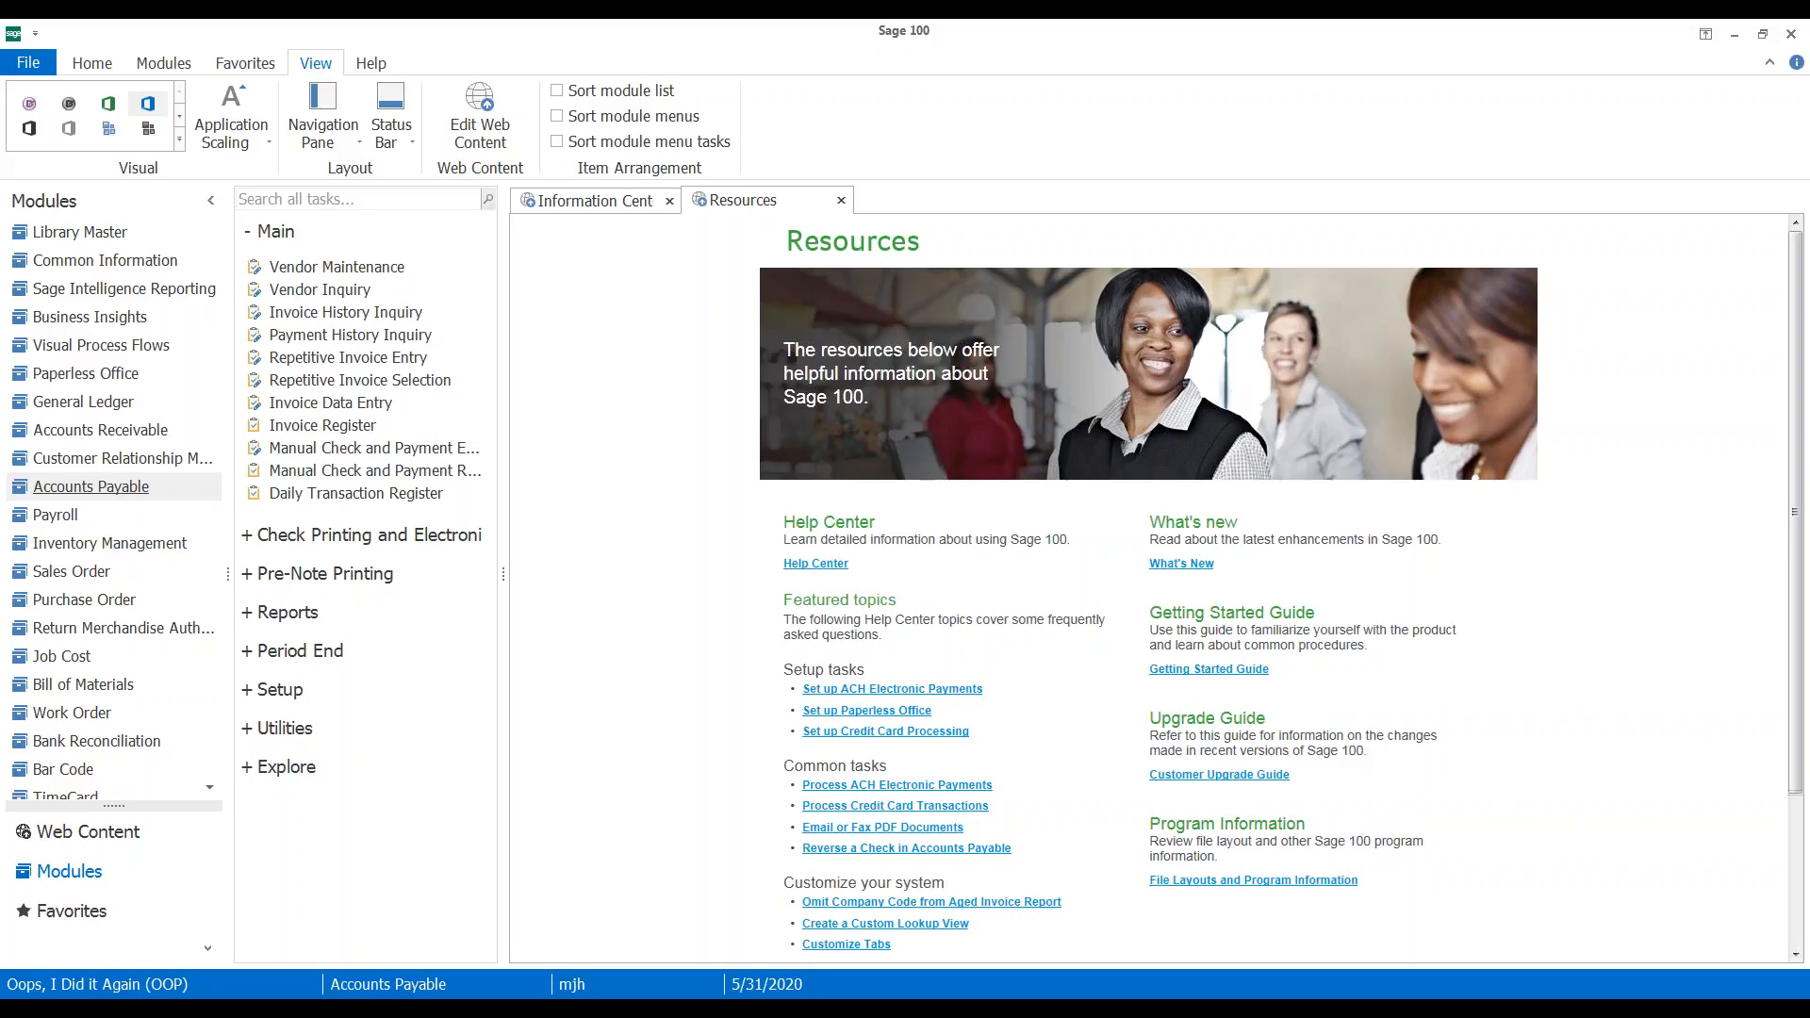
pyautogui.click(379, 411)
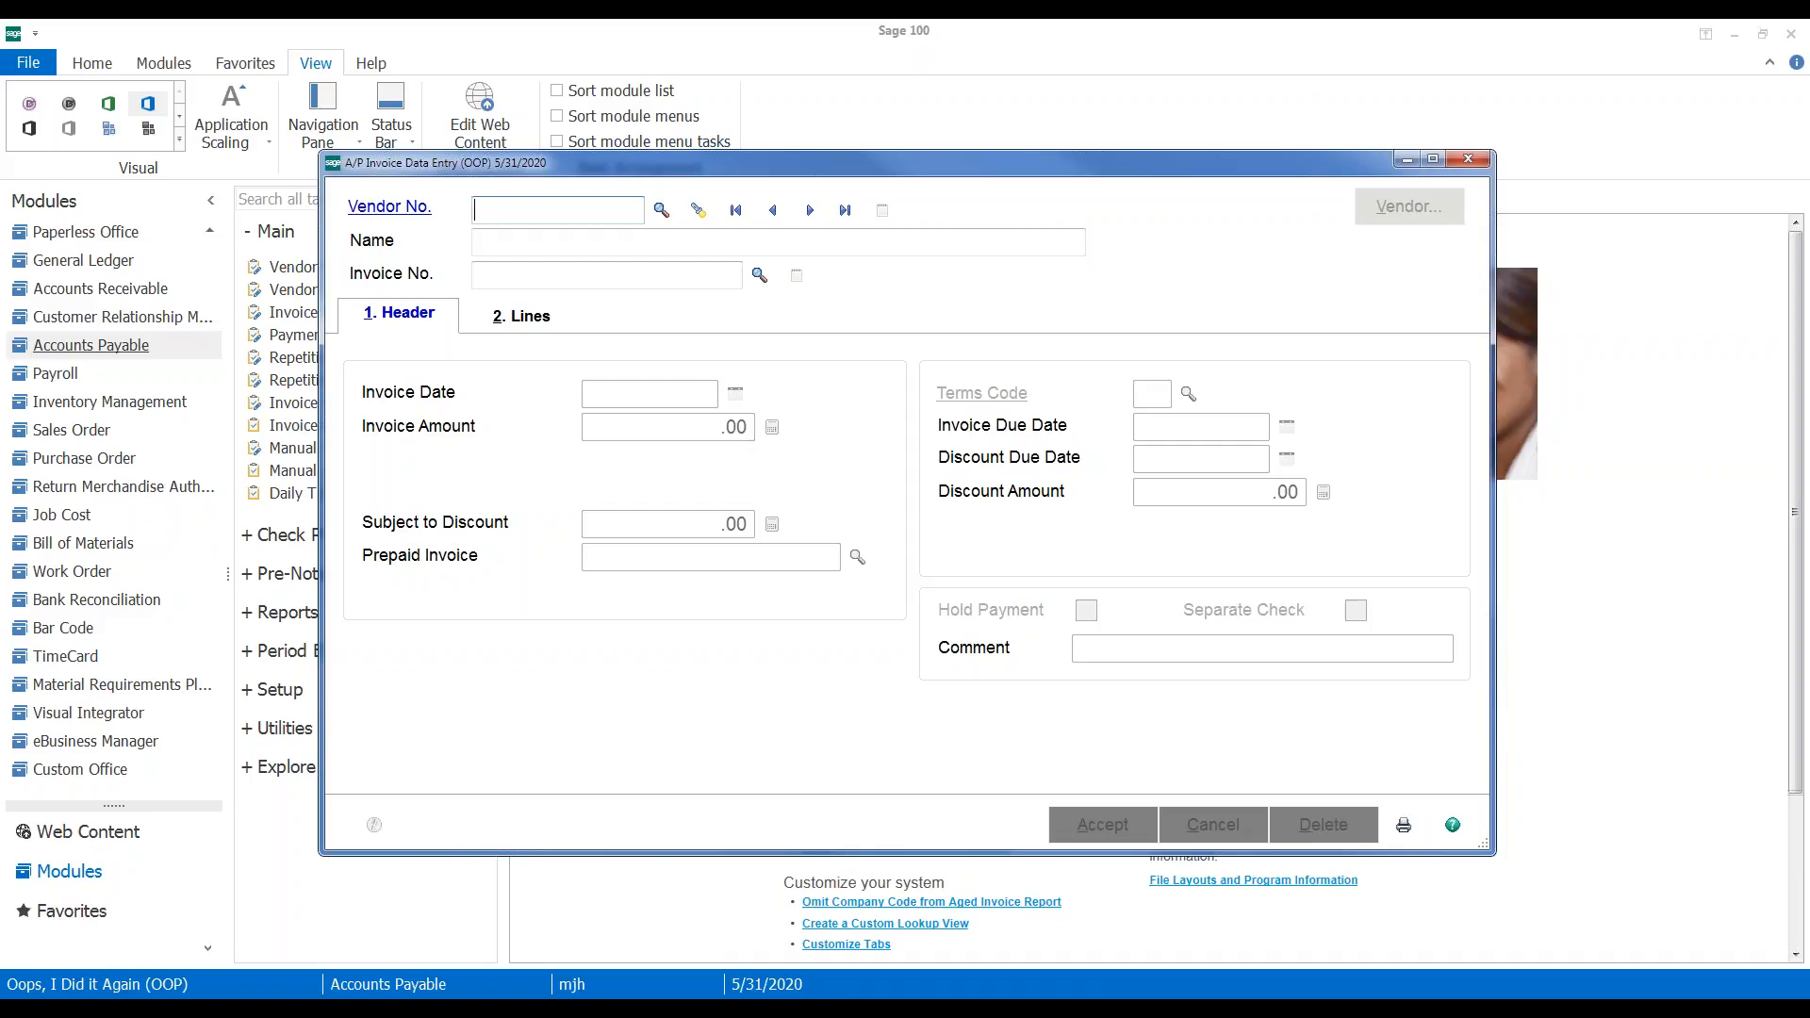
pyautogui.write('01AIRWAY')
pyautogui.press('Tab')
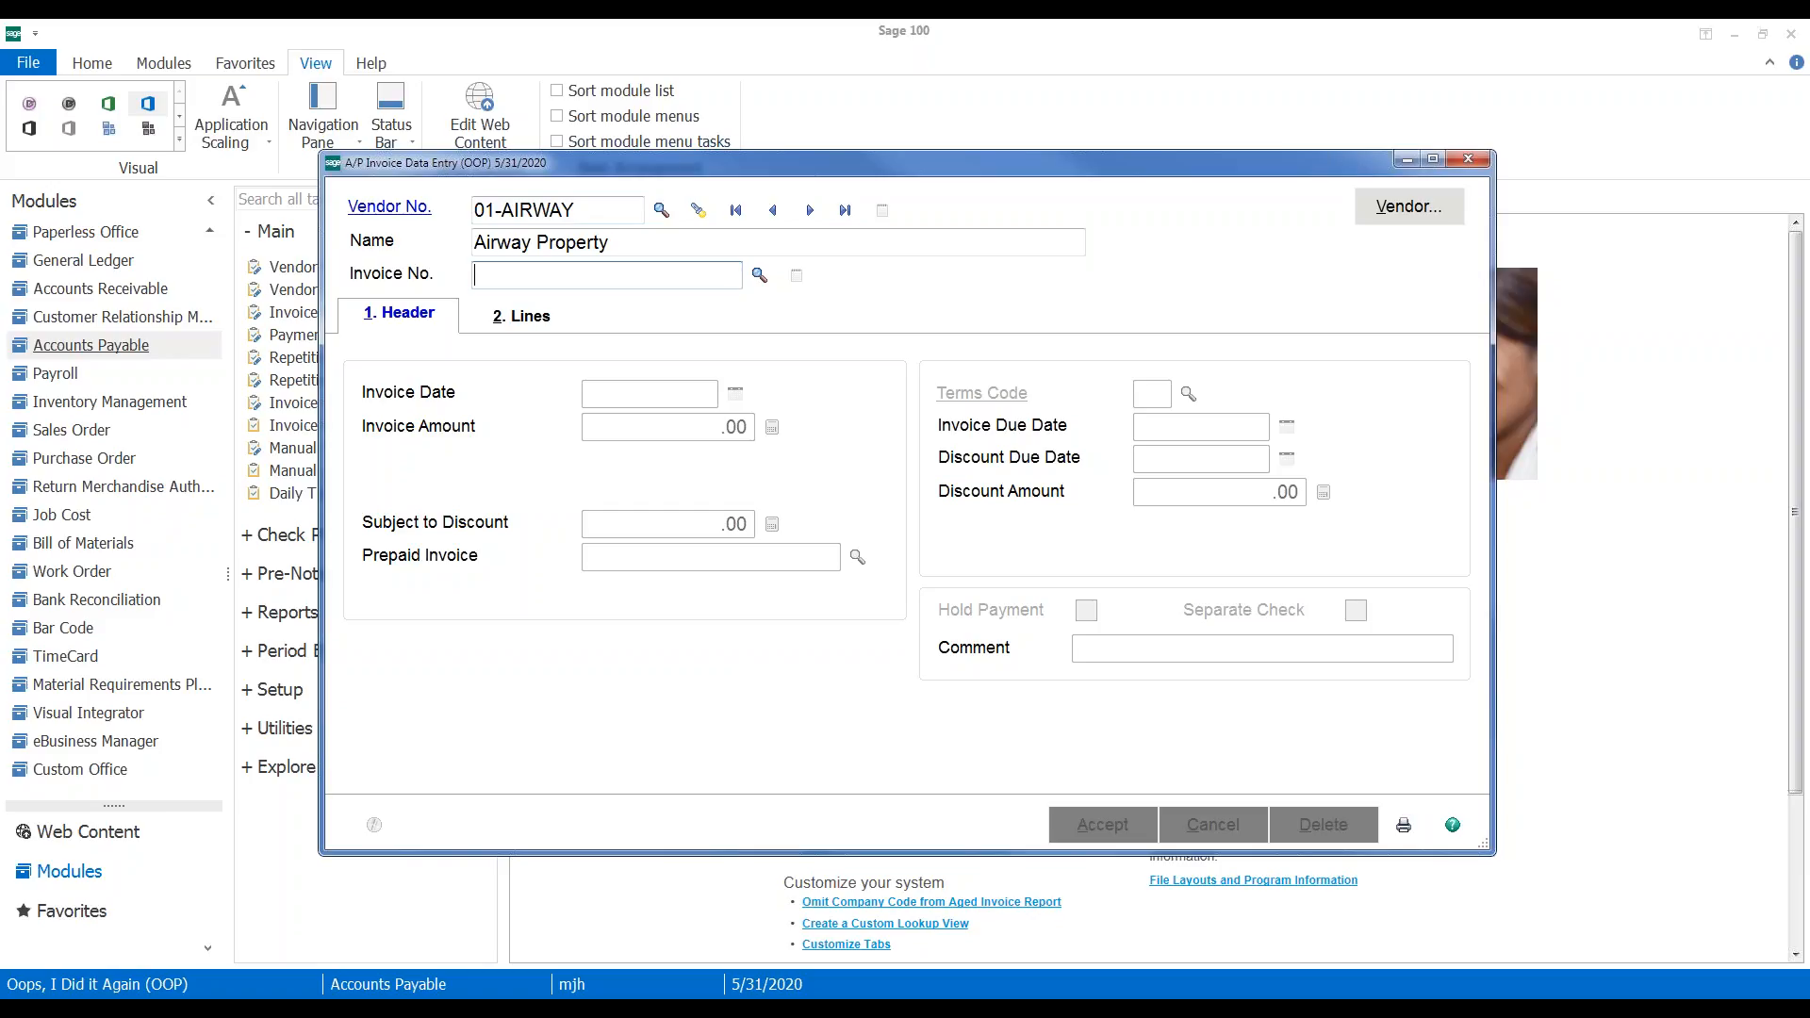
pyautogui.write('0001050190')
pyautogui.press('Tab')
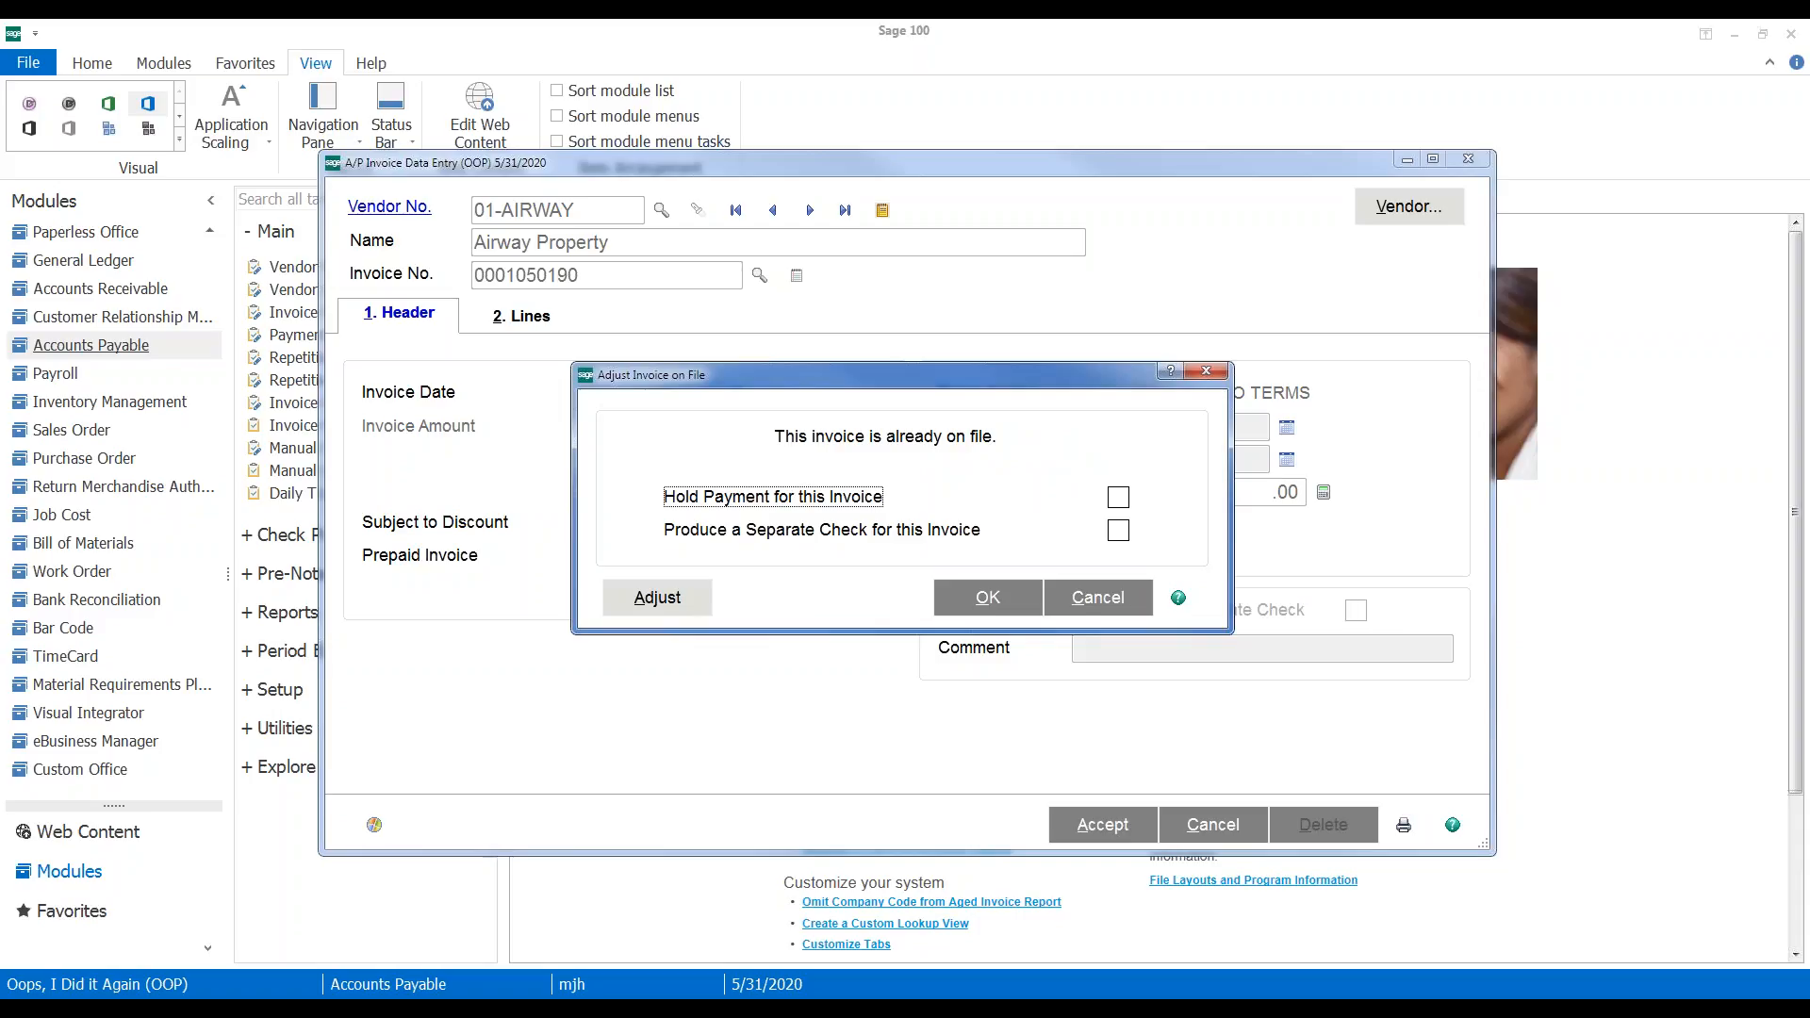
pyautogui.click(654, 605)
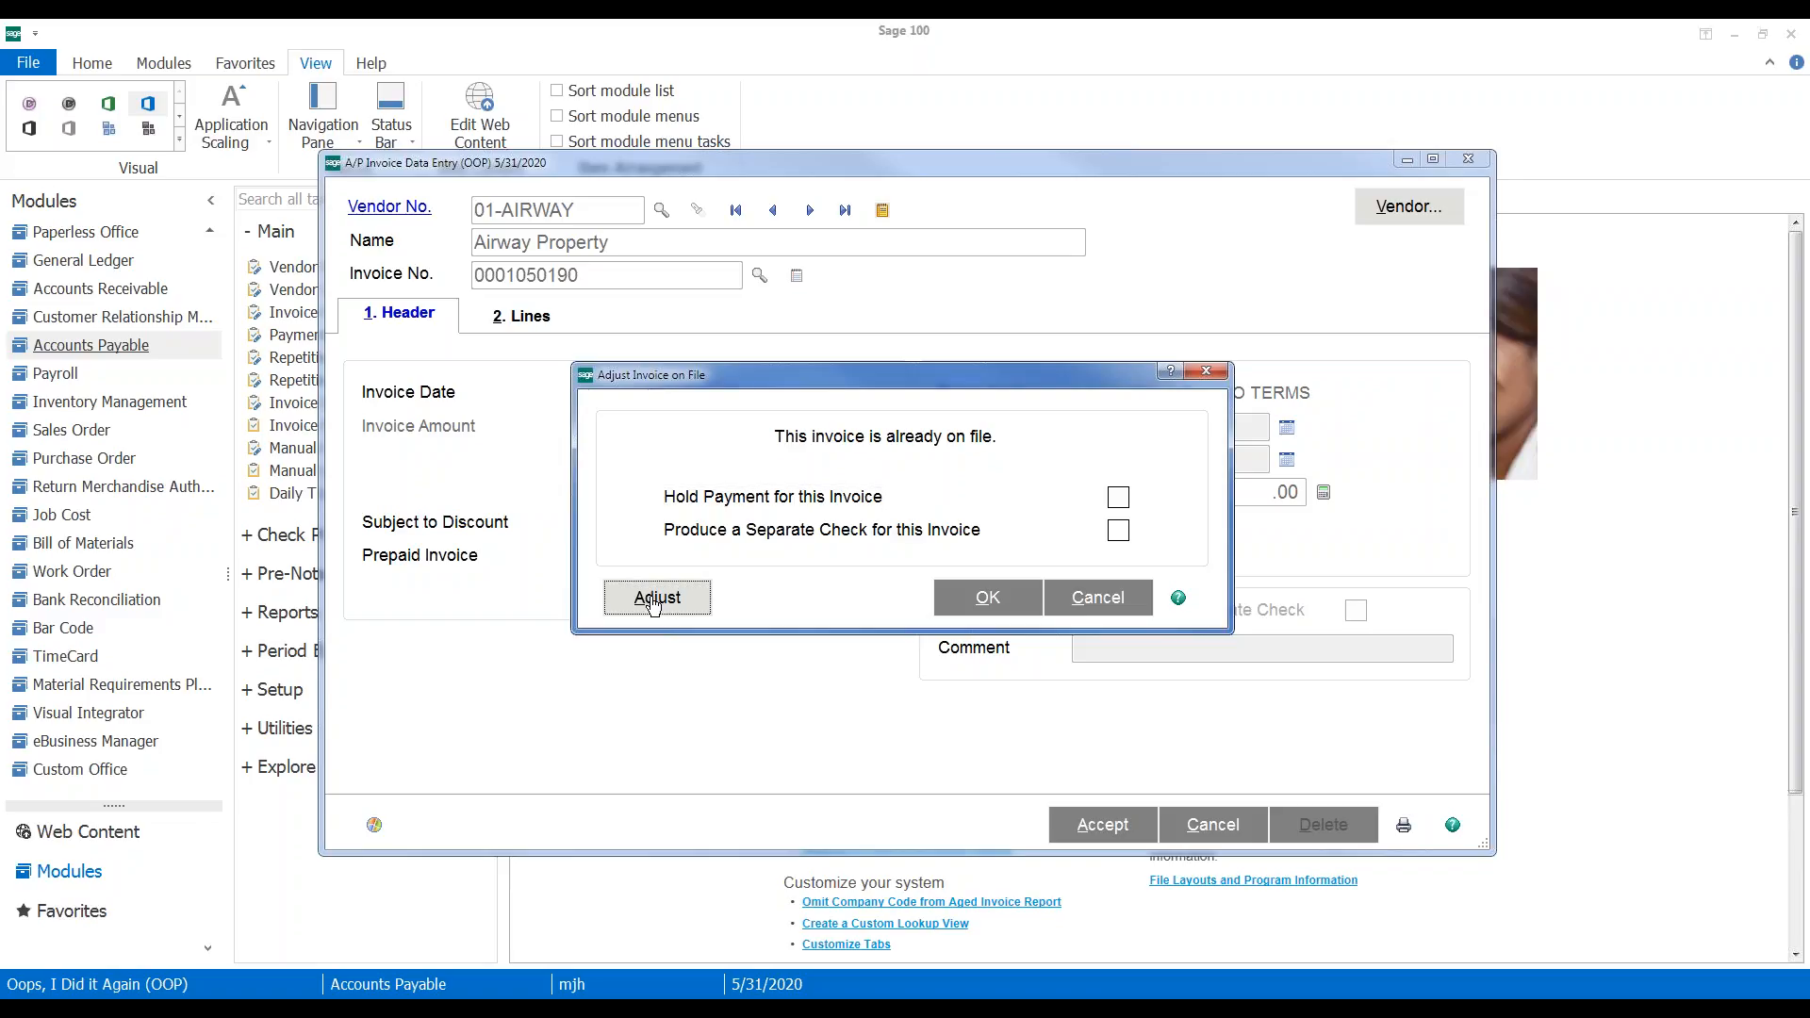
pyautogui.click(654, 604)
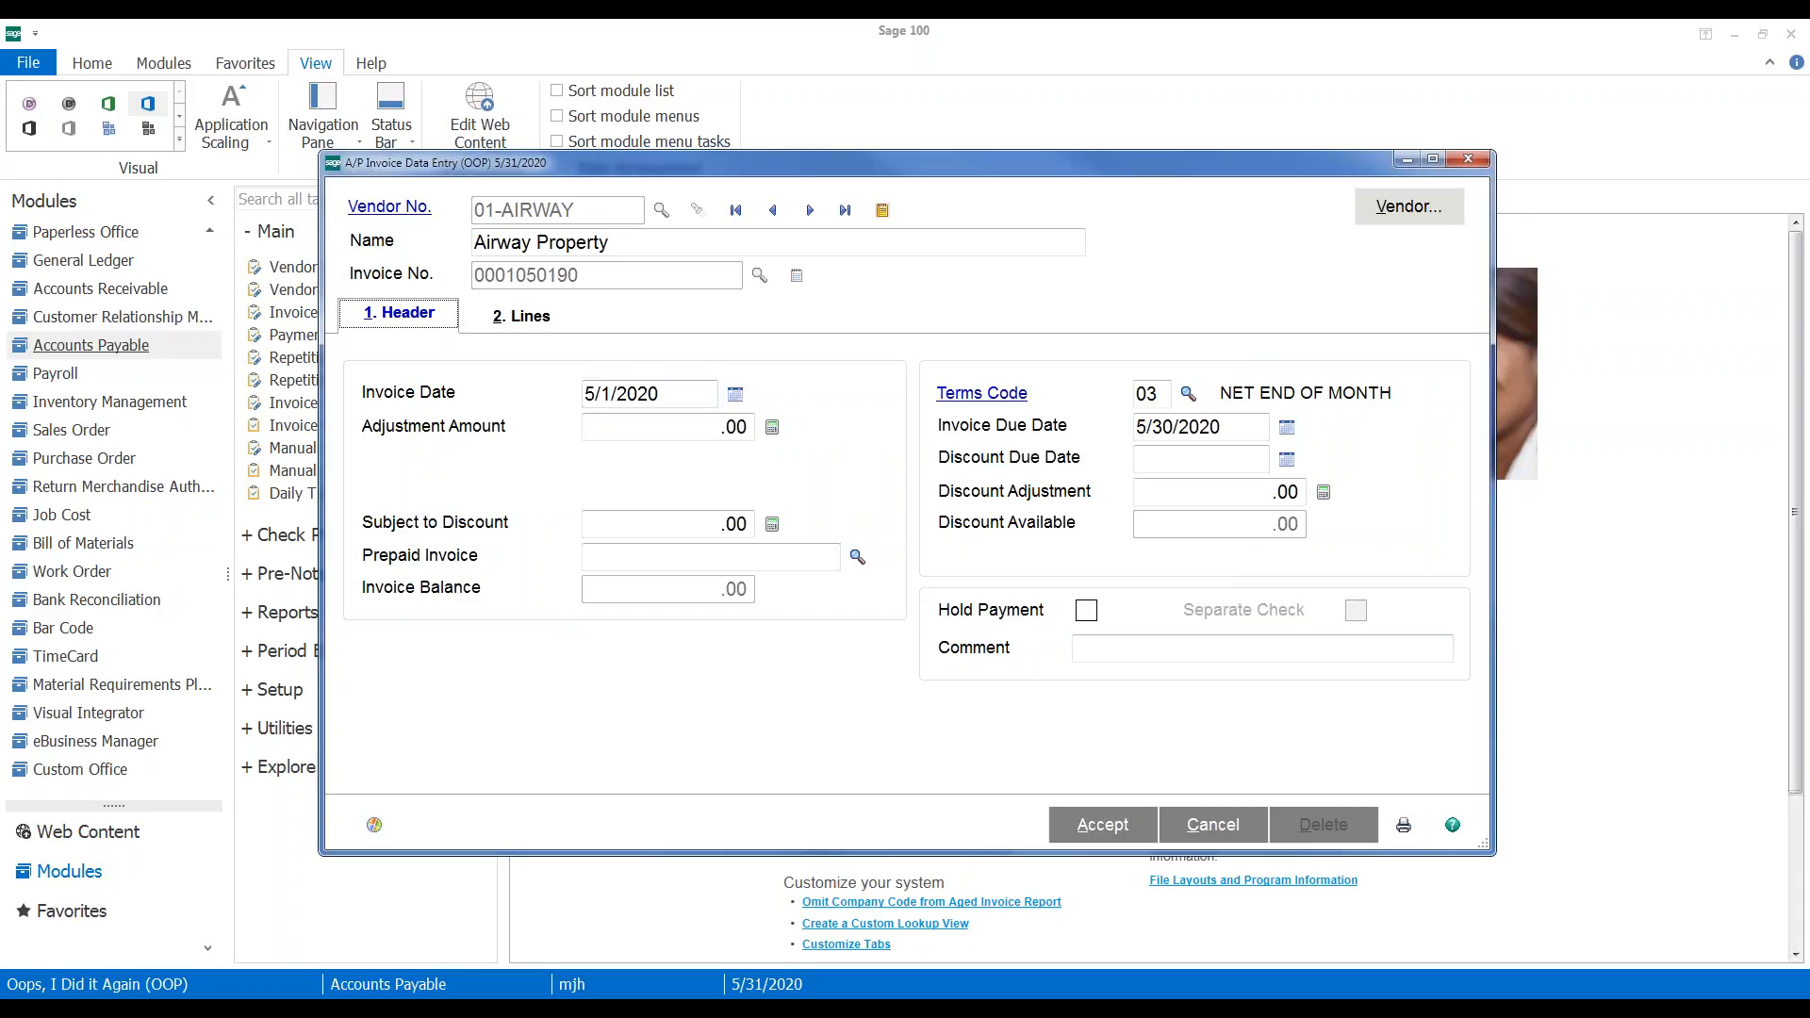
pyautogui.click(690, 428)
pyautogui.write('-')
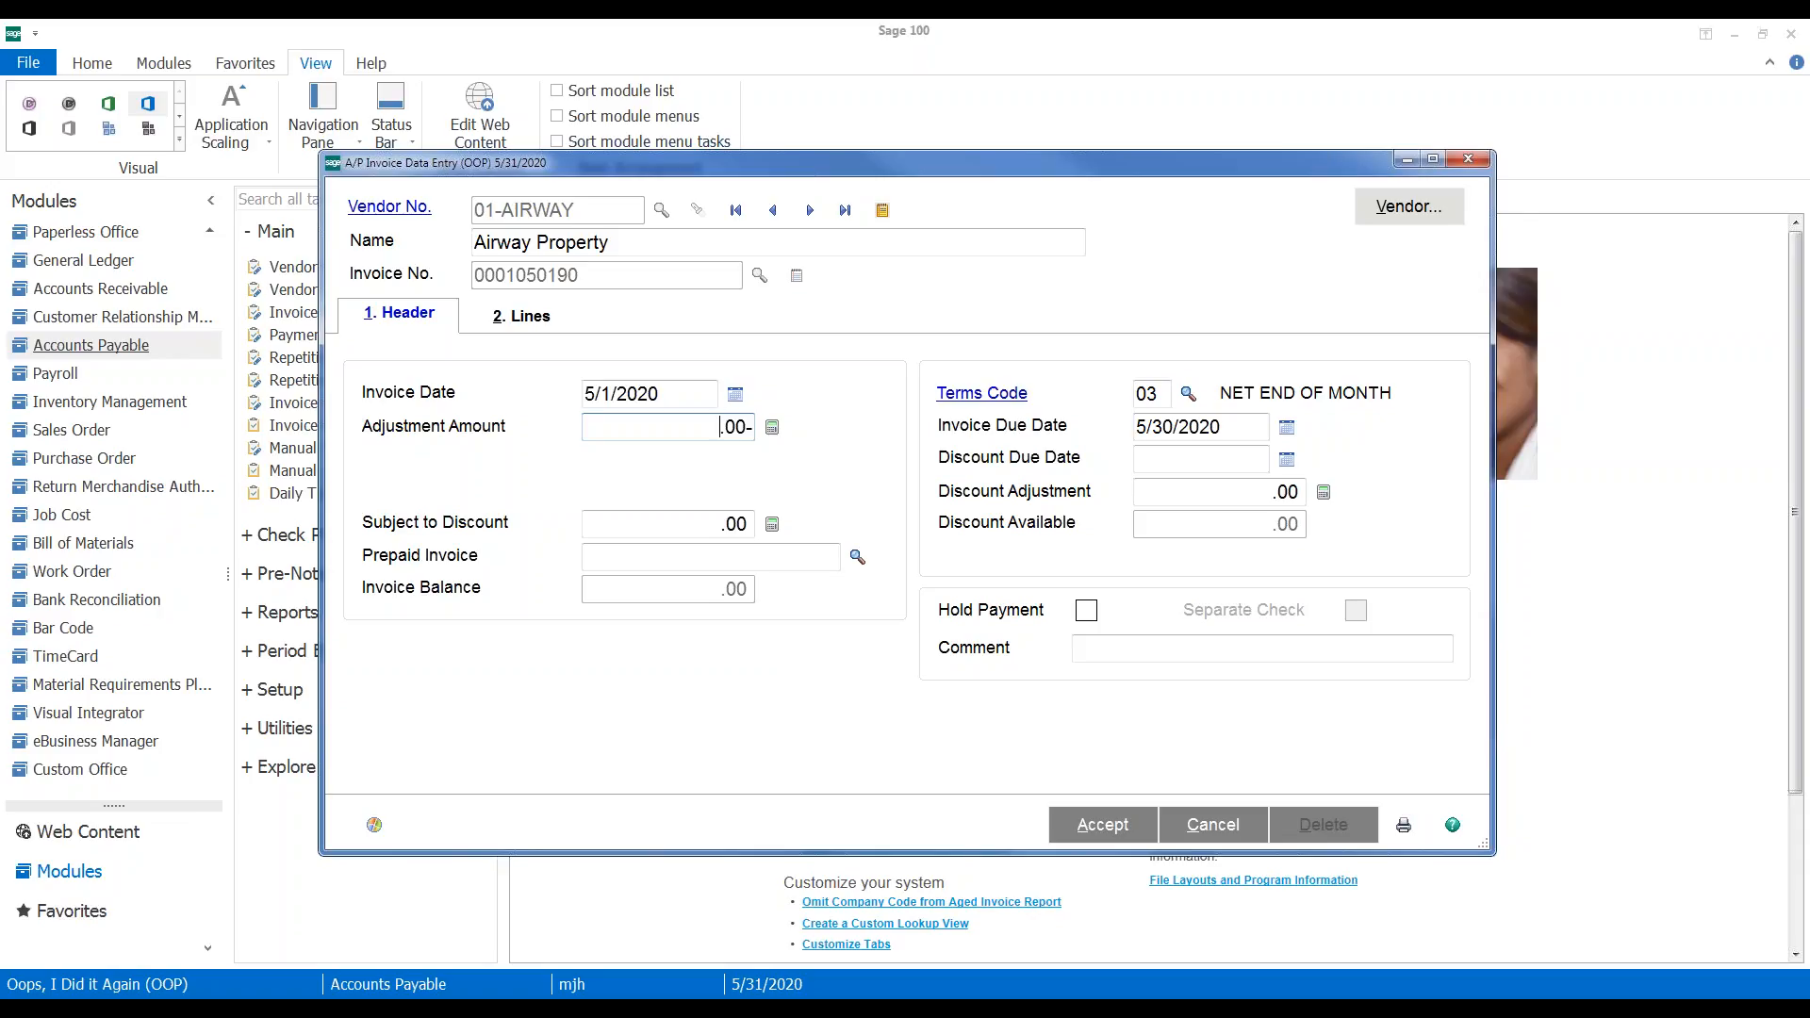
pyautogui.write('100')
pyautogui.press('Tab')
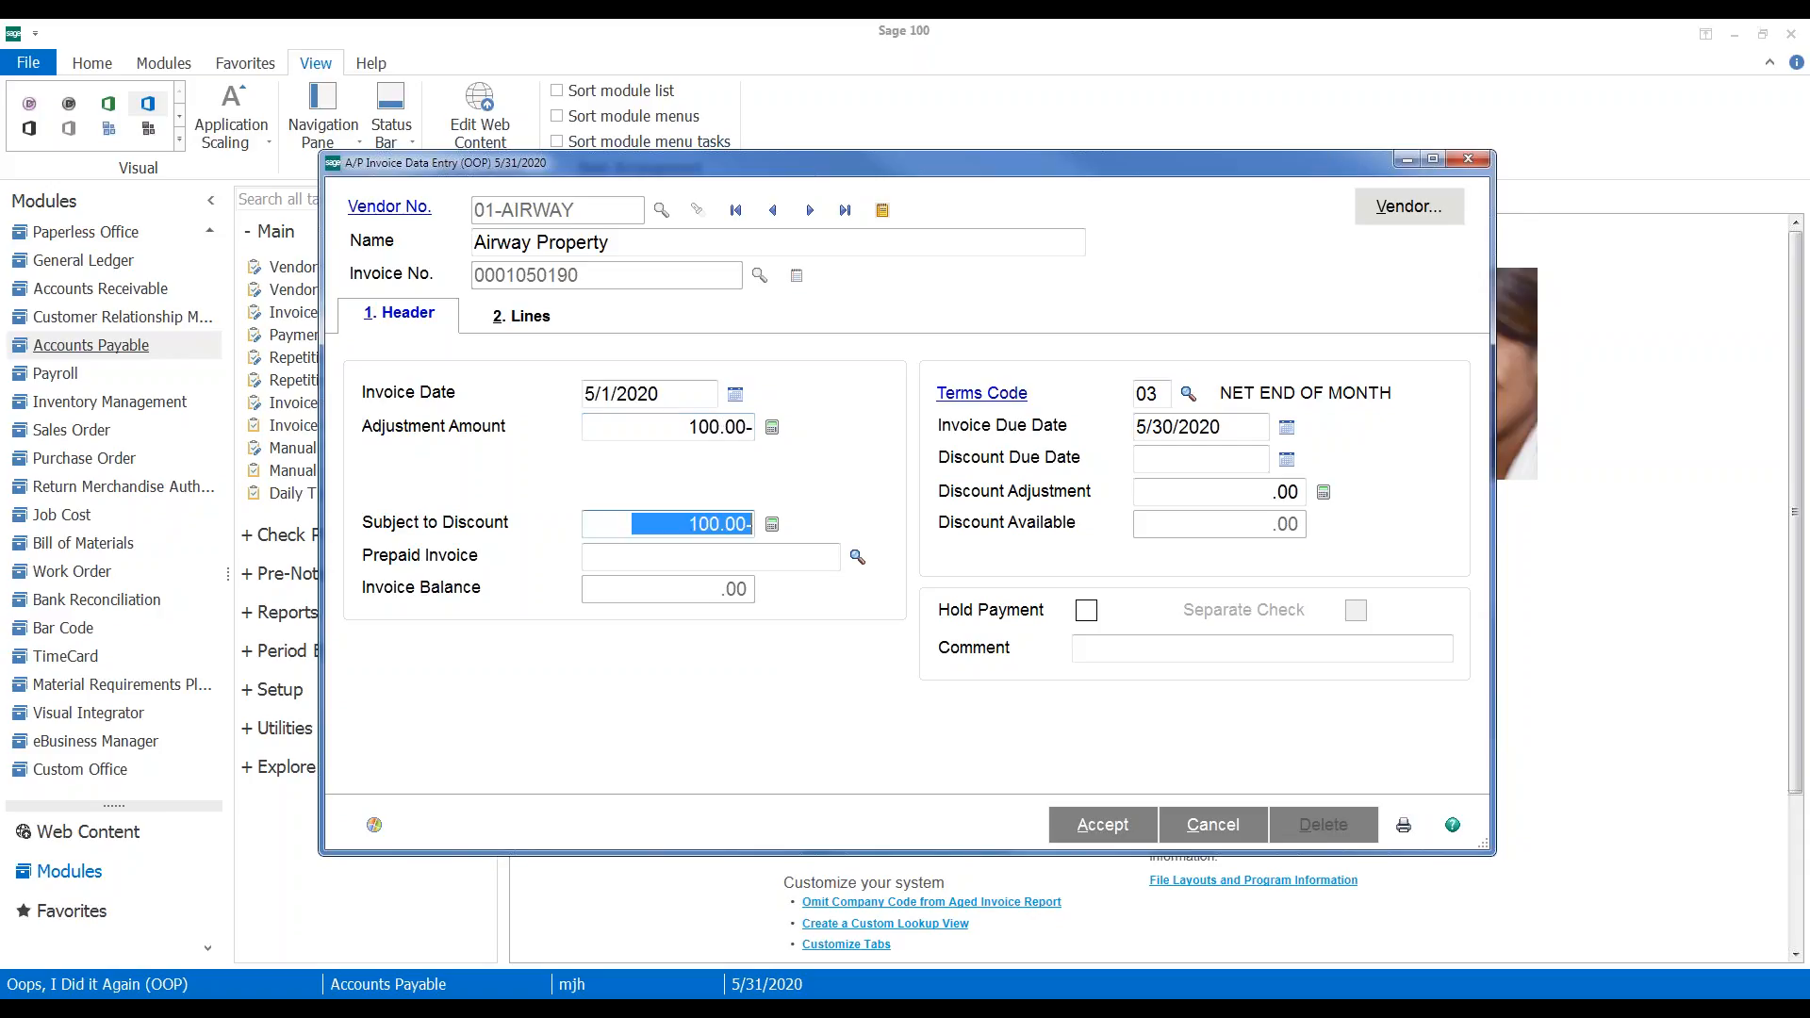
pyautogui.press('Tab')
pyautogui.press('Tab')
pyautogui.press('Tab')
pyautogui.press('Tab')
pyautogui.press('Tab')
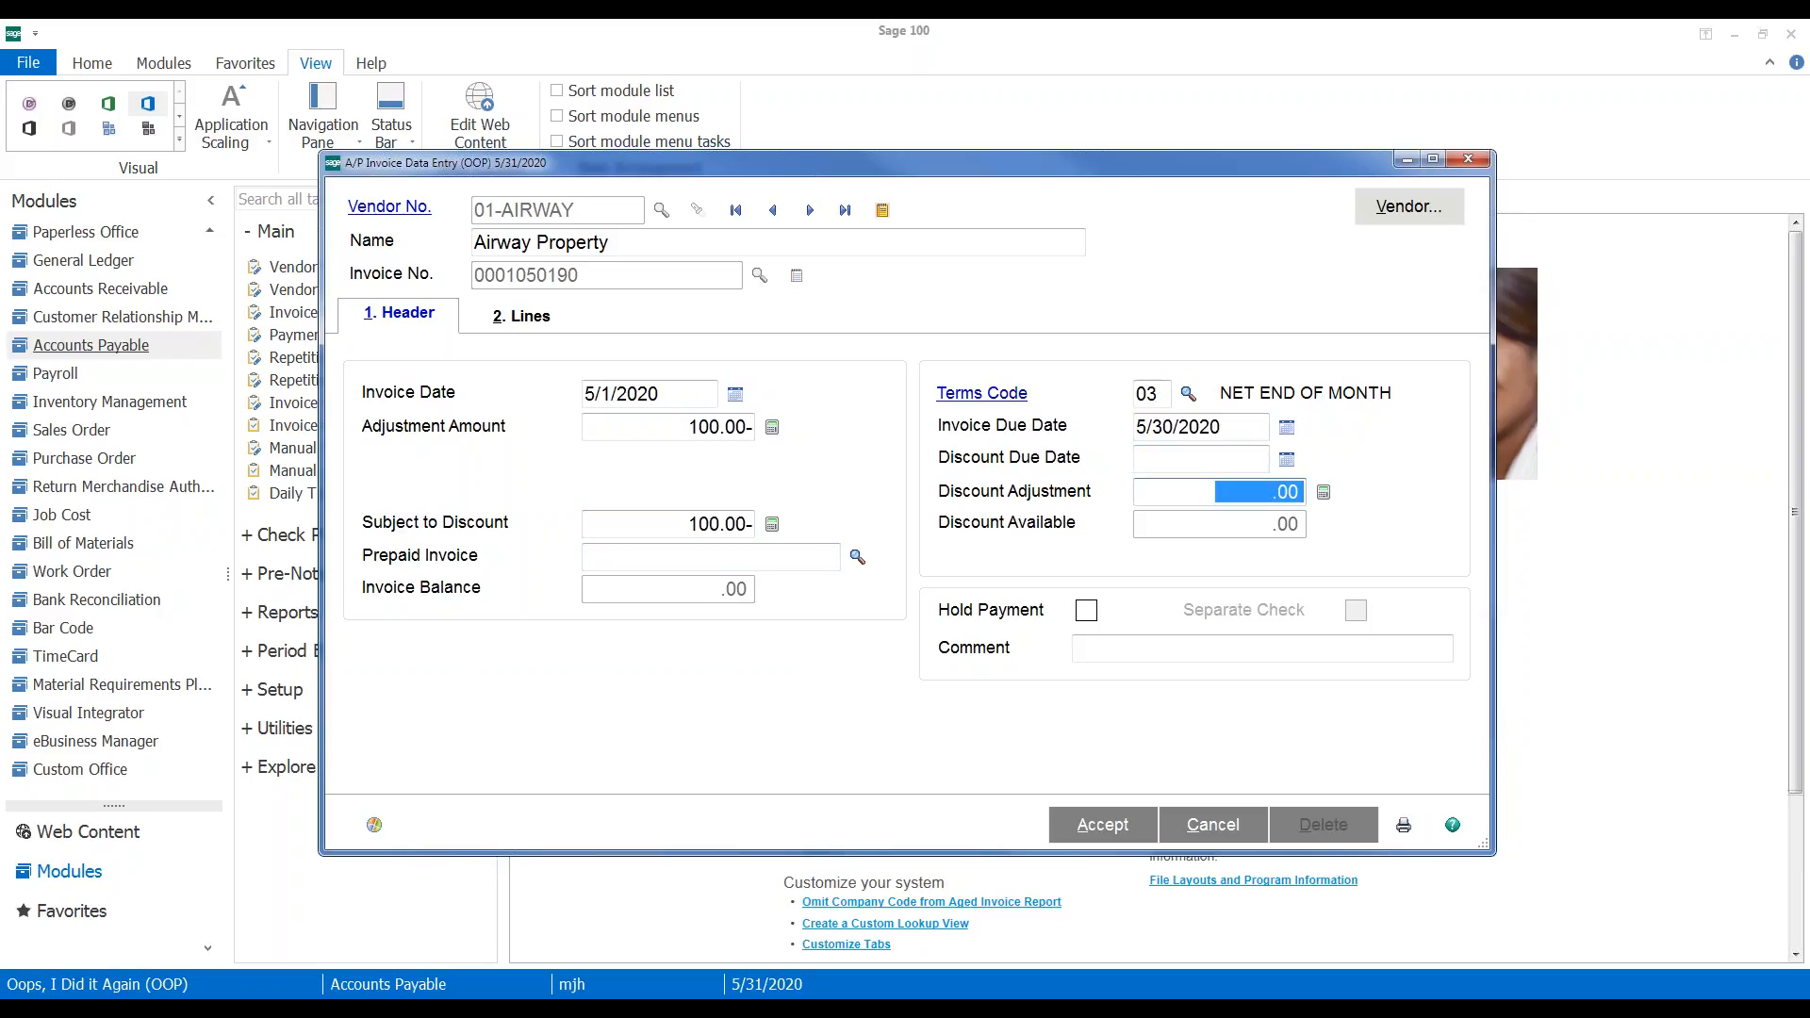
pyautogui.press('Tab')
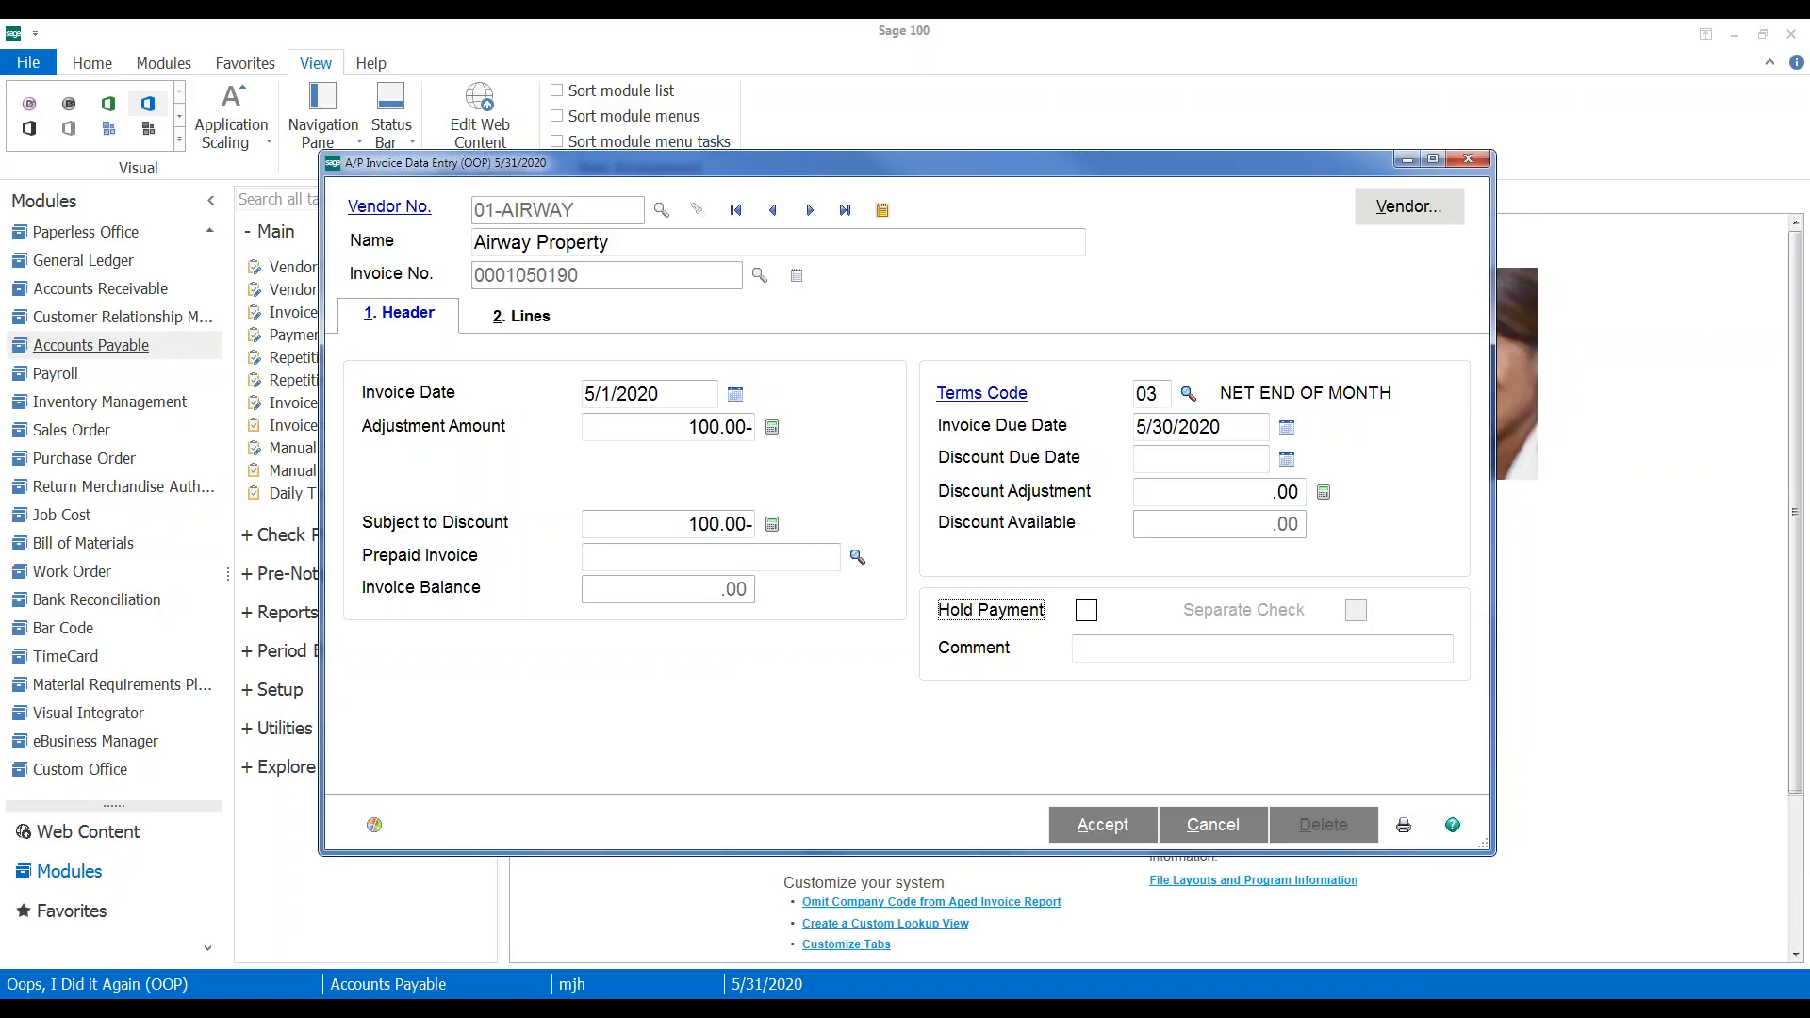
pyautogui.click(528, 318)
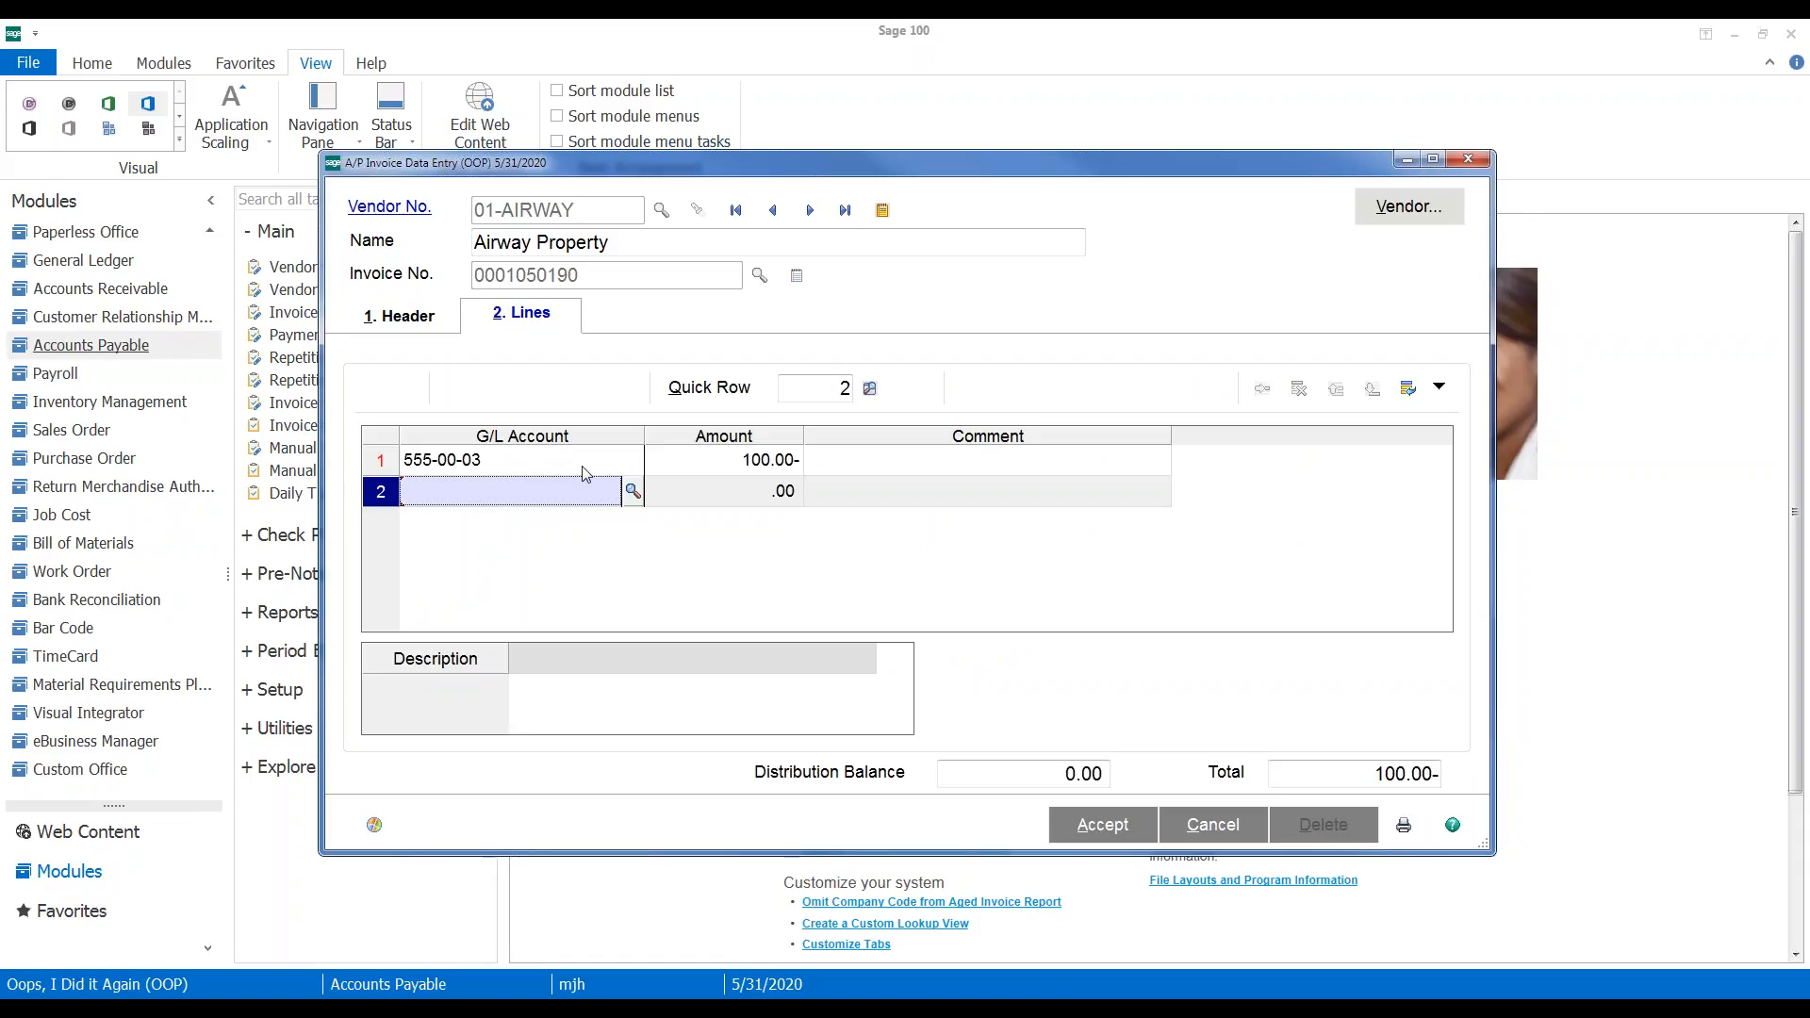
# Check the 100.00- line to G/L 555-00-03 and accept the adjustment
pyautogui.click(509, 462)
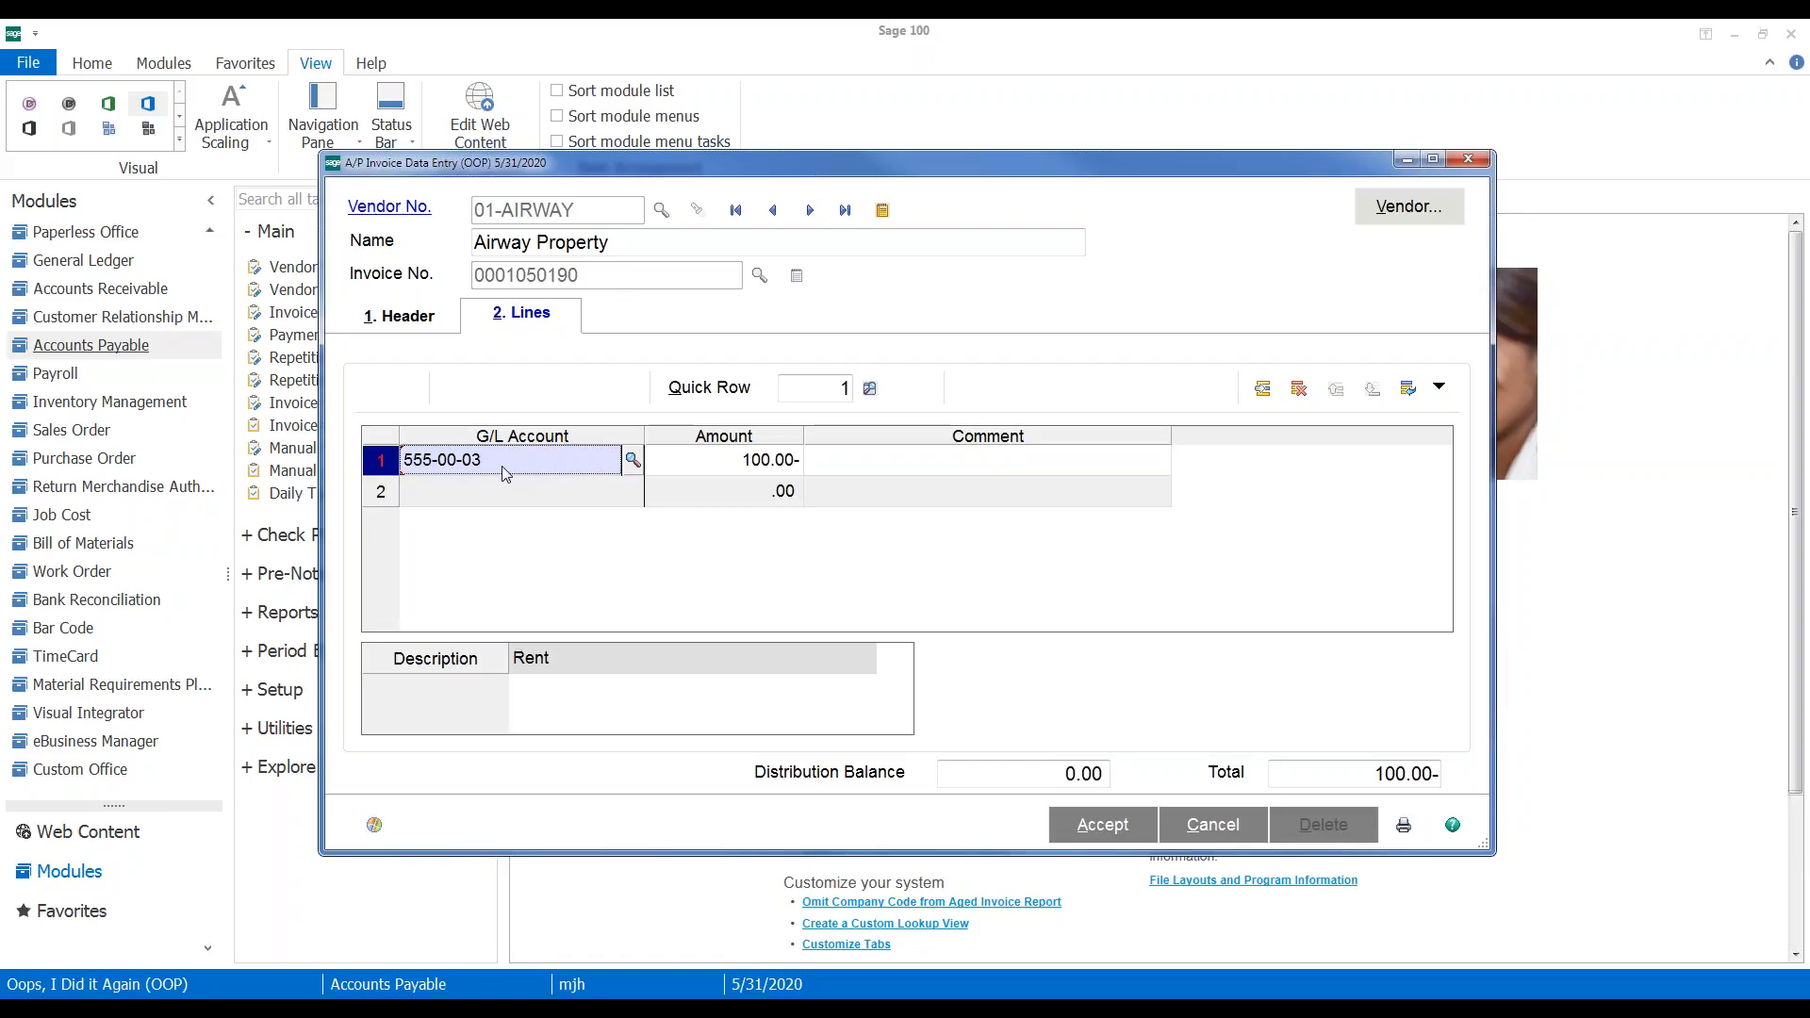
pyautogui.click(1105, 826)
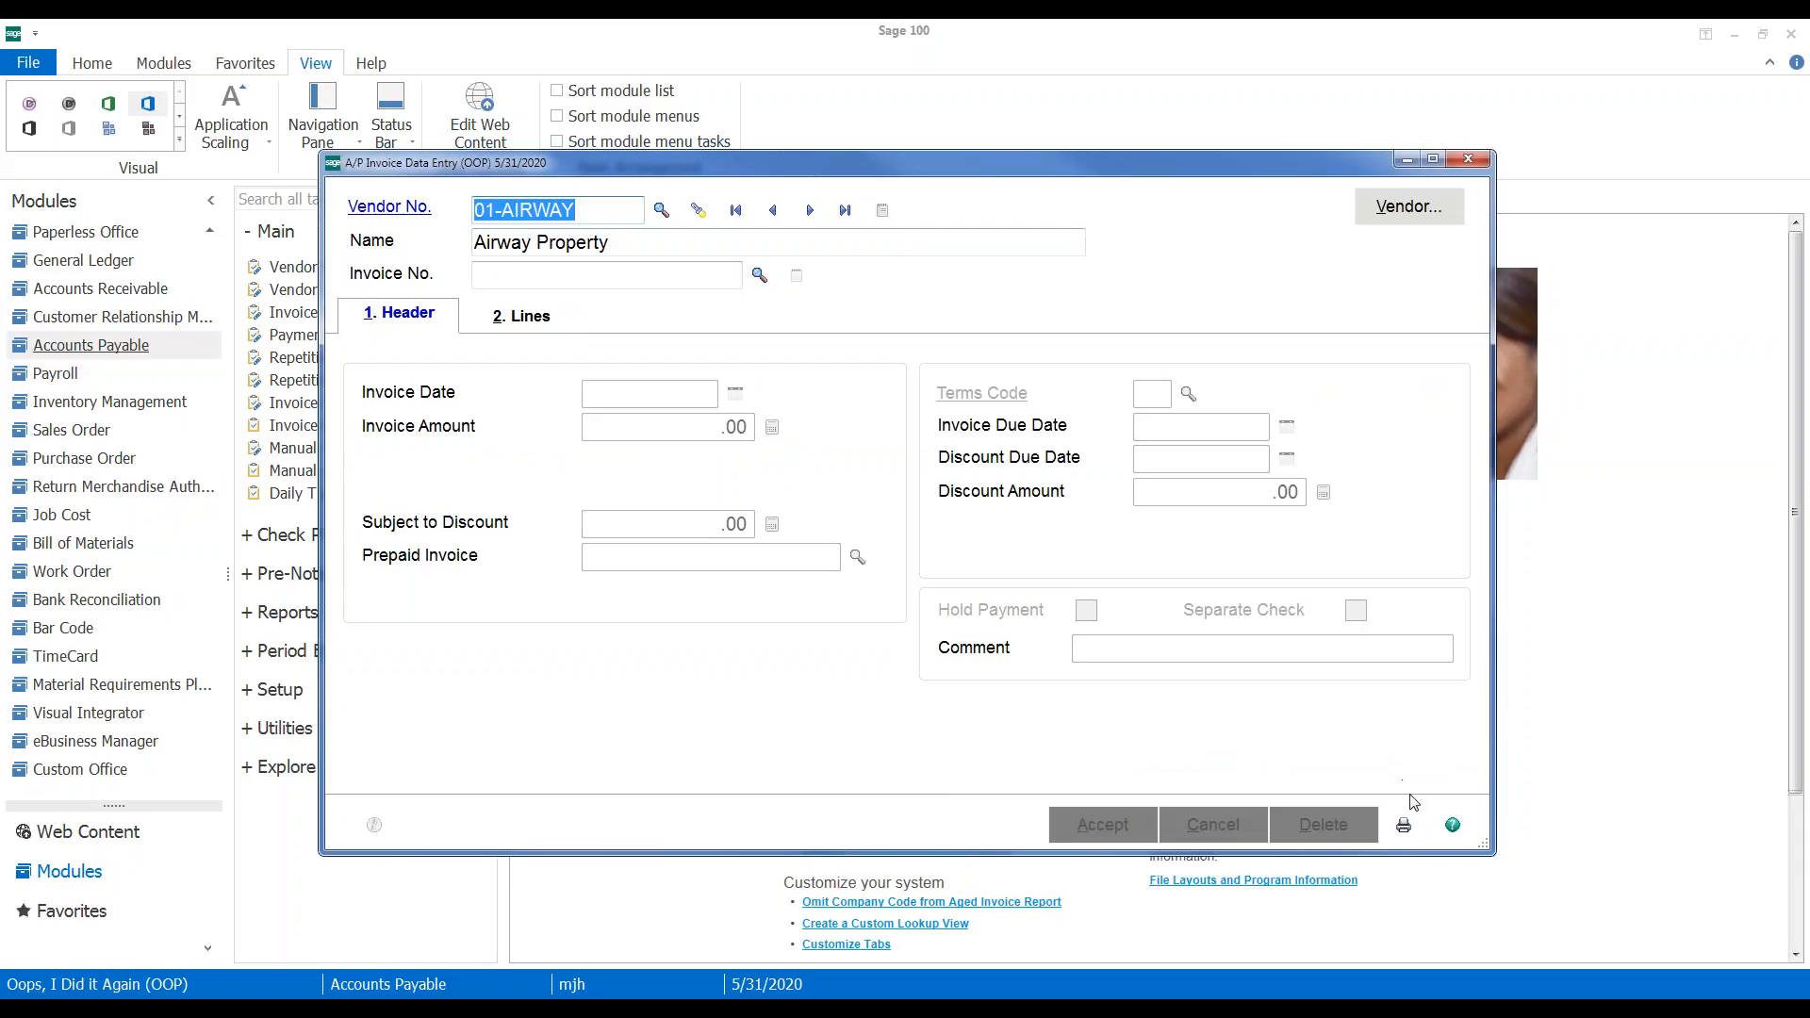
# Open the Invoice Register, select its posting date, then close it
pyautogui.click(1400, 826)
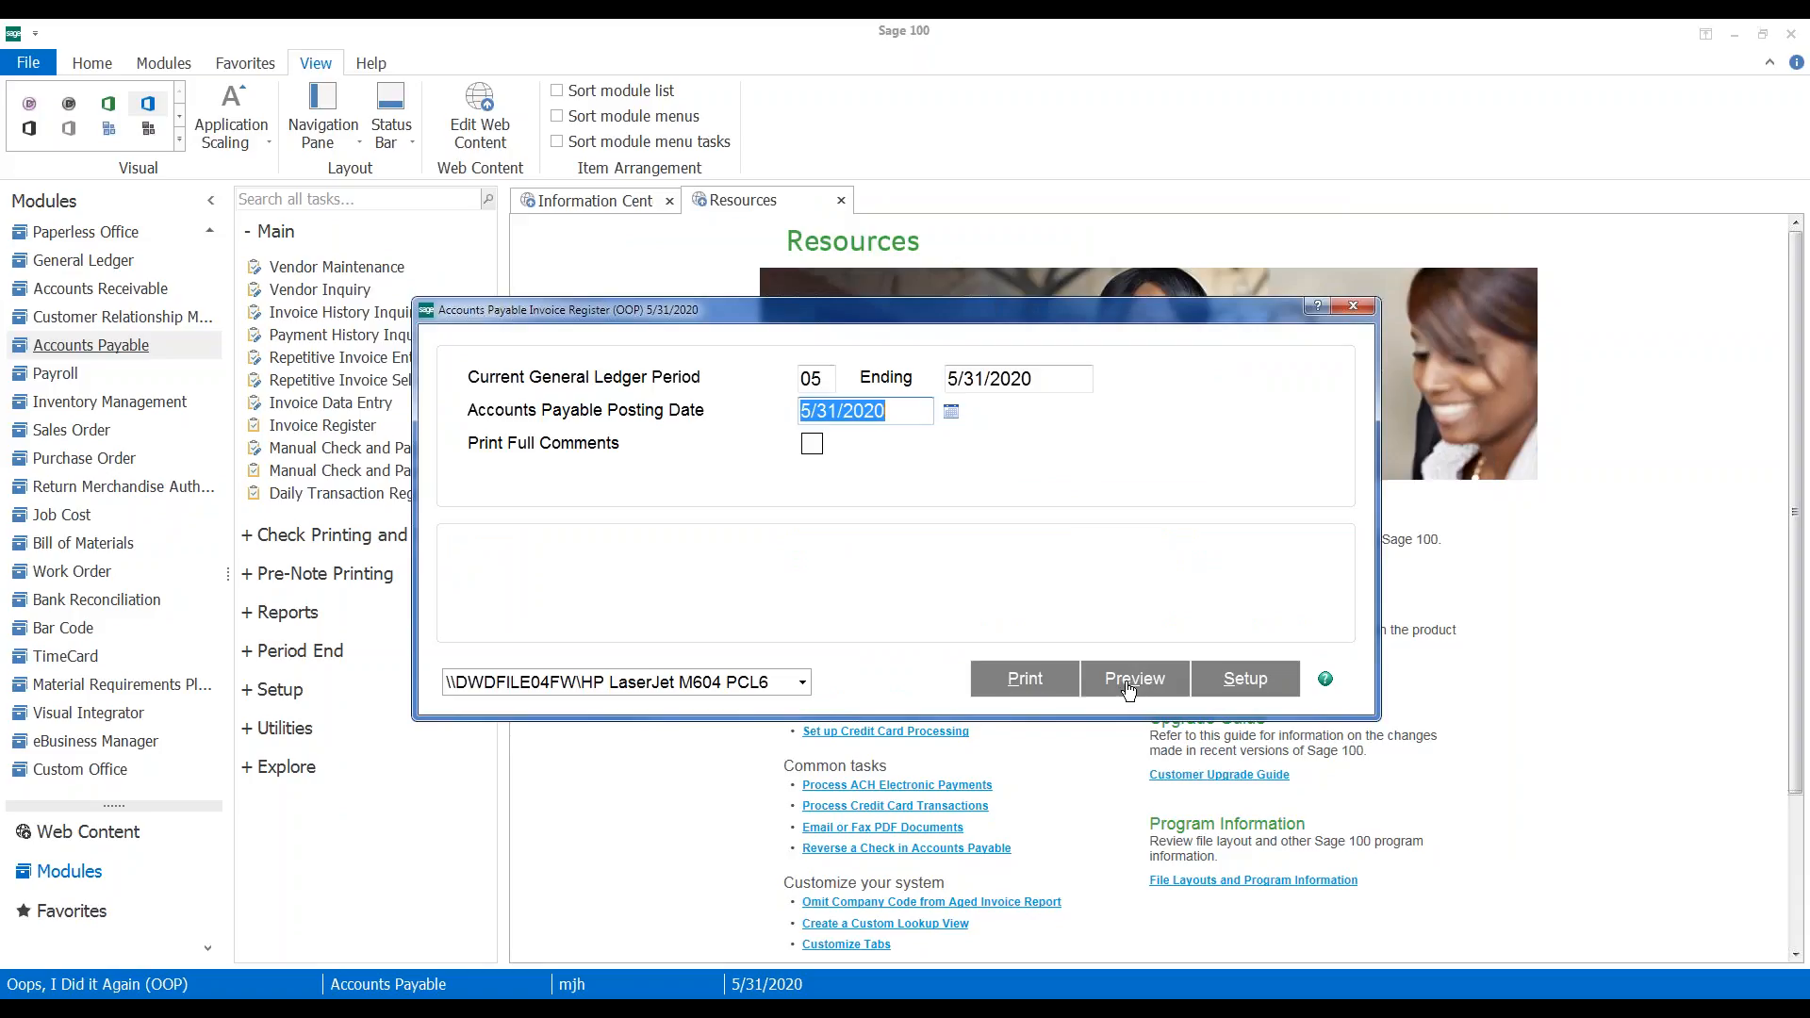
pyautogui.moveTo(897, 418); pyautogui.dragTo(777, 412)
pyautogui.click(1343, 307)
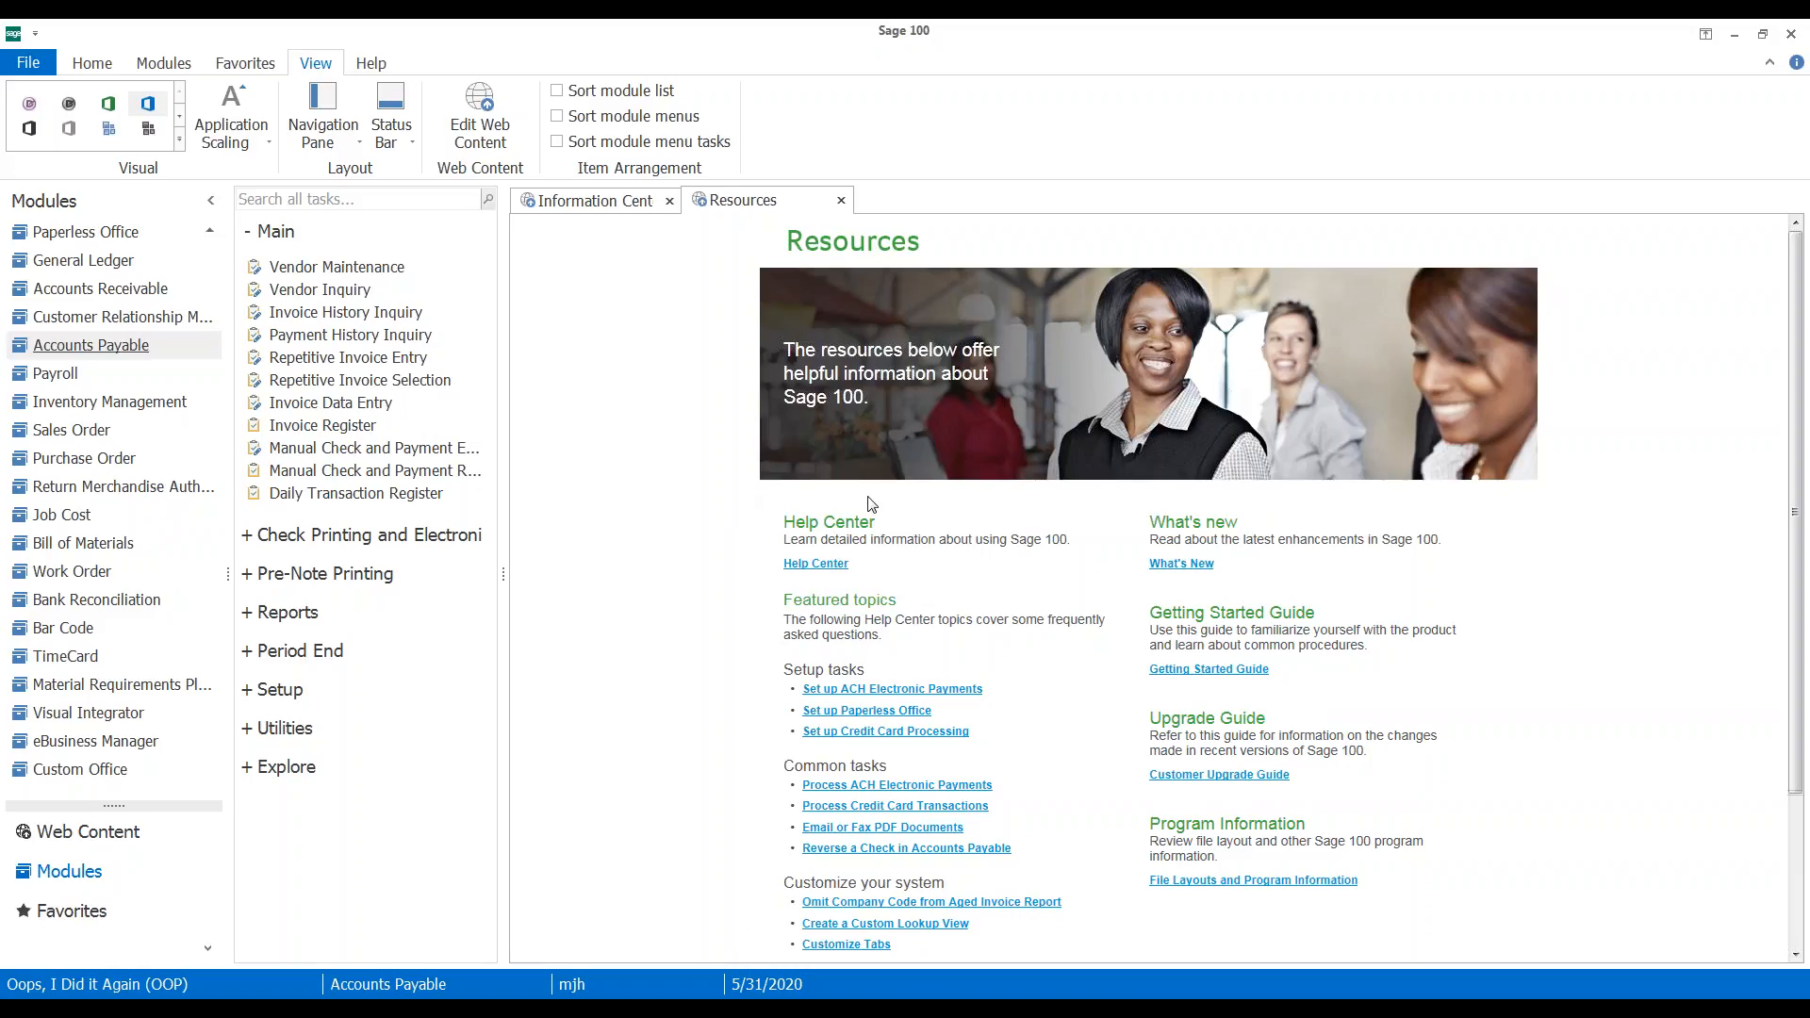
# Load and delete the unposted 100.00- adjustment in Invoice Data Entry
pyautogui.click(364, 412)
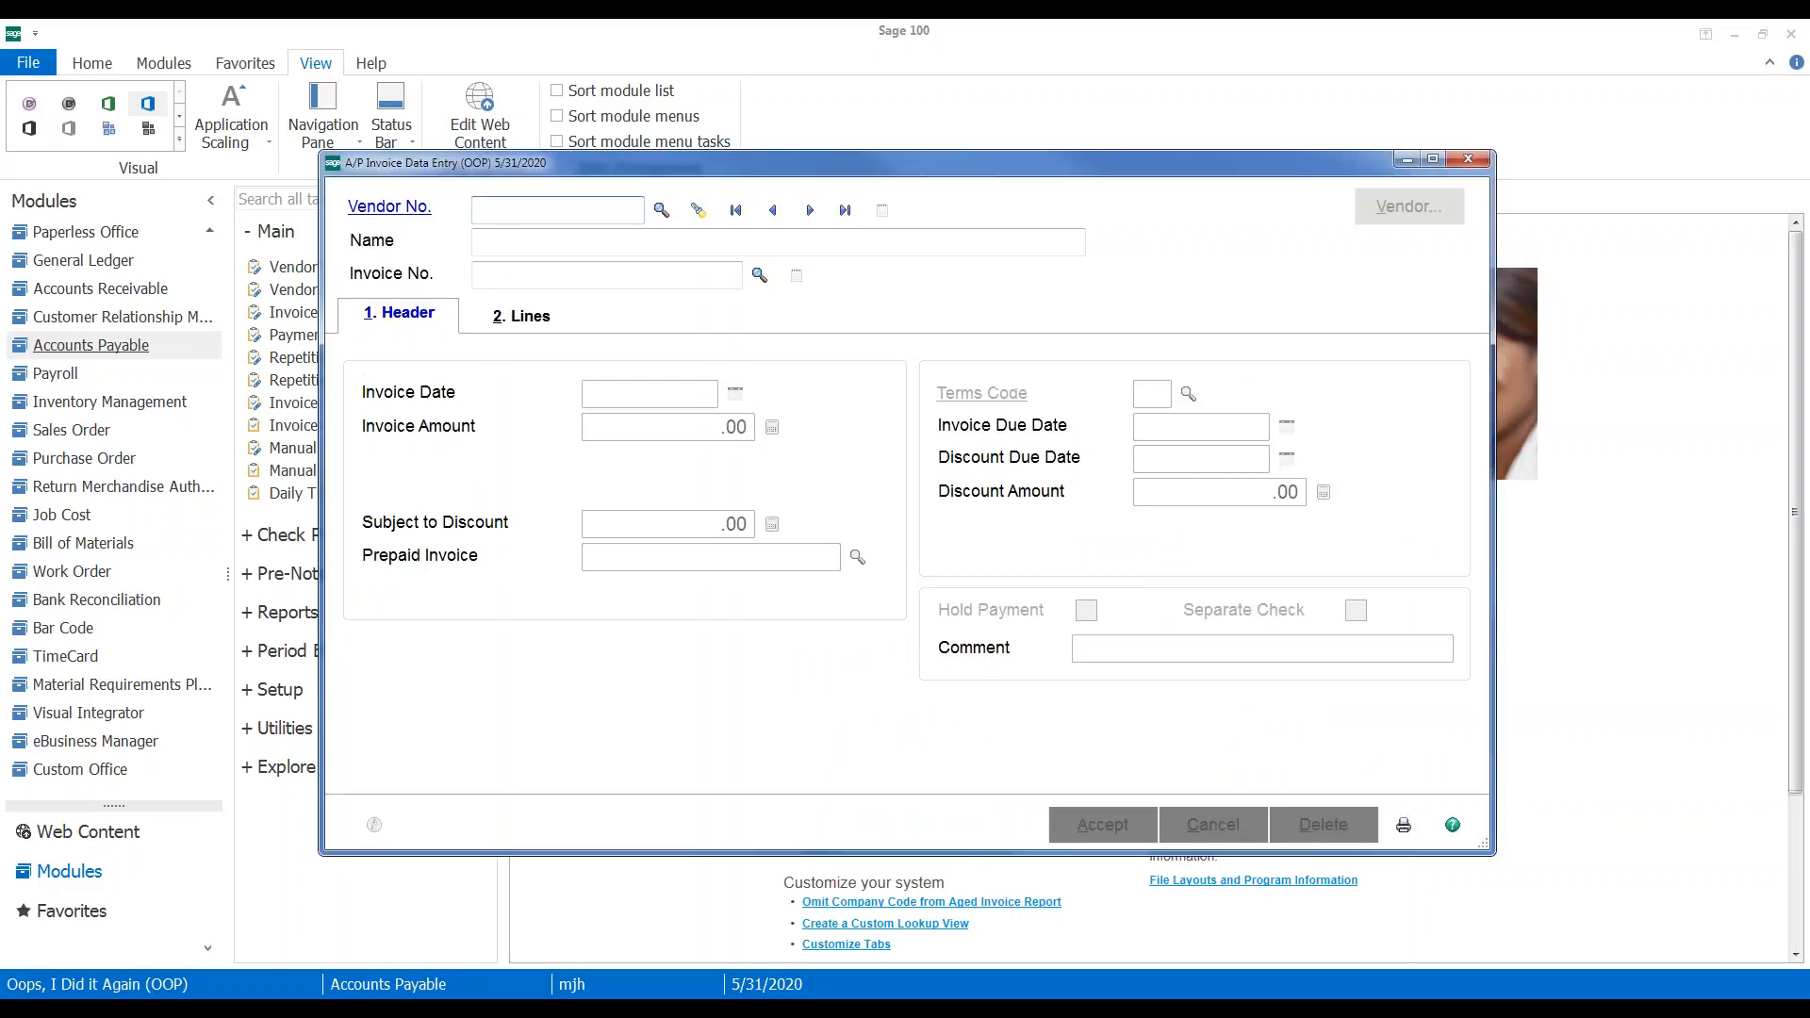
pyautogui.click(810, 210)
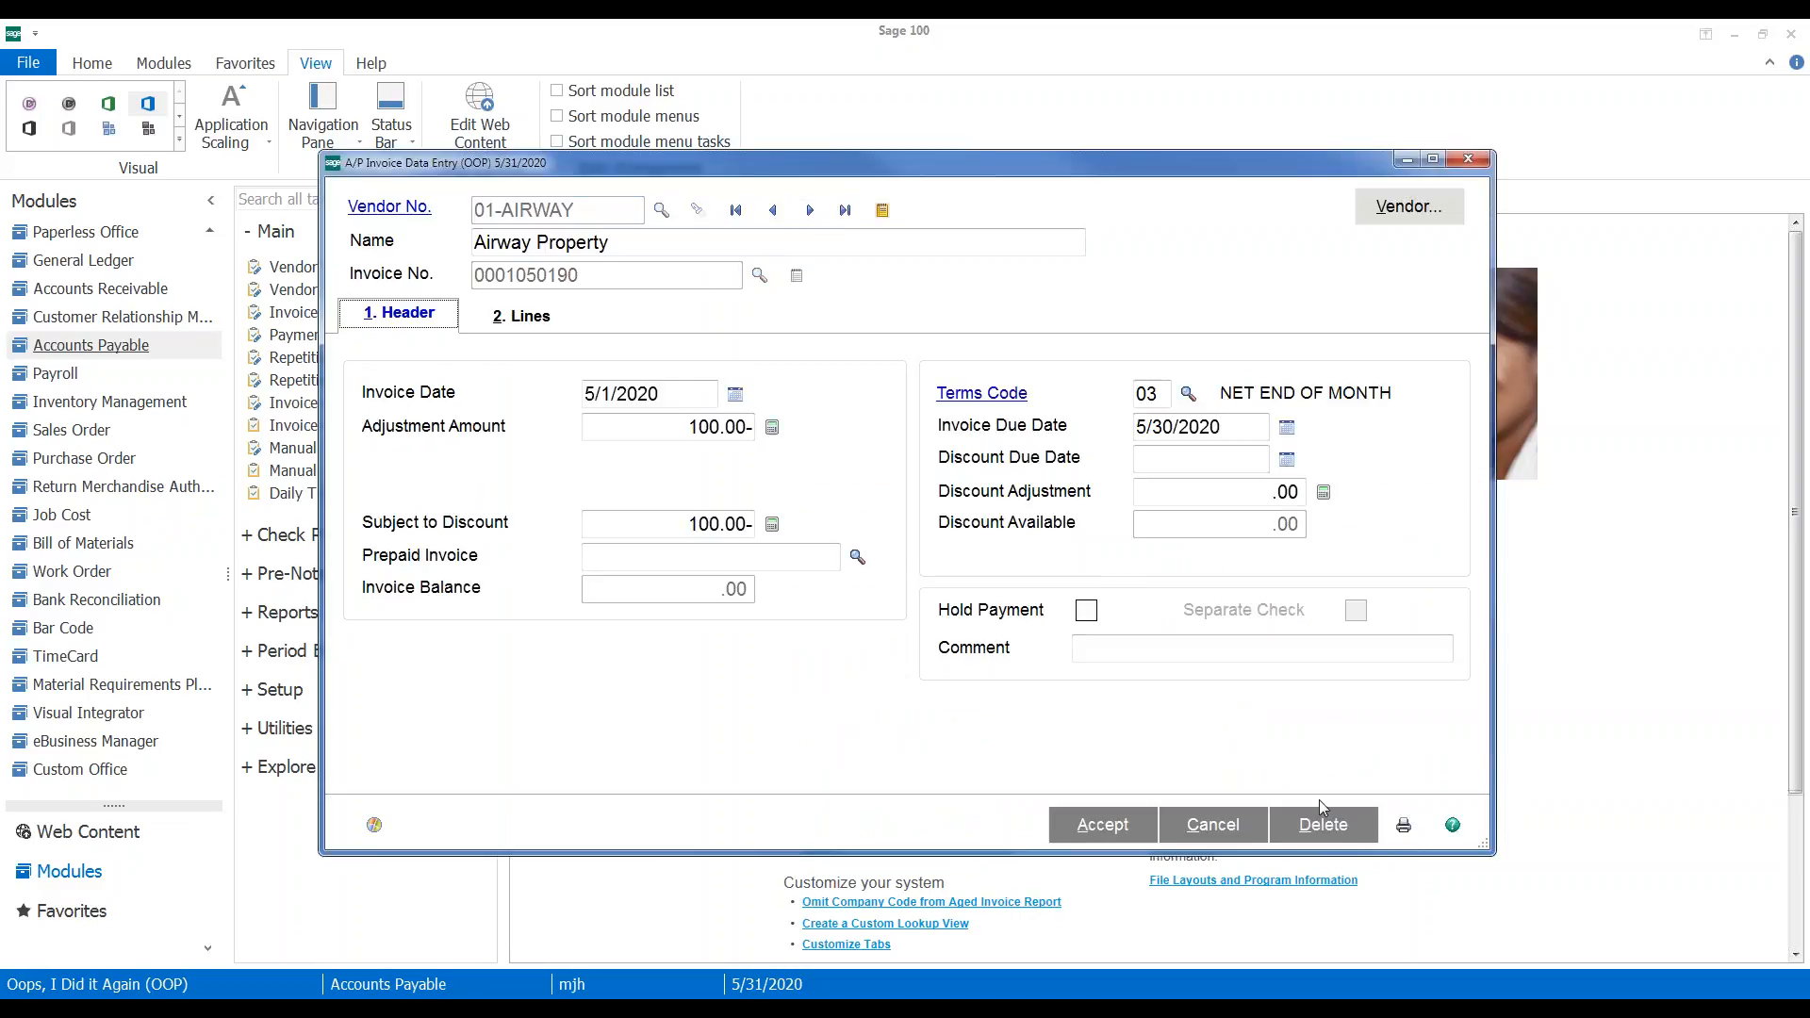
pyautogui.click(1322, 824)
pyautogui.click(833, 405)
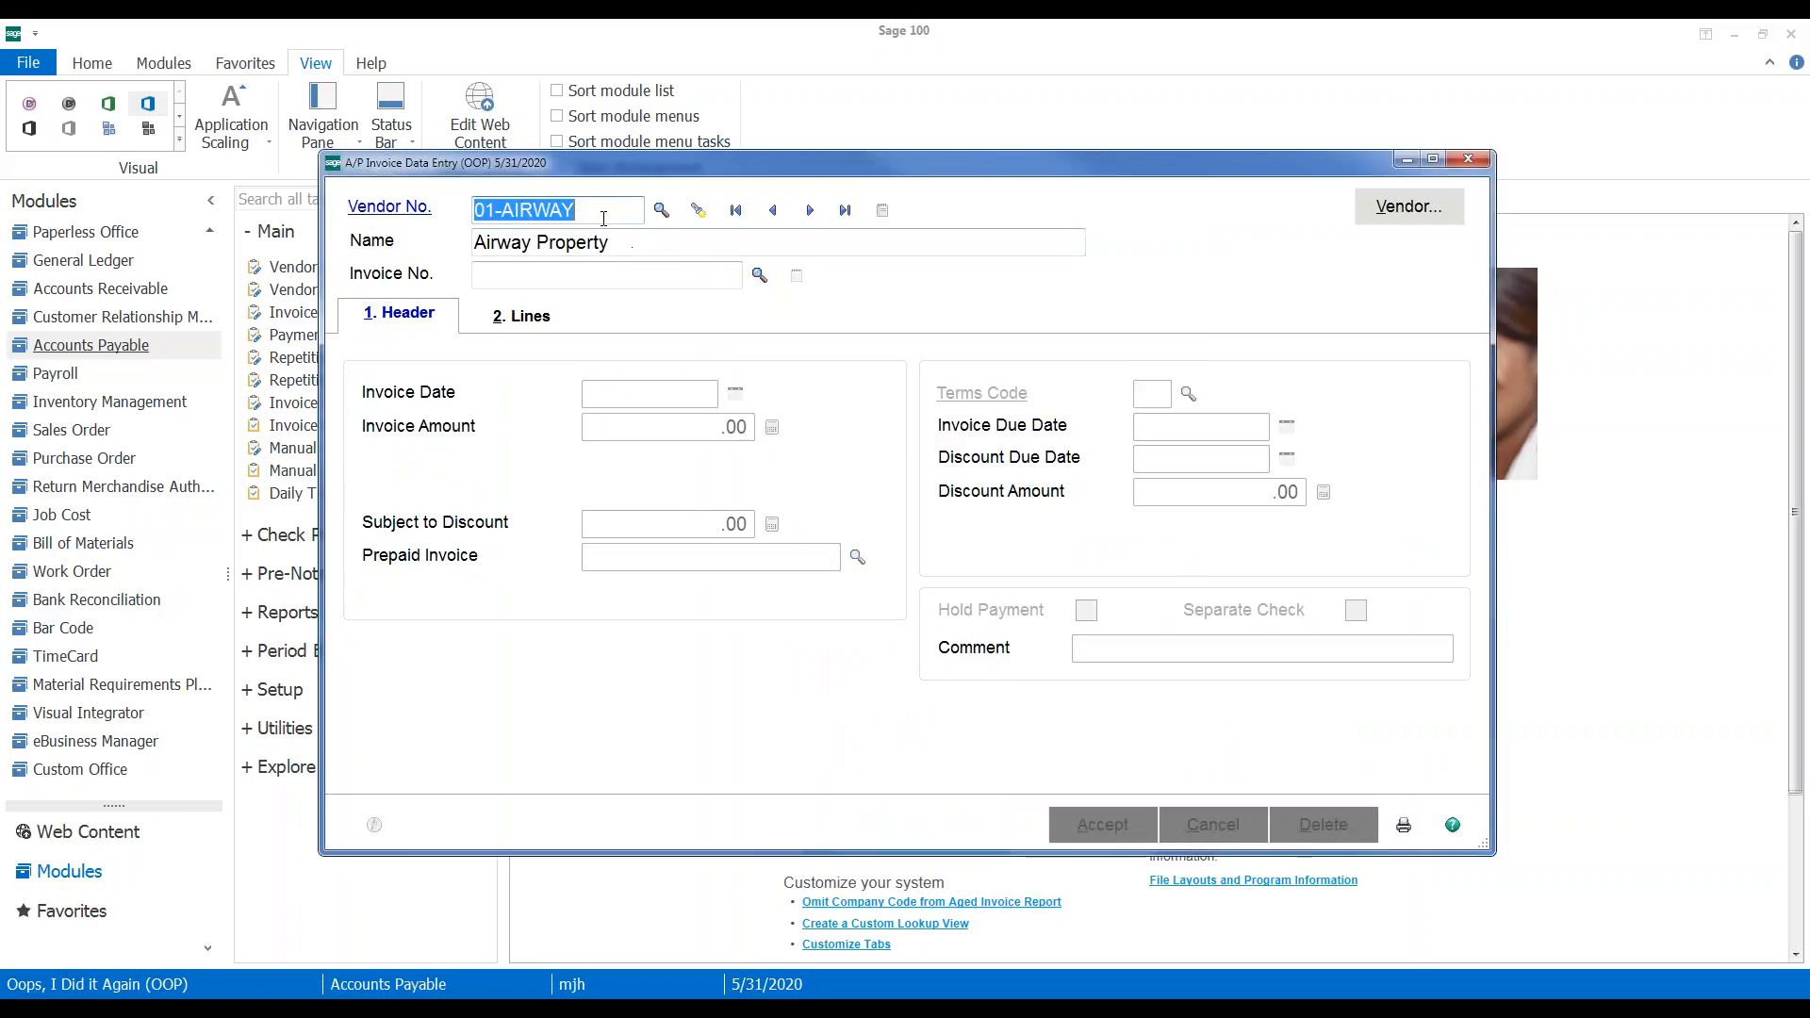
pyautogui.click(633, 276)
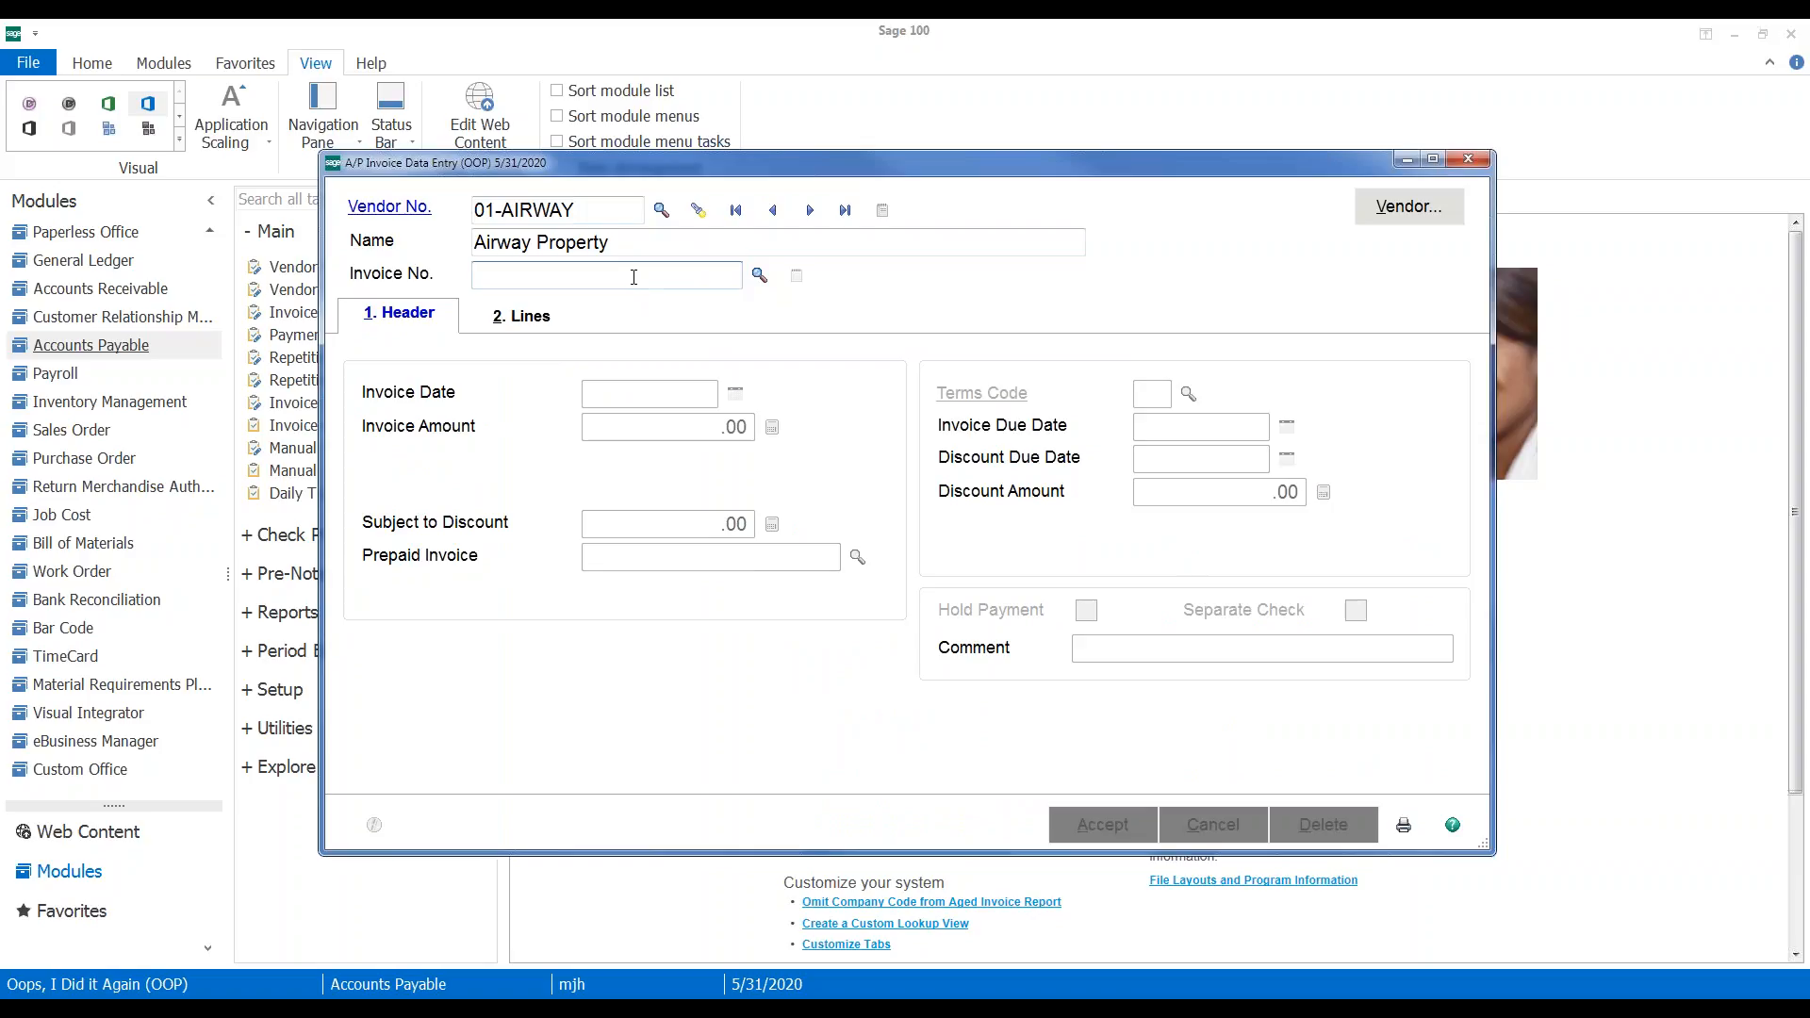
pyautogui.write('0001050190')
pyautogui.press('Tab')
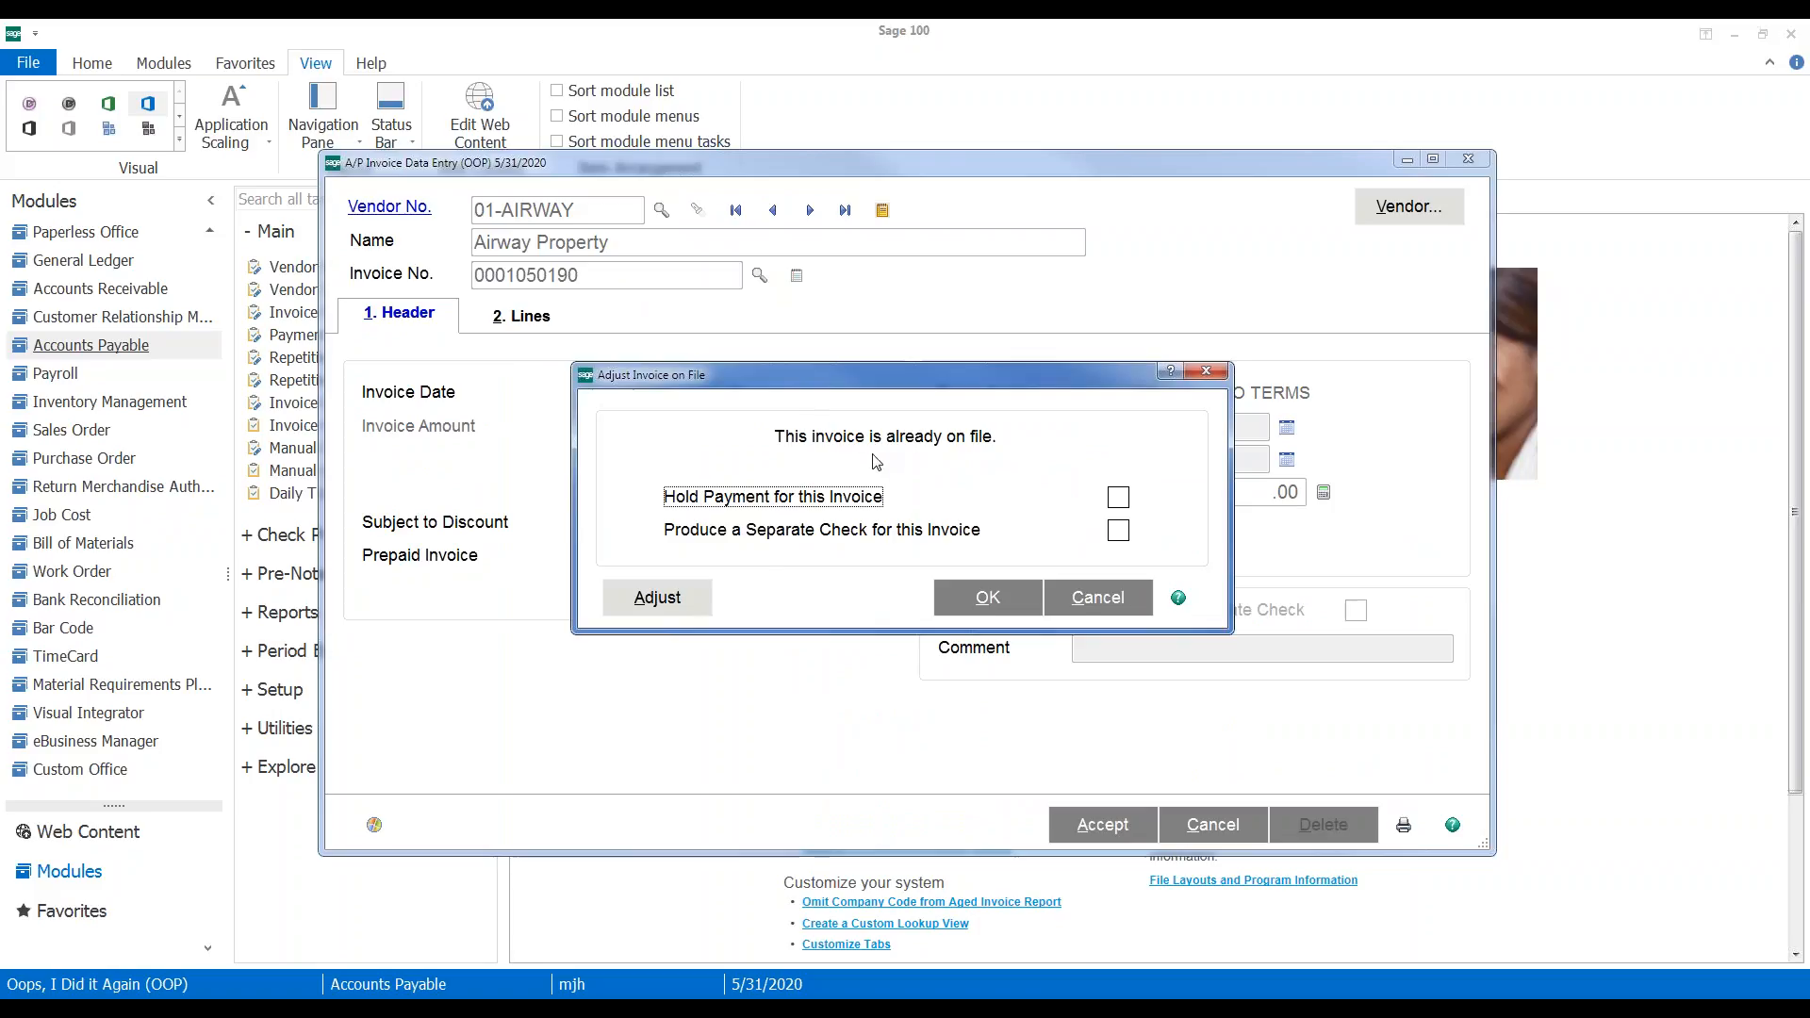
pyautogui.click(658, 606)
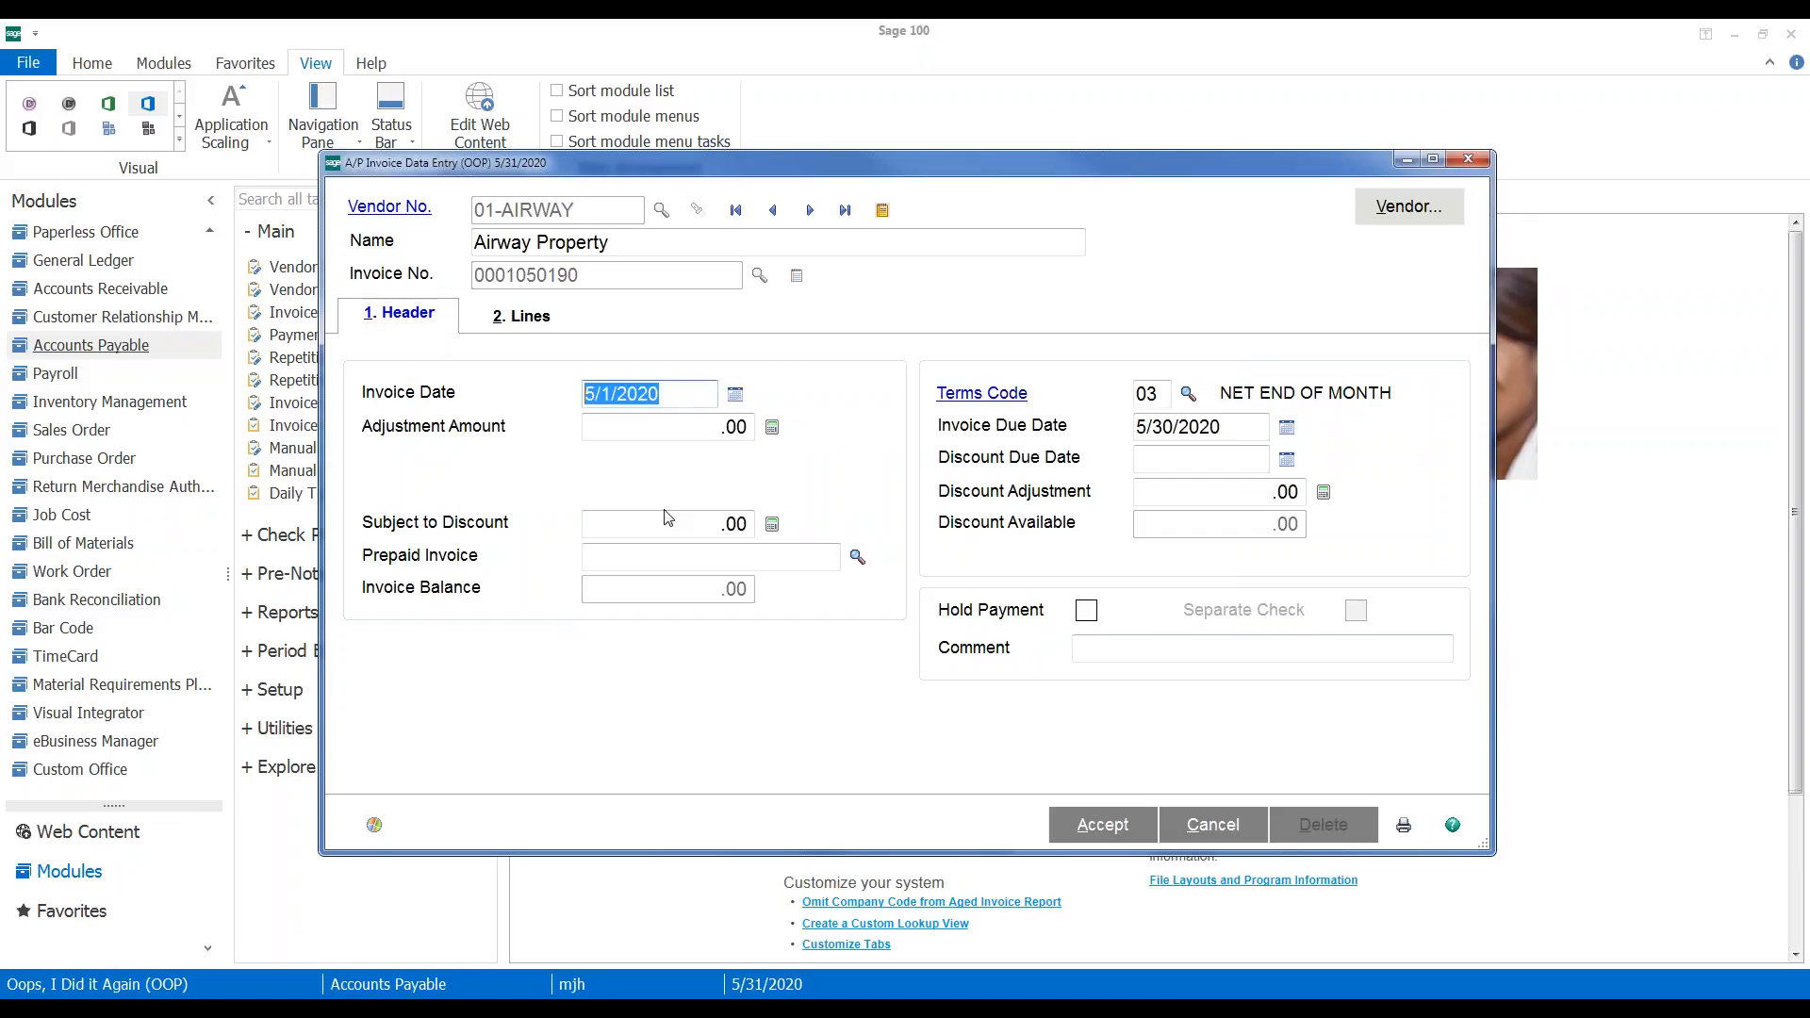
pyautogui.click(1232, 424)
pyautogui.doubleClick(1232, 424)
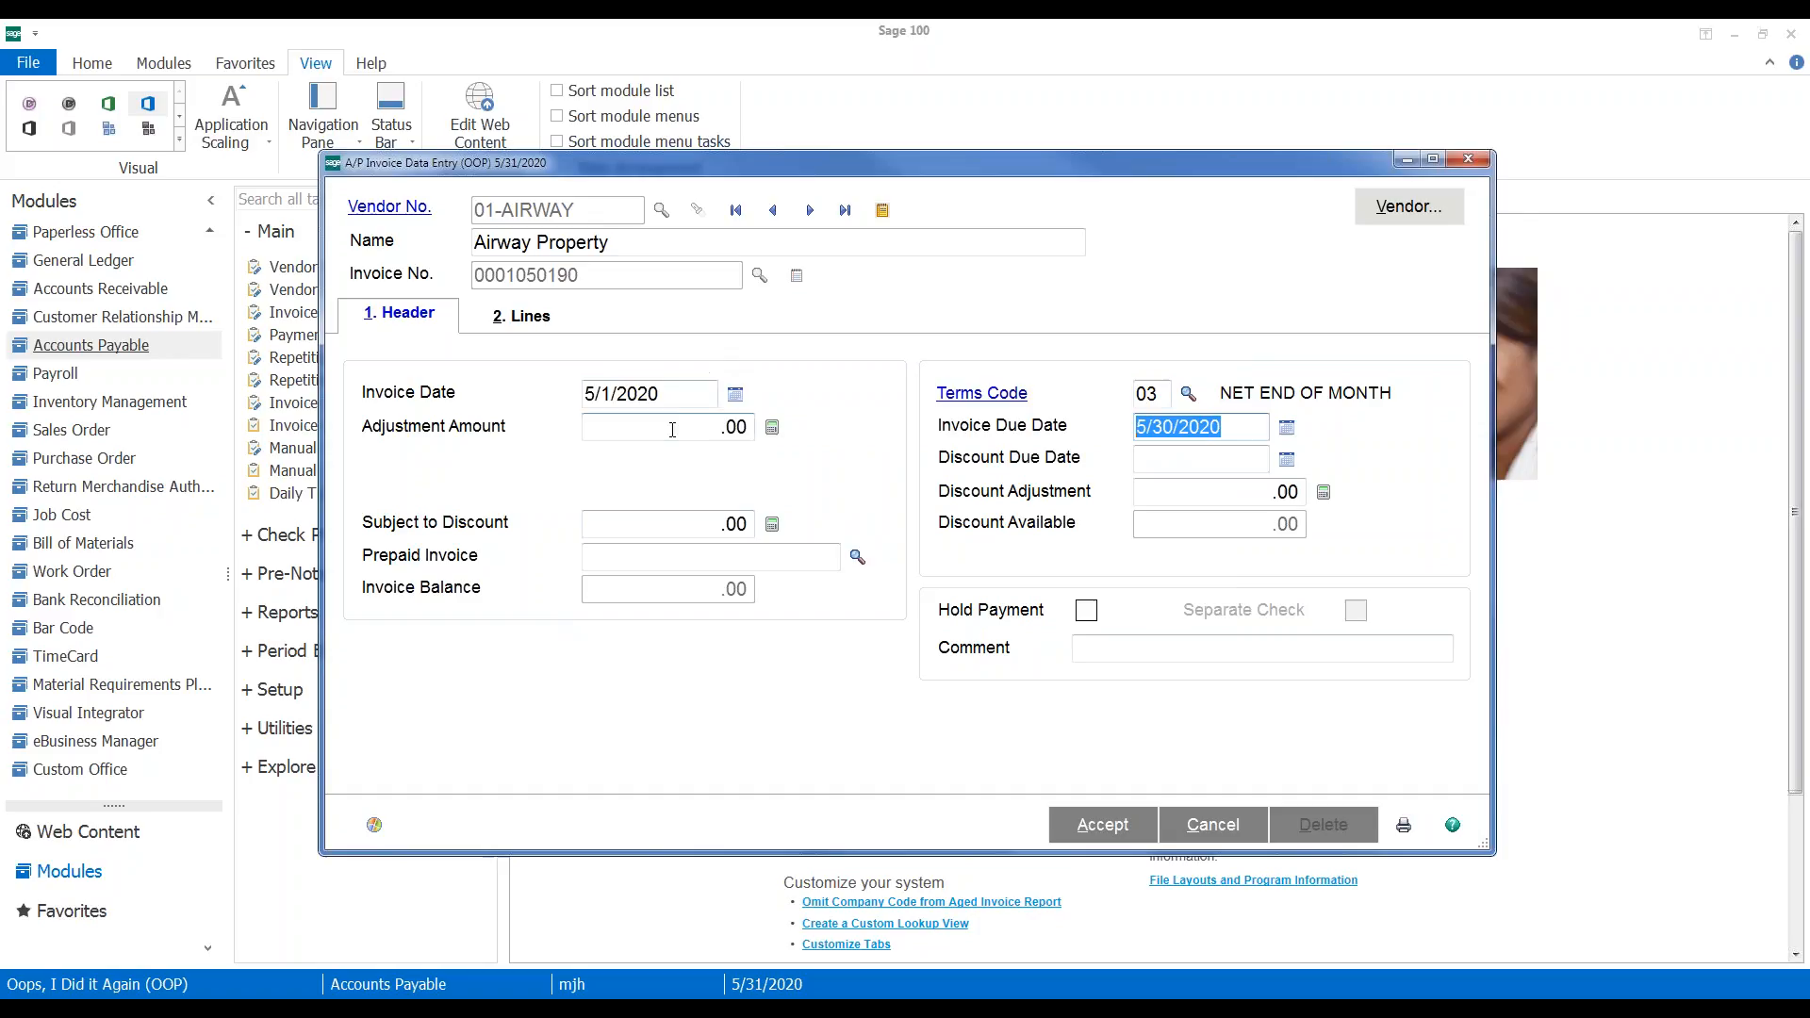
pyautogui.doubleClick(674, 397)
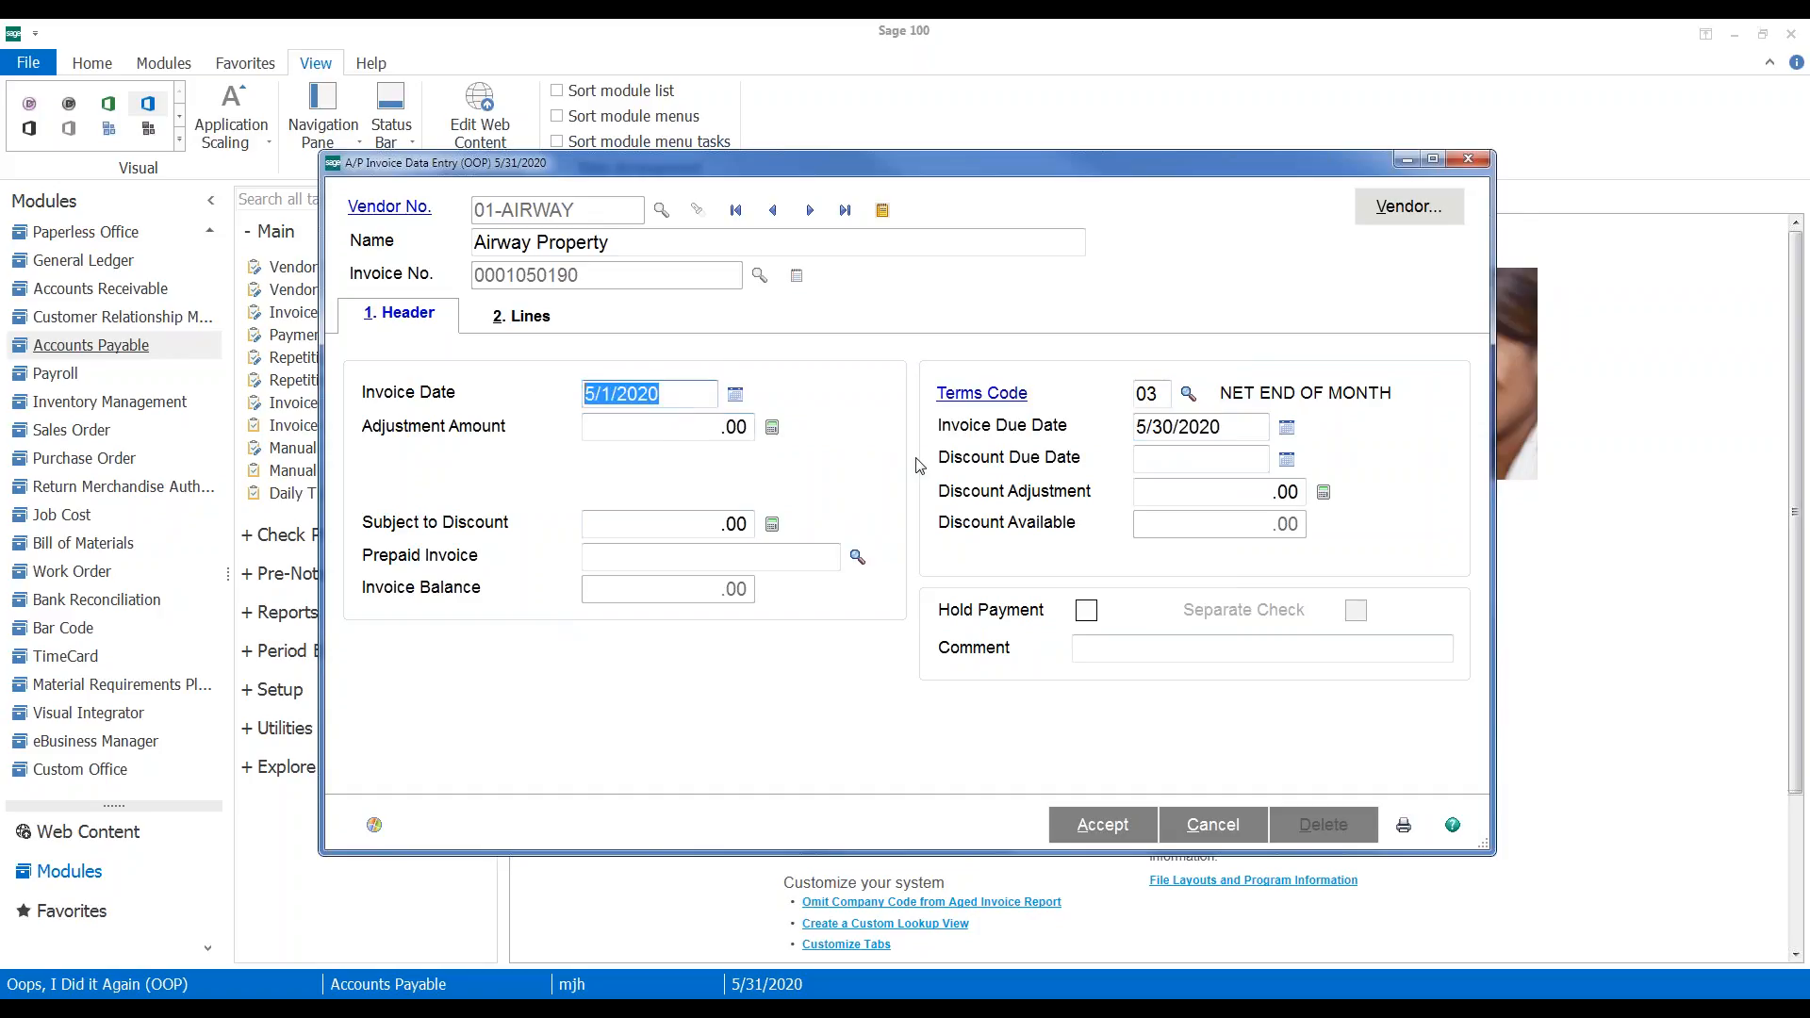
pyautogui.write('050720')
pyautogui.press('Tab')
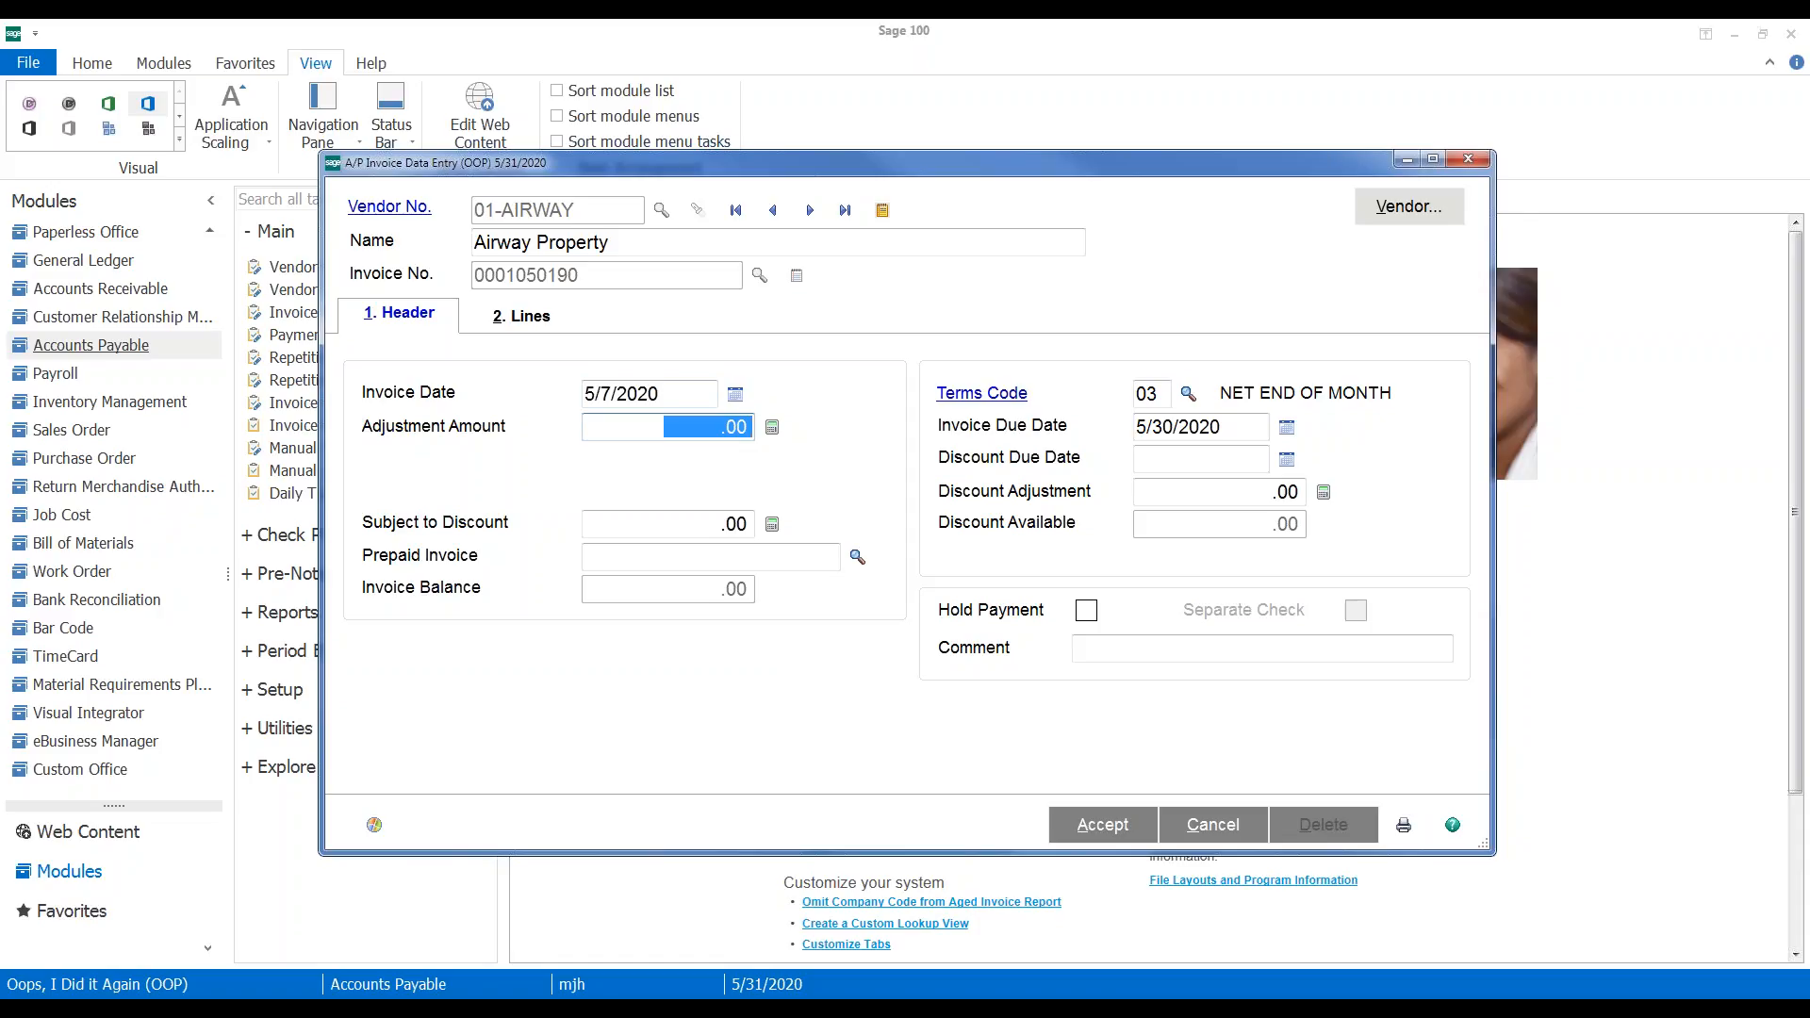
pyautogui.press('Tab')
pyautogui.press('Tab')
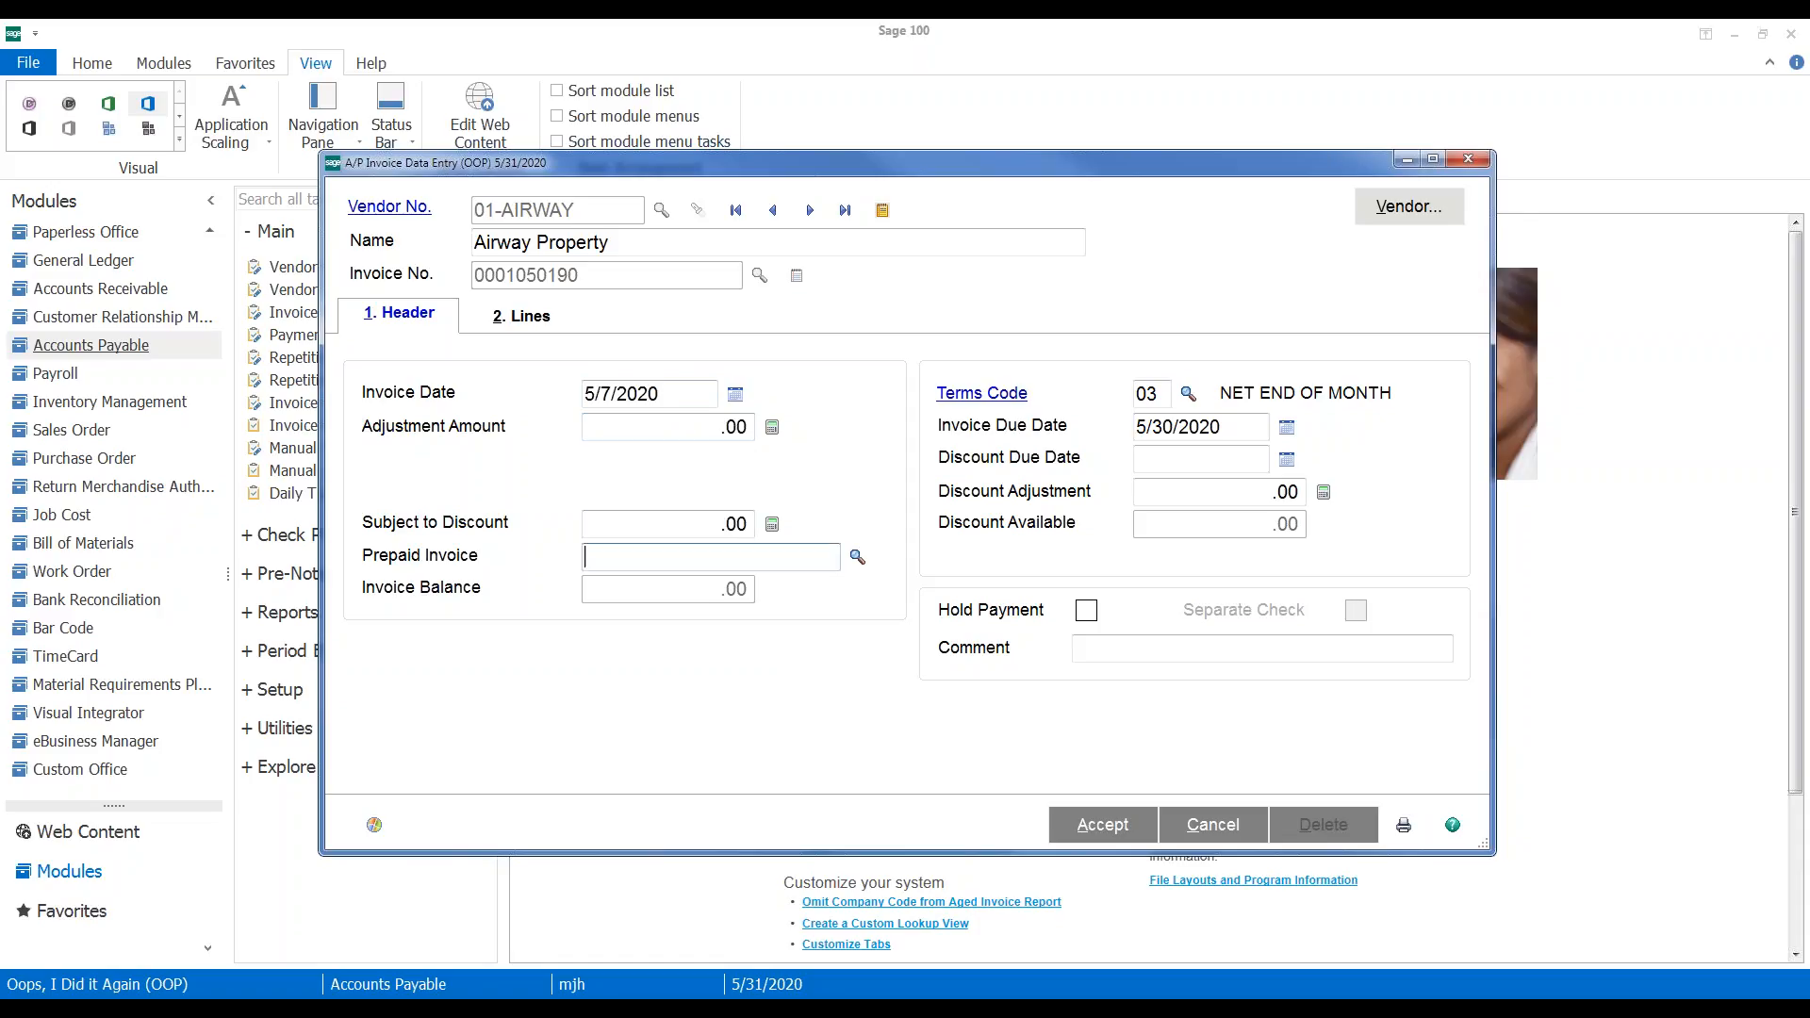
pyautogui.click(514, 317)
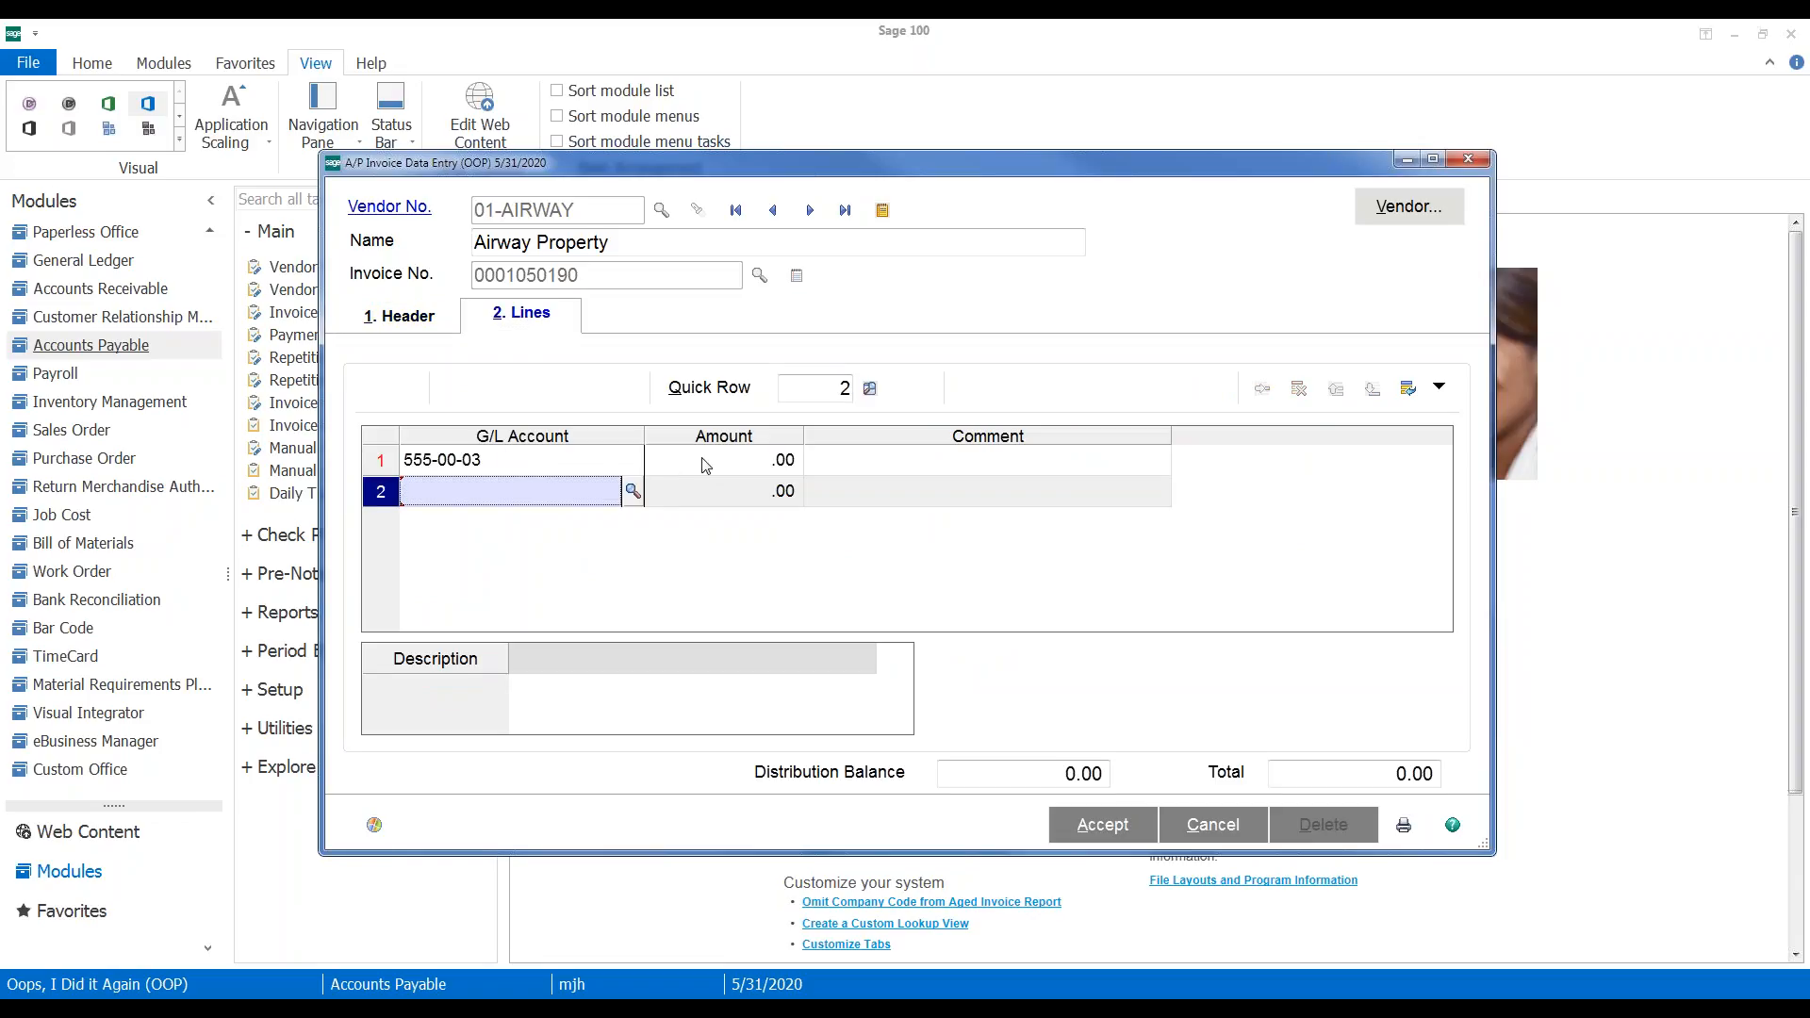
pyautogui.click(1103, 830)
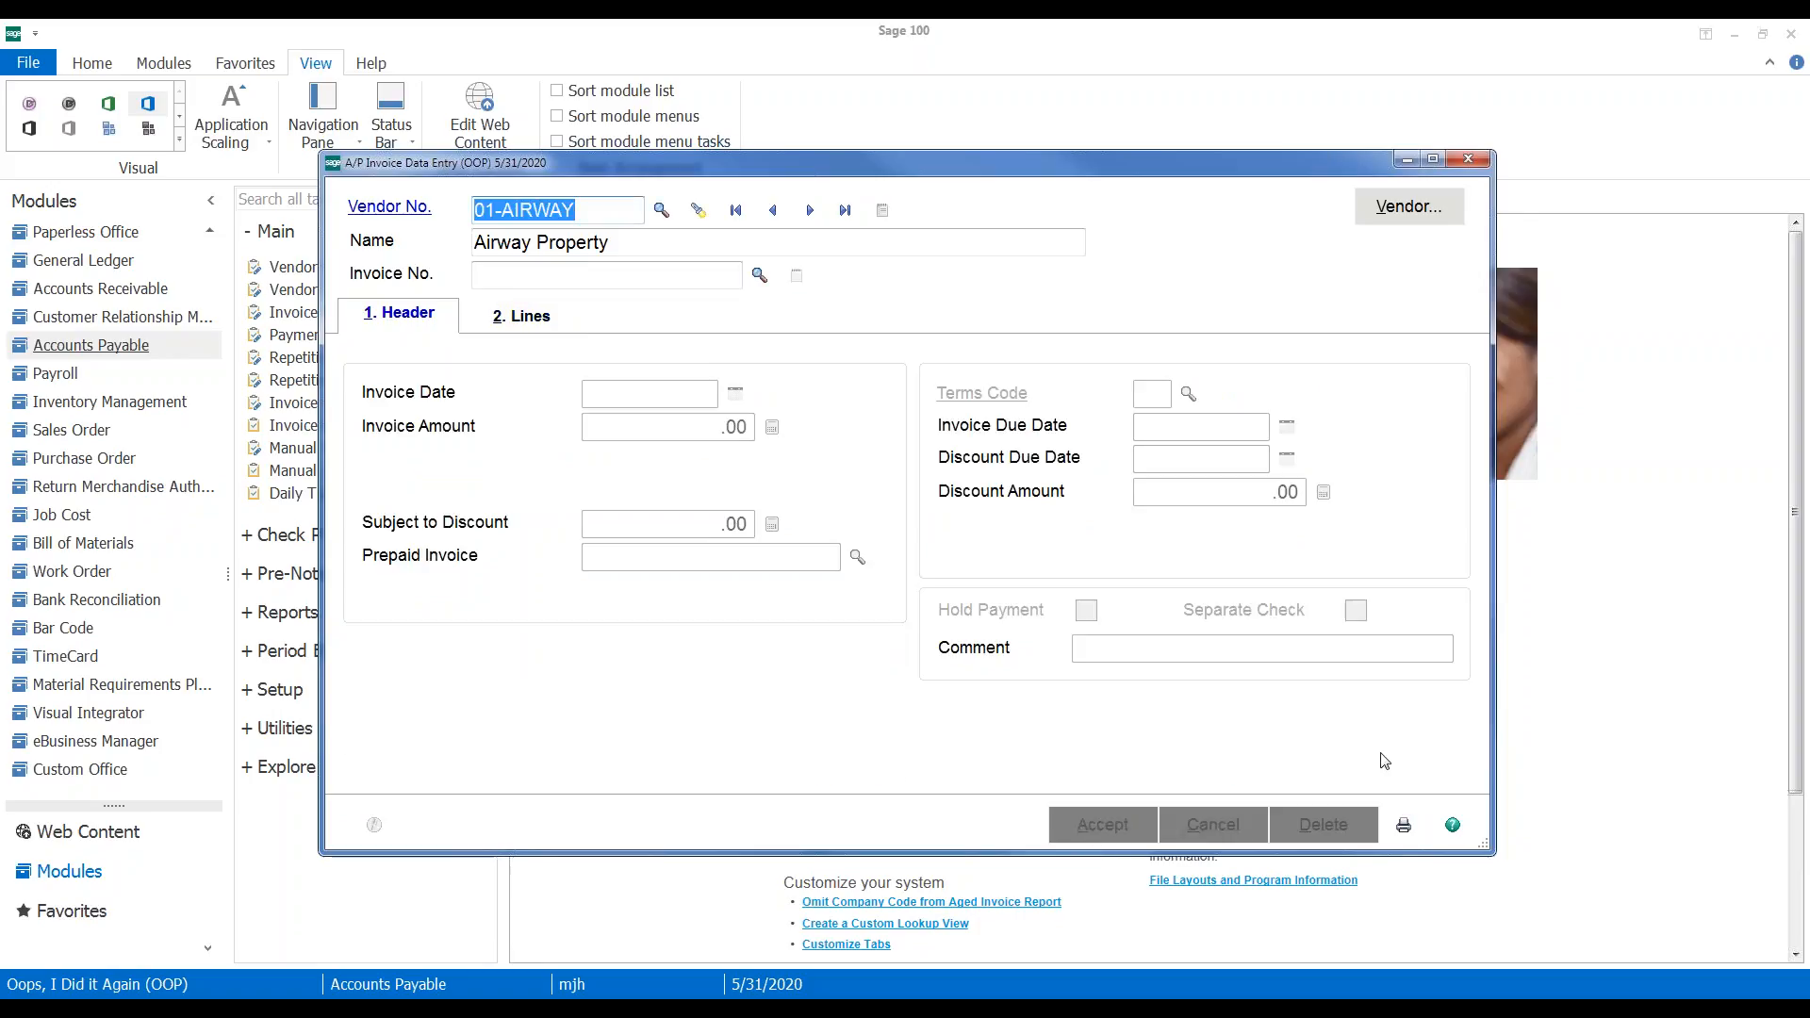
# Preview Invoice Register AP-000017 zoomed to 200% and maximized
pyautogui.click(1402, 826)
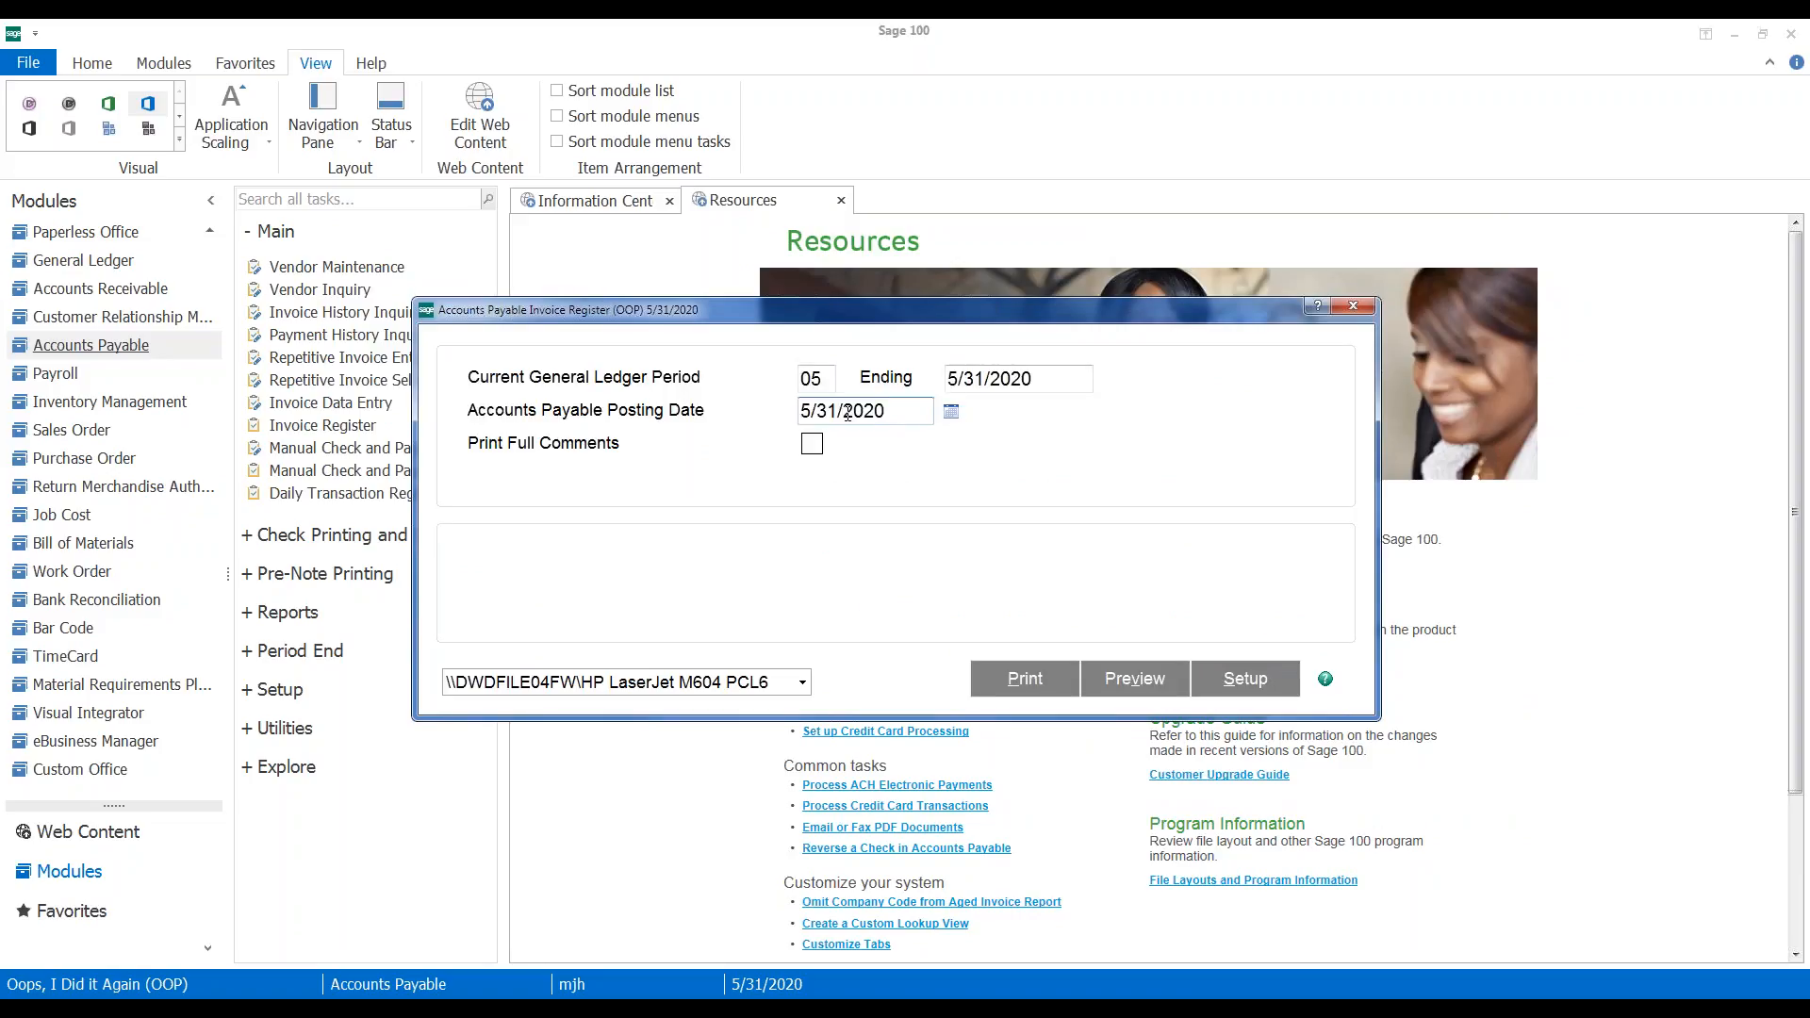
pyautogui.click(1134, 680)
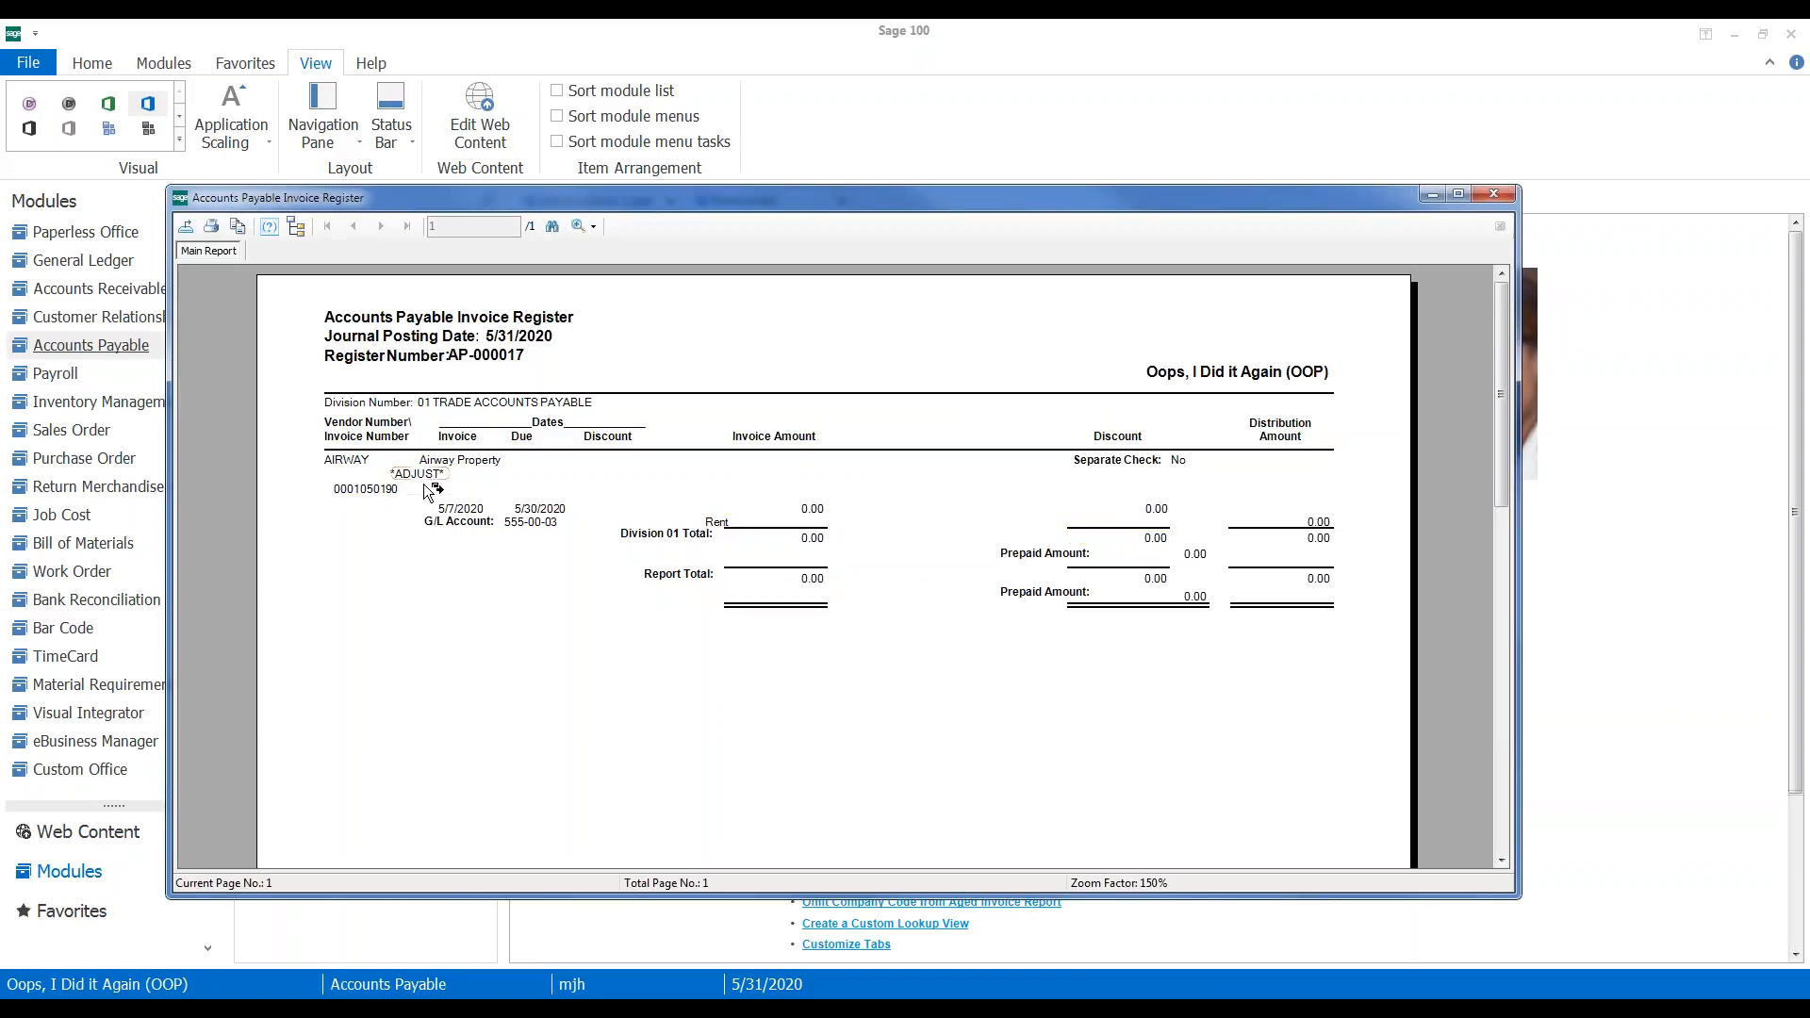
pyautogui.click(584, 227)
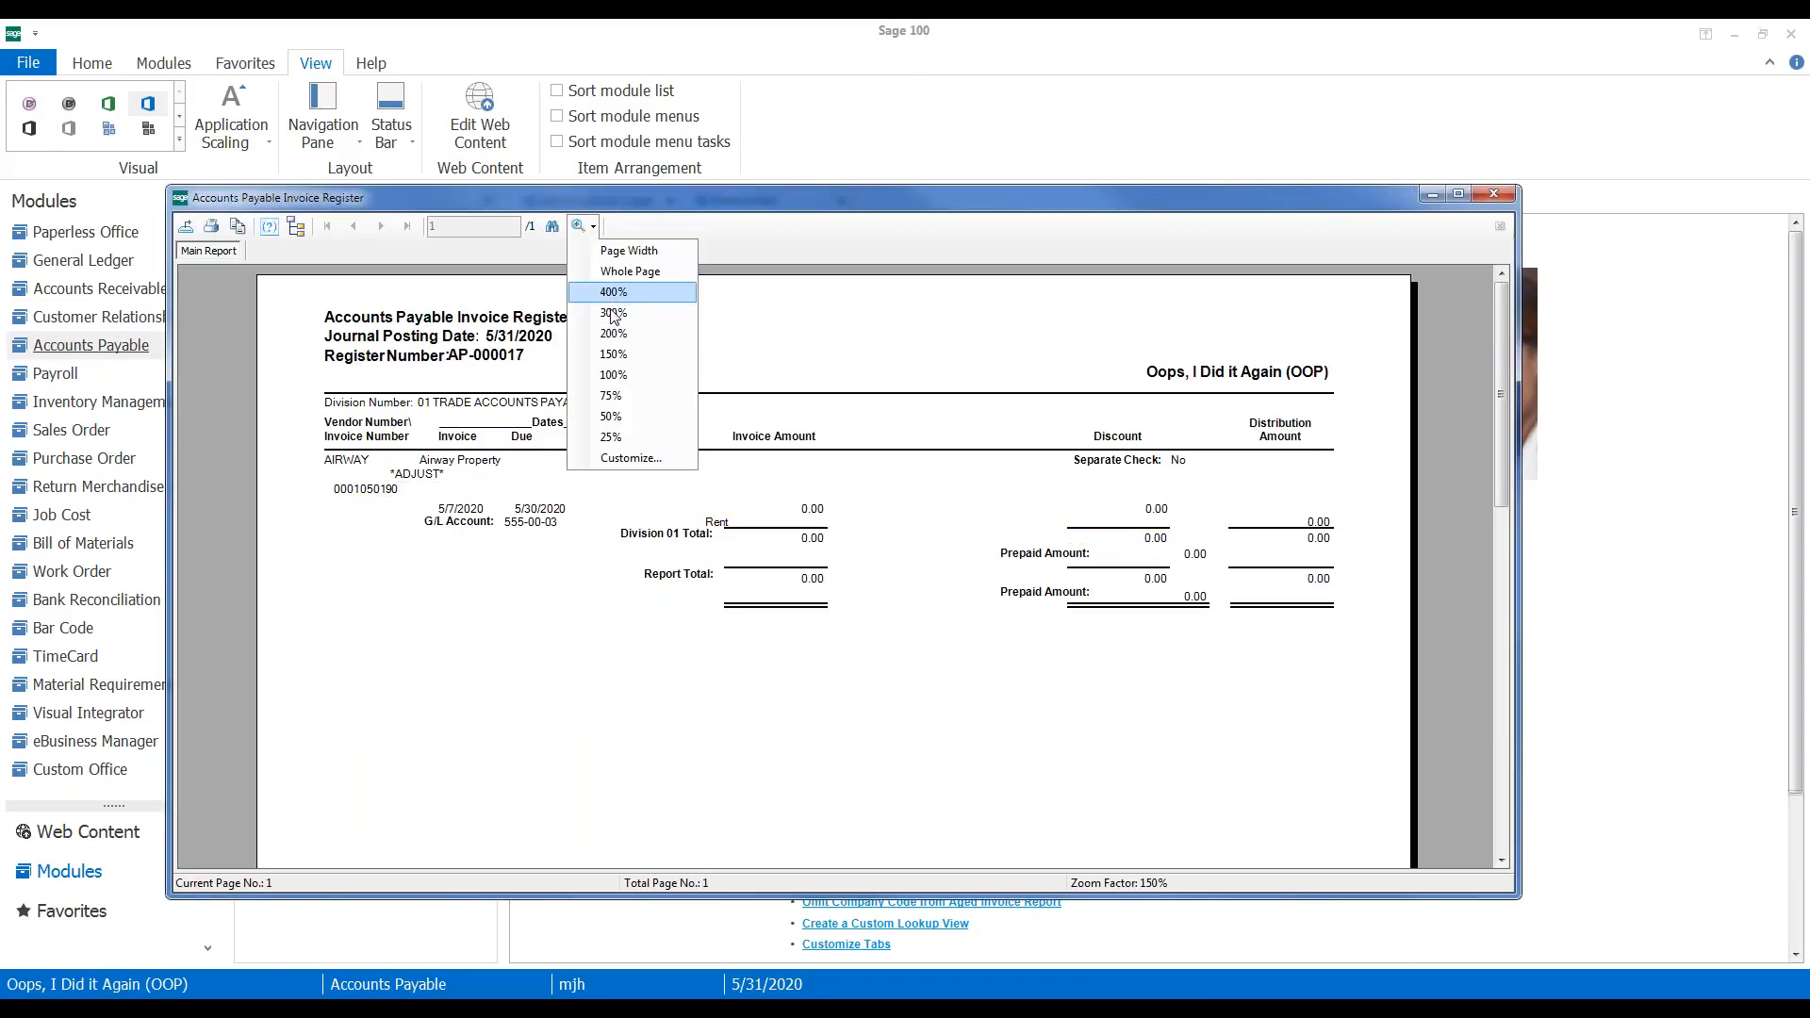
pyautogui.click(622, 359)
pyautogui.click(584, 227)
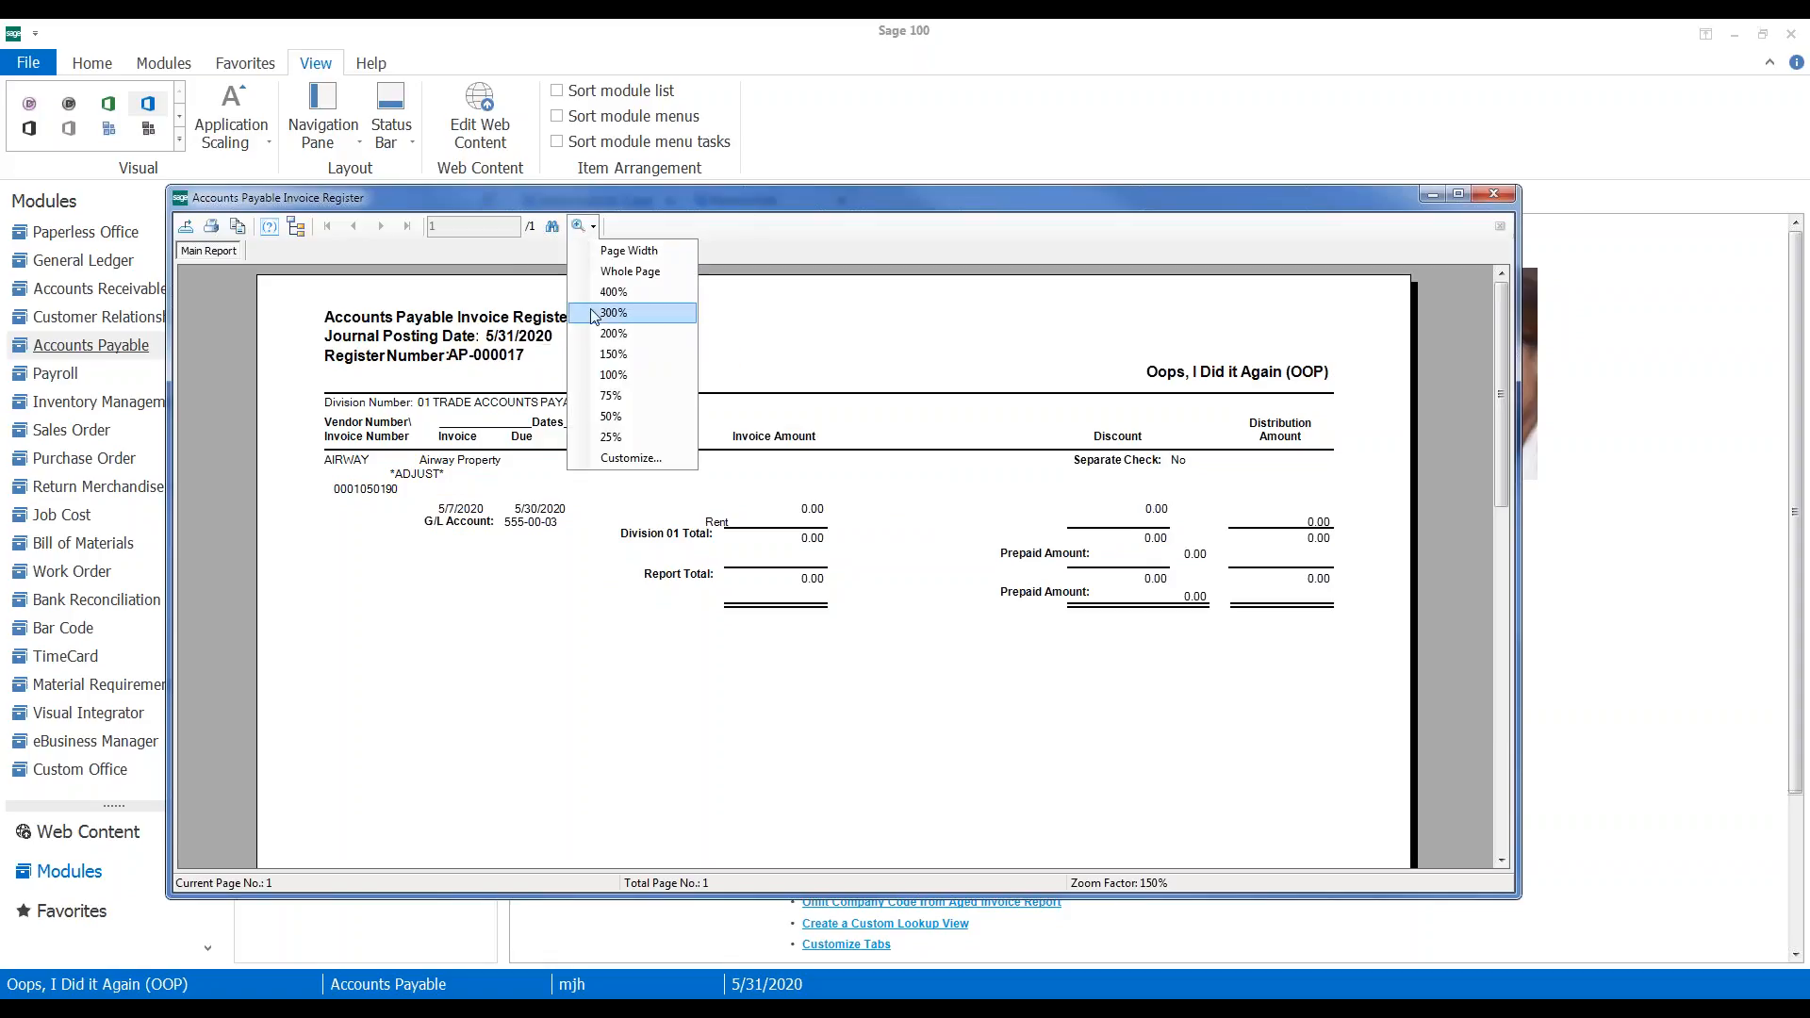
pyautogui.click(622, 338)
pyautogui.doubleClick(722, 200)
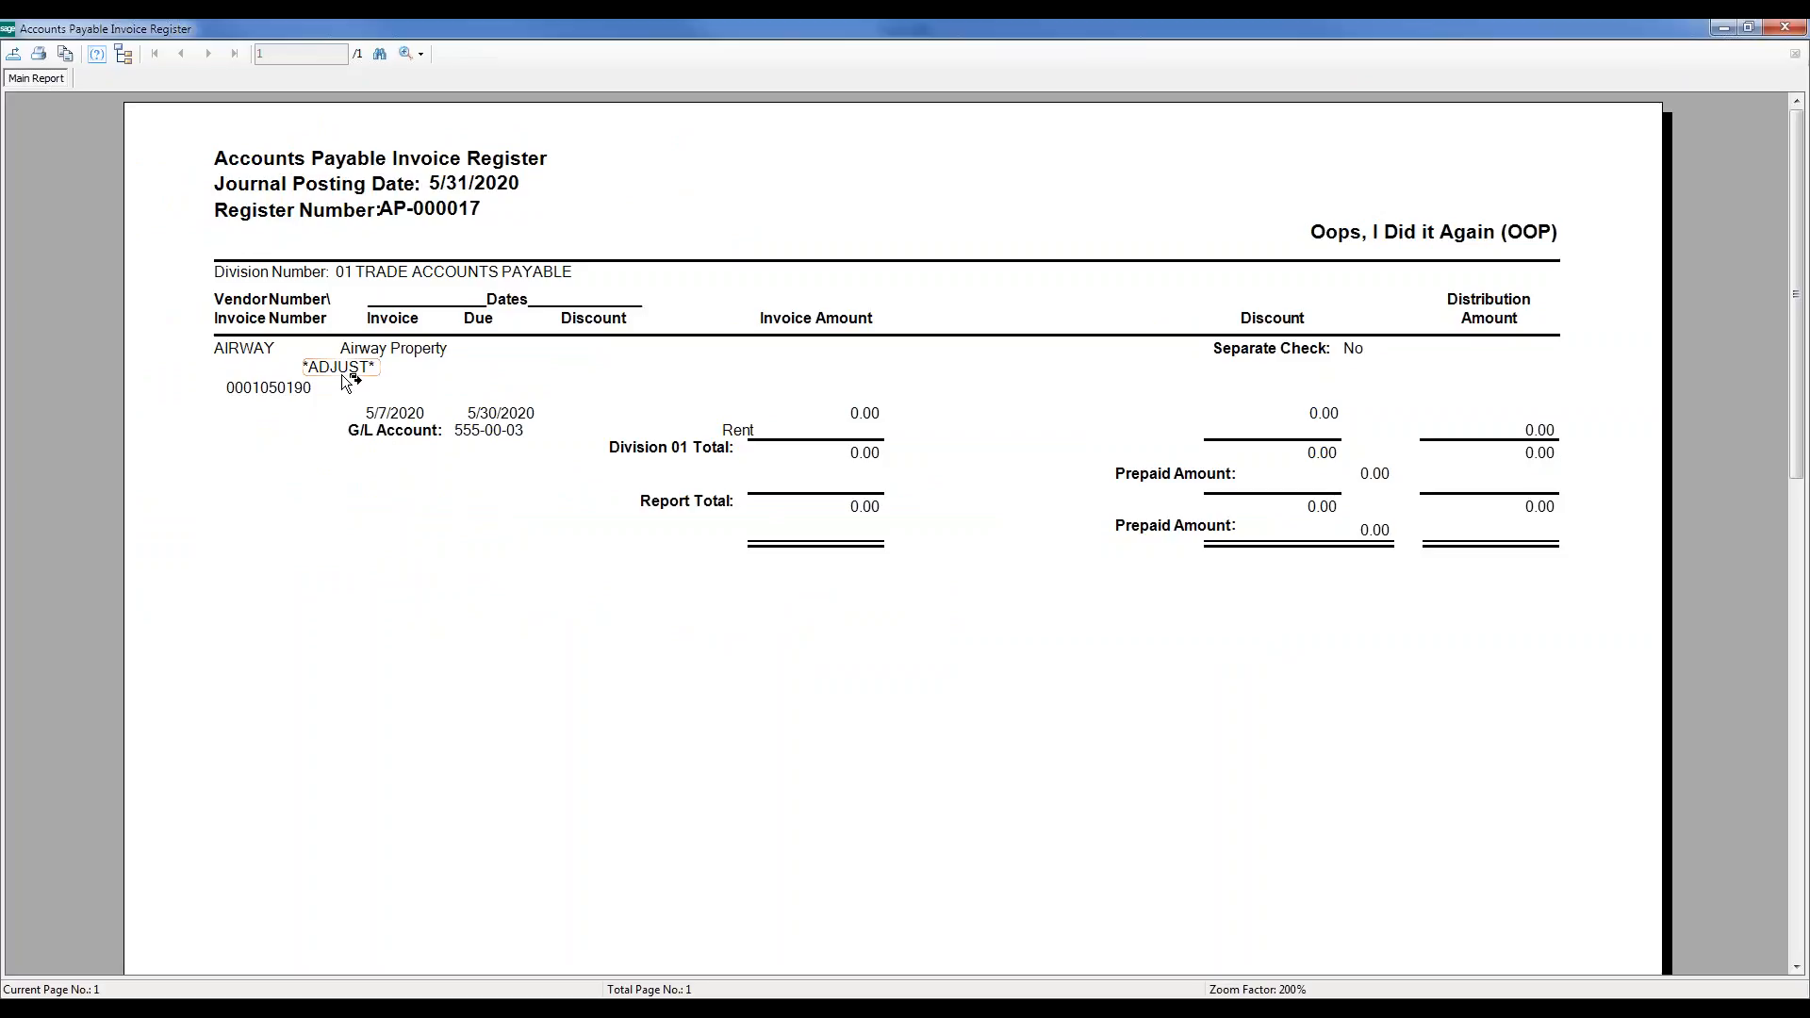
# Check the 5/7/2020 invoice date and 5/30/2020 due date, then close the preview
pyautogui.click(394, 417)
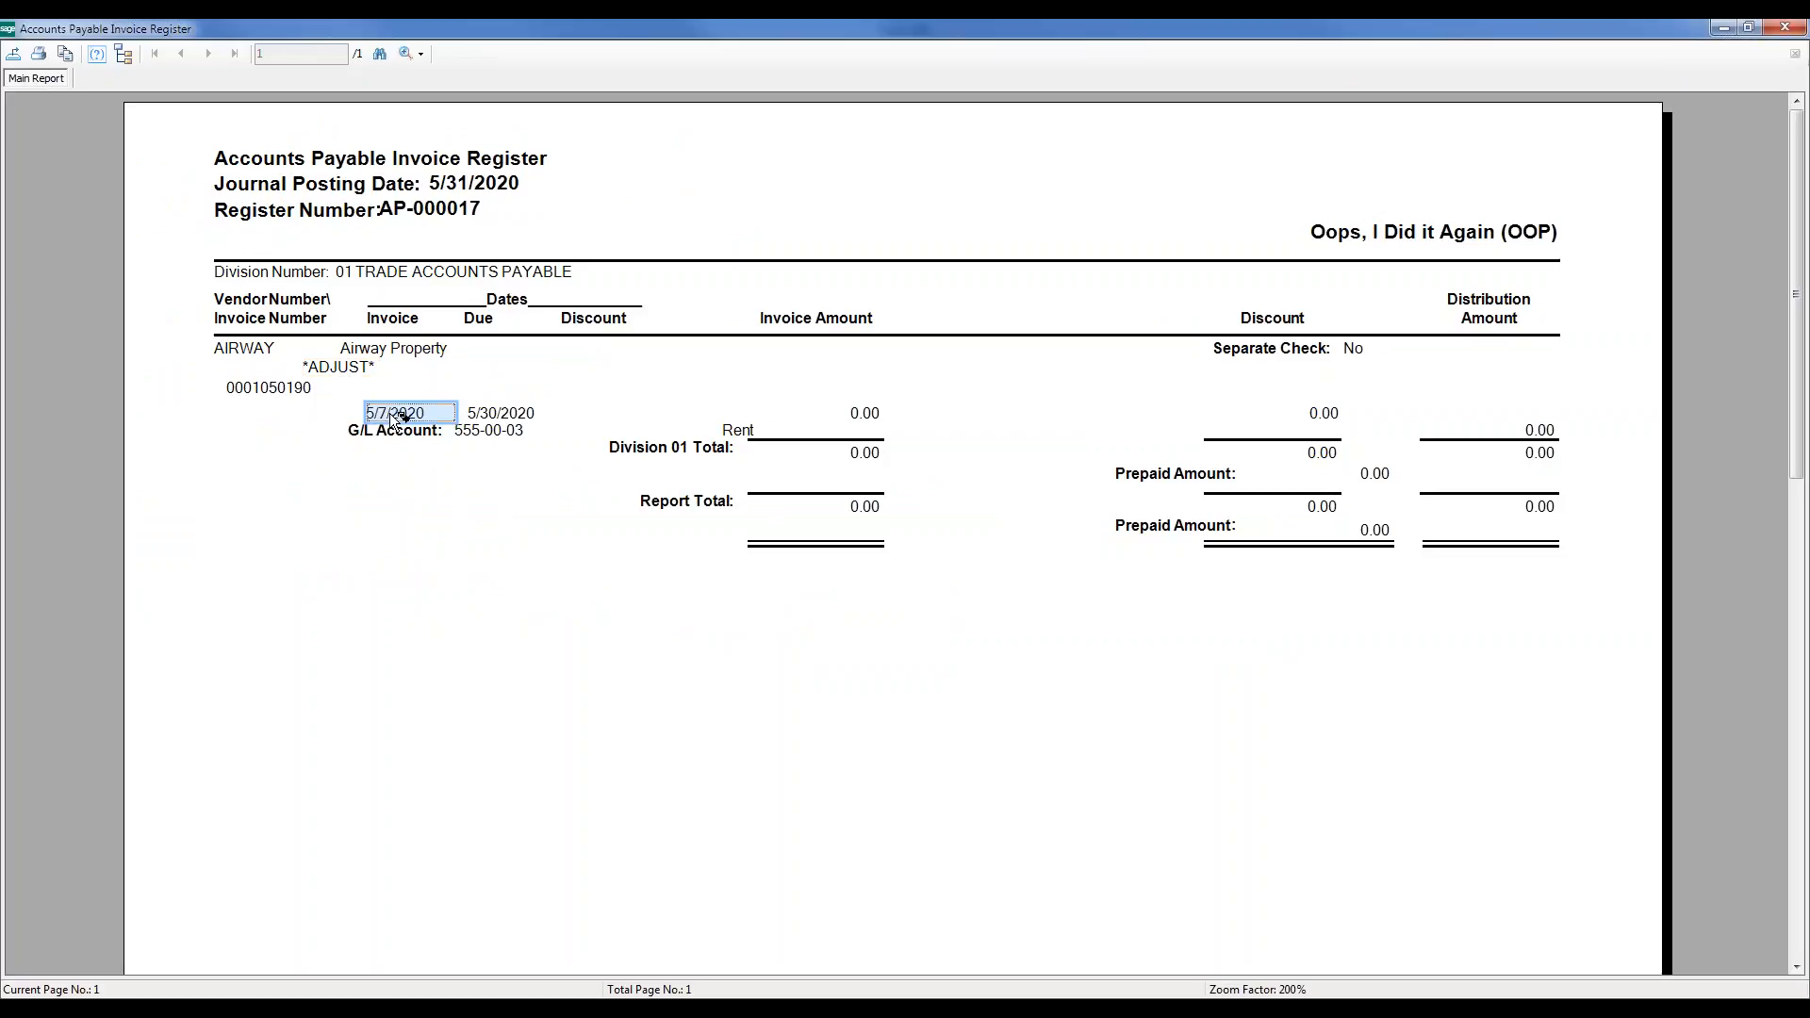
pyautogui.click(507, 416)
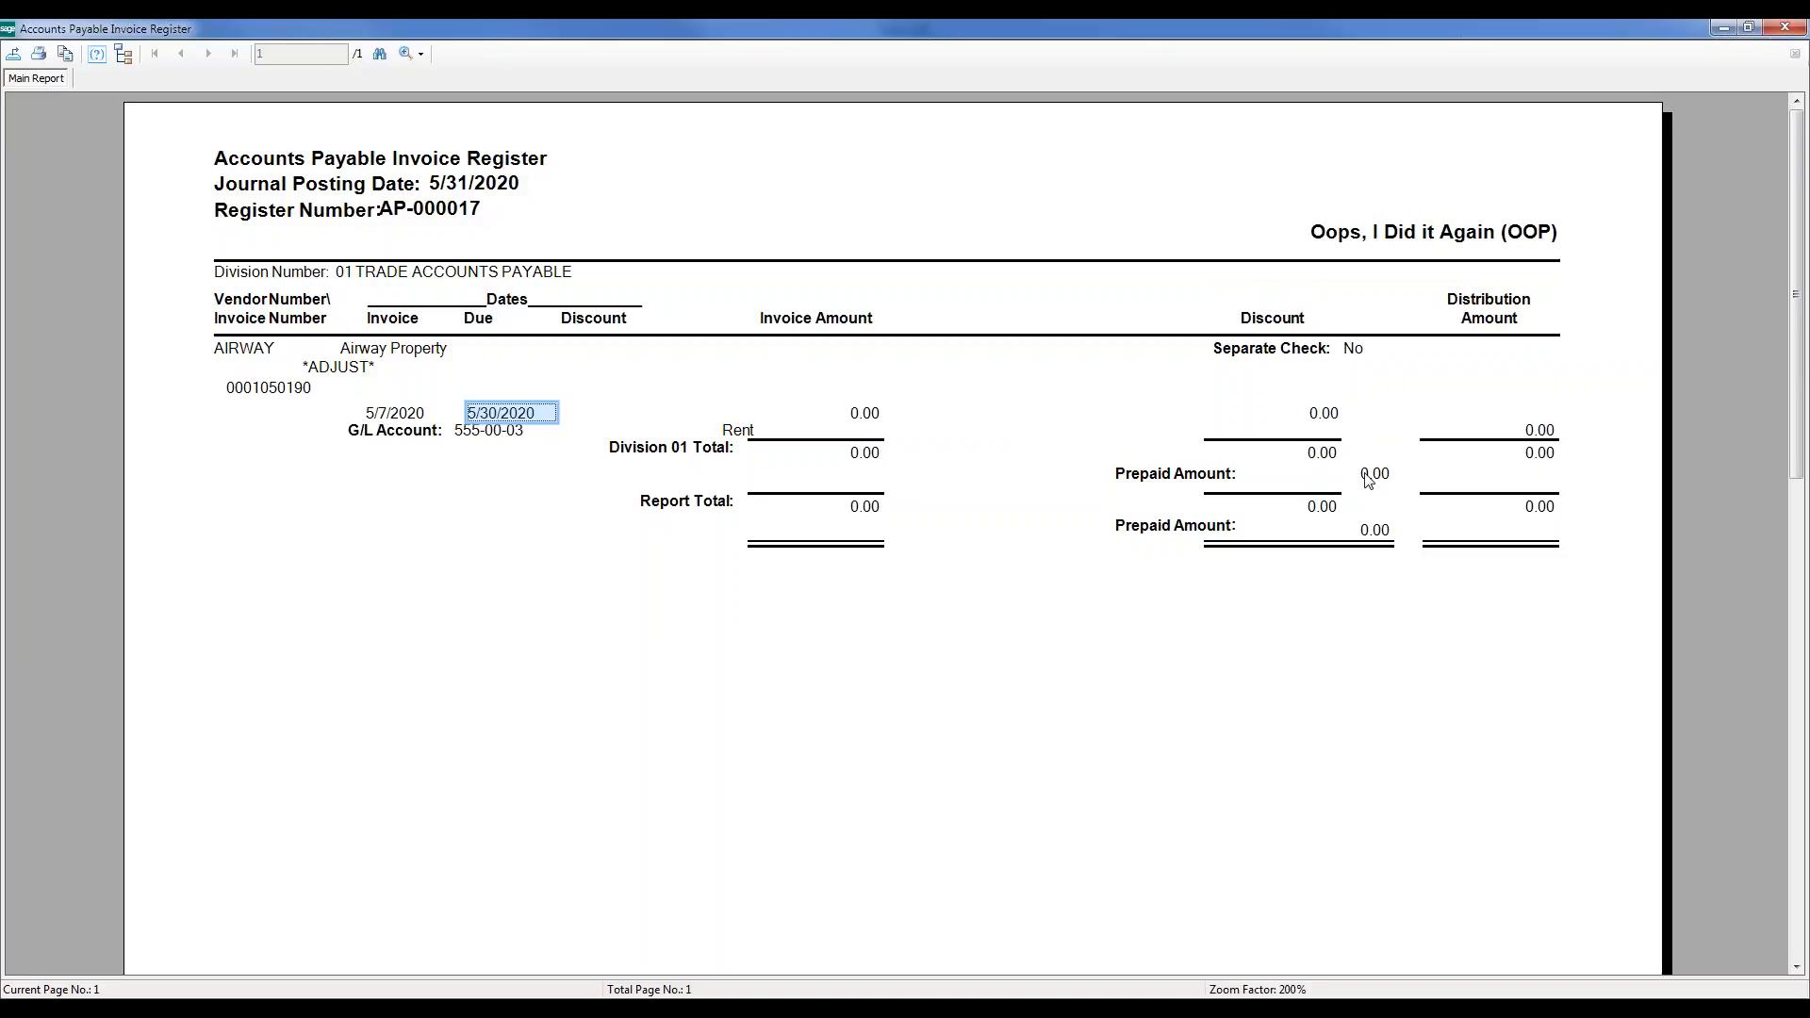
pyautogui.click(1788, 27)
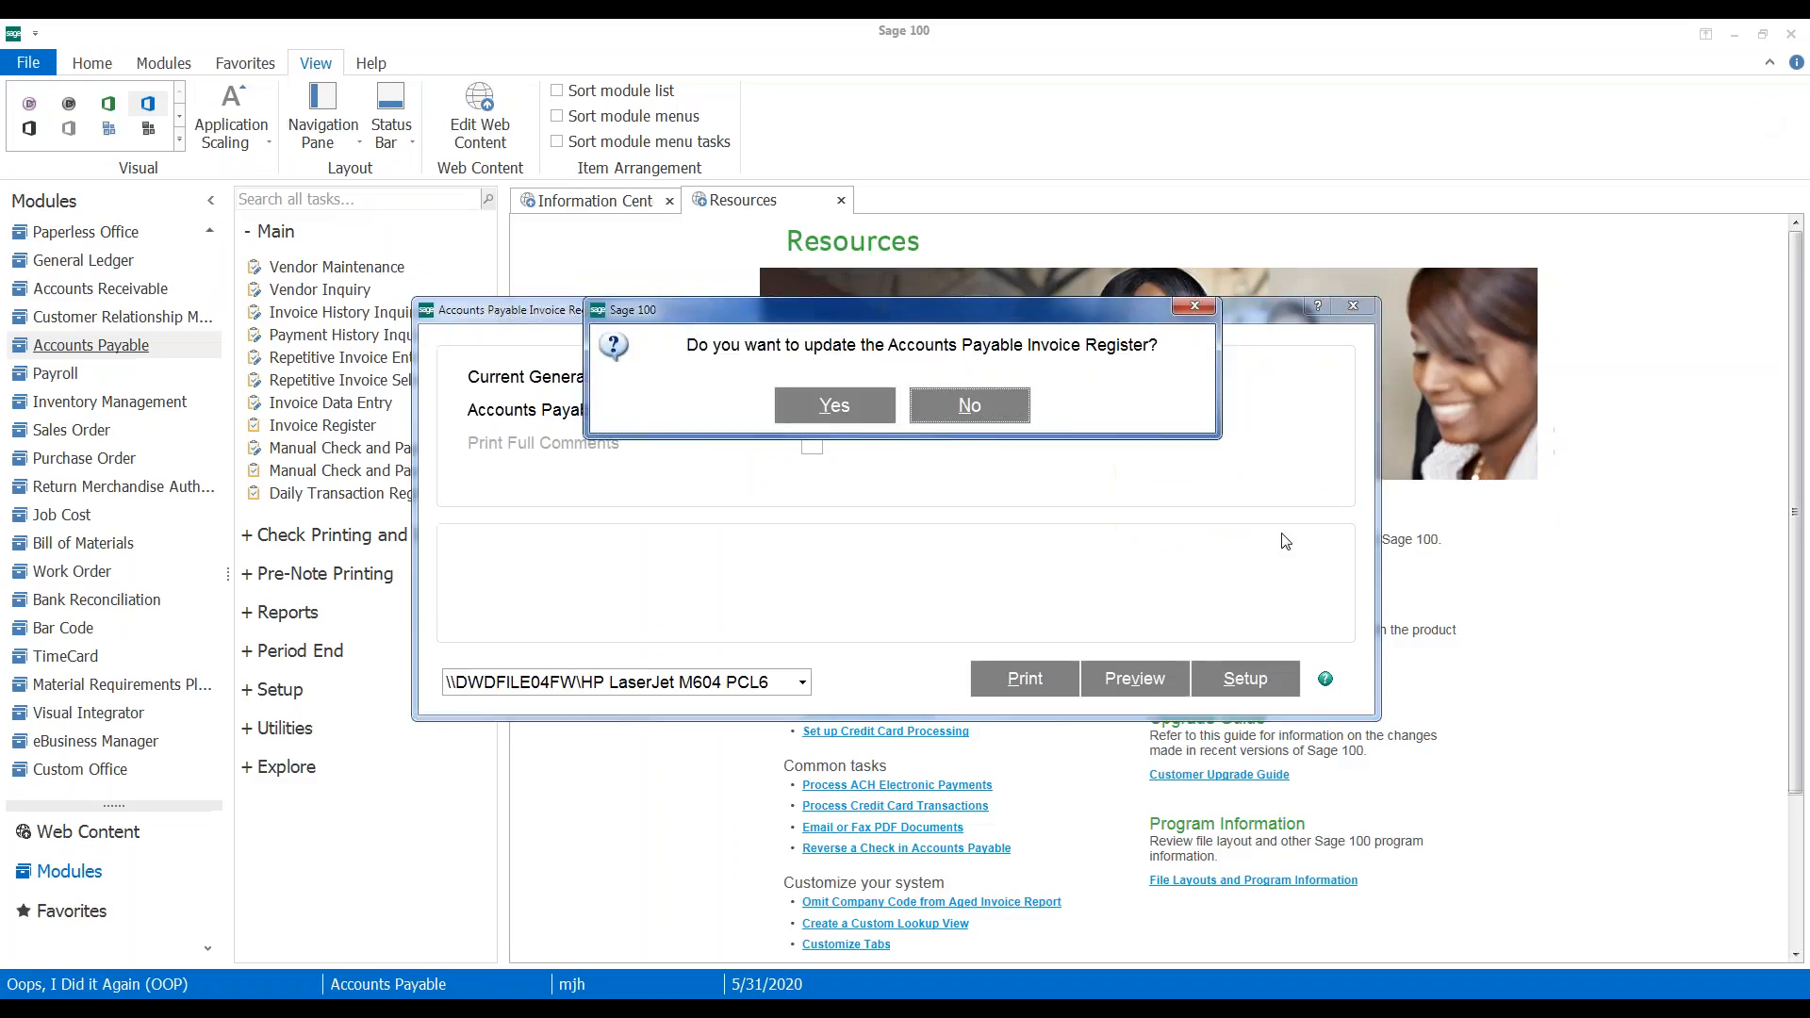
# Update the register and preview the empty Daily Transaction Register
pyautogui.click(834, 406)
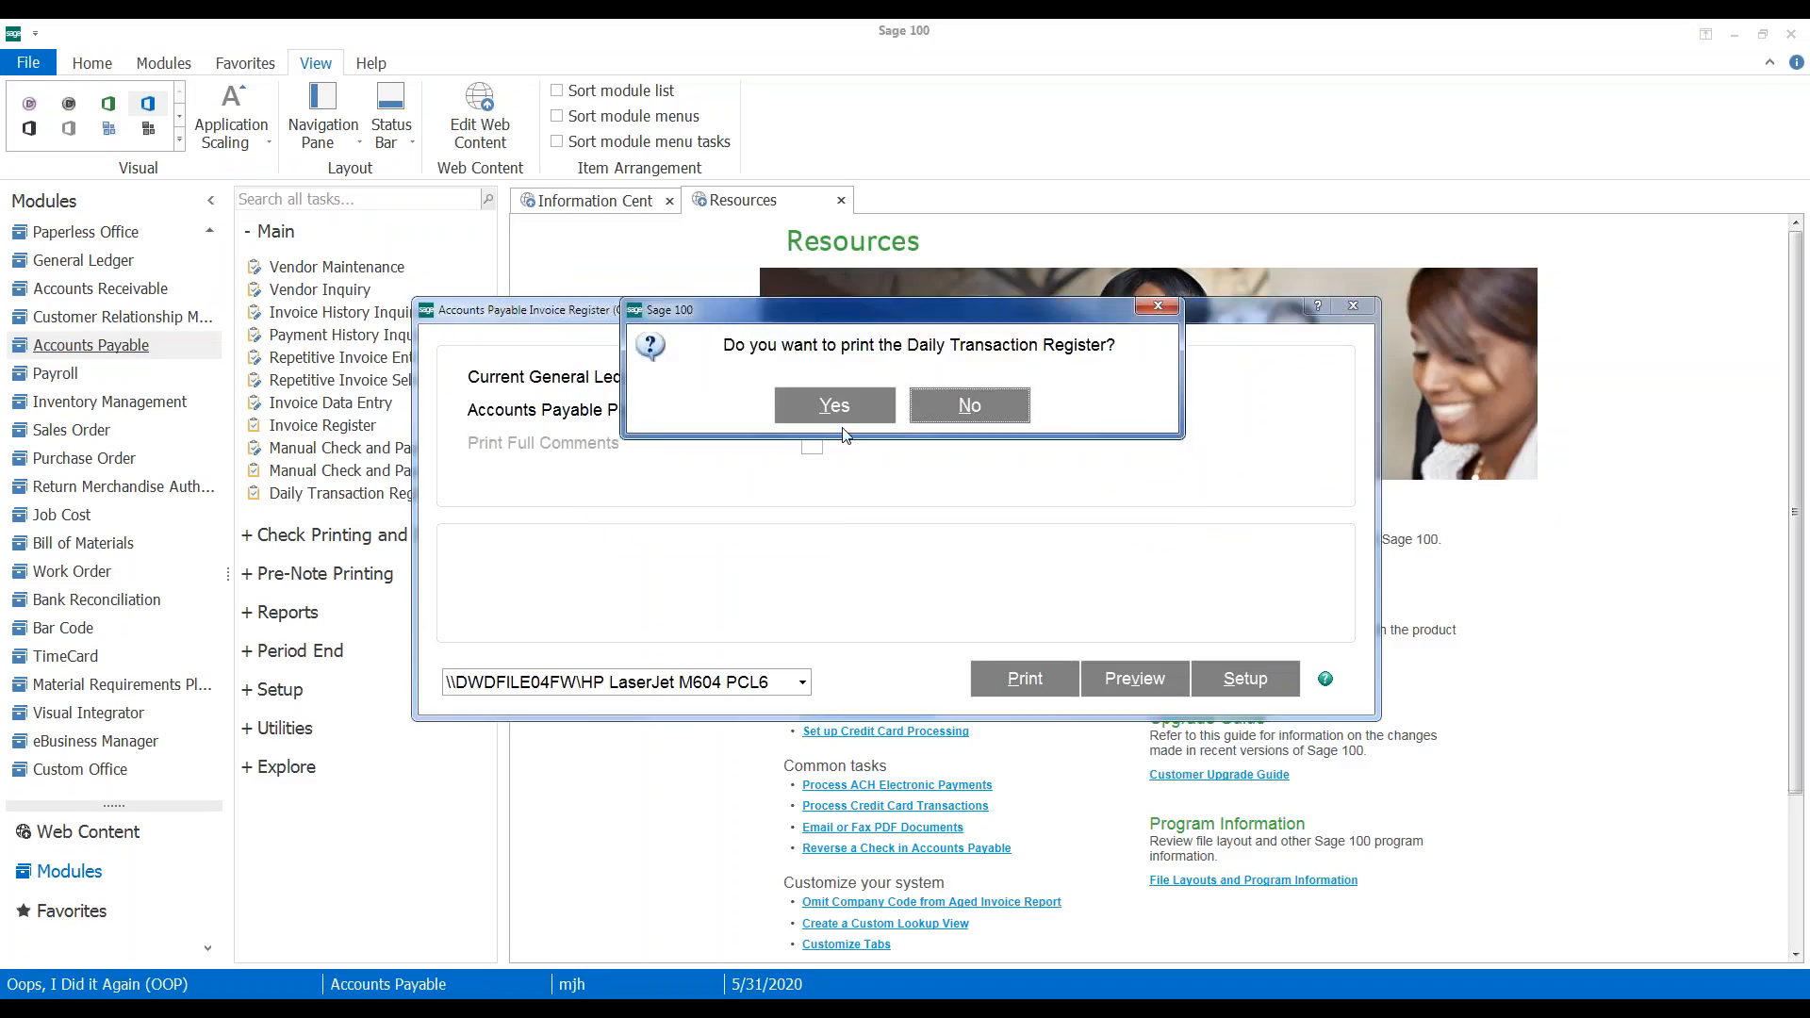
pyautogui.click(835, 405)
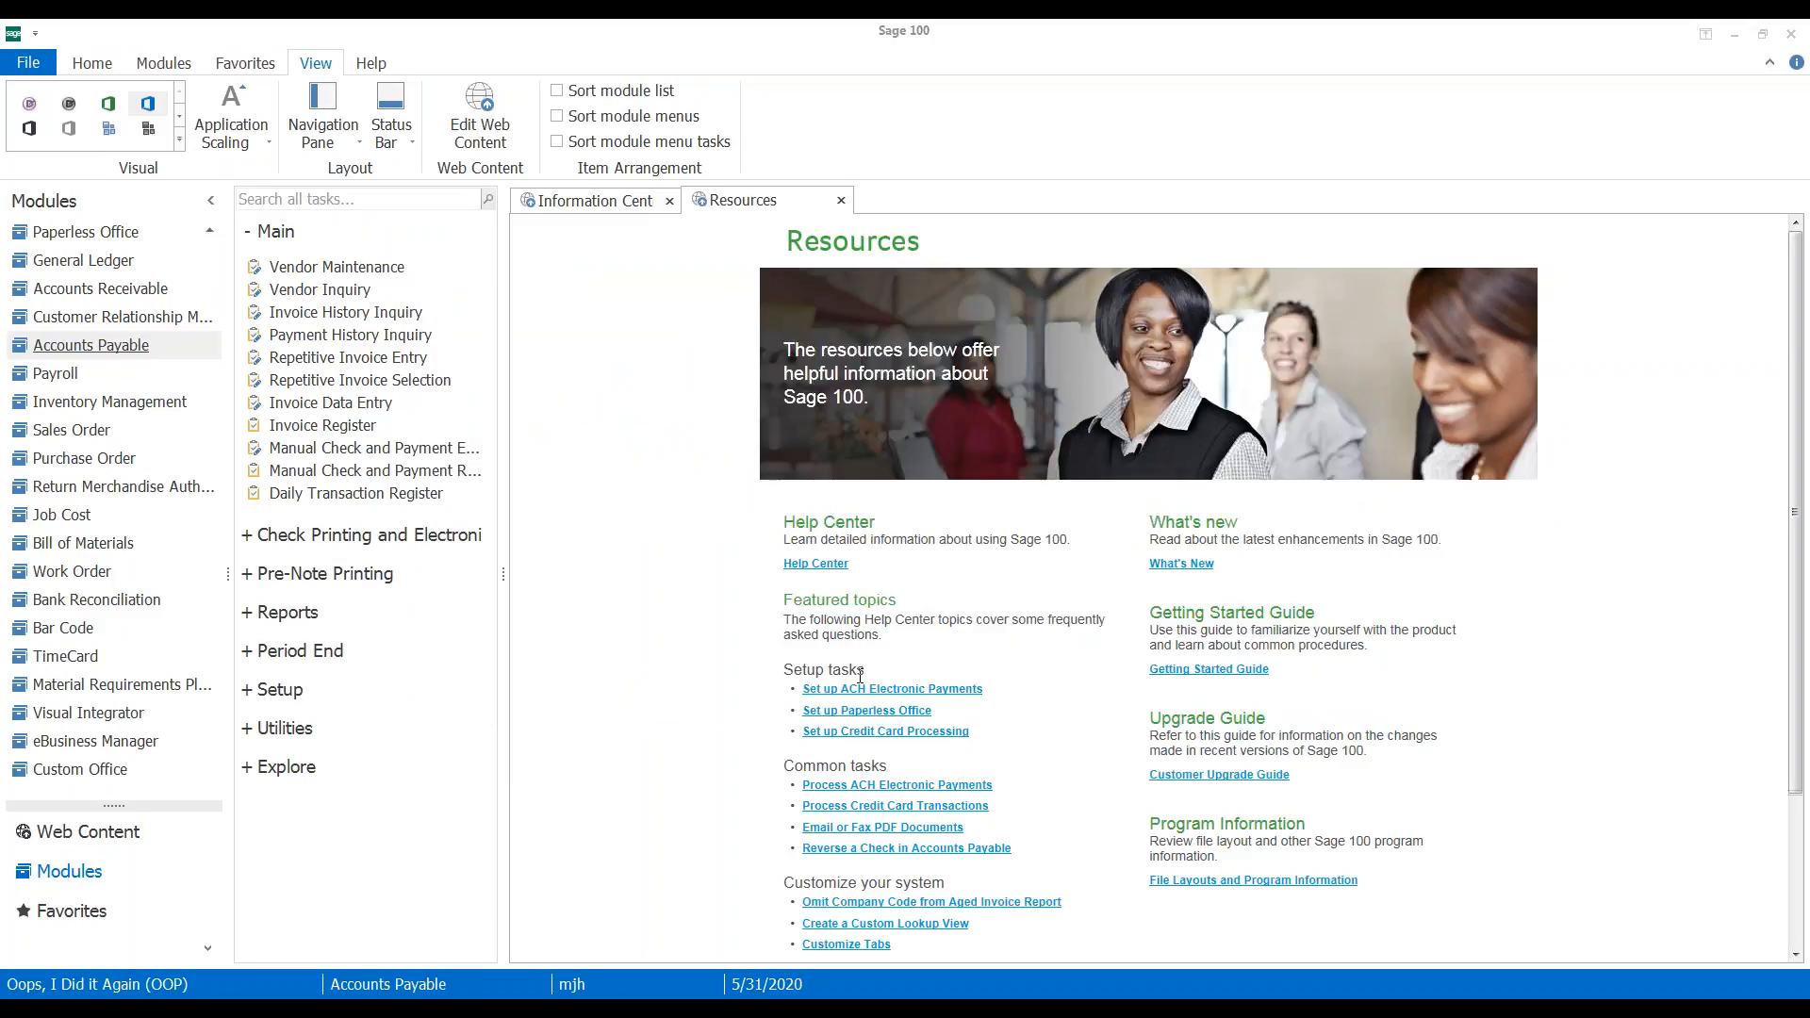
pyautogui.click(1136, 583)
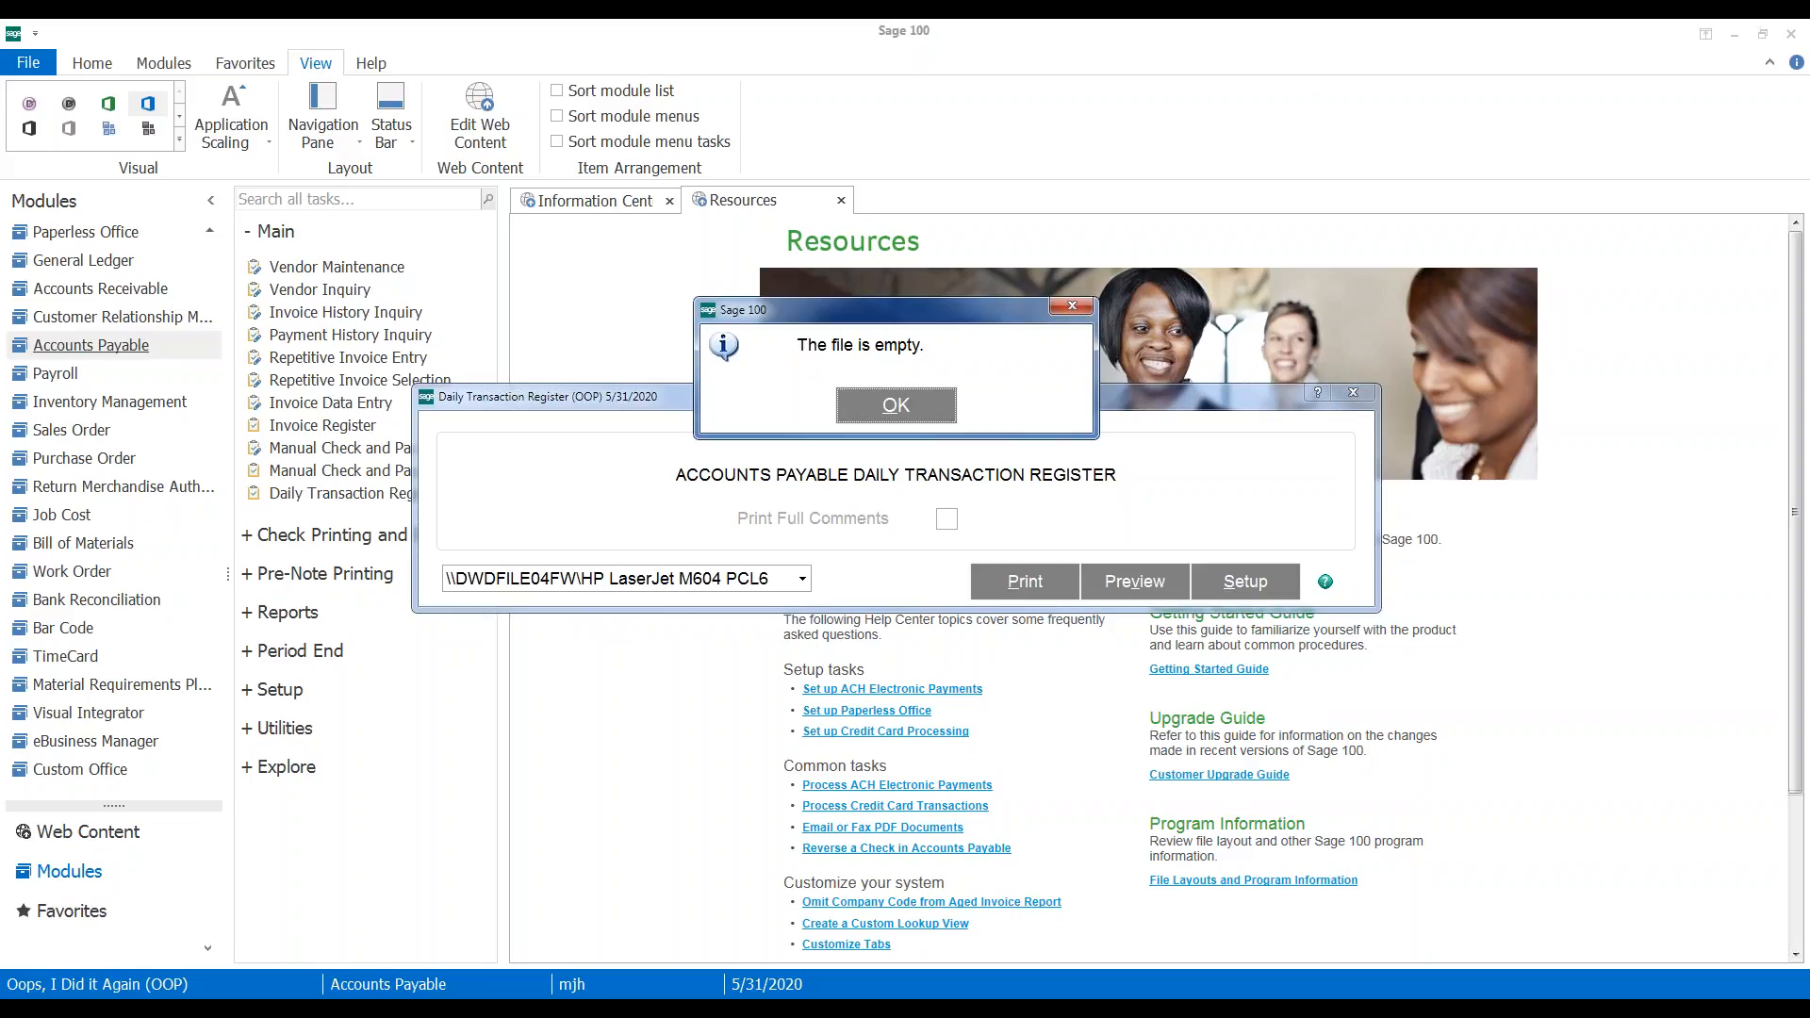
pyautogui.press('Return')
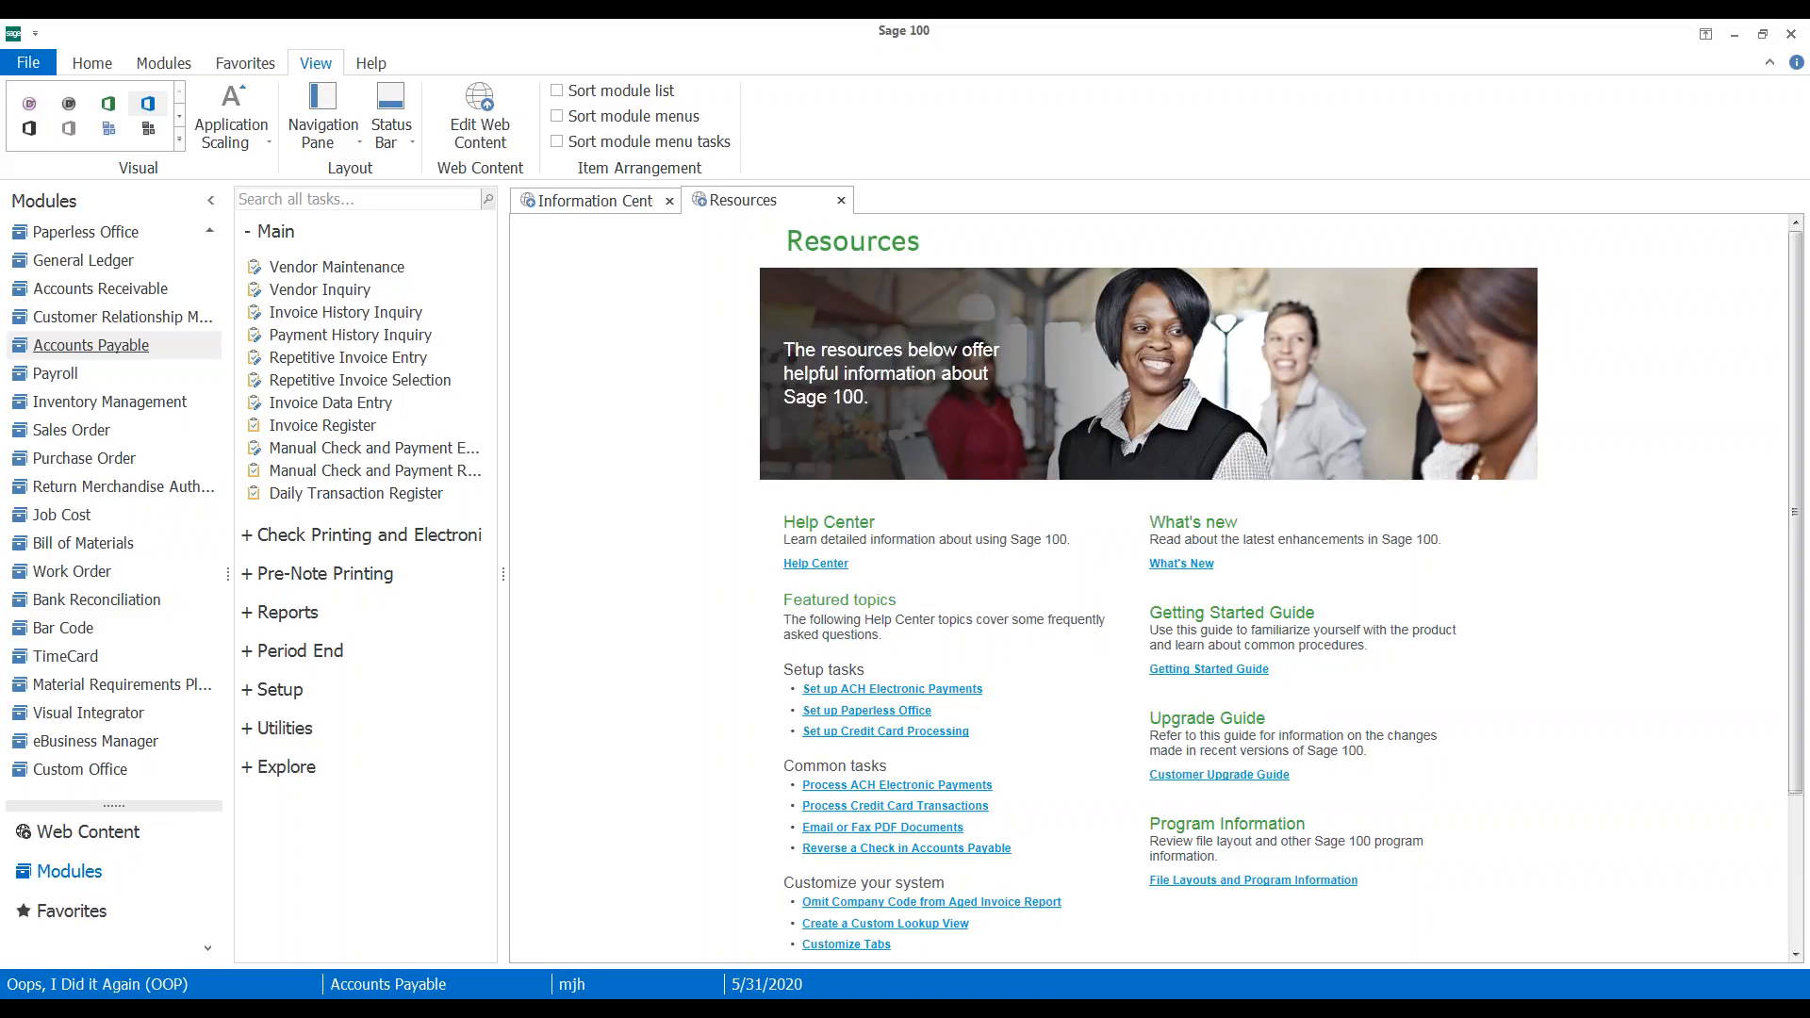
pyautogui.click(355, 404)
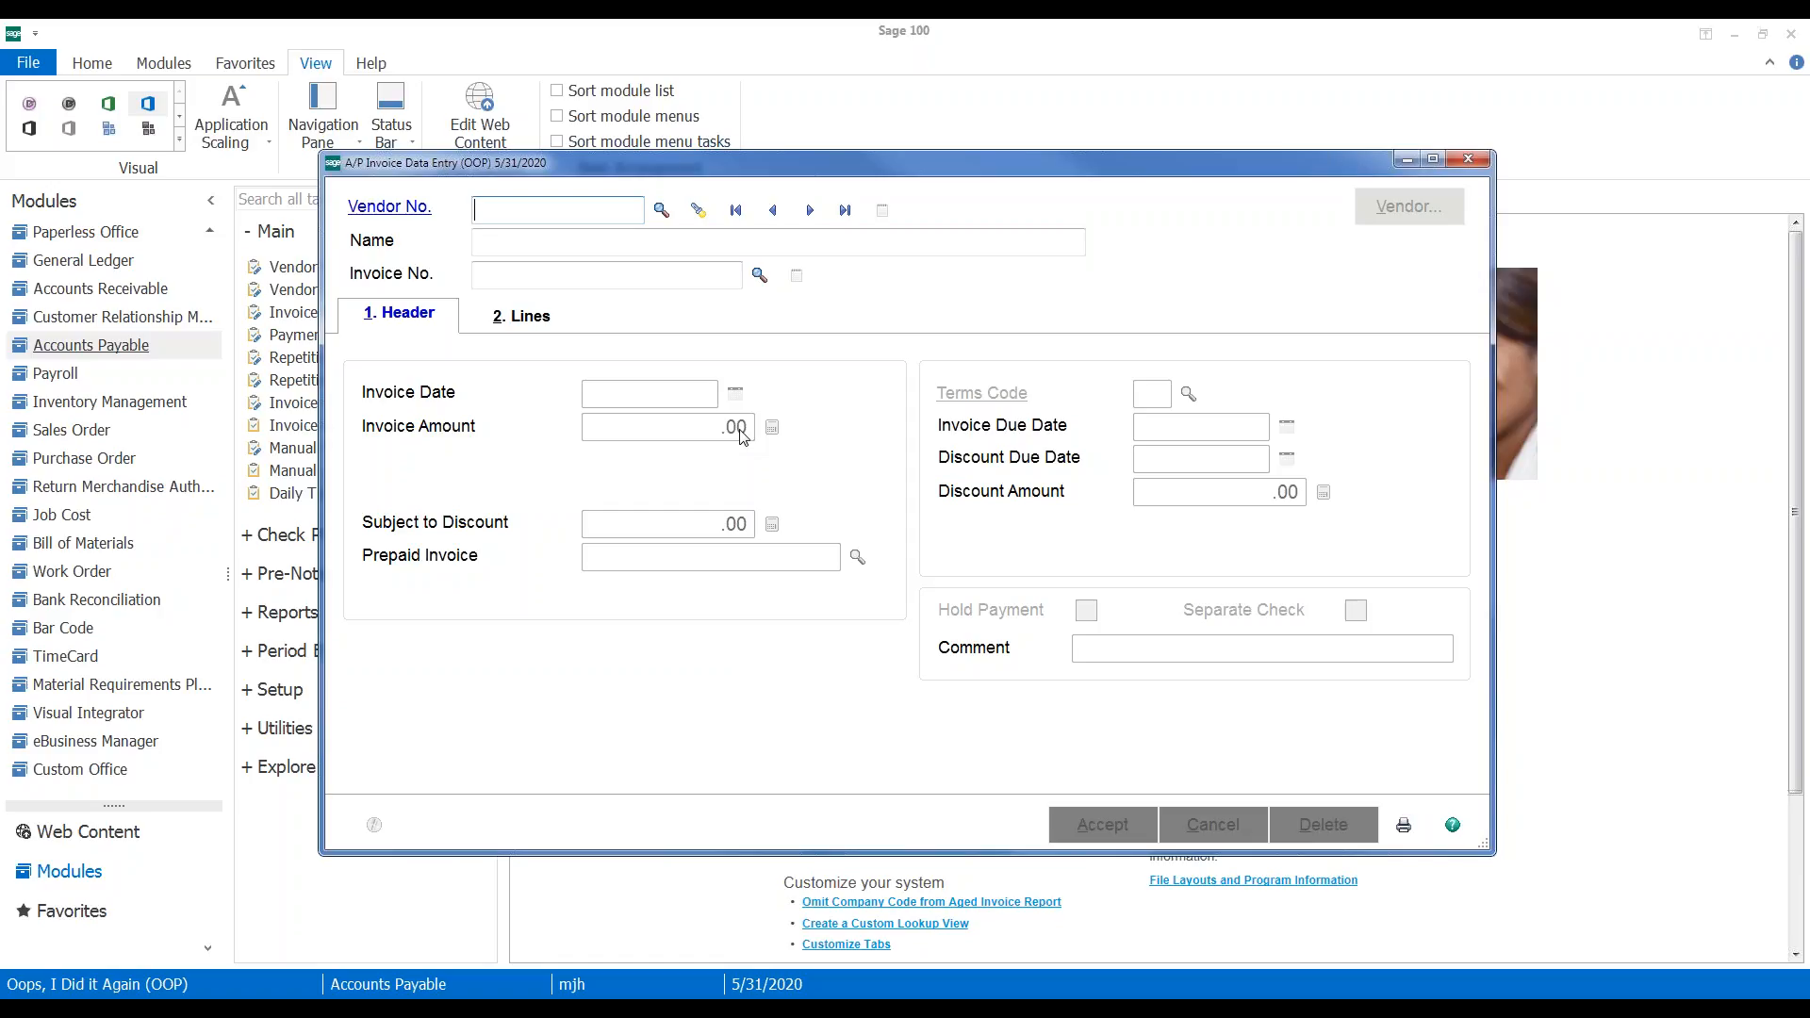
pyautogui.write('0')
pyautogui.write('`')
pyautogui.write('1AIRWAY')
pyautogui.press('Tab')
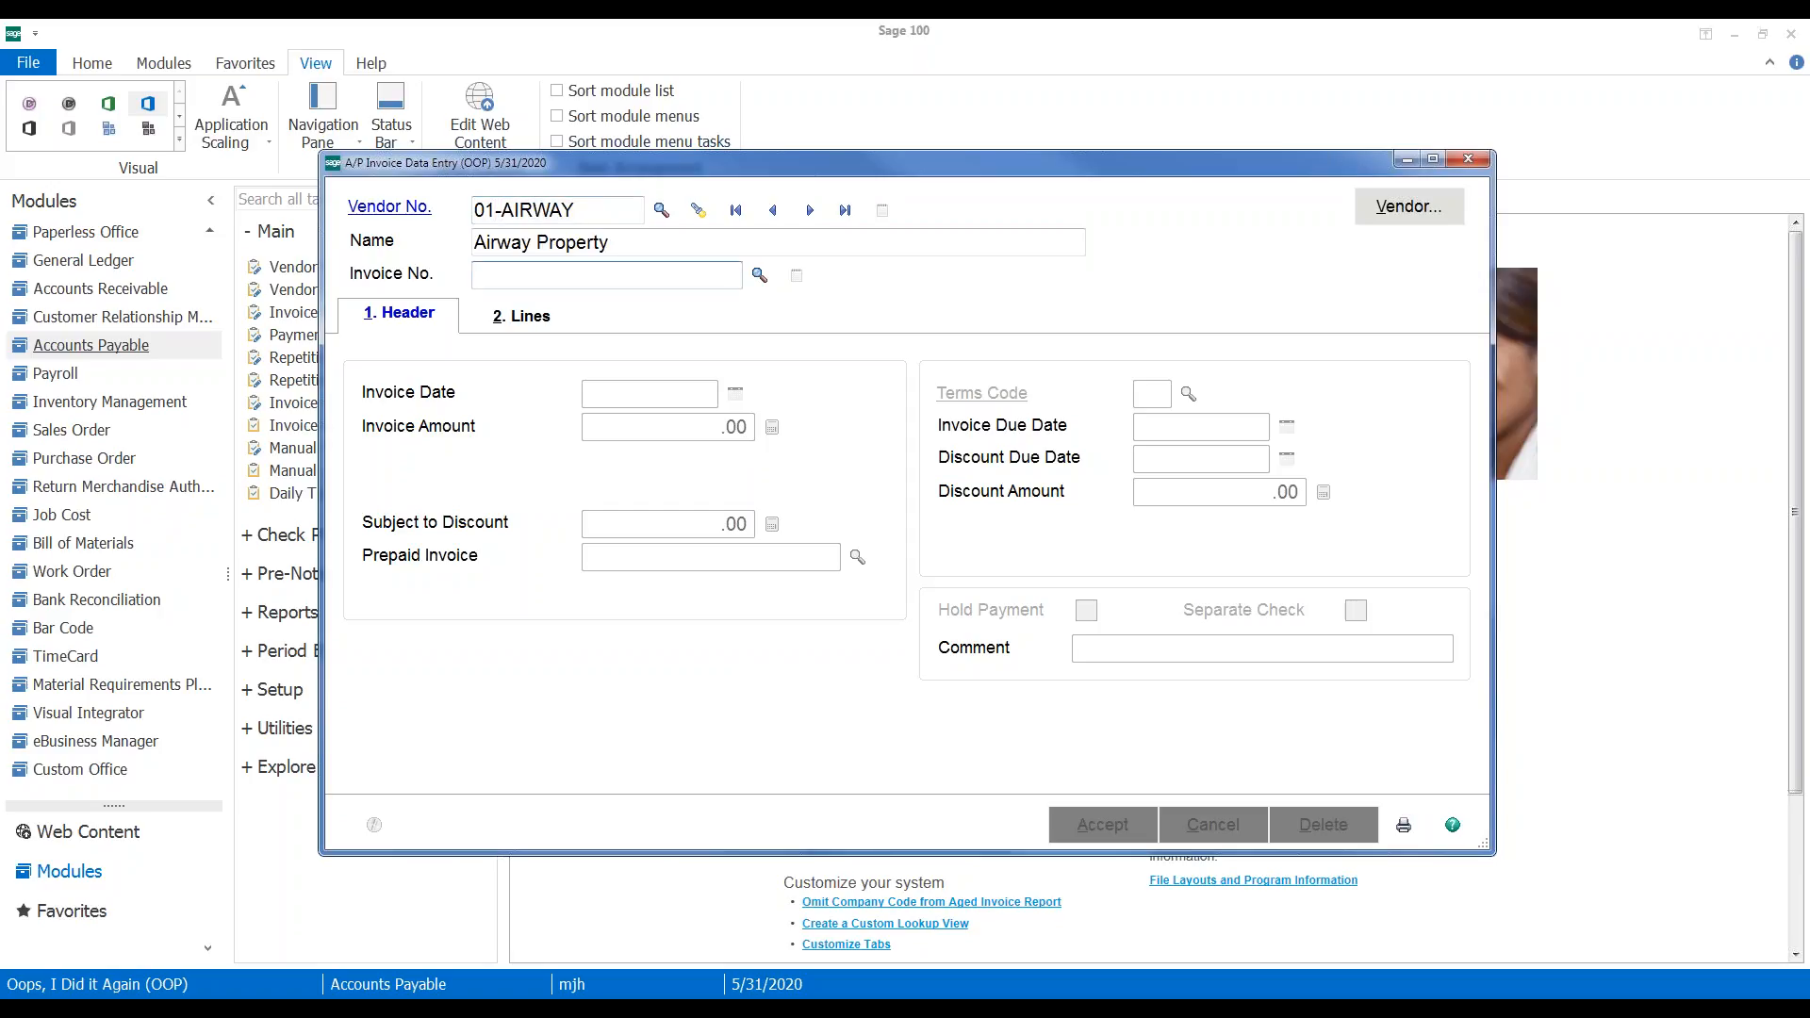
pyautogui.write('0001050190')
pyautogui.press('Tab')
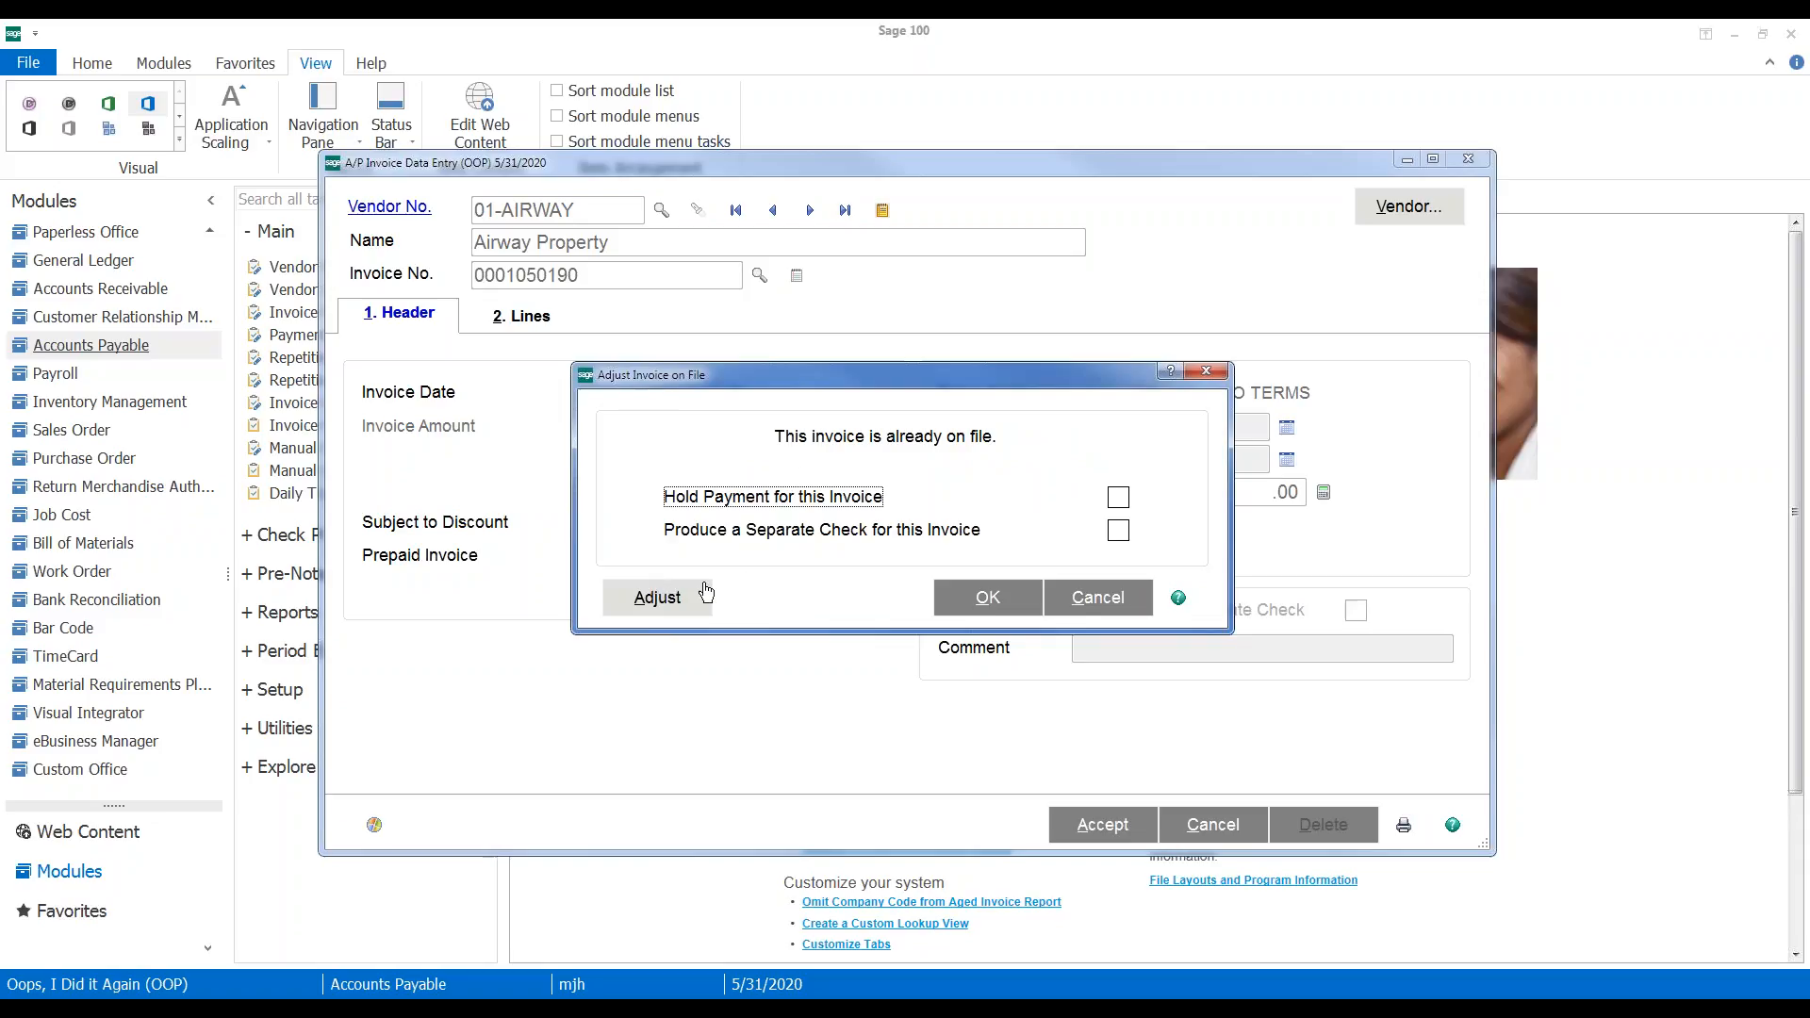
# Adjust the invoice by -3500 to G/L 555-00-03, accept it, and close entry
pyautogui.click(651, 598)
pyautogui.click(669, 399)
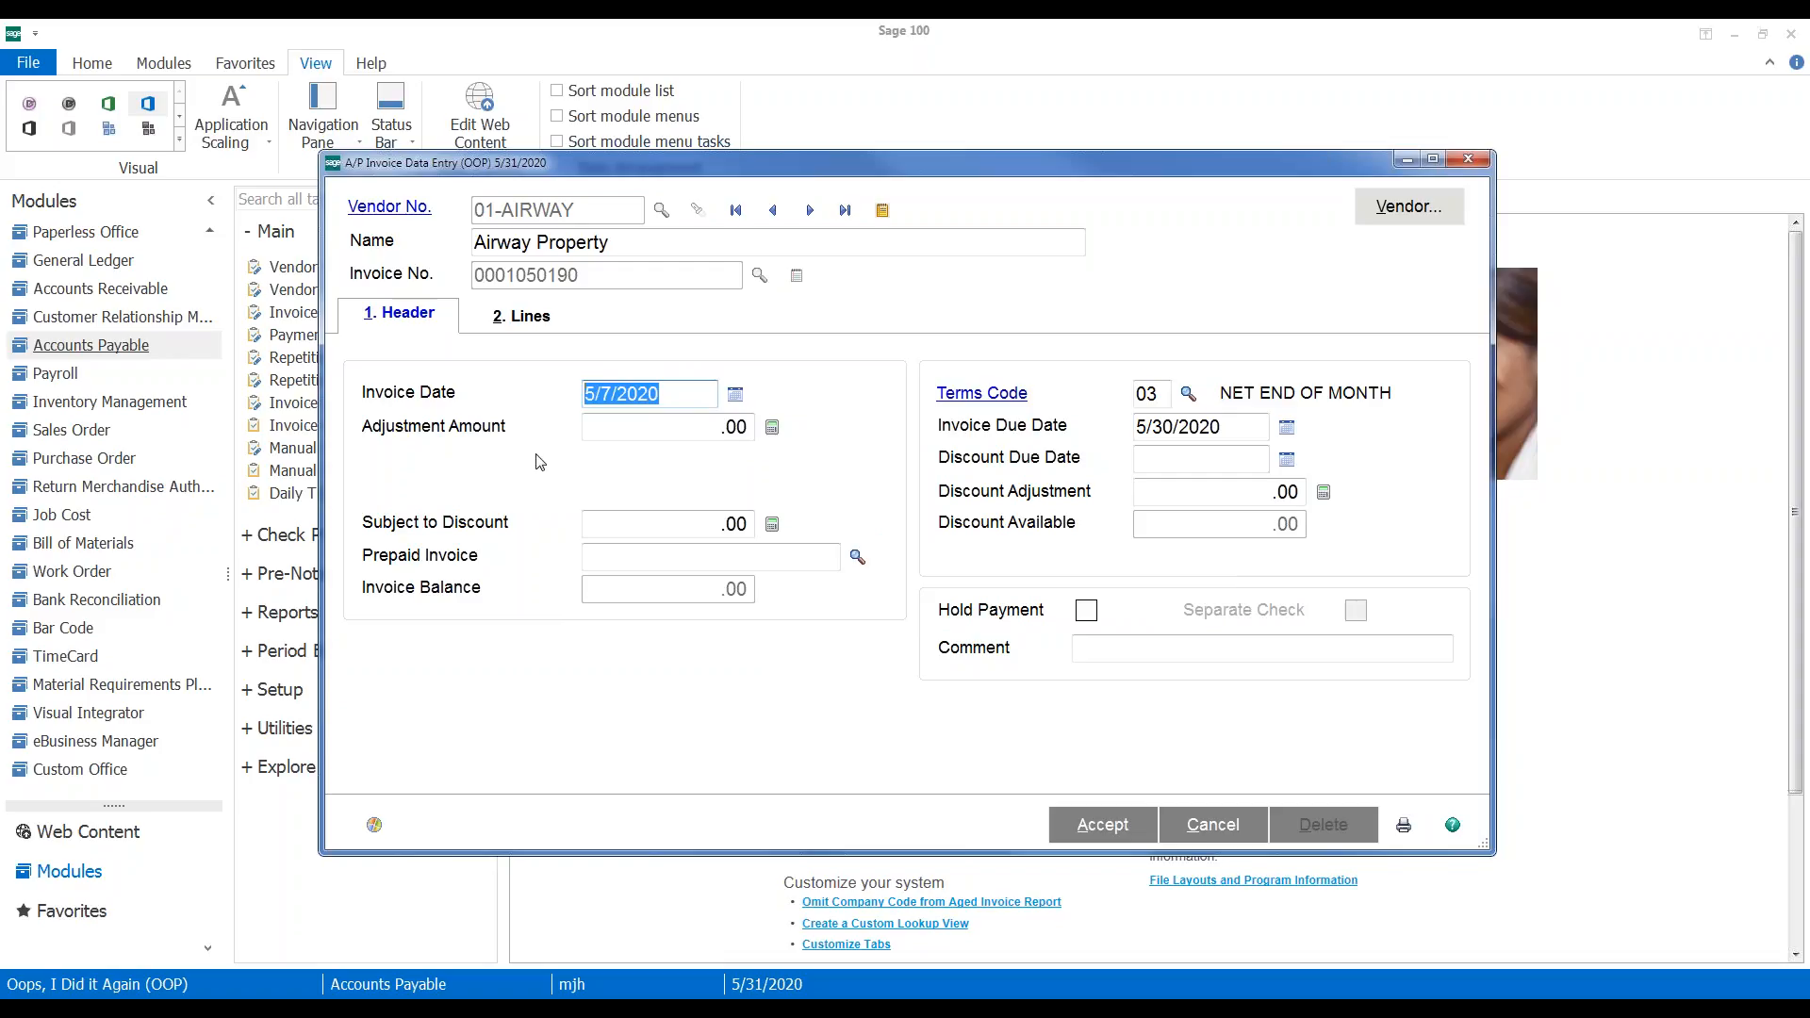
pyautogui.click(603, 430)
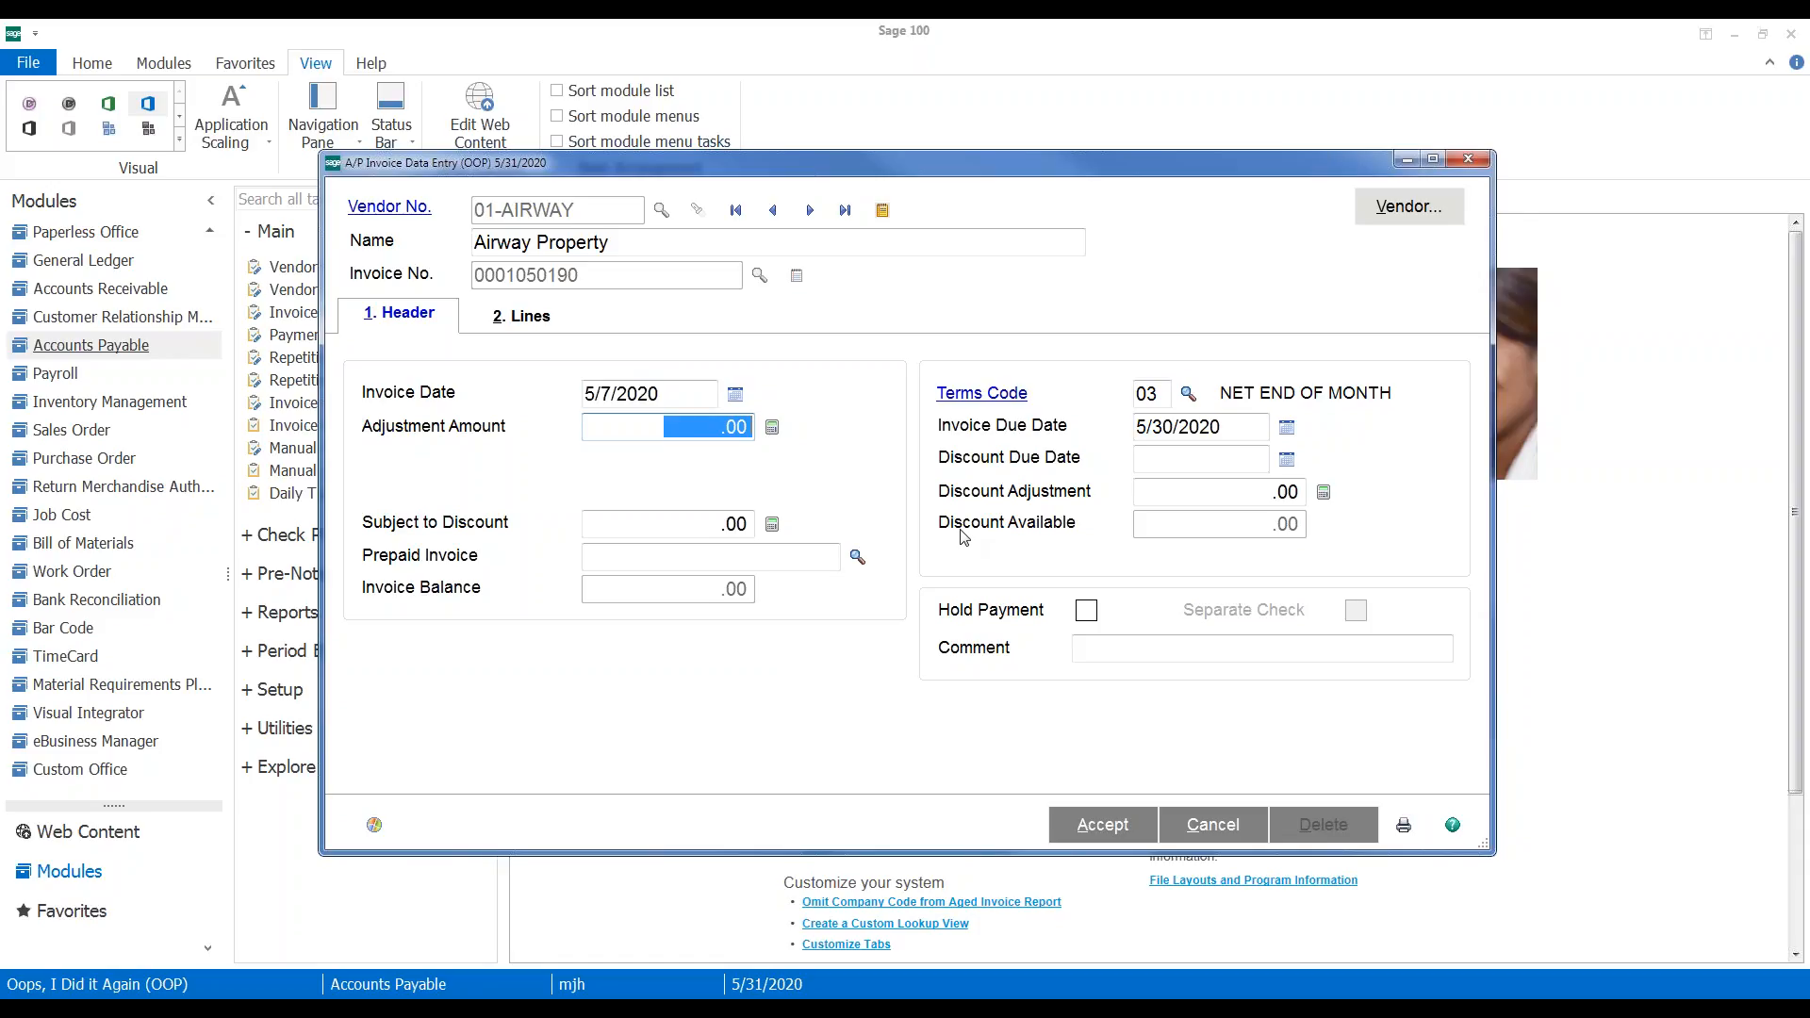
pyautogui.write('-')
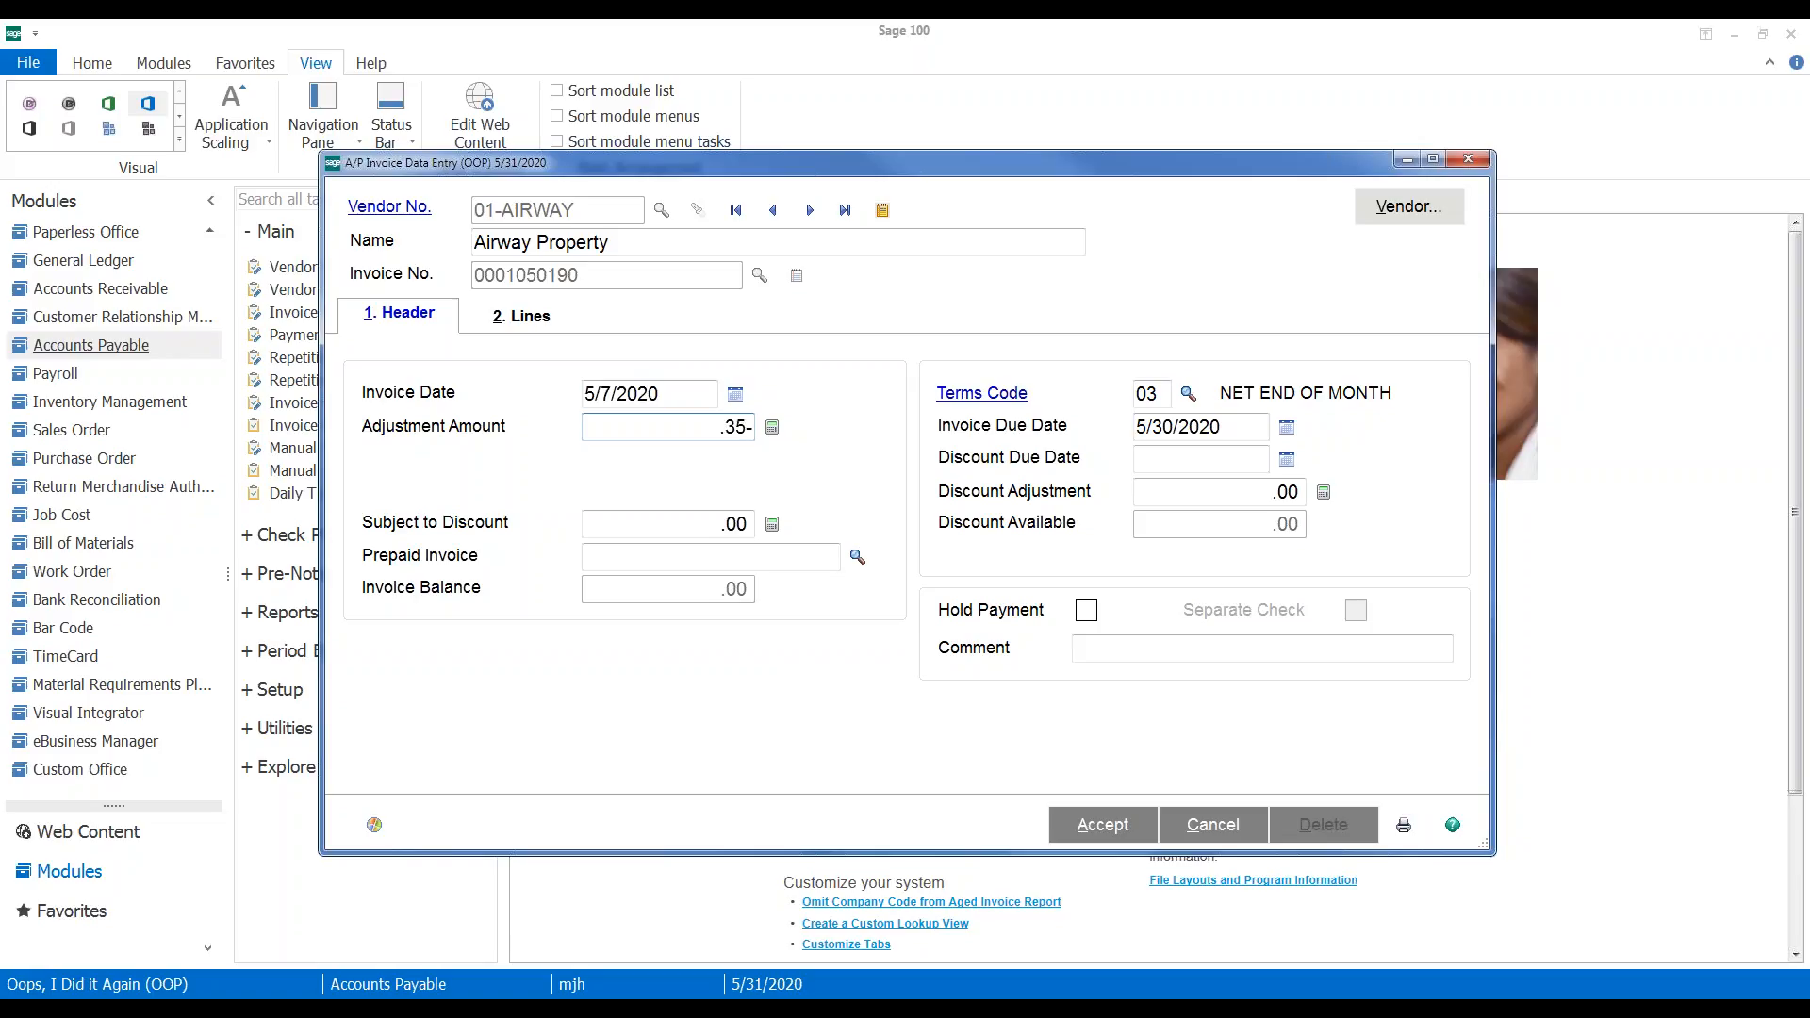
pyautogui.write('3500')
pyautogui.press('Tab')
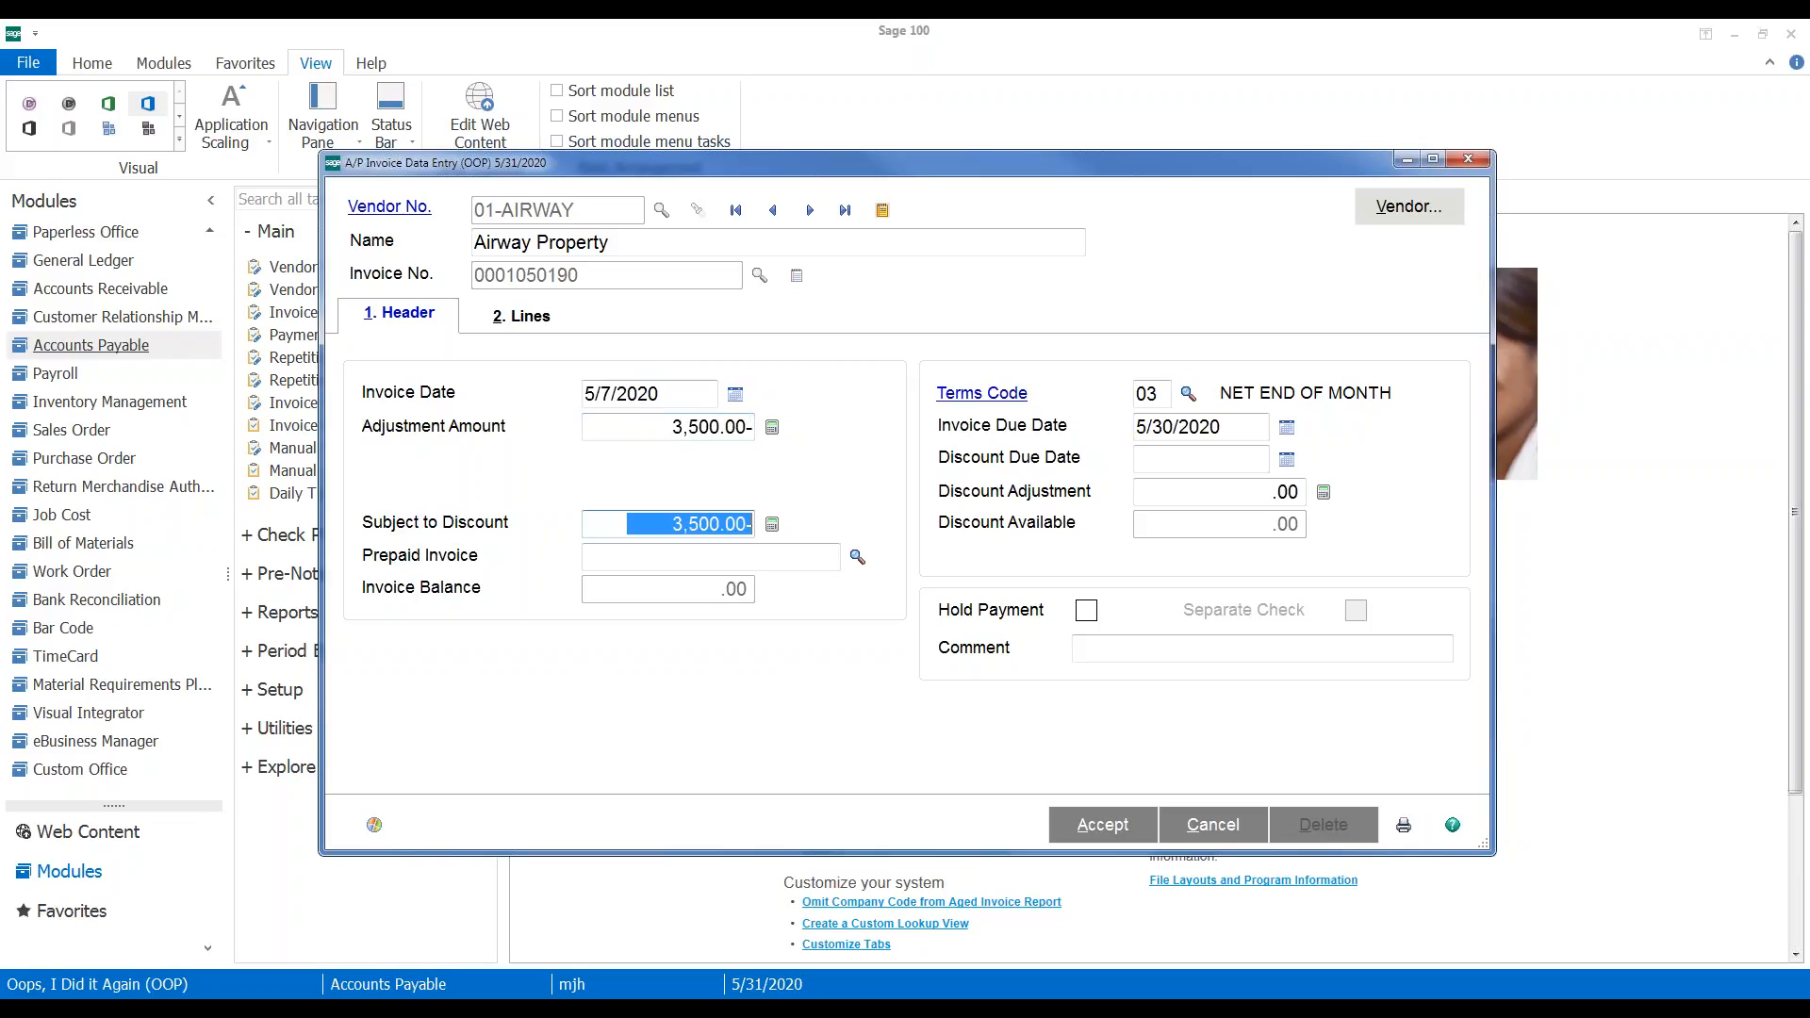
pyautogui.click(522, 318)
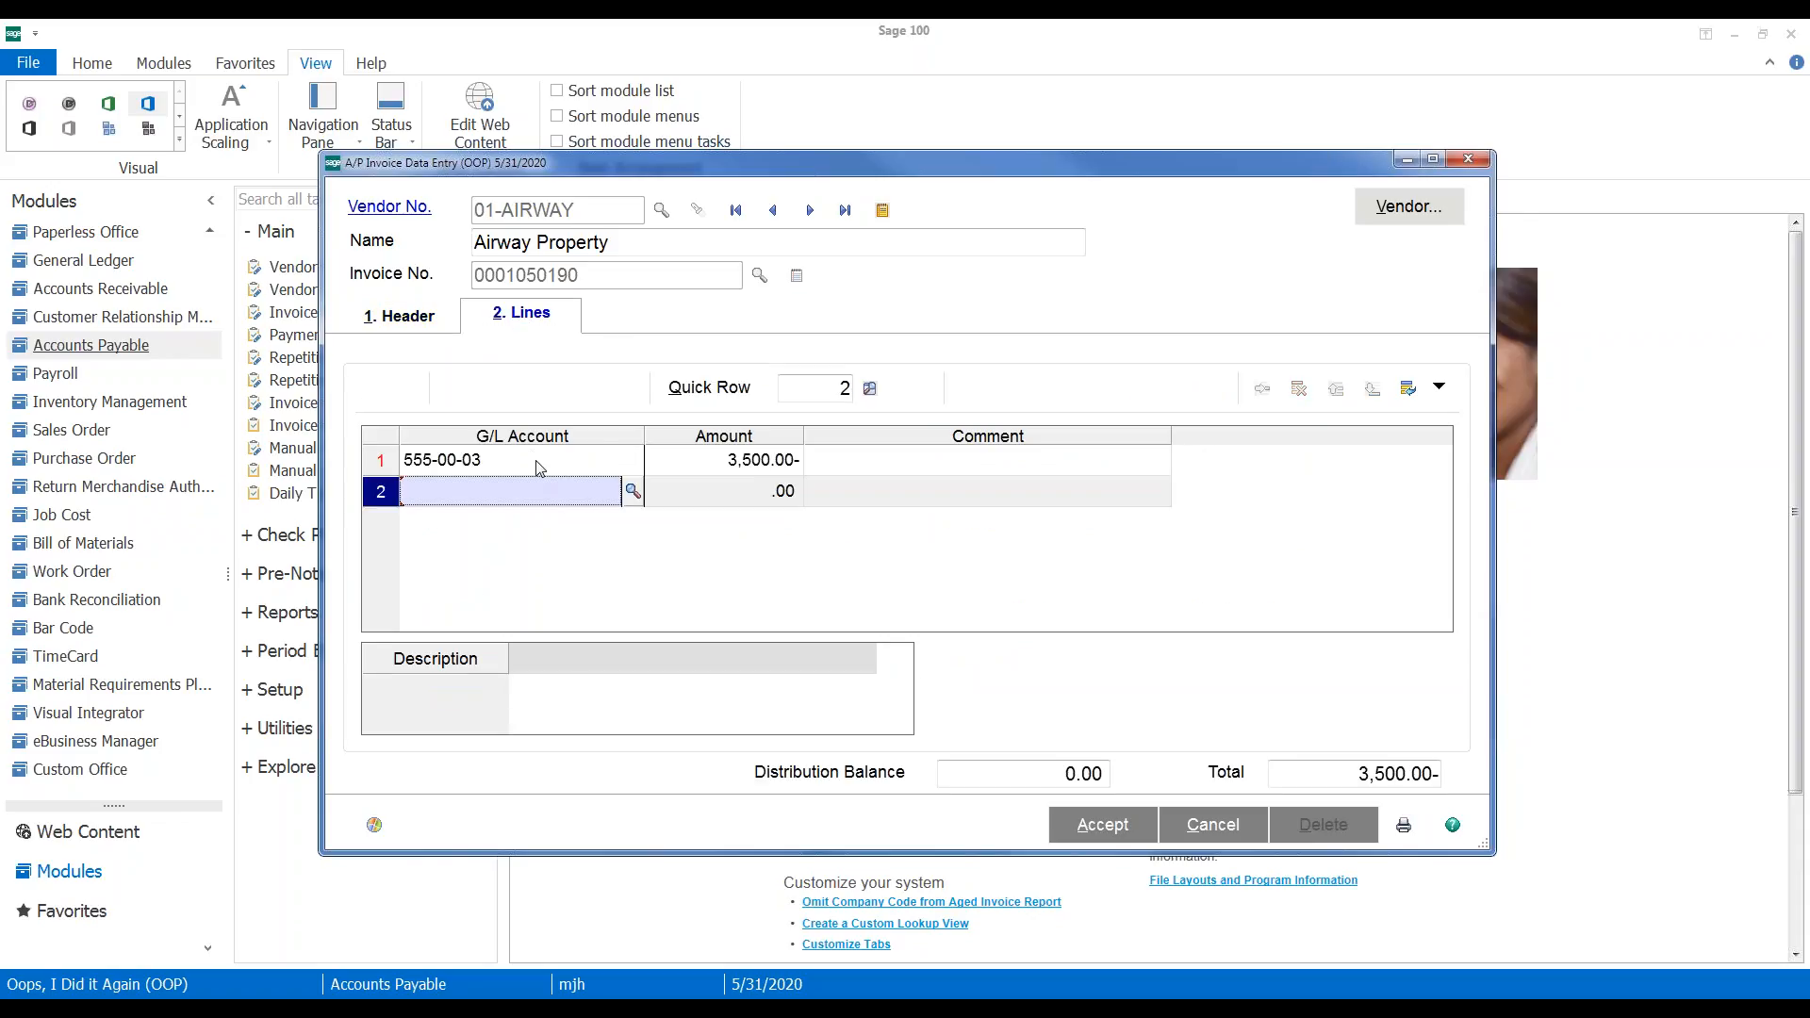
pyautogui.click(1109, 826)
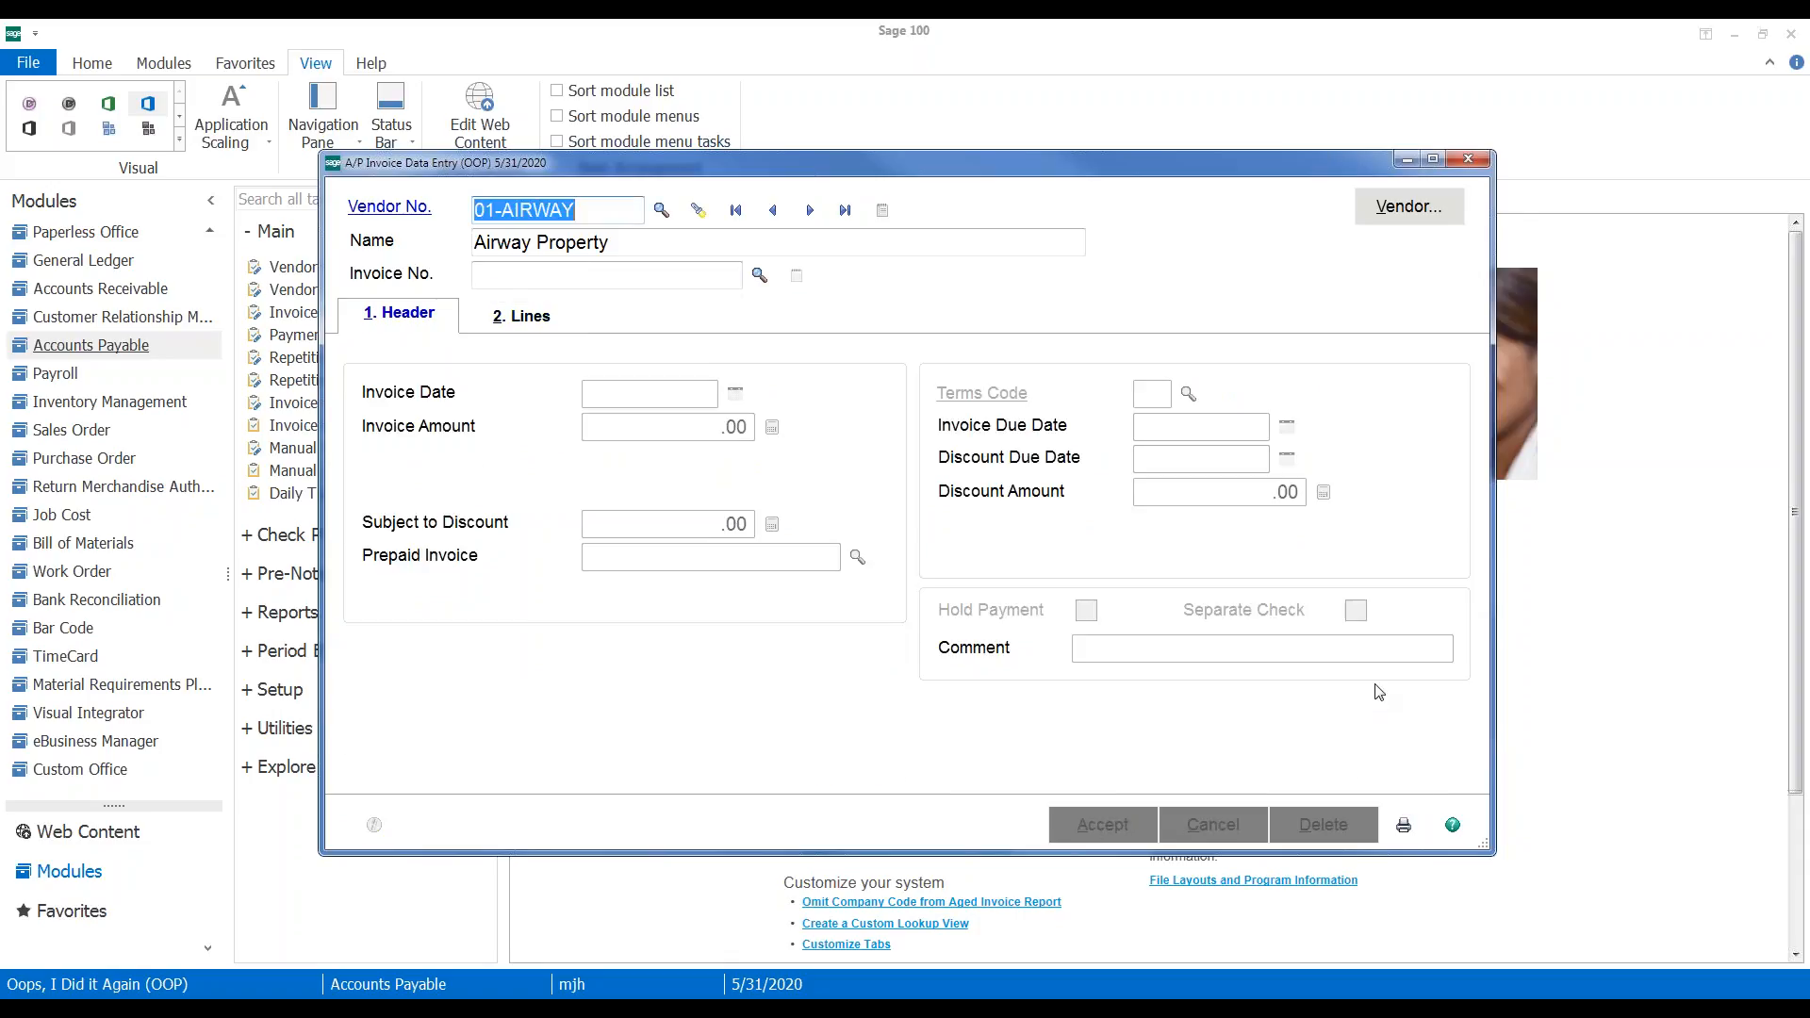
pyautogui.click(1405, 826)
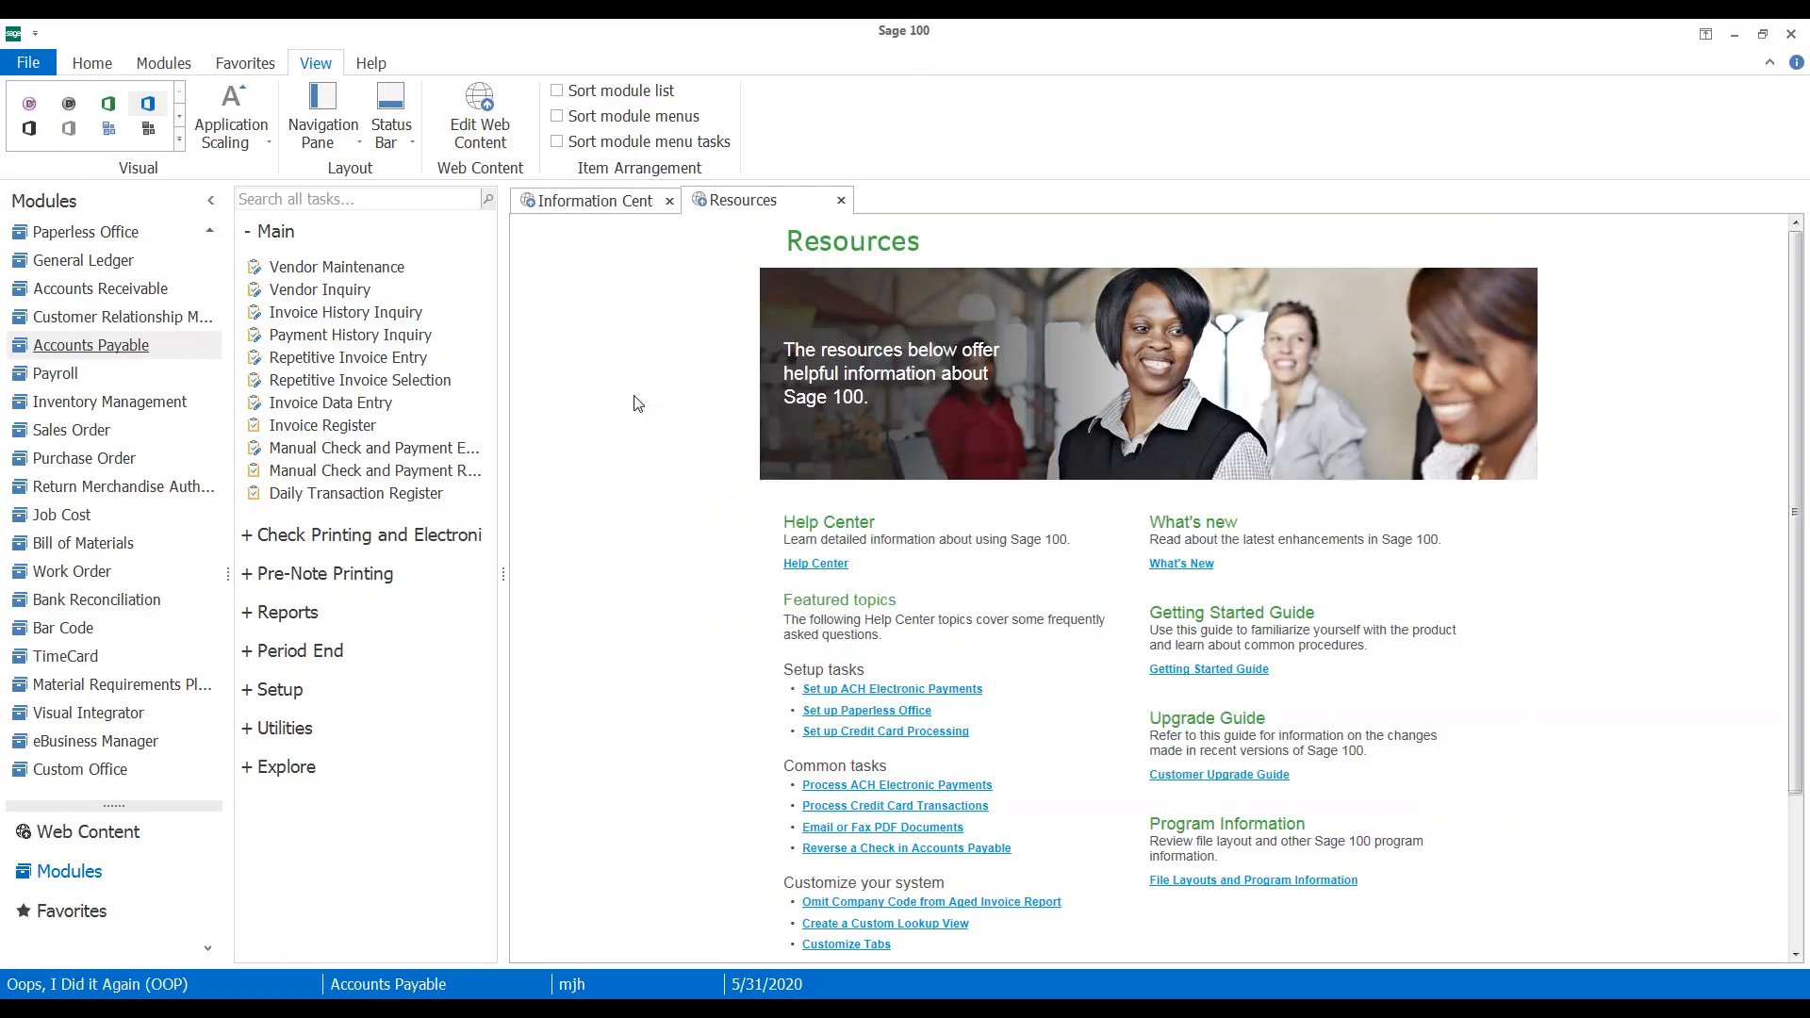
# Review register AP-000018 and its Recap By Division, then confirm the update
pyautogui.click(1117, 679)
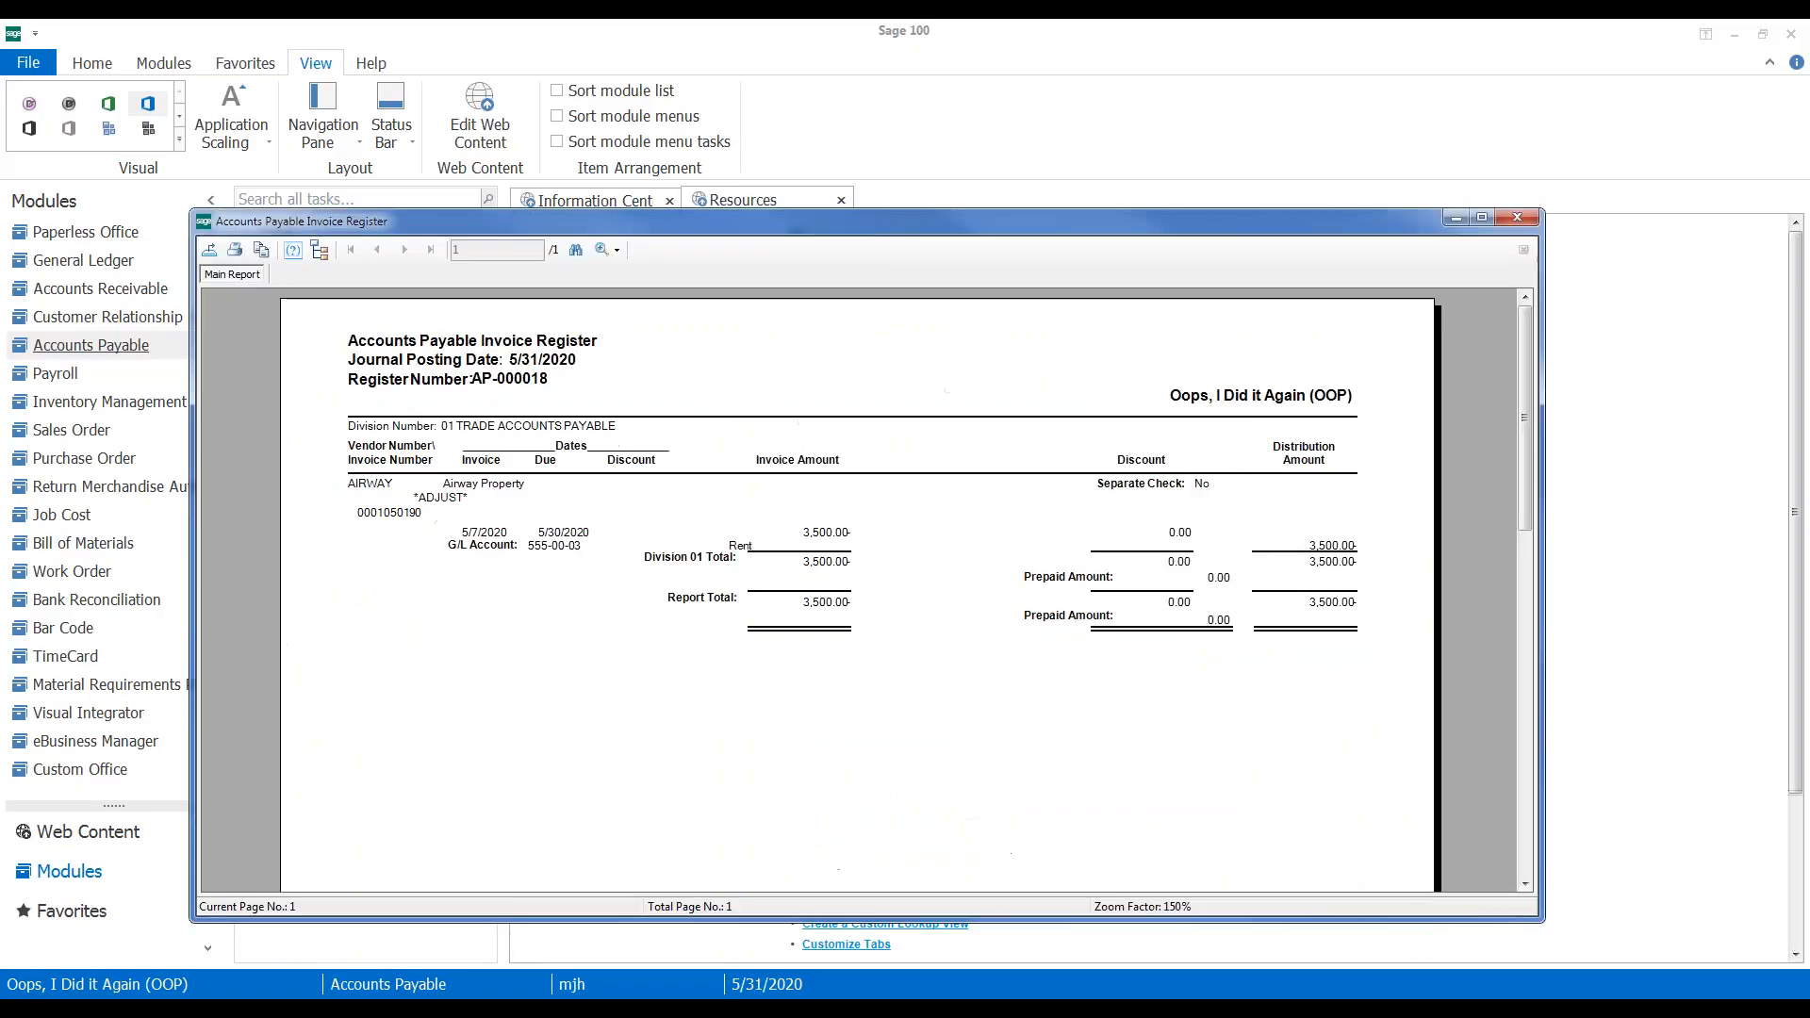
pyautogui.moveTo(886, 236); pyautogui.dragTo(891, 665)
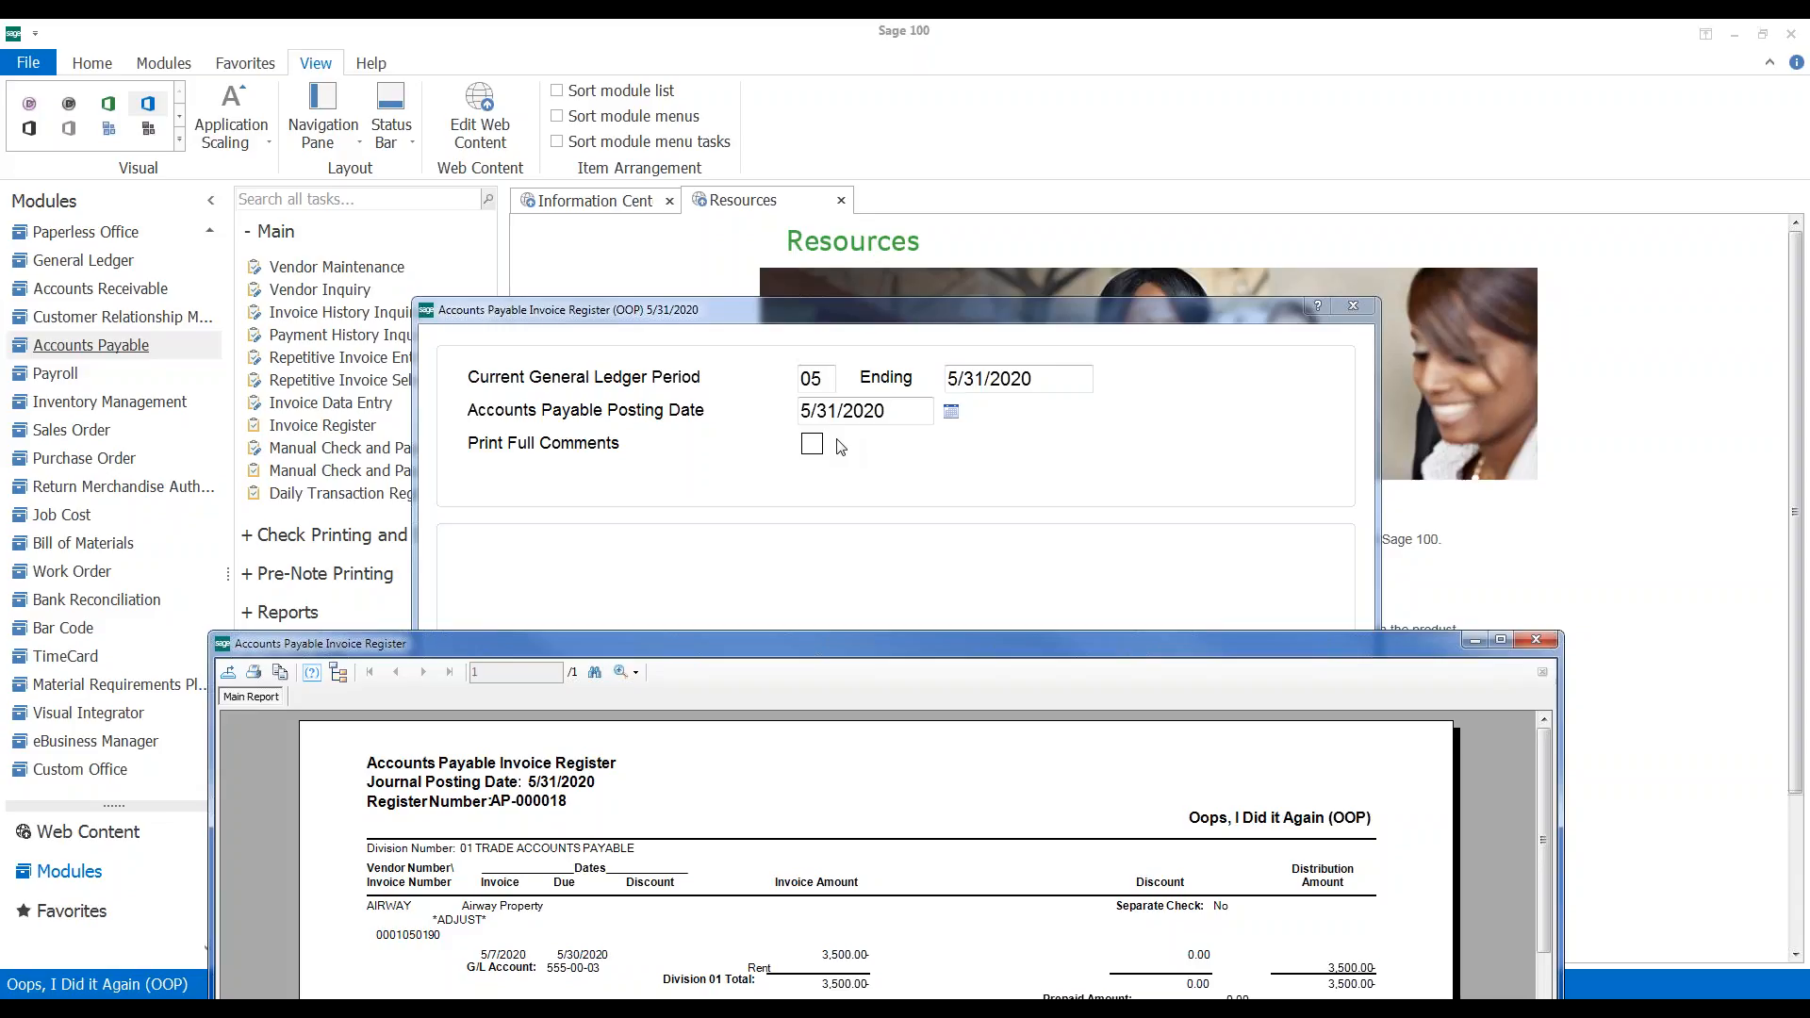
pyautogui.moveTo(873, 643); pyautogui.dragTo(860, 132)
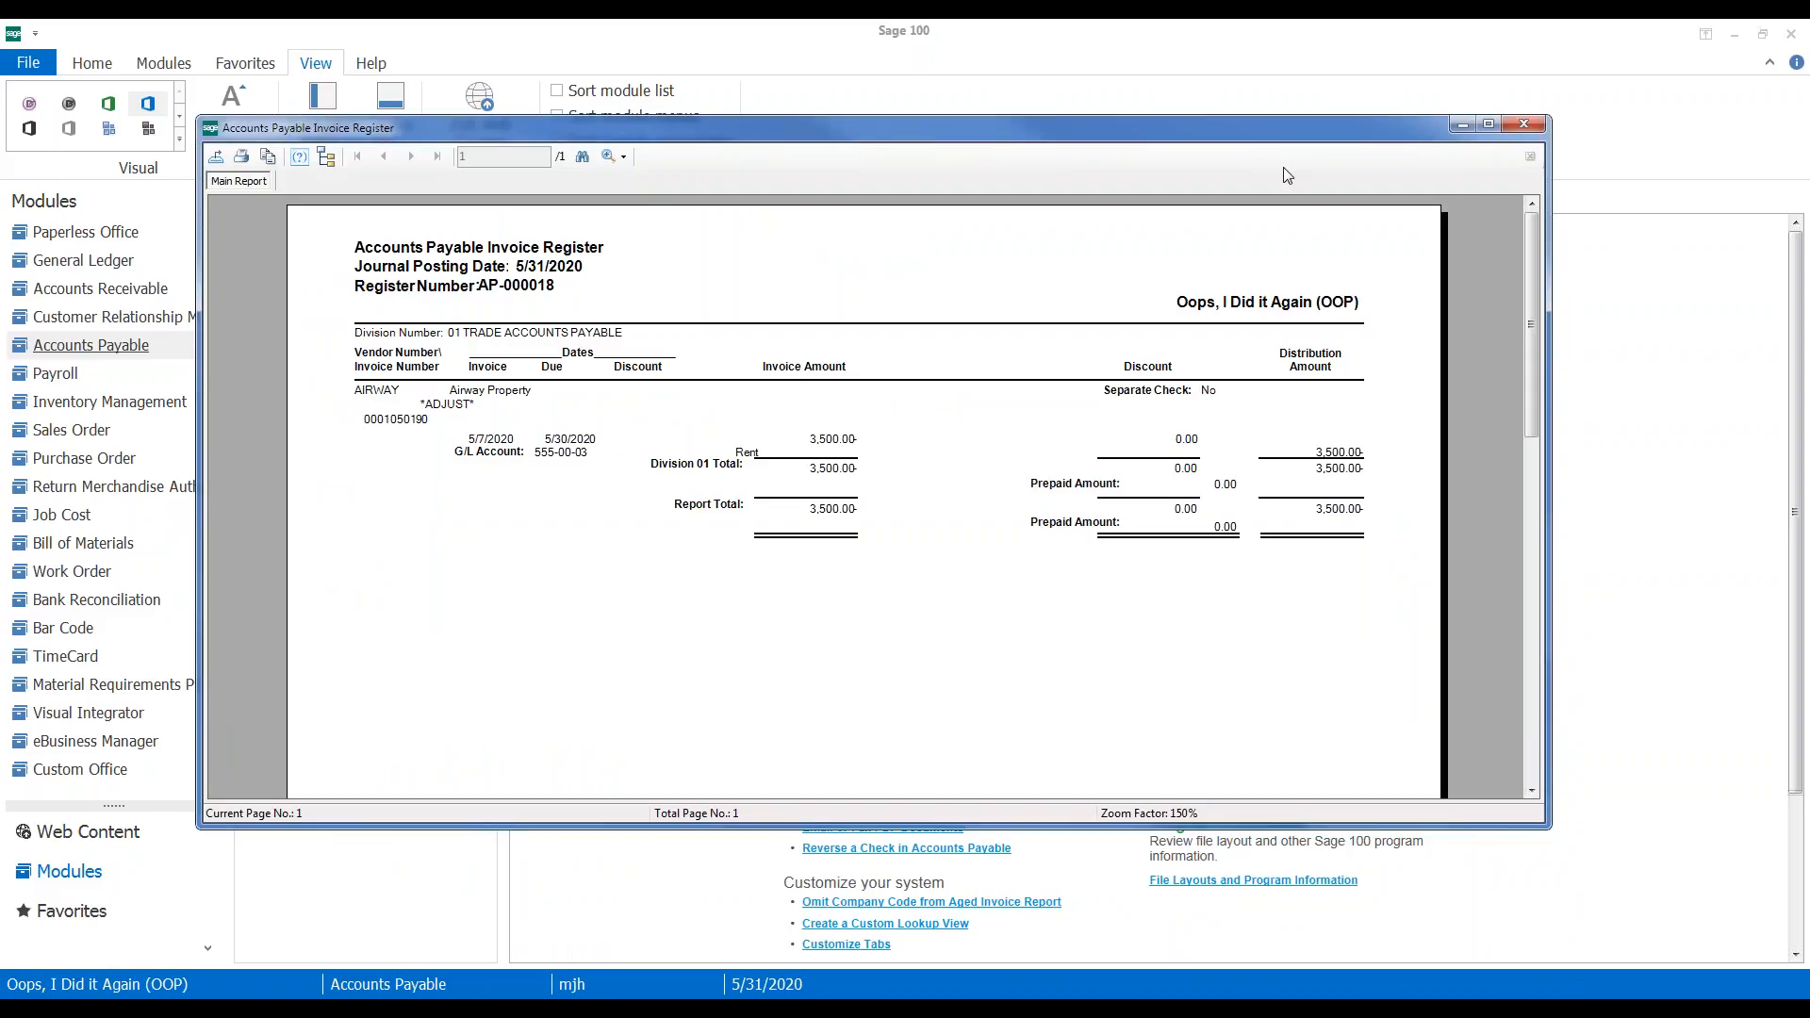
pyautogui.click(1526, 125)
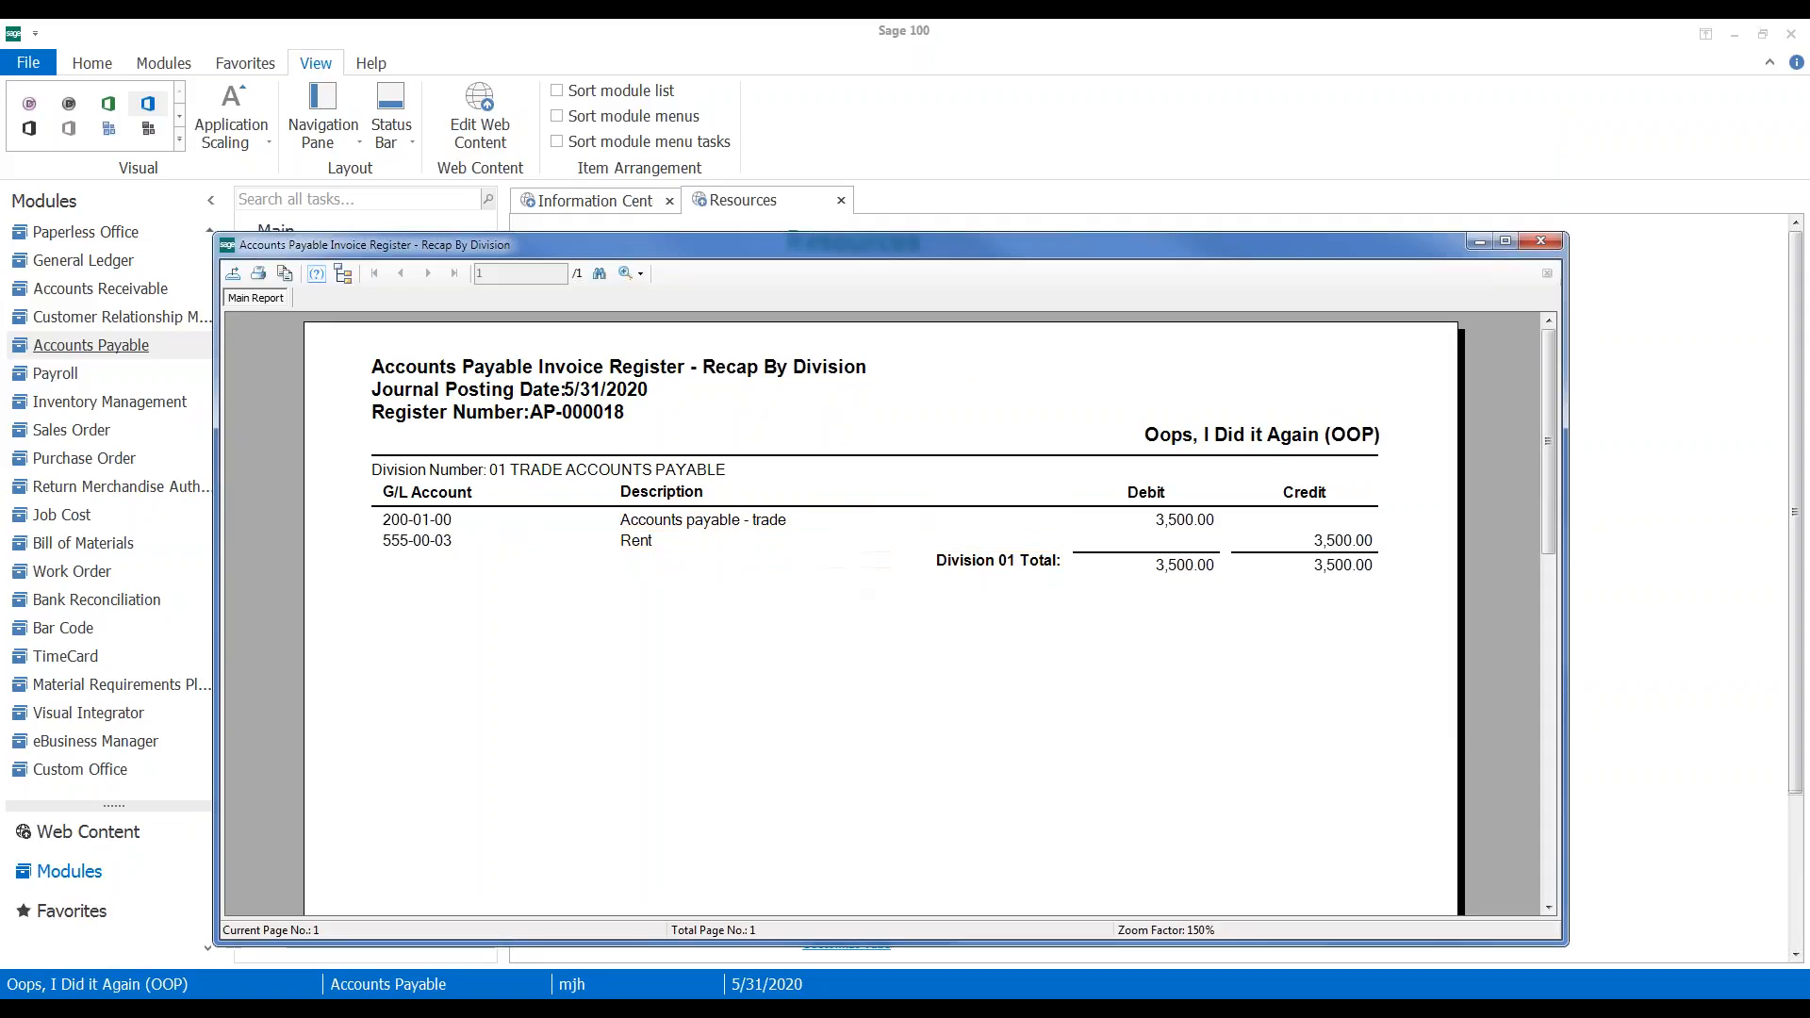
pyautogui.click(1541, 243)
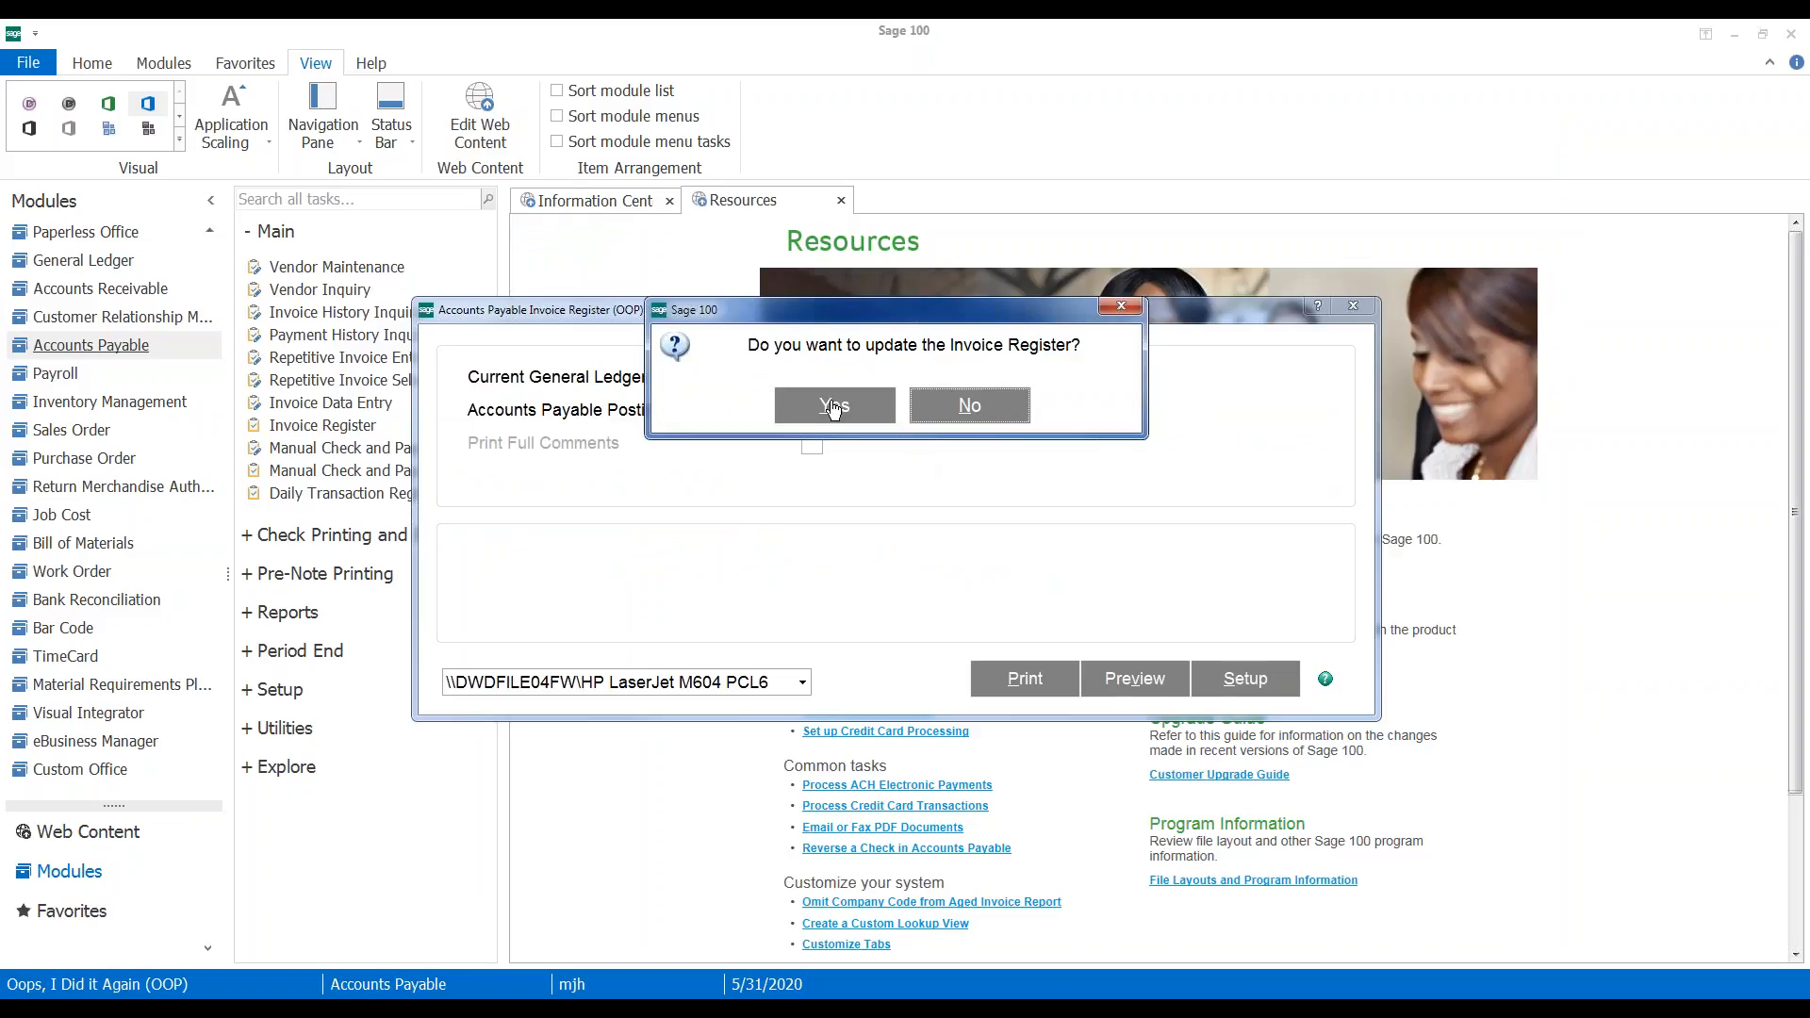
pyautogui.click(833, 405)
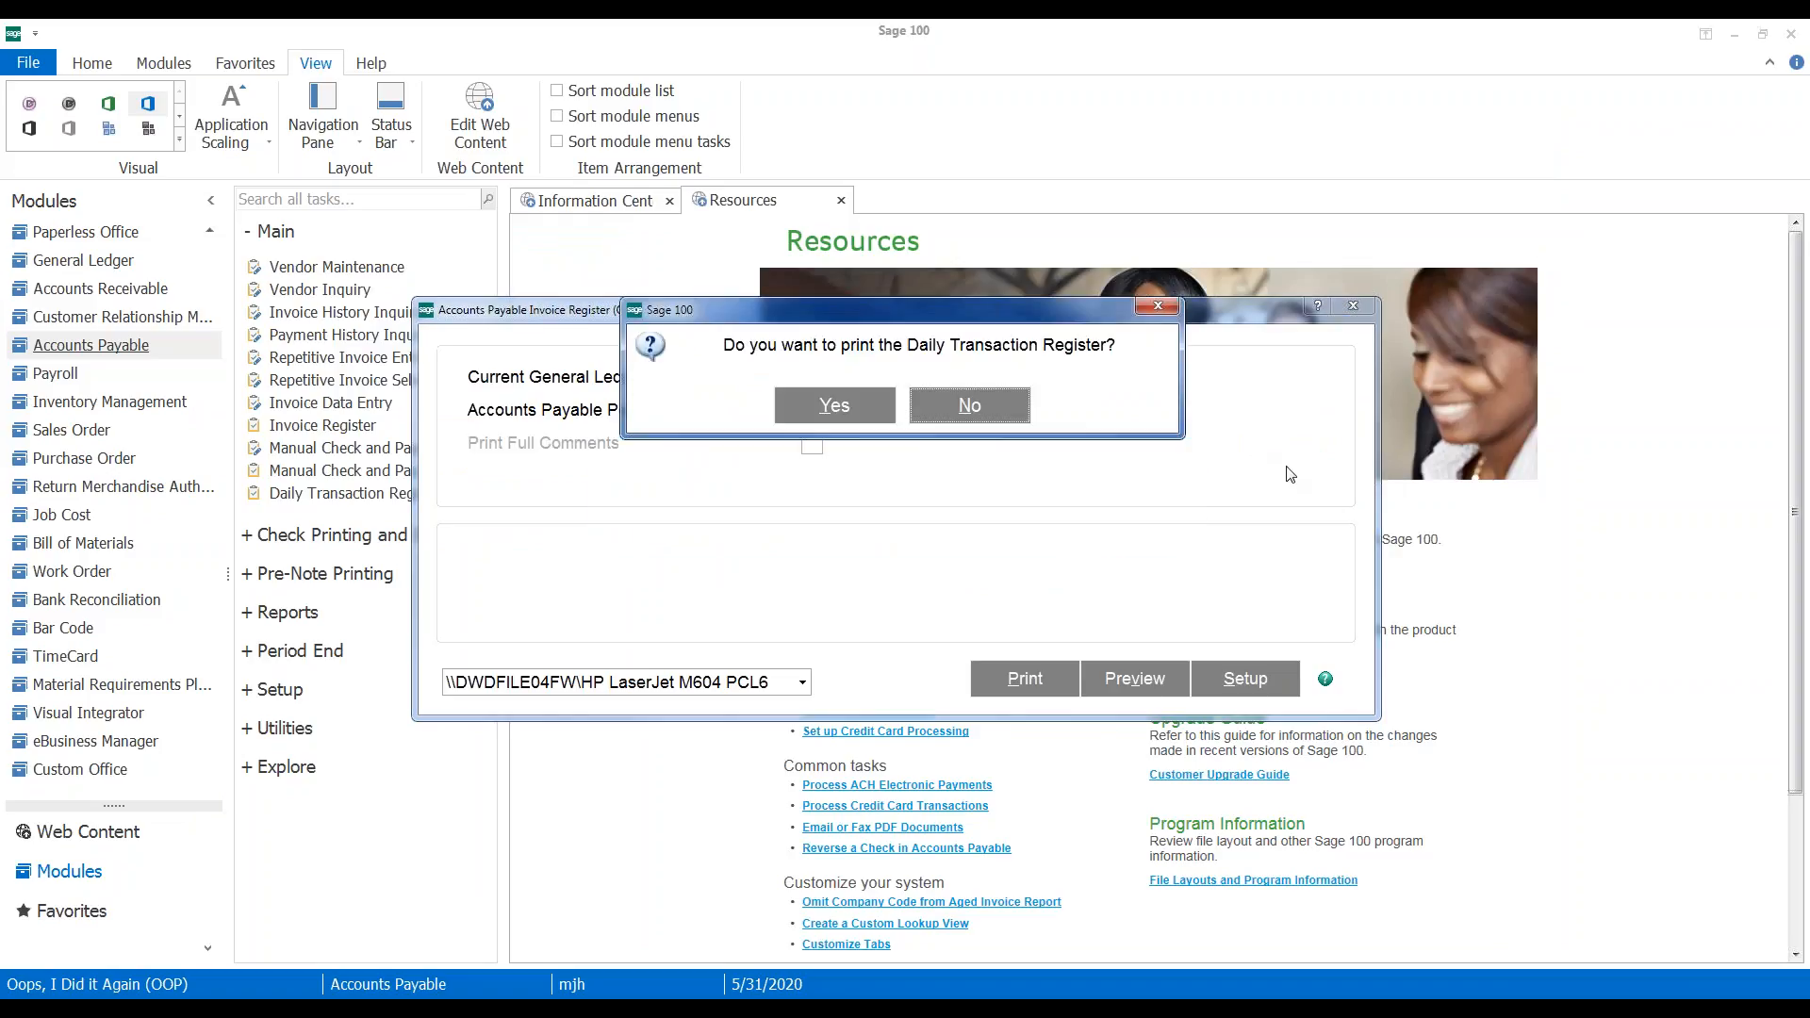
# Preview the 5/31/2020 Daily Transaction Register (3,500.00 from 200-01-00 to Rent 555-00-03) and approve the update
pyautogui.click(856, 407)
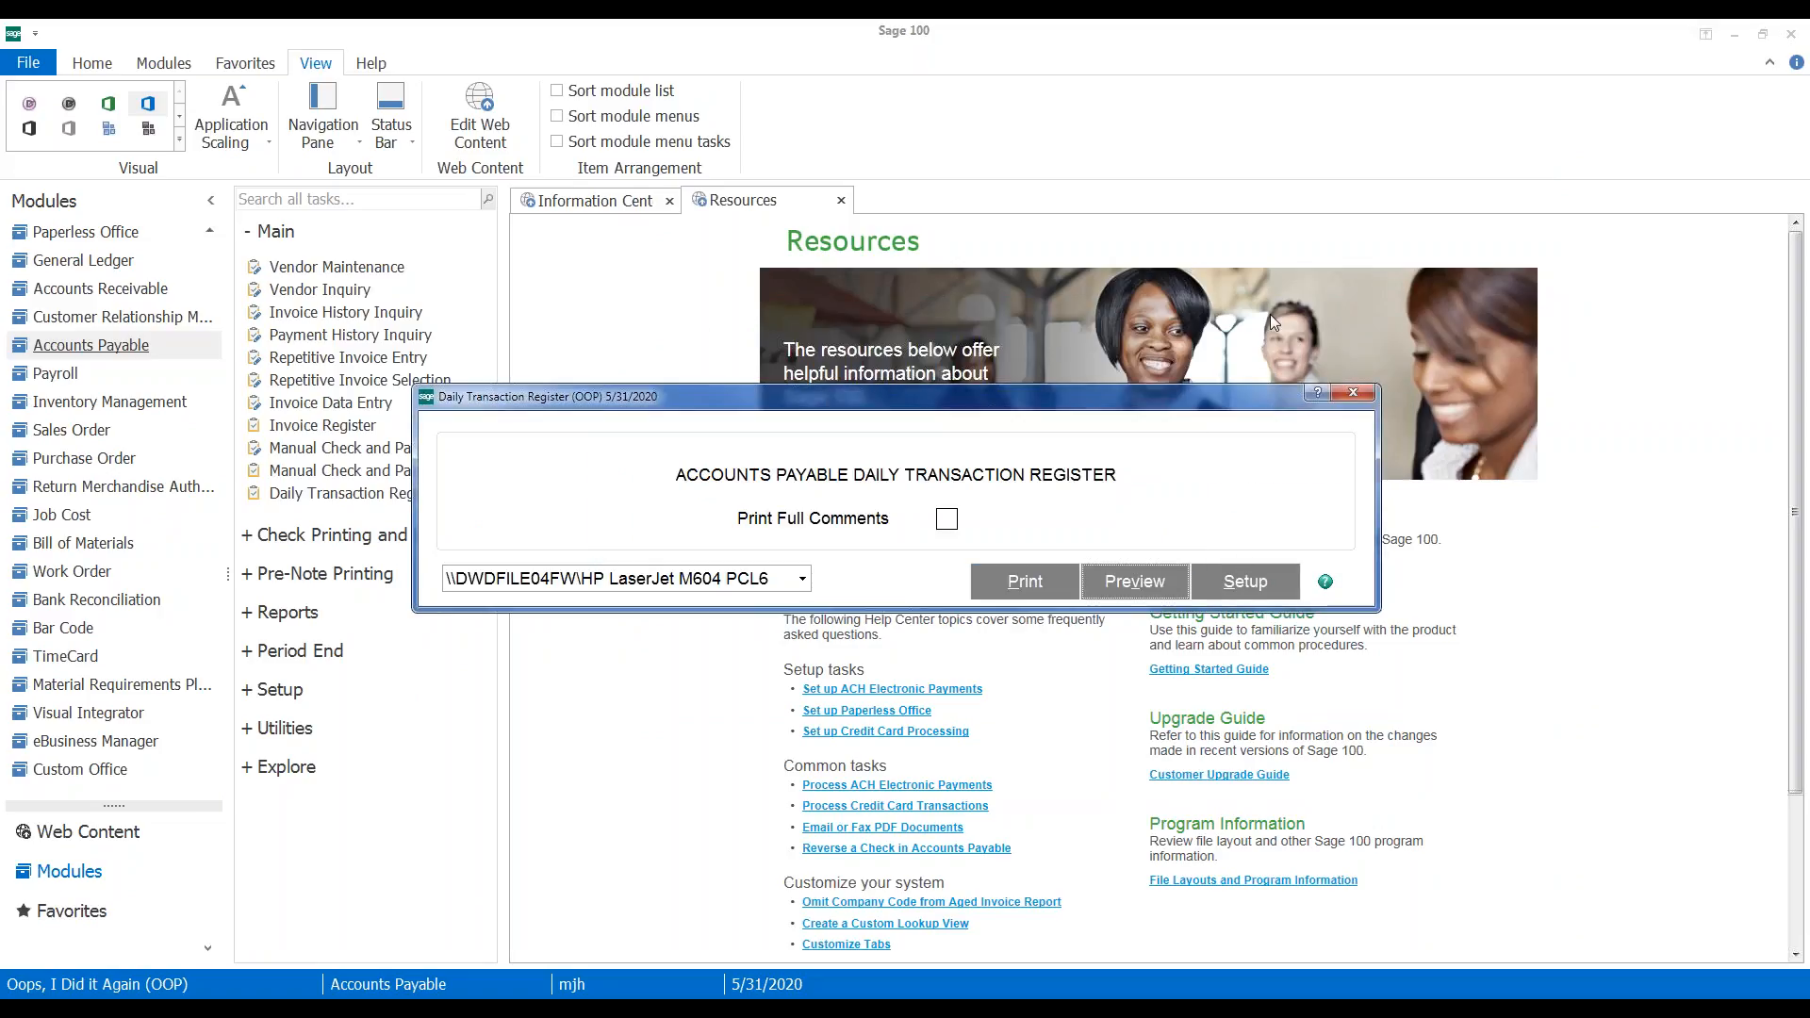
pyautogui.press('Return')
pyautogui.moveTo(981, 273); pyautogui.dragTo(965, 128)
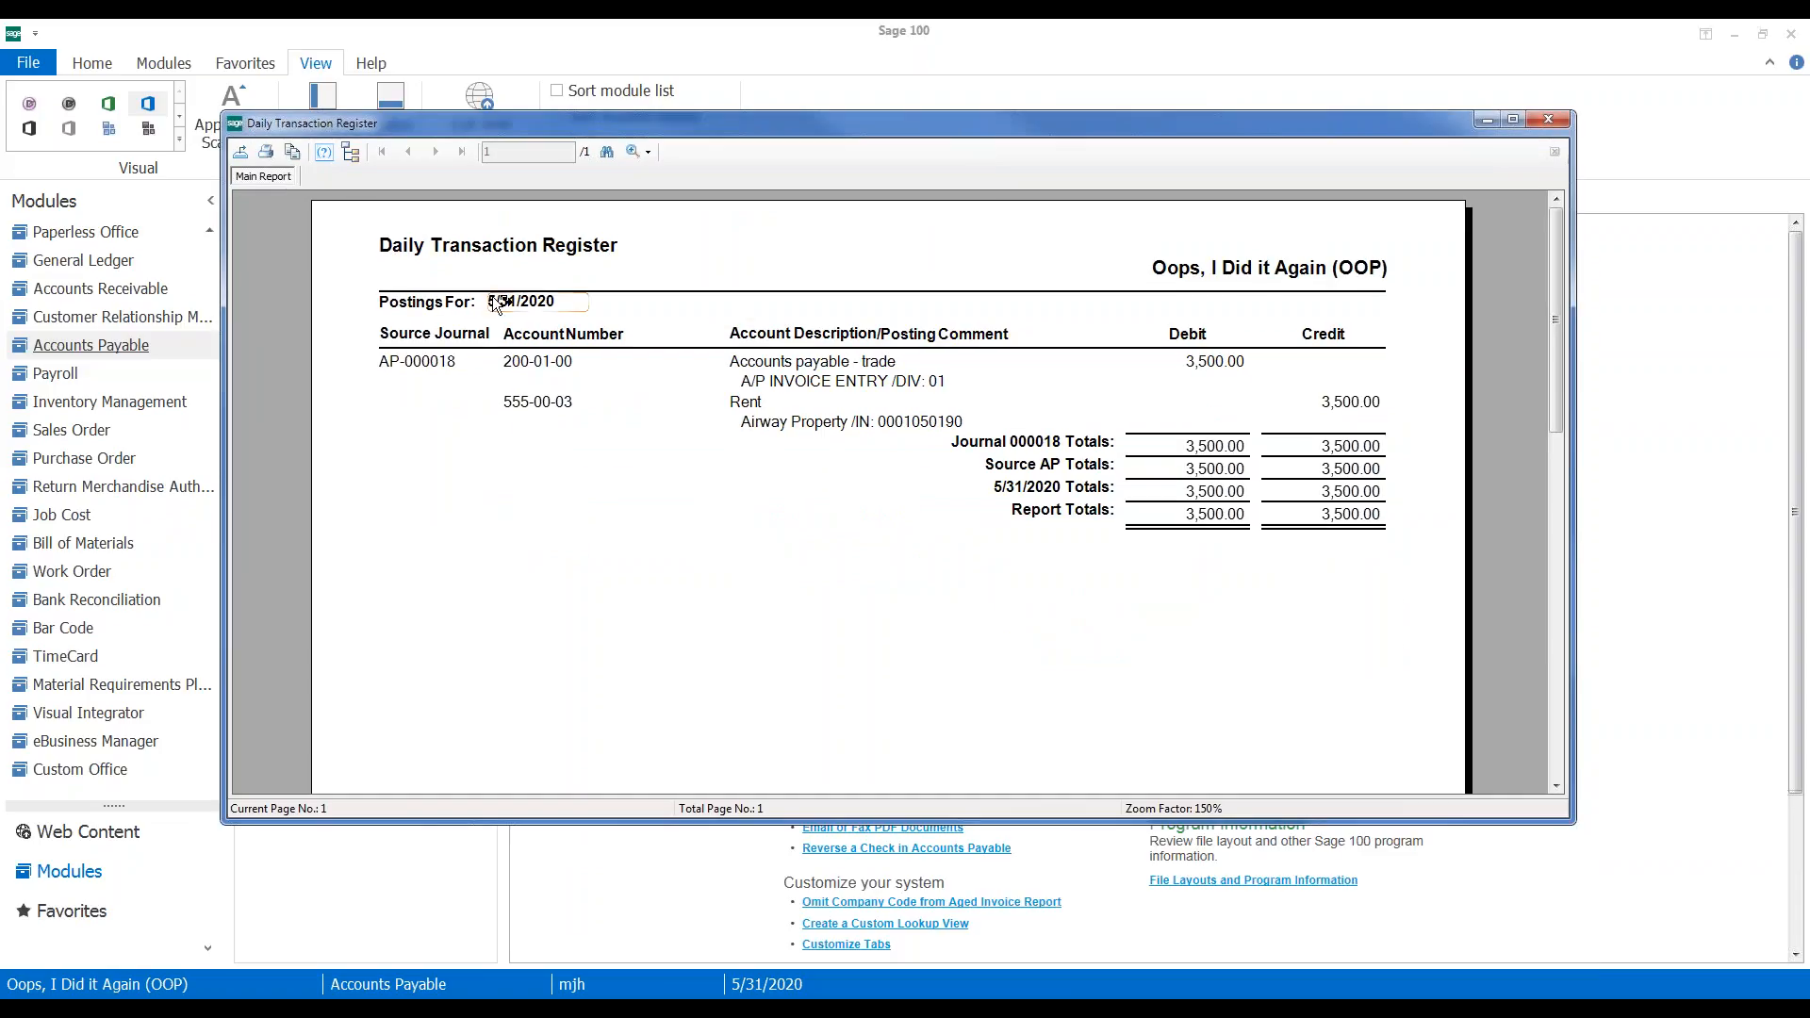
pyautogui.click(556, 403)
pyautogui.click(622, 473)
pyautogui.click(1549, 121)
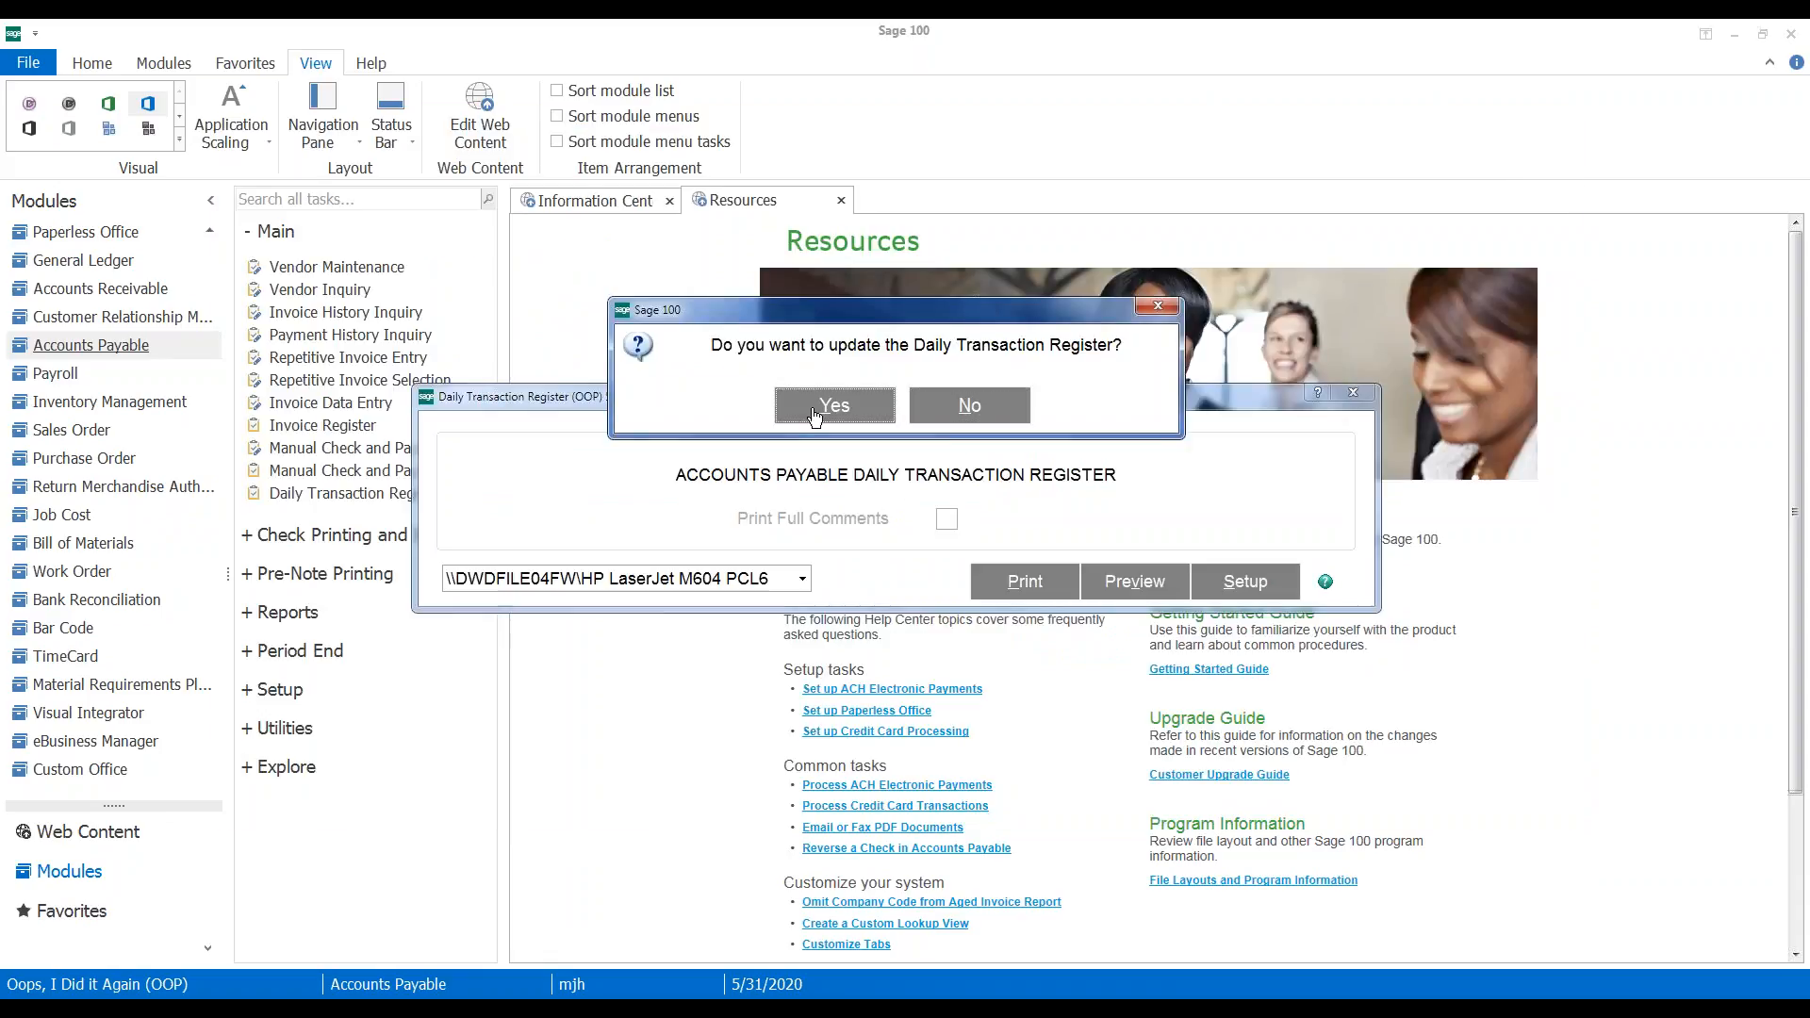
pyautogui.click(830, 403)
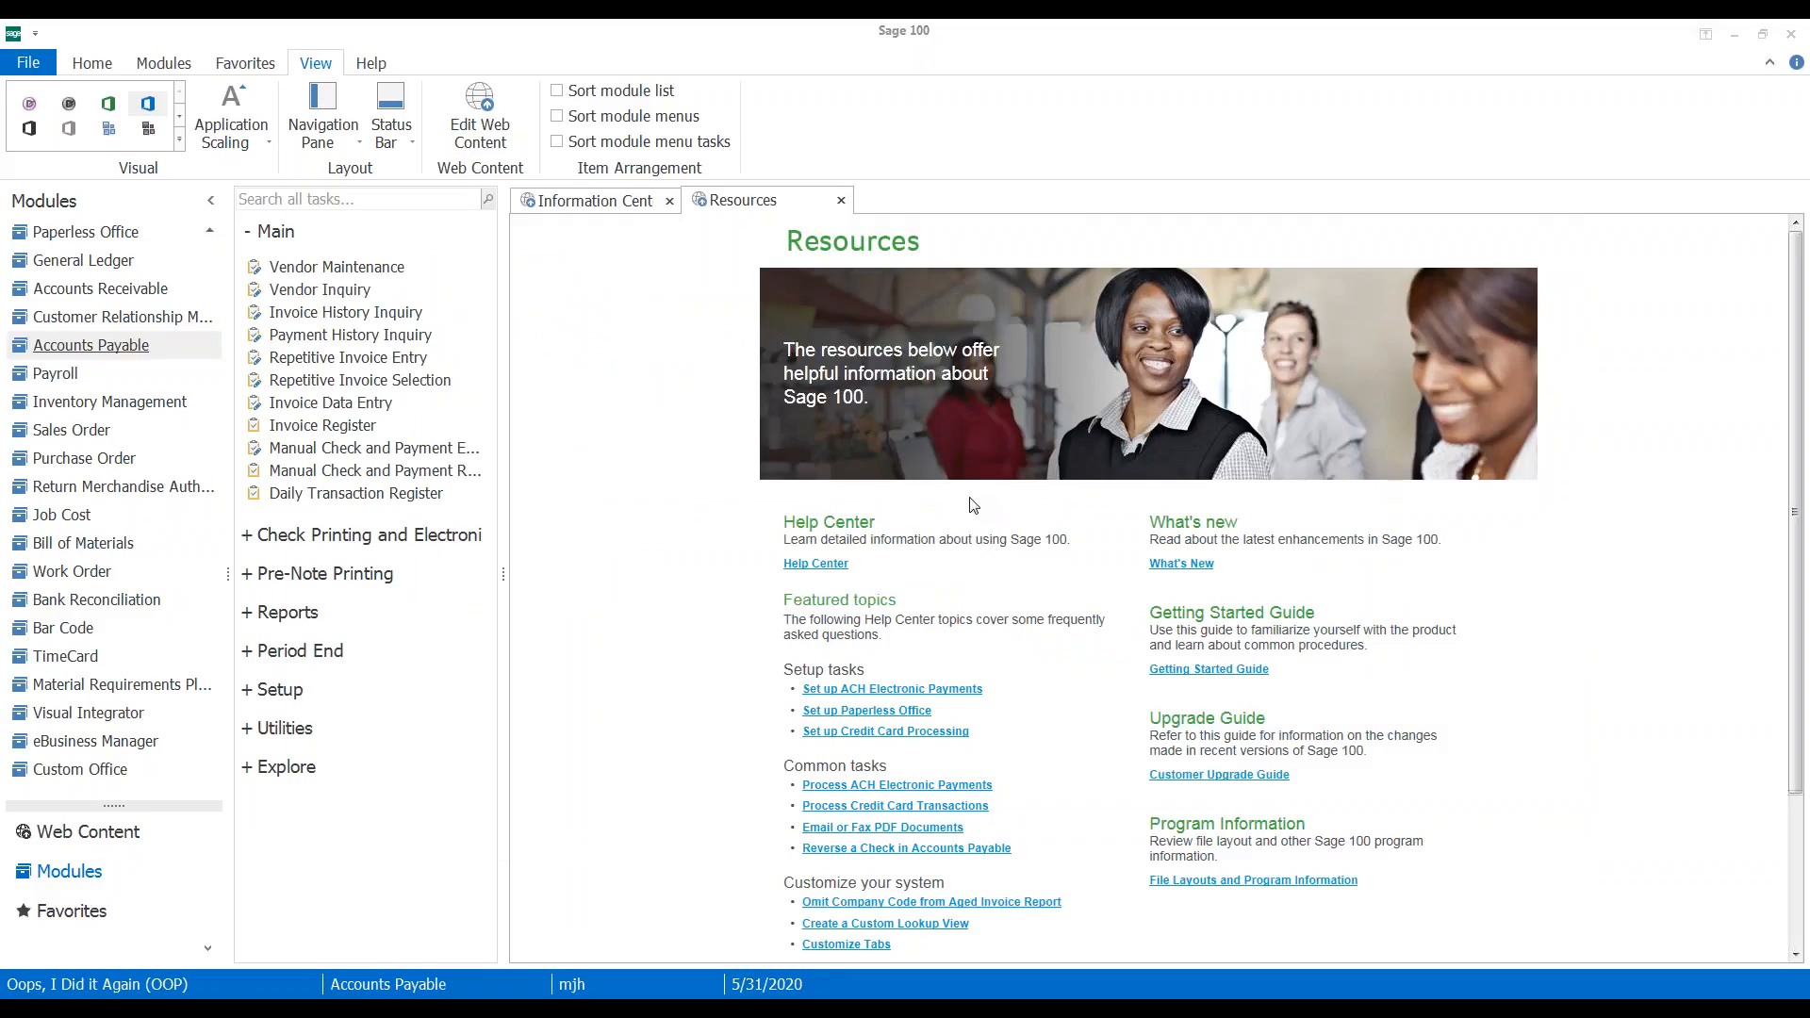
# Review Airway Property's two invoices and their transactions in Vendor Inquiry, then close the inquiry
pyautogui.click(748, 210)
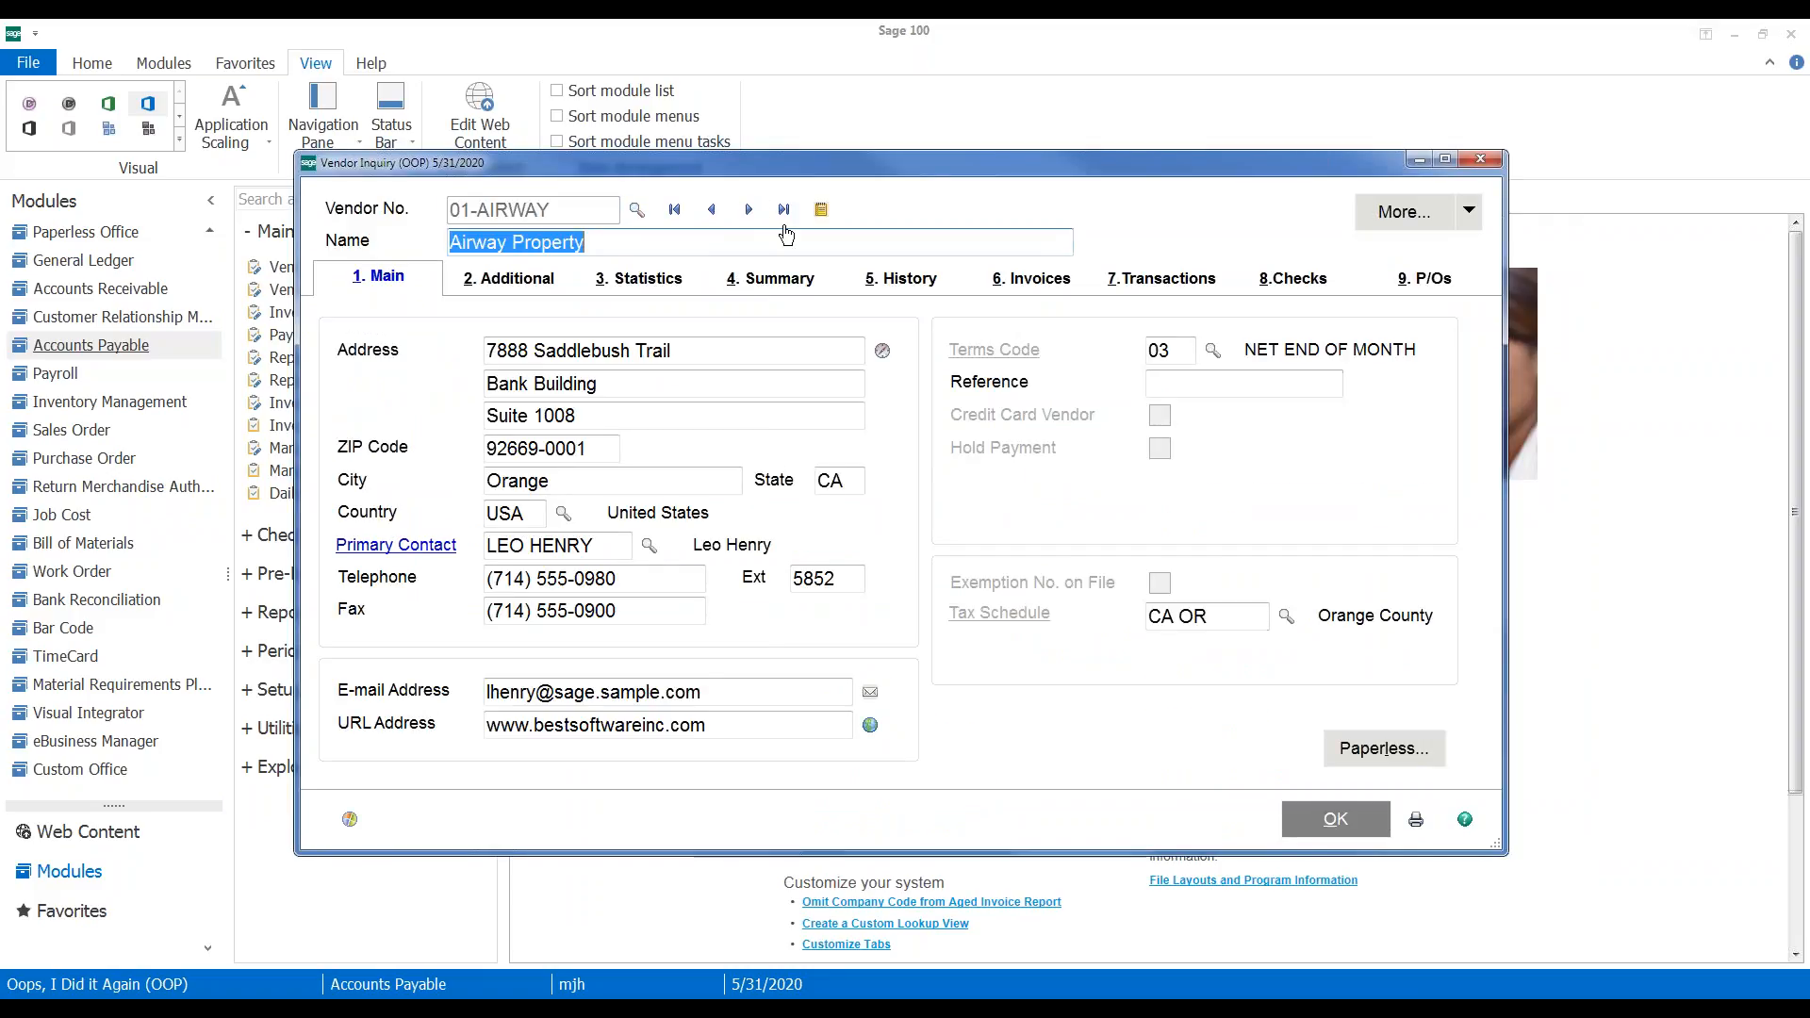
pyautogui.click(1023, 282)
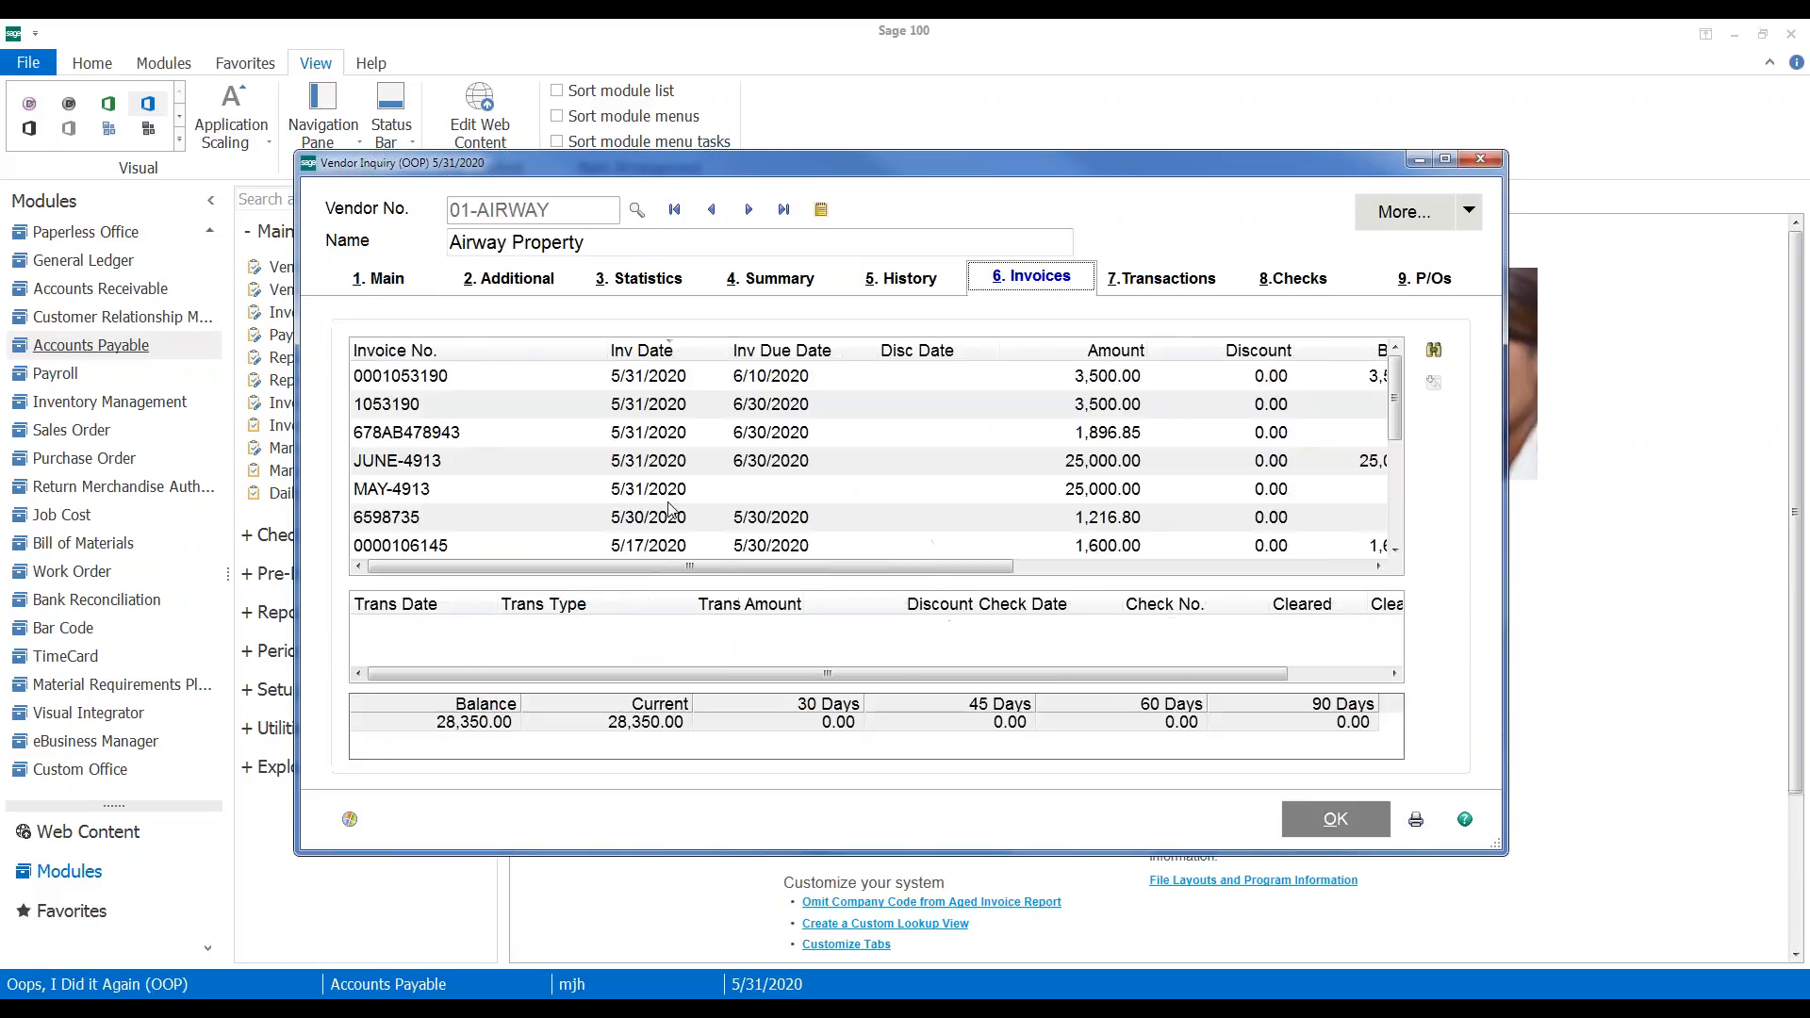
pyautogui.click(459, 379)
pyautogui.click(1379, 565)
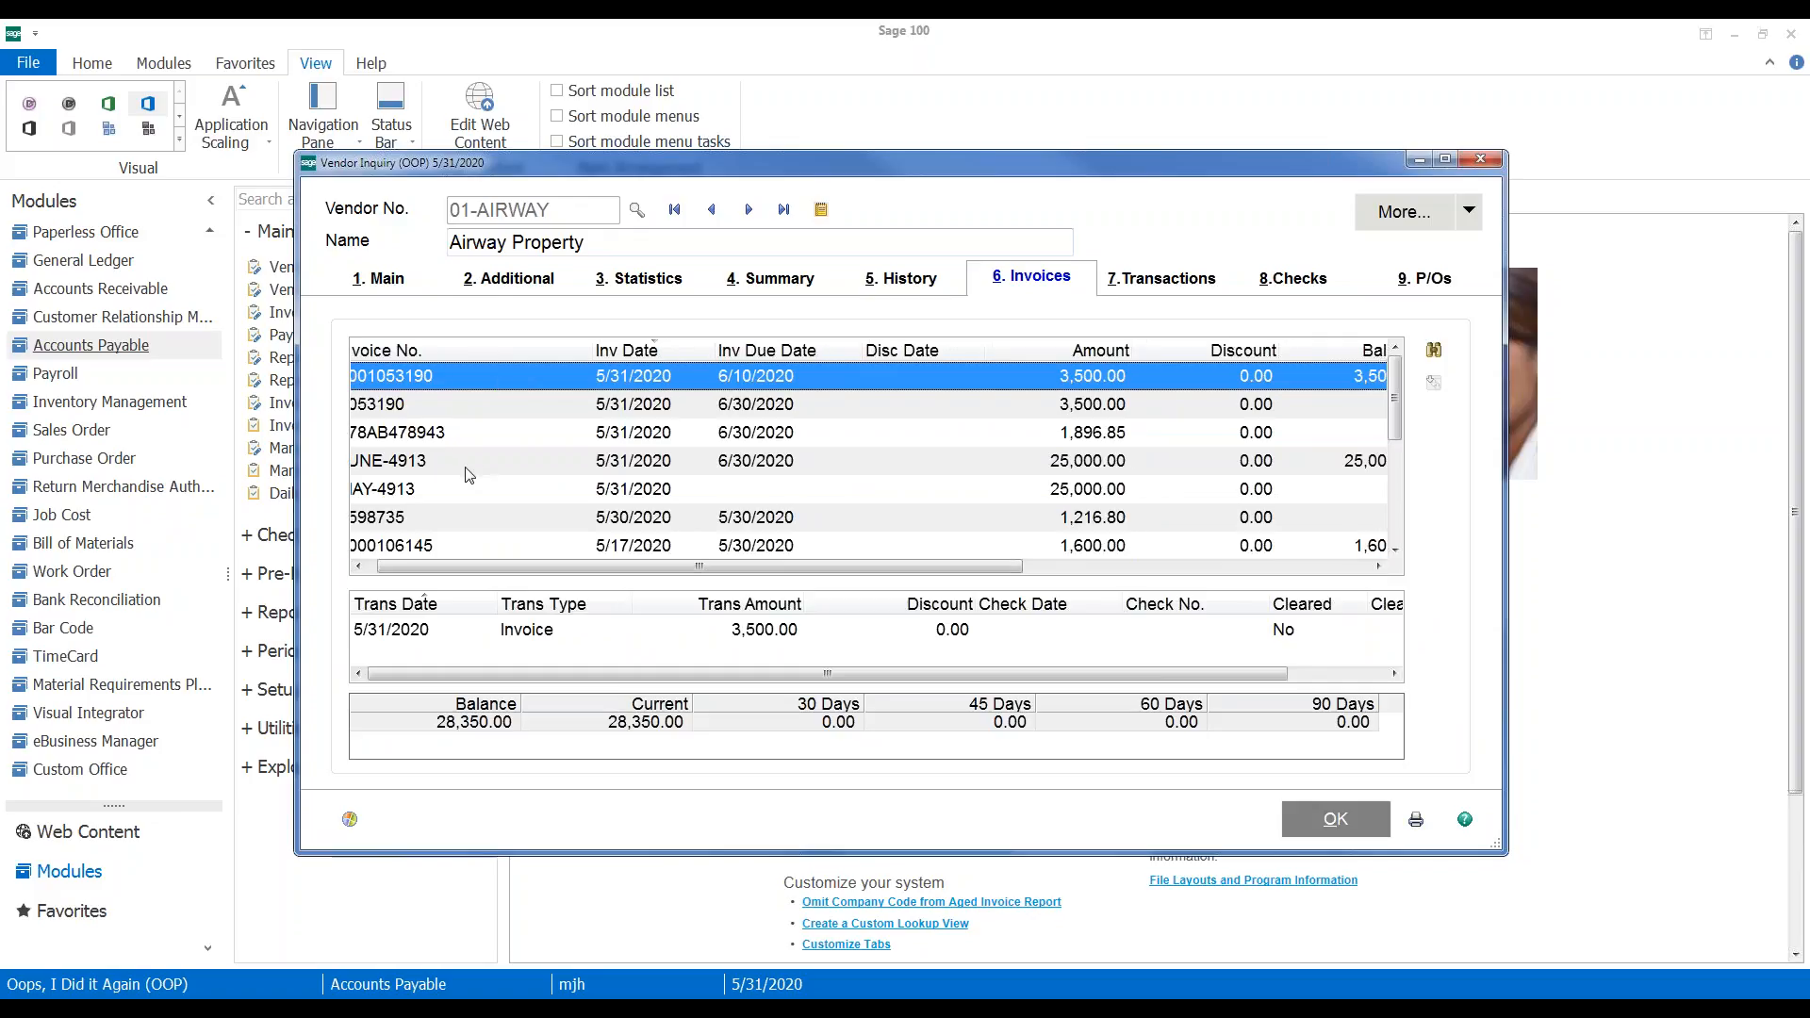
pyautogui.click(604, 417)
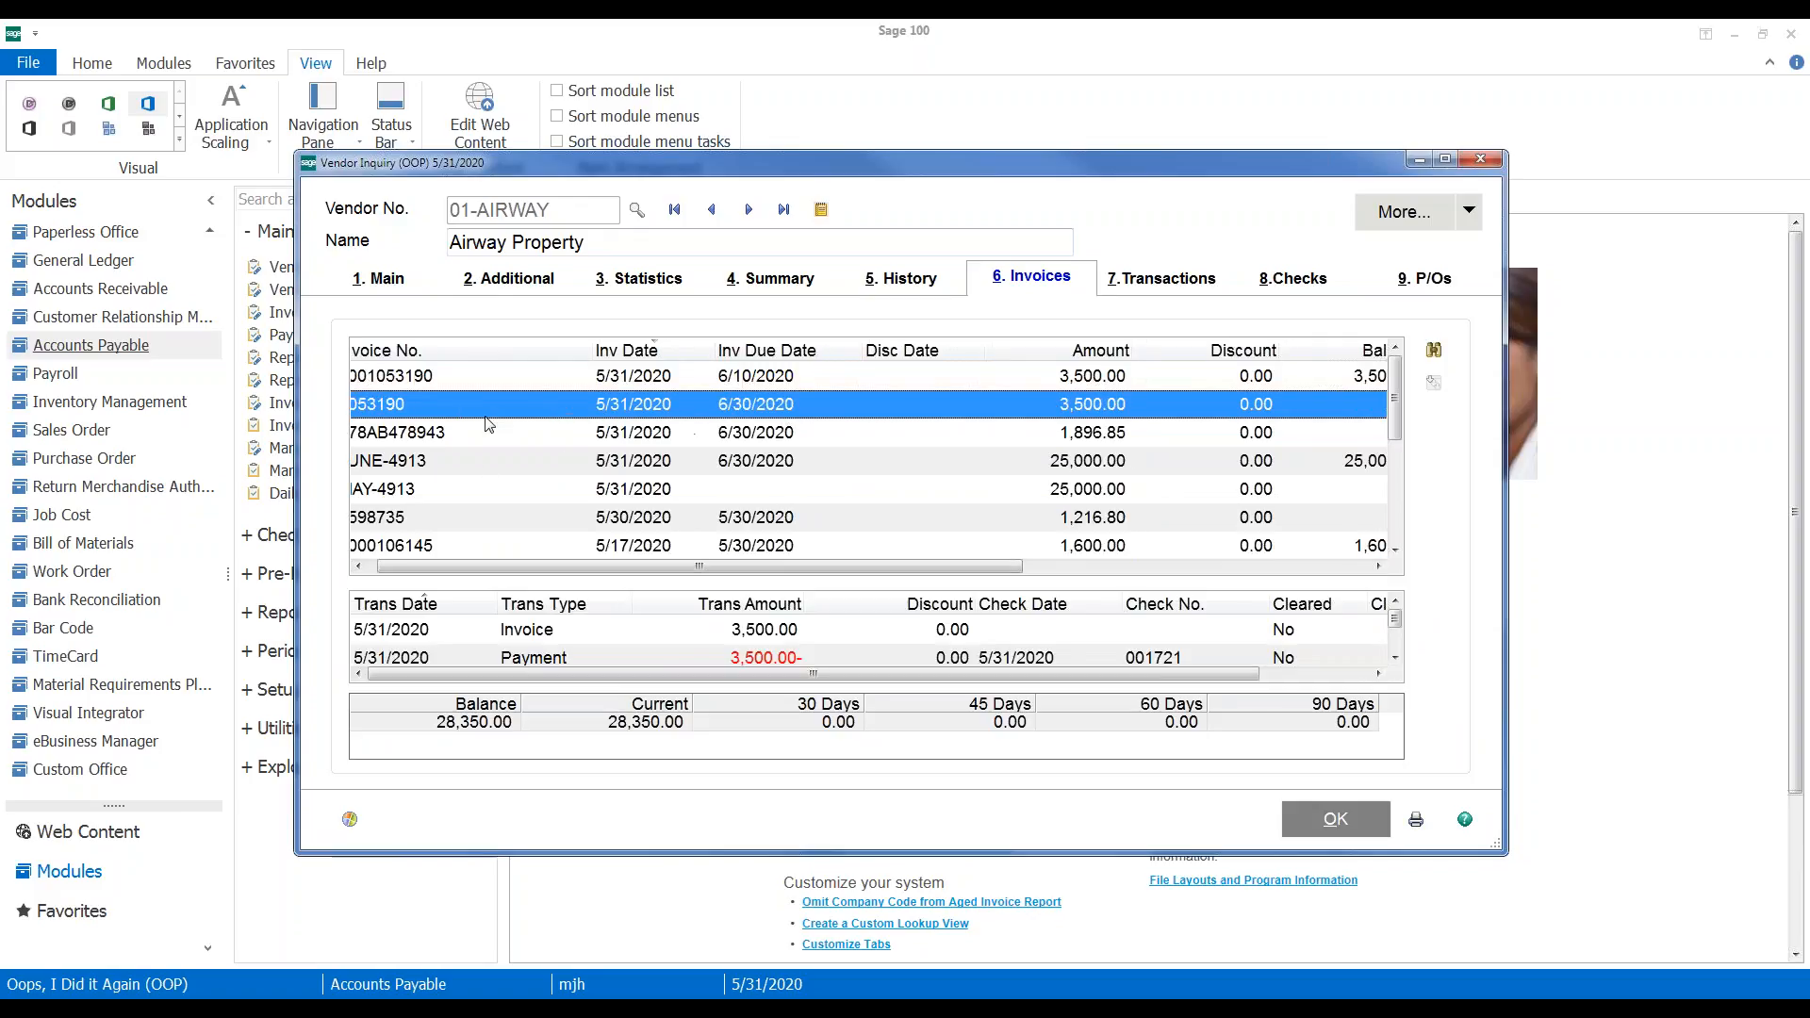
pyautogui.click(1480, 159)
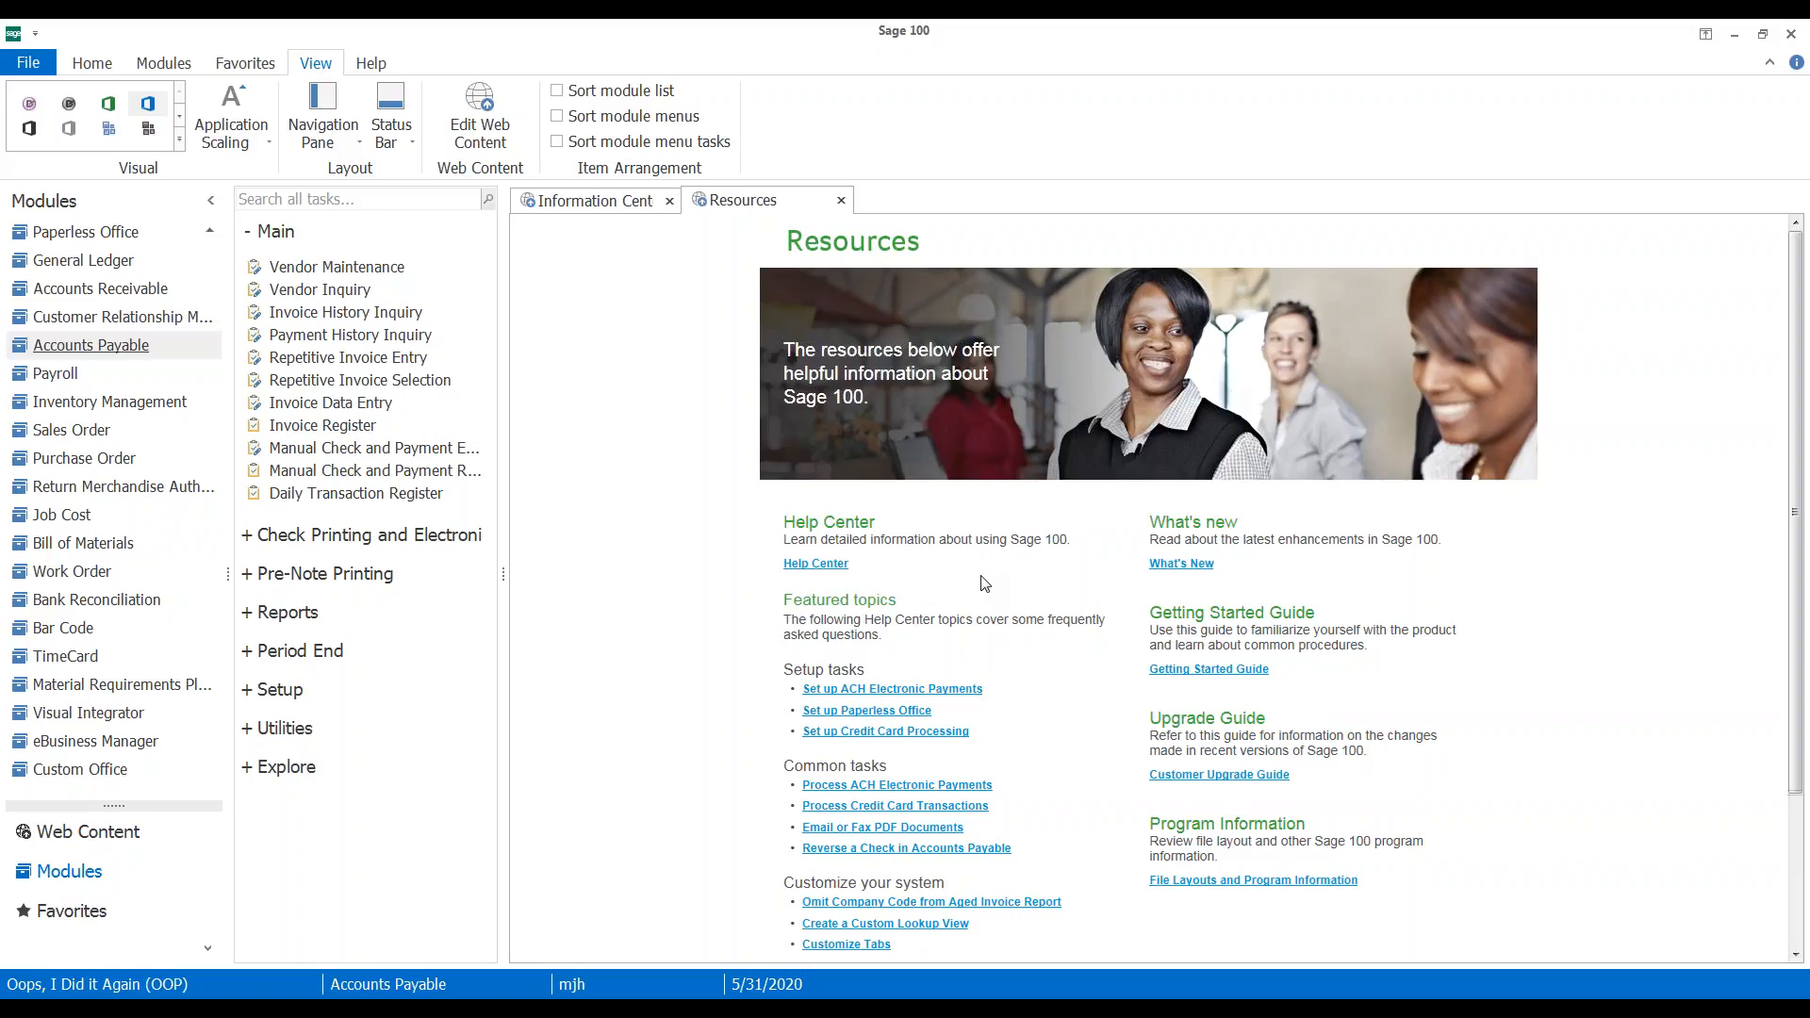
# Start Manual Check and Payment Entry for bank code D
pyautogui.click(395, 456)
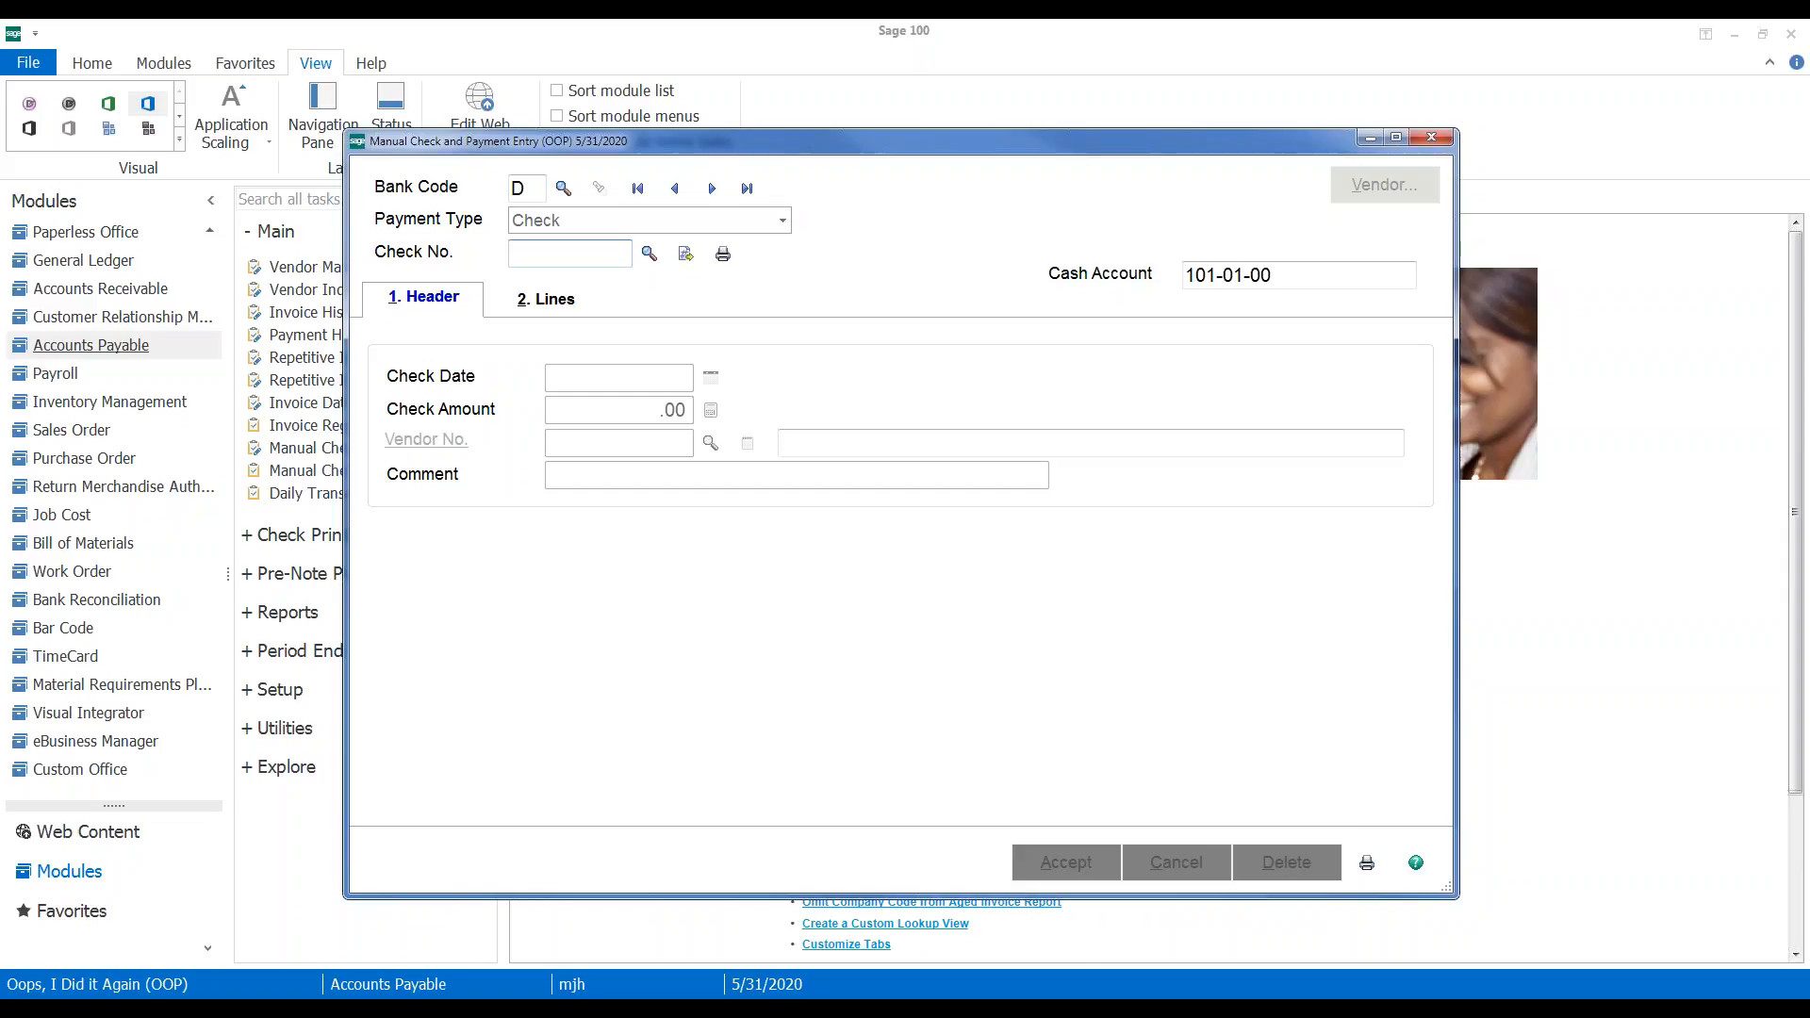
# Enter check number 3 on the manual check form
pyautogui.write('3')
pyautogui.press('Tab')
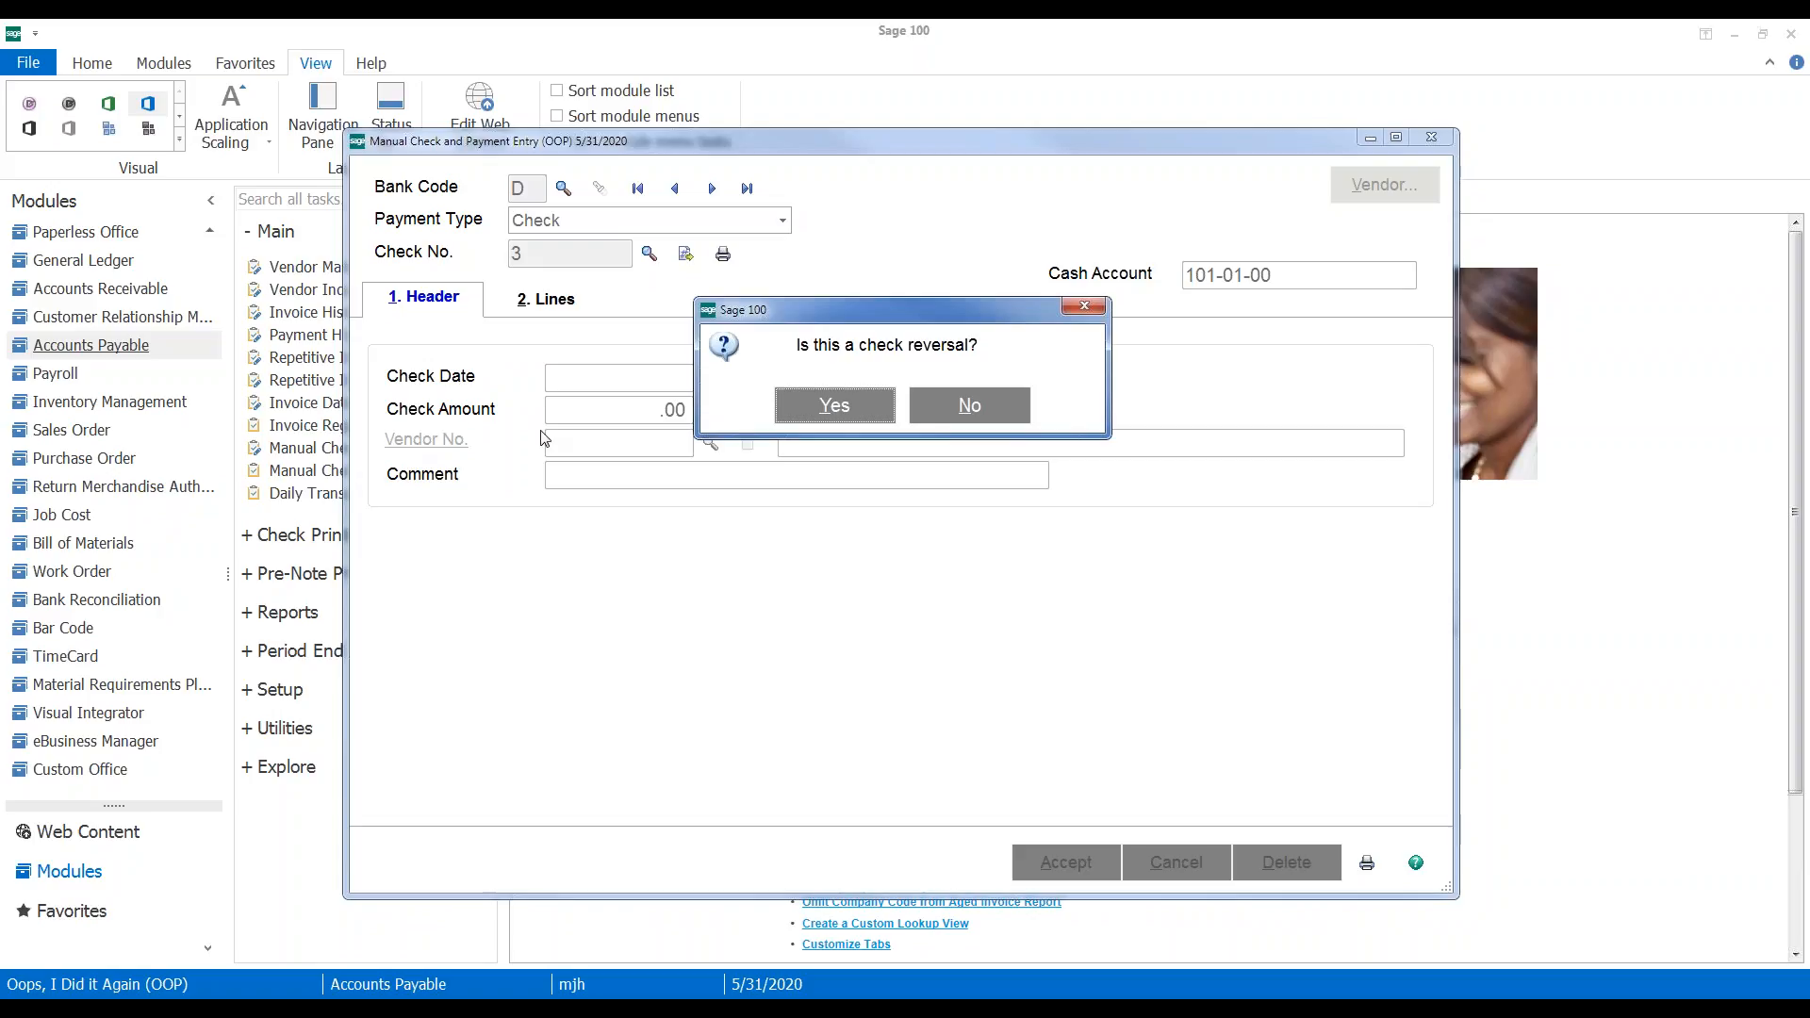
# Treat check 000003 as a reversal and recall its paid invoices, totalling 3,113.65-
pyautogui.click(836, 413)
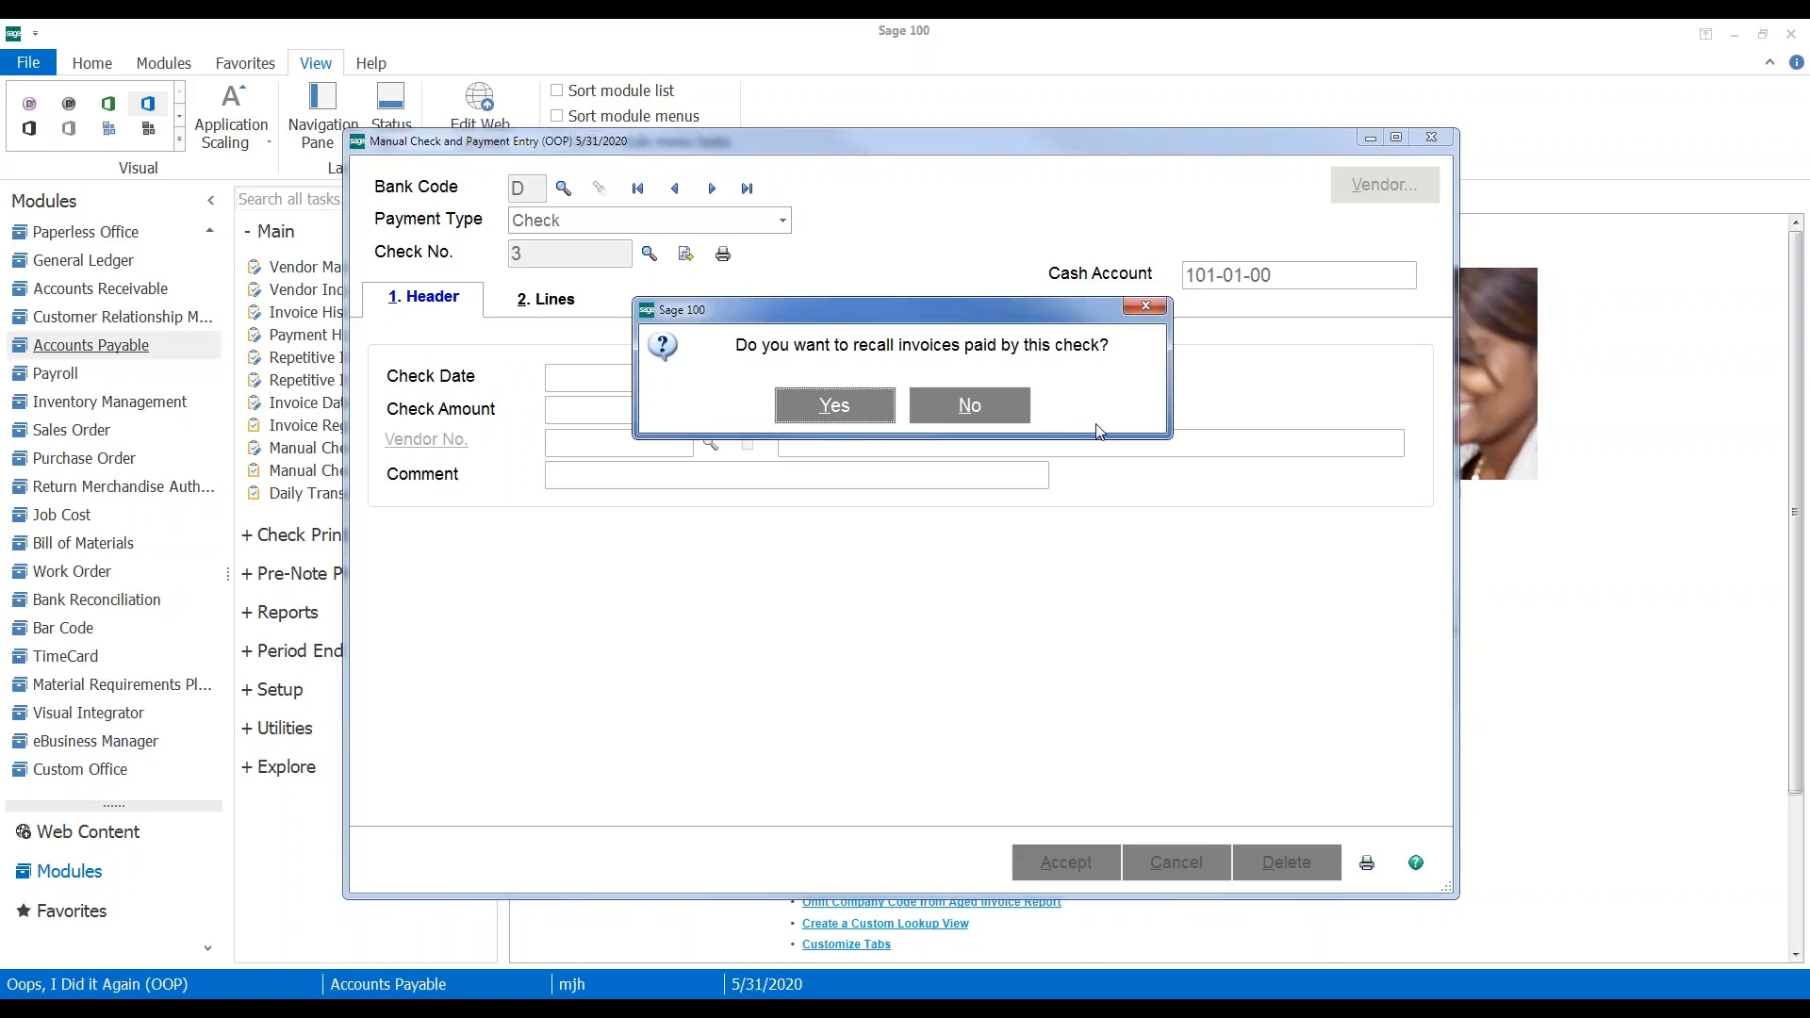
pyautogui.click(852, 408)
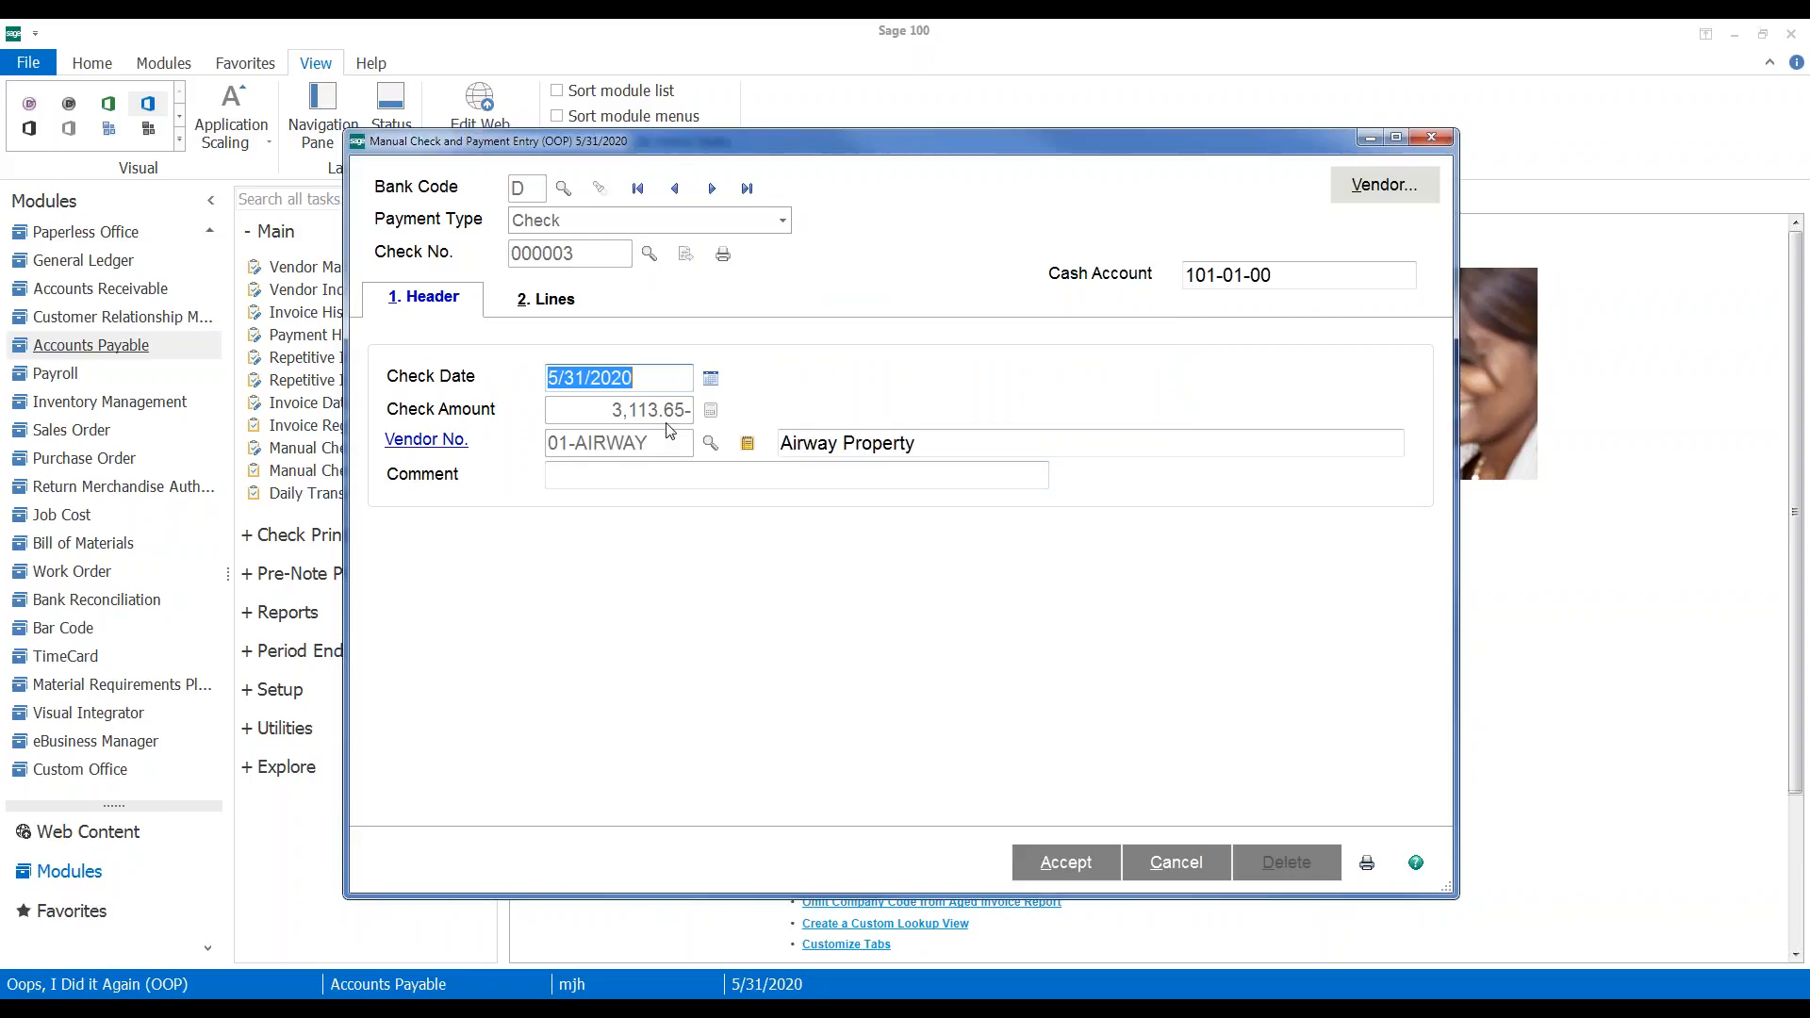
# Display recalled invoice lines 6598735 and 678AB478943 and shift the entry window right
pyautogui.click(547, 299)
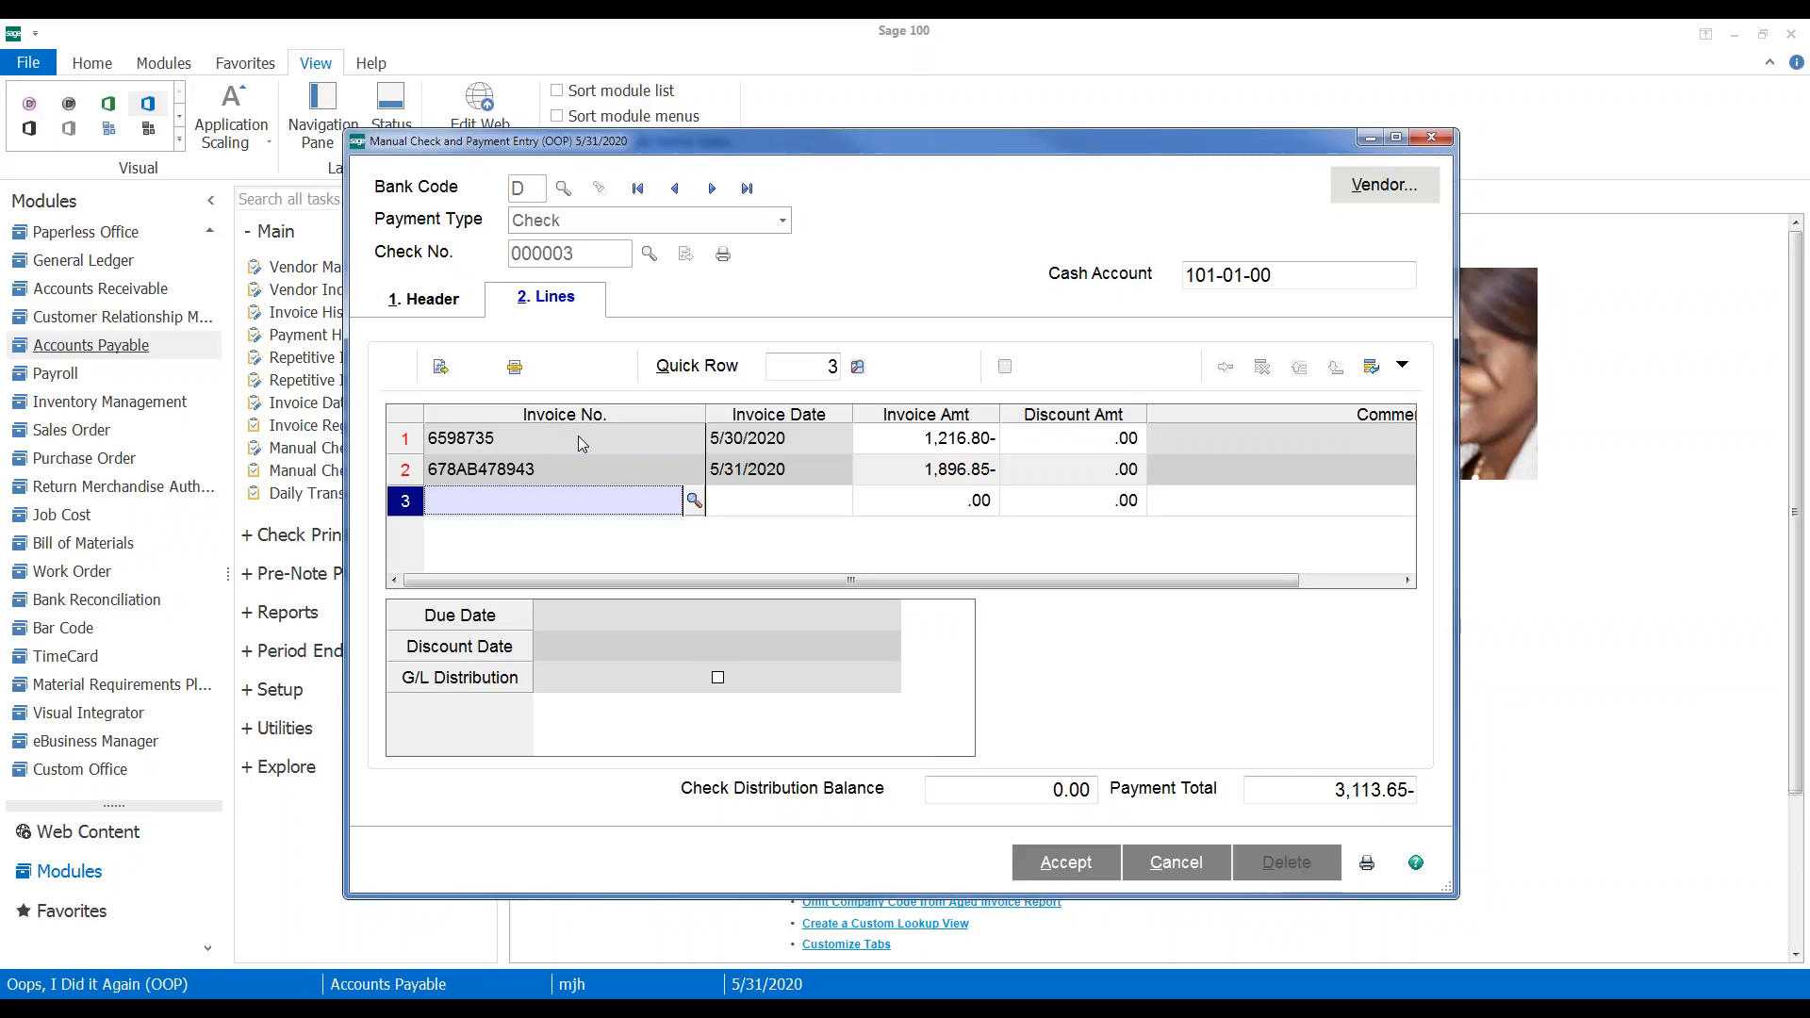
pyautogui.moveTo(879, 143); pyautogui.dragTo(1118, 115)
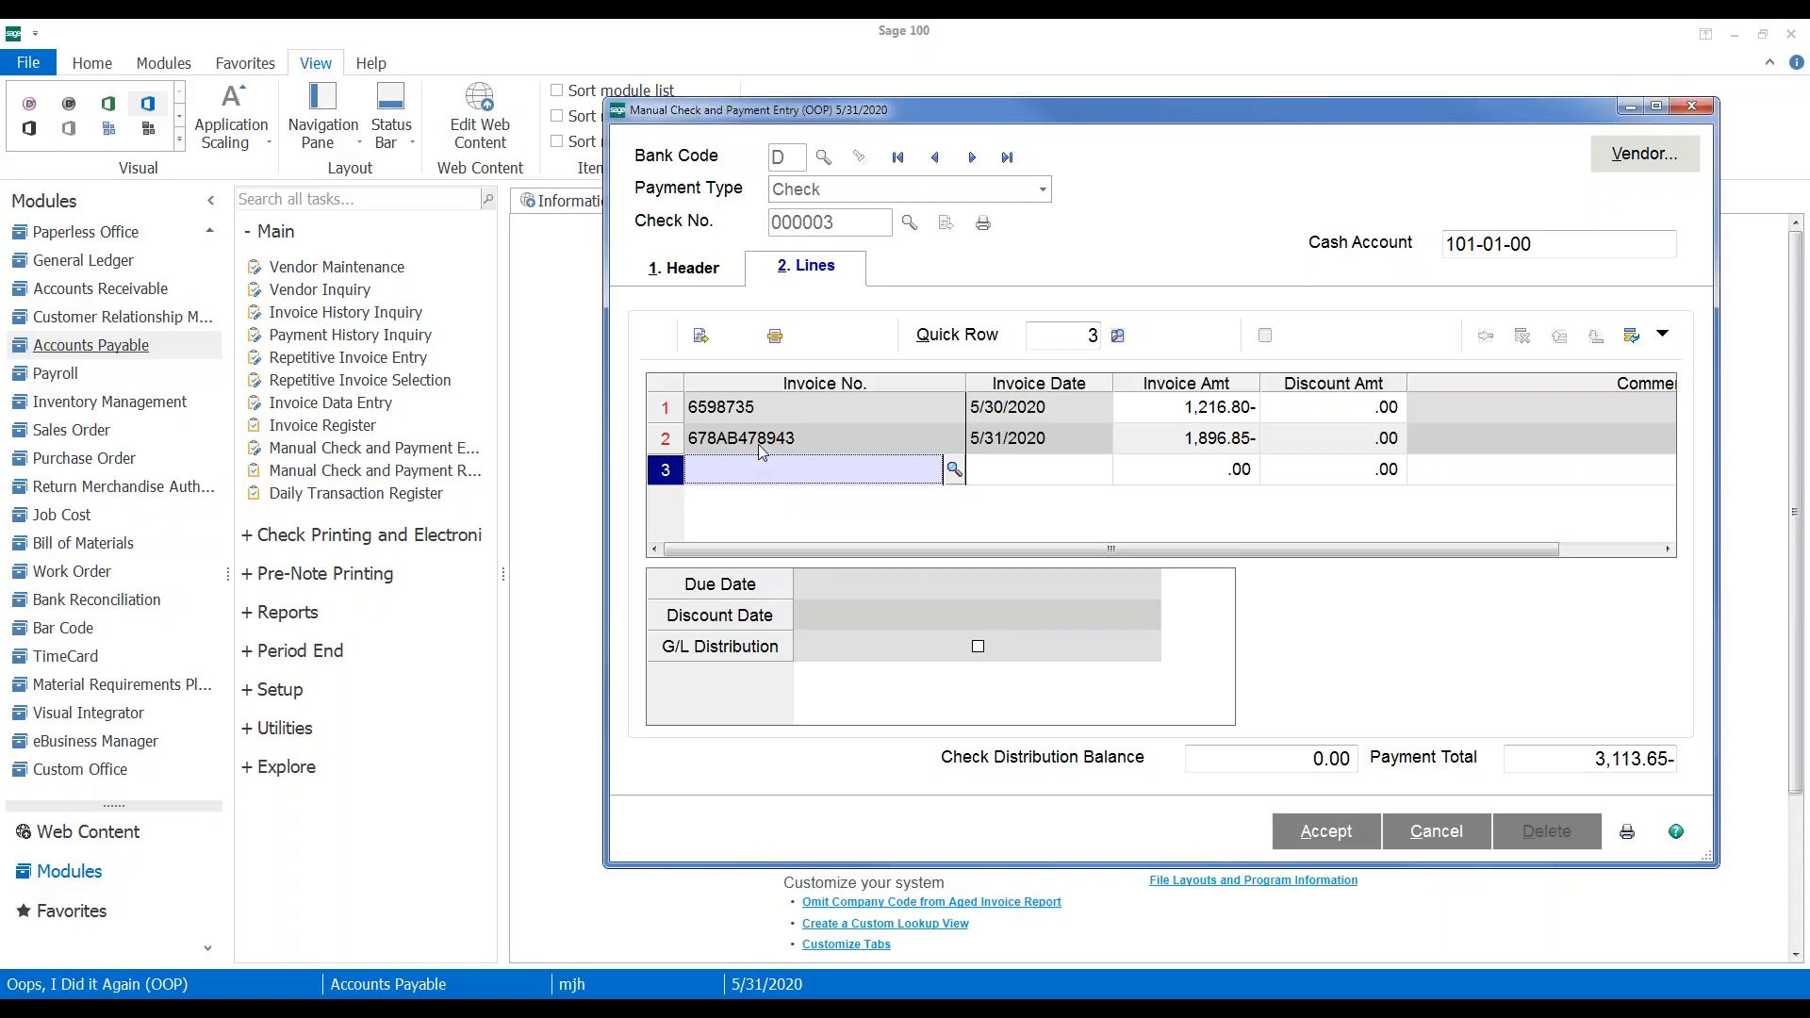
pyautogui.click(271, 318)
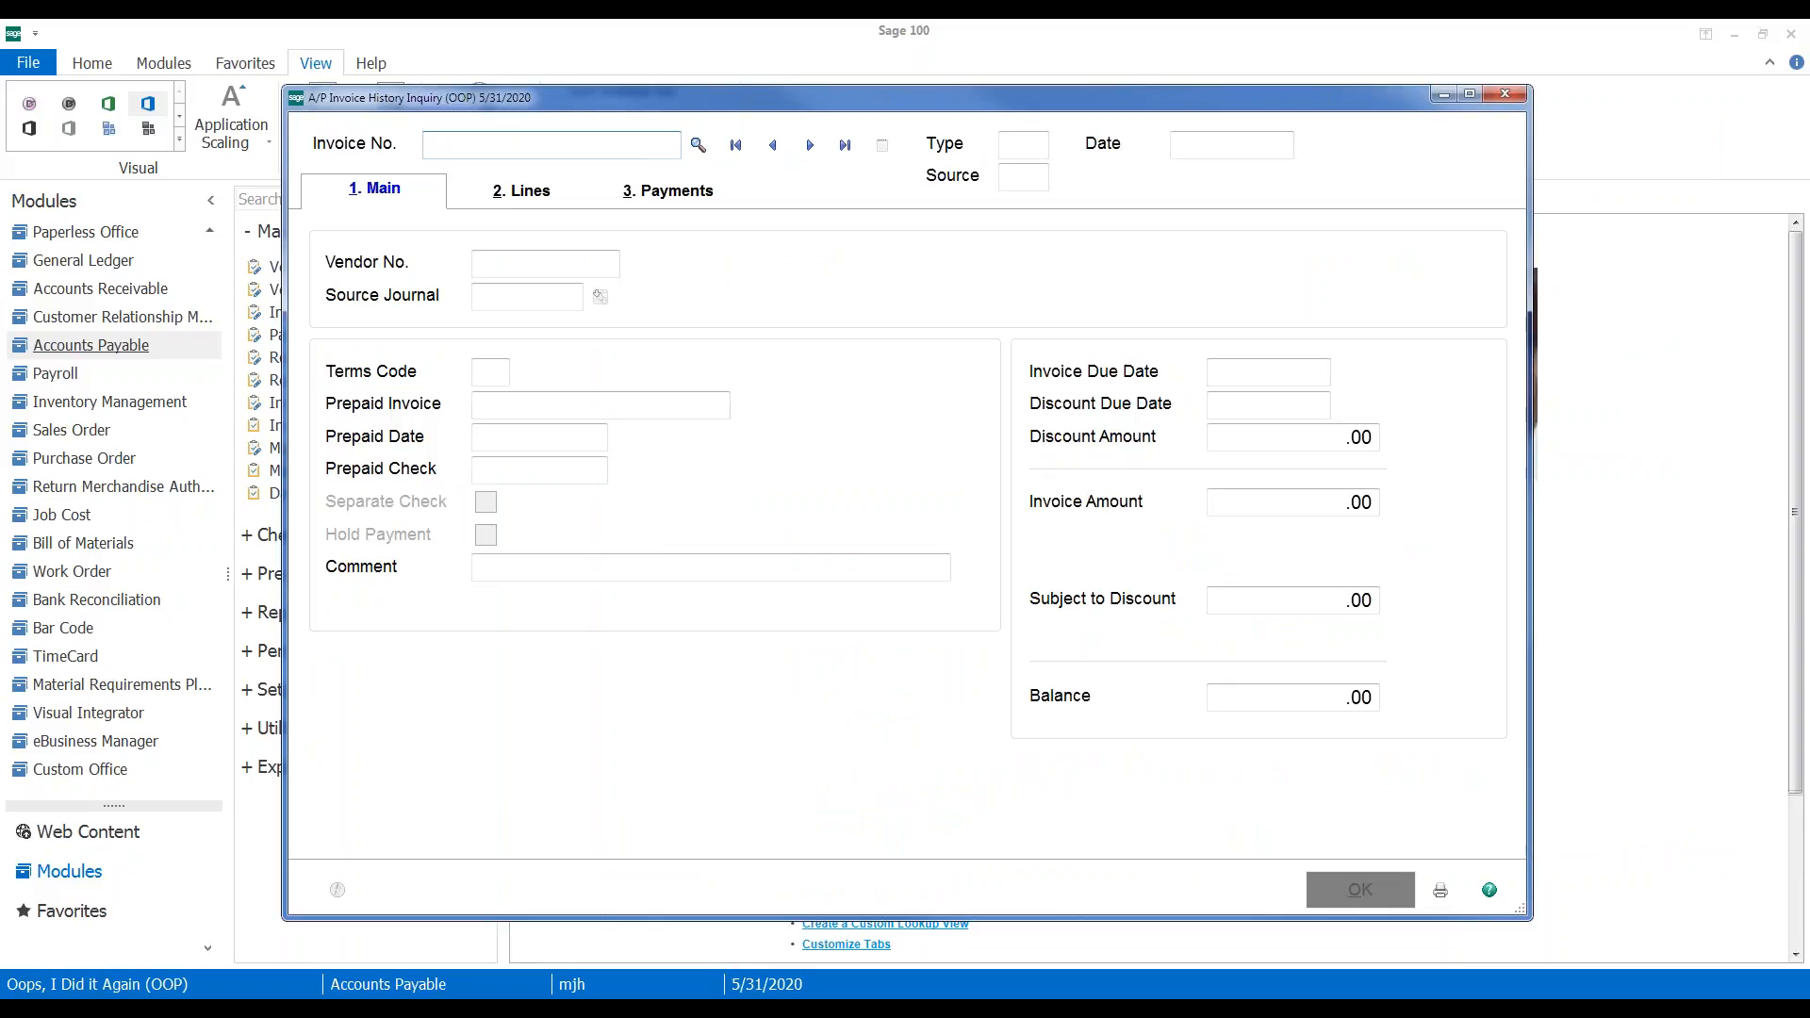
pyautogui.moveTo(787, 1014)
pyautogui.click(685, 913)
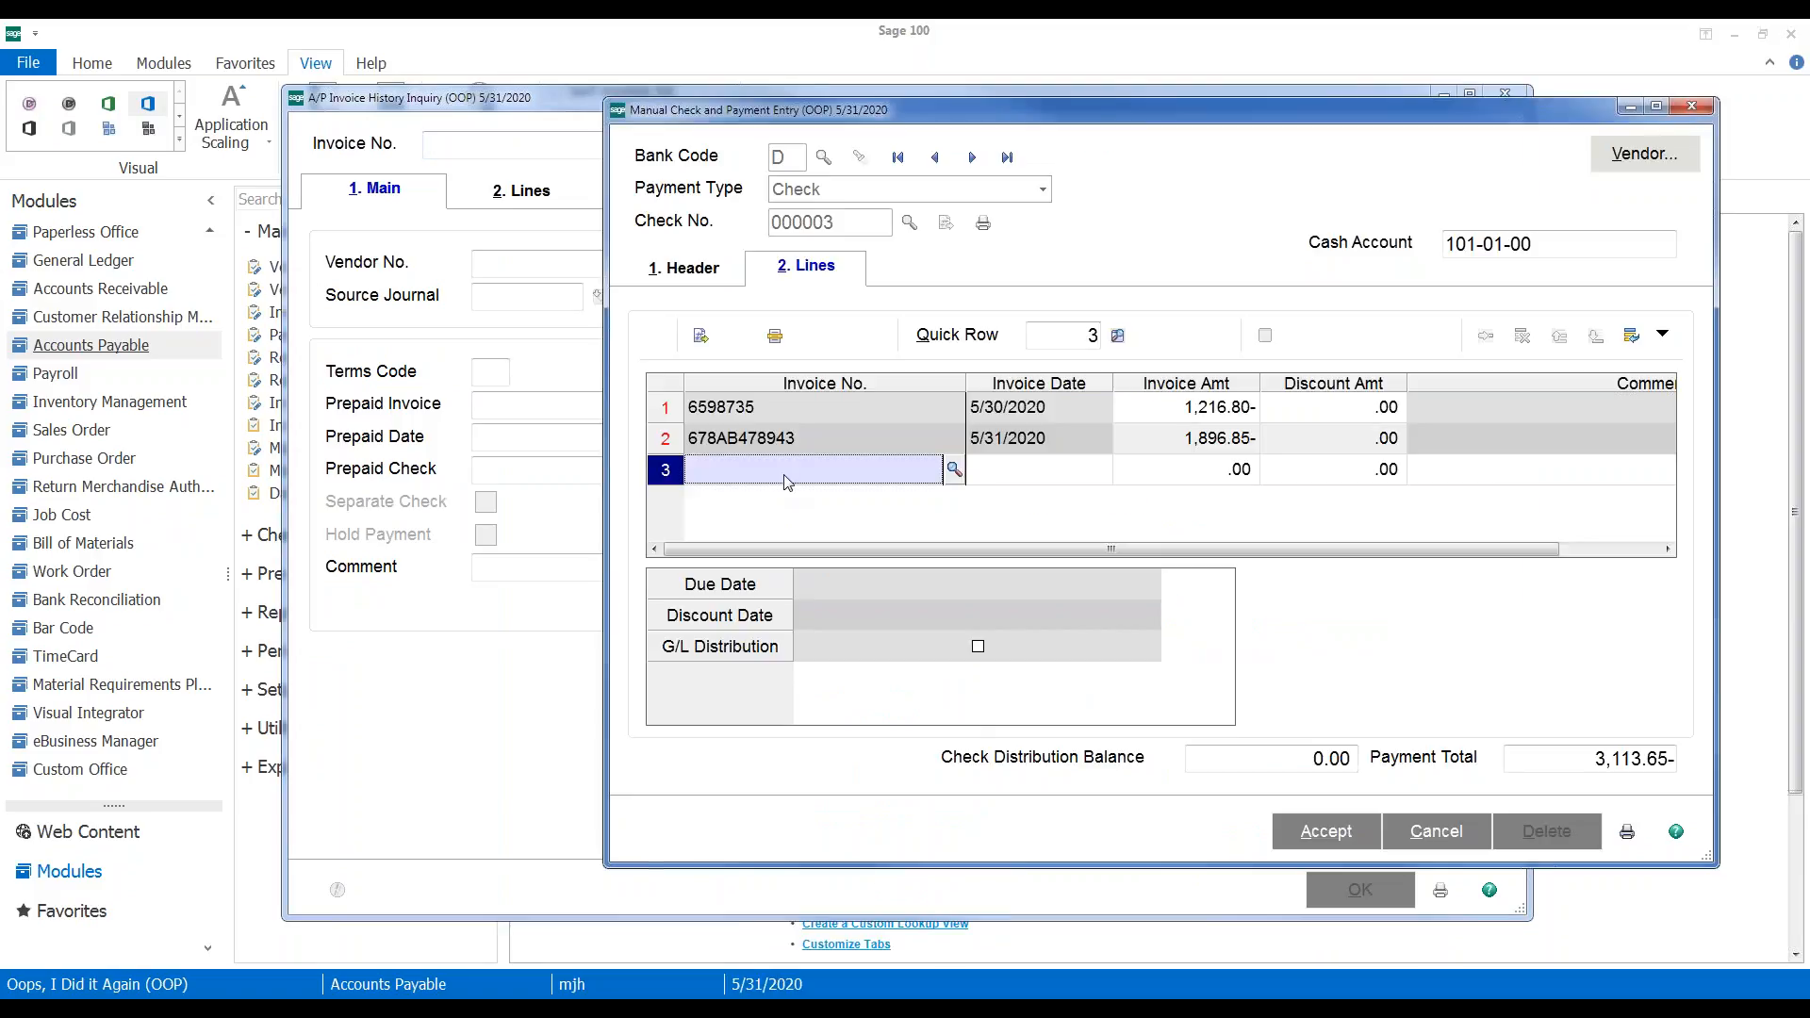
pyautogui.click(761, 405)
pyautogui.rightClick(740, 407)
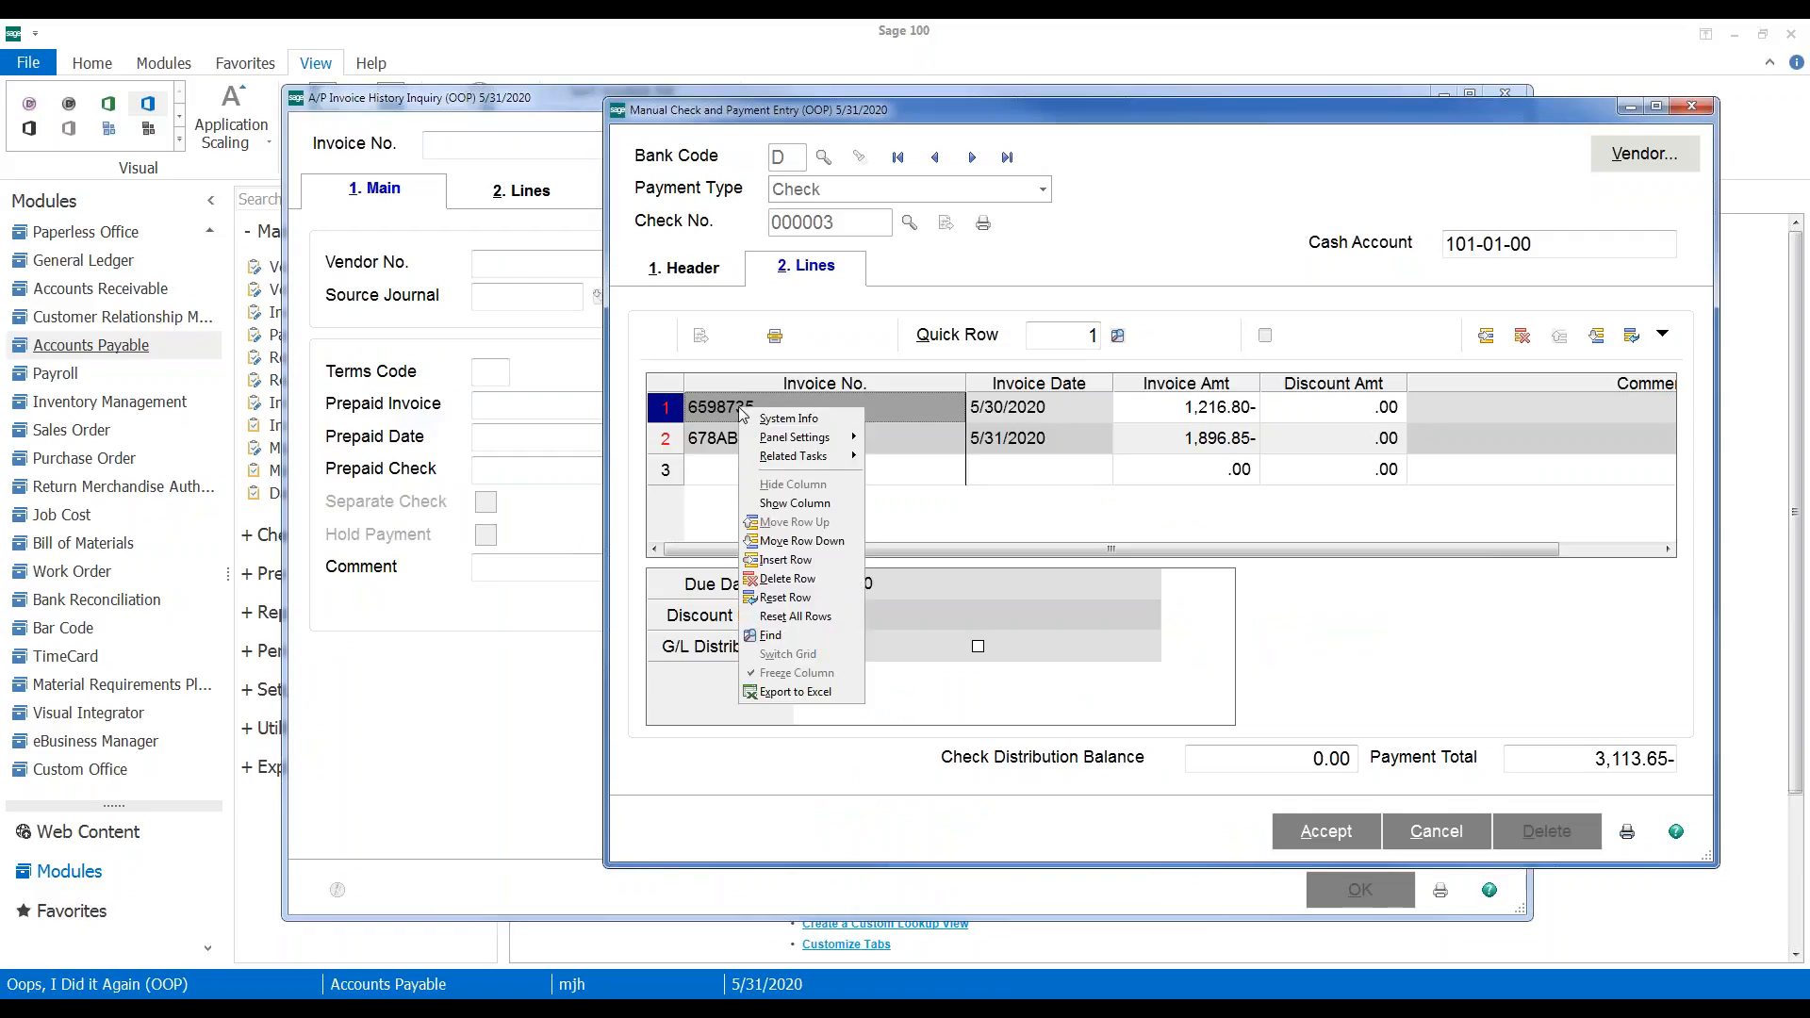
pyautogui.click(716, 407)
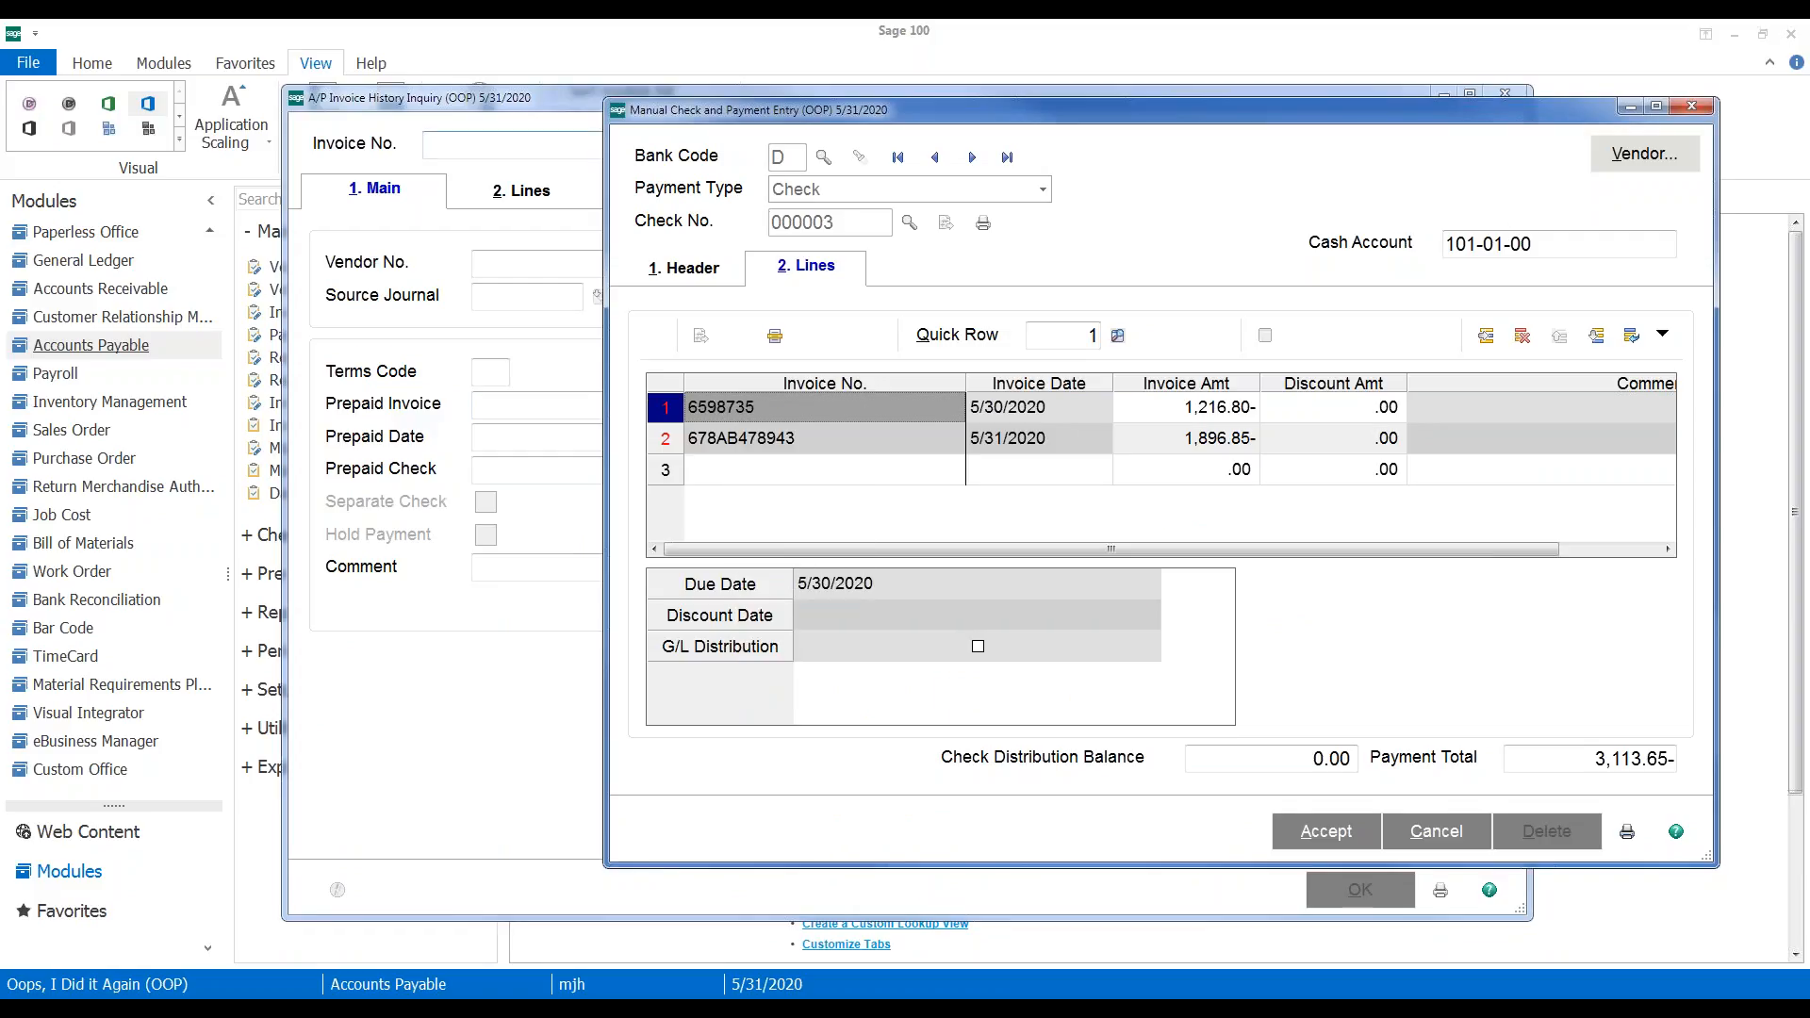
pyautogui.moveTo(902, 118); pyautogui.dragTo(1449, 113)
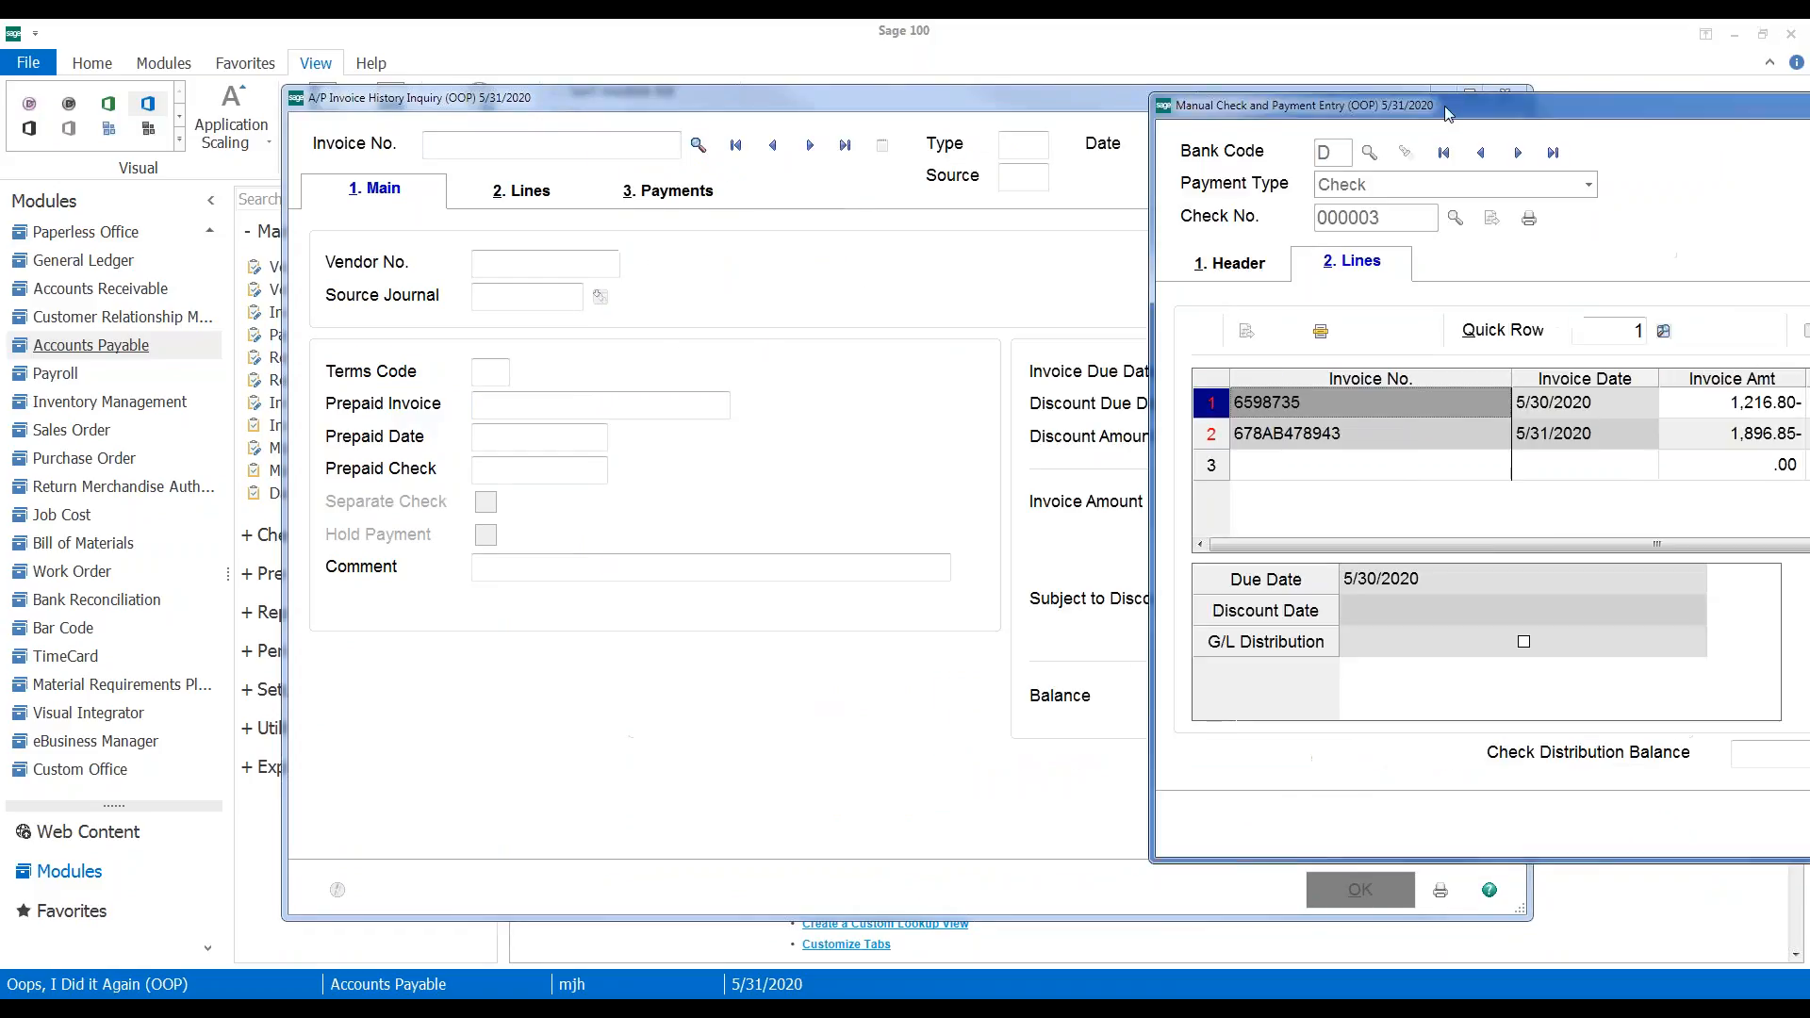
pyautogui.click(349, 117)
pyautogui.moveTo(346, 112); pyautogui.dragTo(160, 101)
pyautogui.moveTo(1185, 411); pyautogui.dragTo(802, 346)
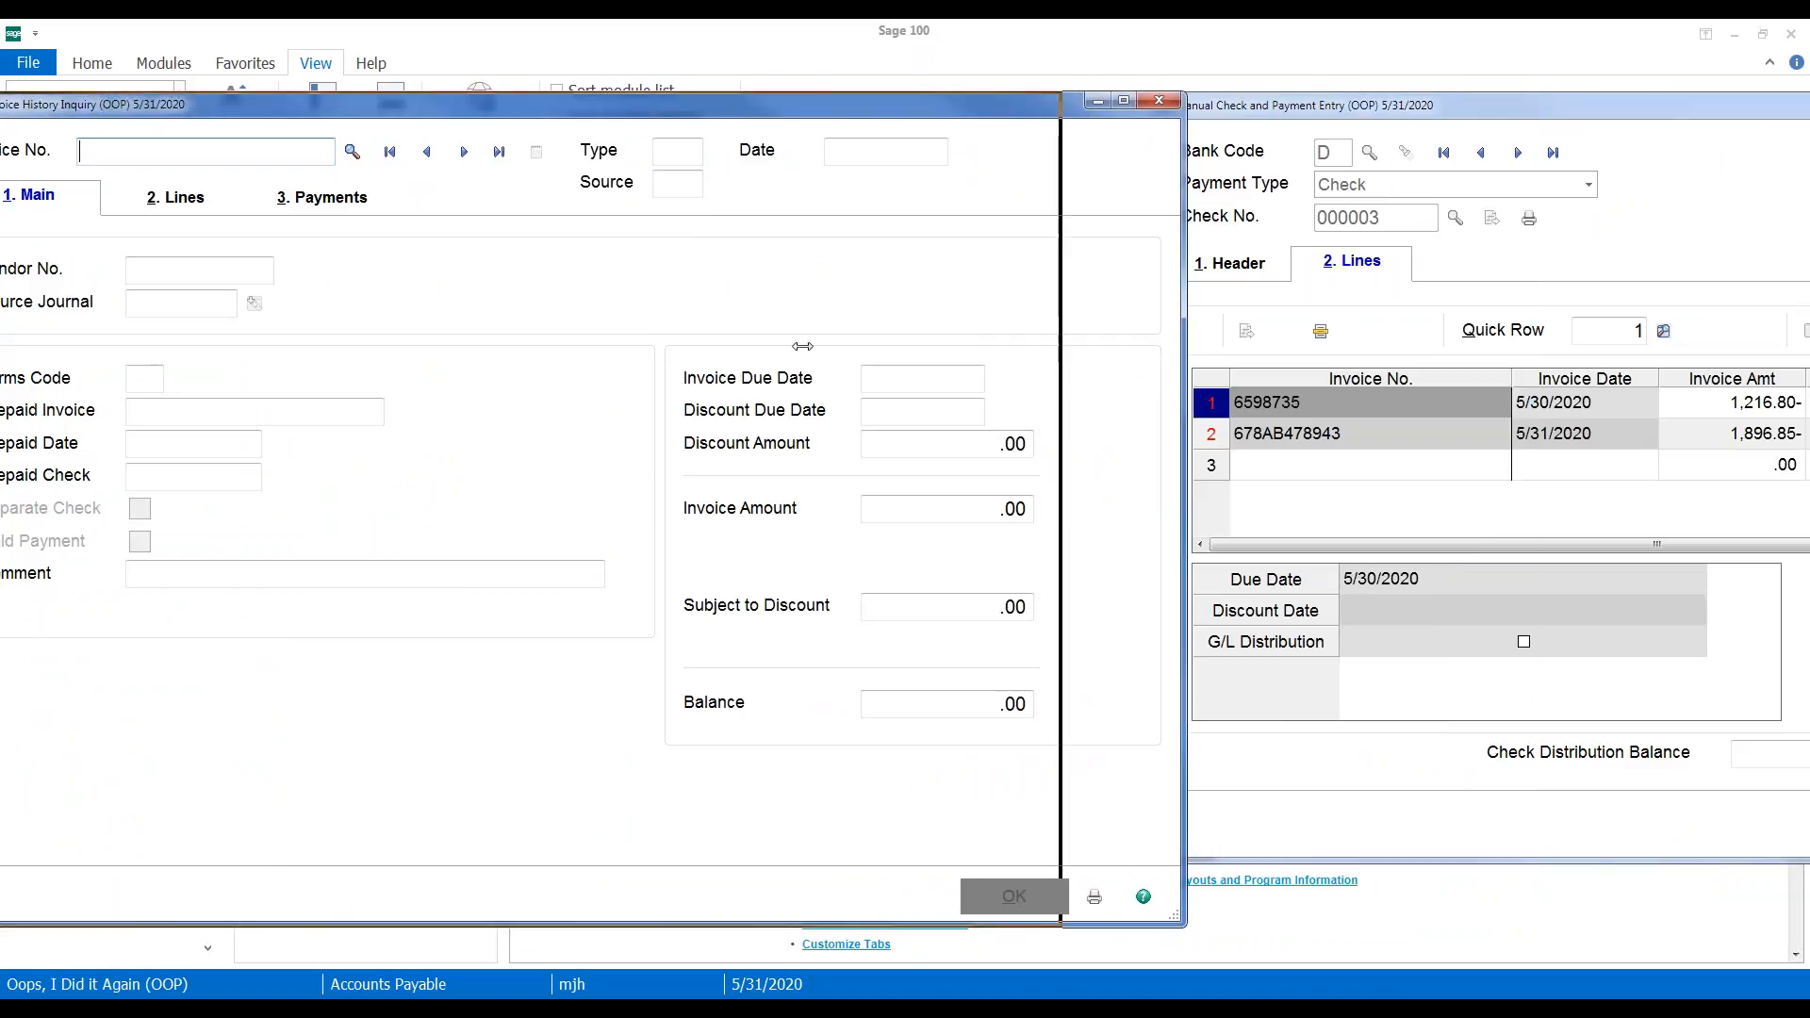
pyautogui.moveTo(421, 106); pyautogui.dragTo(564, 458)
pyautogui.write('6598735')
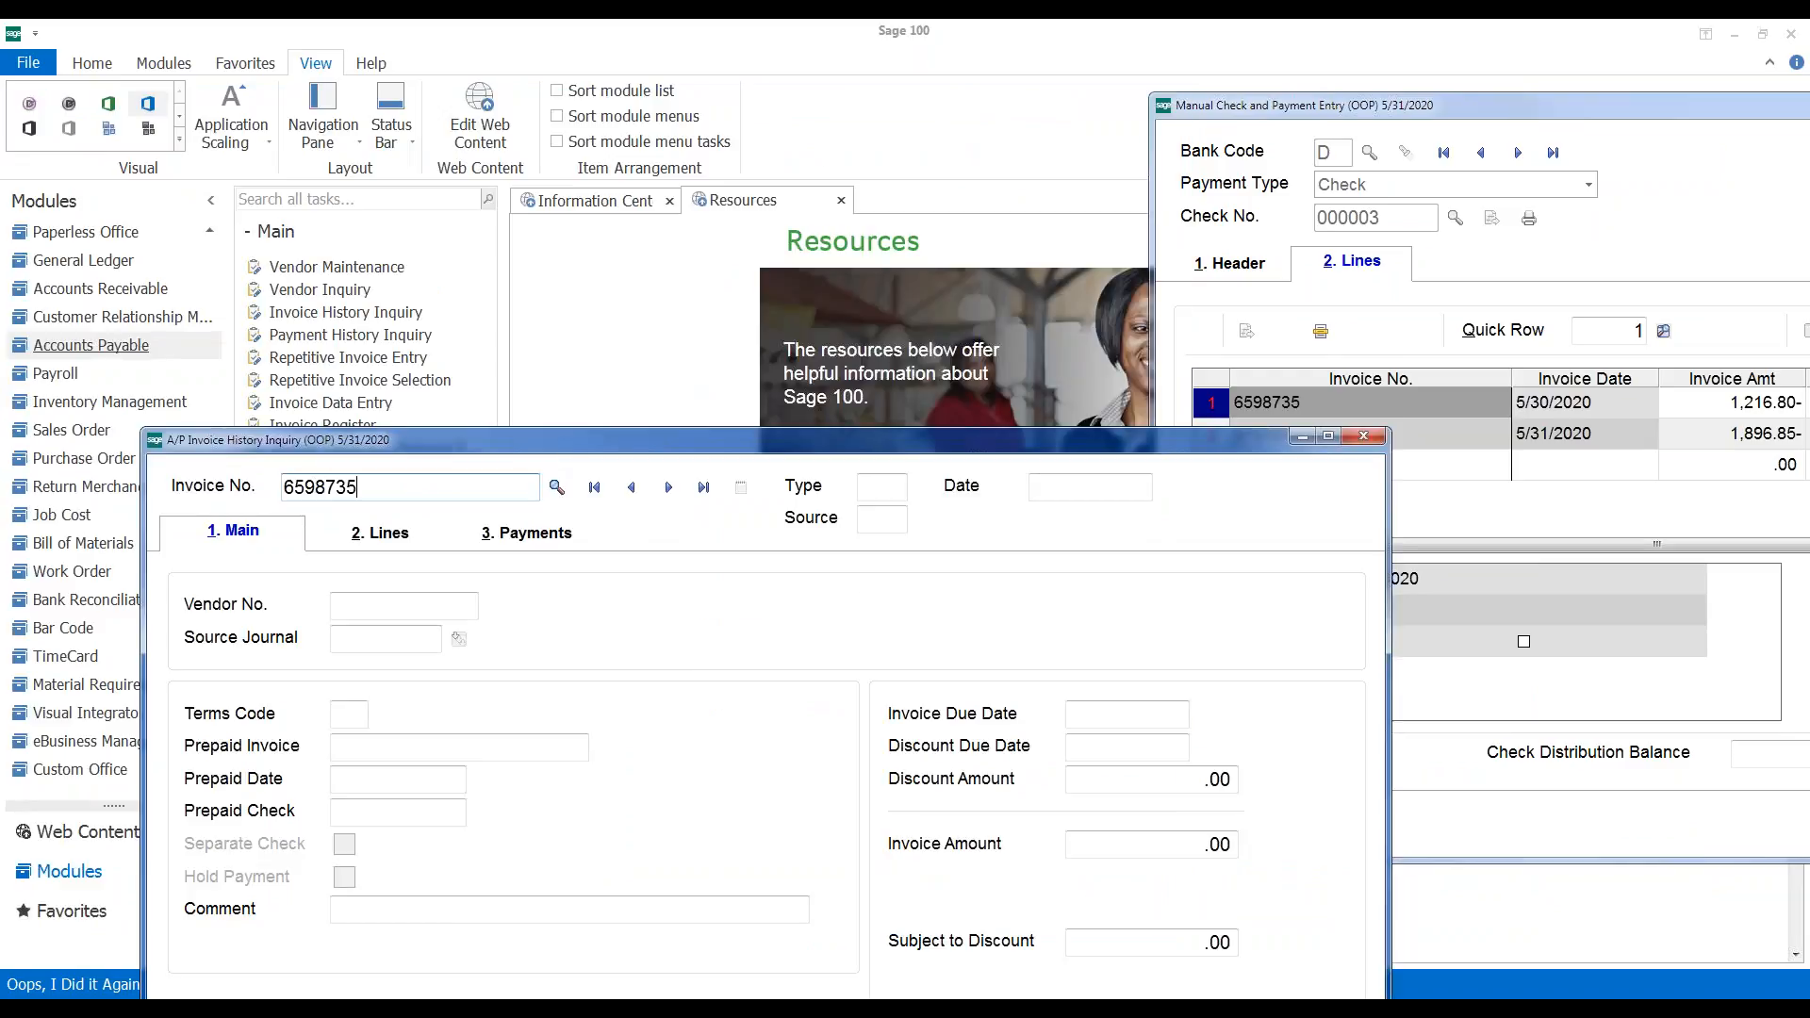
pyautogui.press('Tab')
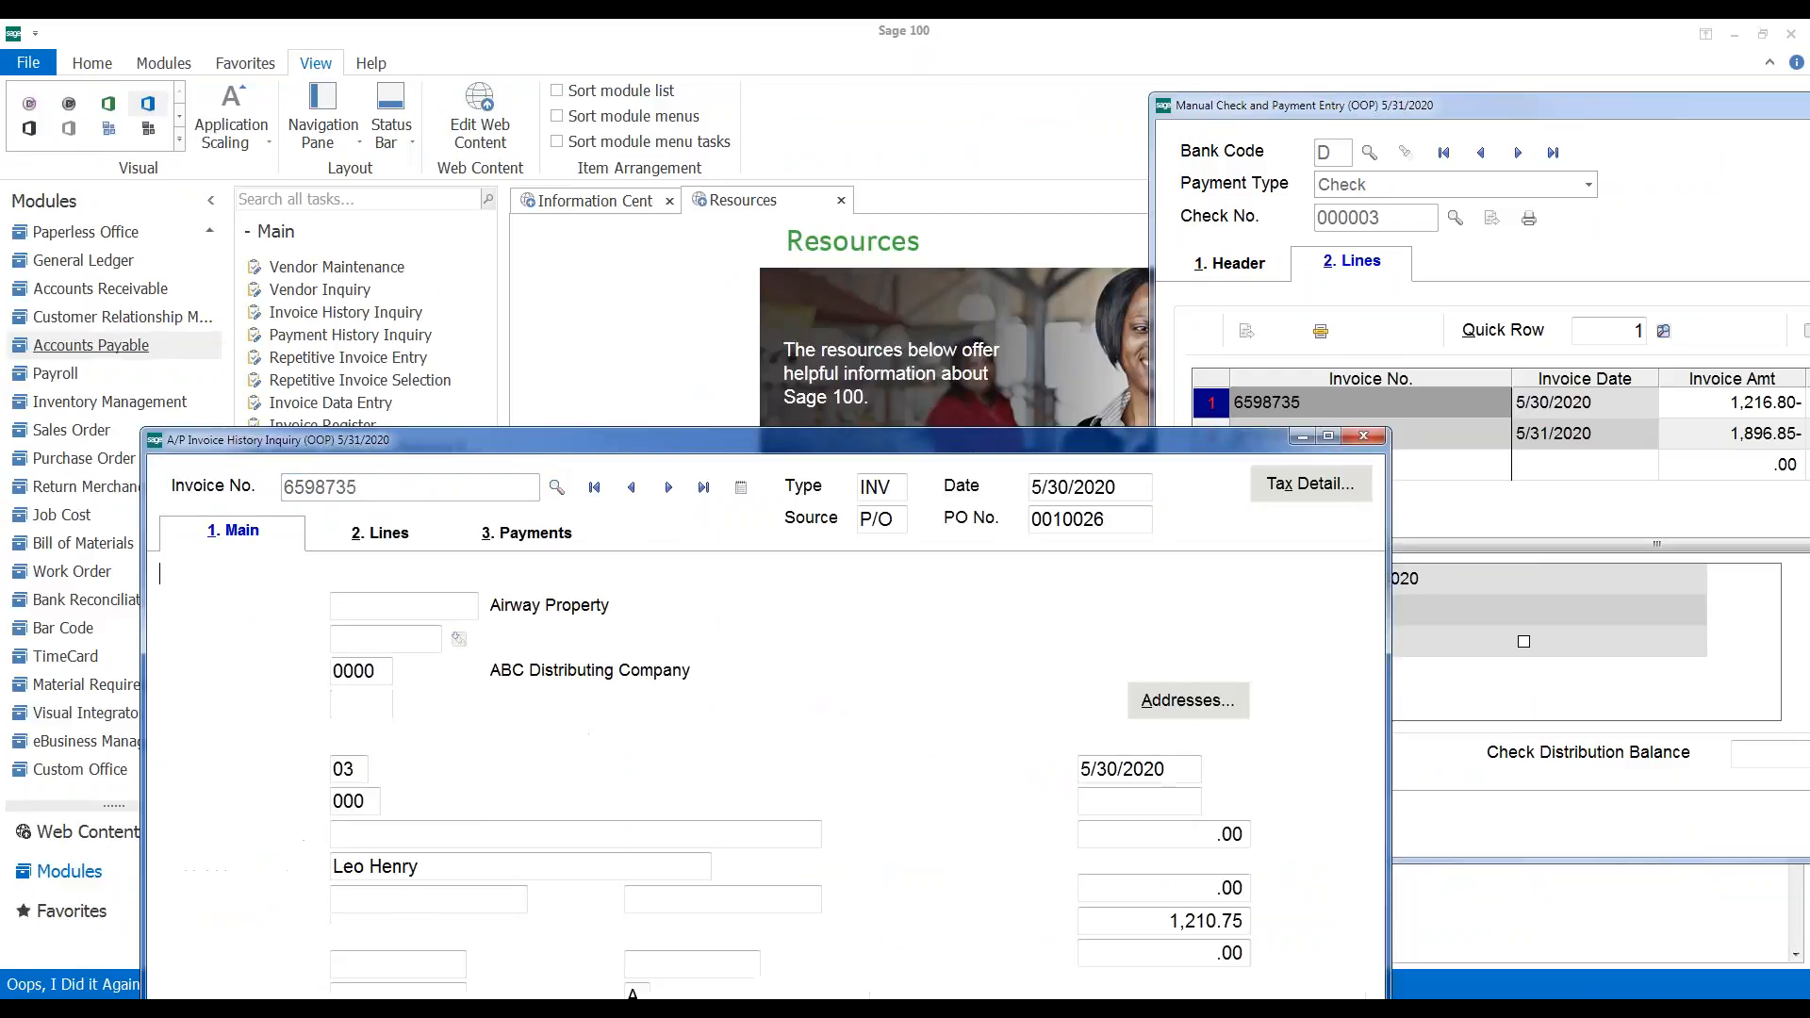
pyautogui.moveTo(559, 447); pyautogui.dragTo(561, 200)
pyautogui.click(372, 288)
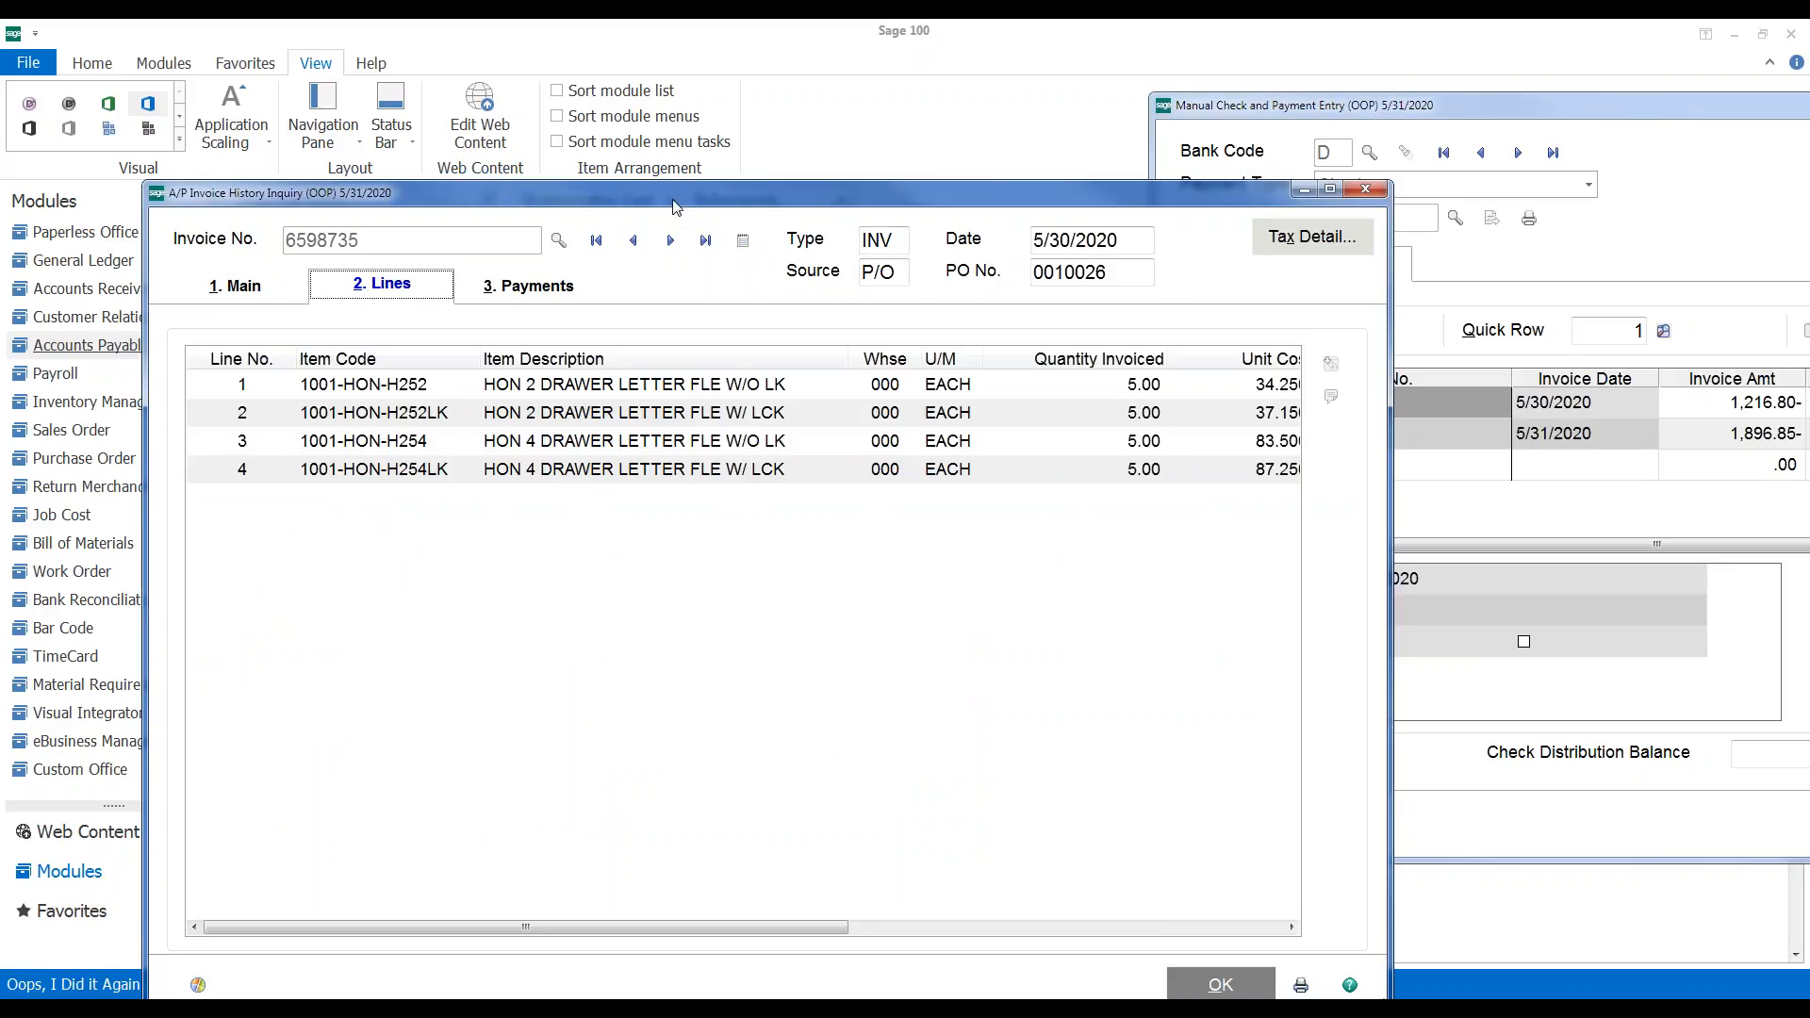
pyautogui.click(1364, 191)
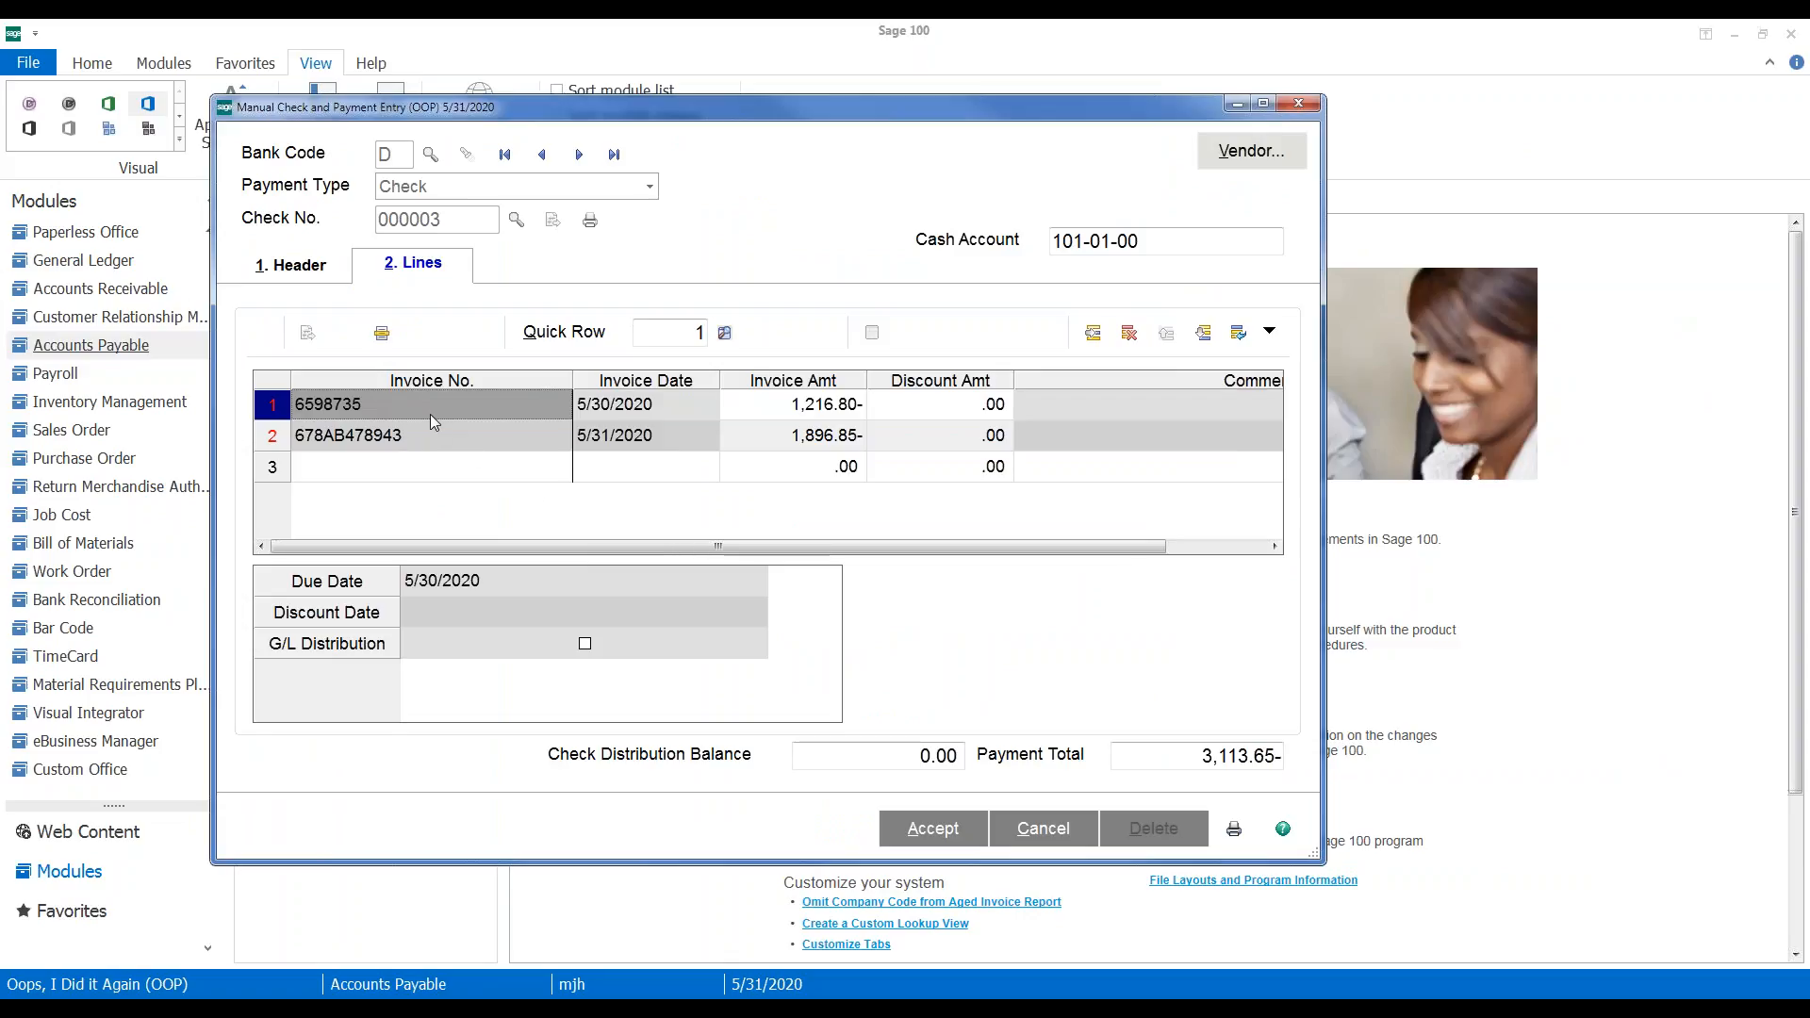
# Cancel the current check entry and re-enter check number 3
pyautogui.click(1027, 830)
pyautogui.click(836, 406)
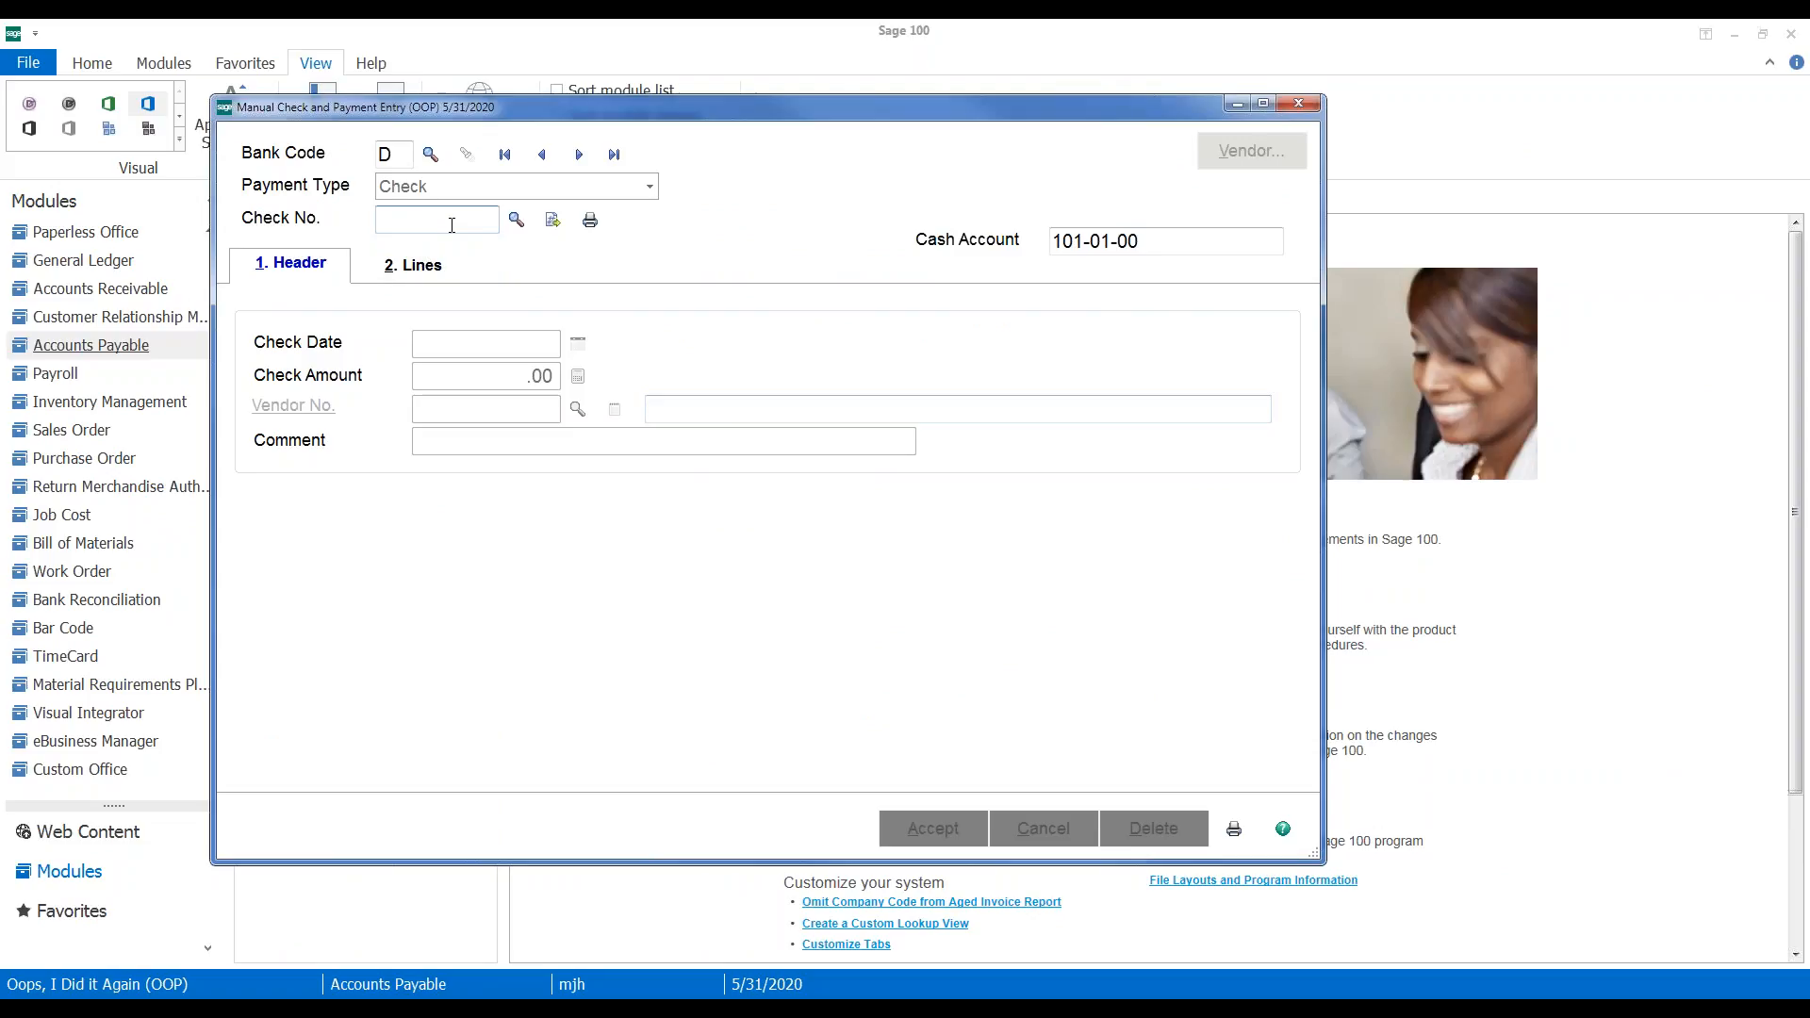
pyautogui.write('3')
pyautogui.press('Tab')
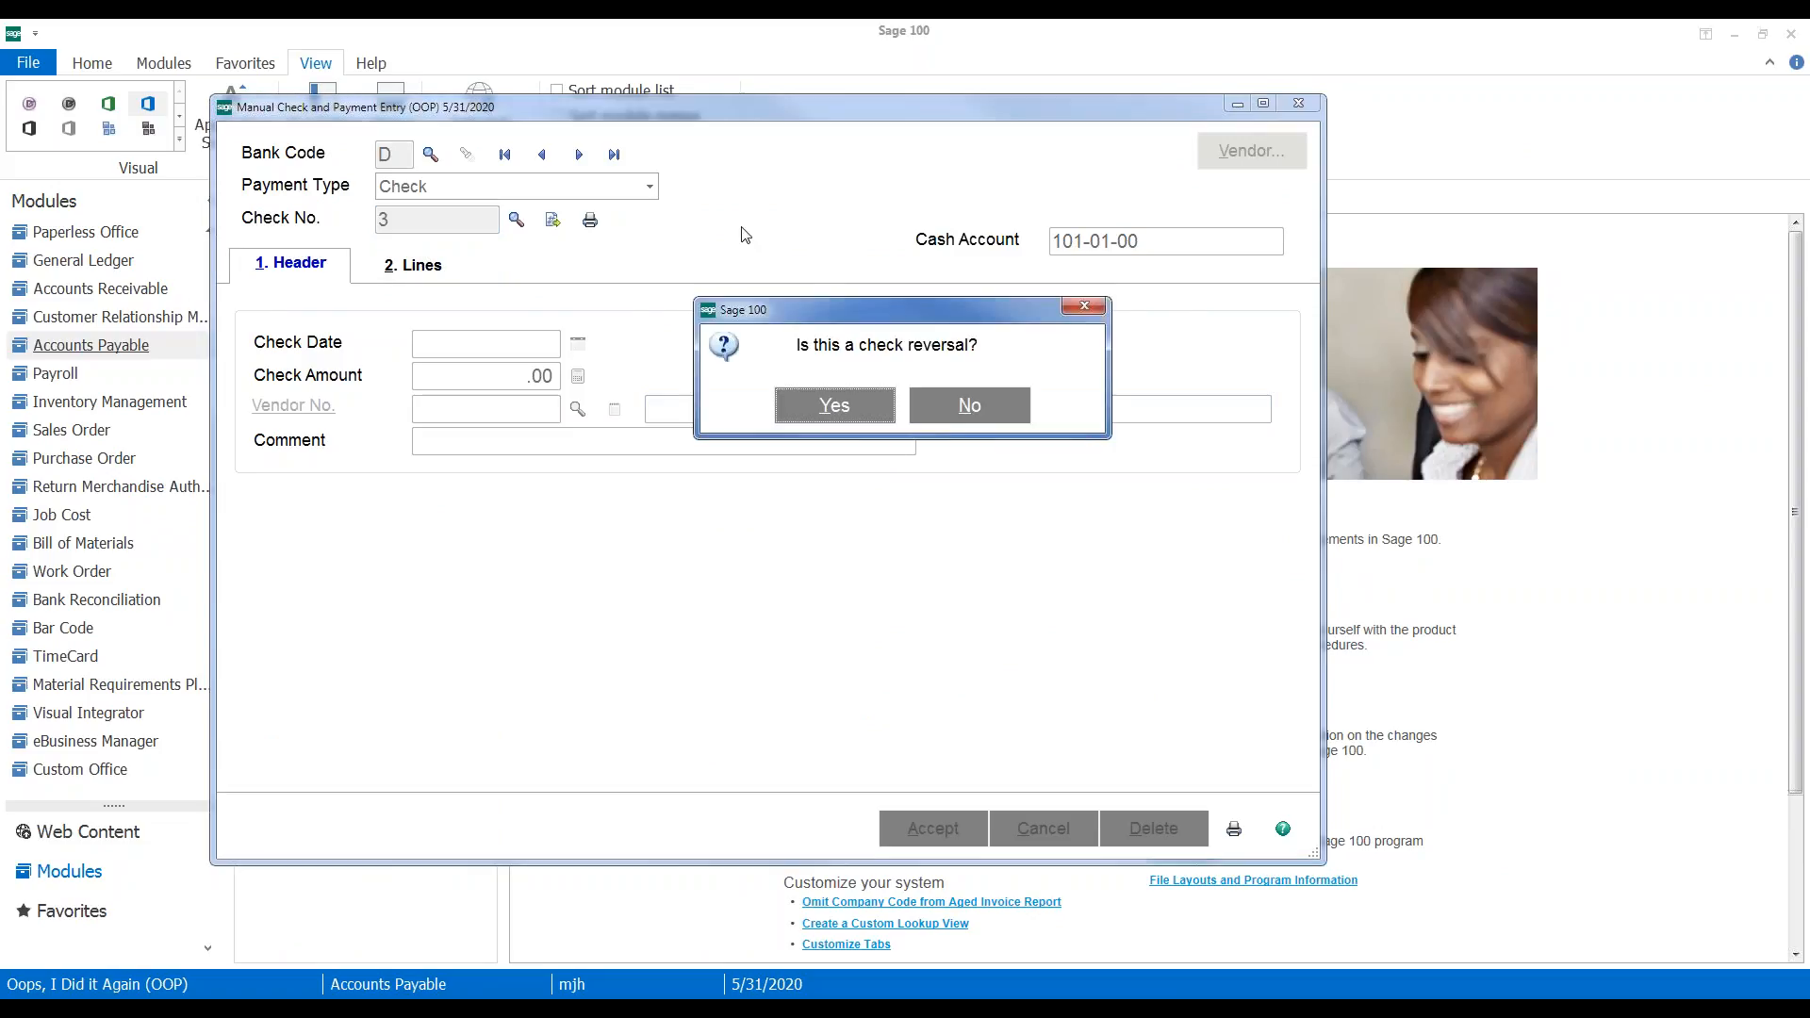
# Mark it a reversal without recalling invoices and distribute 3,113.65- to G/L 555-00-03
pyautogui.click(832, 429)
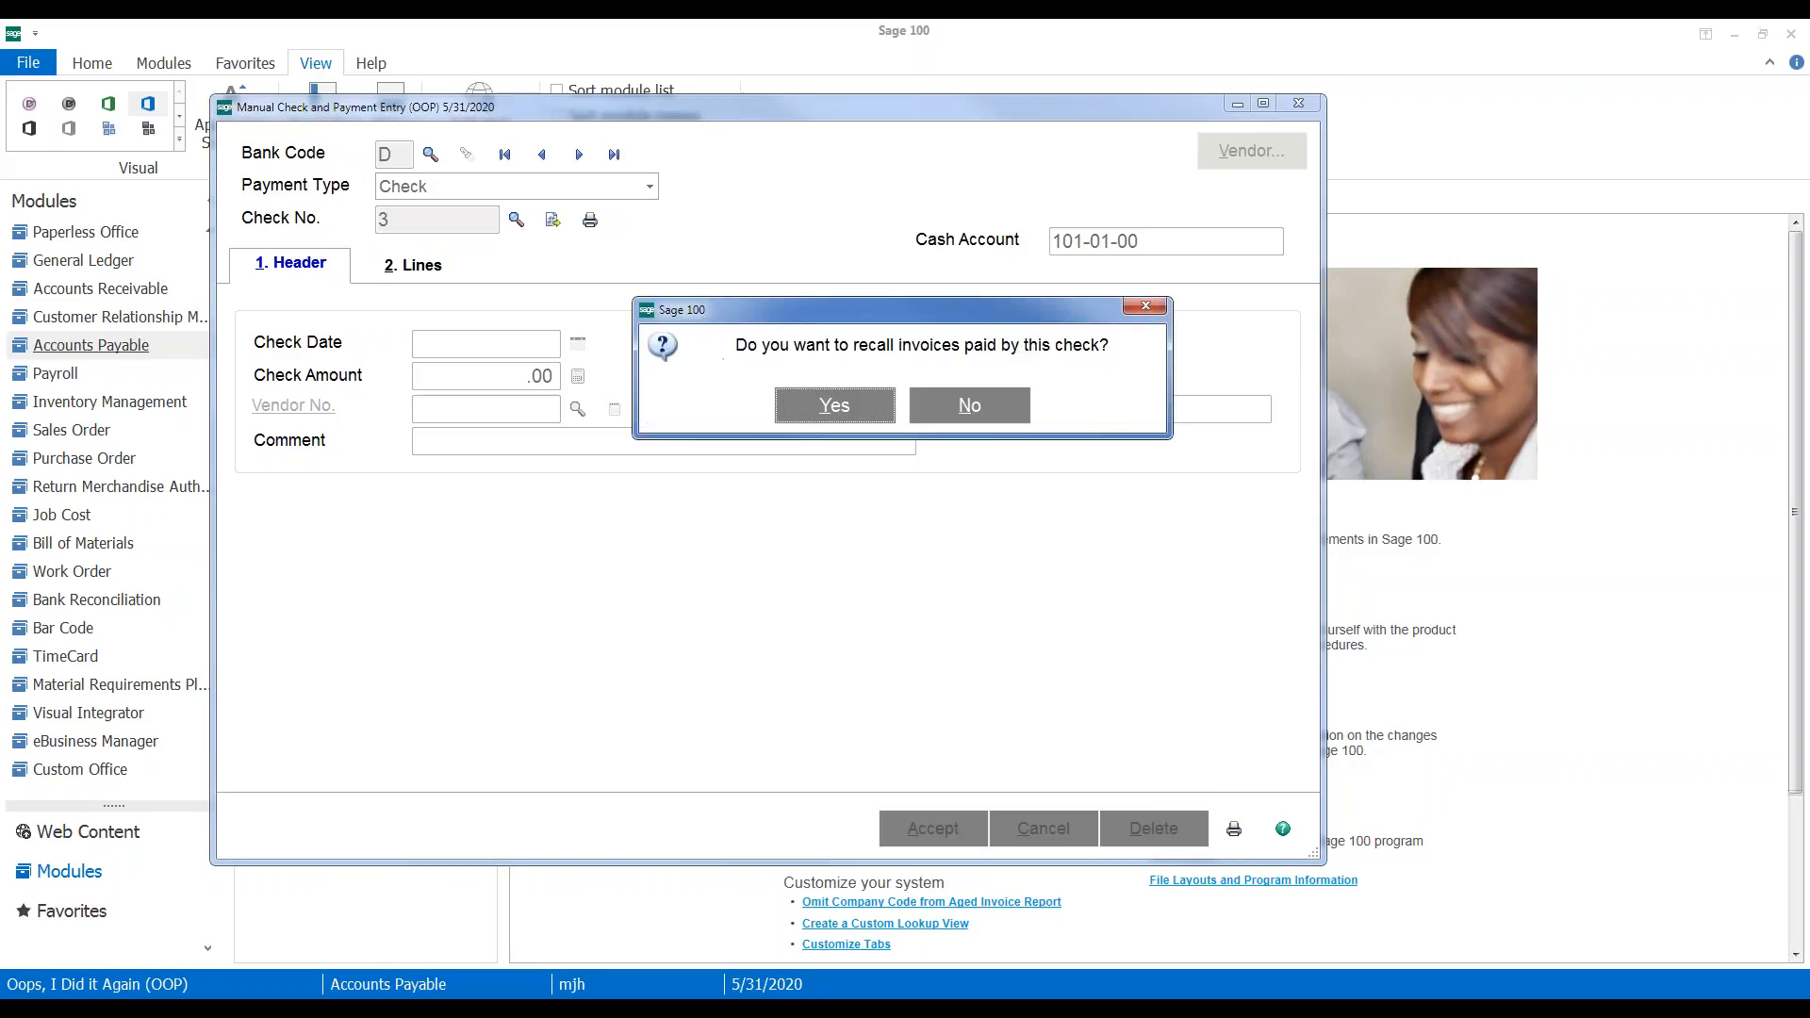
pyautogui.click(961, 415)
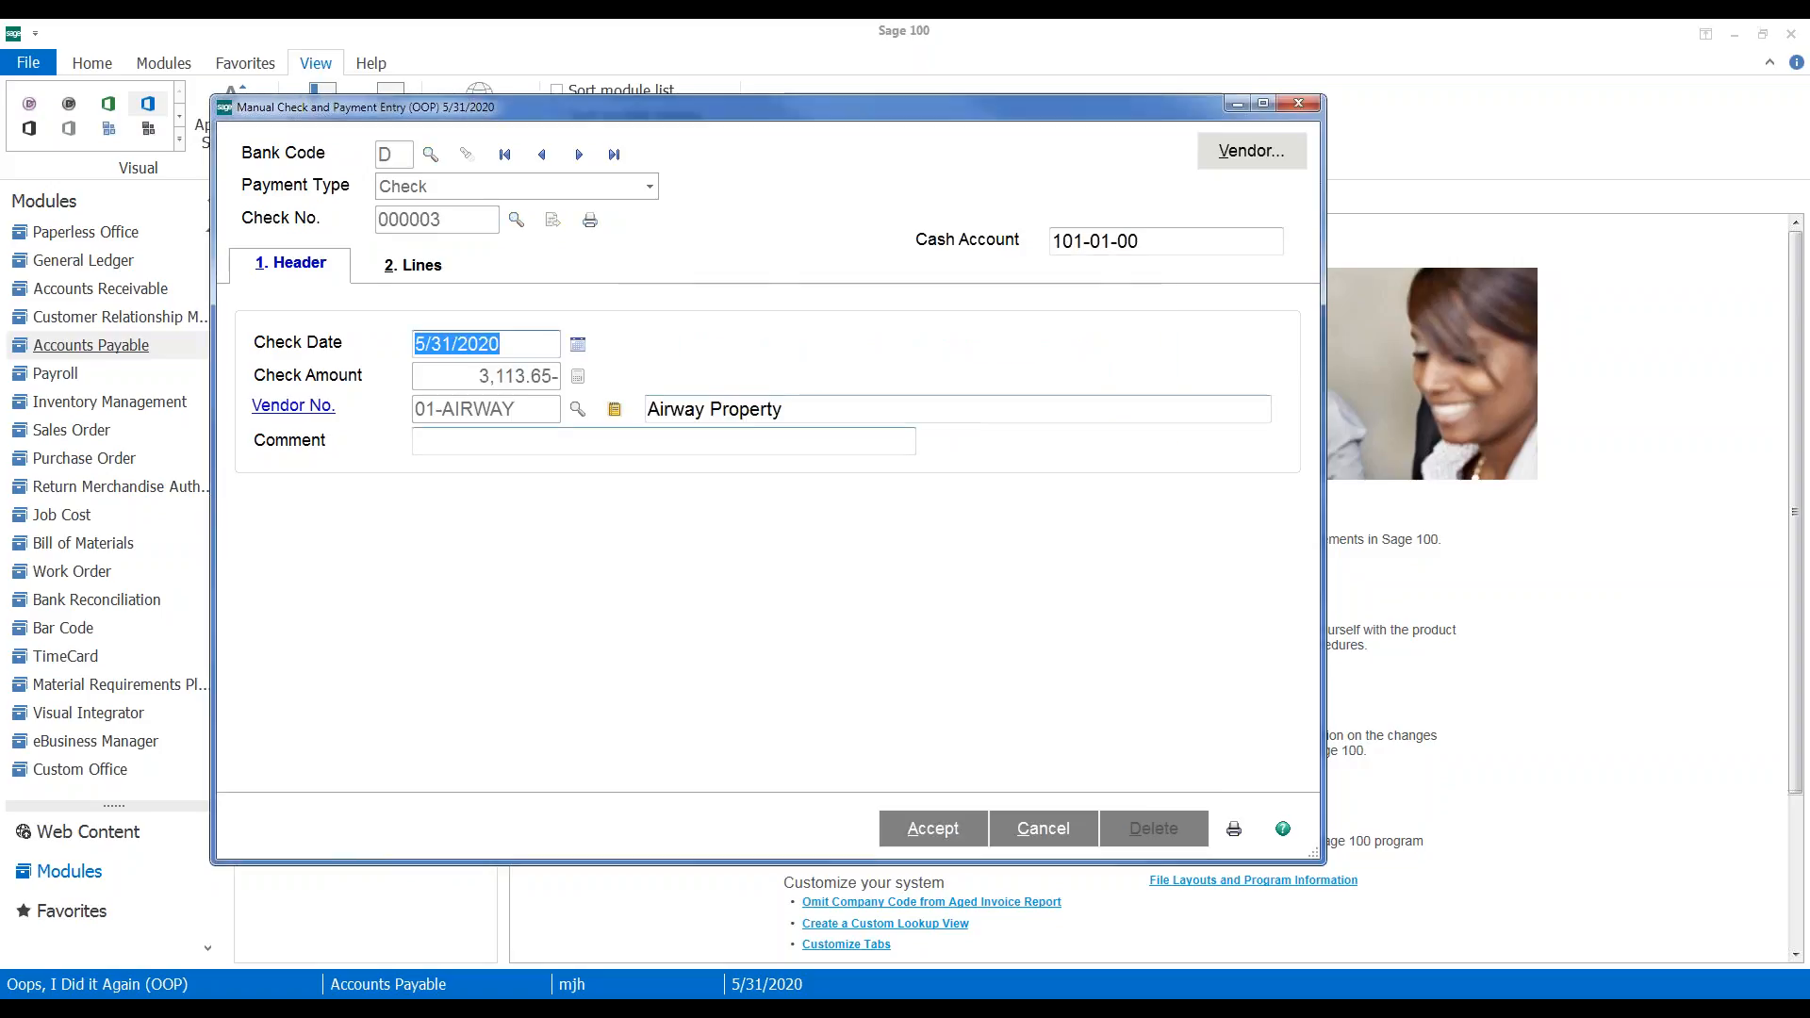
pyautogui.click(408, 266)
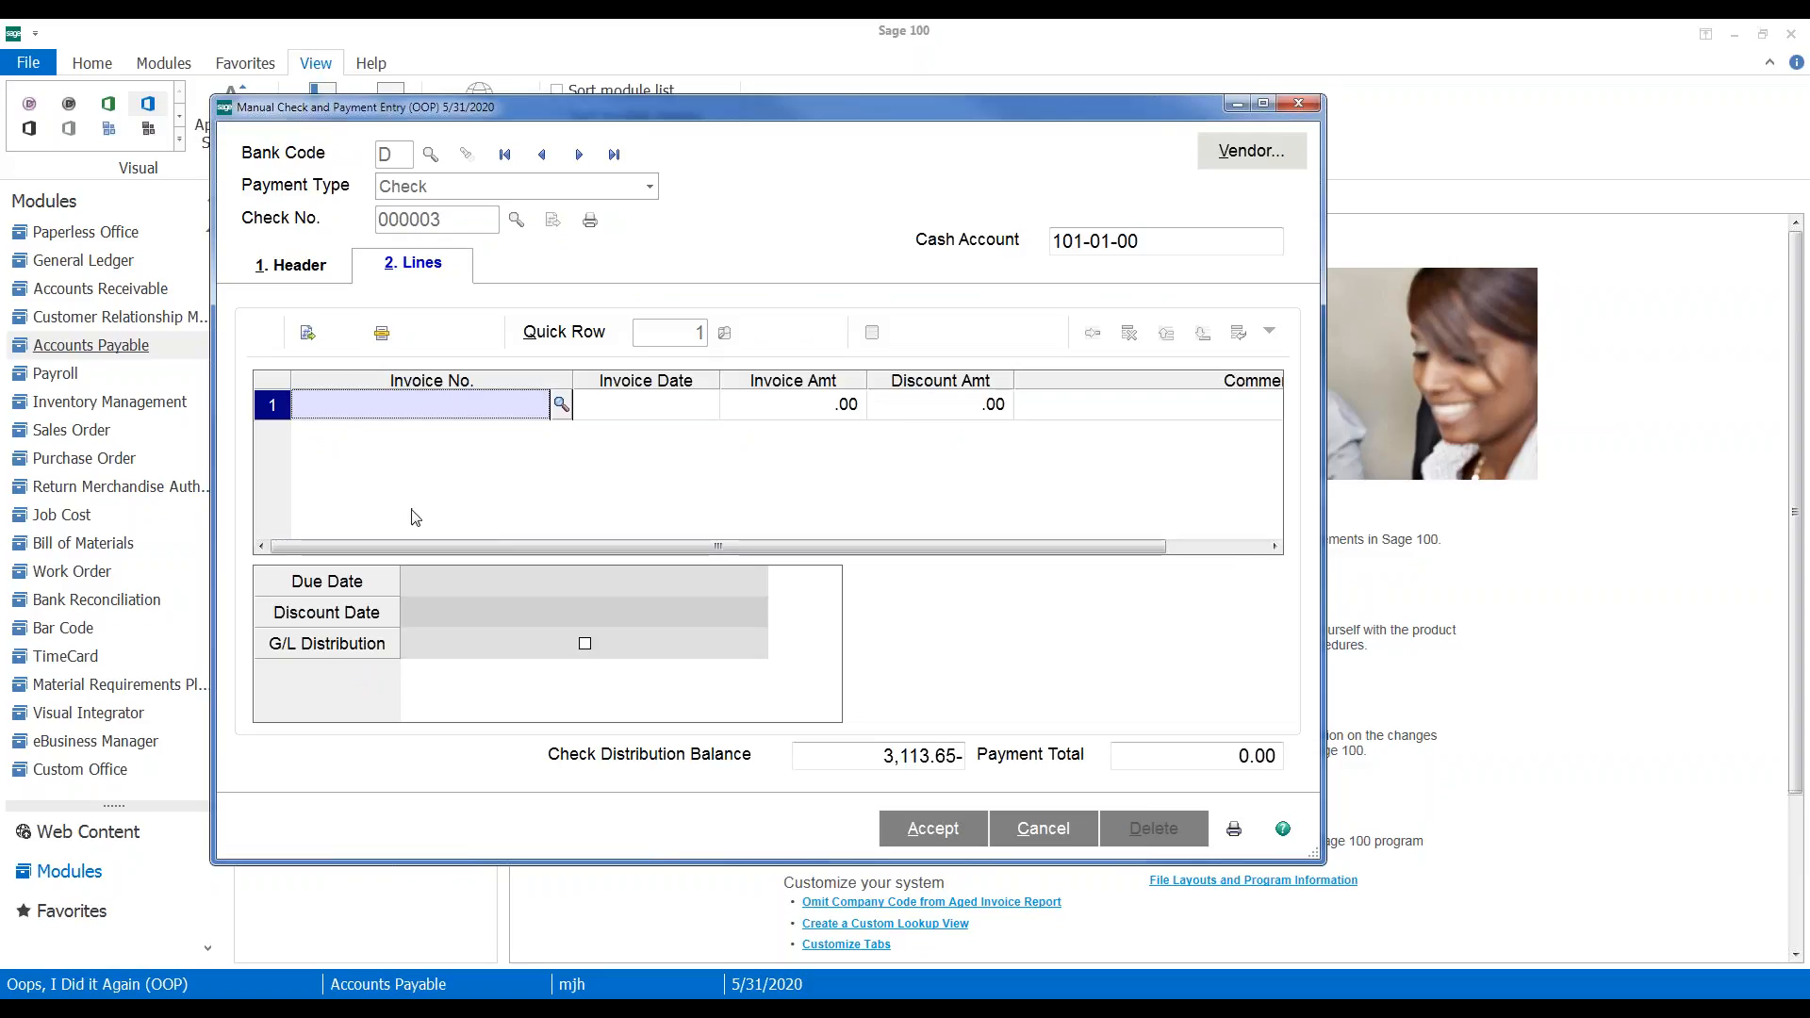
pyautogui.click(306, 334)
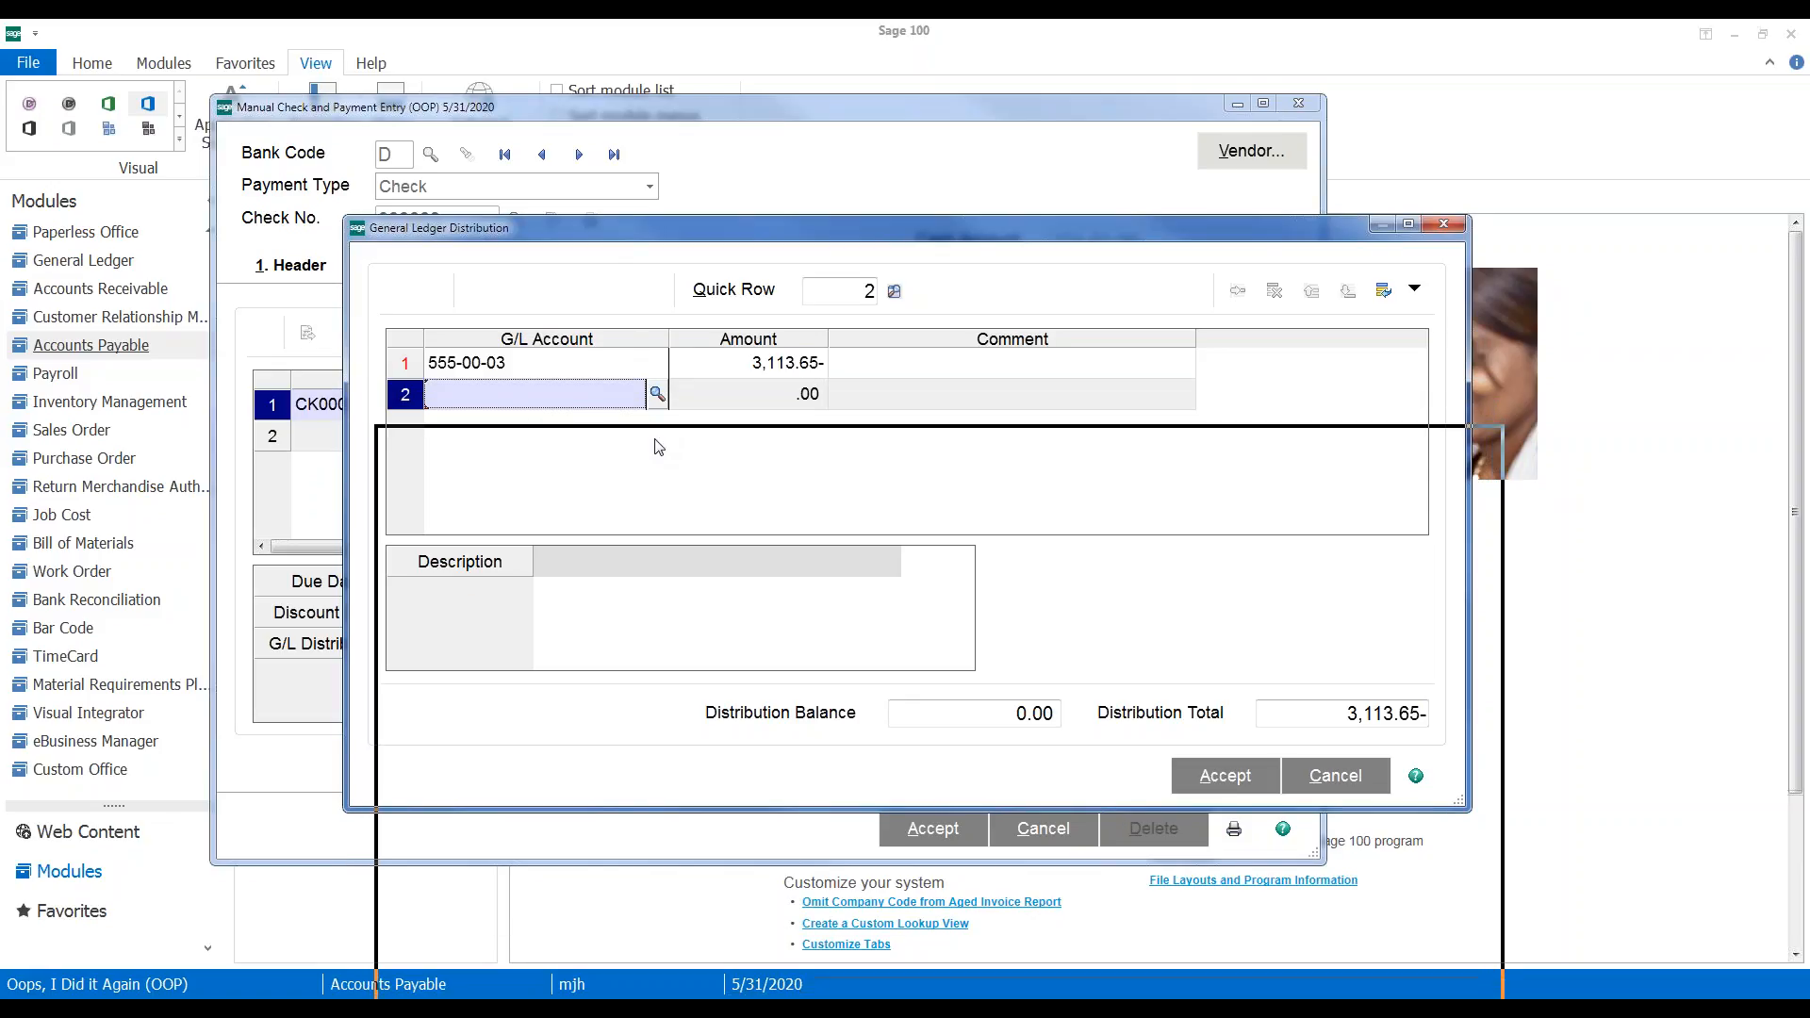
# Discard the 555-00-03 distribution line and cancel check entry D 000003
pyautogui.click(590, 565)
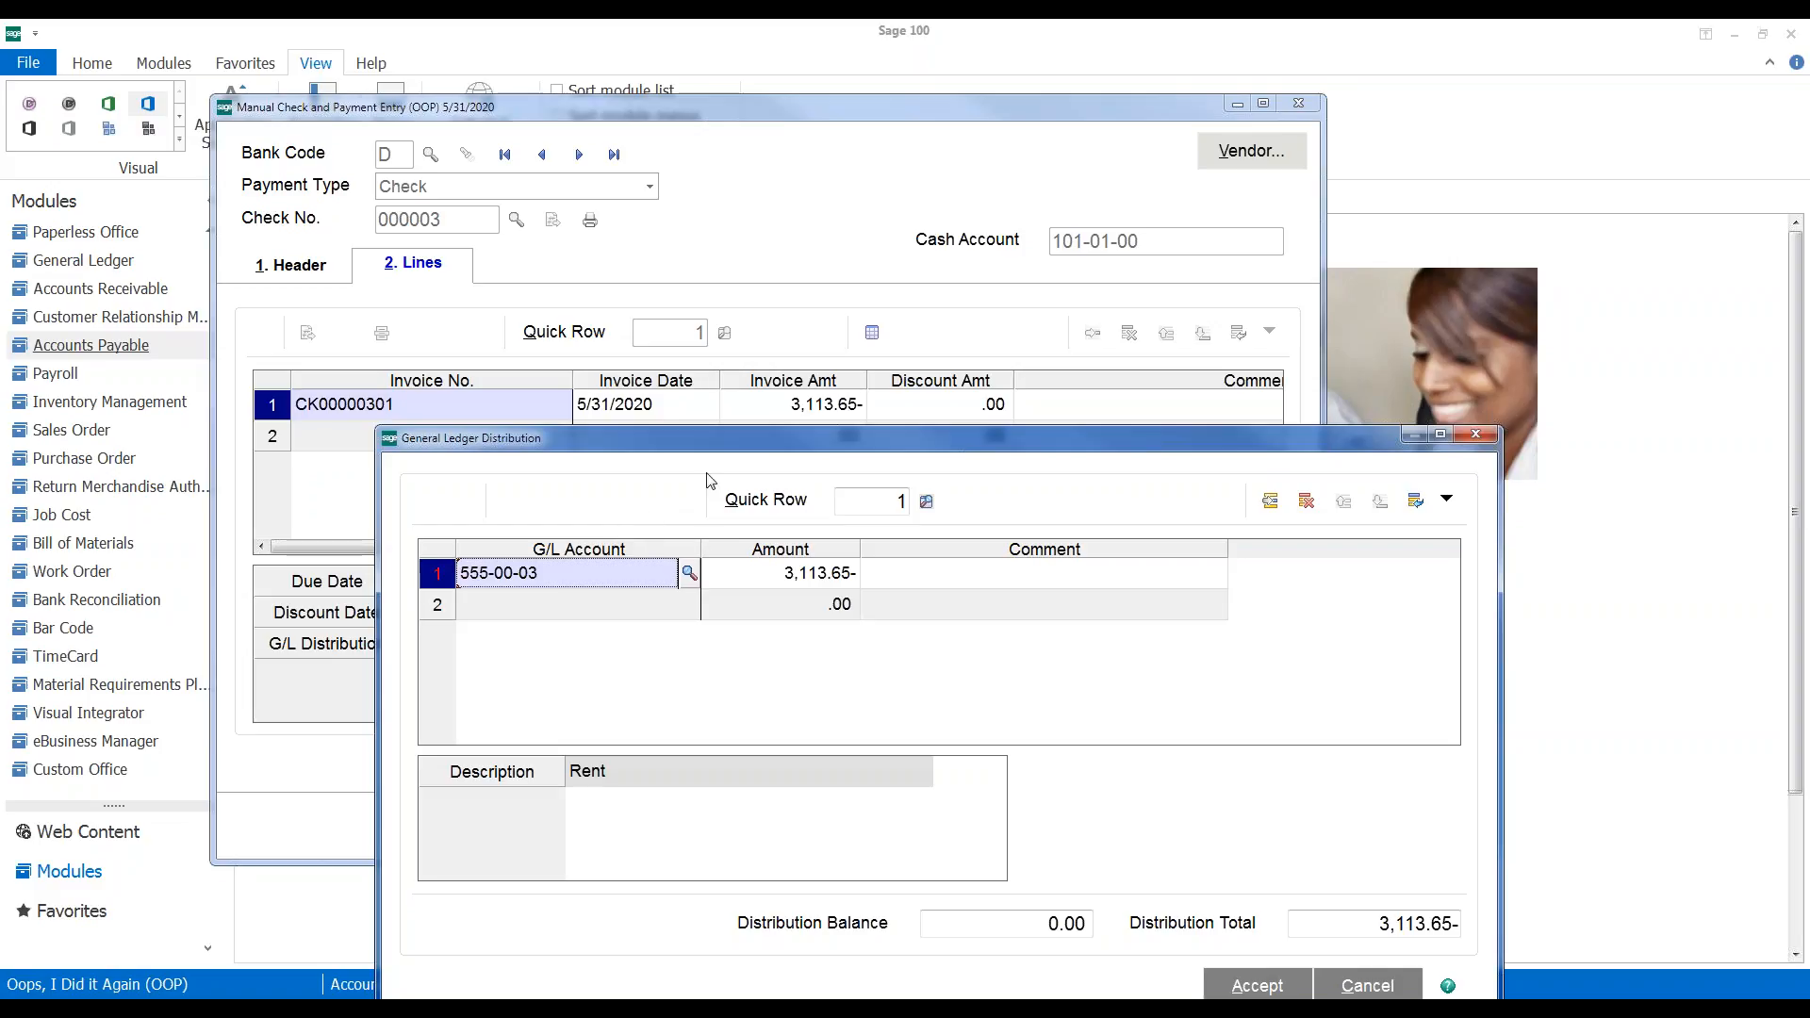
pyautogui.click(1357, 986)
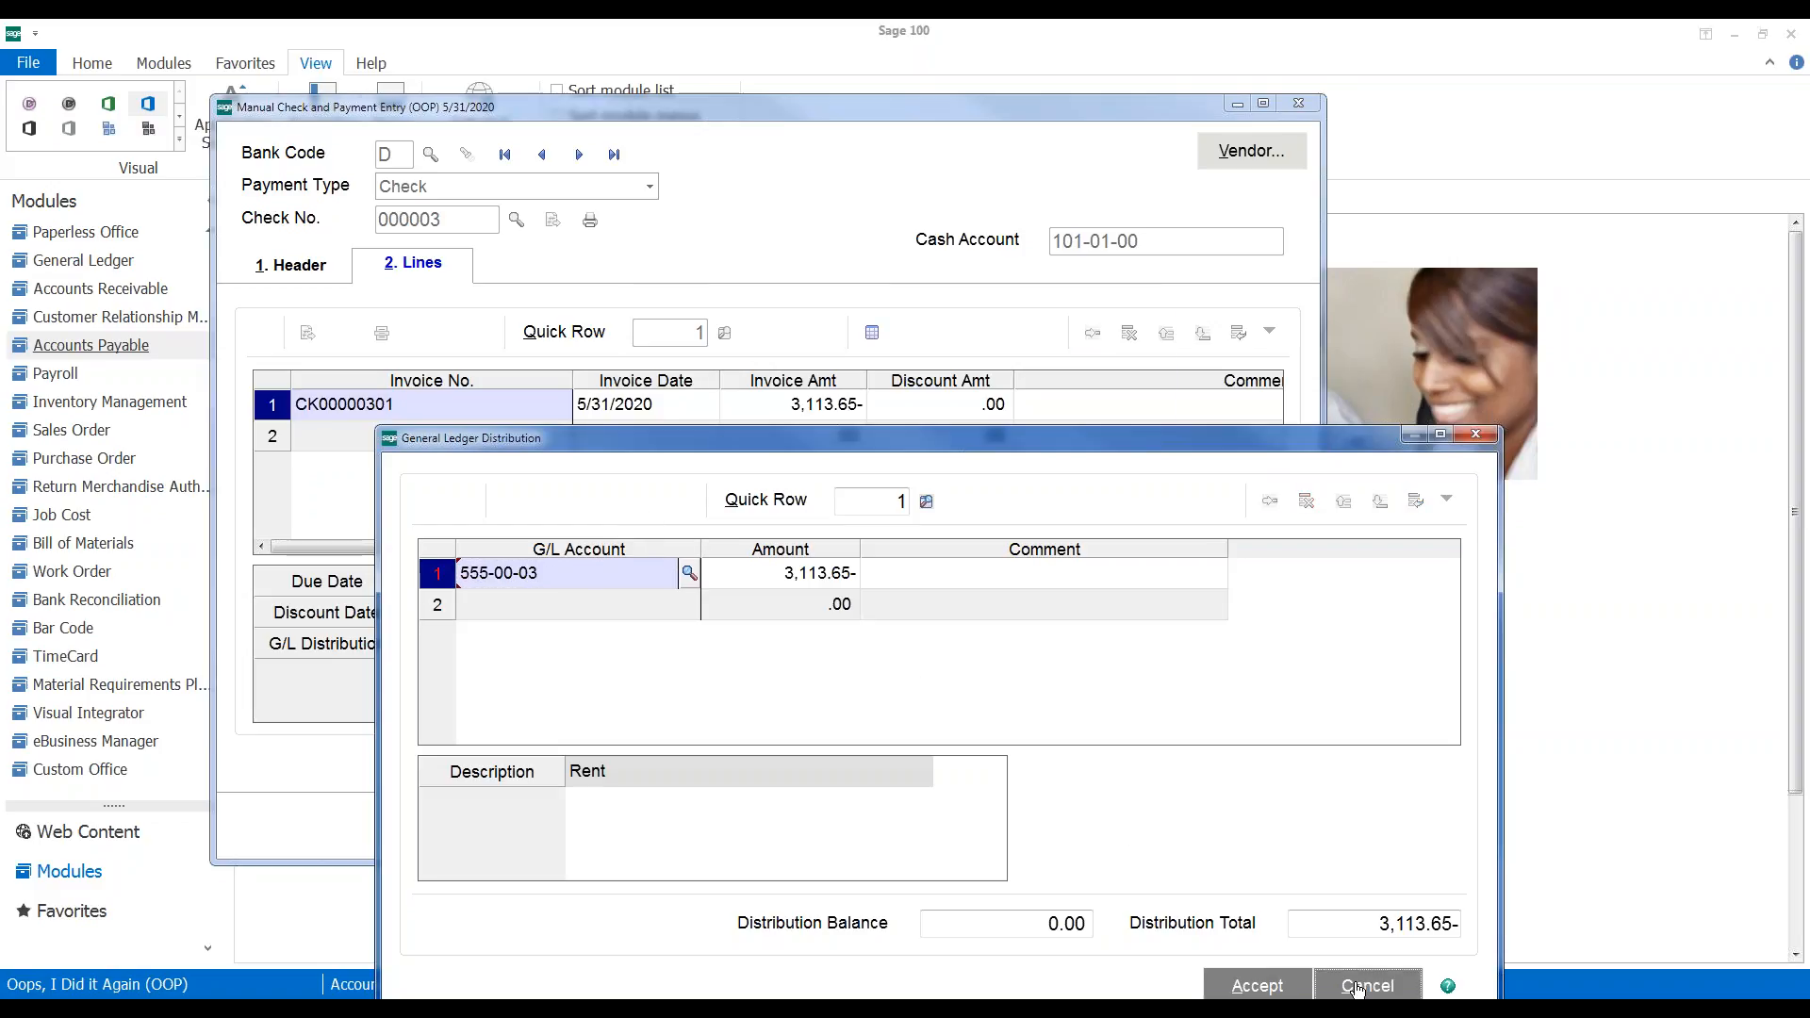
pyautogui.click(839, 396)
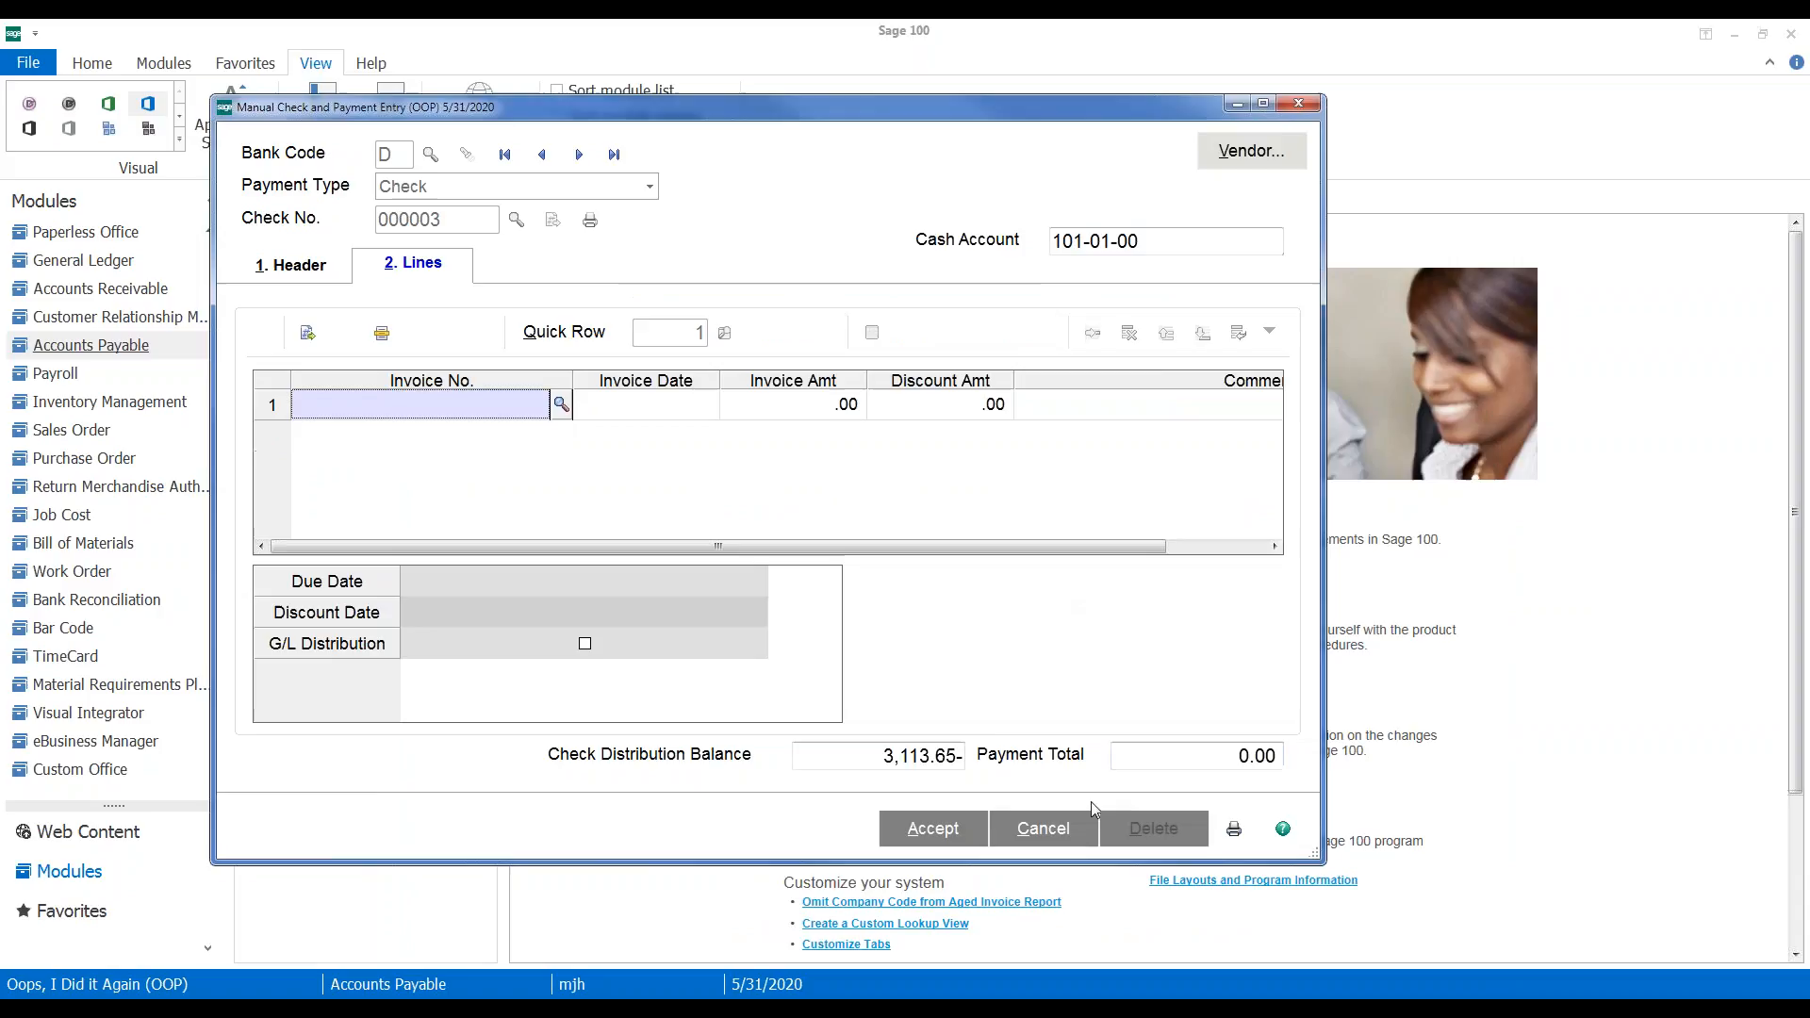
pyautogui.click(1043, 828)
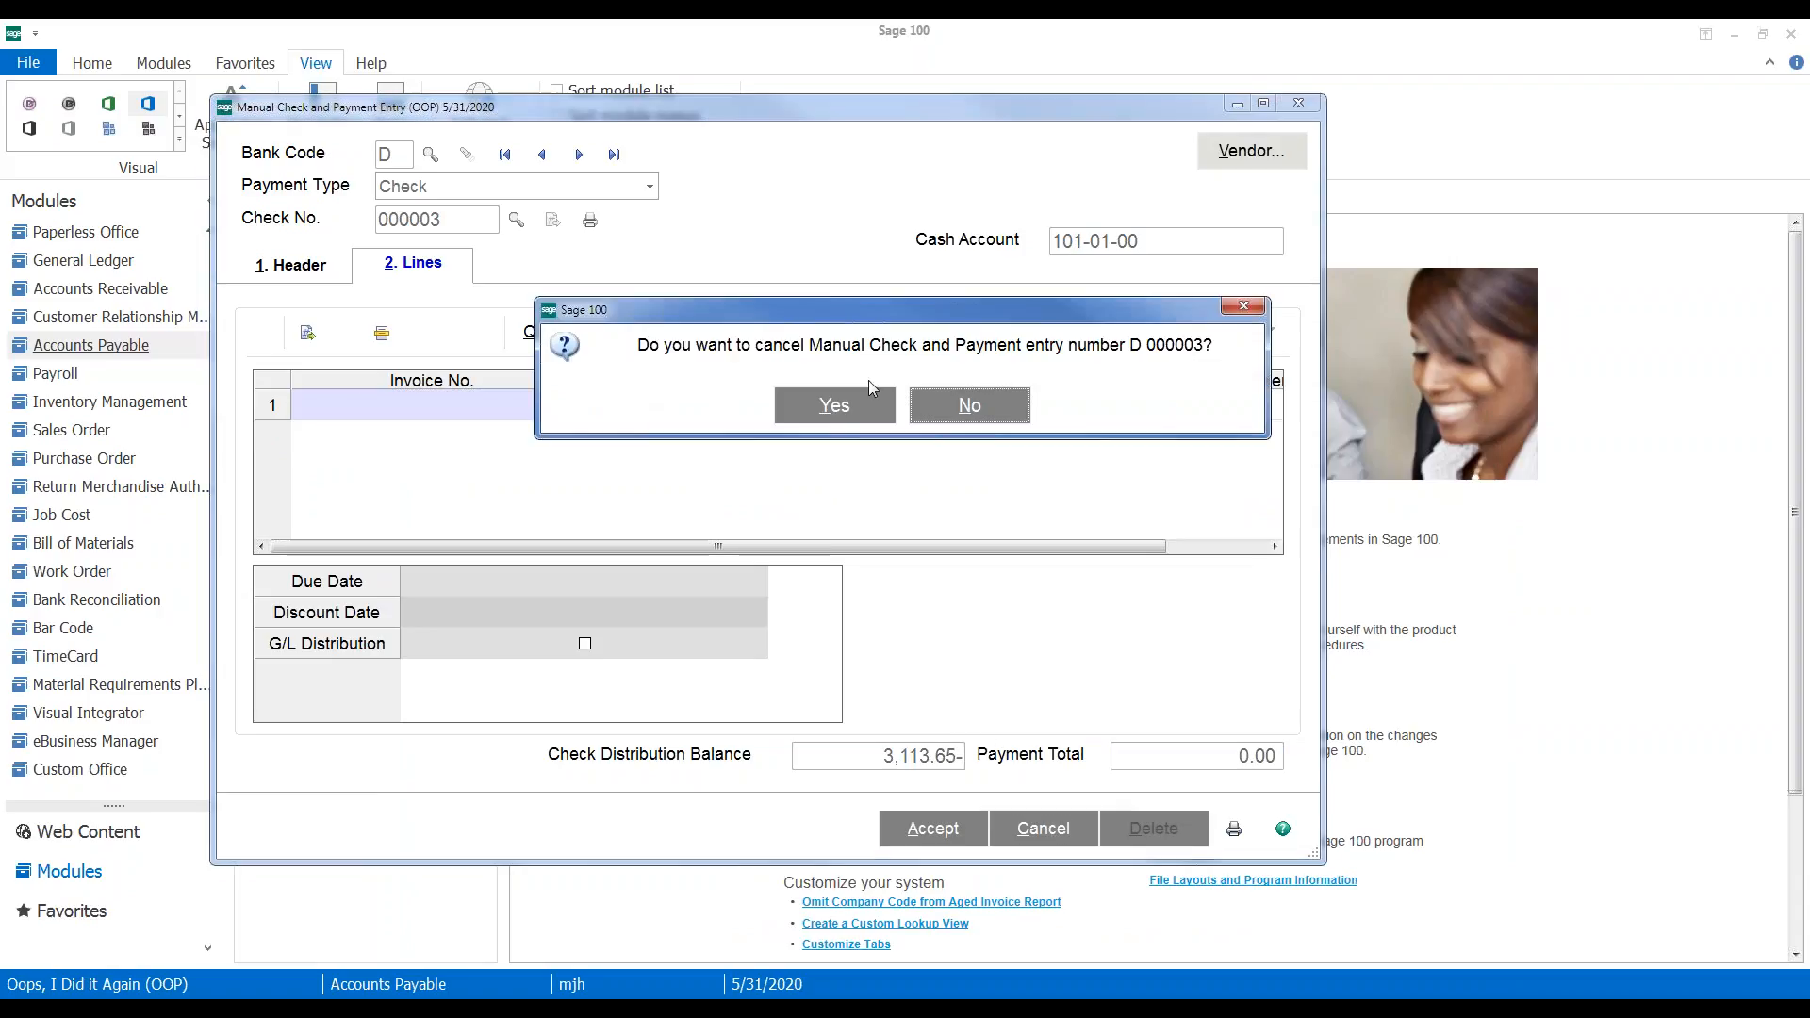
pyautogui.click(833, 404)
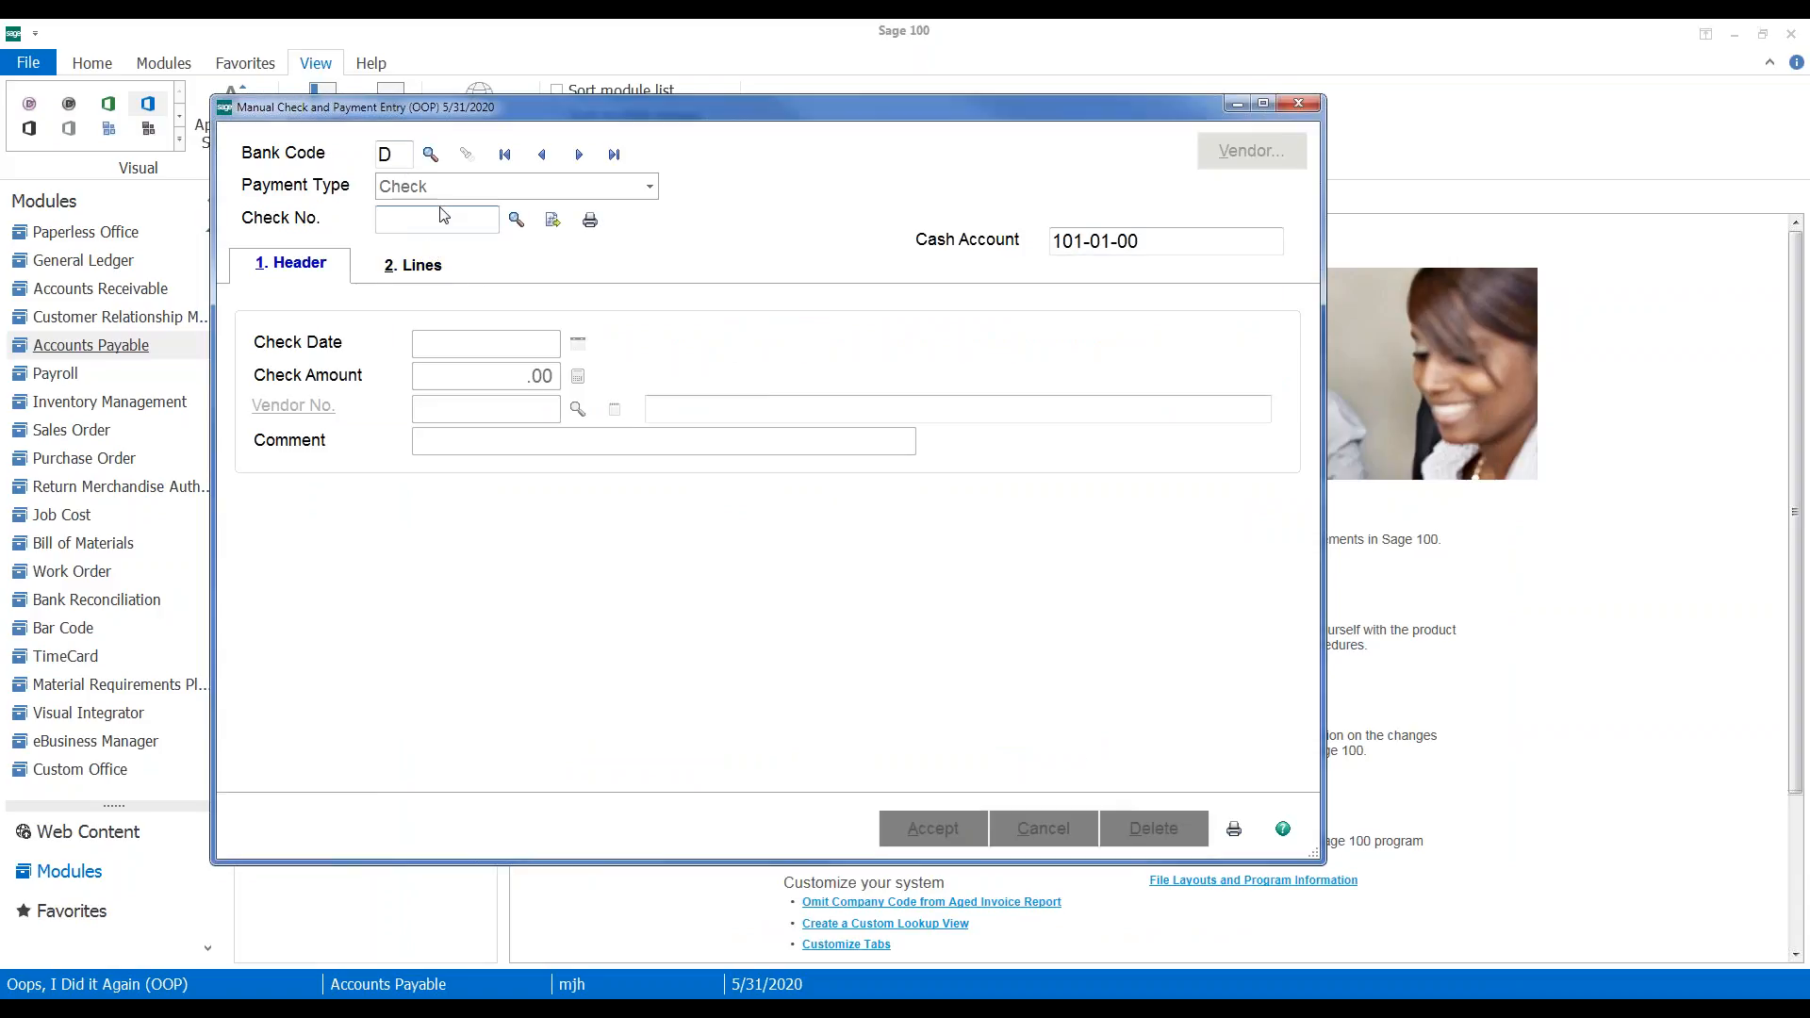
# Re-enter check 3 as a reversal, recall it, and view invoice lines 6598735 and 678AB478943
pyautogui.write('3')
pyautogui.press('Tab')
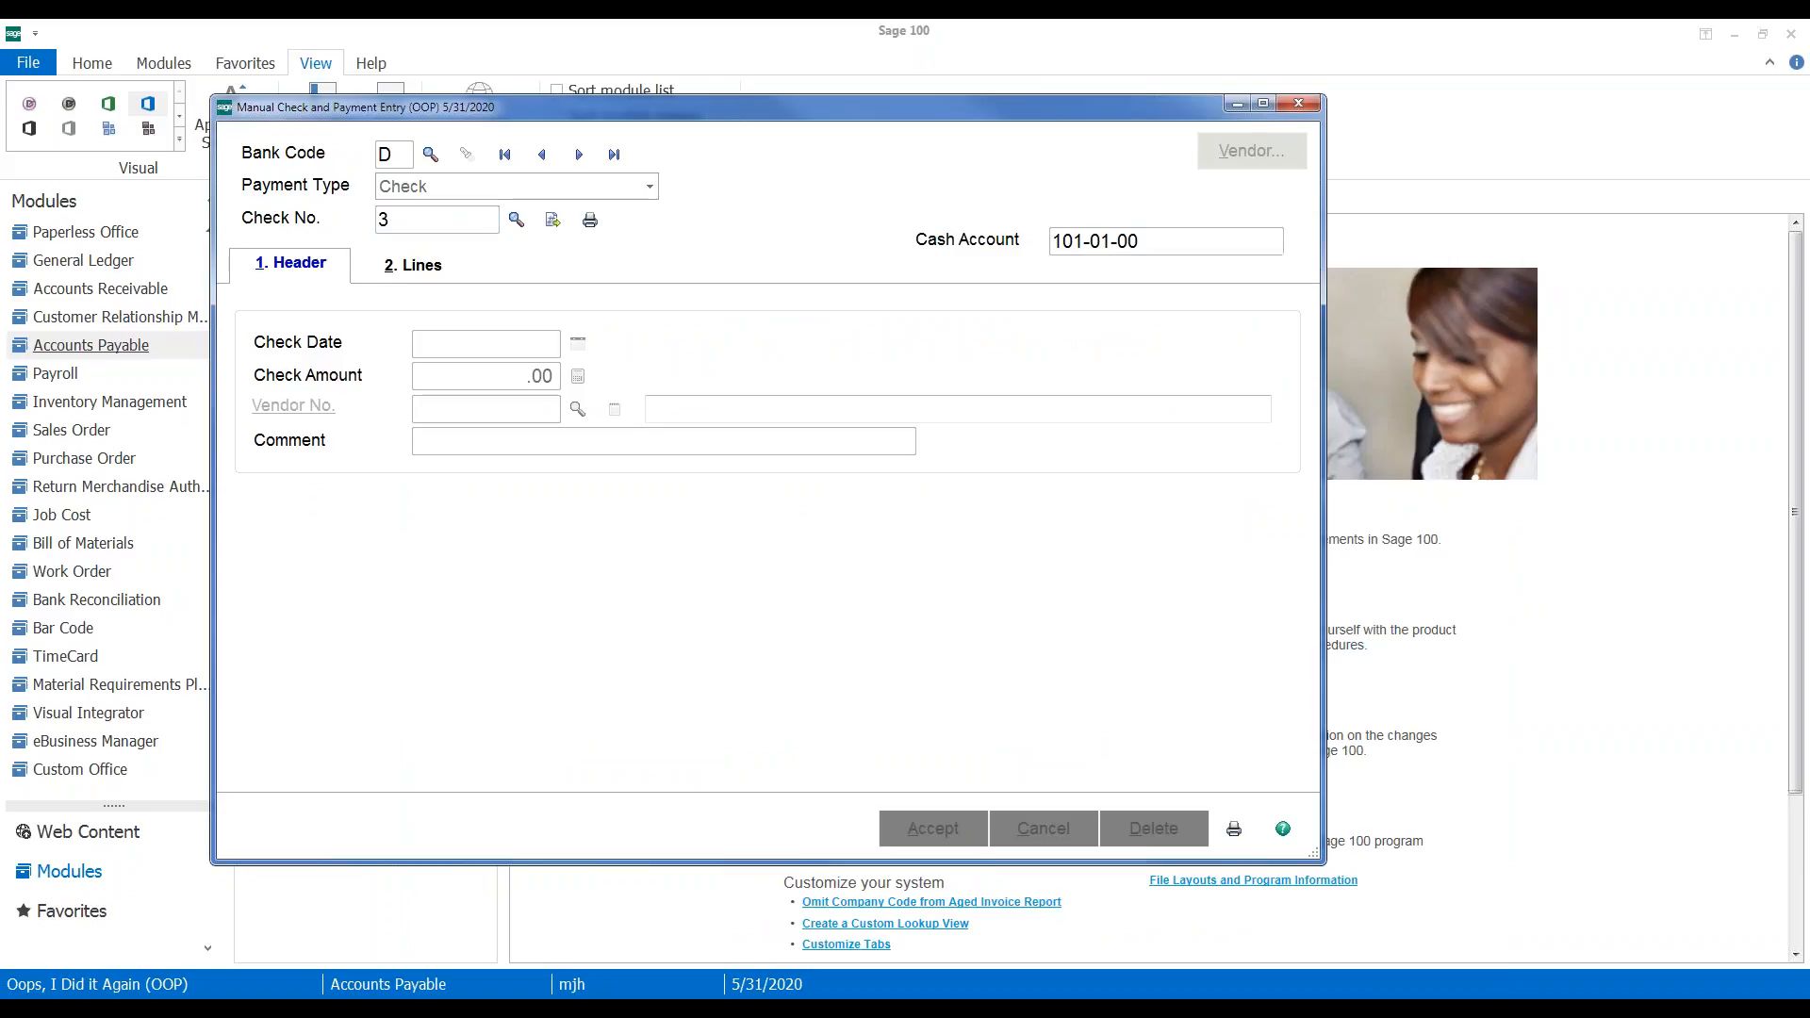
pyautogui.click(825, 415)
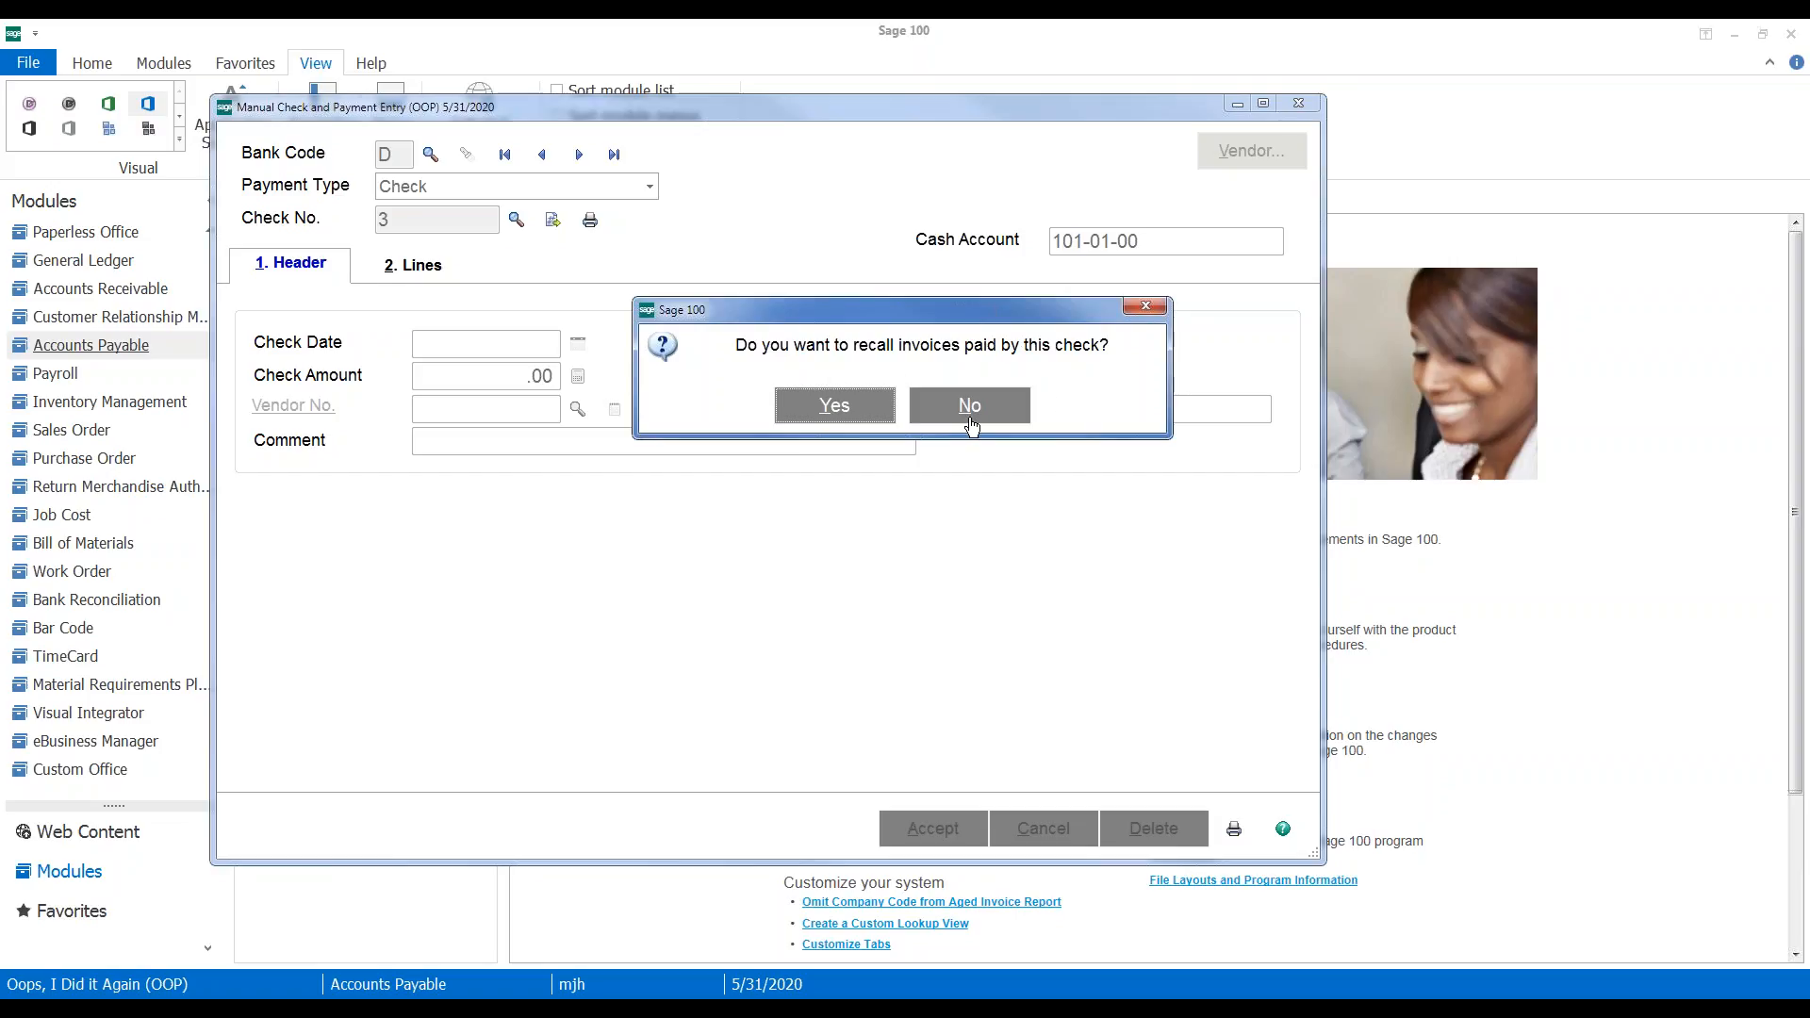
pyautogui.click(822, 415)
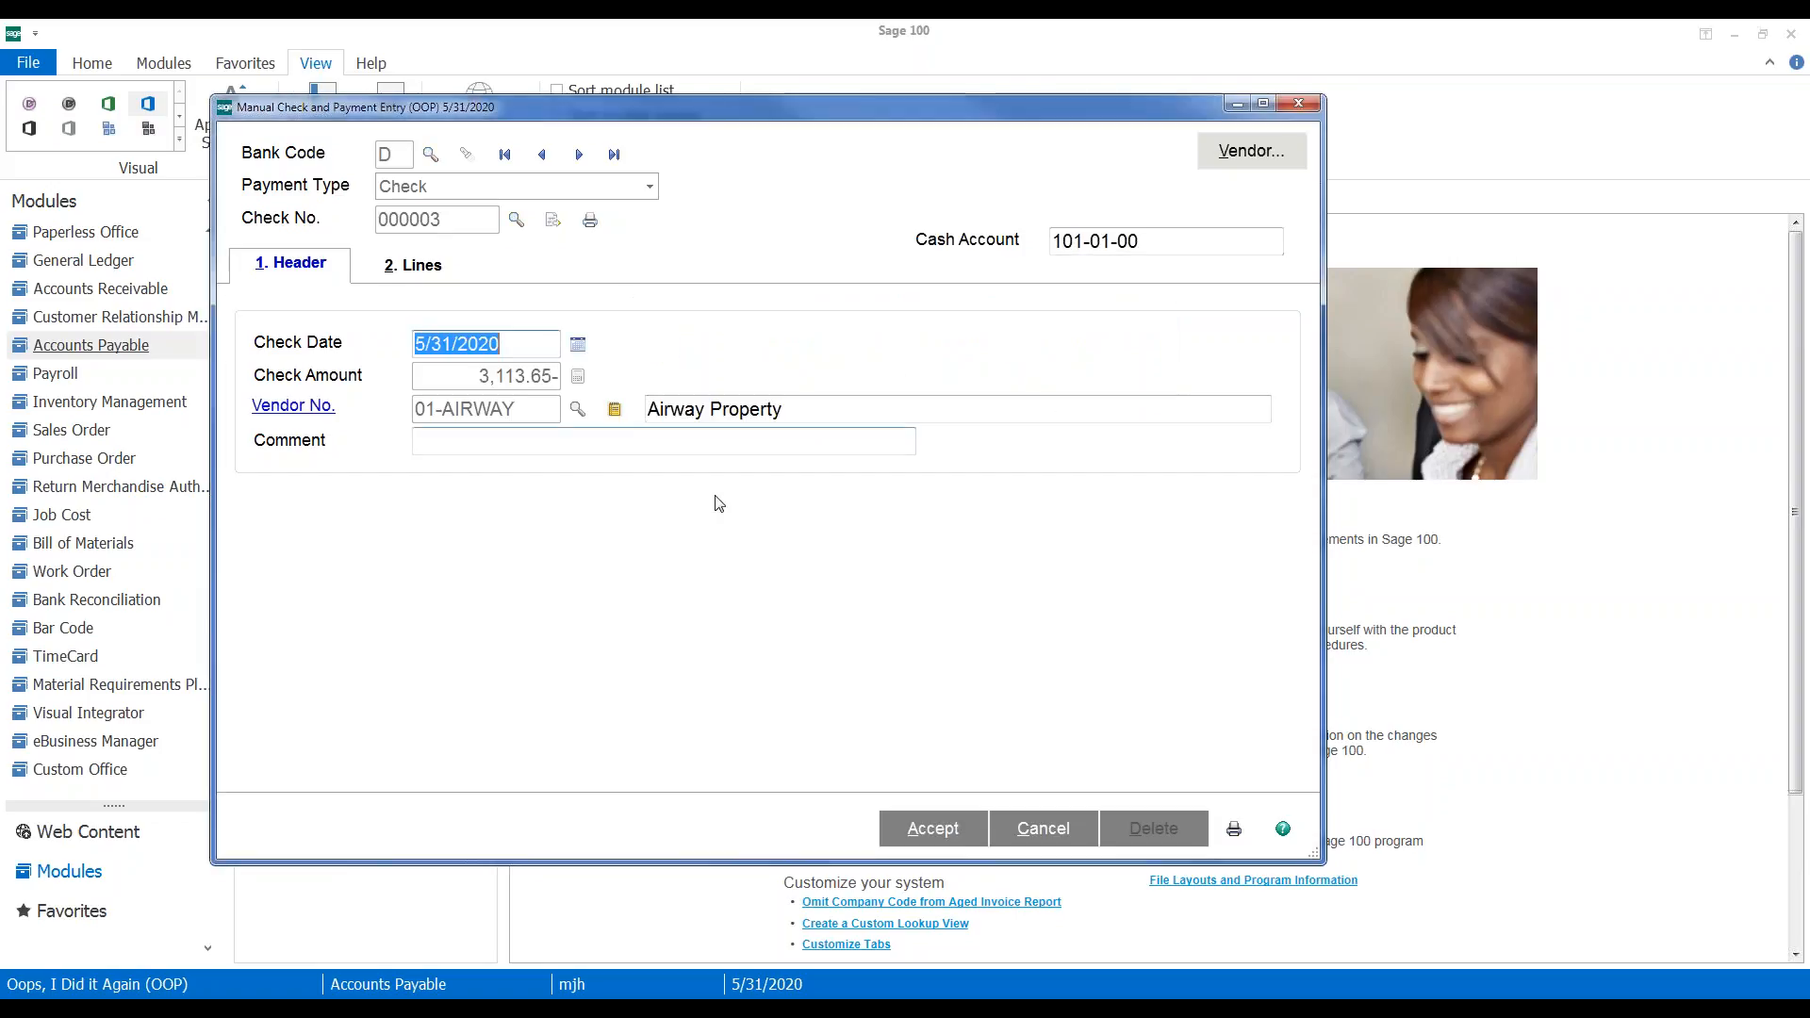
pyautogui.click(407, 264)
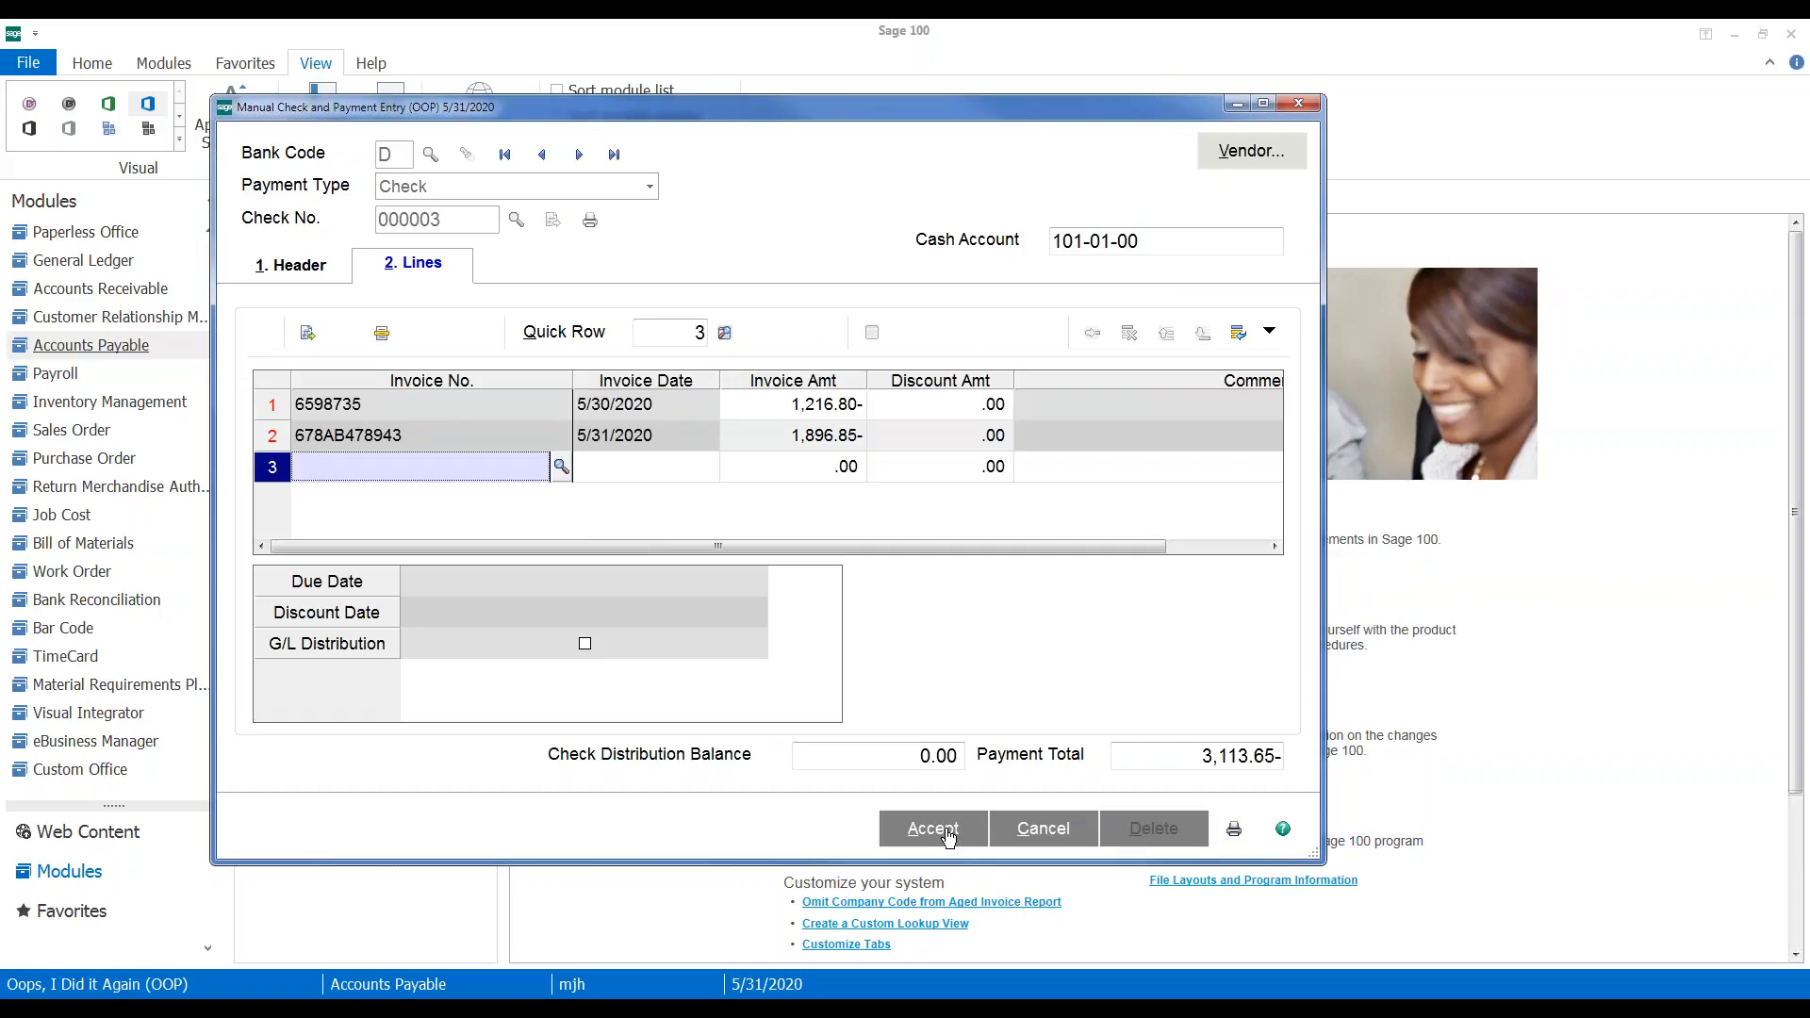
# Accept check 000003, recall it to verify the date, accept again, and close entry to print the register
pyautogui.click(933, 829)
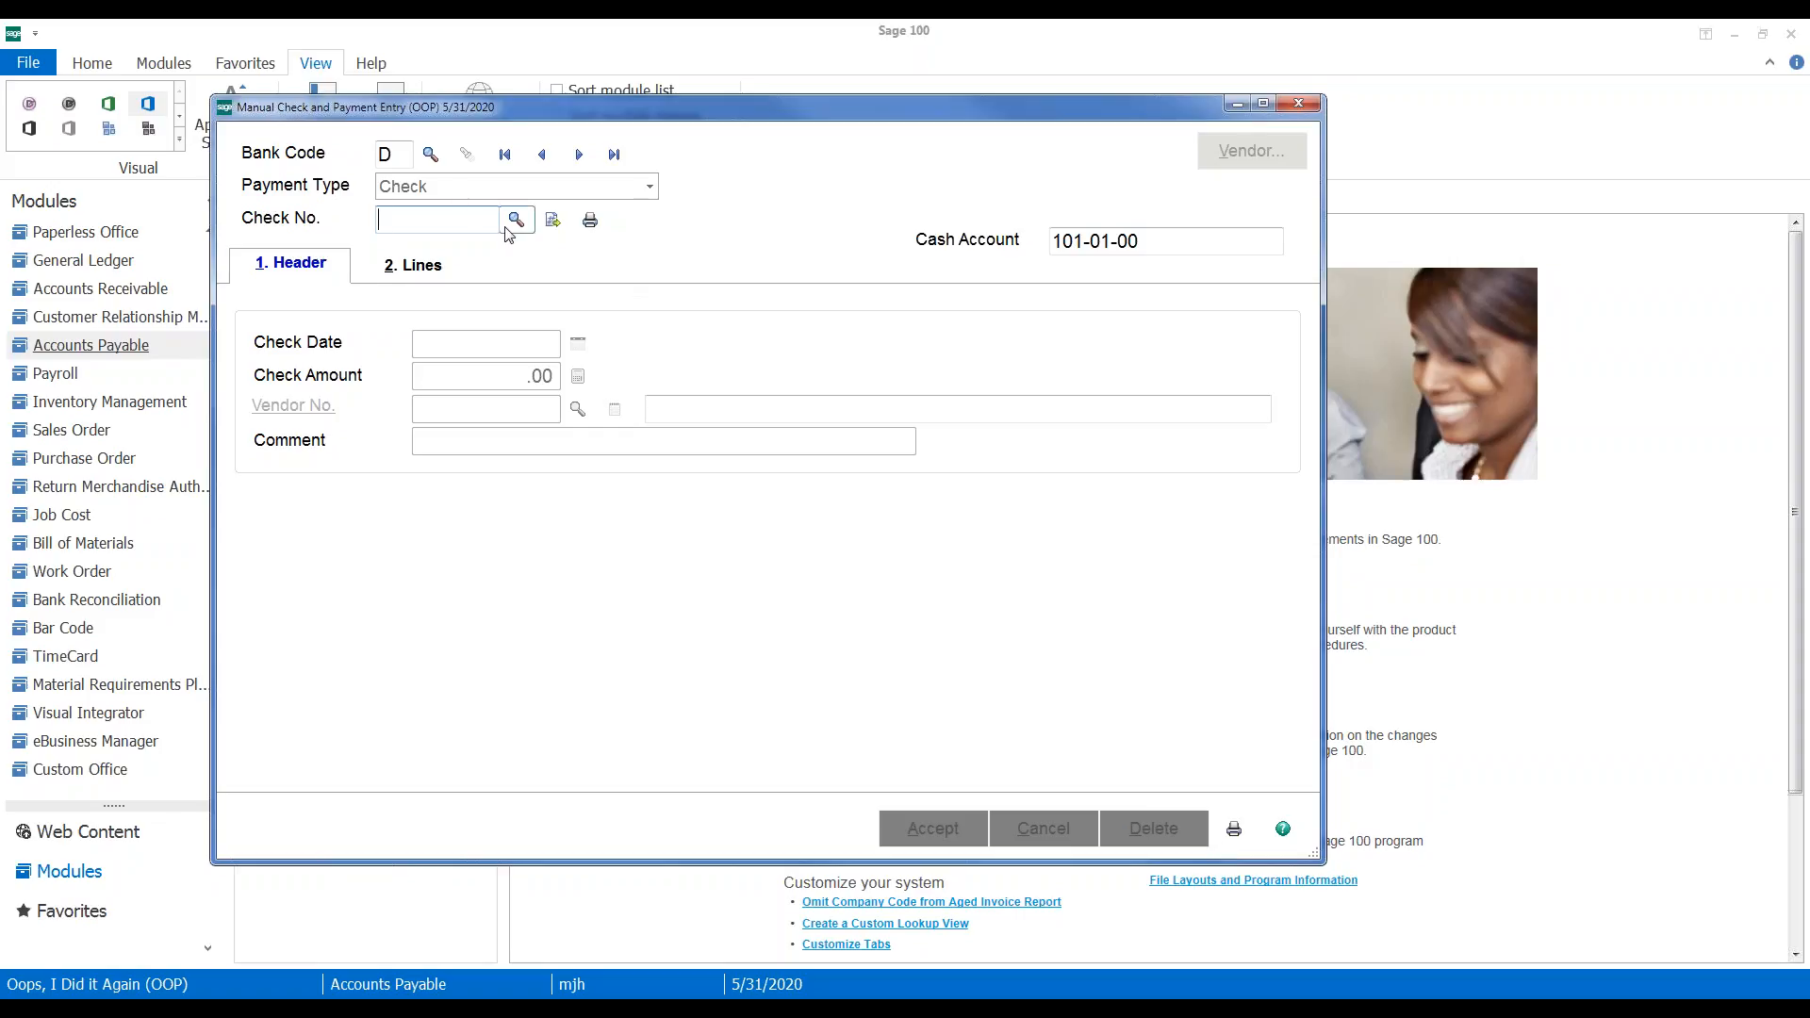
pyautogui.click(582, 161)
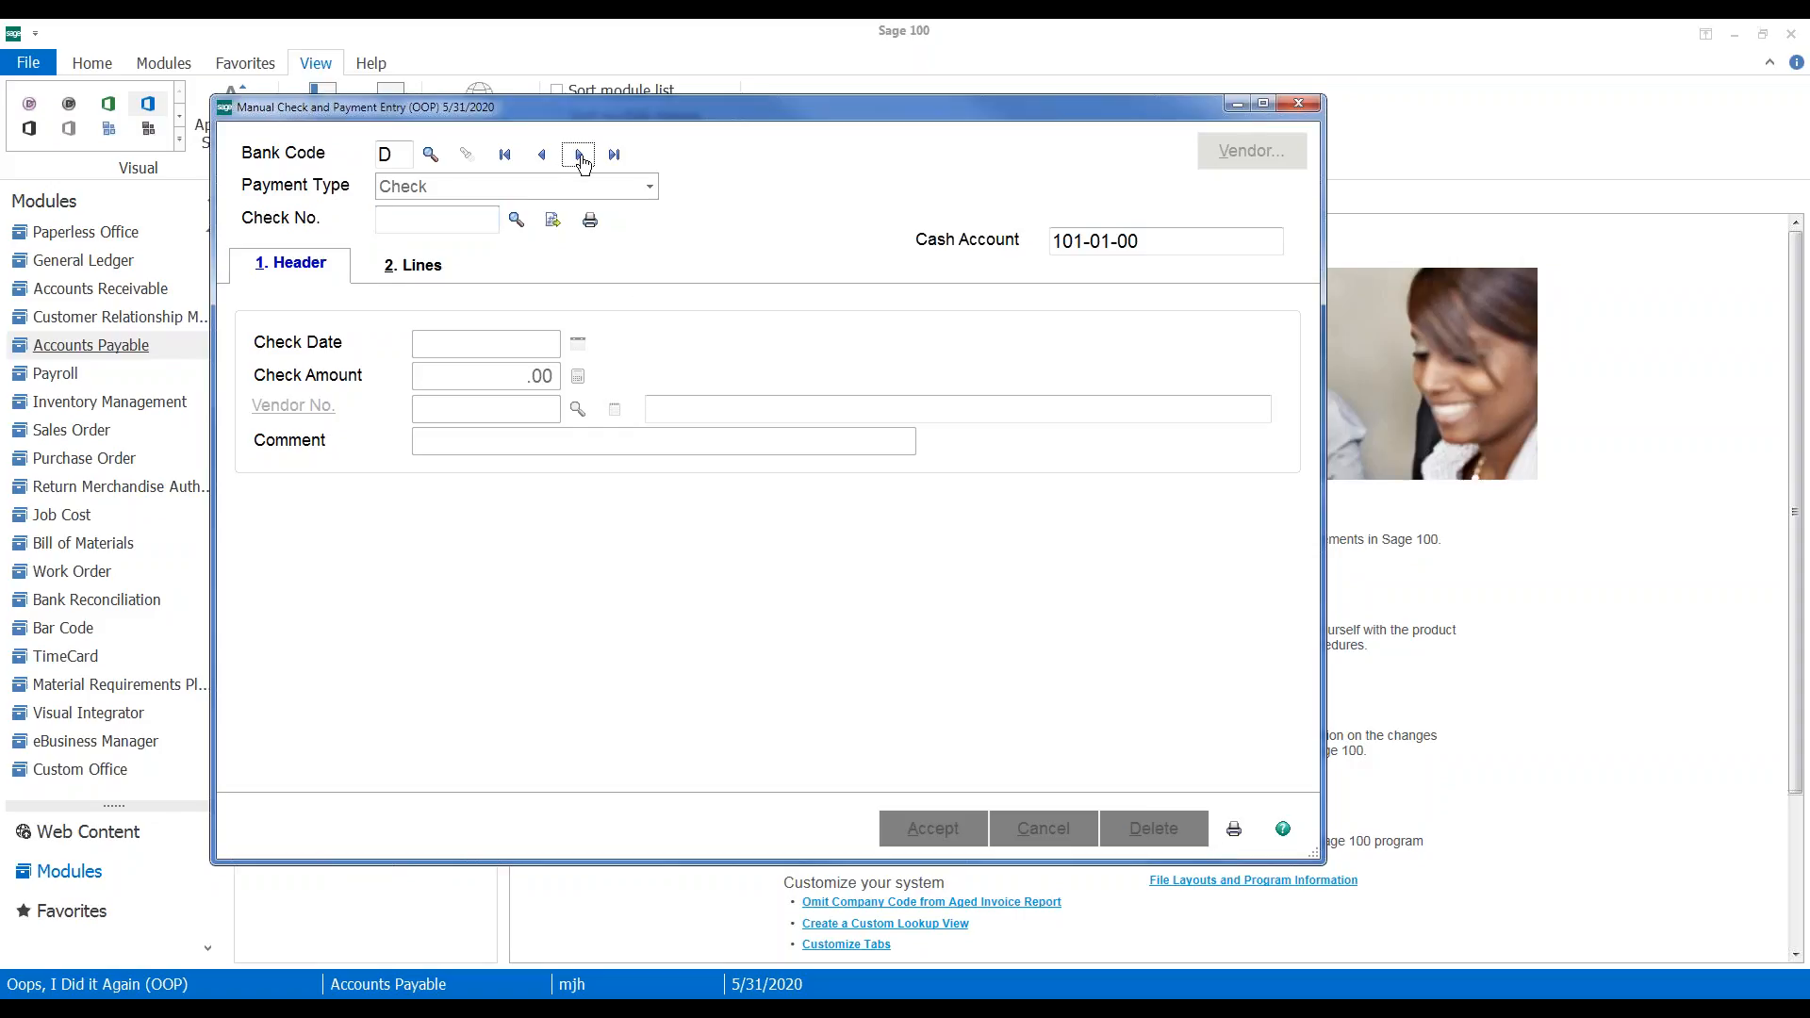
pyautogui.click(513, 341)
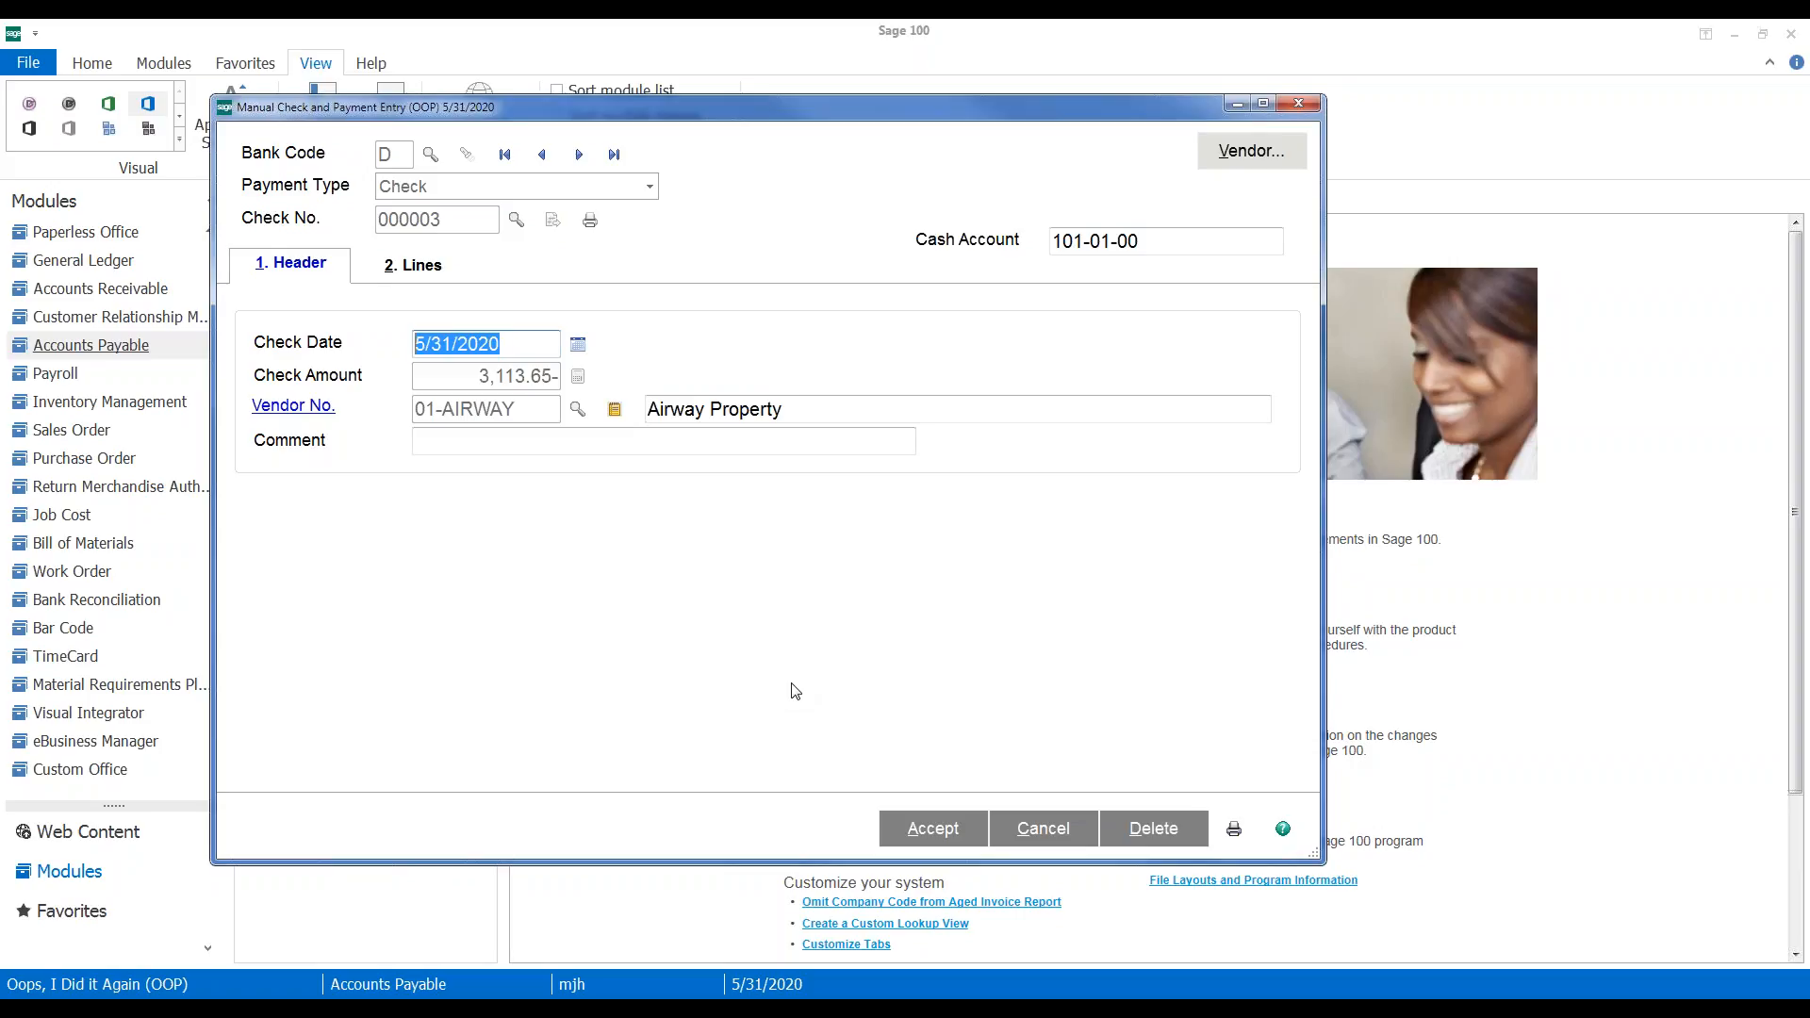
pyautogui.click(934, 816)
pyautogui.click(1235, 832)
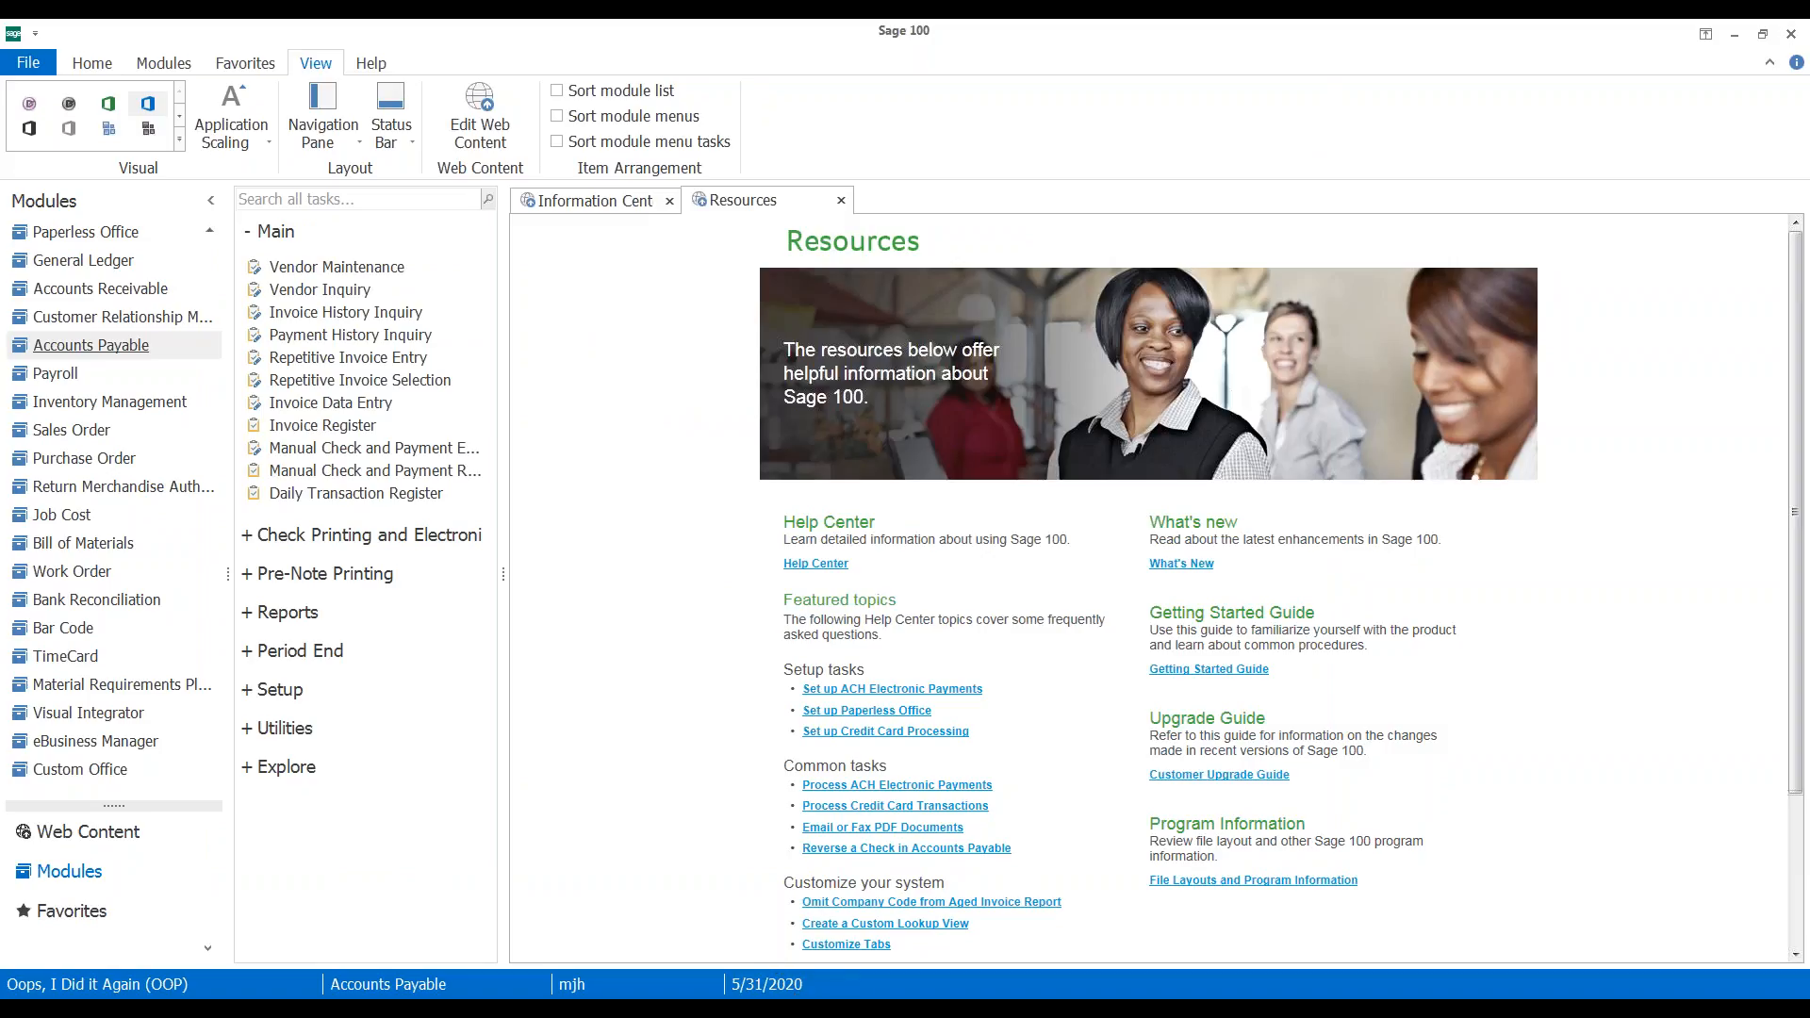
# Preview the Manual Check and Payment Register, close both previews, update it, and accept printing the daily register
pyautogui.click(784, 1007)
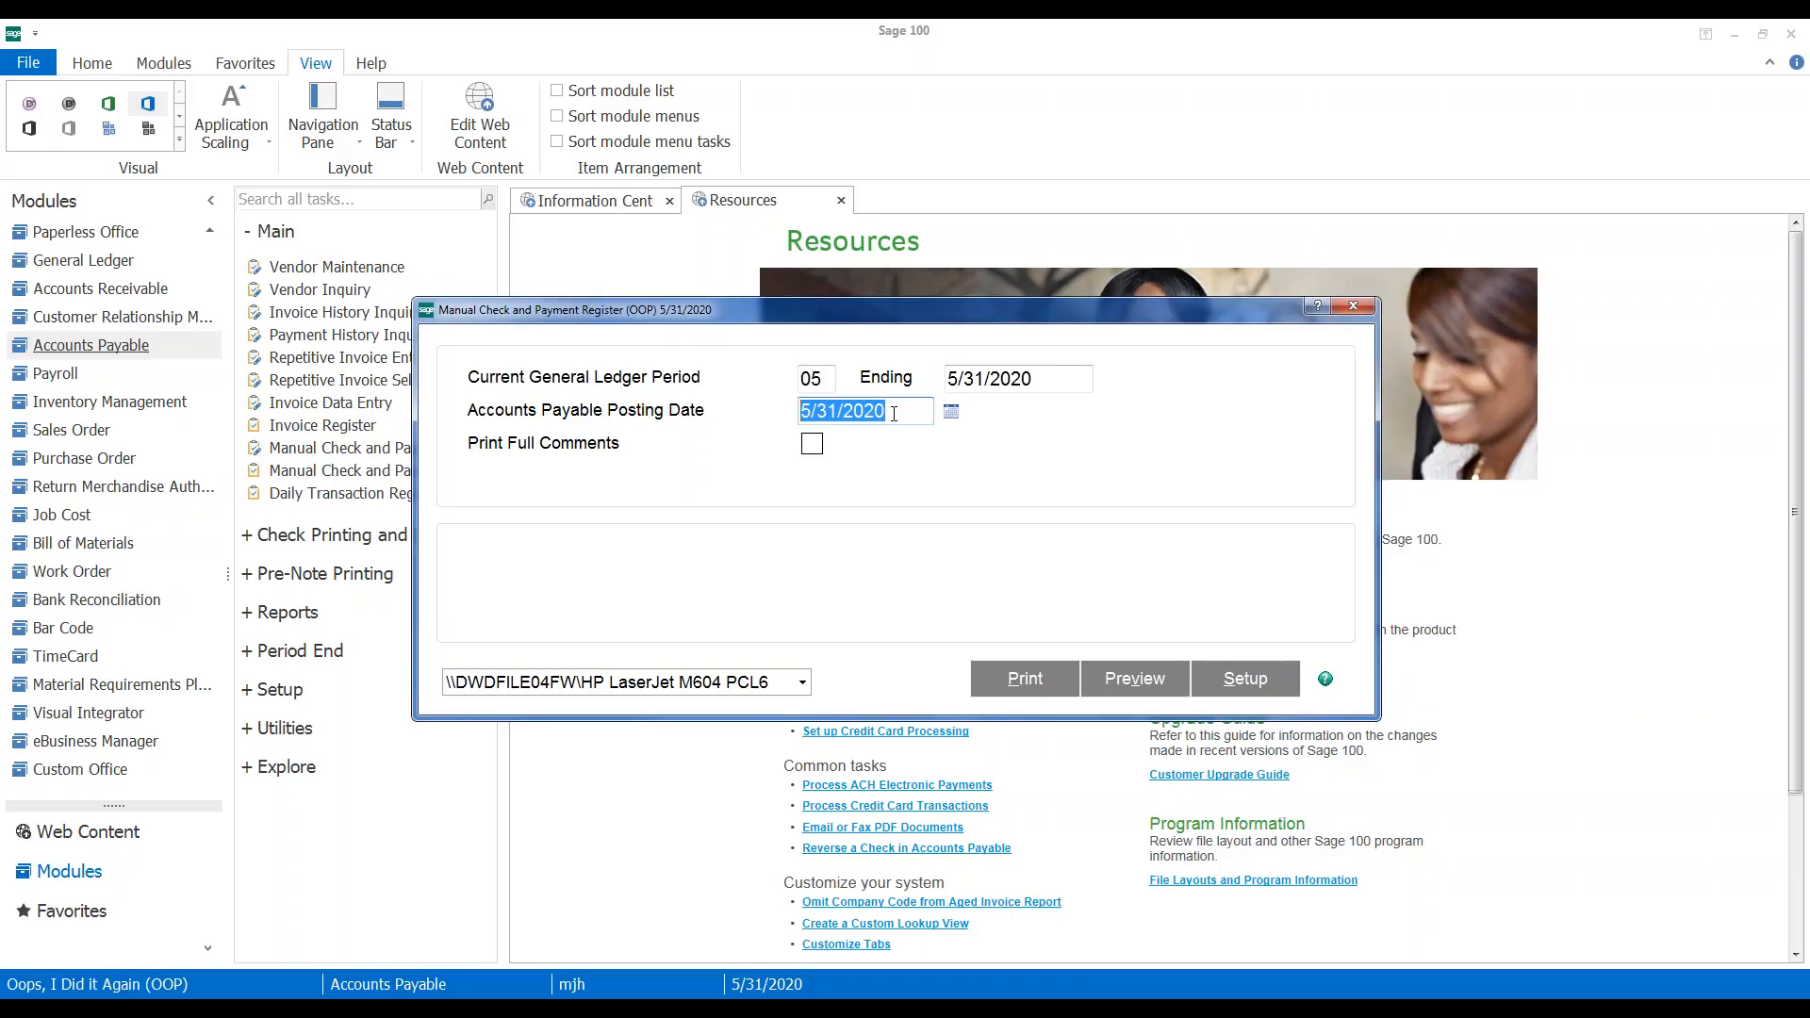
pyautogui.click(1123, 686)
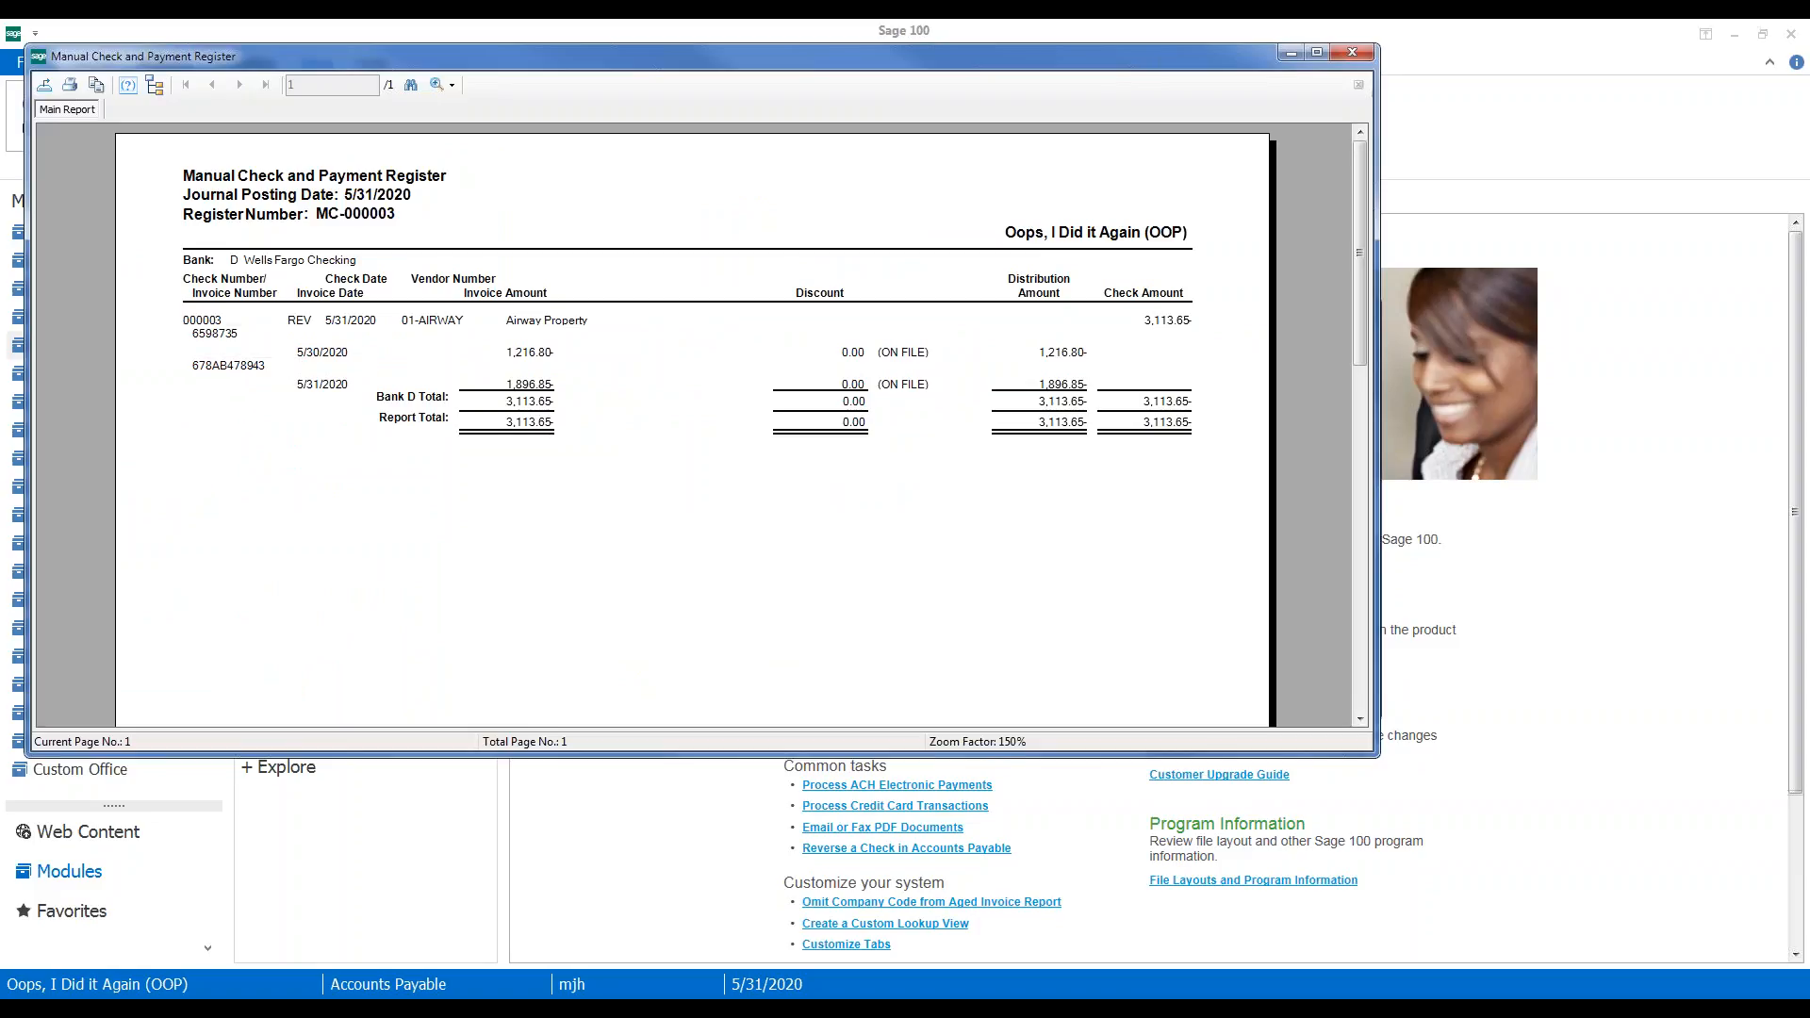
pyautogui.click(1352, 54)
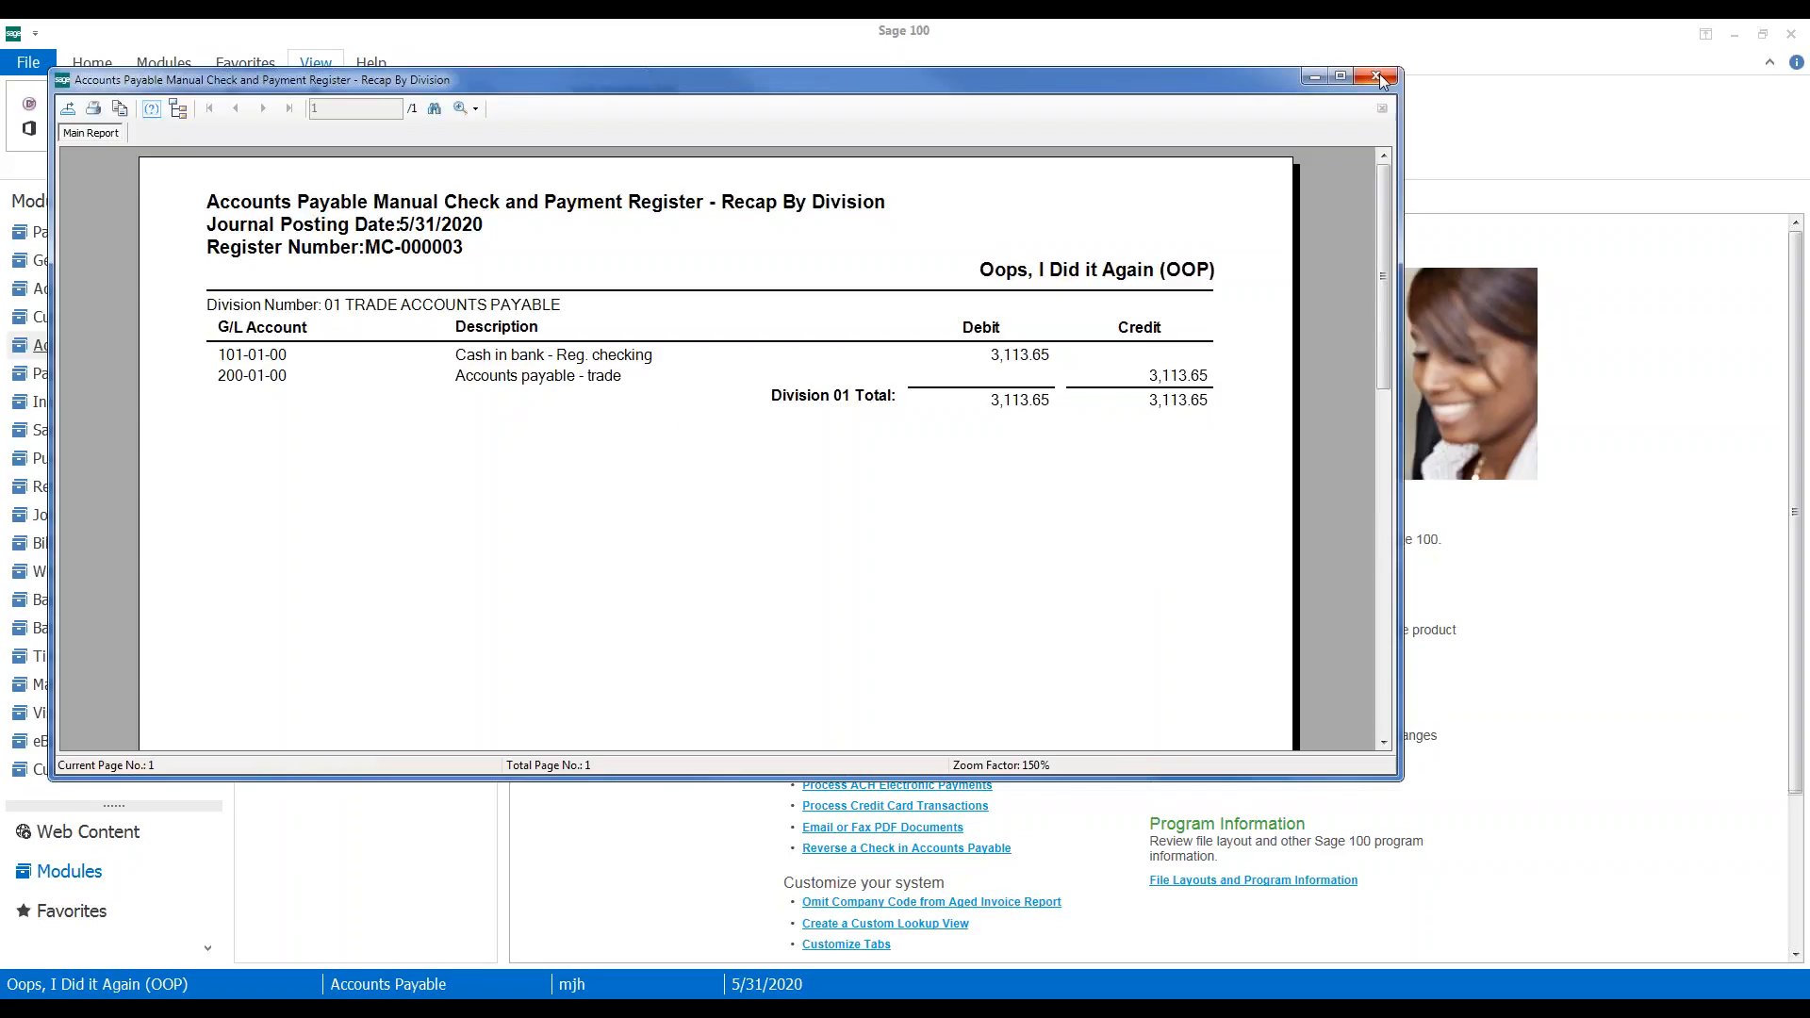
pyautogui.click(1379, 74)
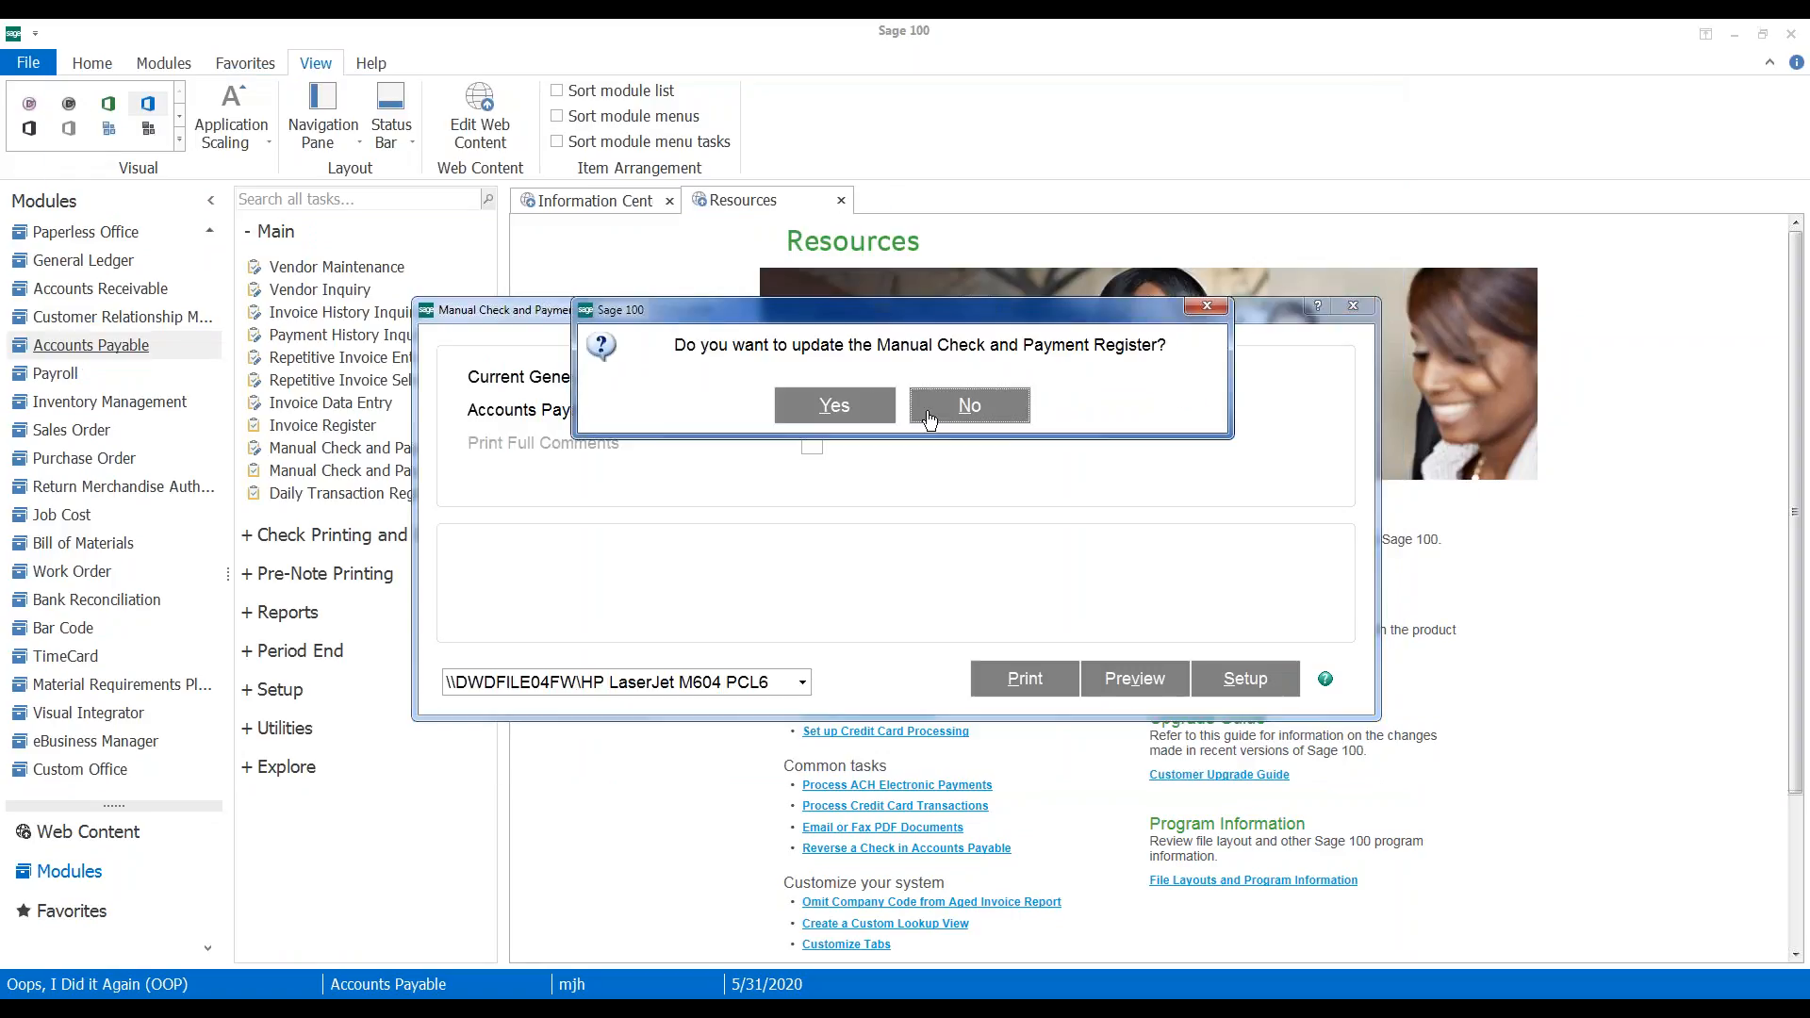
pyautogui.click(867, 404)
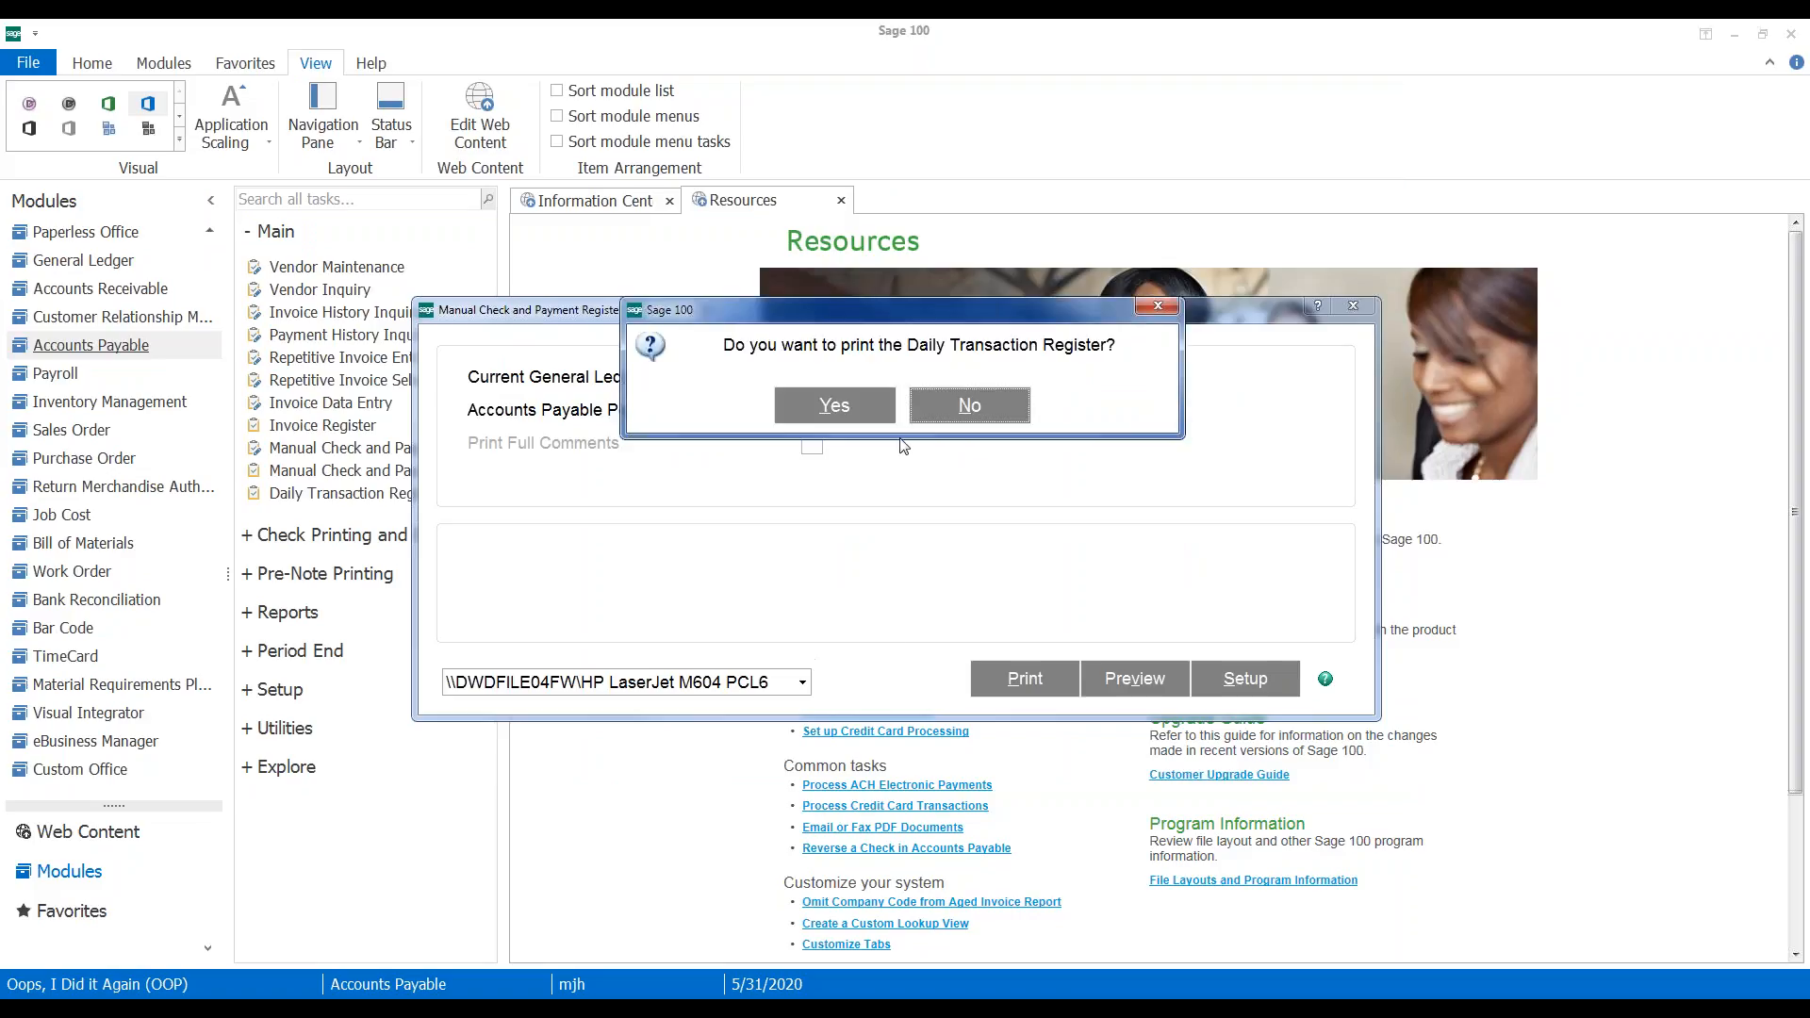
pyautogui.click(849, 407)
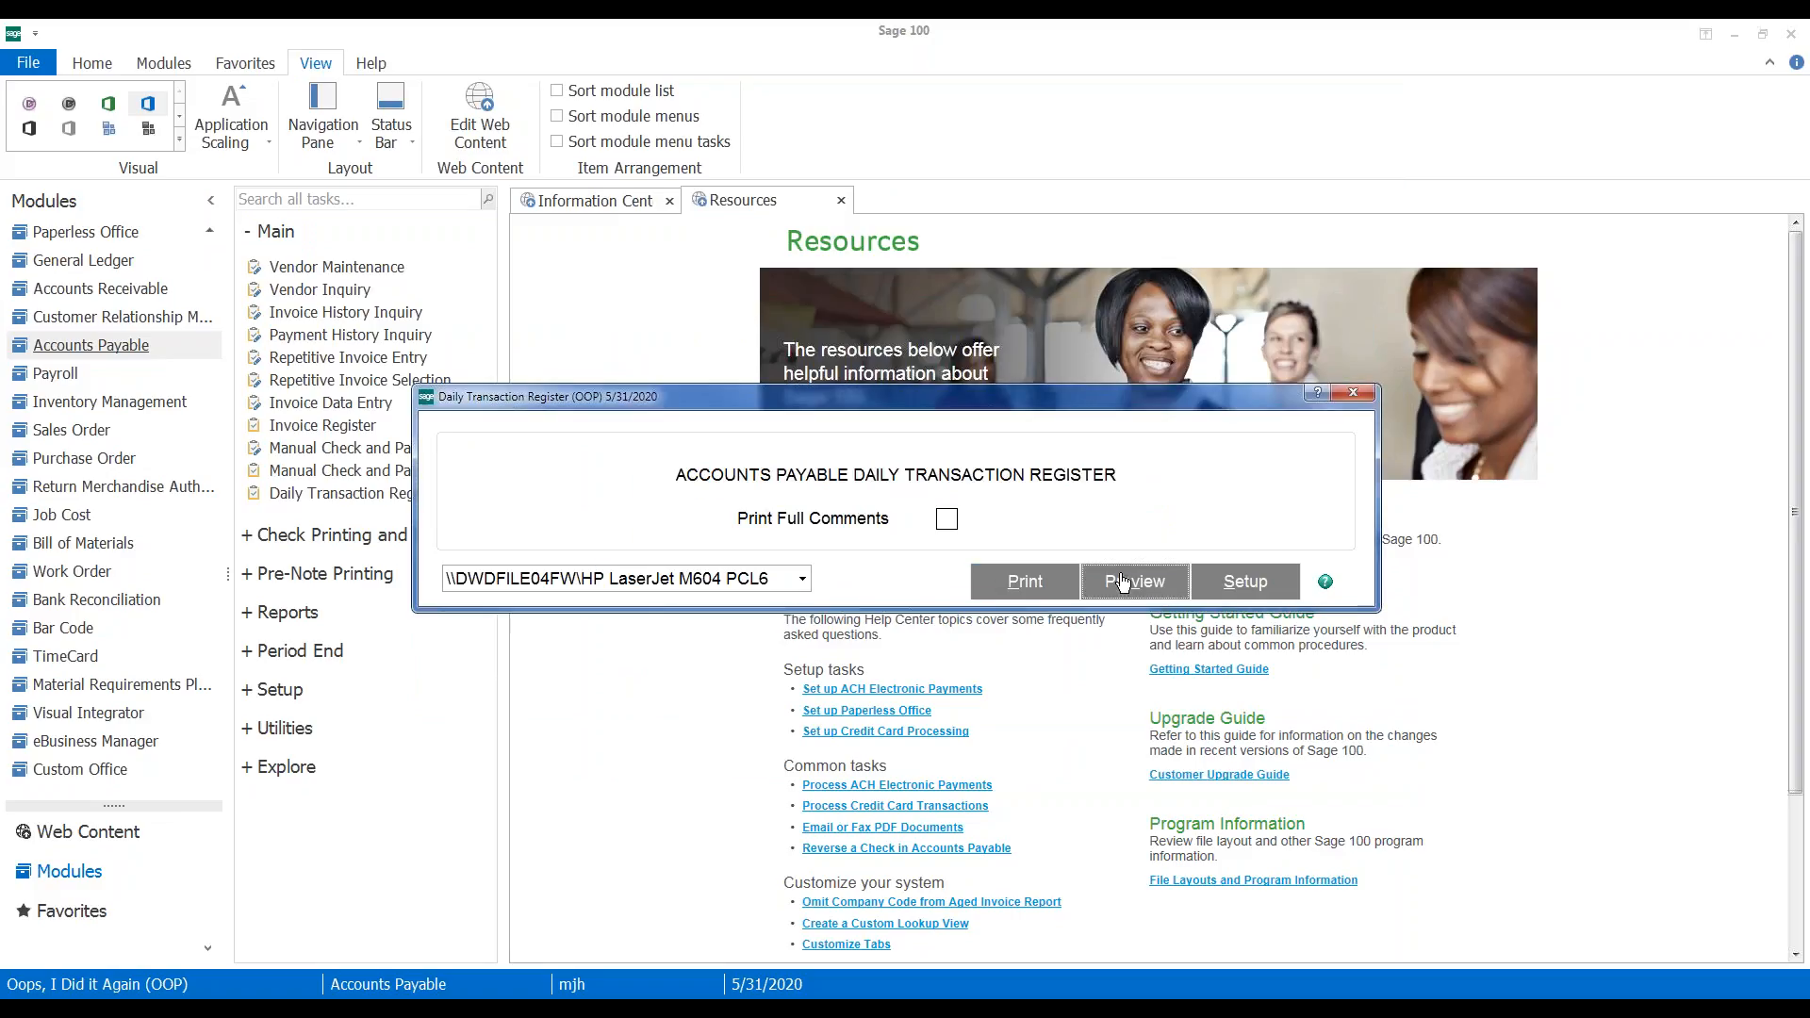
# Preview the Accounts Payable Daily Transaction Register, close the preview, and confirm its update
pyautogui.click(1121, 583)
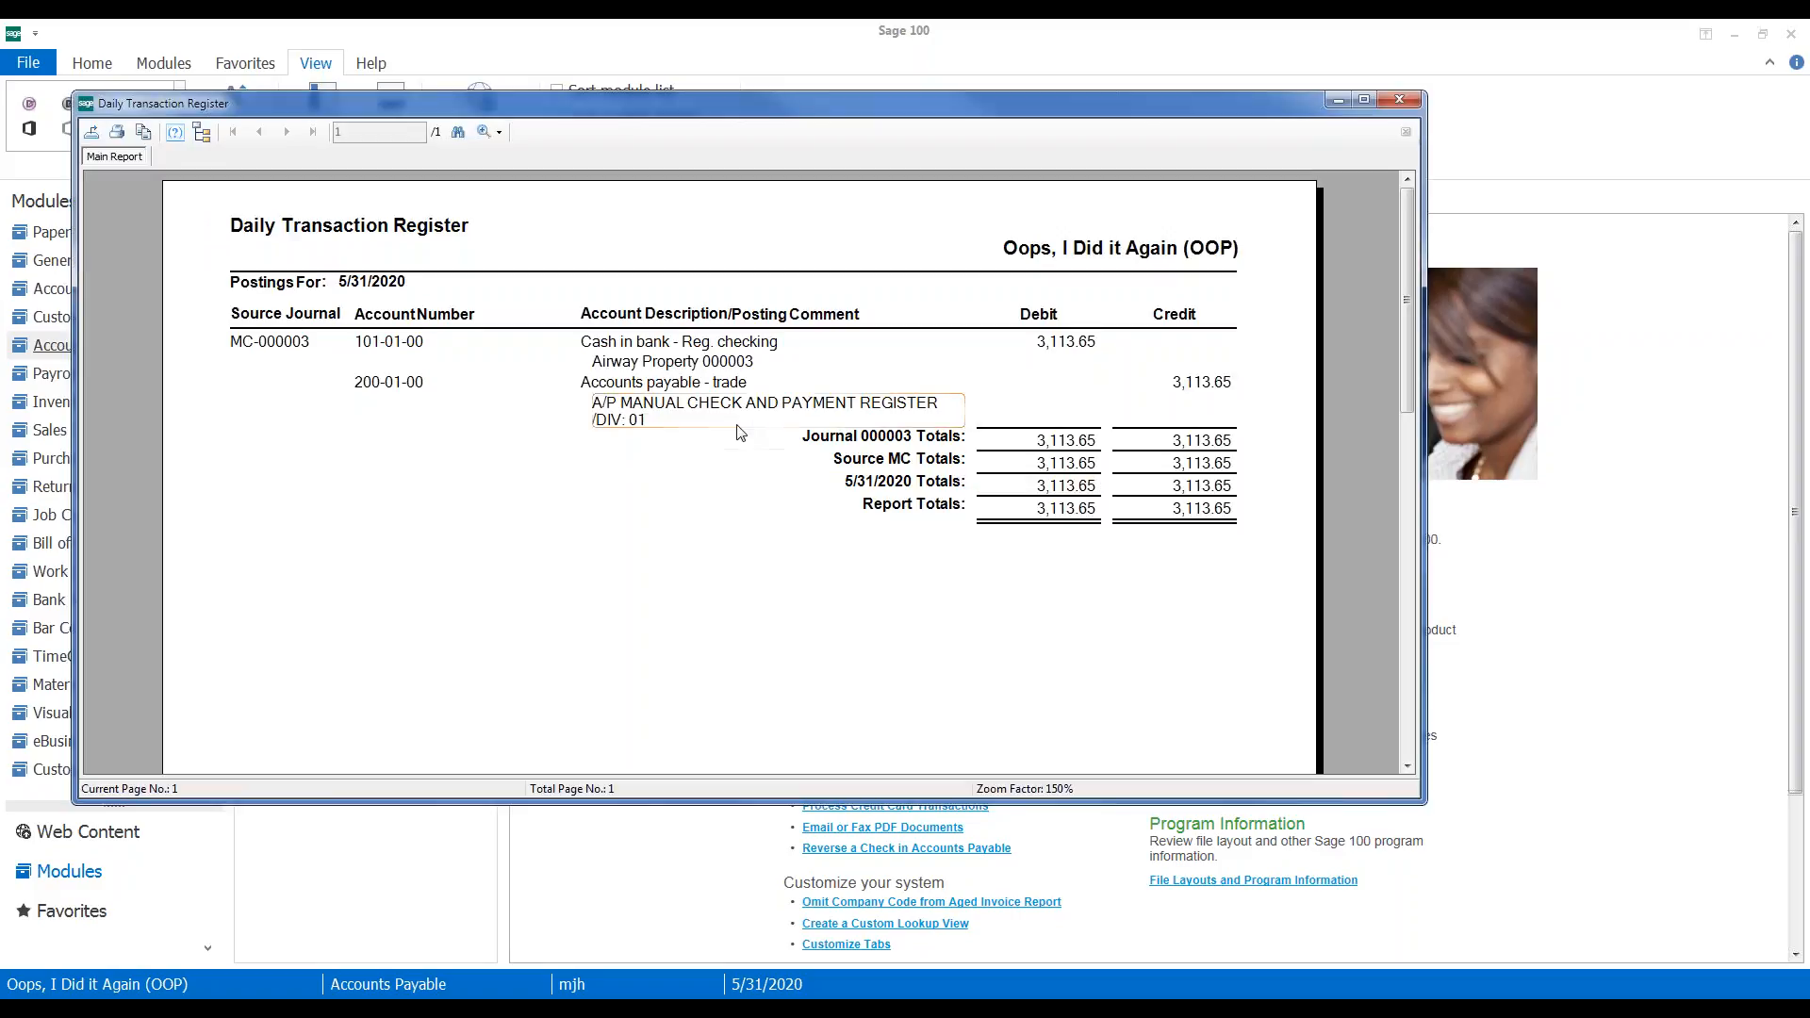
pyautogui.click(1400, 102)
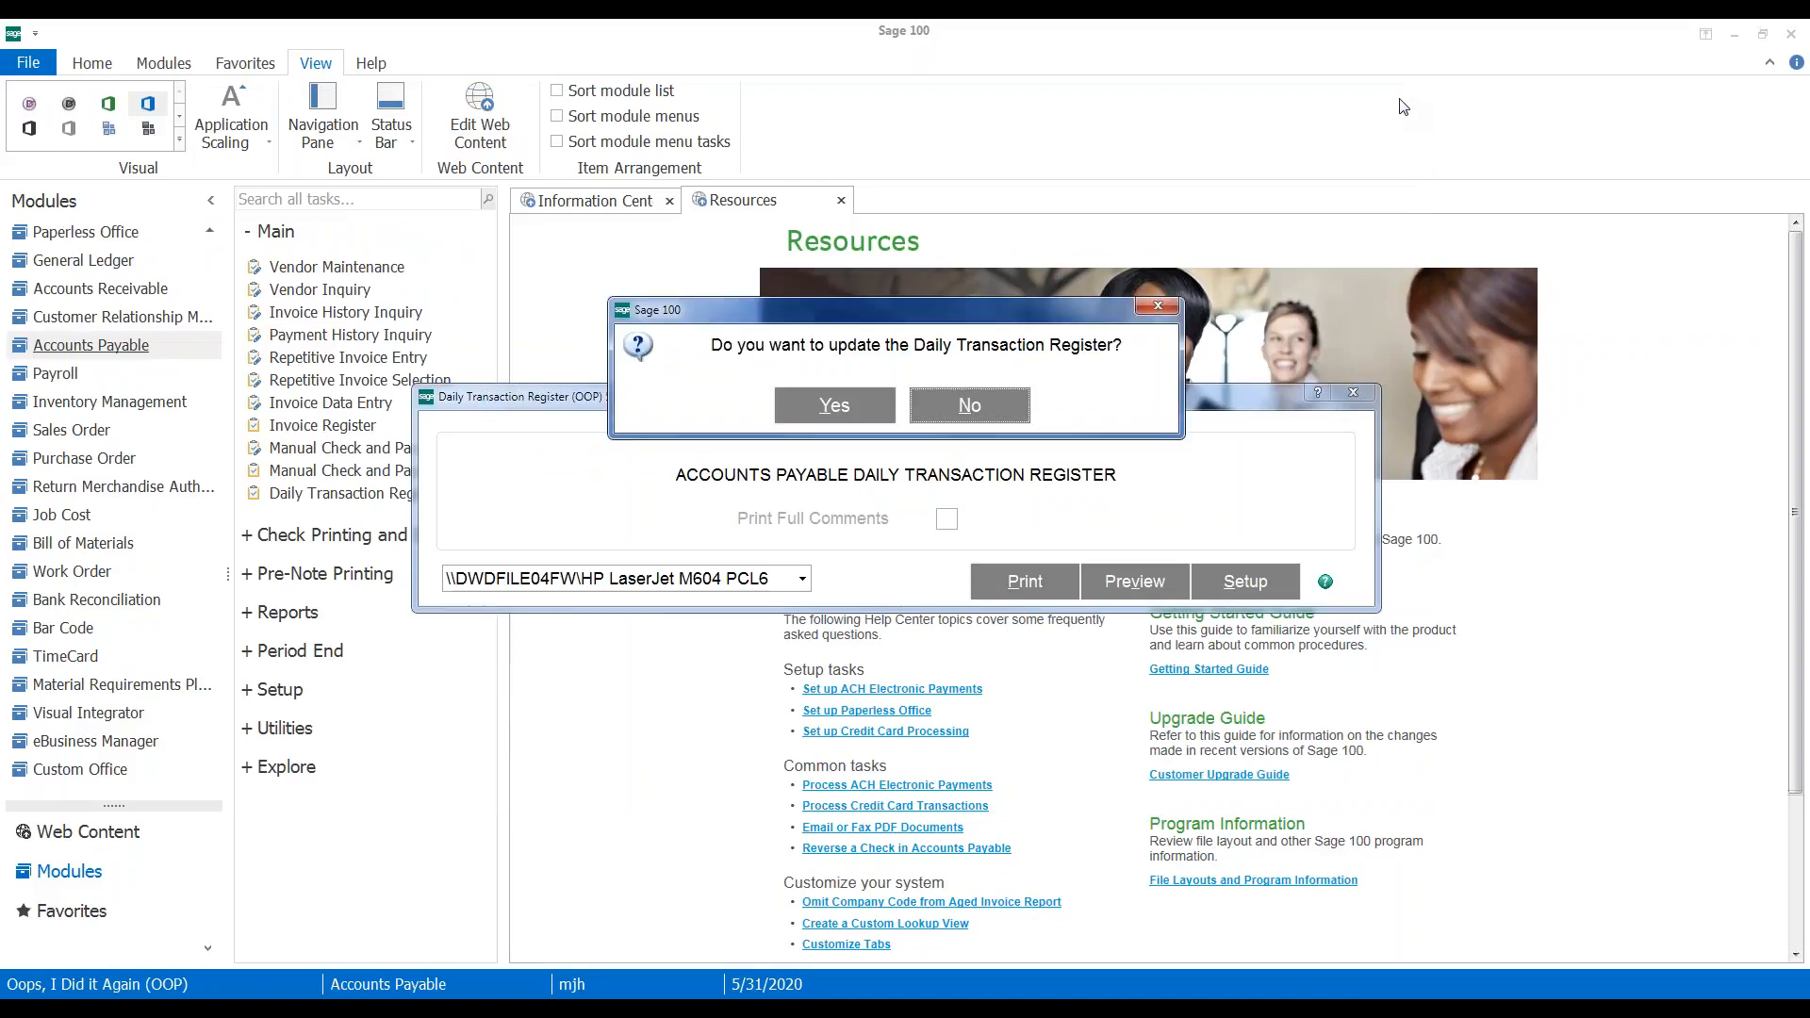
pyautogui.click(834, 405)
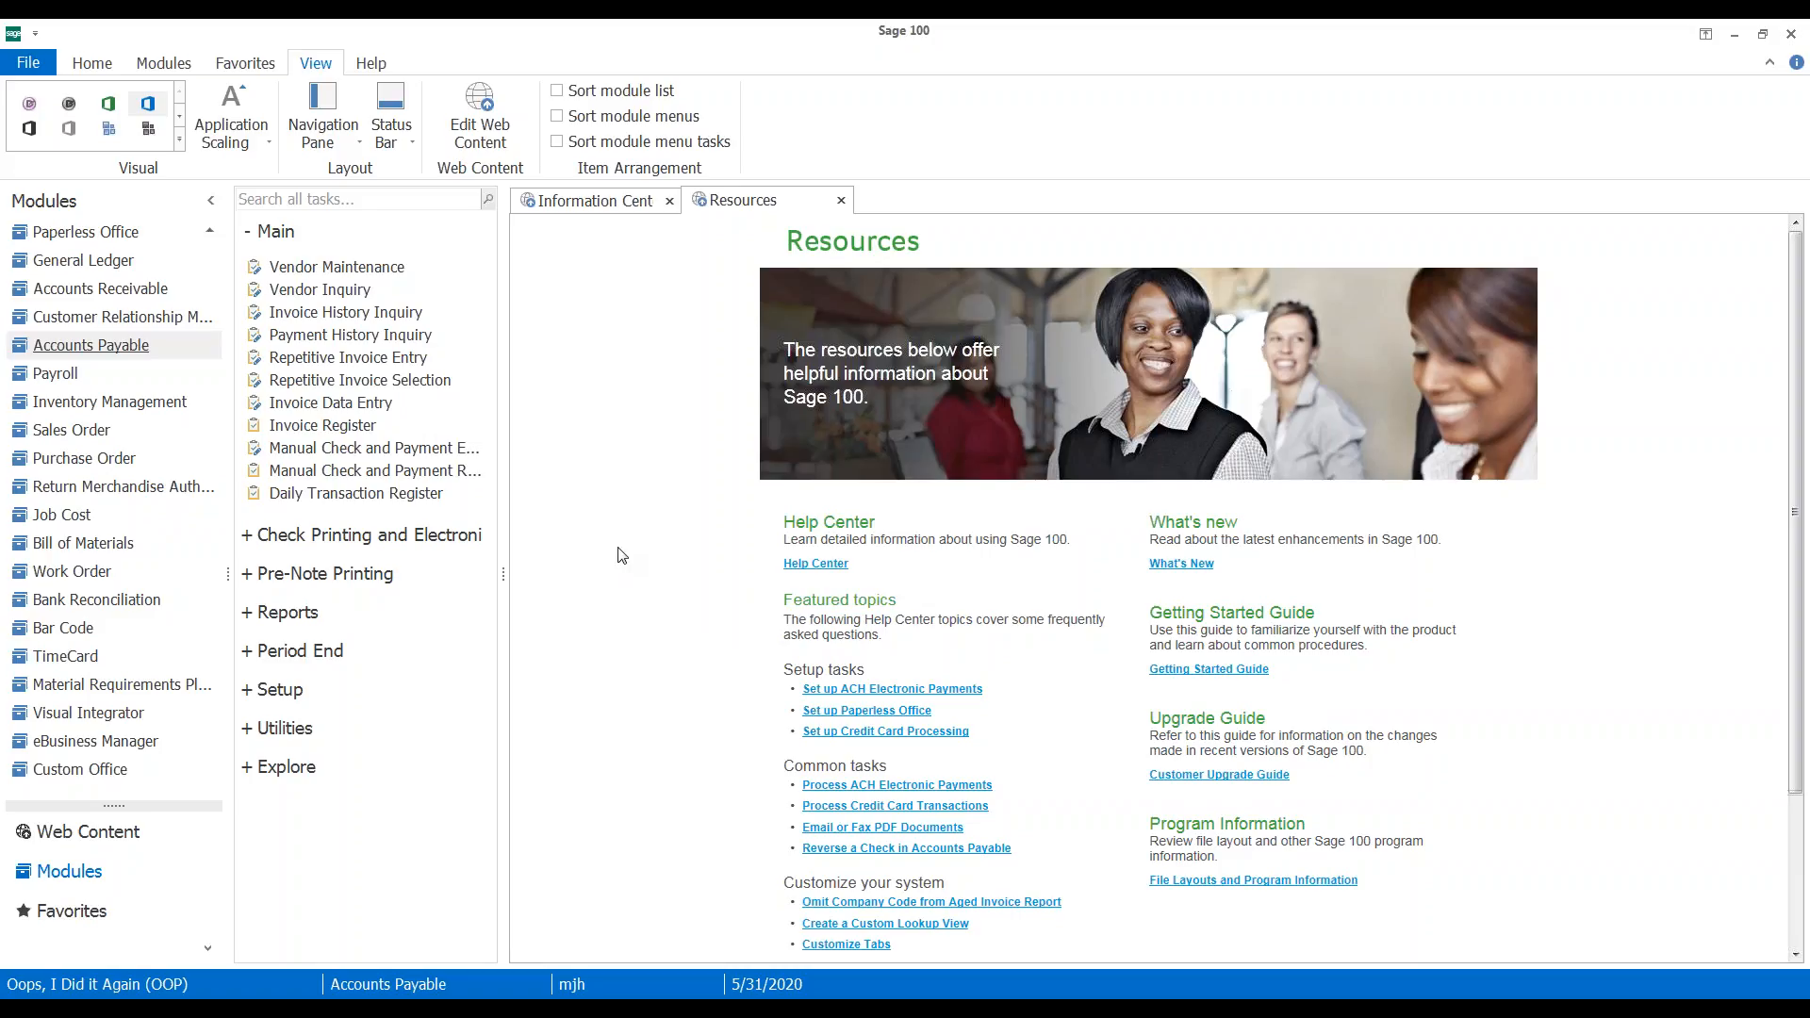
# Switch the Modules pane to Accounts Receivable
pyautogui.click(85, 292)
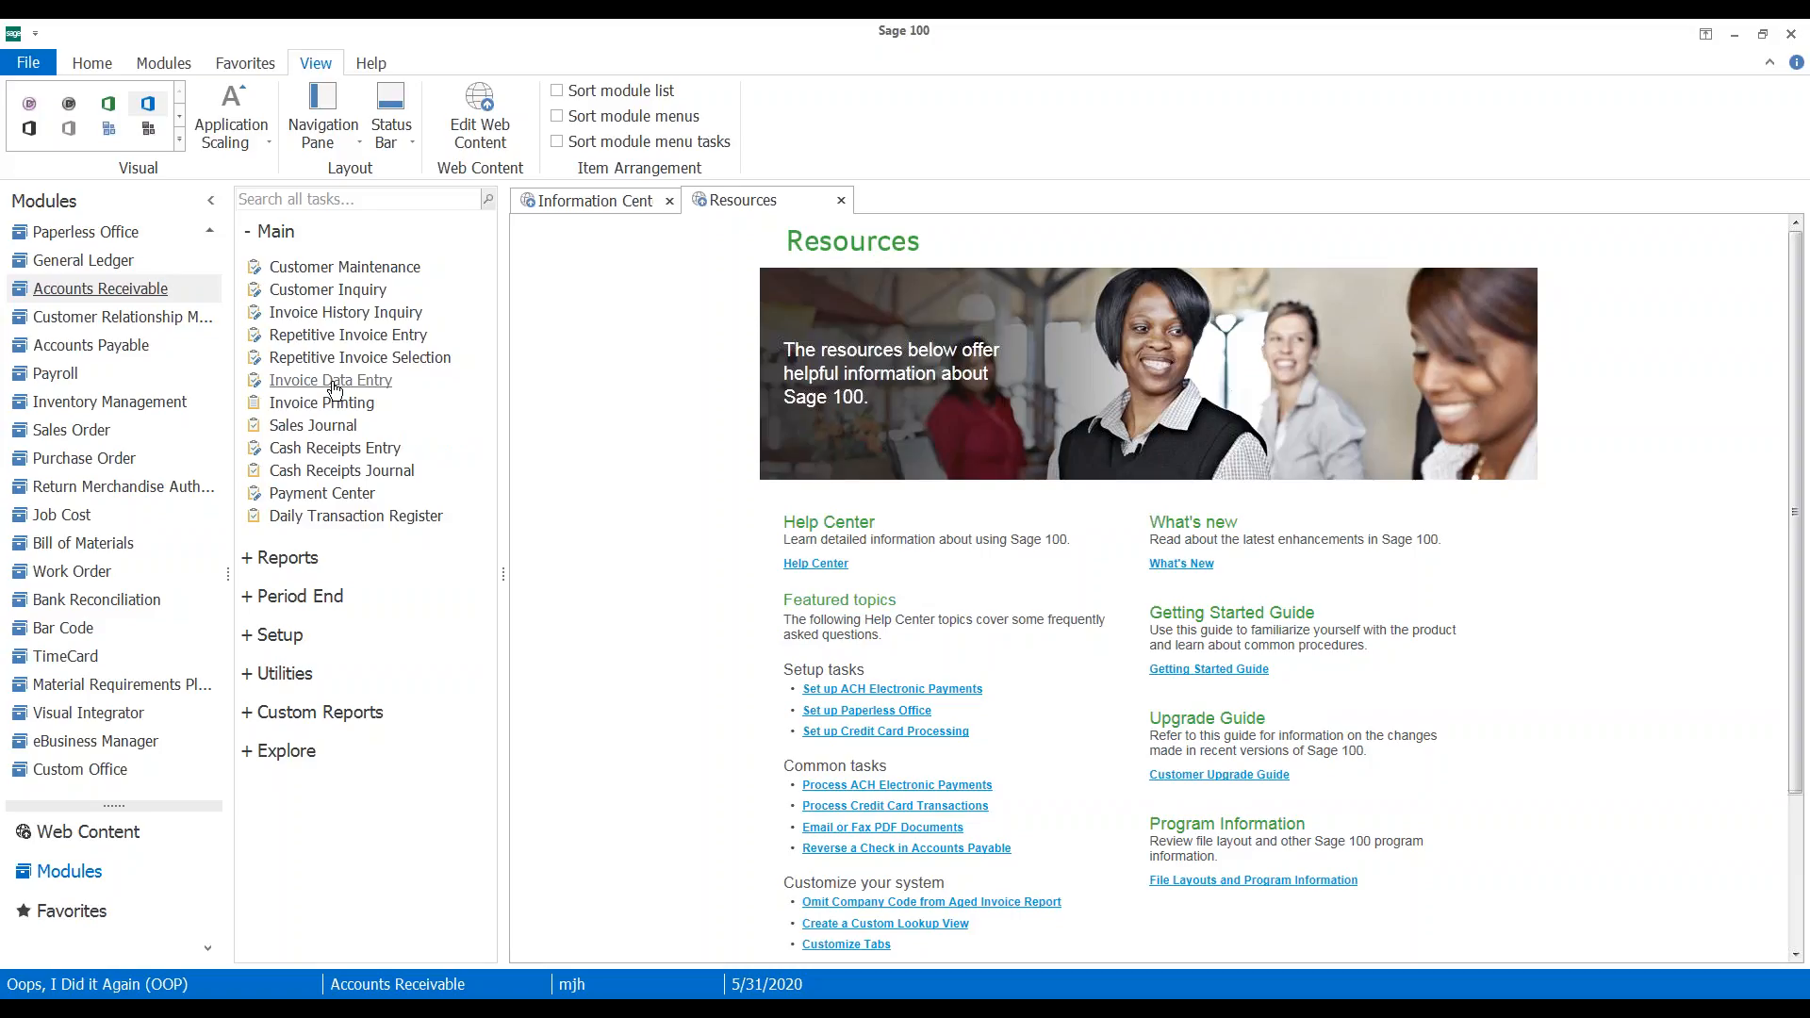
# Open A/R Invoice Data Entry in batch 00003 and recall existing invoice 0100042
pyautogui.click(333, 383)
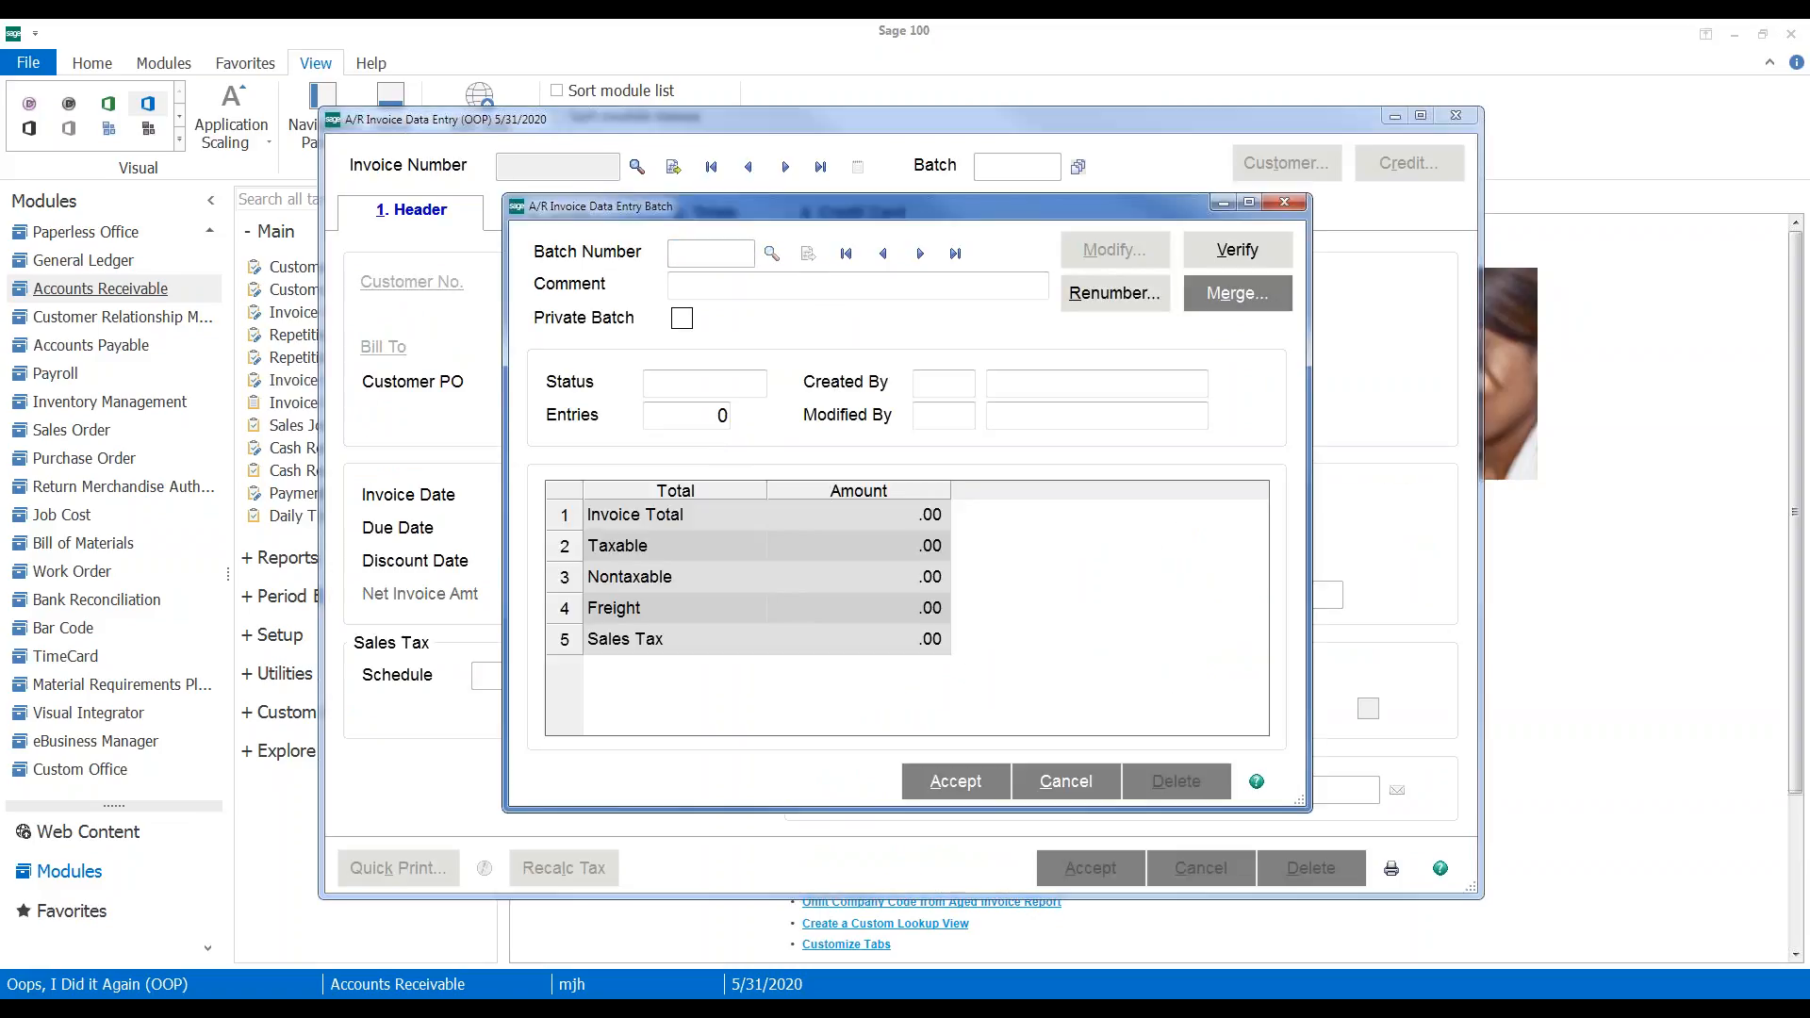
pyautogui.click(960, 784)
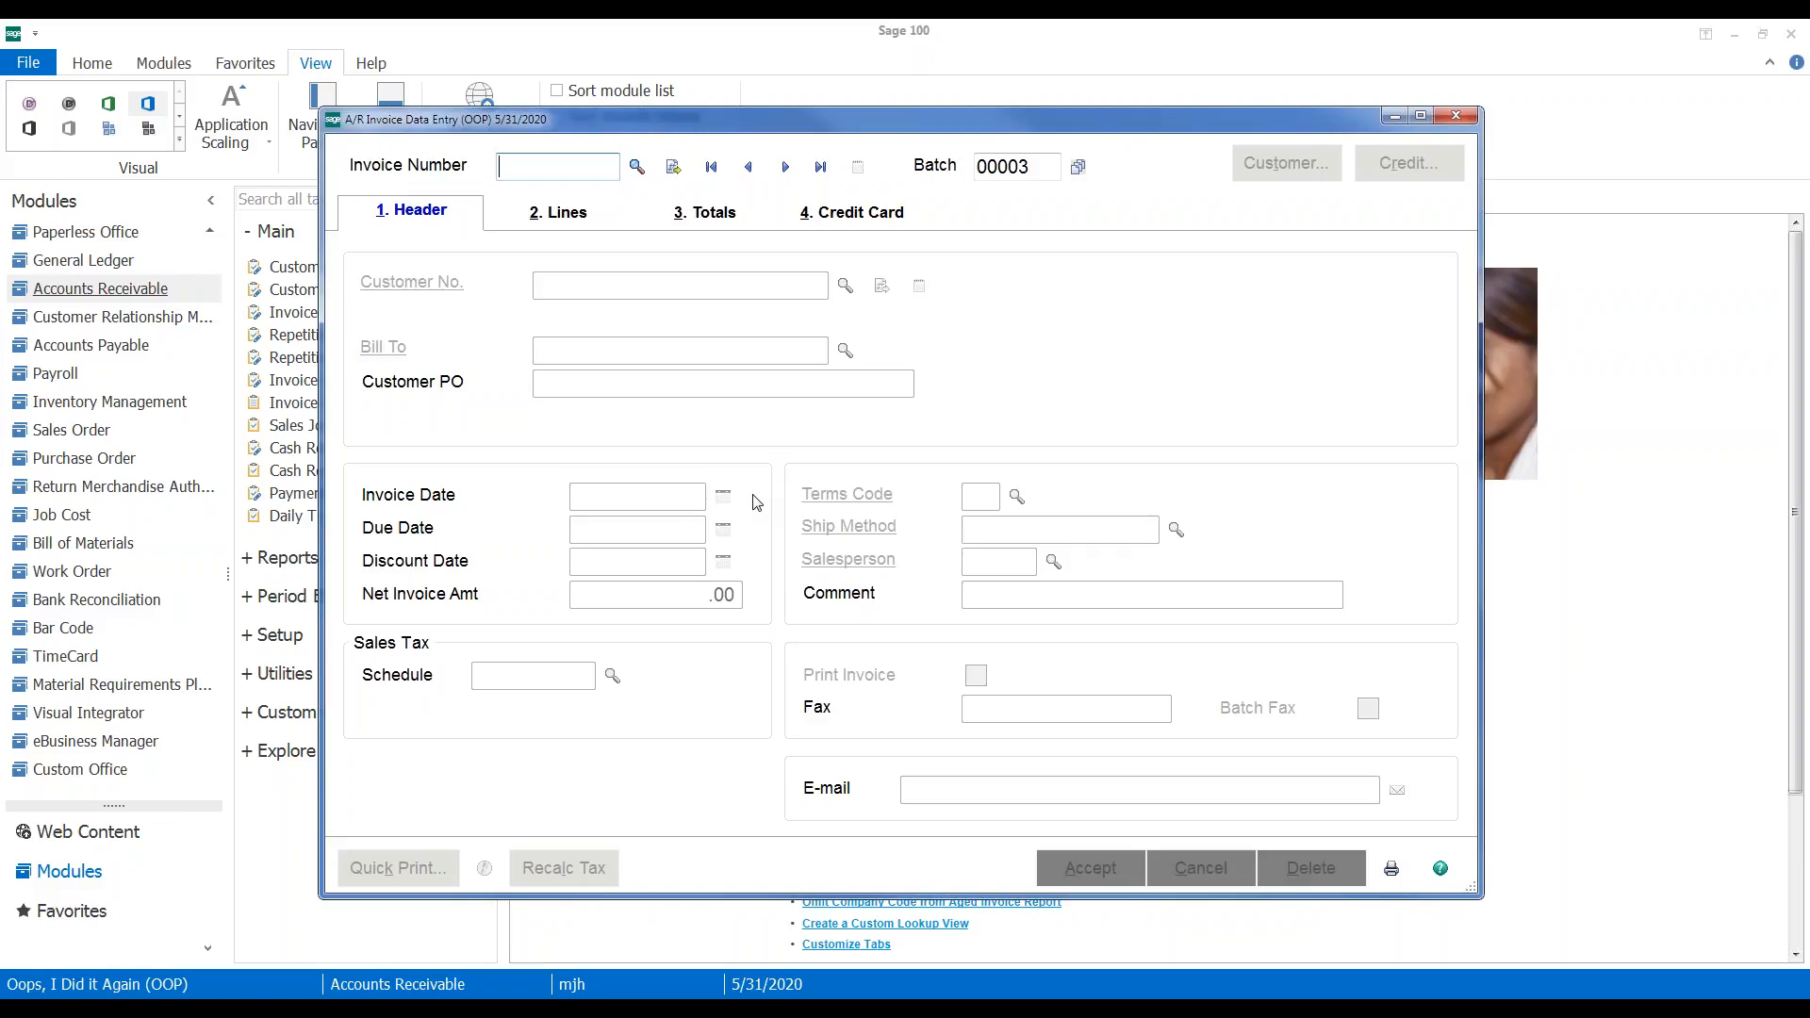
pyautogui.write('100042')
pyautogui.press('Tab')
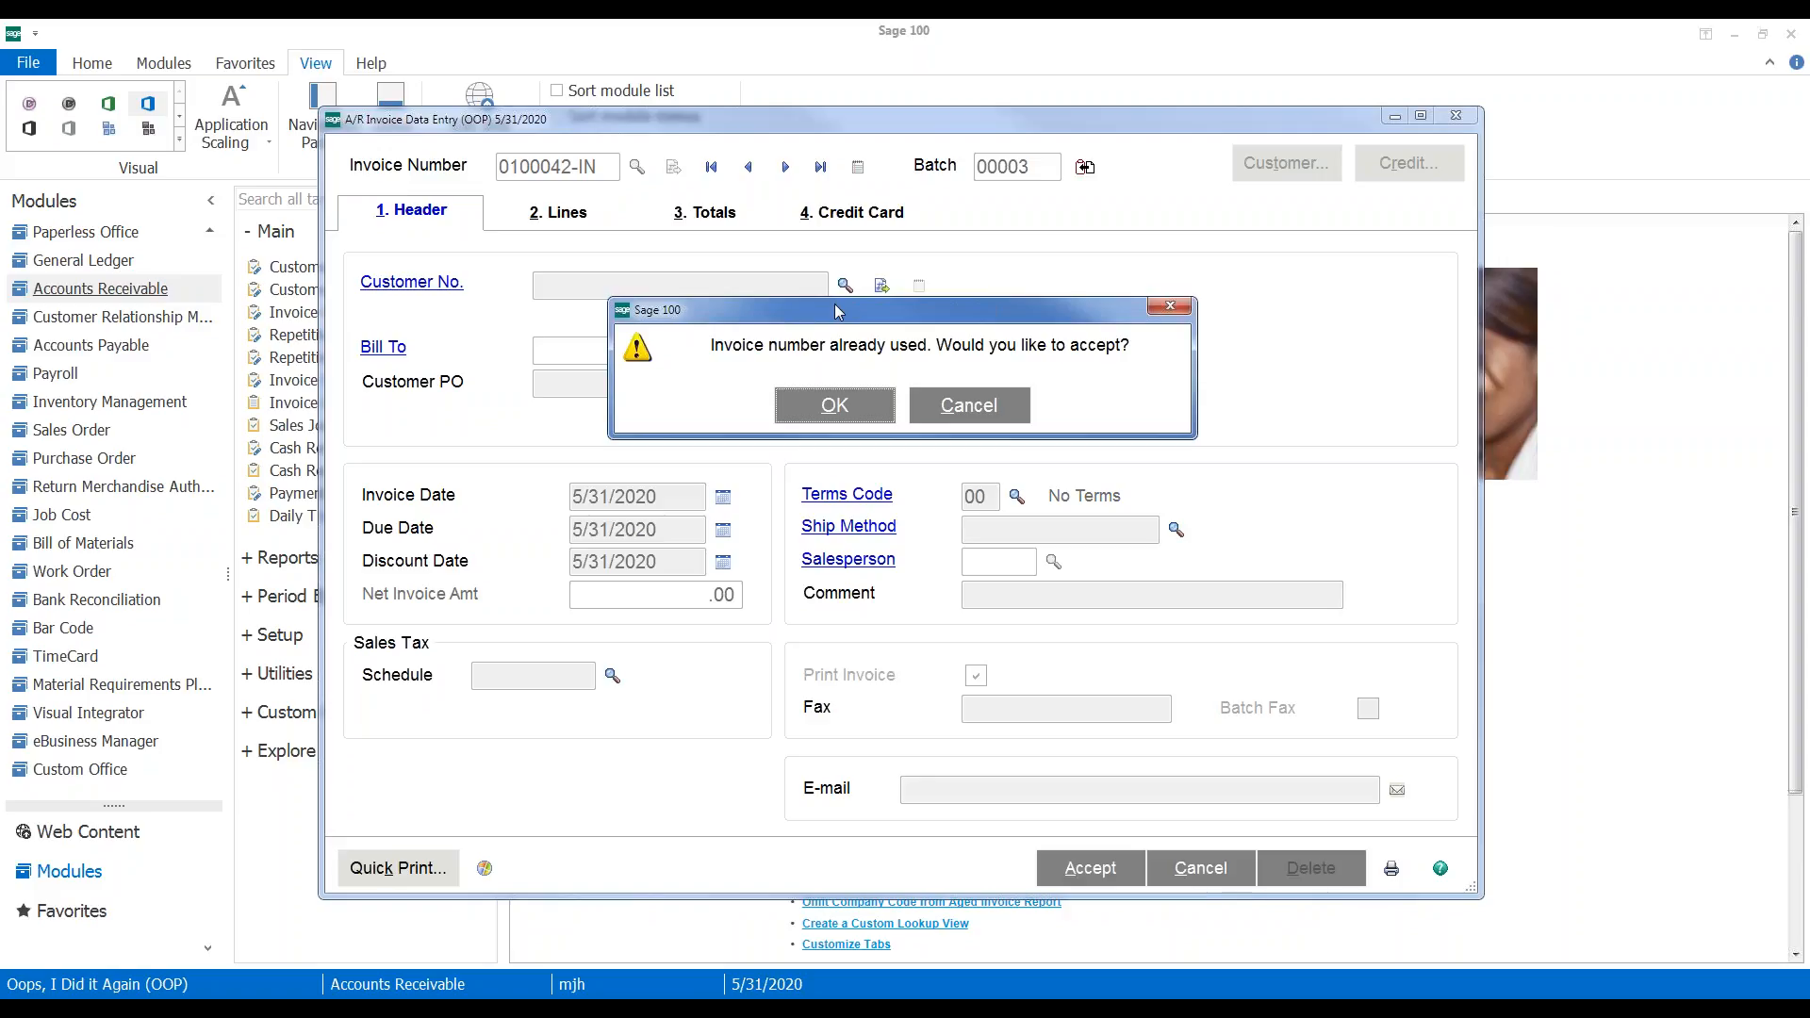
pyautogui.click(833, 404)
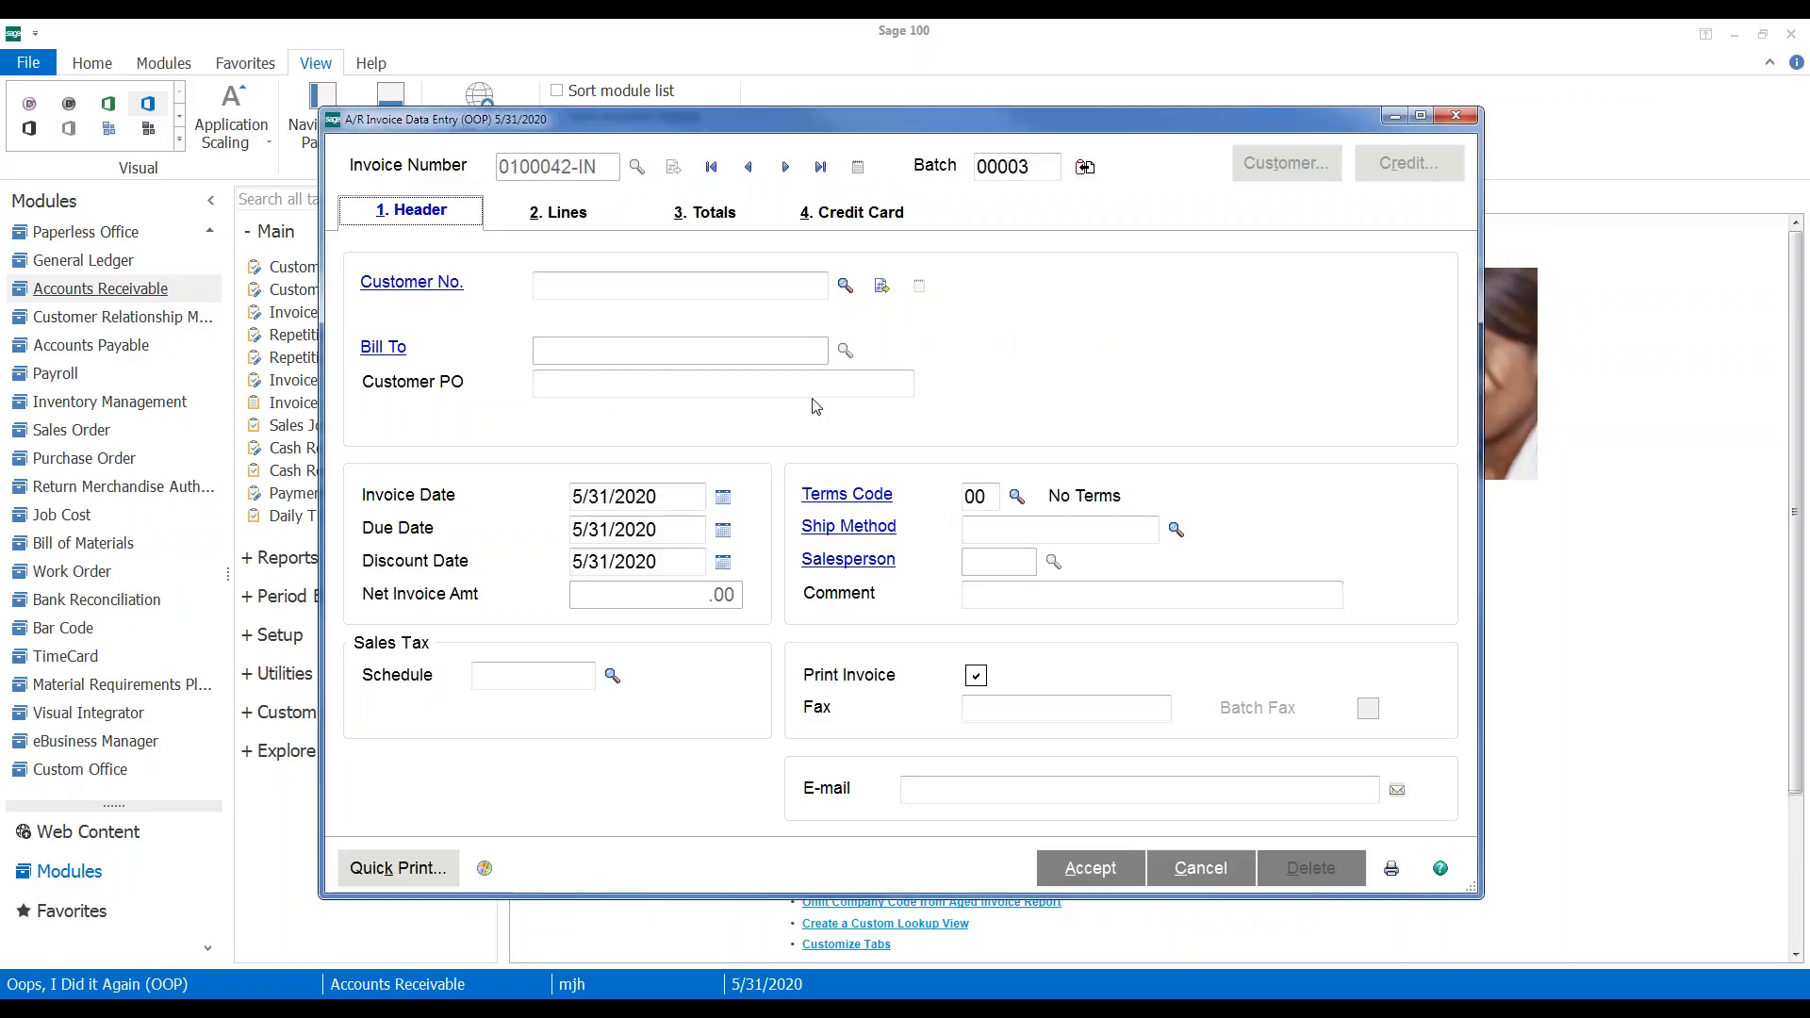
# Enter customer 01-ABF (American Business Futures) on the invoice
pyautogui.click(600, 281)
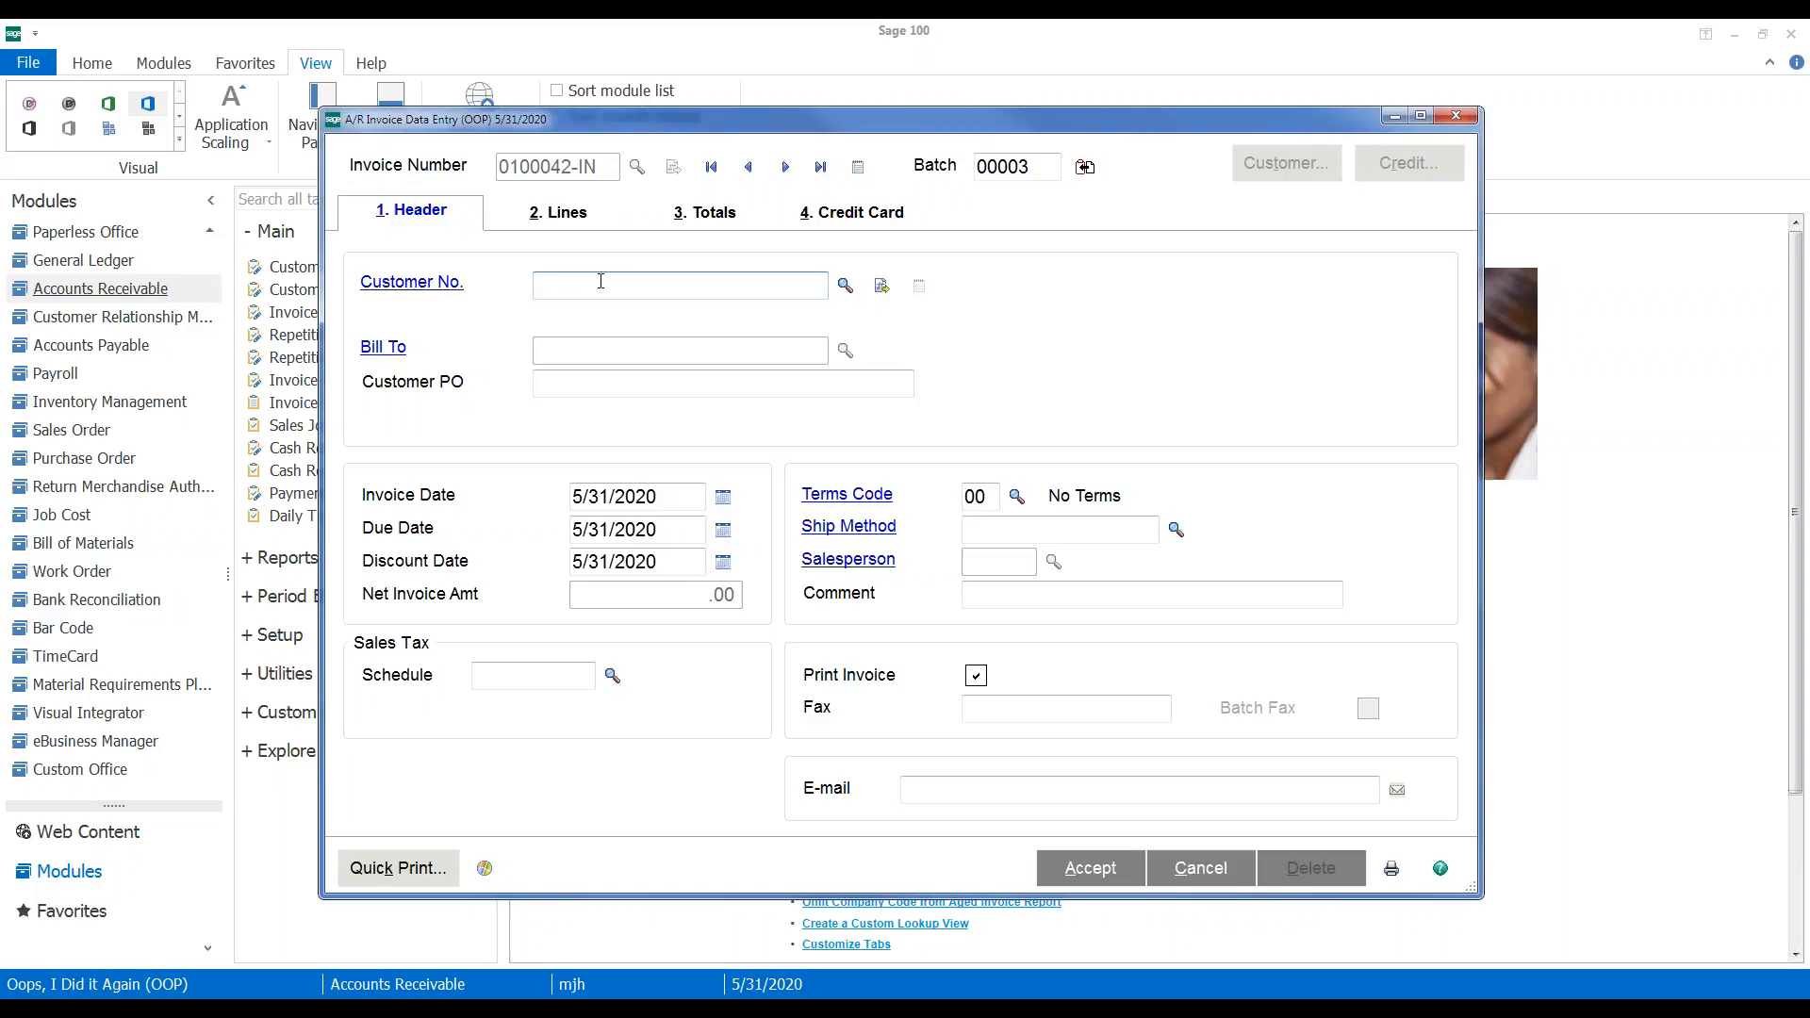
pyautogui.write('01-')
pyautogui.write('ABF')
pyautogui.press('Tab')
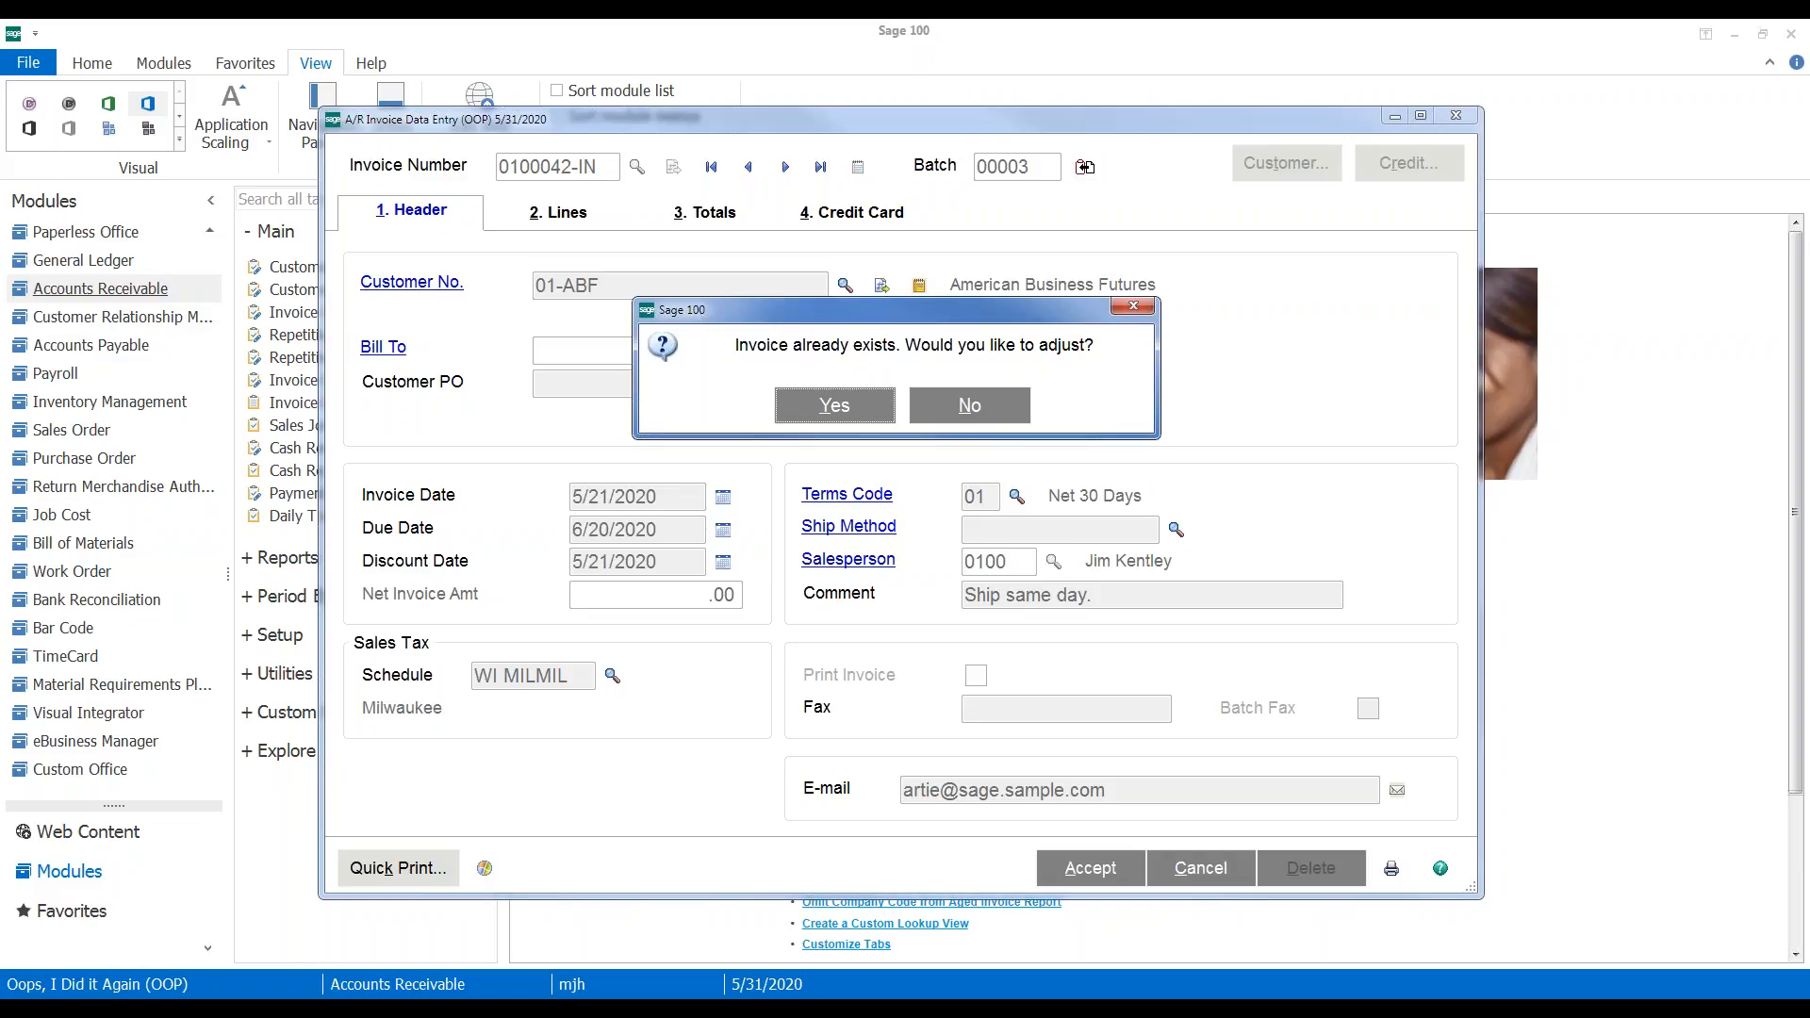
# Choose to adjust the invoice and redate it 5/7/2016, making it due 6/6/2016
pyautogui.click(836, 407)
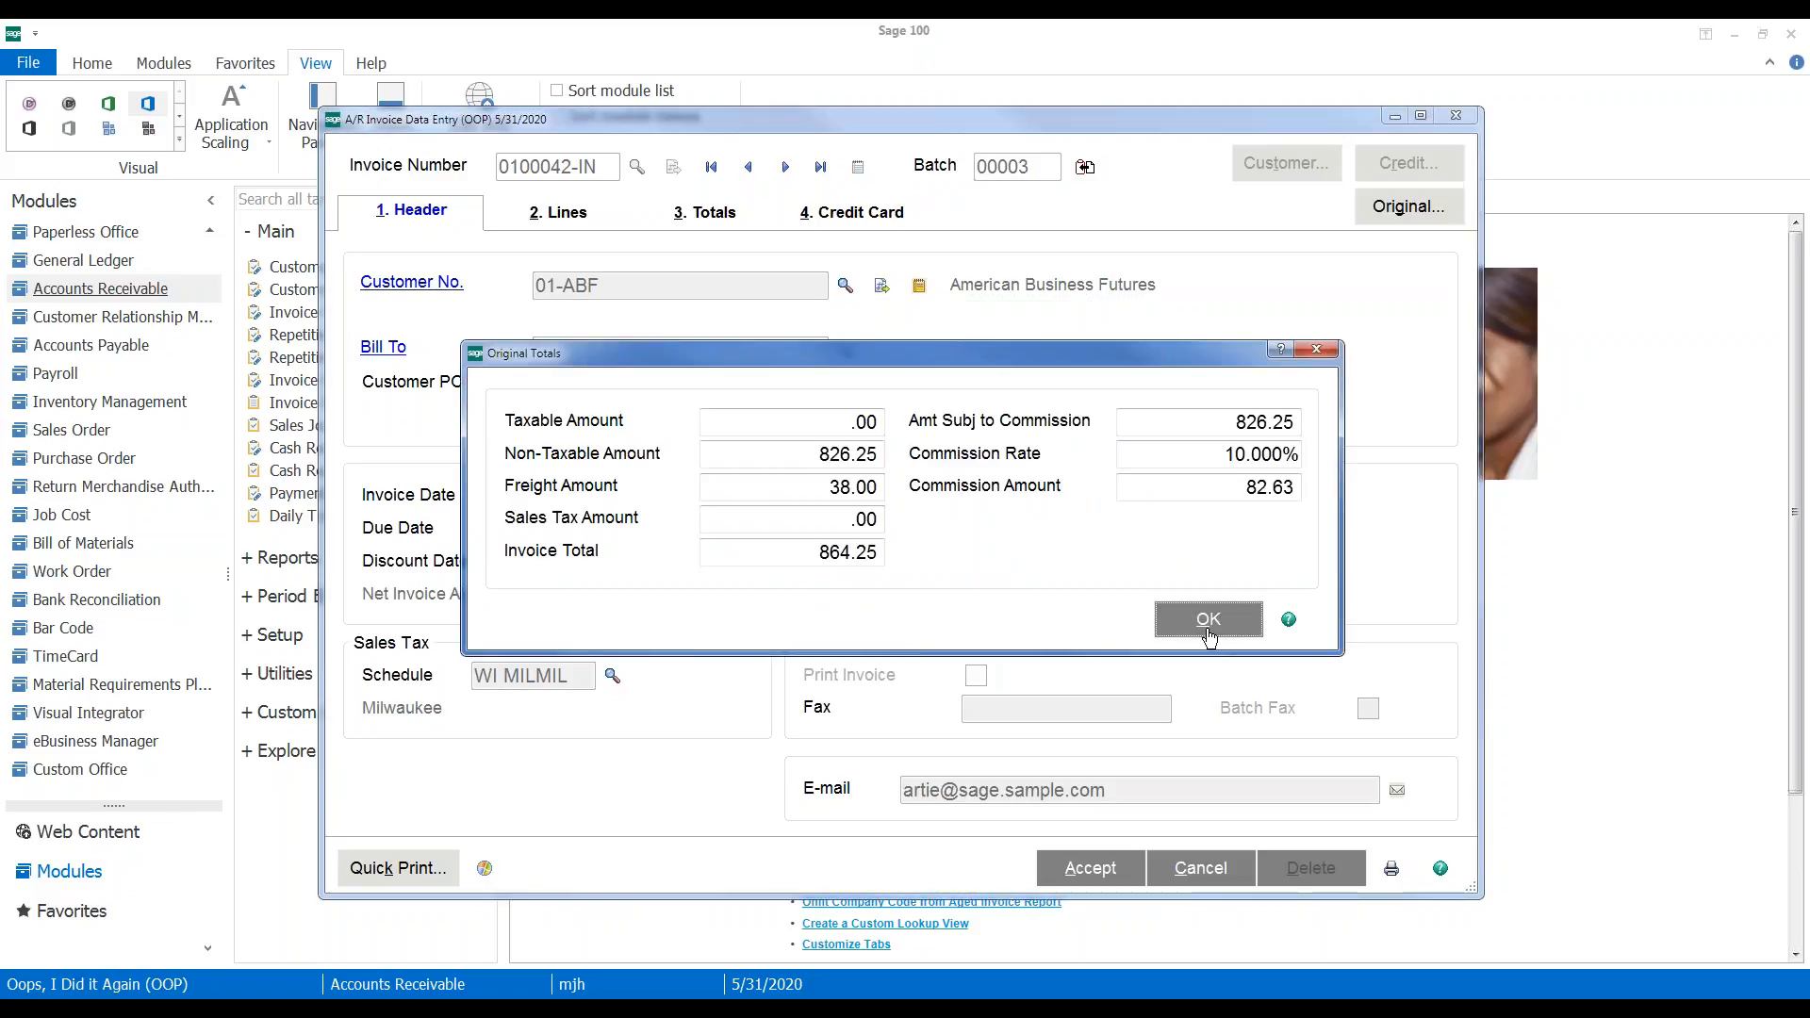
pyautogui.click(1209, 619)
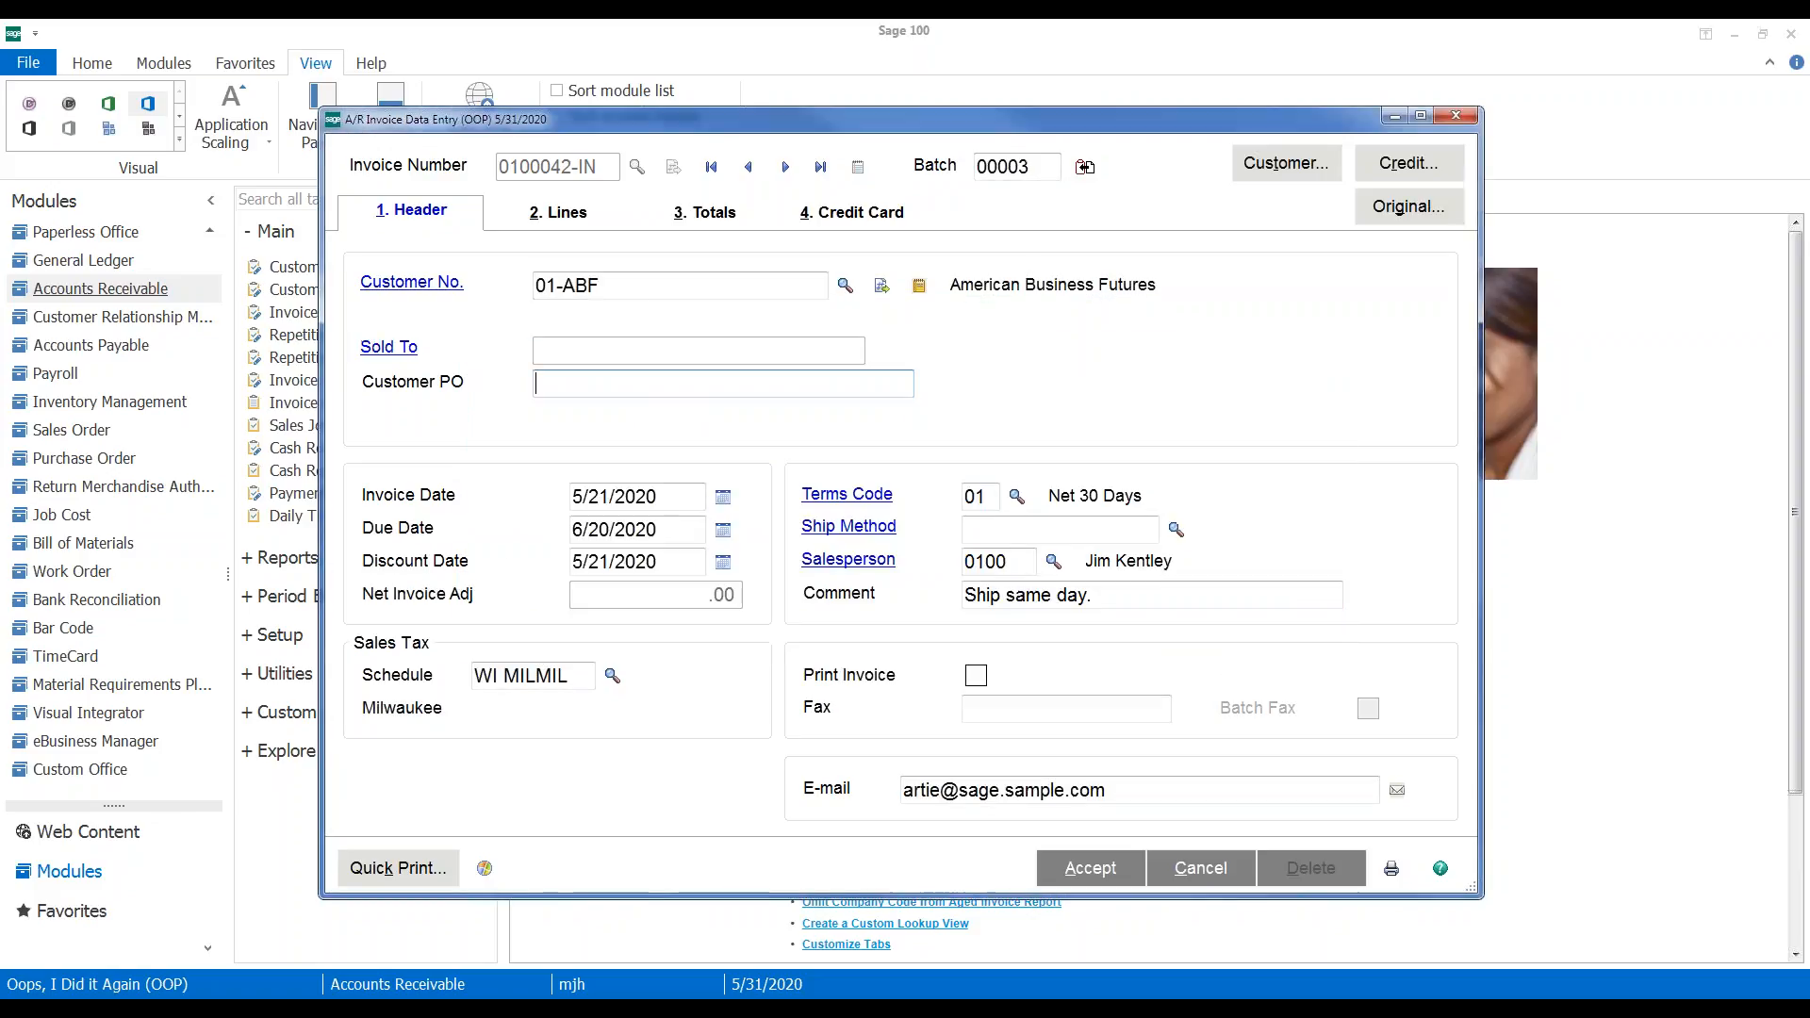
pyautogui.click(662, 495)
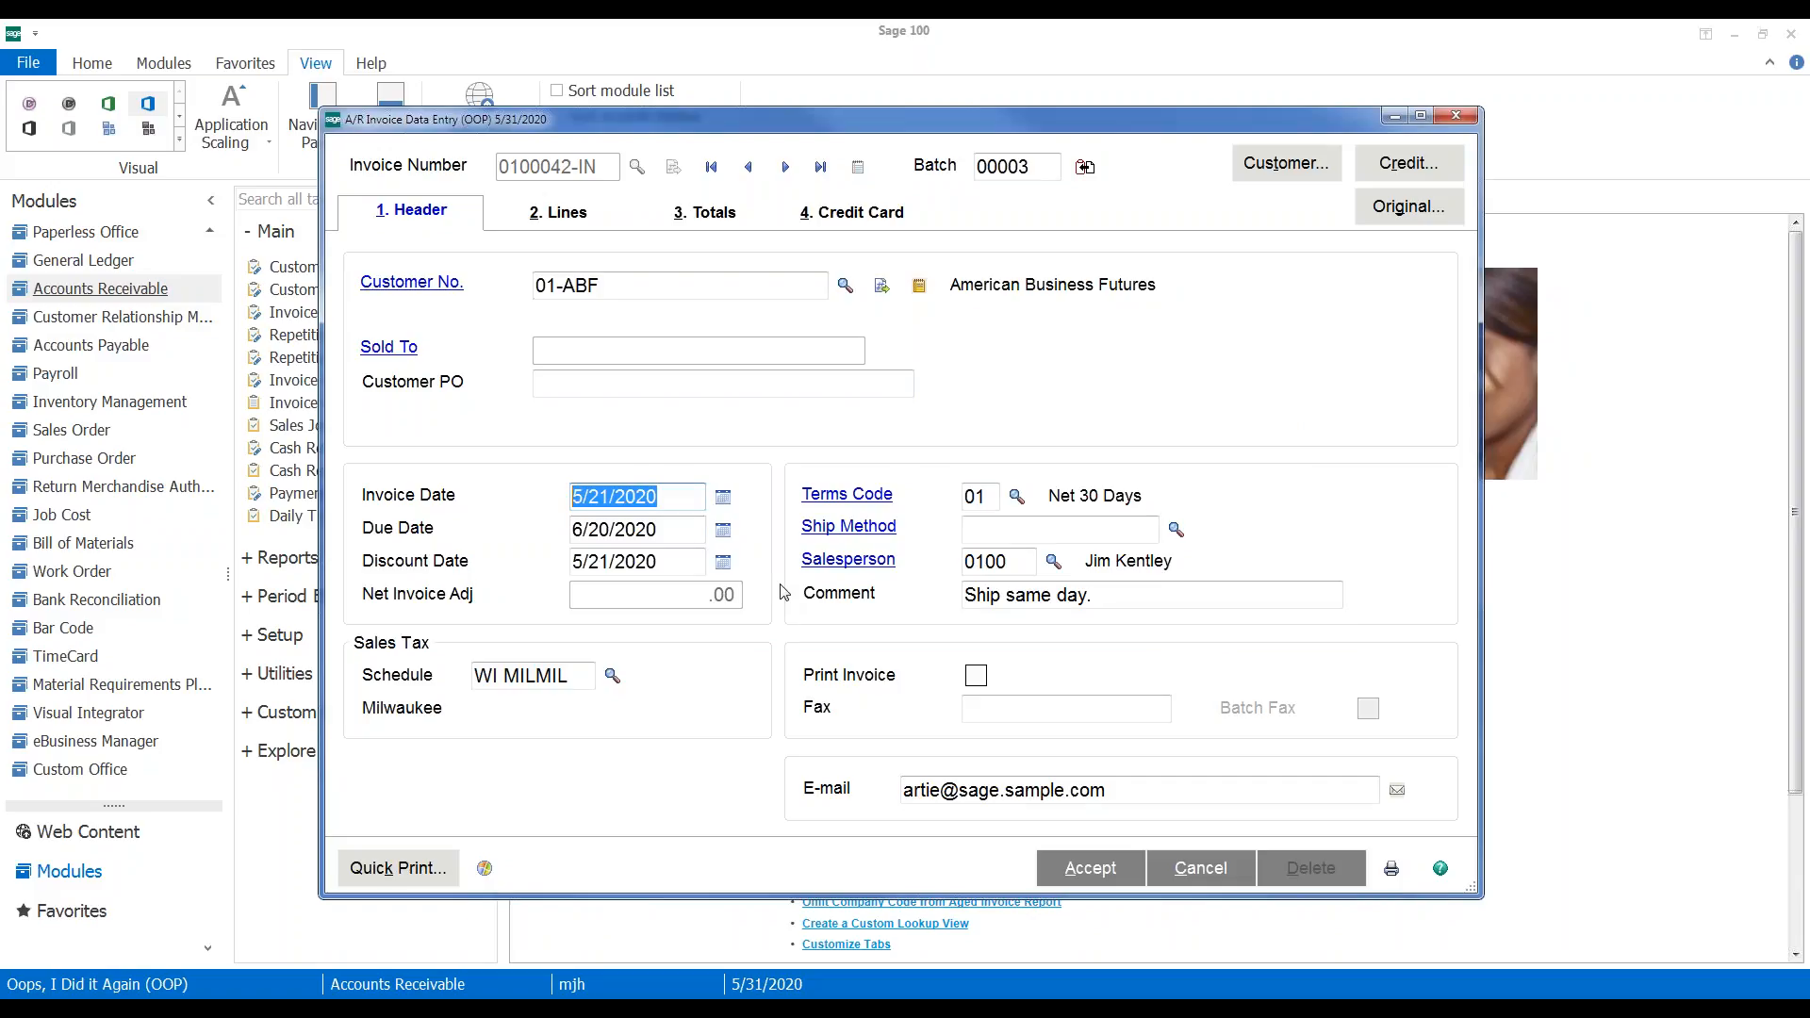
pyautogui.write('0507')
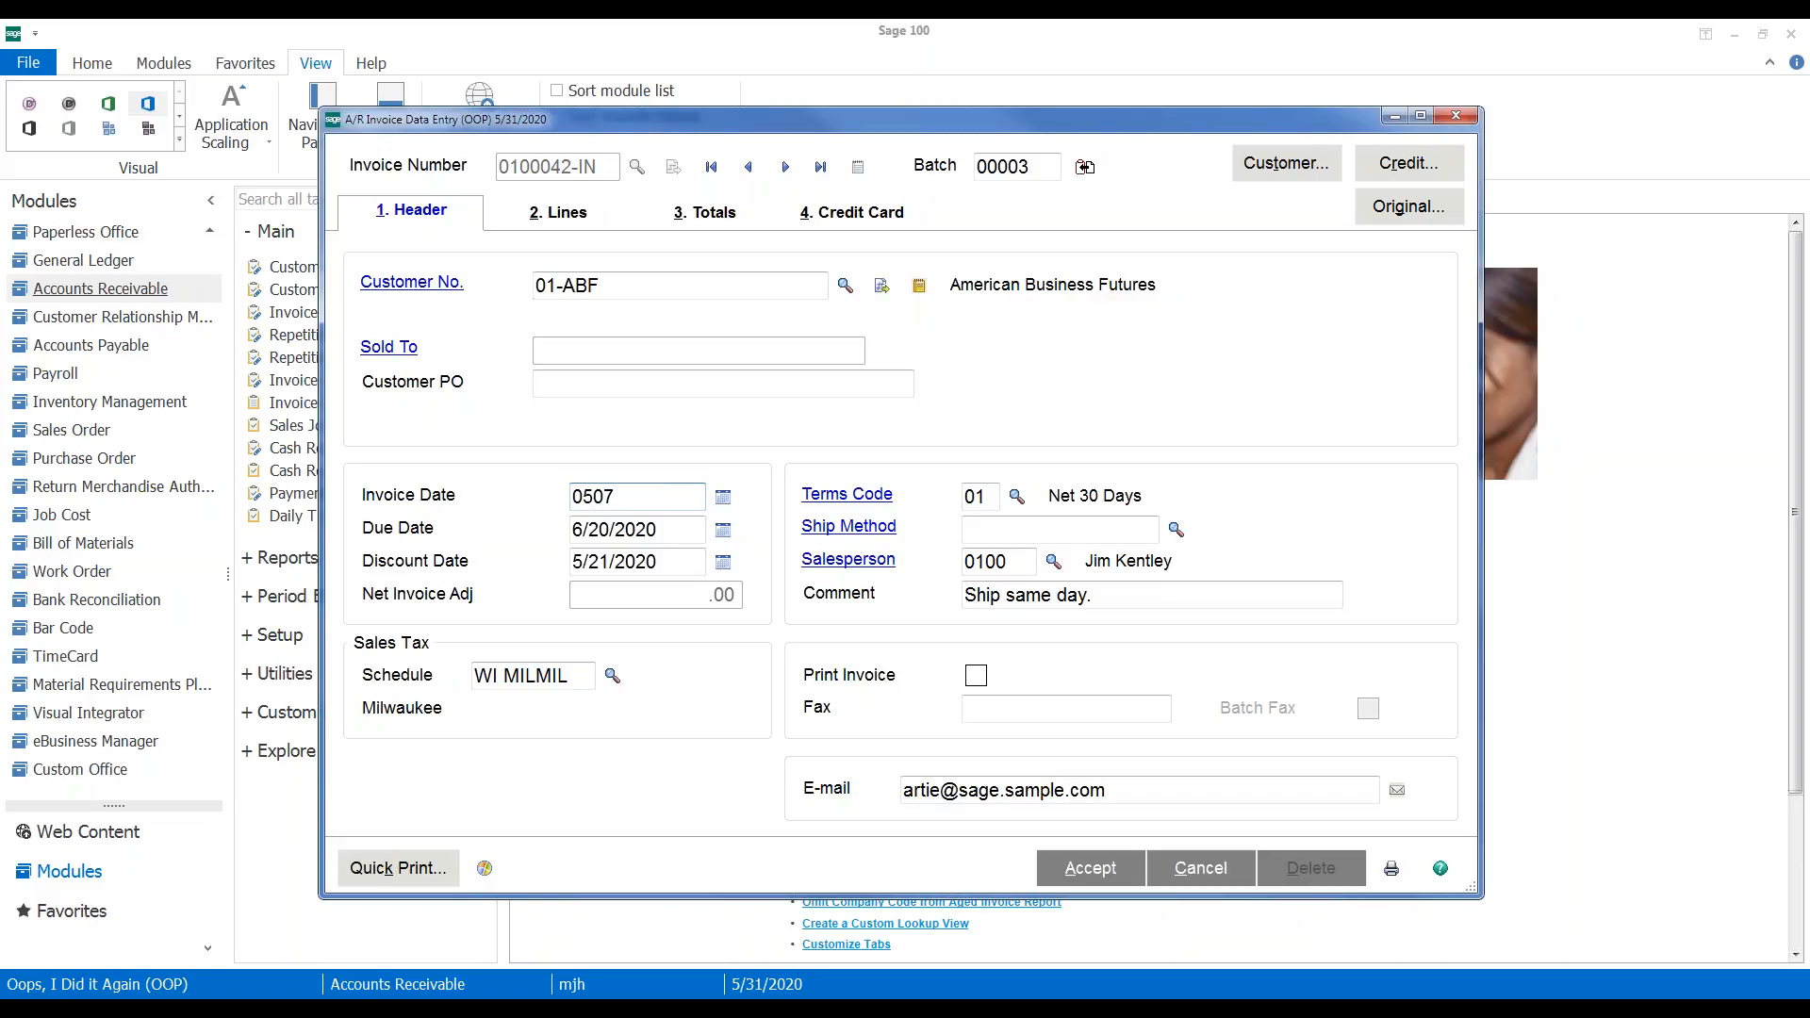
pyautogui.press('Tab')
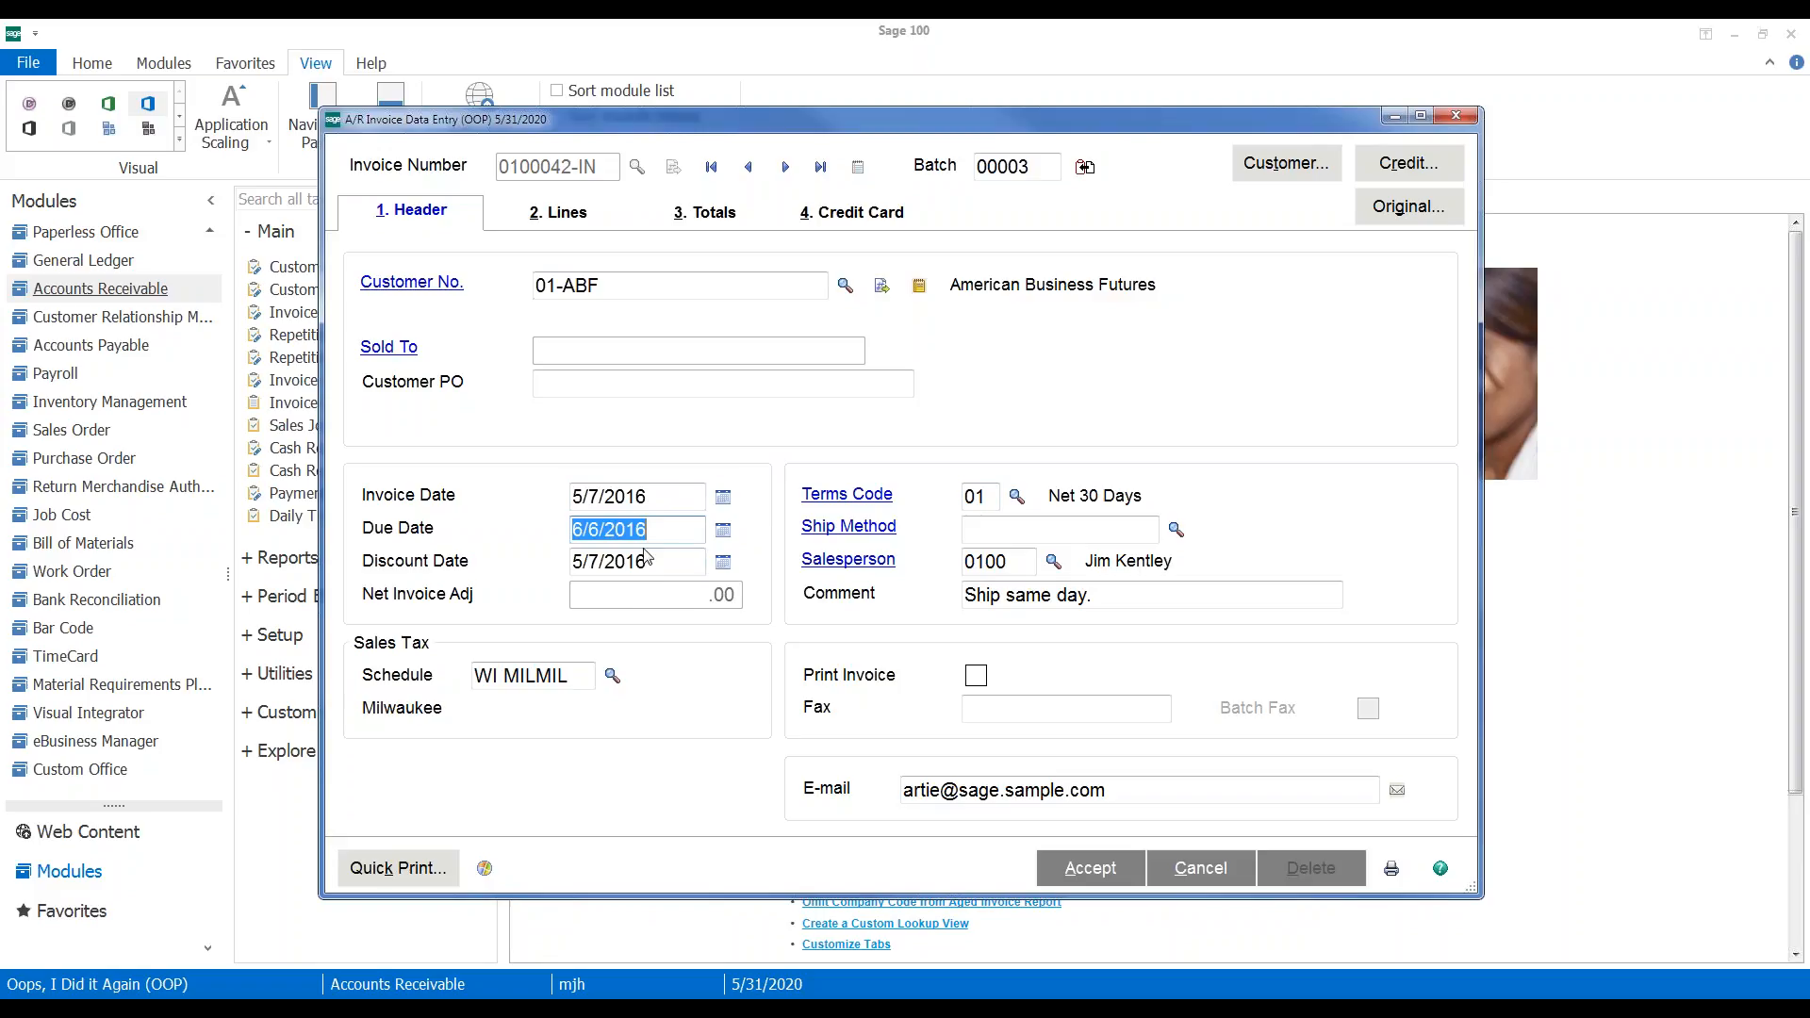
pyautogui.click(556, 213)
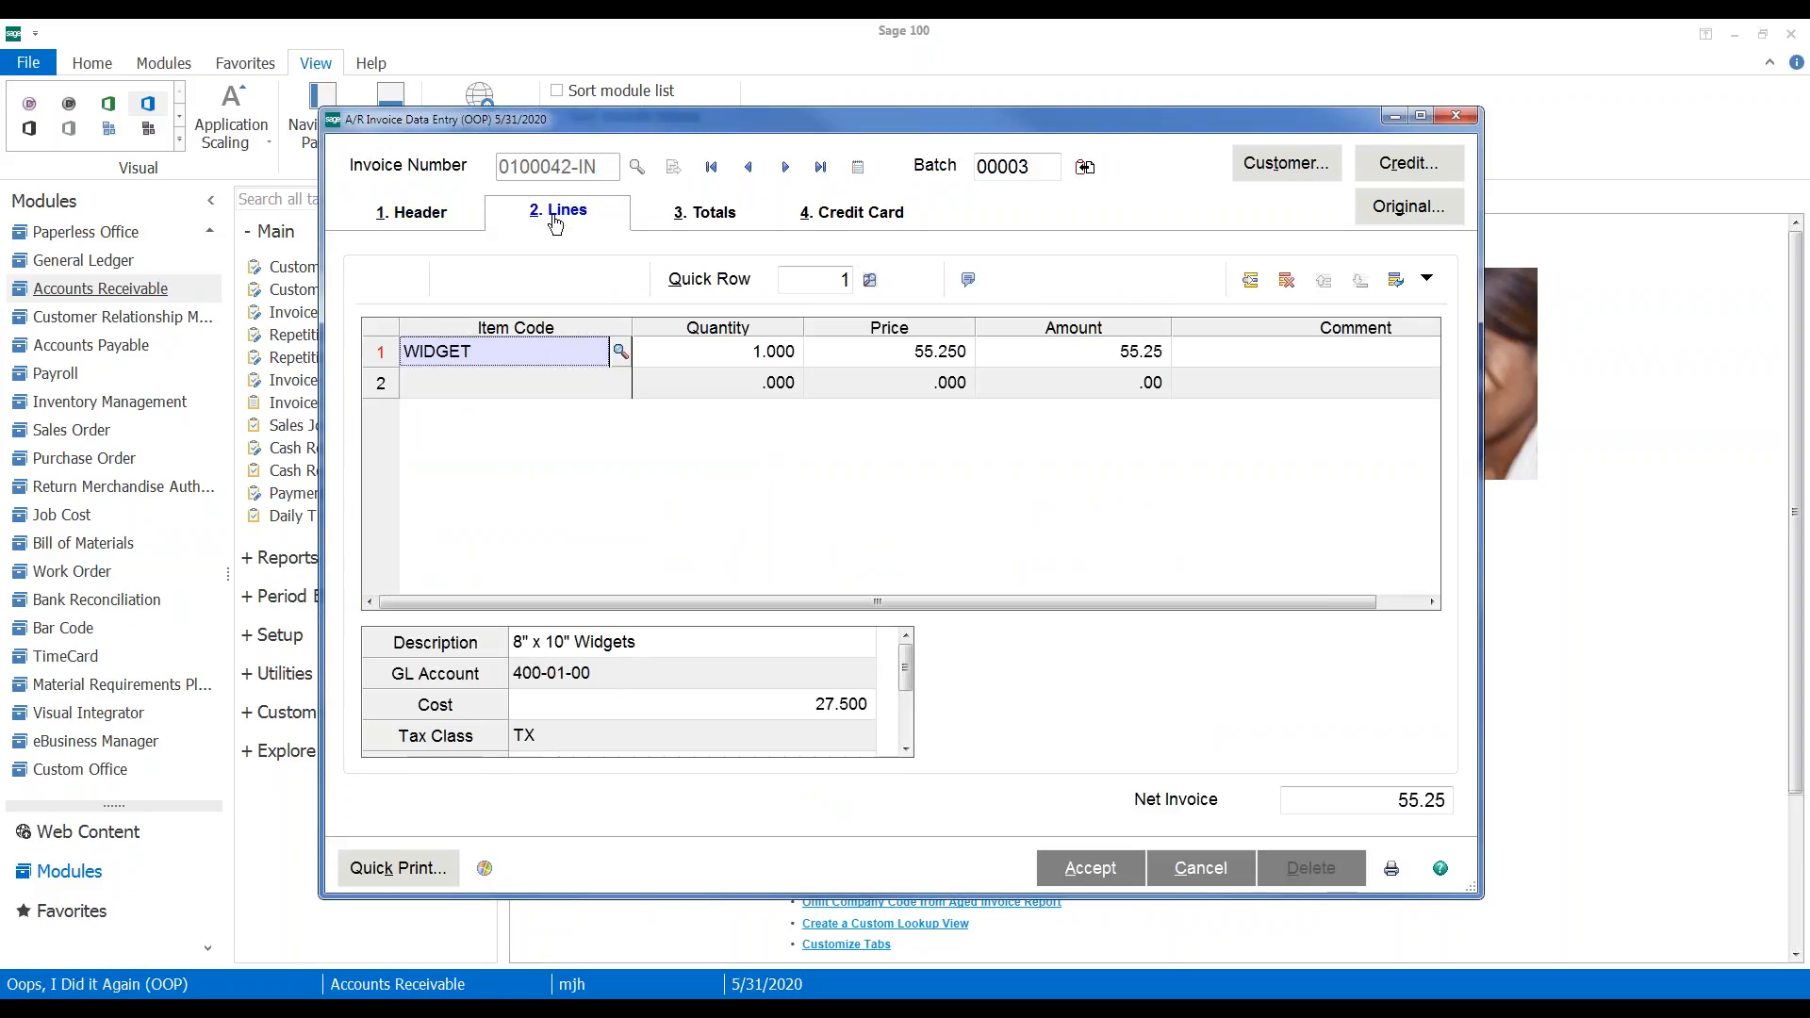
# Zero the WIDGET line's quantity so the invoice nets 0.00, and accept the adjustment
pyautogui.click(728, 364)
pyautogui.write('-')
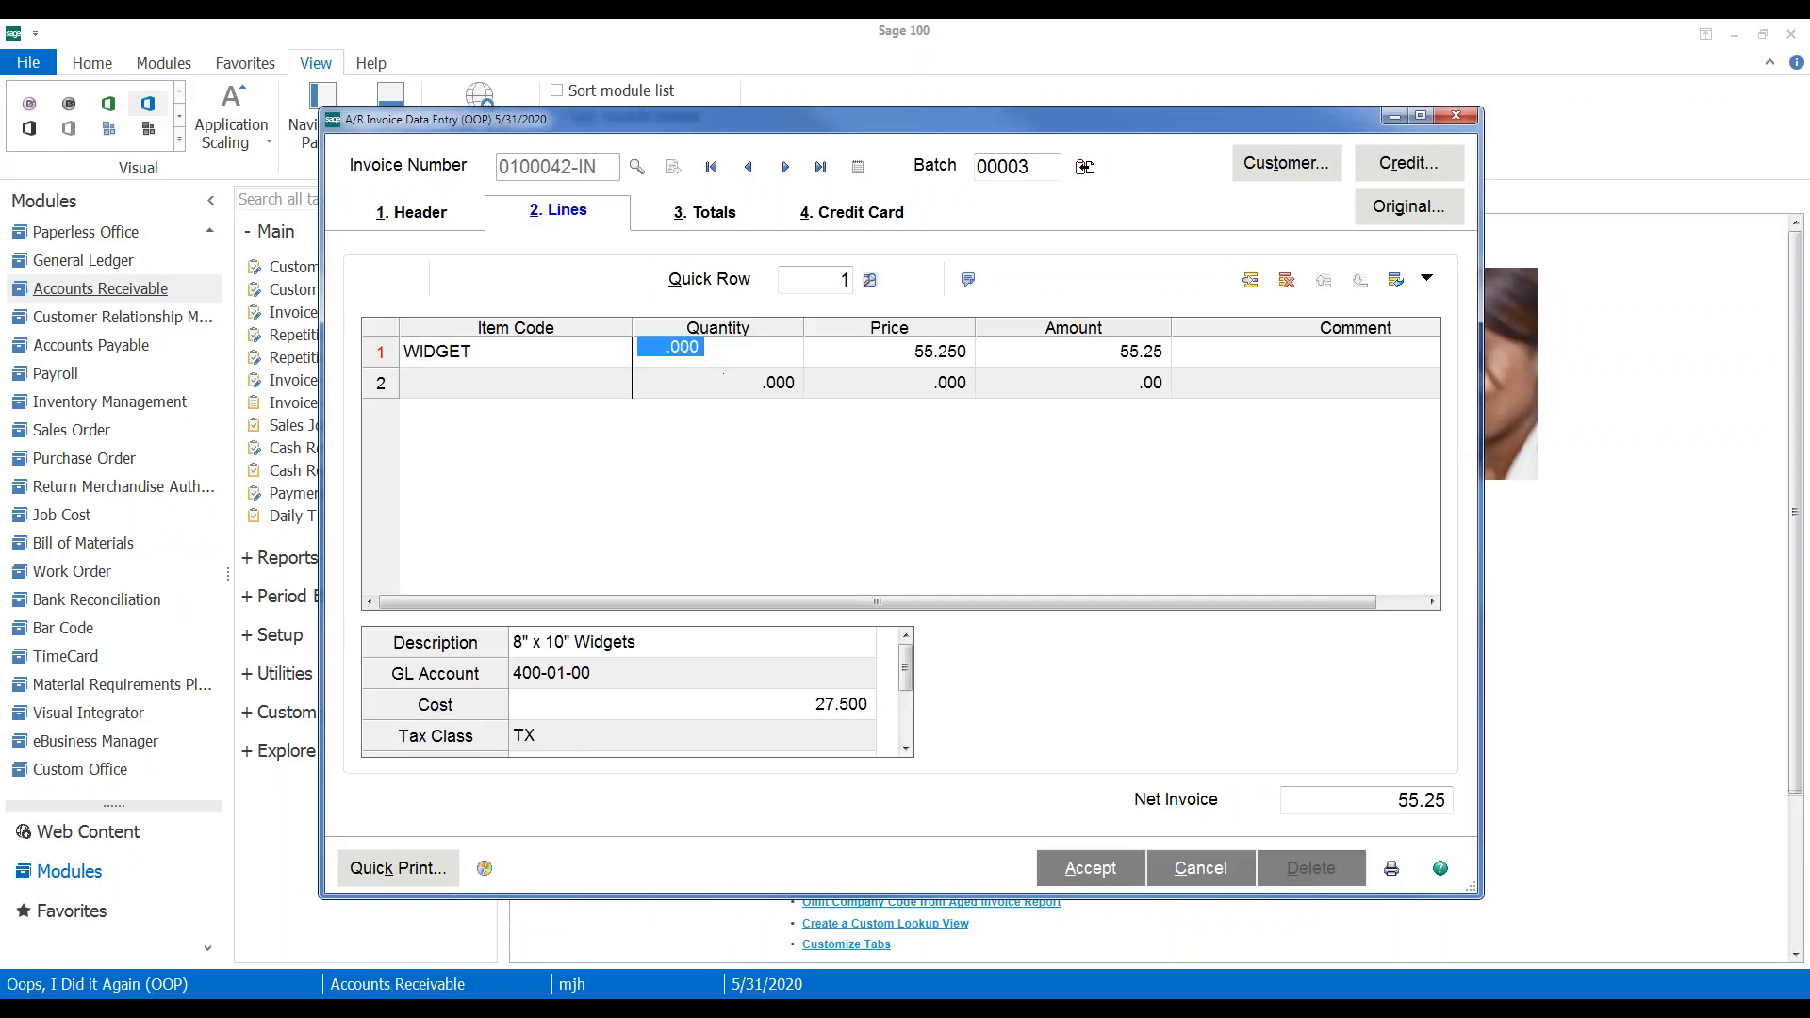
pyautogui.press('Tab')
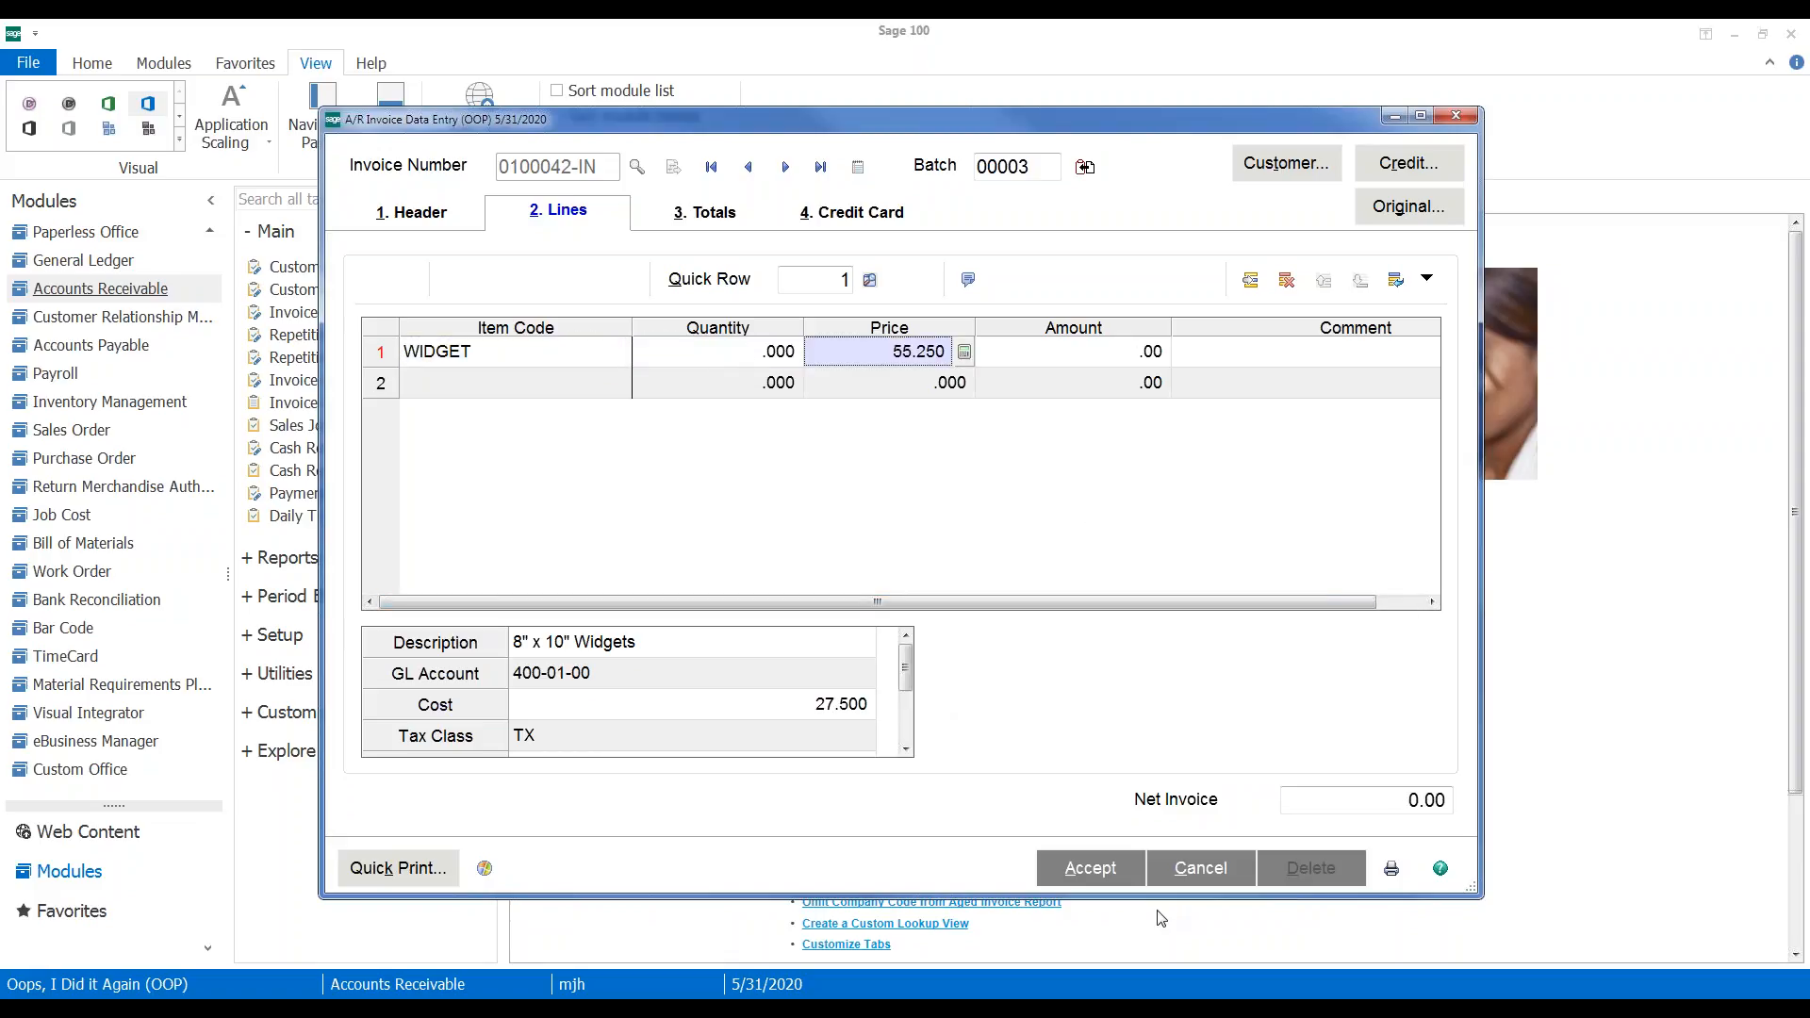
pyautogui.click(1087, 866)
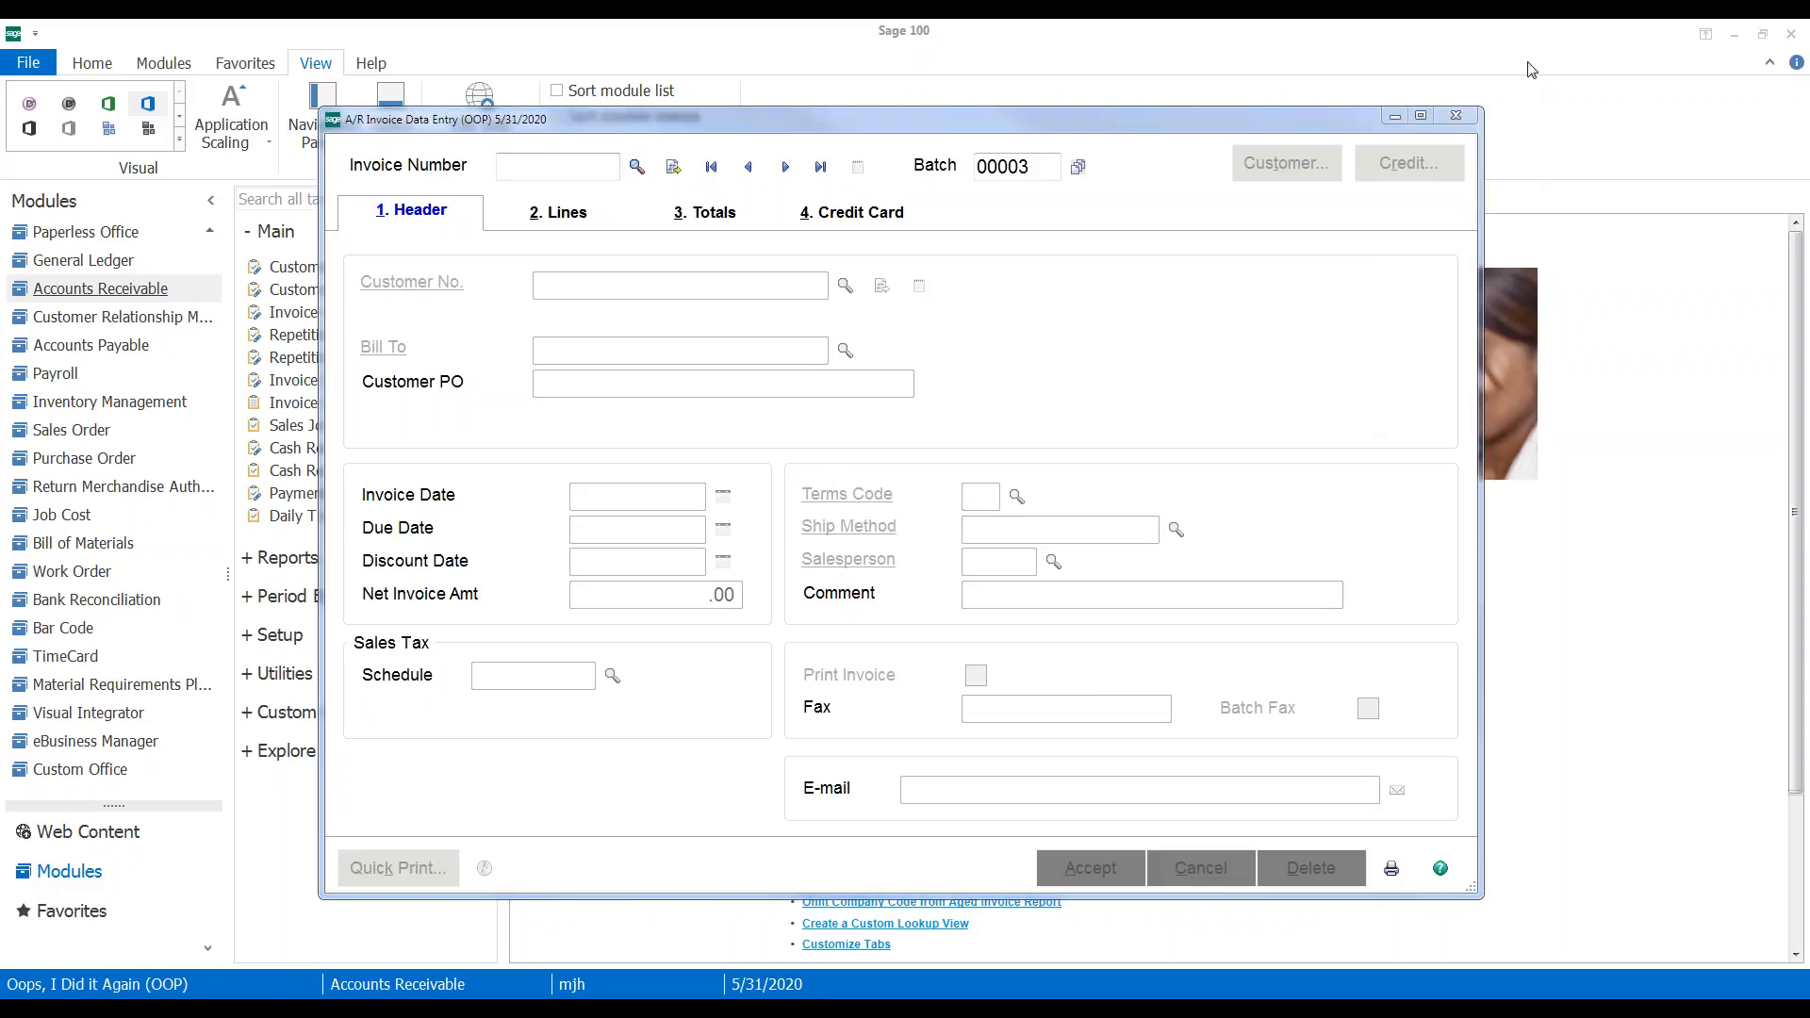
# Look up invoice 0100042 in Invoice History Inquiry, noting its A/R source and 5/21/2020 date
pyautogui.click(1455, 115)
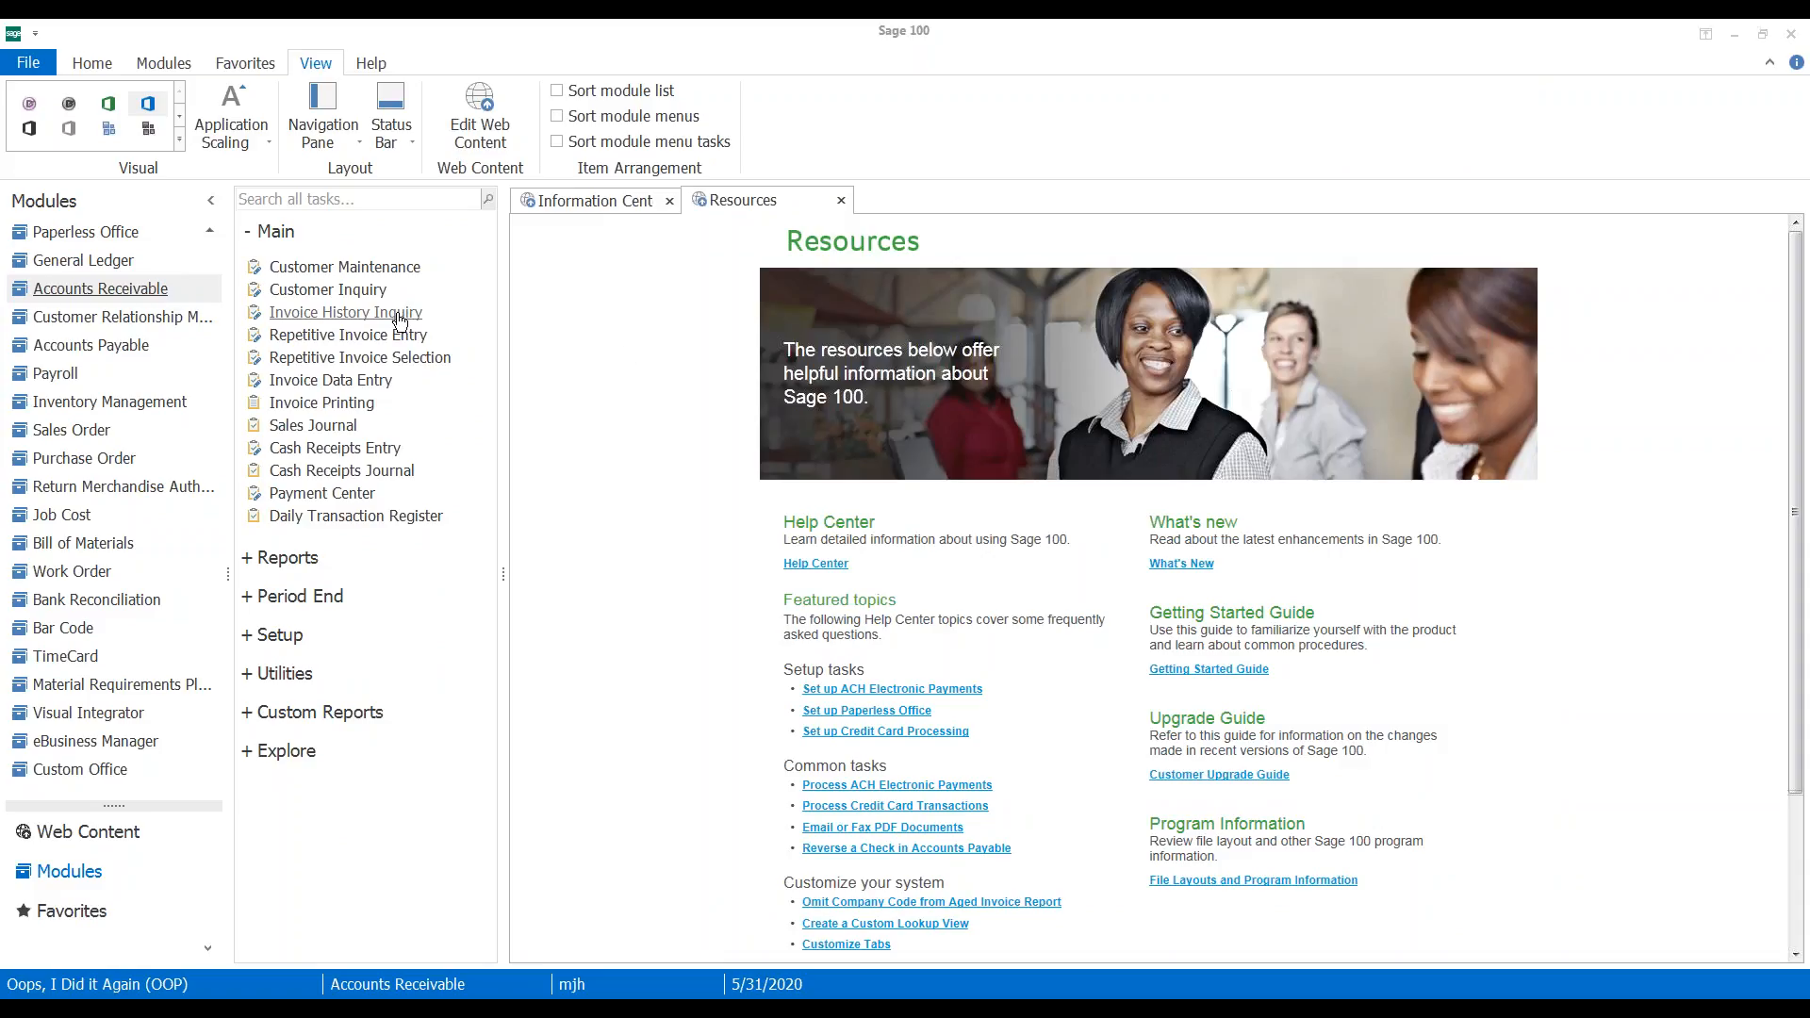
pyautogui.click(310, 316)
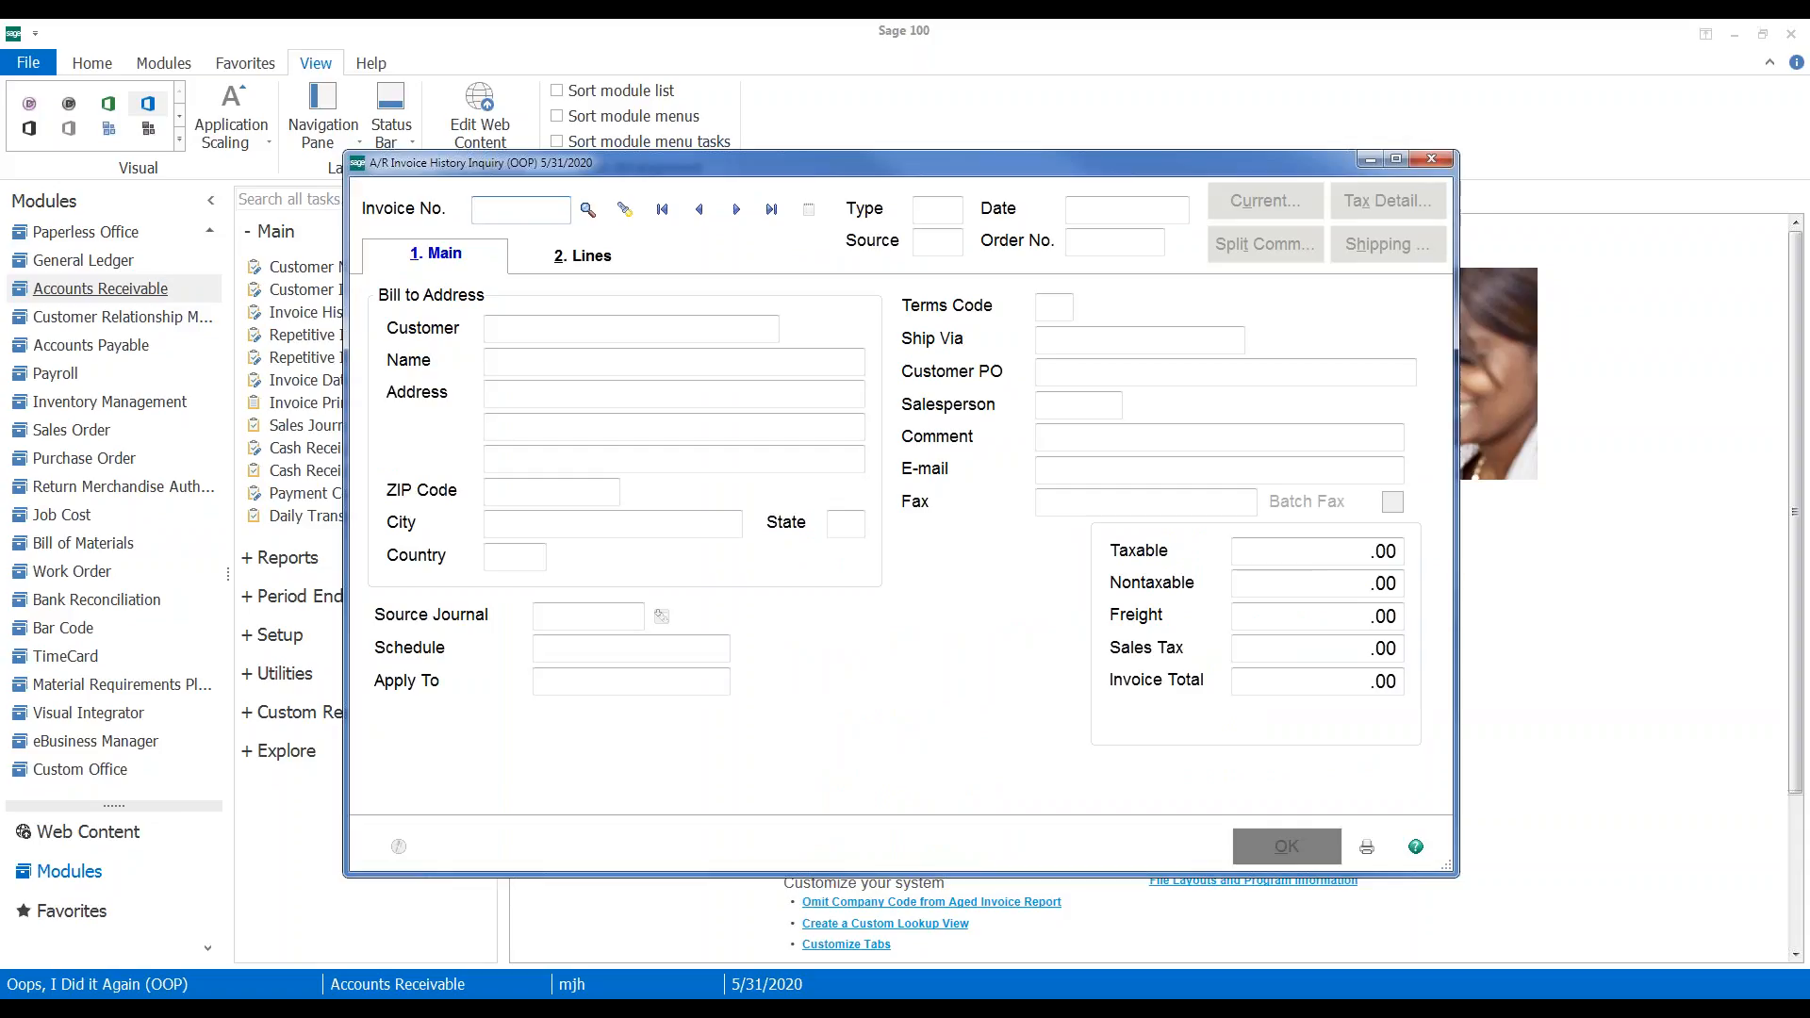
pyautogui.write('100042')
pyautogui.press('Tab')
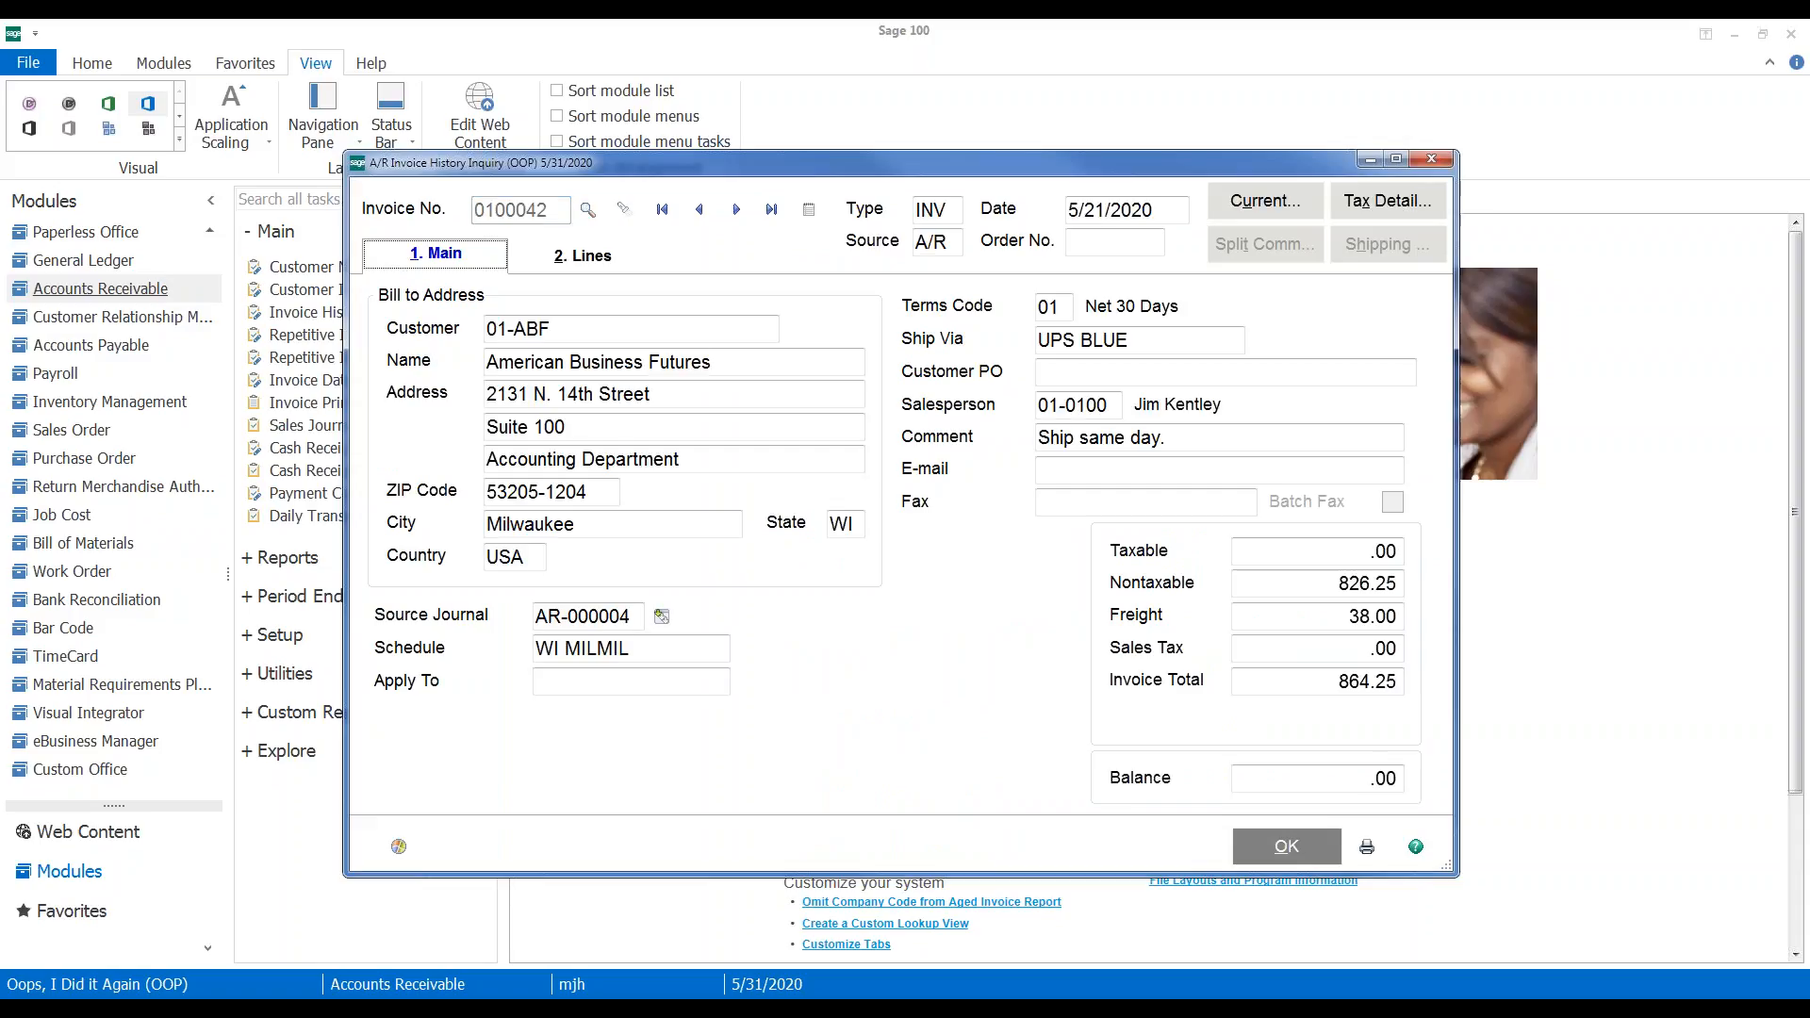
pyautogui.click(954, 247)
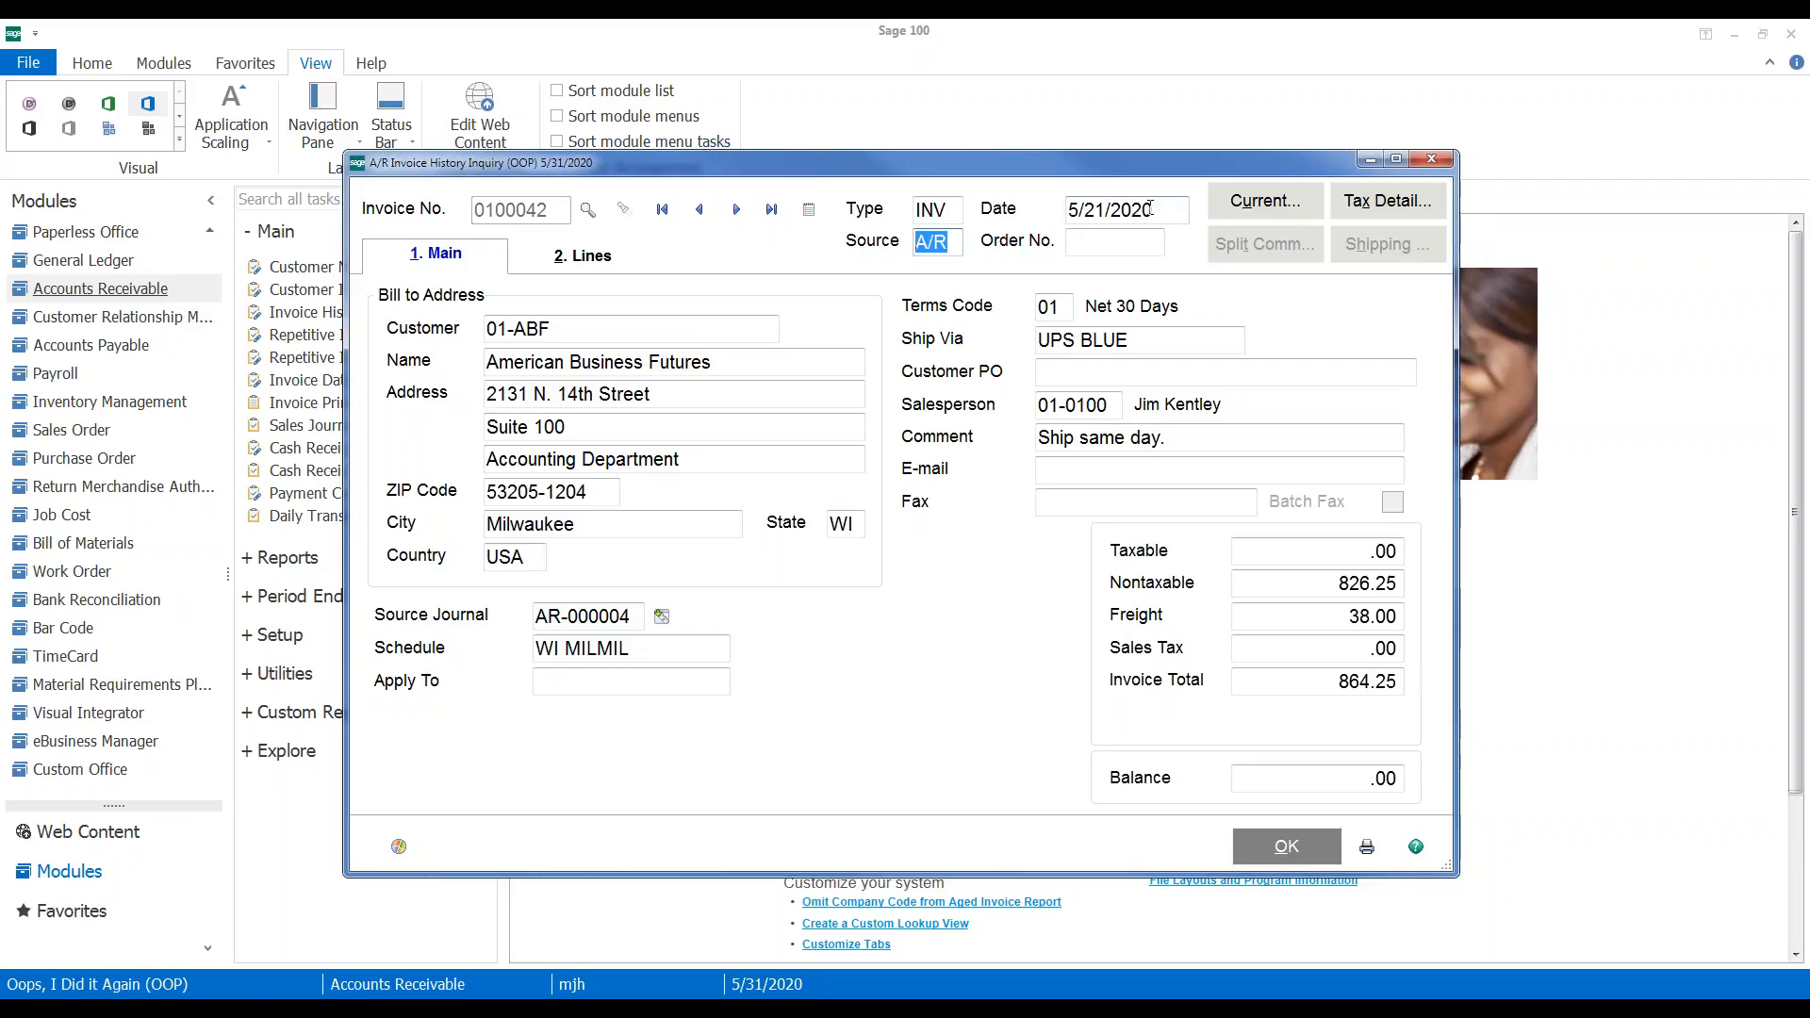
pyautogui.moveTo(1163, 209); pyautogui.dragTo(1055, 213)
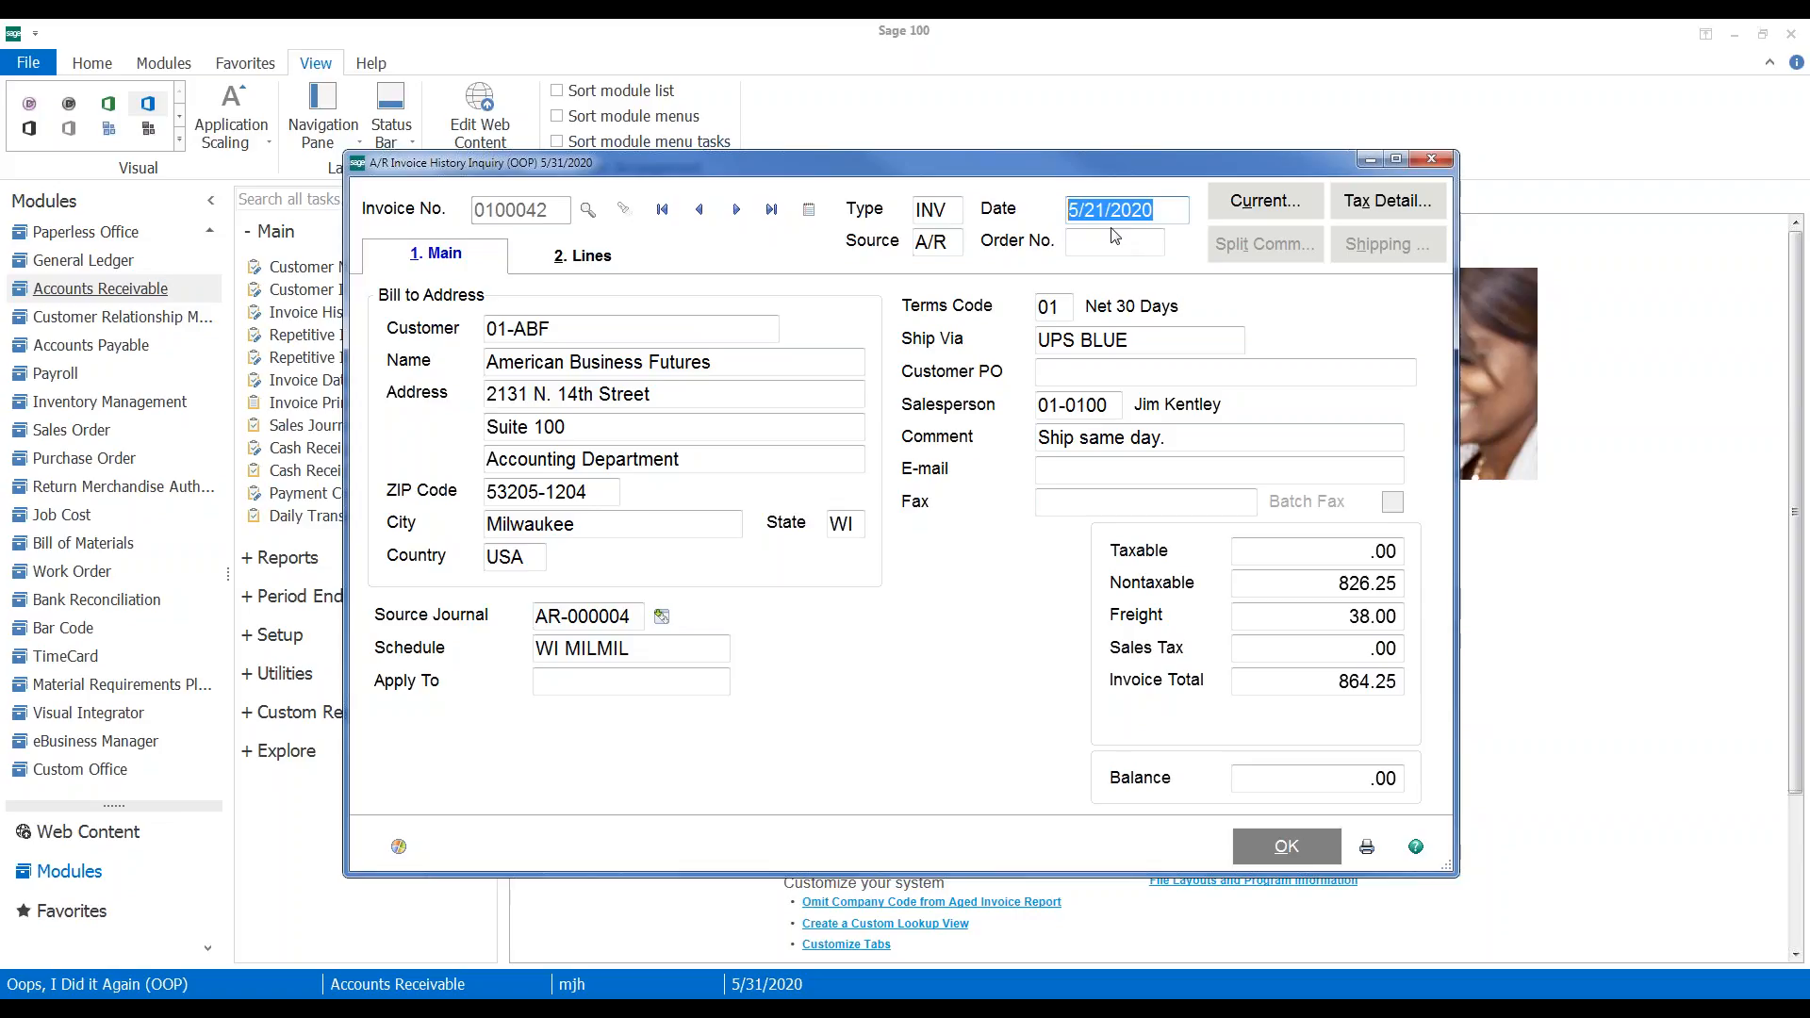
# Drill into the source journal for invoice 0100042 and arrange the windows to view both
pyautogui.click(662, 618)
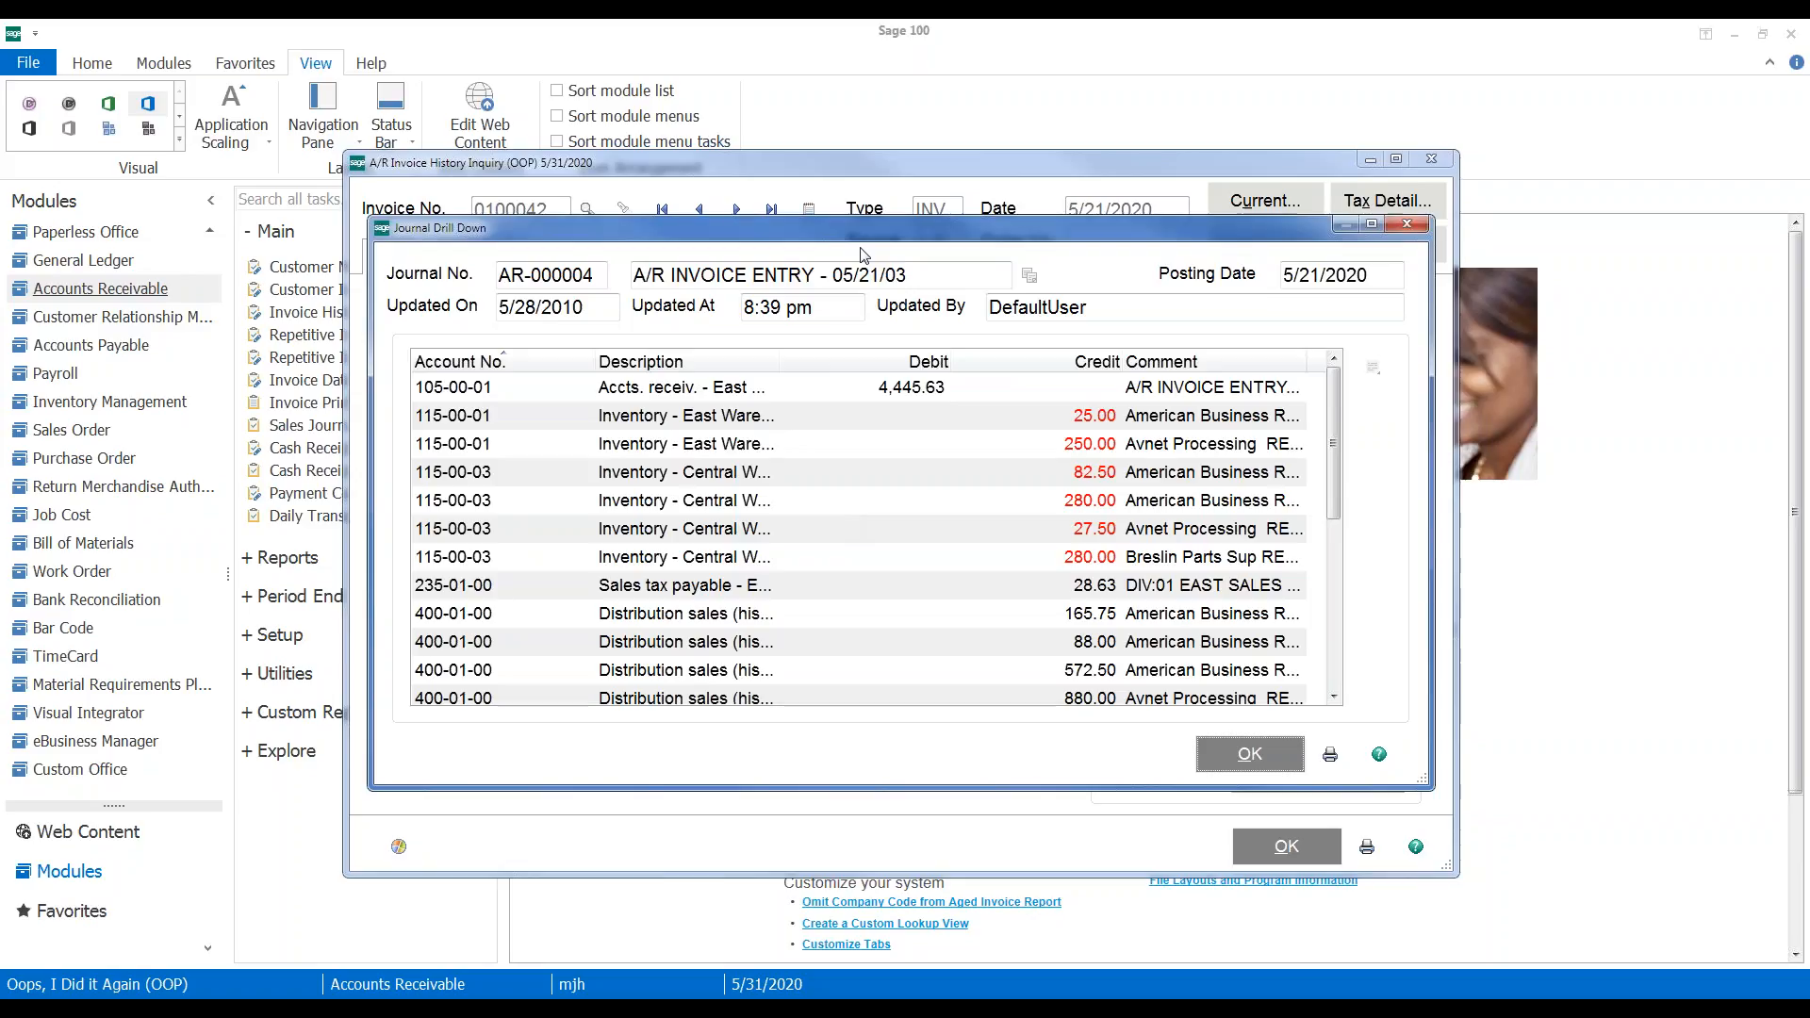
pyautogui.moveTo(860, 236); pyautogui.dragTo(839, 357)
pyautogui.moveTo(714, 351); pyautogui.dragTo(700, 640)
pyautogui.moveTo(751, 161); pyautogui.dragTo(744, 46)
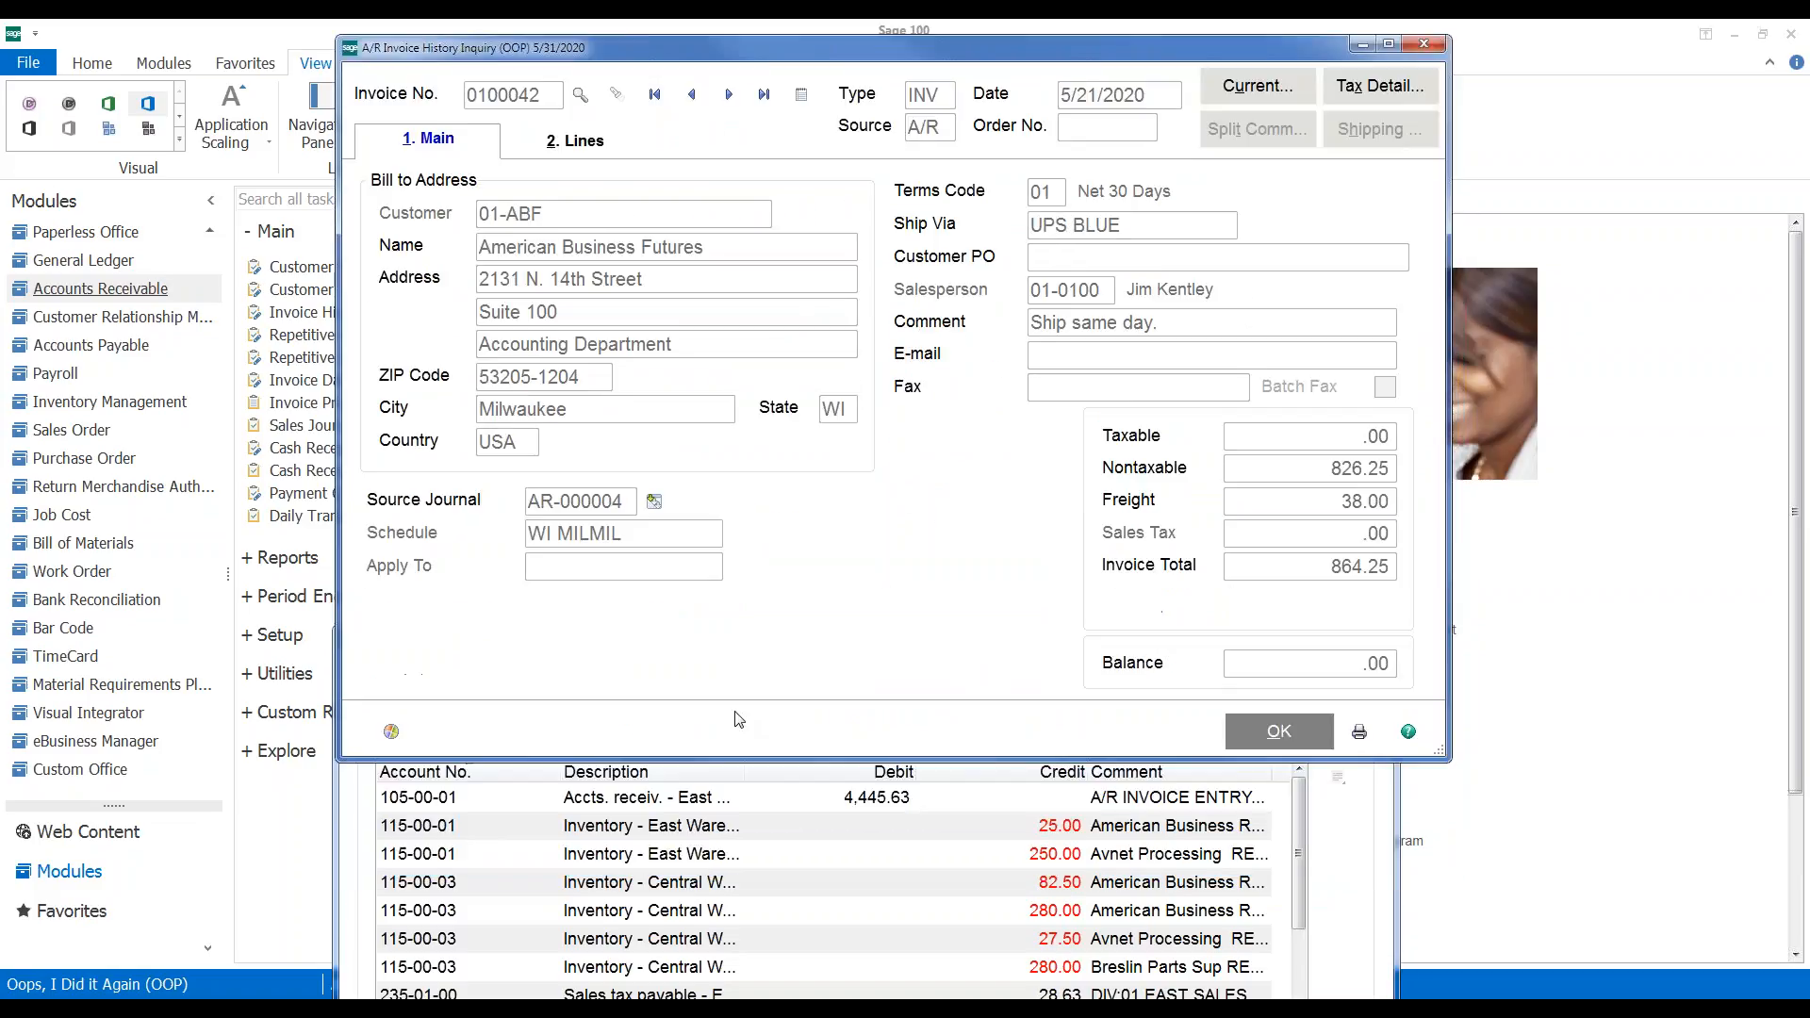
pyautogui.click(652, 501)
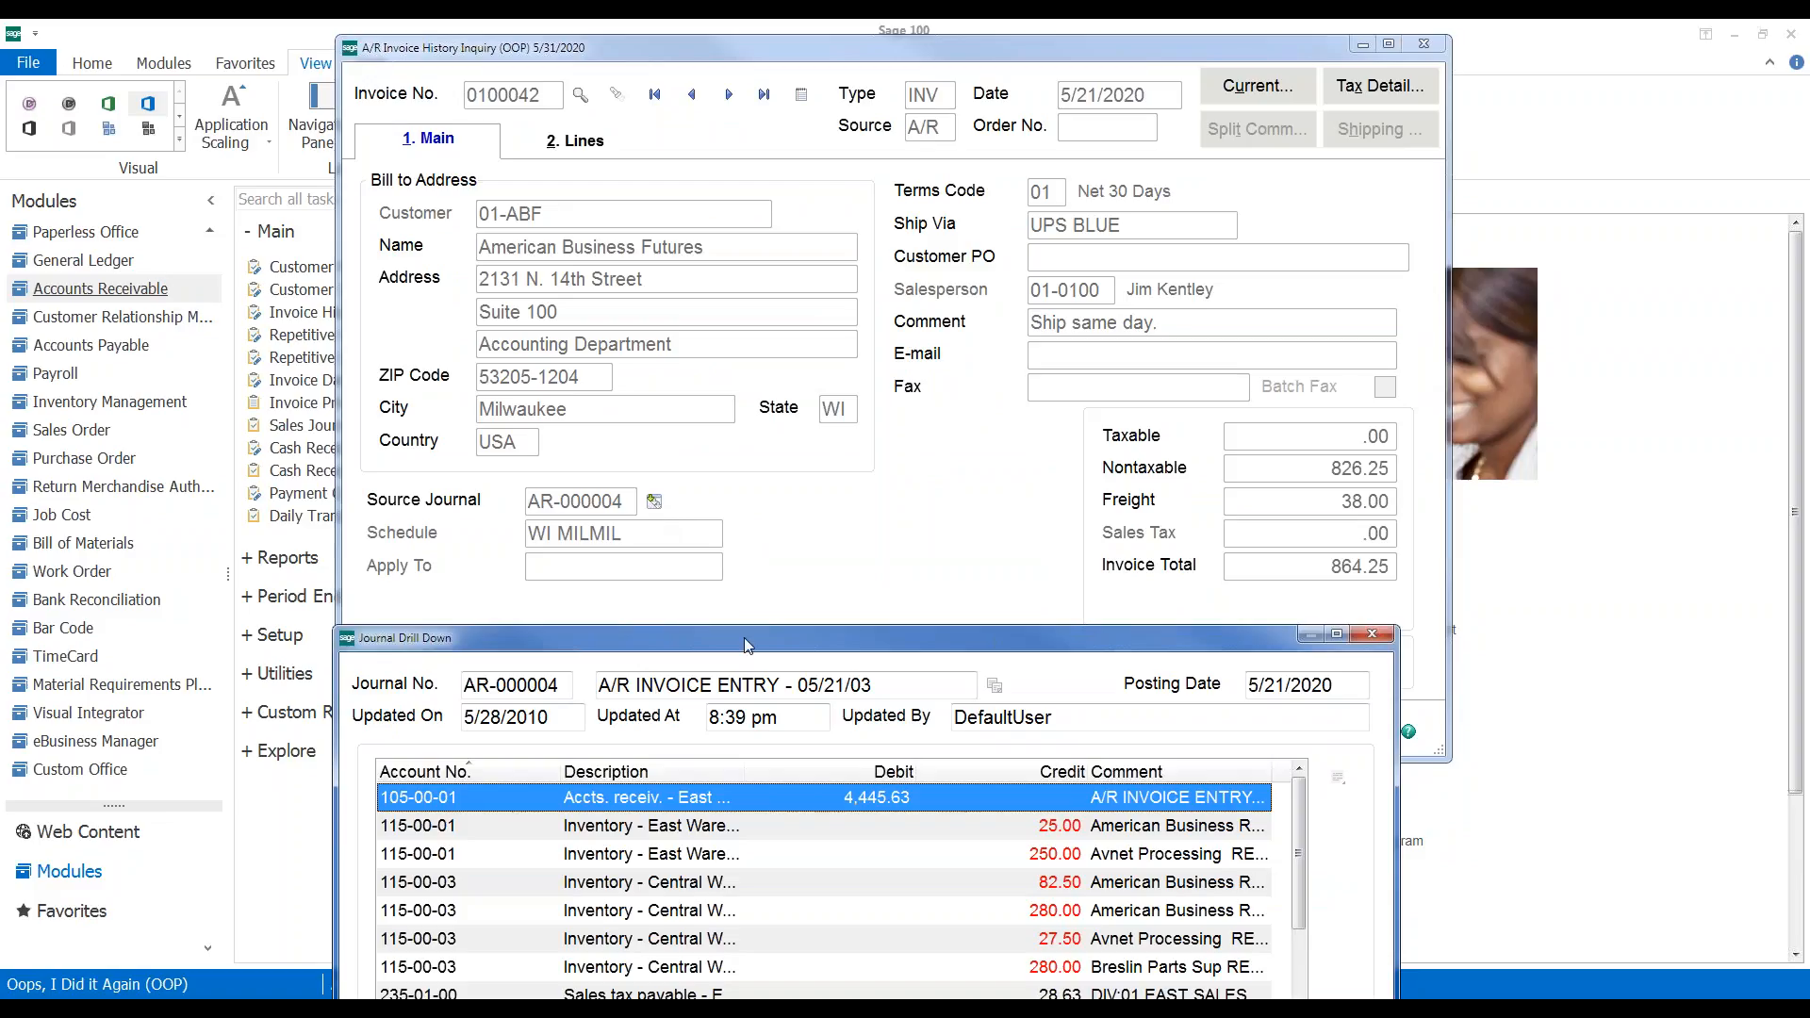
pyautogui.moveTo(743, 638); pyautogui.dragTo(736, 280)
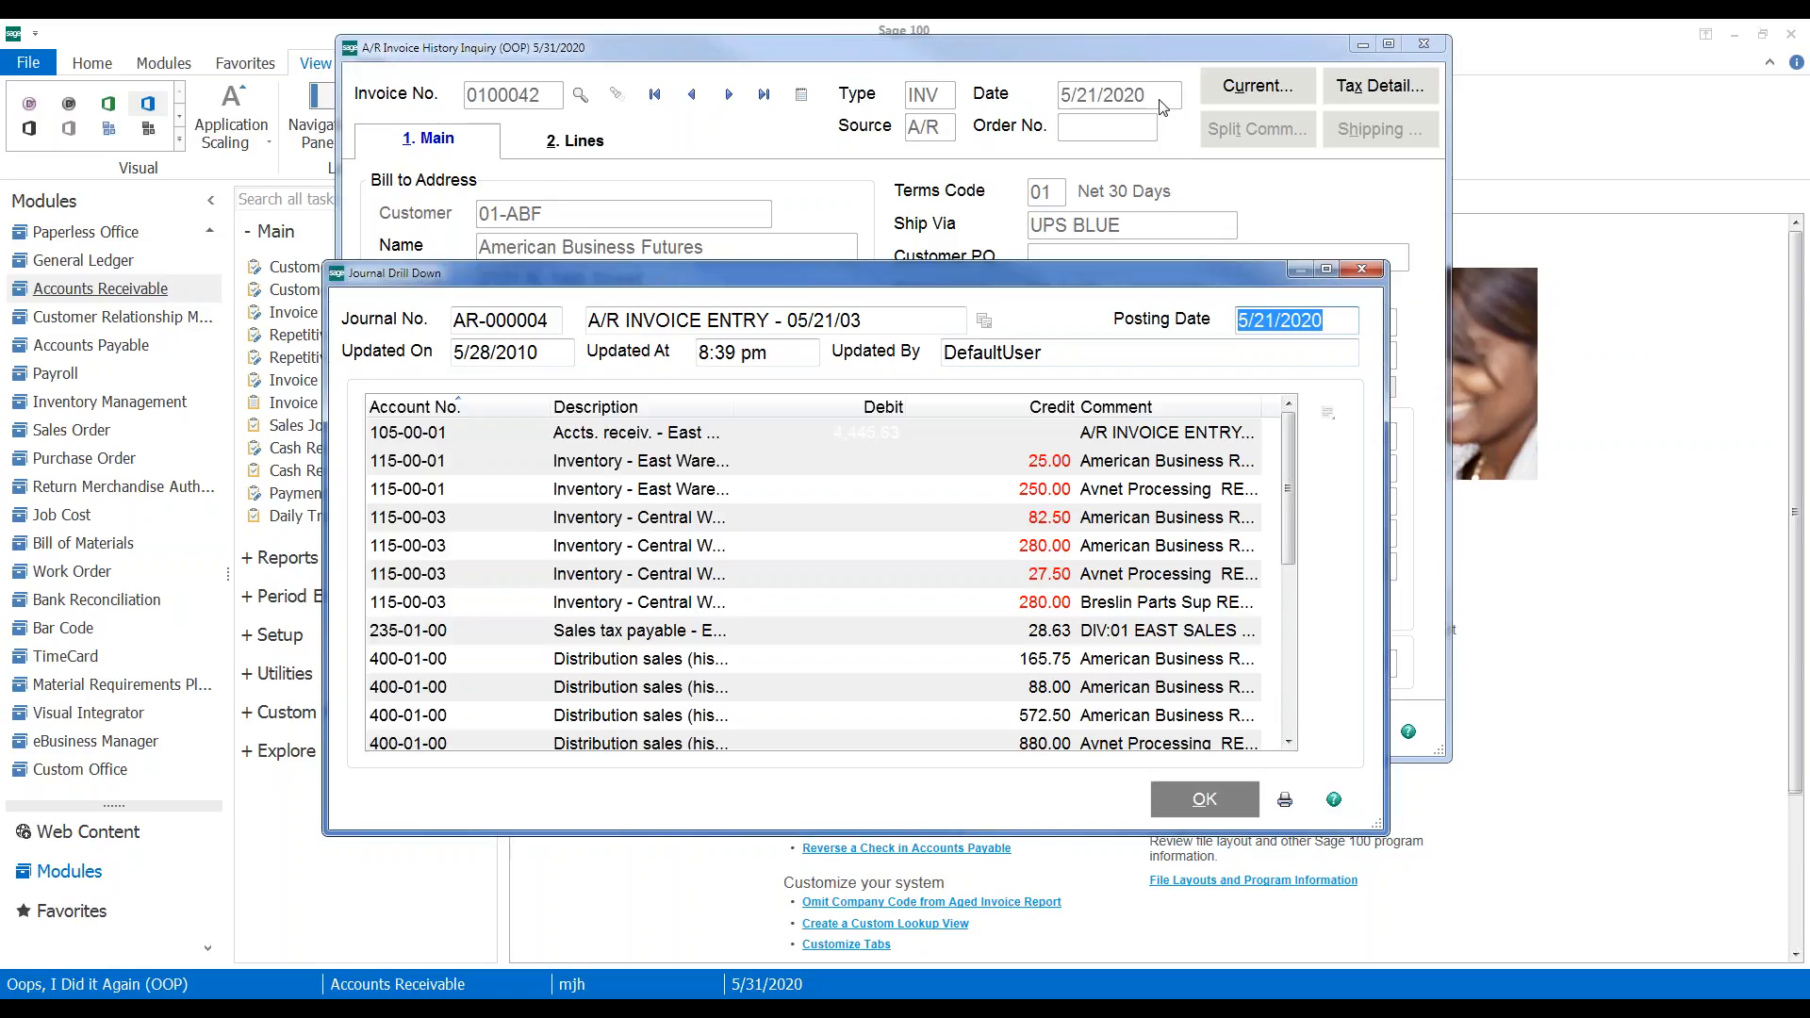
# Close the journal drill-down, clear the inquiry, and close Invoice History Inquiry
pyautogui.click(1361, 271)
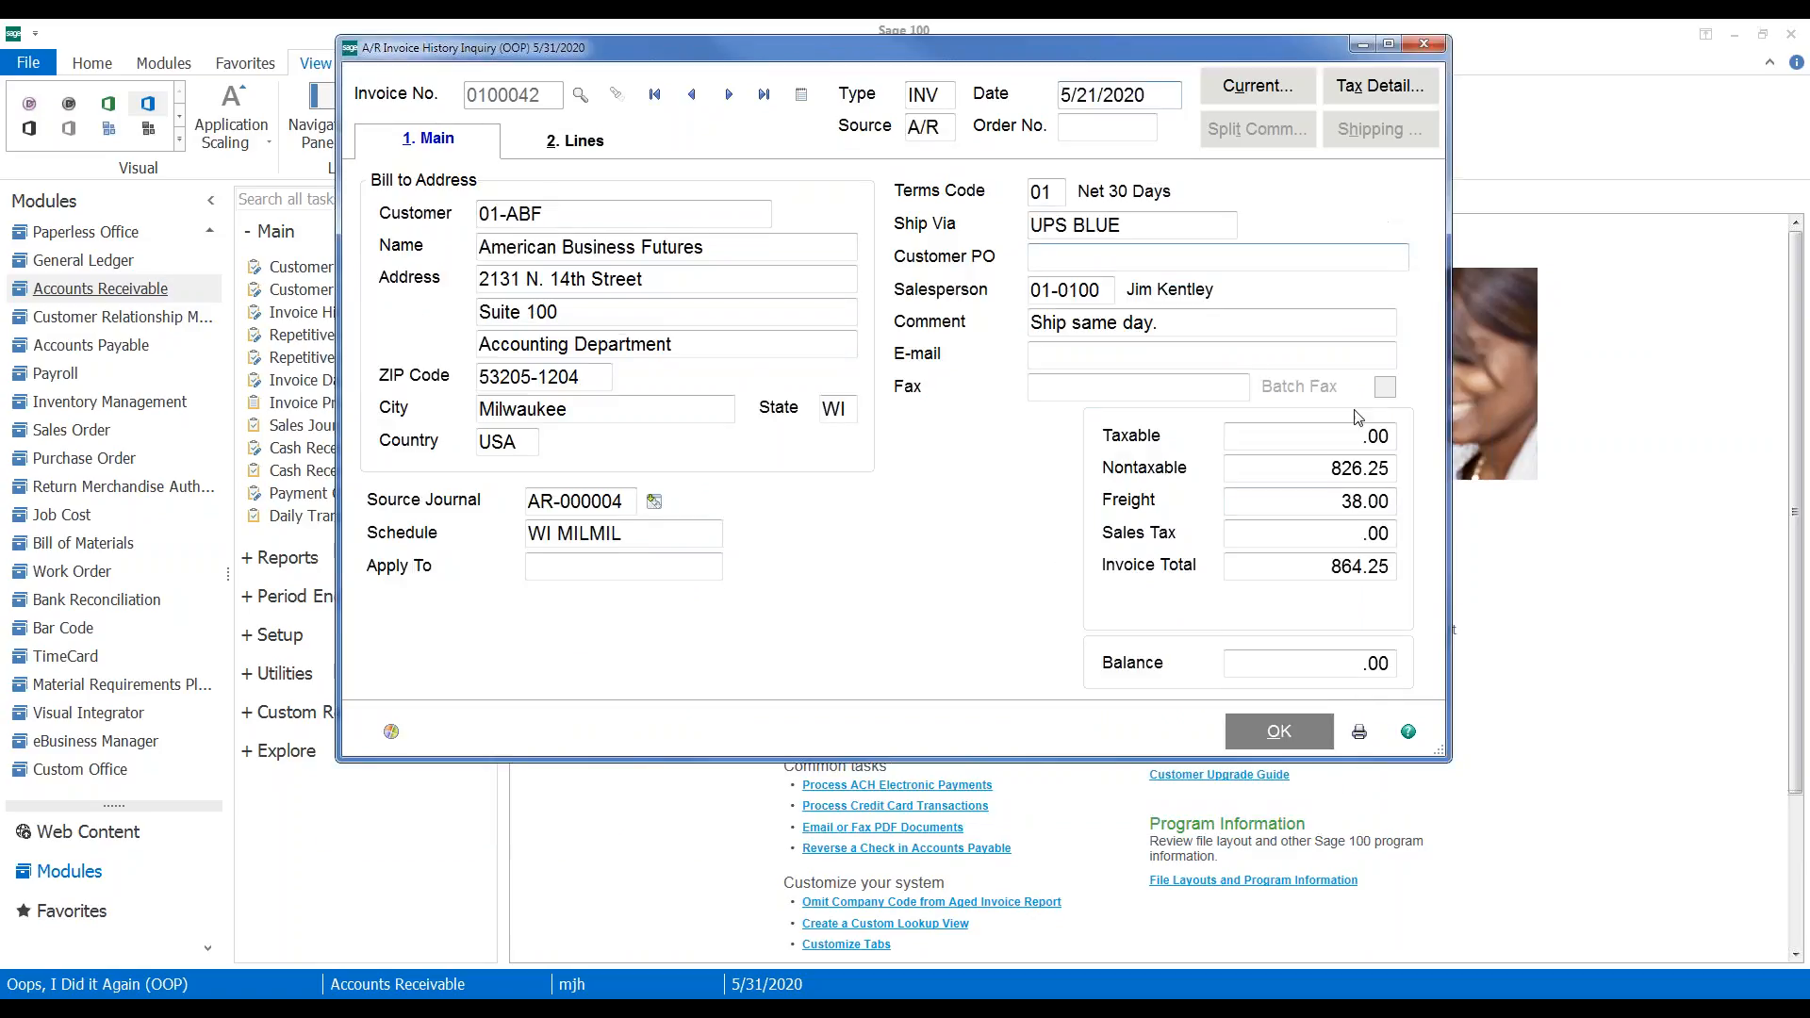
pyautogui.click(1269, 744)
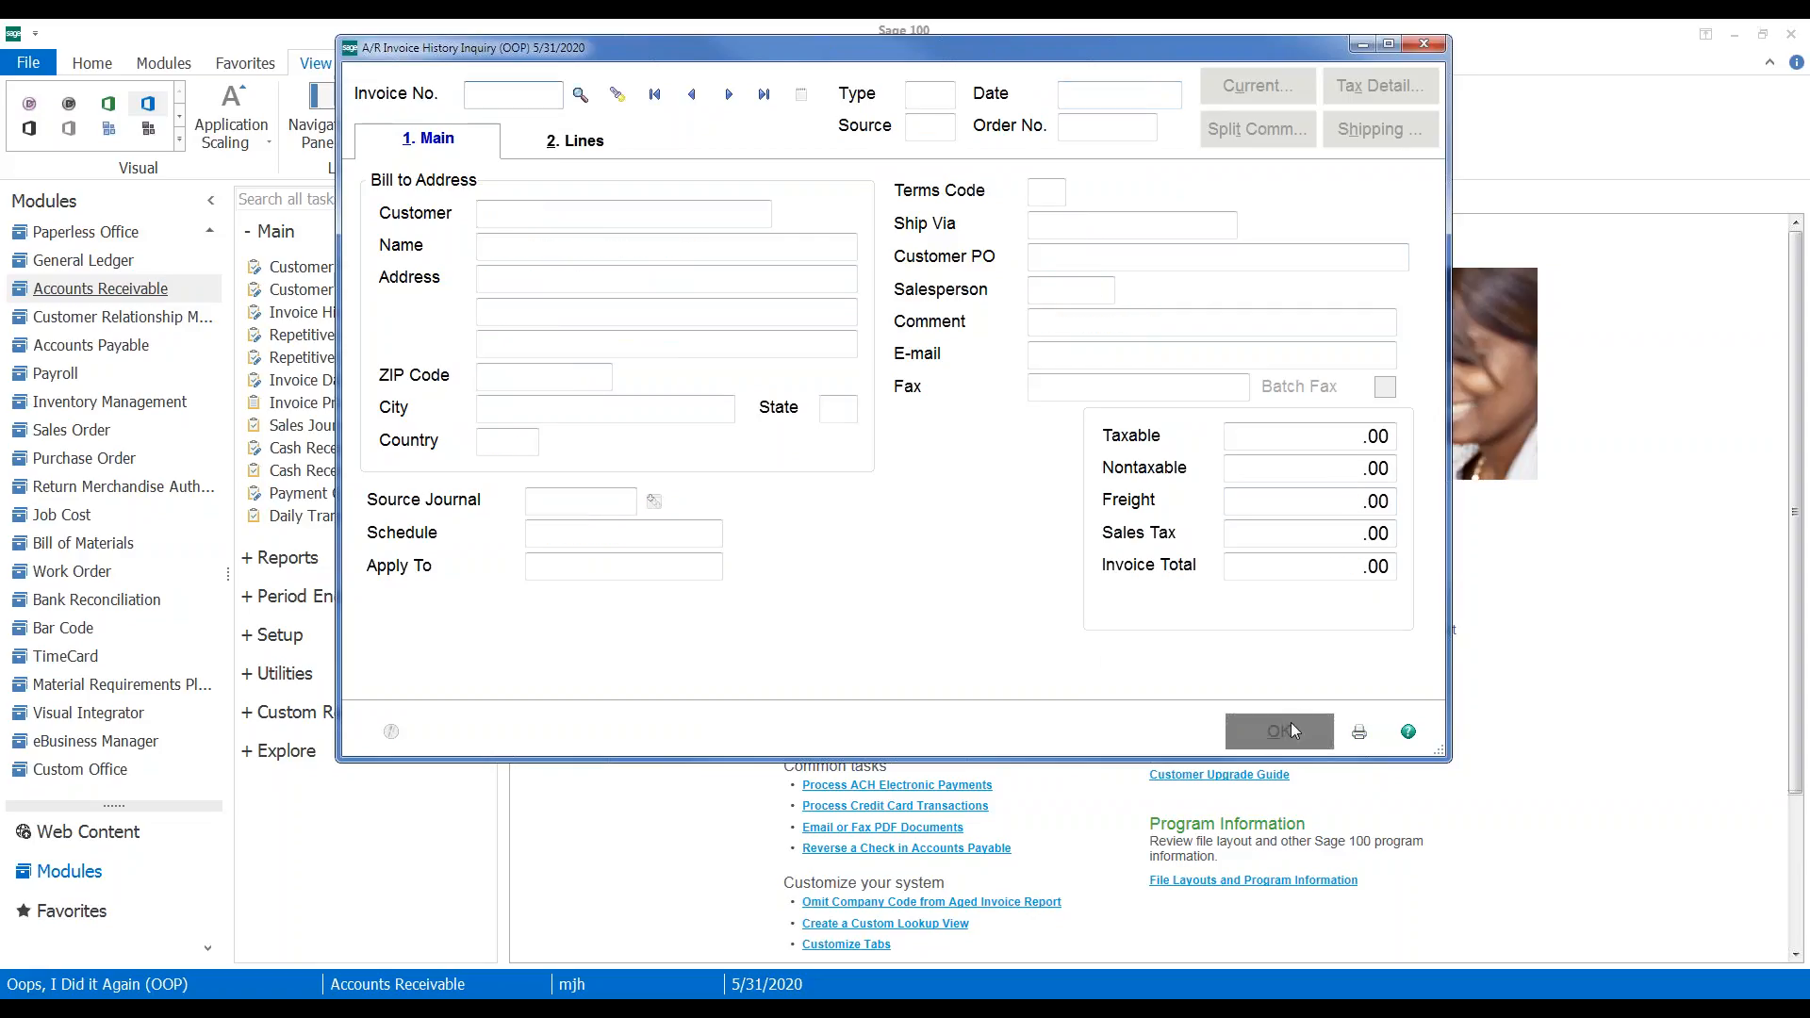
pyautogui.click(1425, 45)
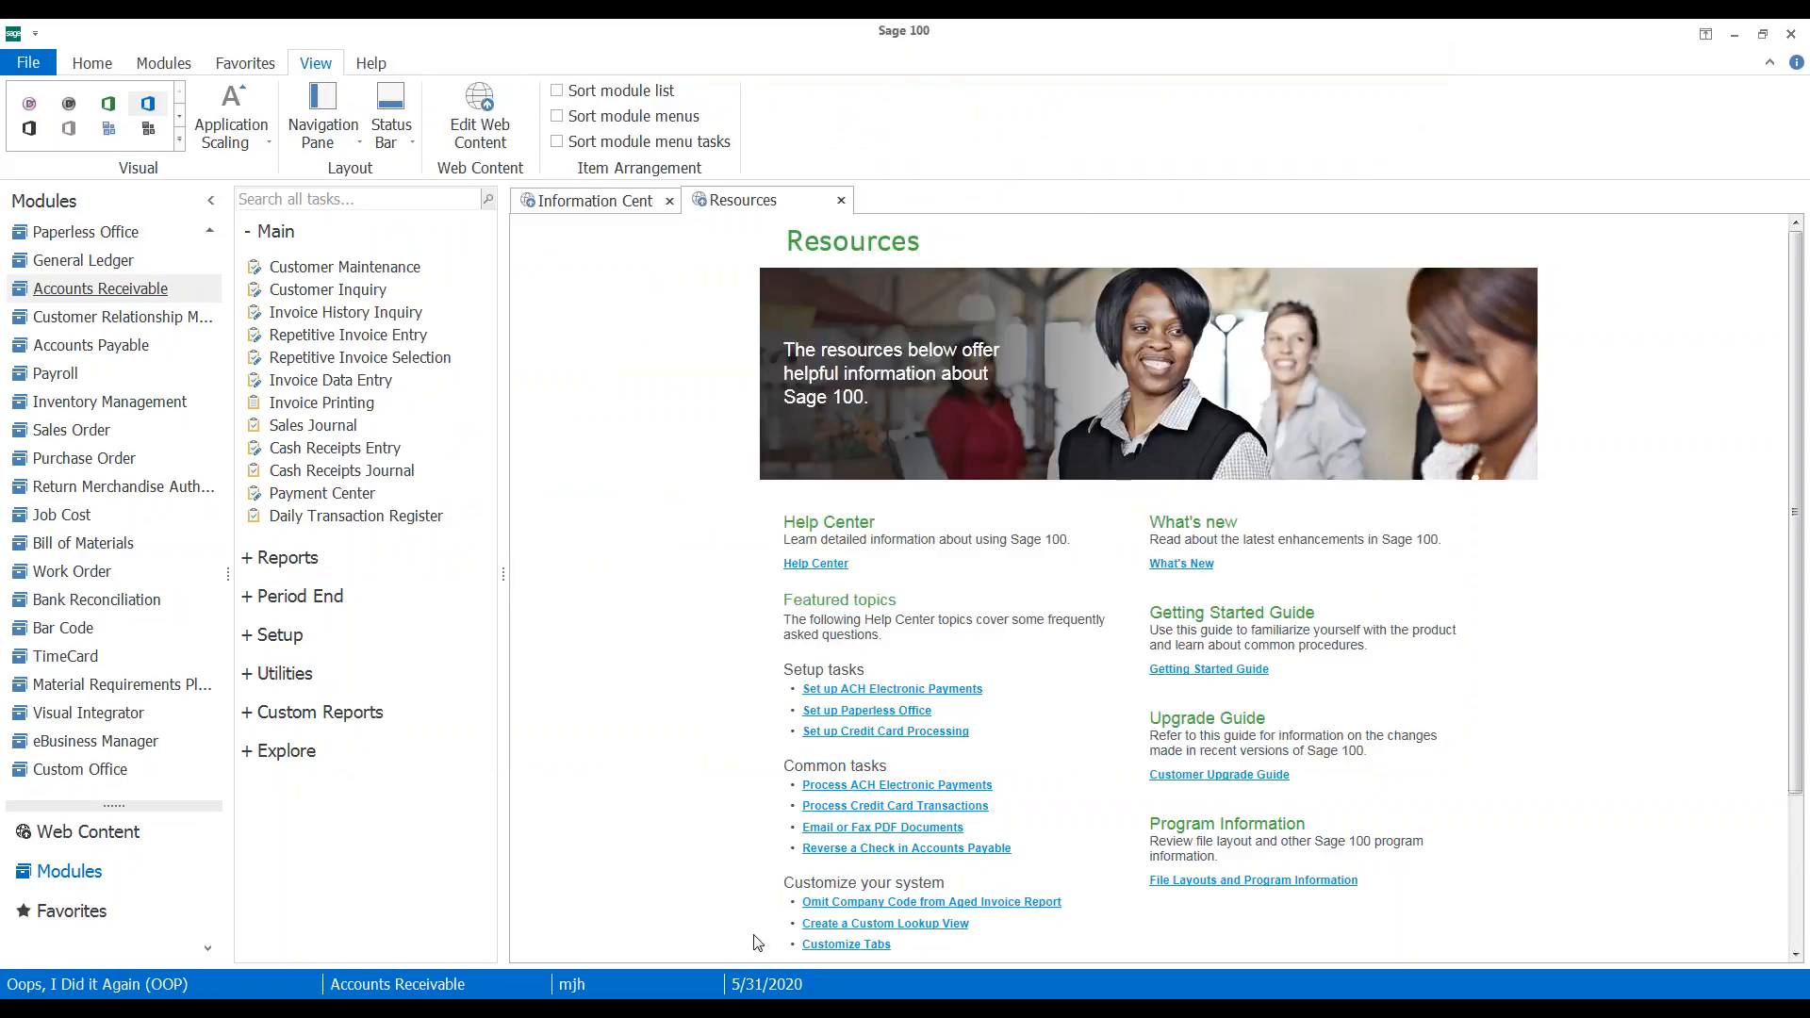
# Start the Sales Journal with batch 00003 marked for printing
pyautogui.click(309, 447)
pyautogui.click(535, 336)
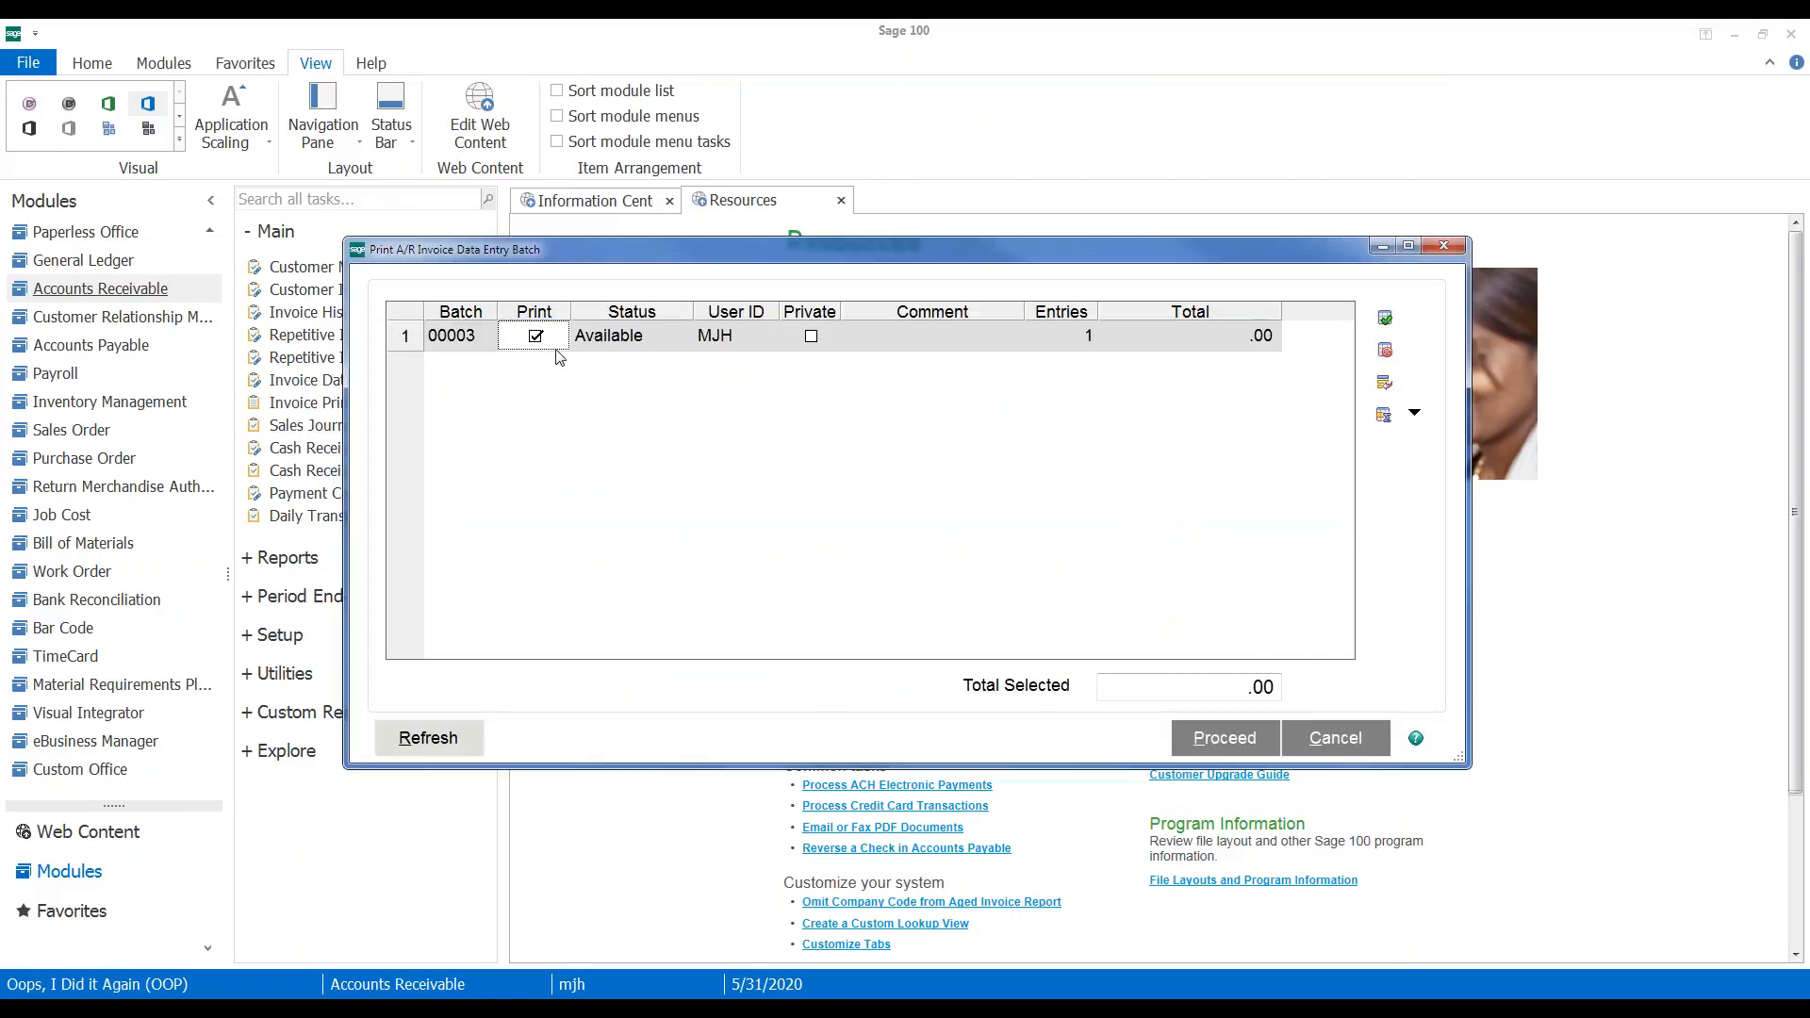
pyautogui.click(1225, 737)
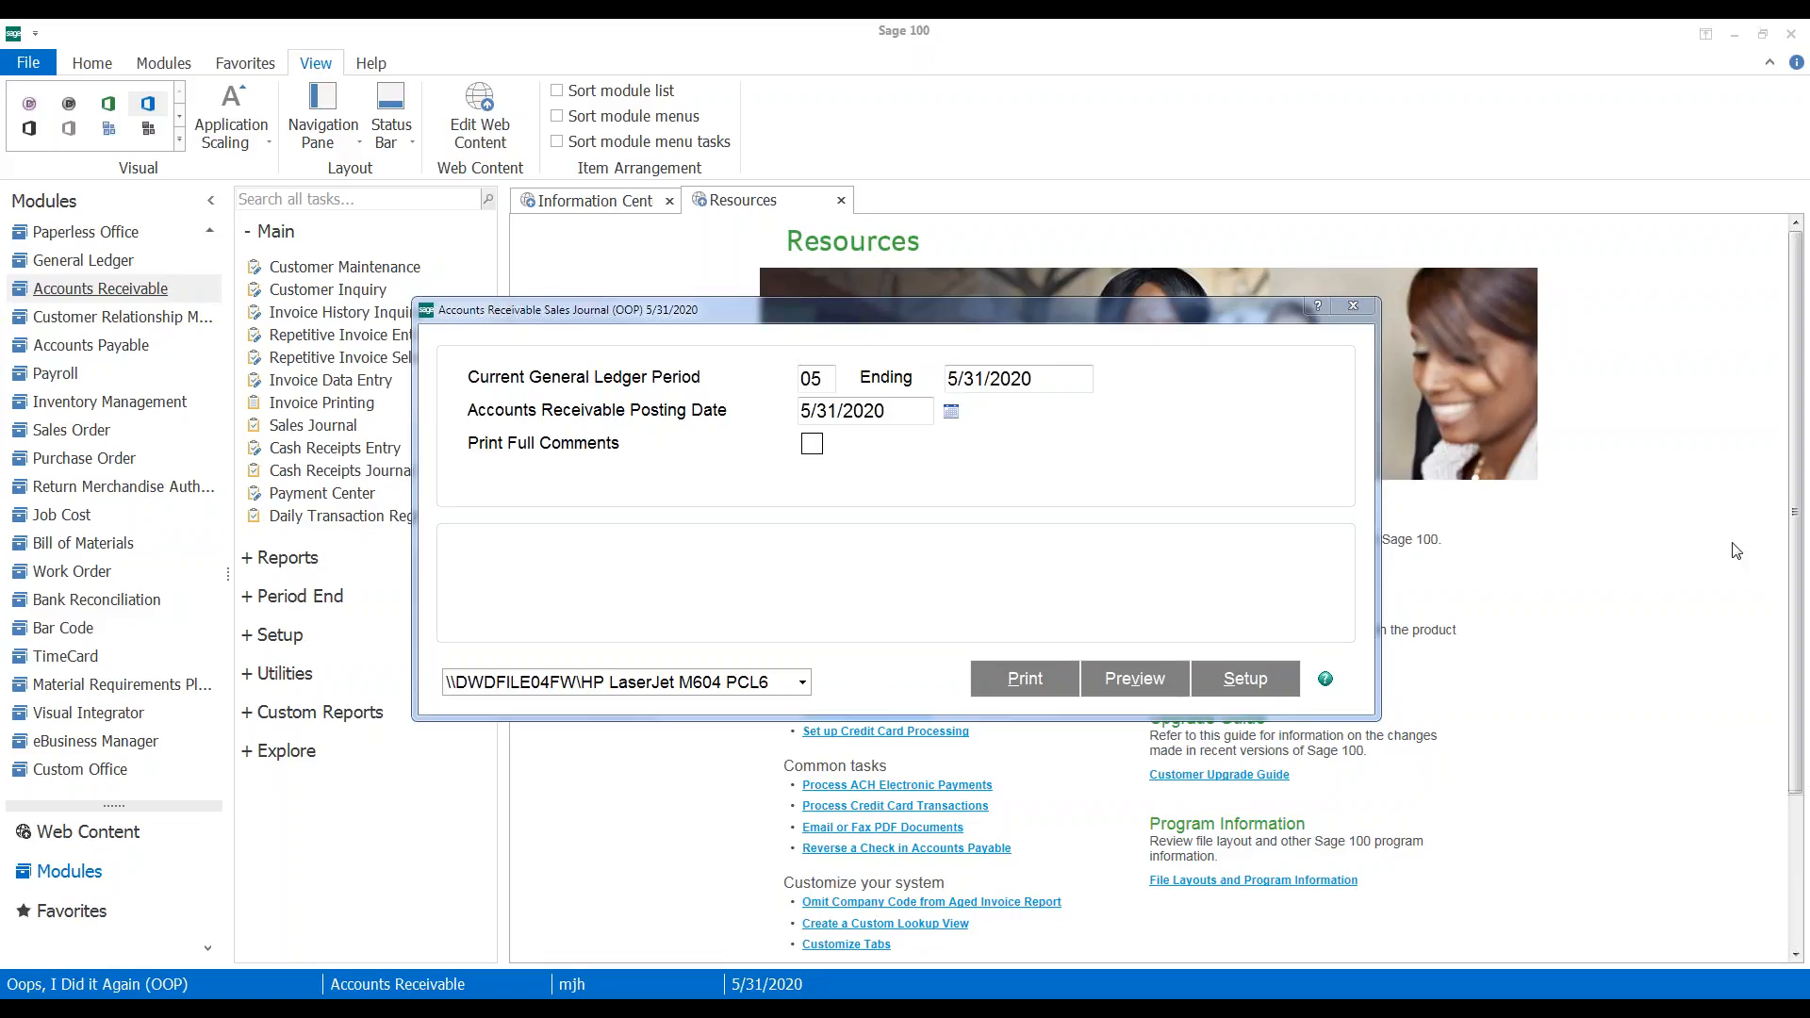
# Preview the Sales Journal, skip the Gross Profit journal, update it, and accept the daily register
pyautogui.click(1148, 680)
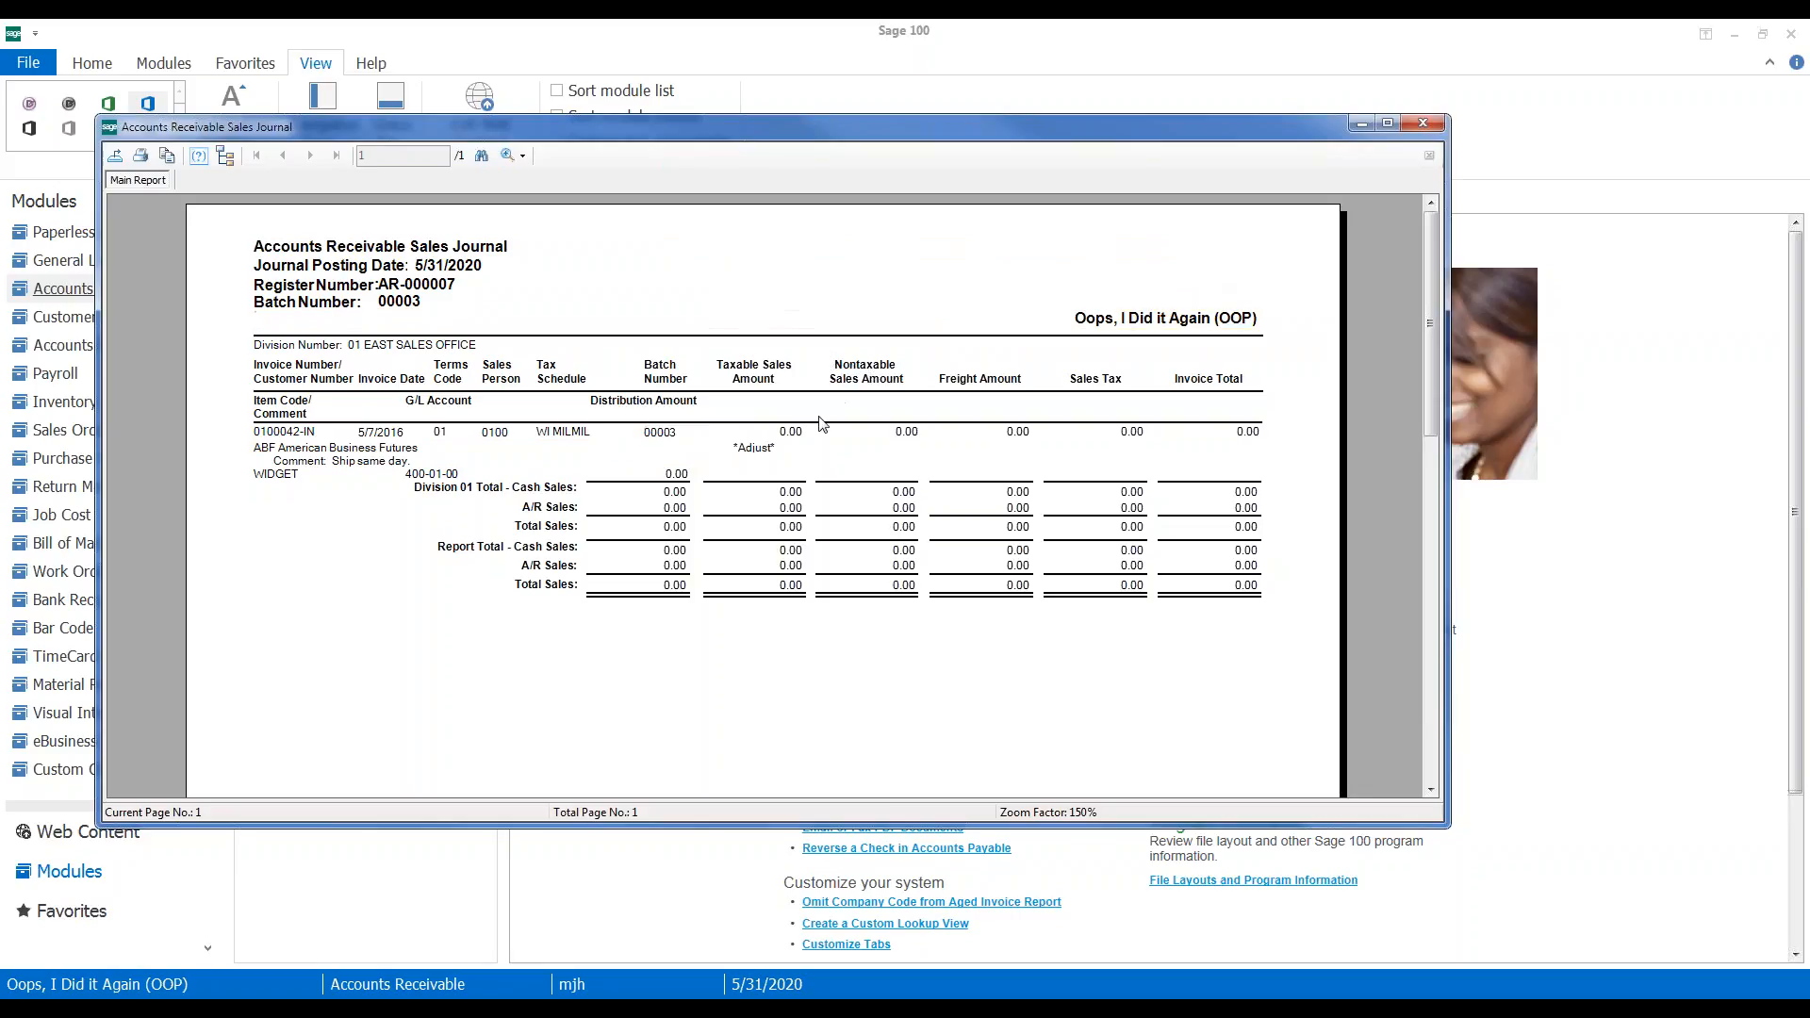
pyautogui.click(1422, 127)
pyautogui.click(957, 412)
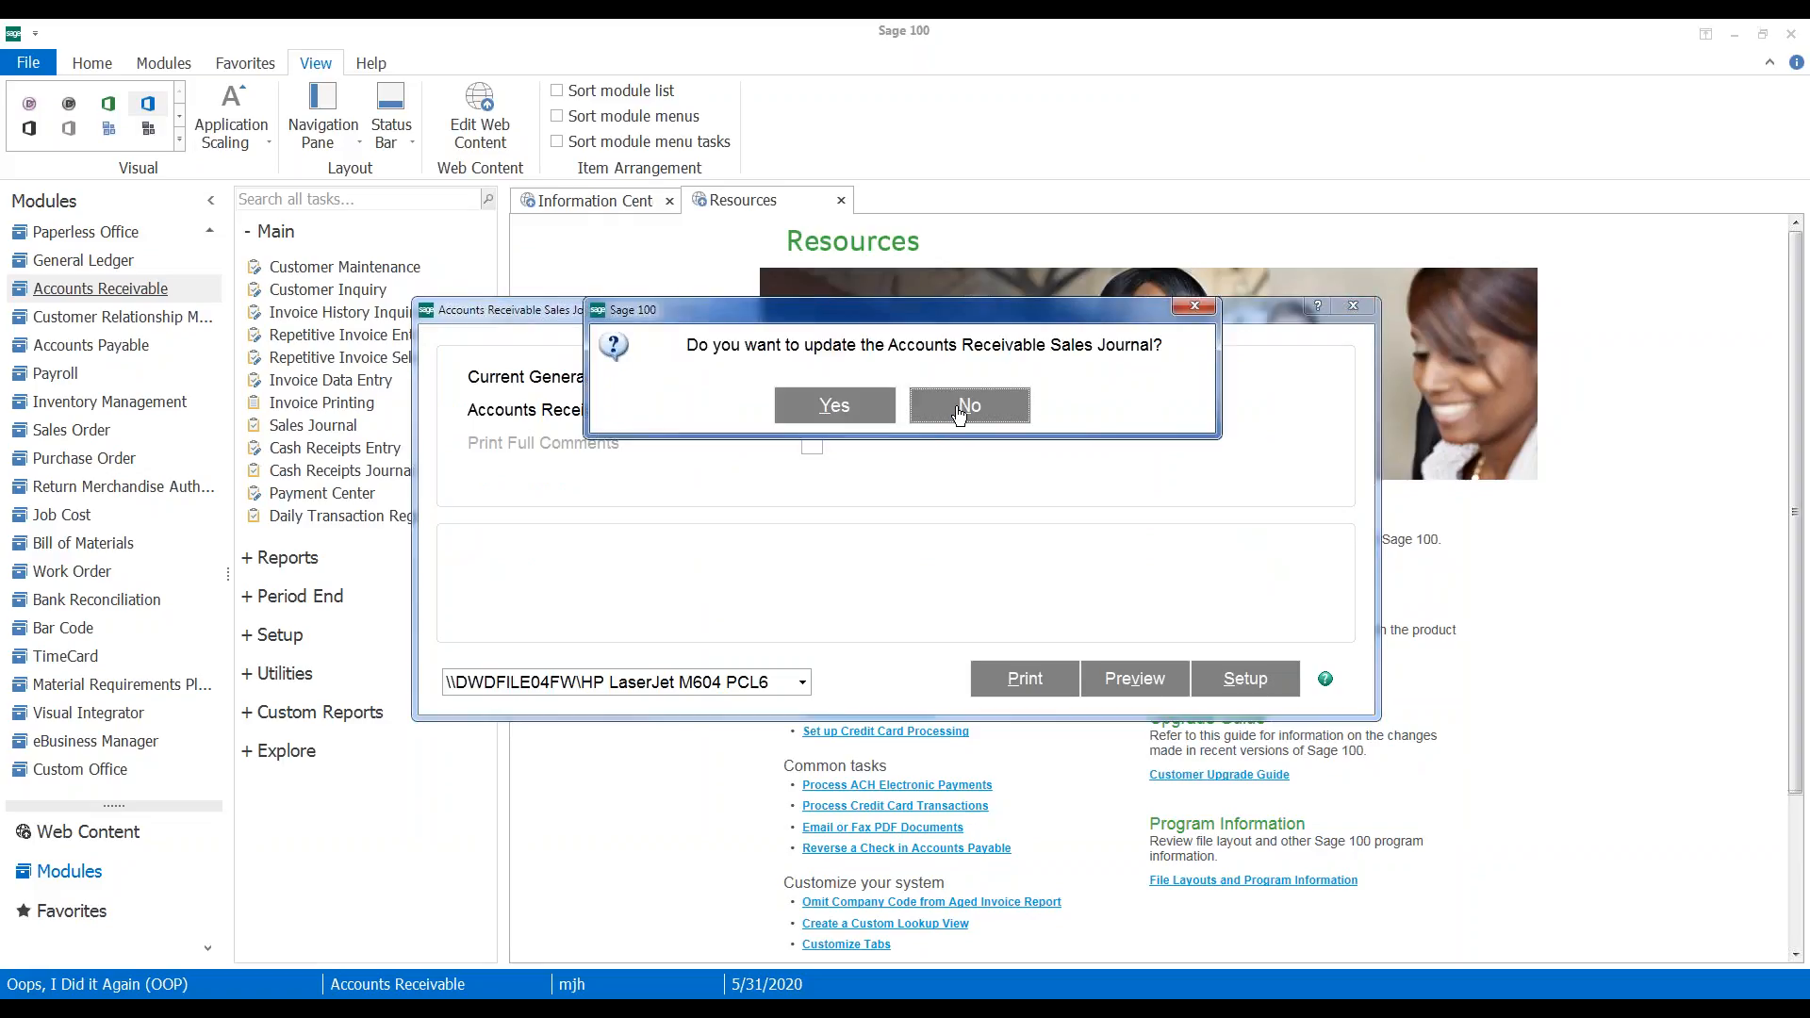
pyautogui.click(836, 406)
pyautogui.click(851, 388)
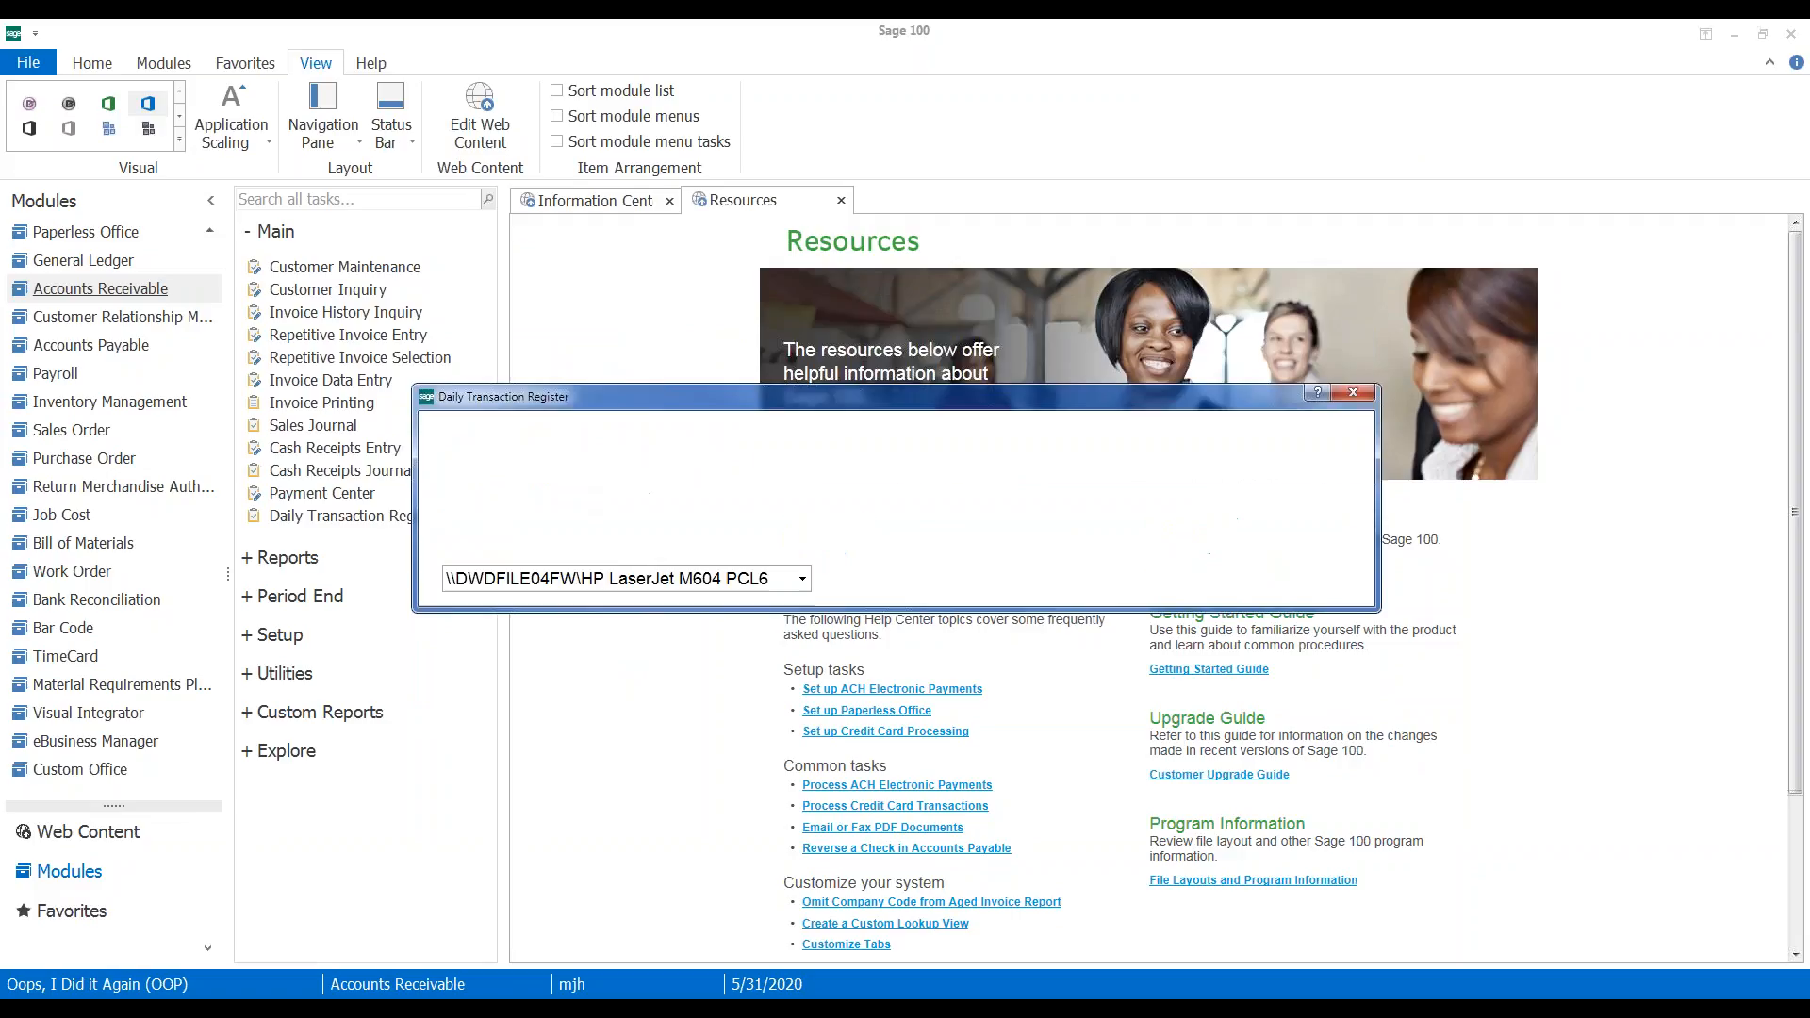
# Preview the A/R Daily Transaction Register and dismiss the 'file is empty' message
pyautogui.click(1135, 580)
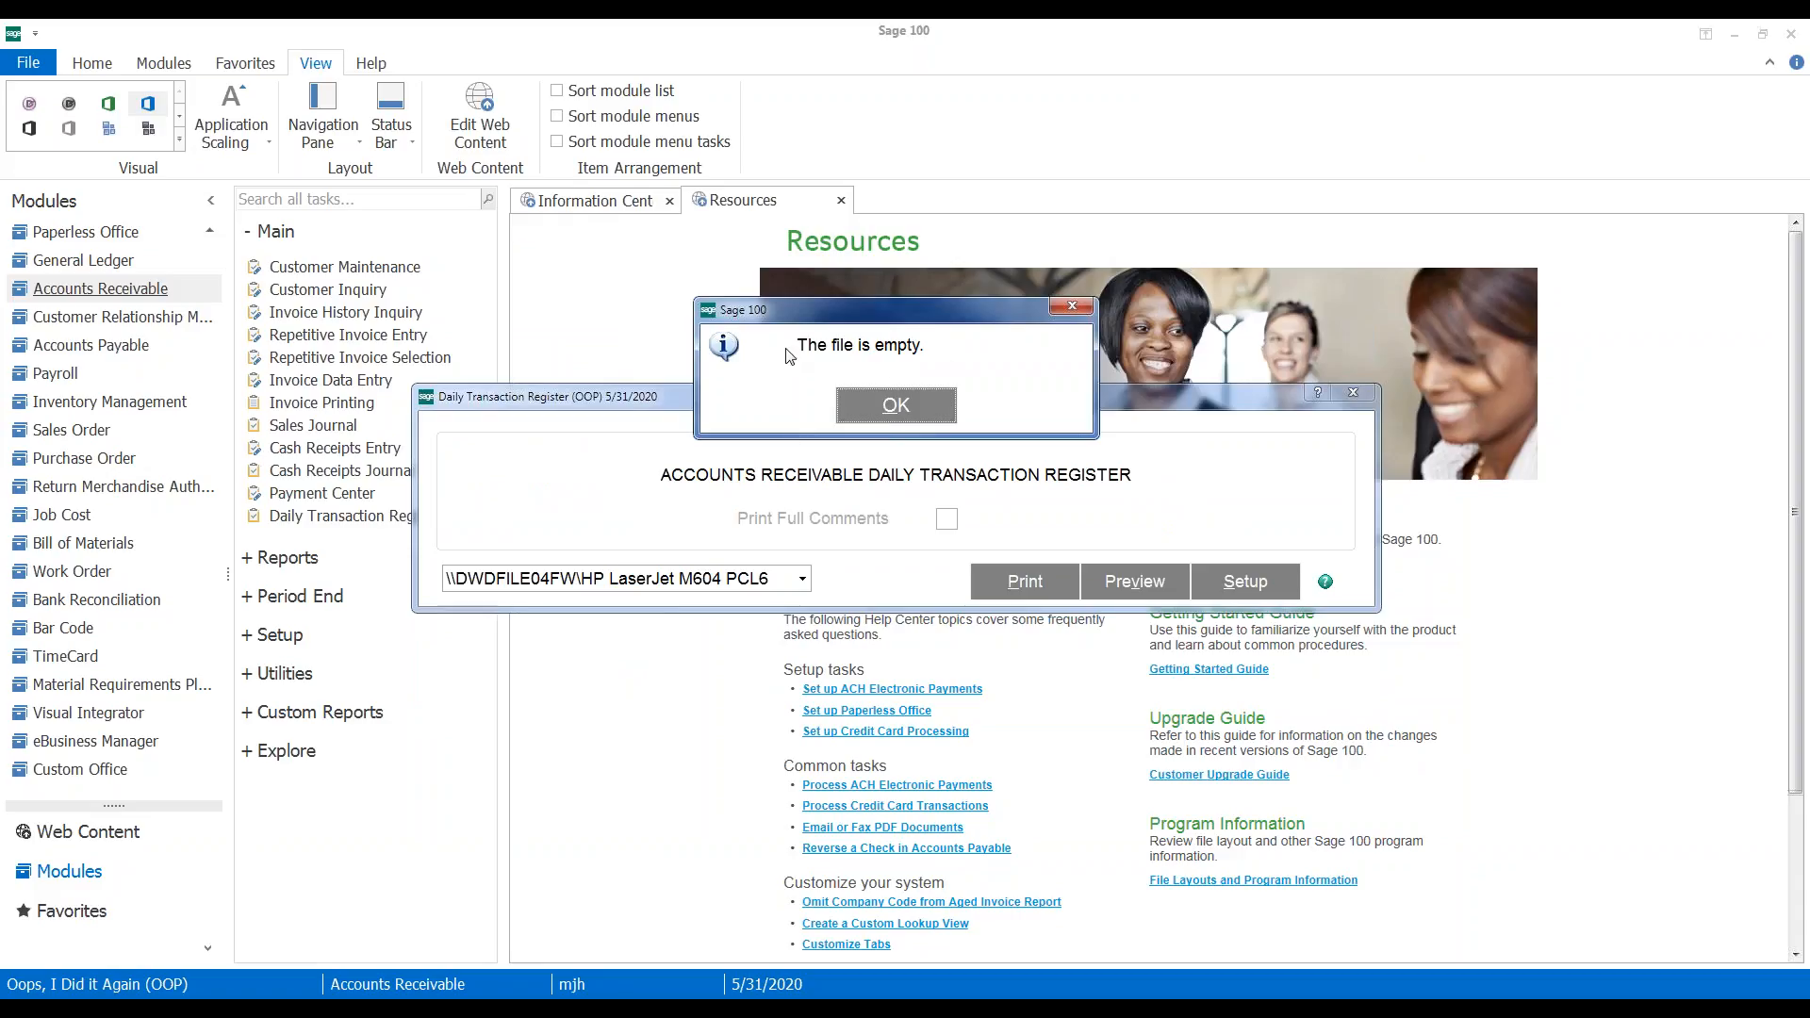
pyautogui.click(888, 415)
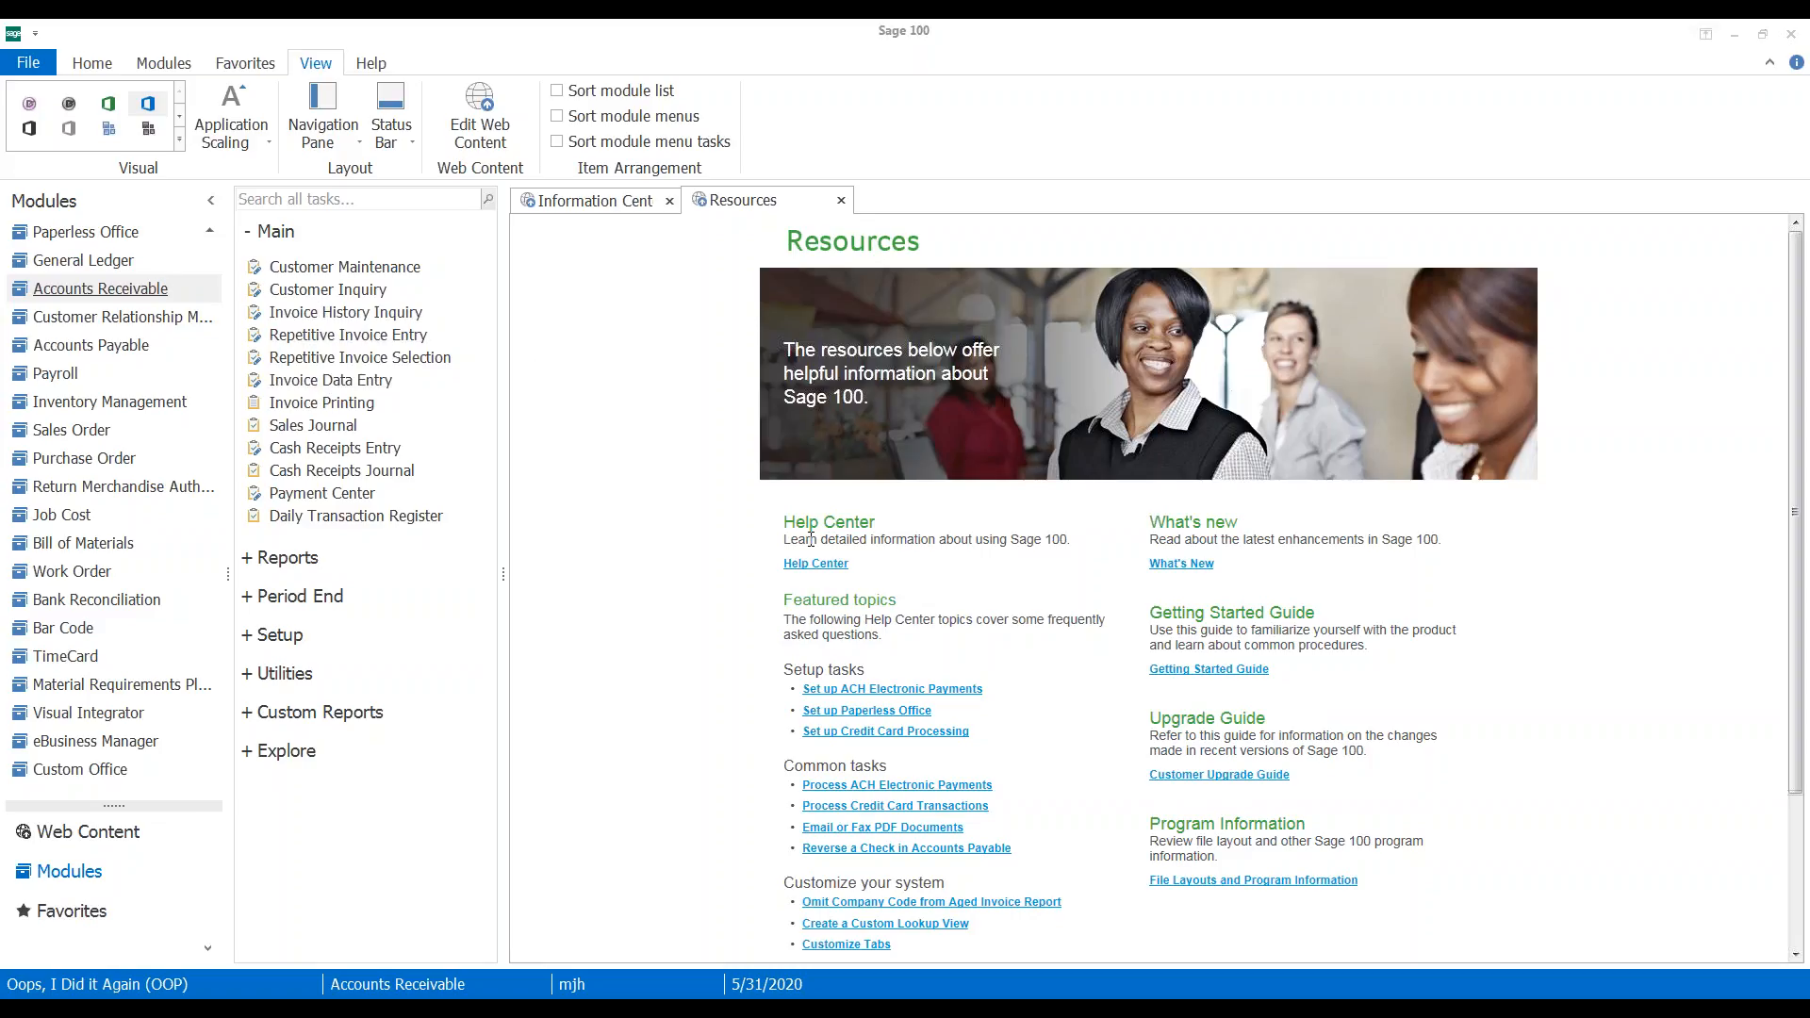
# Load invoice 0100042 and scroll through its WIDGET, 200-DA and WDPACK lines
pyautogui.write('000')
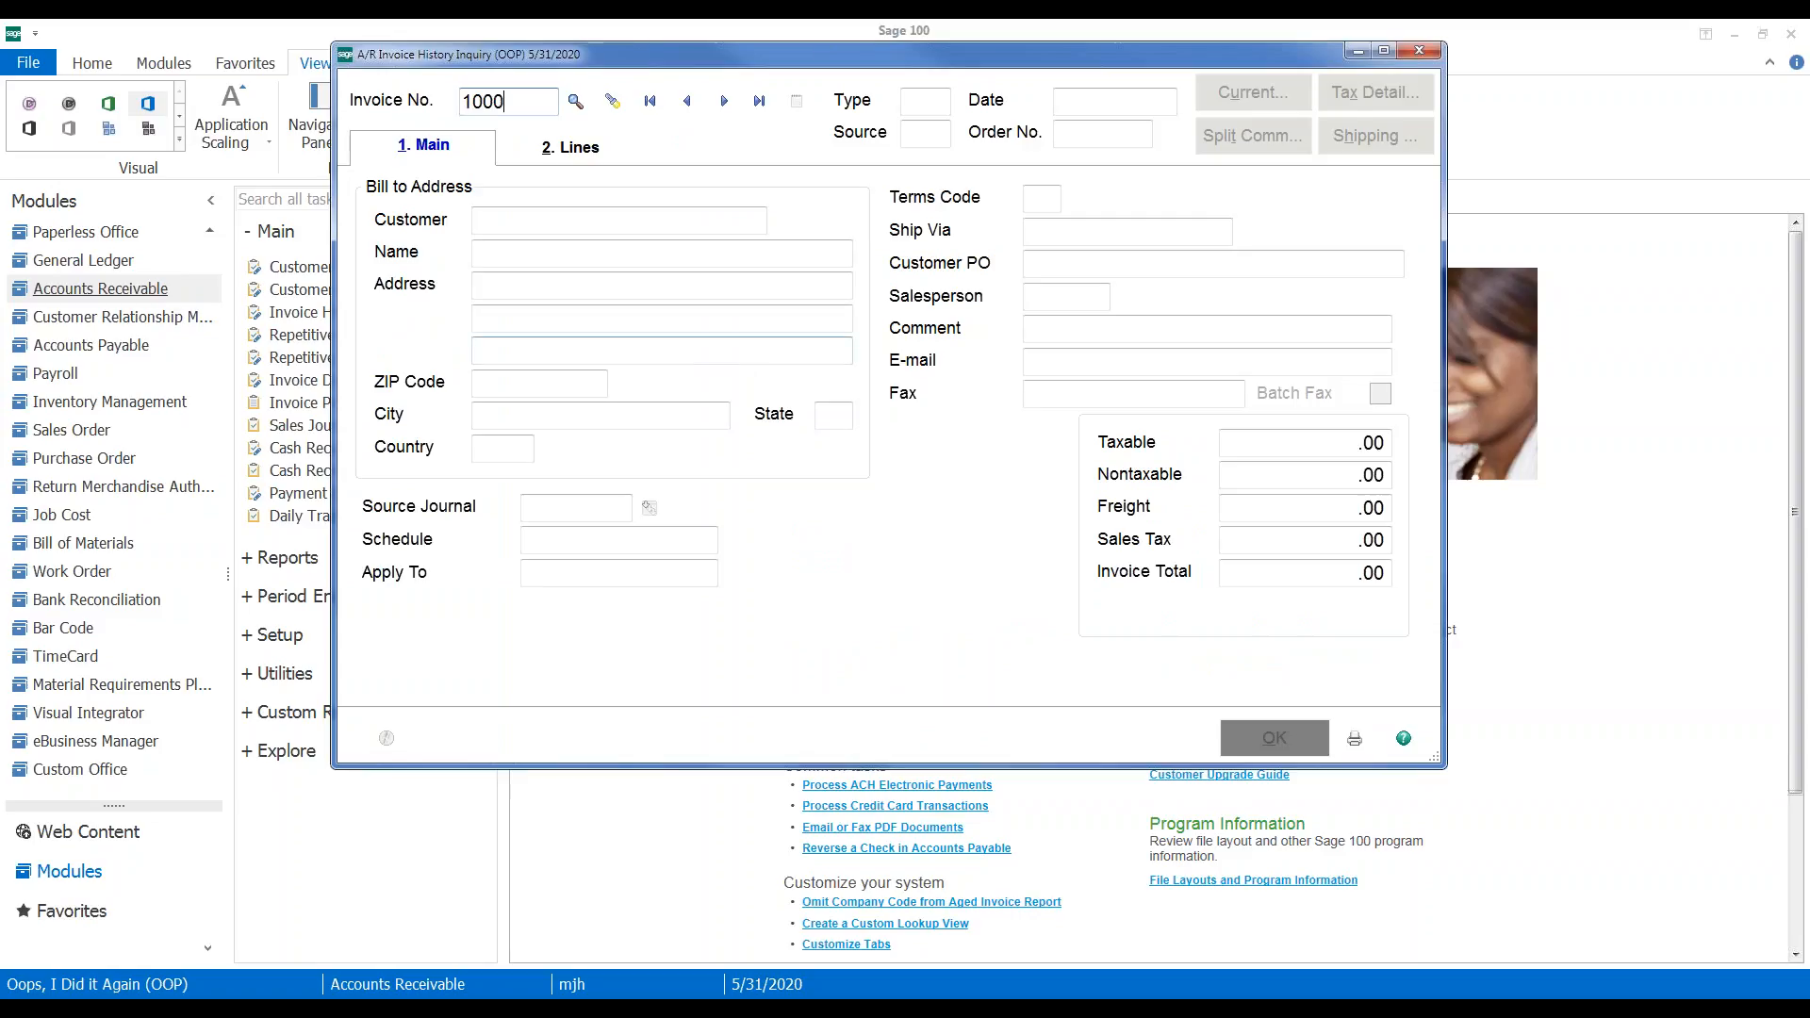
pyautogui.write('42')
pyautogui.press('Tab')
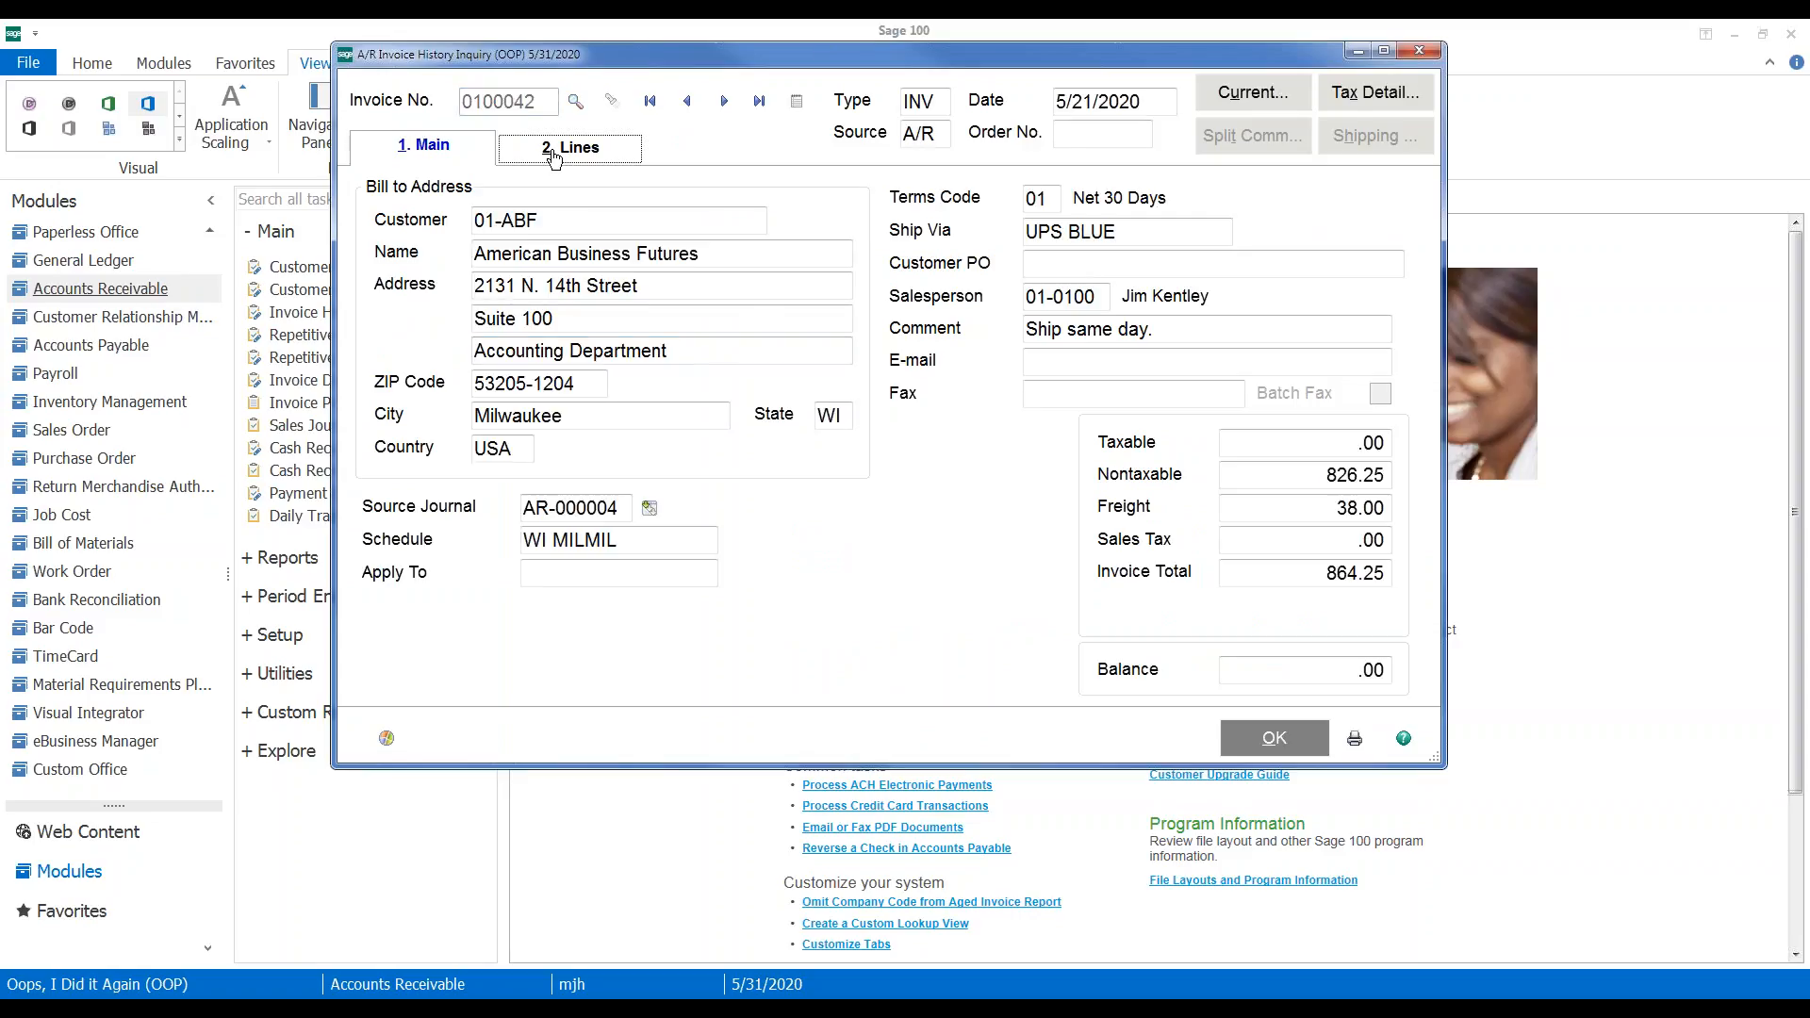
pyautogui.click(554, 153)
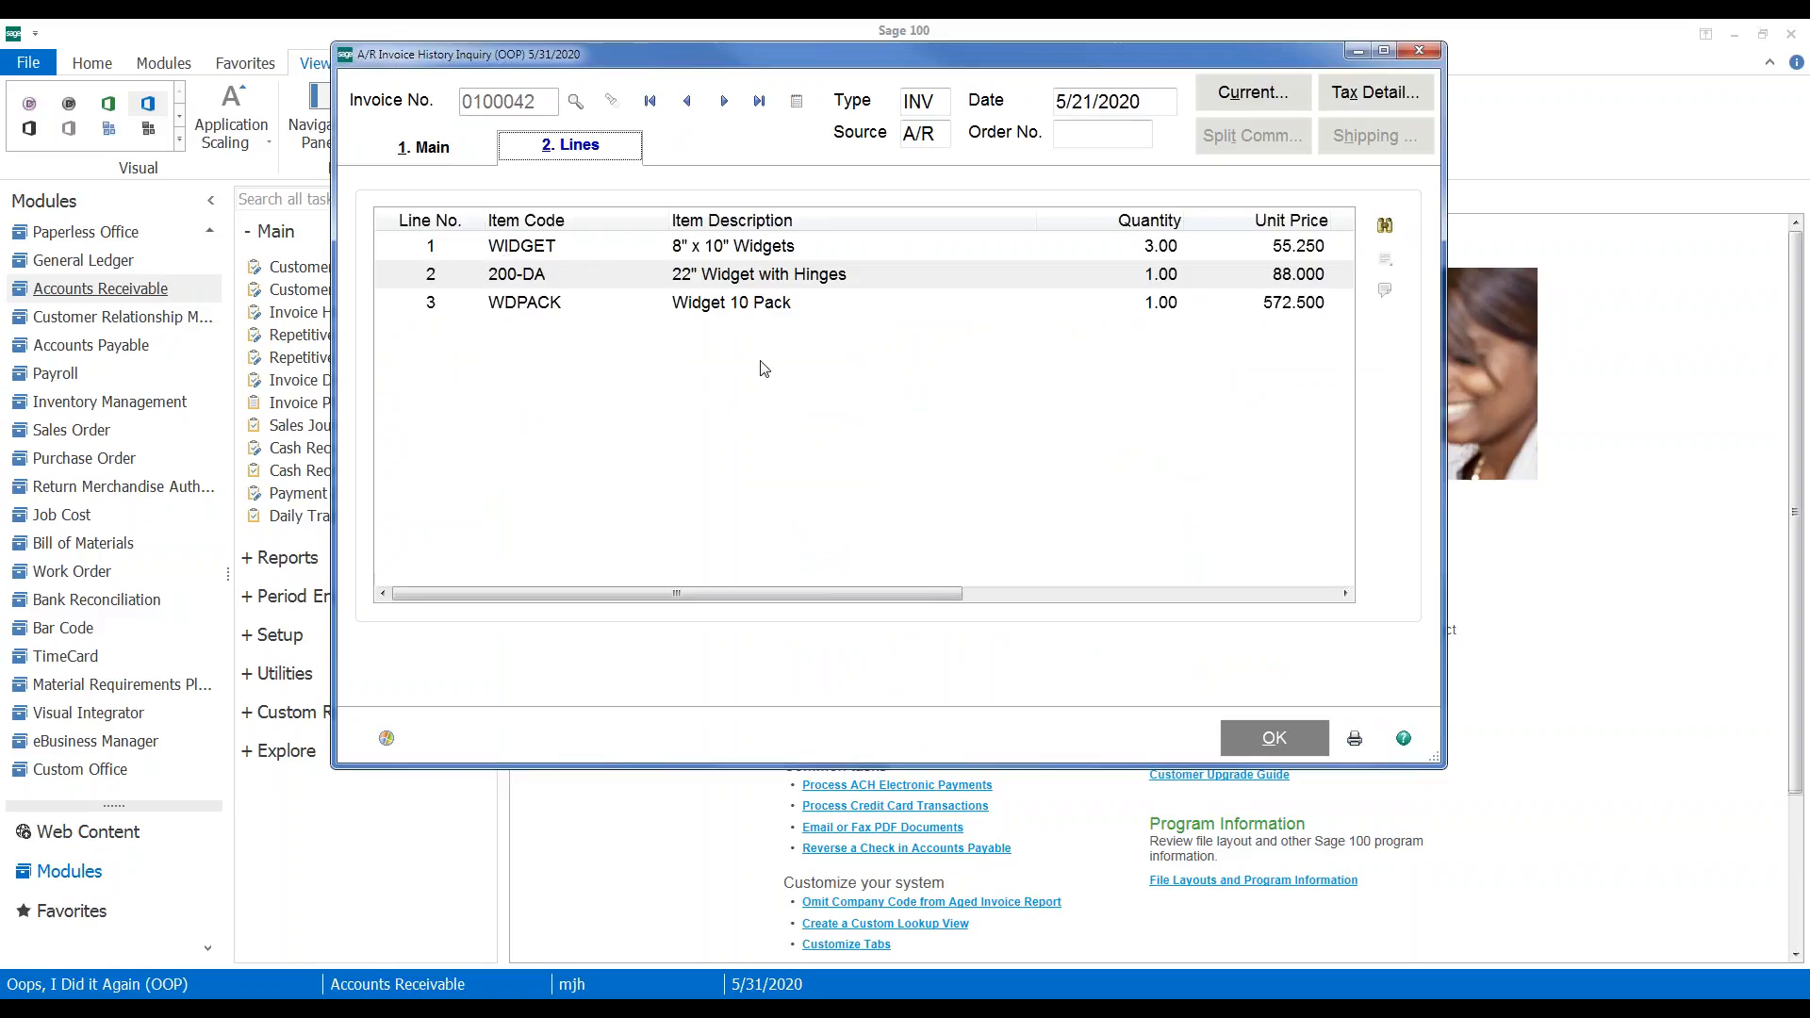
pyautogui.moveTo(859, 594)
pyautogui.mouseDown()
pyautogui.moveTo(1034, 607)
pyautogui.moveTo(872, 603)
pyautogui.mouseUp()
# Check the invoice's zero sales tax, then select the 8" x 10" Widgets line
pyautogui.click(410, 143)
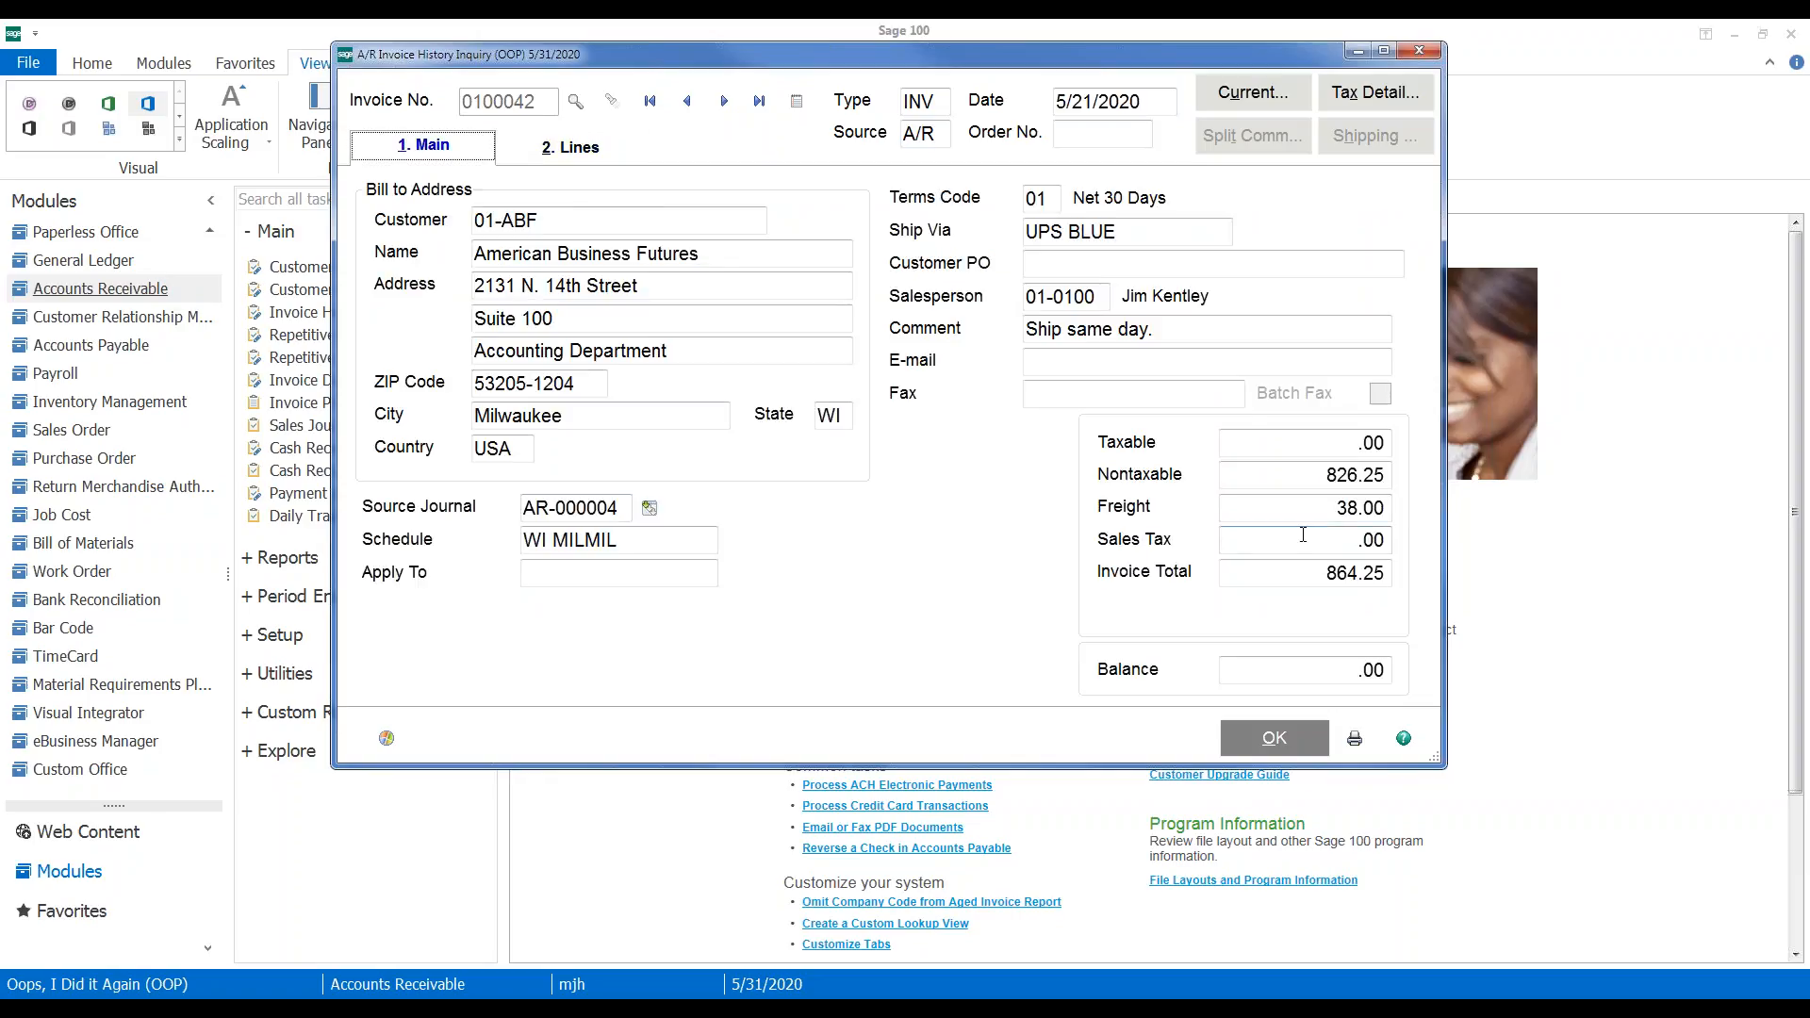
pyautogui.click(1333, 543)
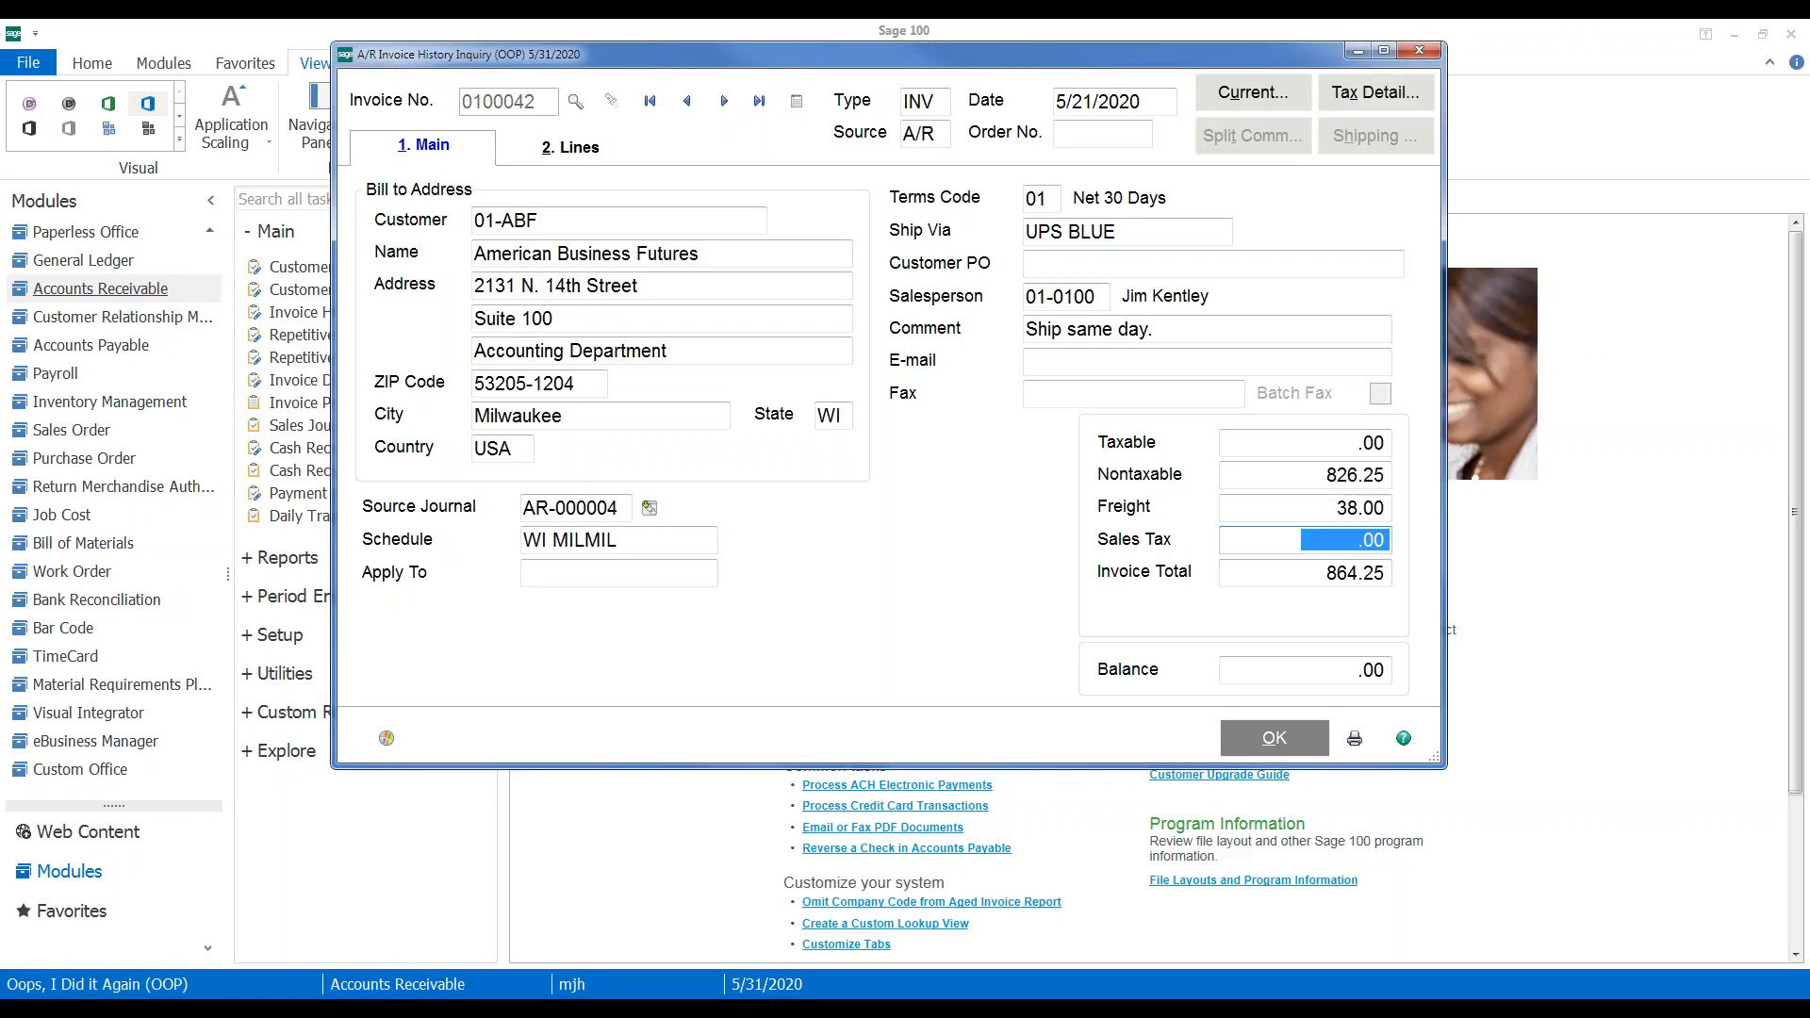
pyautogui.click(573, 159)
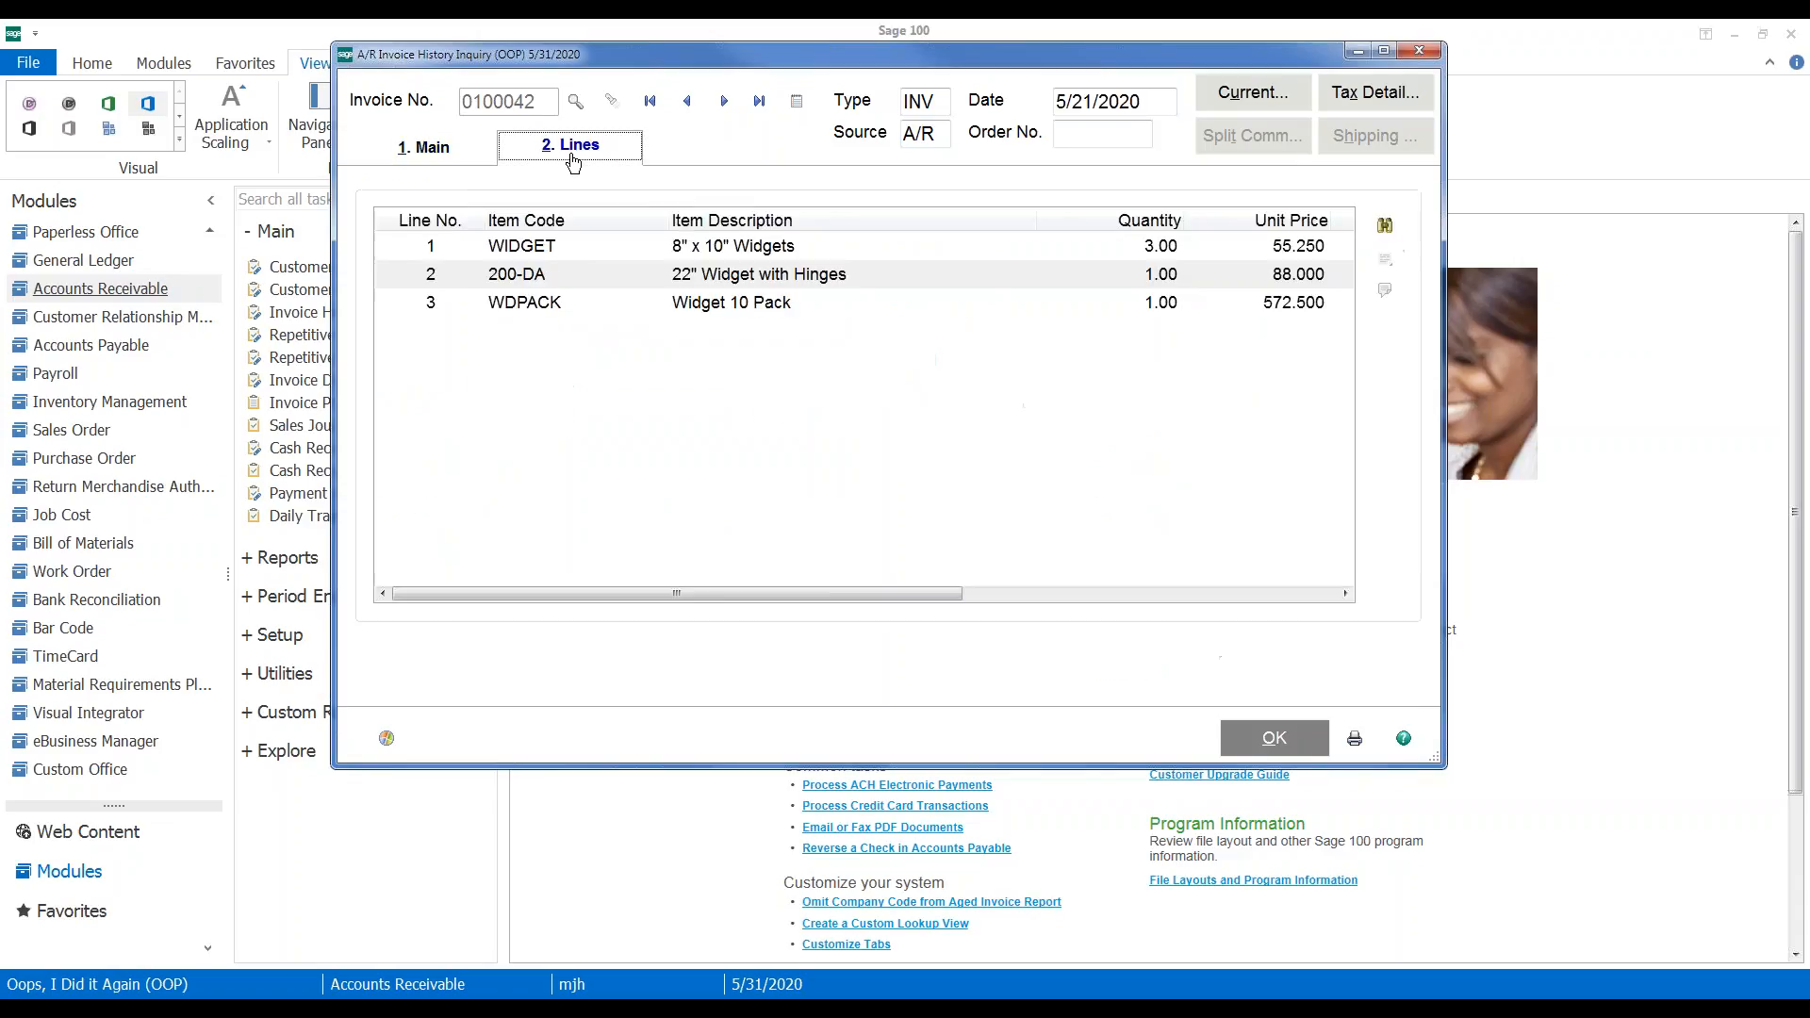
pyautogui.click(762, 249)
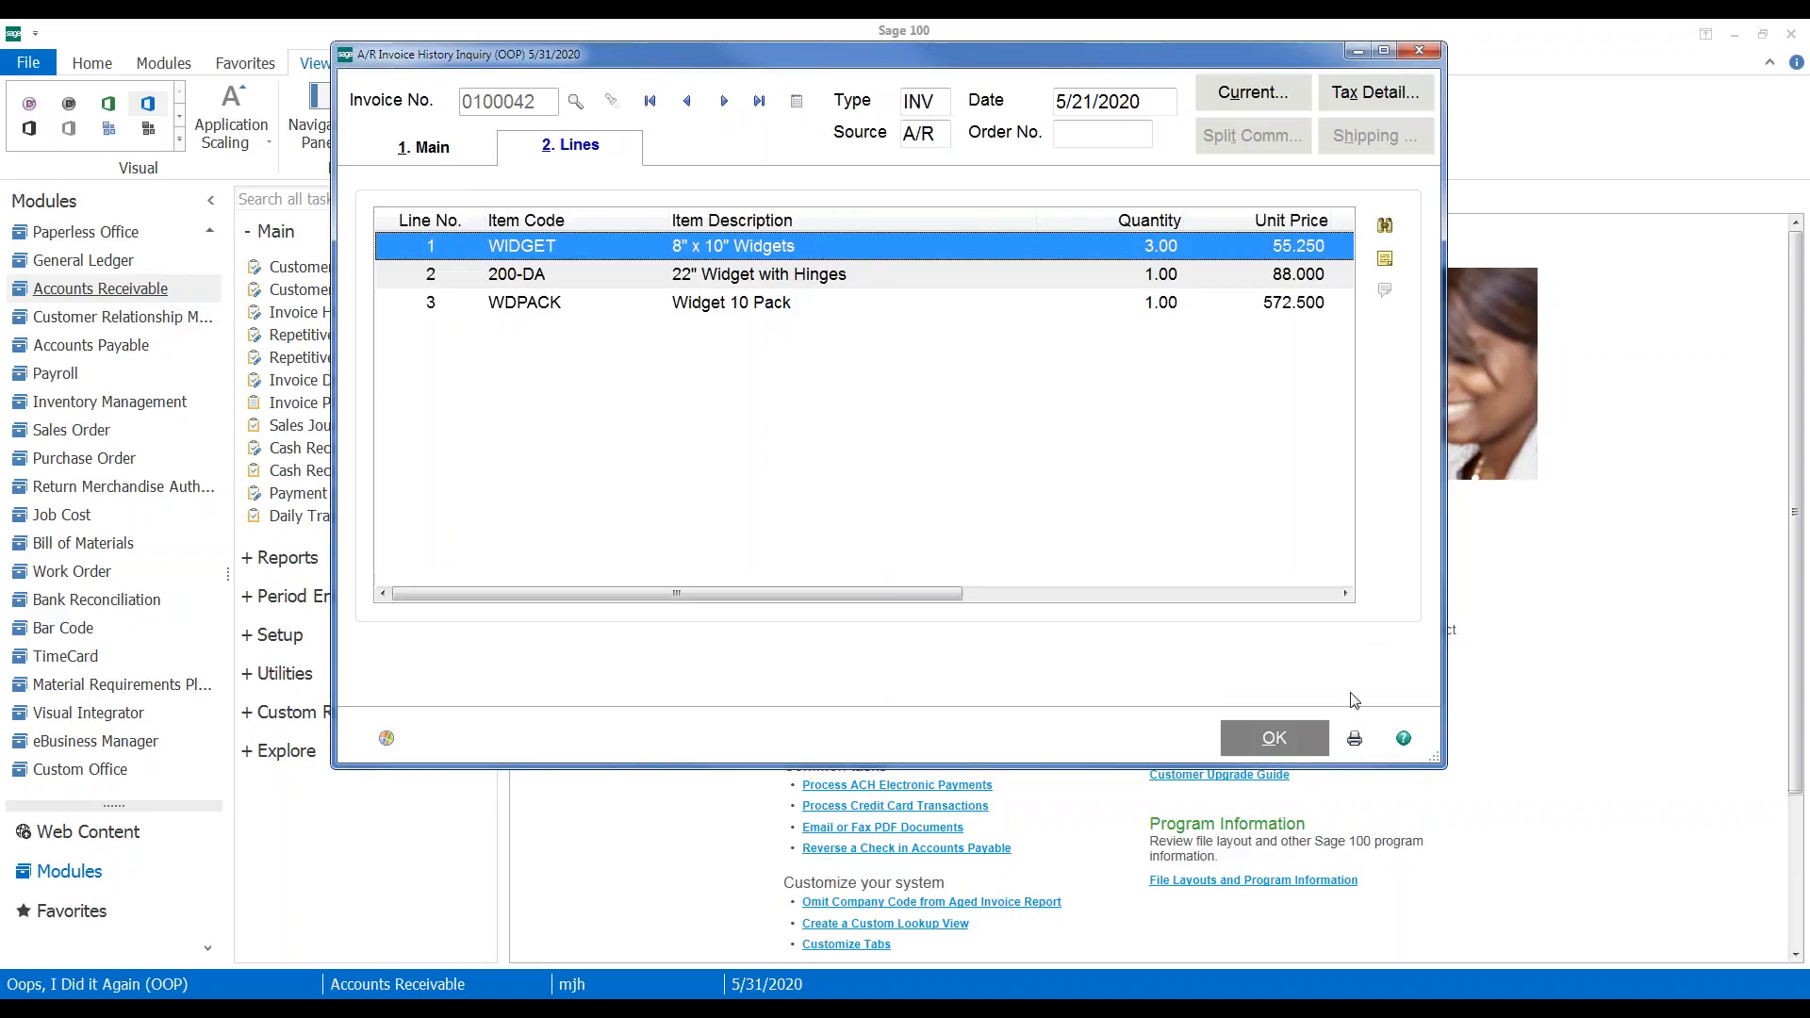
# Leave the history inquiry and start invoice 0100042-IN in batch 00004
pyautogui.click(1419, 50)
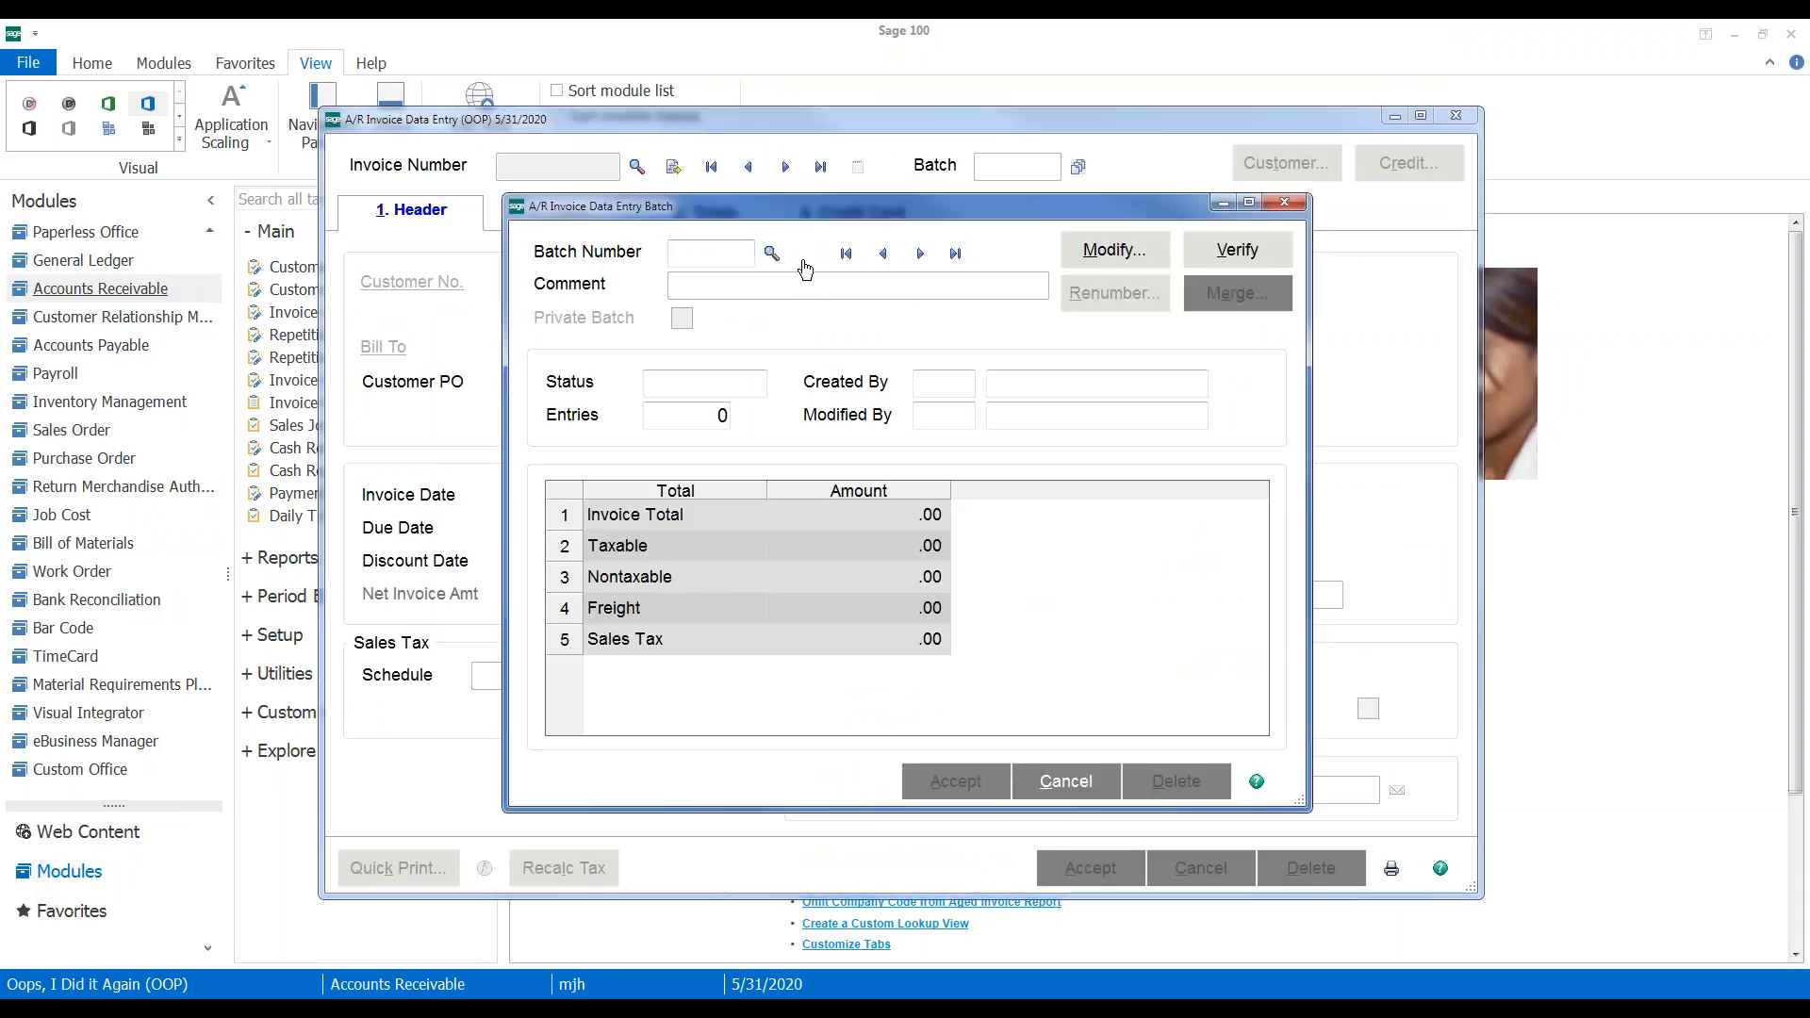
pyautogui.click(971, 778)
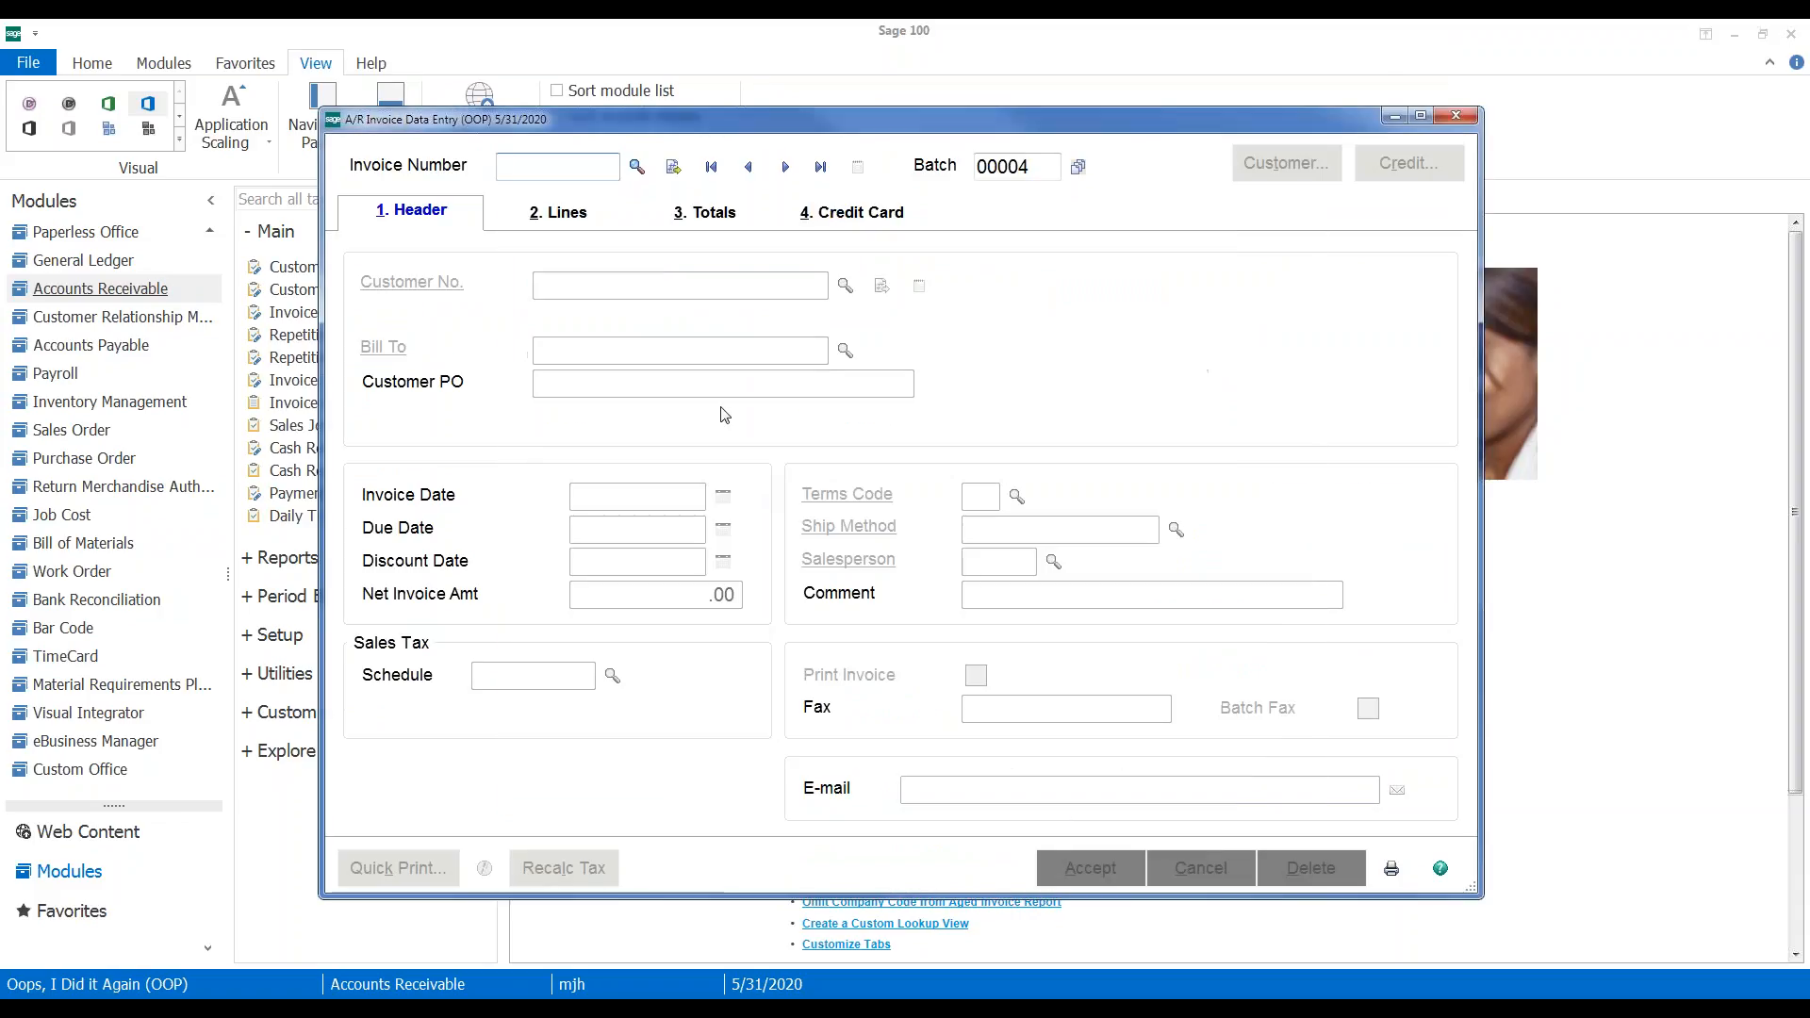
pyautogui.write('100042')
pyautogui.press('Tab')
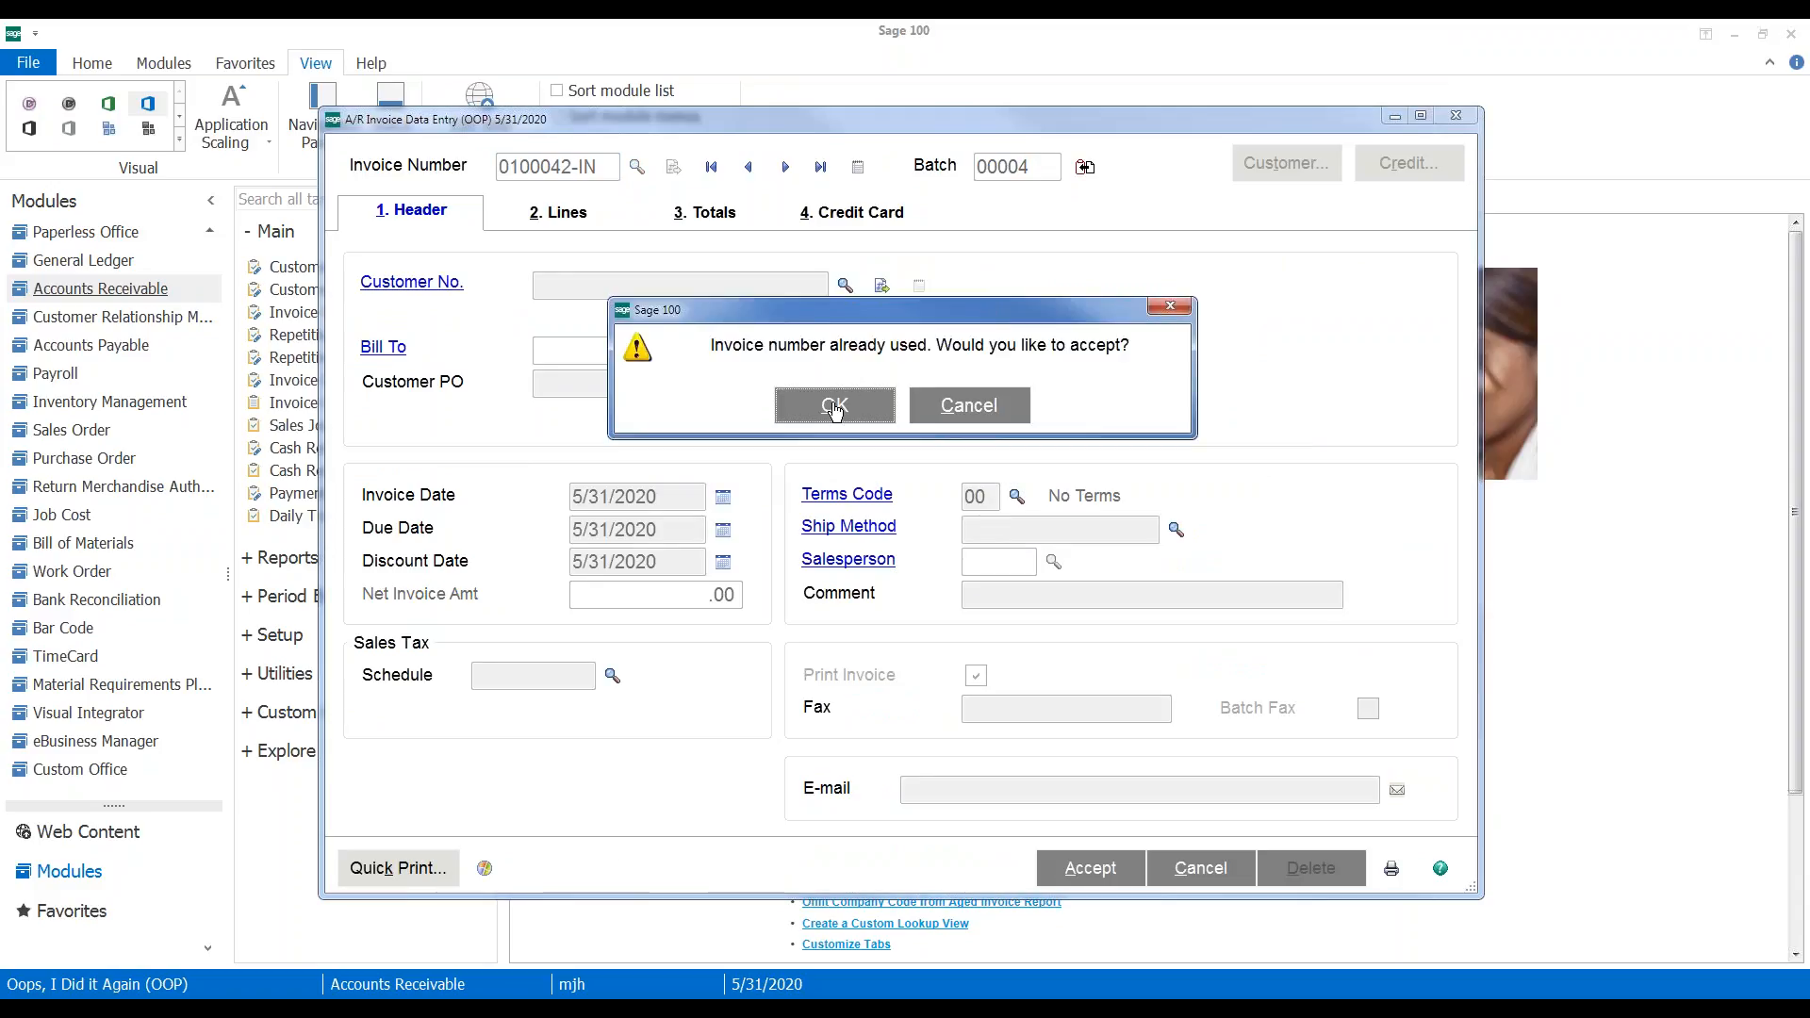
# Confirm adjusting the existing invoice for customer 01-ABF and dismiss its original totals
pyautogui.click(834, 413)
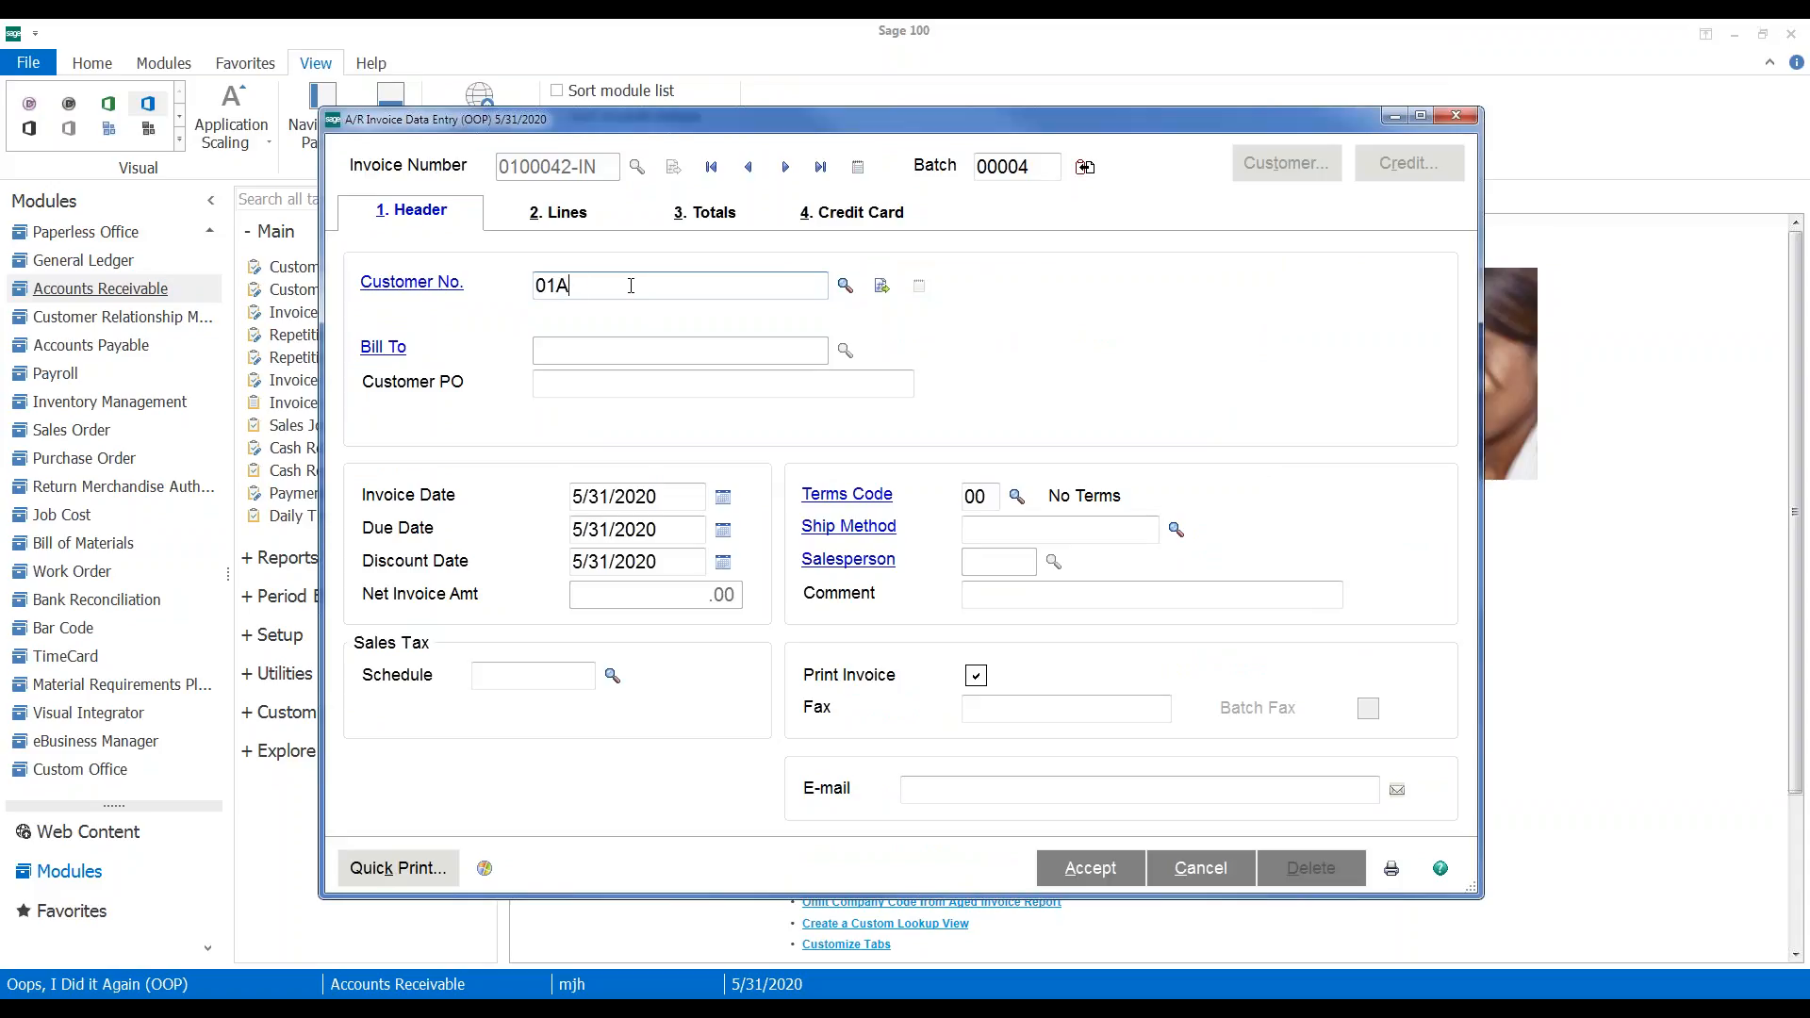
pyautogui.press('Tab')
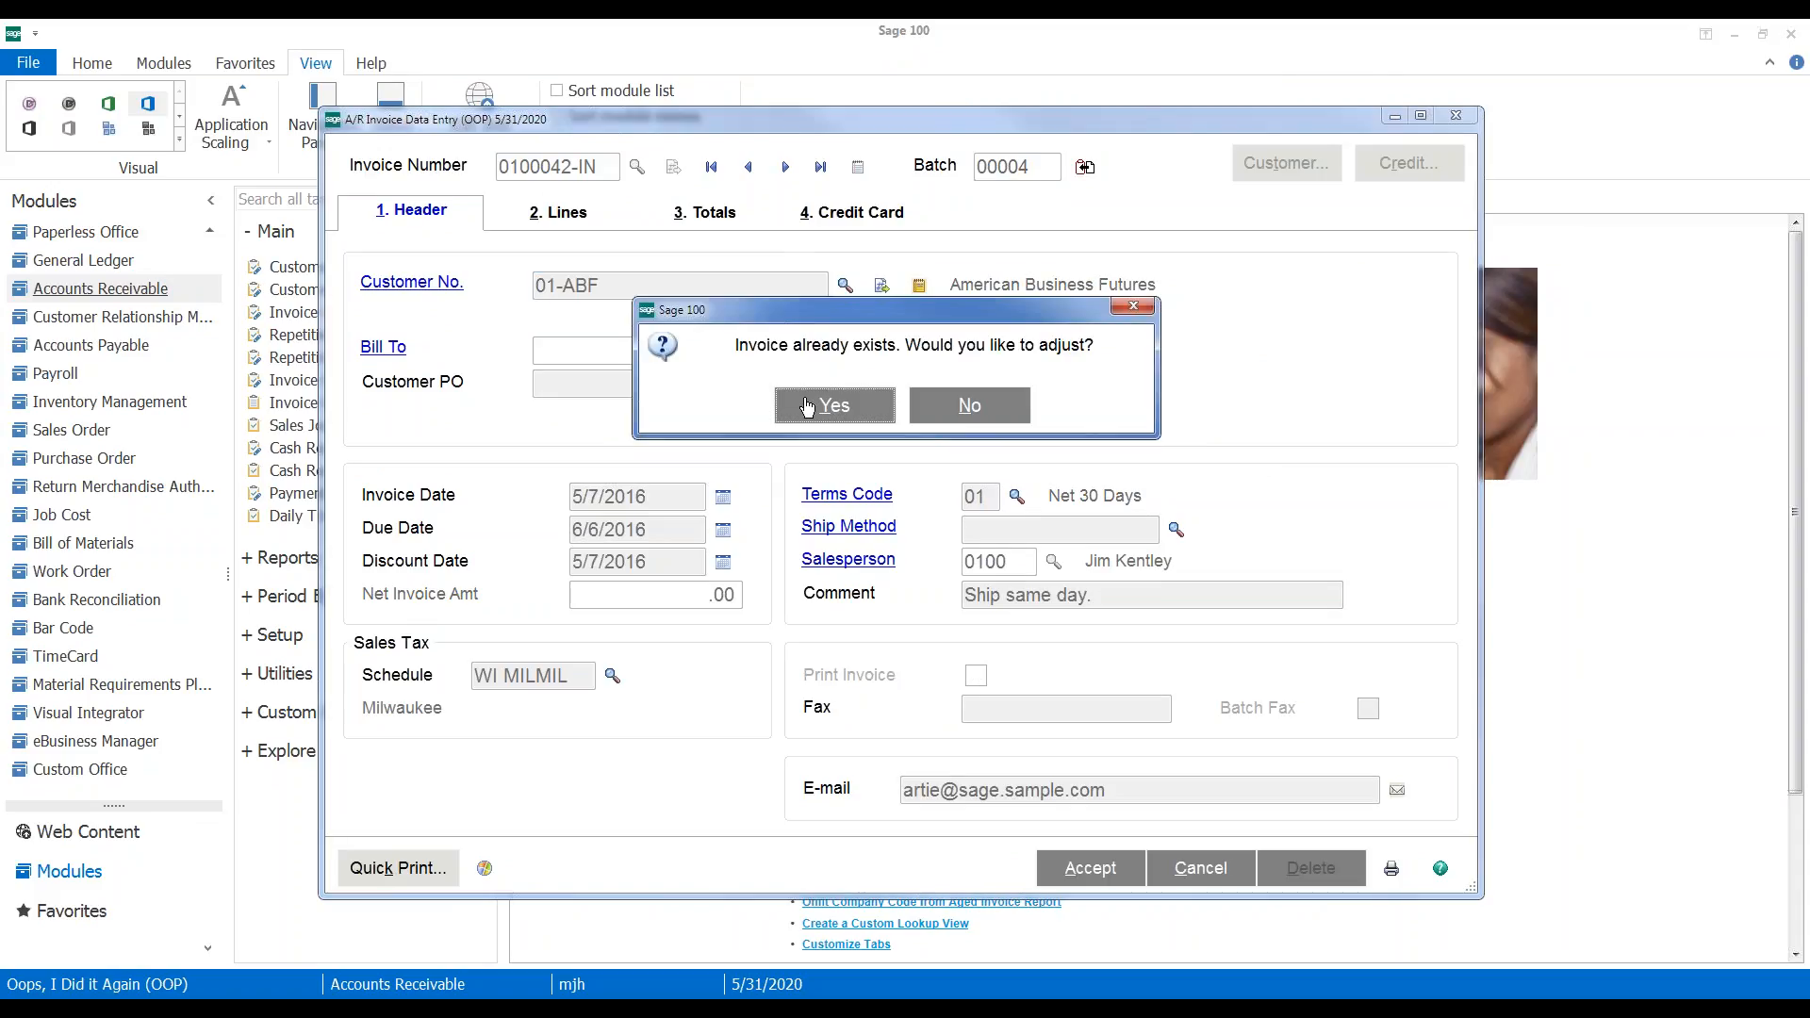
pyautogui.click(814, 412)
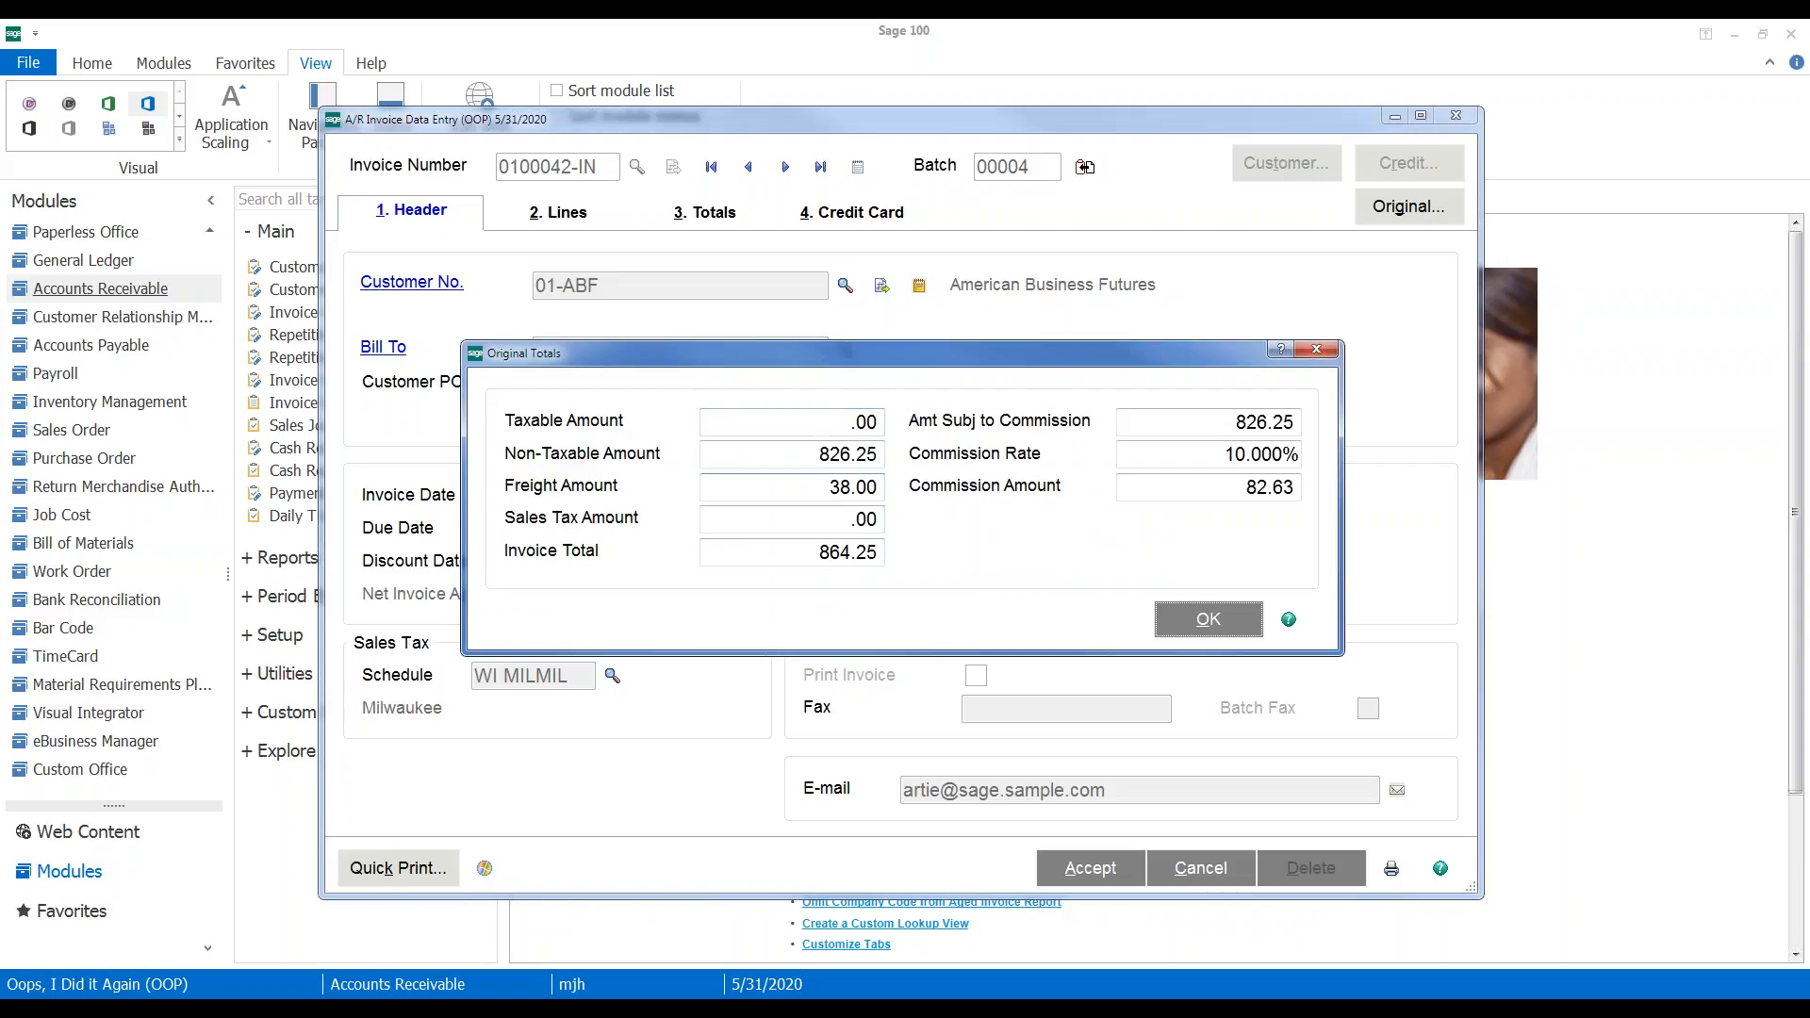
pyautogui.click(1195, 622)
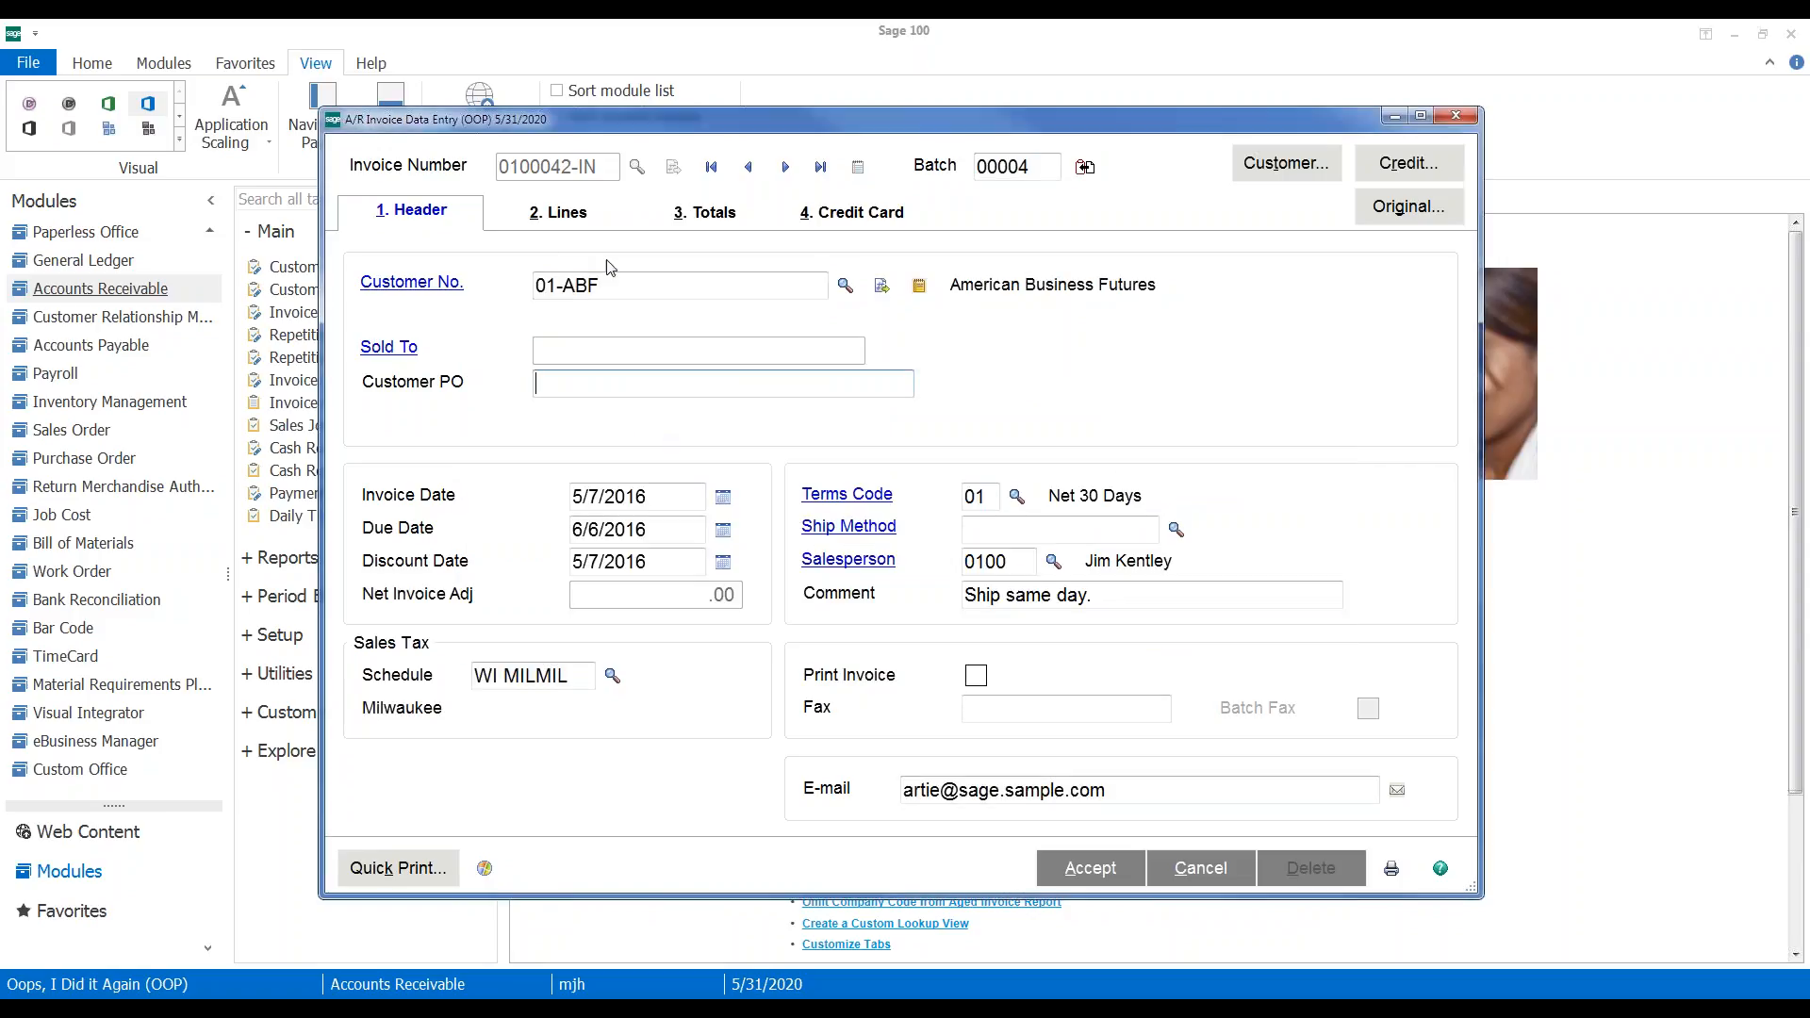
# Change the WIDGET line's quantity to 3
pyautogui.click(559, 211)
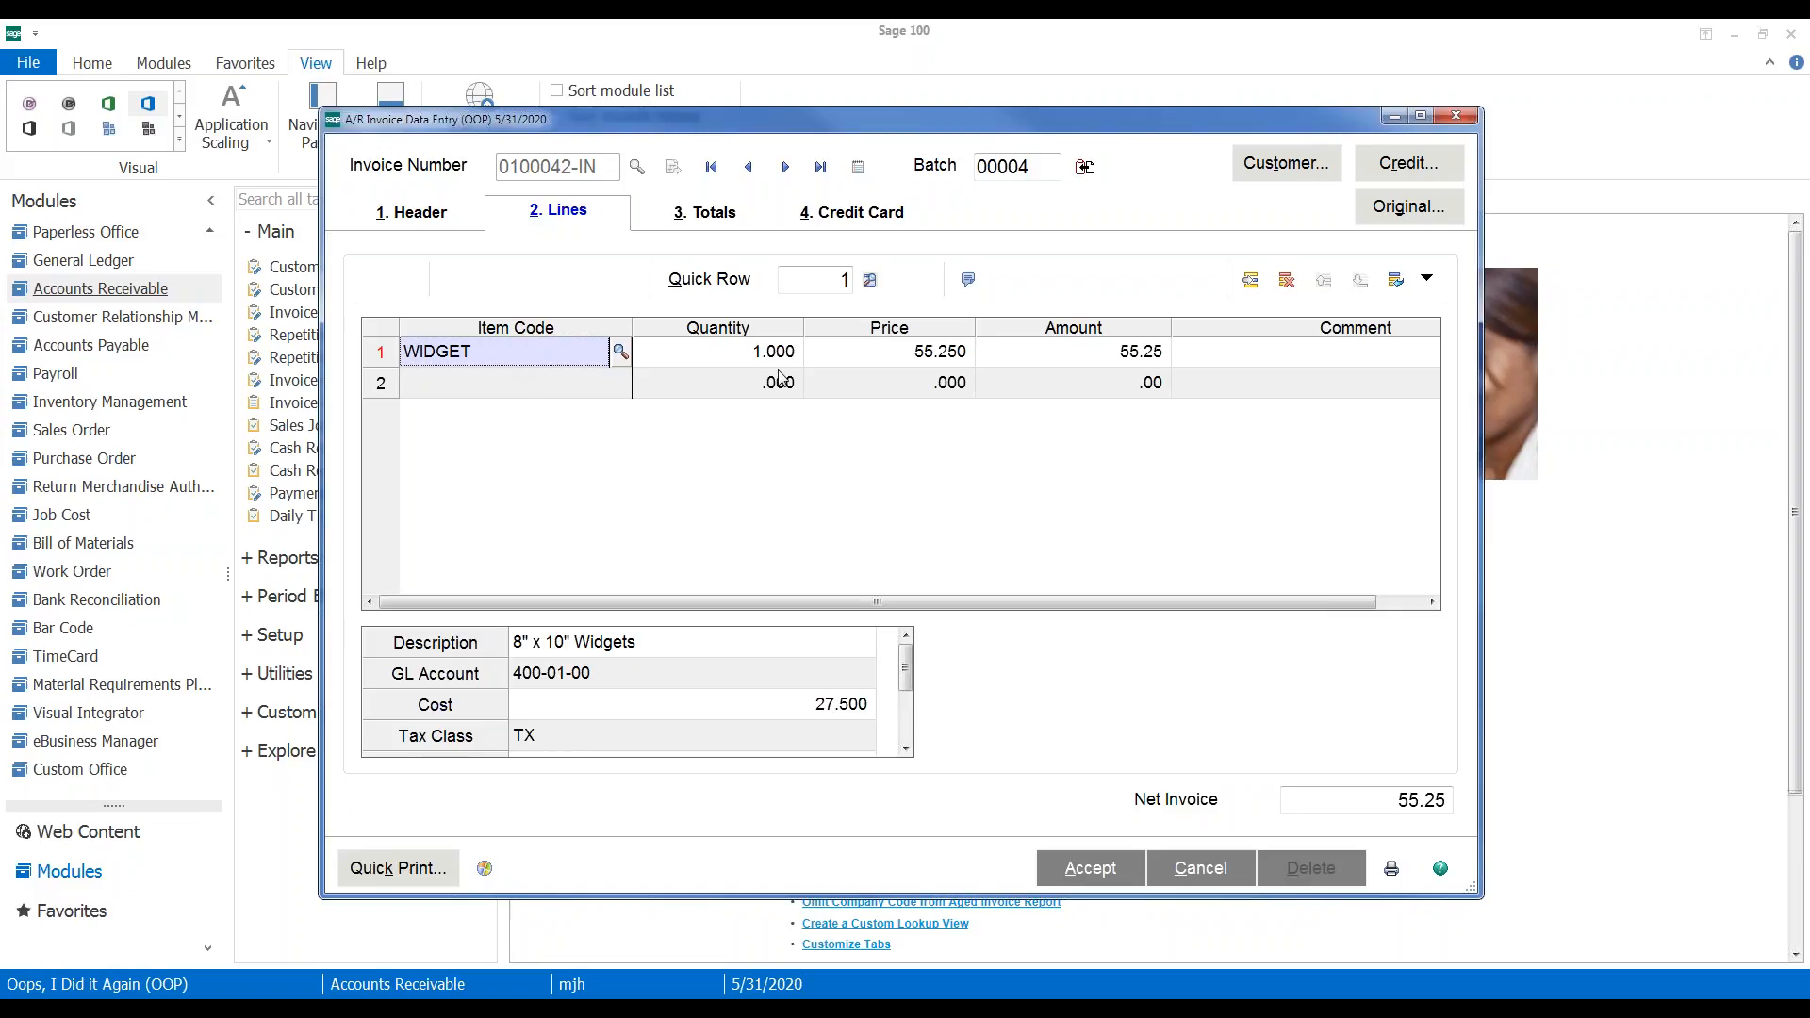
pyautogui.click(723, 356)
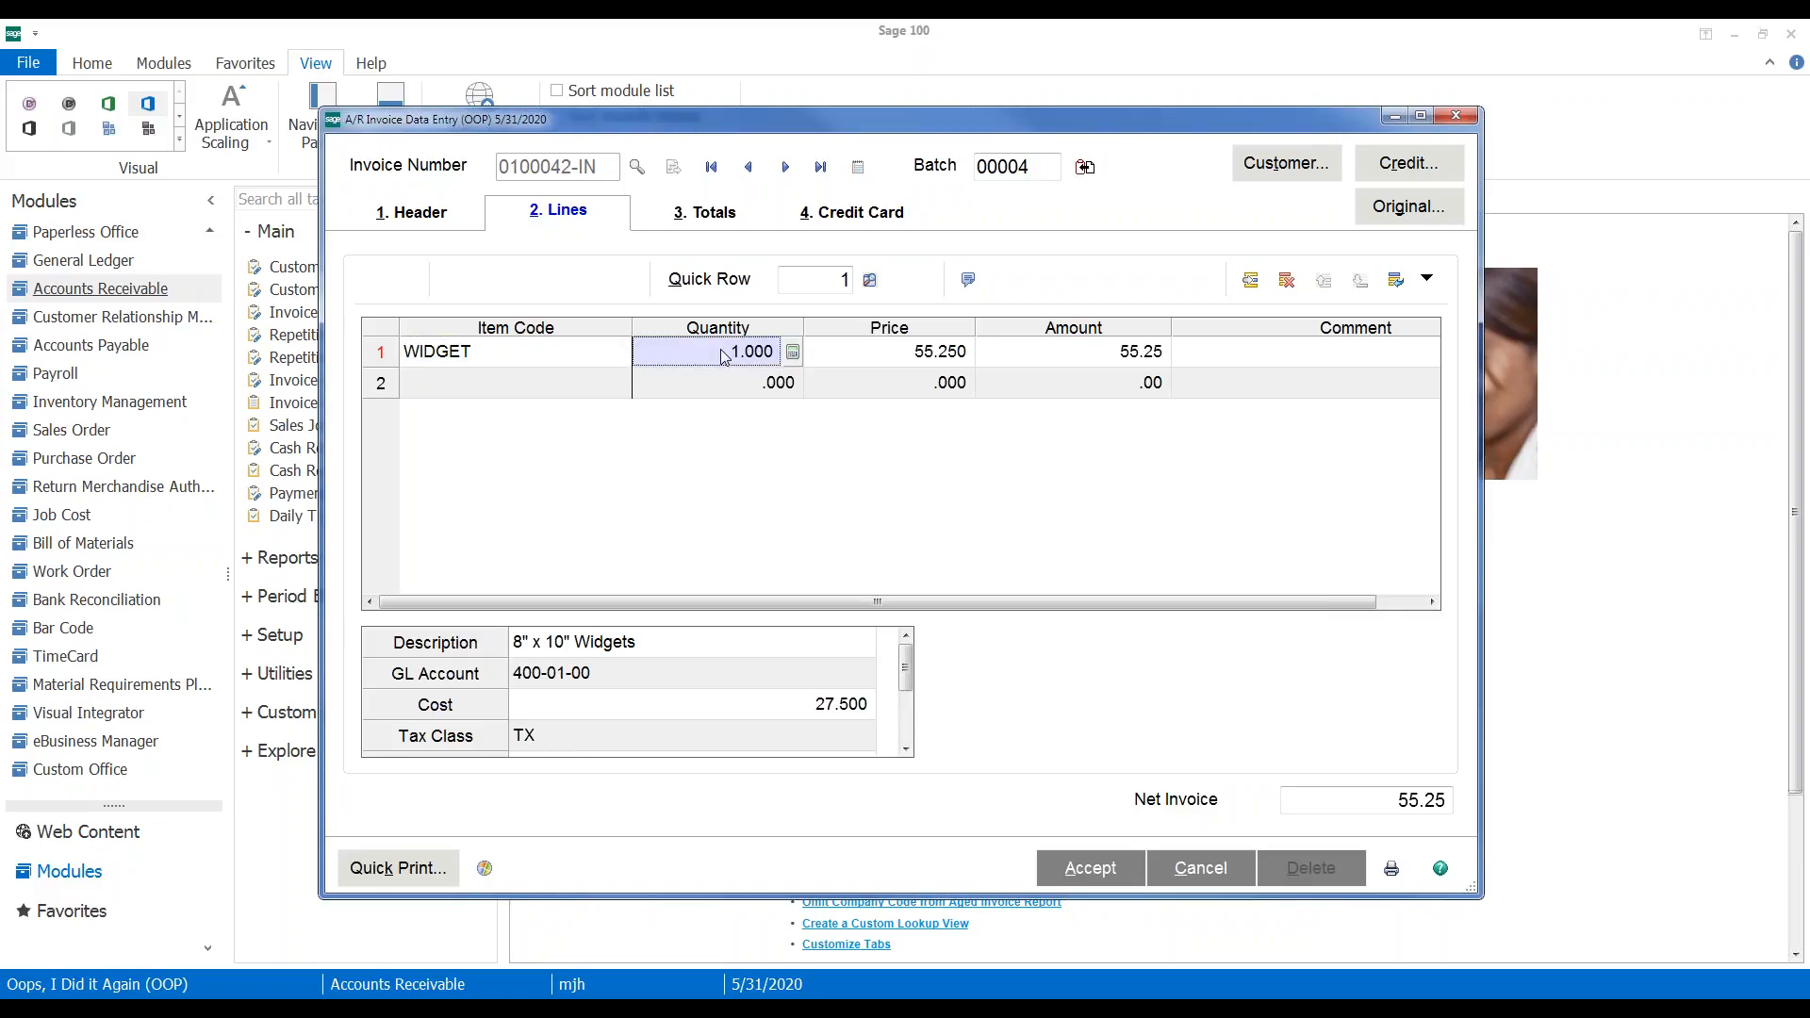
pyautogui.write('3')
pyautogui.press('Tab')
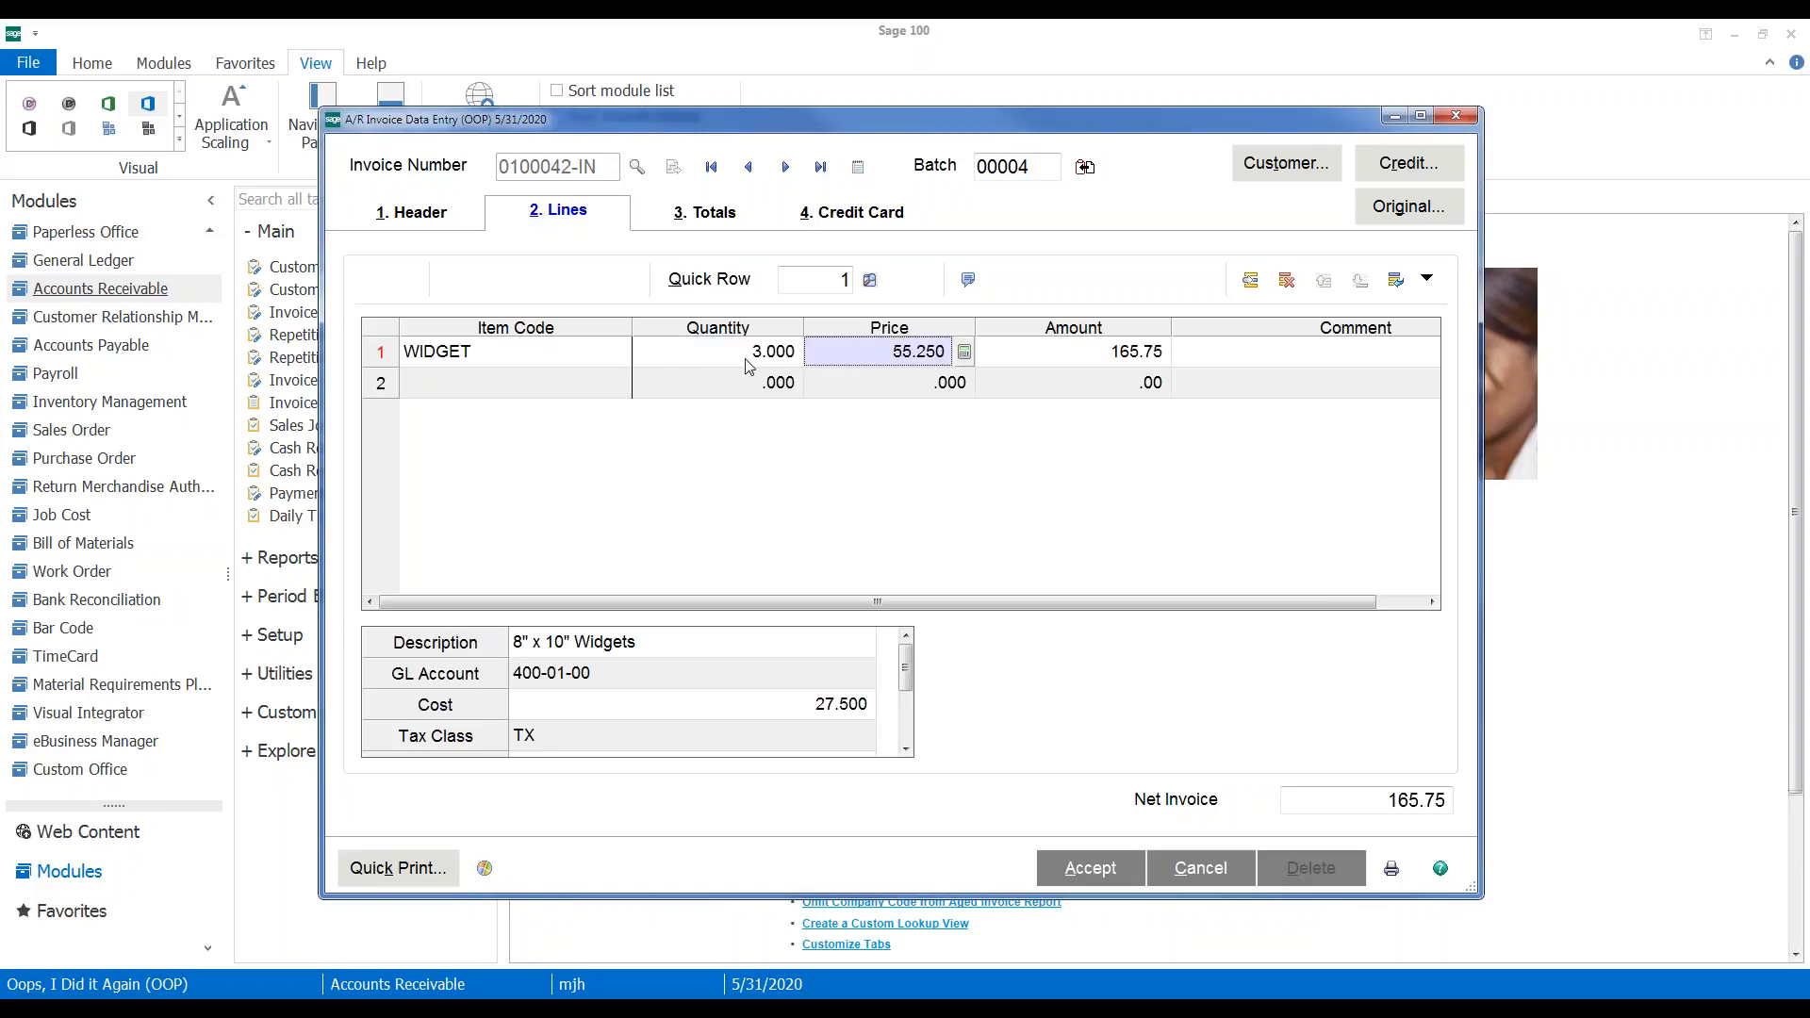
pyautogui.press('Tab')
pyautogui.press('Tab')
pyautogui.press('Tab')
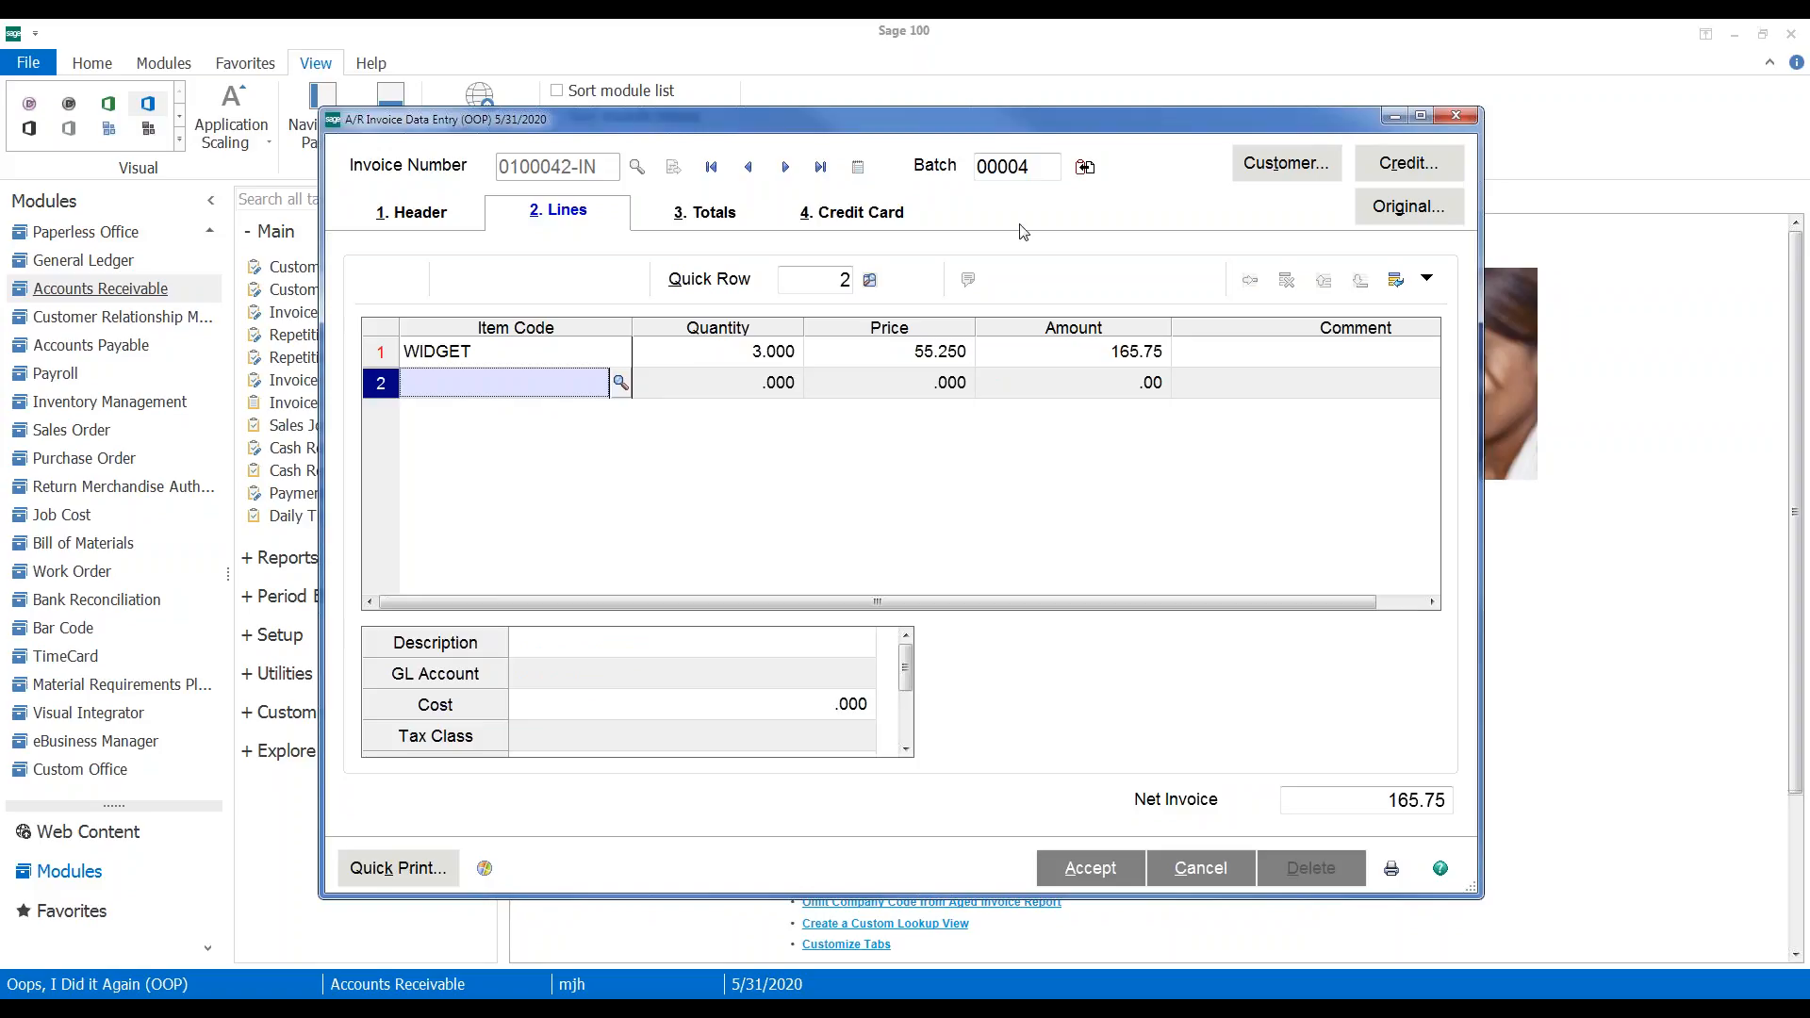
# Widen the invoice entry window and add a Tax Class column to the lines grid
pyautogui.moveTo(1481, 368); pyautogui.dragTo(1750, 368)
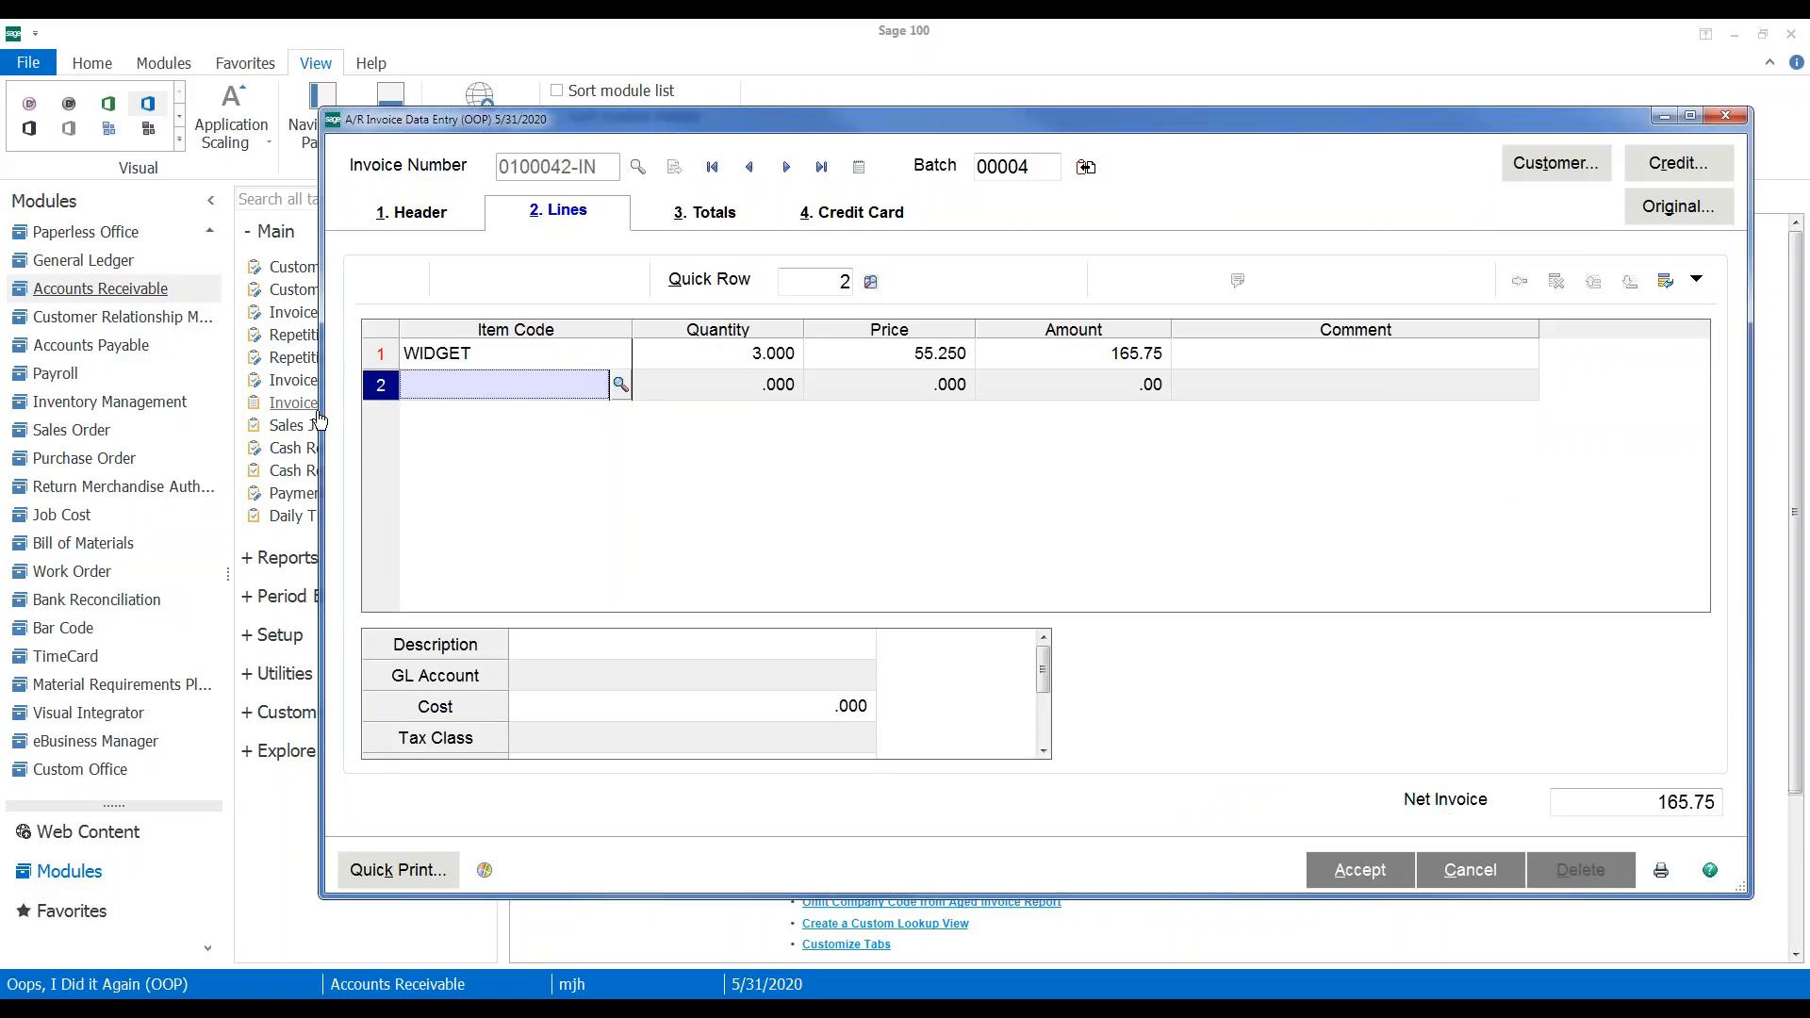
pyautogui.moveTo(321, 416); pyautogui.dragTo(114, 415)
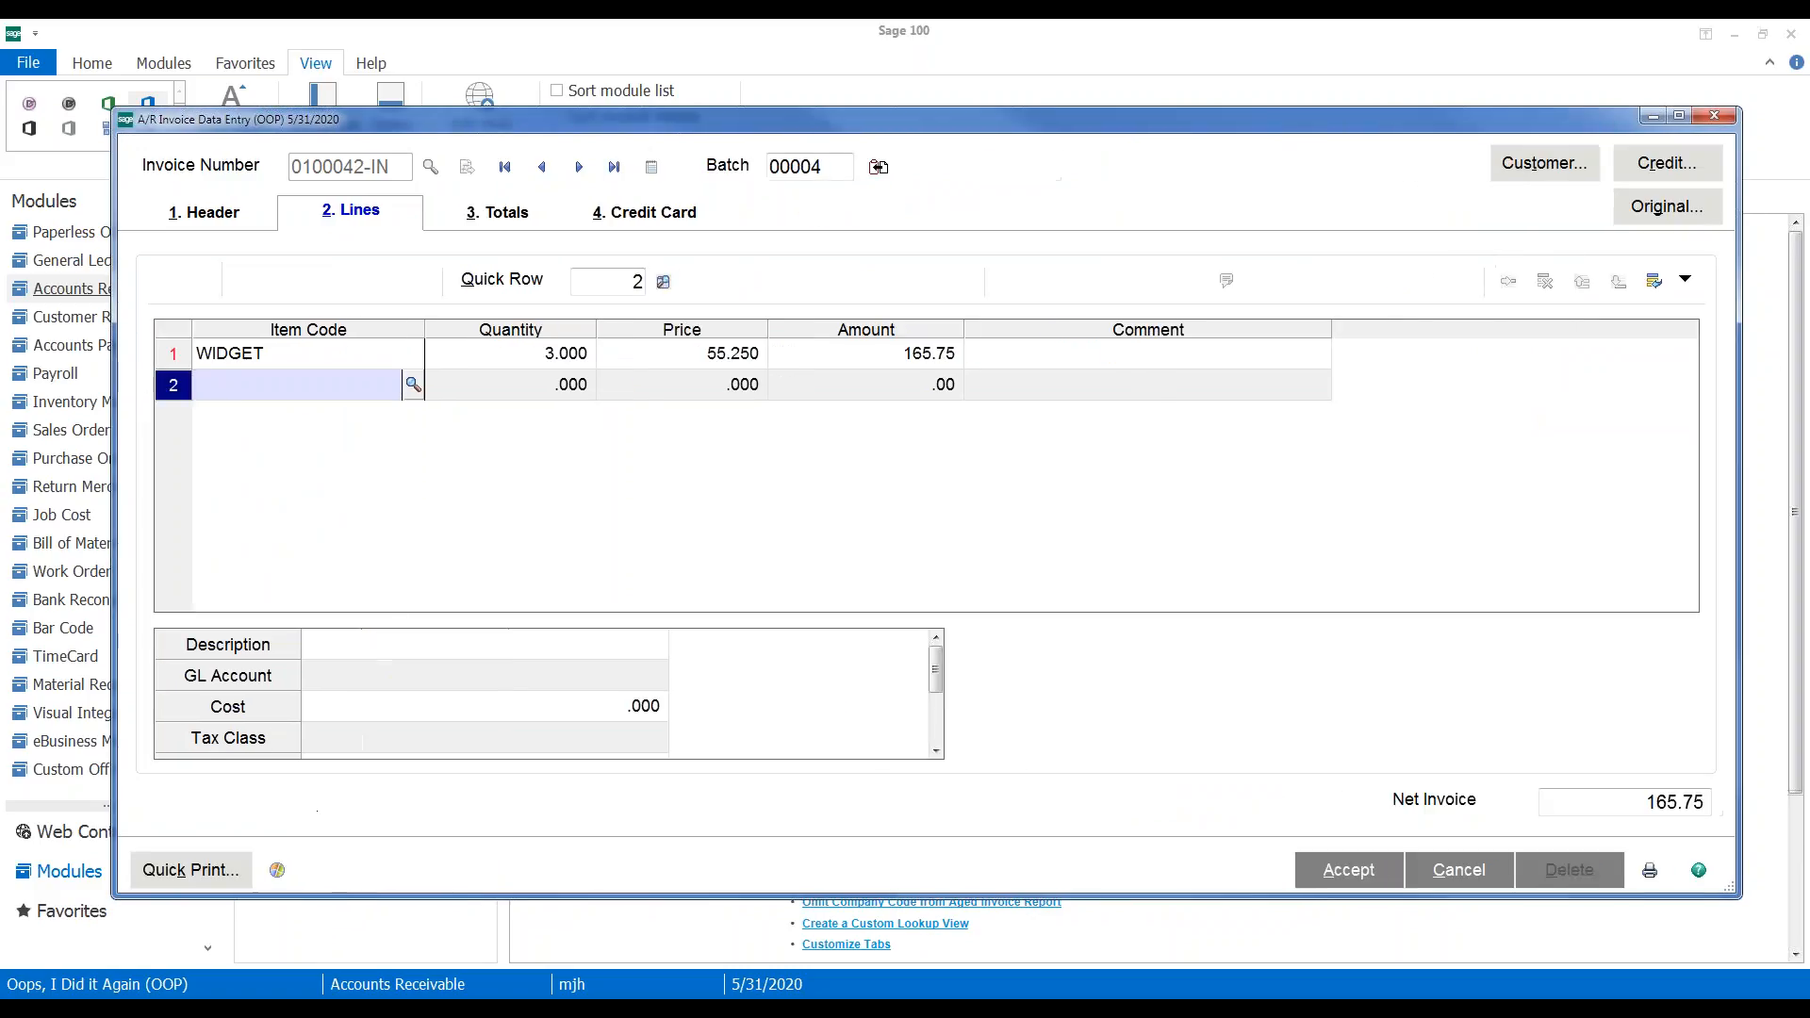
pyautogui.moveTo(250, 753); pyautogui.dragTo(624, 330)
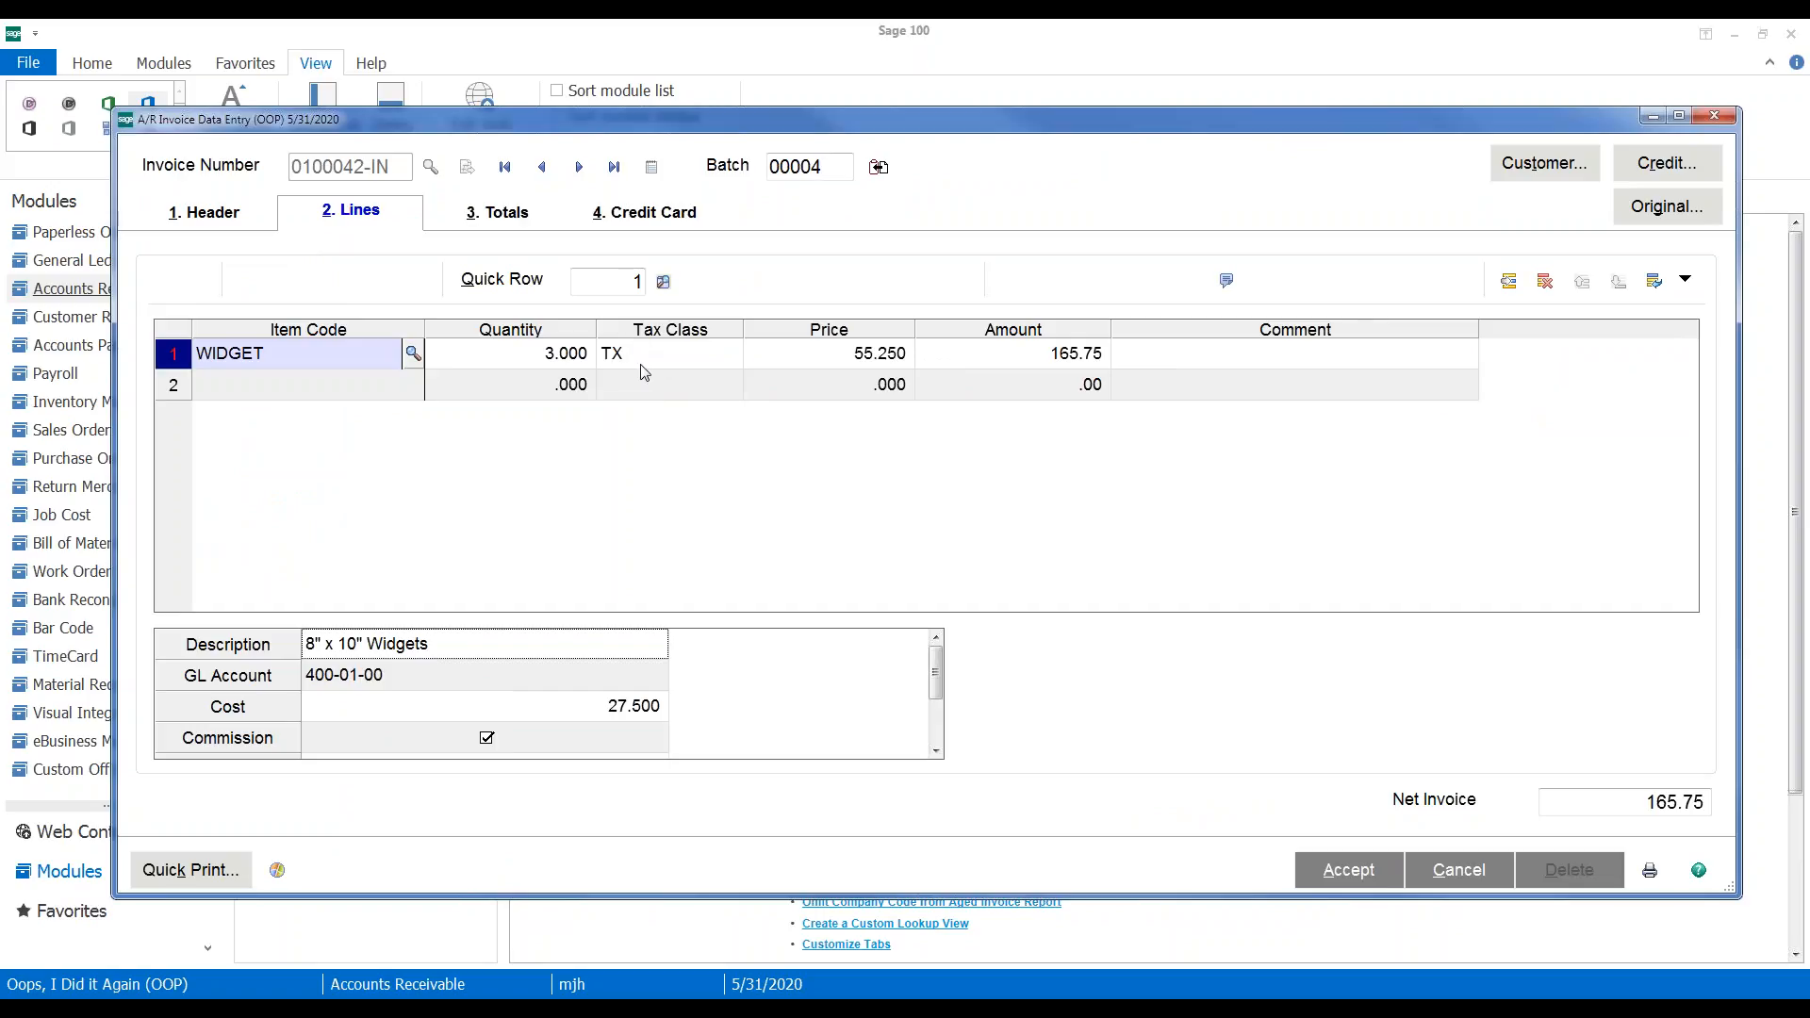
# Add a second WIDGET line with quantity -3 to offset the first
pyautogui.click(327, 392)
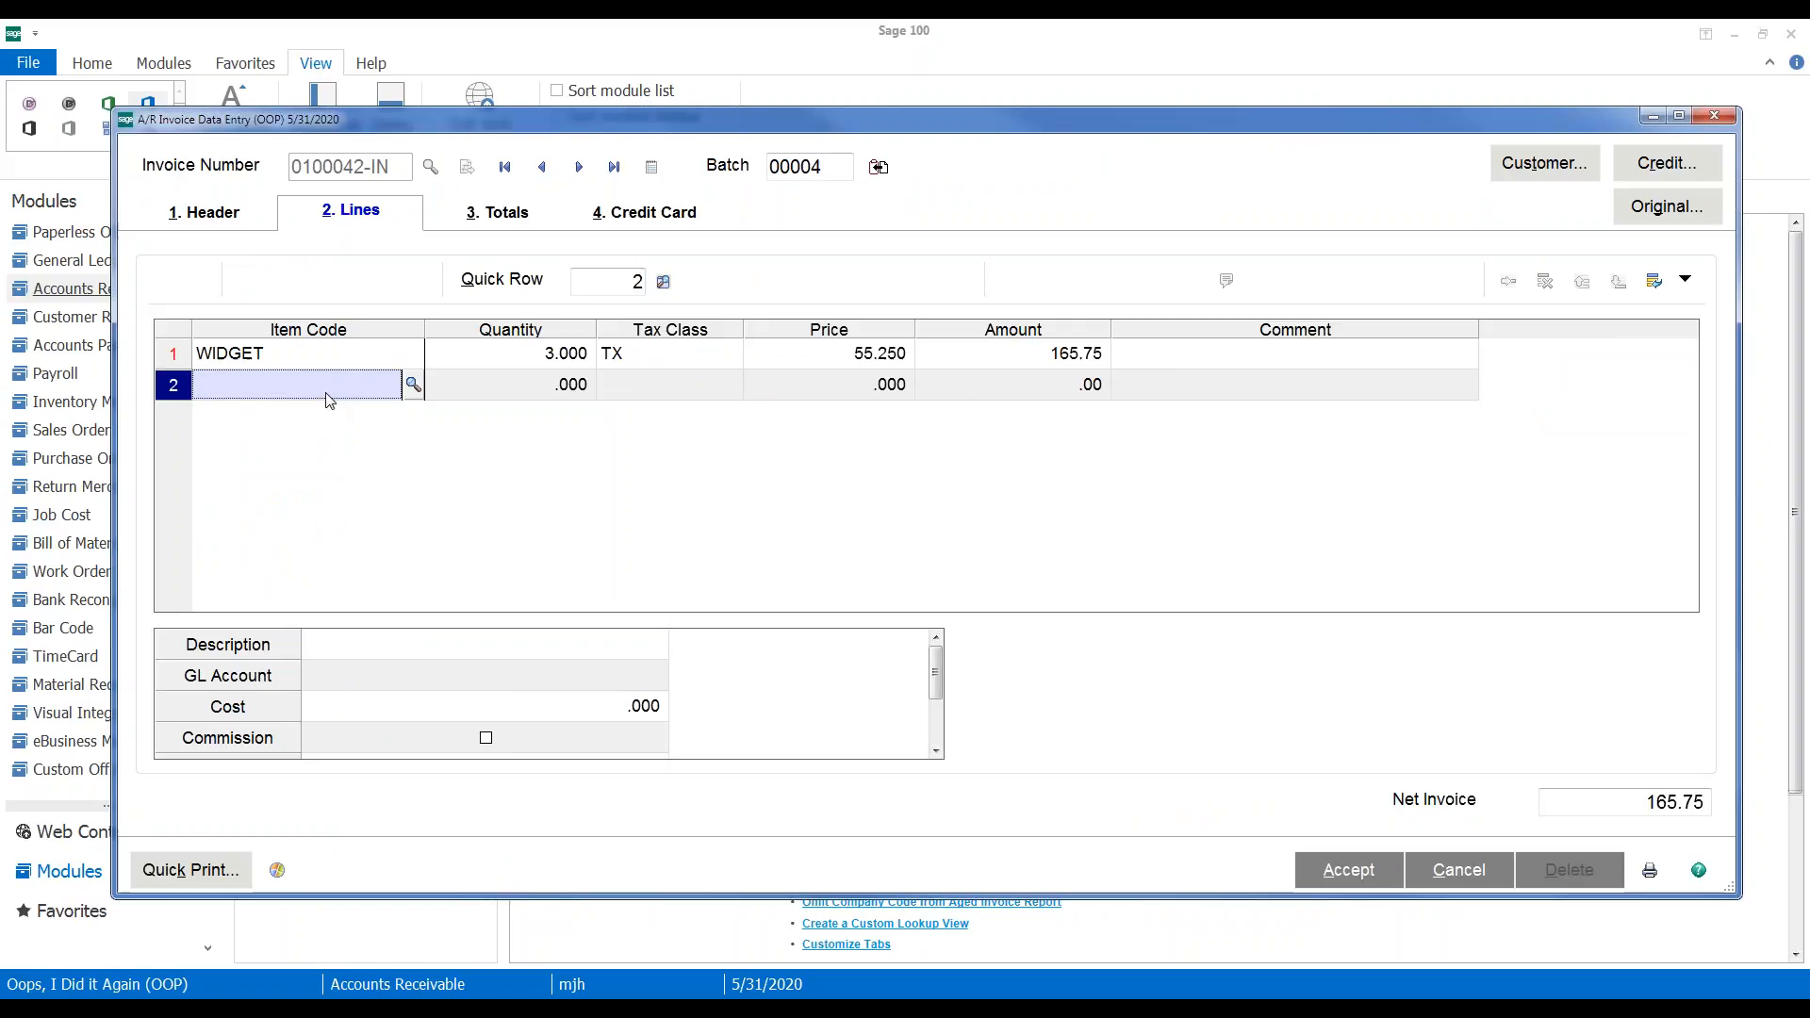
pyautogui.write('WIDGET')
pyautogui.press('Tab')
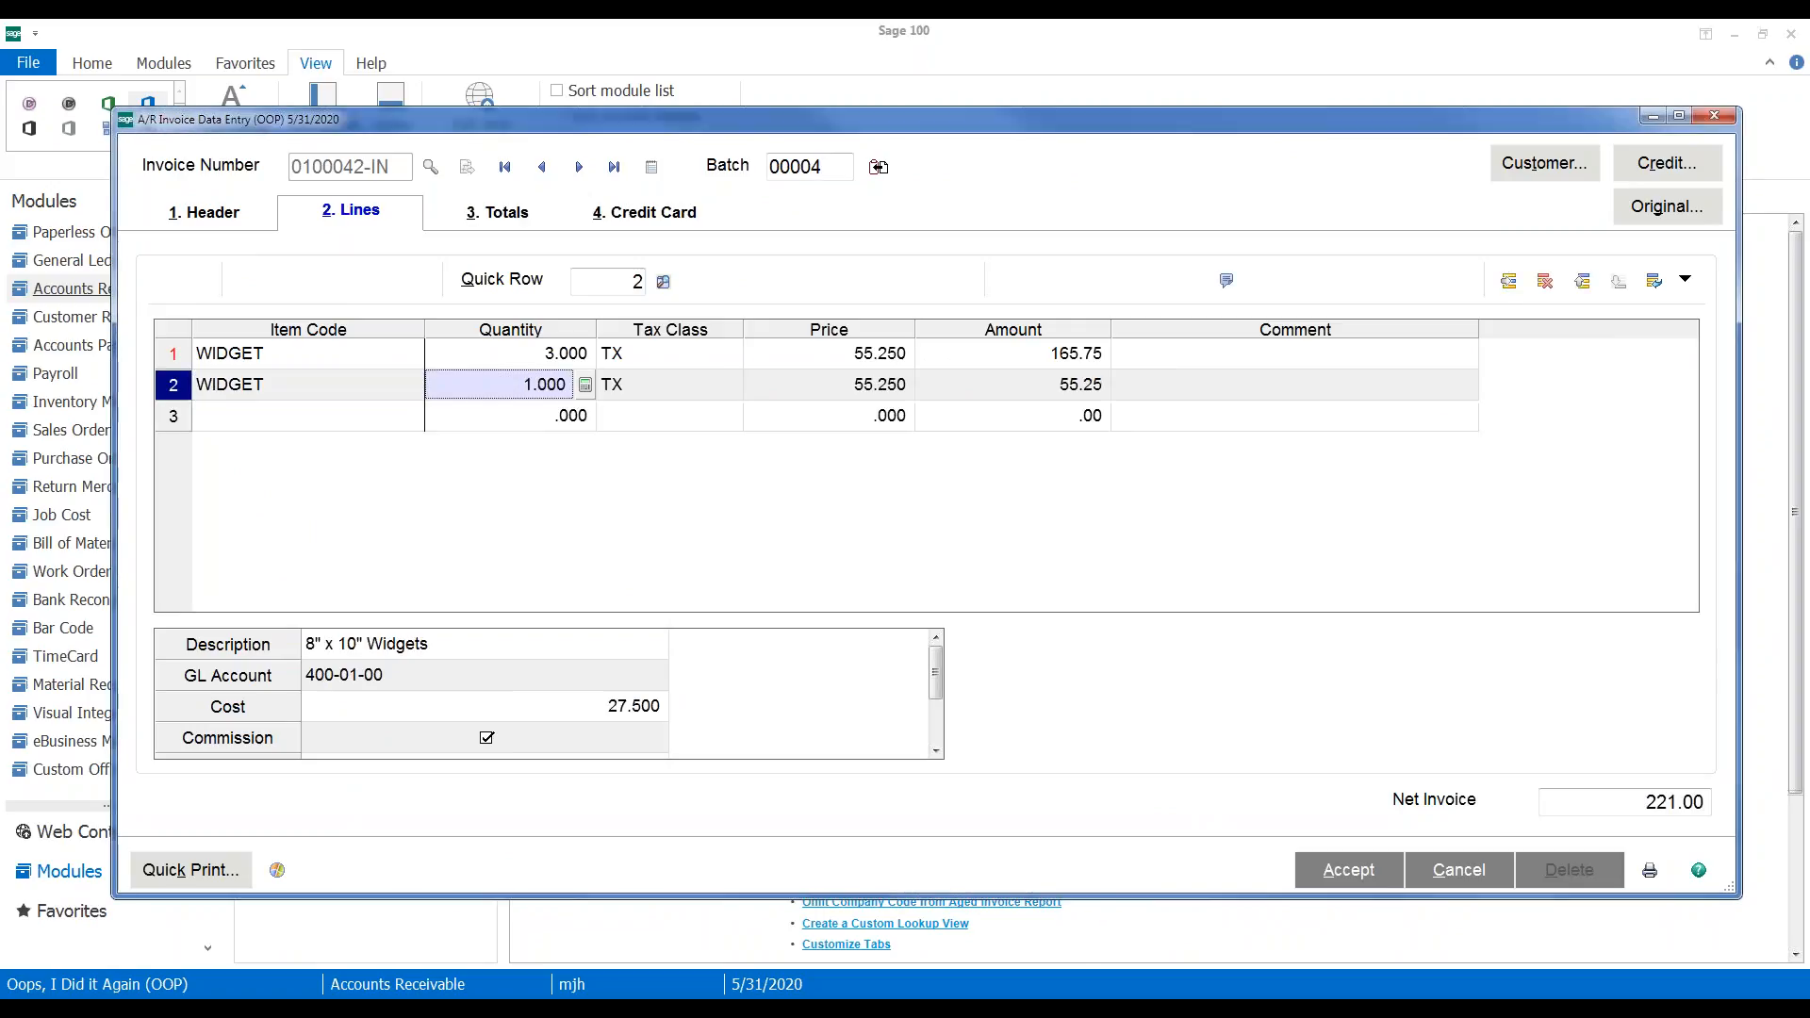
pyautogui.write('-')
pyautogui.write('3')
pyautogui.press('Tab')
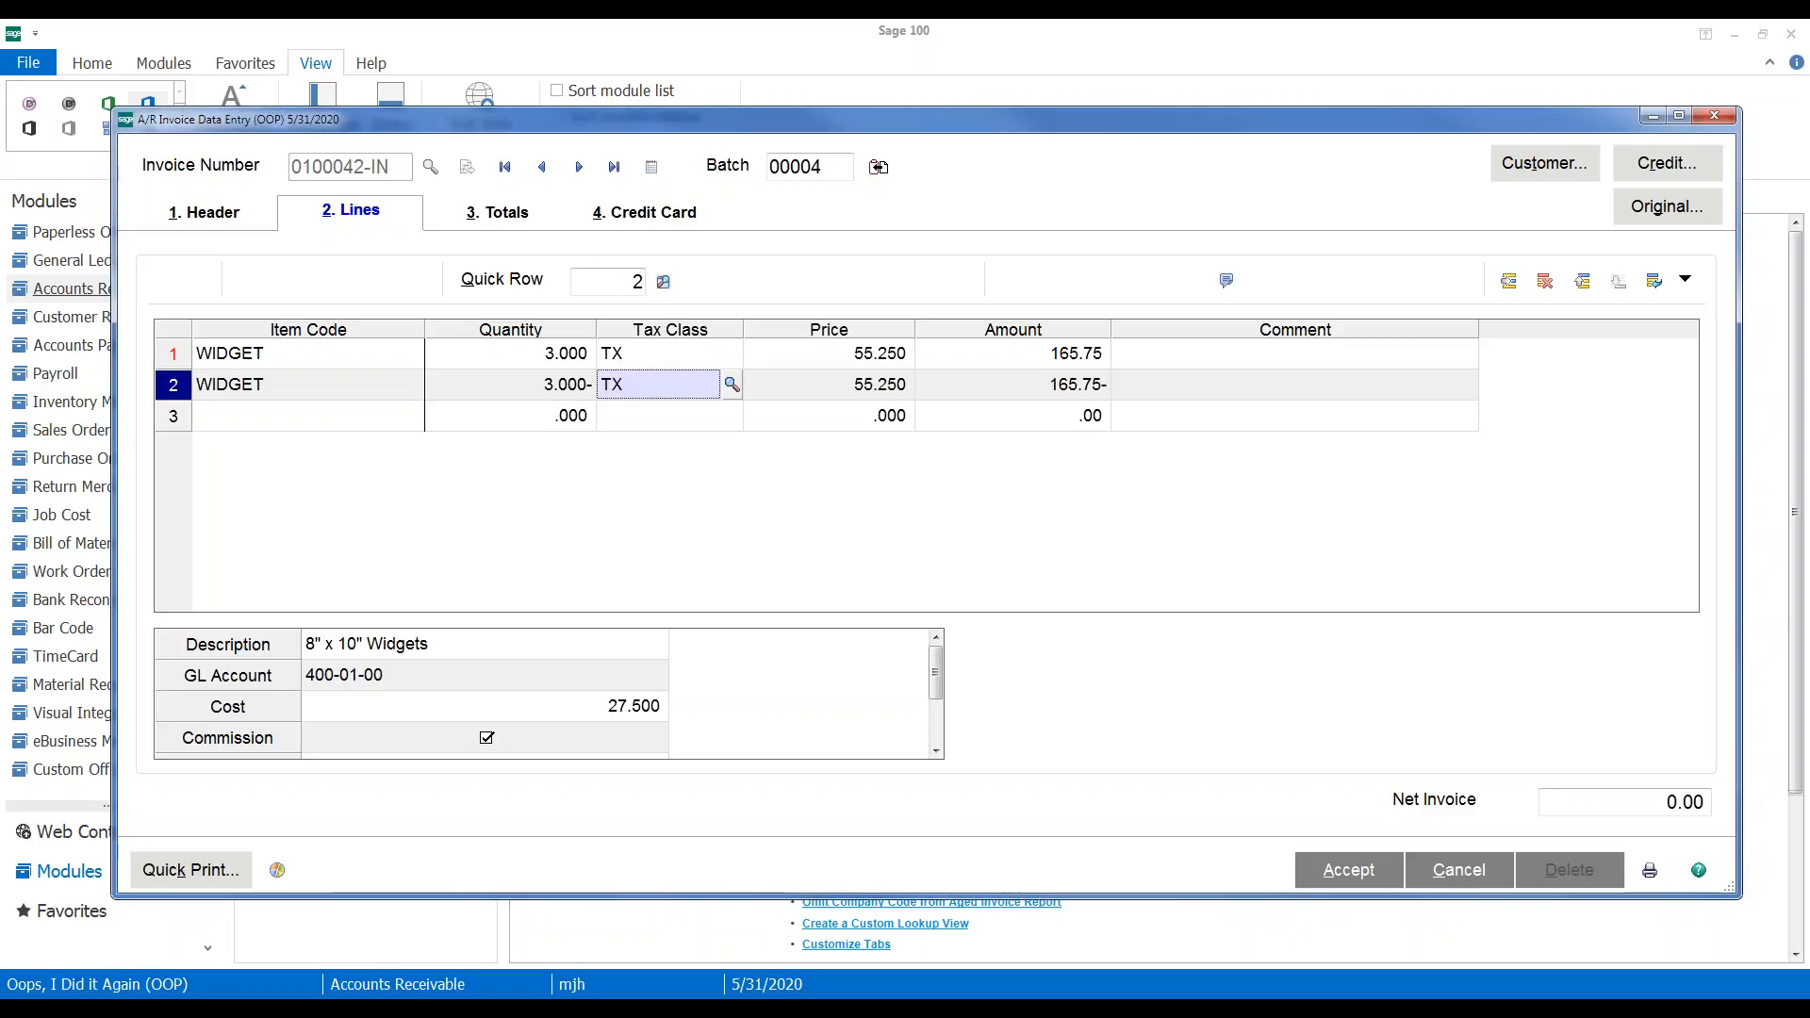
# Set the offsetting WIDGET line's tax class to NT from the Sales Tax Class List
pyautogui.click(732, 384)
pyautogui.doubleClick(472, 264)
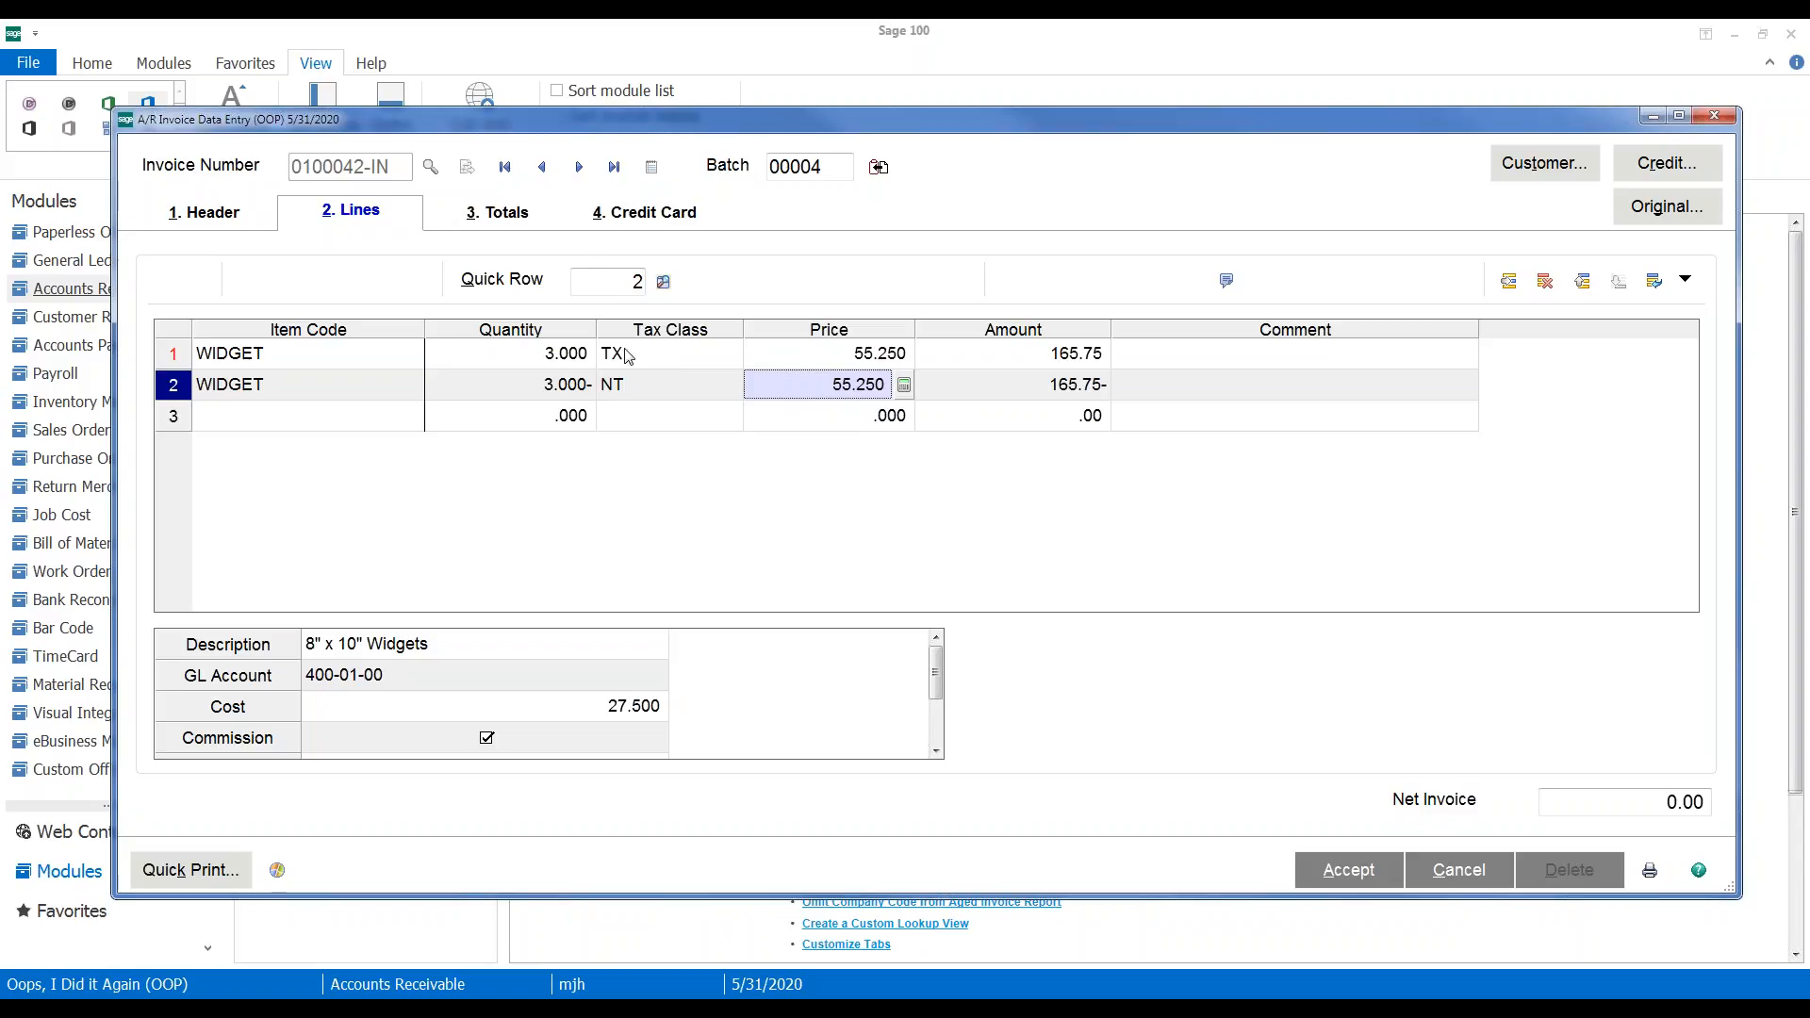
# In Tax Detail, clear the WI, WI MIL and WI MILMIL exemption numbers so tax totals 10.78
pyautogui.click(484, 220)
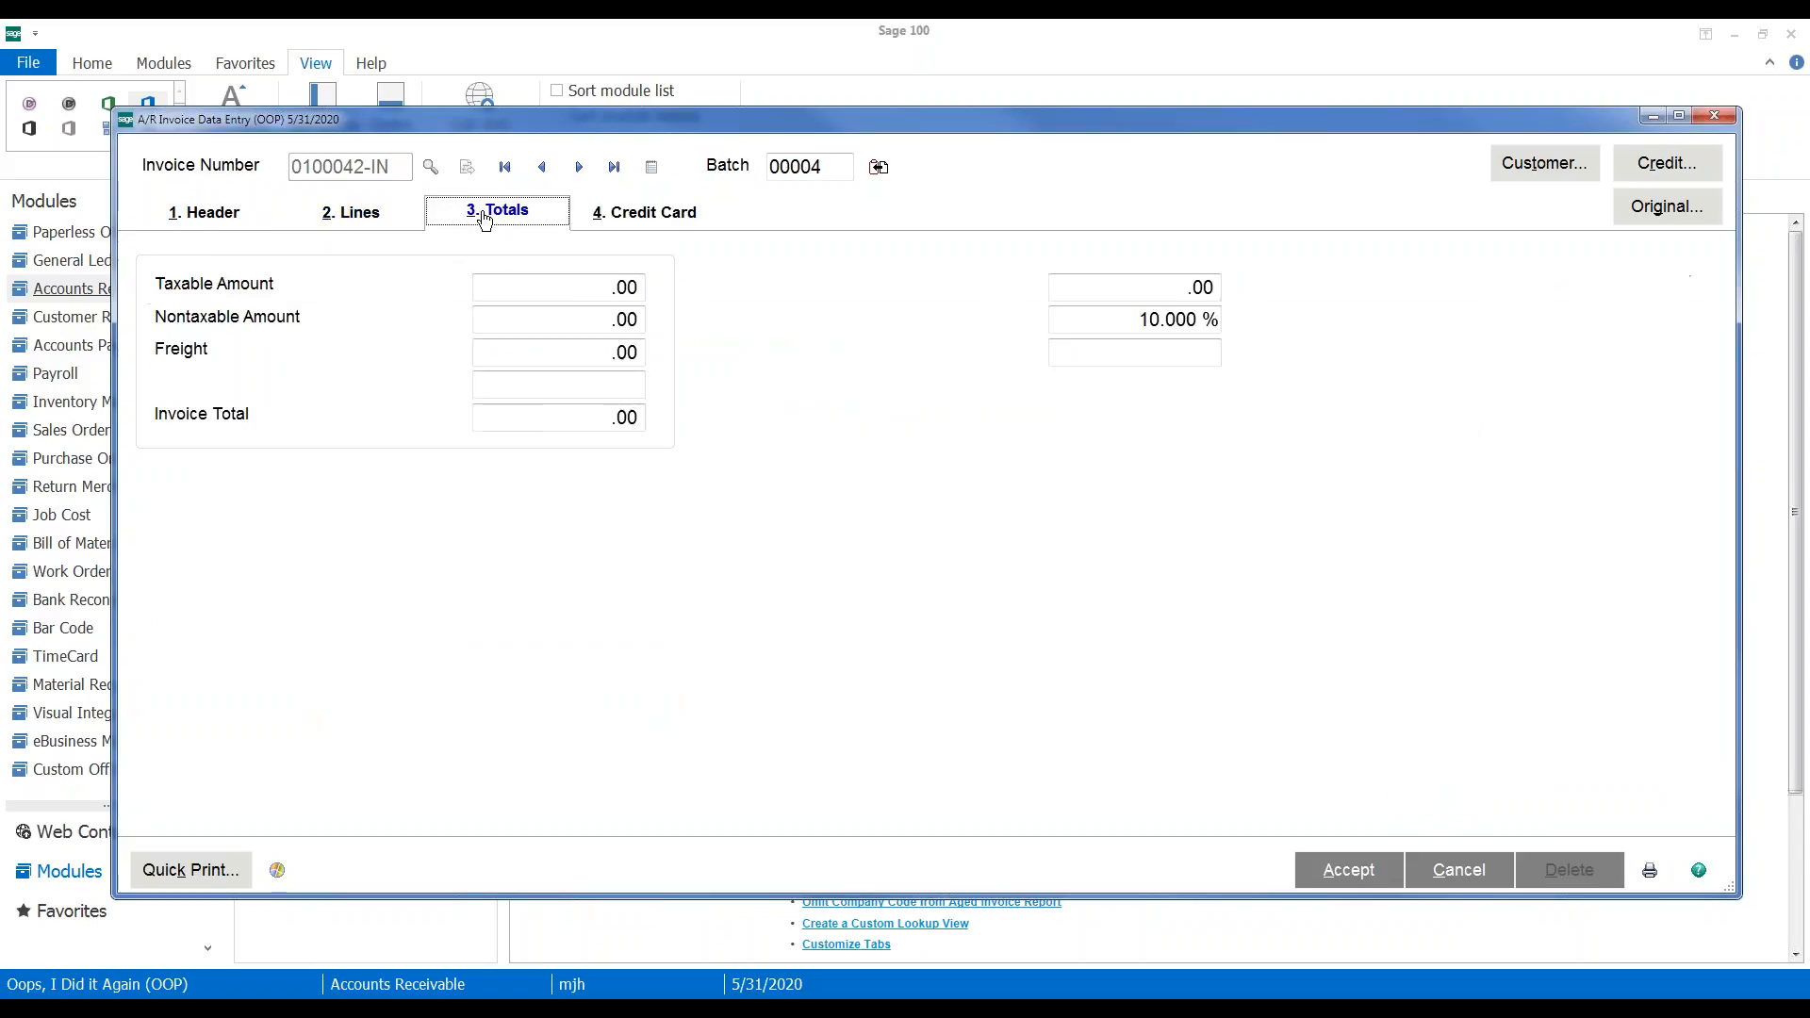
pyautogui.click(570, 497)
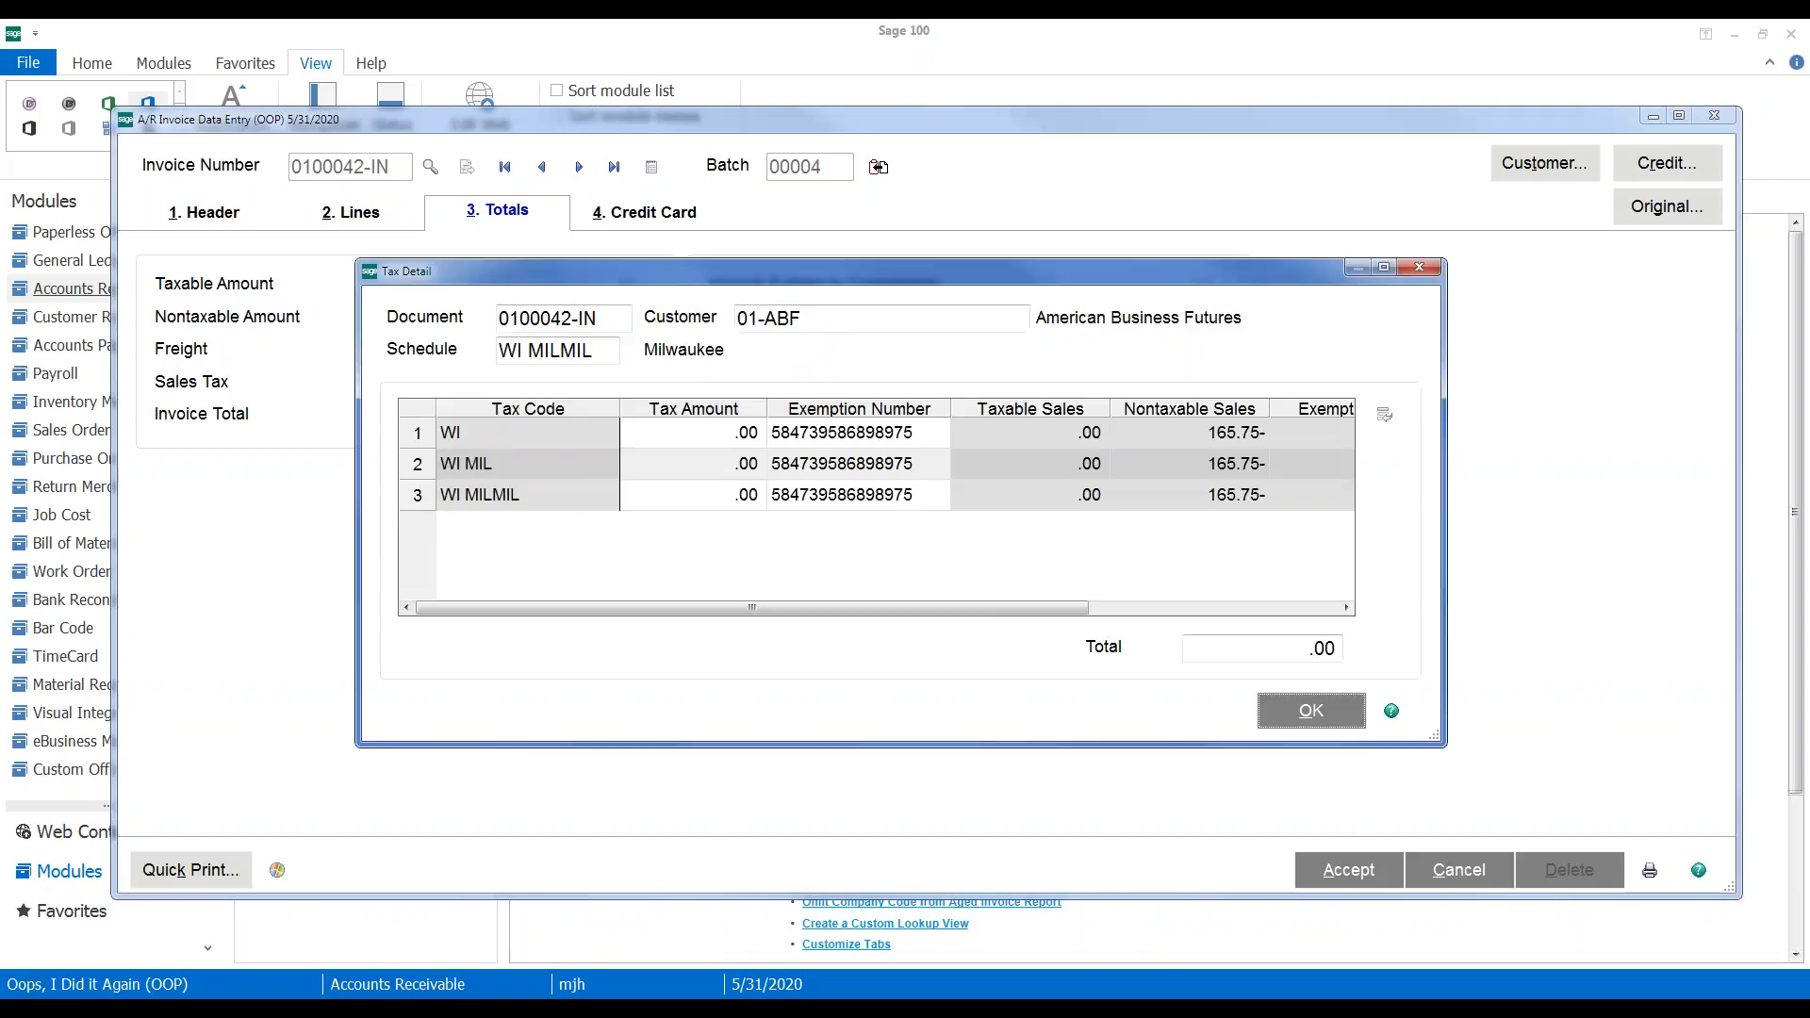
pyautogui.click(806, 440)
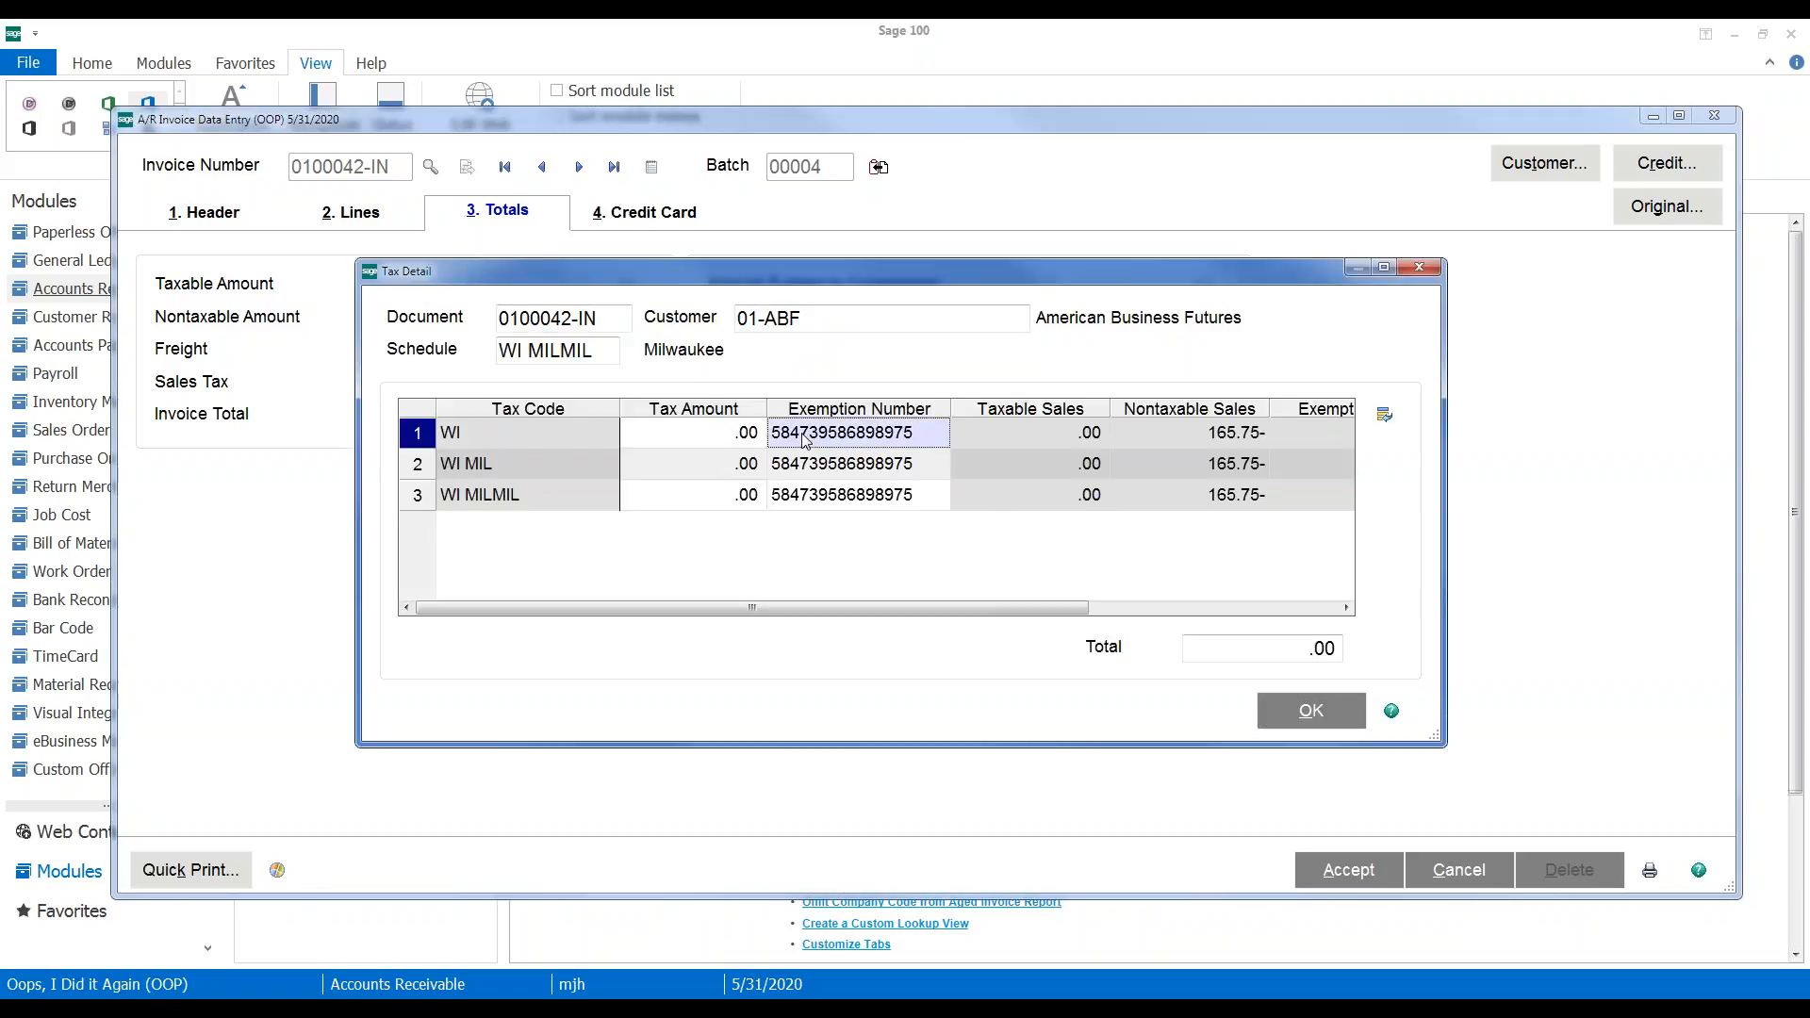
pyautogui.press('BackSpace')
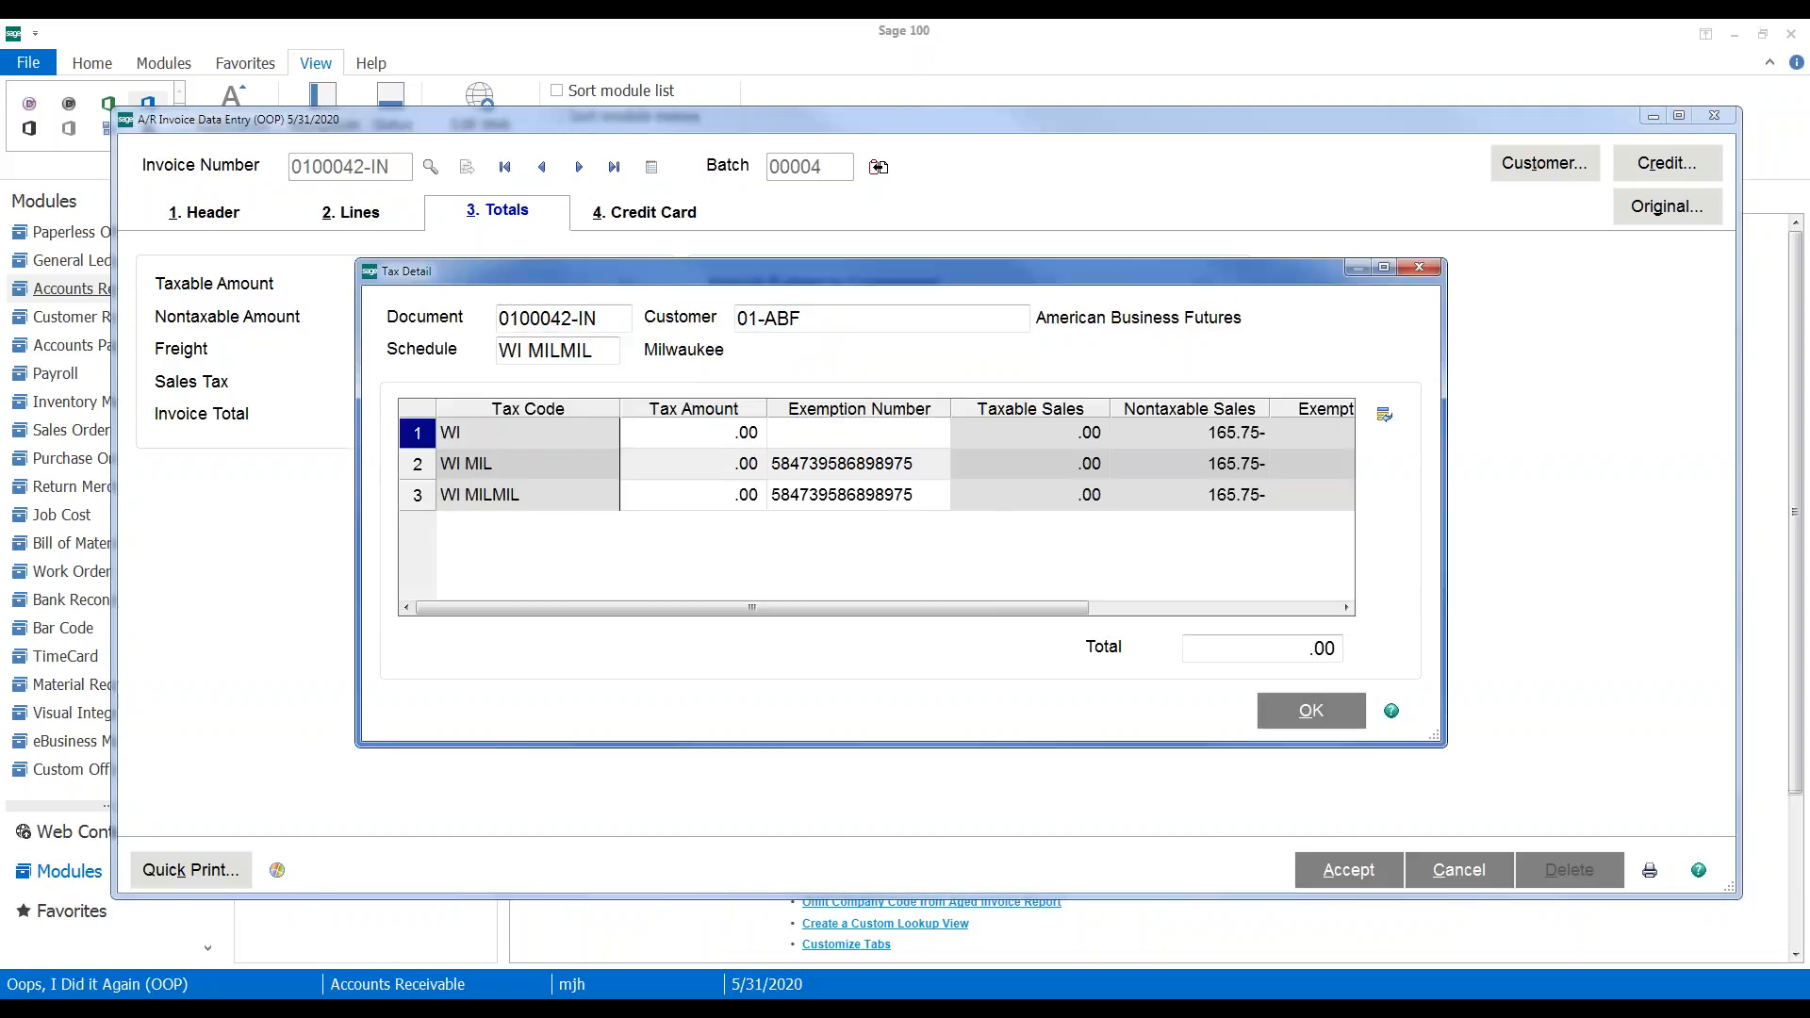
pyautogui.click(801, 471)
pyautogui.press('BackSpace')
pyautogui.click(800, 497)
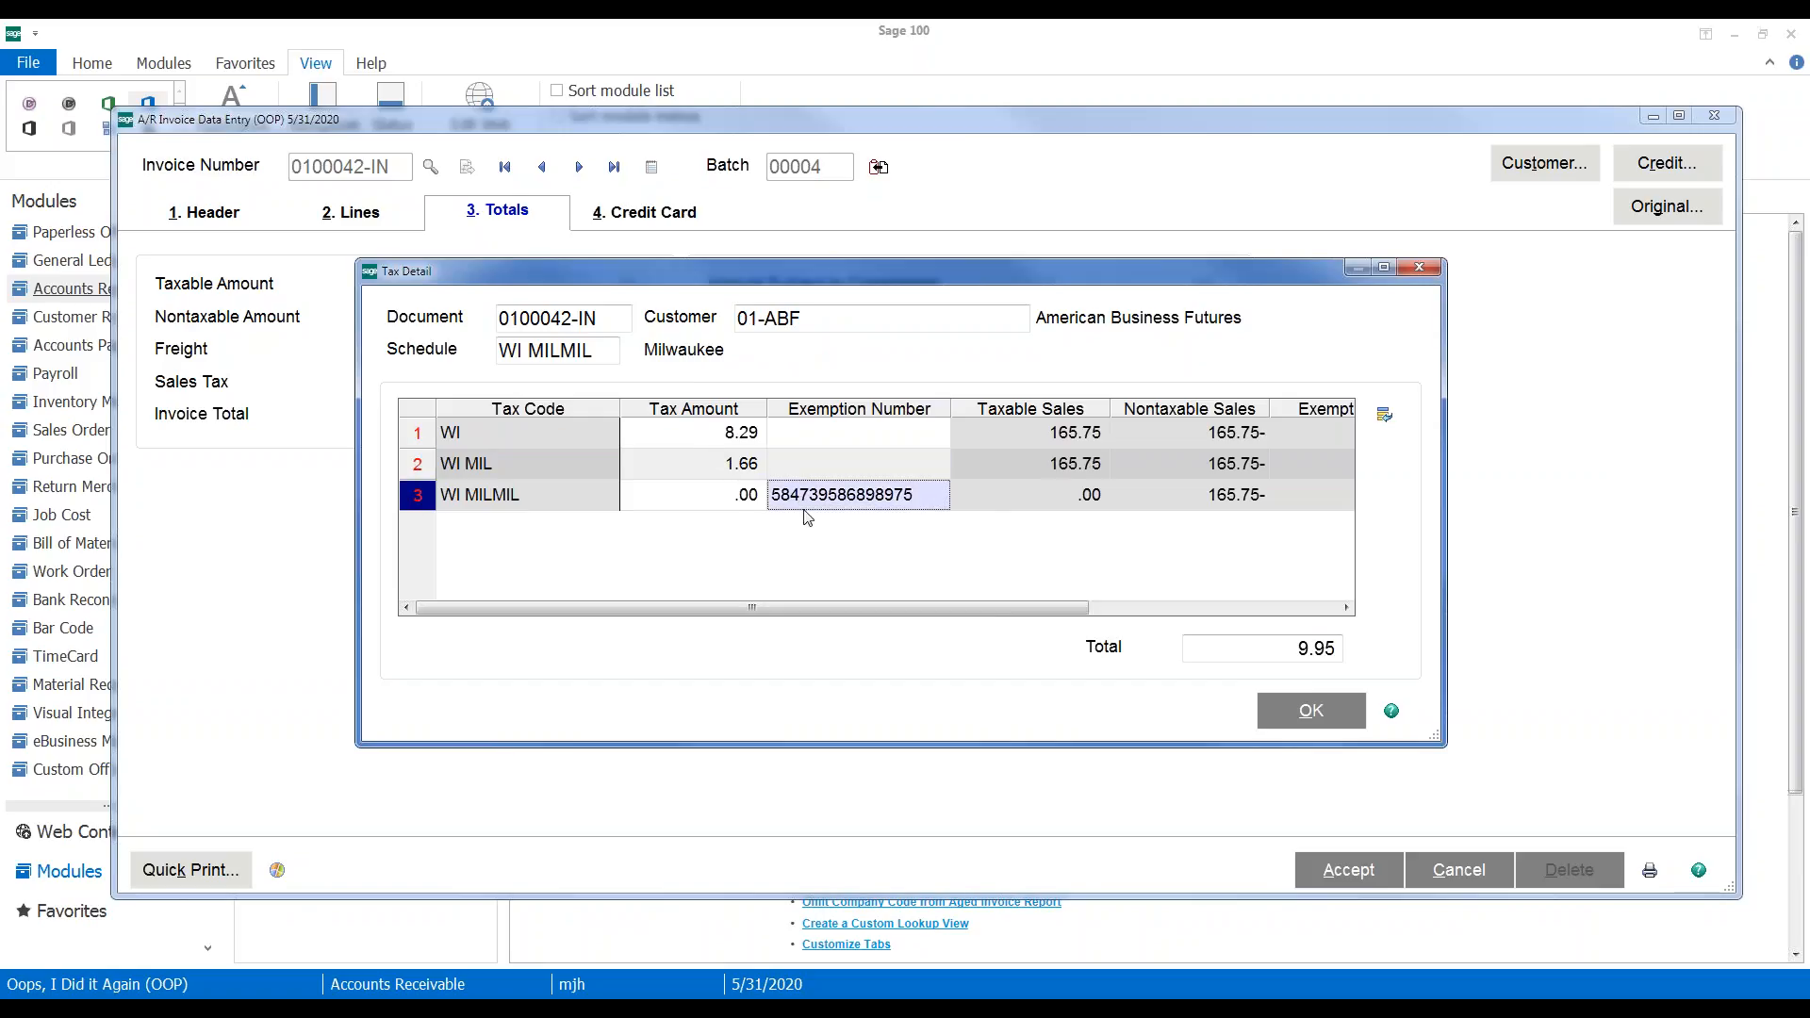
pyautogui.press('BackSpace')
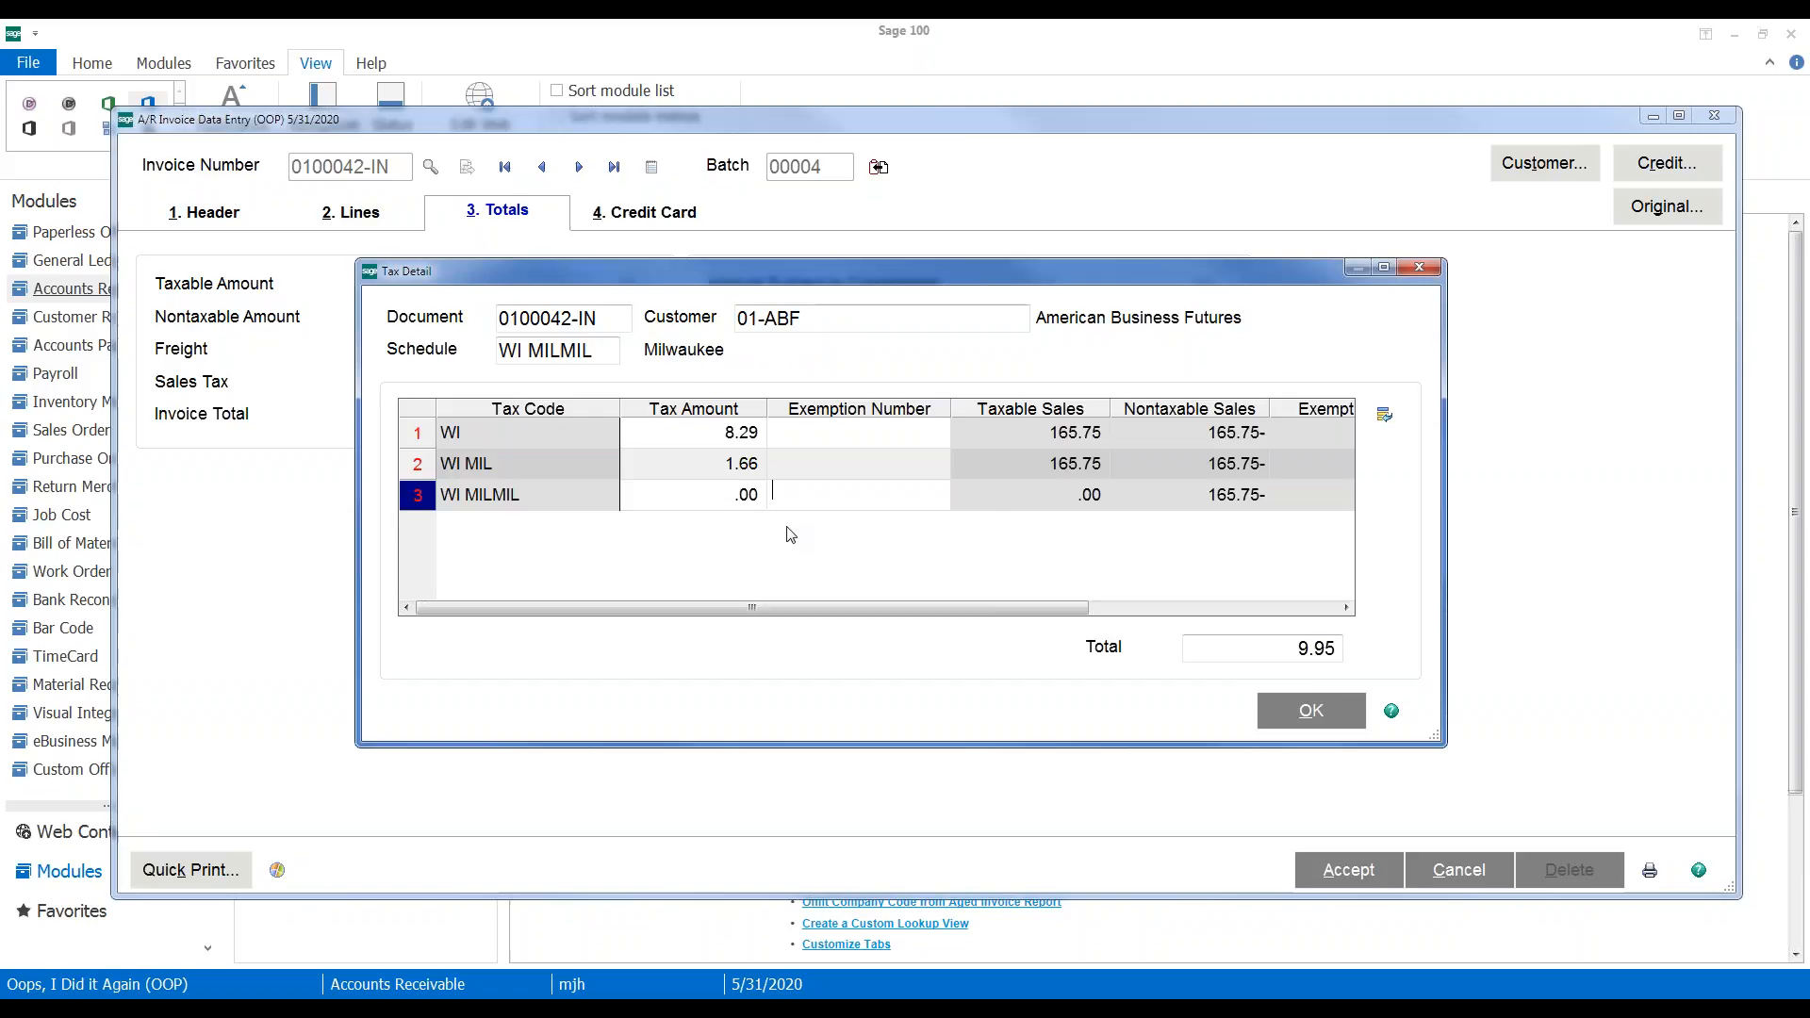
pyautogui.press('Tab')
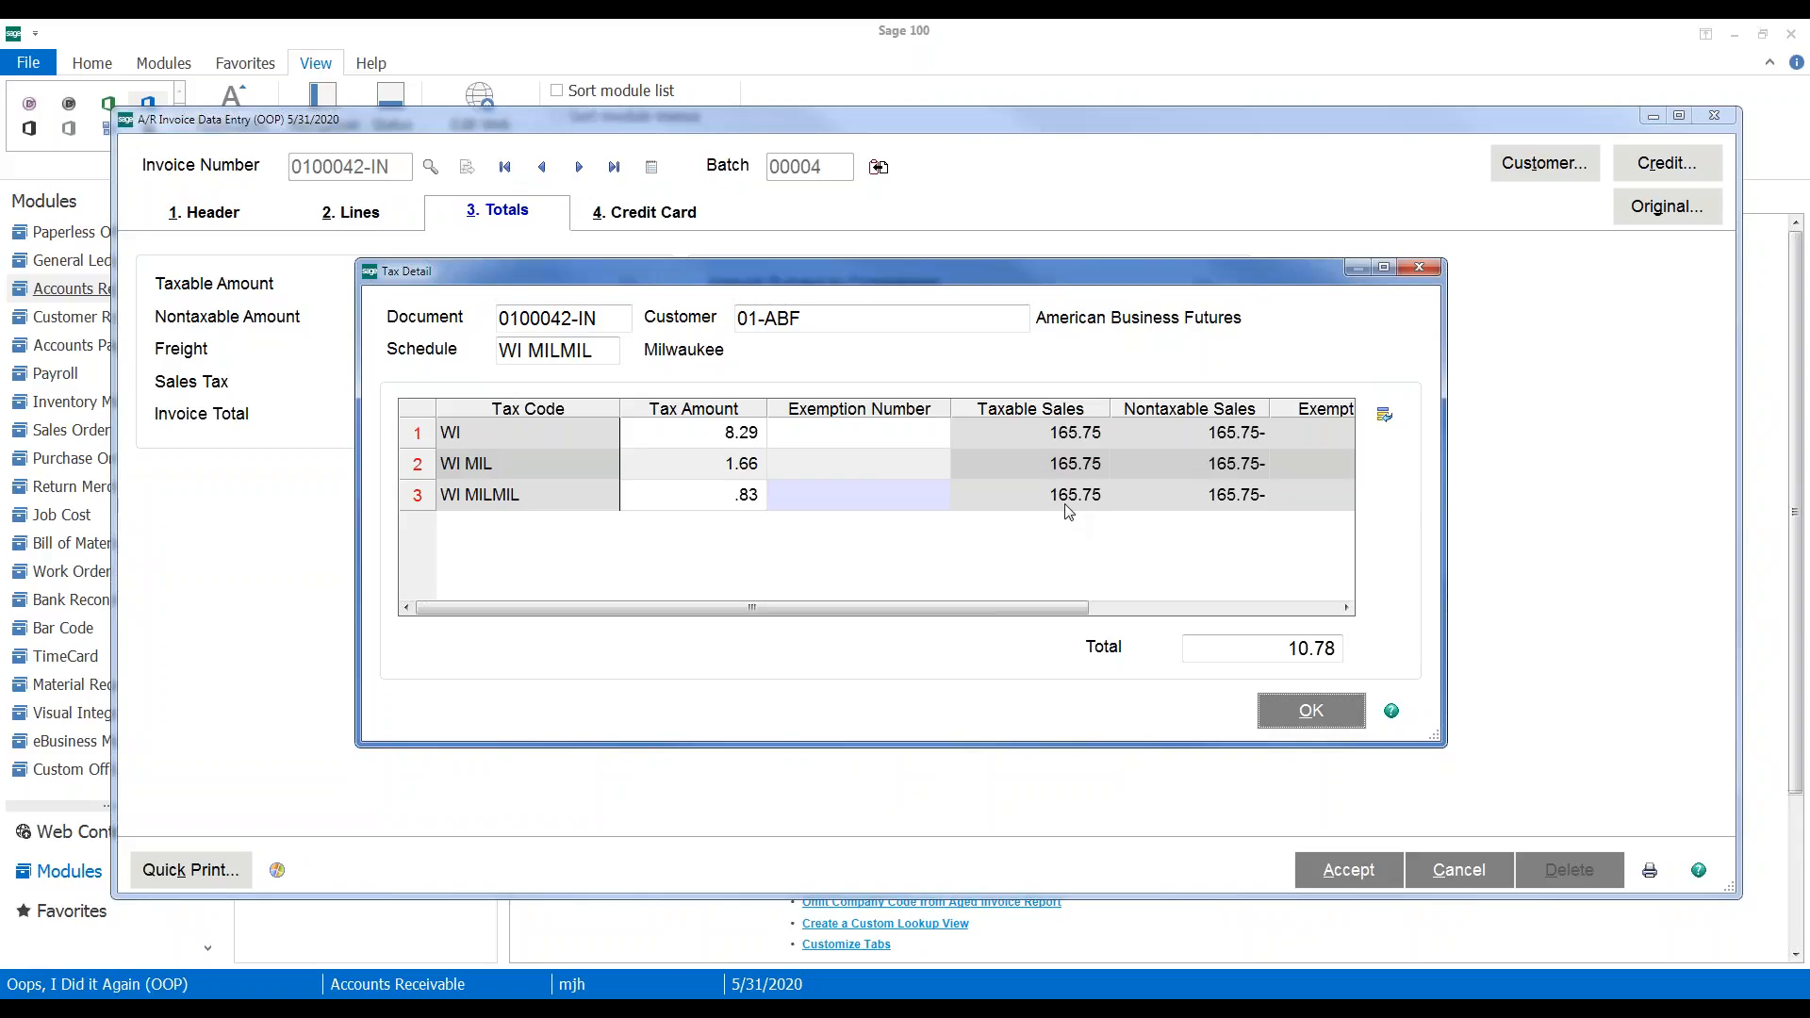
pyautogui.moveTo(1090, 282); pyautogui.dragTo(1120, 466)
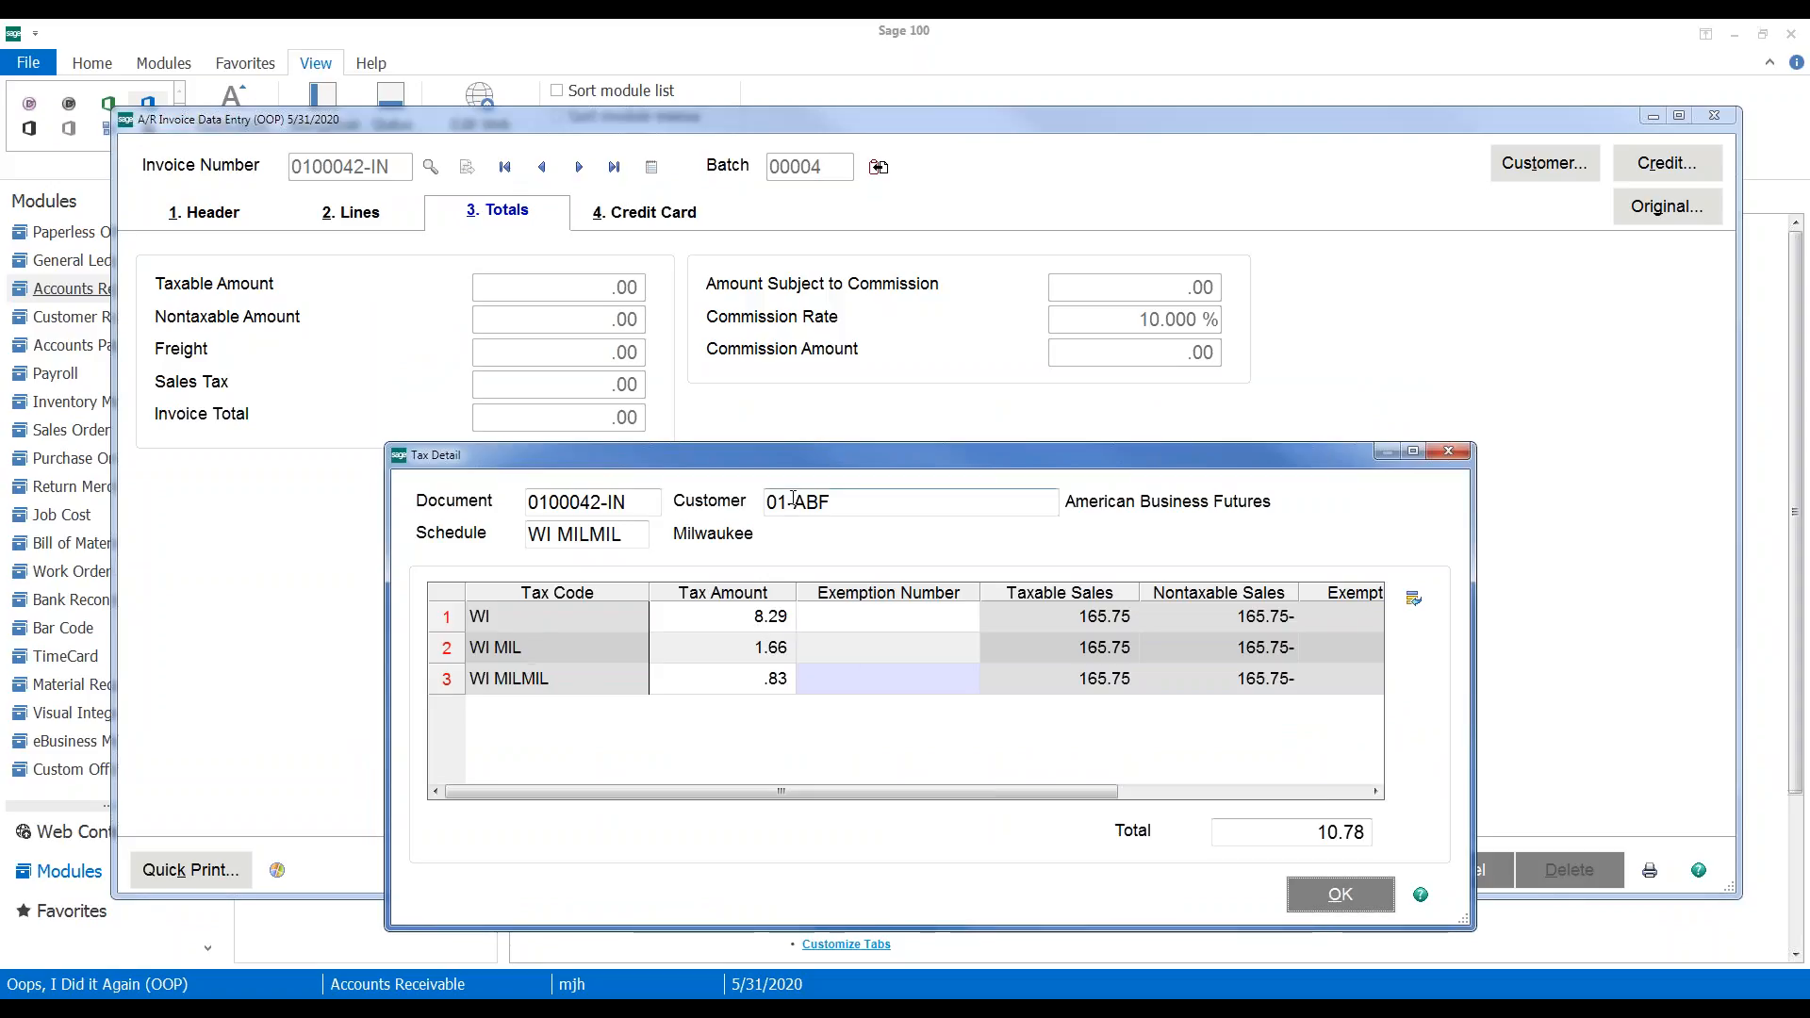
pyautogui.moveTo(775, 457); pyautogui.dragTo(752, 535)
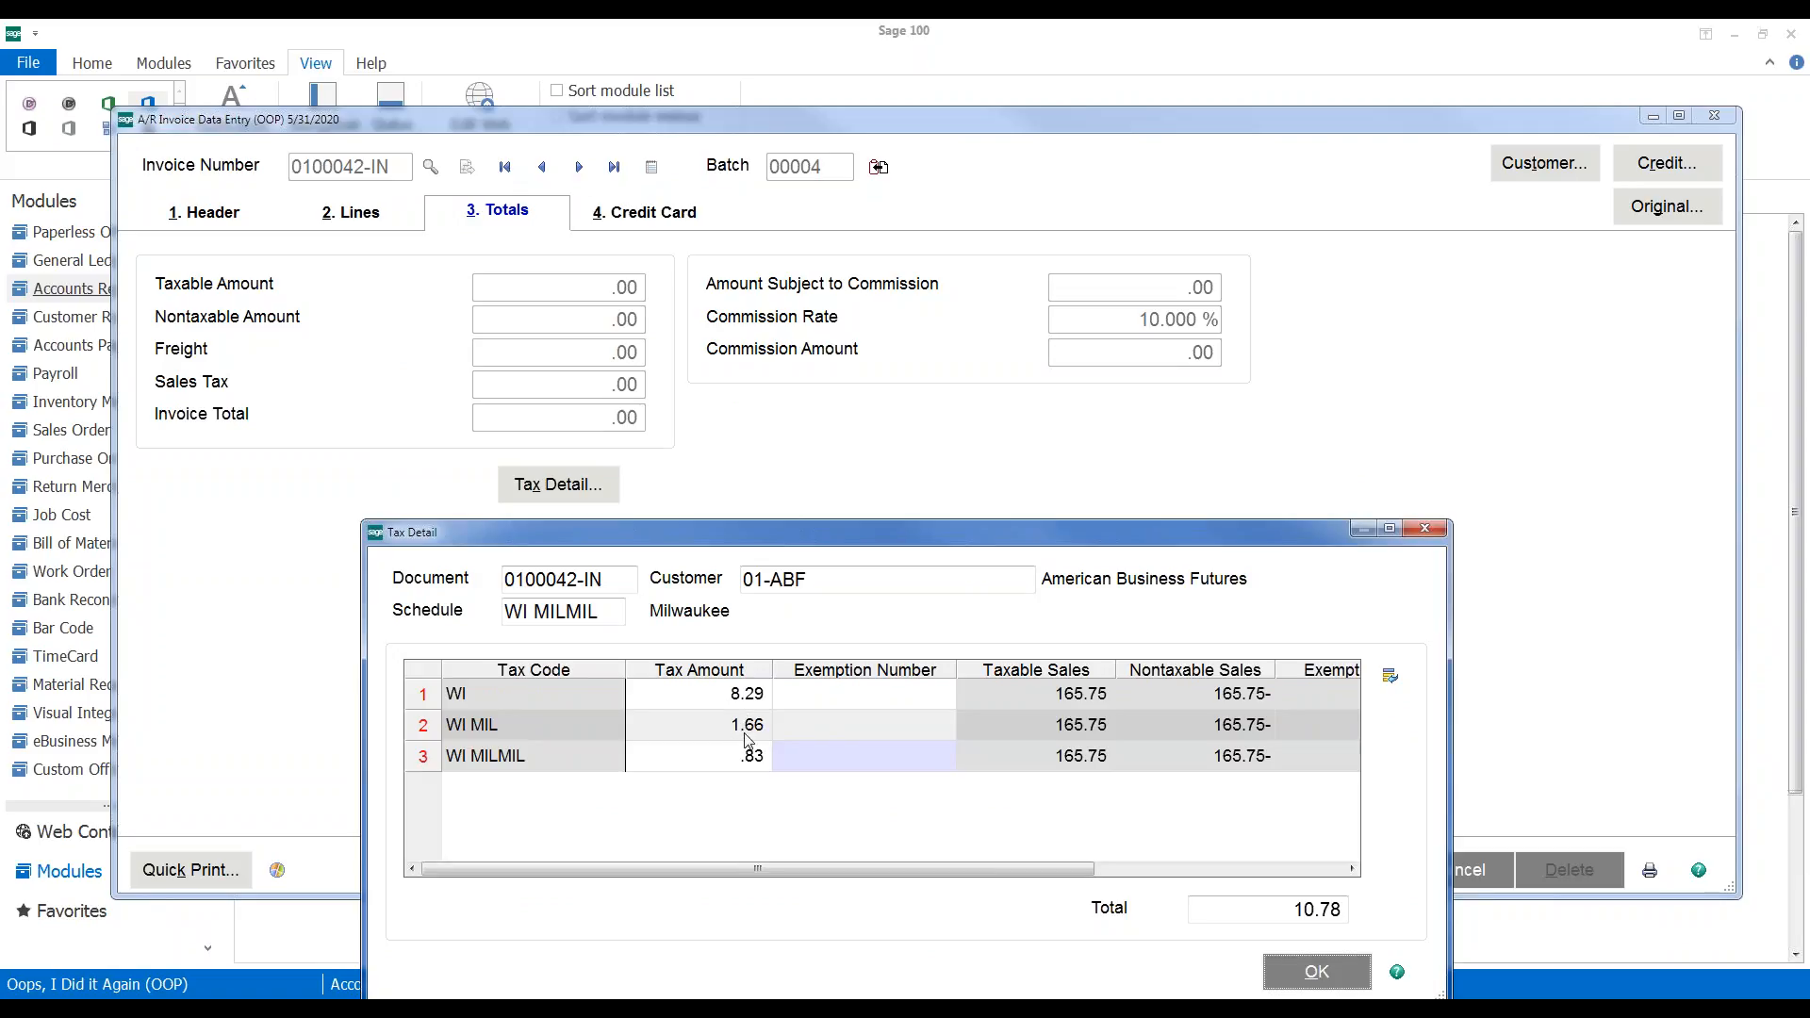
# Accept the adjusted invoice with 10.78 sales tax and close A/R Invoice Data Entry
pyautogui.click(1302, 983)
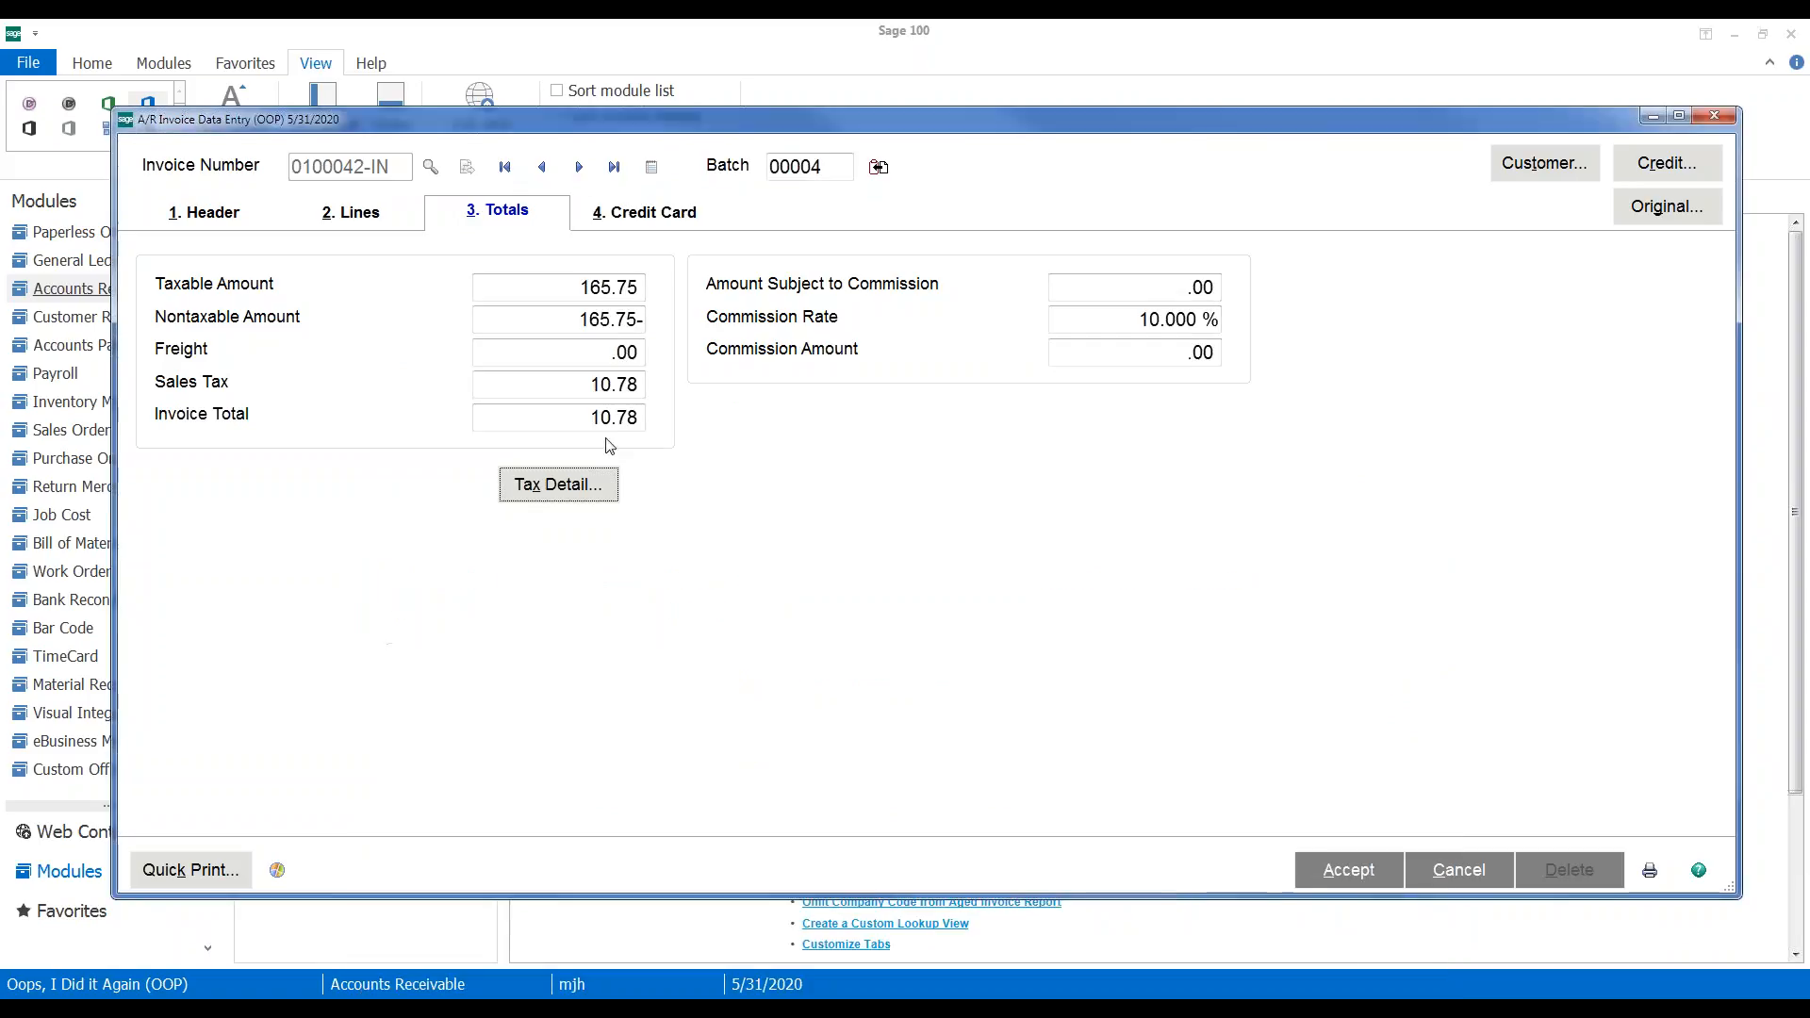
pyautogui.moveTo(568, 409); pyautogui.dragTo(668, 420)
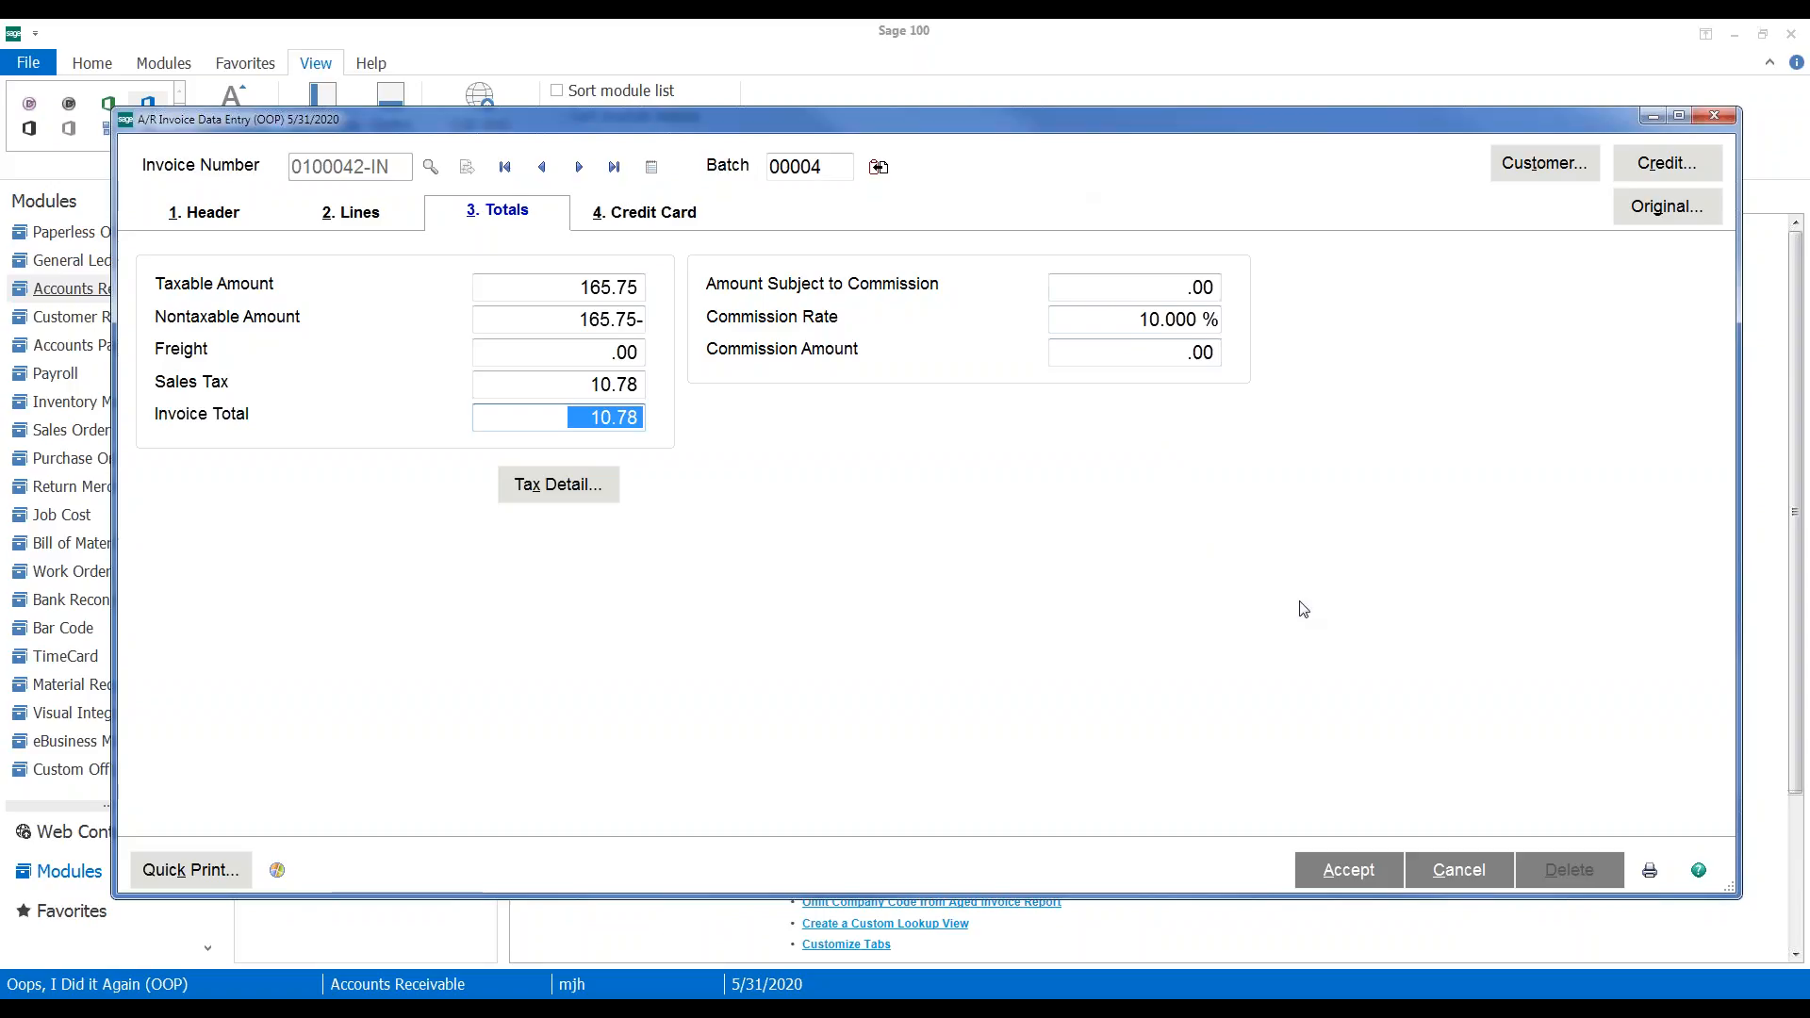
pyautogui.click(1348, 870)
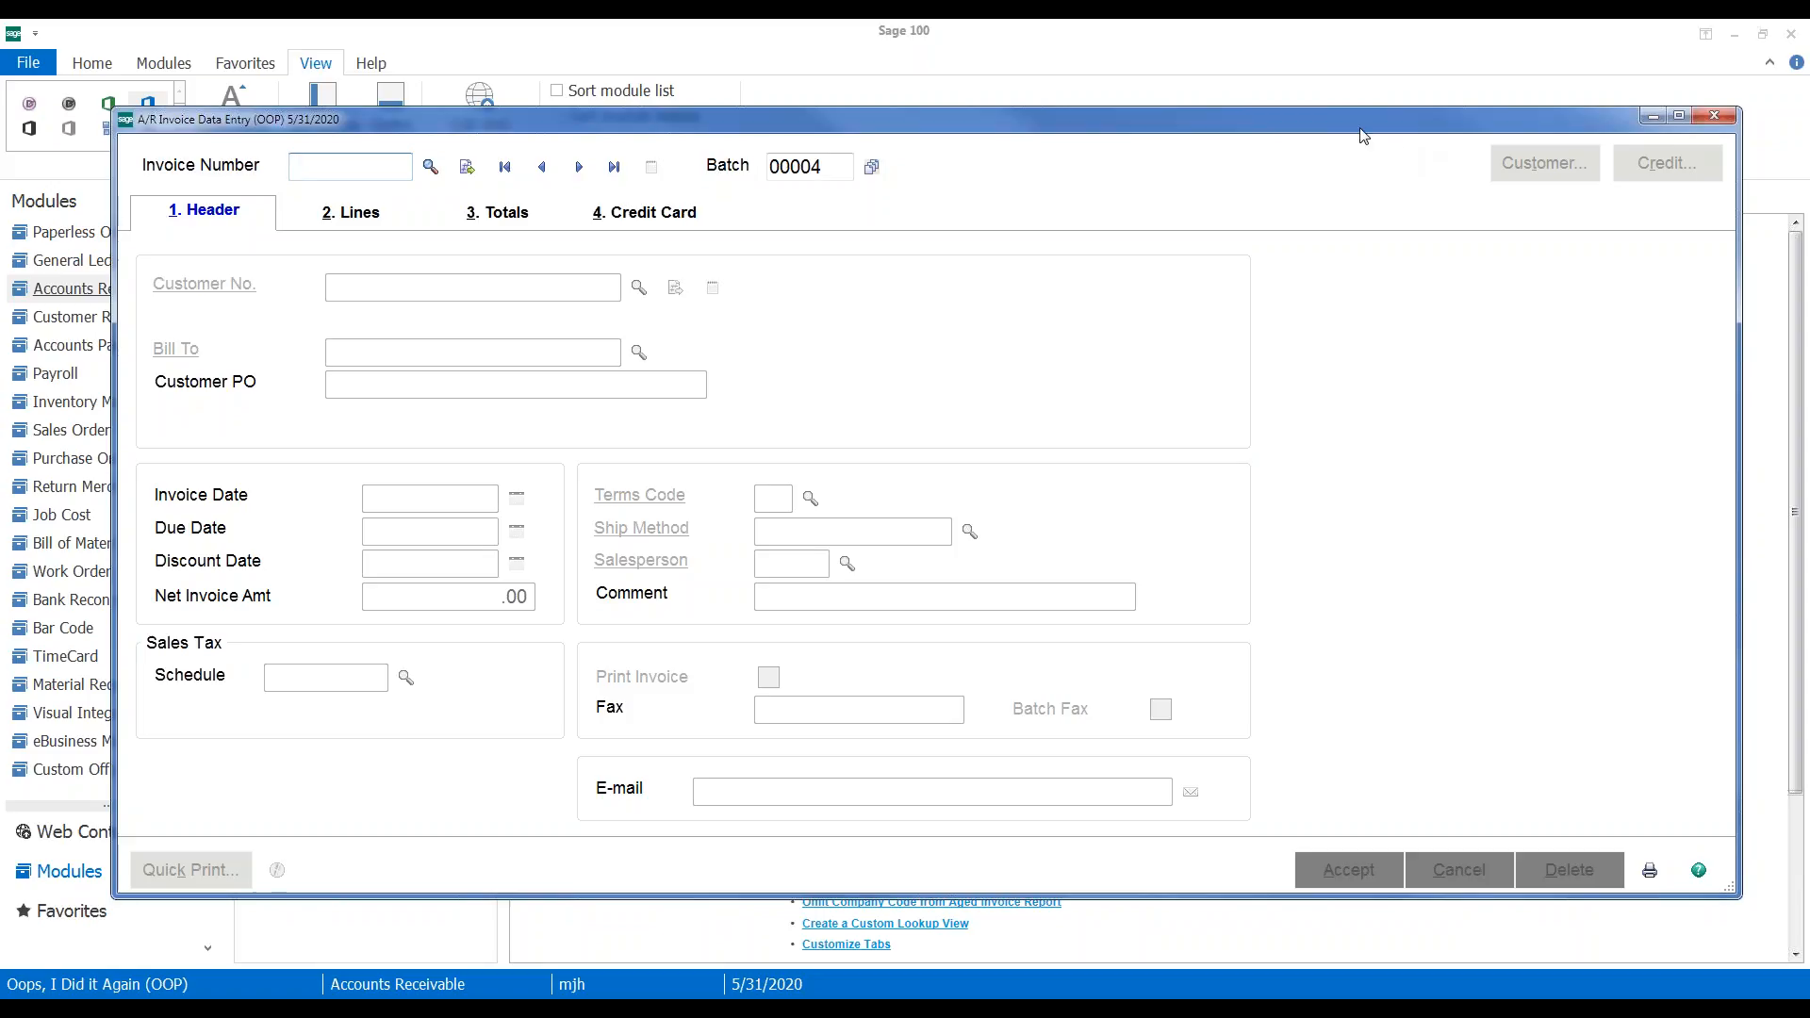
pyautogui.moveTo(1332, 117); pyautogui.dragTo(1331, 84)
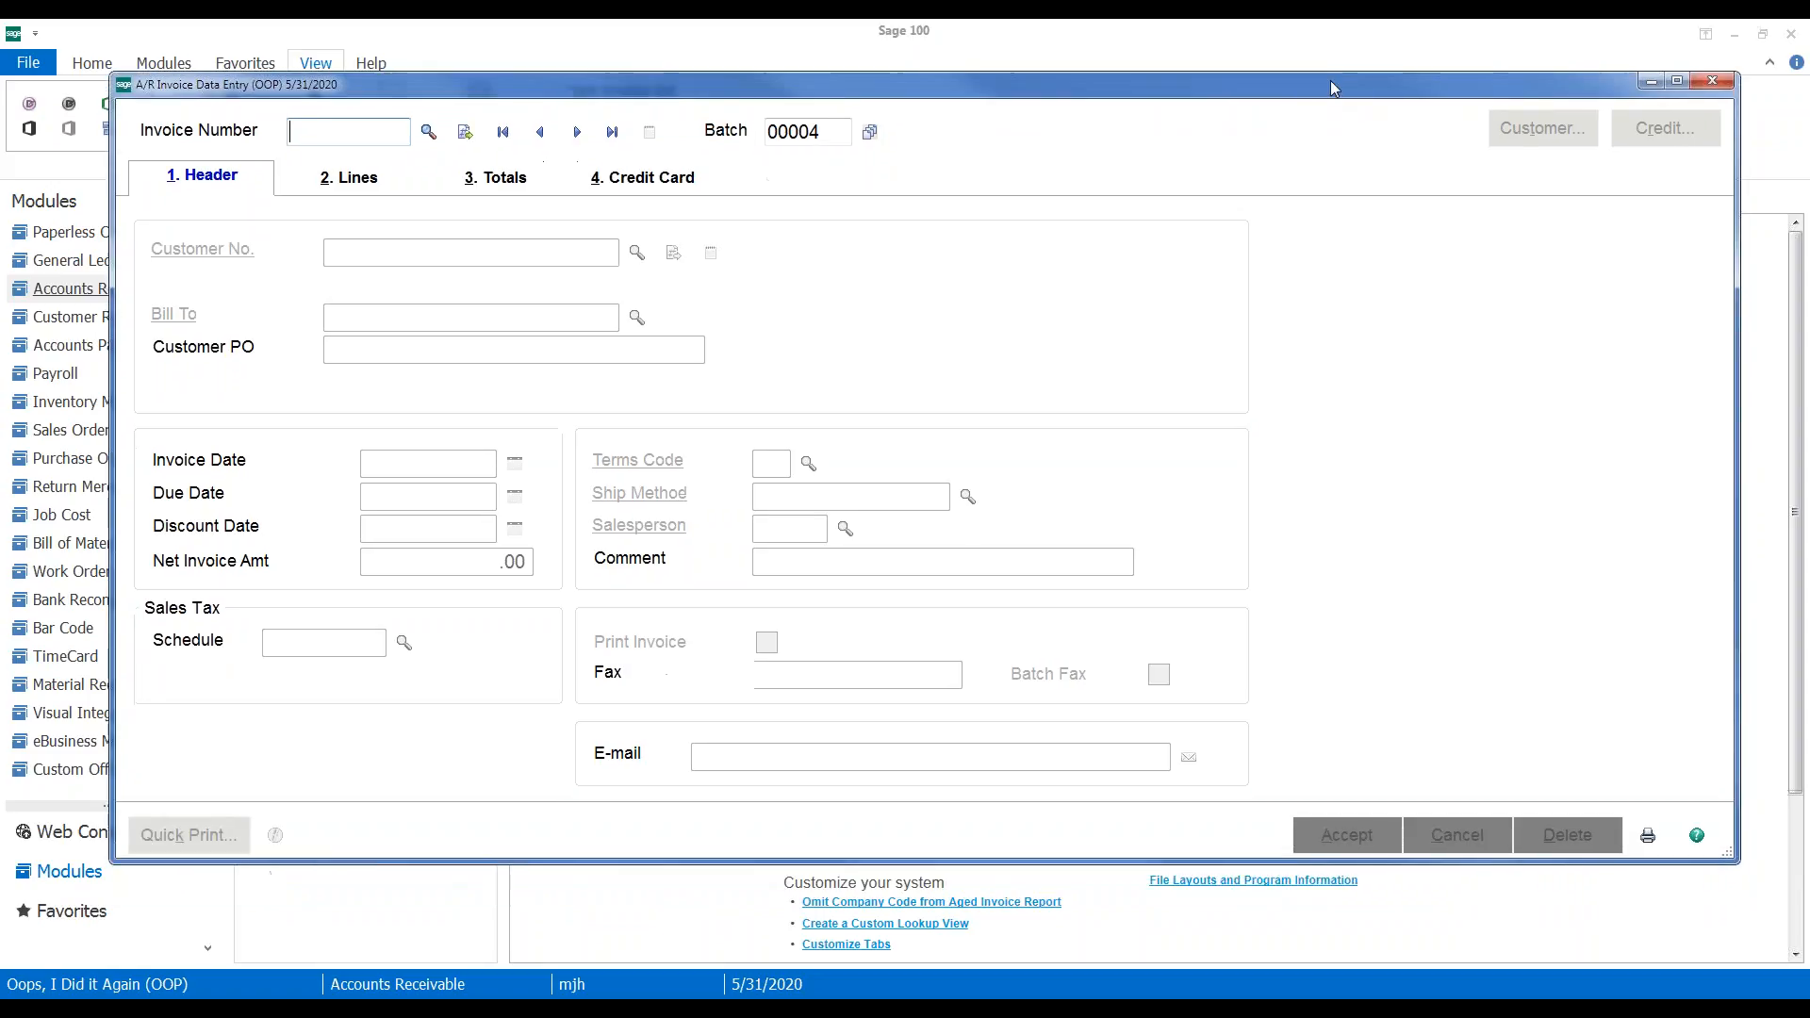
pyautogui.click(1713, 85)
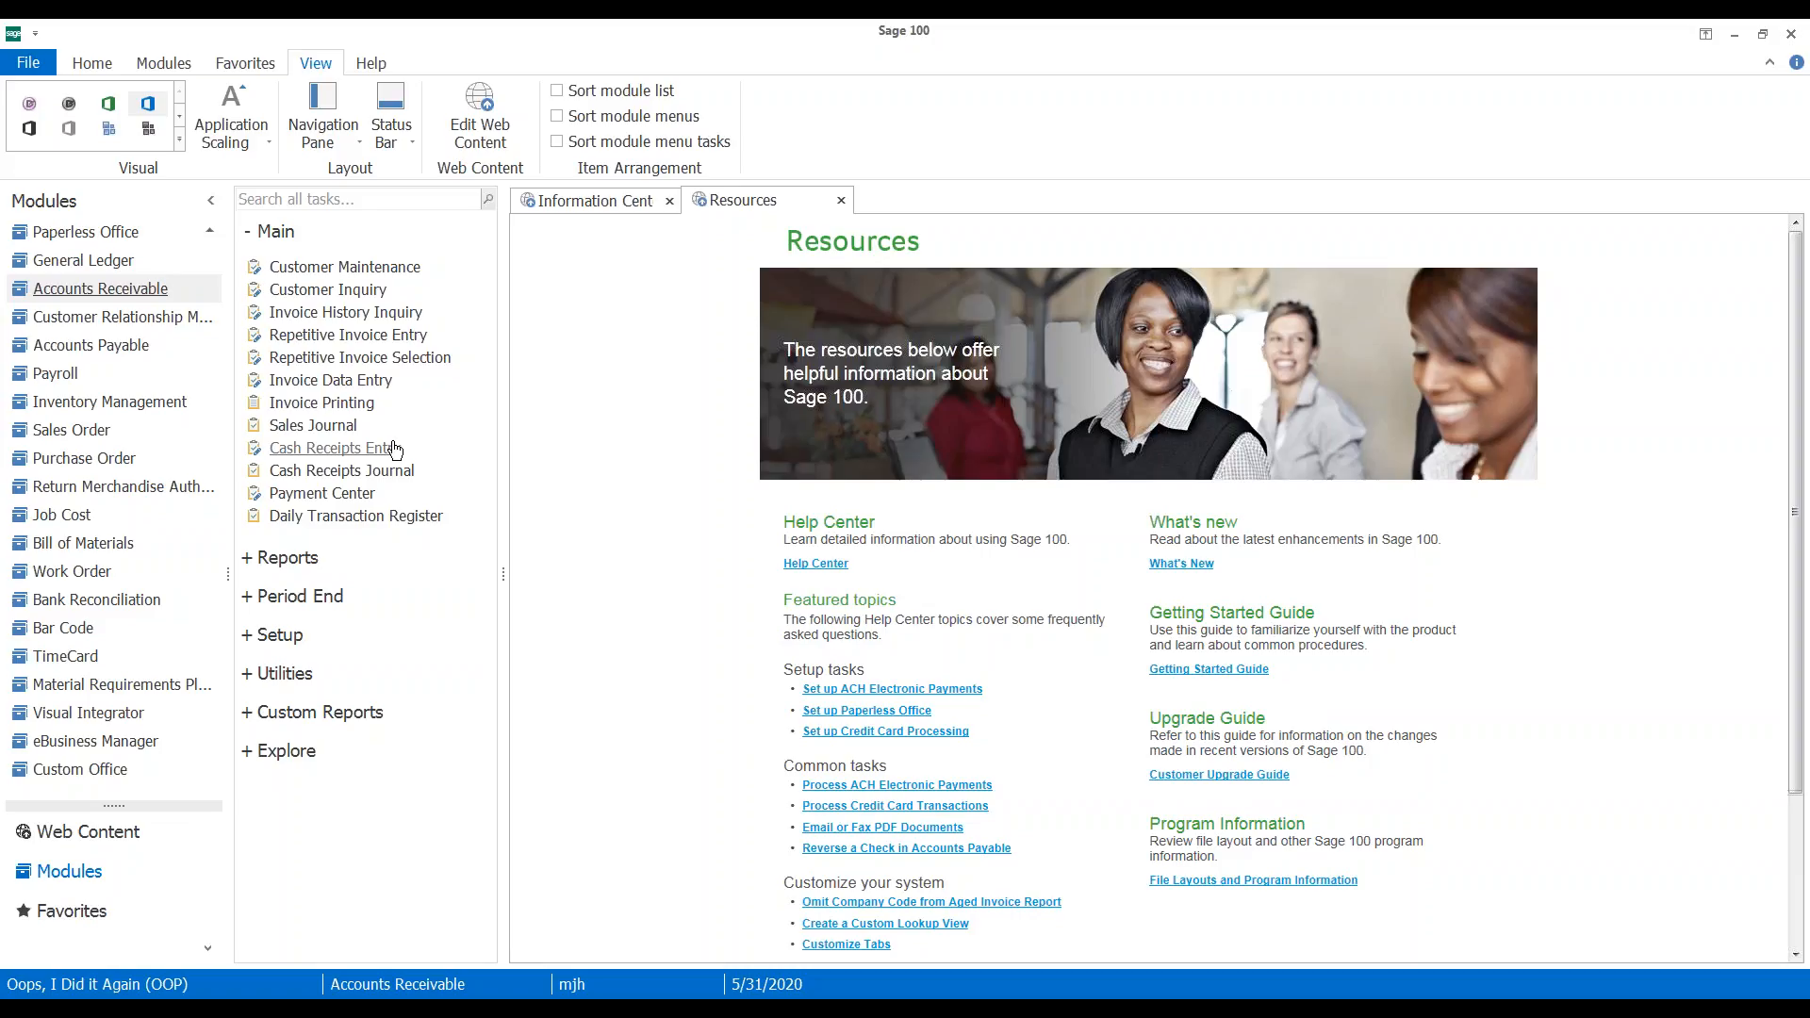
# Start a cash receipts batch using the next batch number, 00005
pyautogui.click(360, 451)
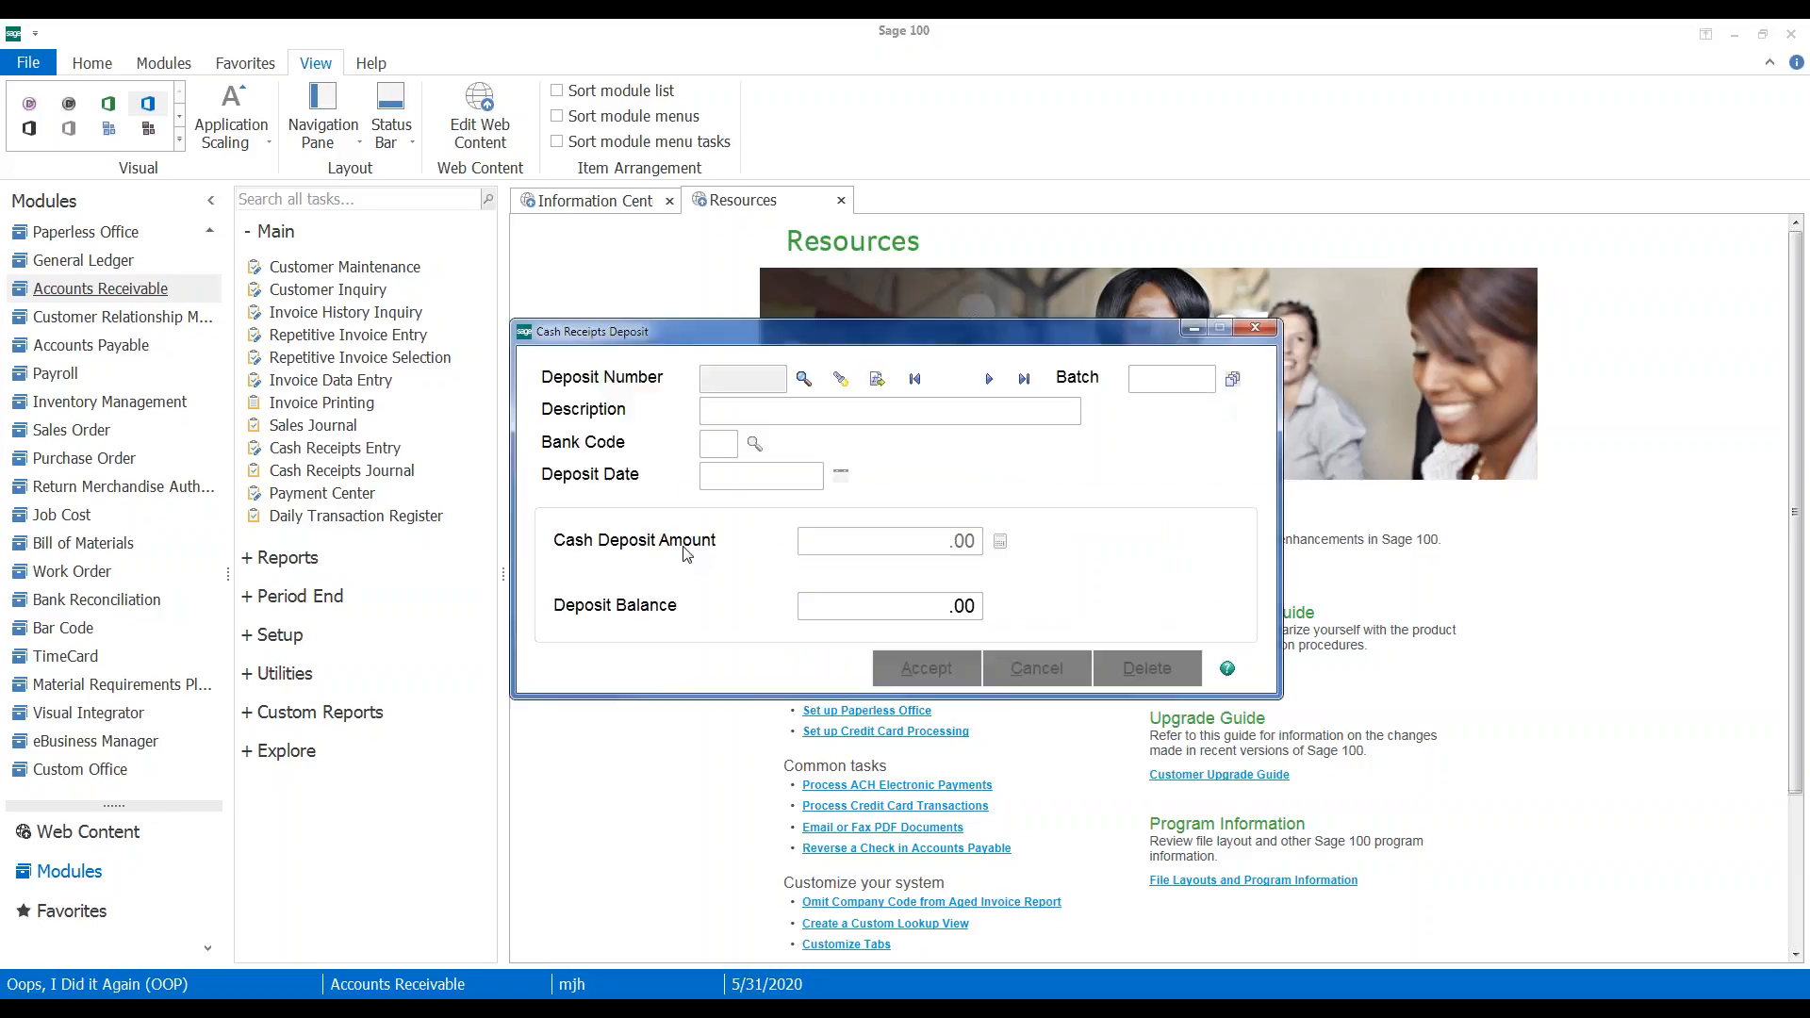
pyautogui.click(808, 254)
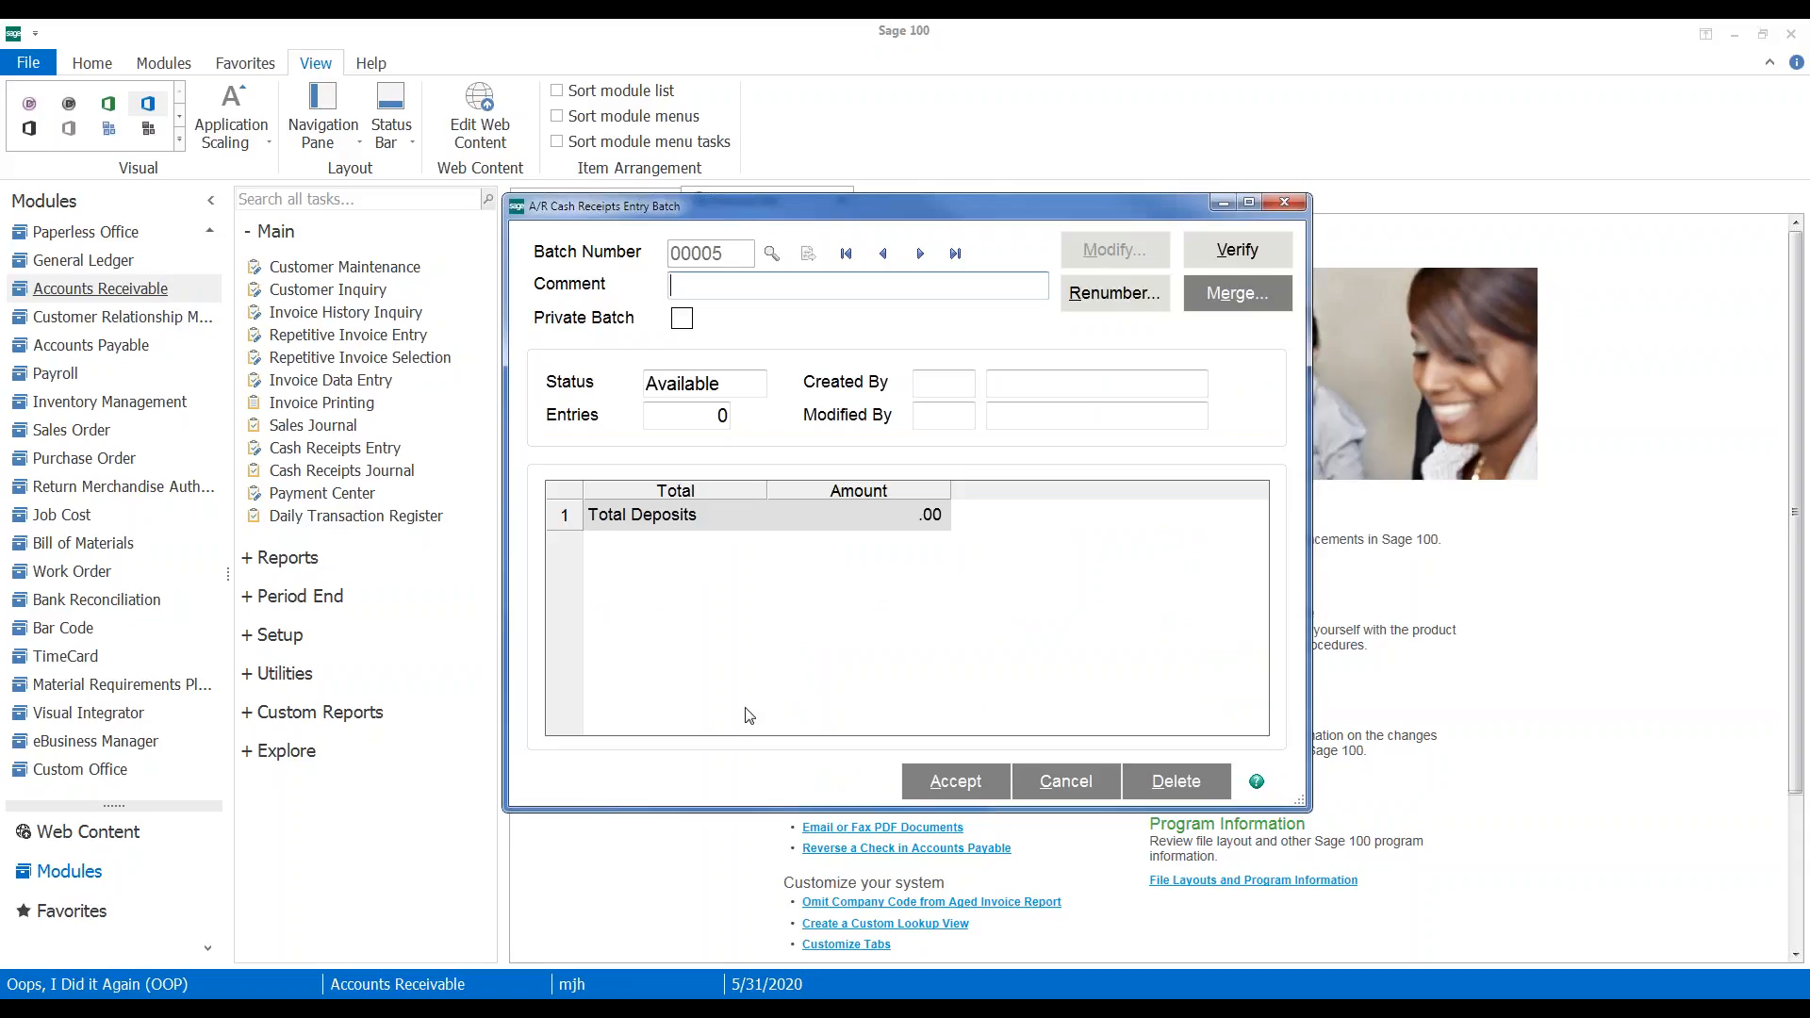
pyautogui.click(926, 782)
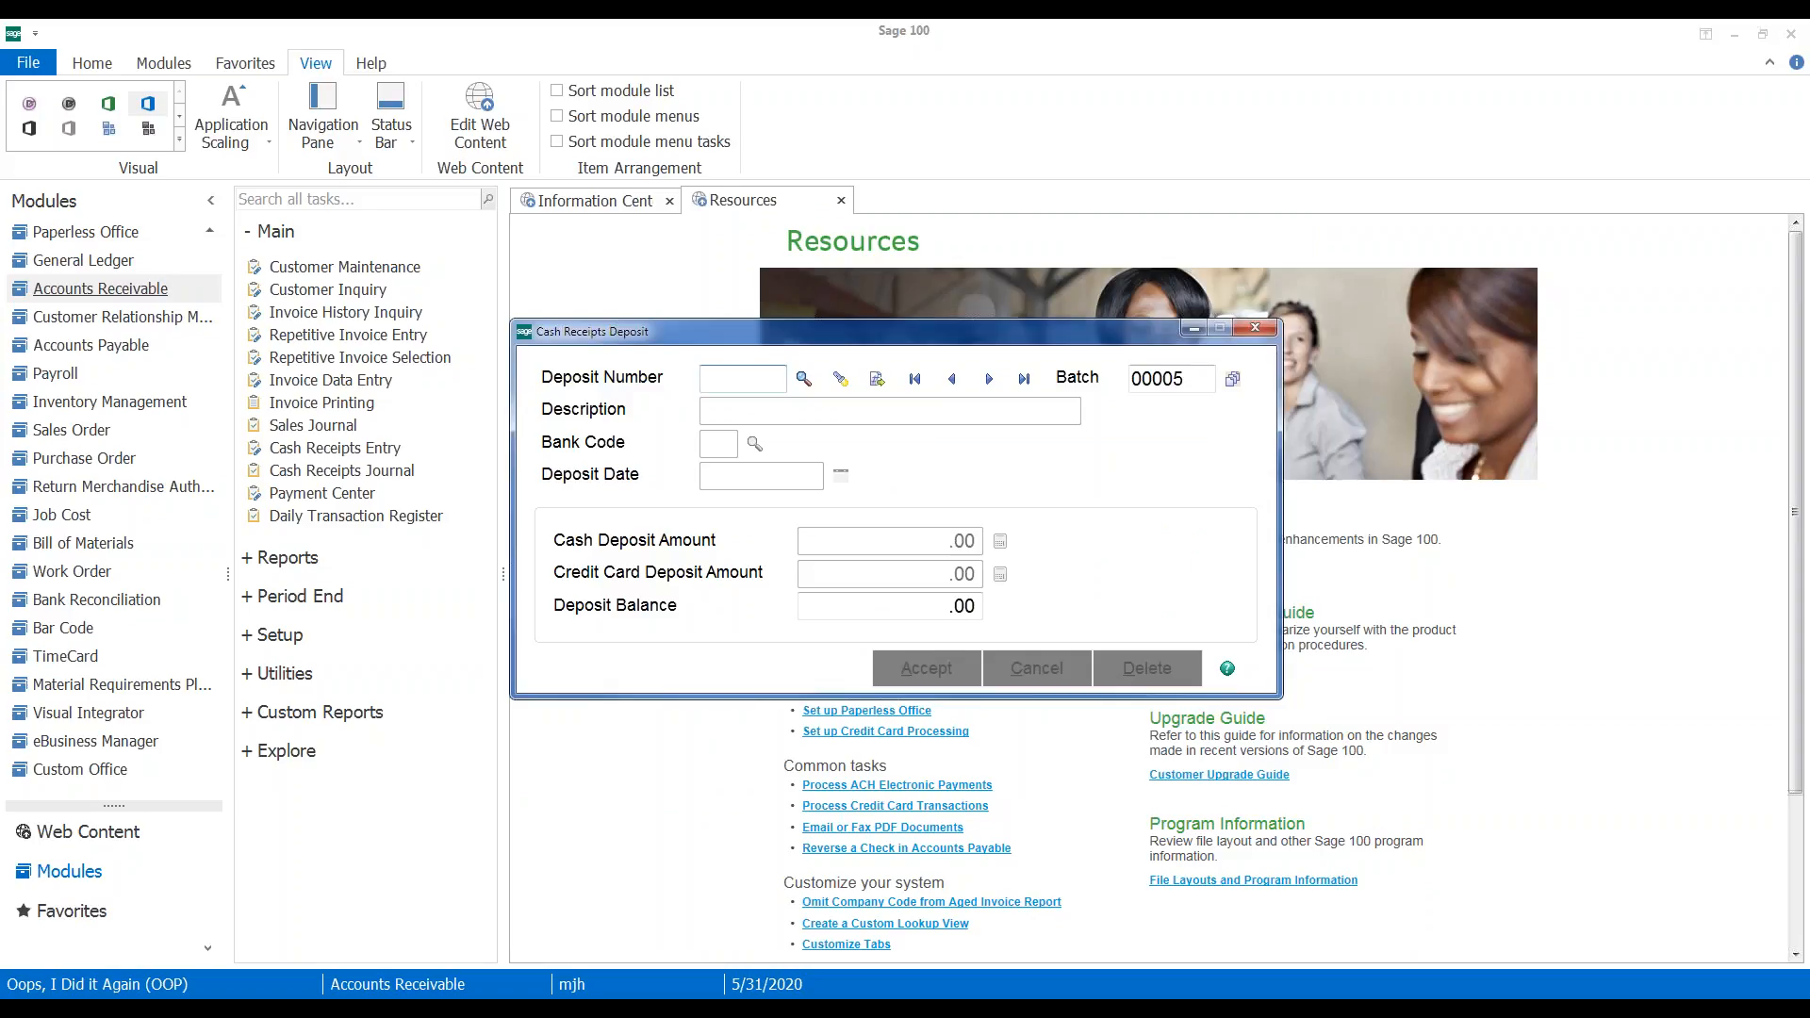
# Create deposit 00008 with a 5,000.00- cash deposit amount and accept it
pyautogui.click(877, 387)
pyautogui.click(904, 543)
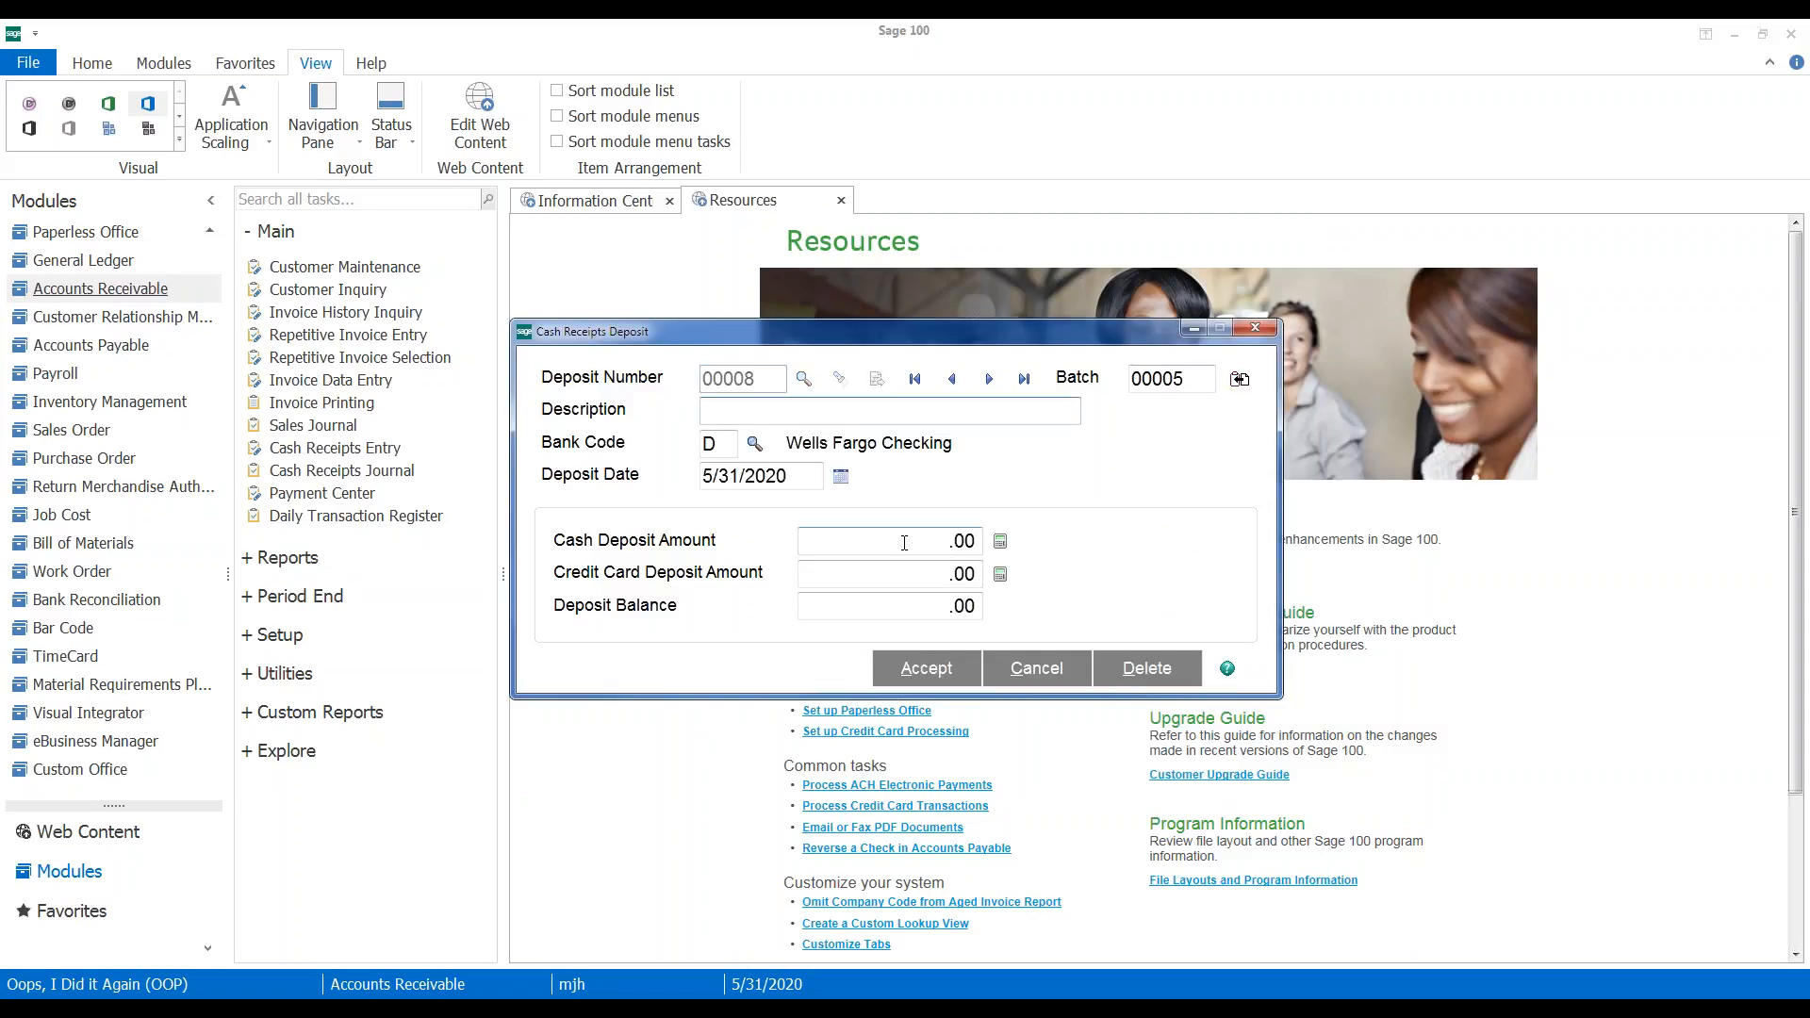
pyautogui.click(850, 542)
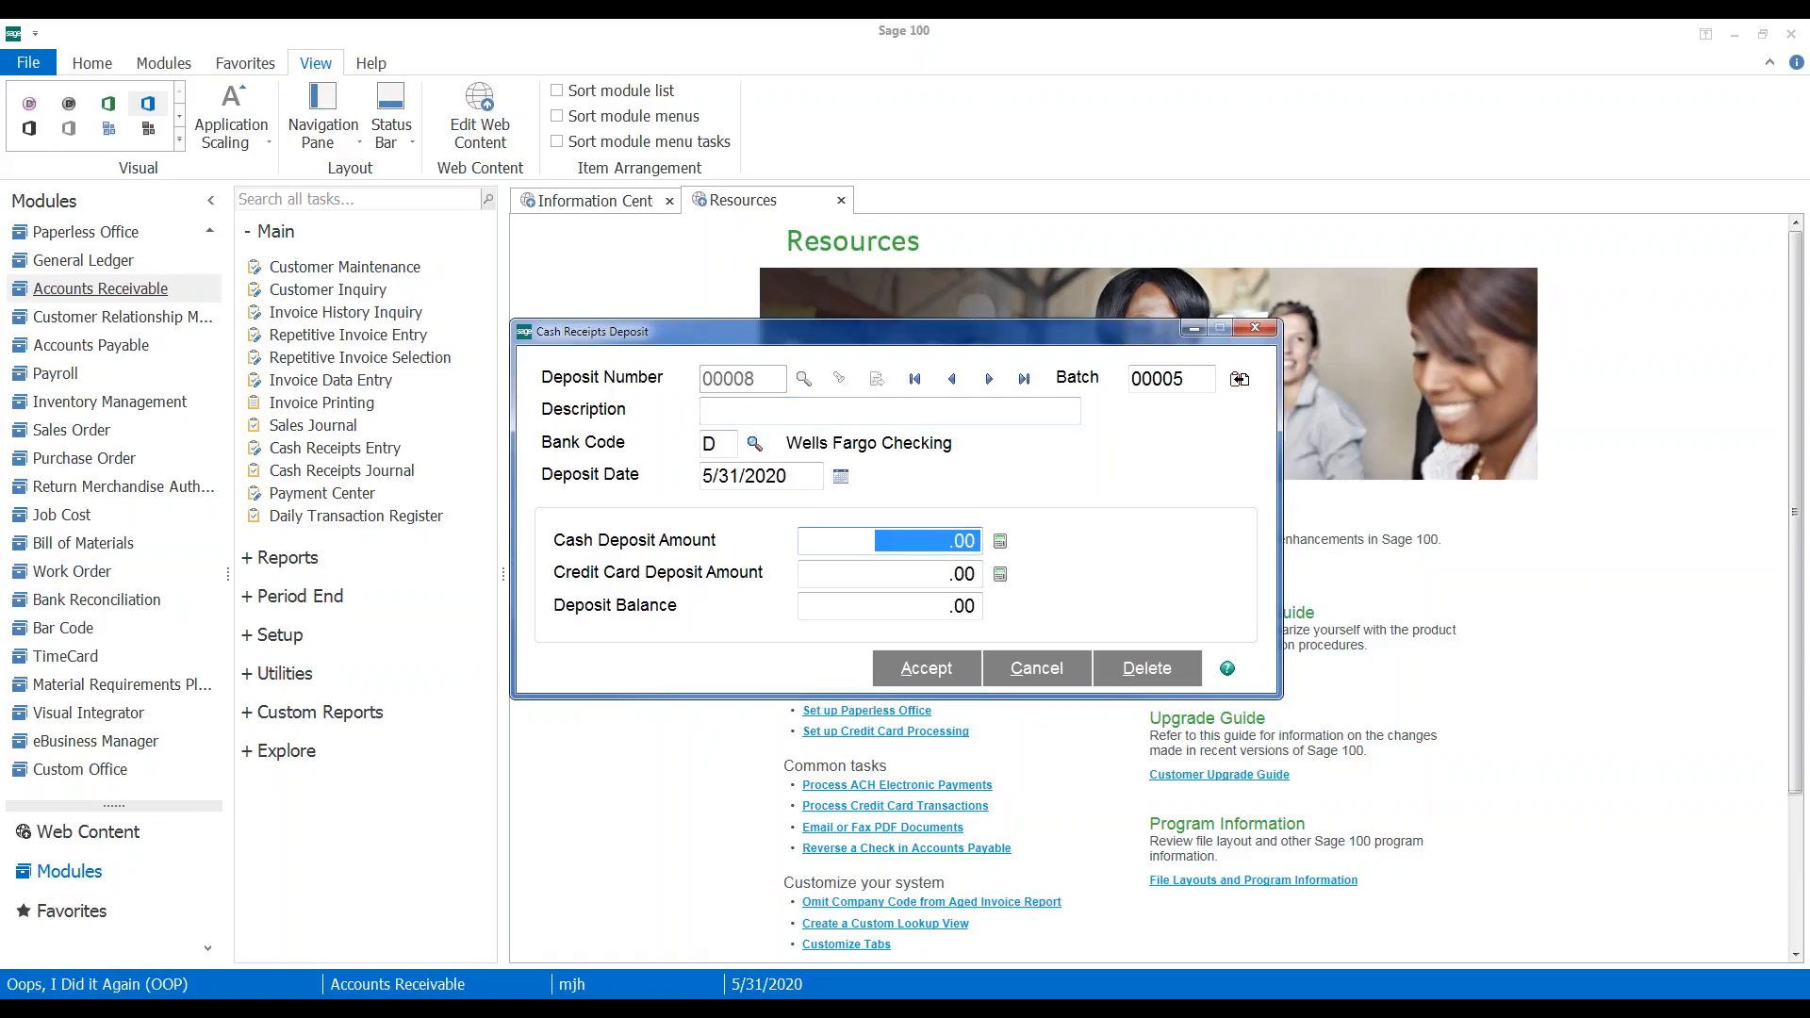
pyautogui.write('-500')
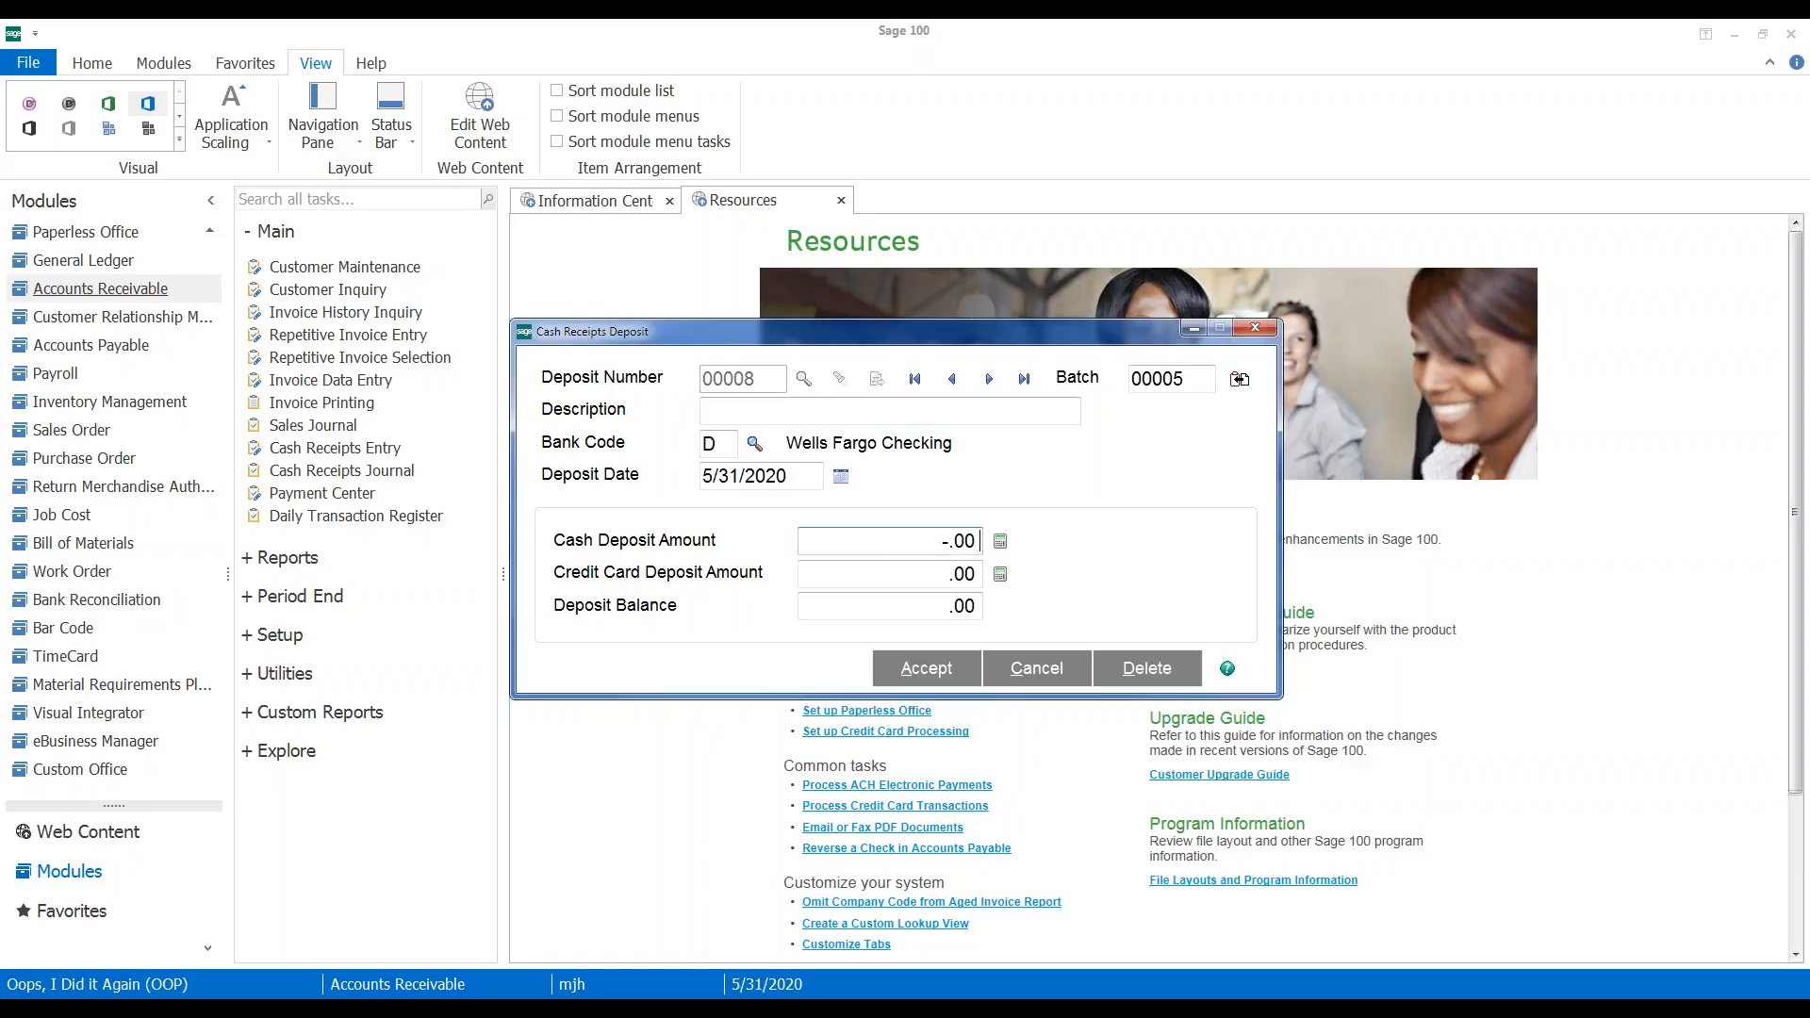
pyautogui.write('0')
pyautogui.press('Tab')
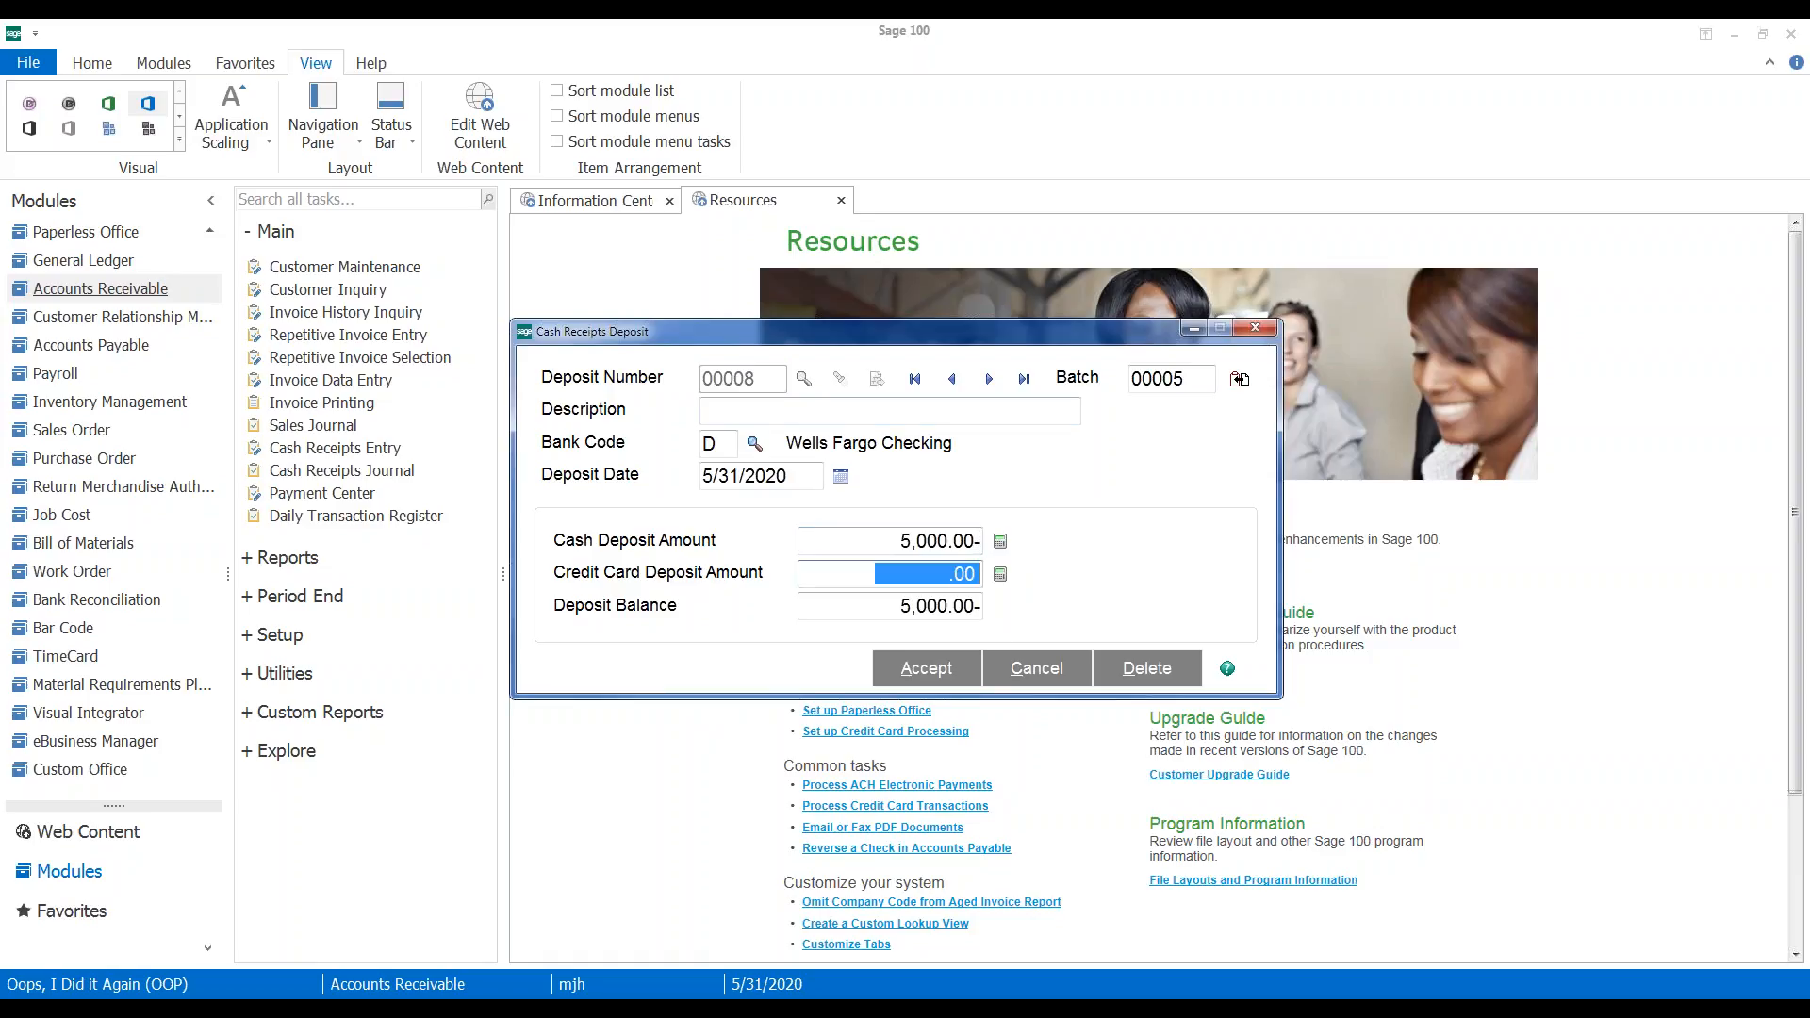
pyautogui.click(925, 669)
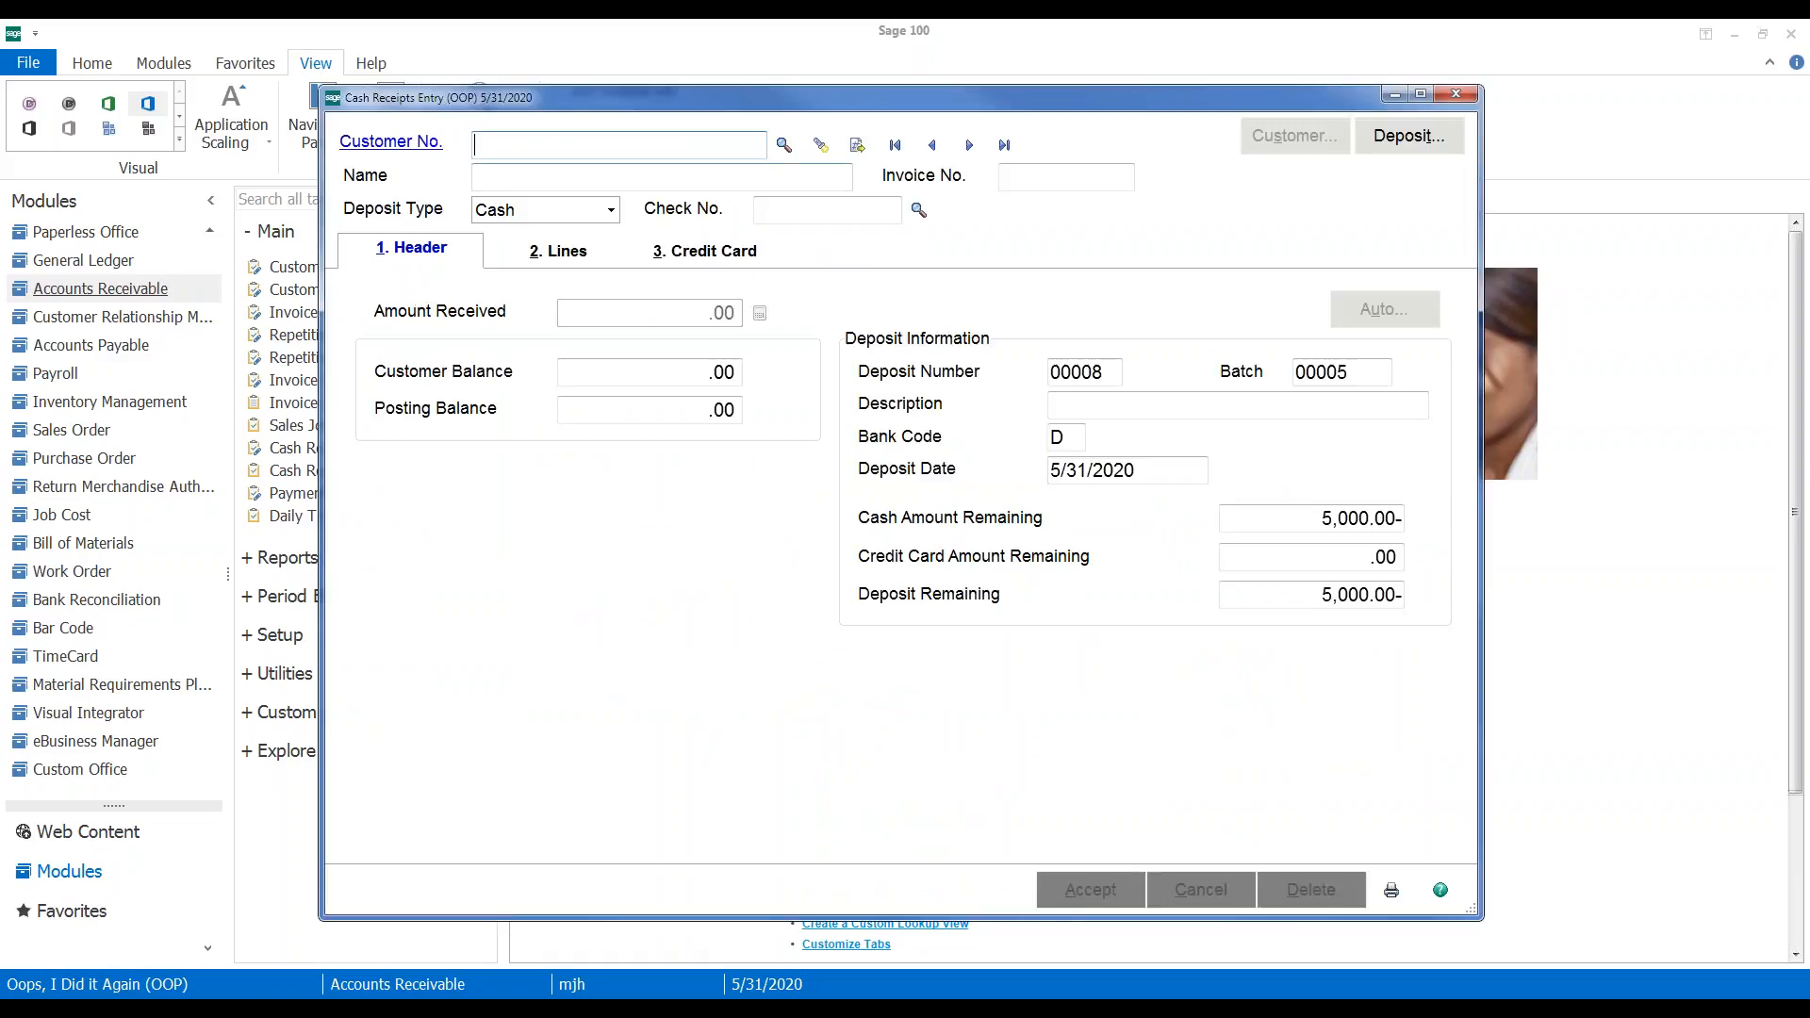
pyautogui.write('01-')
pyautogui.write('SHEPARD')
pyautogui.press('Tab')
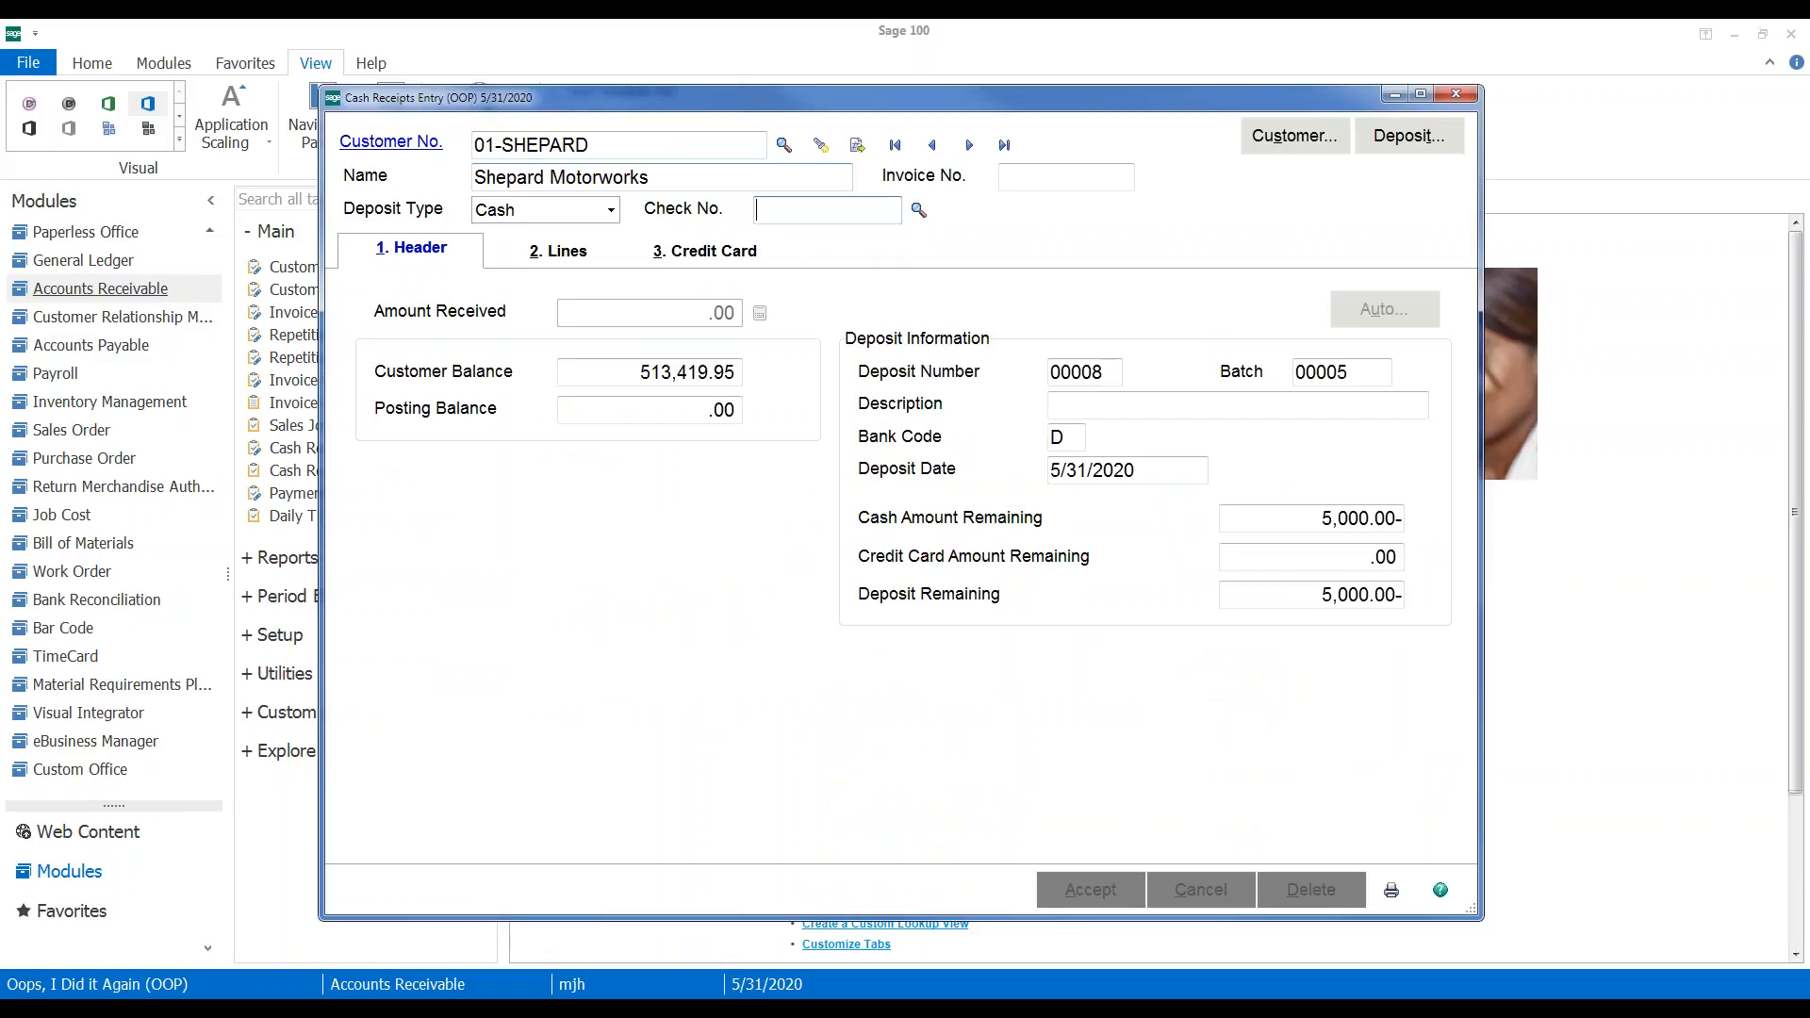
pyautogui.write('955485')
pyautogui.press('Tab')
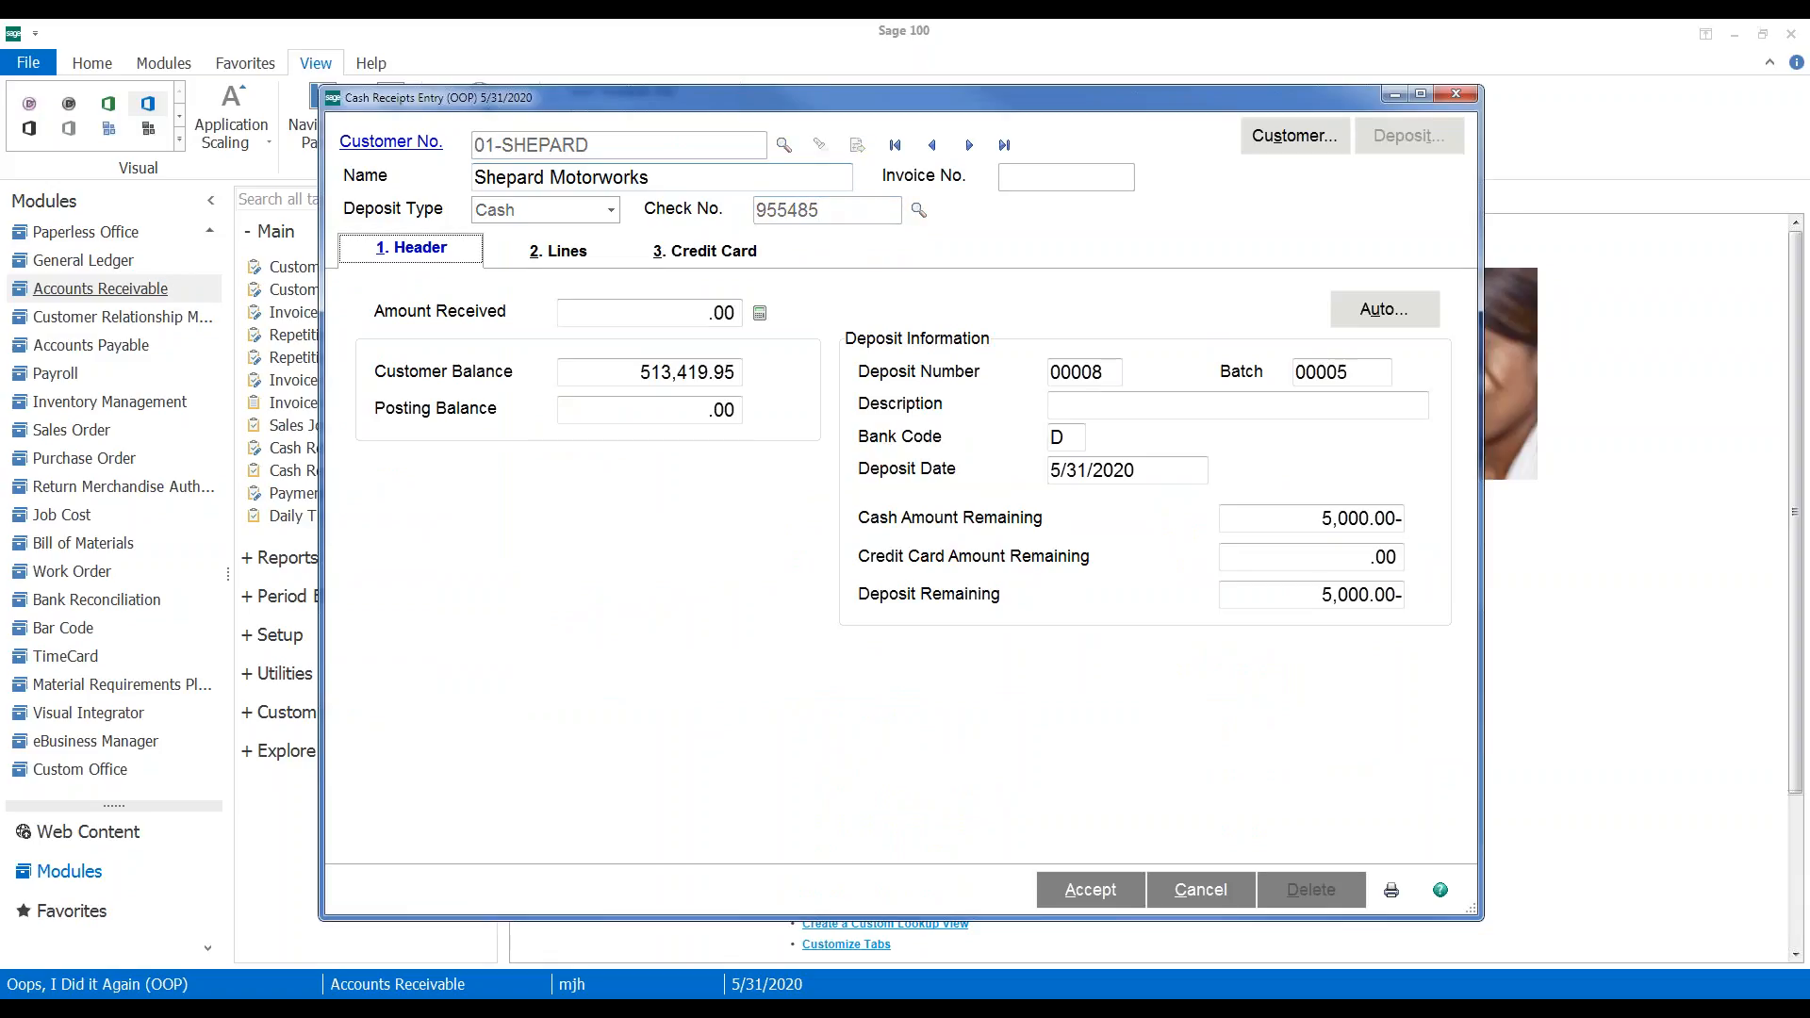
pyautogui.press('Tab')
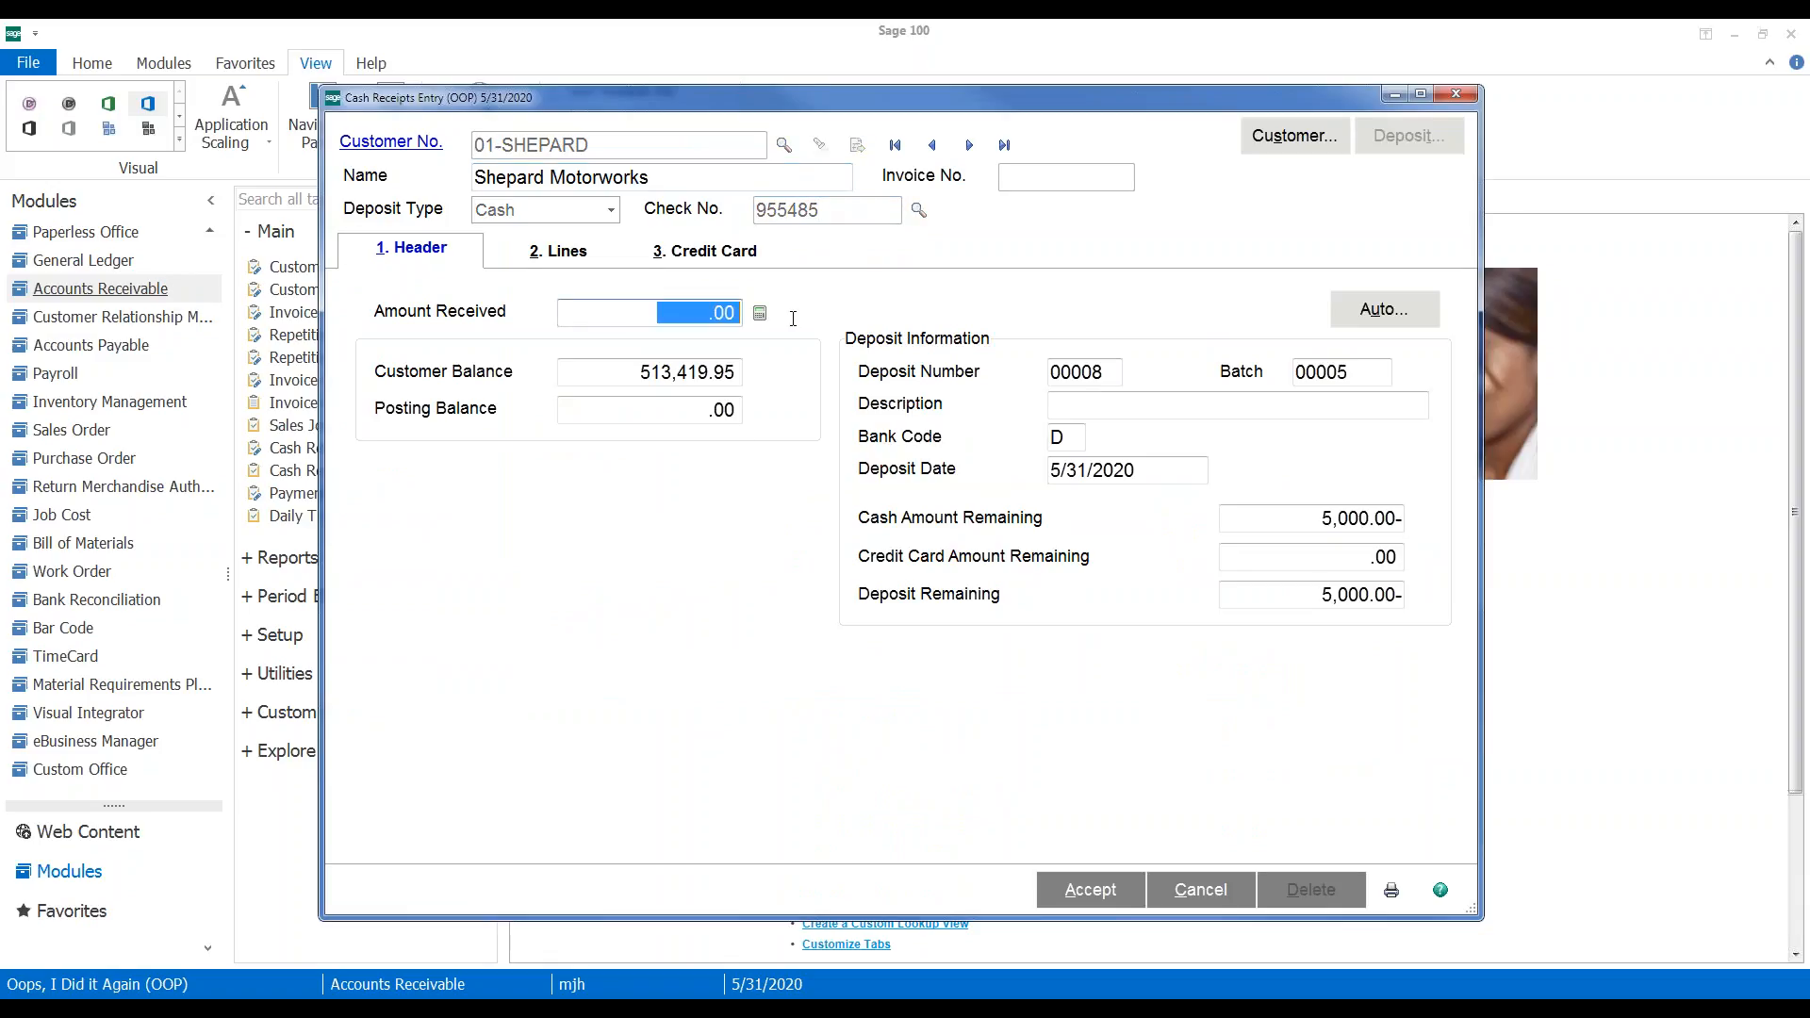
pyautogui.write('-5000')
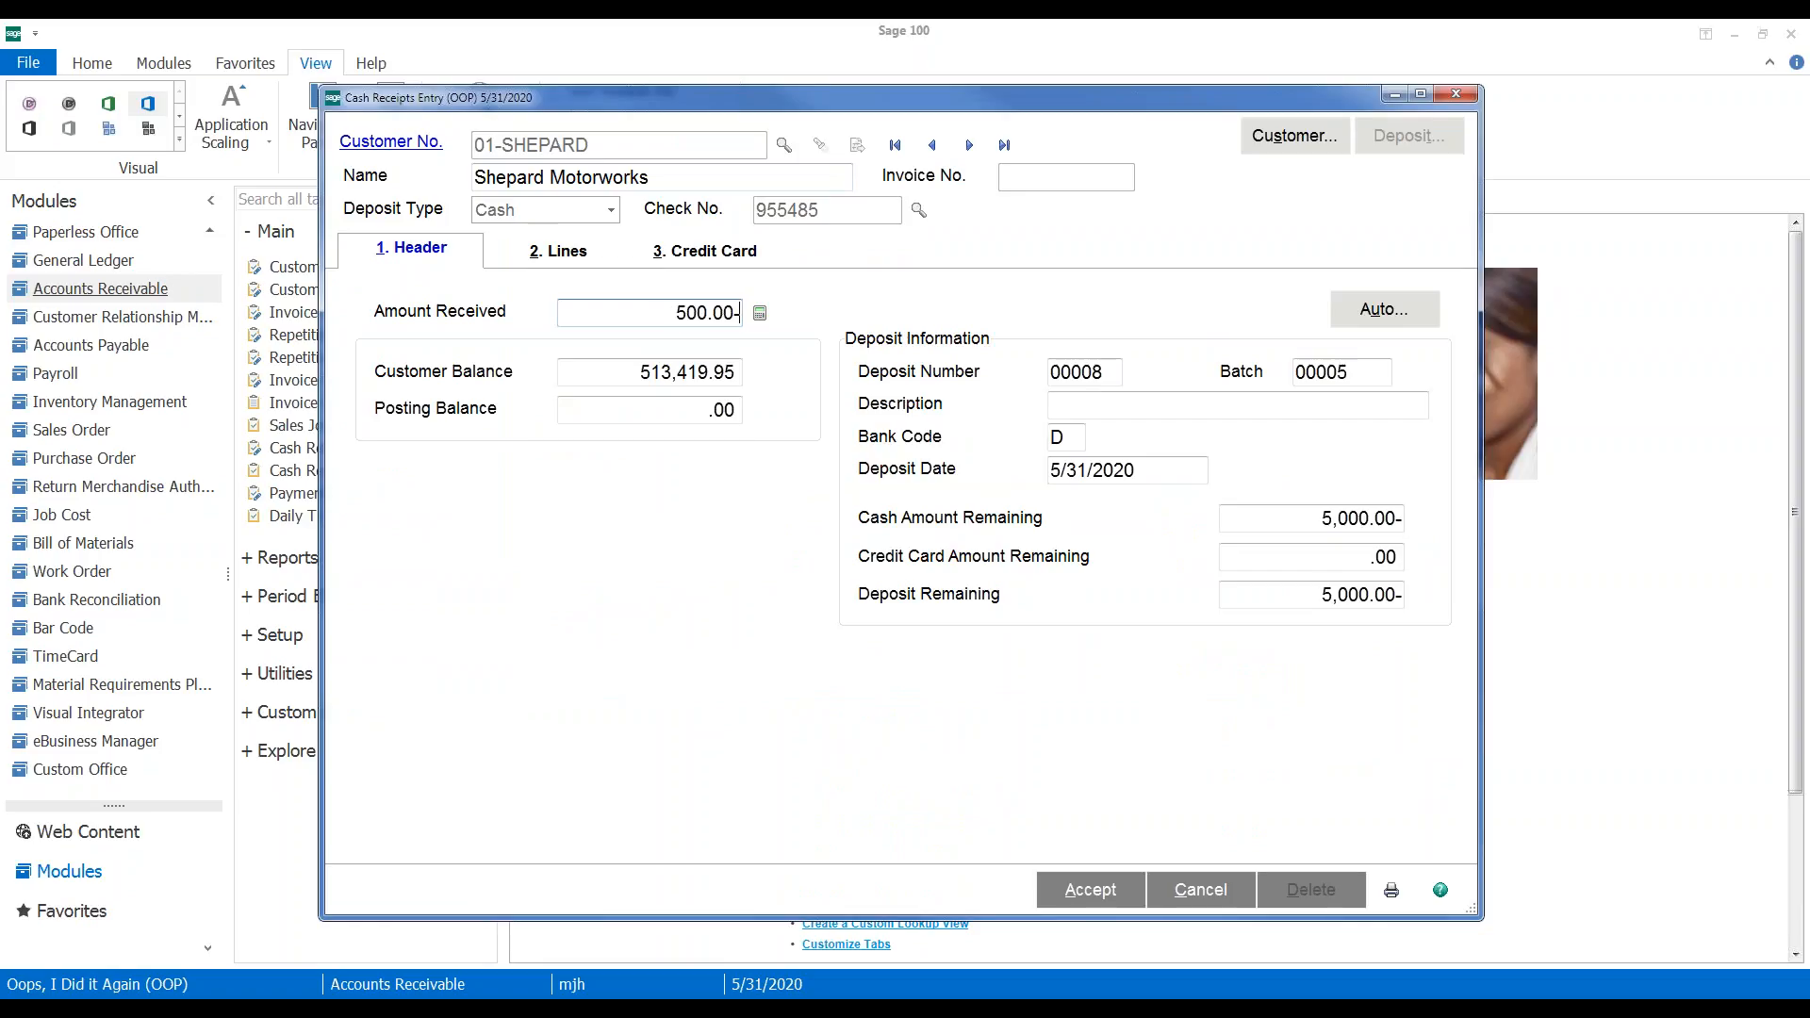
pyautogui.press('Tab')
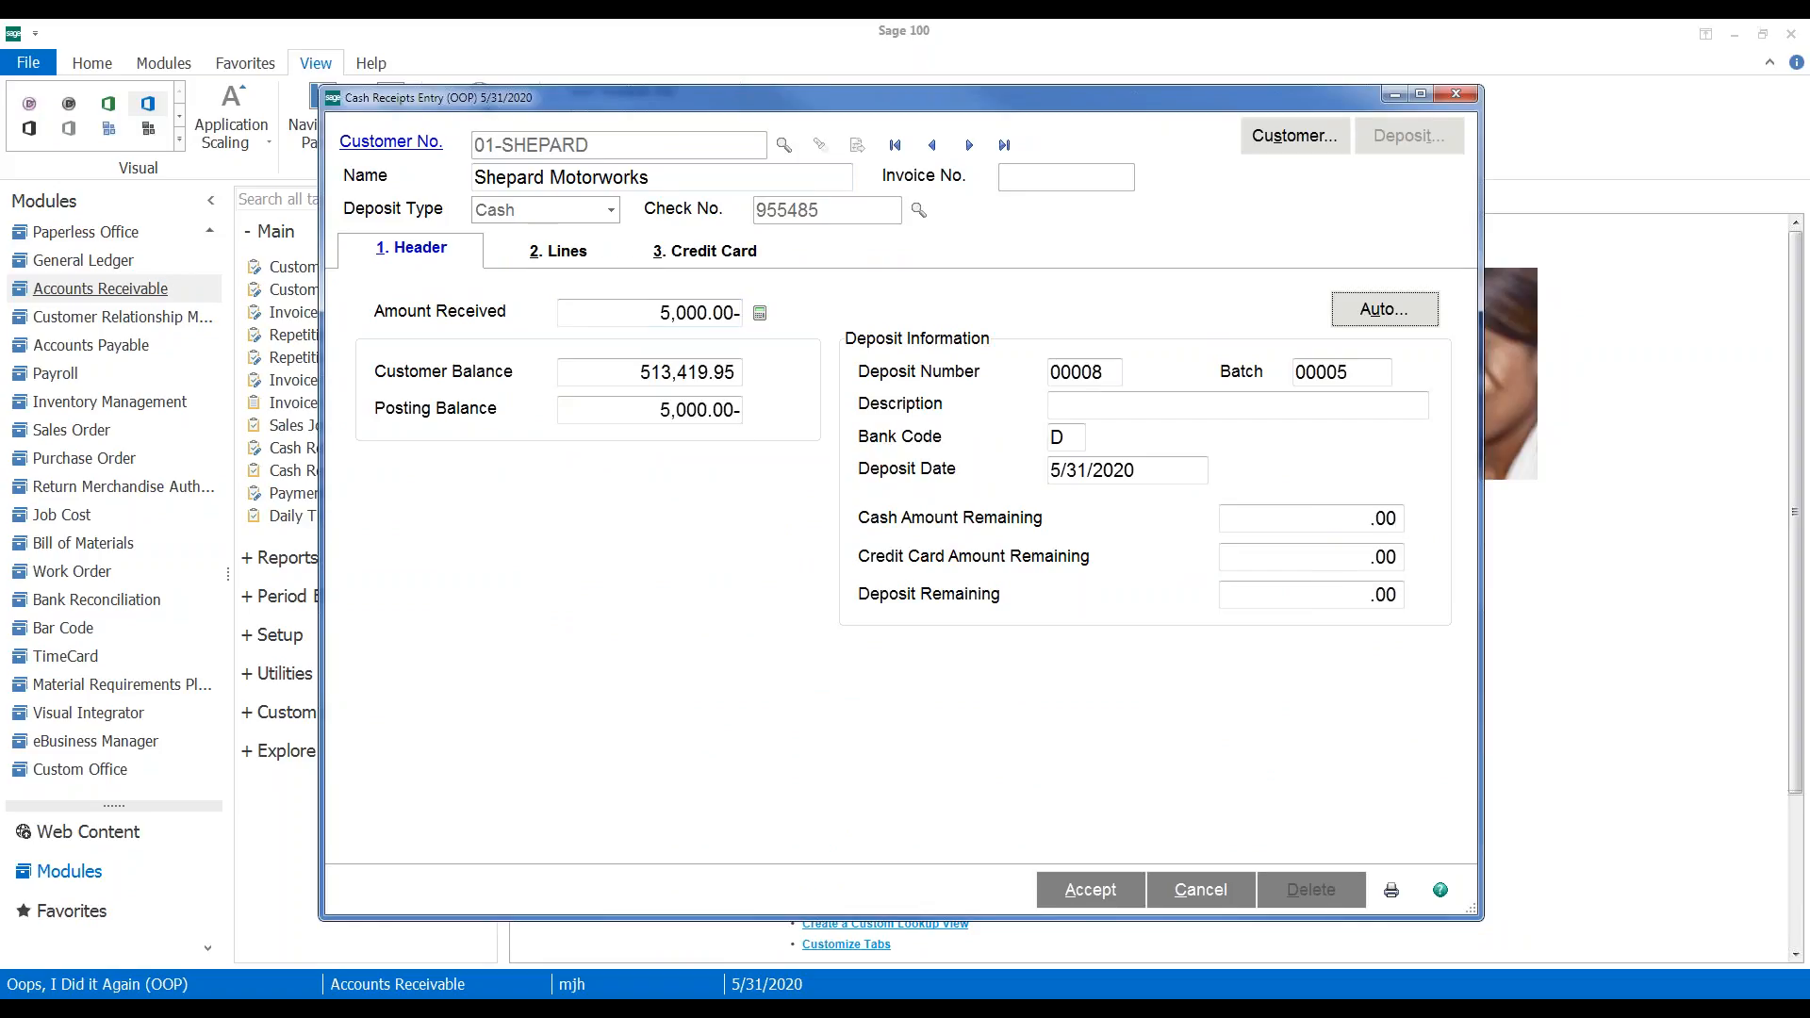
pyautogui.click(571, 257)
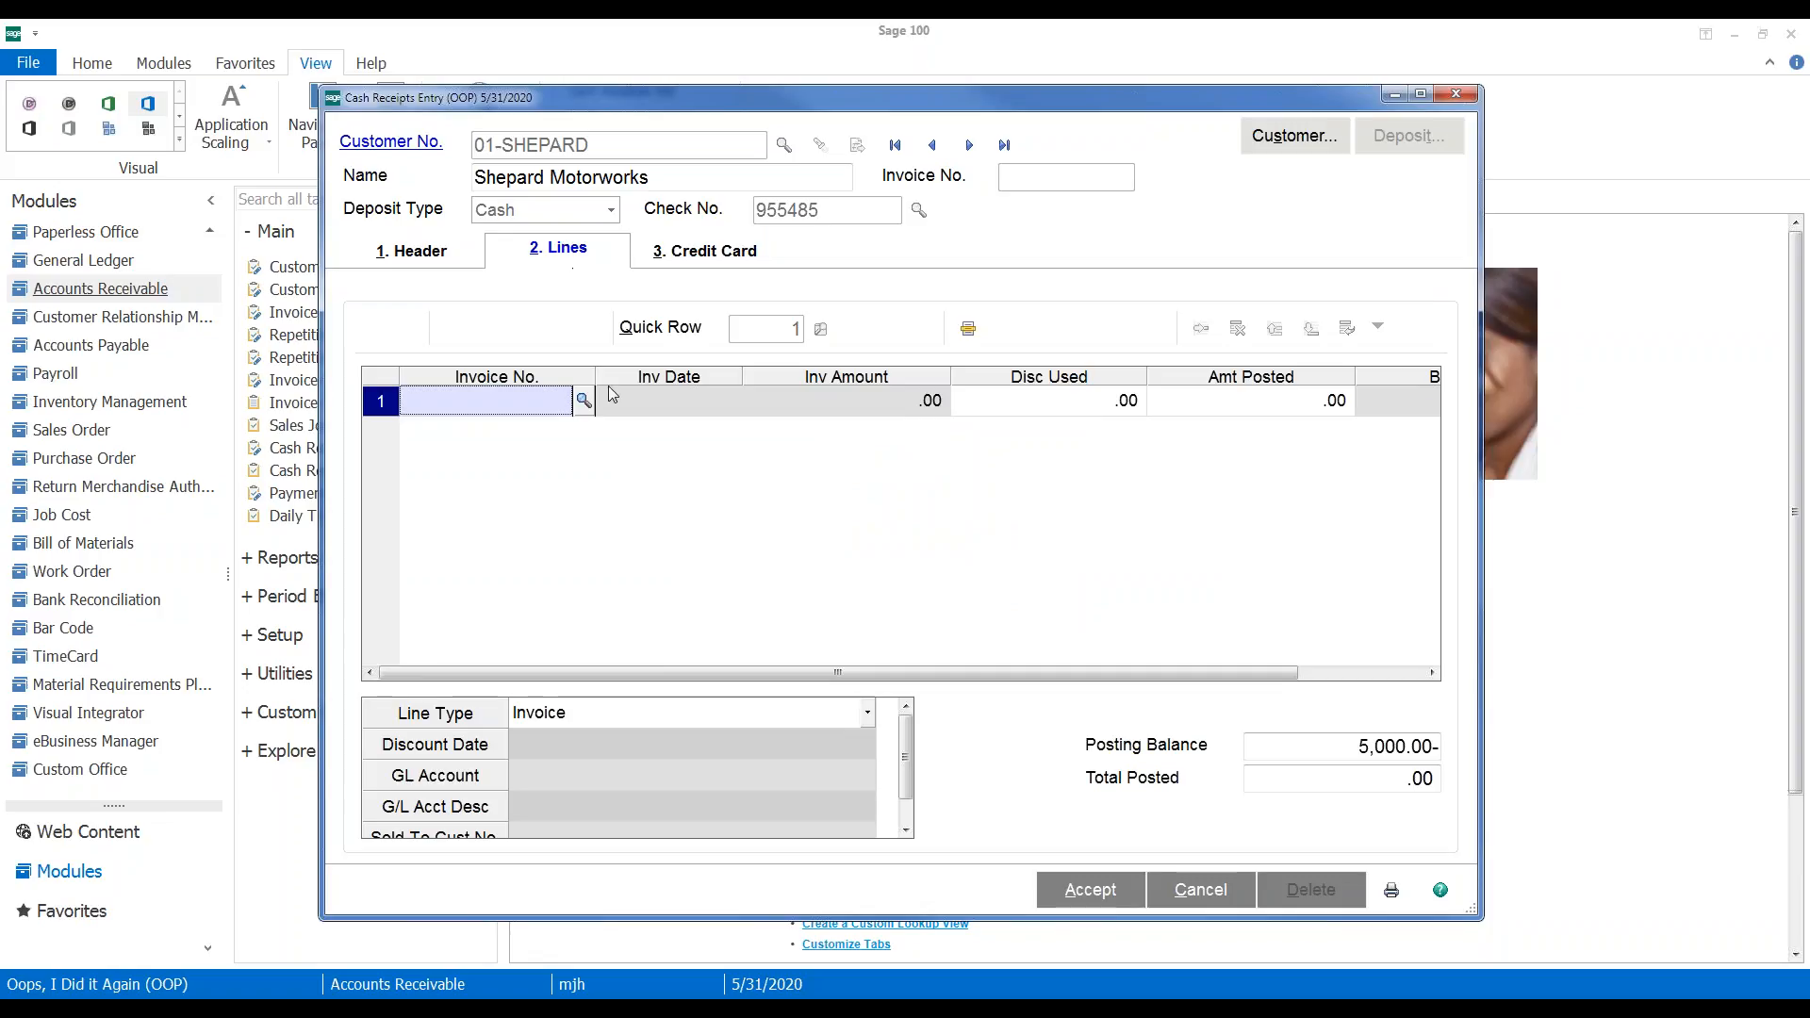
# Apply the receipt to invoice 0000205-IN from the invoice lookup and accept it
pyautogui.click(583, 403)
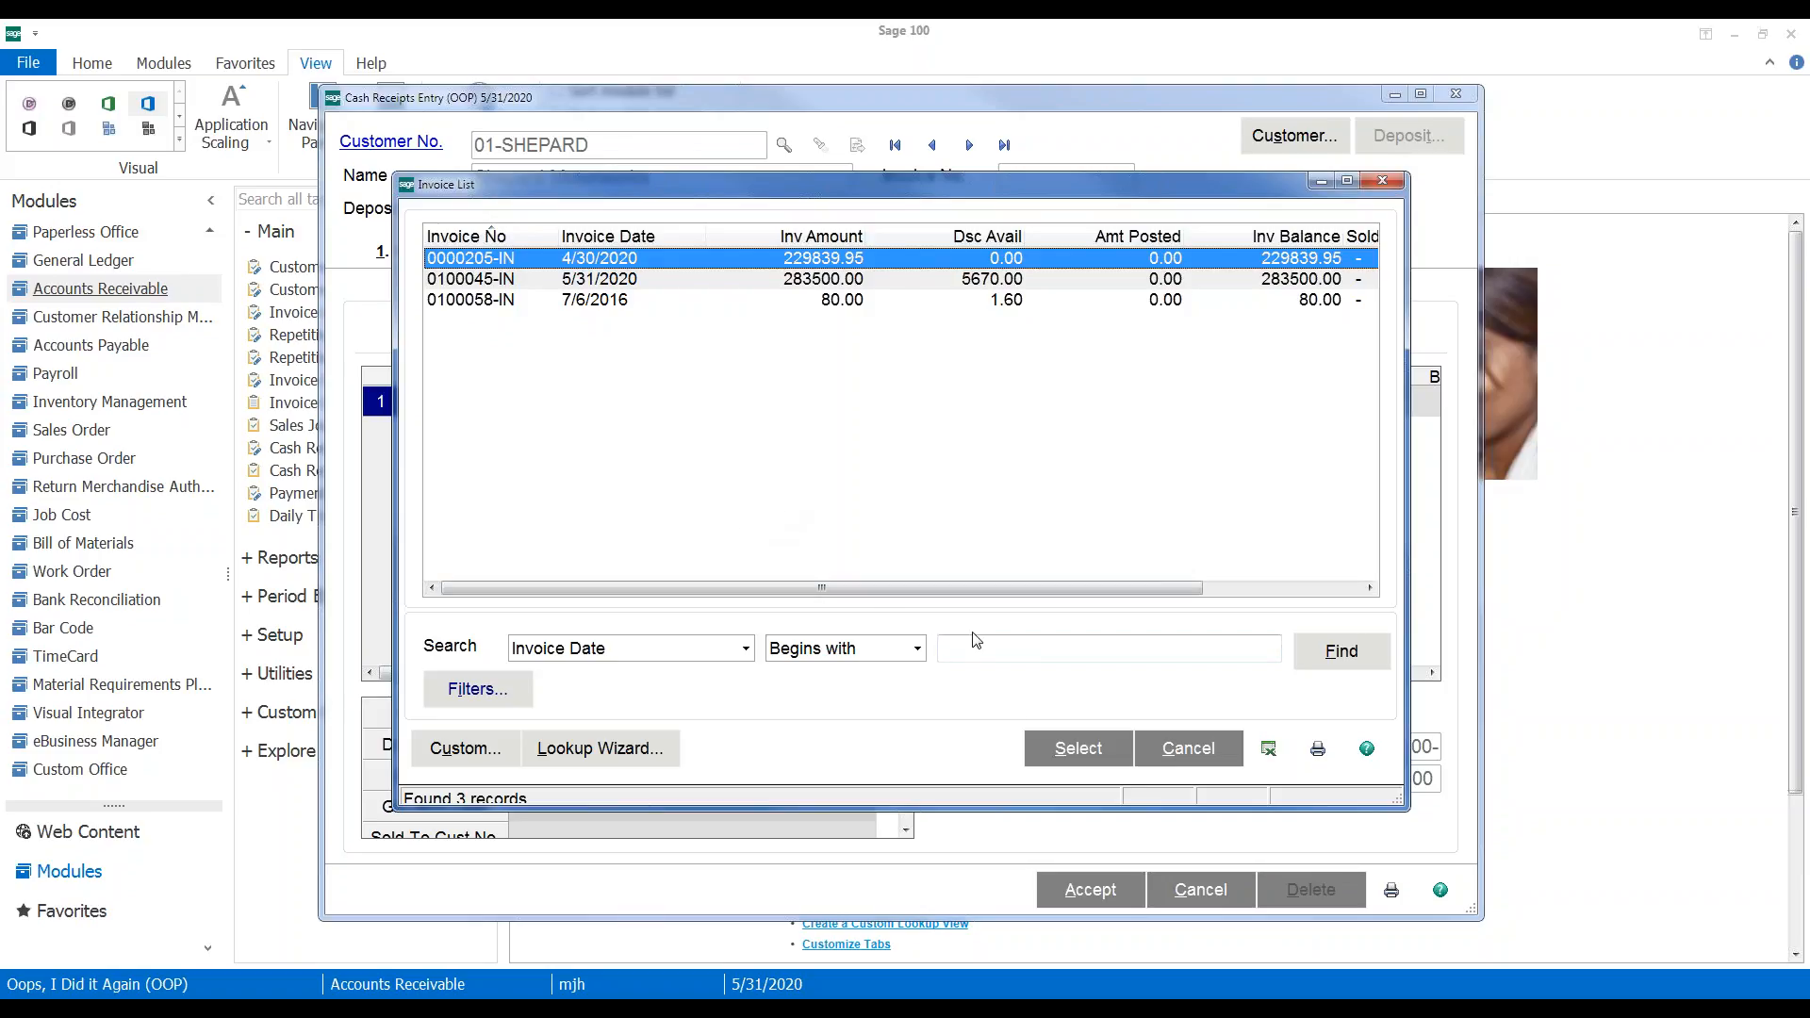
pyautogui.click(1074, 748)
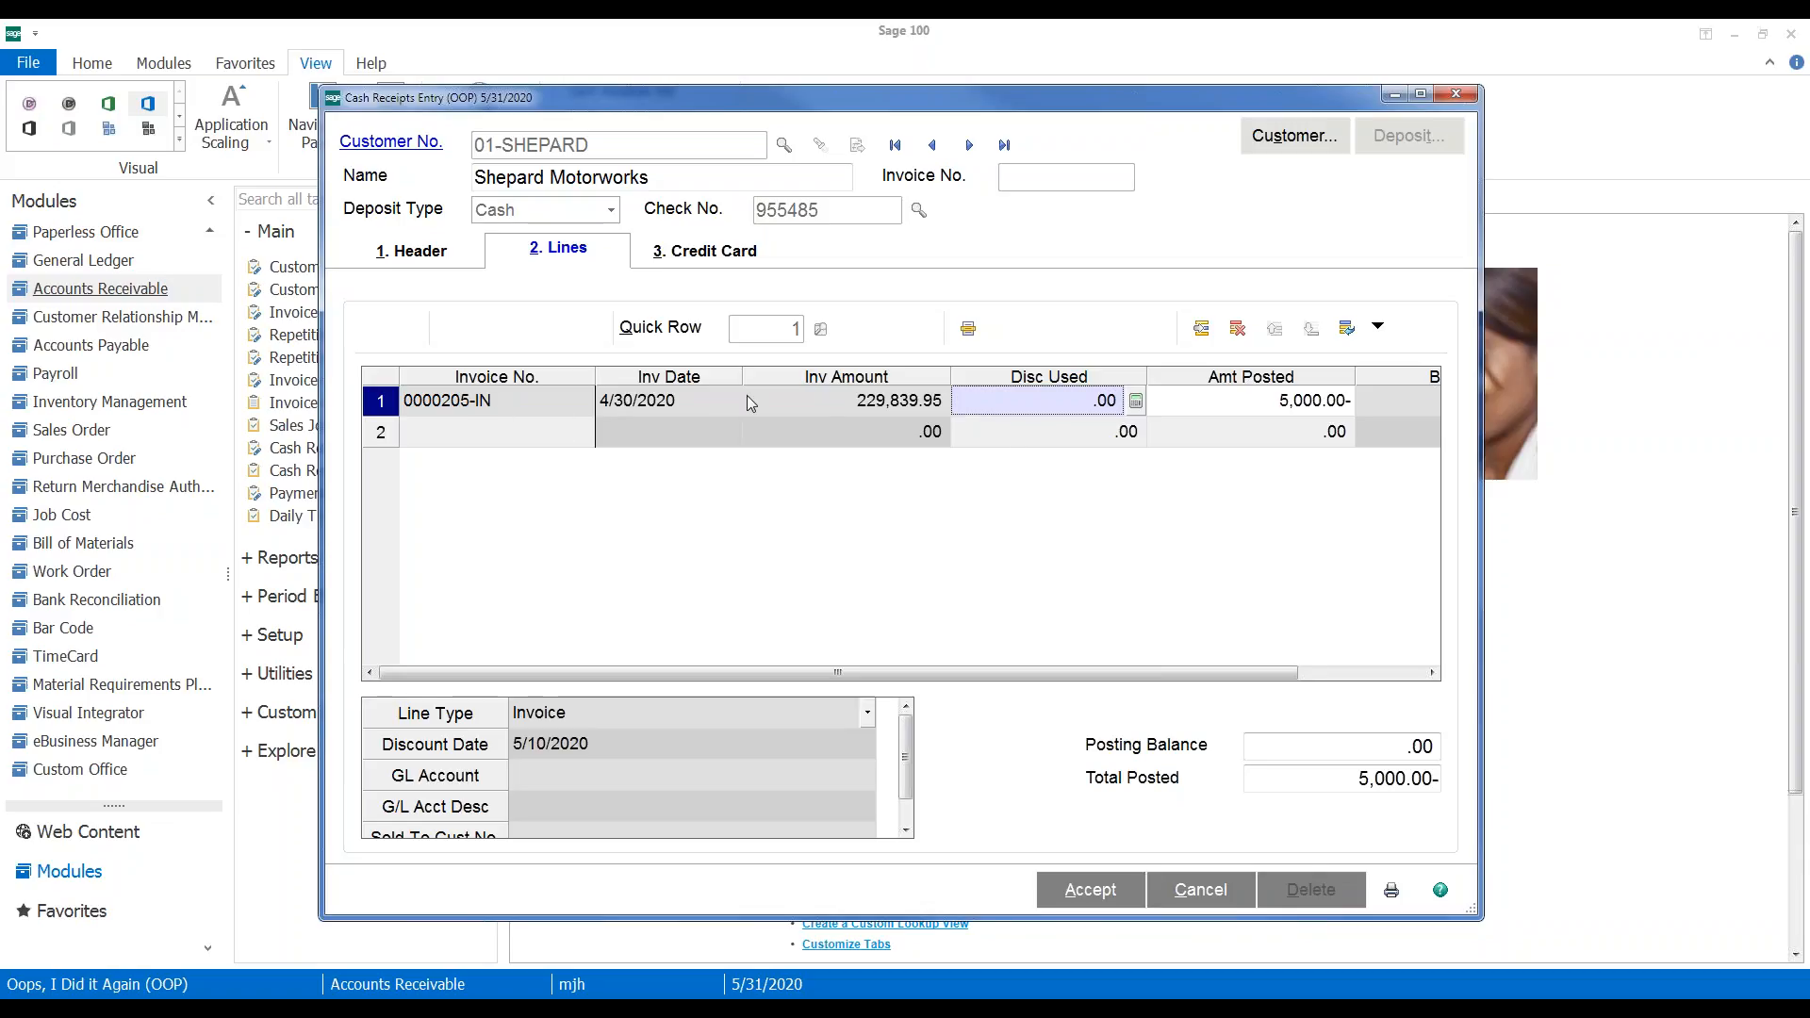
pyautogui.click(1105, 889)
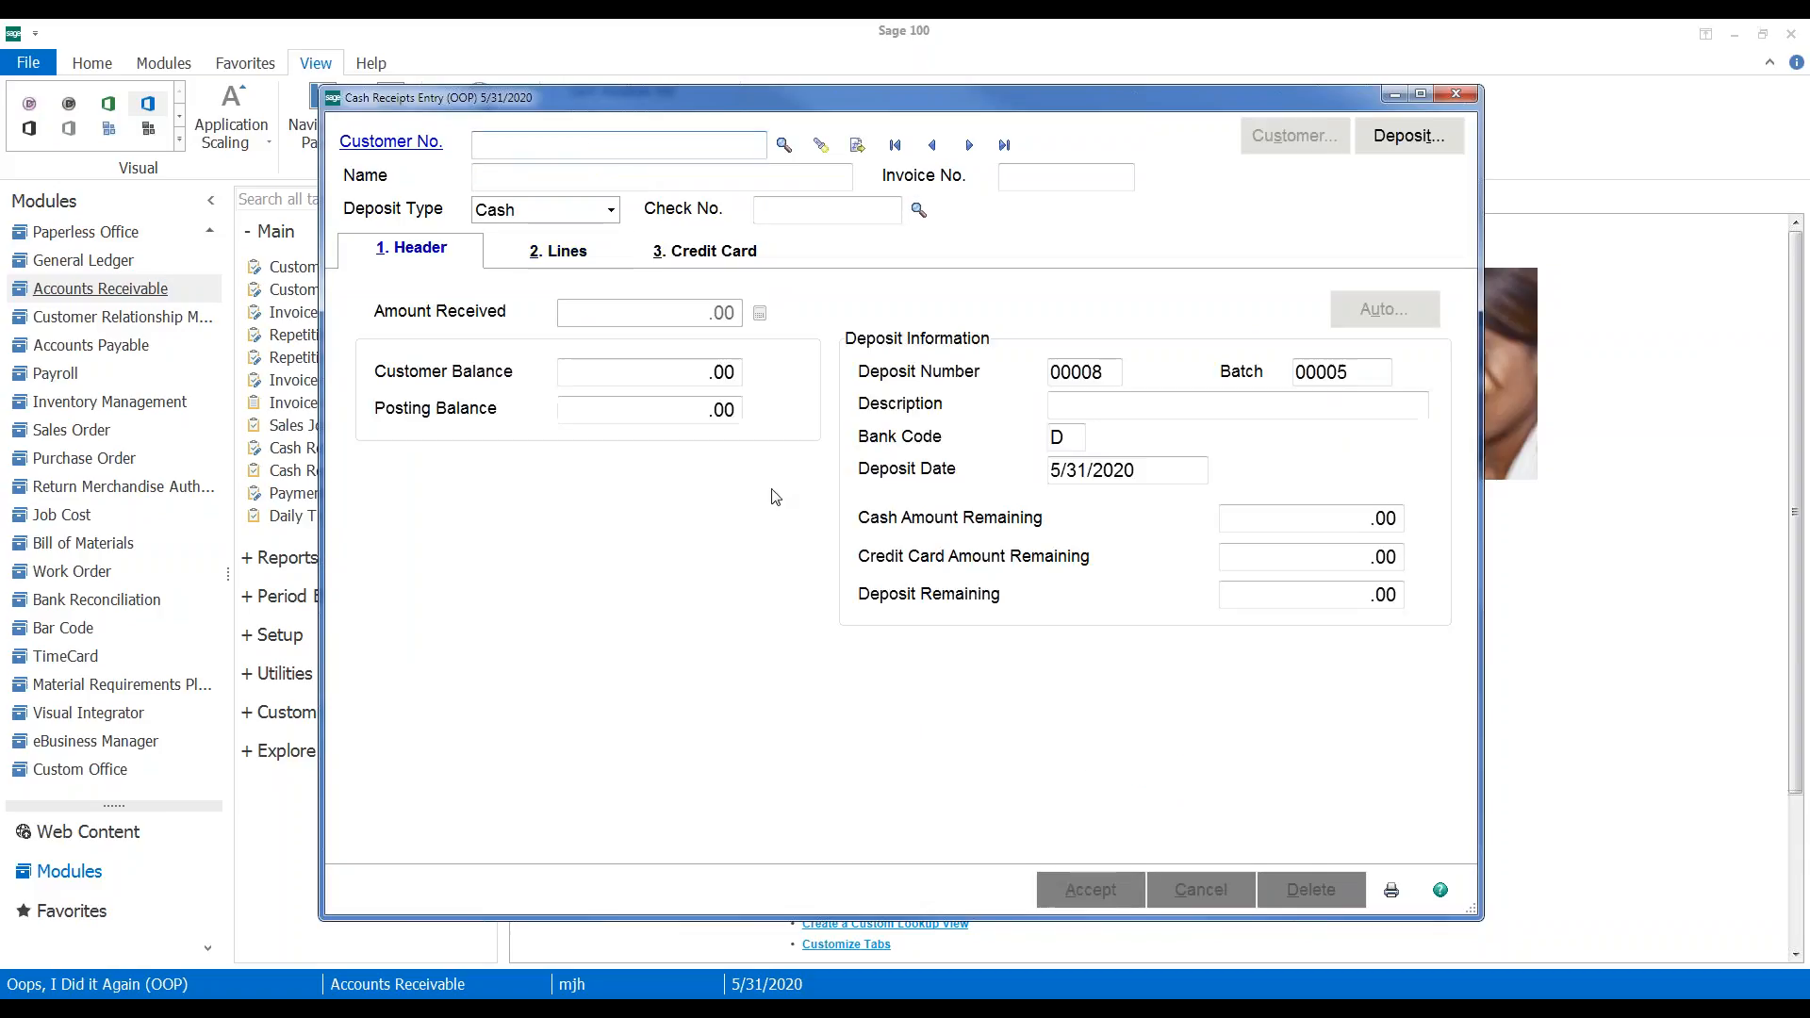
# Preview the Cash Receipts Journal for batch 00005 at 200% zoom, then close it
pyautogui.click(1391, 892)
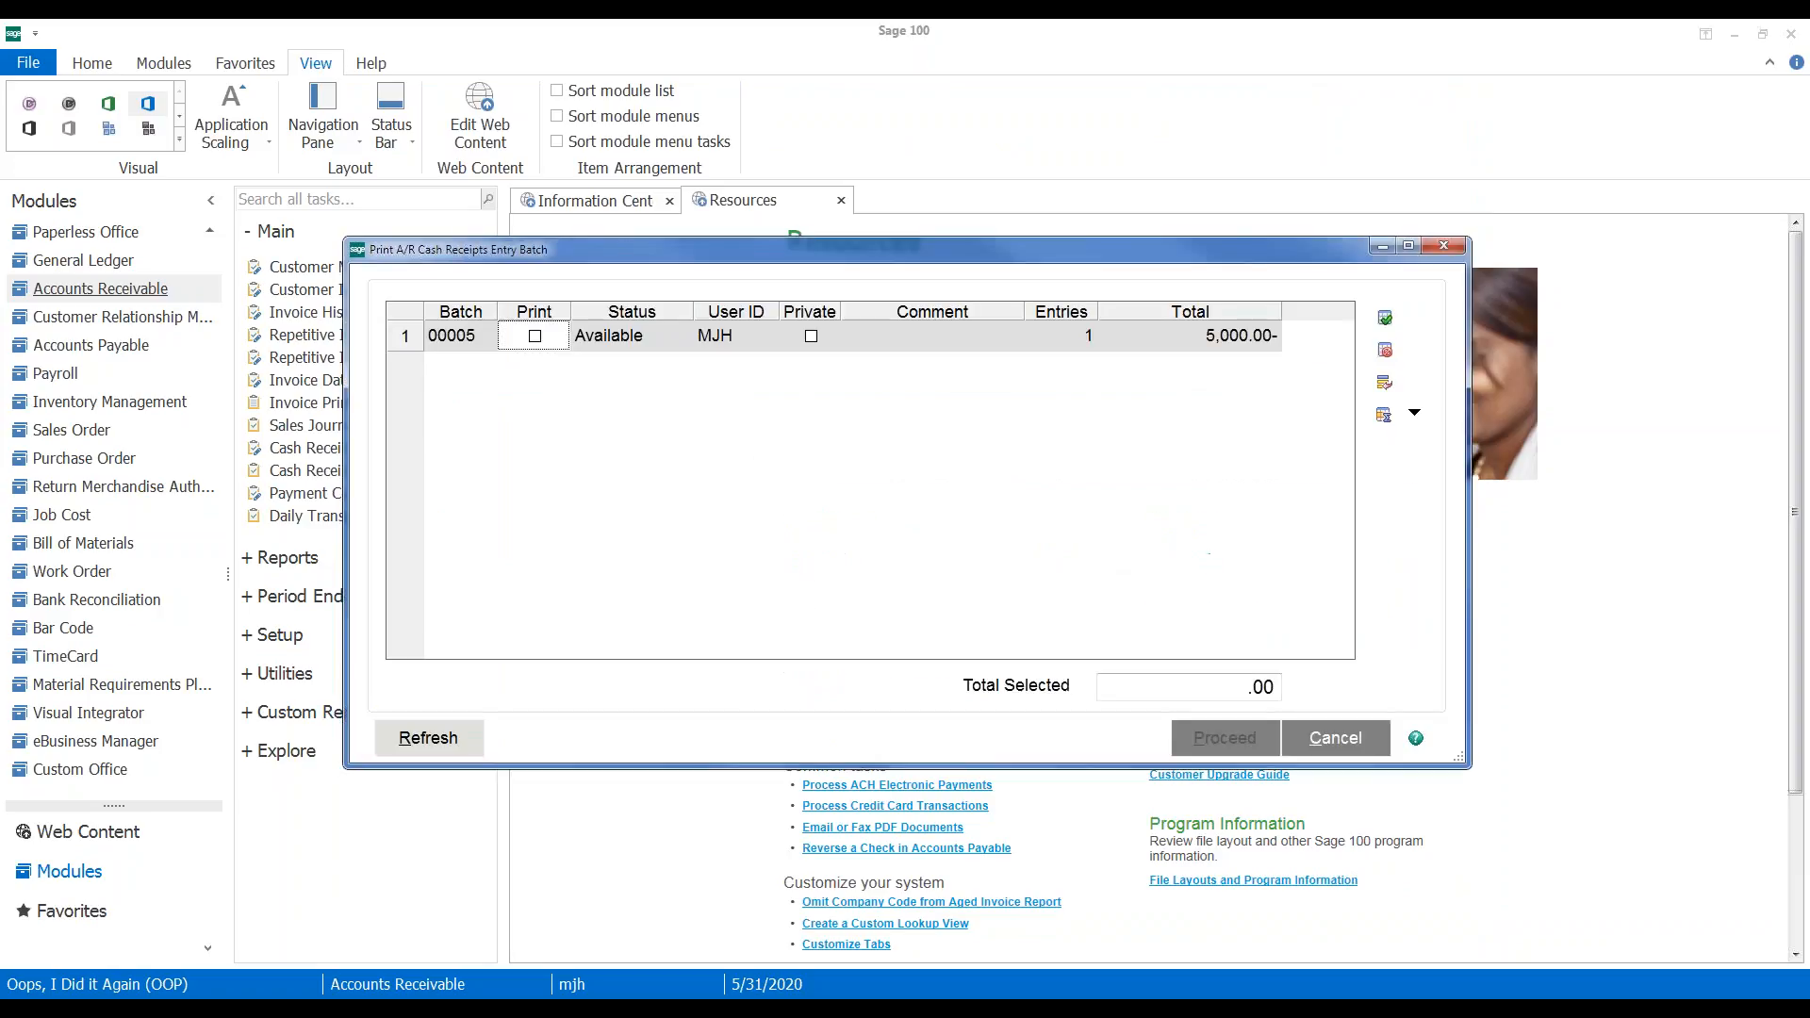
pyautogui.click(535, 335)
pyautogui.click(1216, 745)
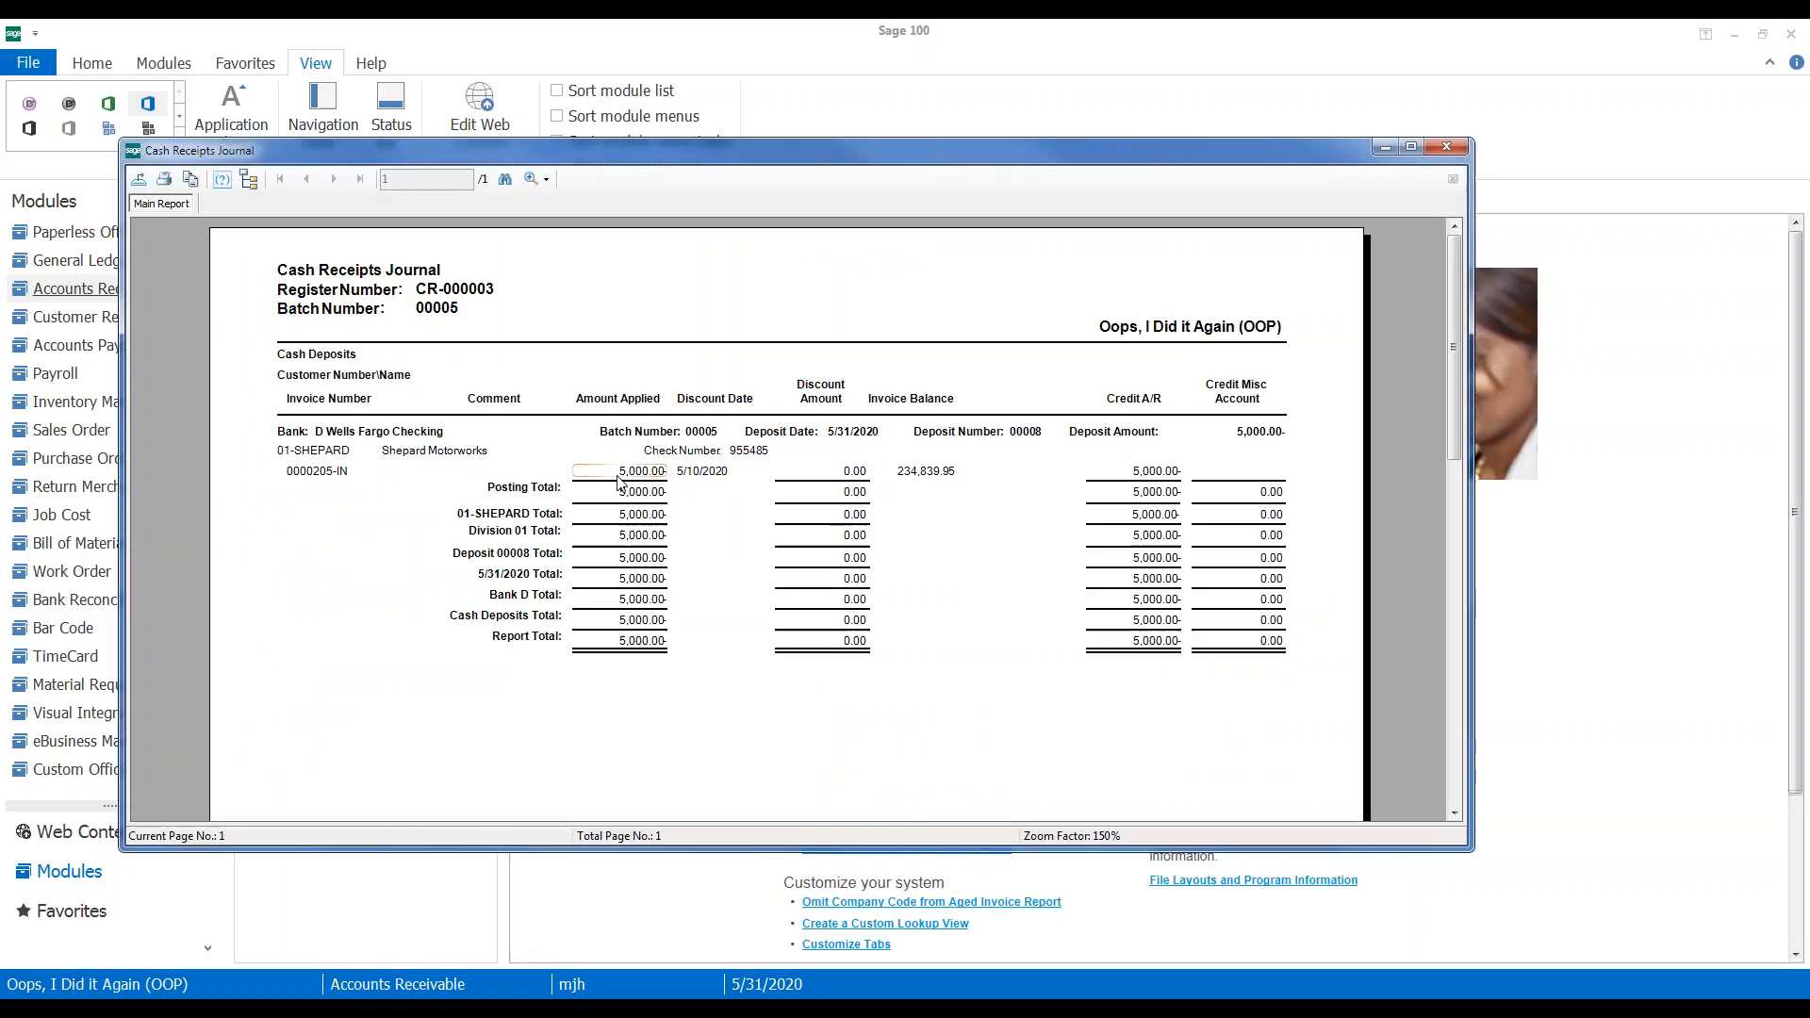
pyautogui.click(537, 179)
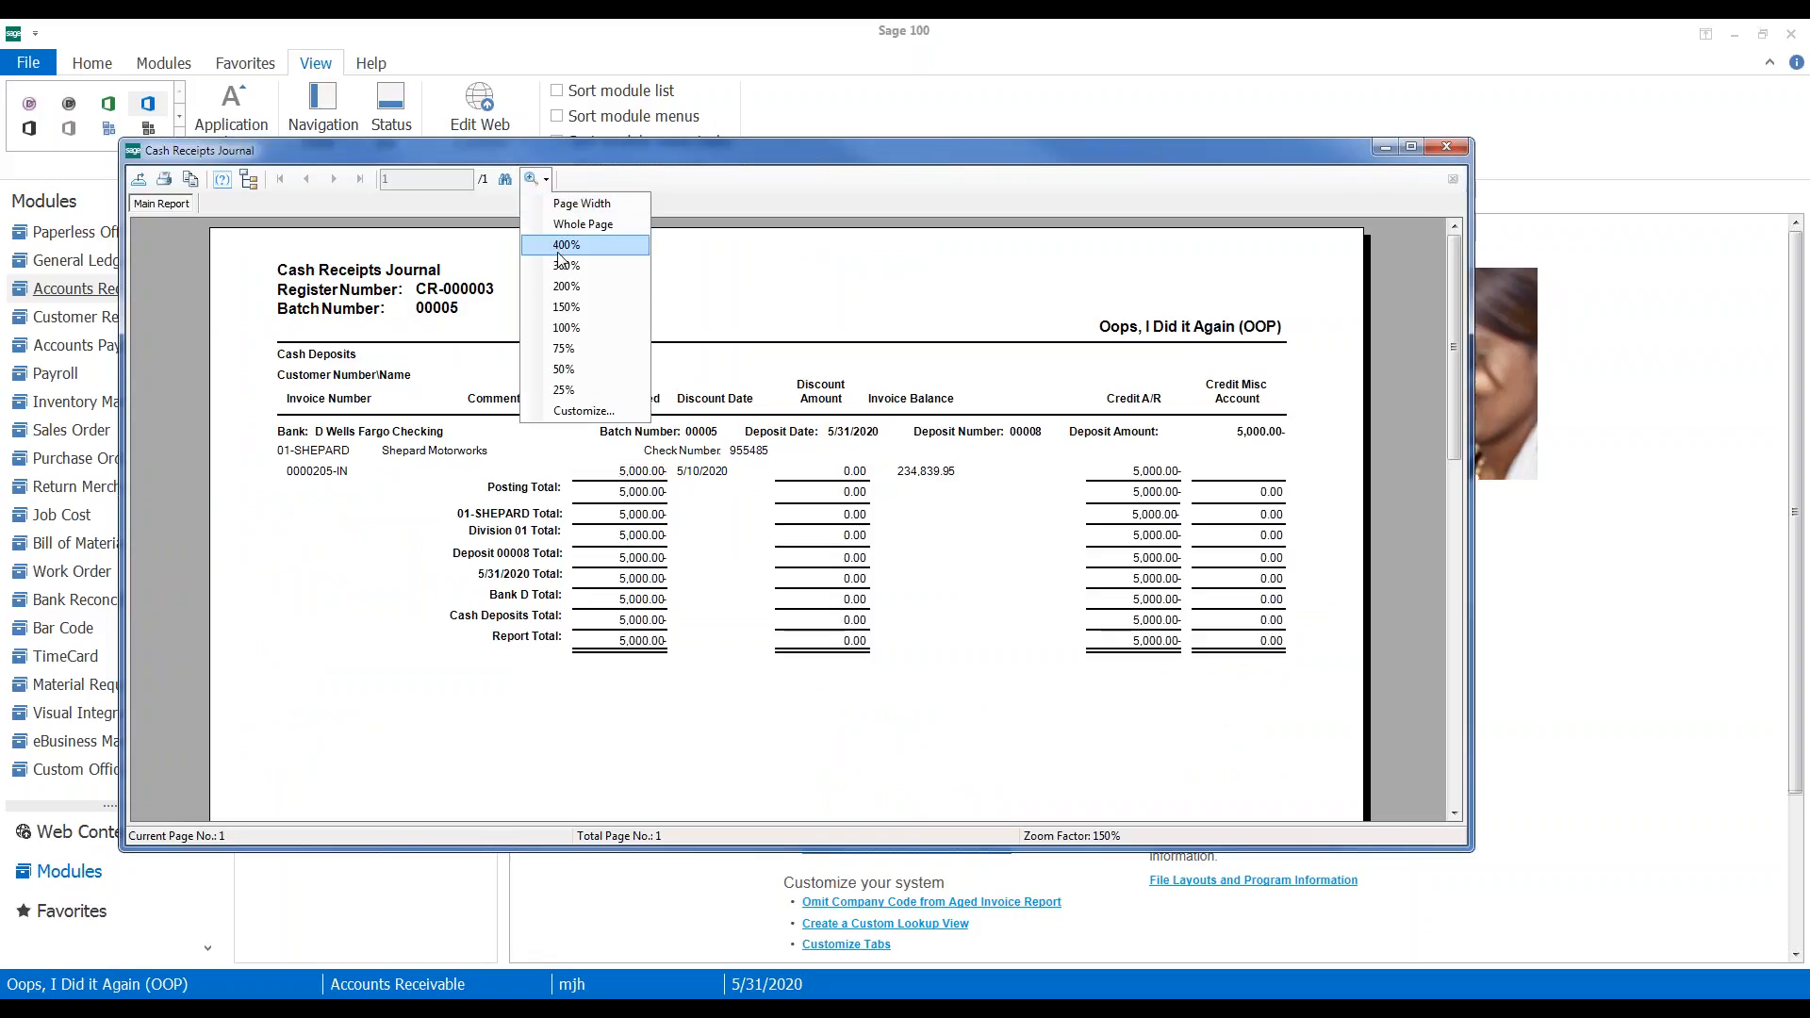
pyautogui.click(567, 286)
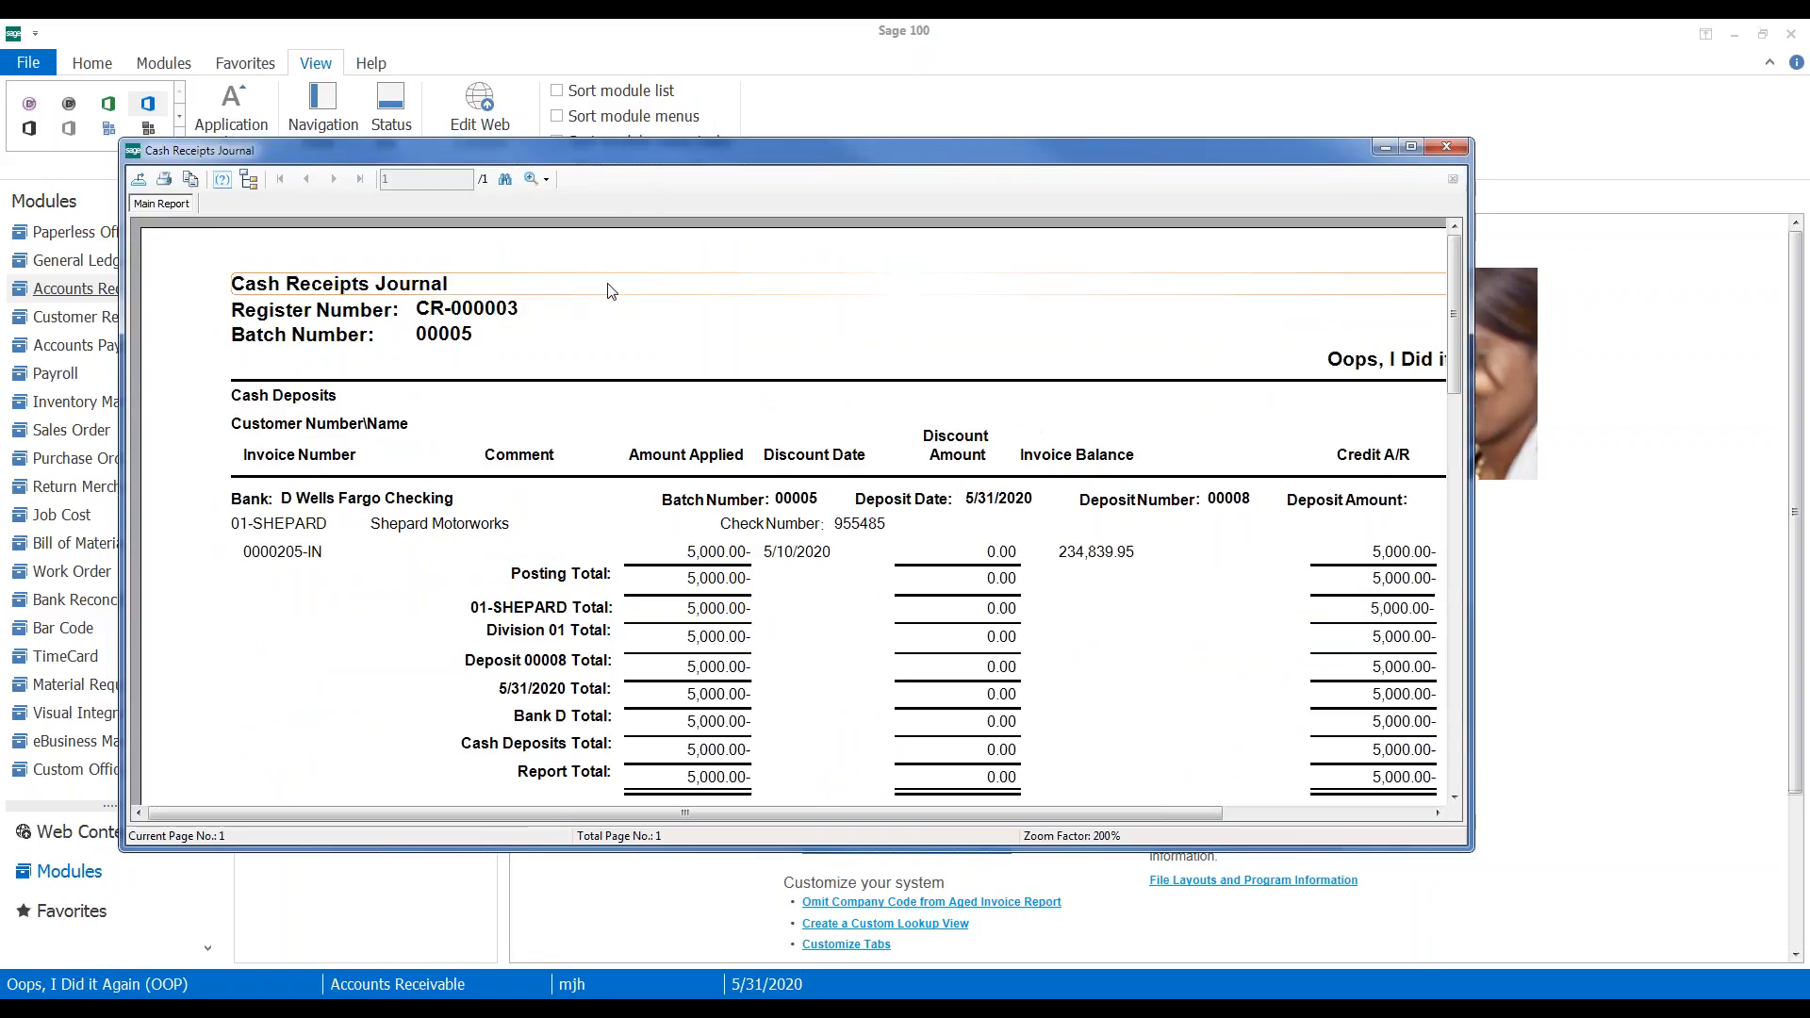
pyautogui.doubleClick(803, 154)
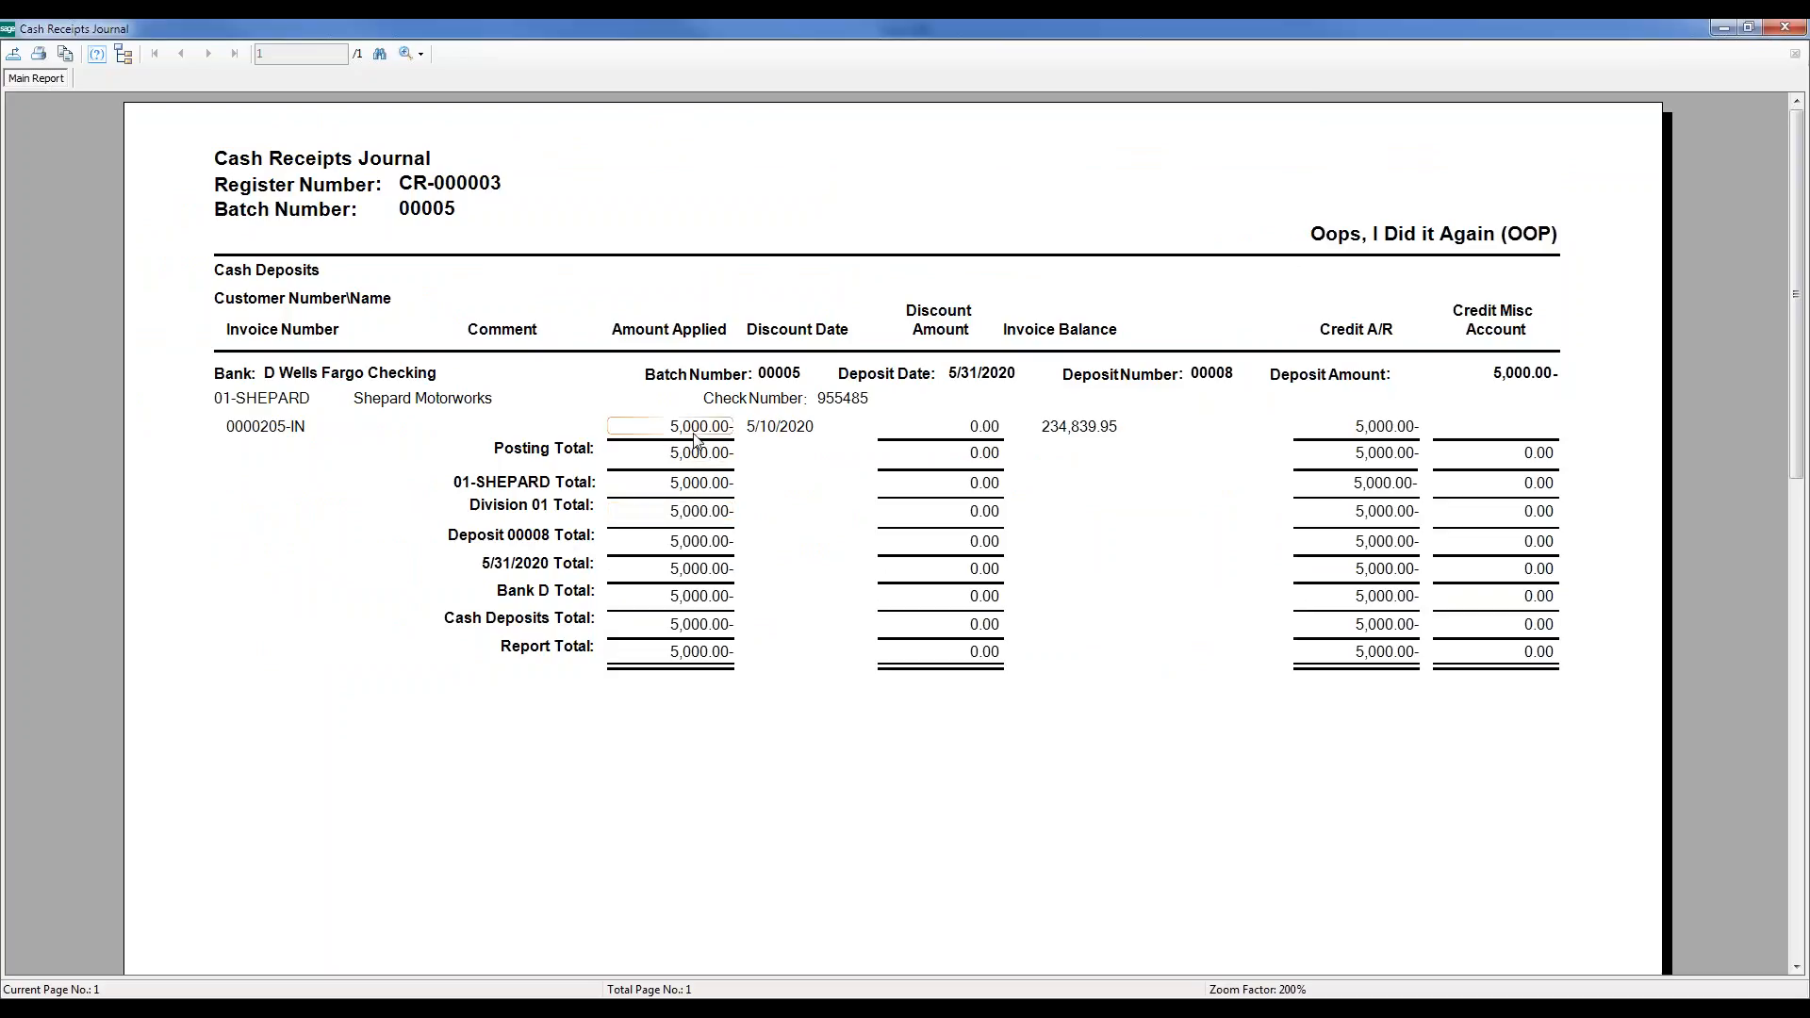
pyautogui.click(1076, 432)
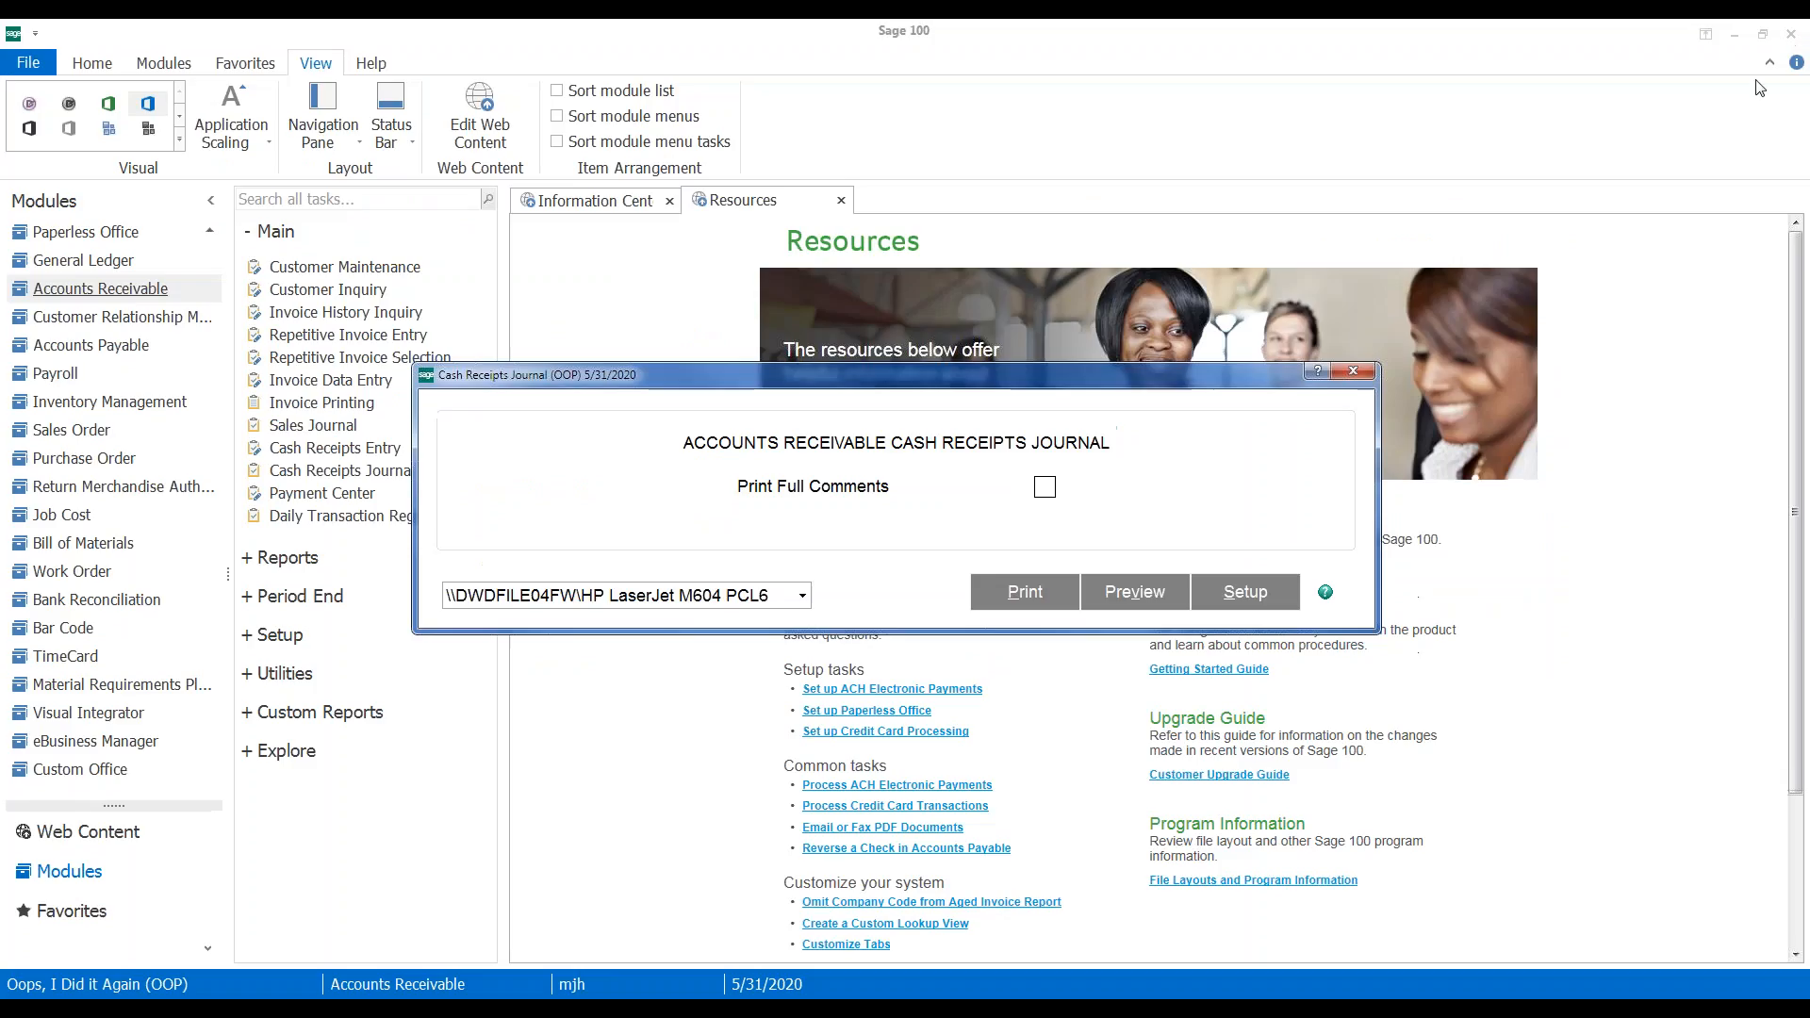
pyautogui.click(1784, 27)
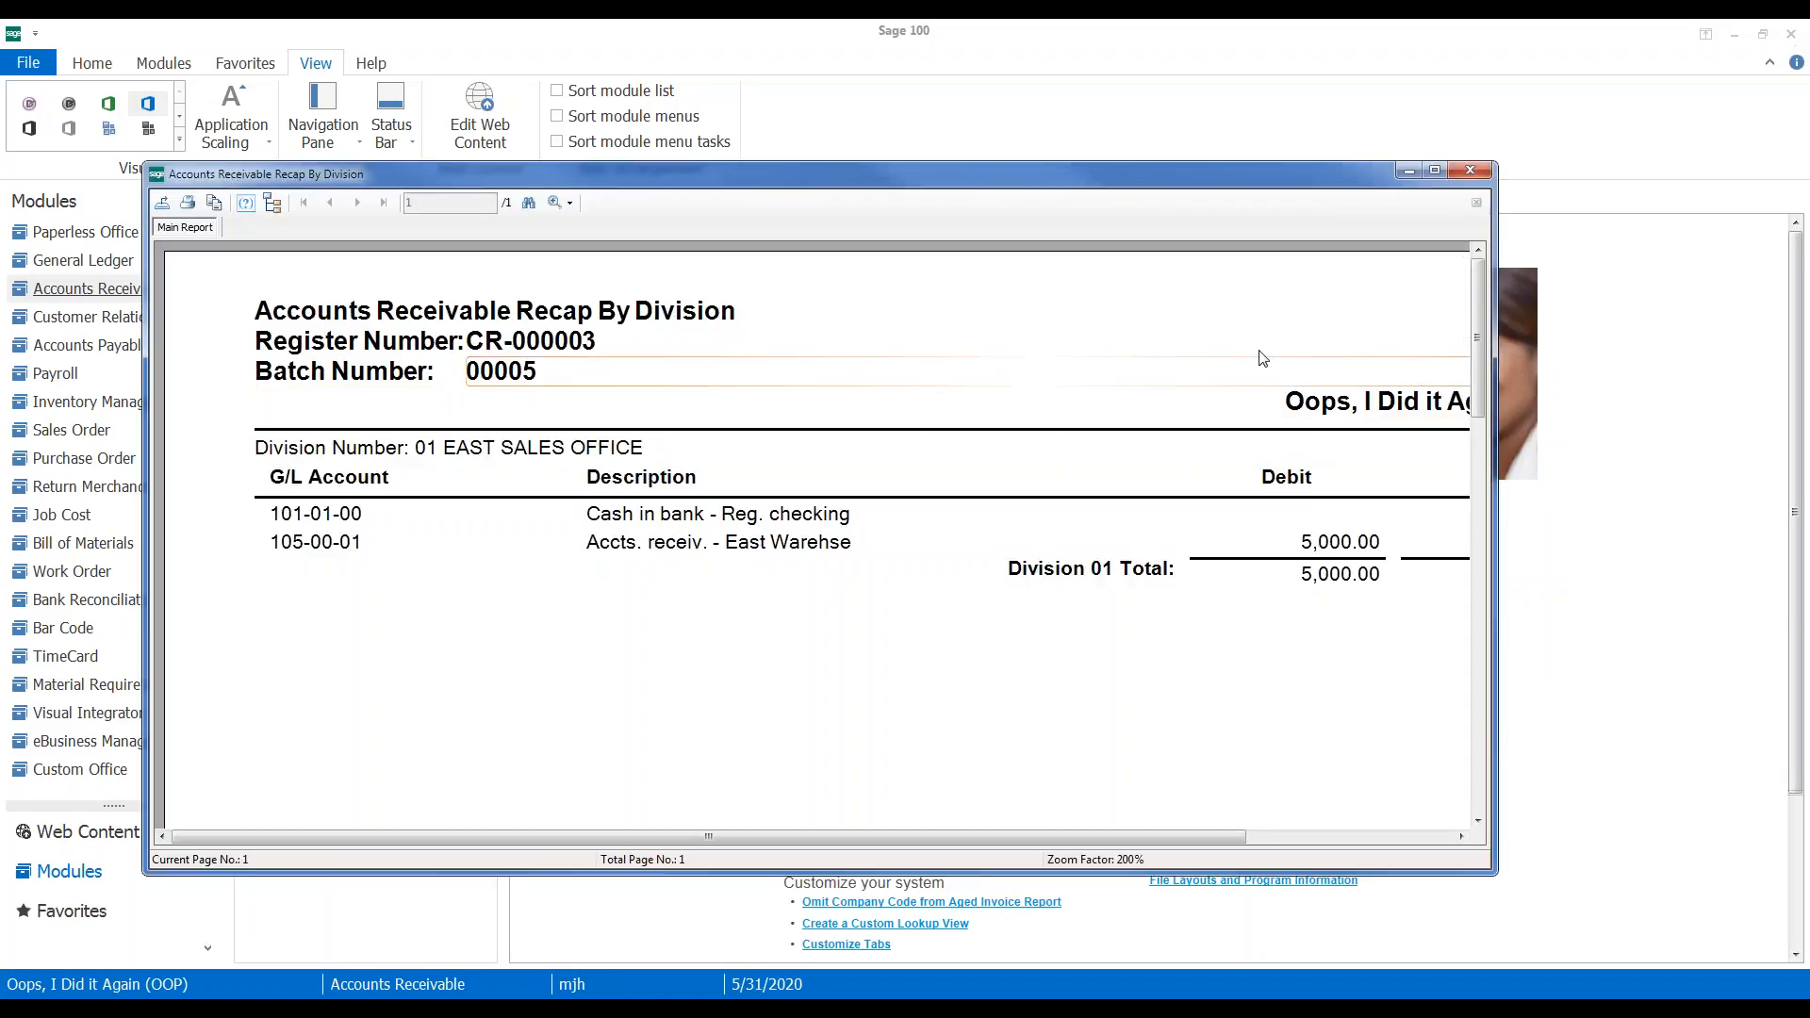
# Update the Cash Receipts Journal and the balanced 5,000.00 Daily Transaction Register
pyautogui.click(1467, 172)
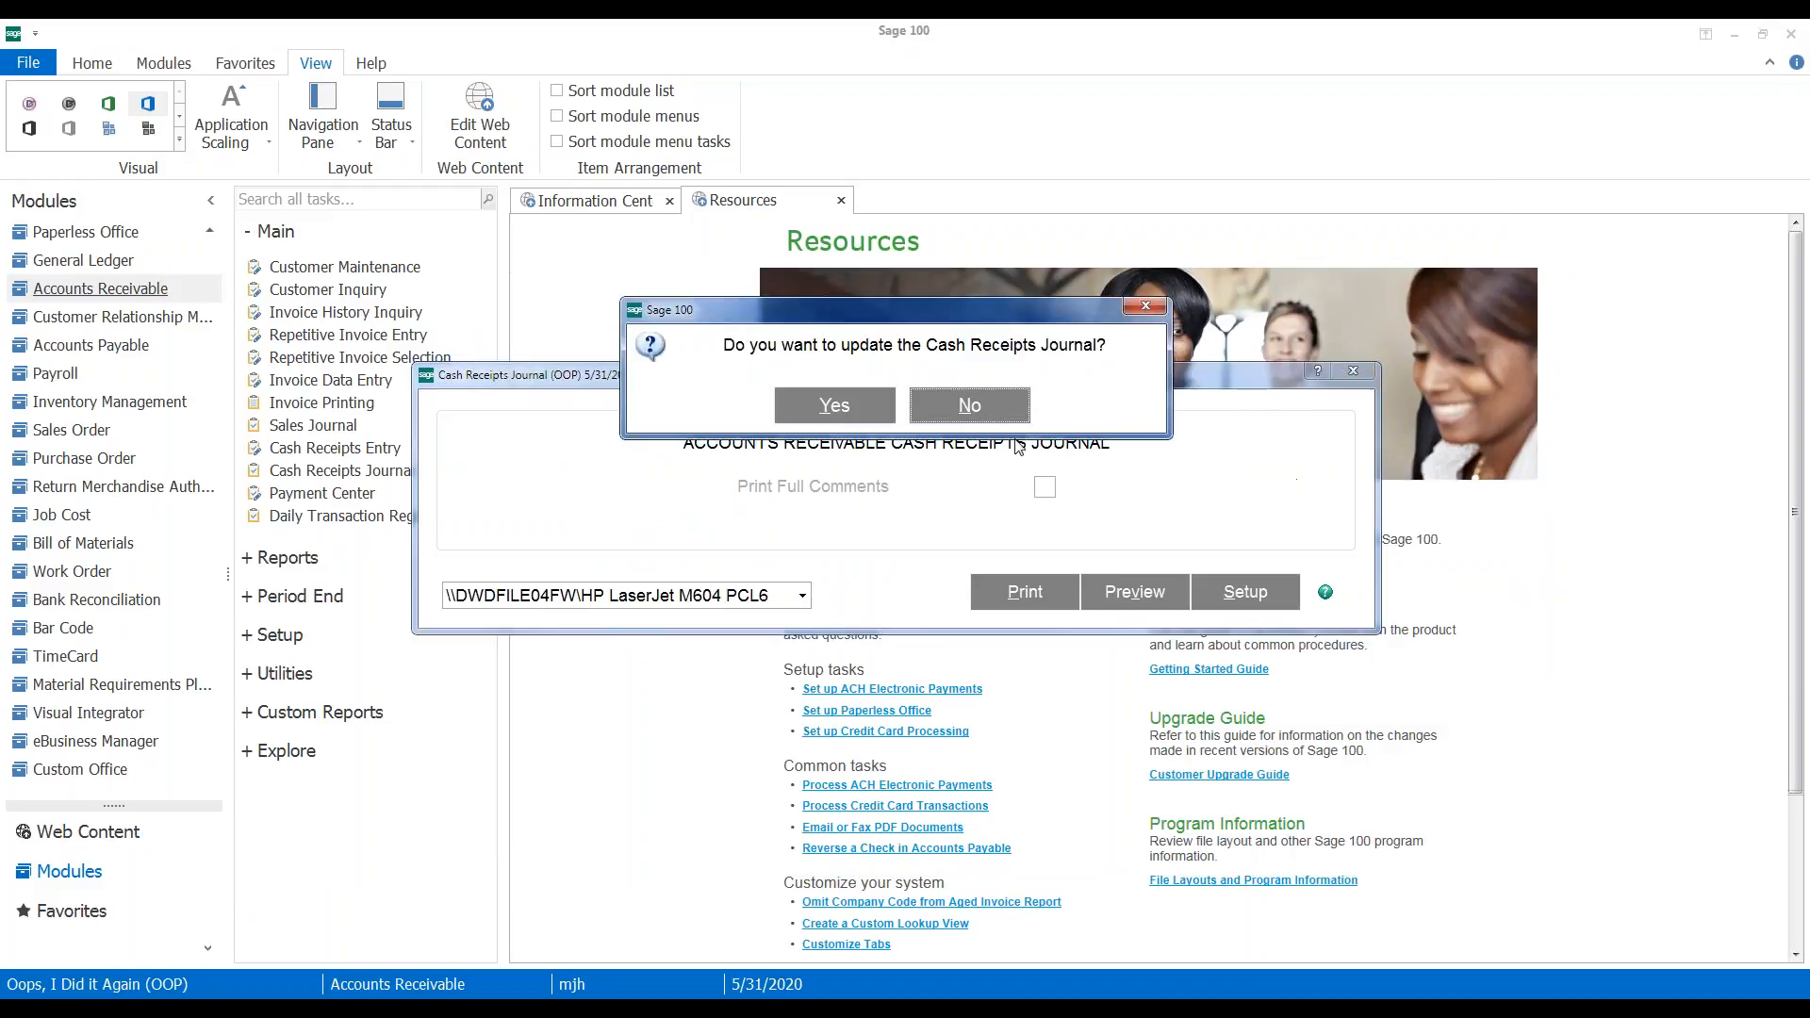
pyautogui.click(832, 411)
pyautogui.click(834, 413)
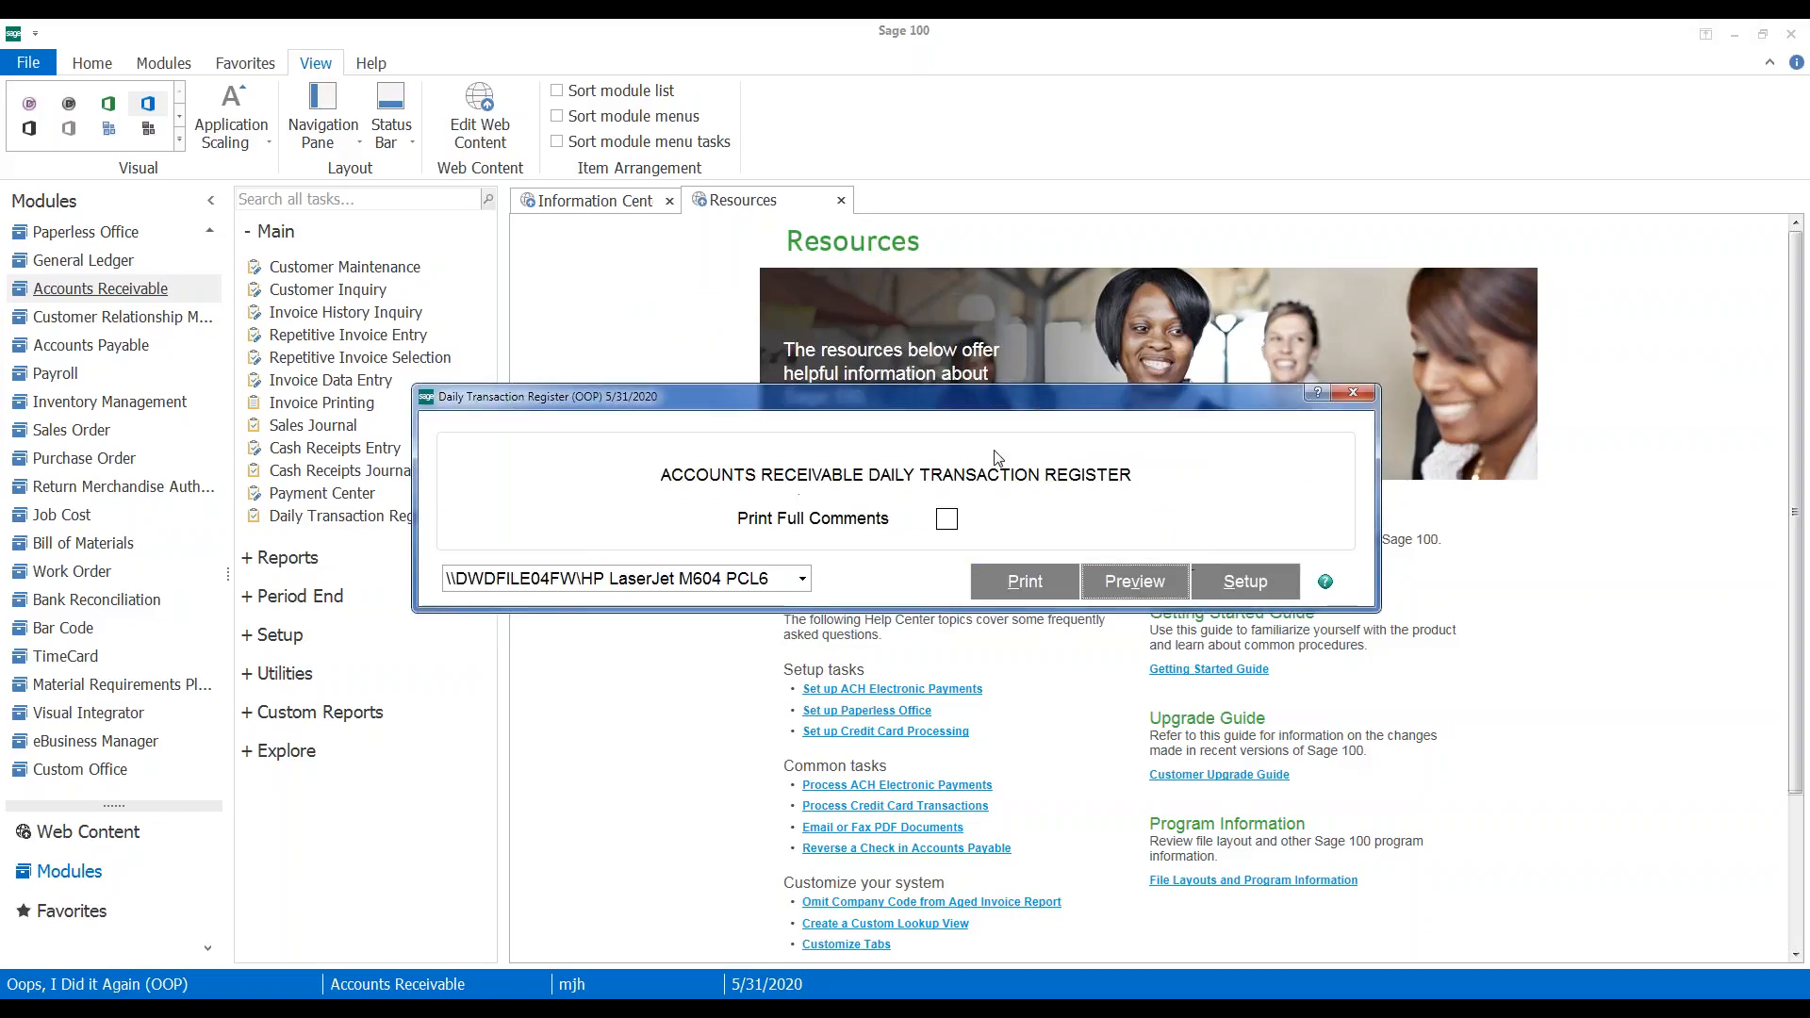
pyautogui.press('Return')
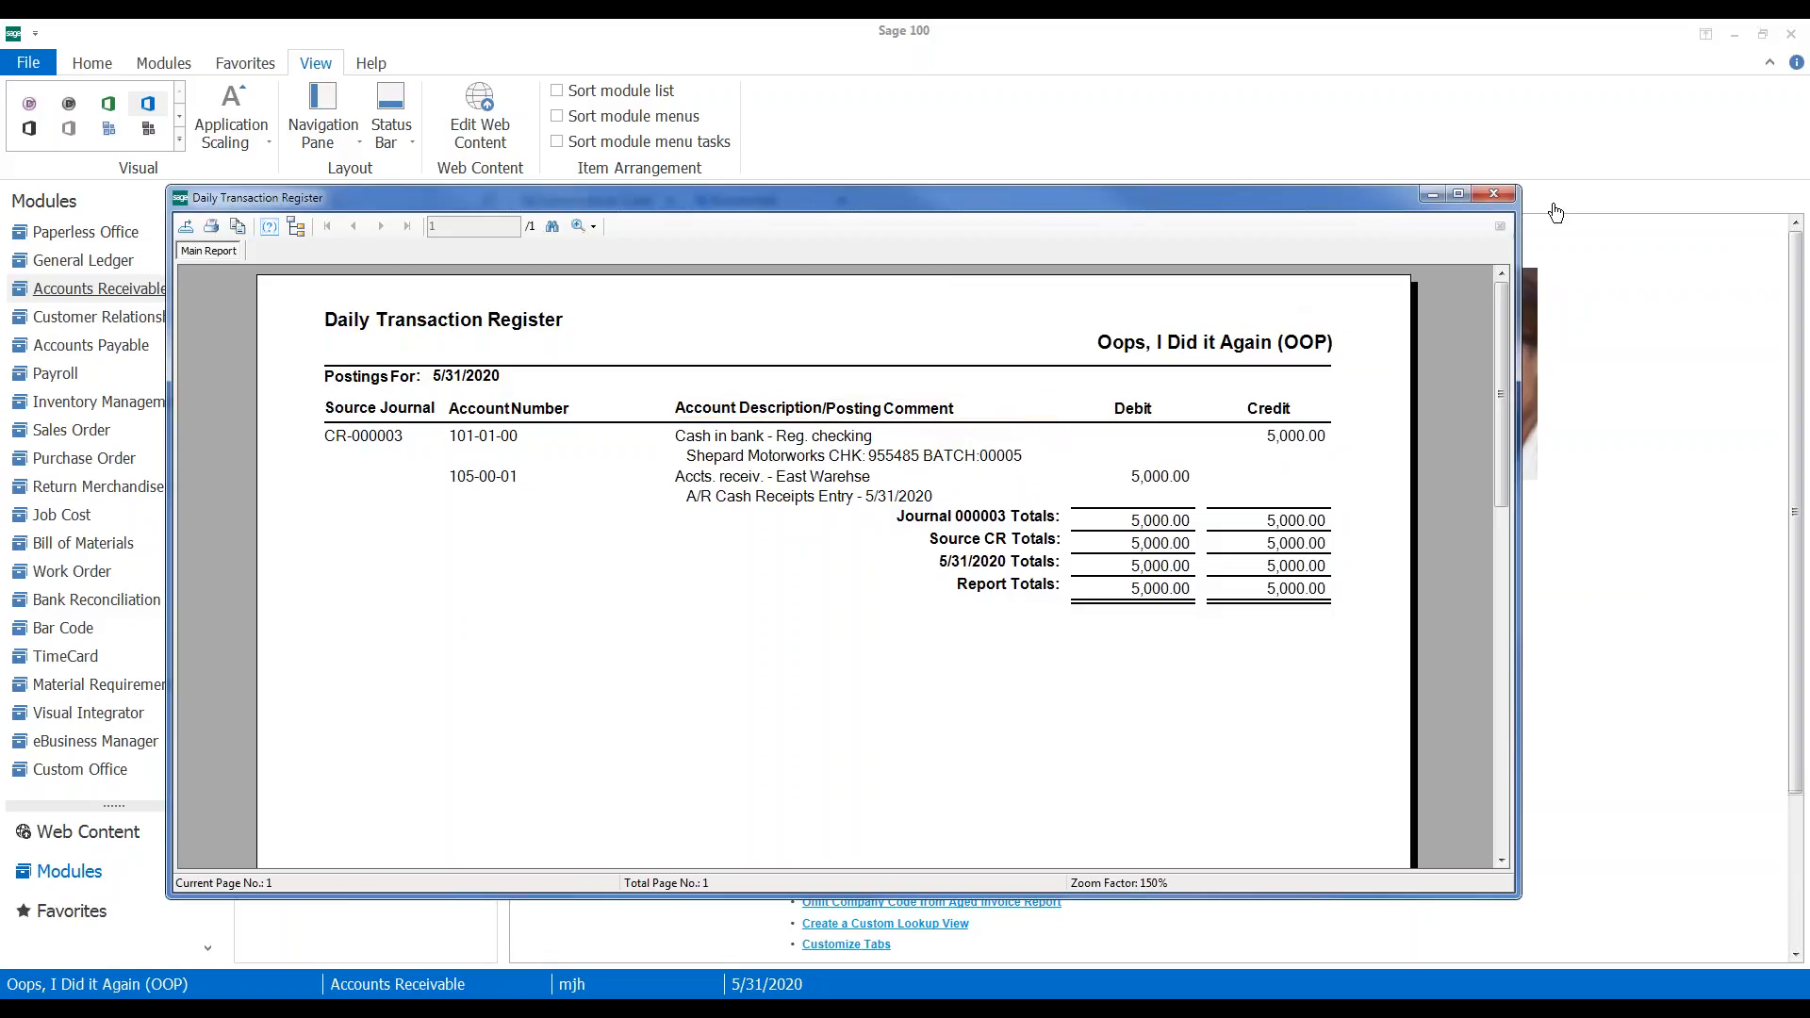
pyautogui.click(1494, 197)
pyautogui.click(828, 409)
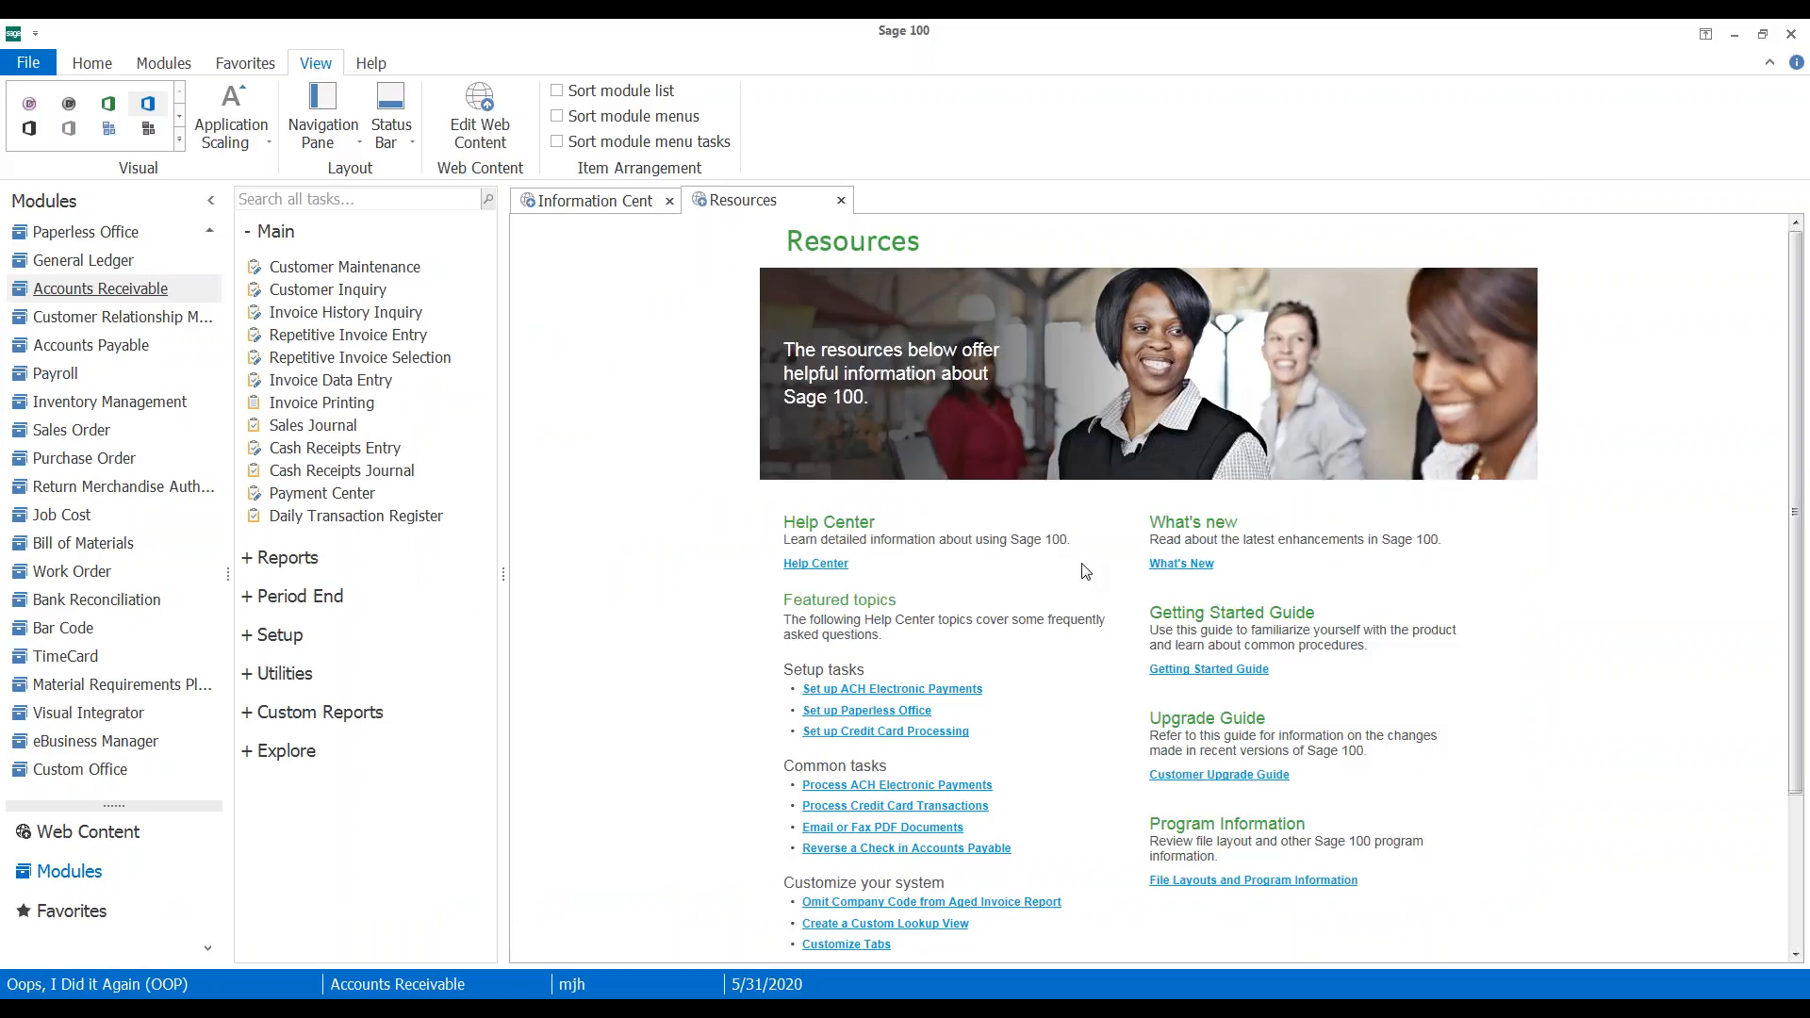
# Create batch 00006 with deposit 00009 for Wells Fargo Checking and accept it
pyautogui.click(332, 457)
pyautogui.click(808, 252)
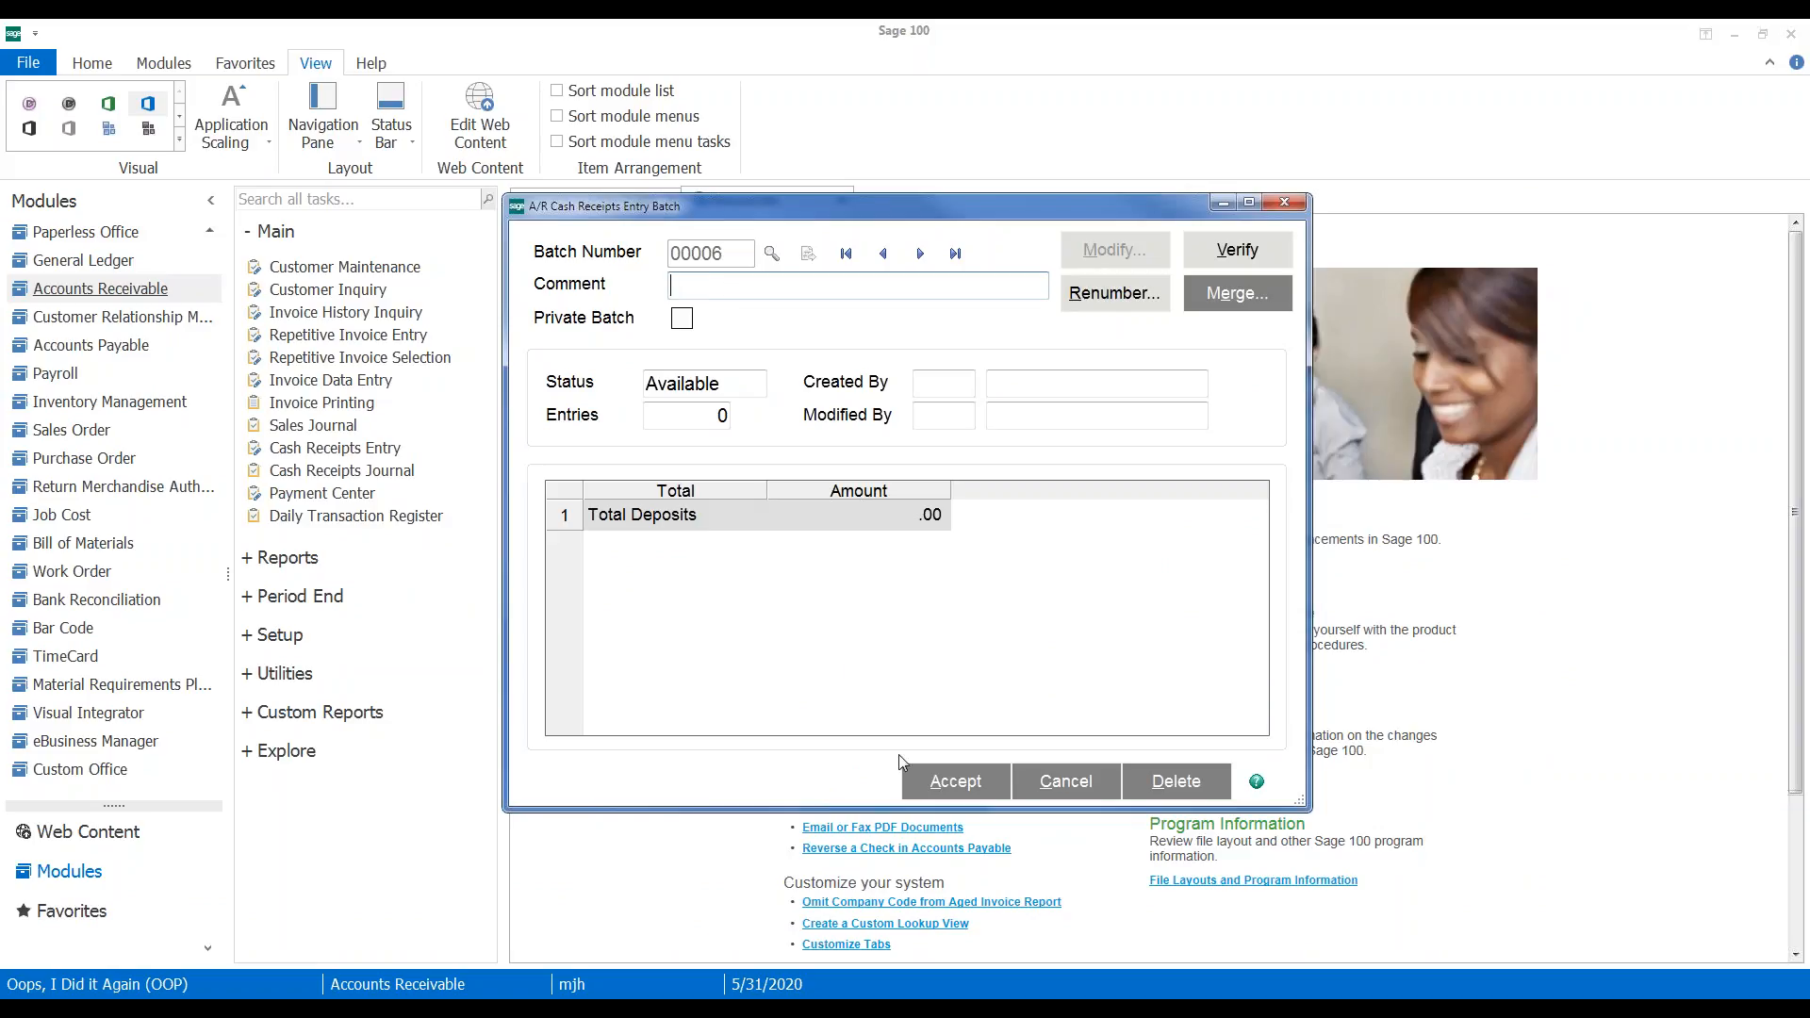
pyautogui.click(929, 775)
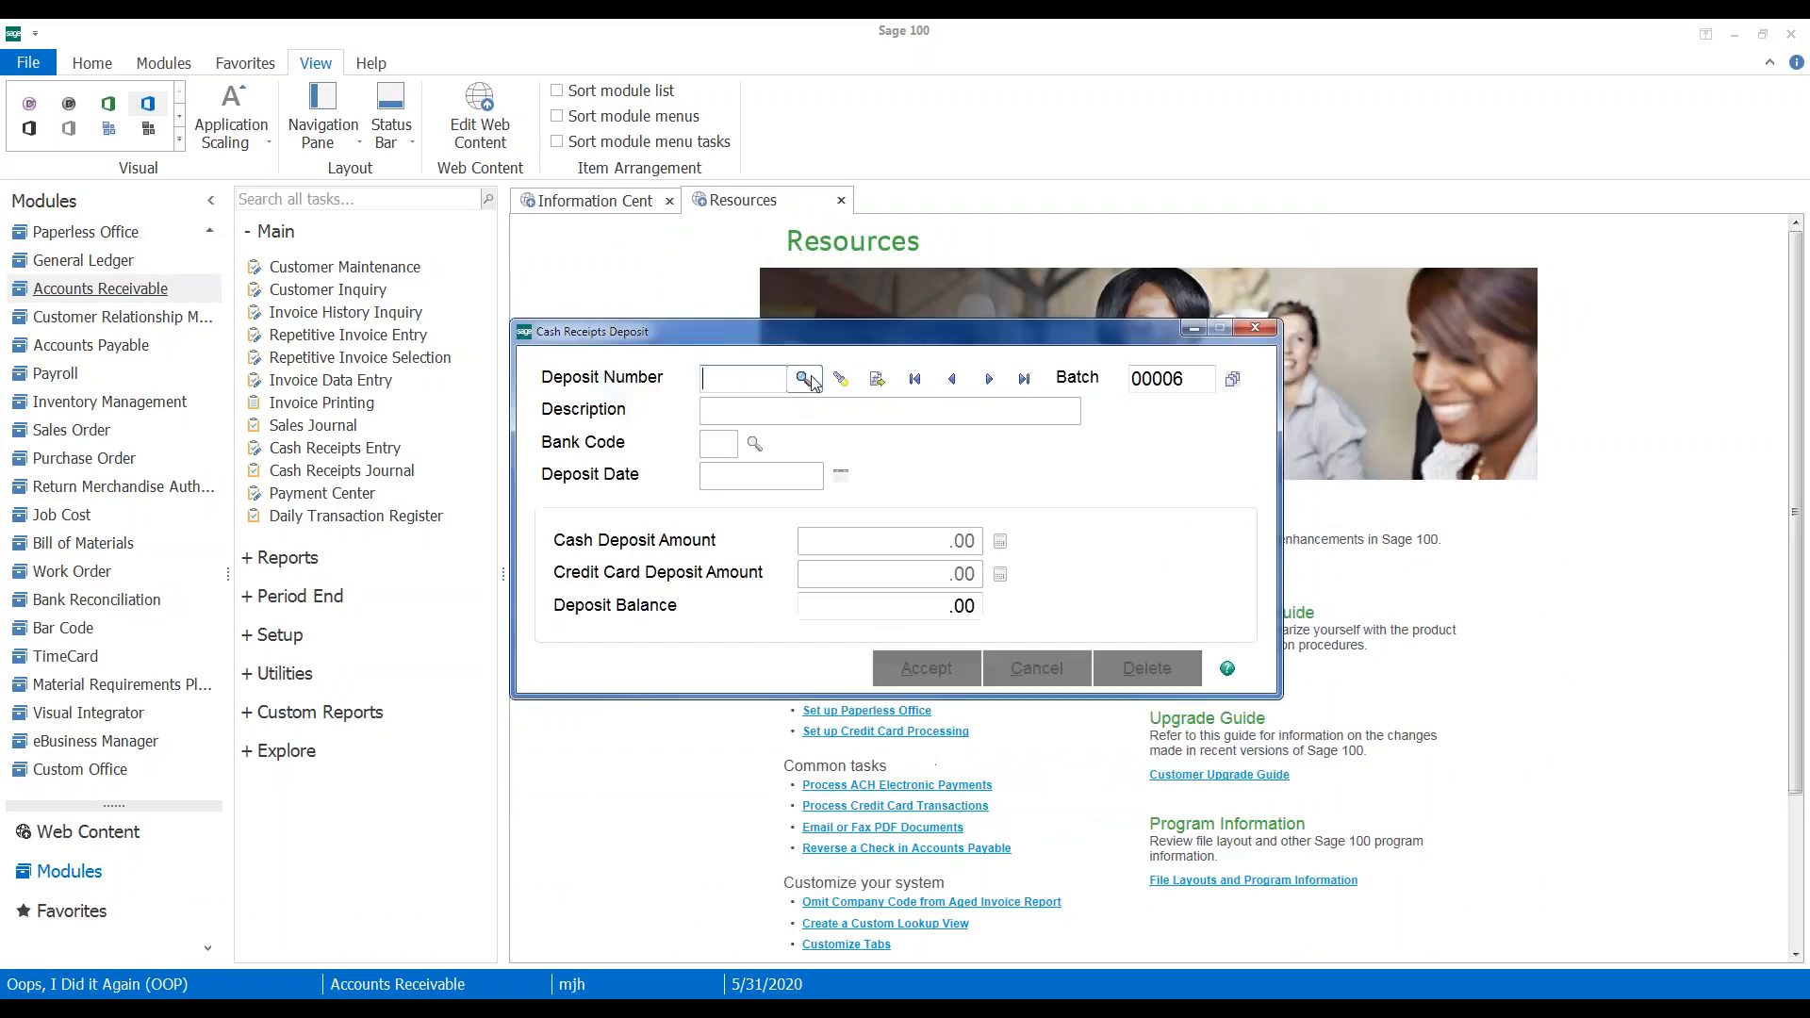
pyautogui.click(877, 381)
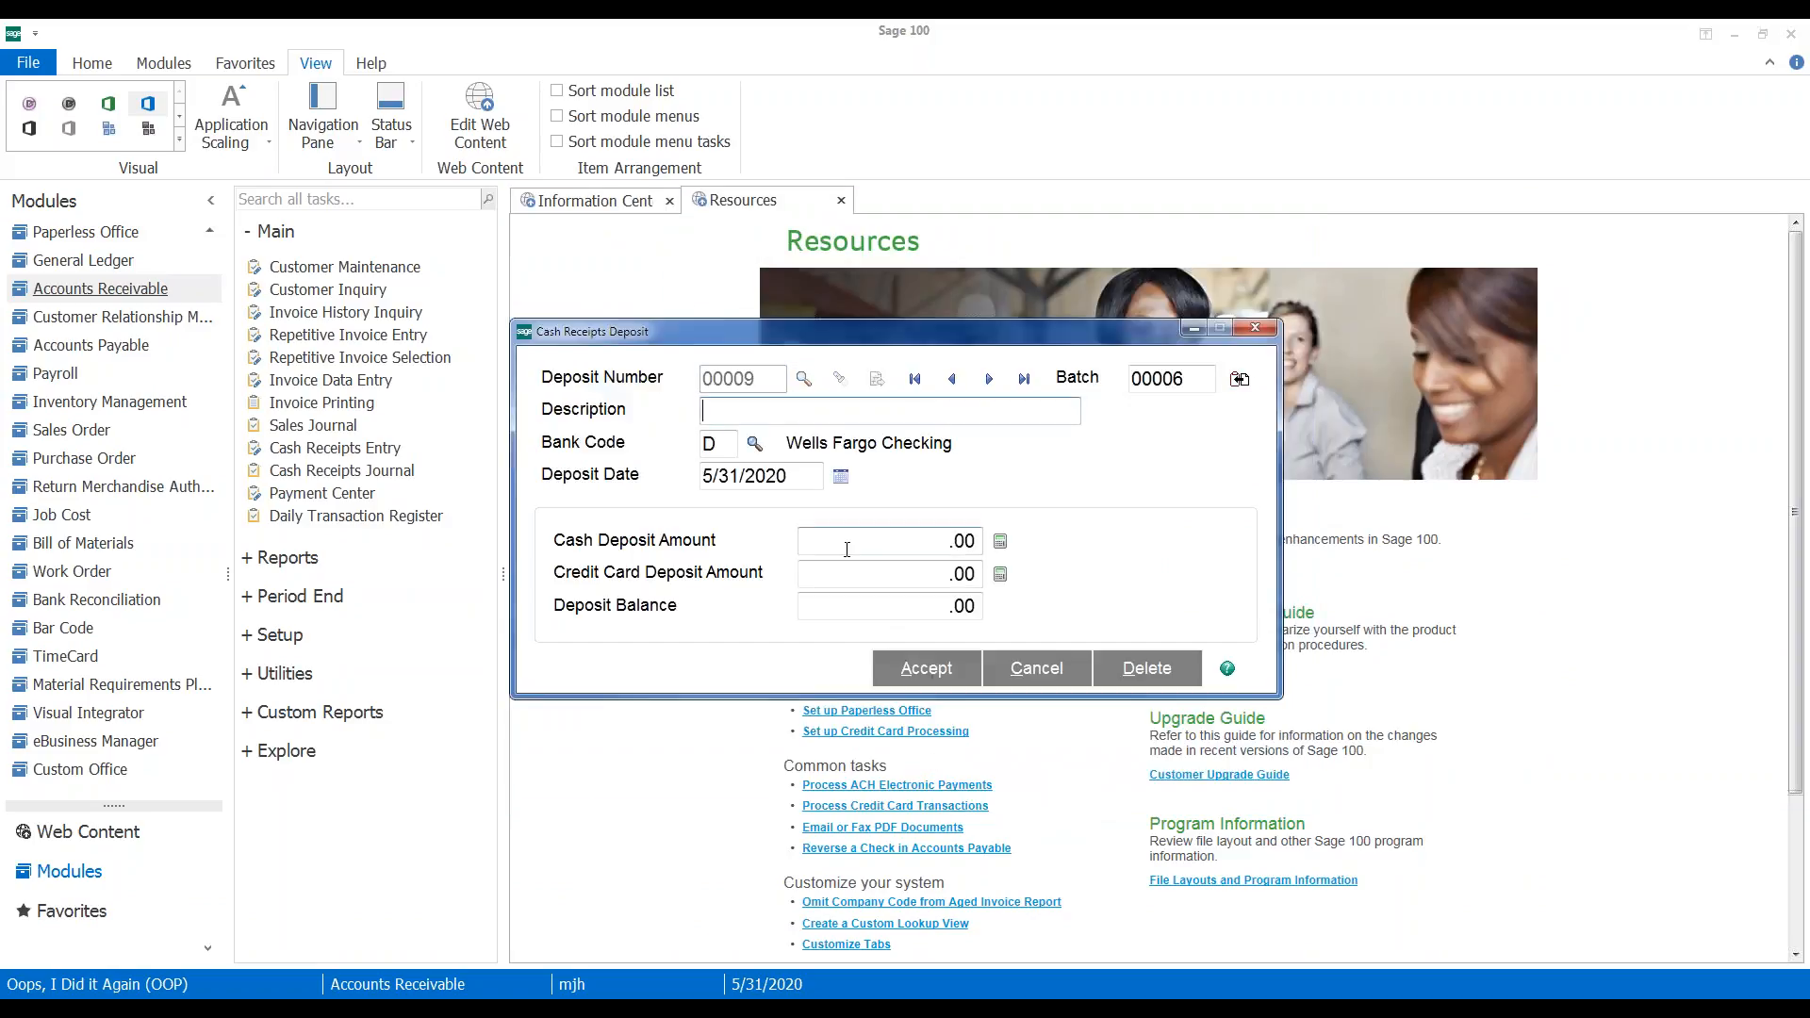
pyautogui.click(829, 539)
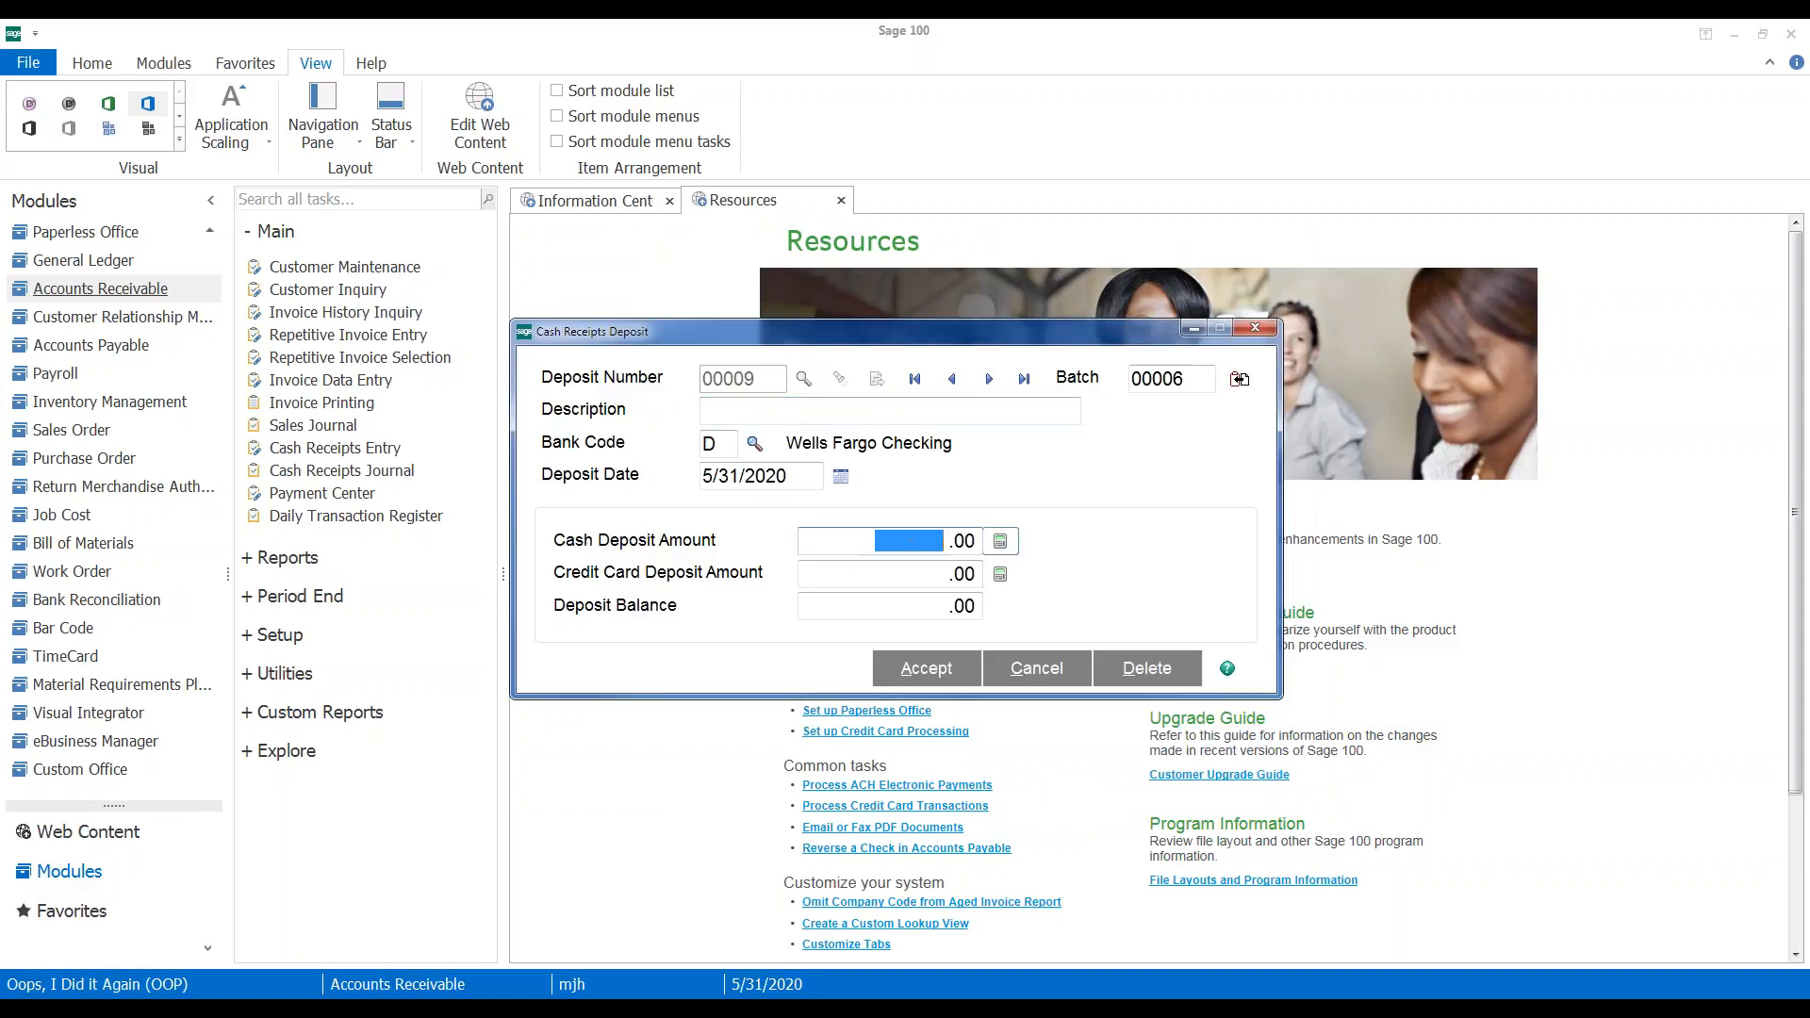
pyautogui.click(926, 668)
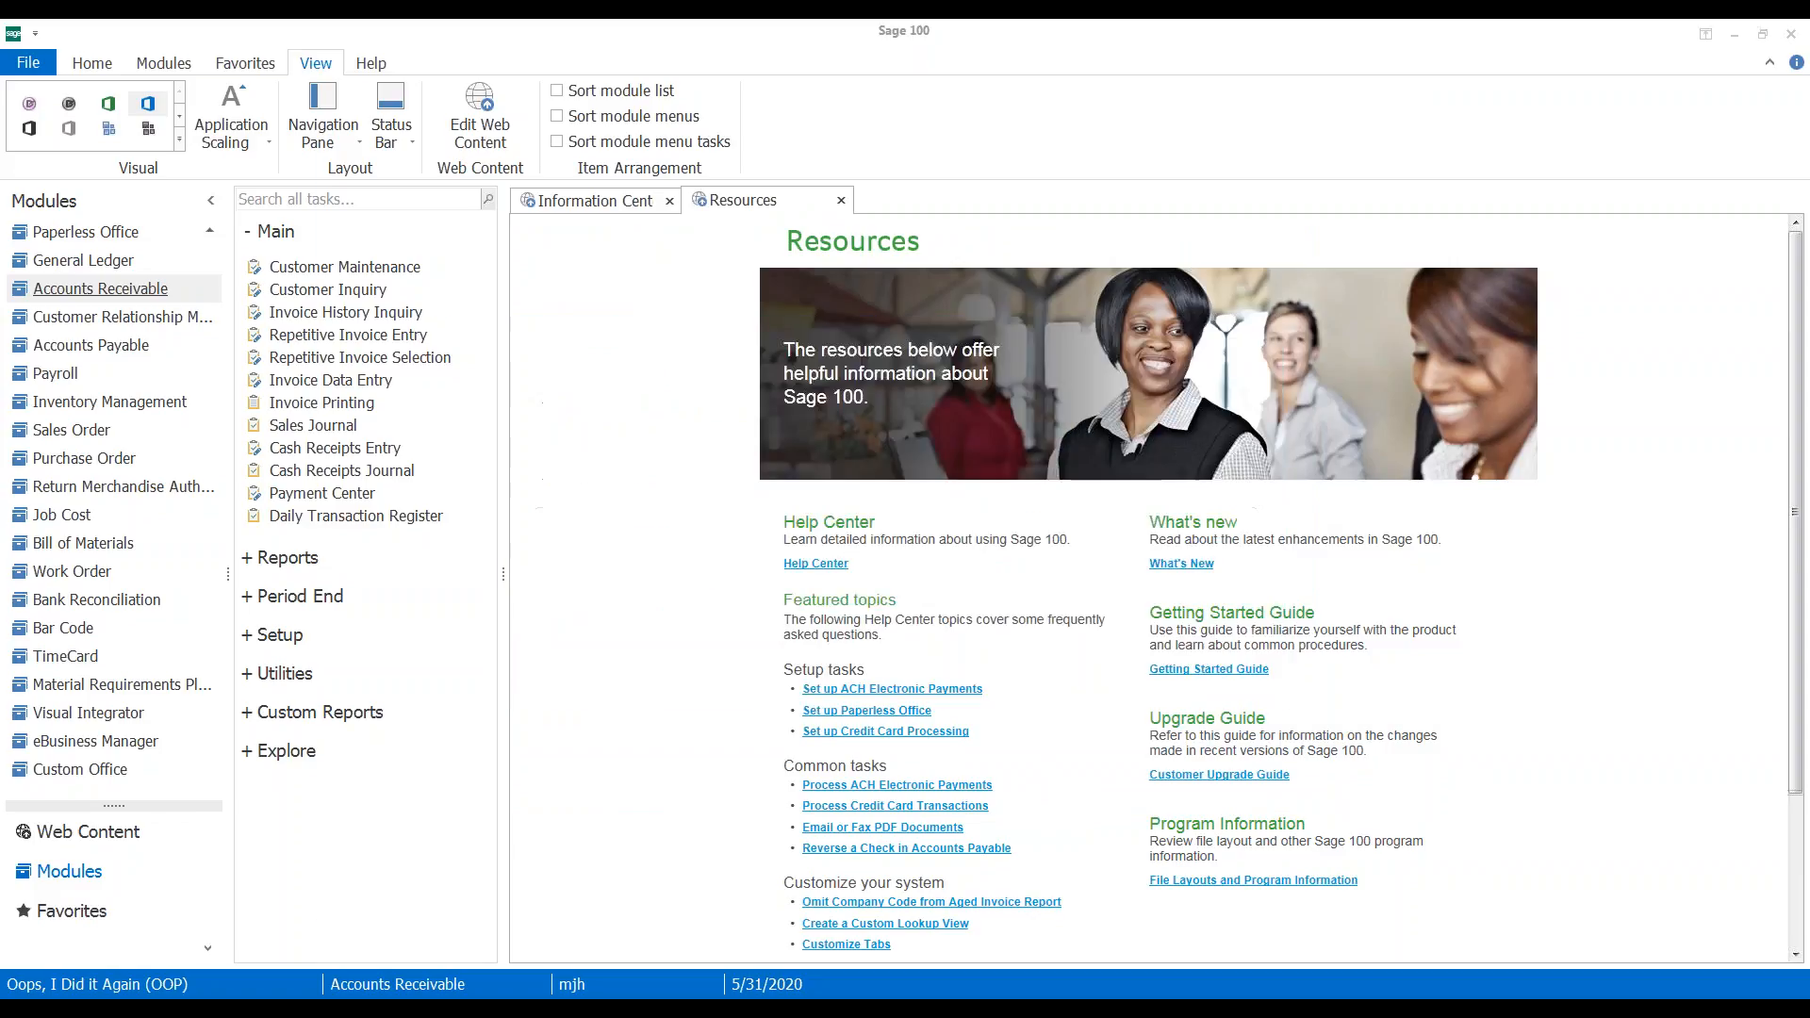
# Start a receipt for customer 01-ABF, American Business Futures, with check number 456789
pyautogui.write('0A')
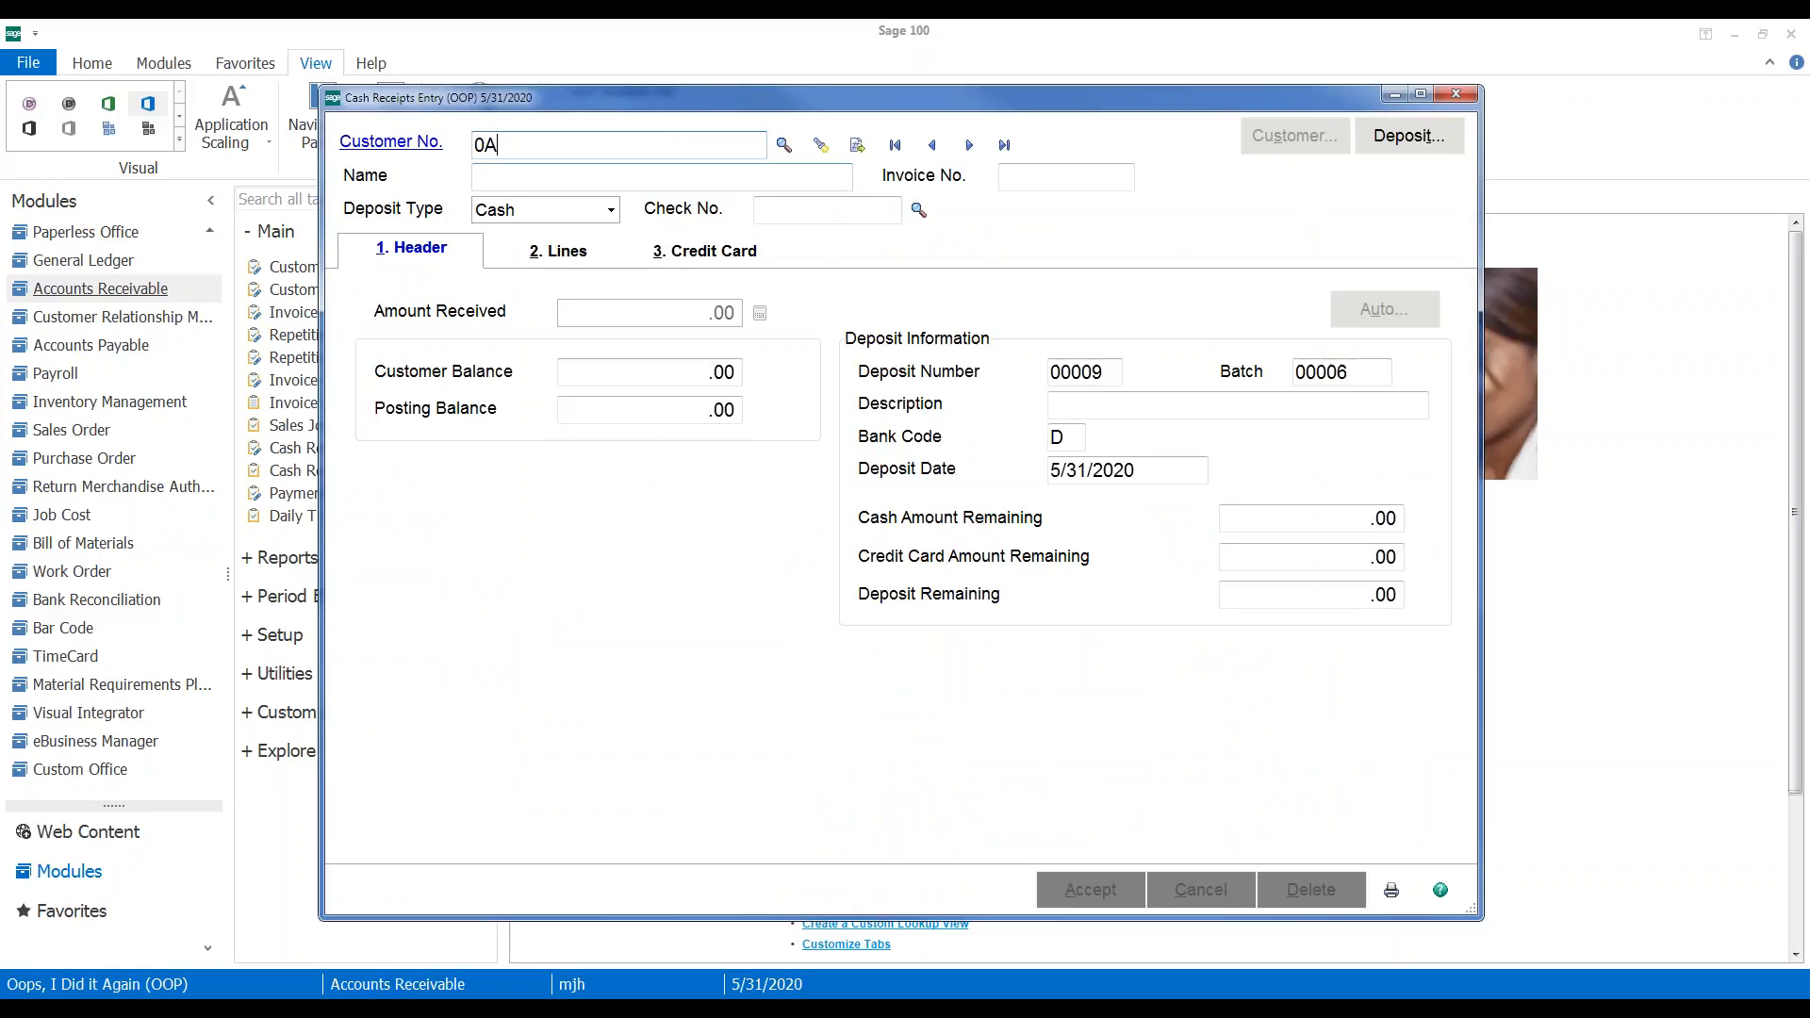
pyautogui.press('BackSpace')
pyautogui.write('1ABF')
pyautogui.press('Tab')
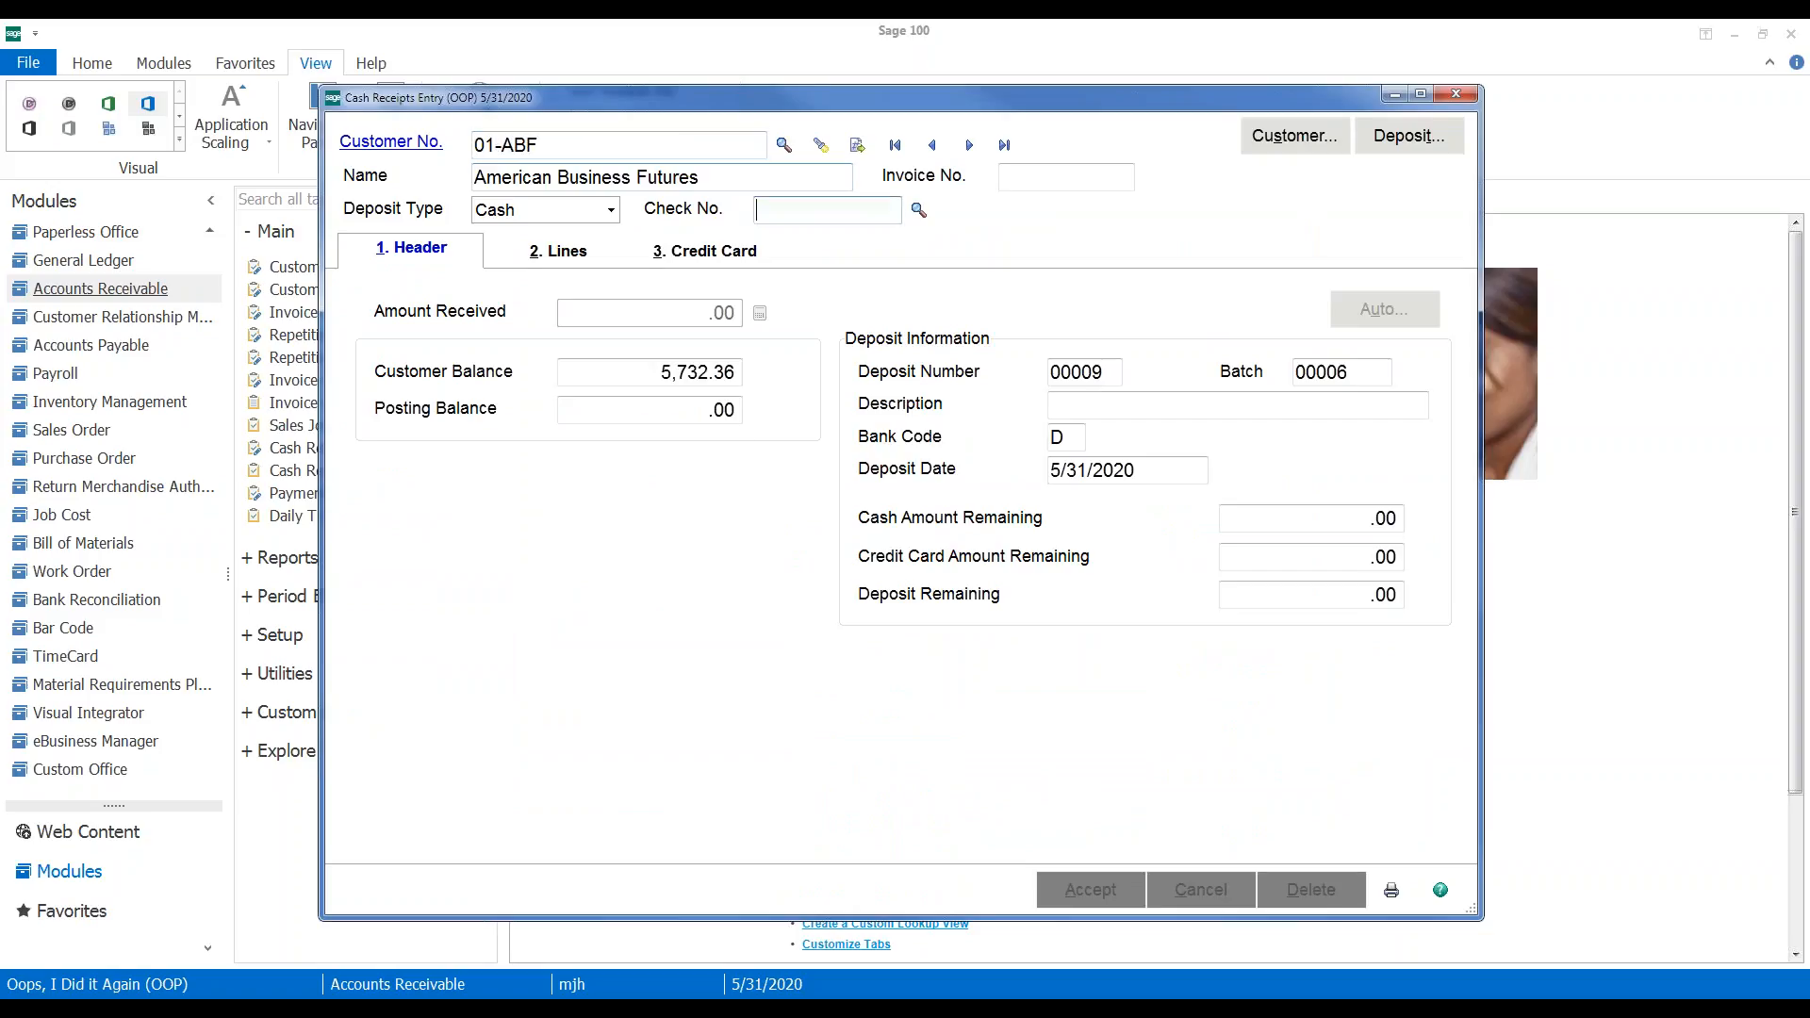
pyautogui.write('456789')
pyautogui.press('Tab')
pyautogui.press('Tab')
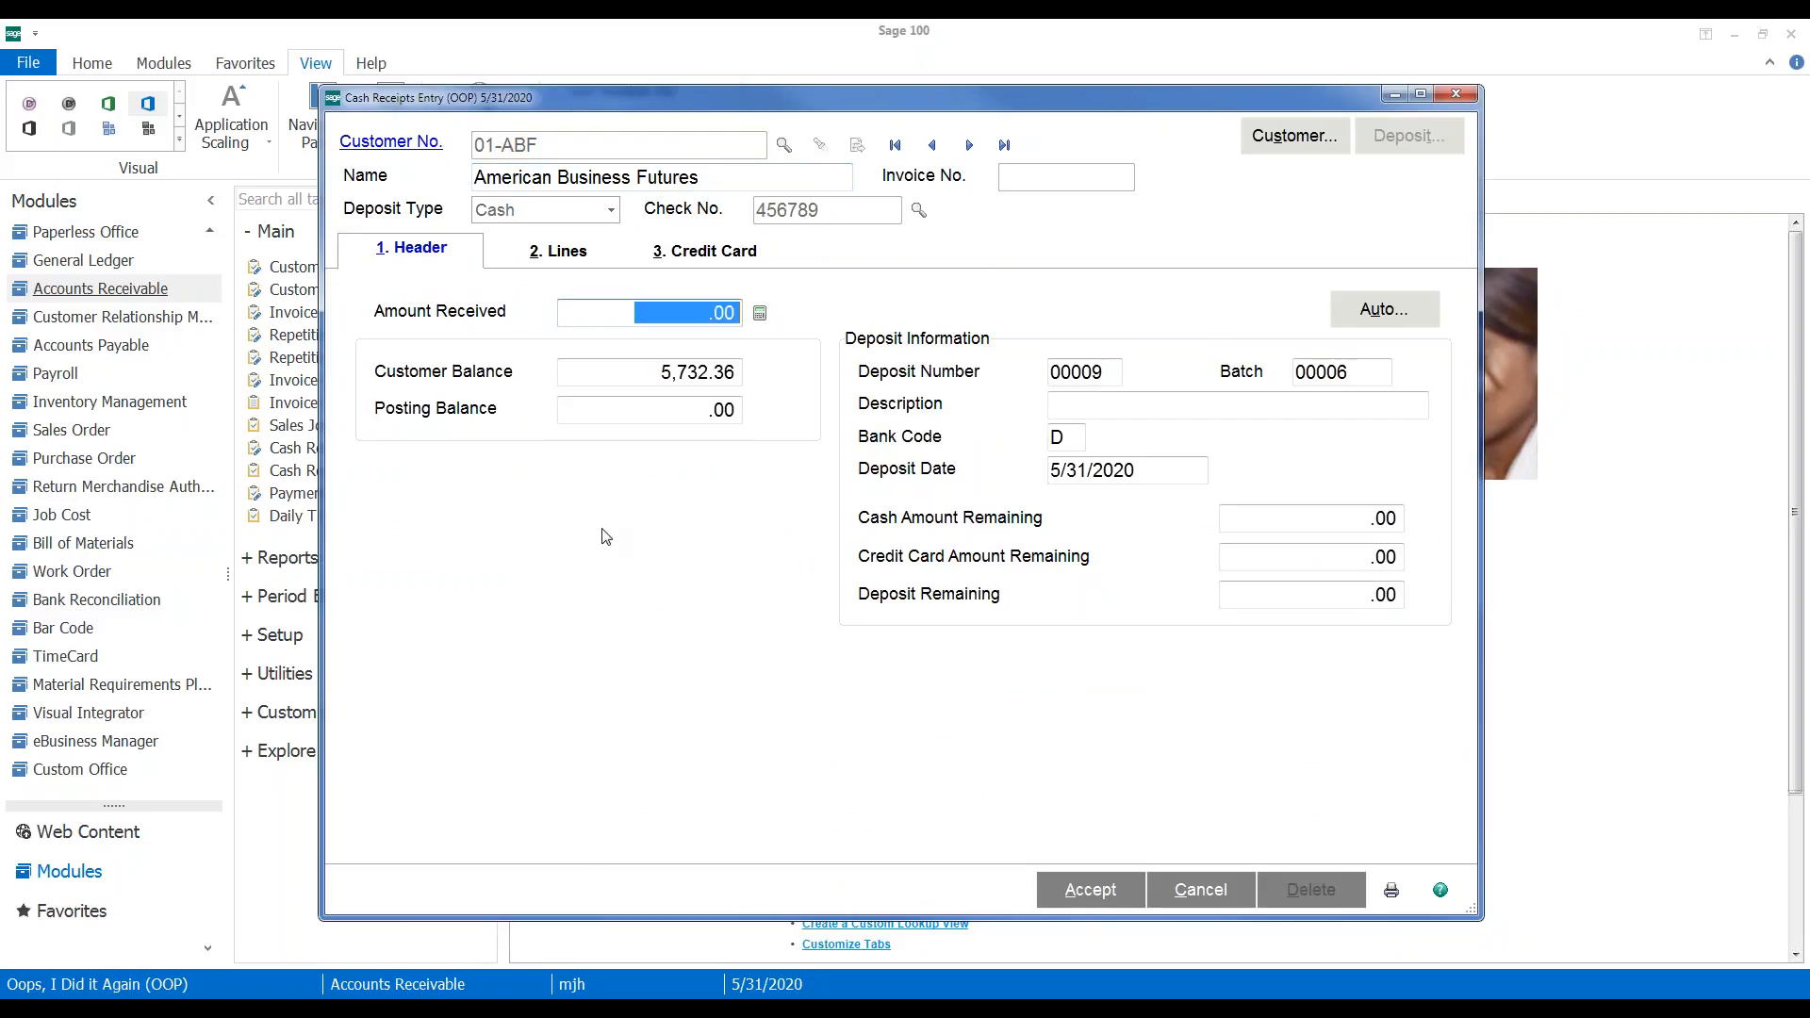
# Post -100 against the 3/31/2020 invoice 0000141-IN on receipt line 1
pyautogui.click(548, 253)
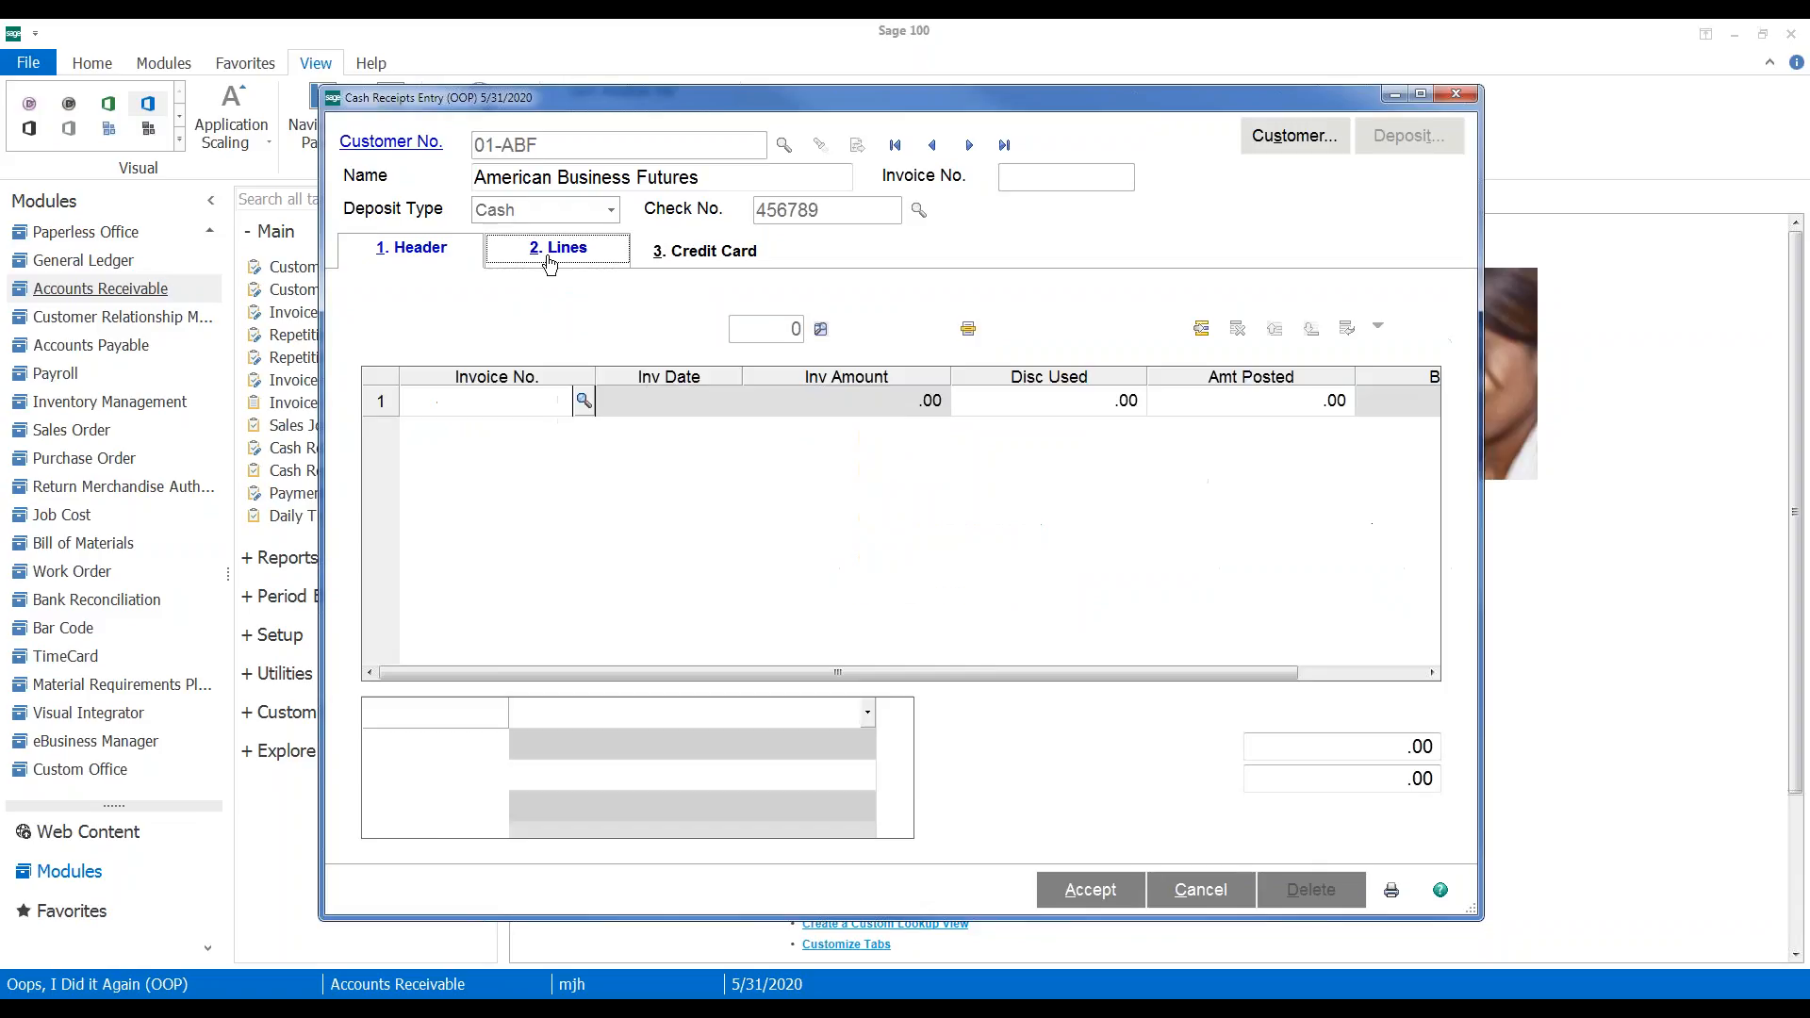
pyautogui.click(585, 402)
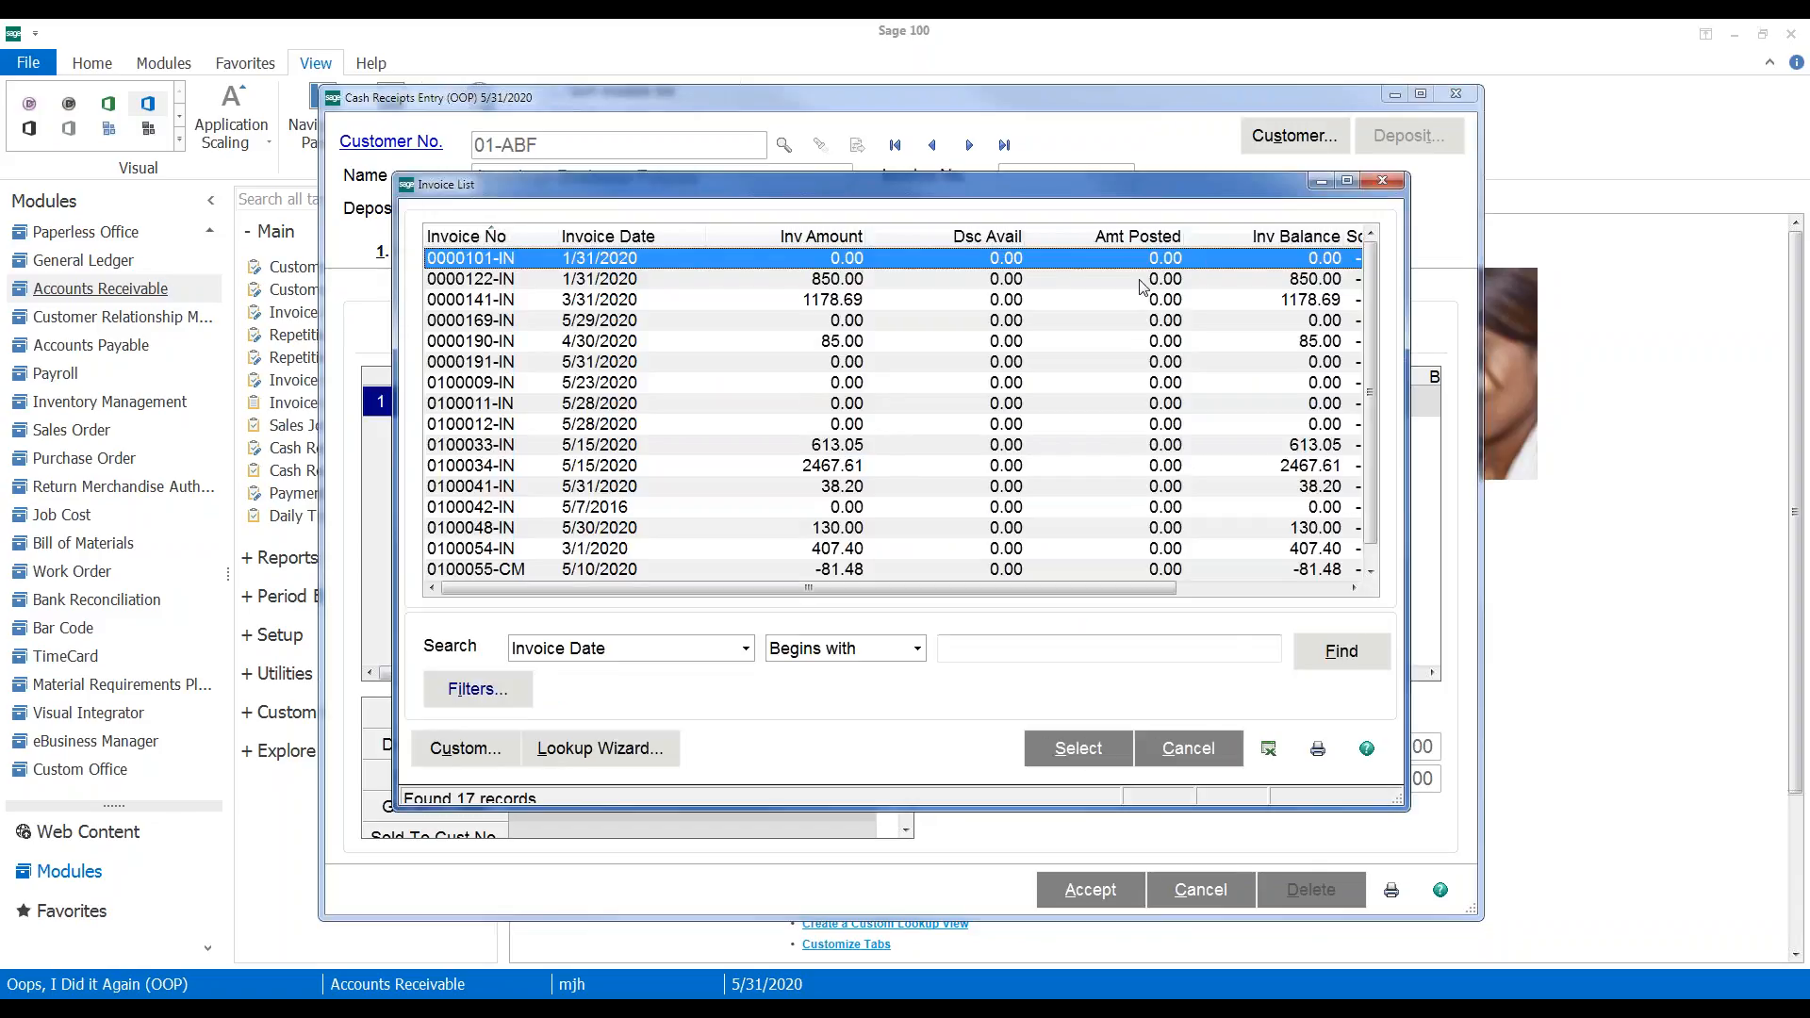
pyautogui.doubleClick(1086, 300)
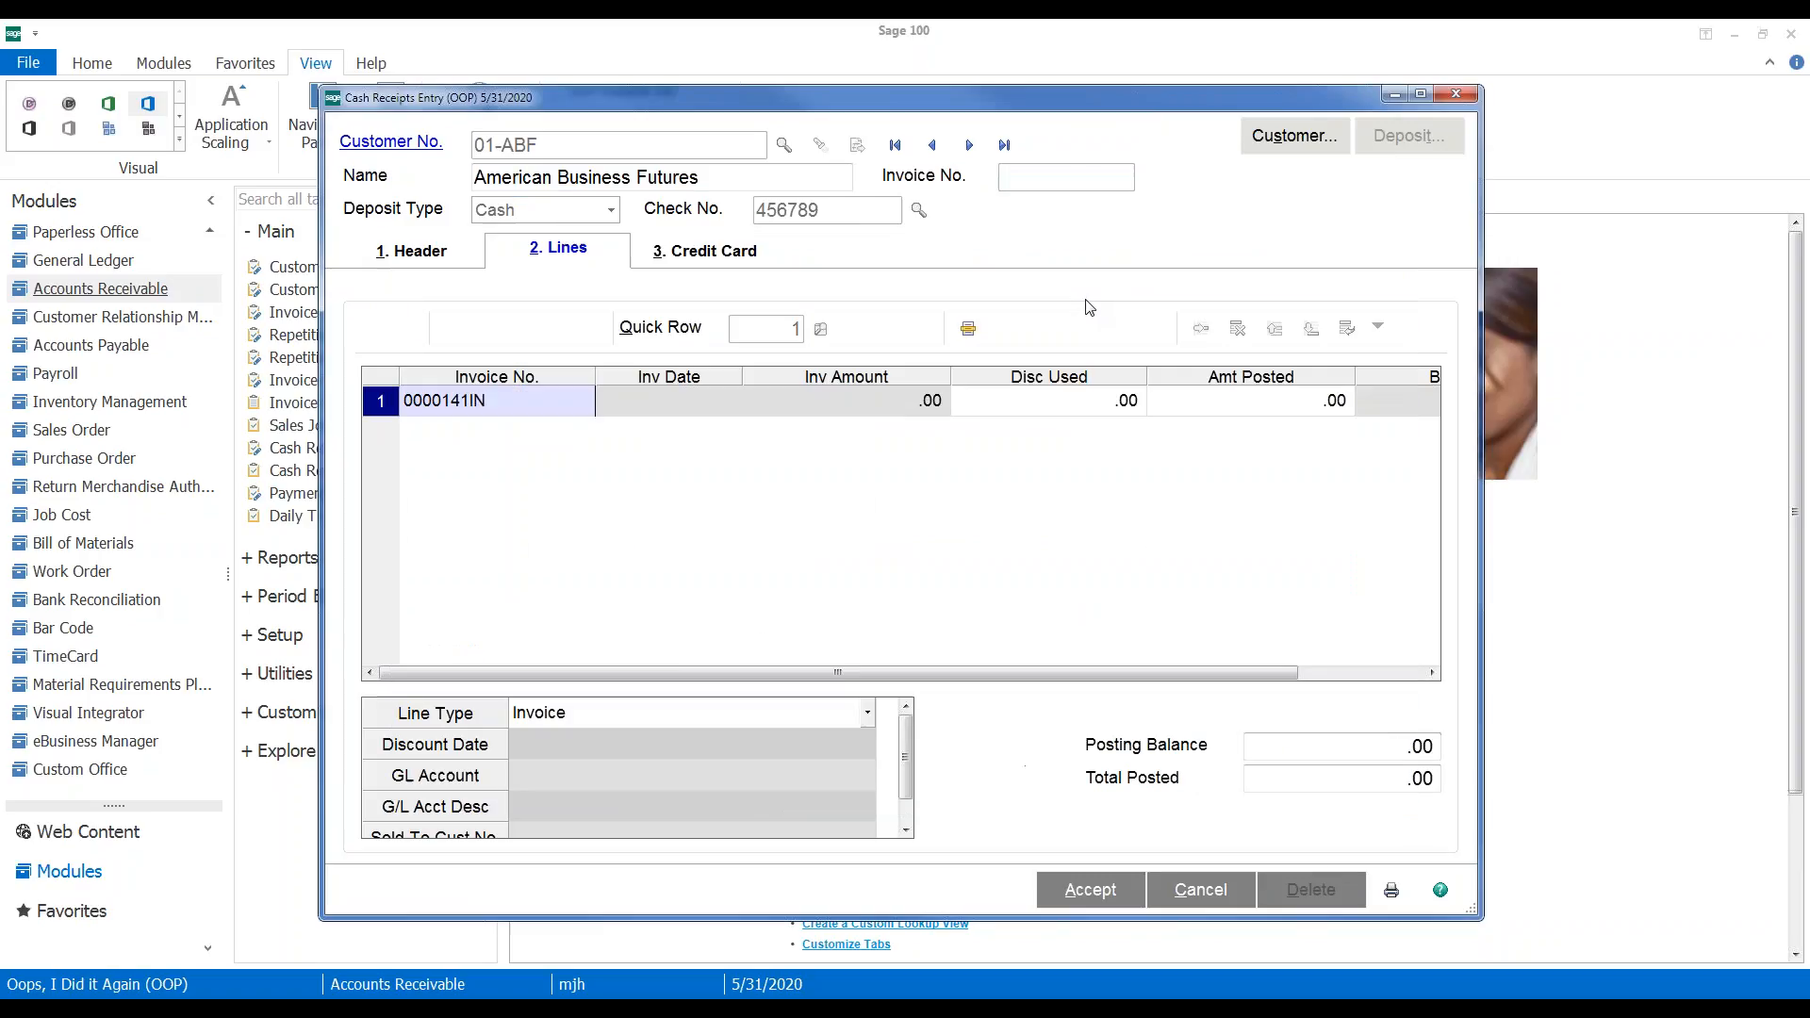
pyautogui.click(1222, 410)
pyautogui.write('-100')
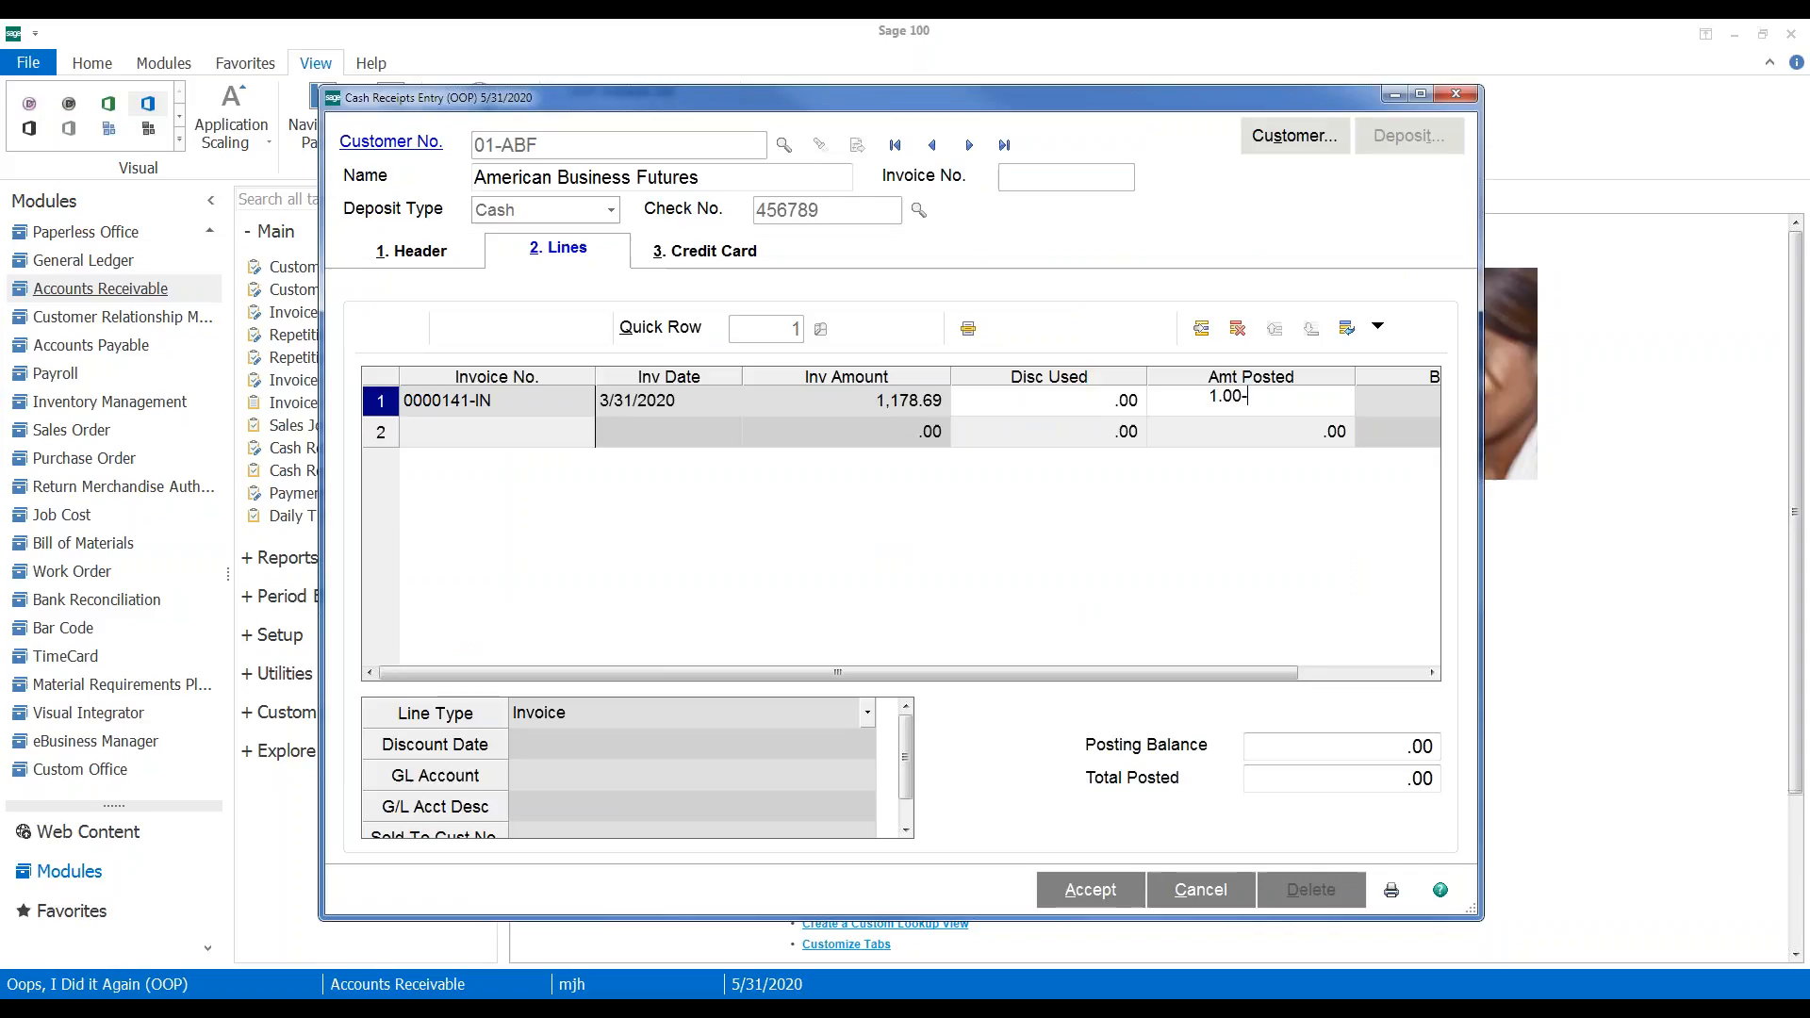
pyautogui.press('Tab')
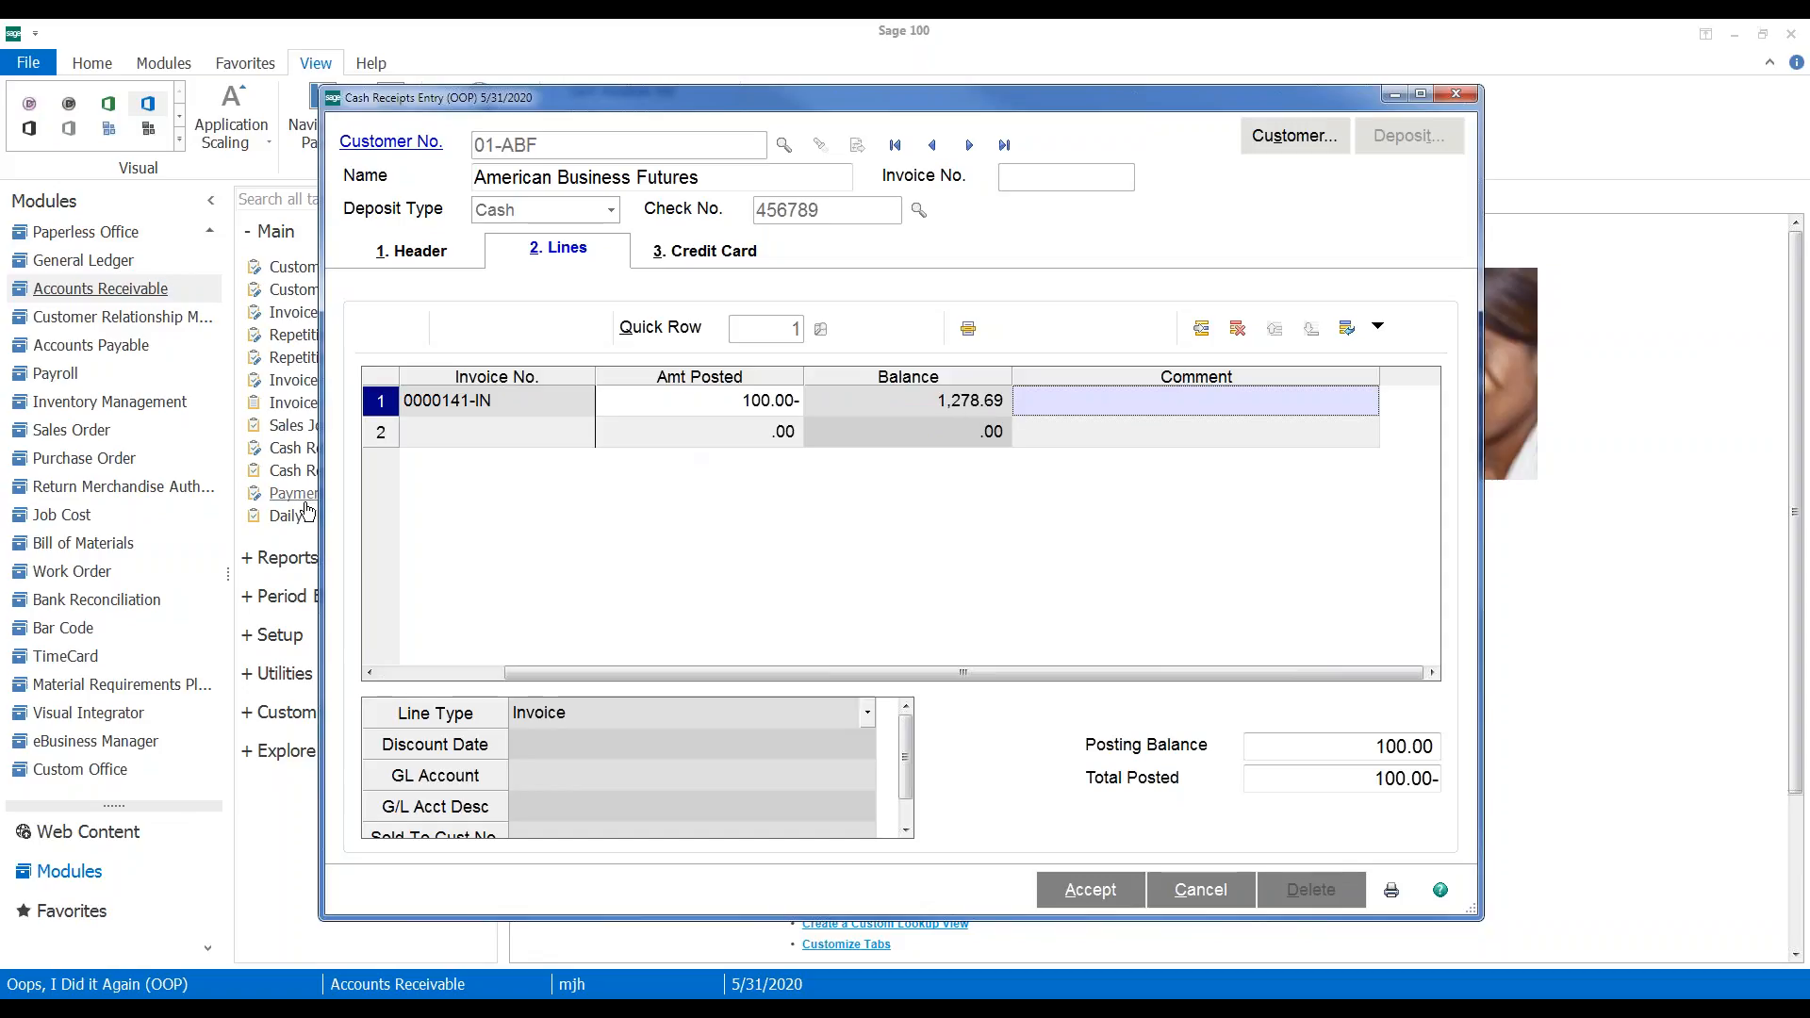
# Add the 5/15/2020 invoice 0100033-IN for 100 on line 2, accept, and close entry
pyautogui.moveTo(321, 498); pyautogui.dragTo(139, 489)
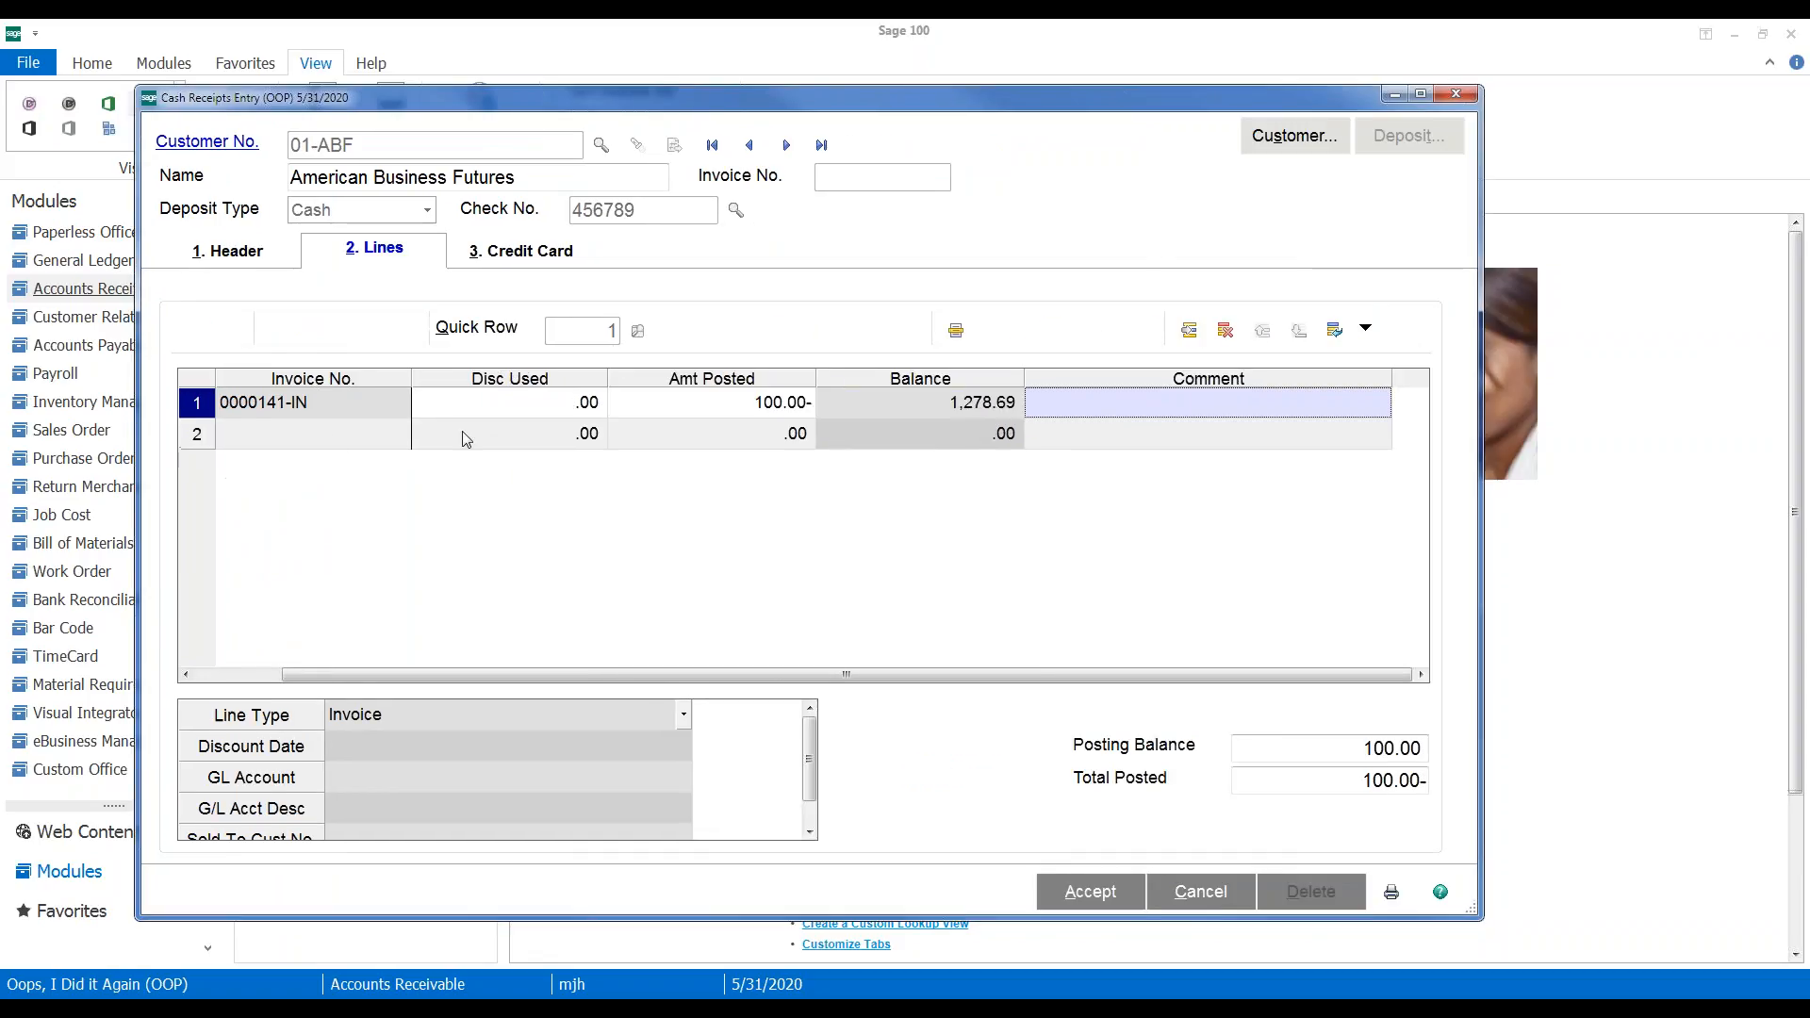
pyautogui.click(377, 441)
pyautogui.click(399, 434)
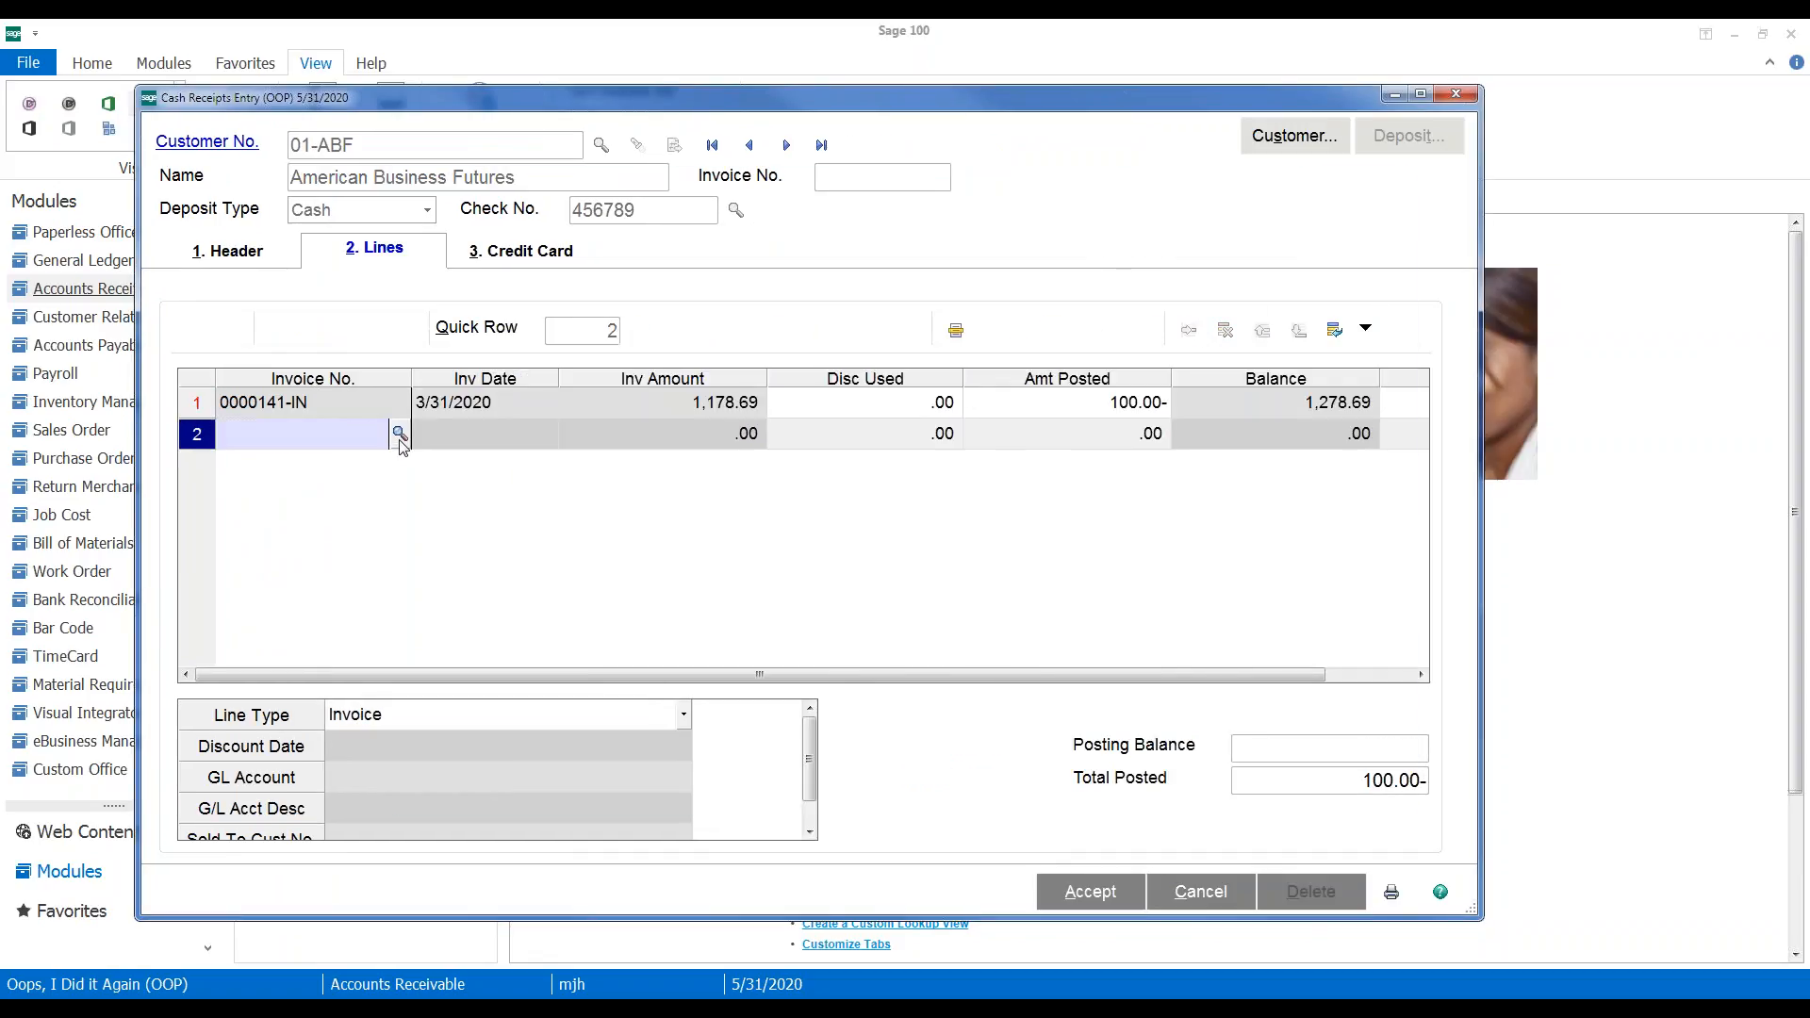
pyautogui.doubleClick(1041, 444)
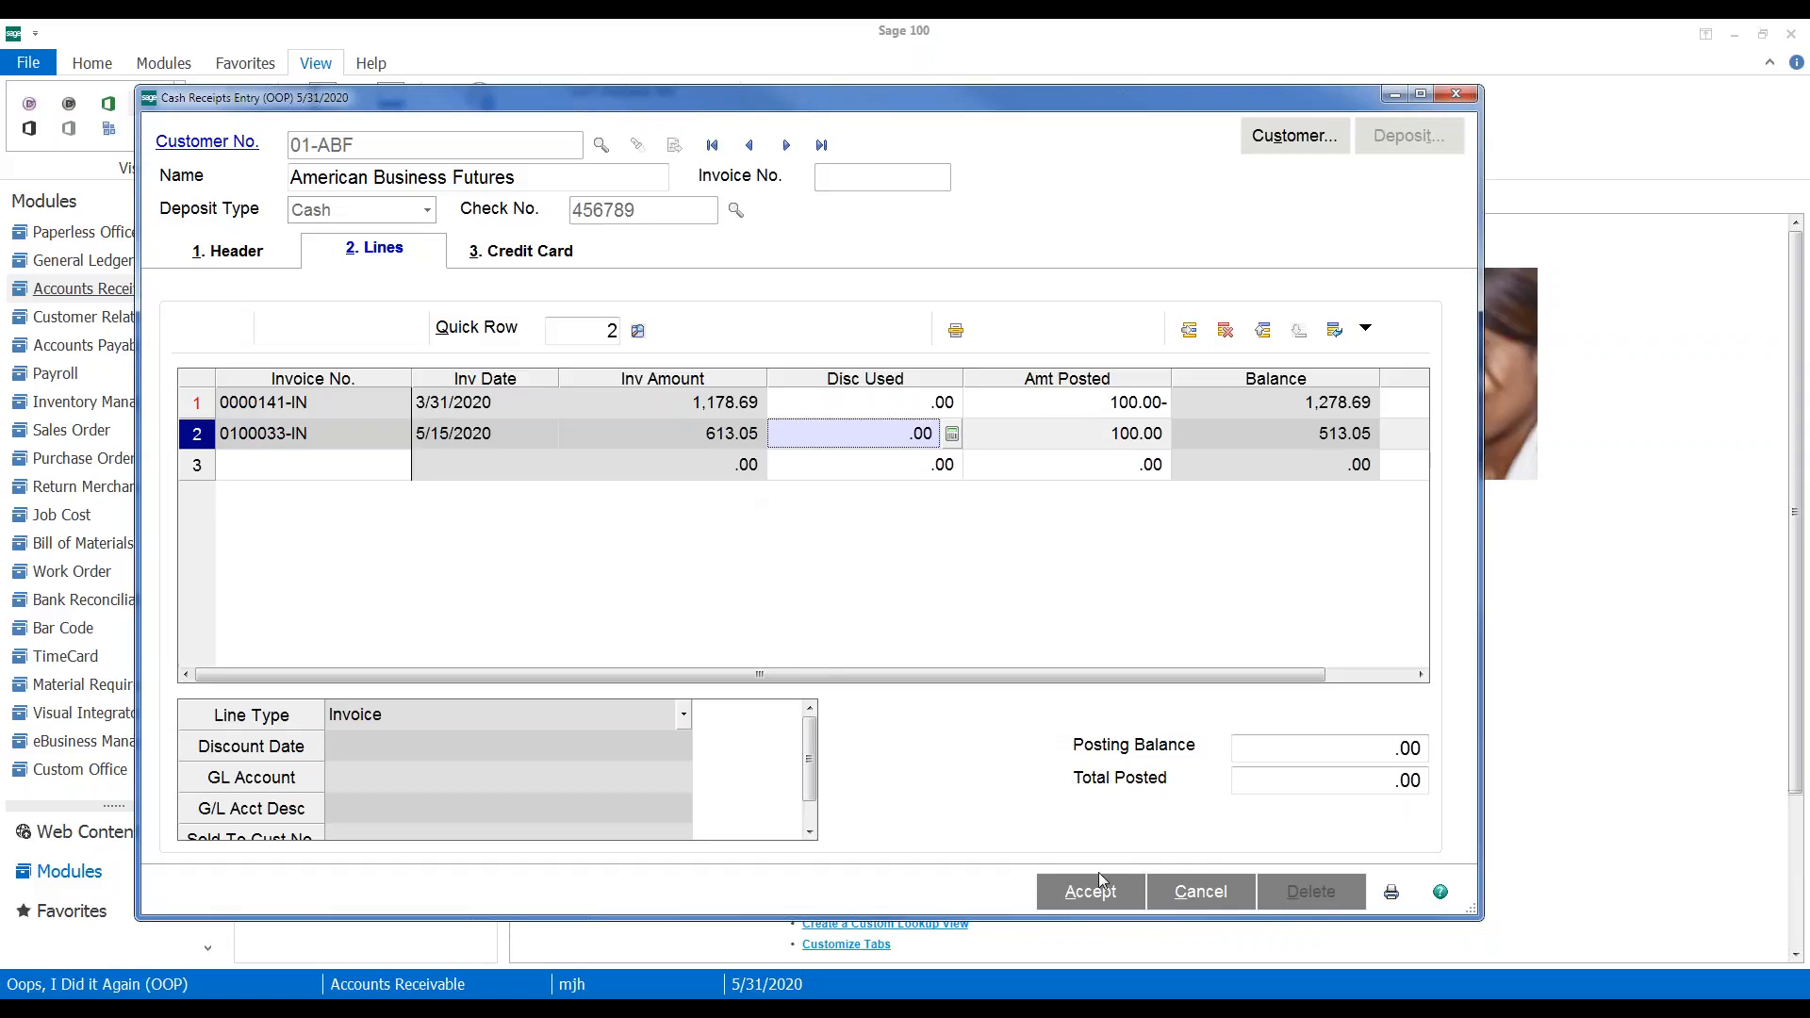
pyautogui.click(1083, 905)
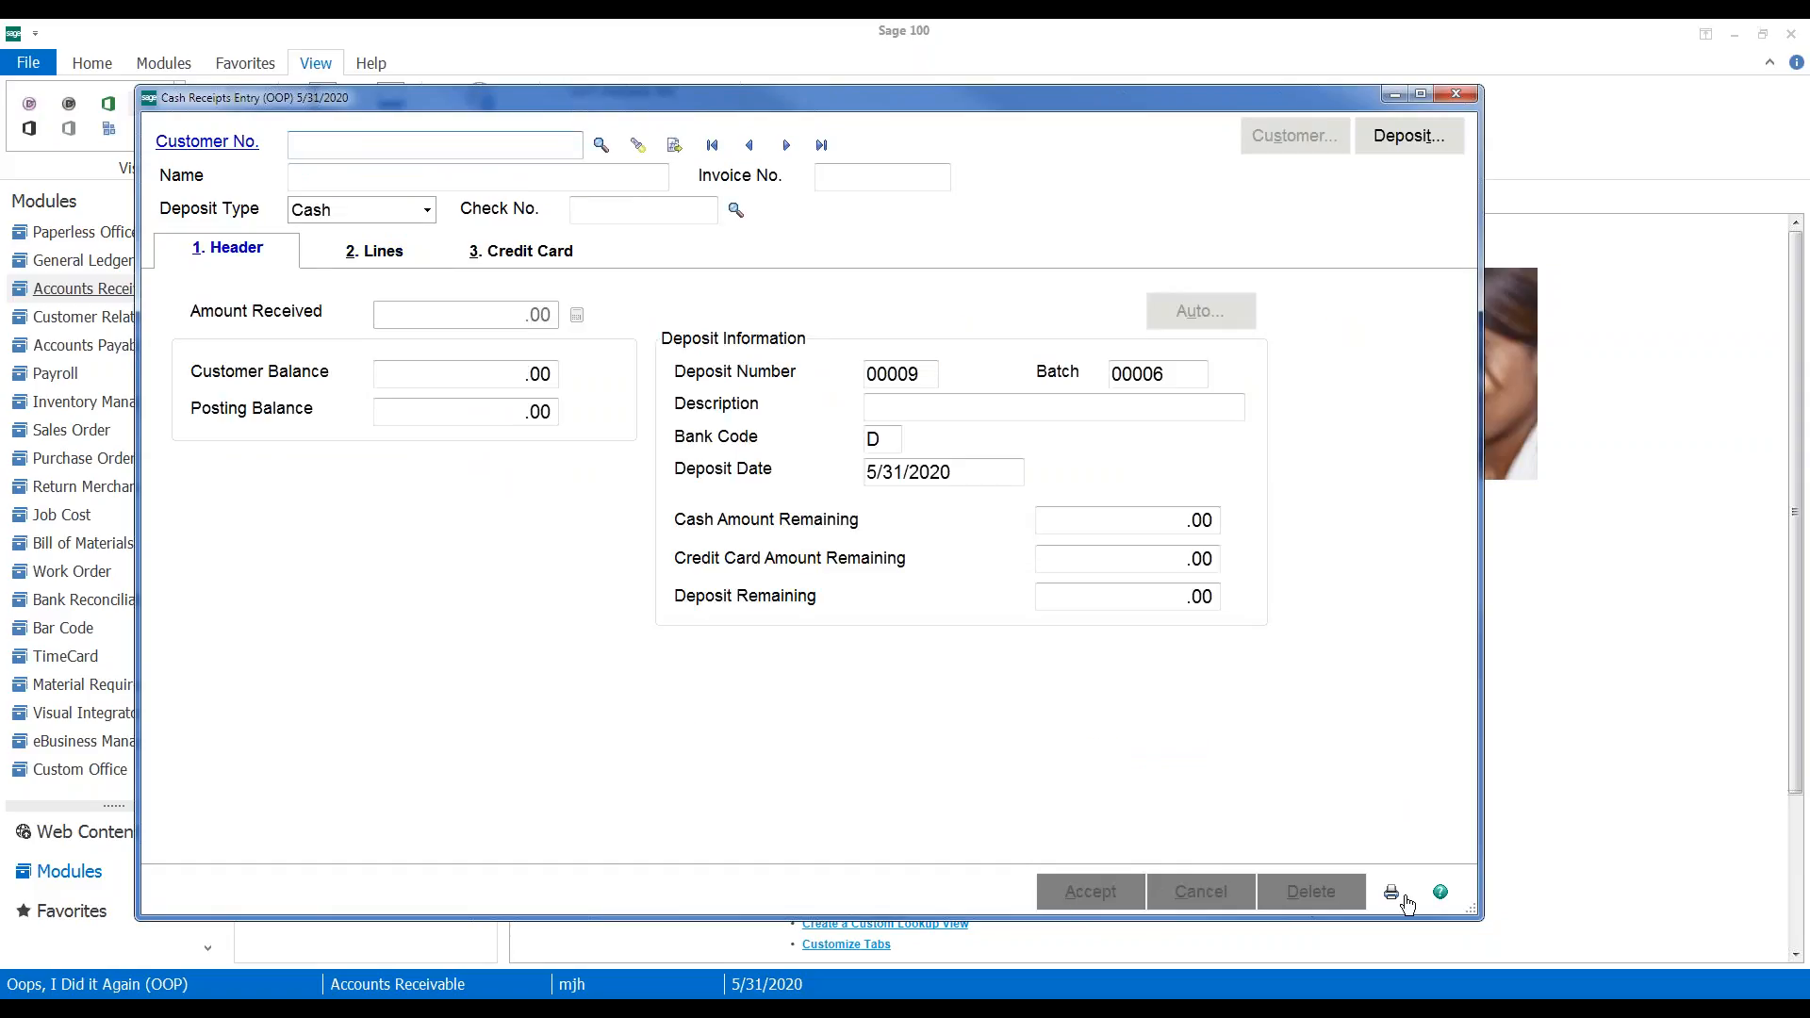
pyautogui.press('Escape')
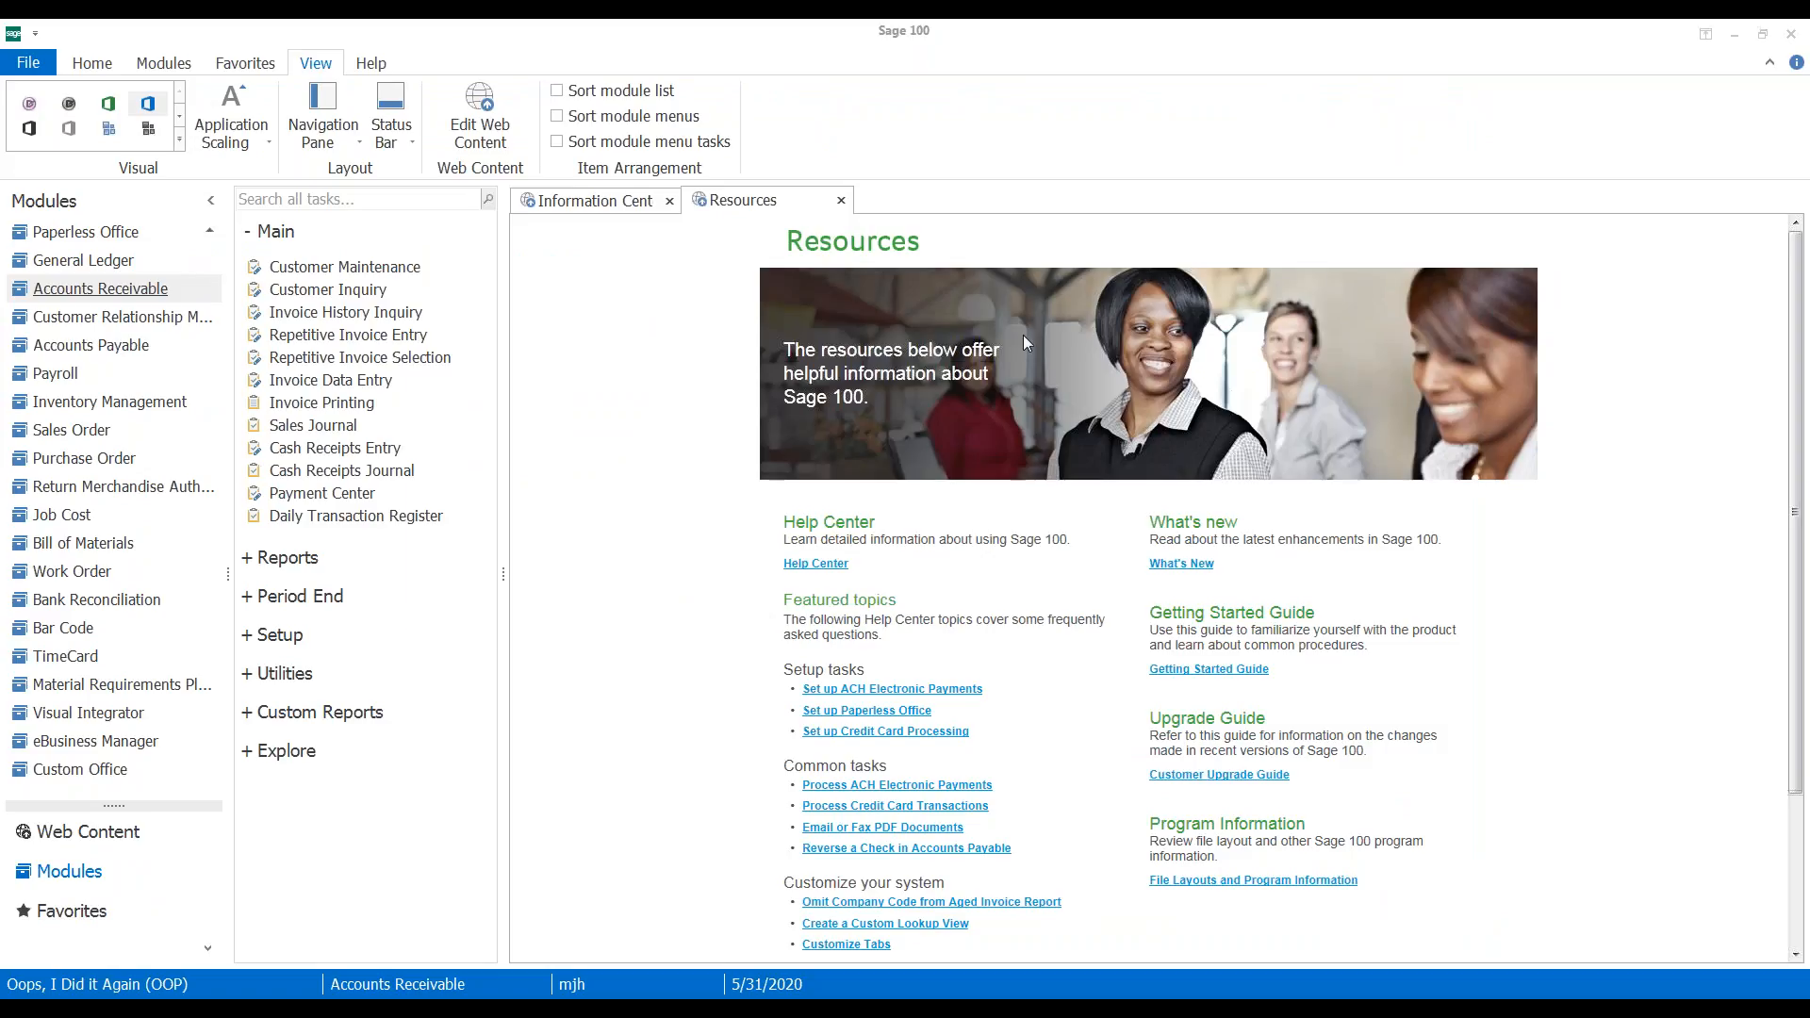
pyautogui.click(534, 338)
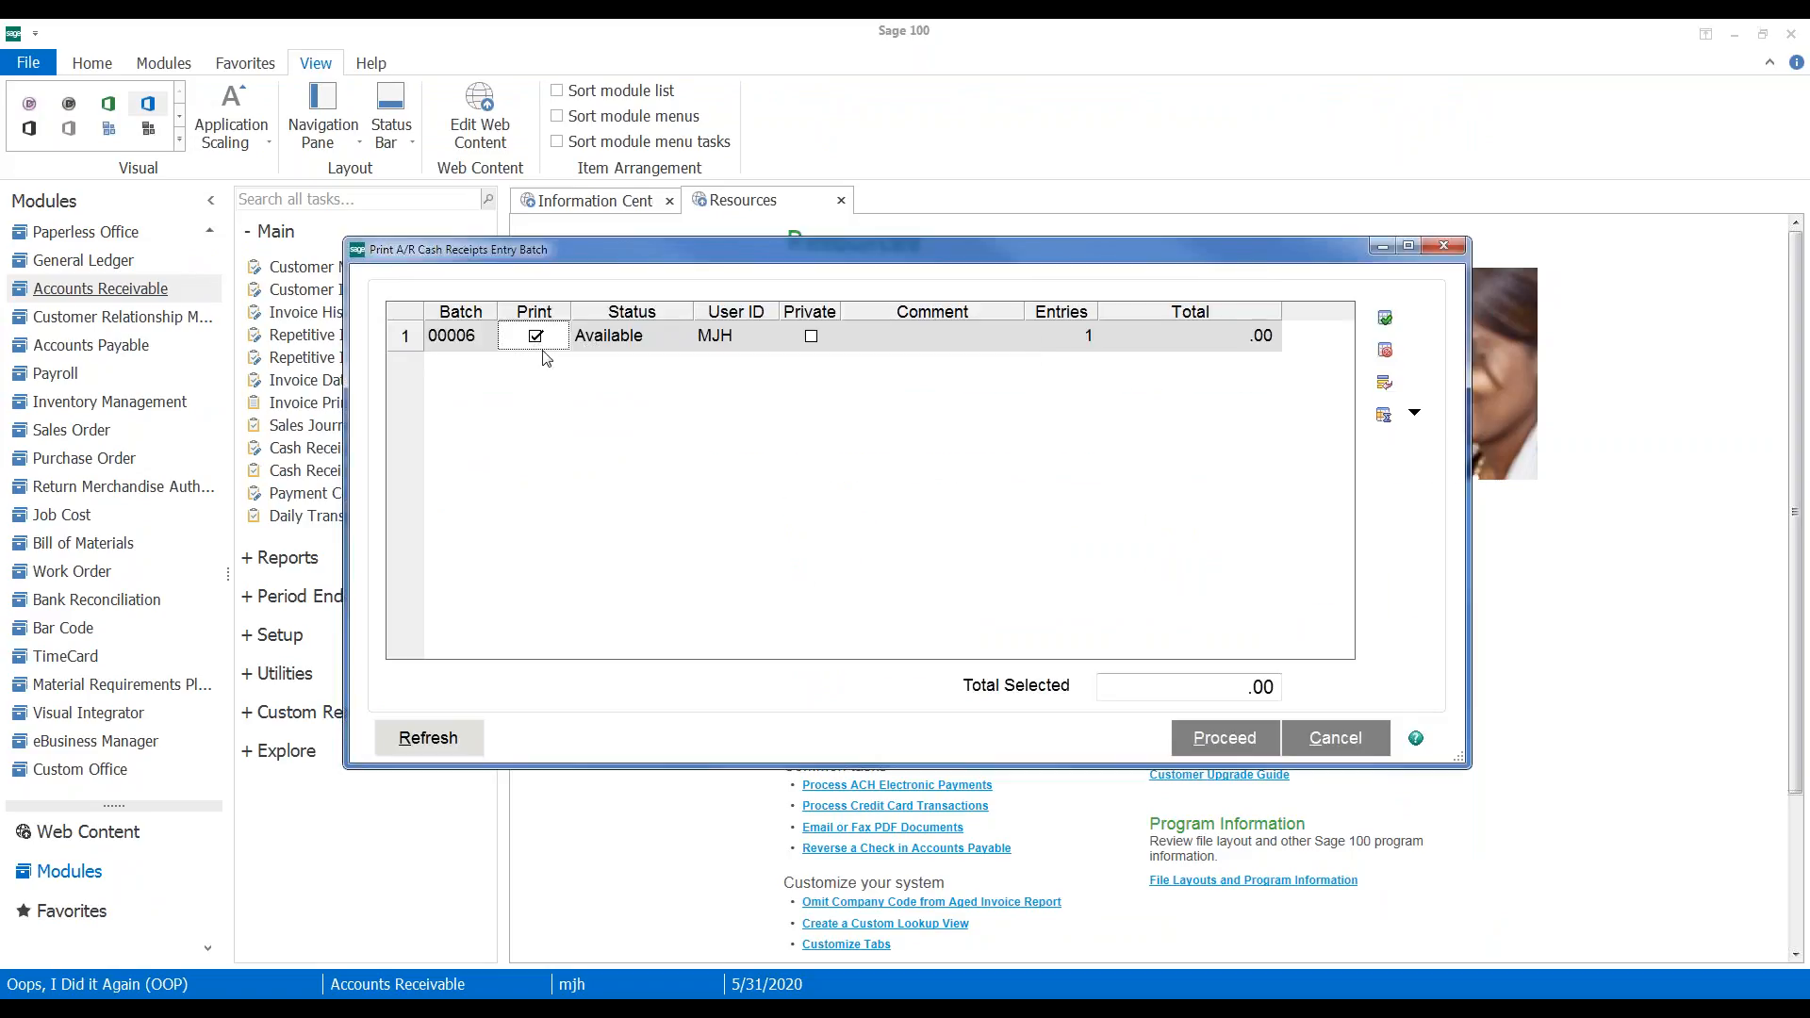
pyautogui.click(1195, 743)
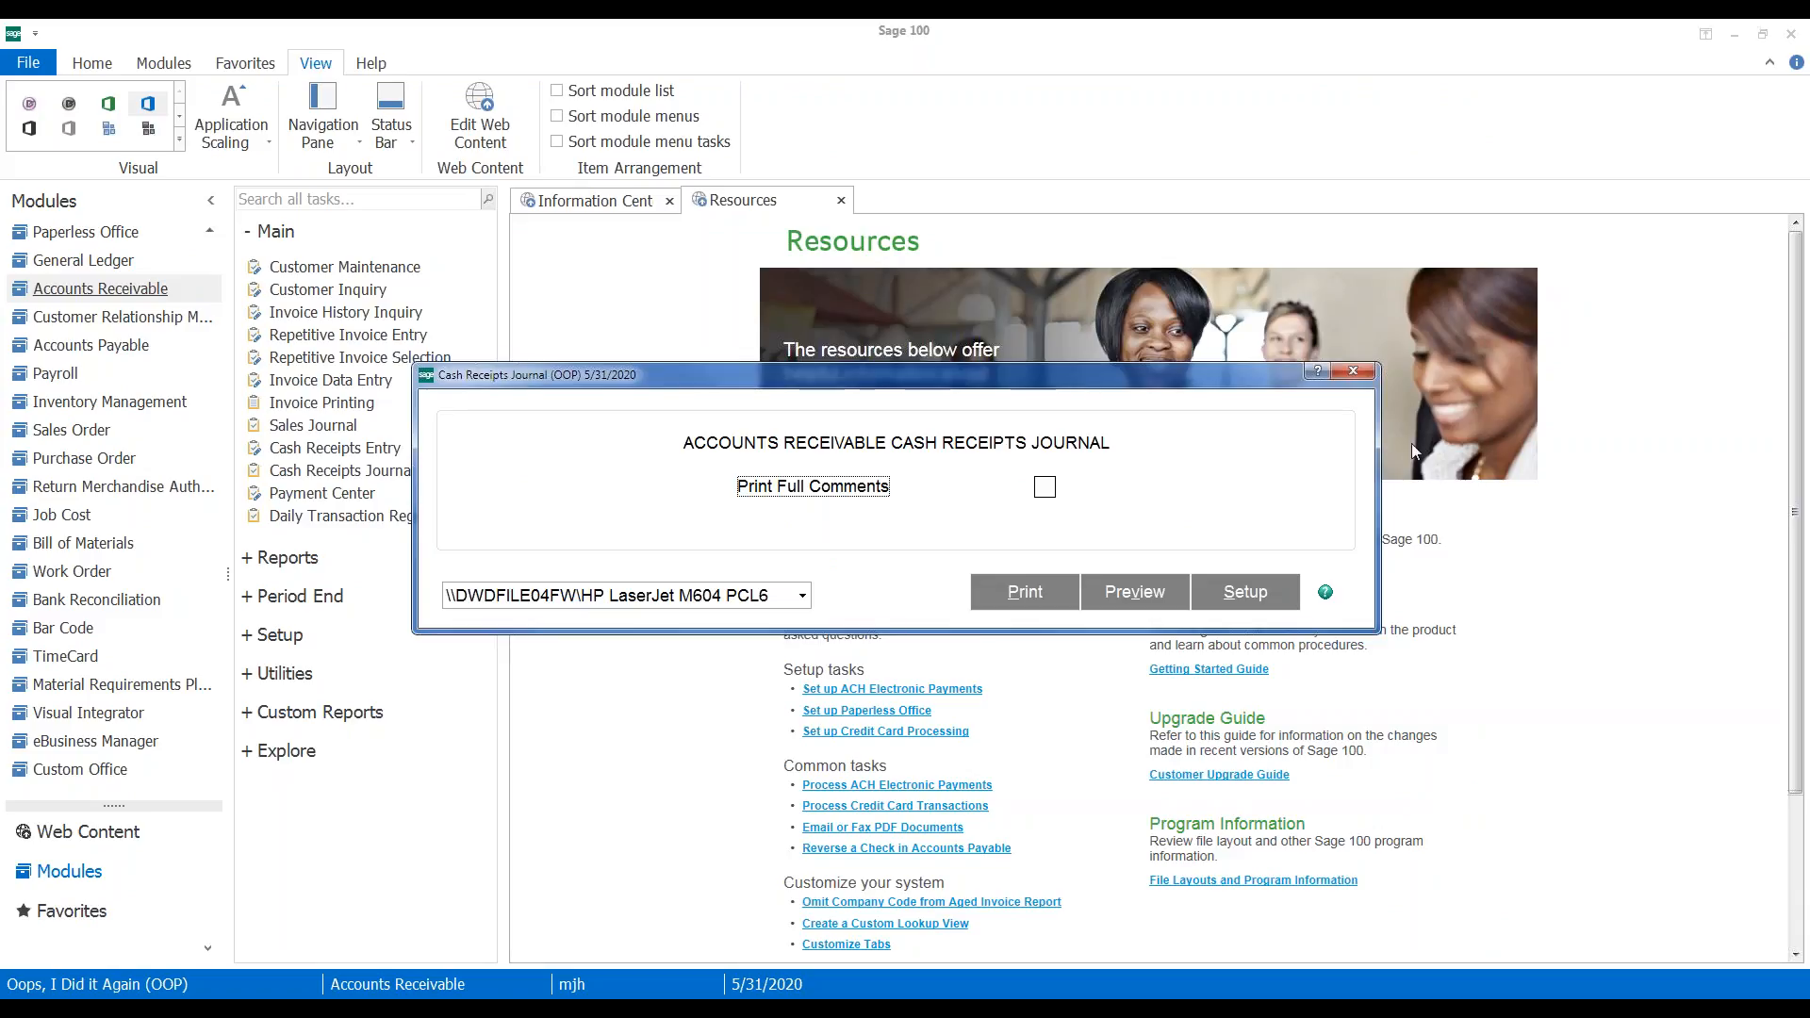
pyautogui.click(1353, 371)
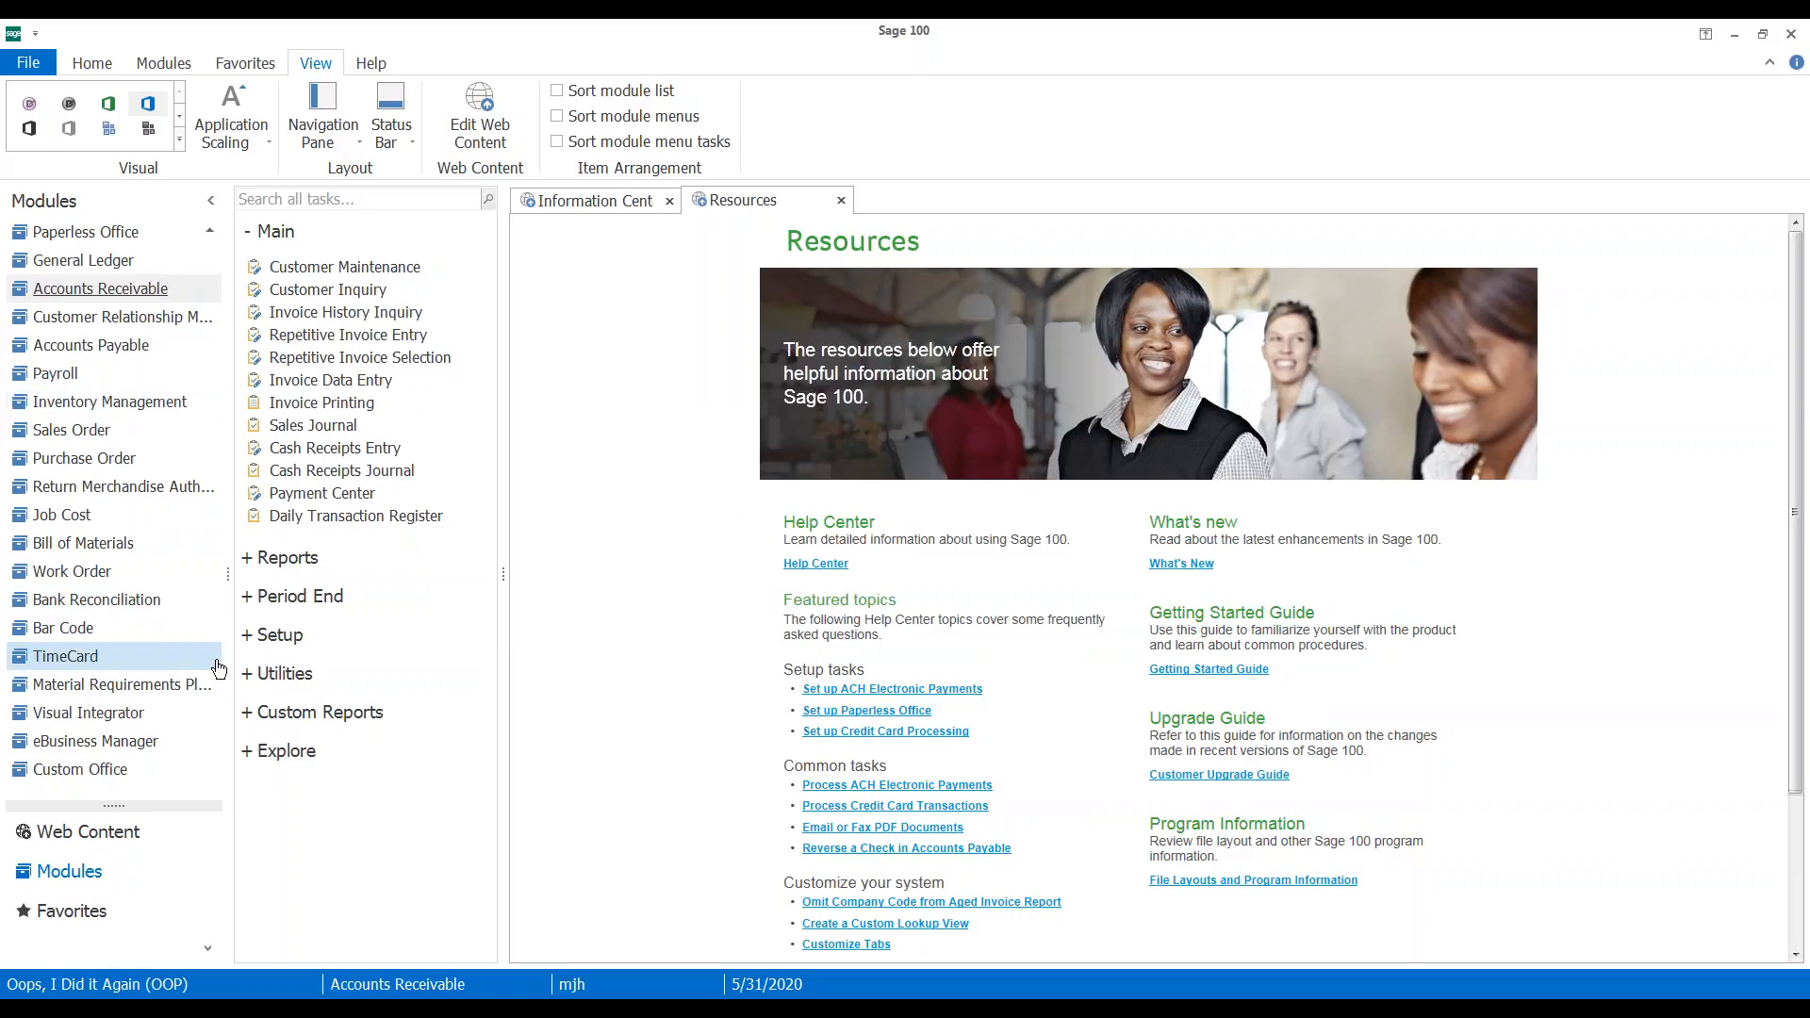
# Switch to the Sales Order module and open Invoice Data Entry
pyautogui.click(73, 437)
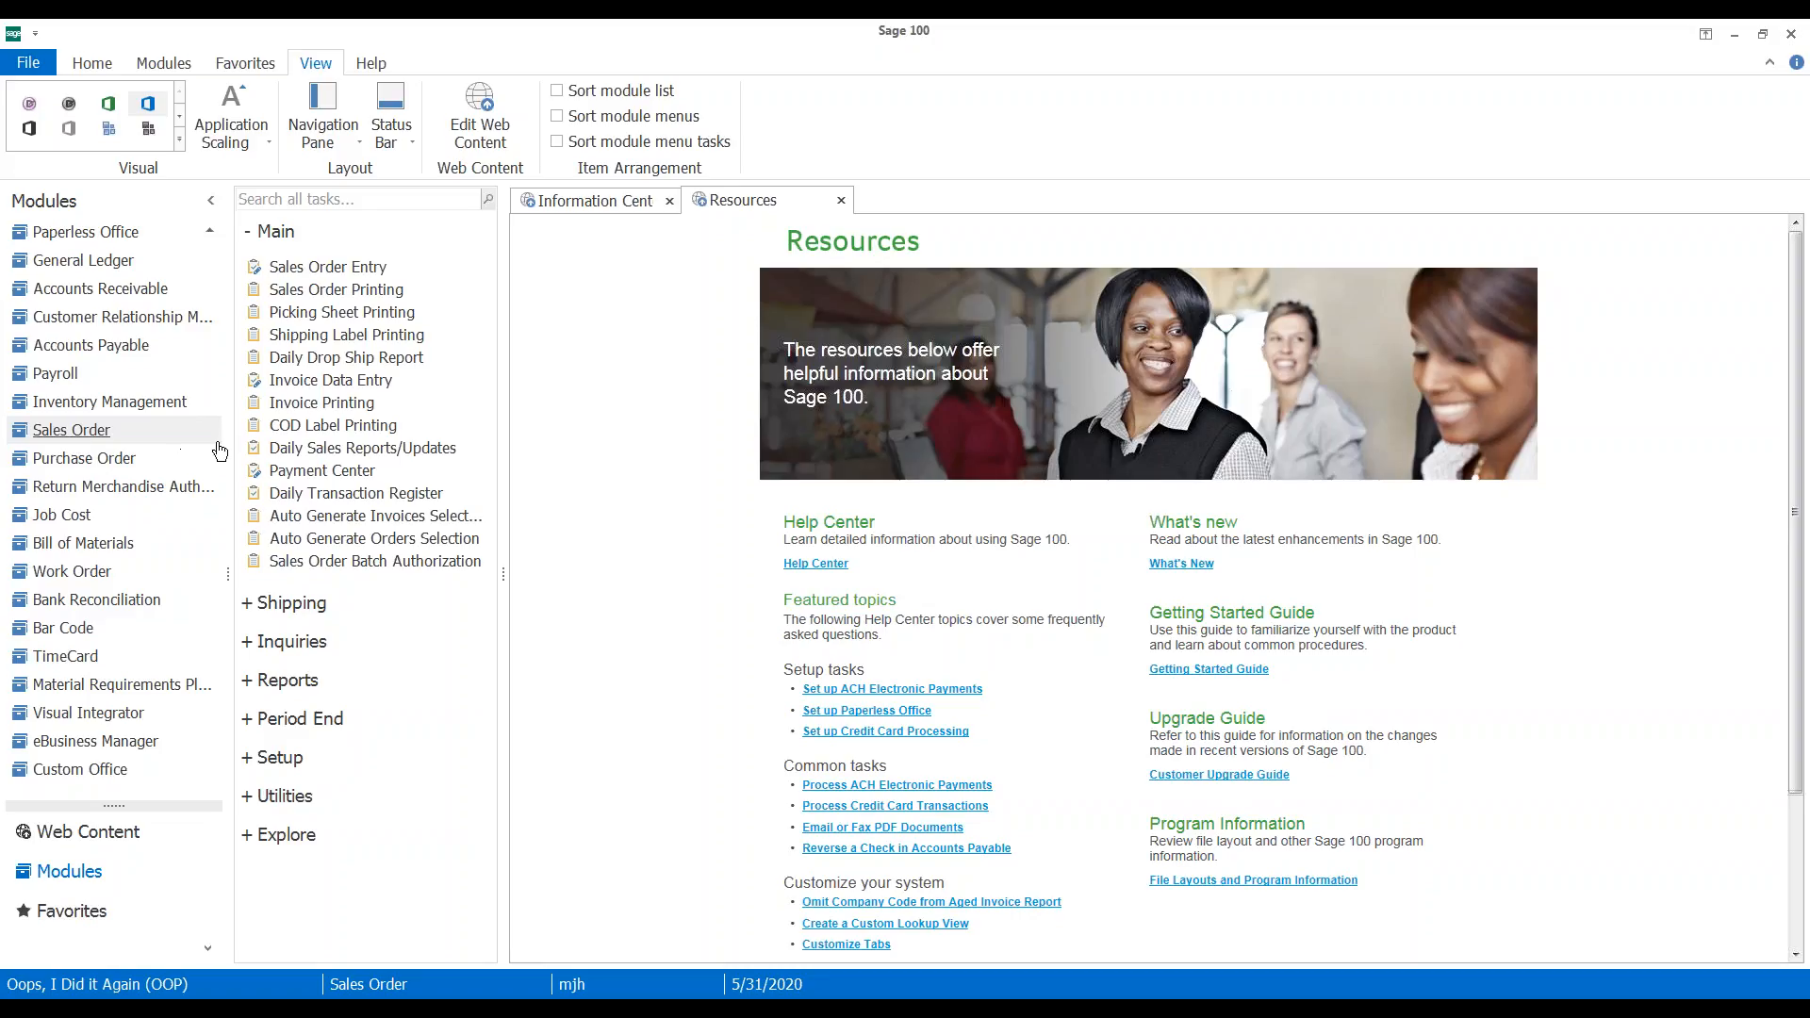
pyautogui.click(318, 382)
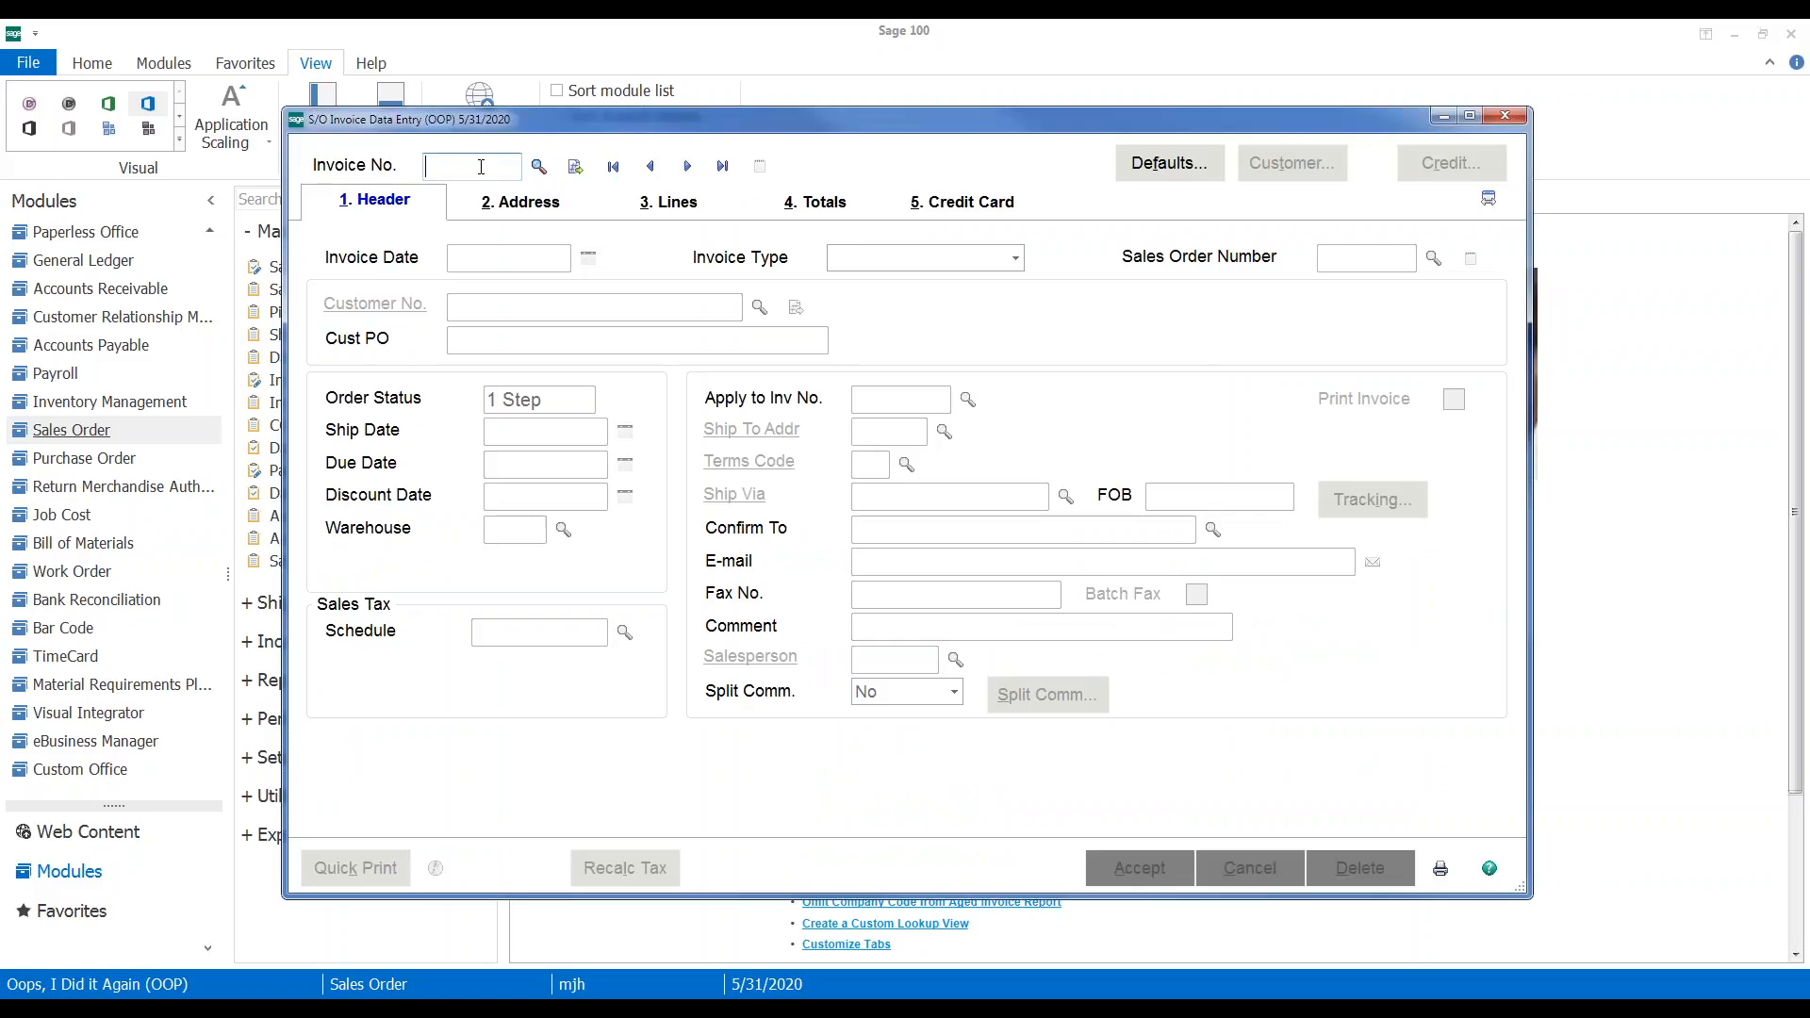
# Load existing invoice 0100033 for customer 01-ABF, declining to delete it
pyautogui.write('00033')
pyautogui.press('Tab')
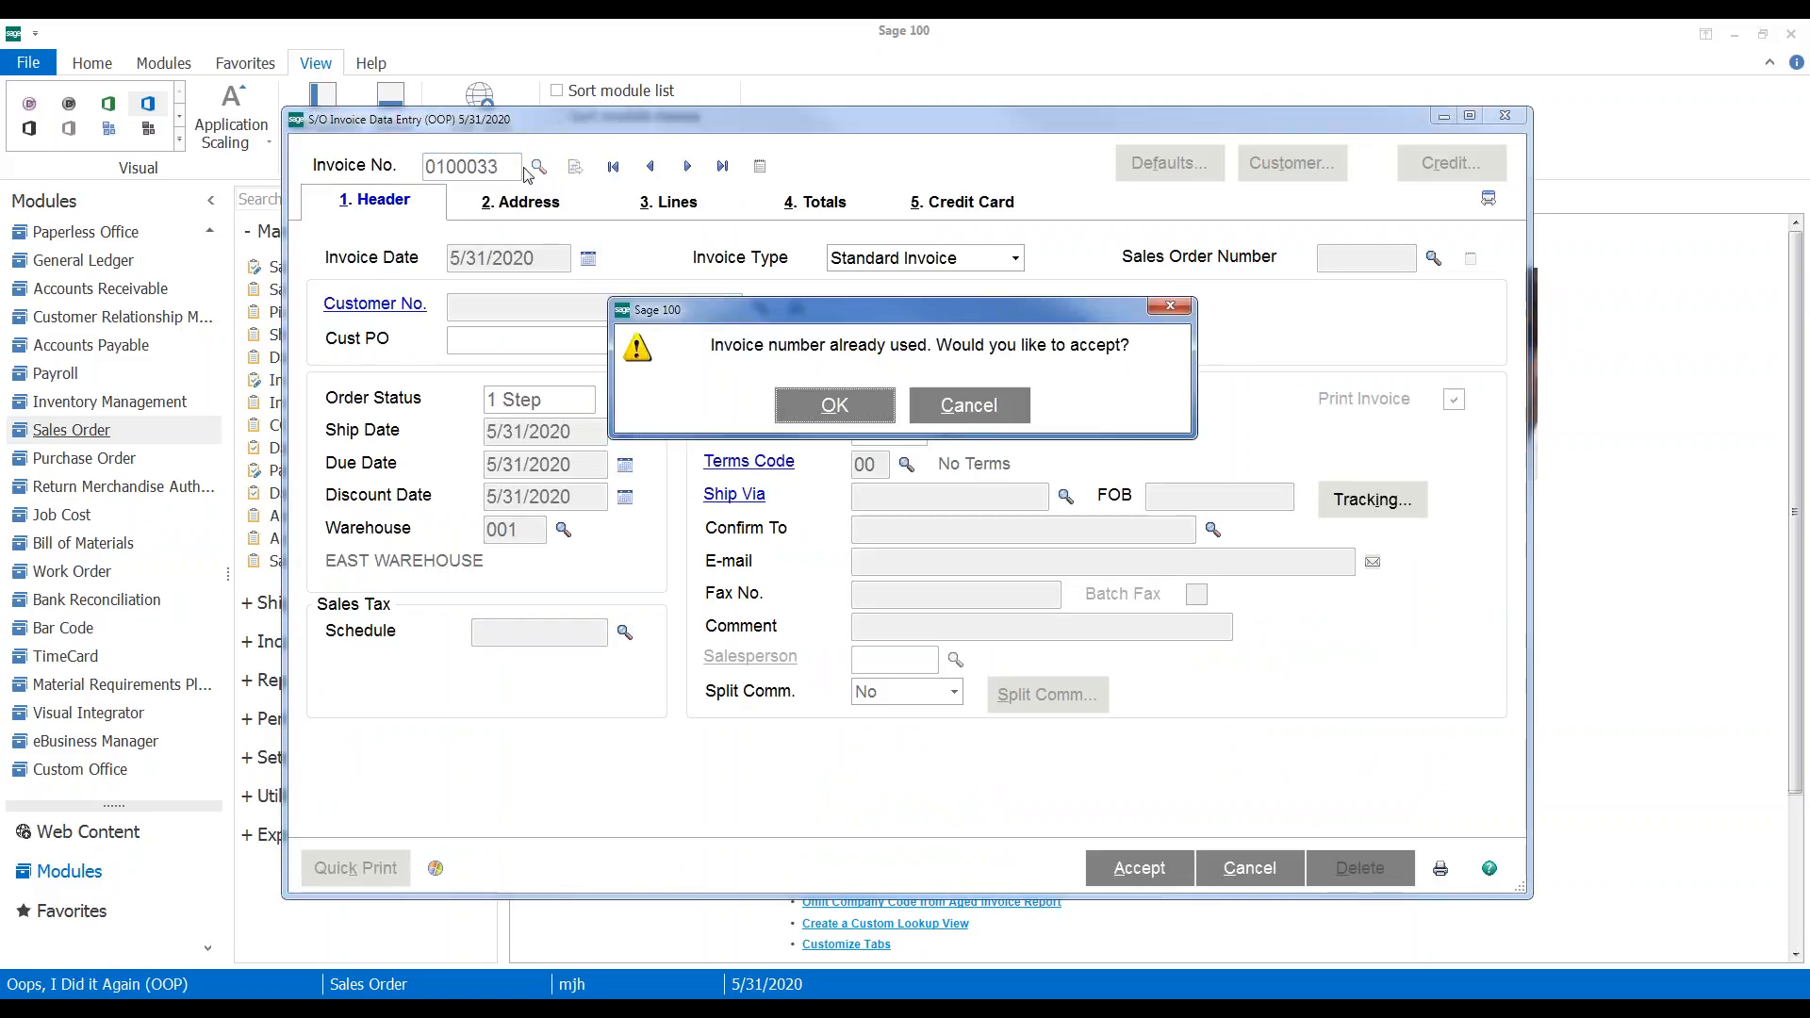
pyautogui.click(825, 412)
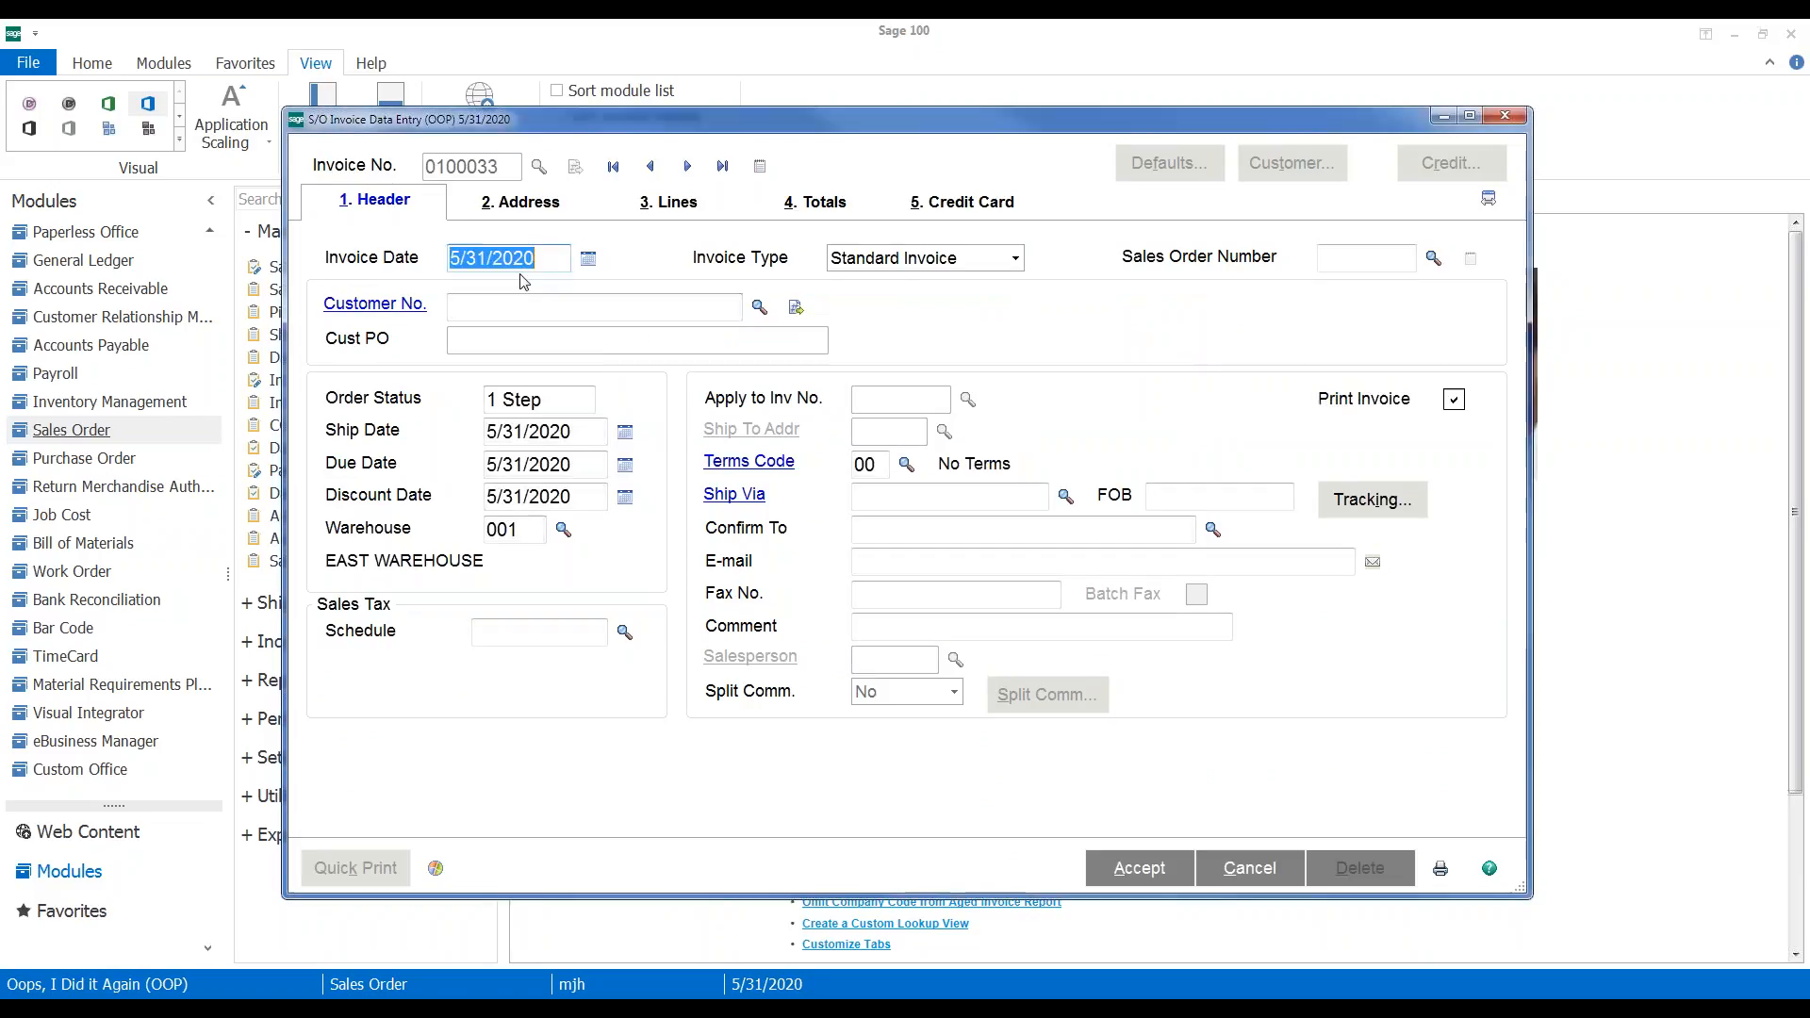
pyautogui.click(480, 304)
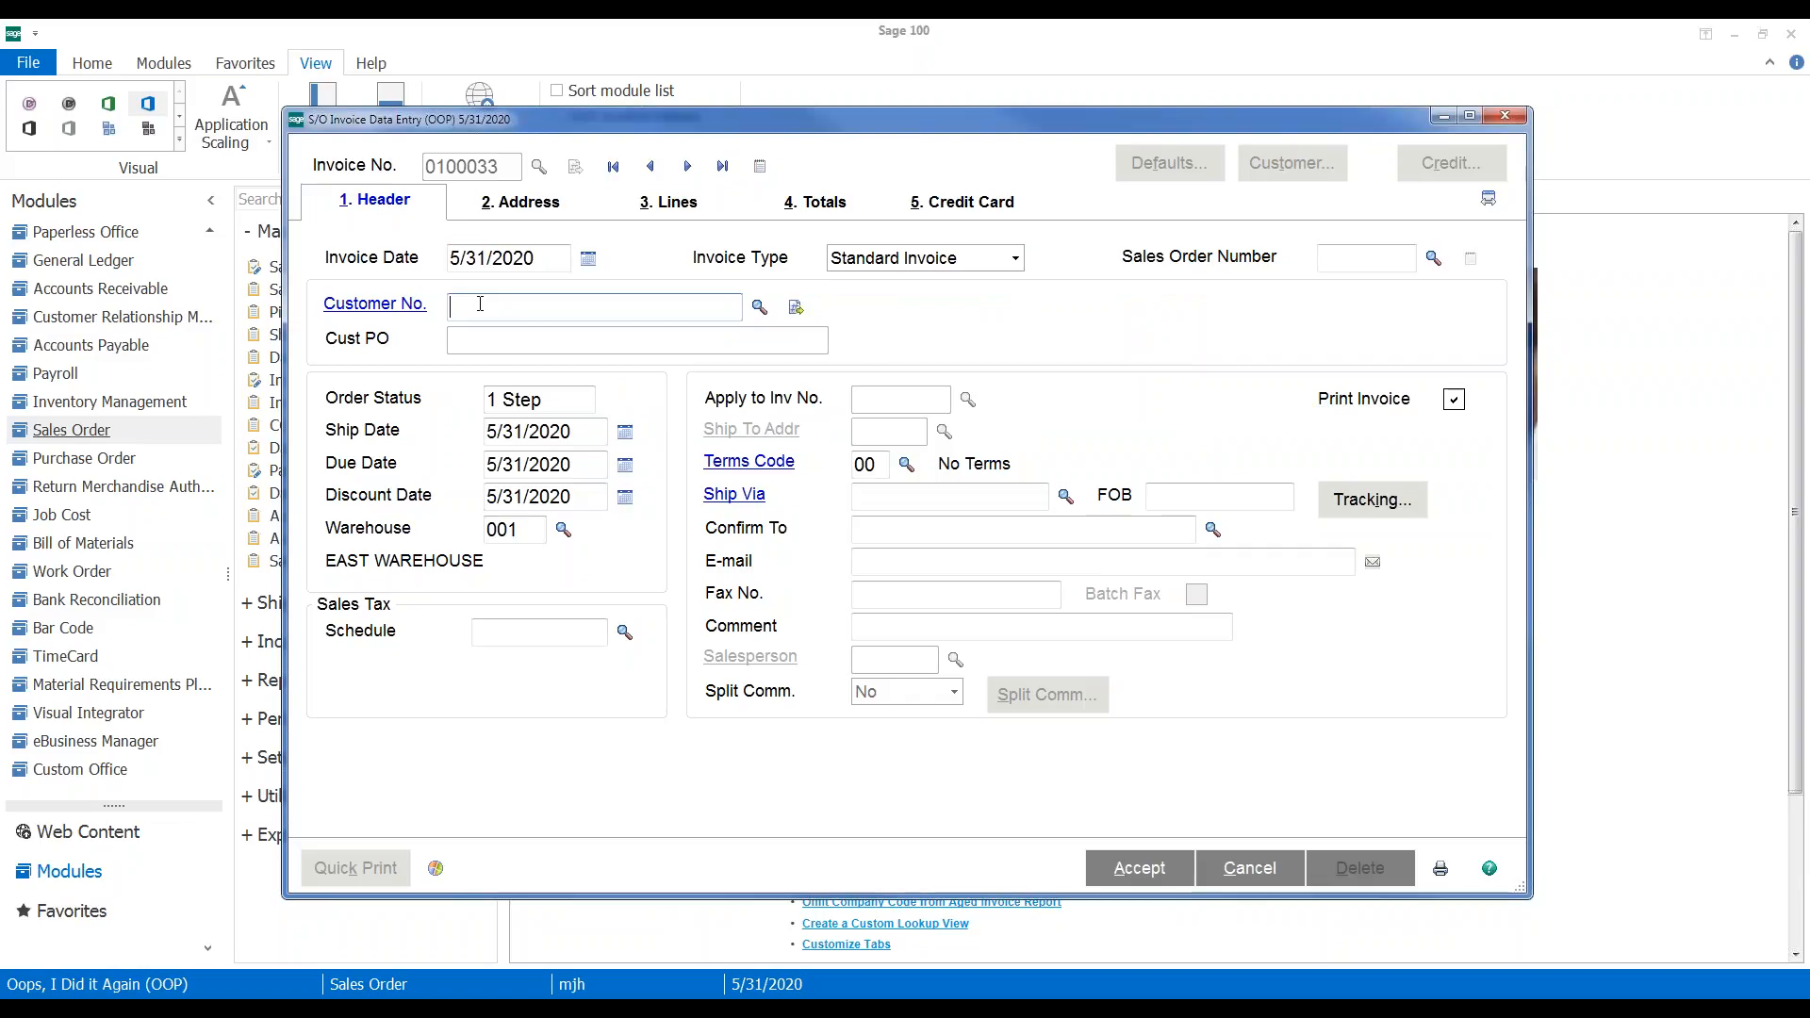
pyautogui.write('01-ABF')
pyautogui.press('Tab')
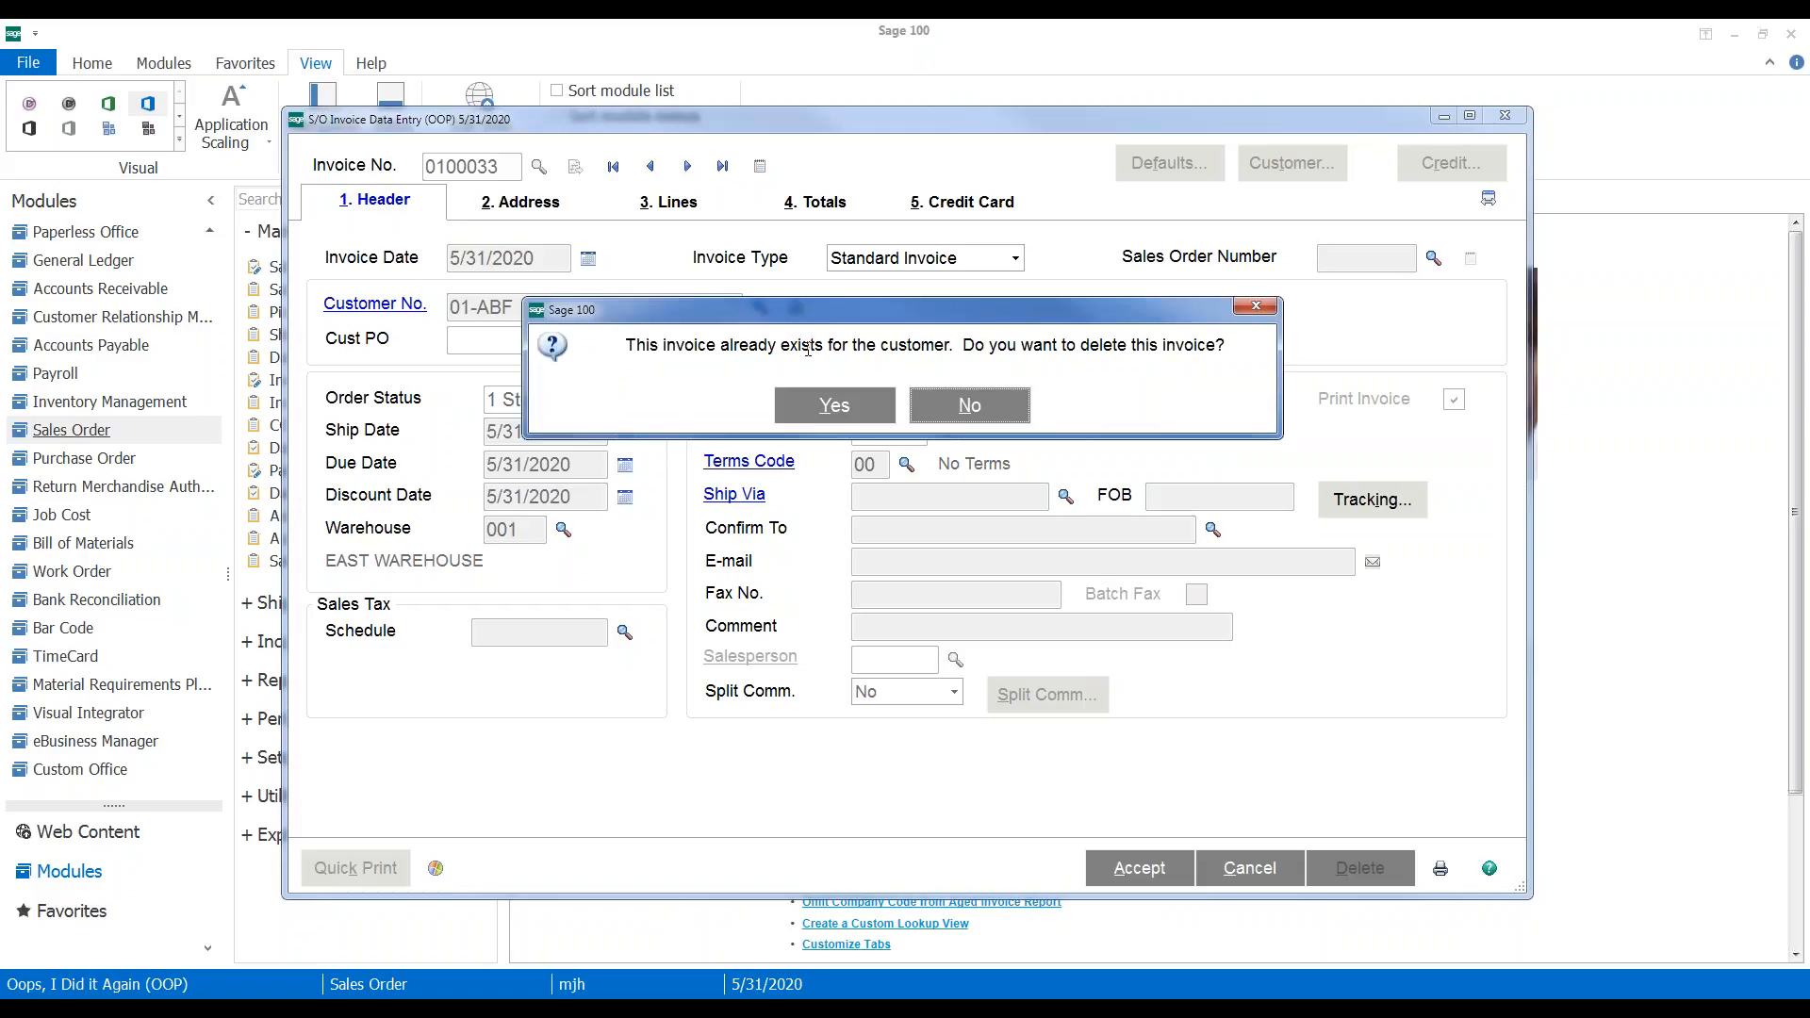
pyautogui.click(946, 407)
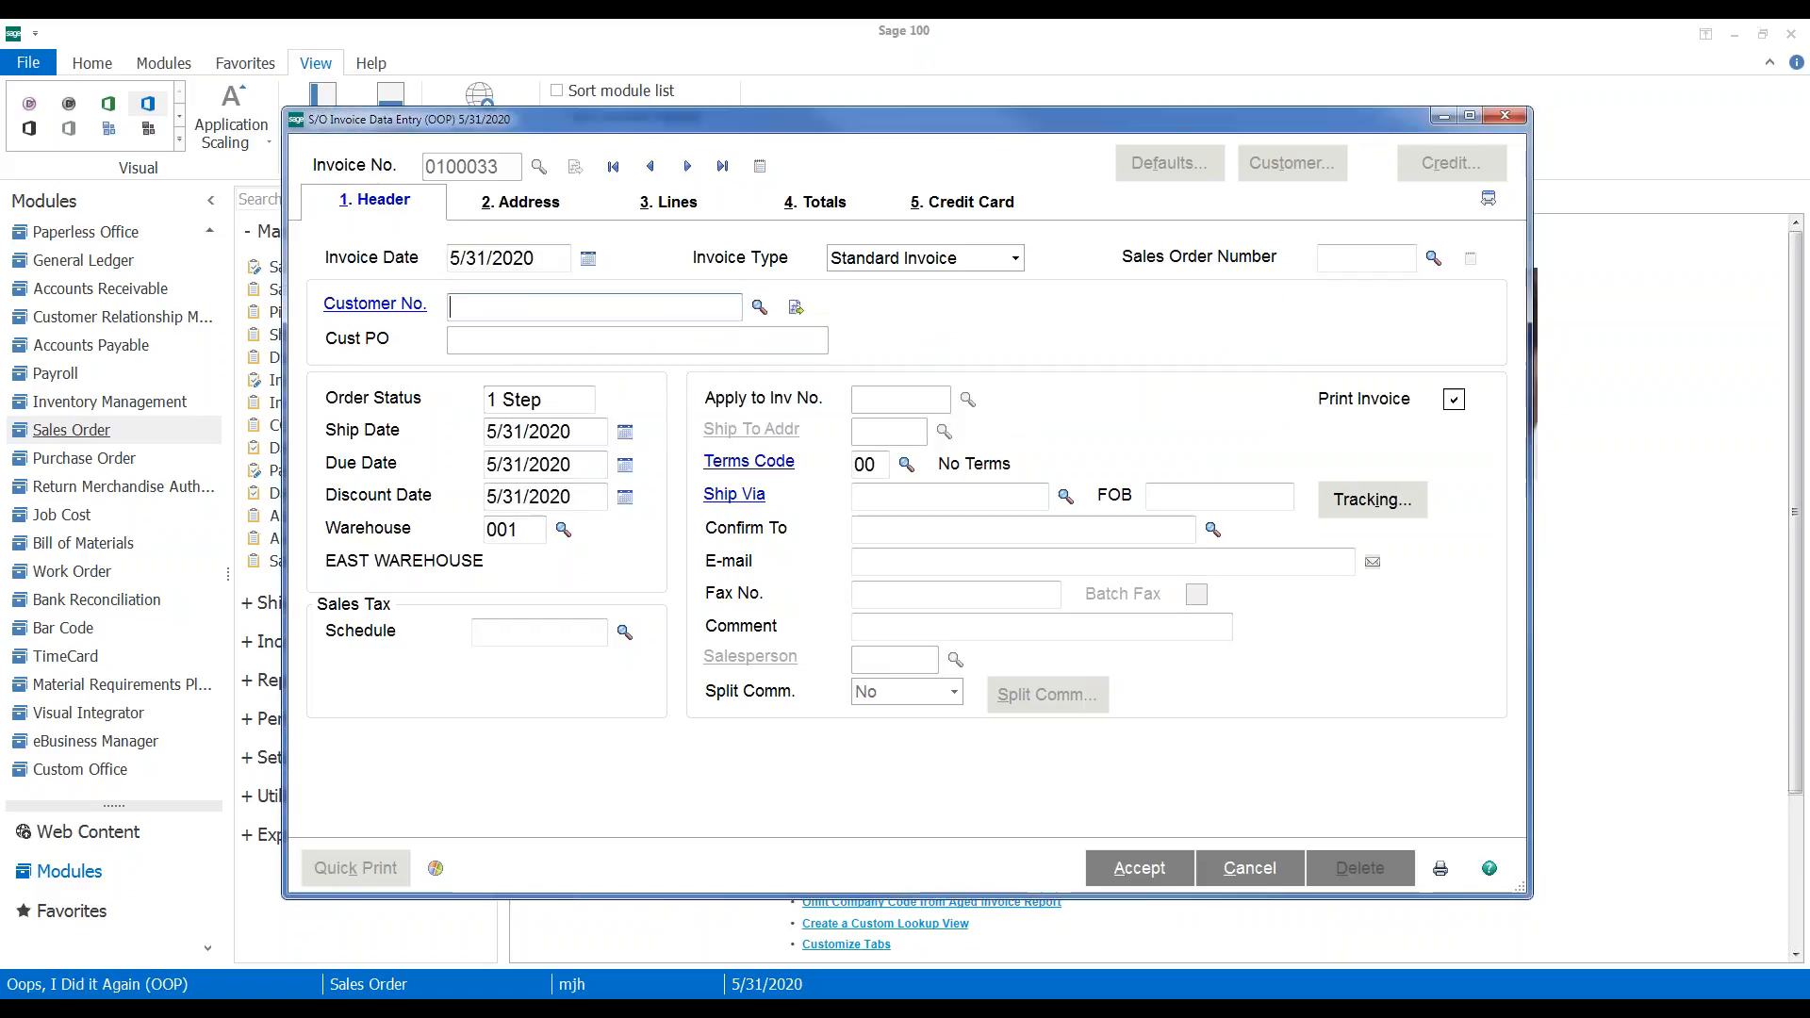
# Cancel that invoice entry and start new invoice number 0100059
pyautogui.click(986, 257)
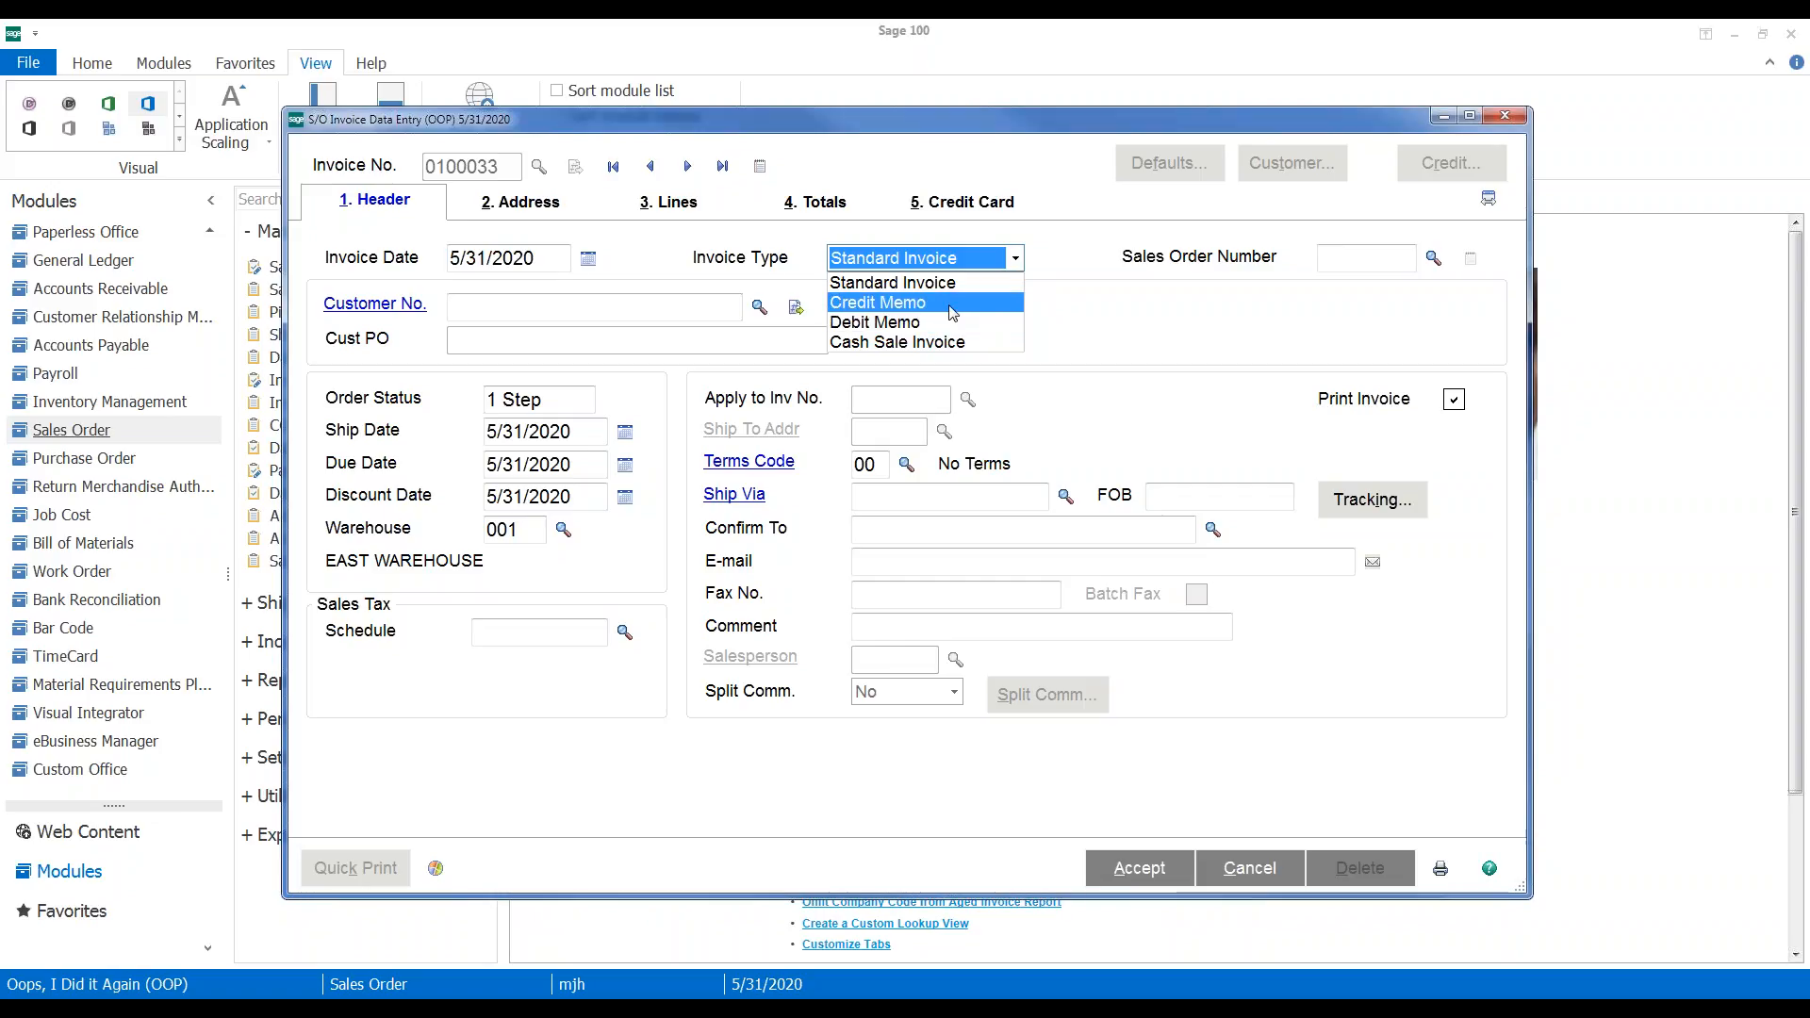
pyautogui.click(1248, 875)
pyautogui.click(1249, 874)
pyautogui.click(830, 403)
pyautogui.click(575, 167)
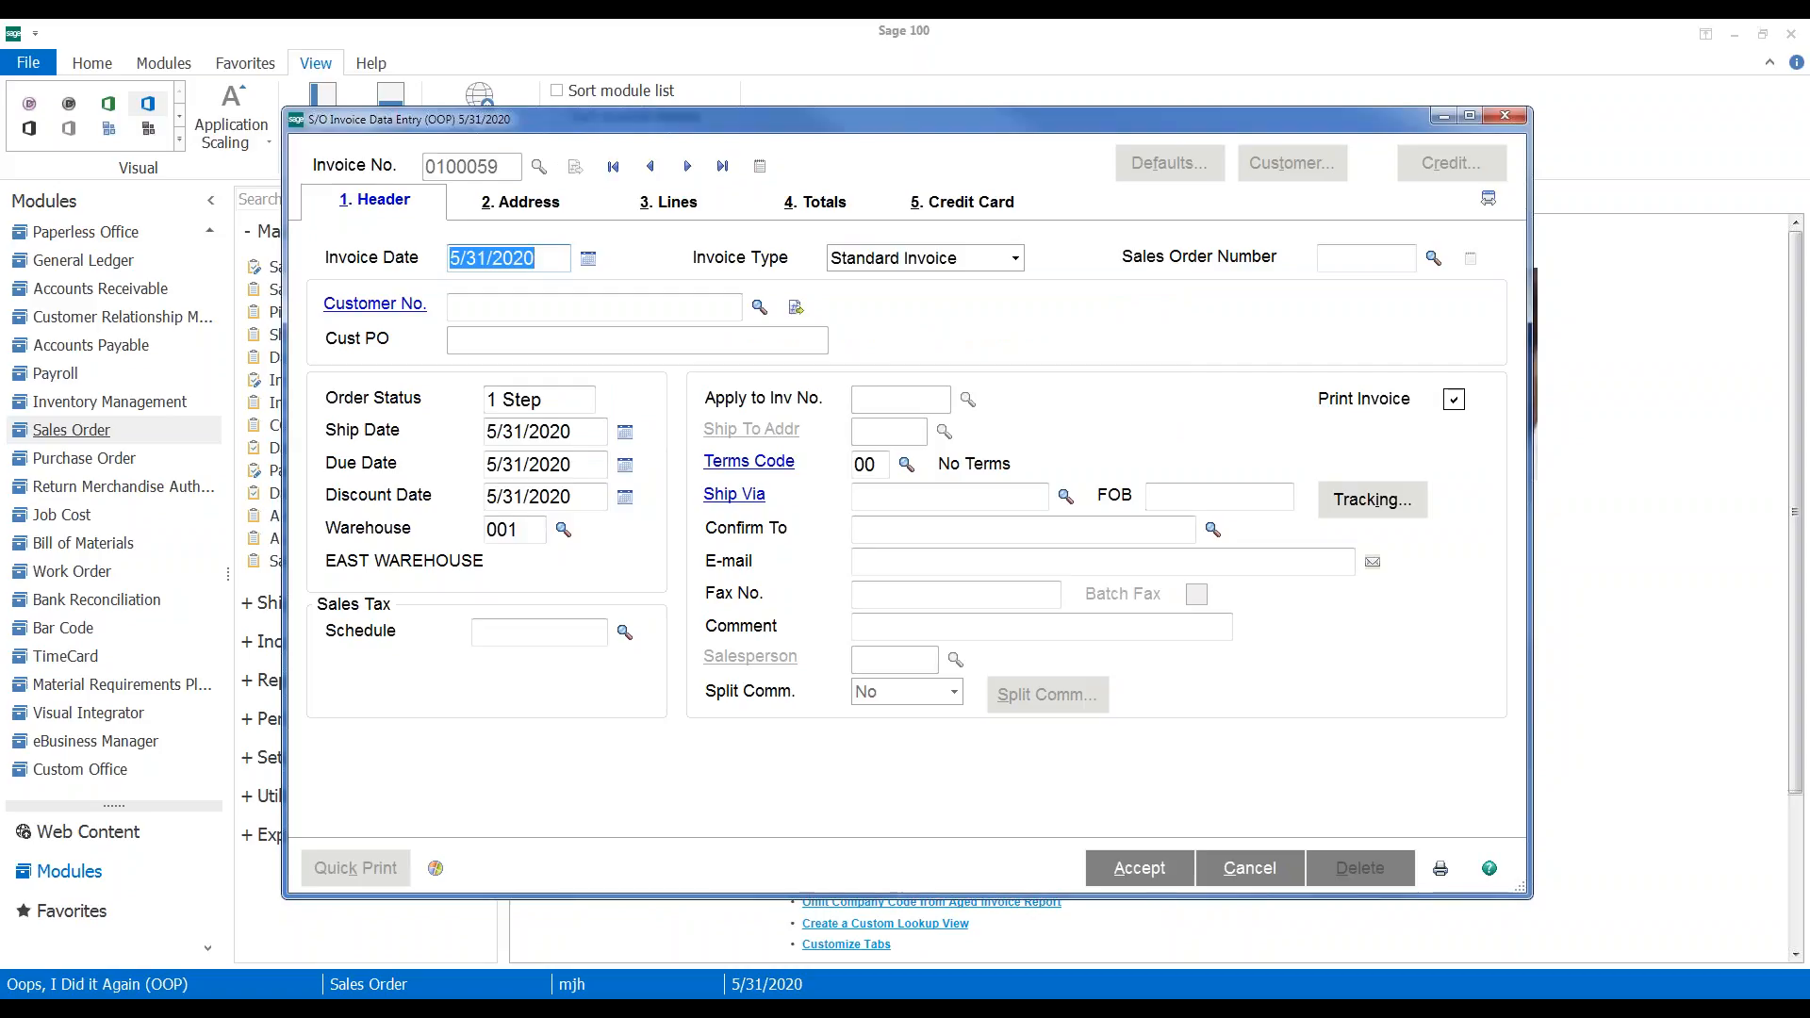
# Make invoice 0100059 a Credit Memo for customer 01-ABF applied to invoice 0100033
pyautogui.click(973, 267)
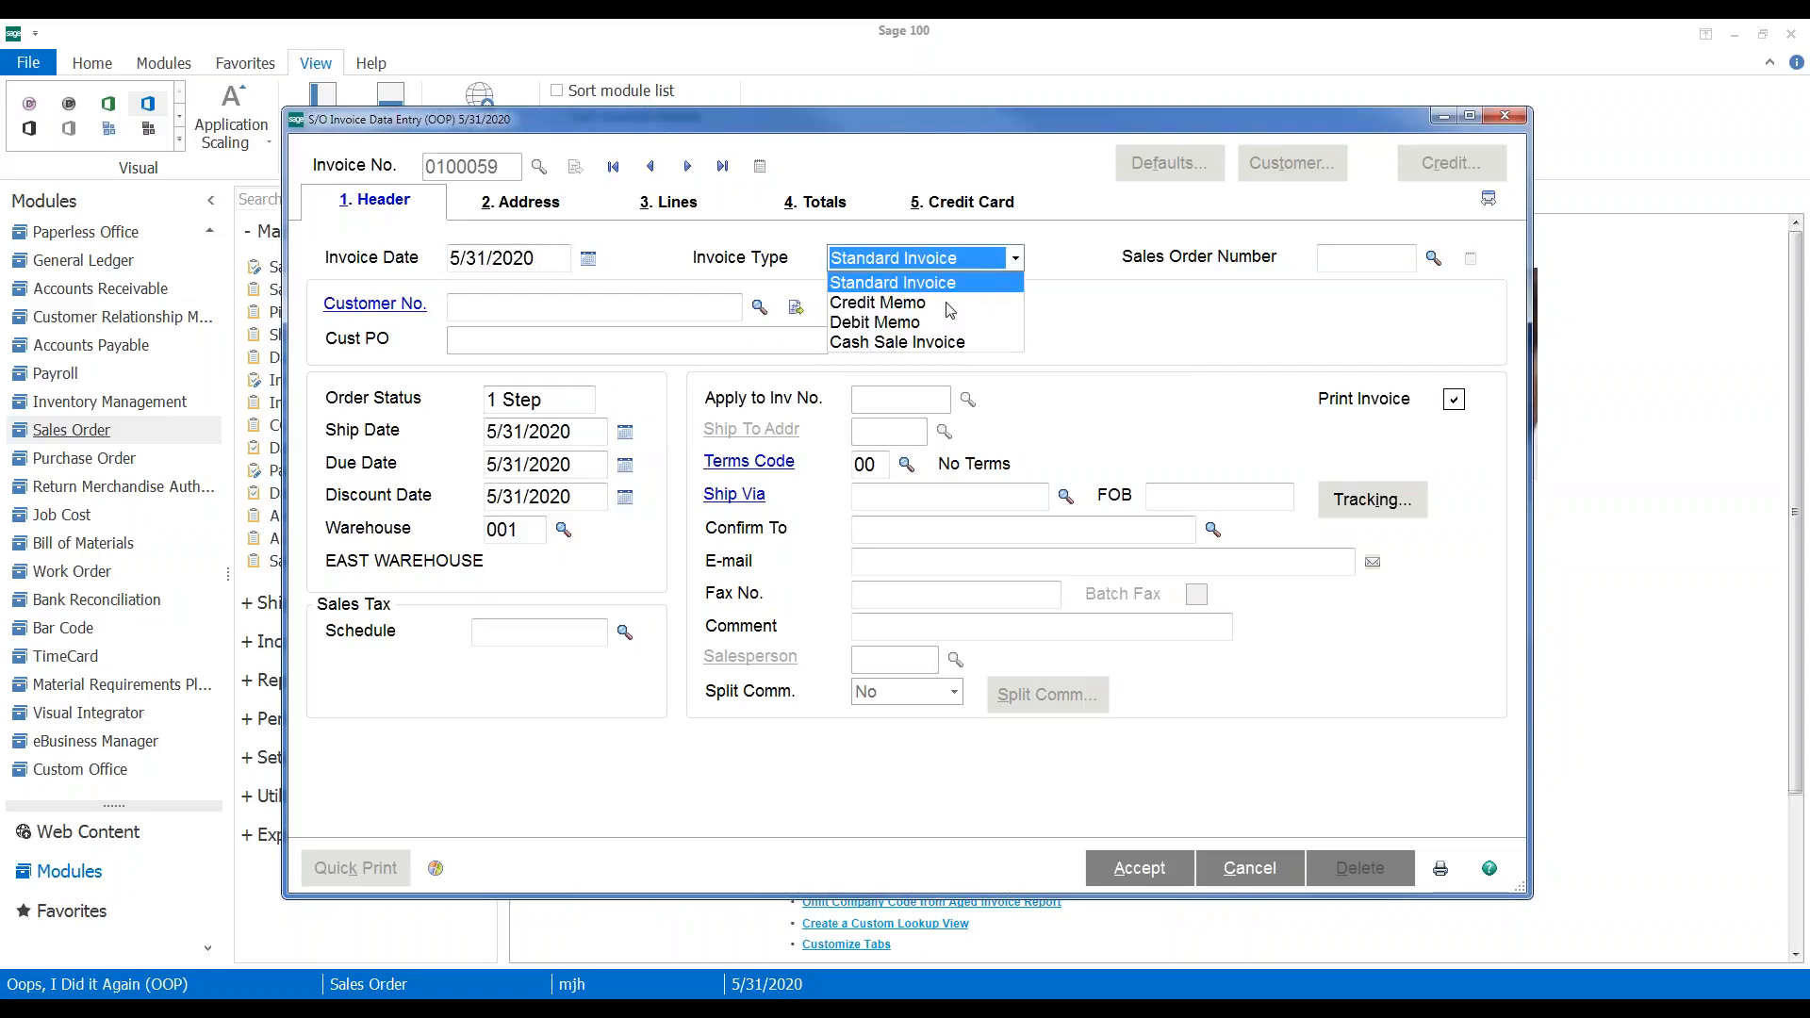
pyautogui.click(932, 303)
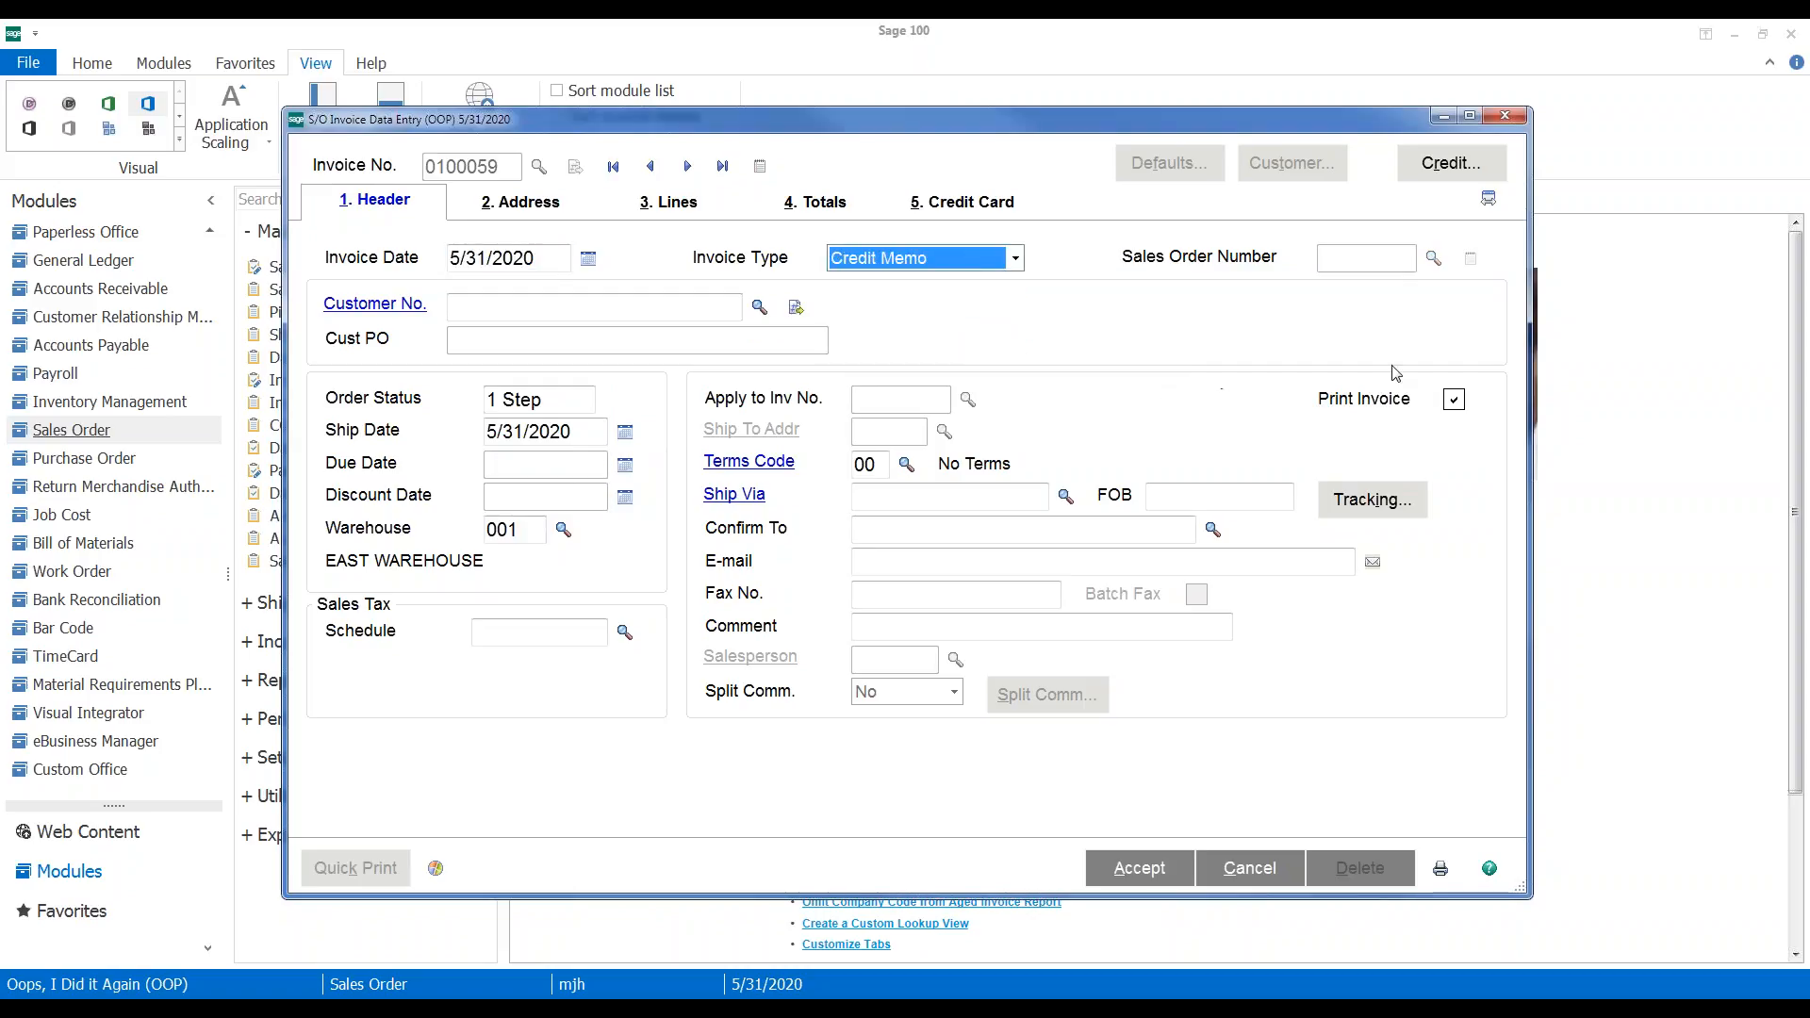
pyautogui.press('Tab')
pyautogui.write('01-ABF')
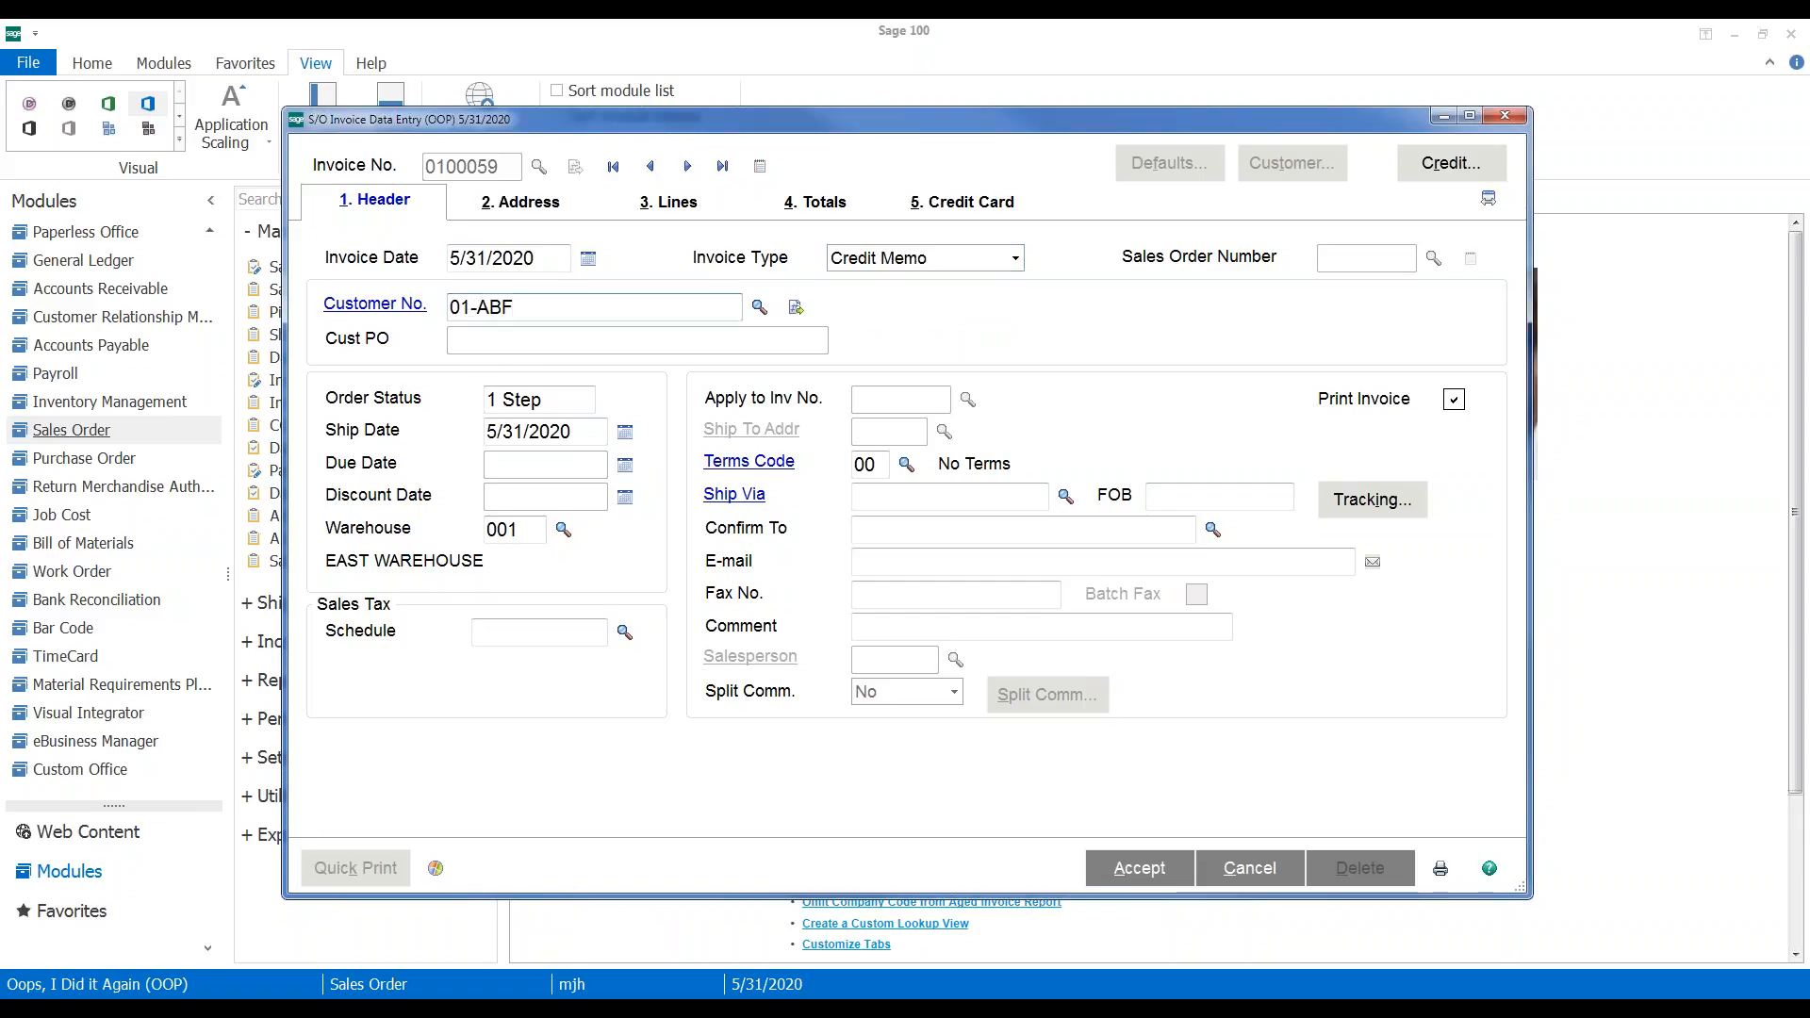
pyautogui.press('Tab')
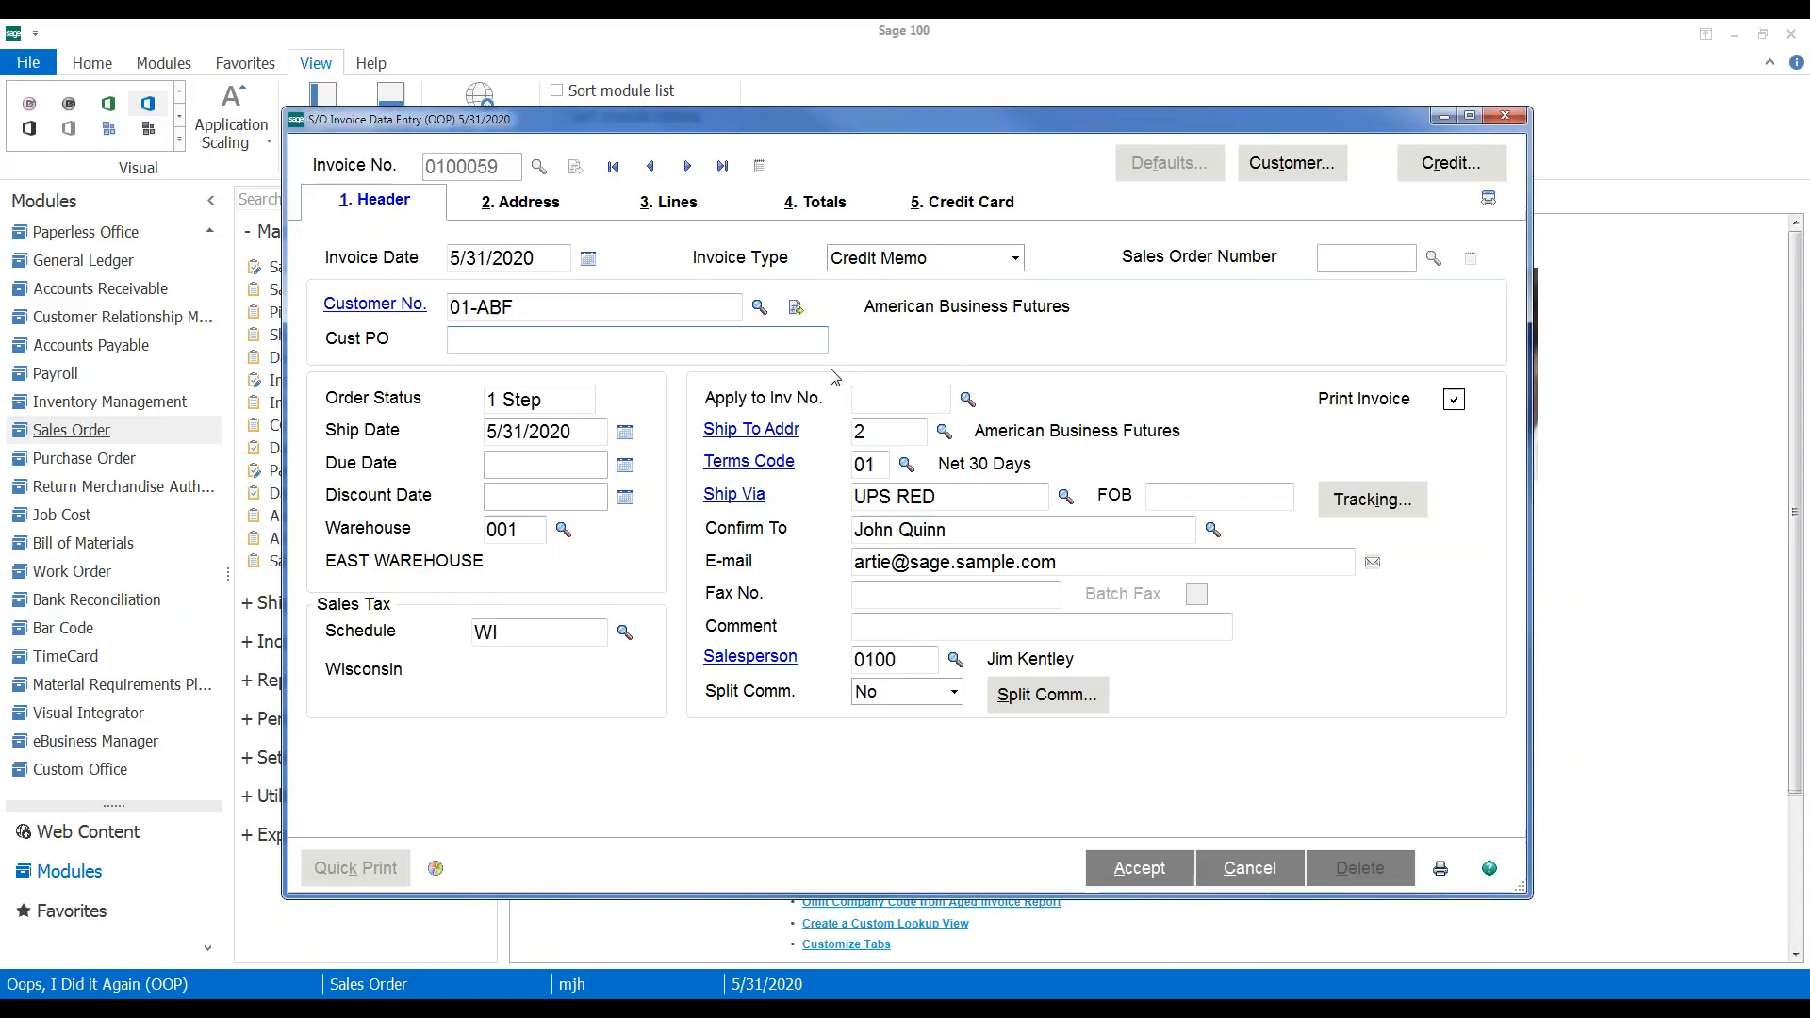
pyautogui.click(966, 401)
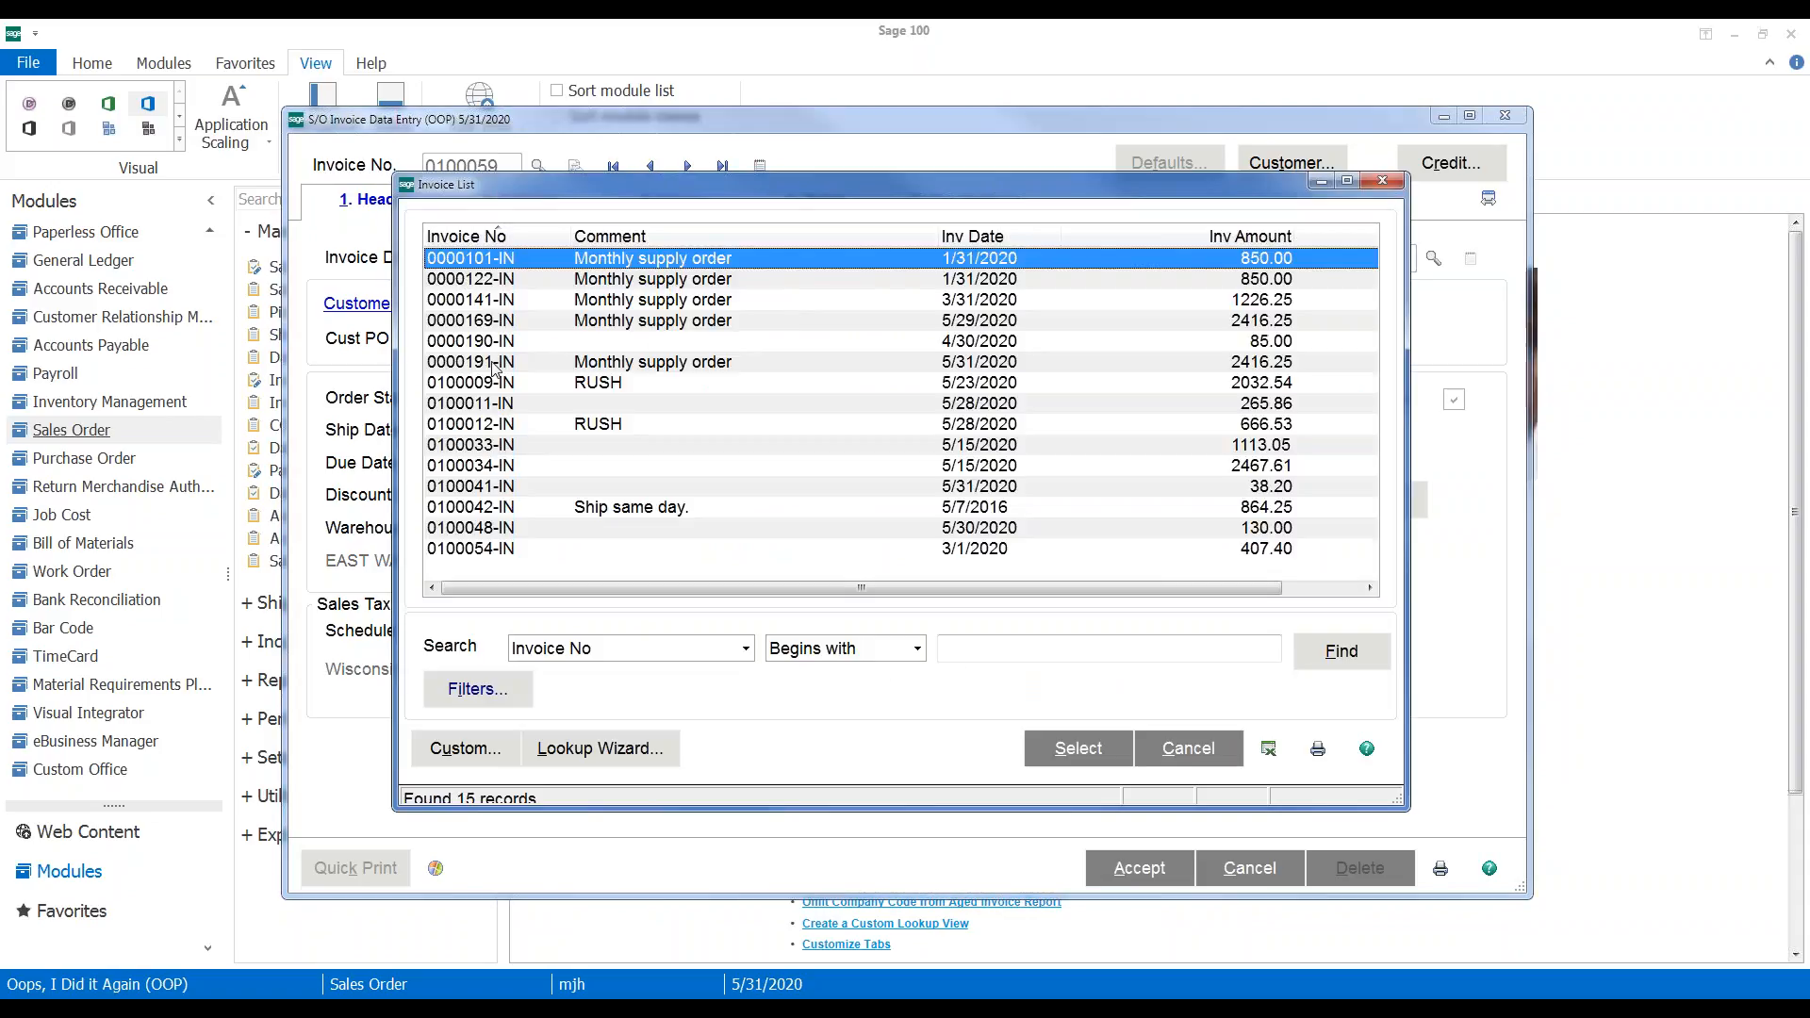
pyautogui.doubleClick(476, 445)
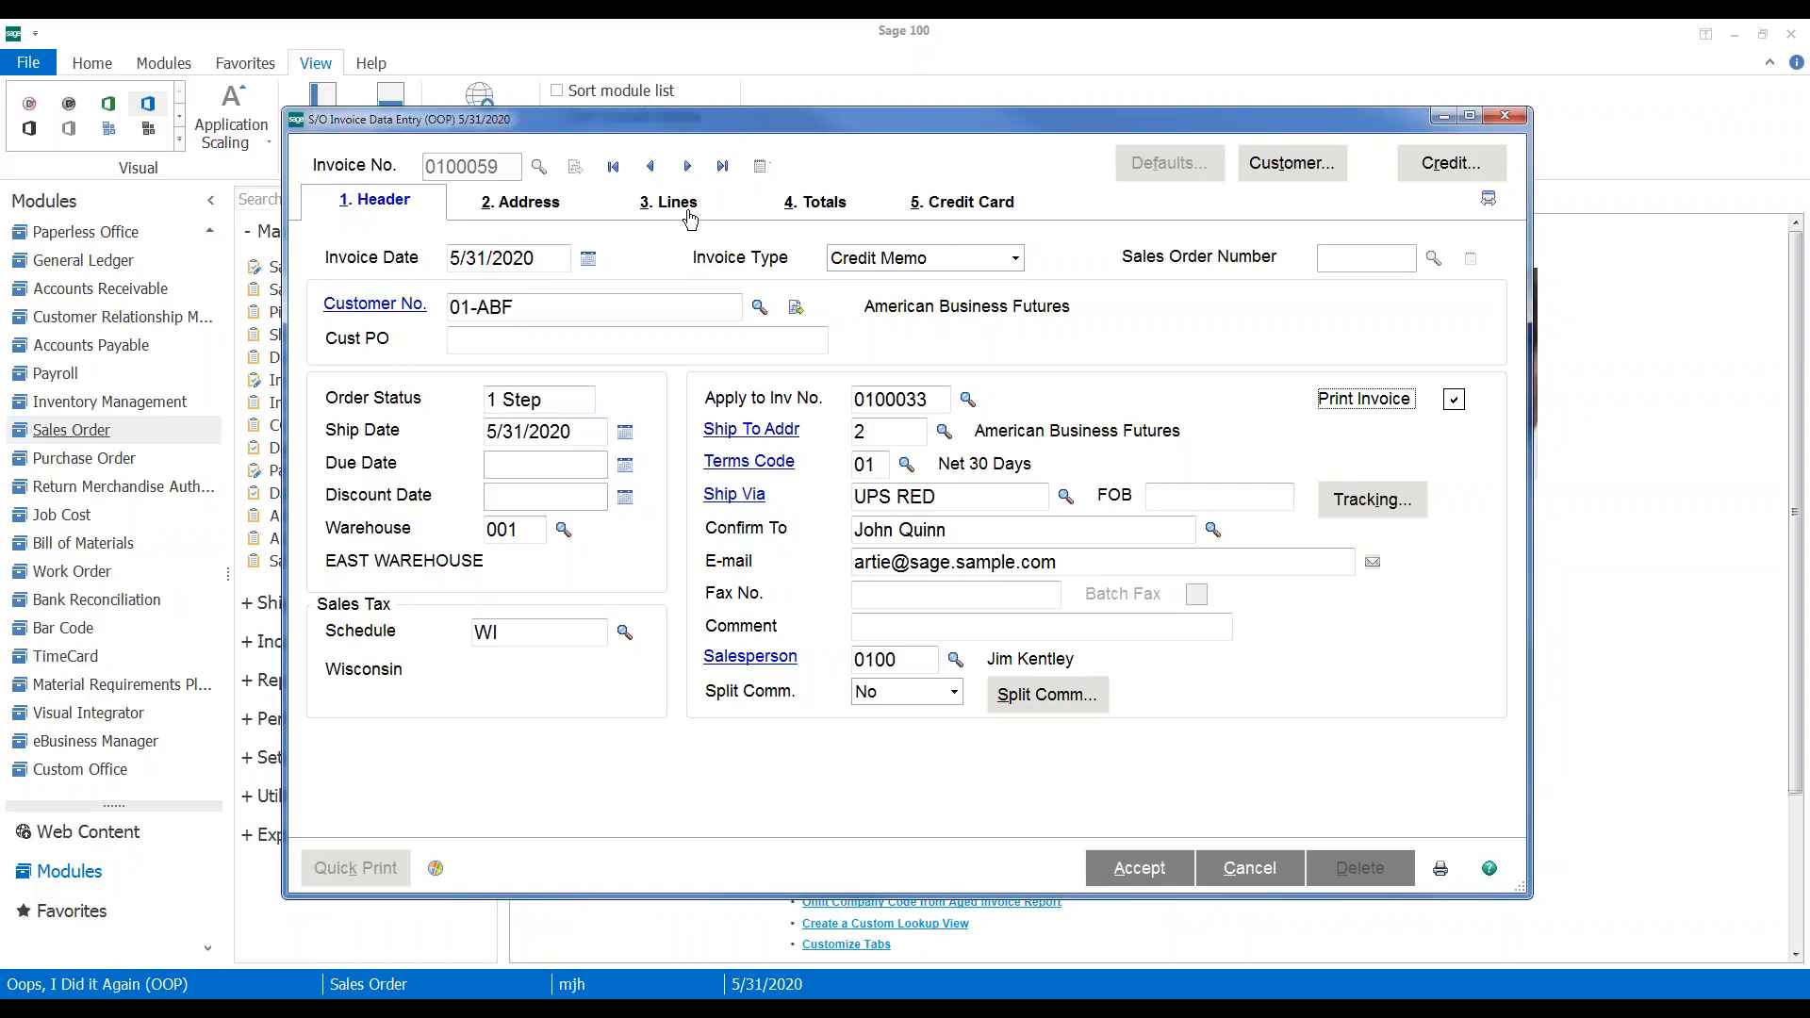
# Add item 2481-5-50 as line 1 of the credit memo with an ordered quantity of 2
pyautogui.click(674, 211)
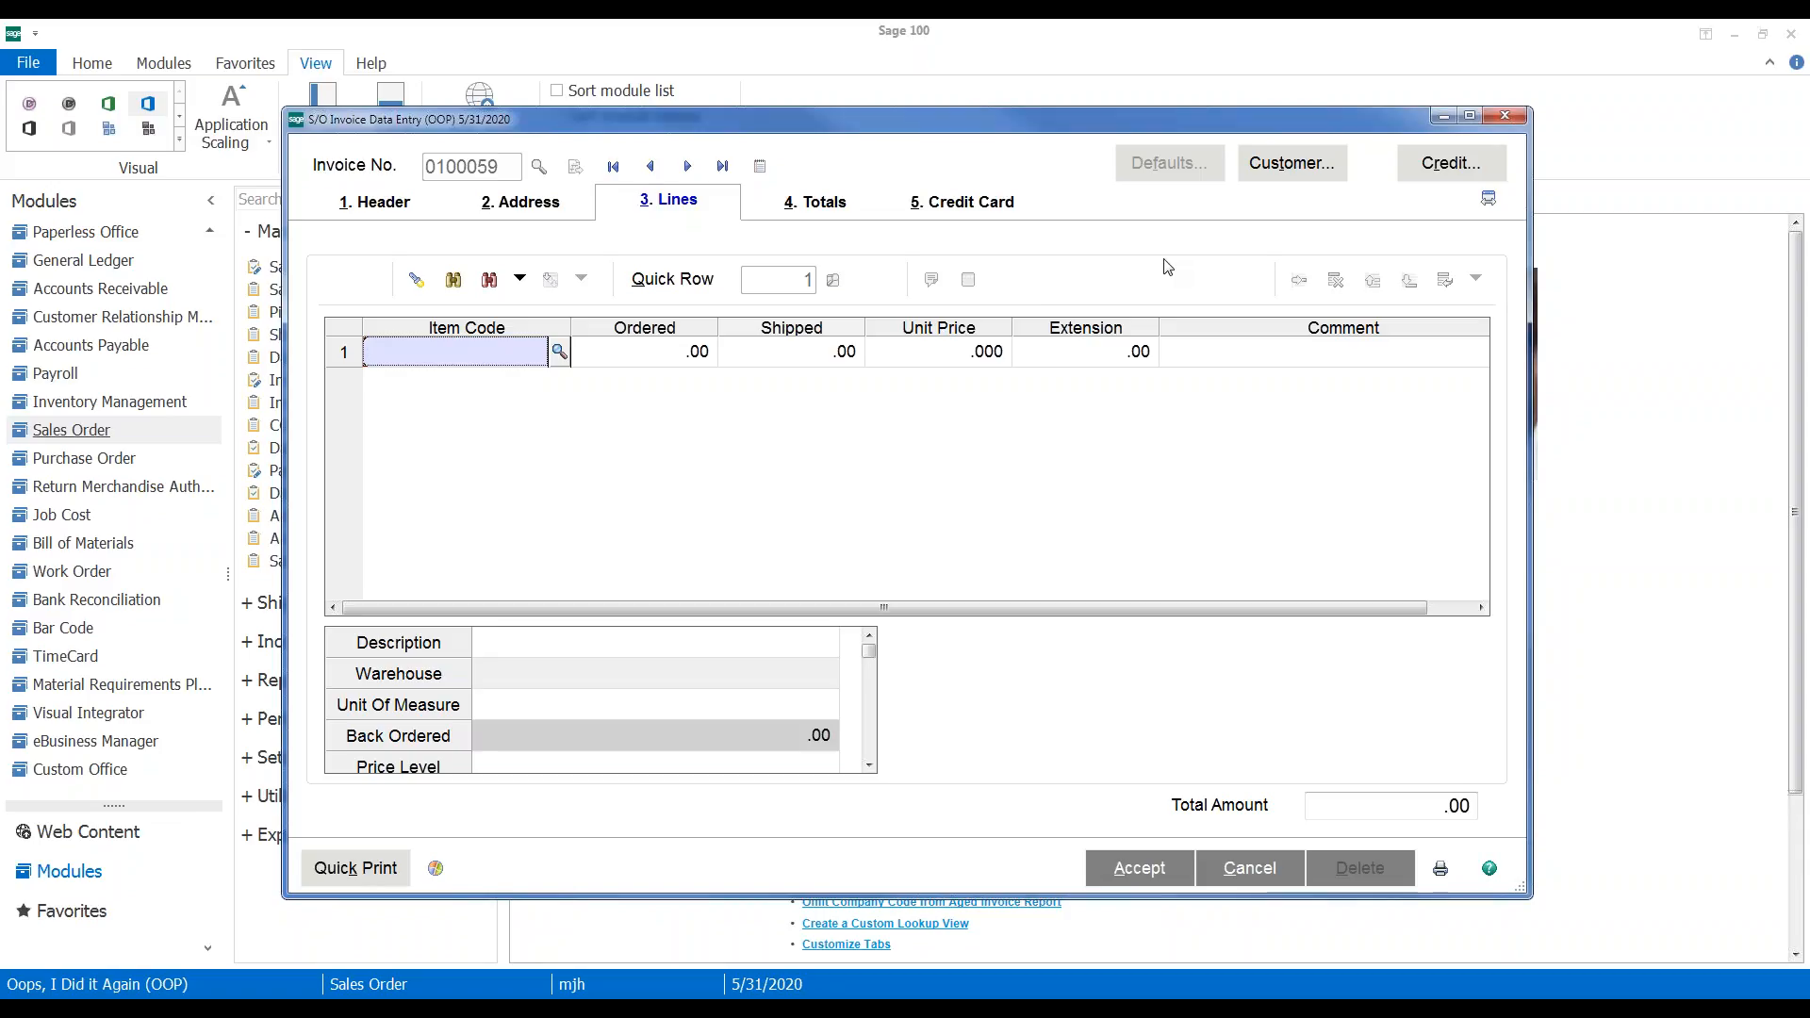
pyautogui.write('2481')
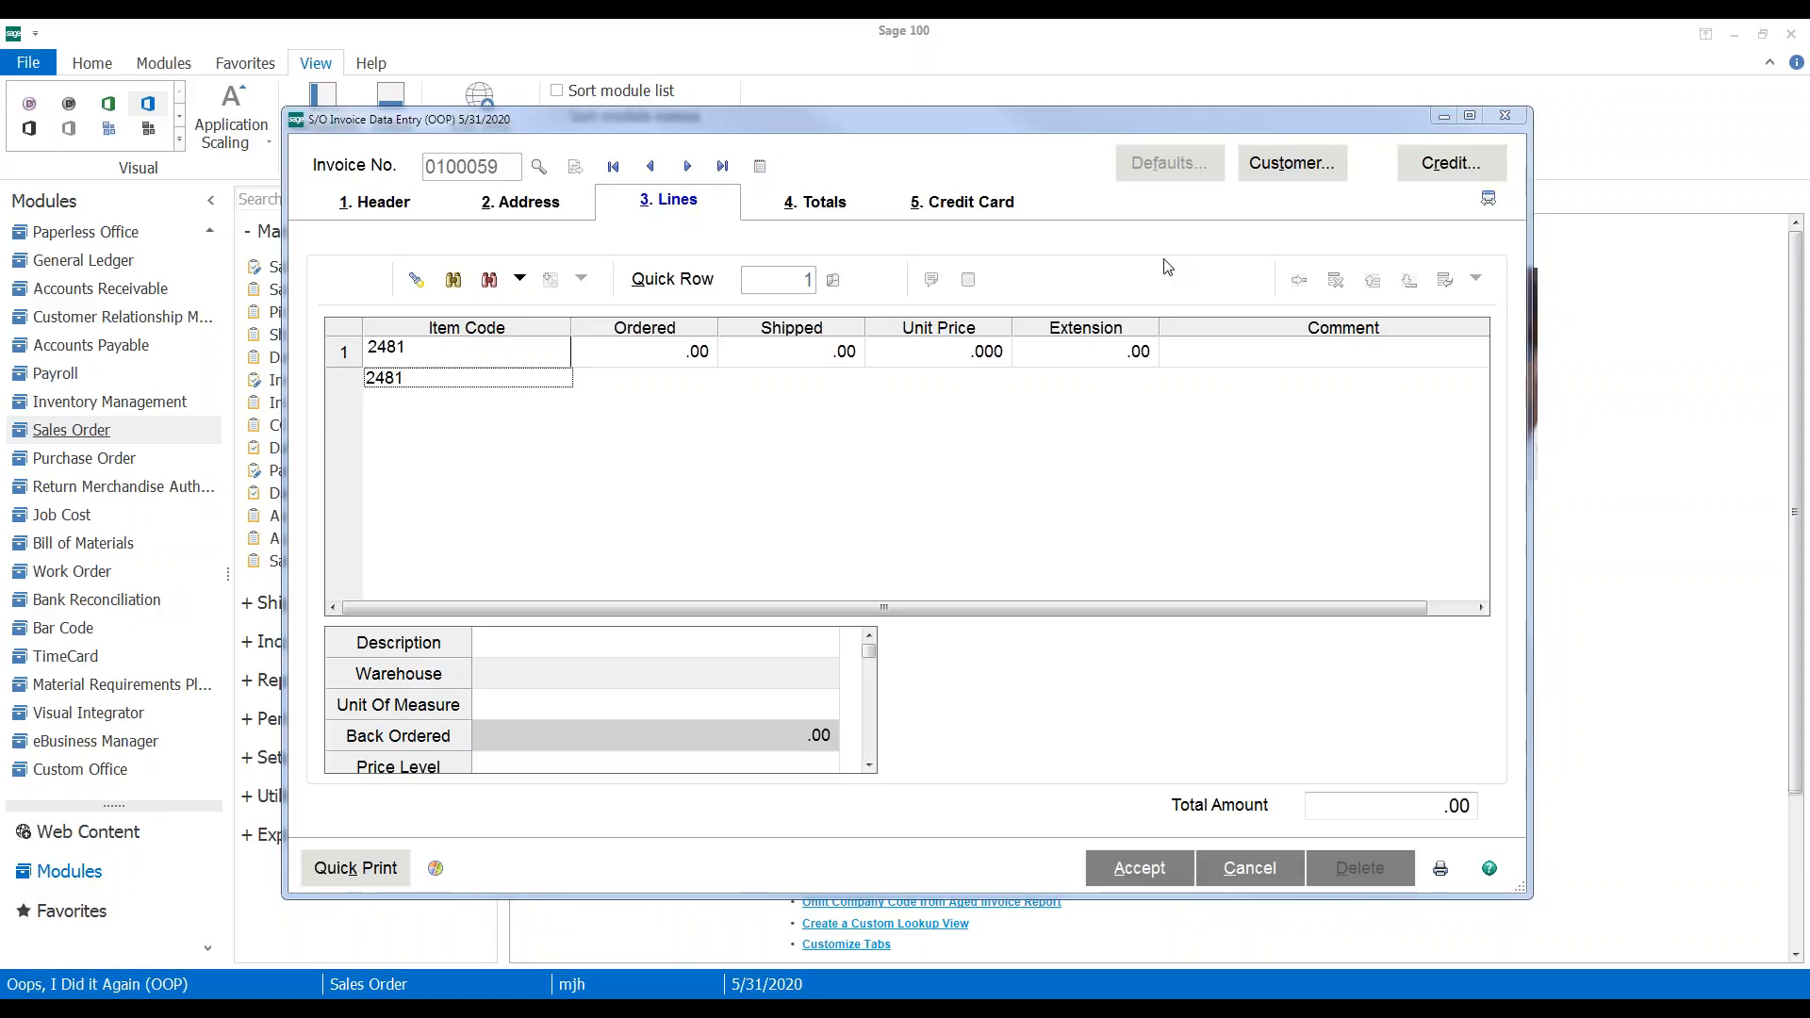
pyautogui.press('Tab')
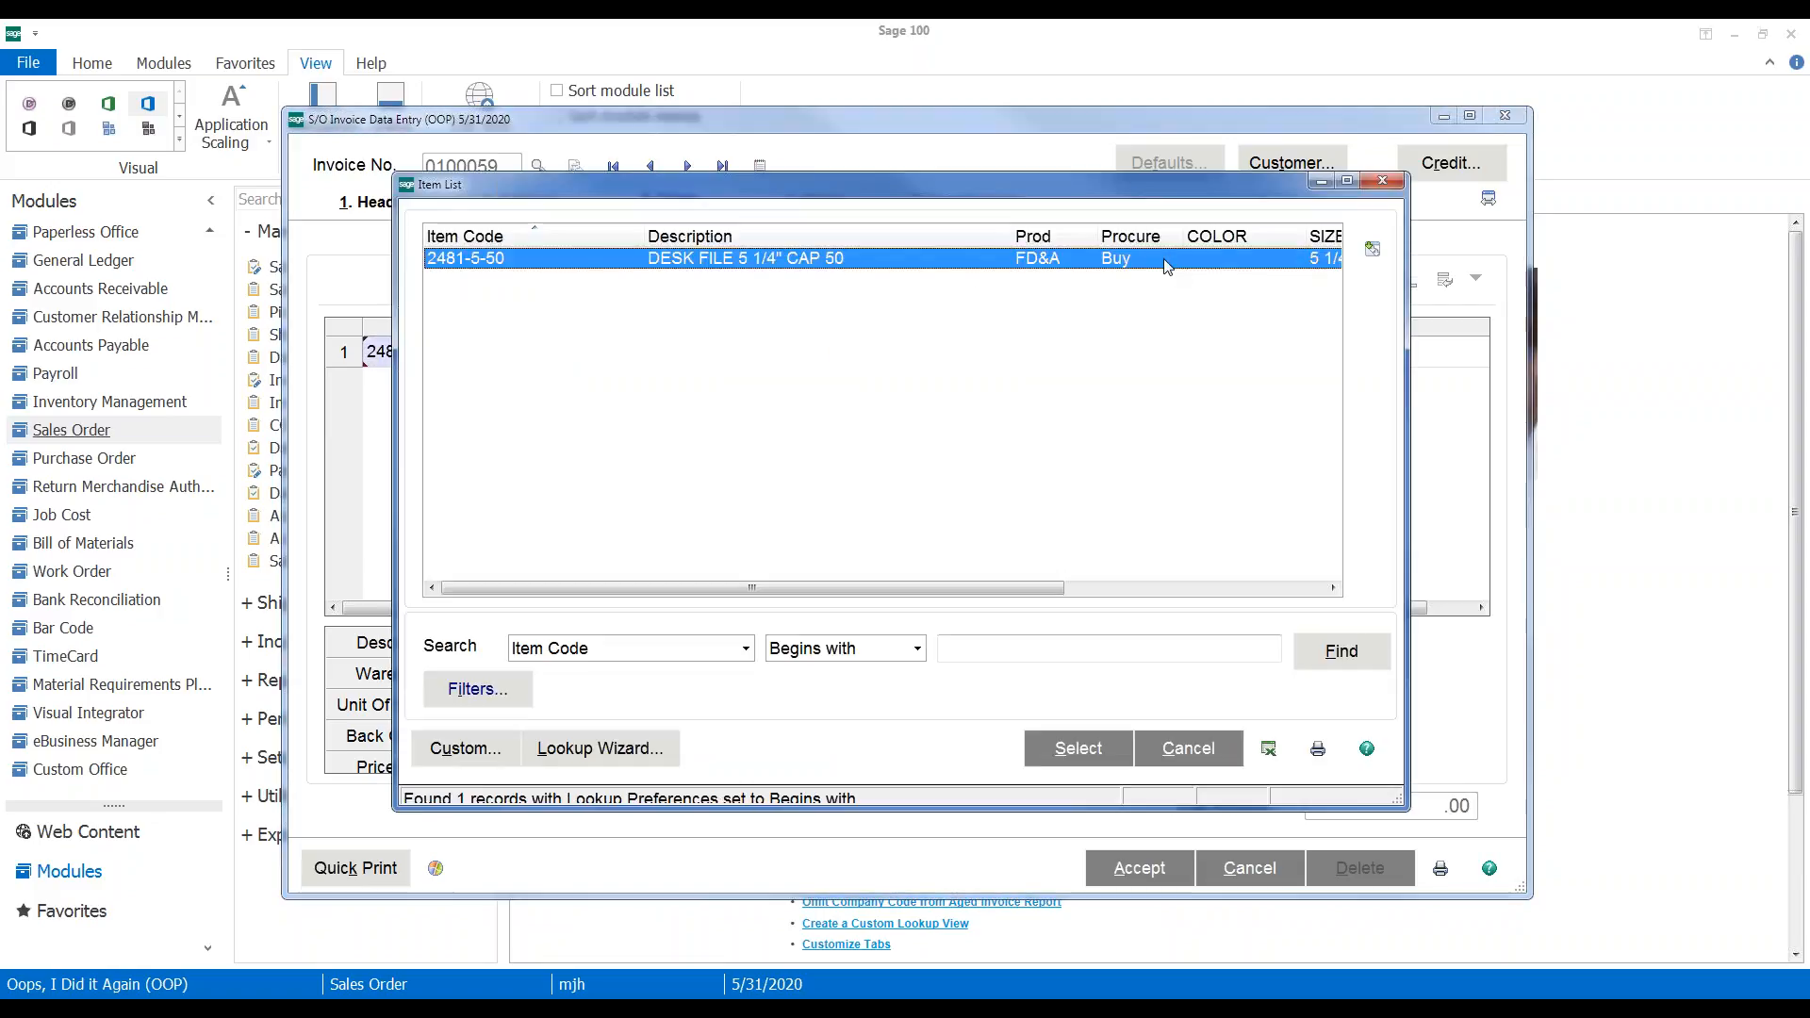
pyautogui.doubleClick(679, 267)
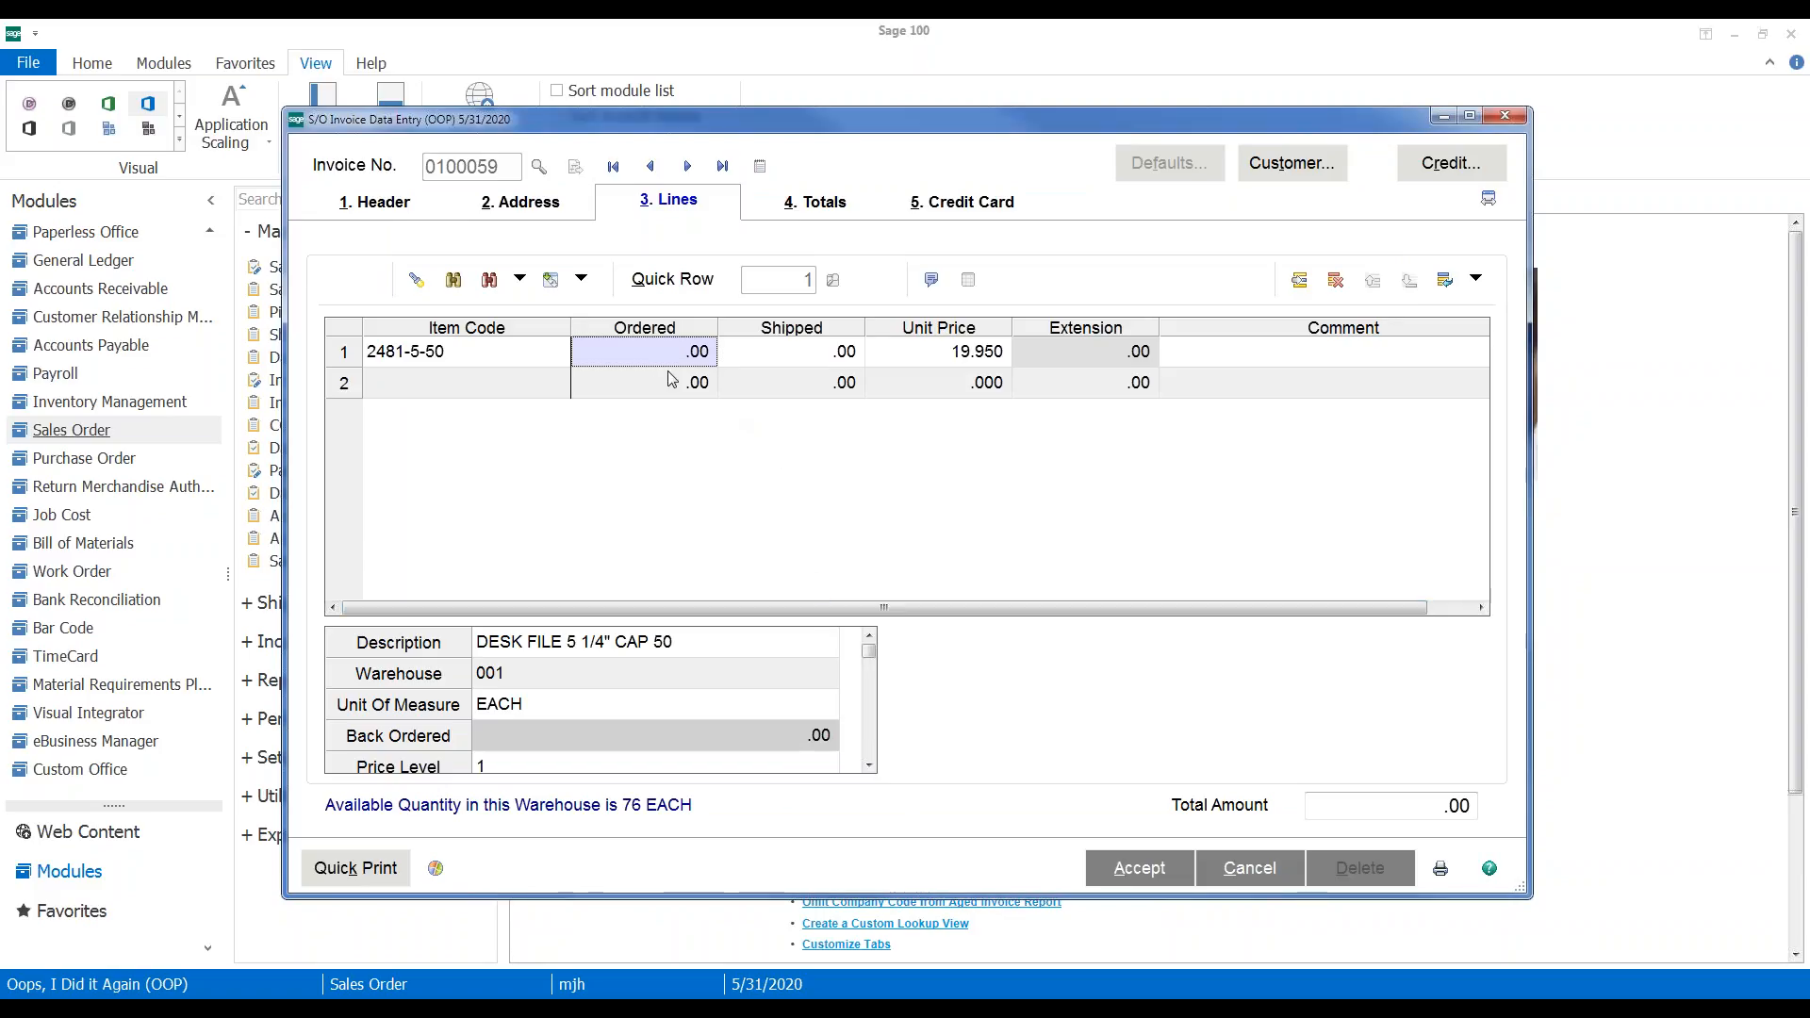
pyautogui.write('2')
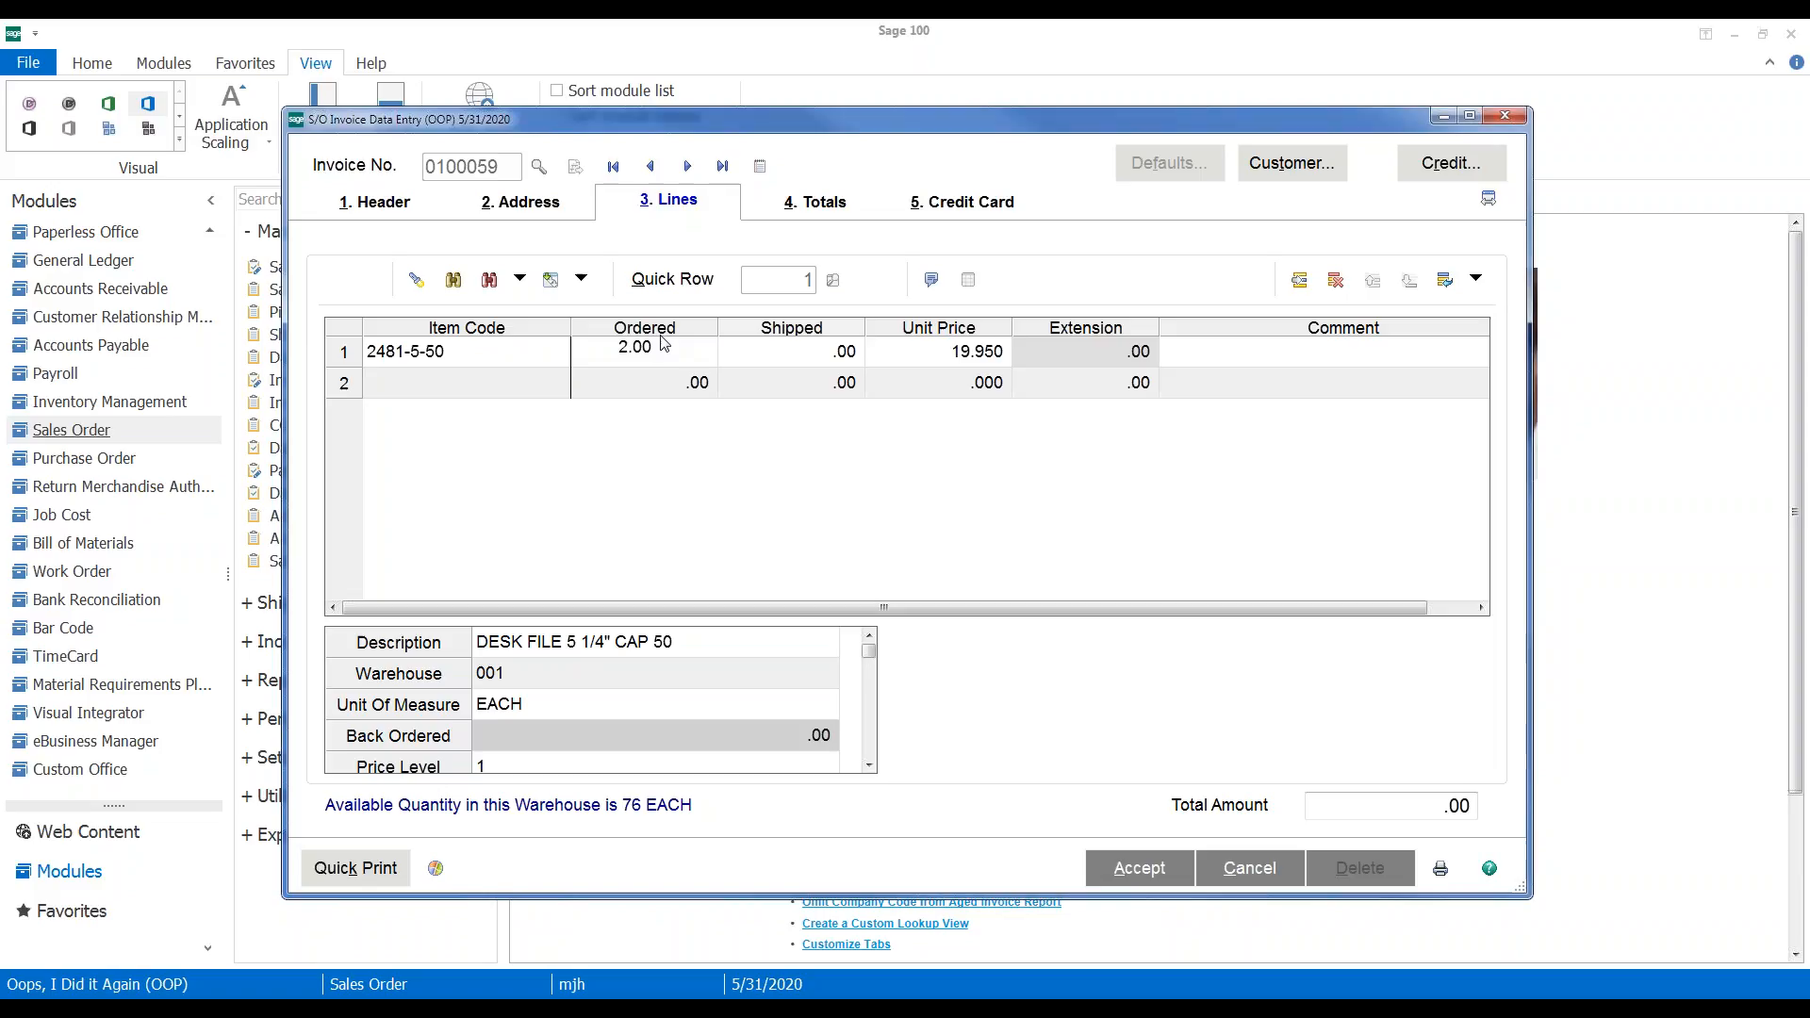
pyautogui.press('Tab')
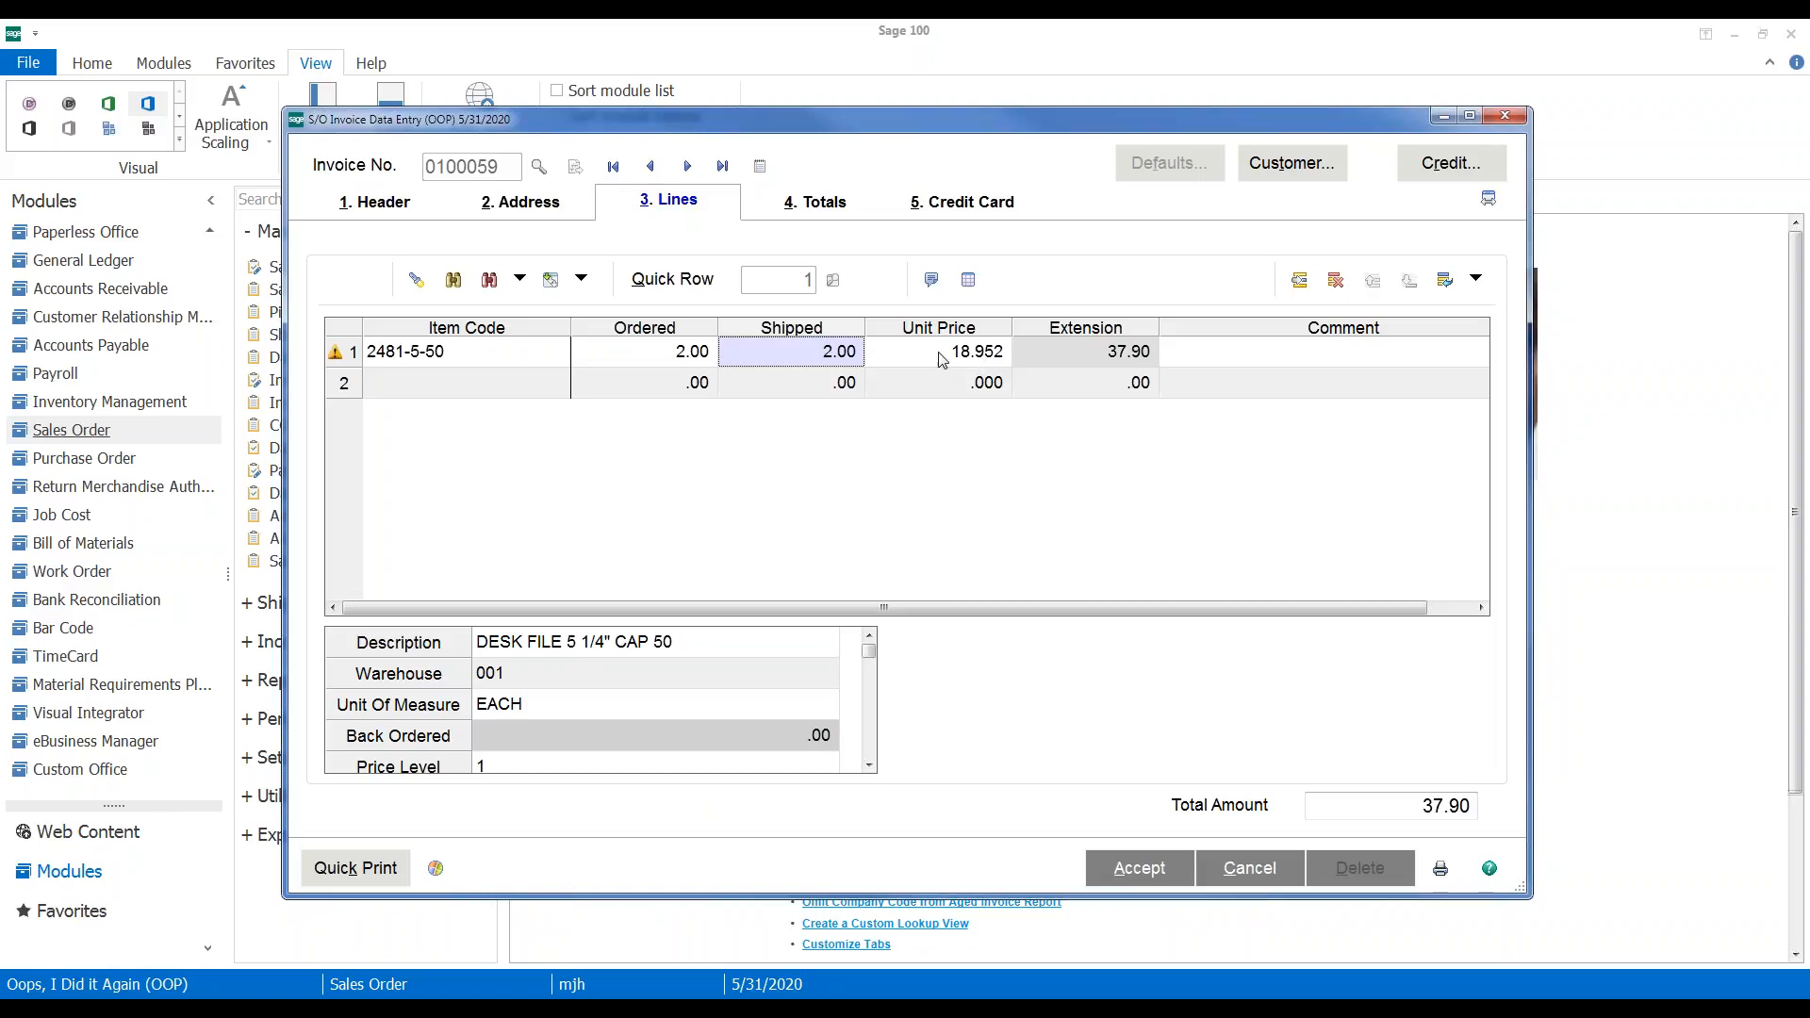
# Distribute the 2 units to lot JAN10, extending the line to 37.90
pyautogui.click(968, 280)
pyautogui.click(743, 400)
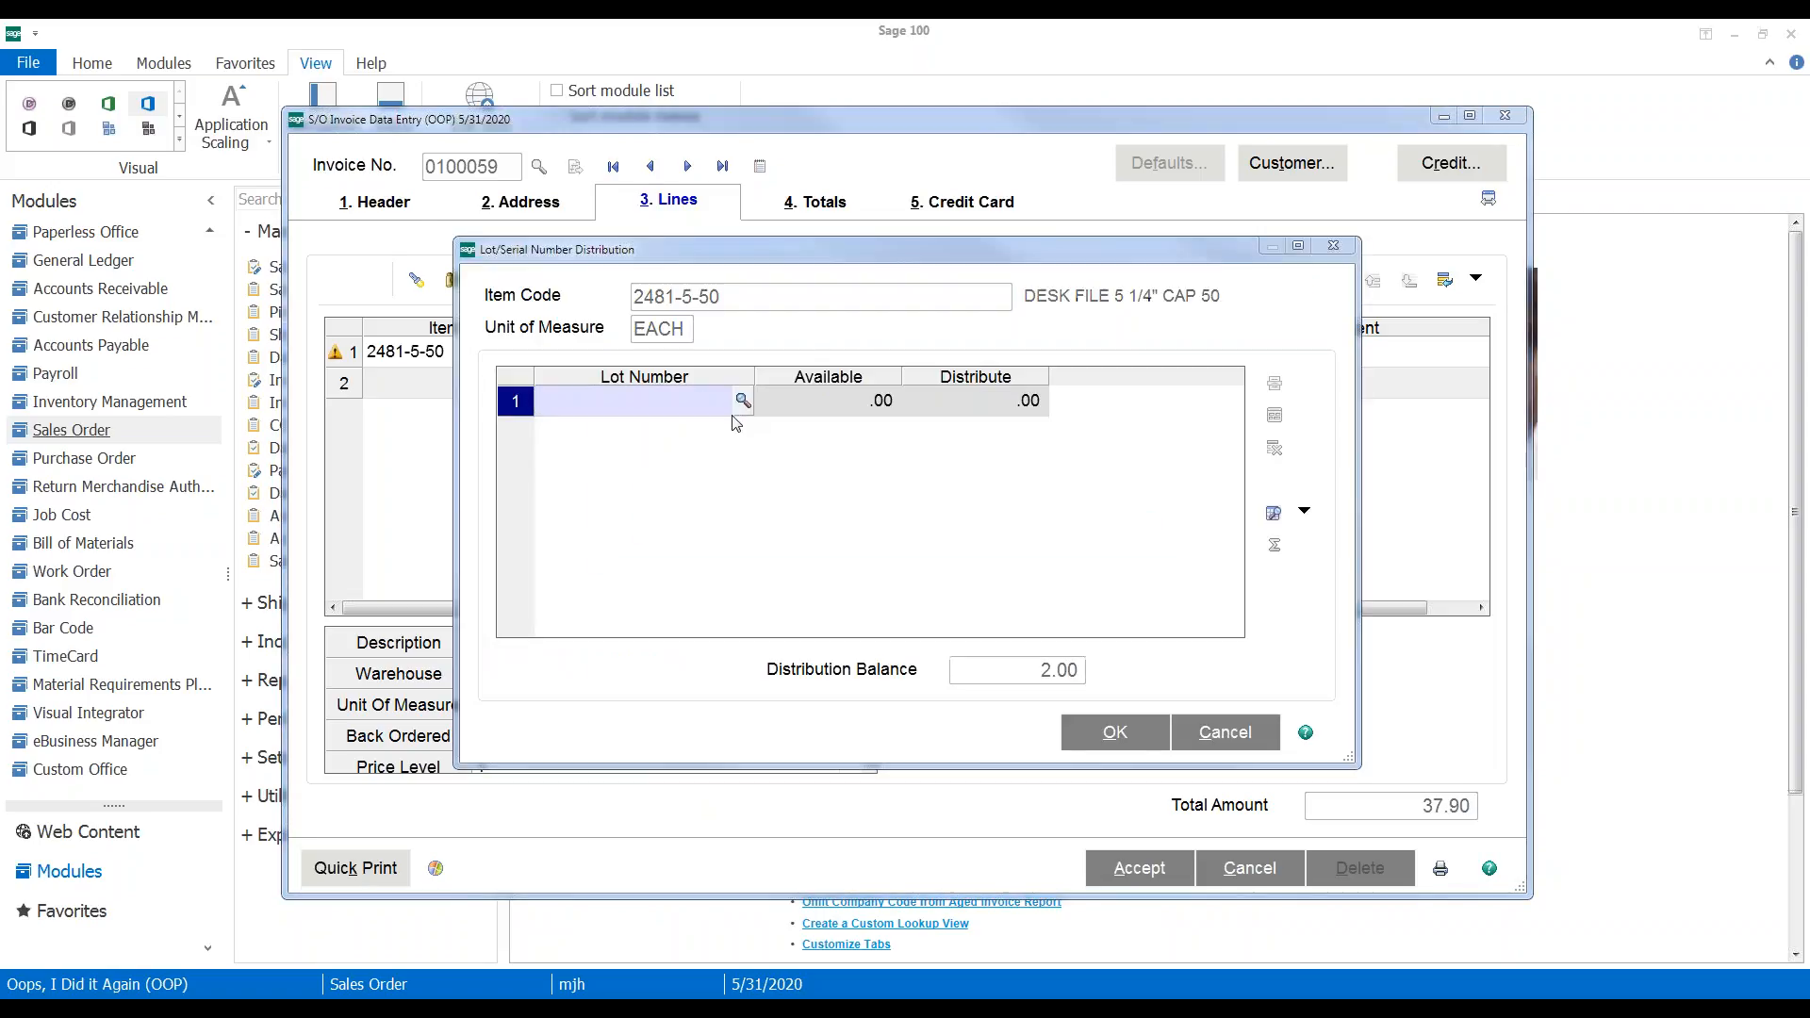
pyautogui.doubleClick(684, 269)
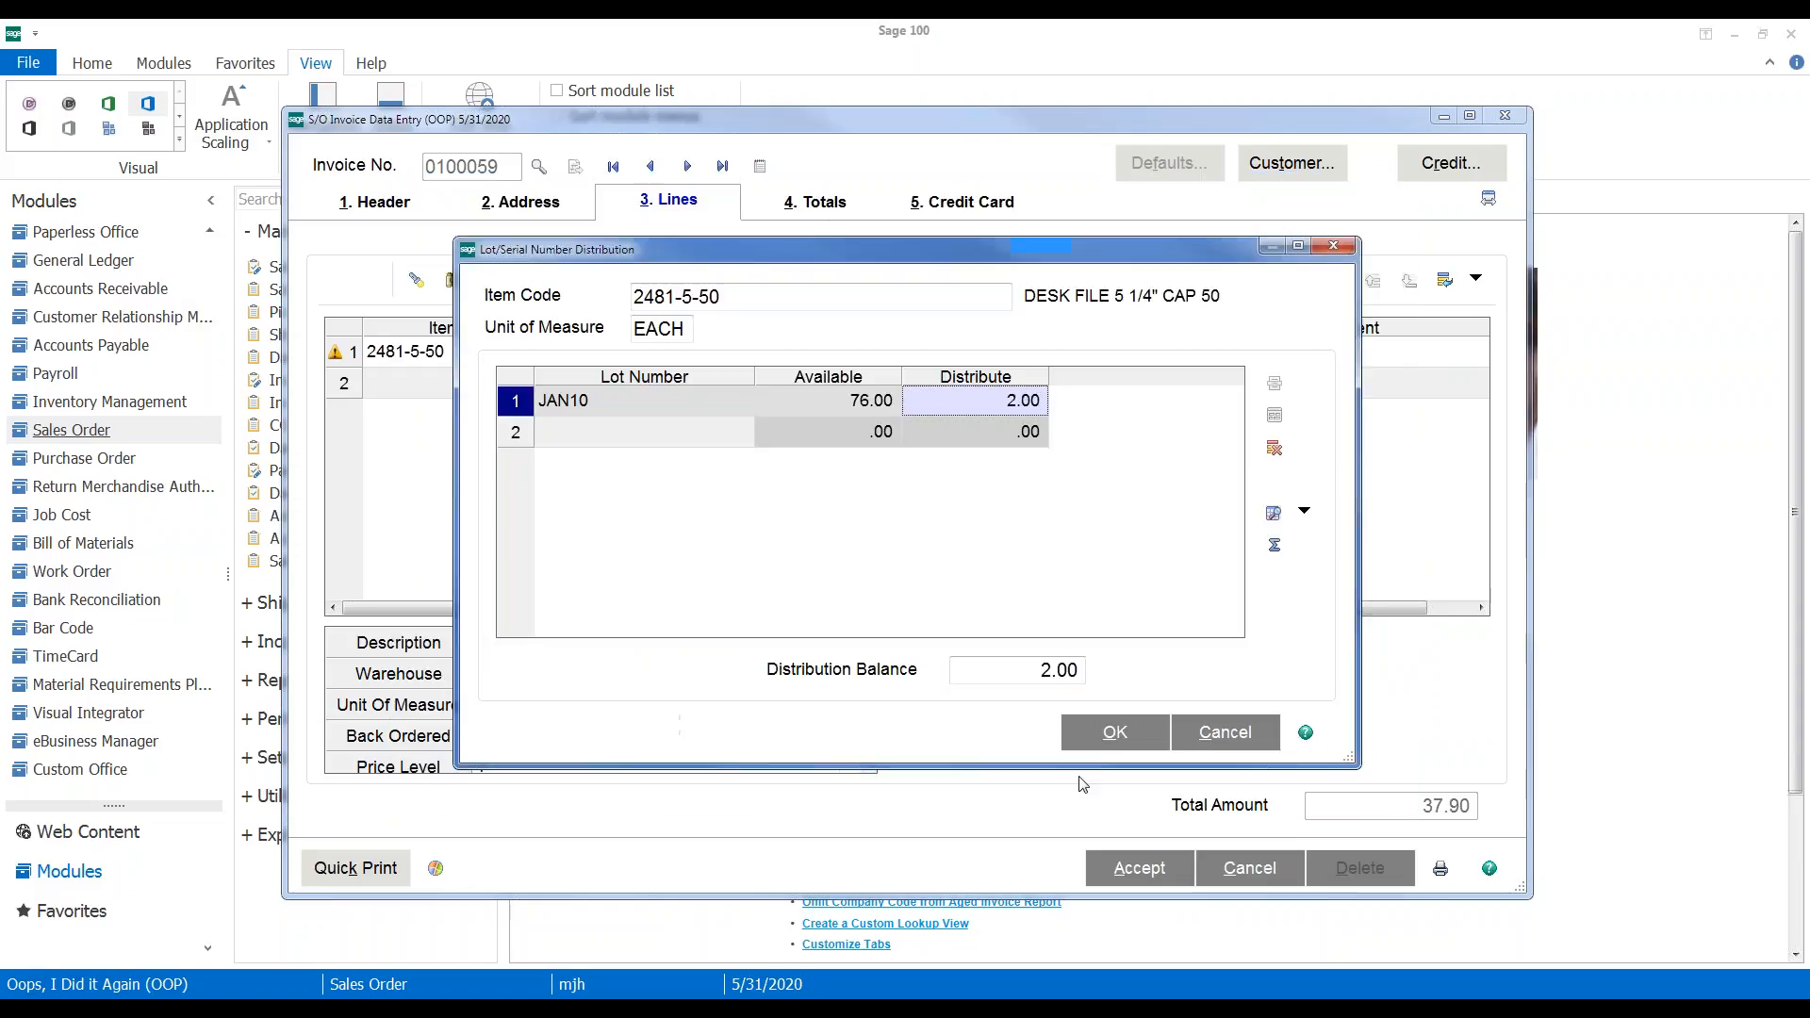
pyautogui.click(1110, 735)
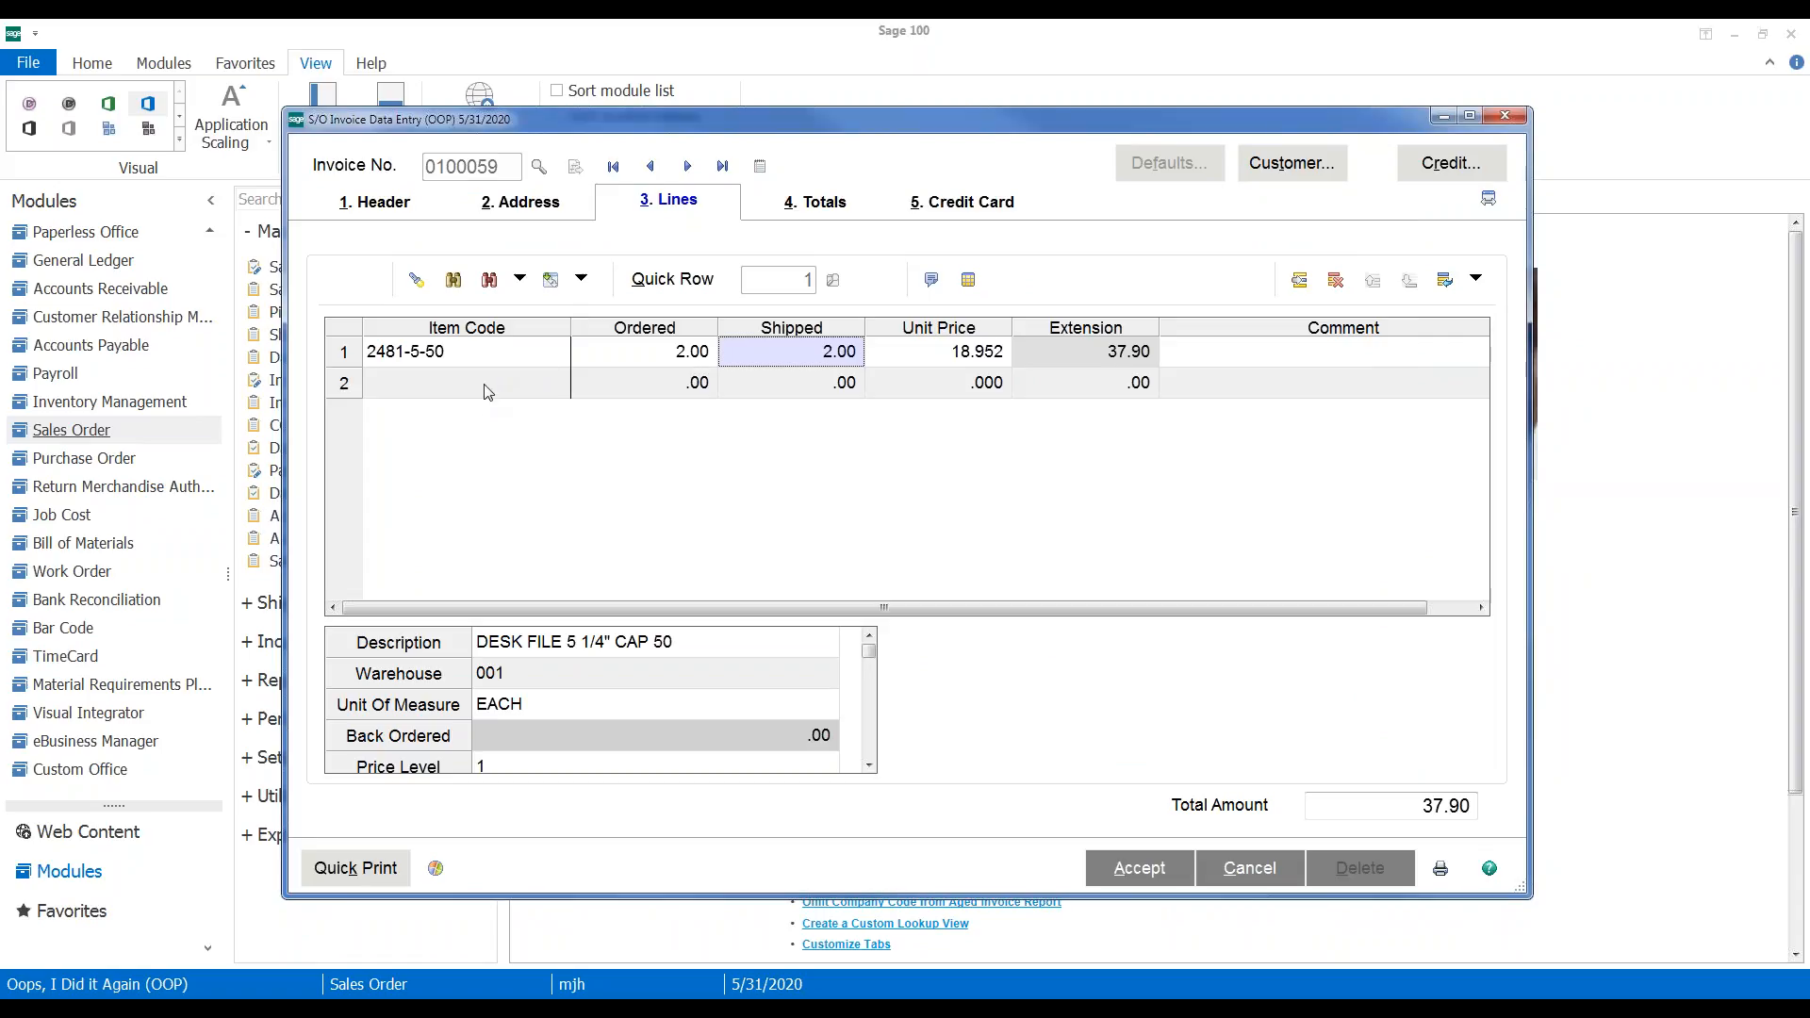
pyautogui.moveTo(891, 117); pyautogui.dragTo(1055, 96)
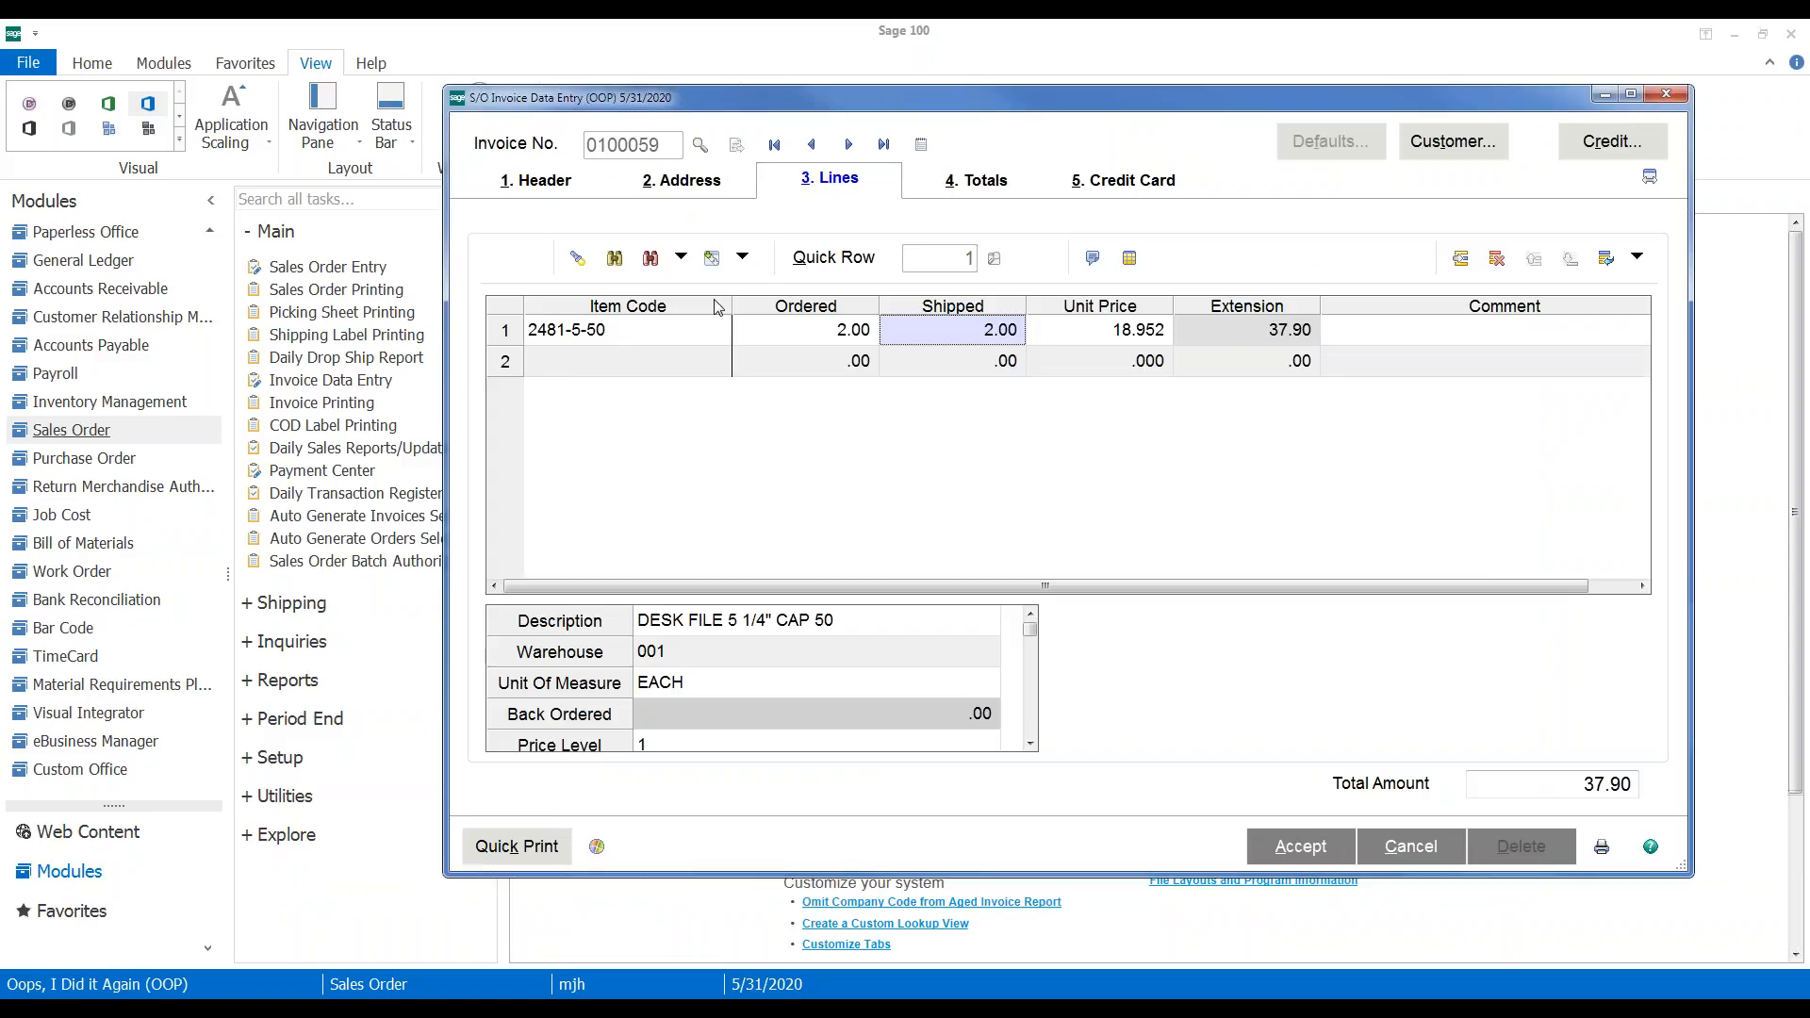
# Add a second line for item 2481-5-50 with 2 ordered
pyautogui.click(537, 183)
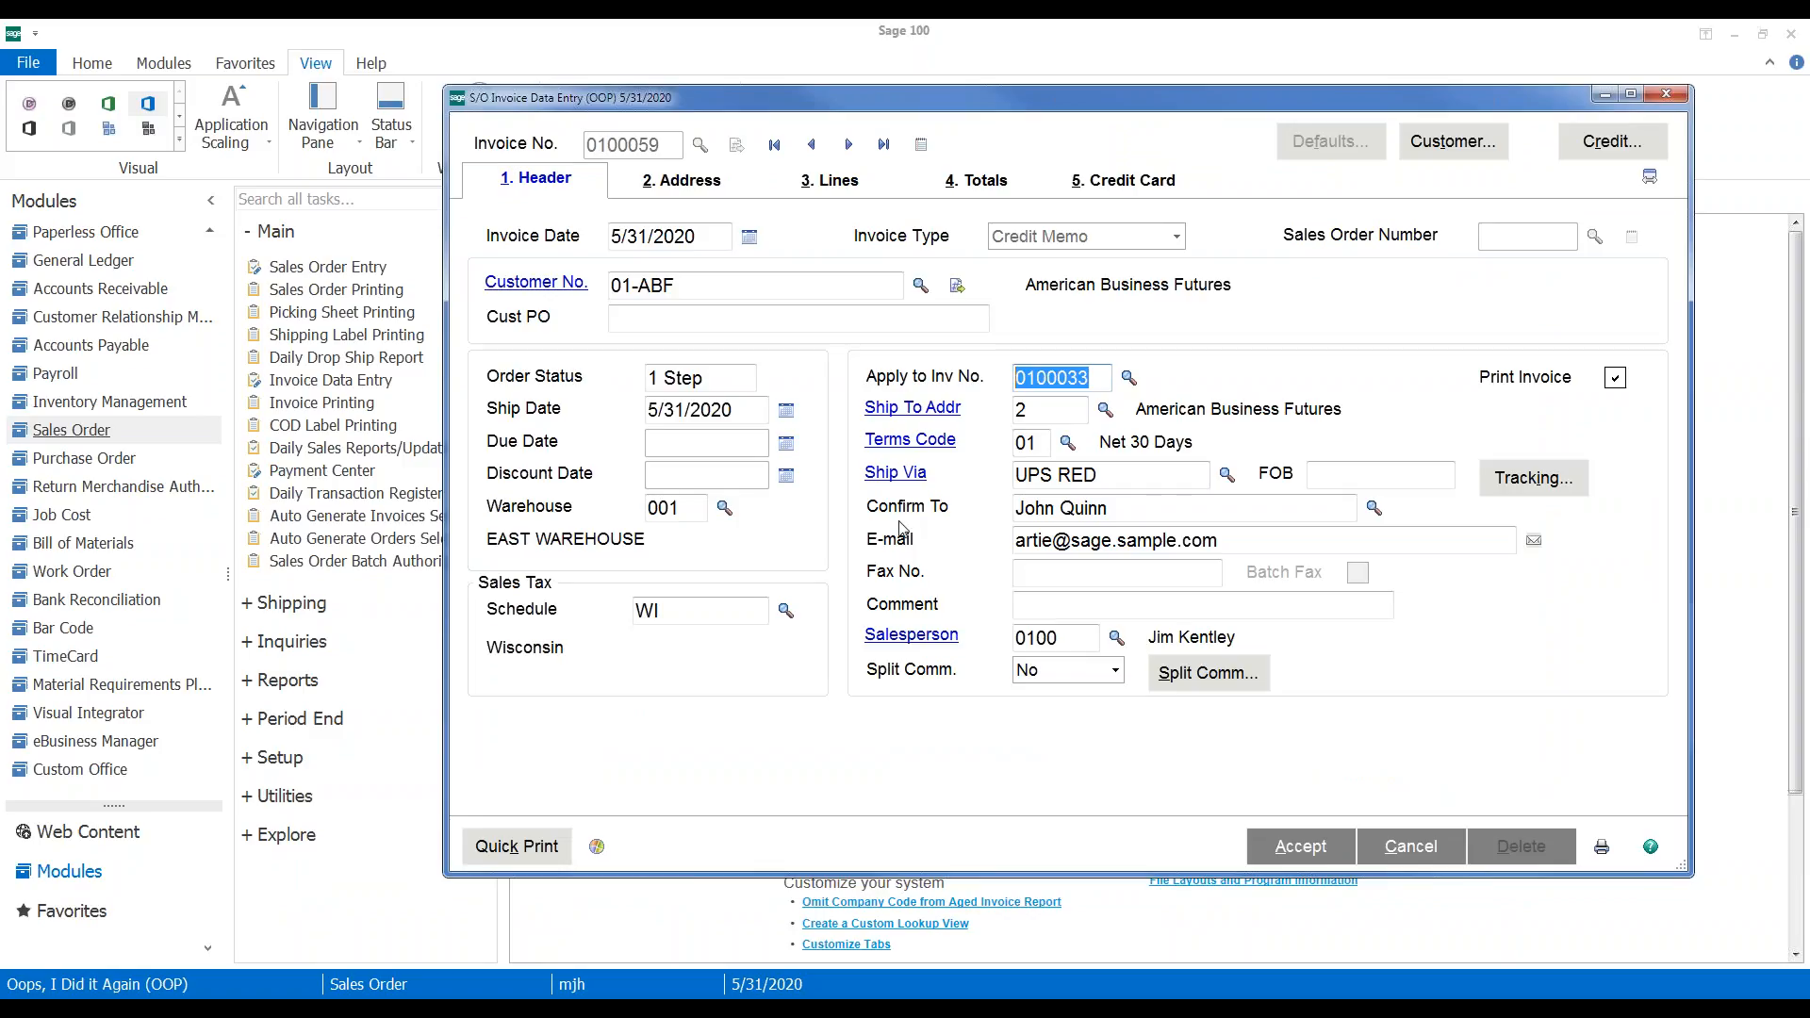
pyautogui.click(838, 189)
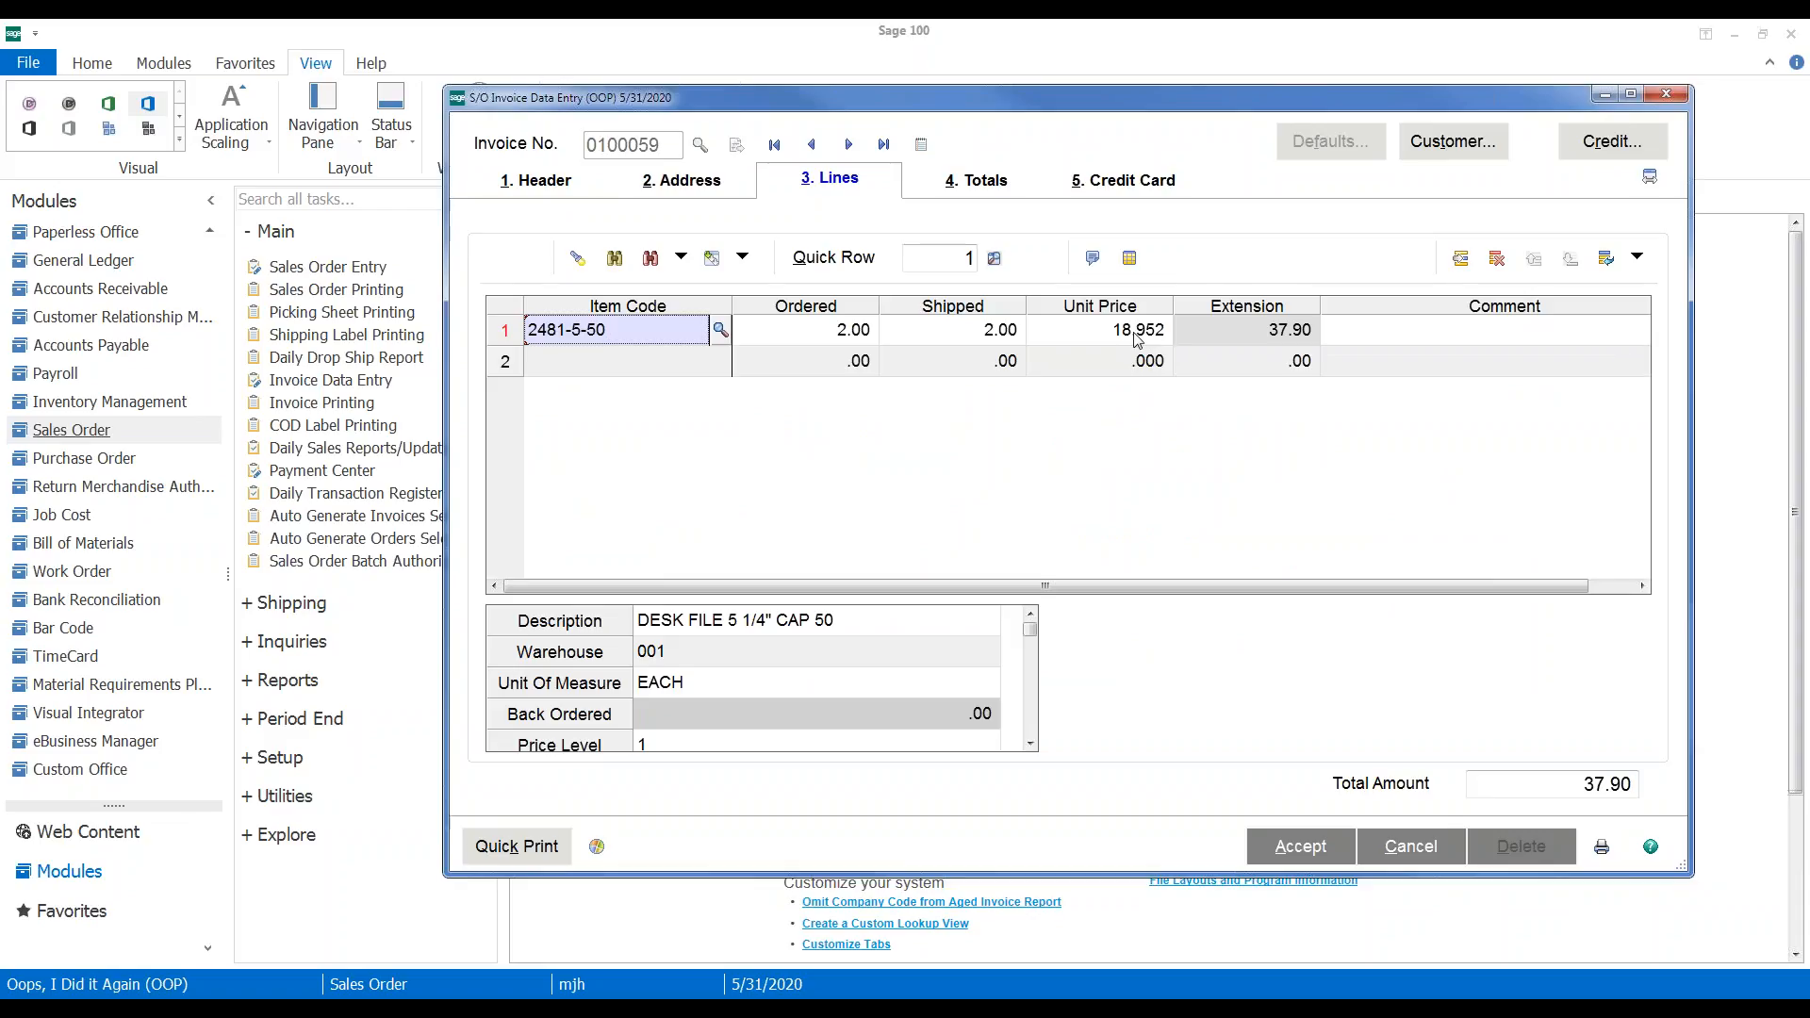
pyautogui.click(578, 366)
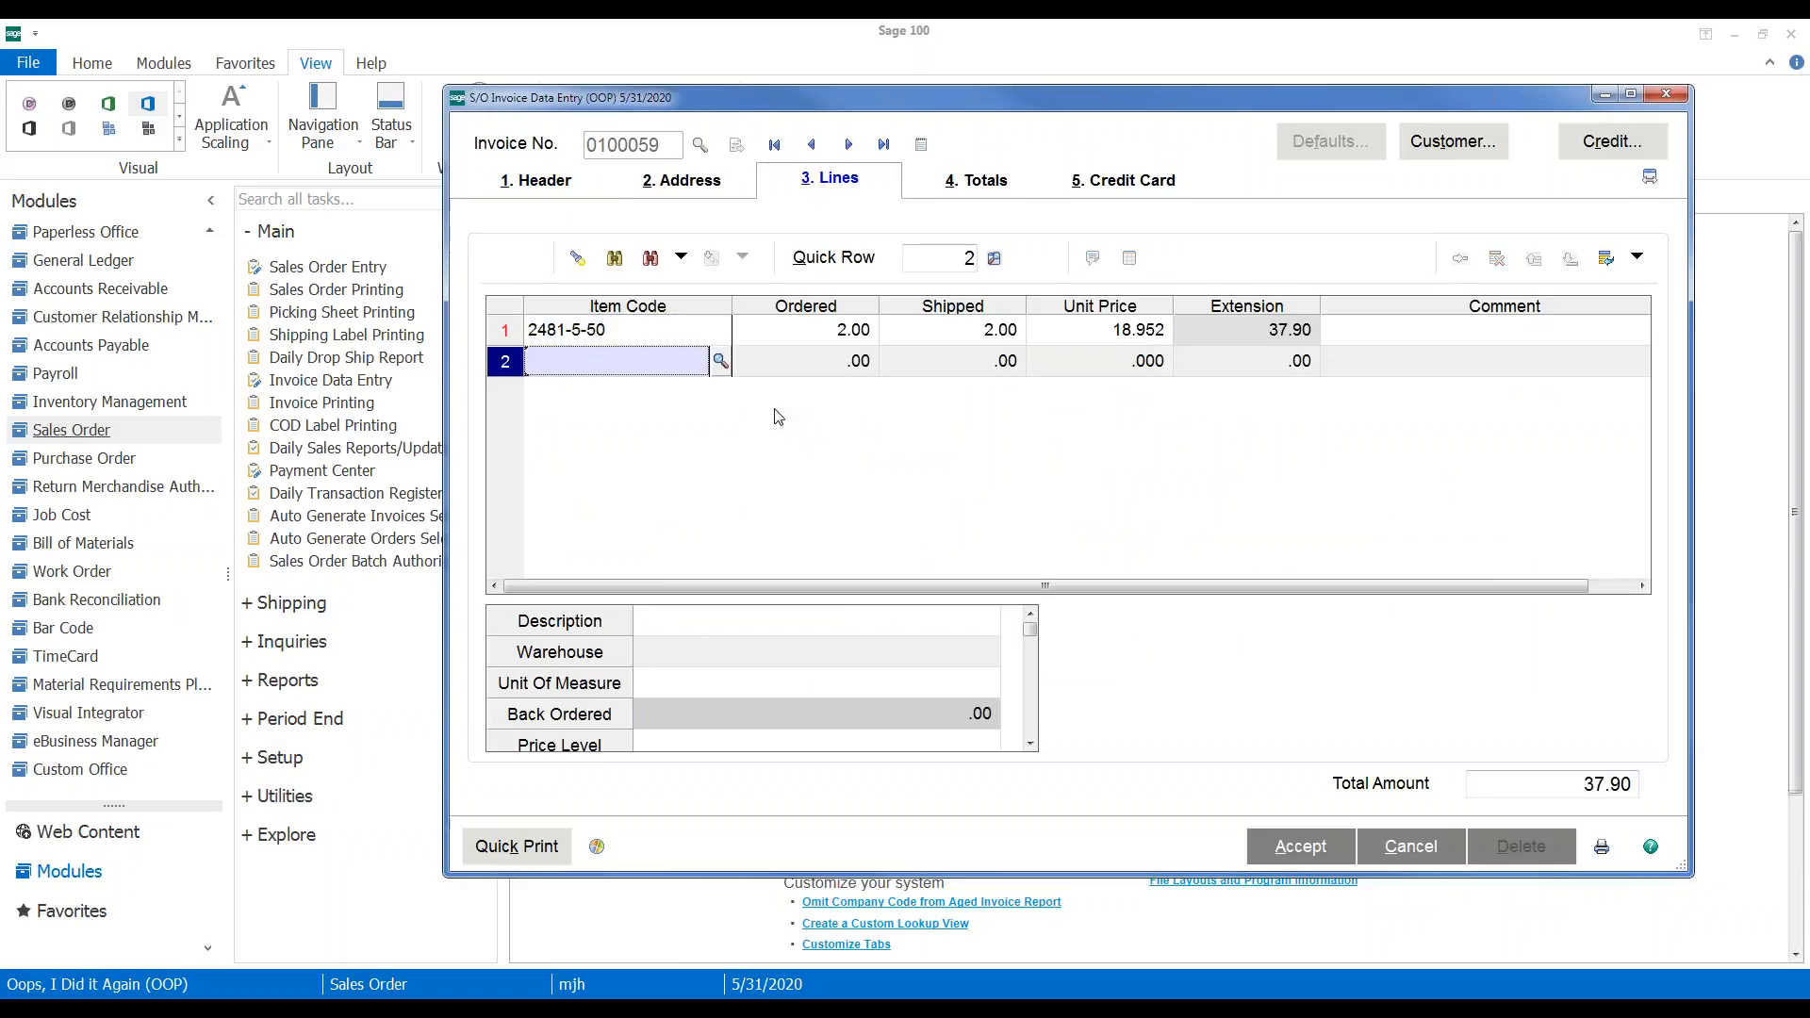
pyautogui.write('2481')
pyautogui.press('Tab')
pyautogui.press('Return')
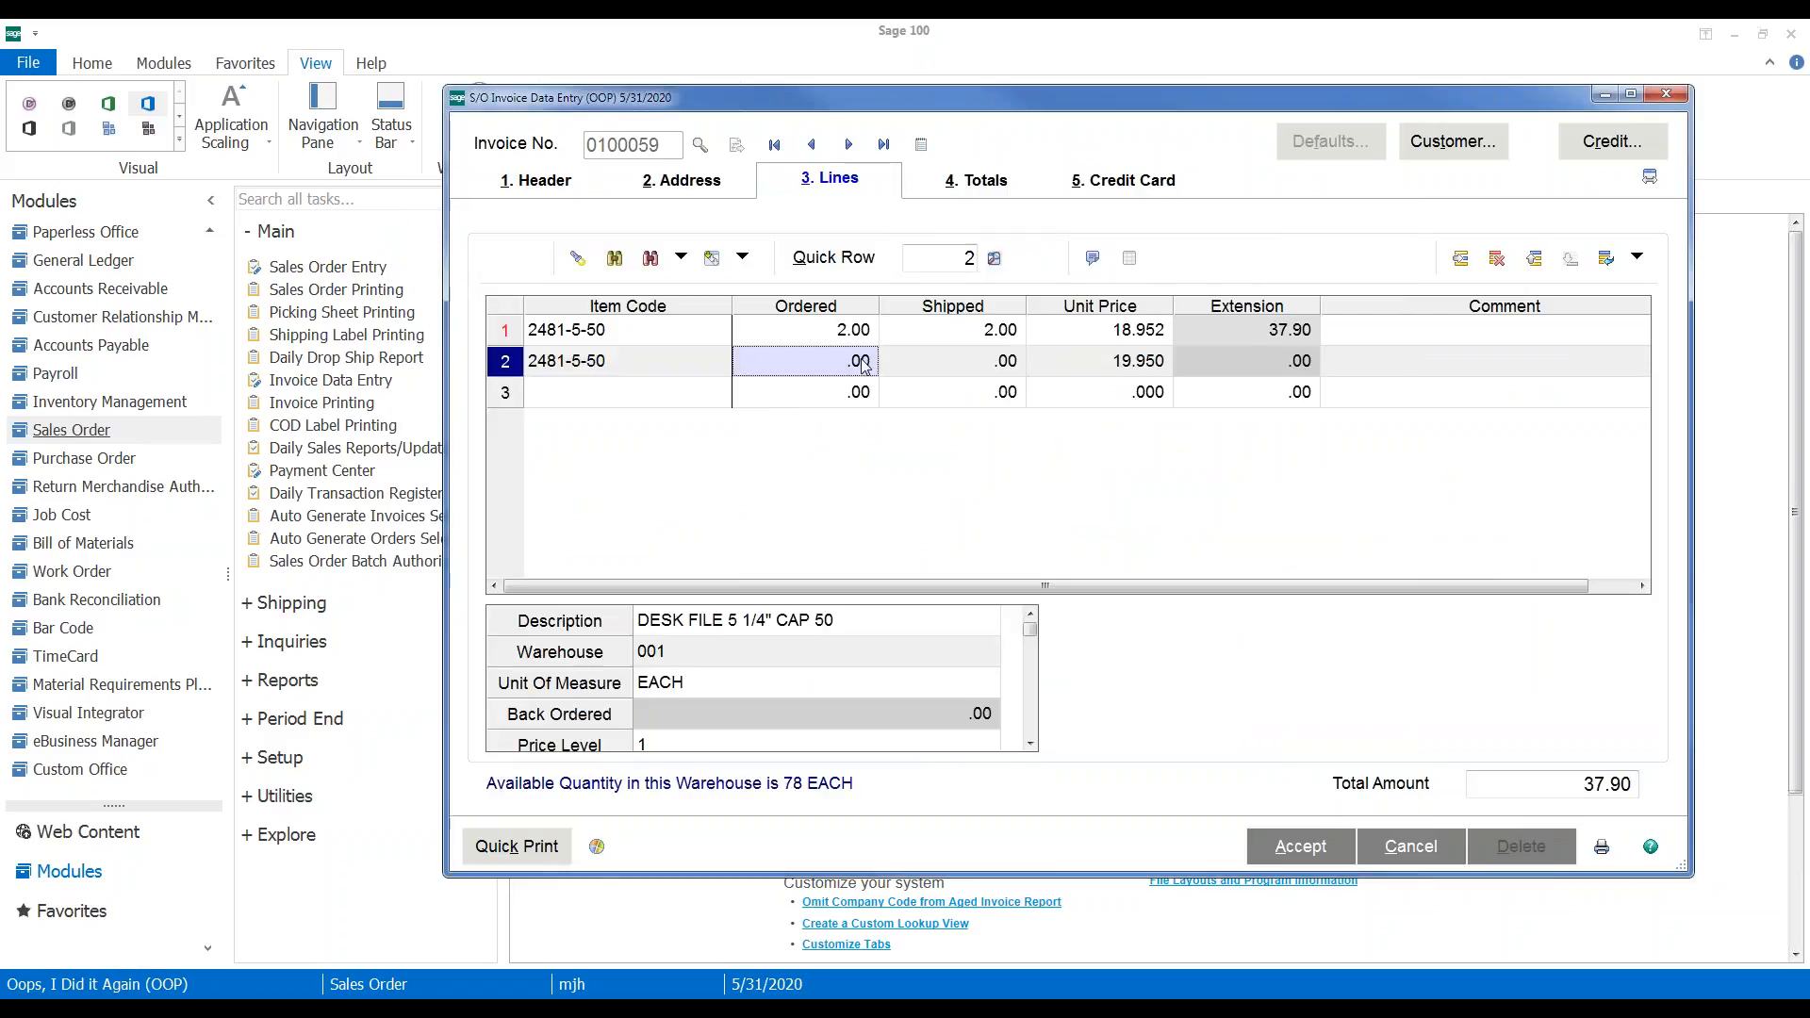
pyautogui.write('2')
pyautogui.click(932, 364)
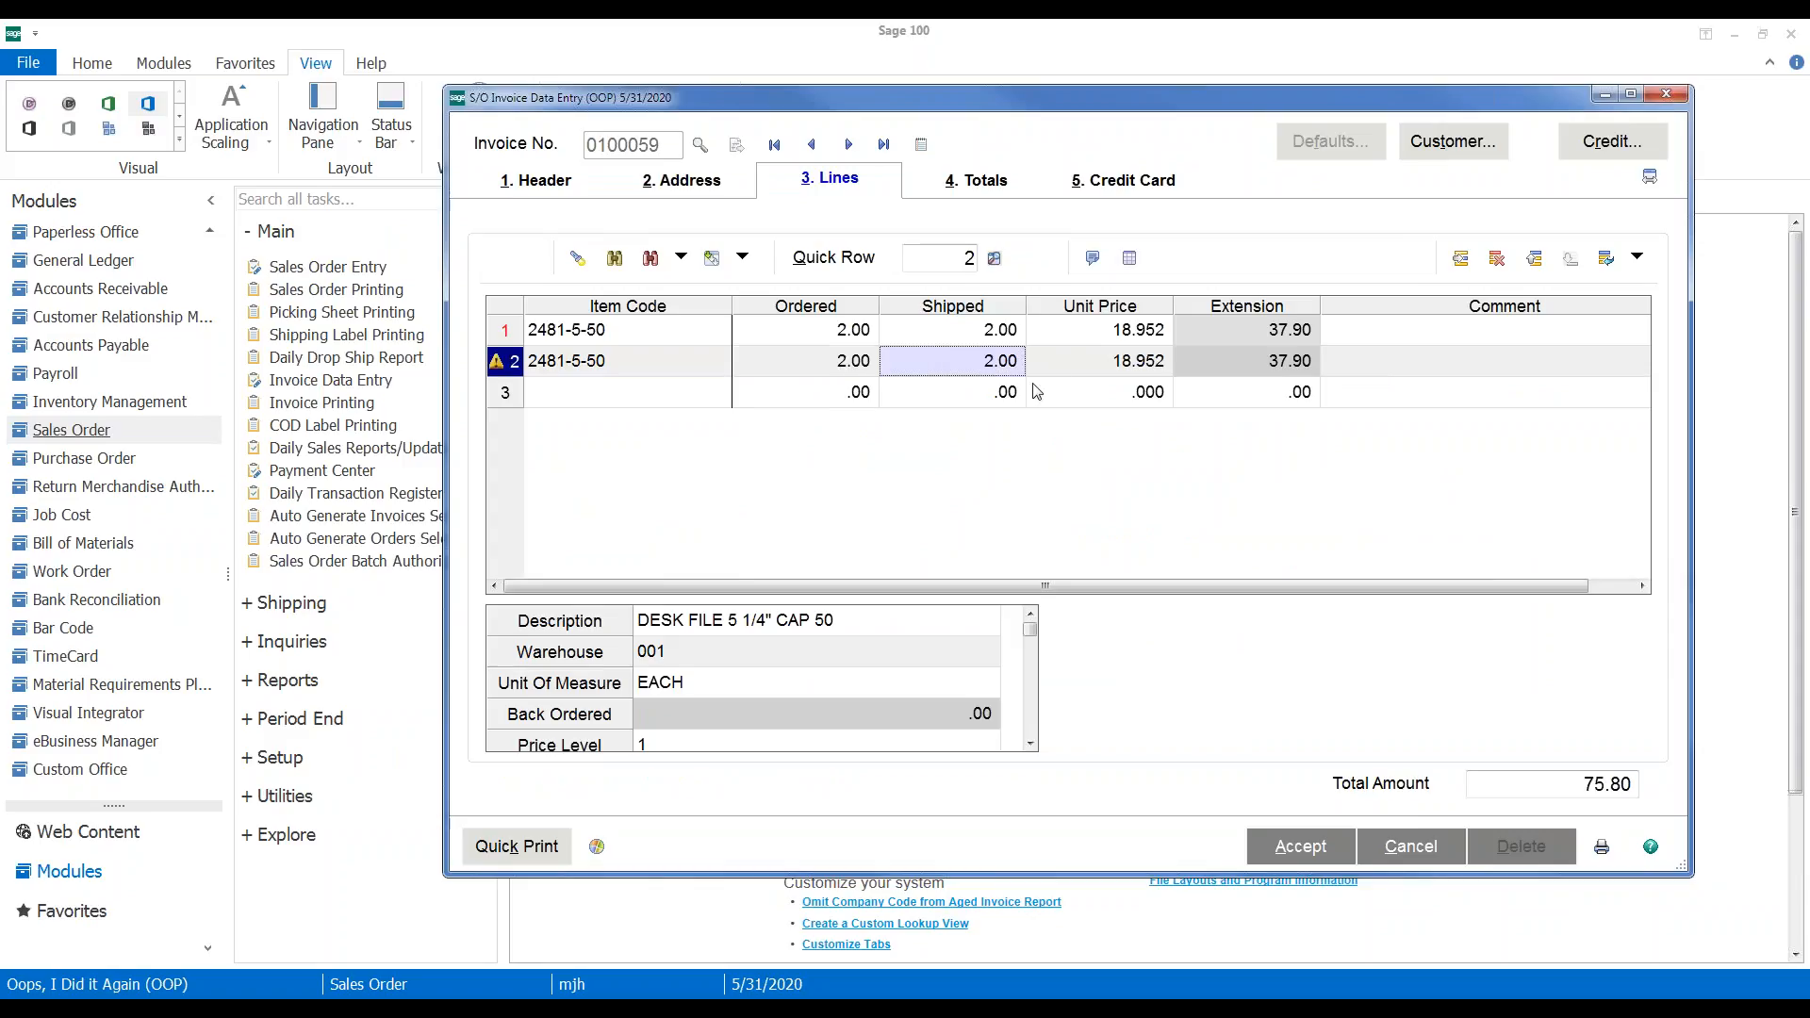
# Set line 2's unit price to 20.25 and its shipped quantity to -2
pyautogui.click(1058, 367)
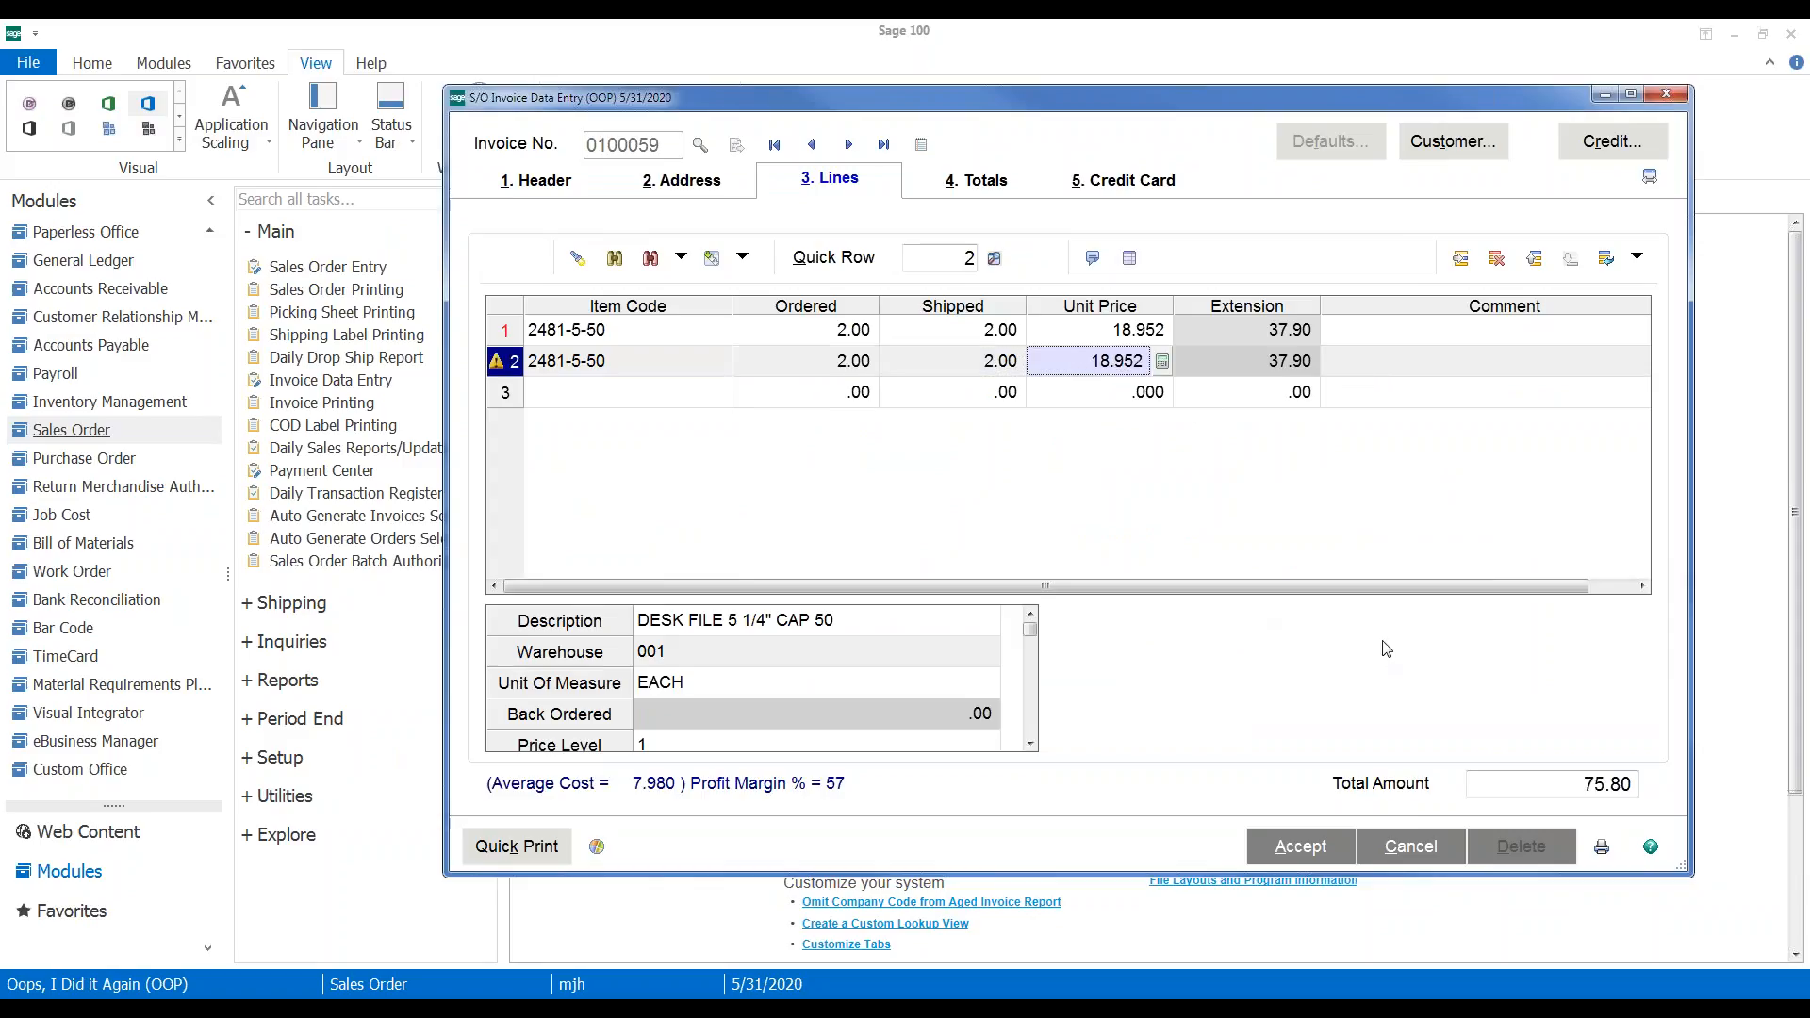
pyautogui.write('20.250')
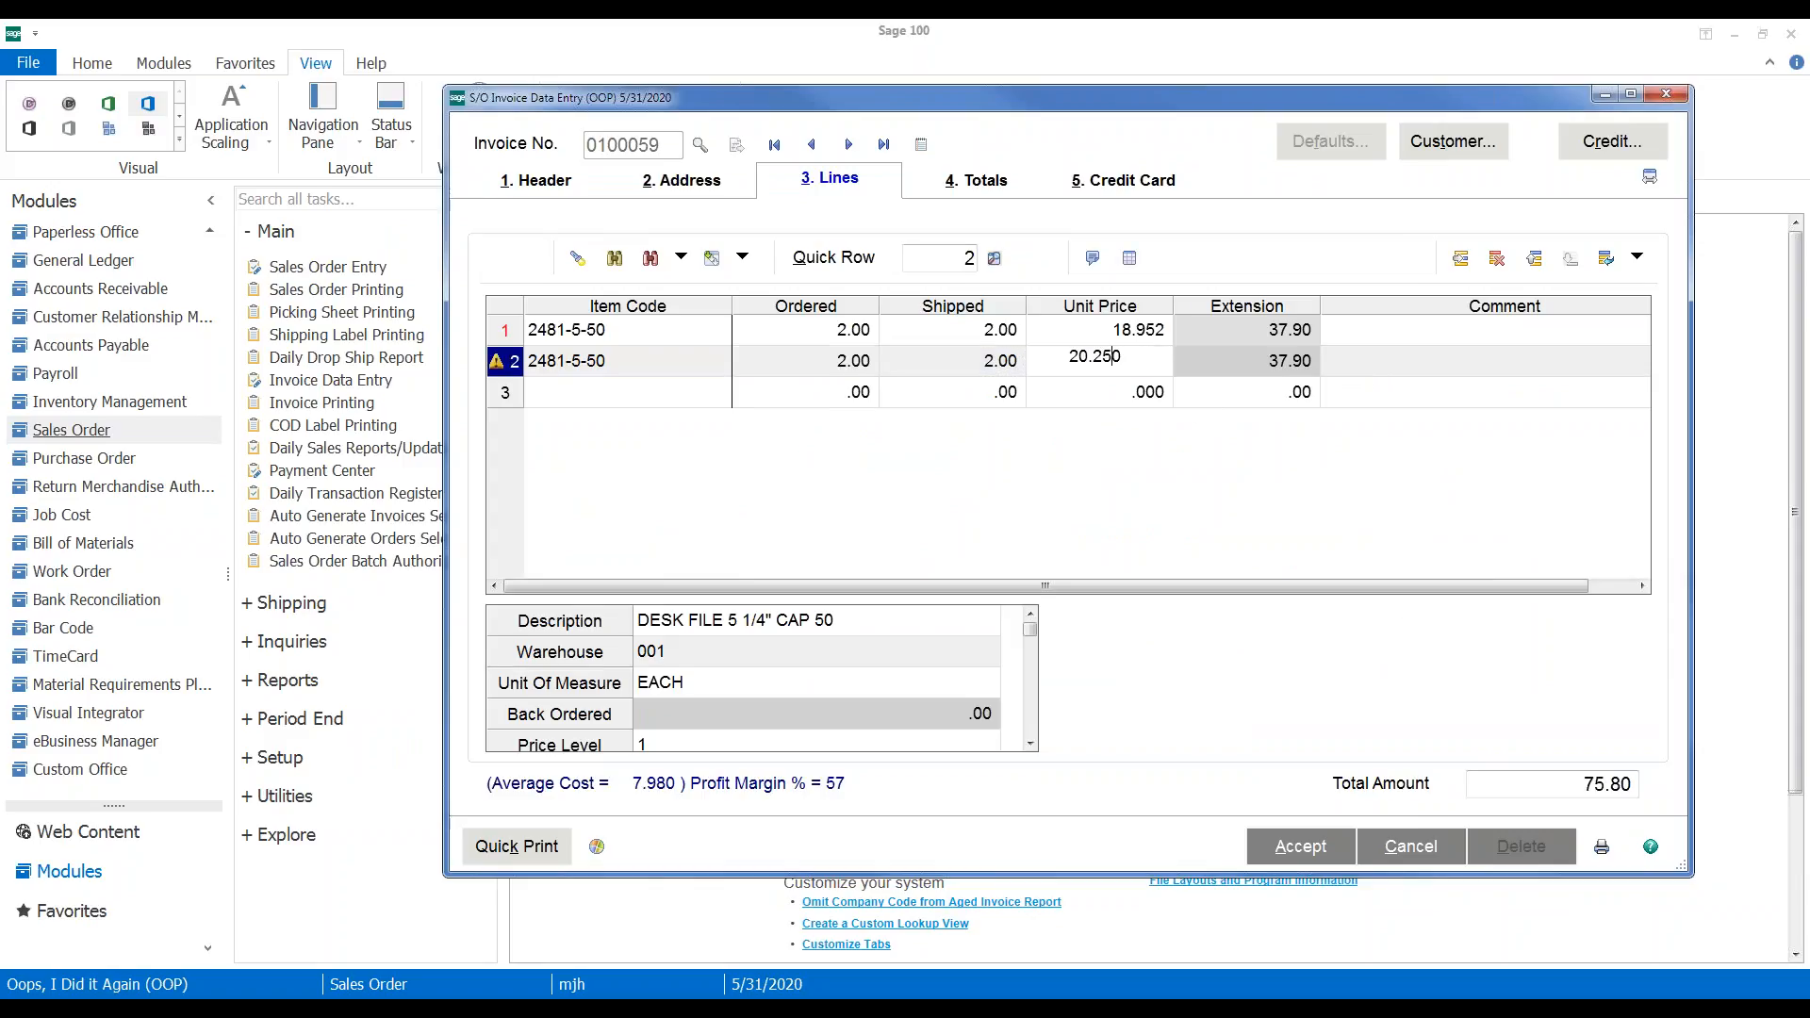
pyautogui.write('5')
pyautogui.press('Tab')
pyautogui.click(825, 364)
pyautogui.write('-')
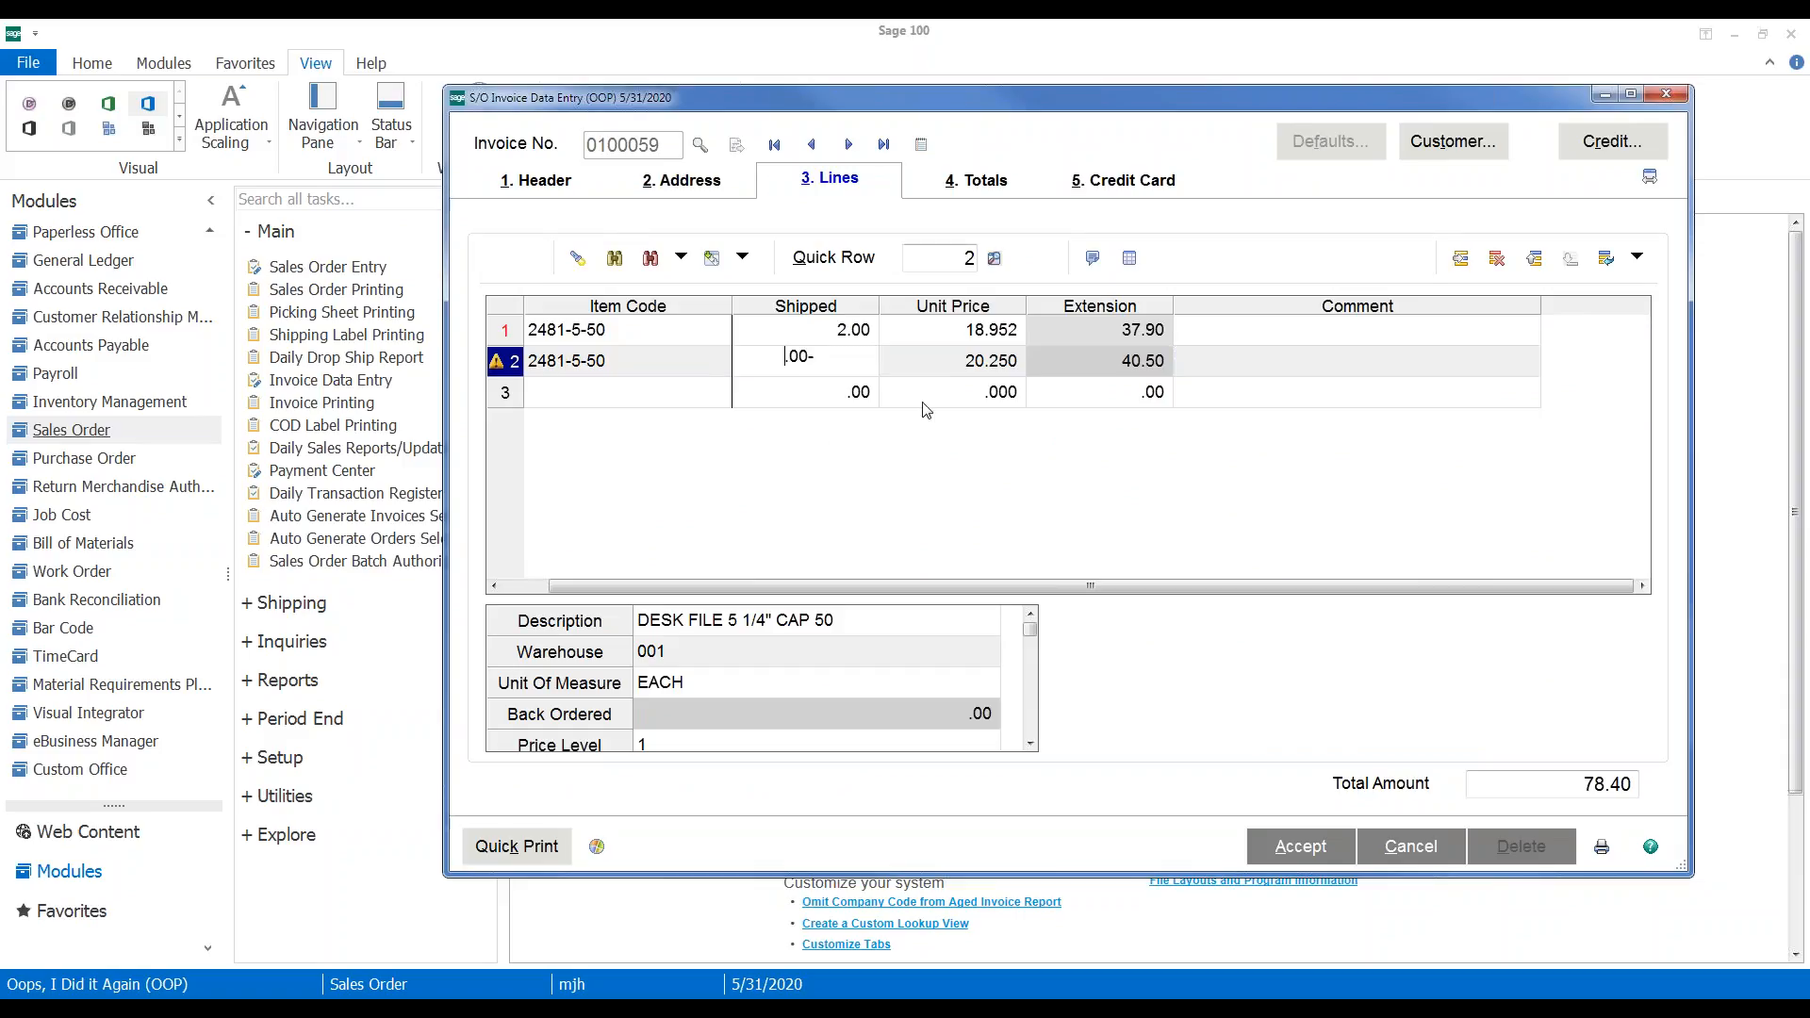
pyautogui.write('2')
pyautogui.press('Tab')
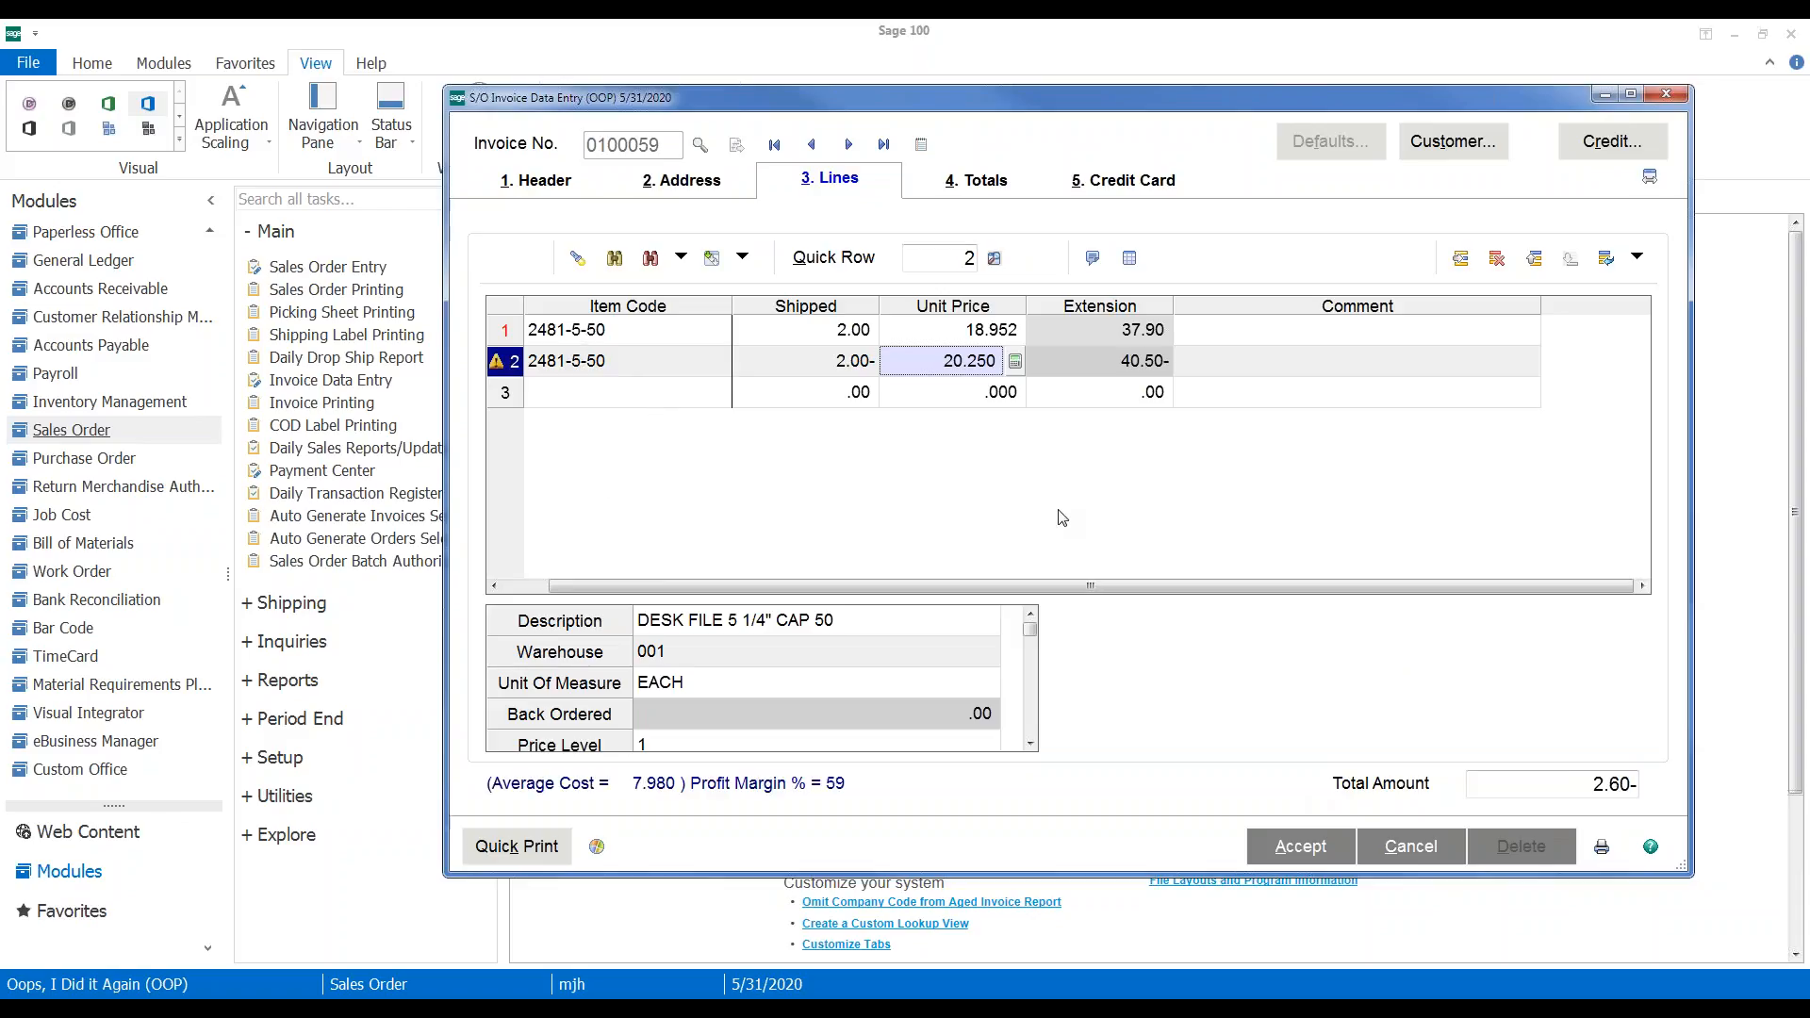
pyautogui.moveTo(894, 589); pyautogui.dragTo(692, 585)
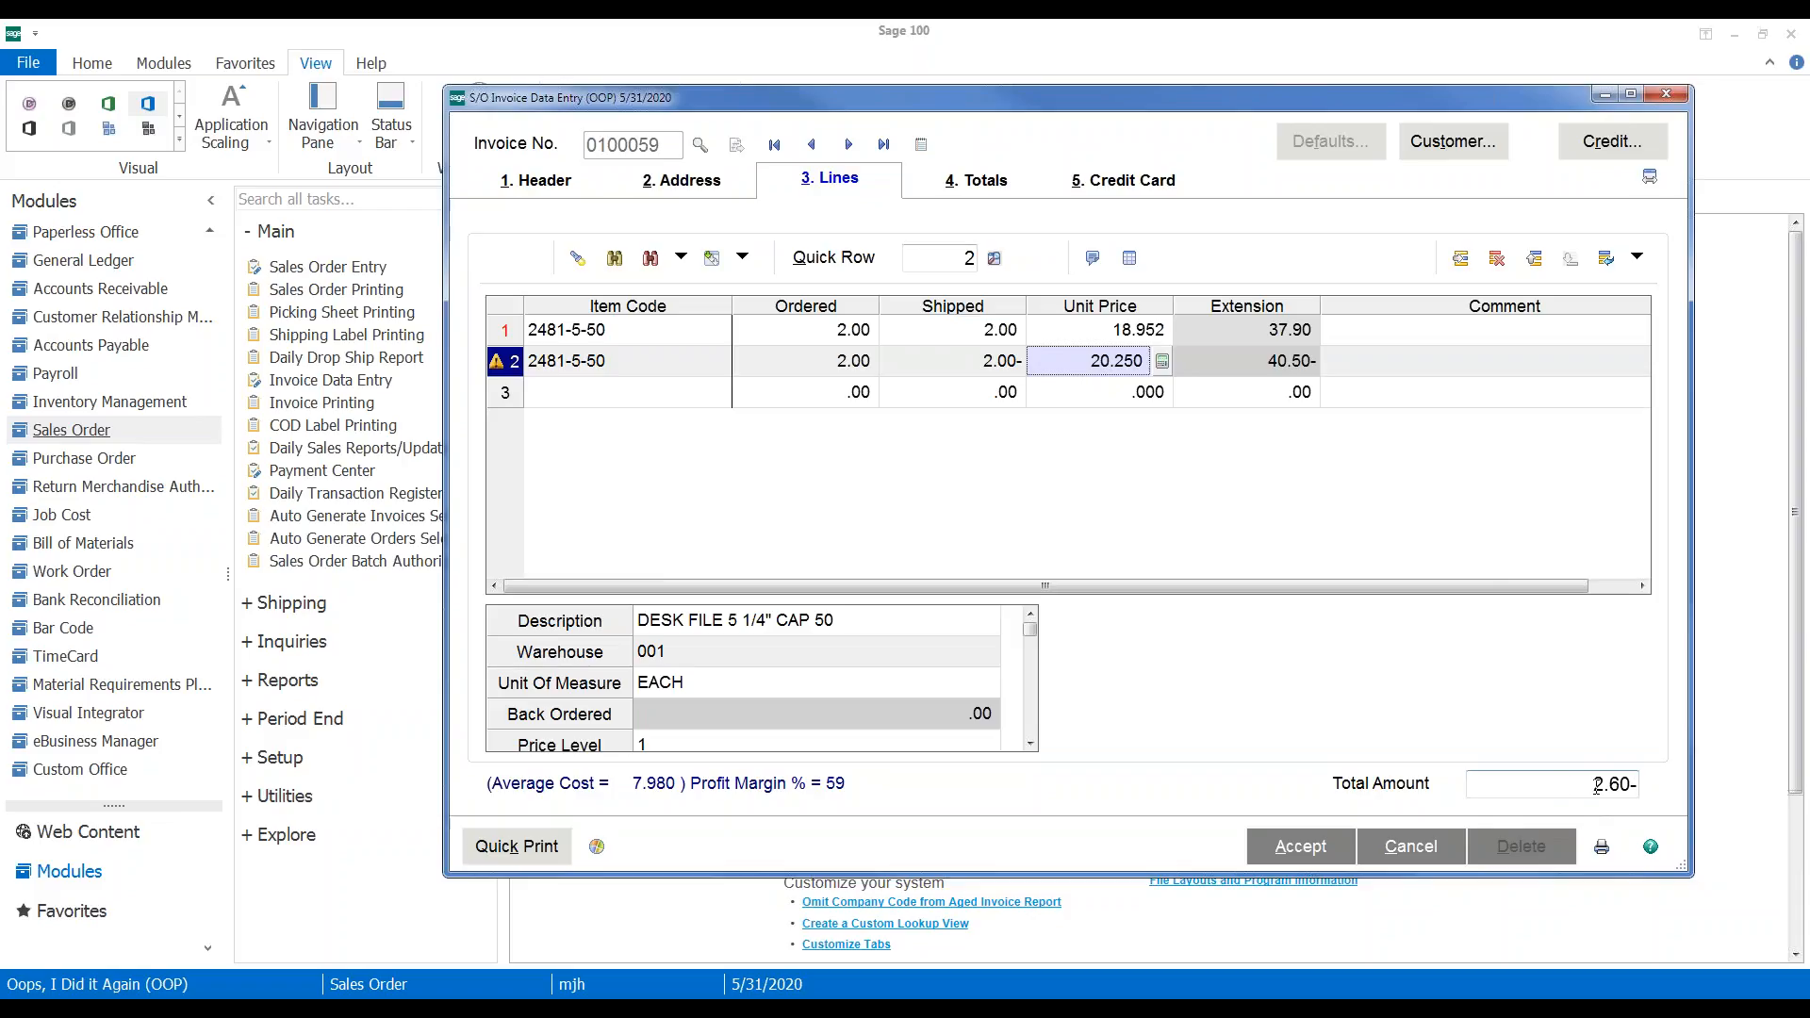
# Distribute -2 units to lot JAN10 and accept the lines, bringing the total to 2.60-
pyautogui.press('Tab')
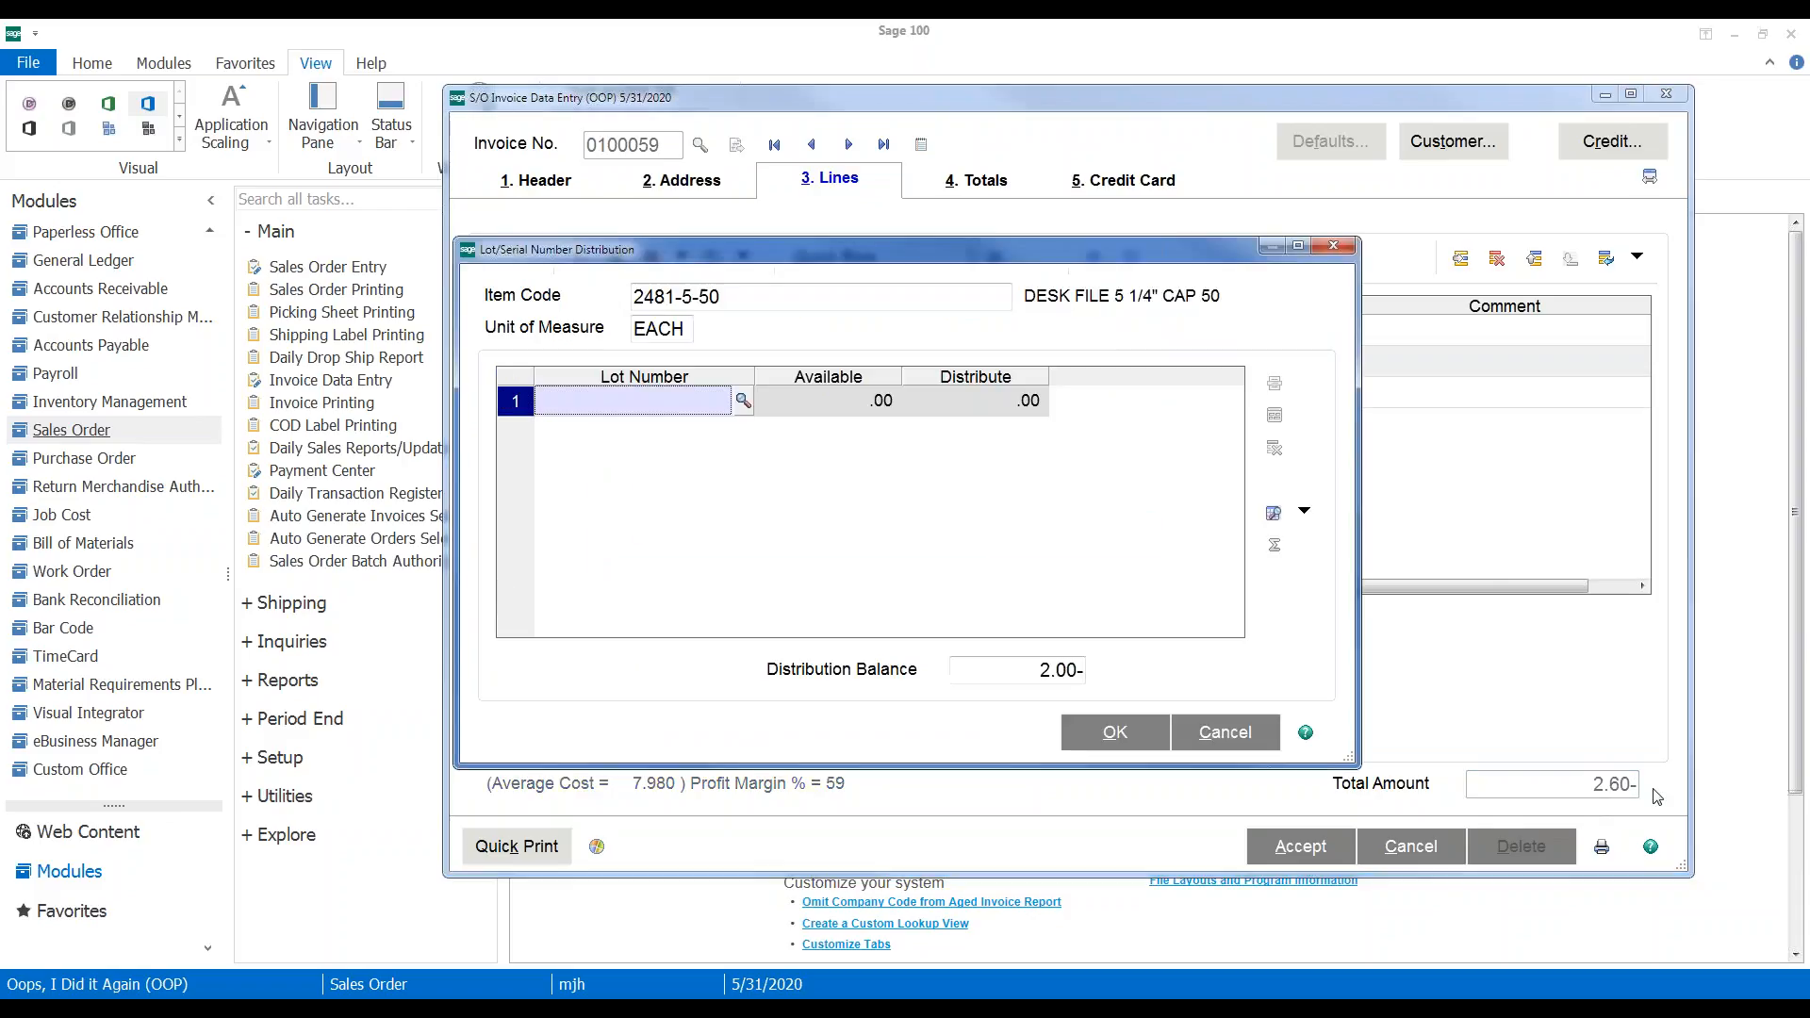
pyautogui.click(744, 401)
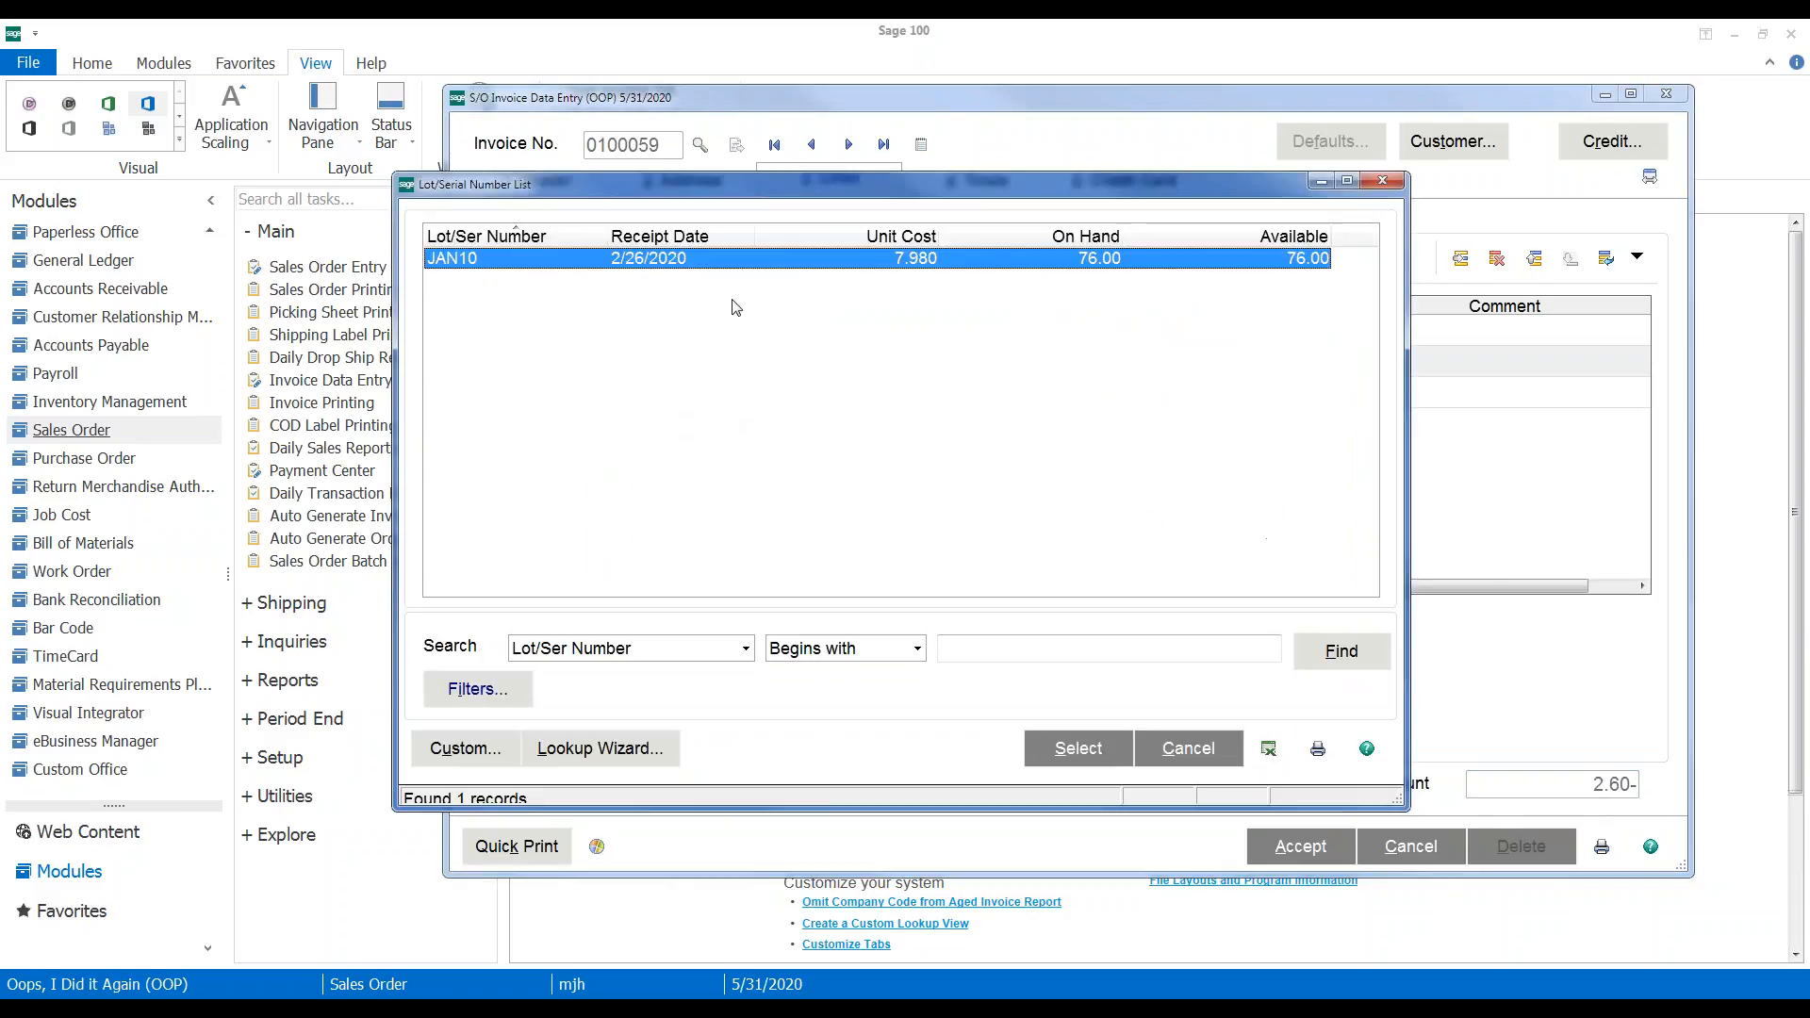
pyautogui.doubleClick(732, 268)
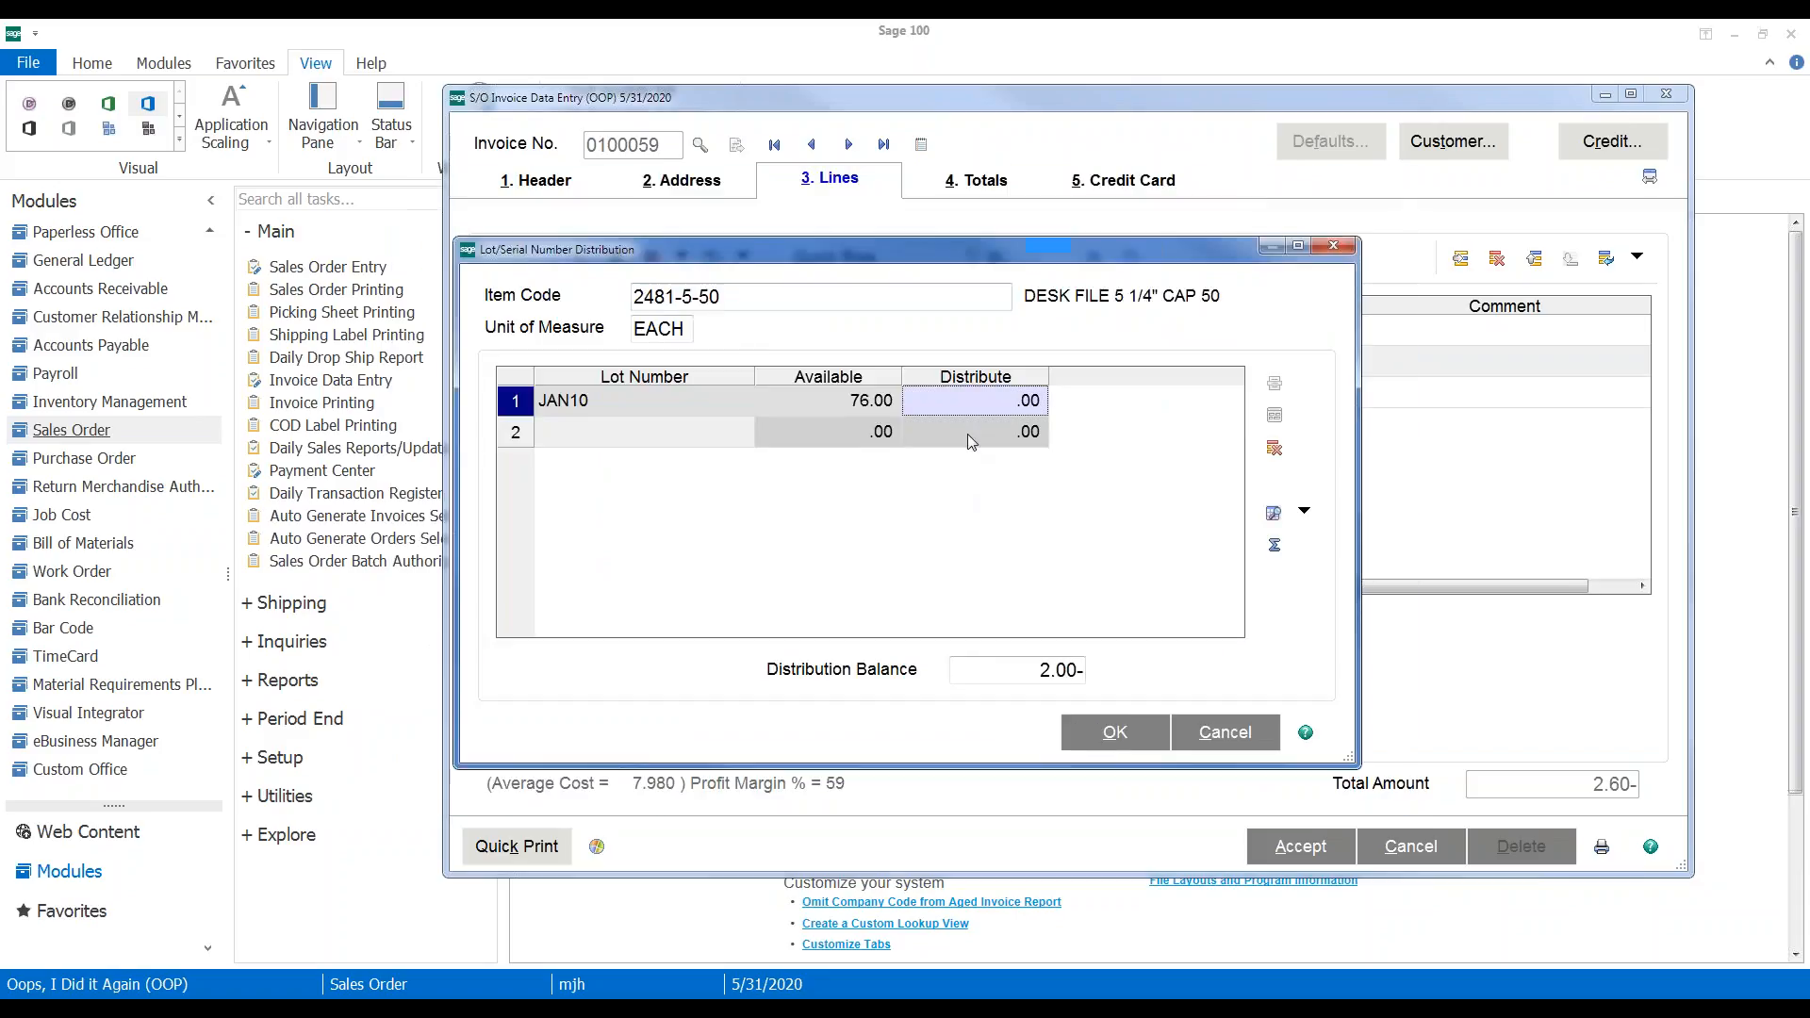
pyautogui.write('-2')
pyautogui.press('Tab')
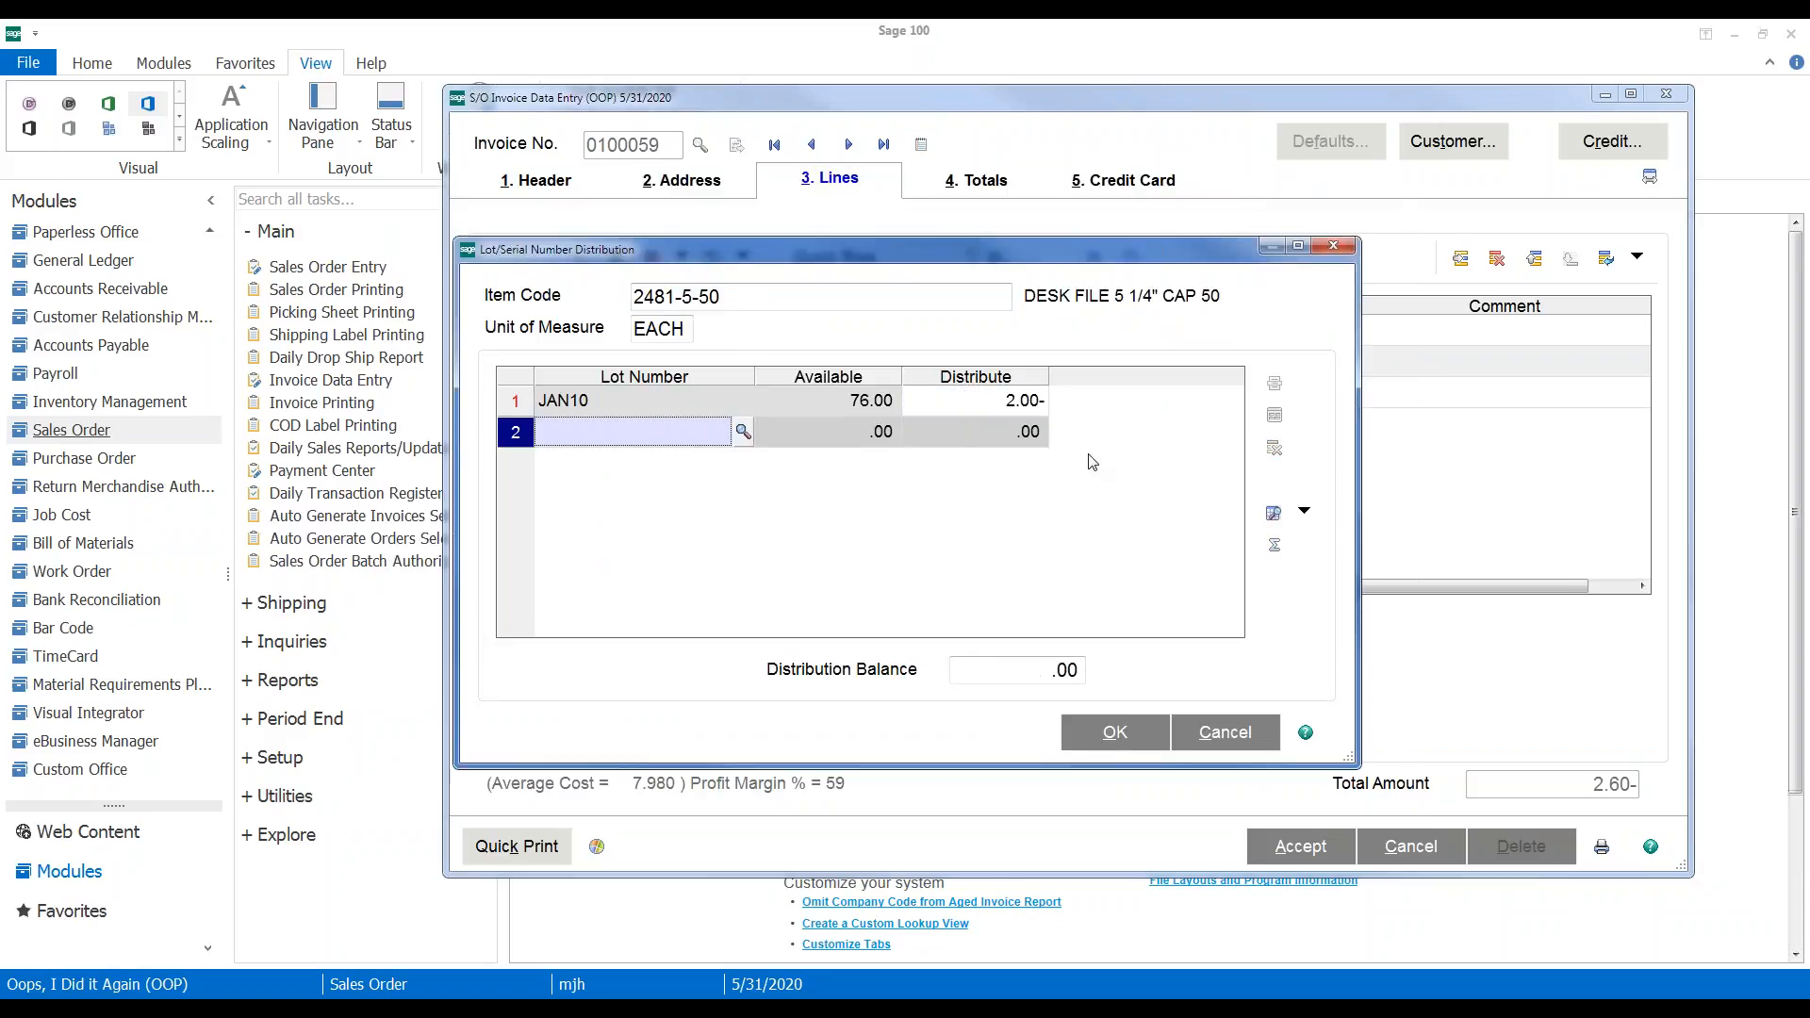
pyautogui.click(1115, 733)
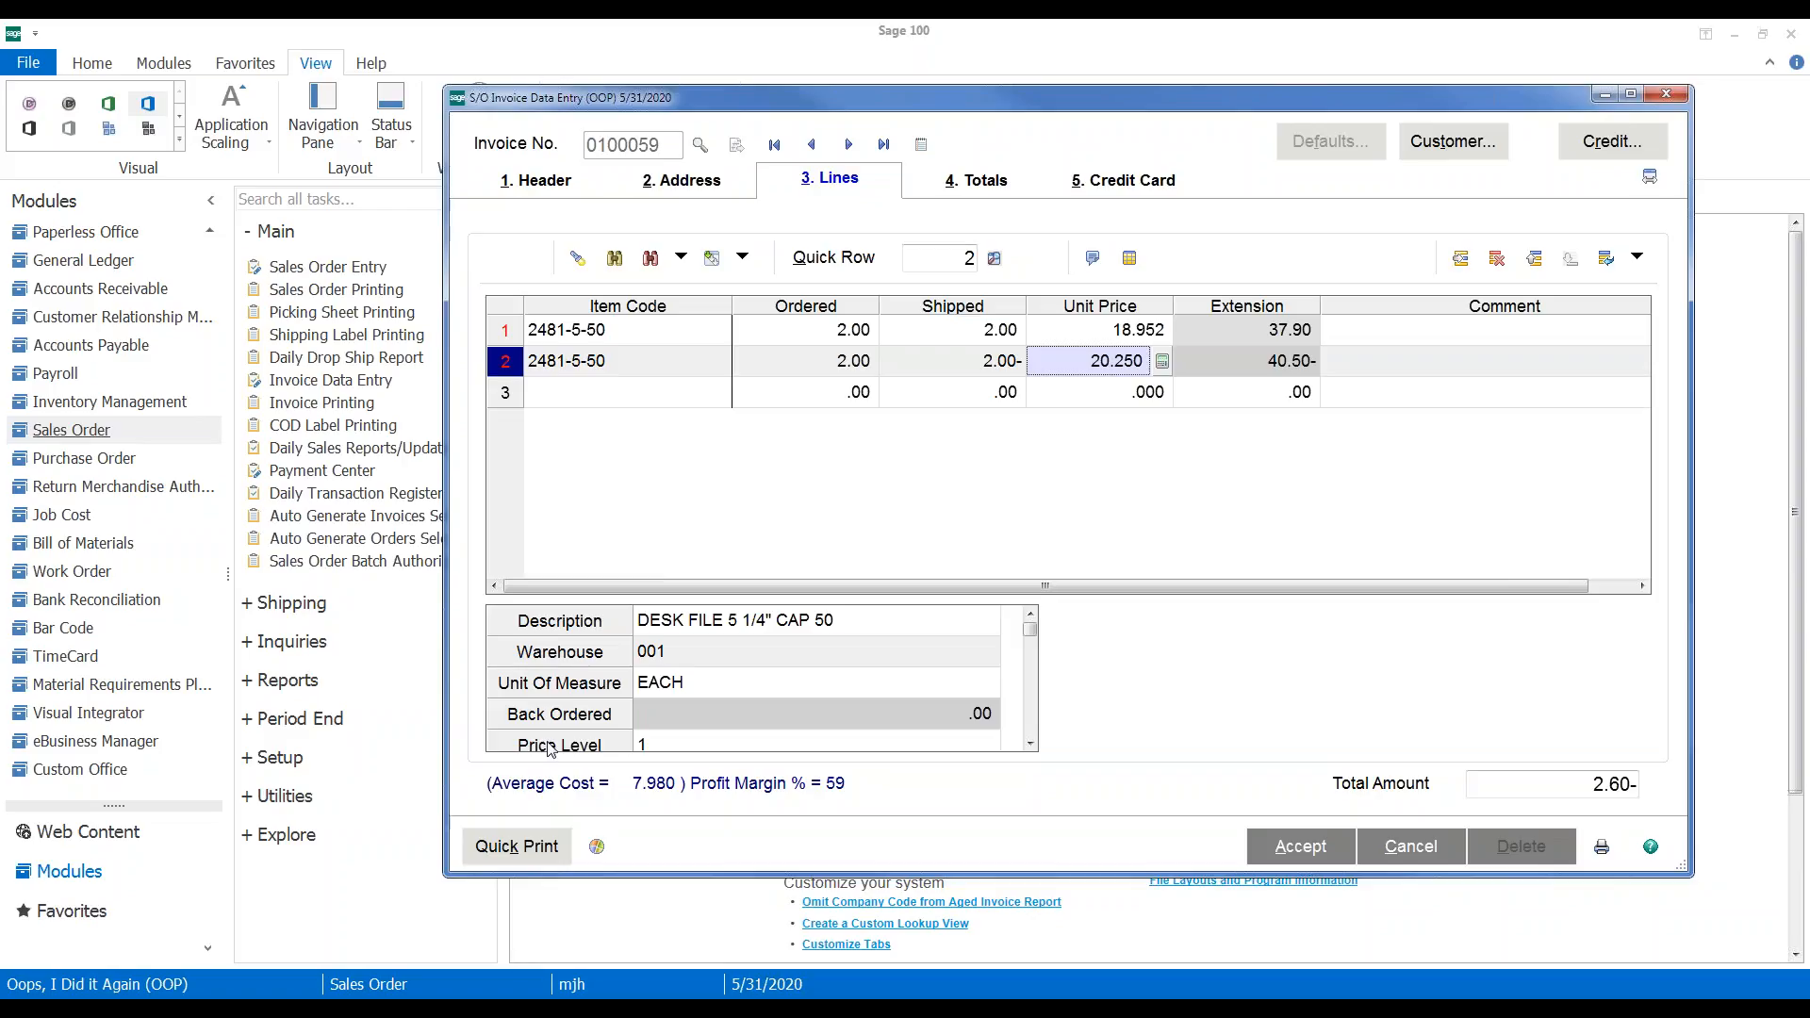
pyautogui.click(1602, 785)
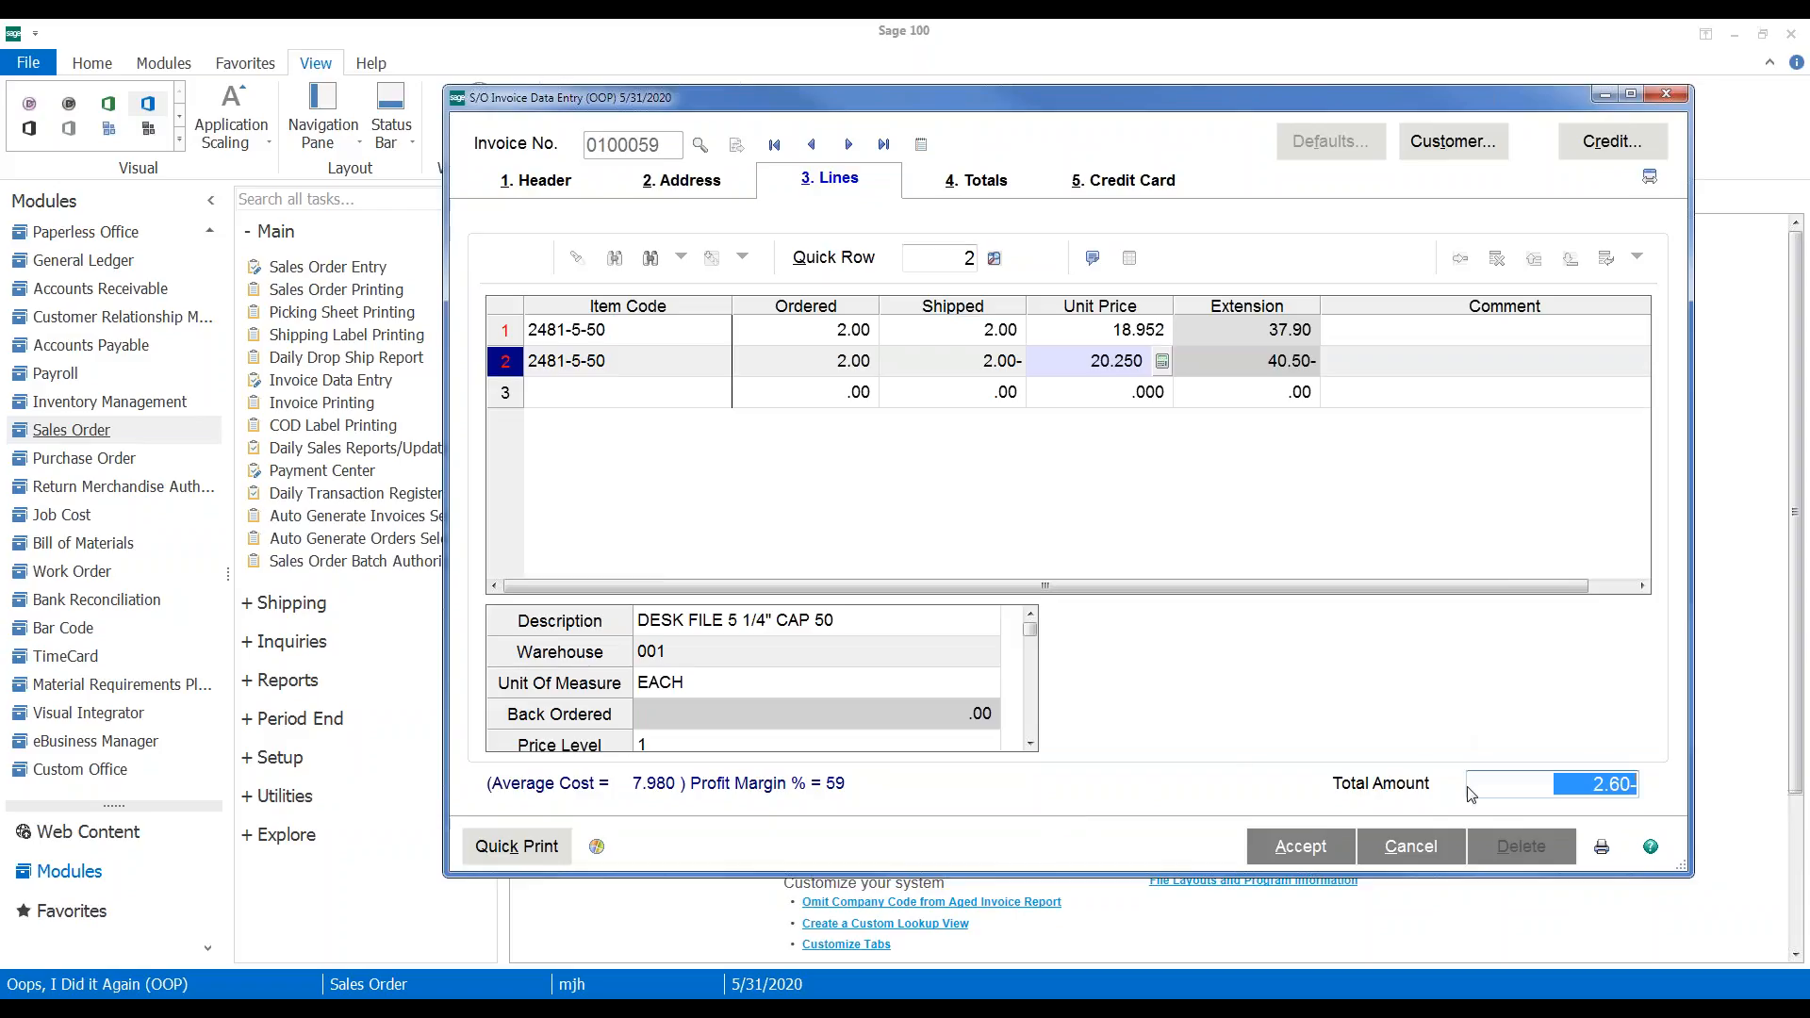
pyautogui.click(1280, 843)
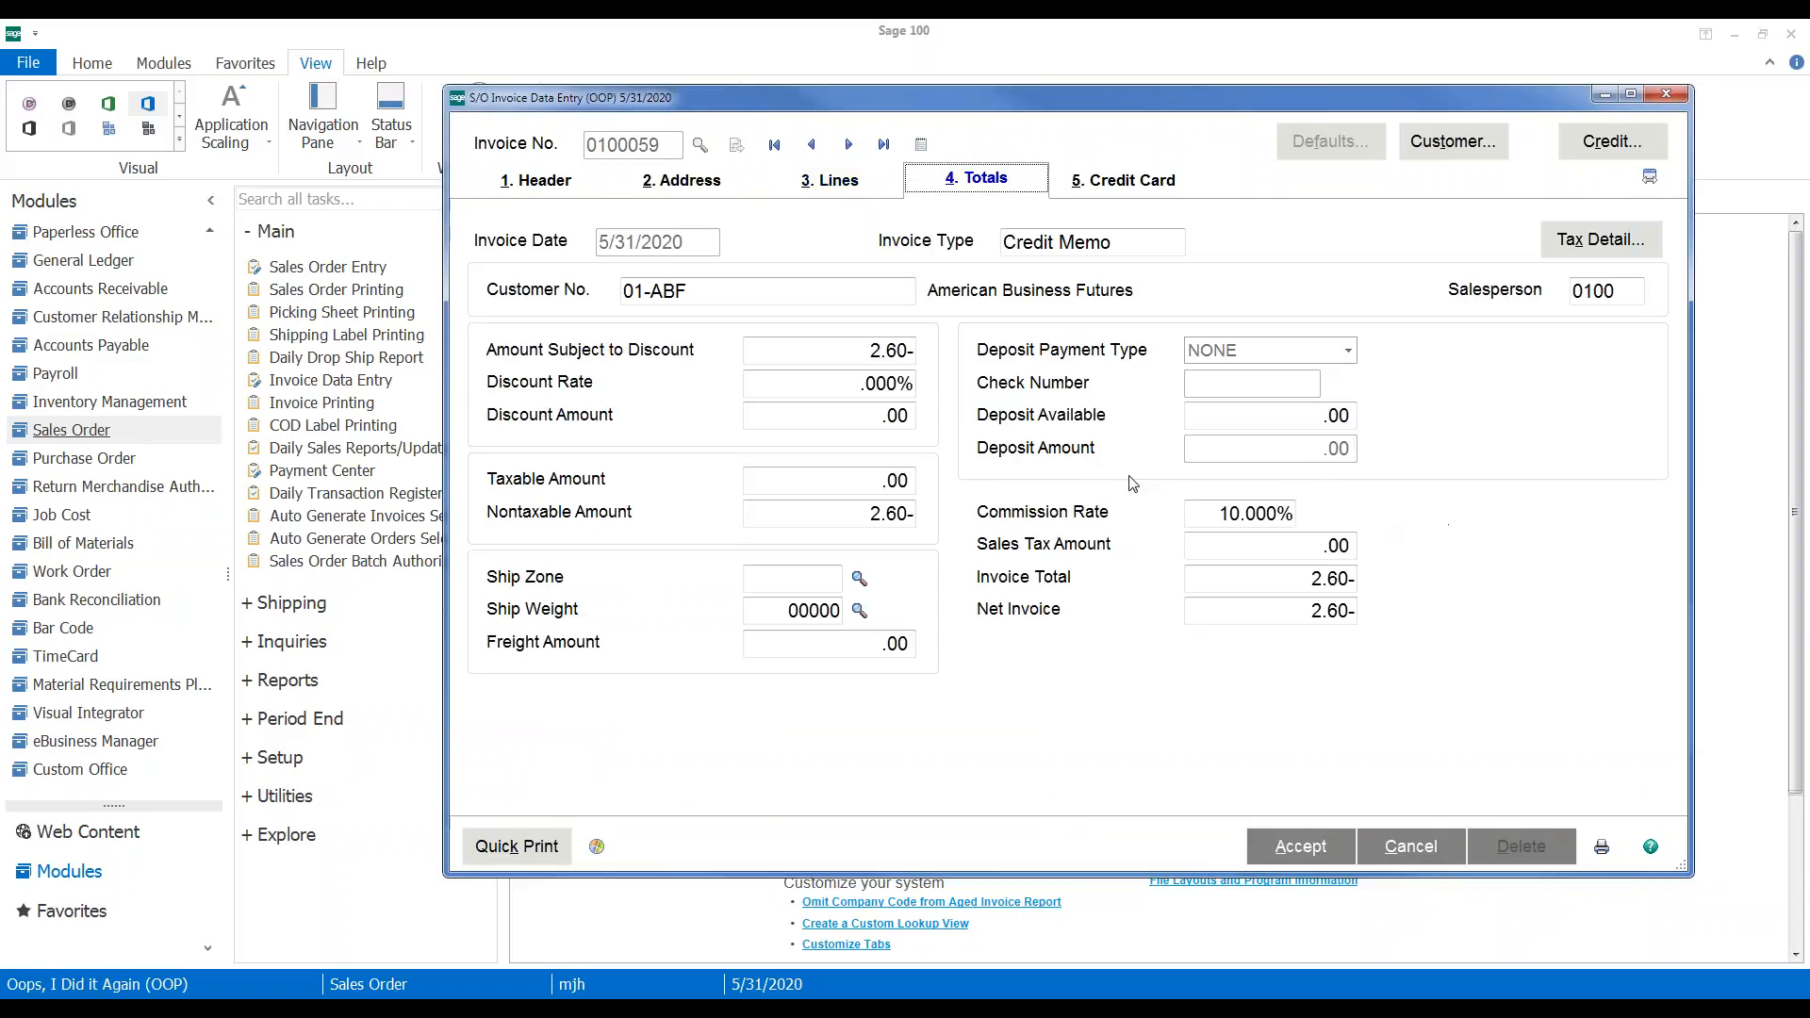
# Clear apply-to invoice 0100033 from the header and save credit memo 0100059
pyautogui.click(529, 184)
pyautogui.click(1098, 383)
pyautogui.press('Delete')
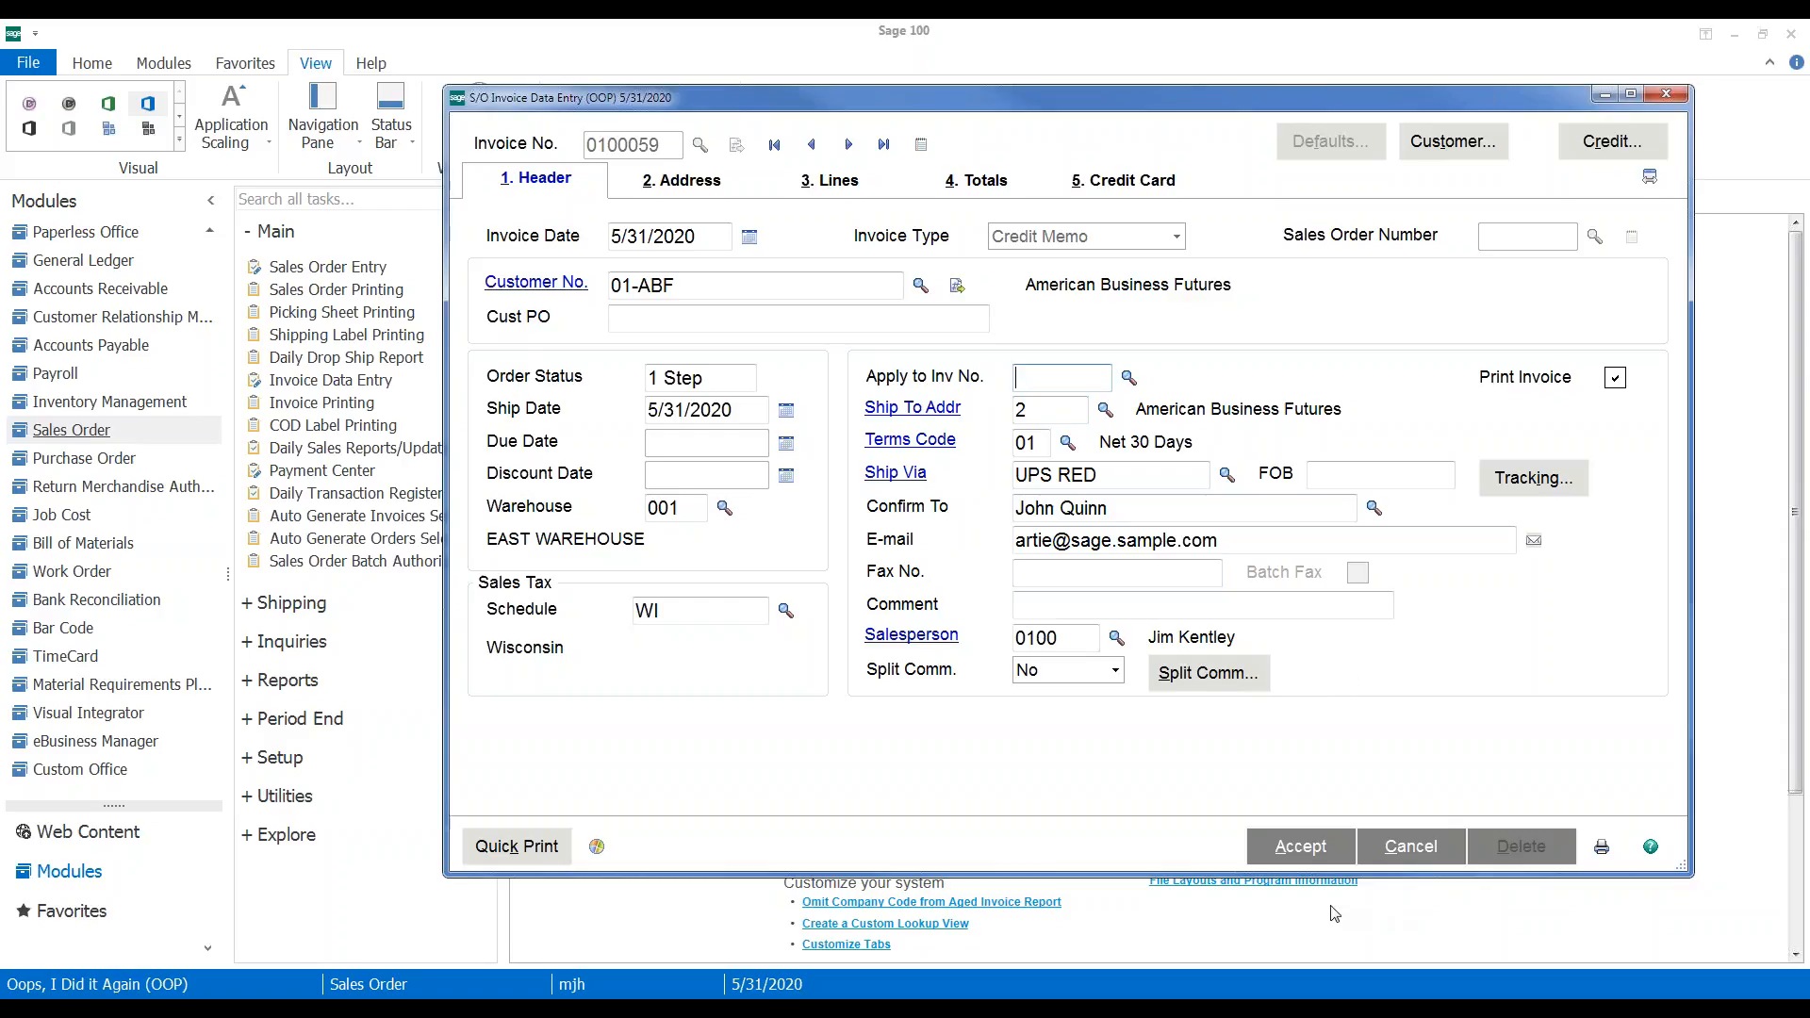
pyautogui.click(1294, 851)
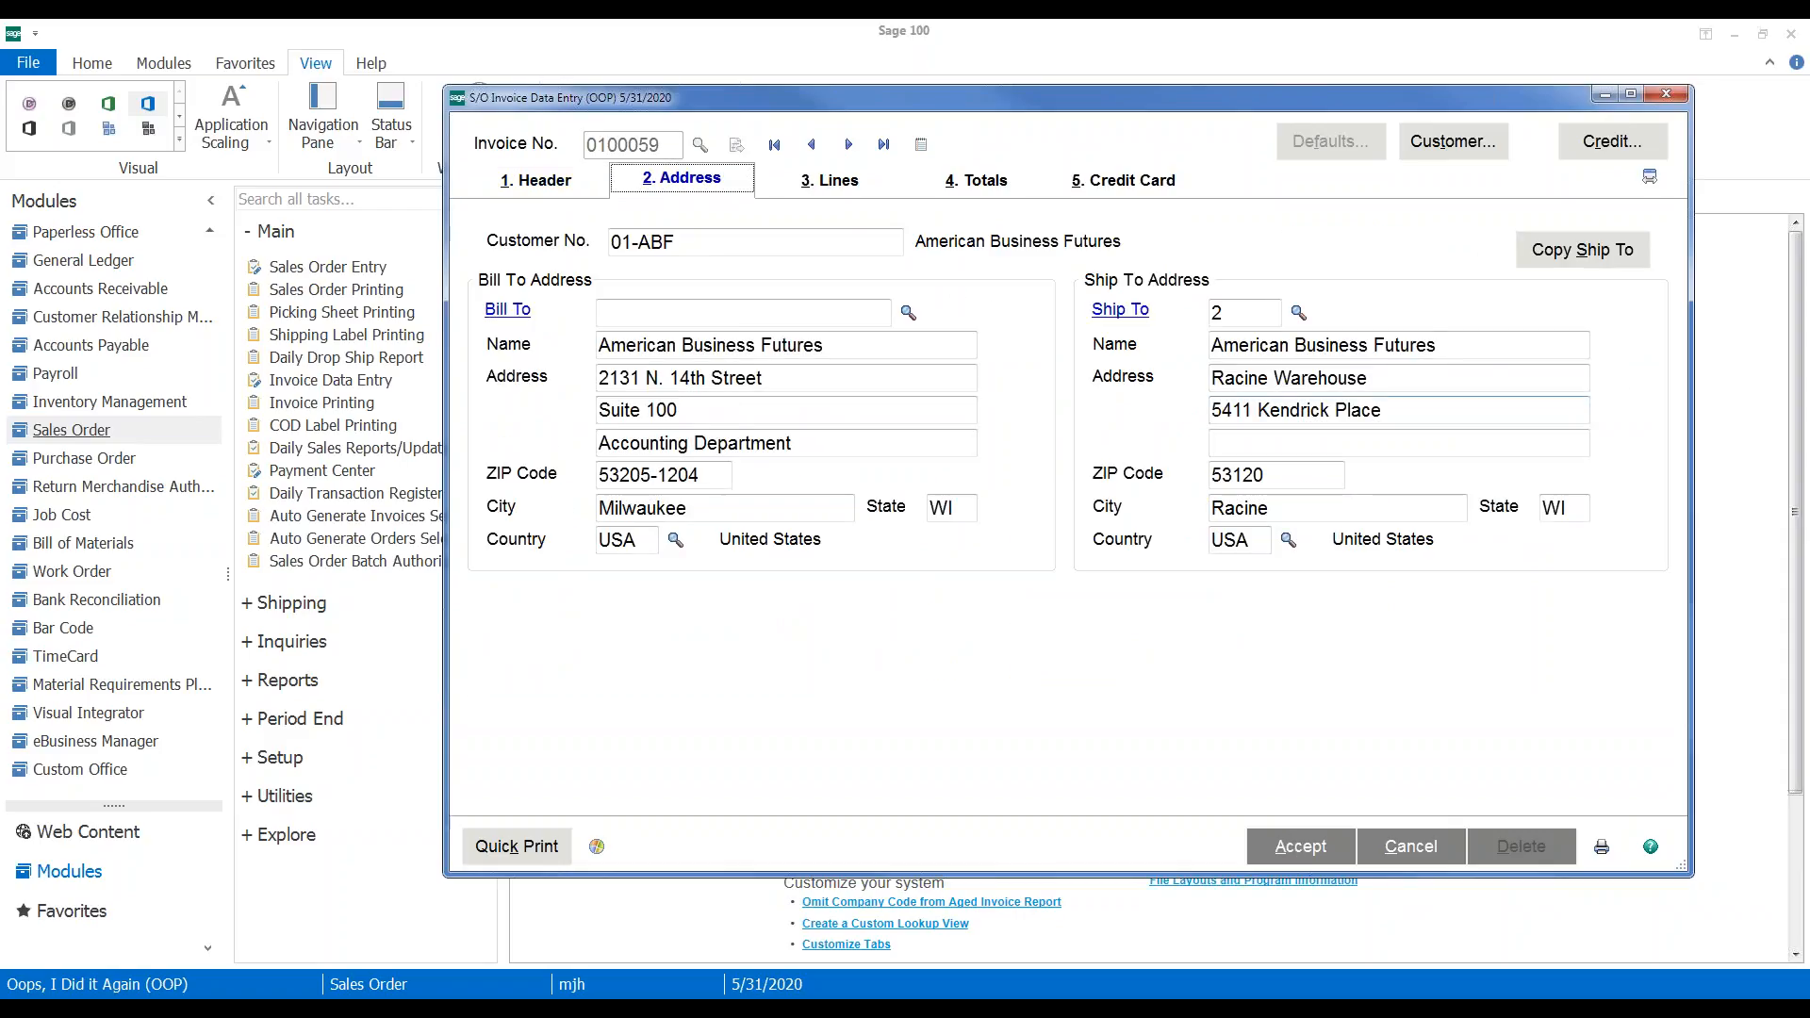
pyautogui.click(1666, 91)
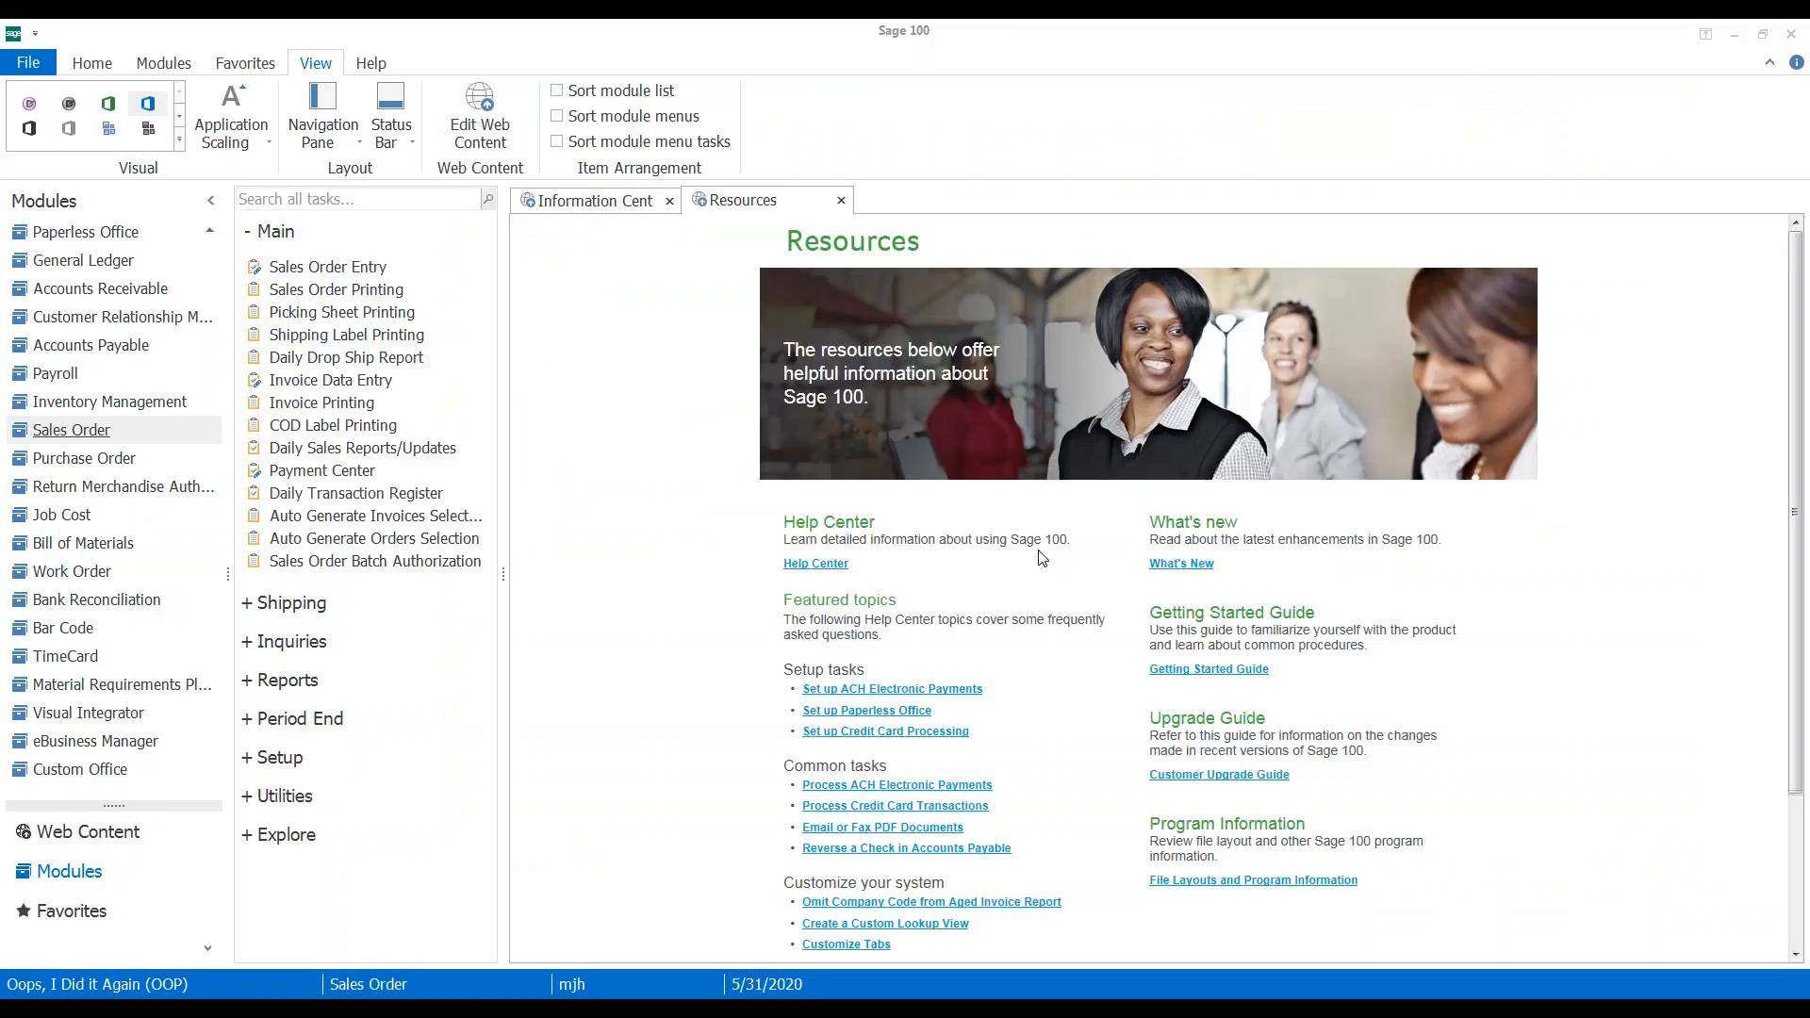
pyautogui.click(897, 406)
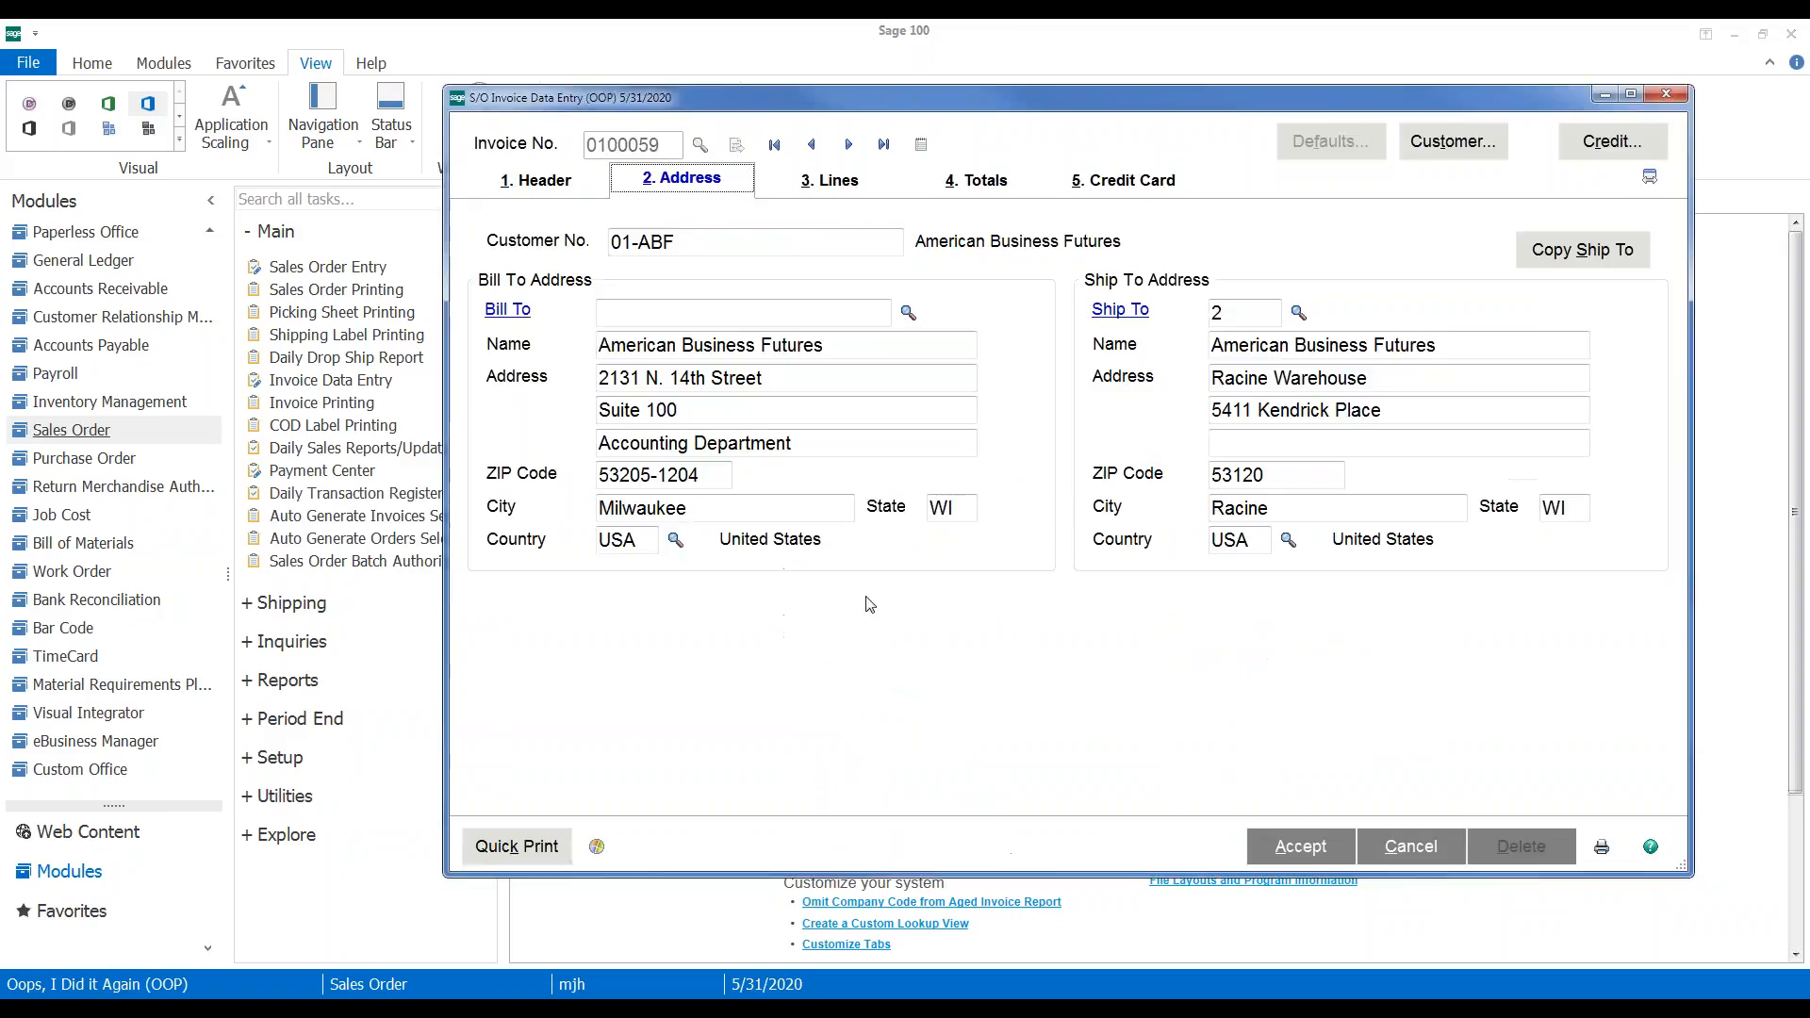
pyautogui.click(1301, 846)
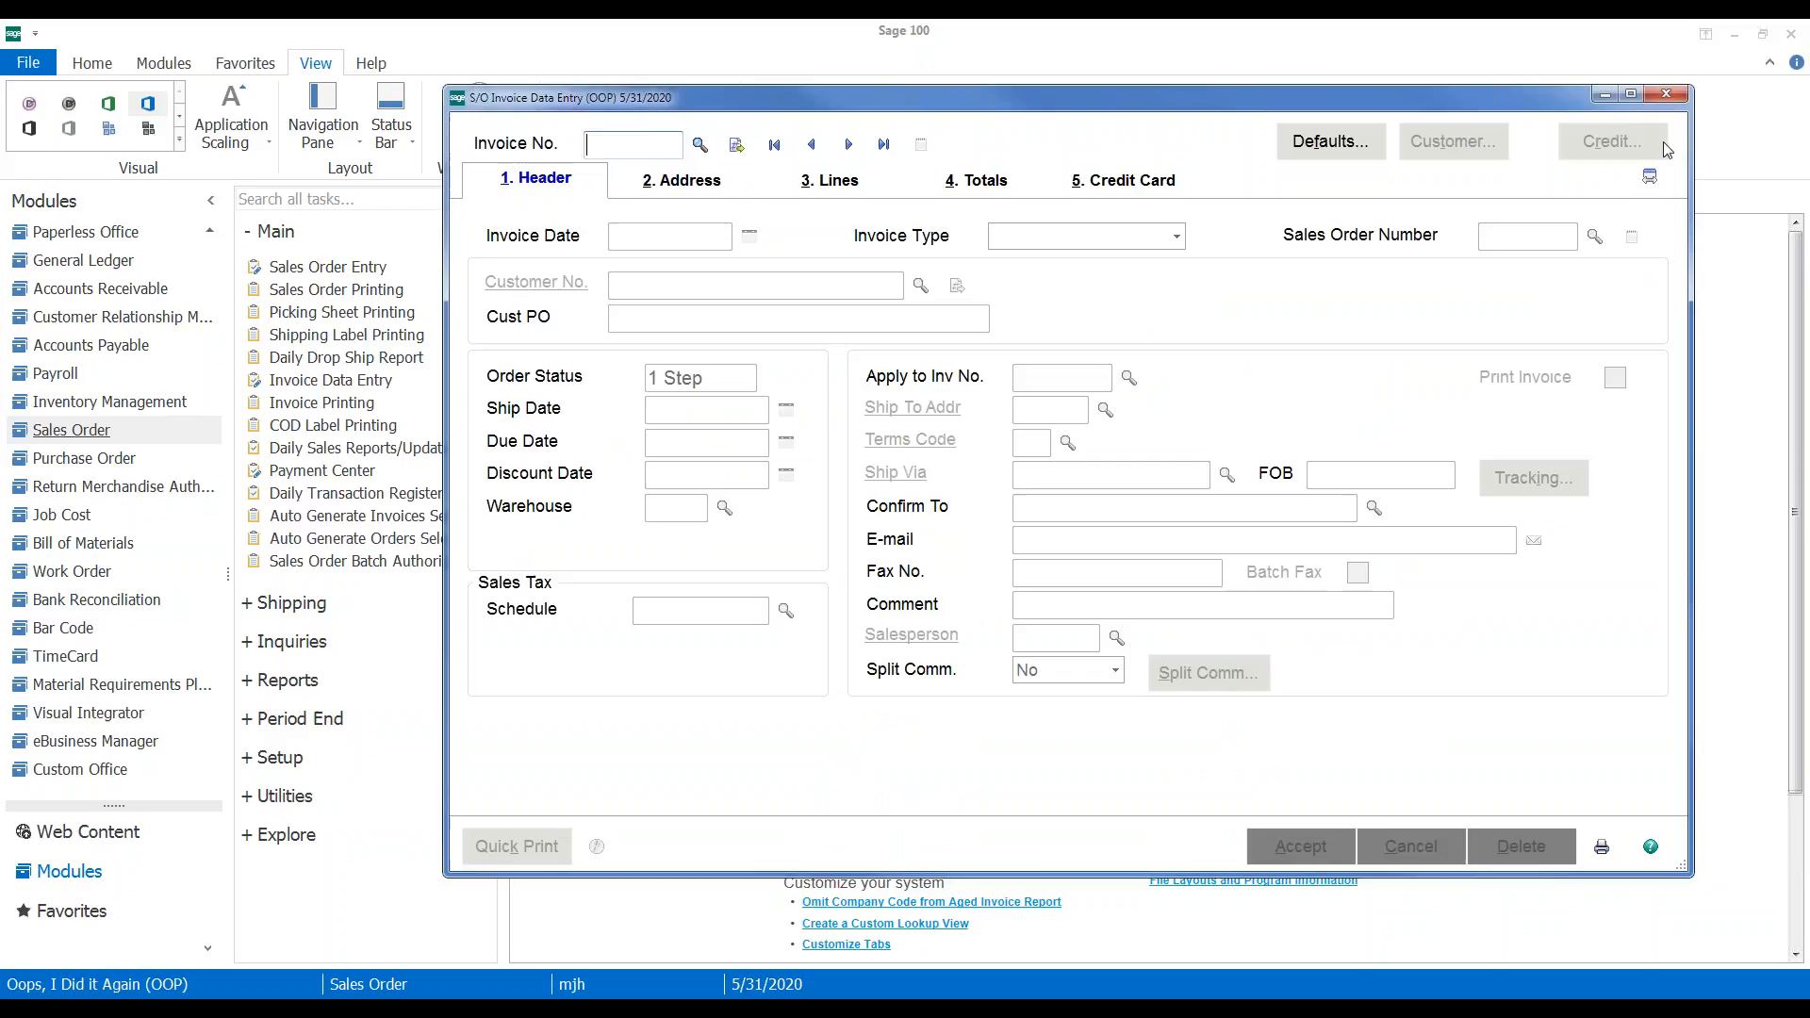
# Preview the daily sales journal, skip the Gross Profit and recap reports, and update it
pyautogui.click(1665, 94)
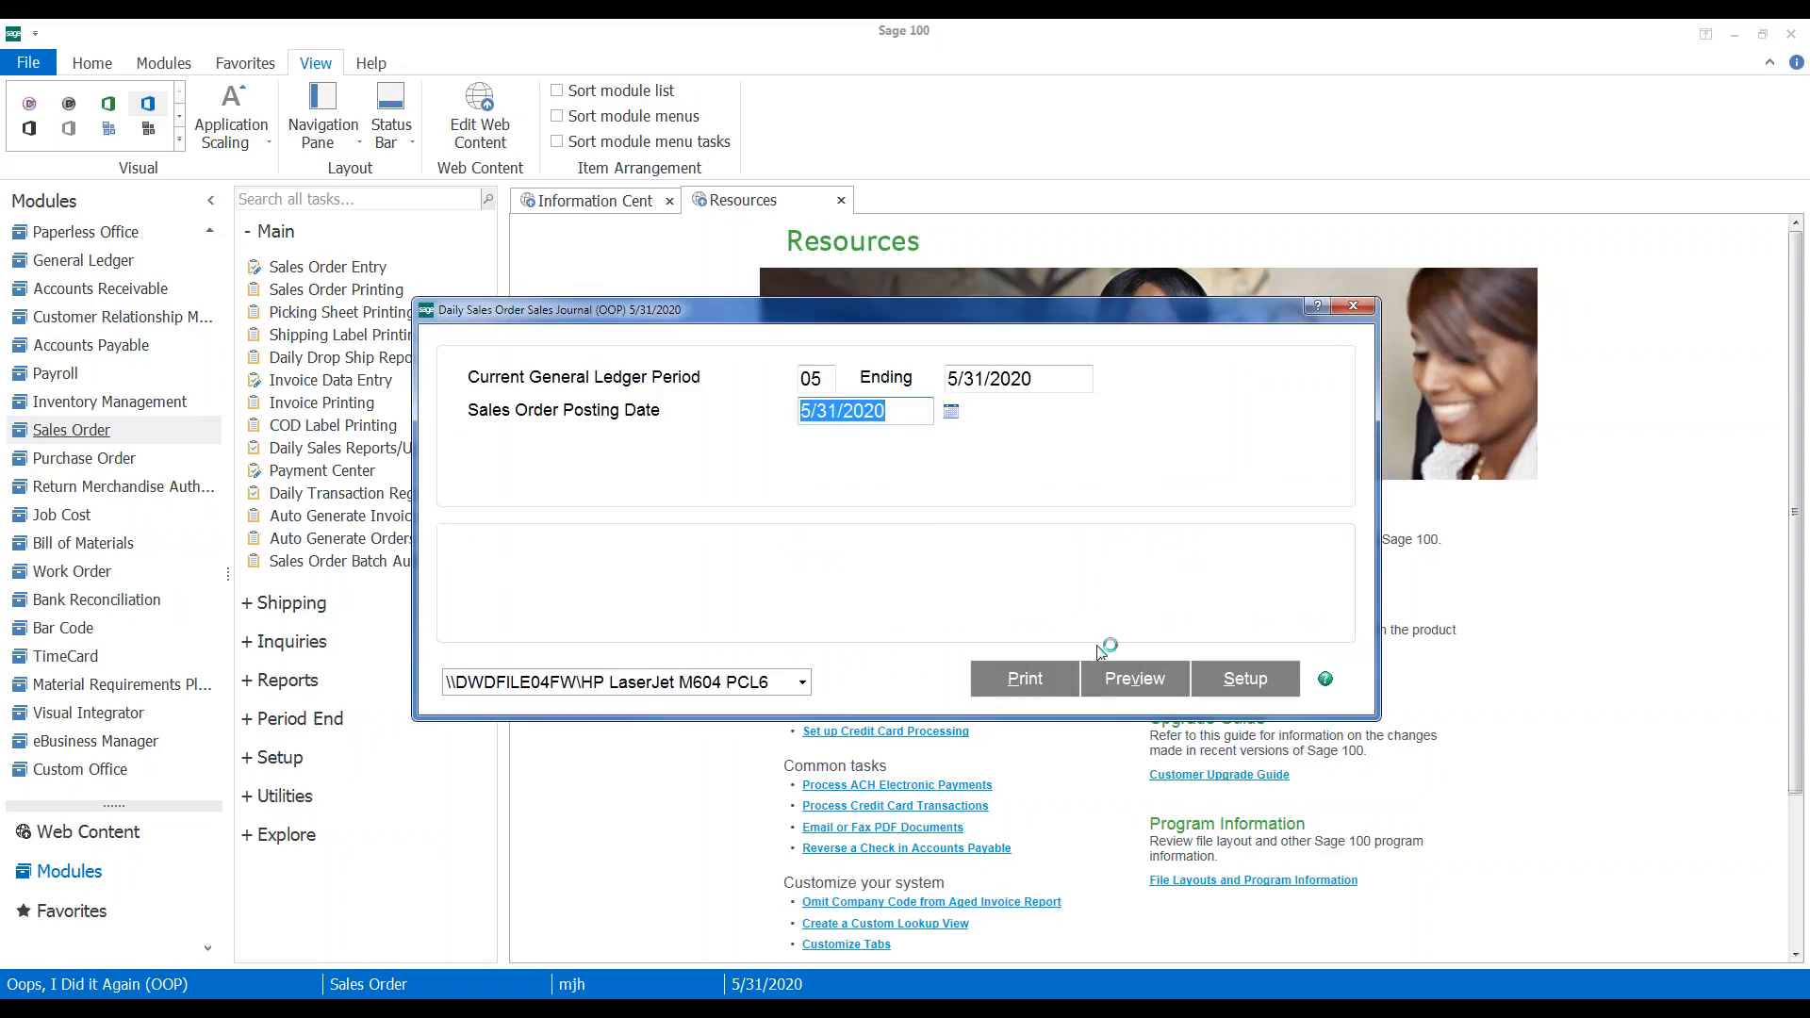
pyautogui.click(1114, 684)
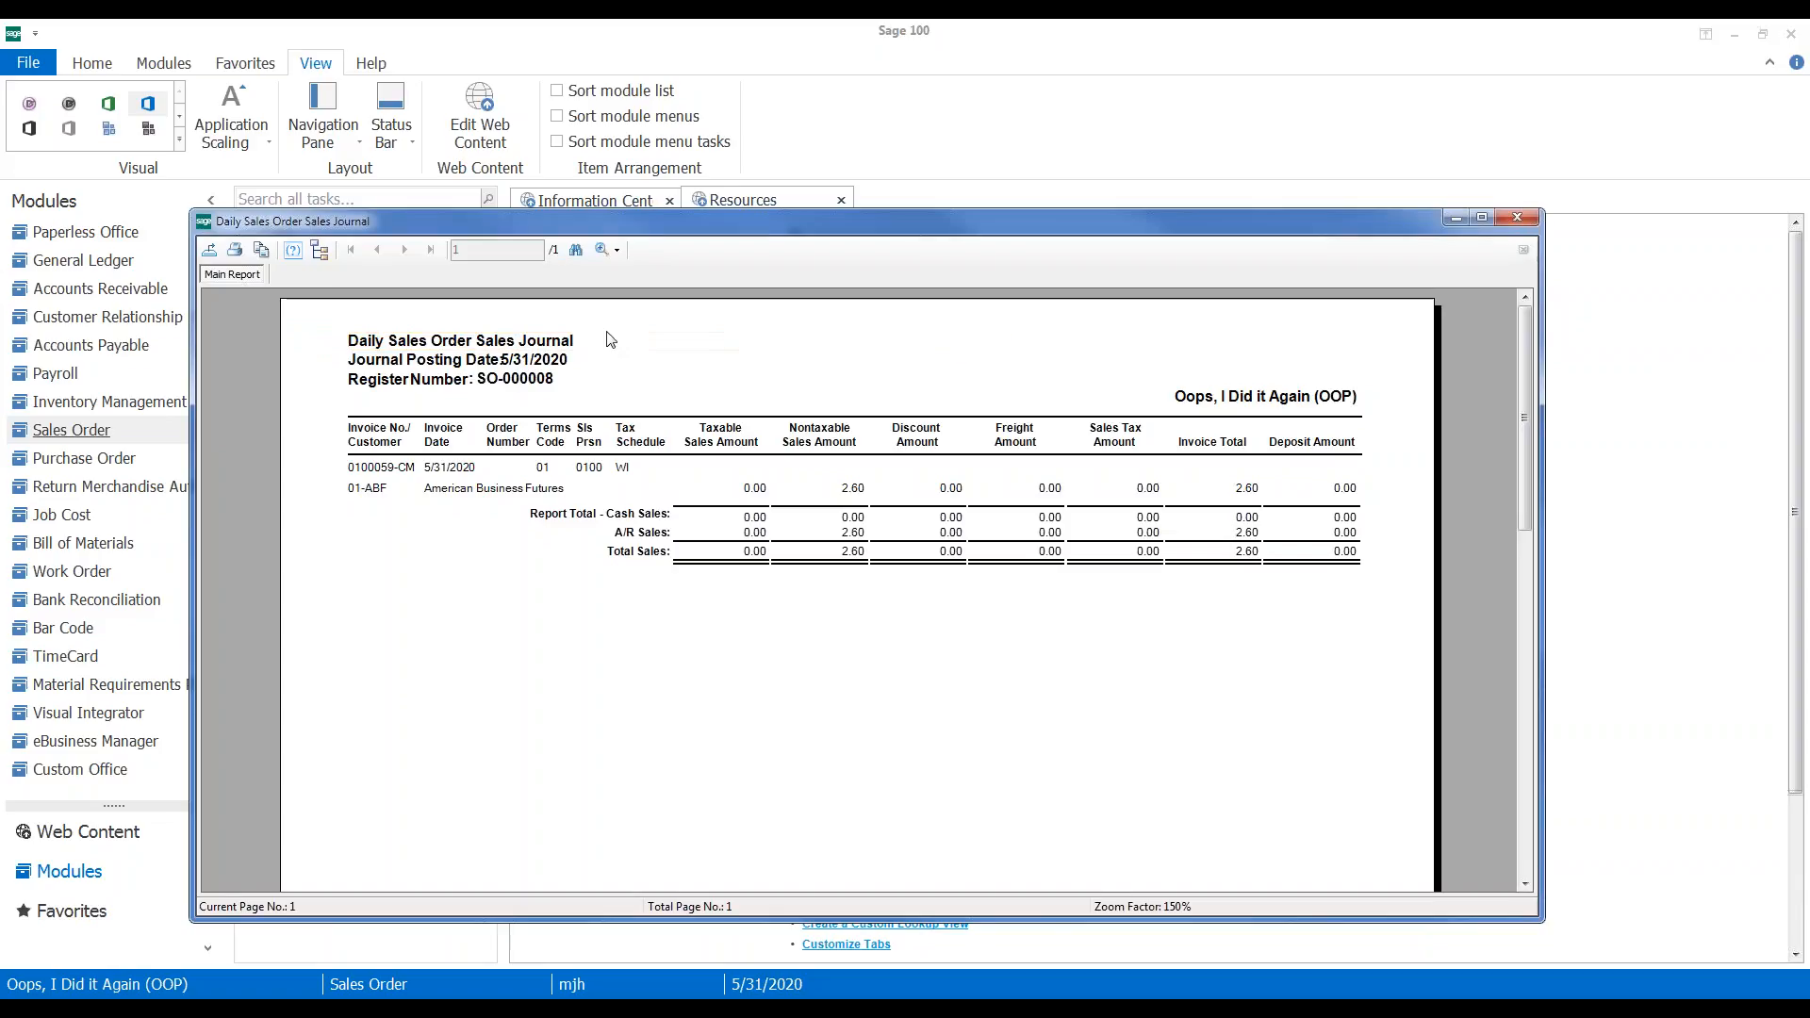
pyautogui.click(577, 250)
pyautogui.click(962, 603)
pyautogui.click(1515, 220)
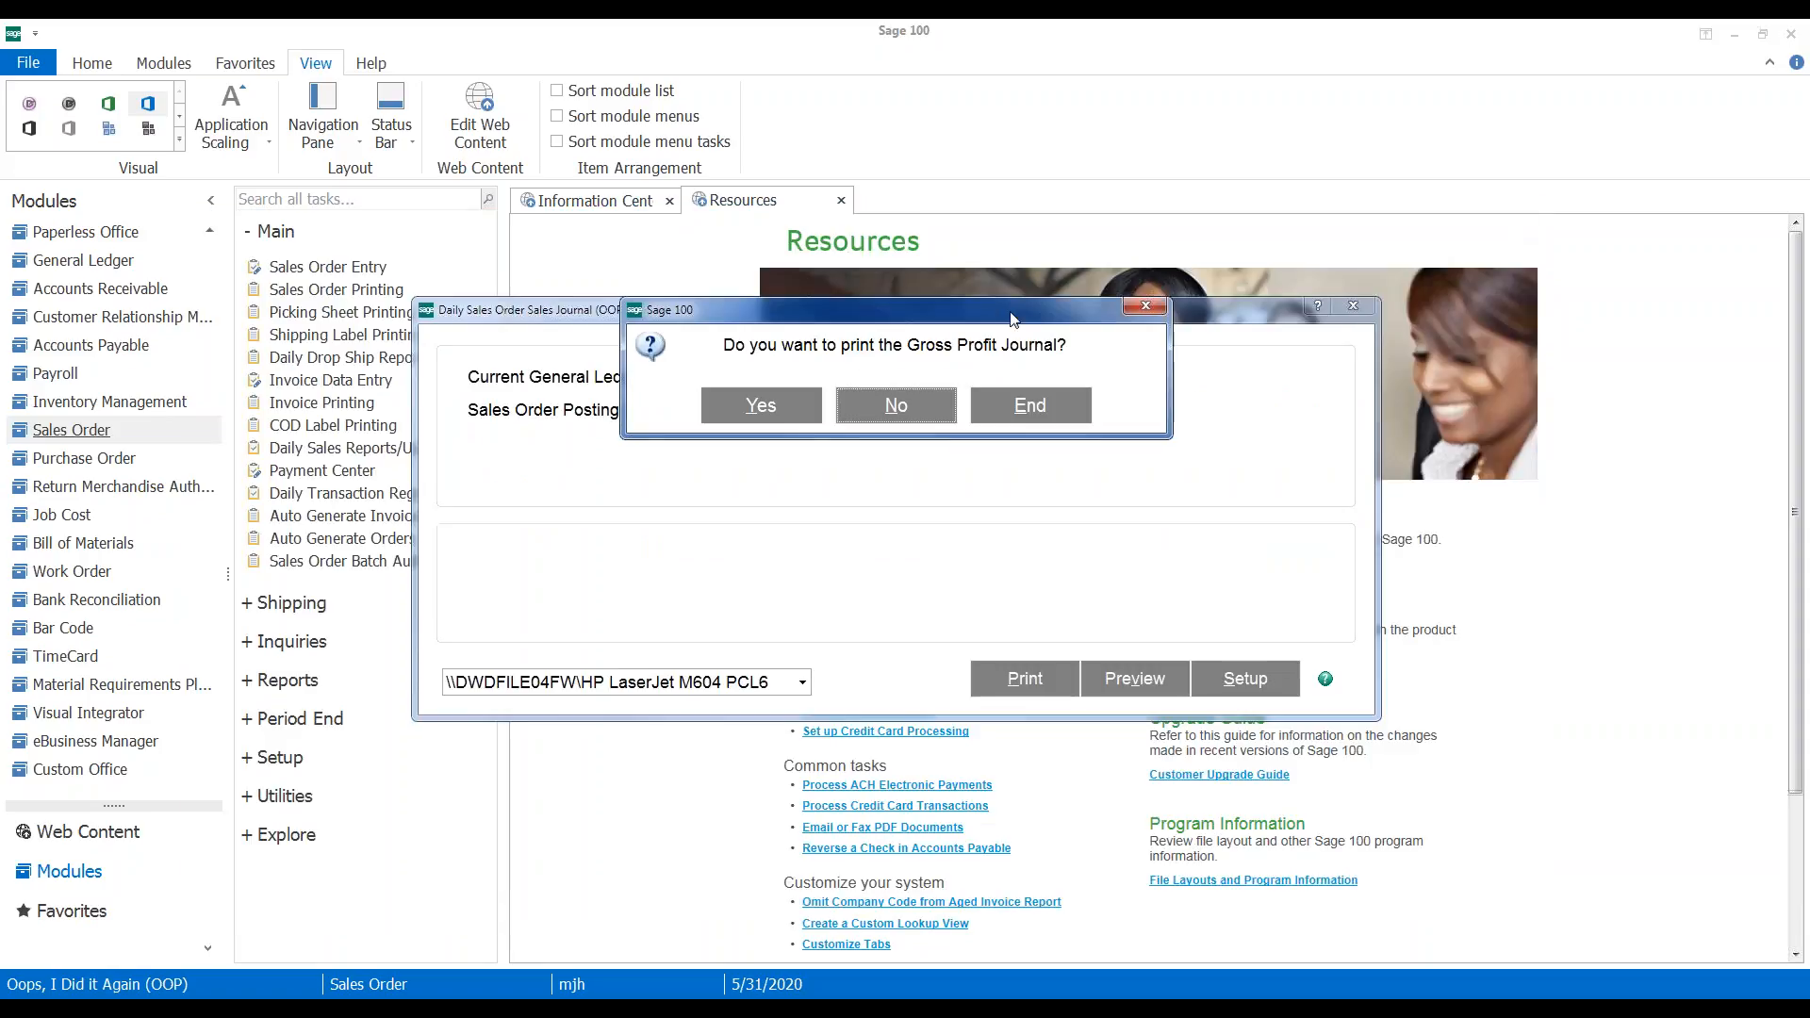
pyautogui.click(895, 421)
pyautogui.click(848, 425)
pyautogui.click(829, 407)
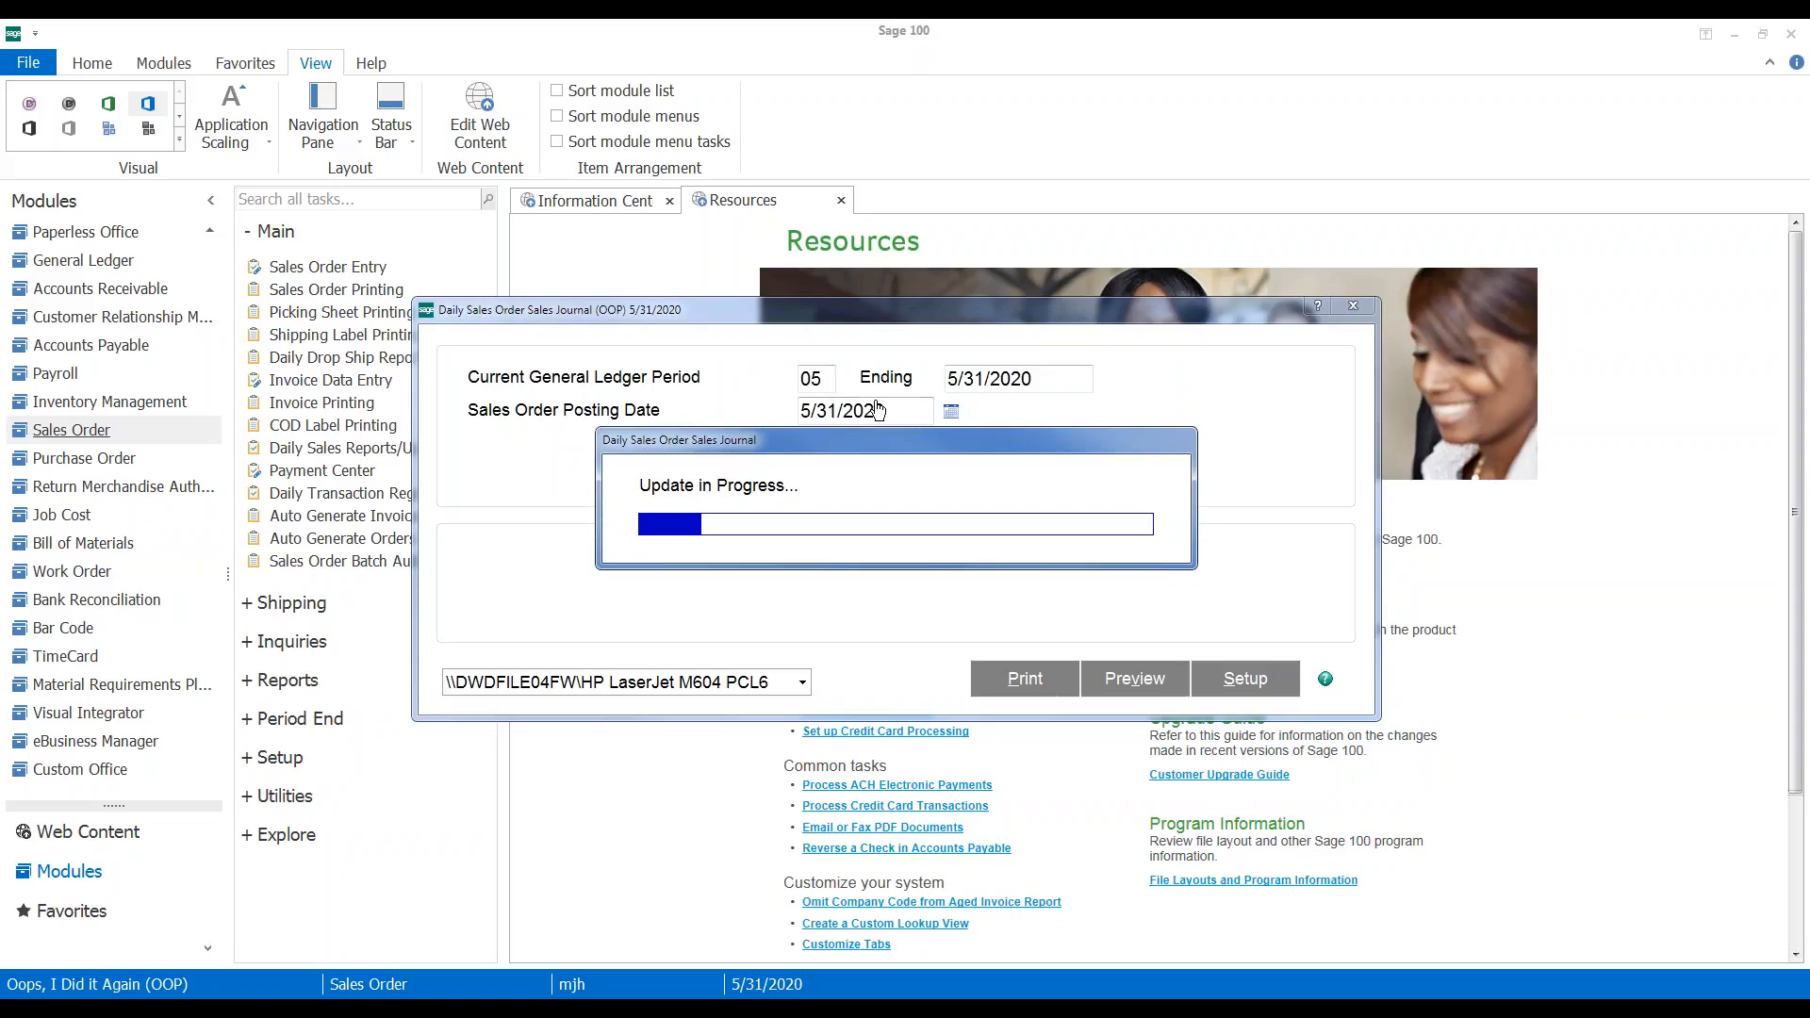
# Preview and update the Daily Transaction Register, balanced at 72.42
pyautogui.click(851, 407)
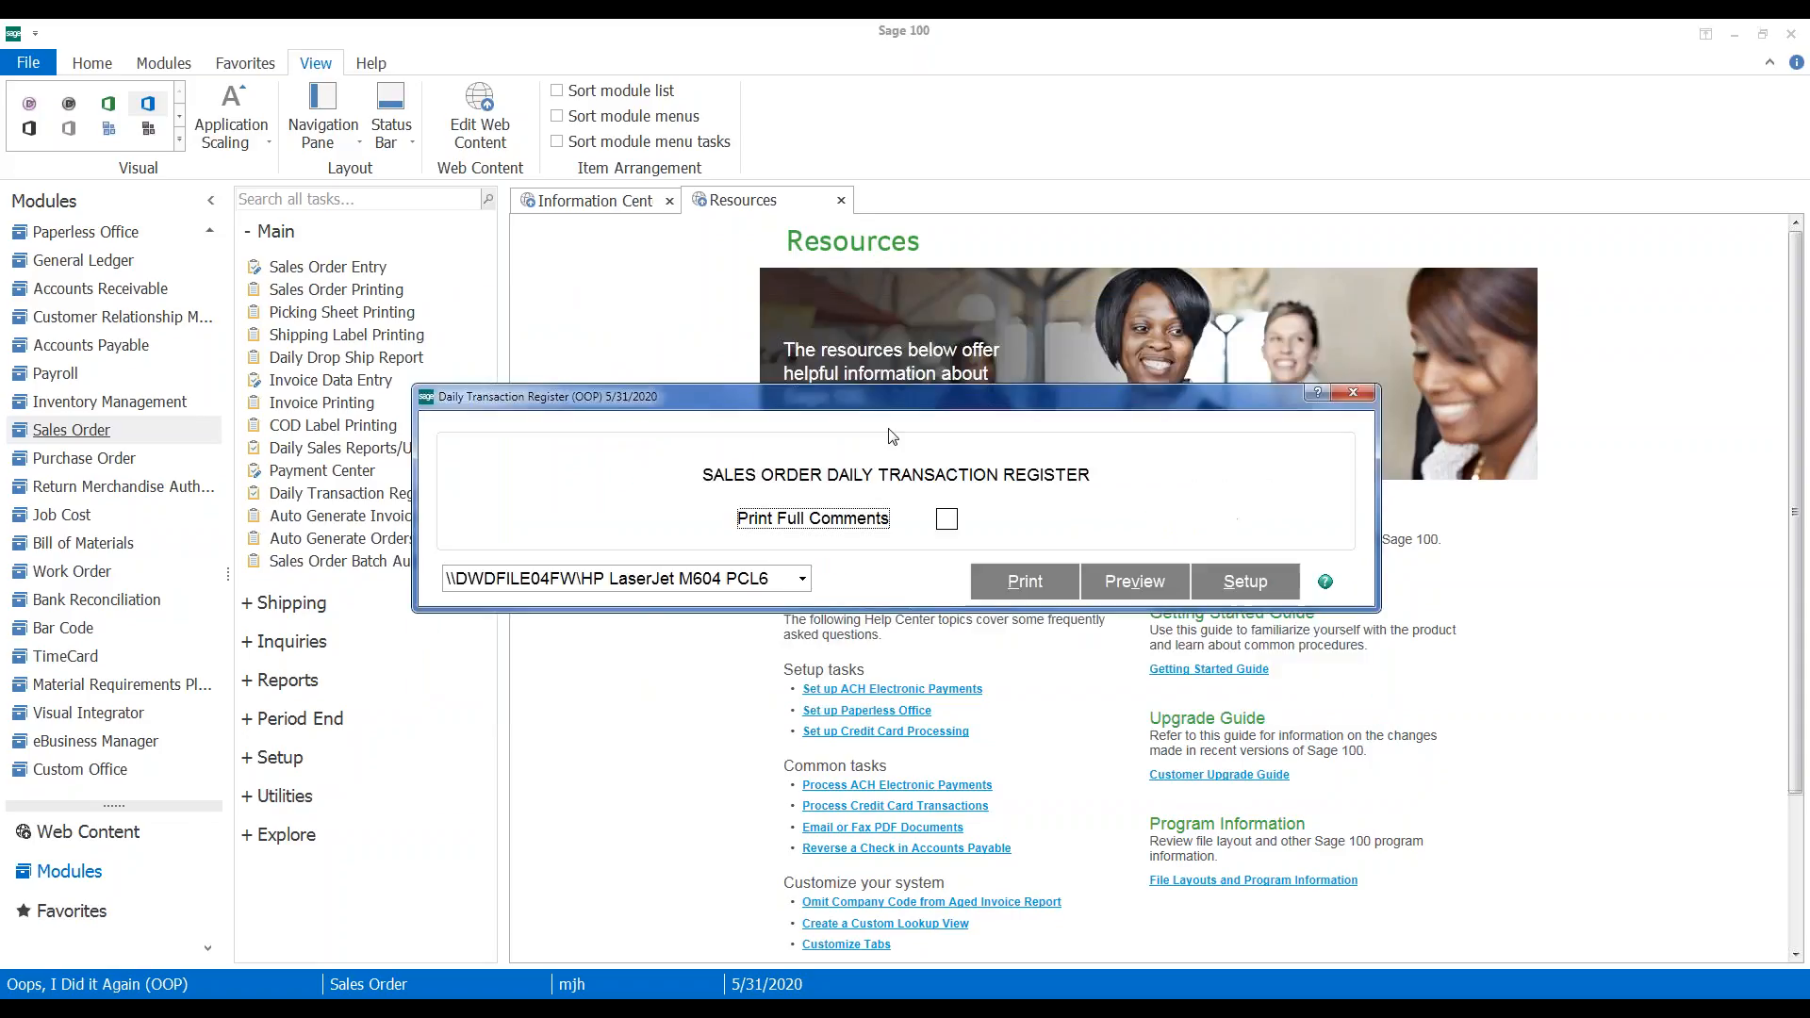
pyautogui.click(1136, 581)
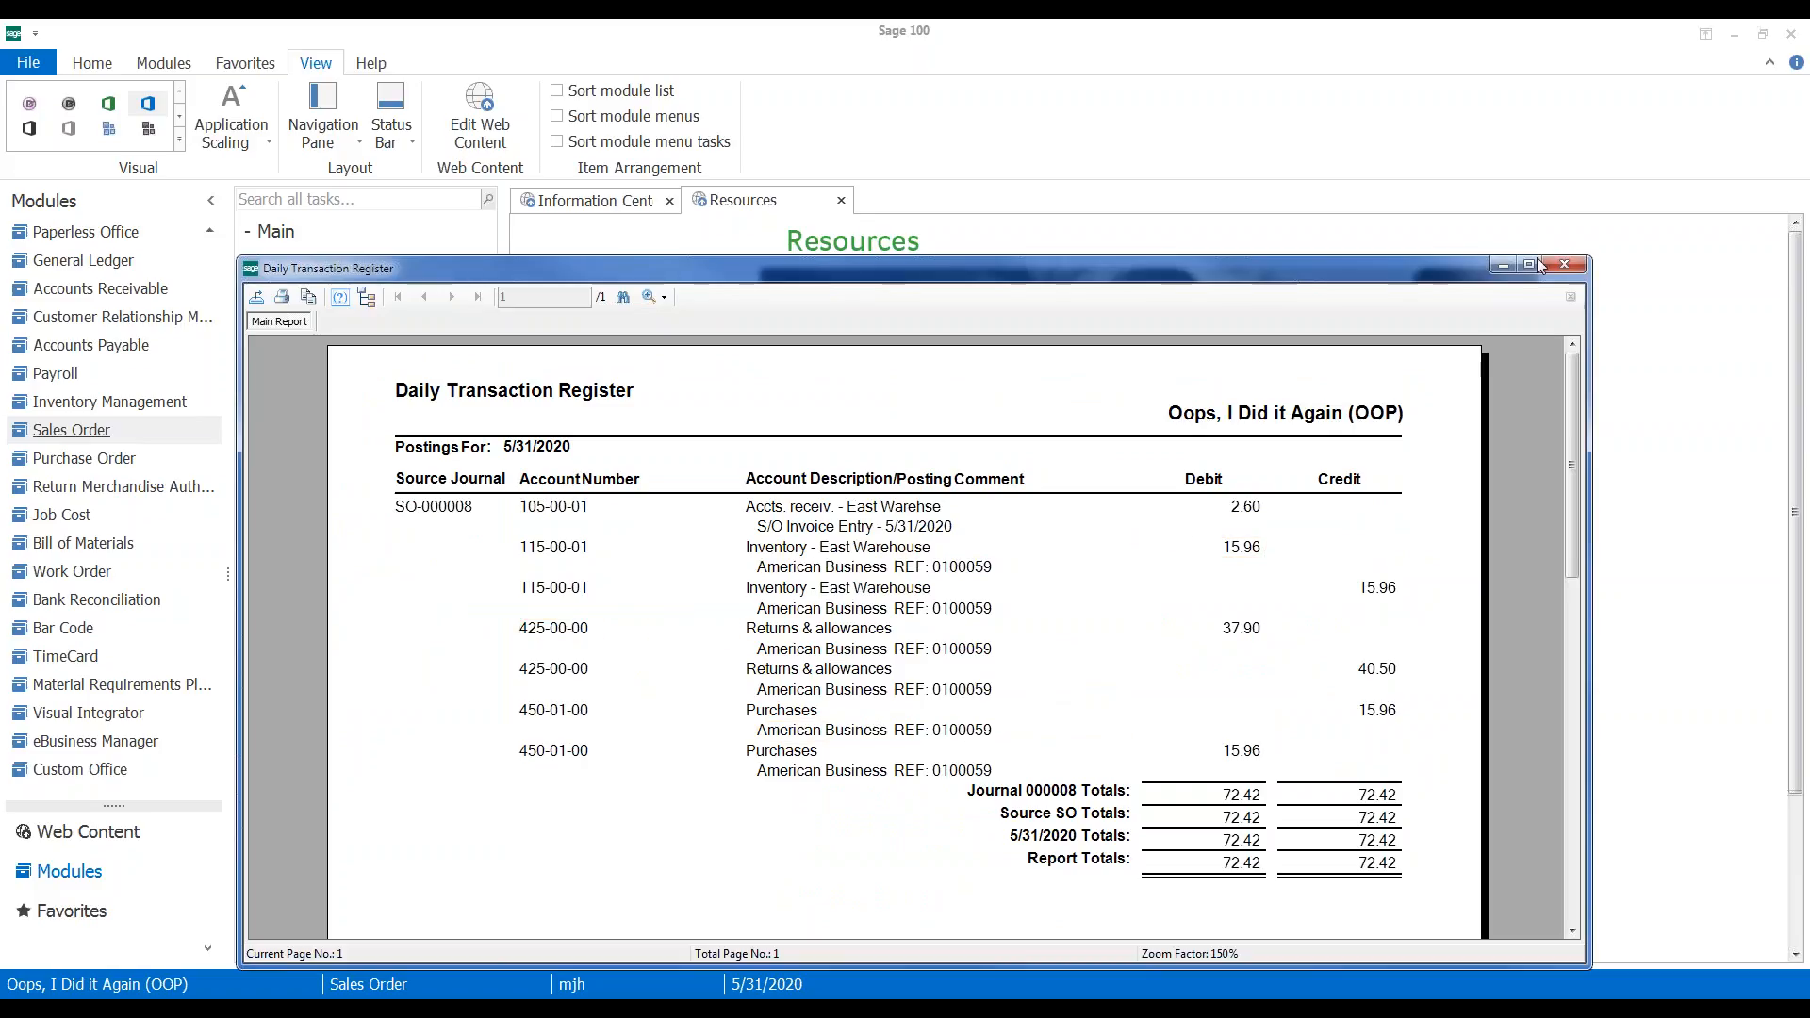
pyautogui.click(1565, 265)
pyautogui.click(835, 405)
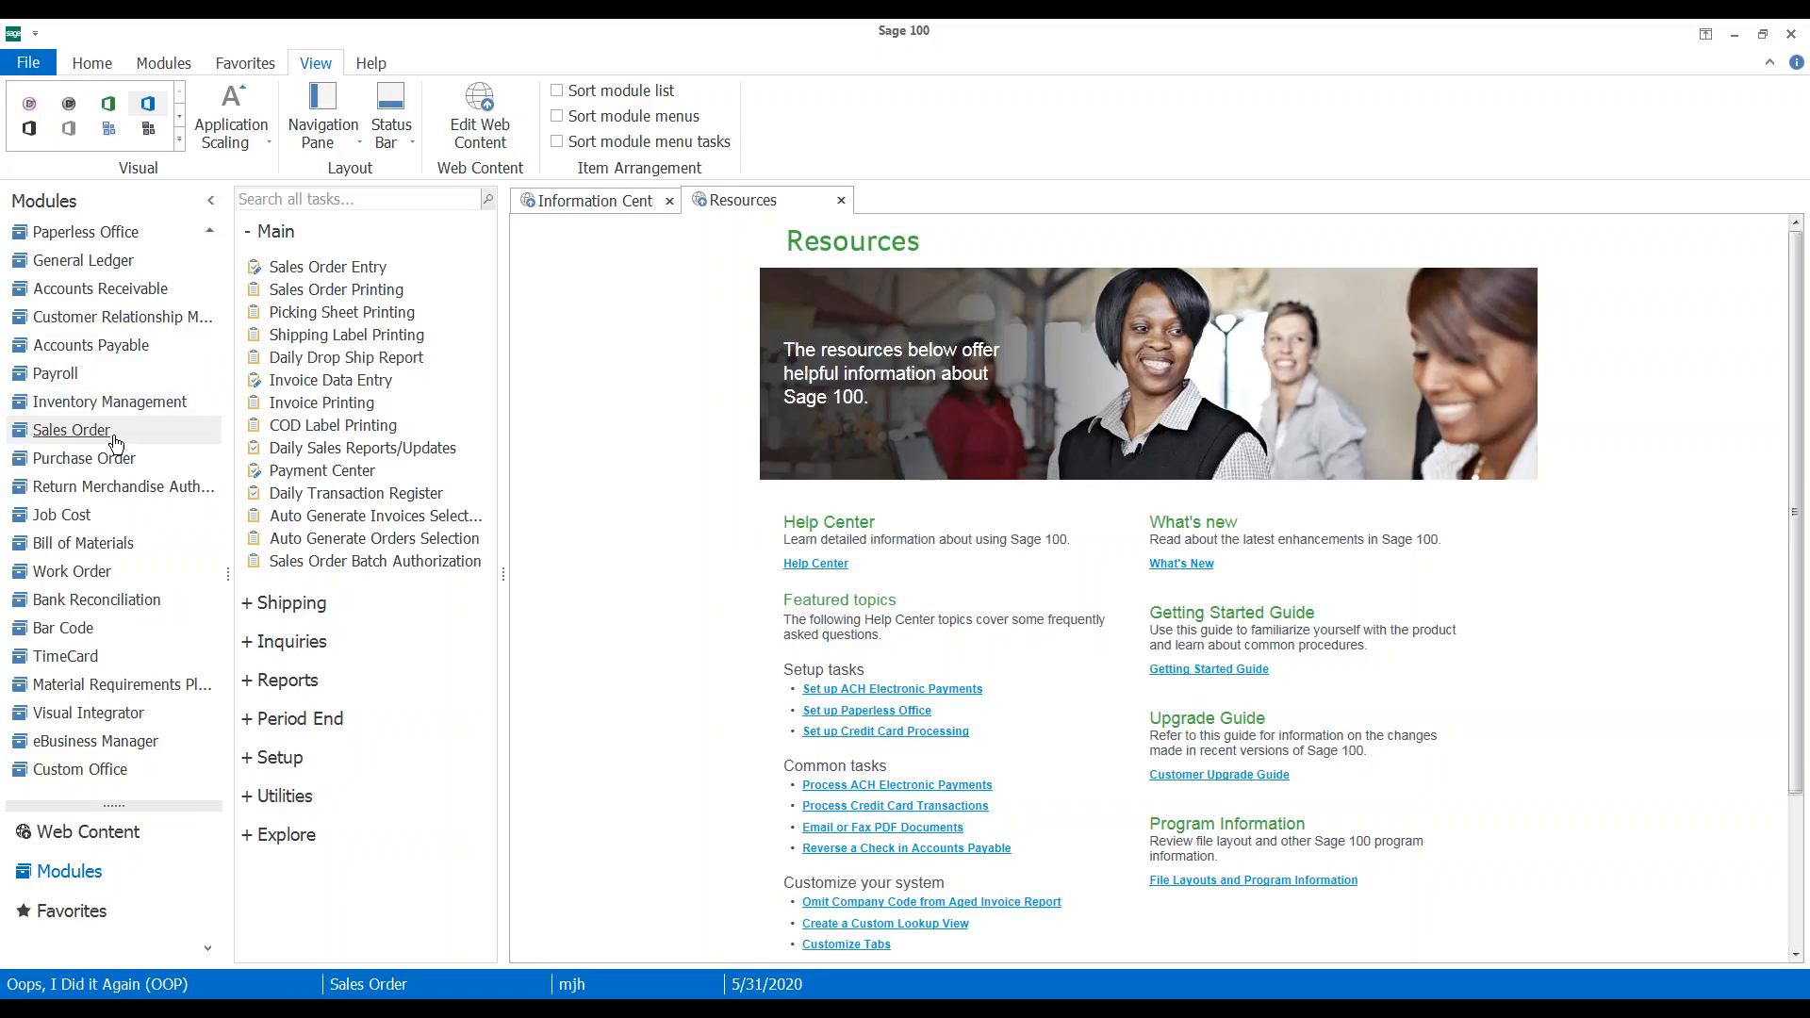
# Start Cash Receipts Entry in batch 00007 with new deposit 00010
pyautogui.click(74, 293)
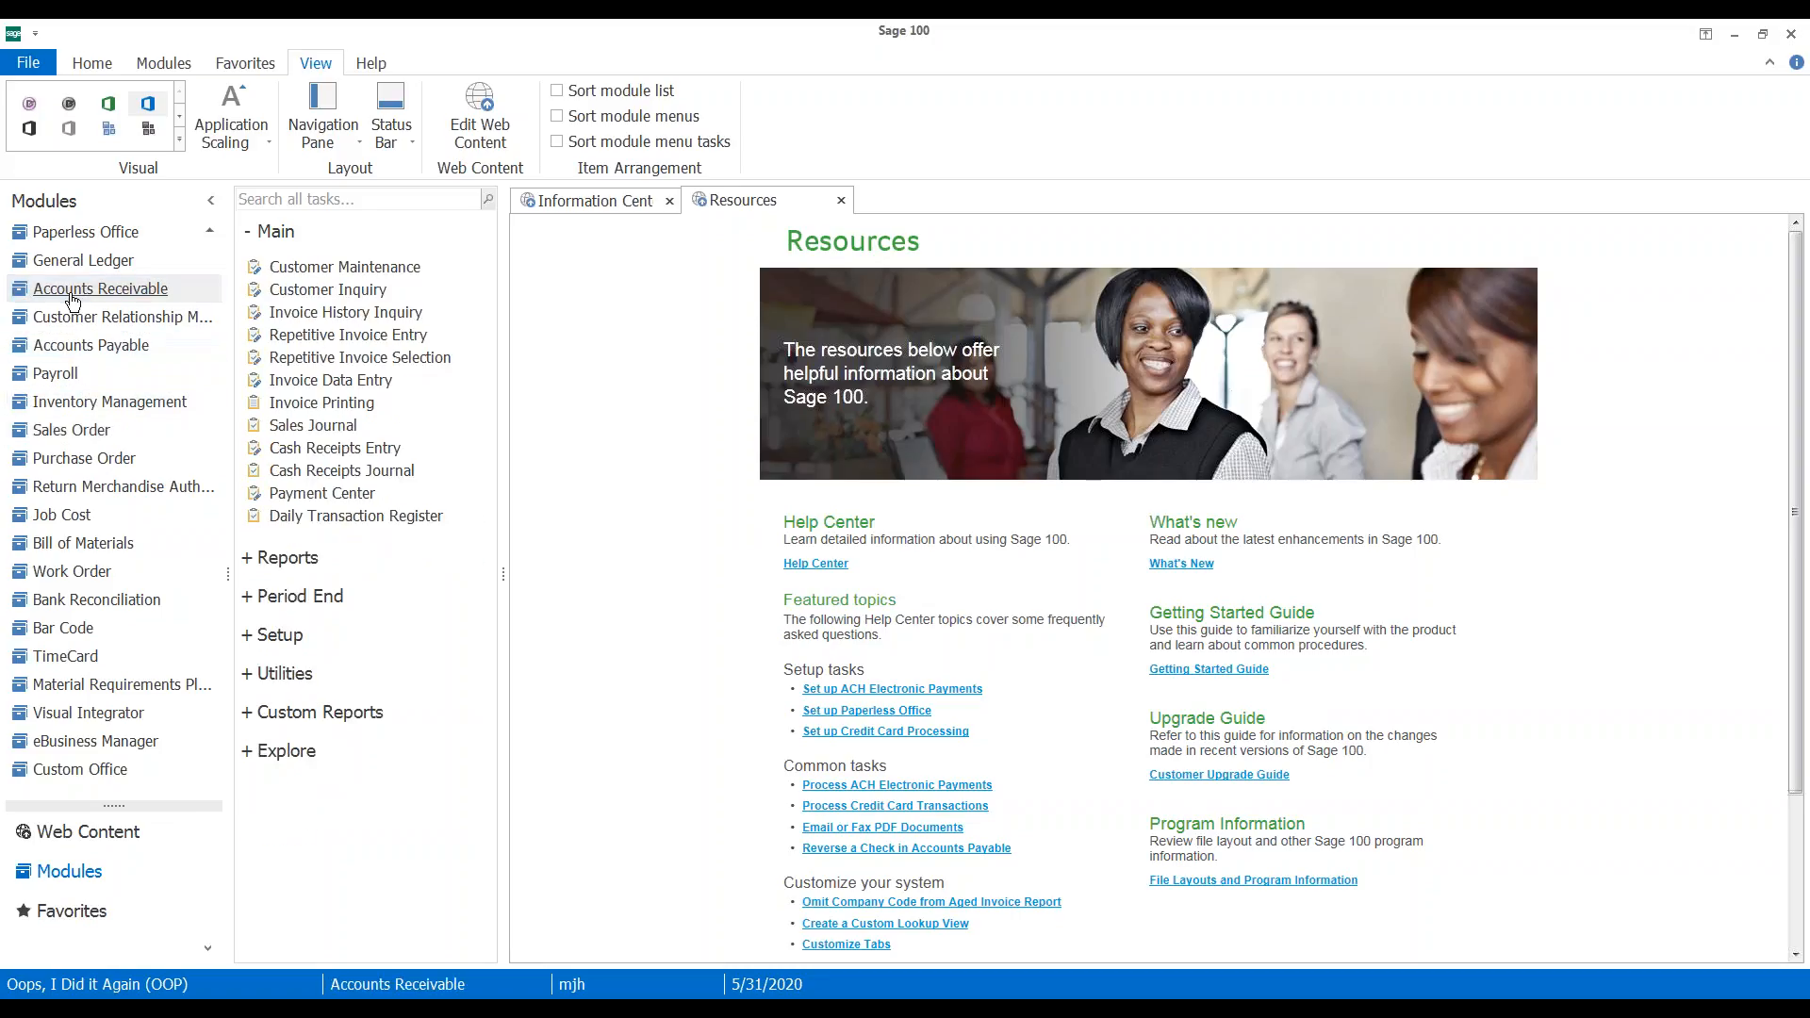
pyautogui.click(335, 458)
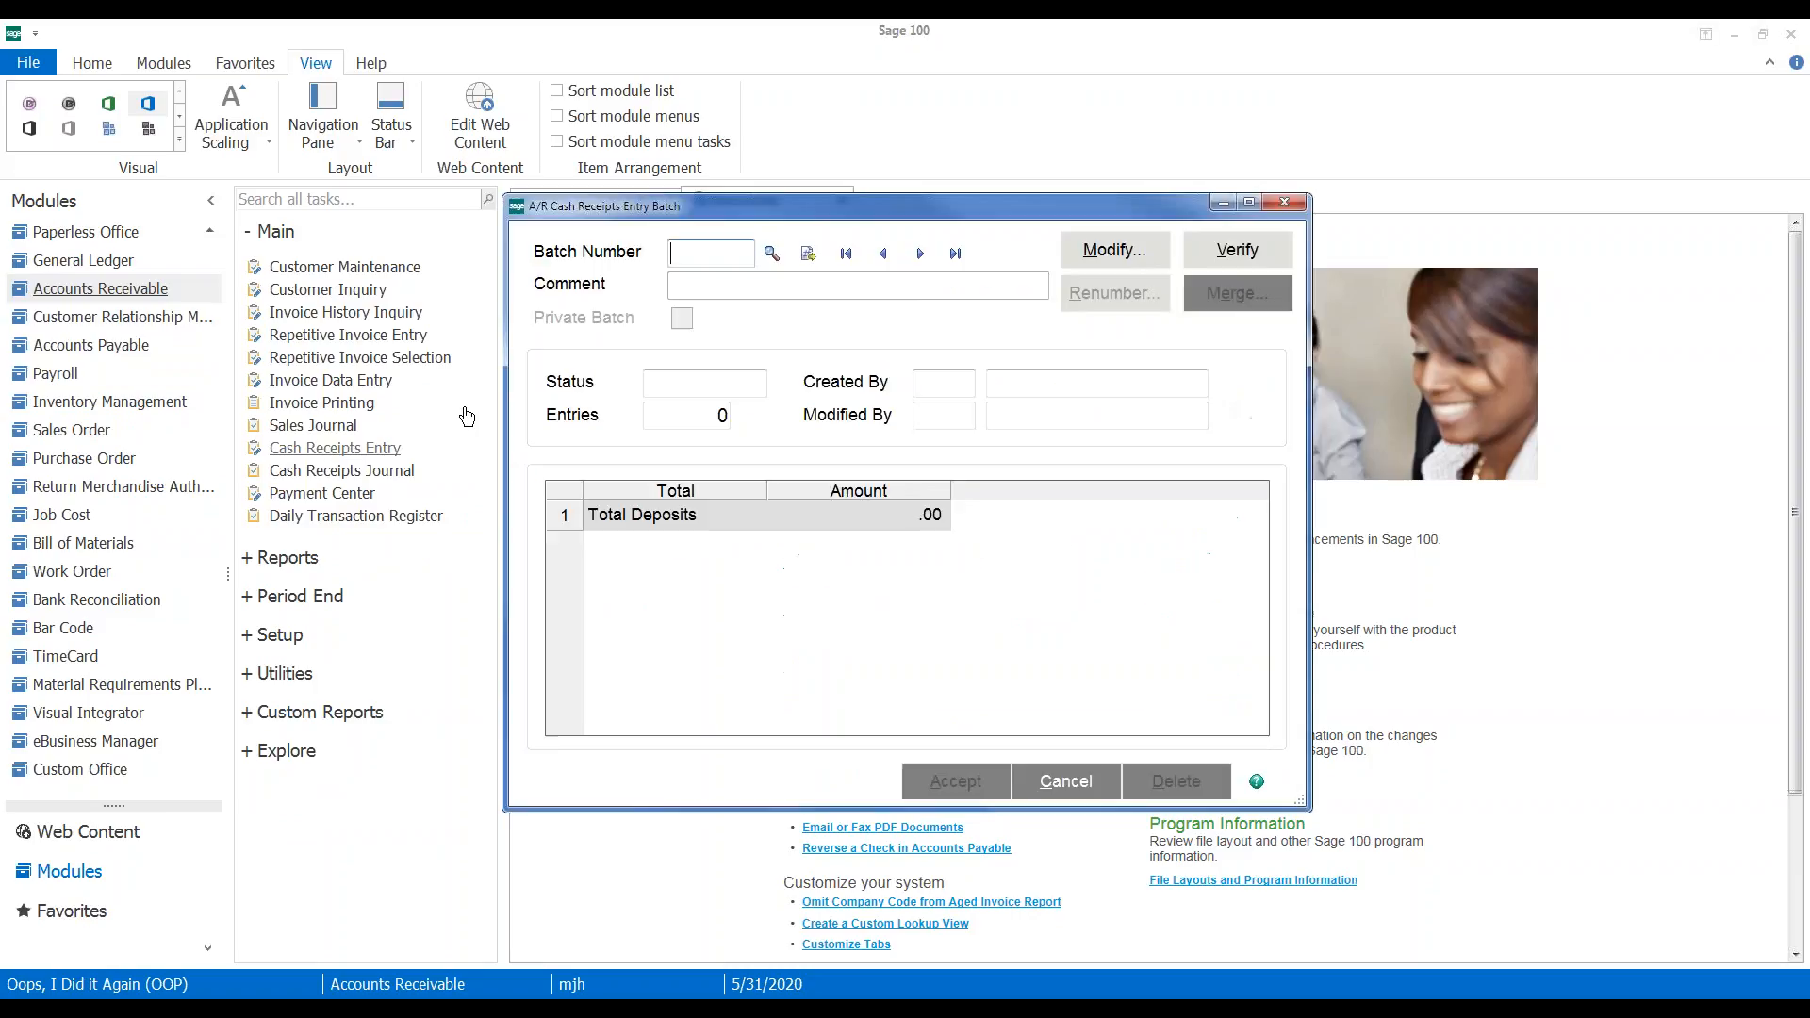
pyautogui.press('Return')
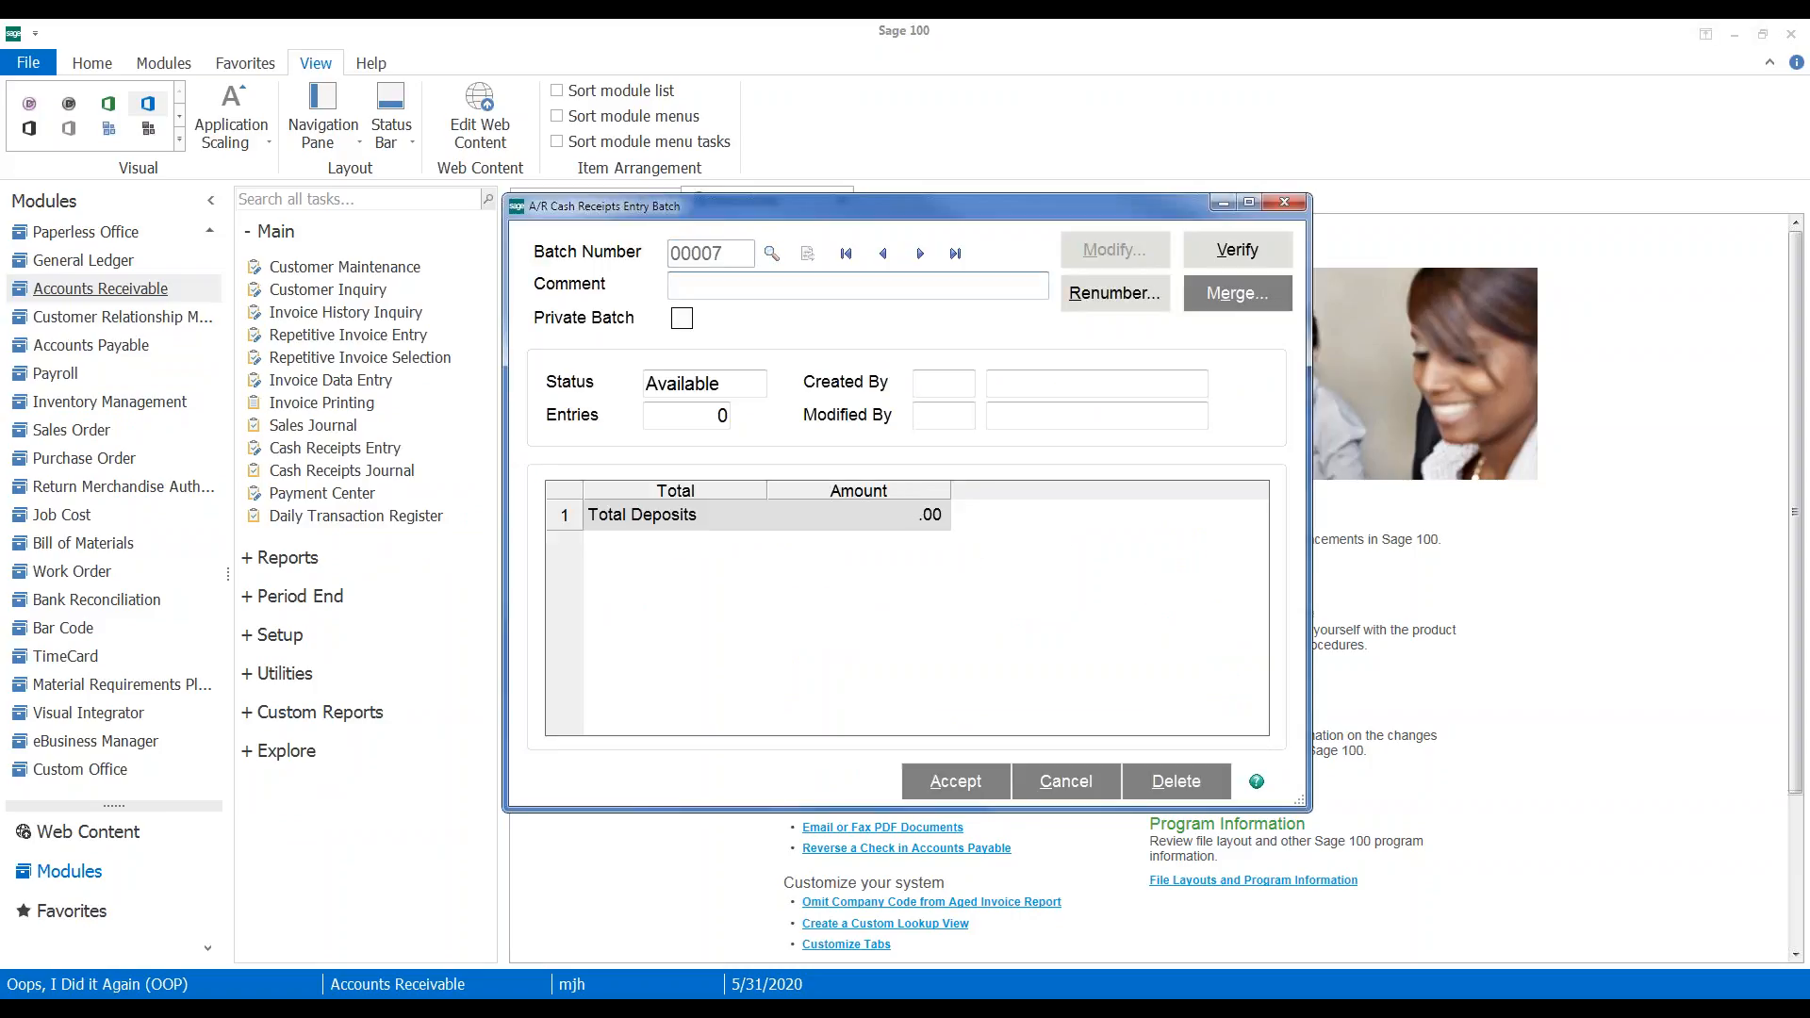
pyautogui.press('Return')
pyautogui.click(875, 380)
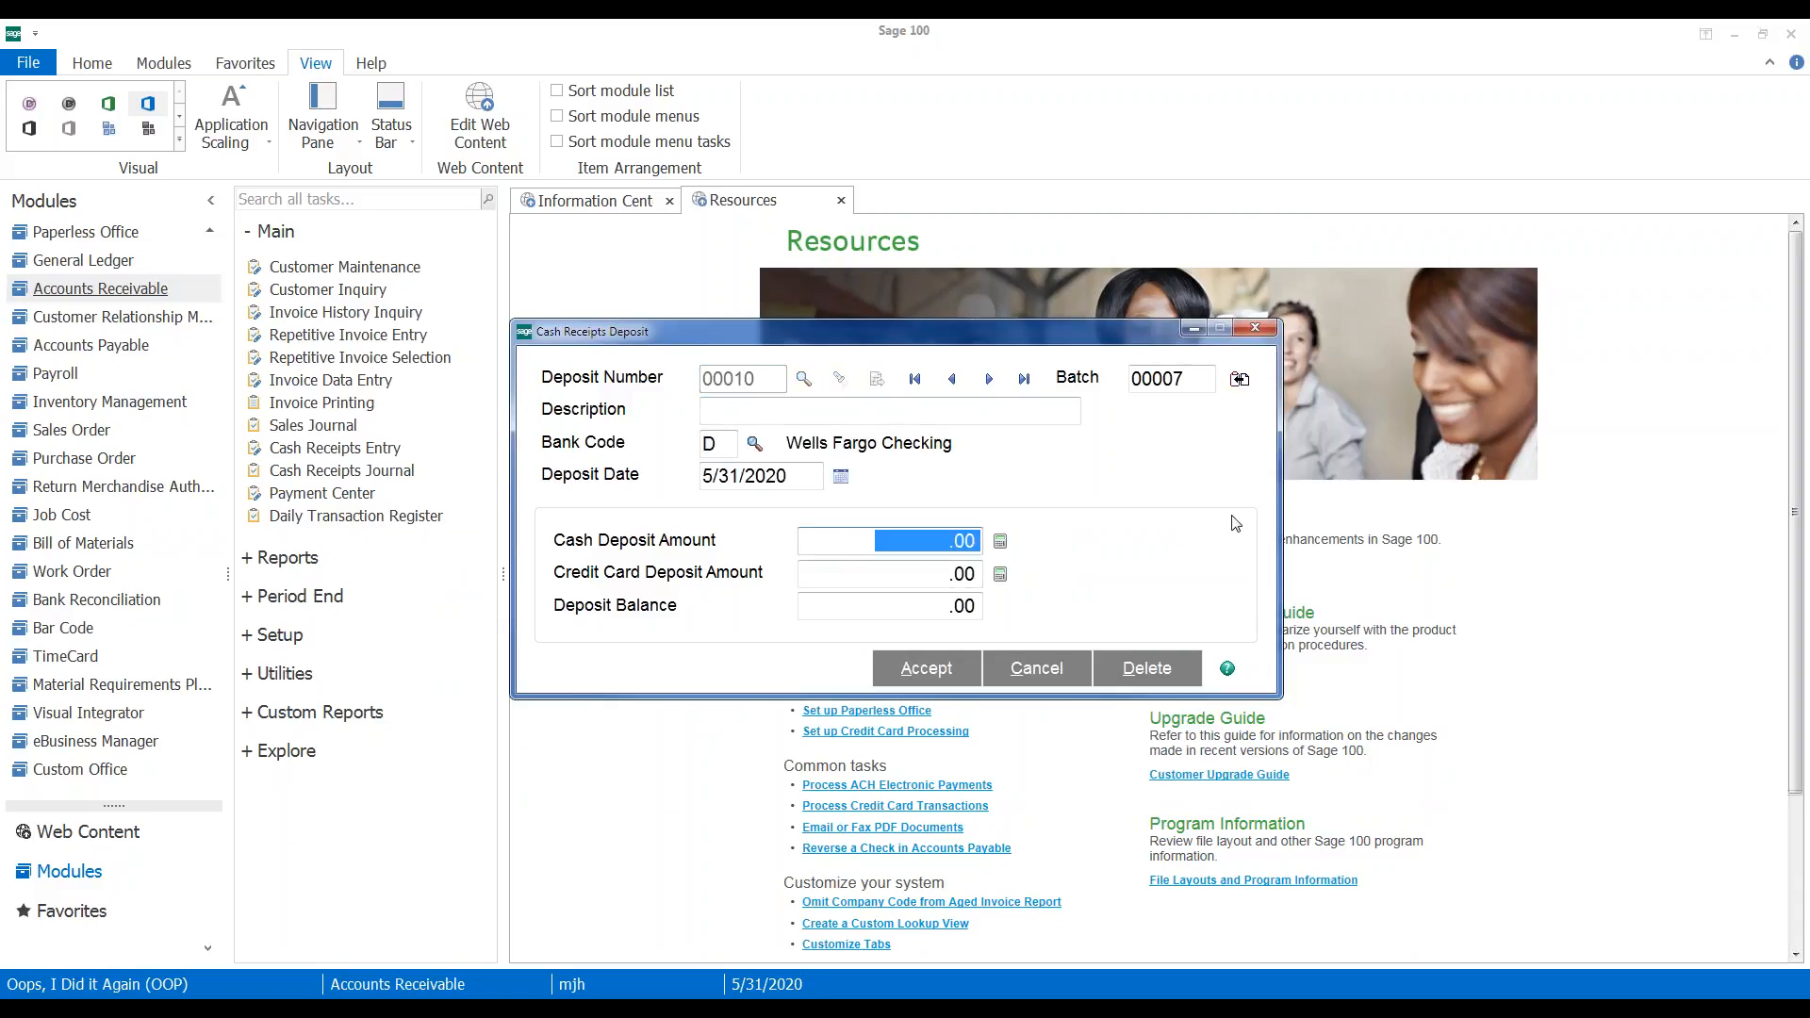
pyautogui.click(905, 671)
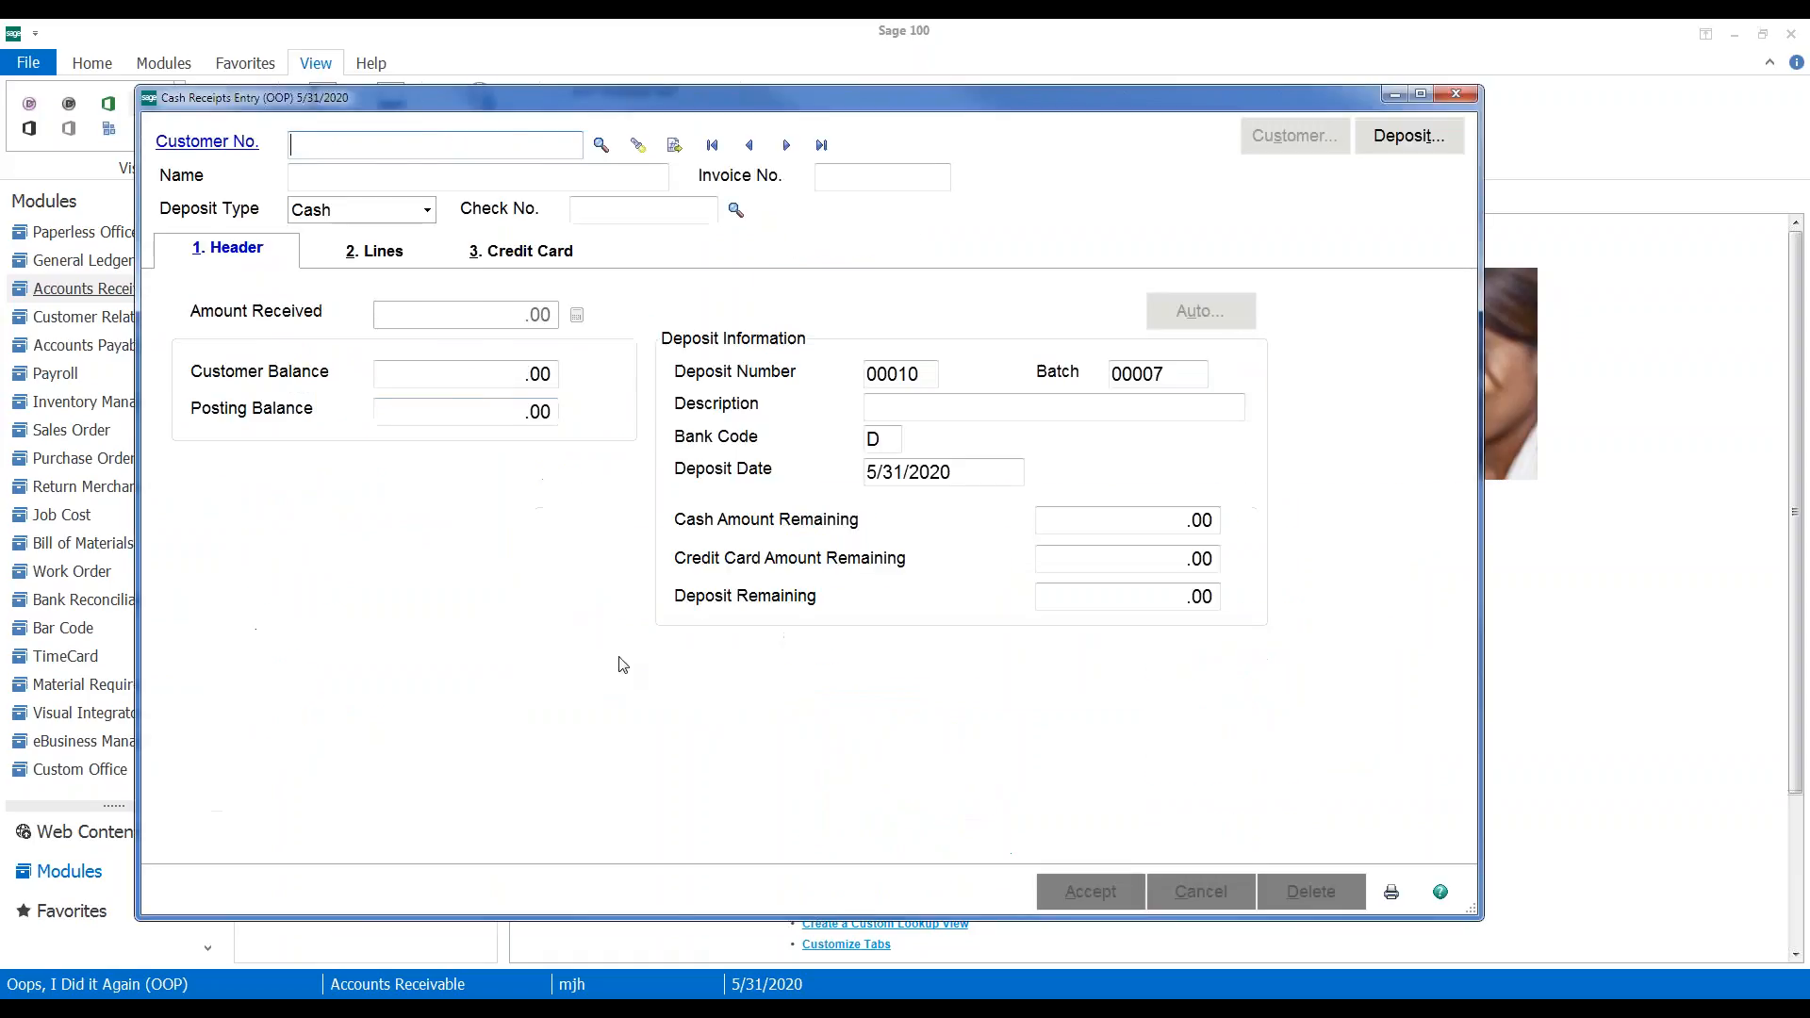
# Enter customer 01-ABF with check number OPEN CR and bring up the receipt lines
pyautogui.write('9')
pyautogui.press('BackSpace')
pyautogui.write('01ABF')
pyautogui.press('Tab')
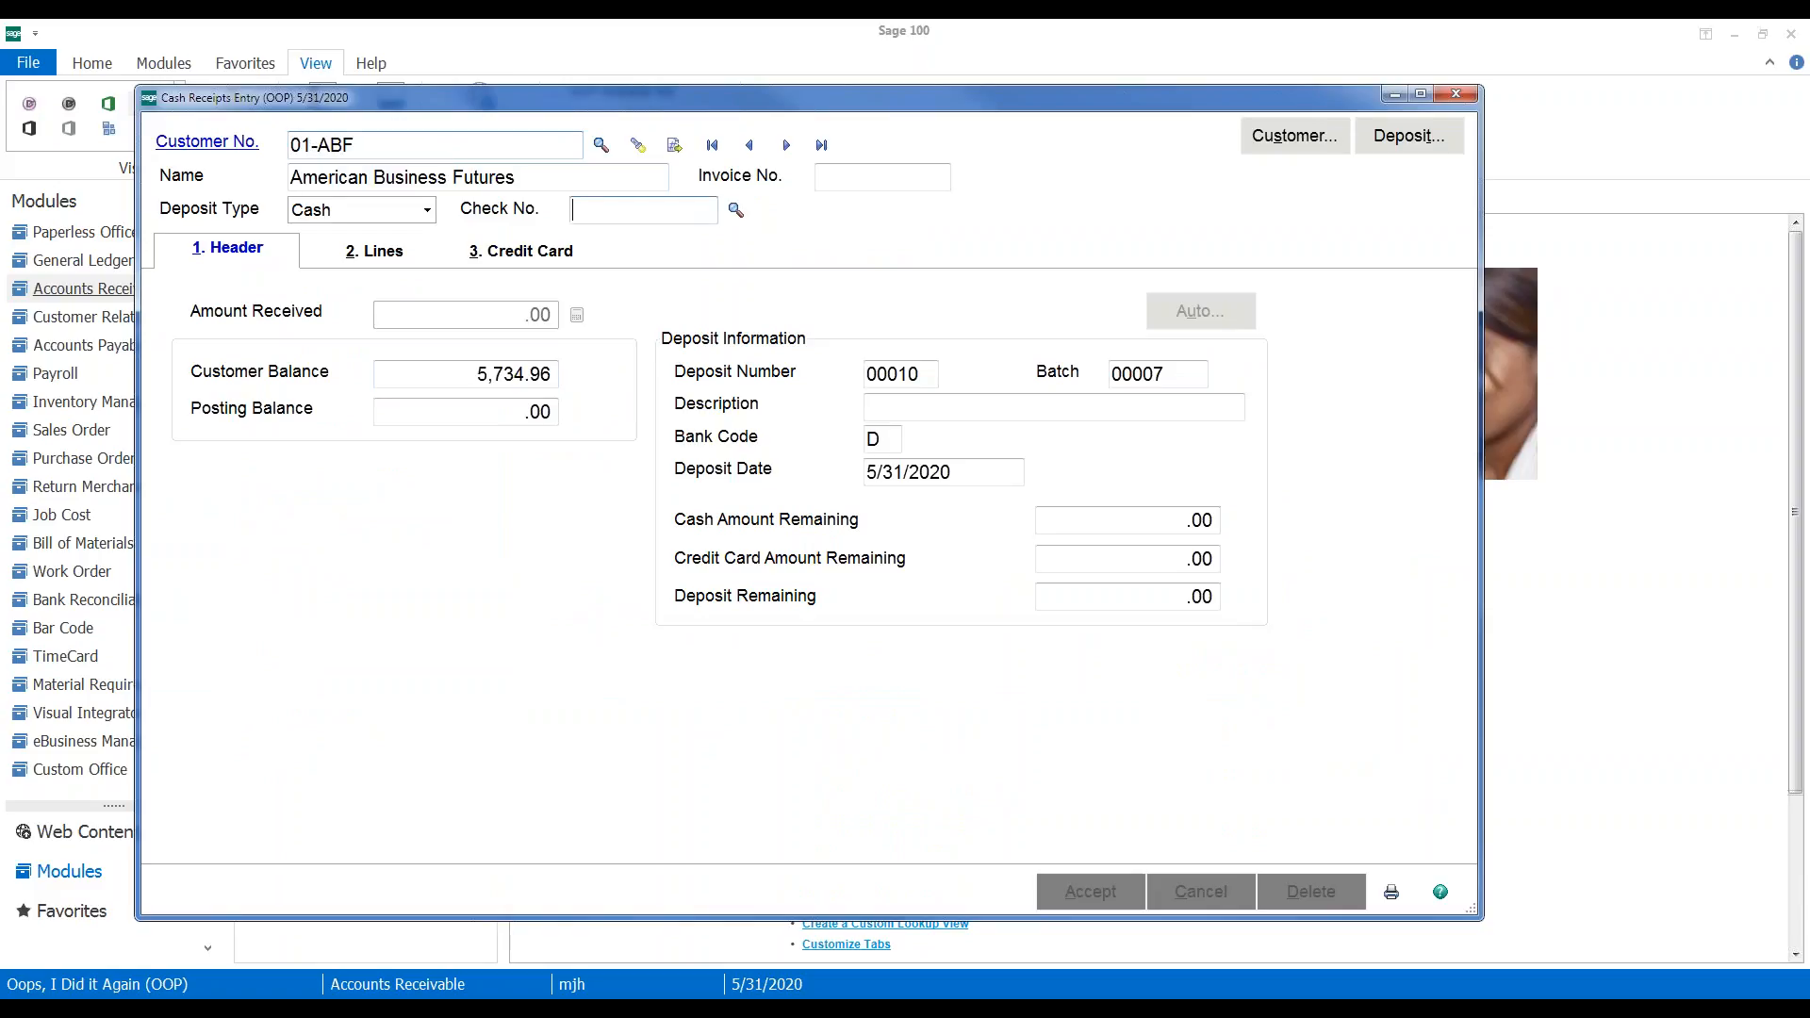
pyautogui.click(581, 218)
pyautogui.write('OPEN CR')
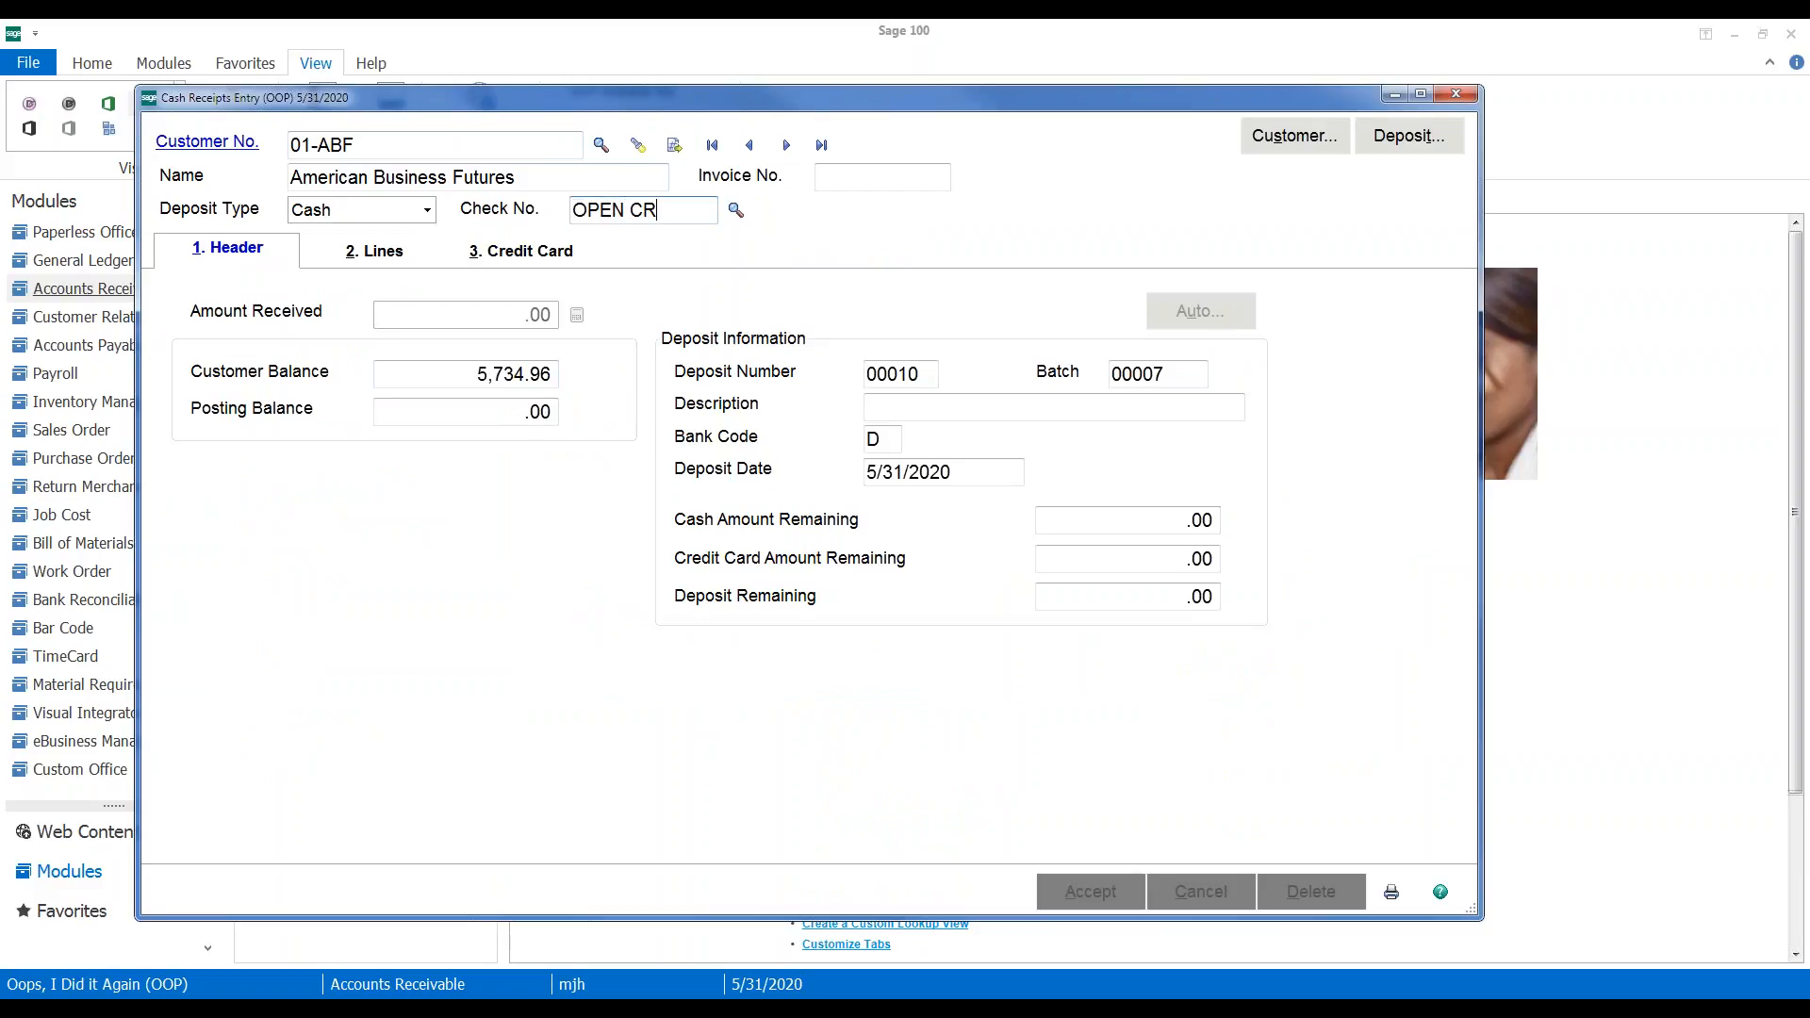
pyautogui.press('Tab')
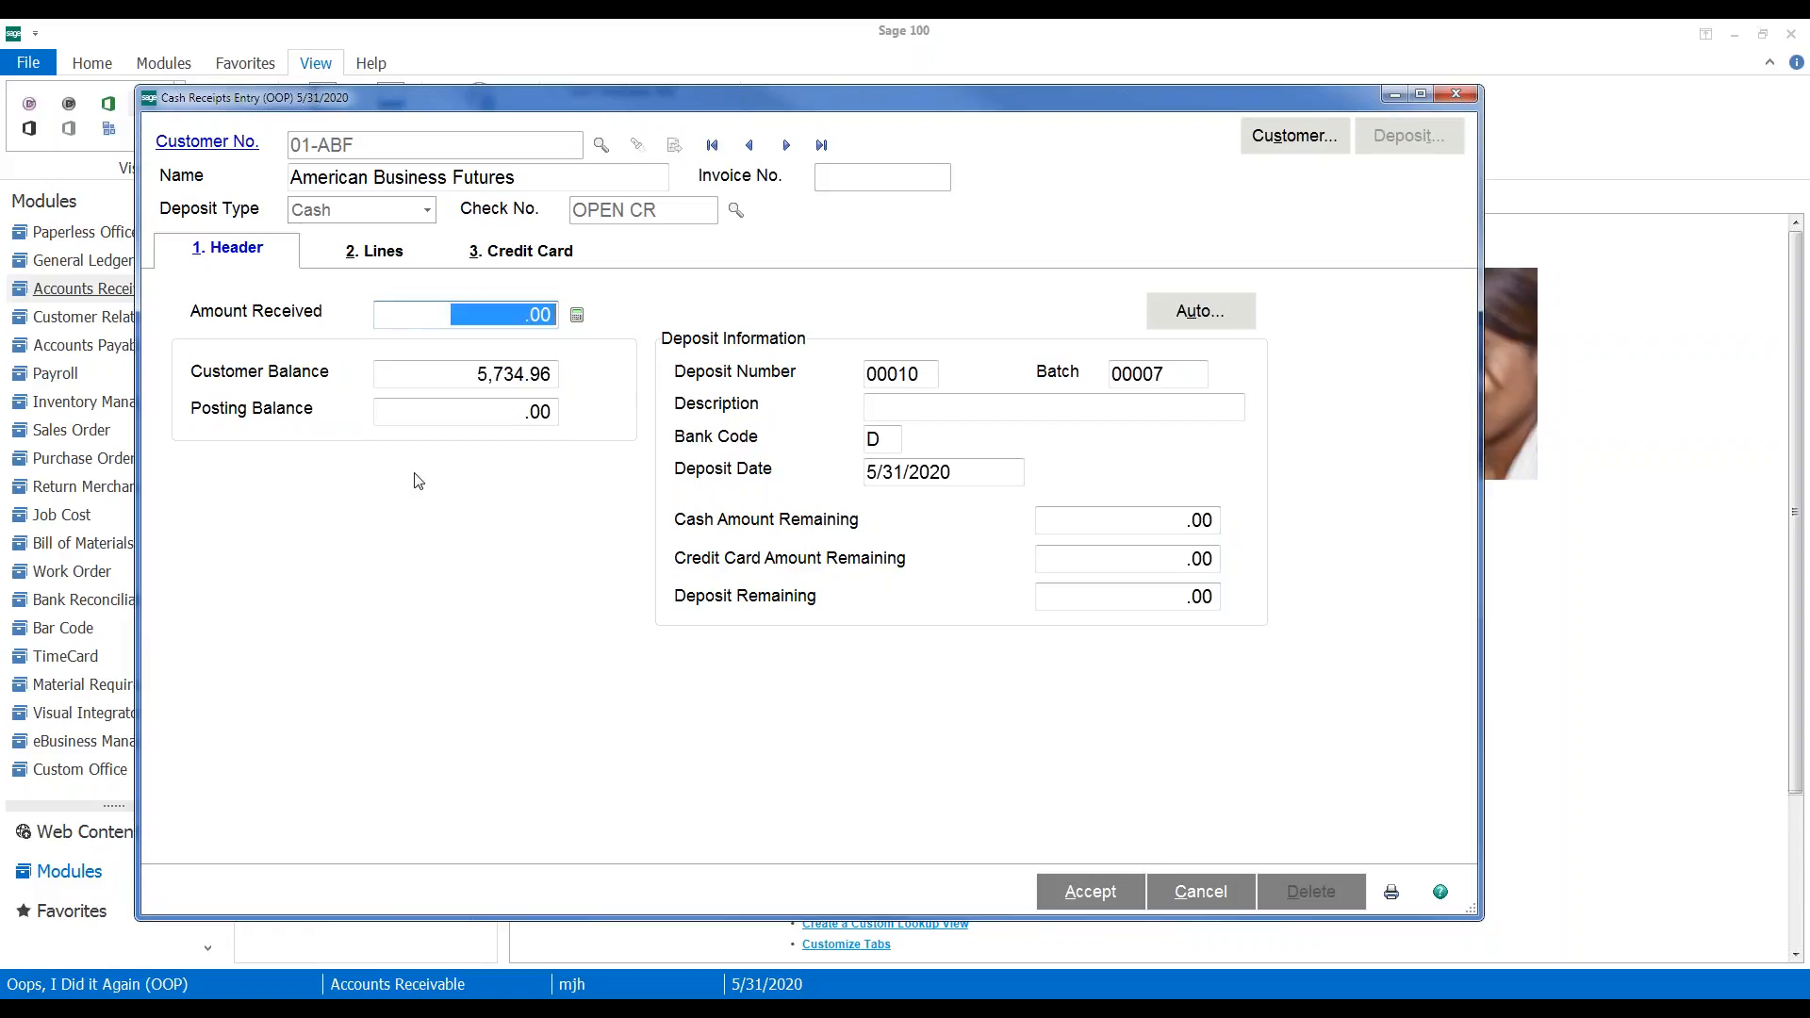
pyautogui.click(385, 246)
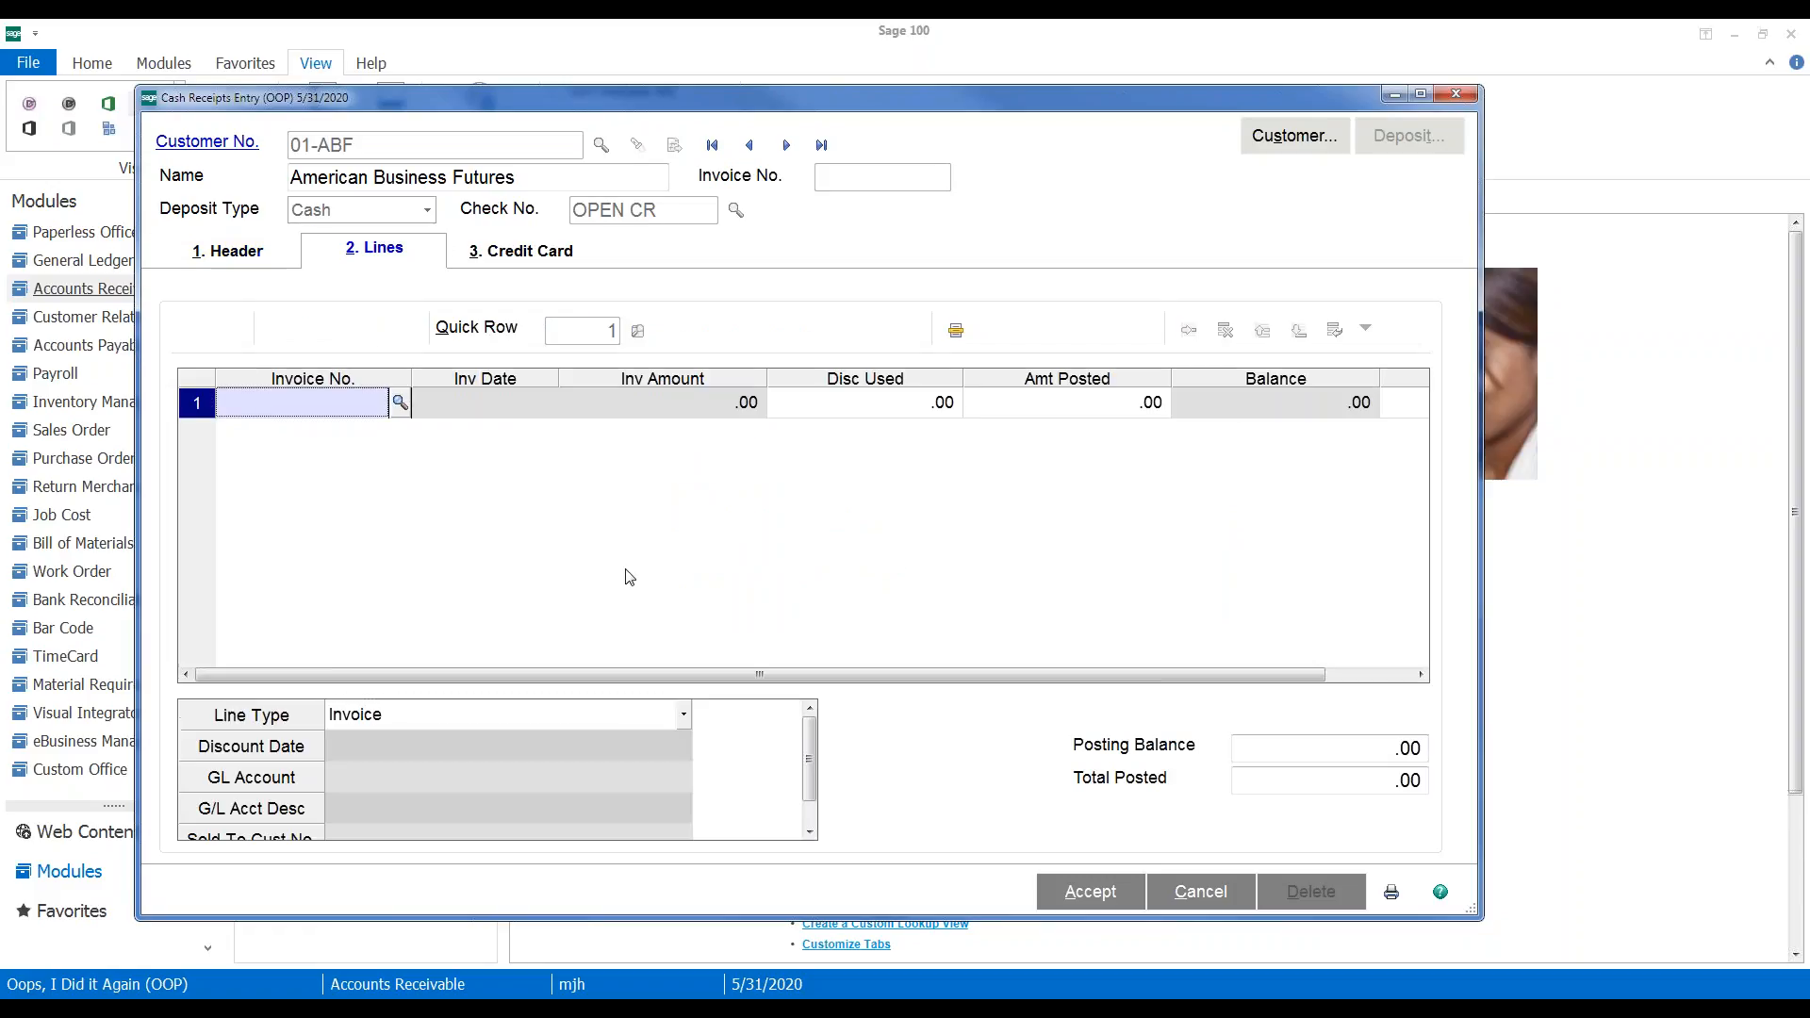
# Add credit memo 0100055-CM and invoice 0100034-IN as receipt lines
pyautogui.click(399, 403)
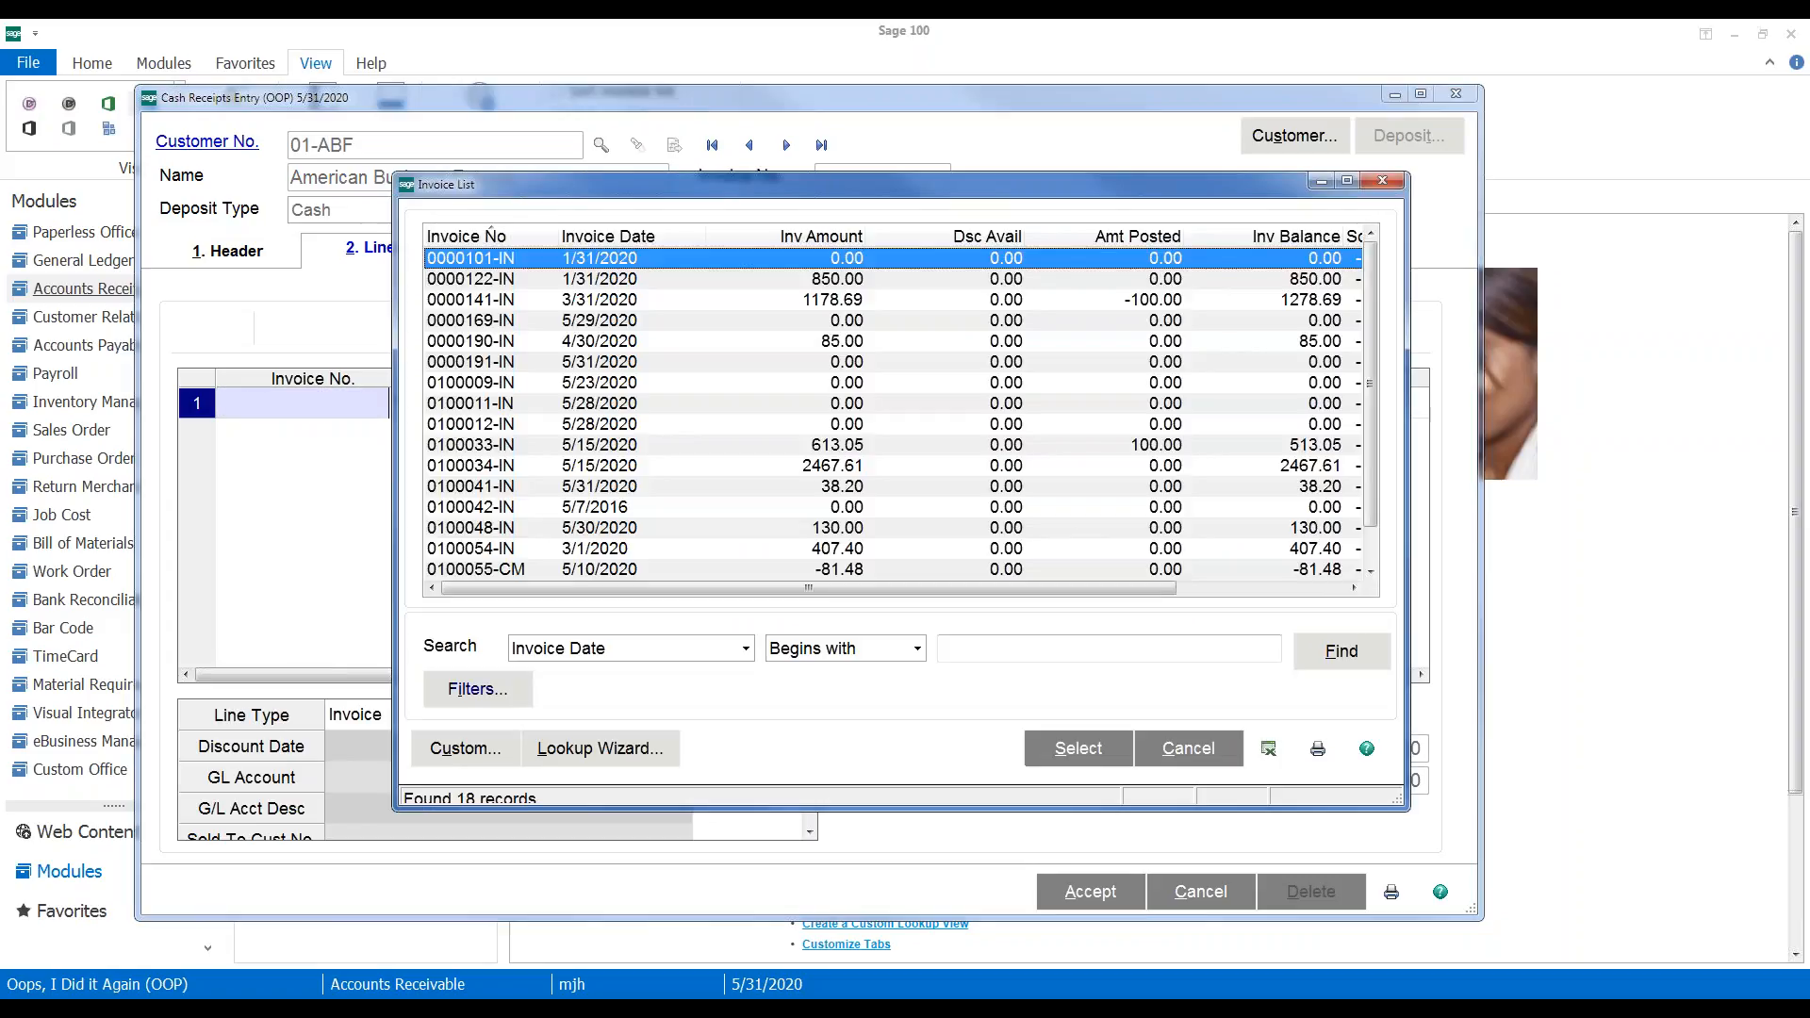
pyautogui.click(1216, 592)
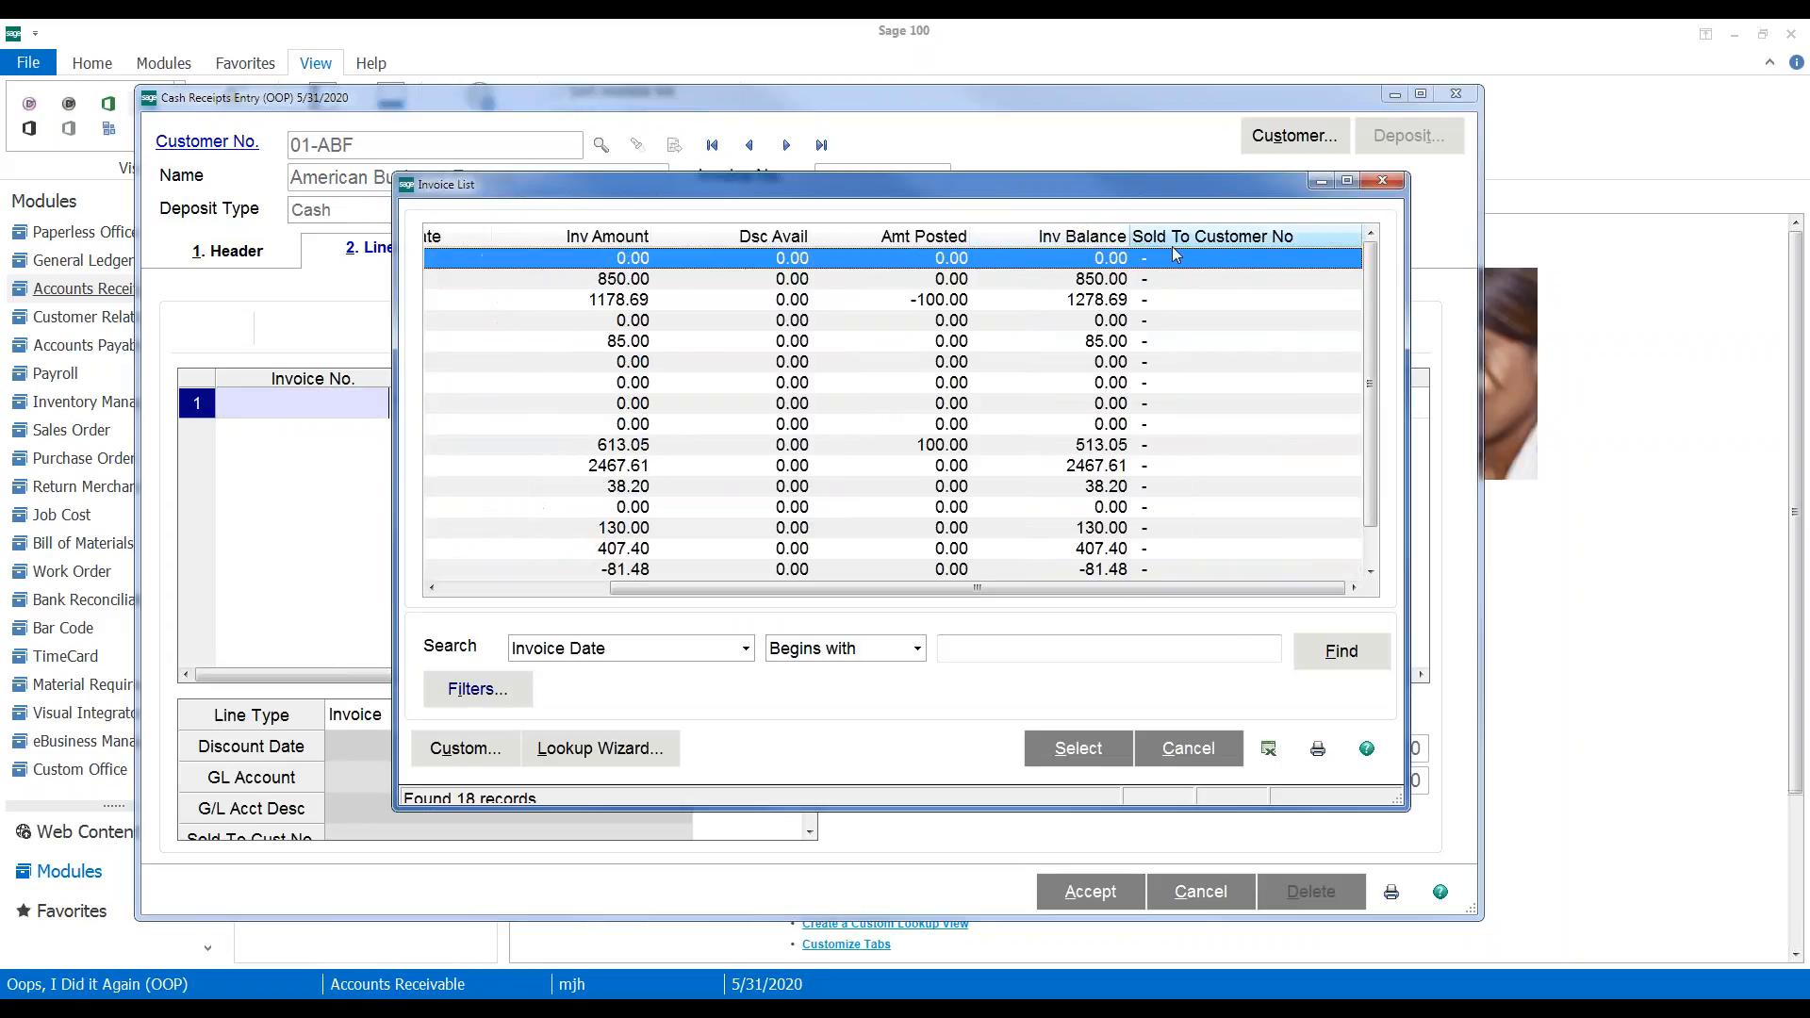
pyautogui.click(1105, 570)
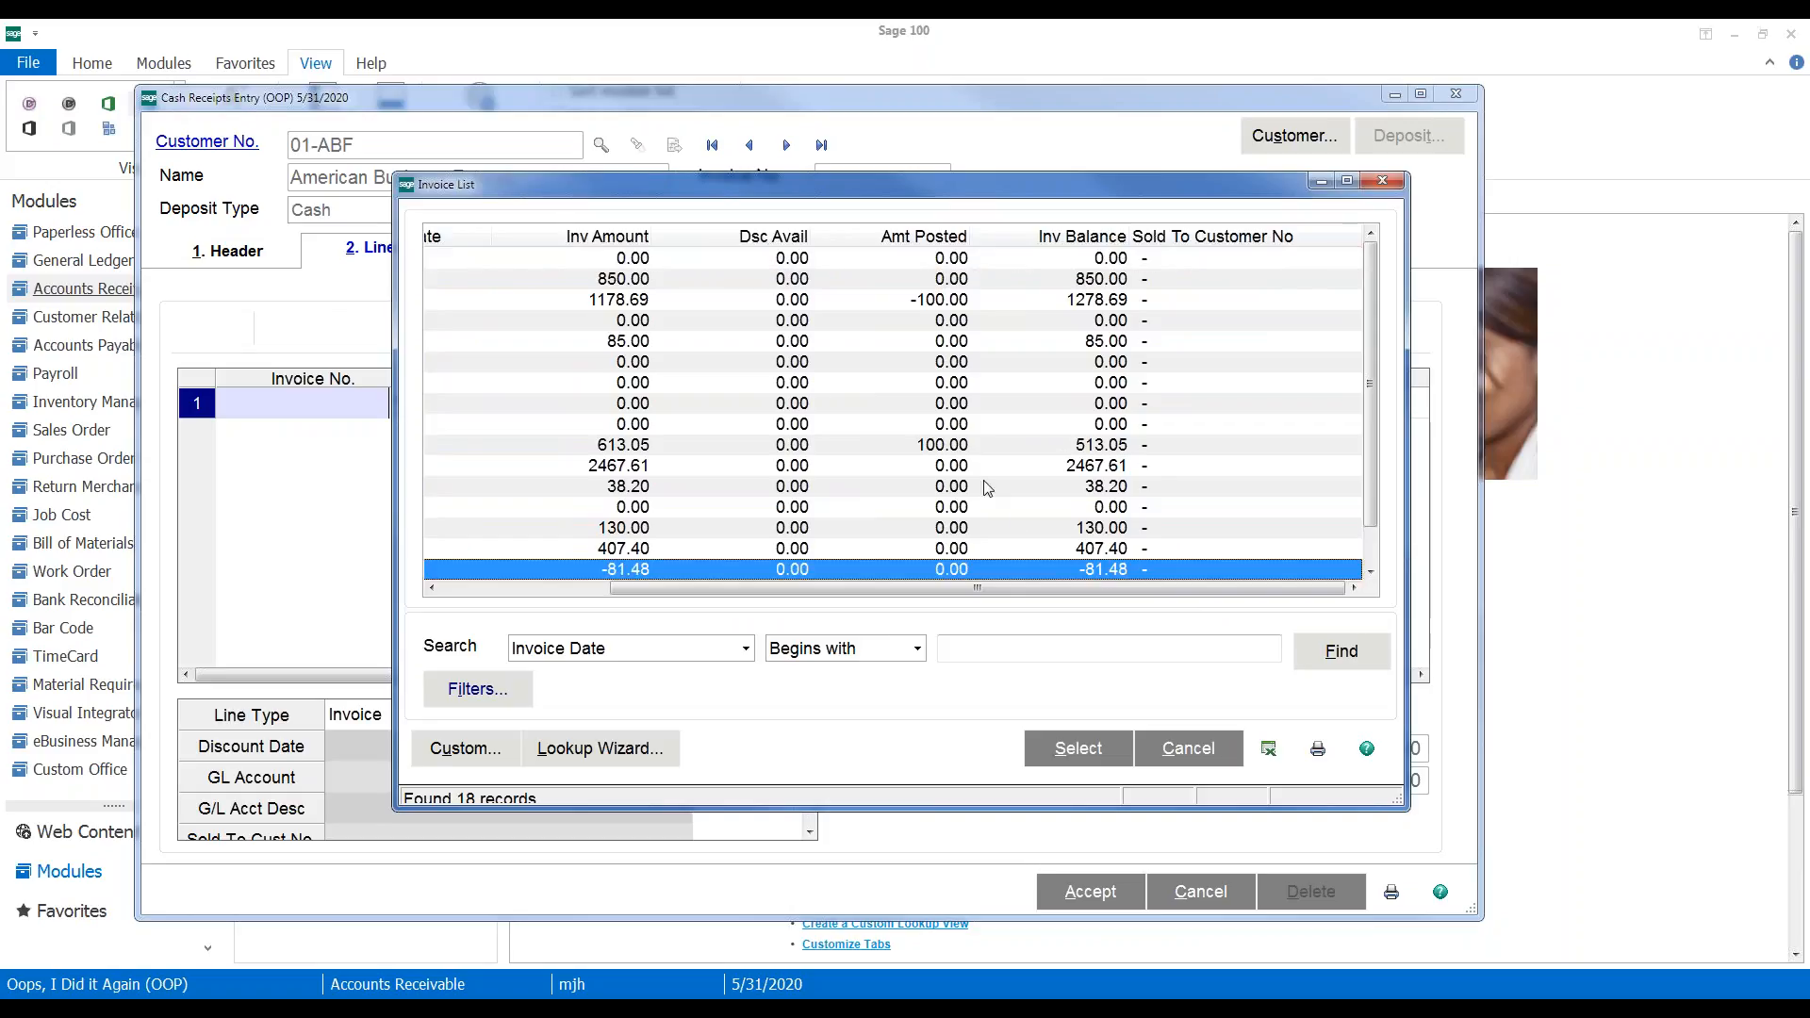
pyautogui.moveTo(652, 590); pyautogui.dragTo(971, 584)
pyautogui.click(1078, 749)
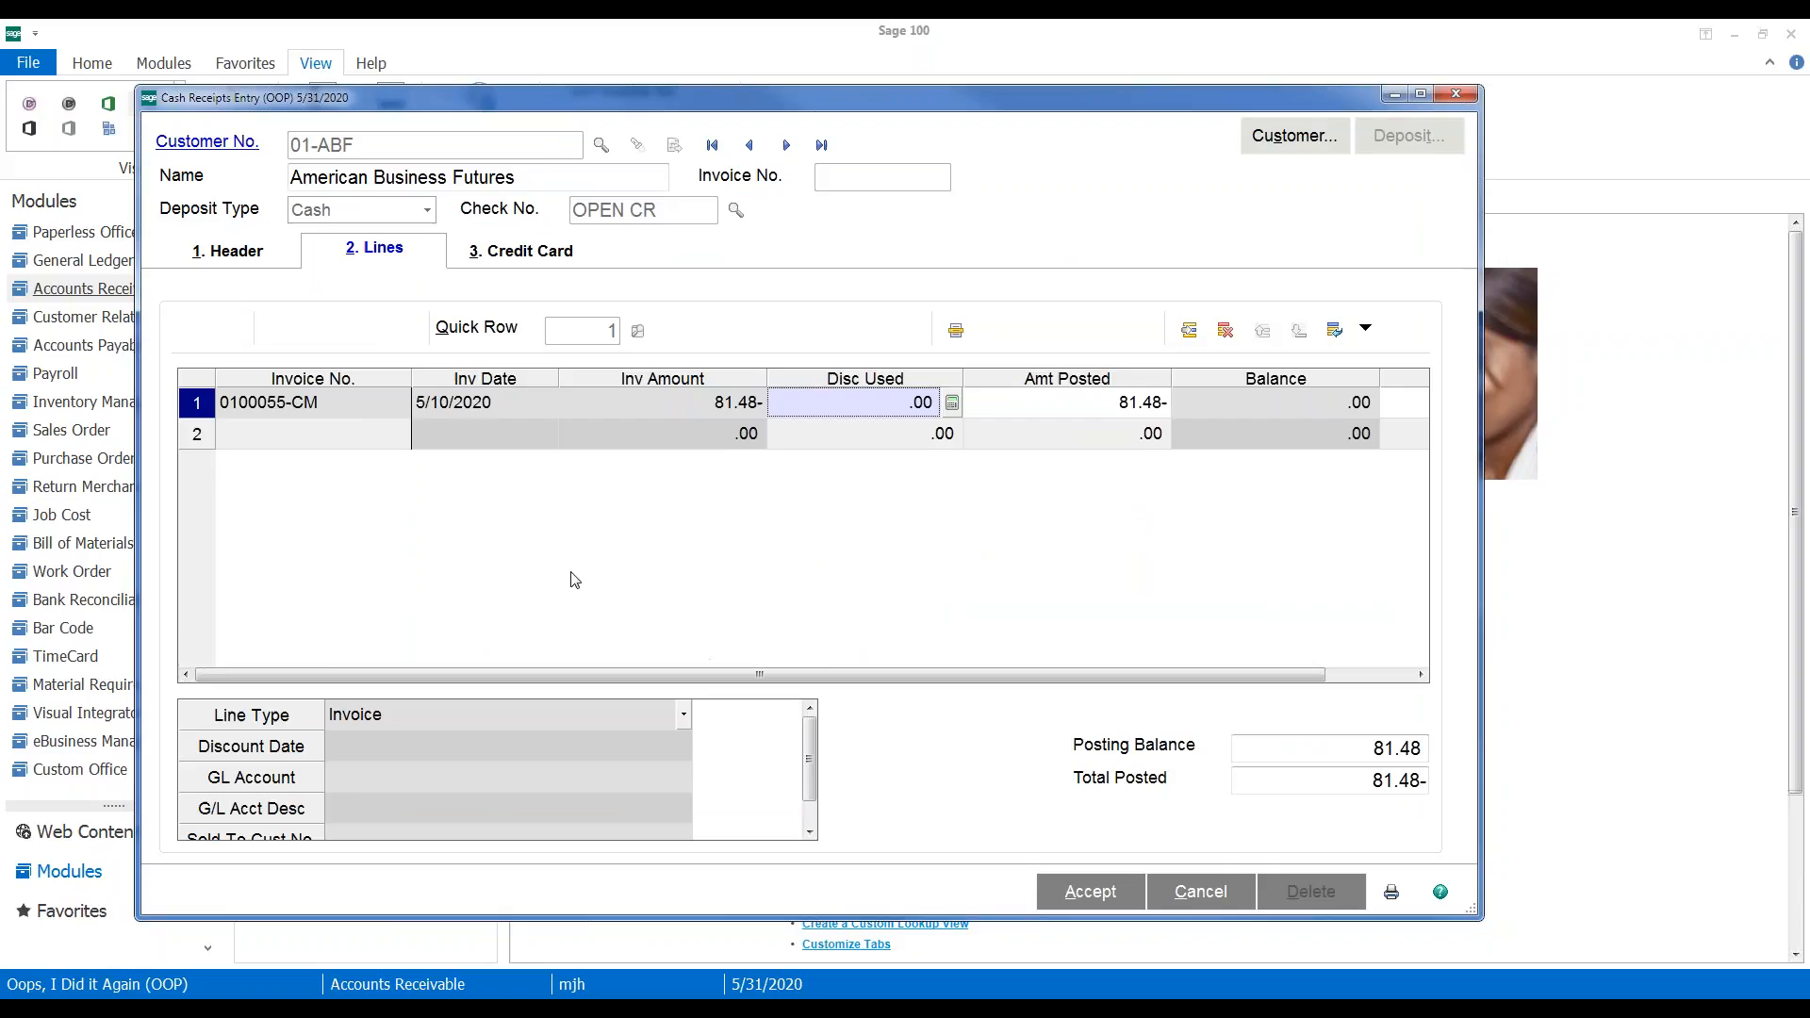
pyautogui.click(357, 443)
pyautogui.click(400, 433)
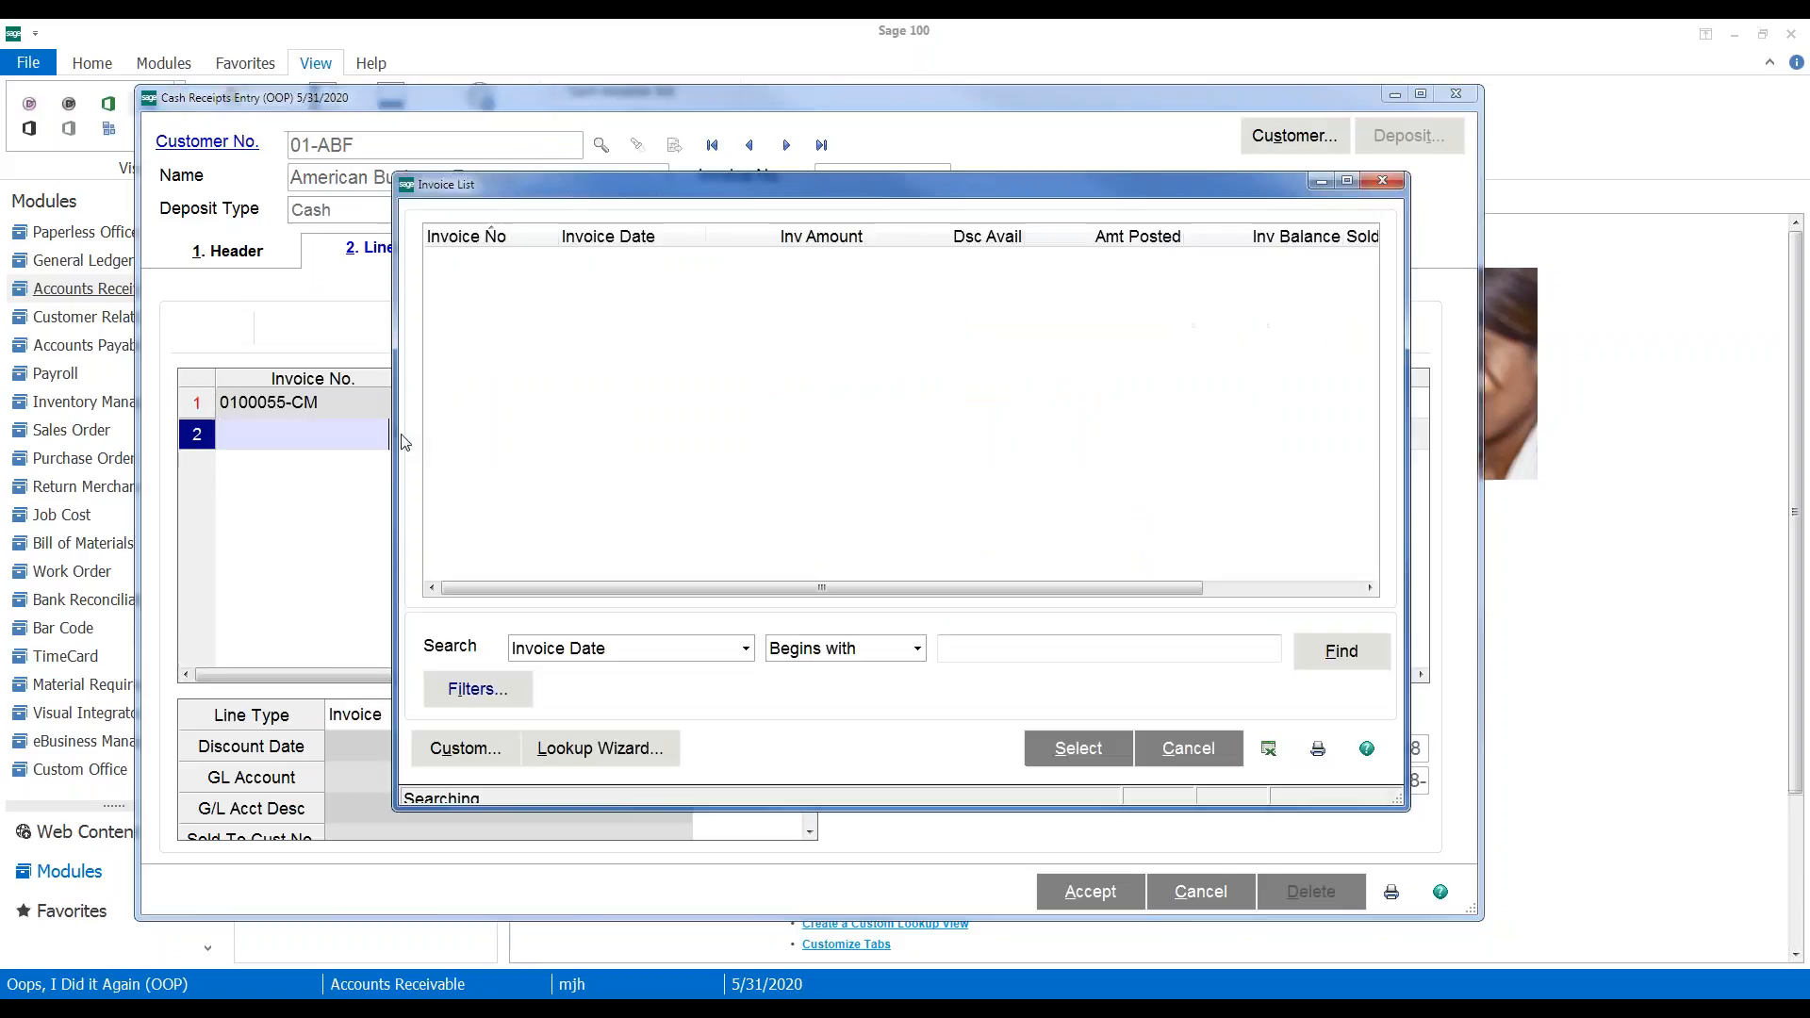
pyautogui.click(1195, 465)
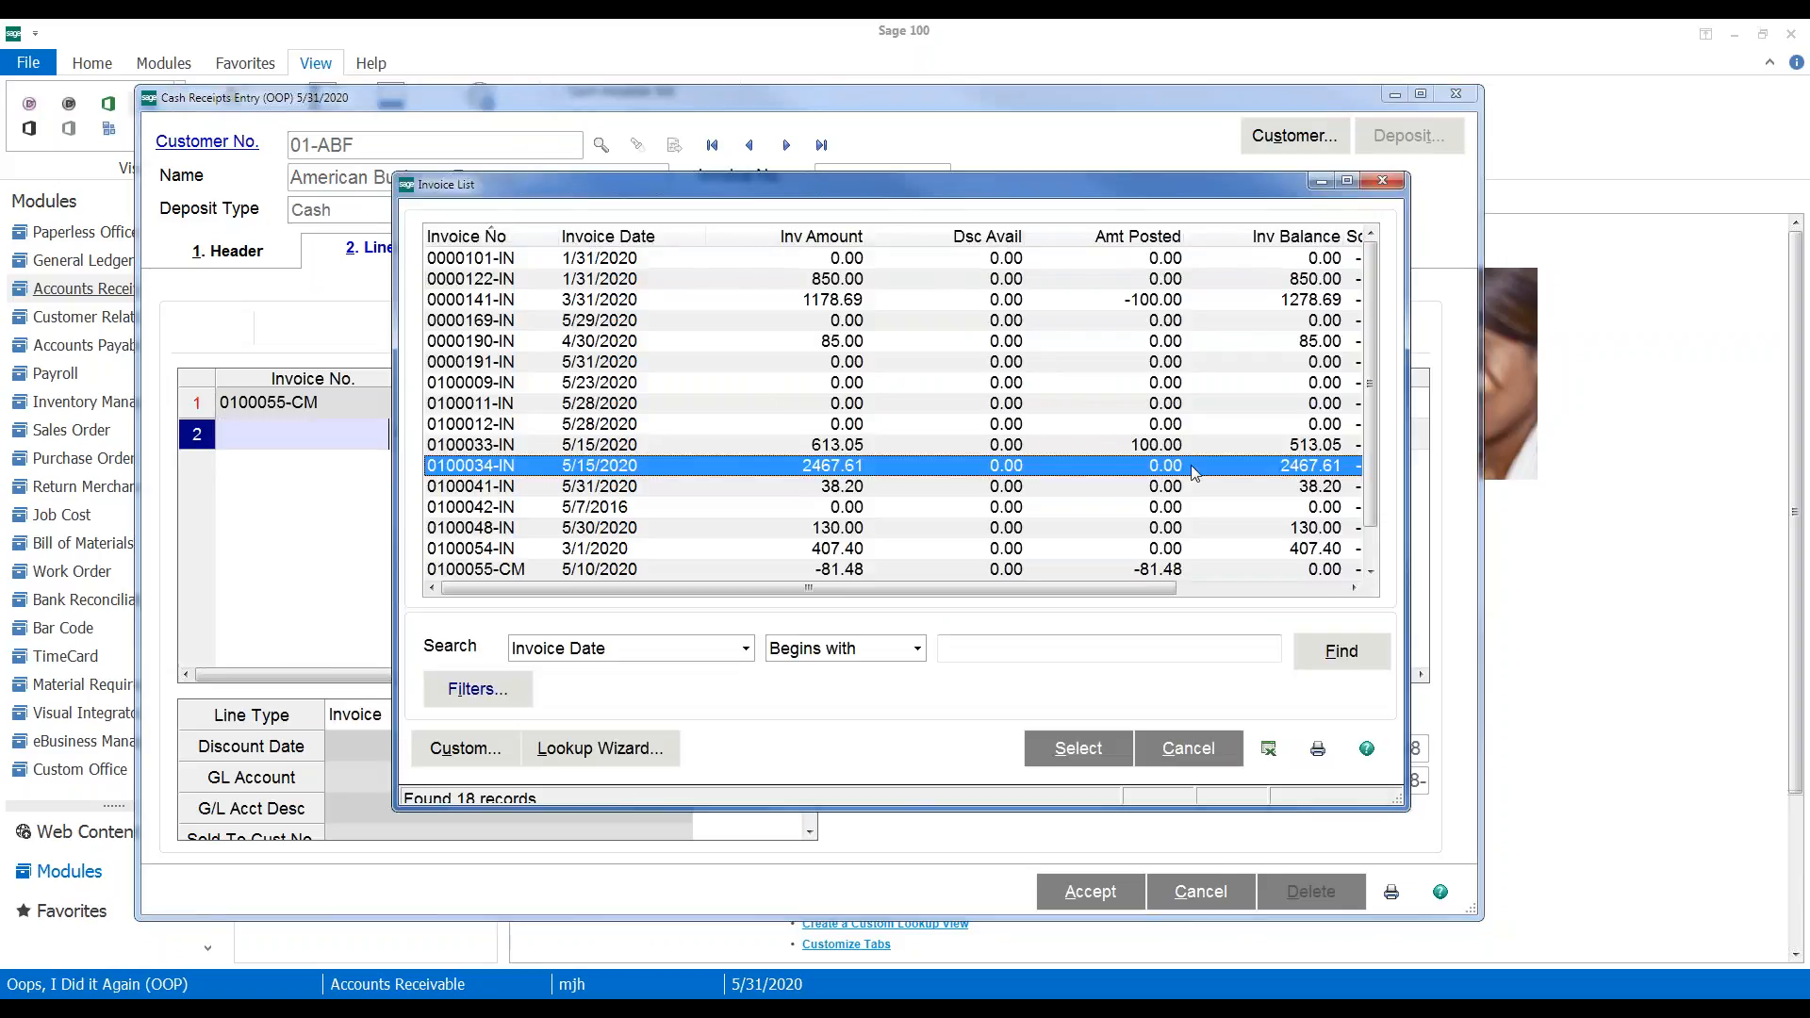
pyautogui.click(1066, 759)
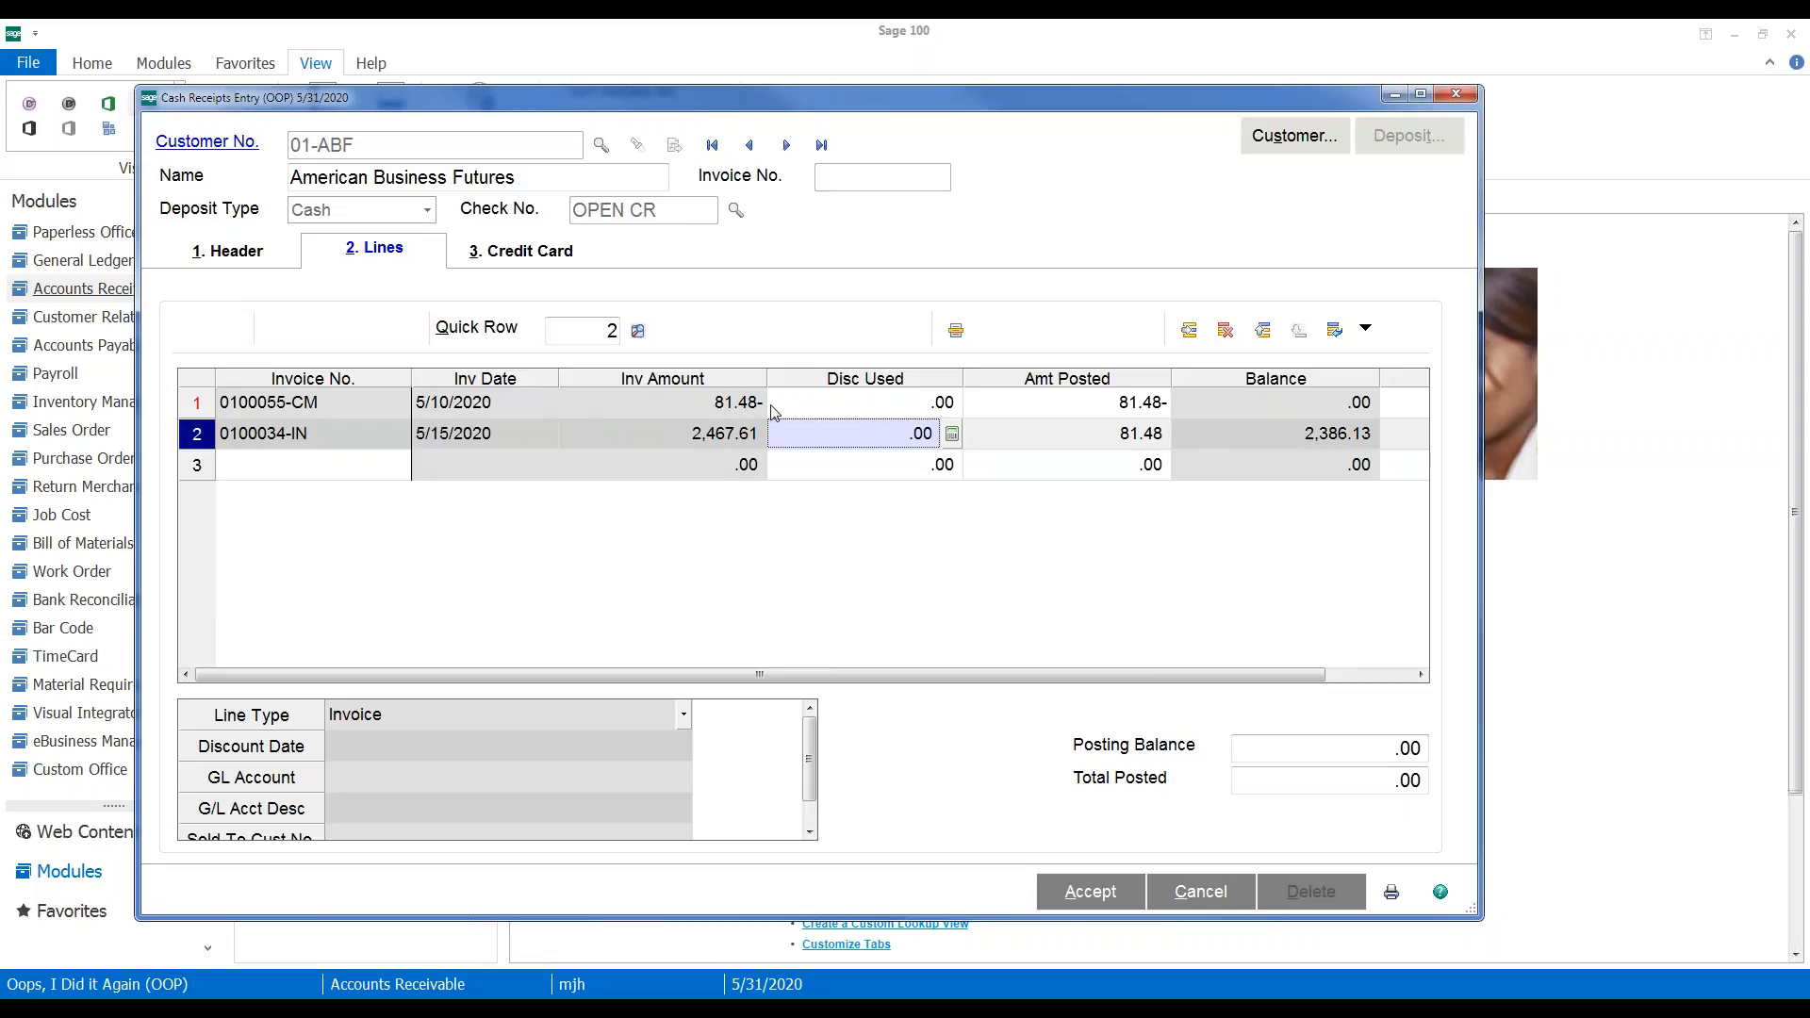
# Redo the lines with invoice 0100034-IN on line 1 and credit memo 0100055-CM on line 2
pyautogui.click(337, 398)
pyautogui.click(1226, 330)
pyautogui.click(1226, 330)
pyautogui.click(400, 403)
pyautogui.doubleClick(1260, 468)
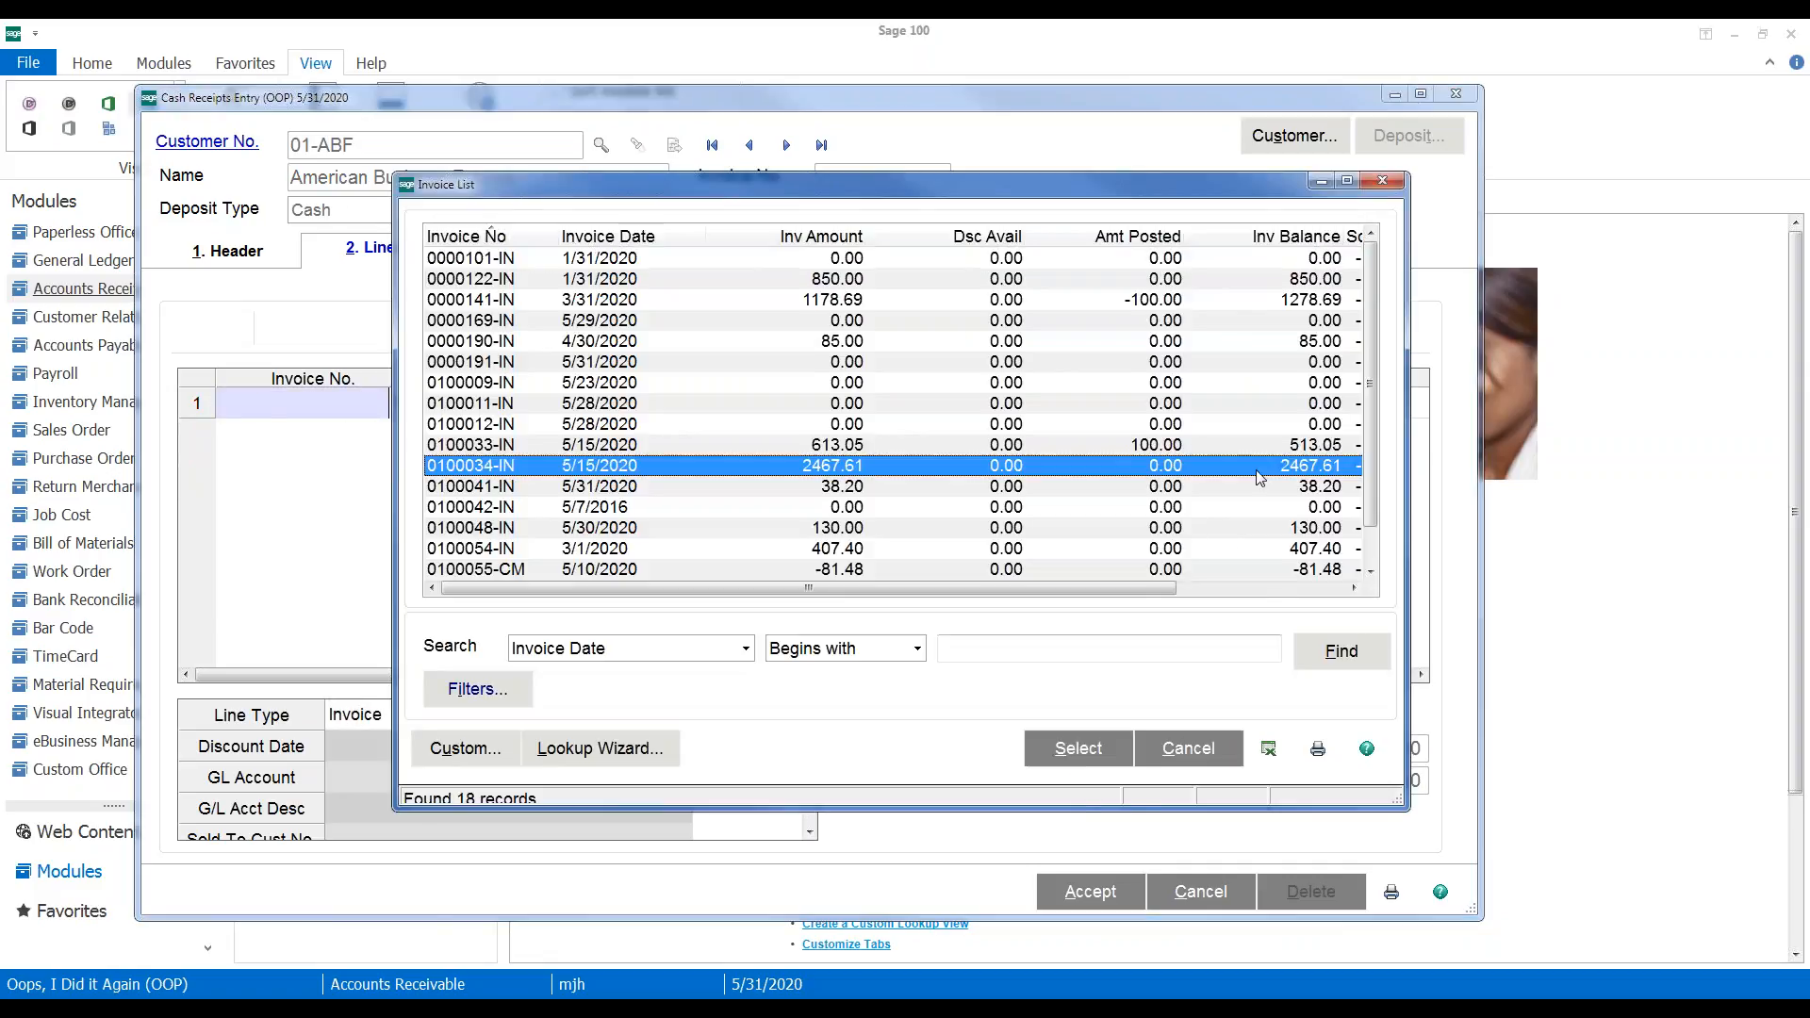
pyautogui.click(375, 447)
pyautogui.click(401, 434)
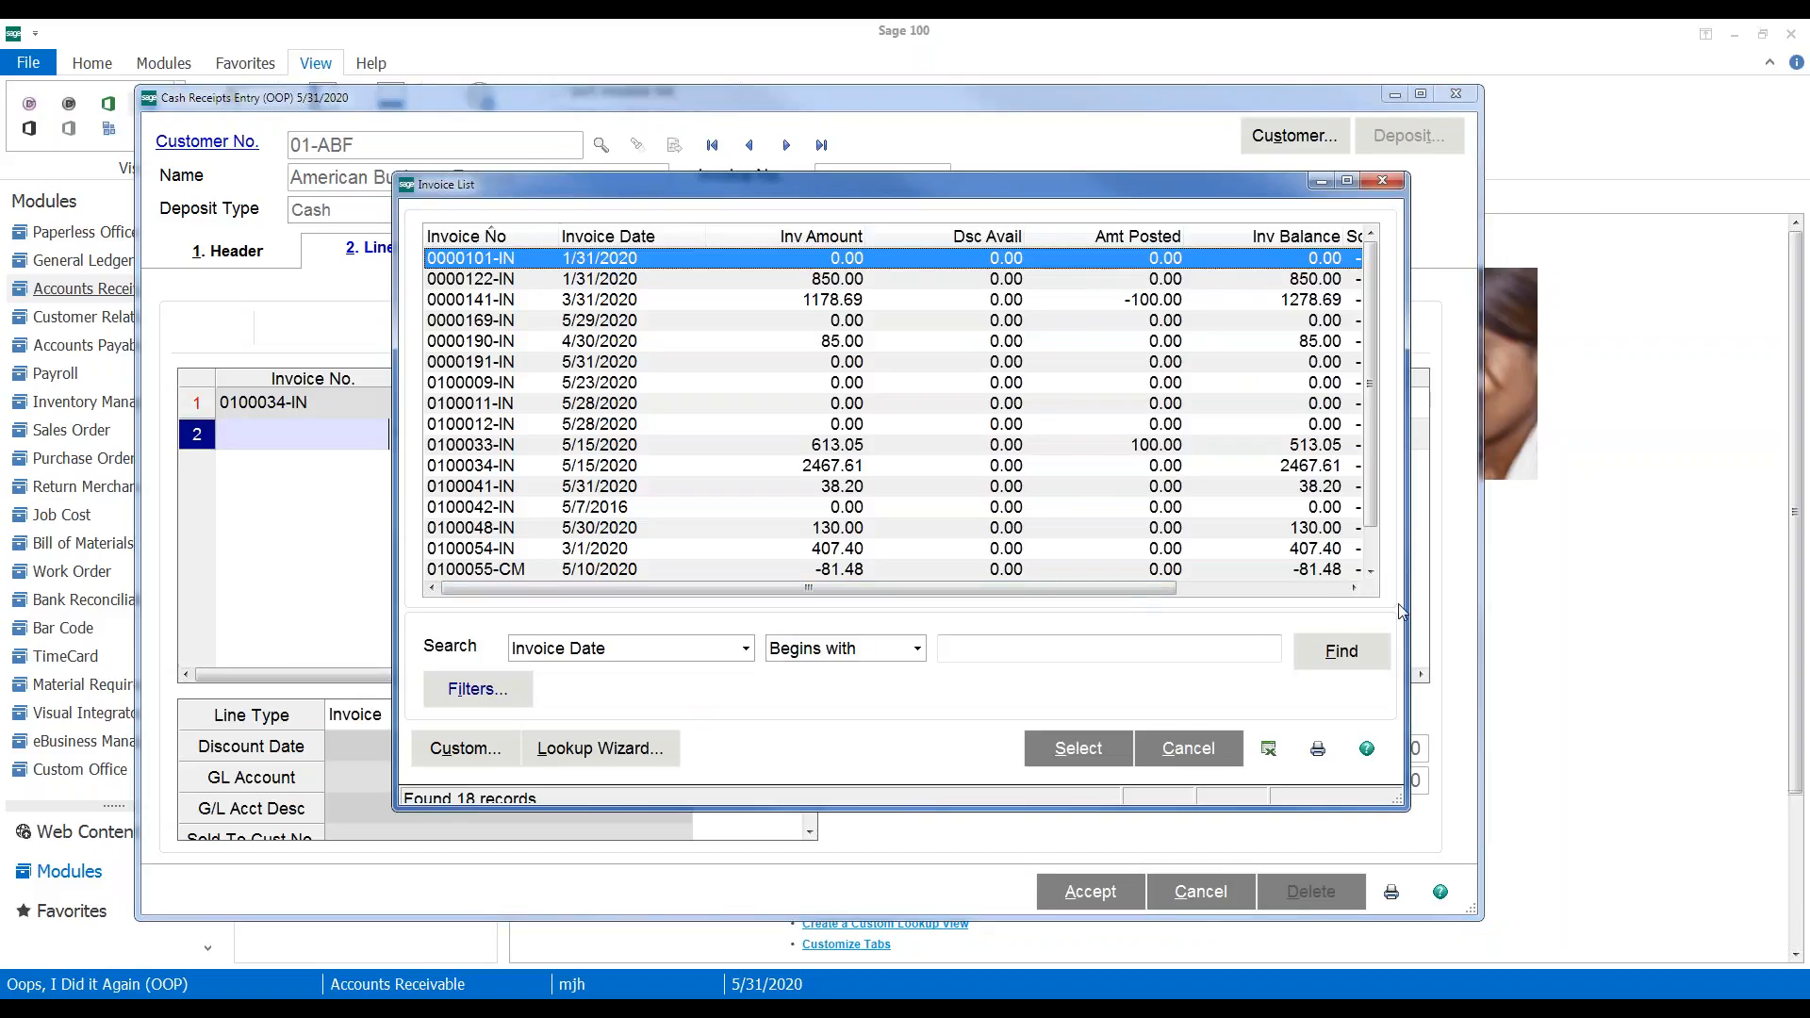
pyautogui.doubleClick(1325, 569)
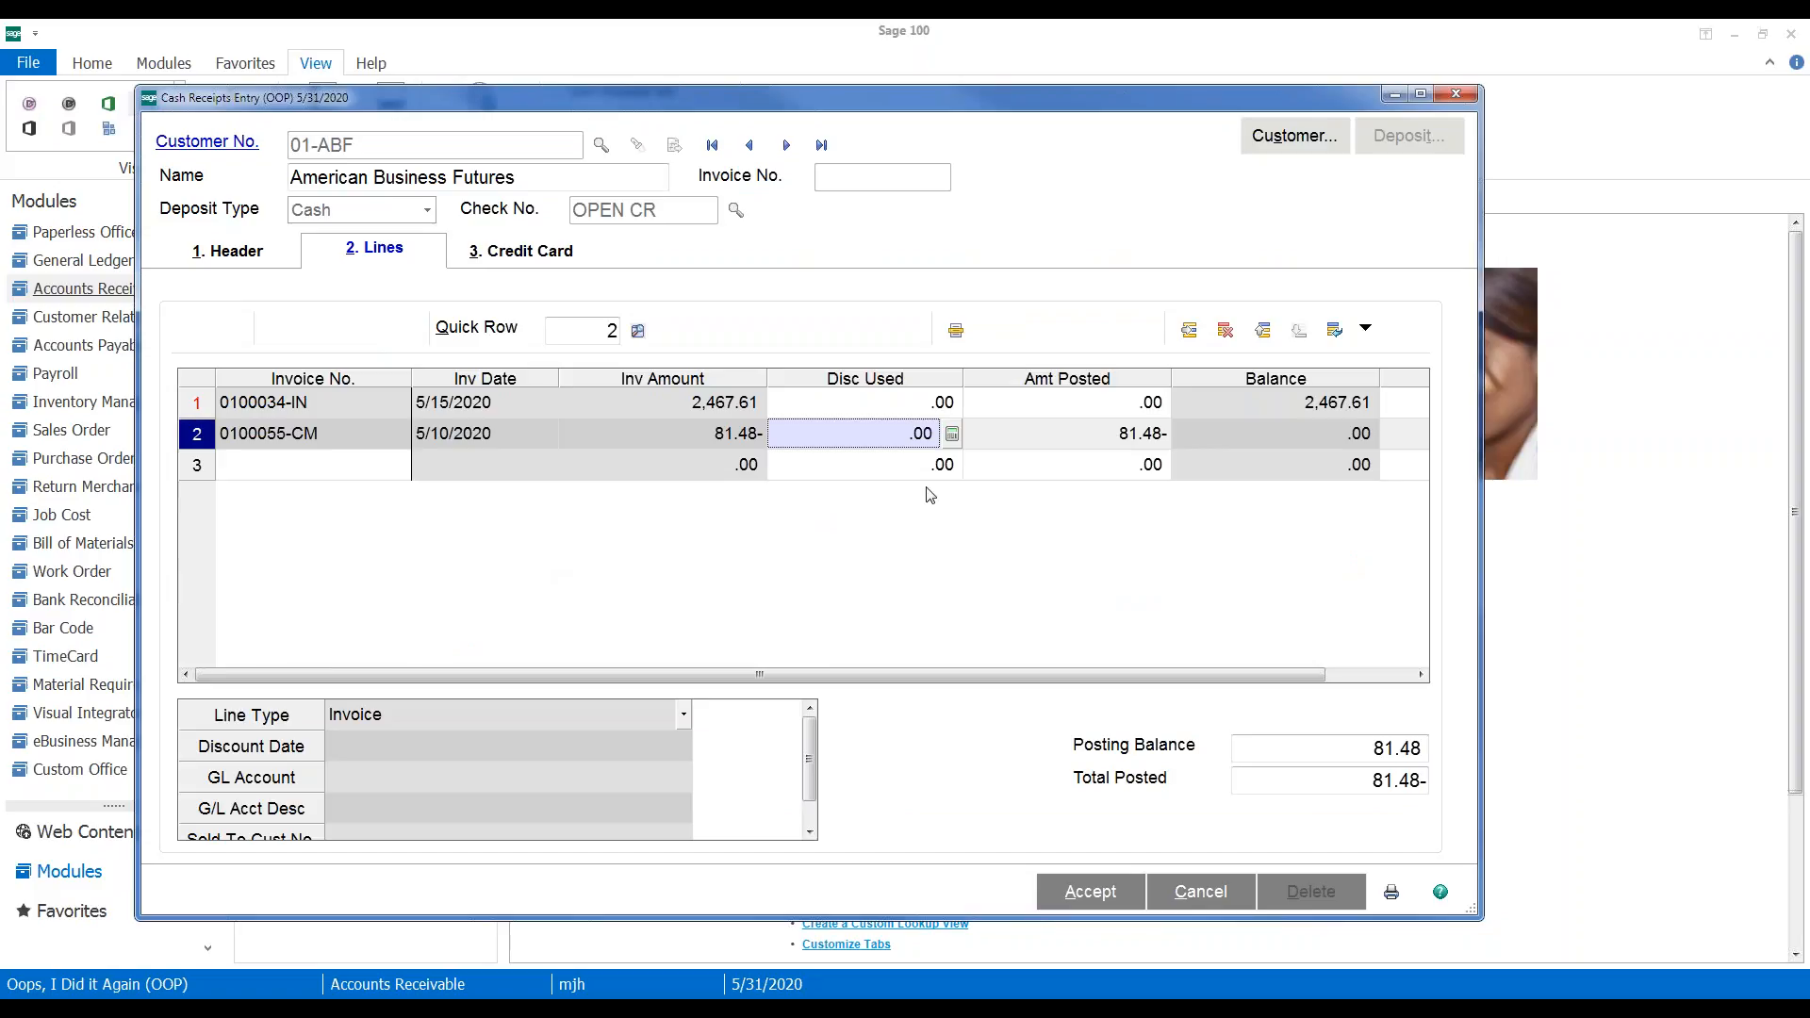
# Post 81.48 against invoice 0100034-IN, save the receipt, and close Cash Receipts Entry
pyautogui.click(1084, 402)
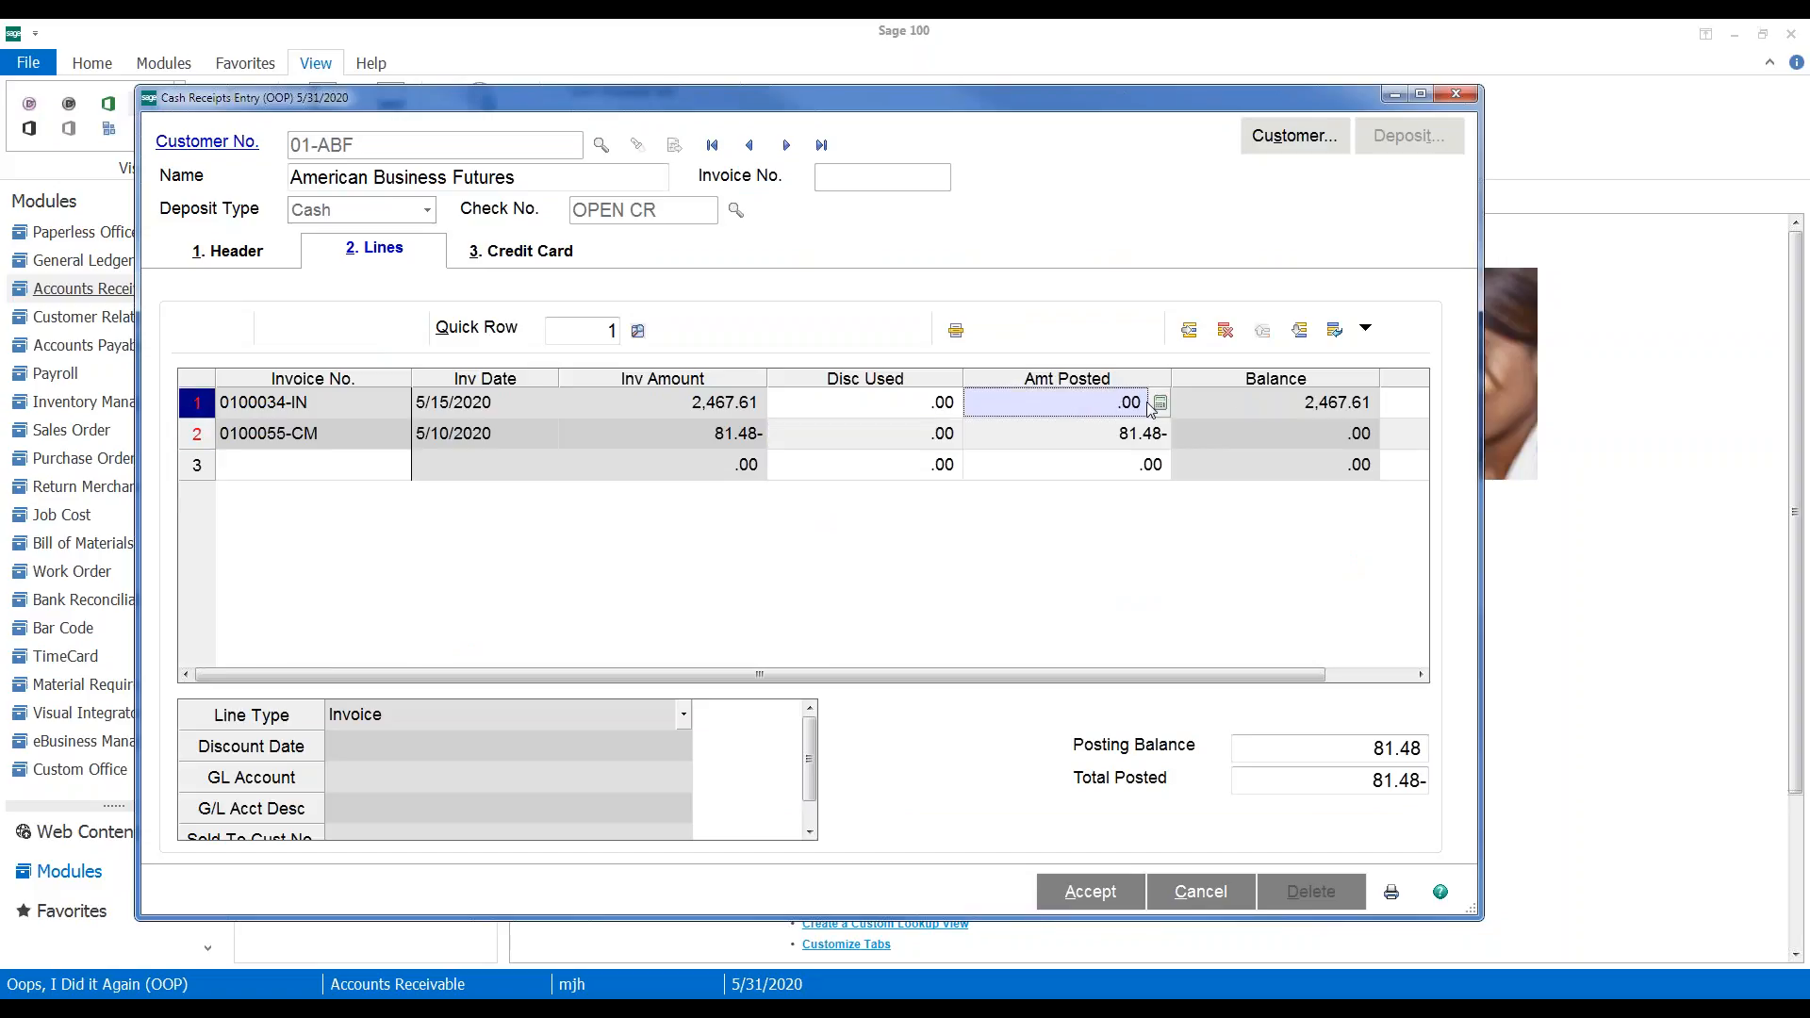
pyautogui.write('81.48')
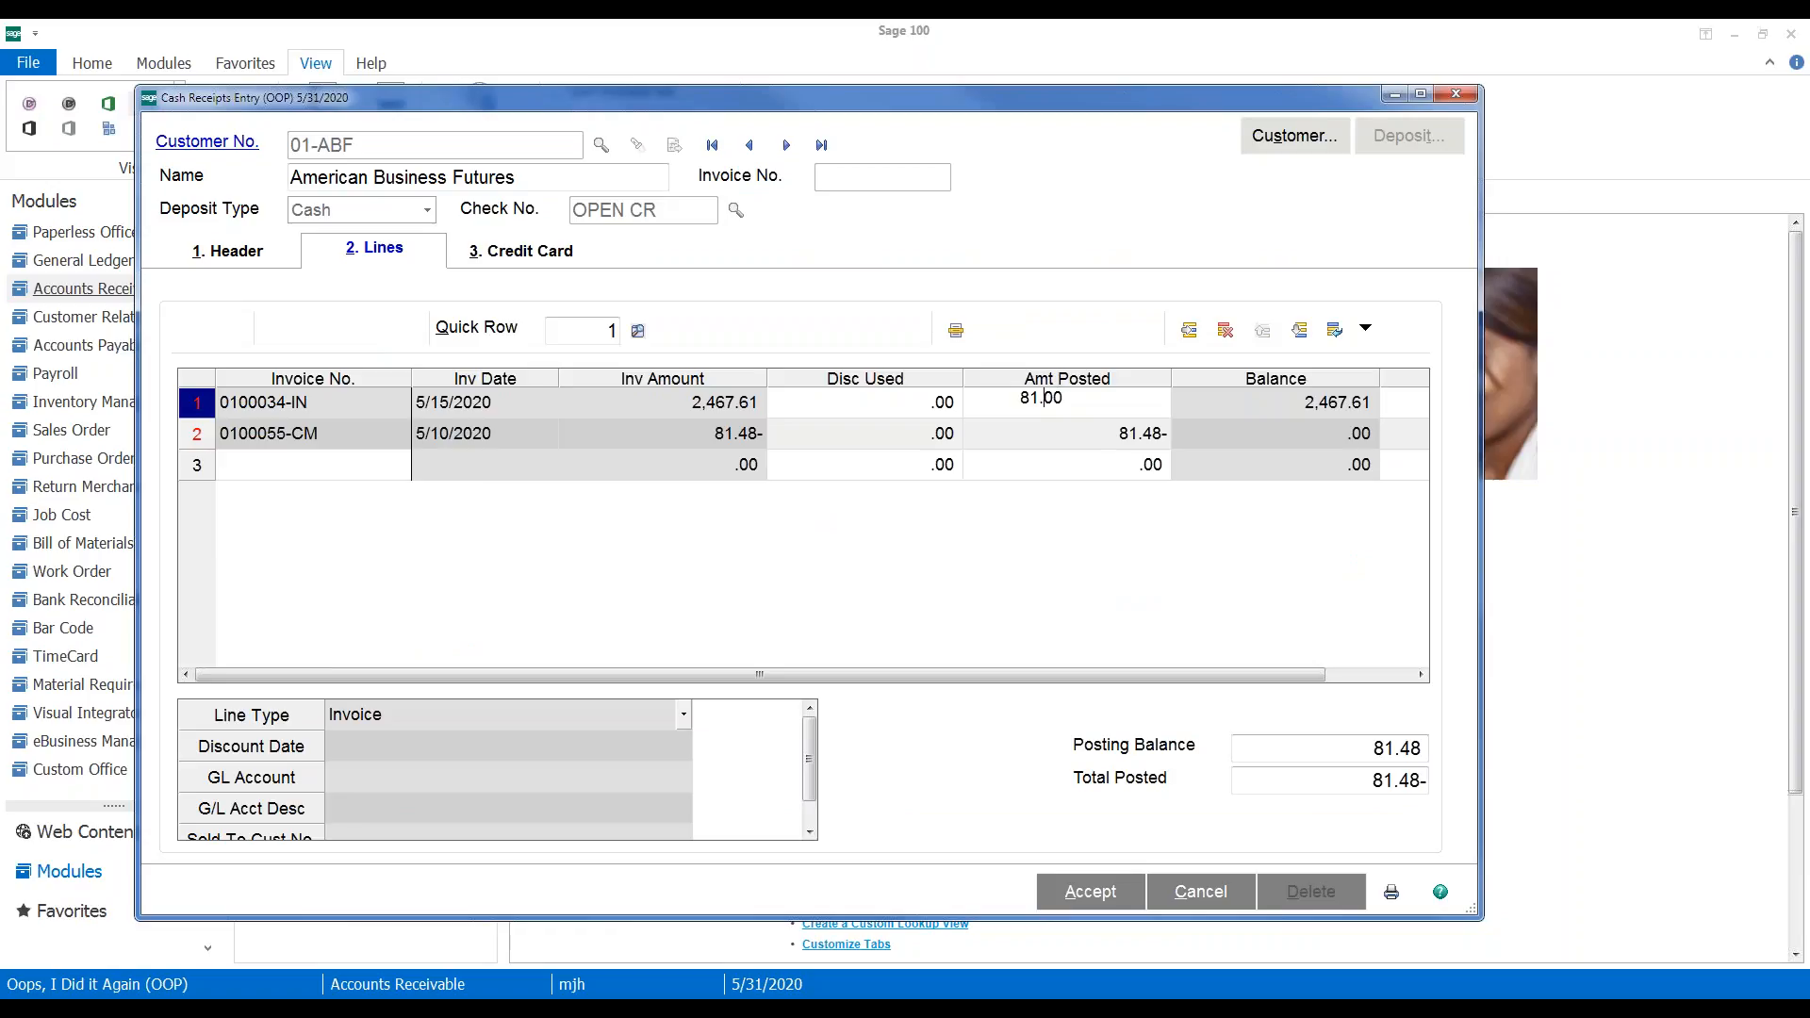
pyautogui.press('Tab')
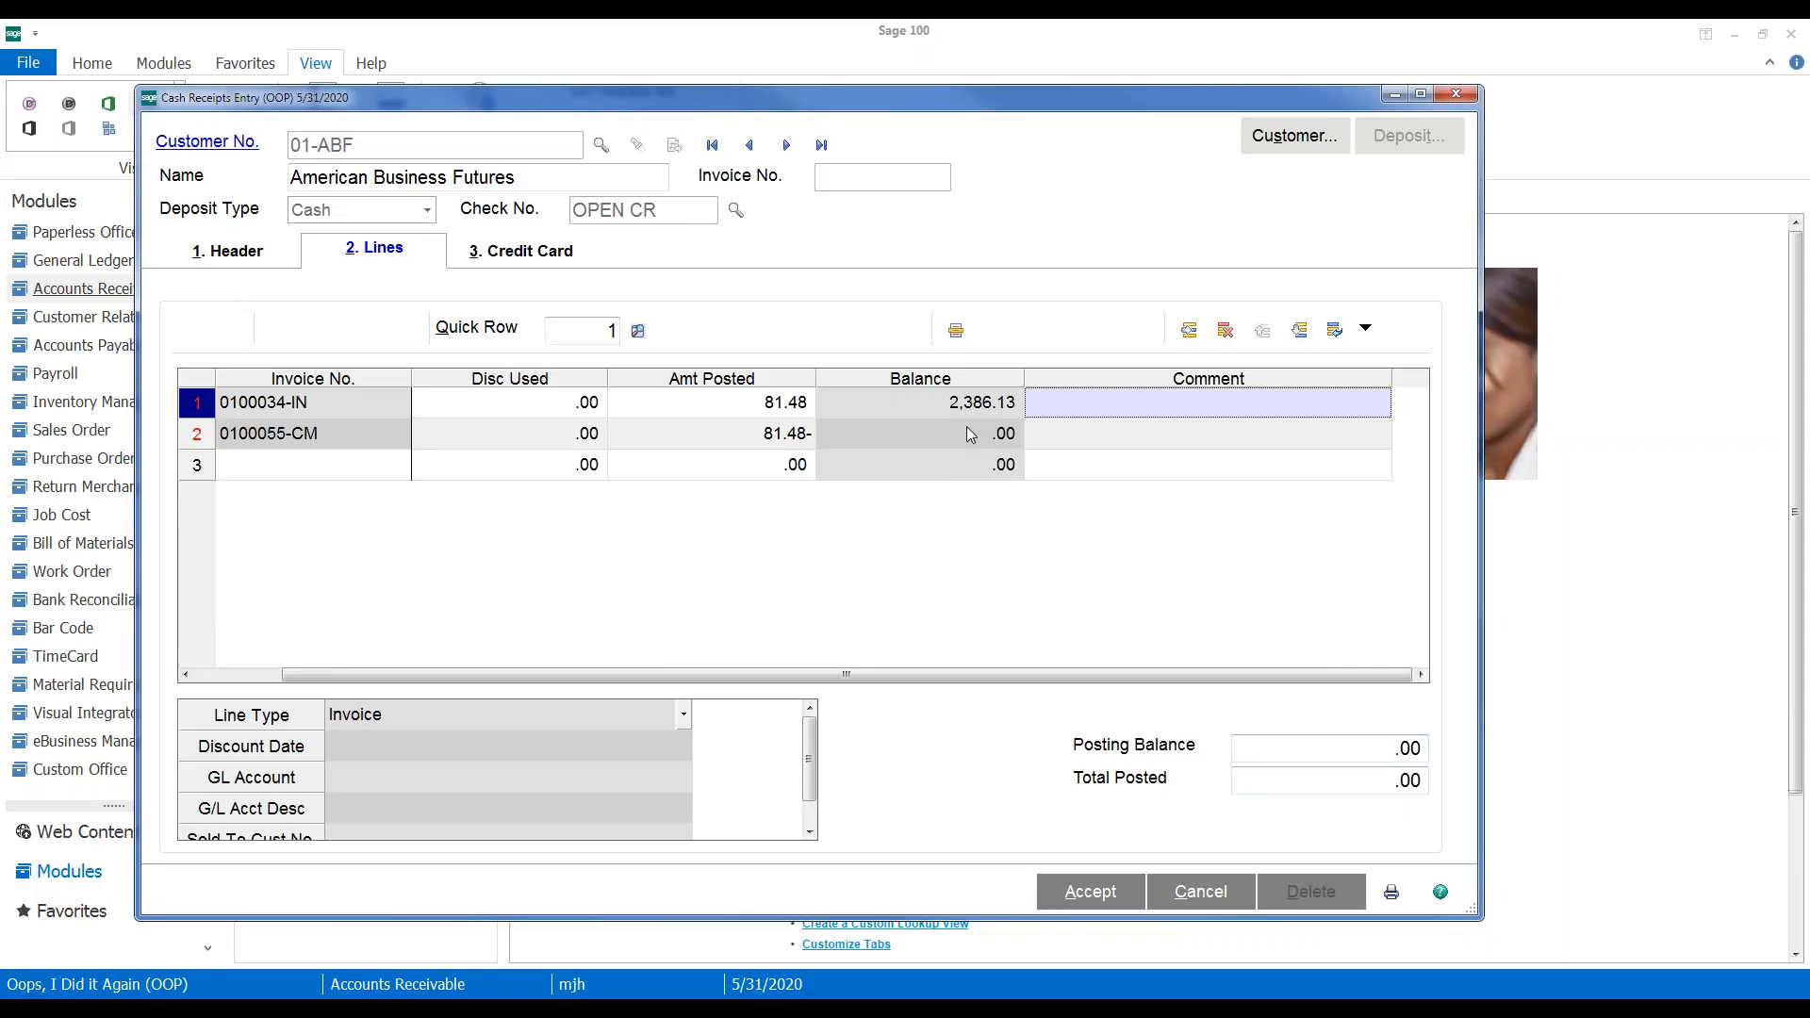
pyautogui.click(1081, 897)
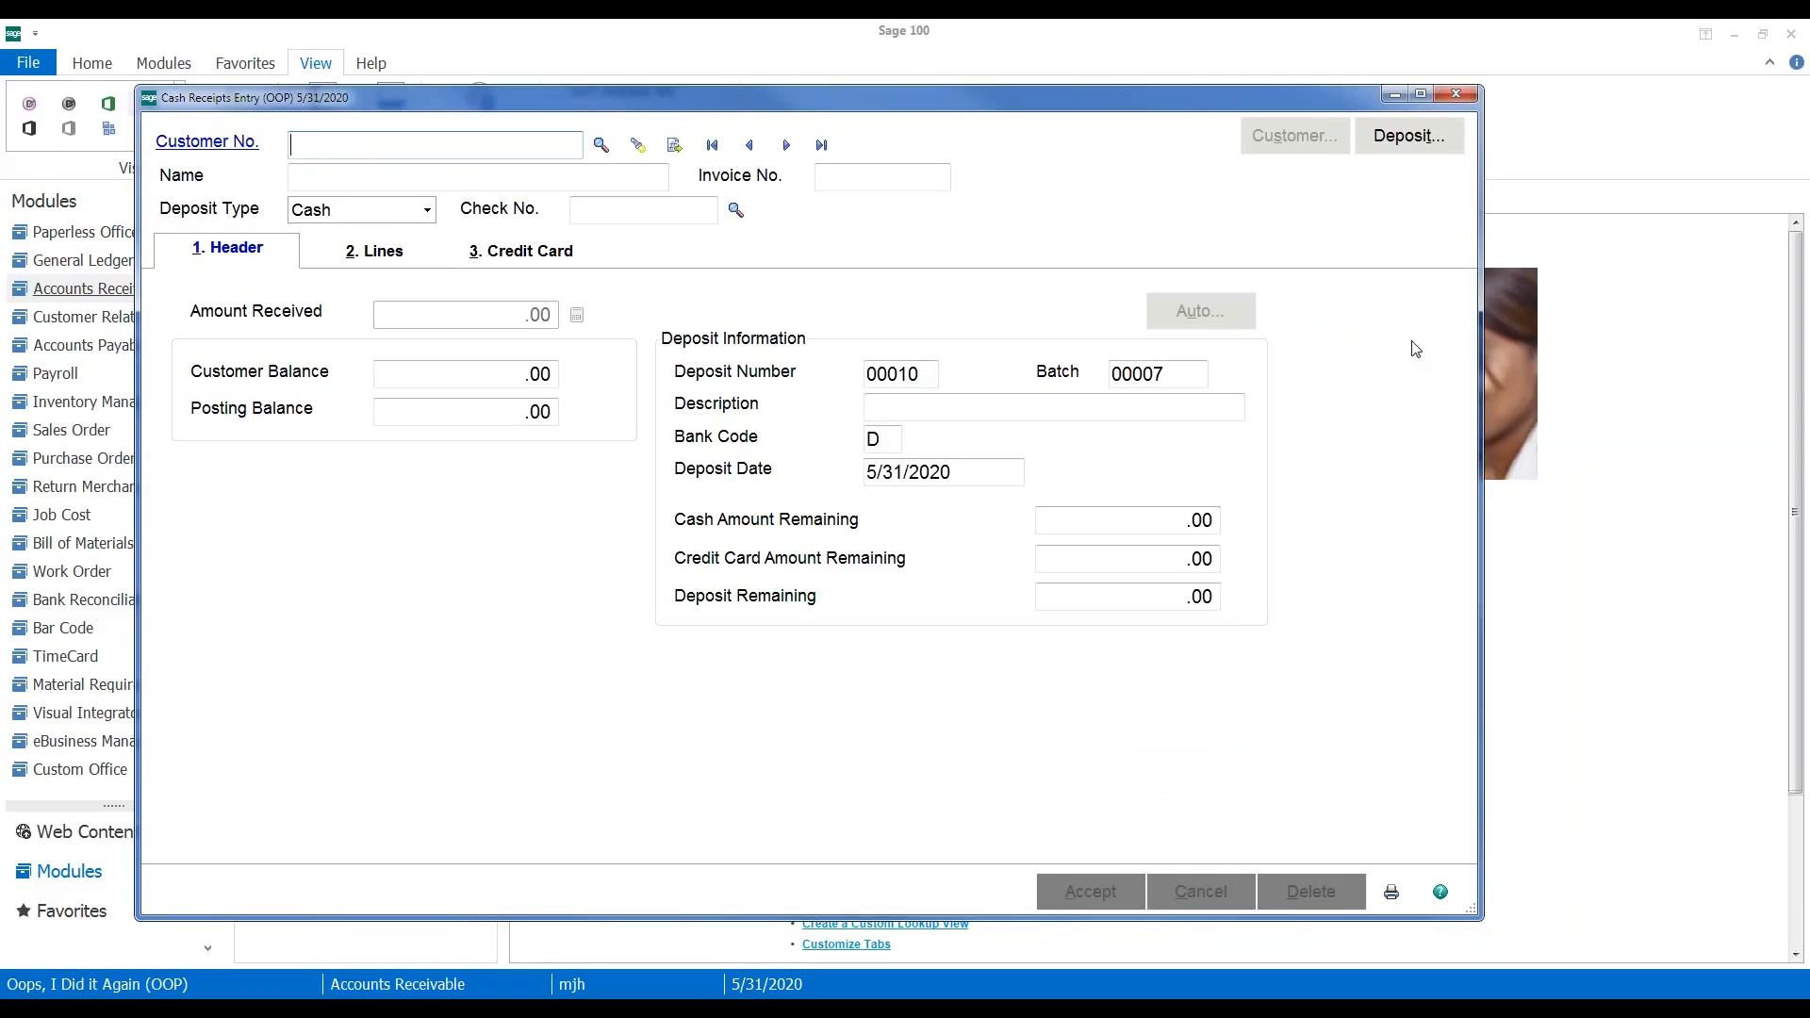
pyautogui.click(1459, 96)
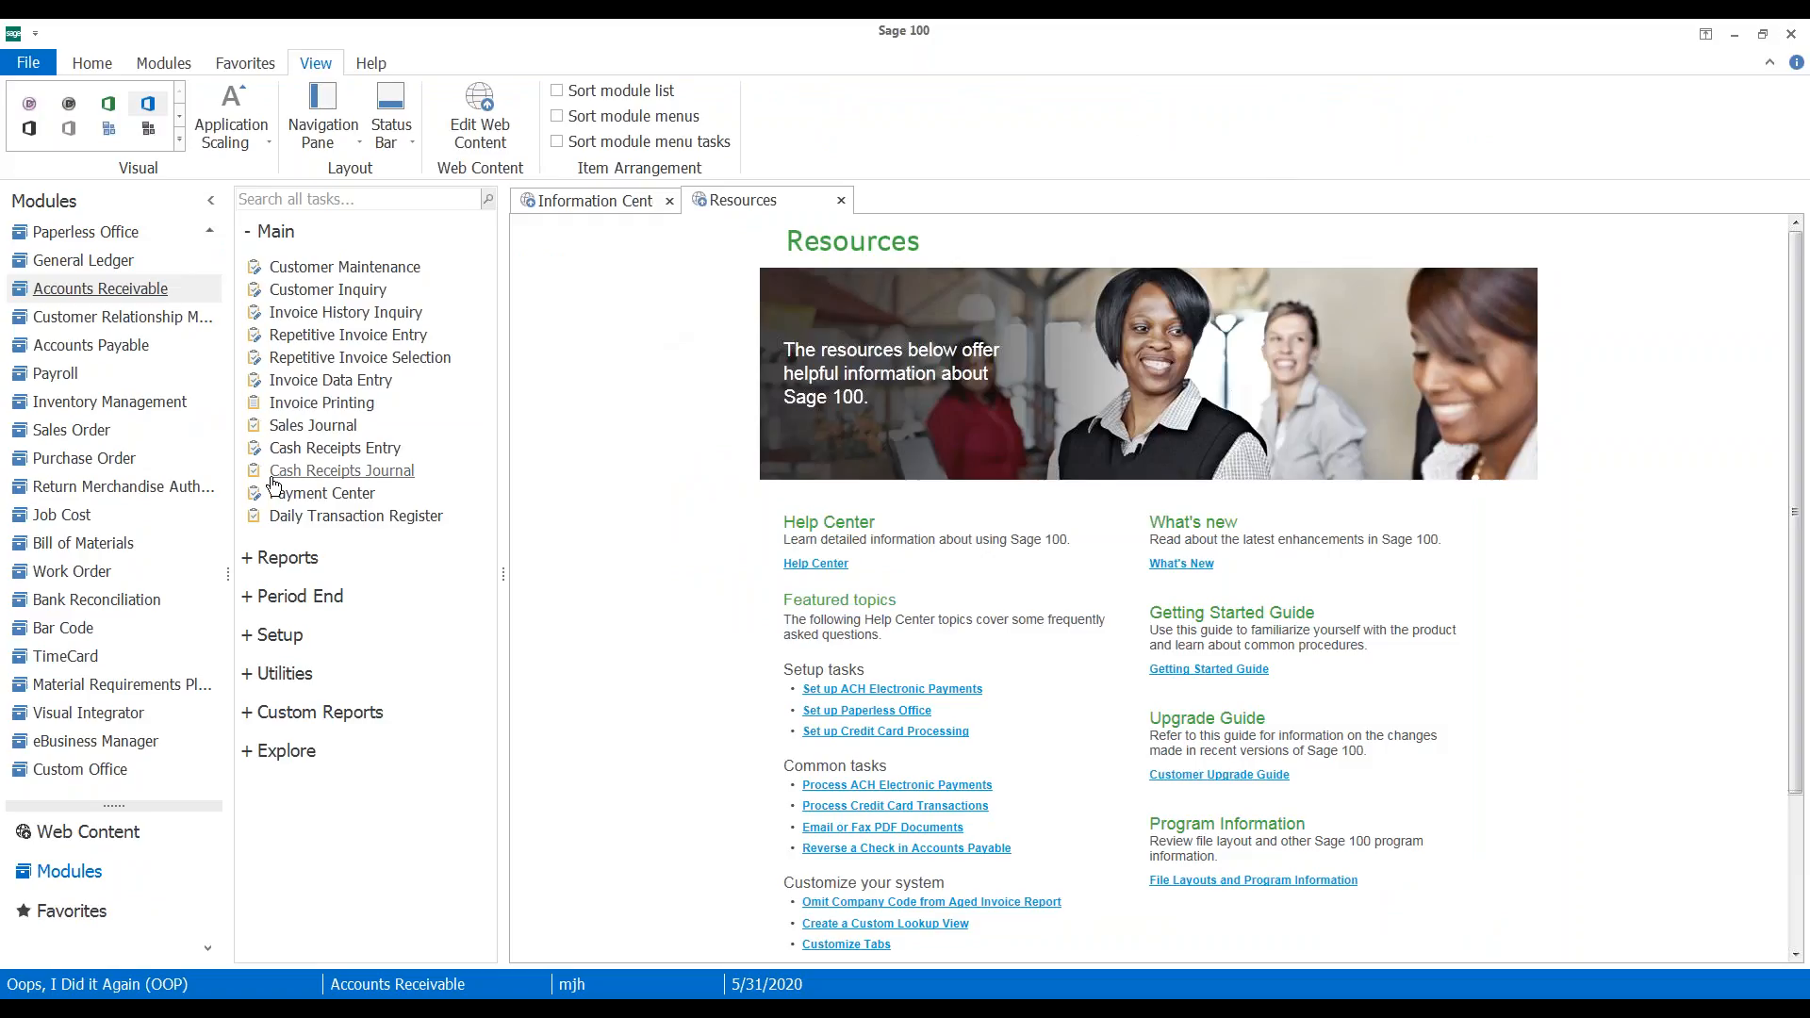
# Open the Purchase Order module from the Modules pane
pyautogui.click(104, 464)
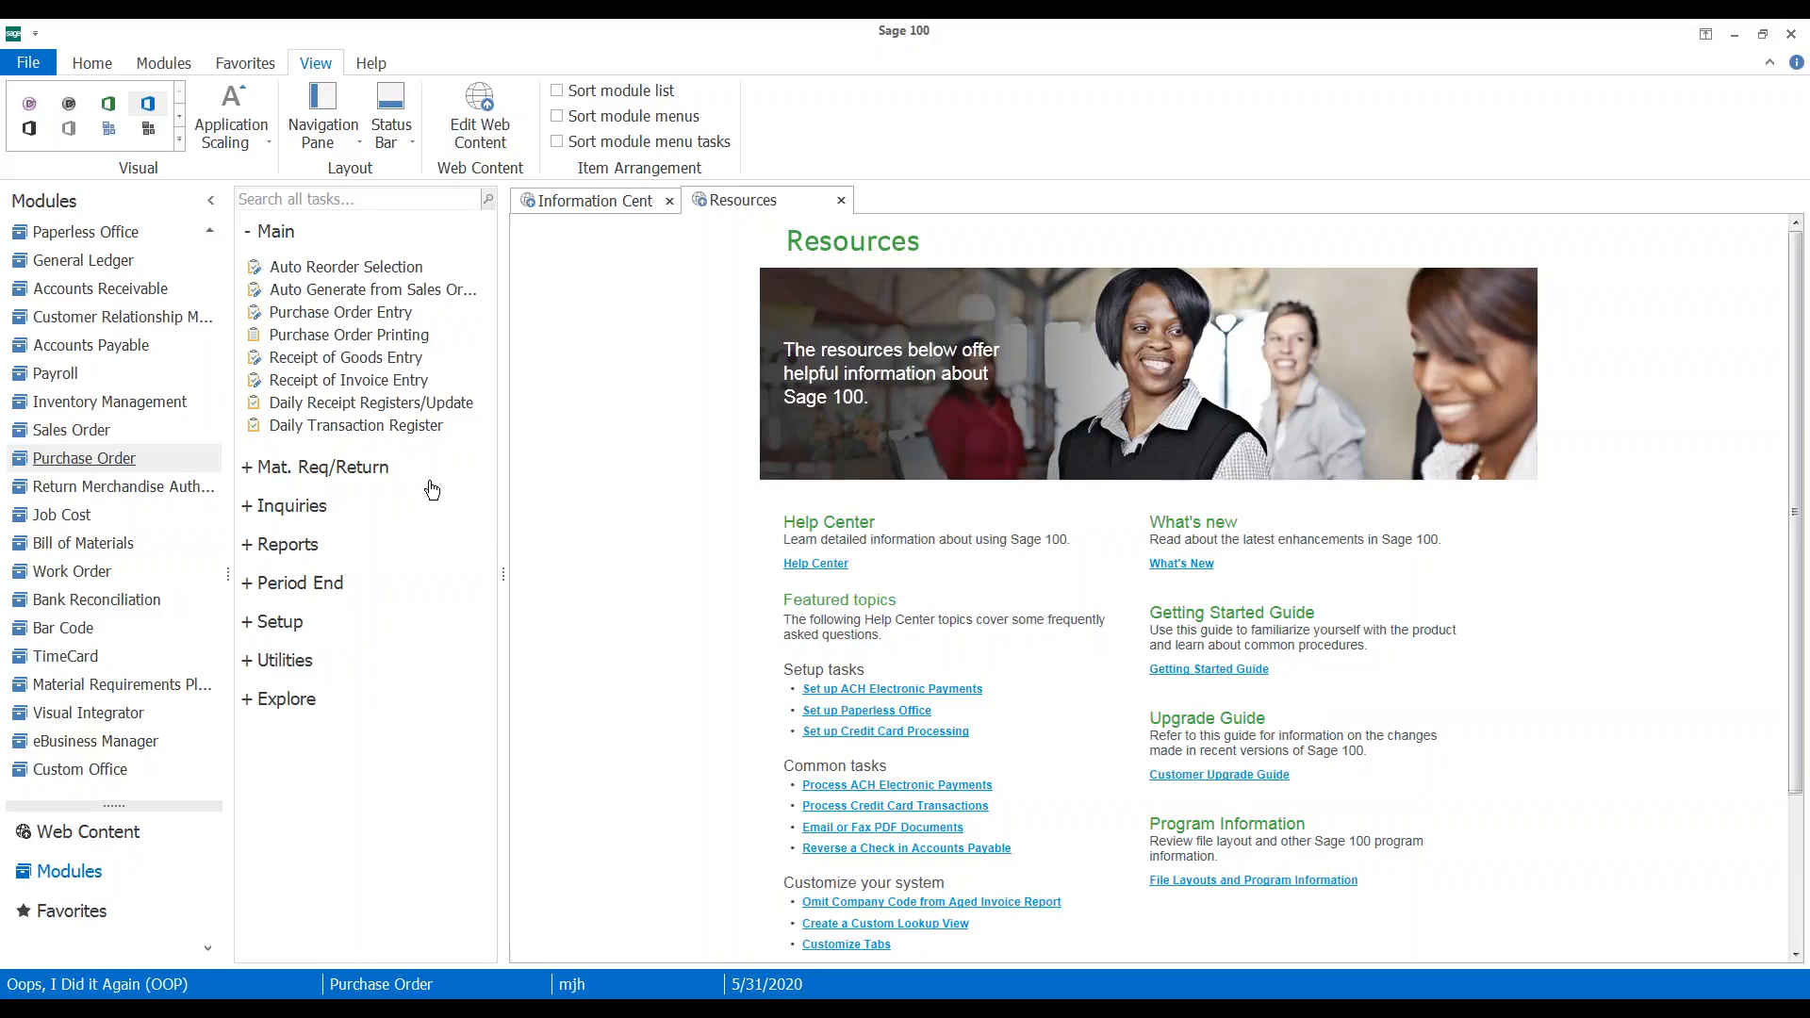
# Review PO 0010021's ARS-9301 line (249.60 total), close it, and expand Mat. Req/Return
pyautogui.click(347, 315)
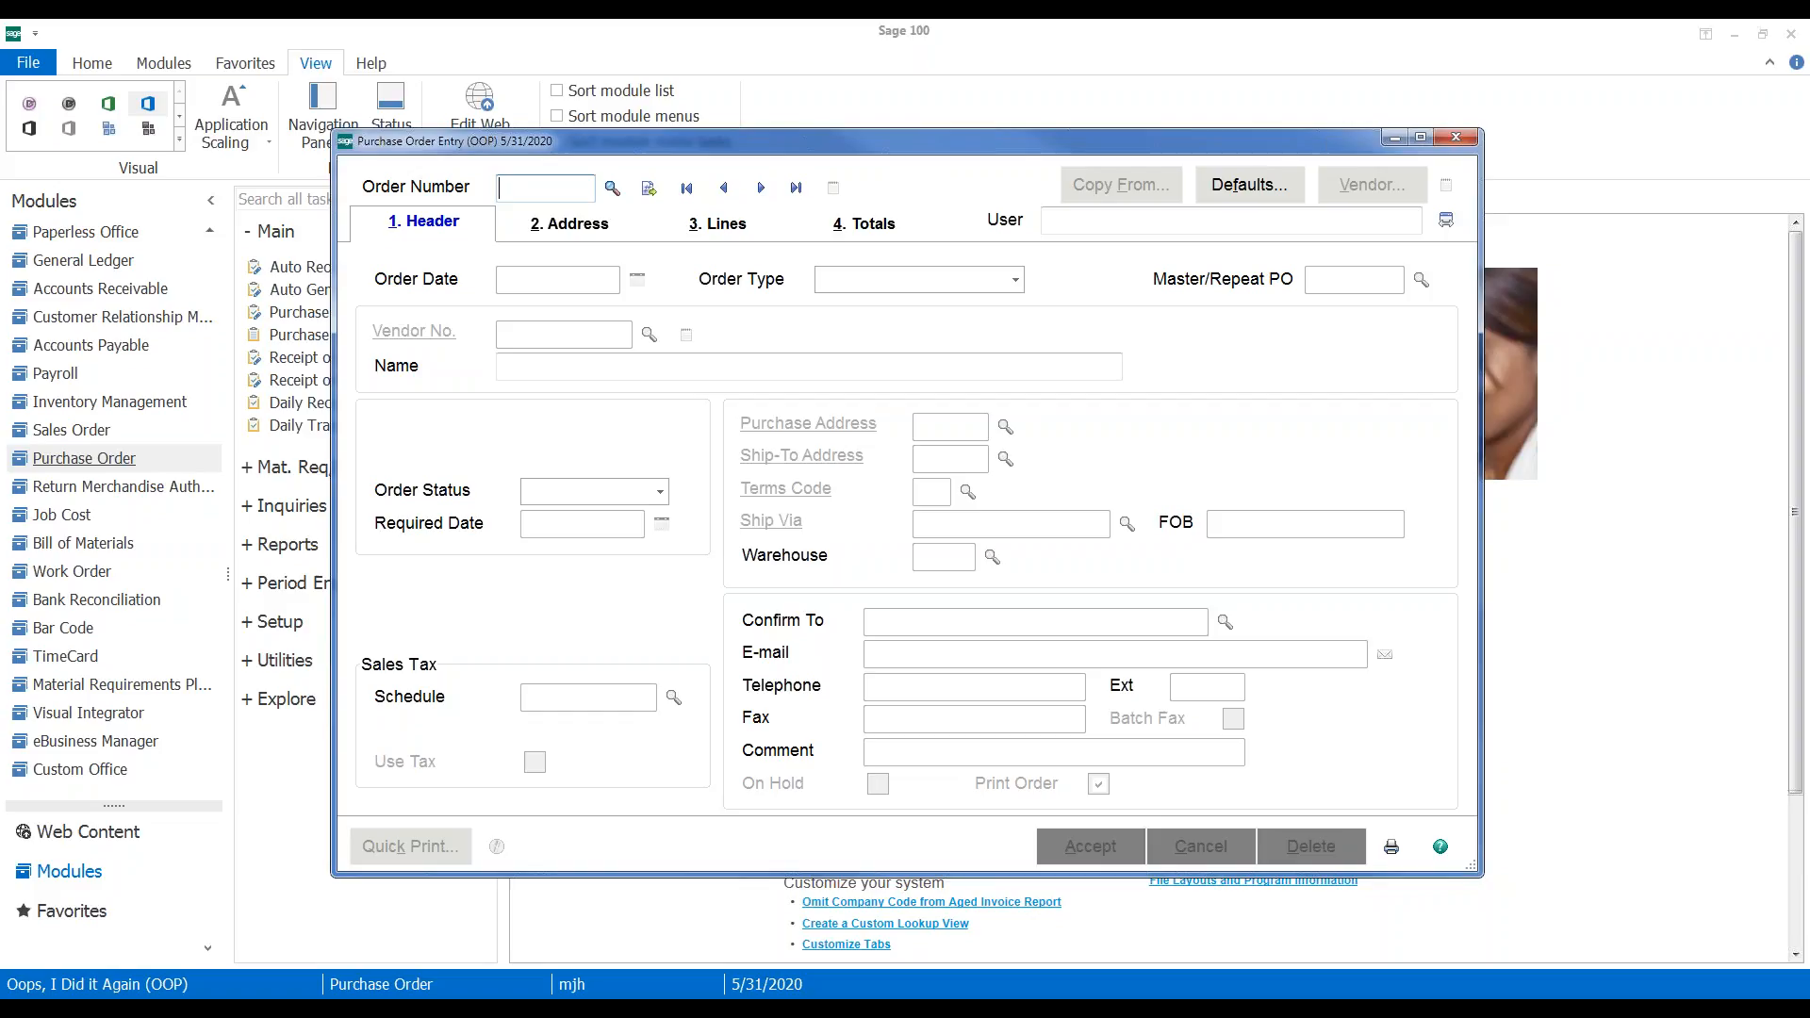
pyautogui.write('0021')
pyautogui.press('Tab')
pyautogui.click(709, 225)
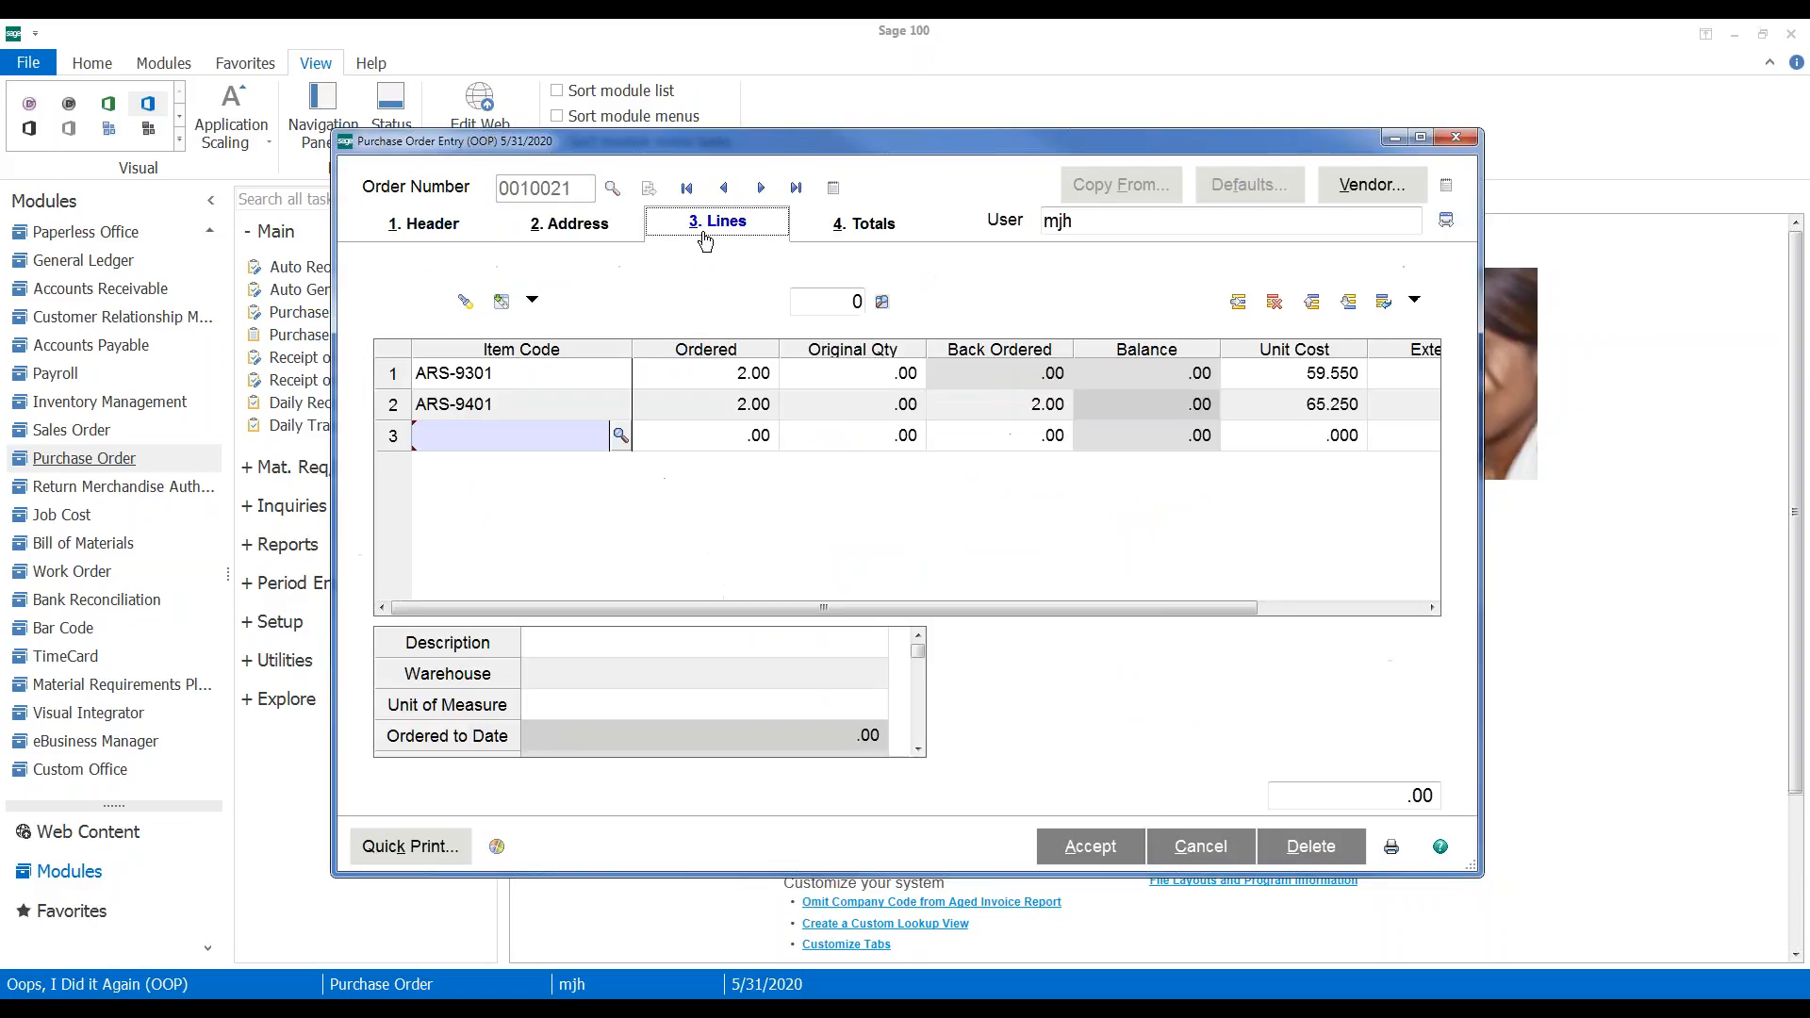
pyautogui.click(588, 374)
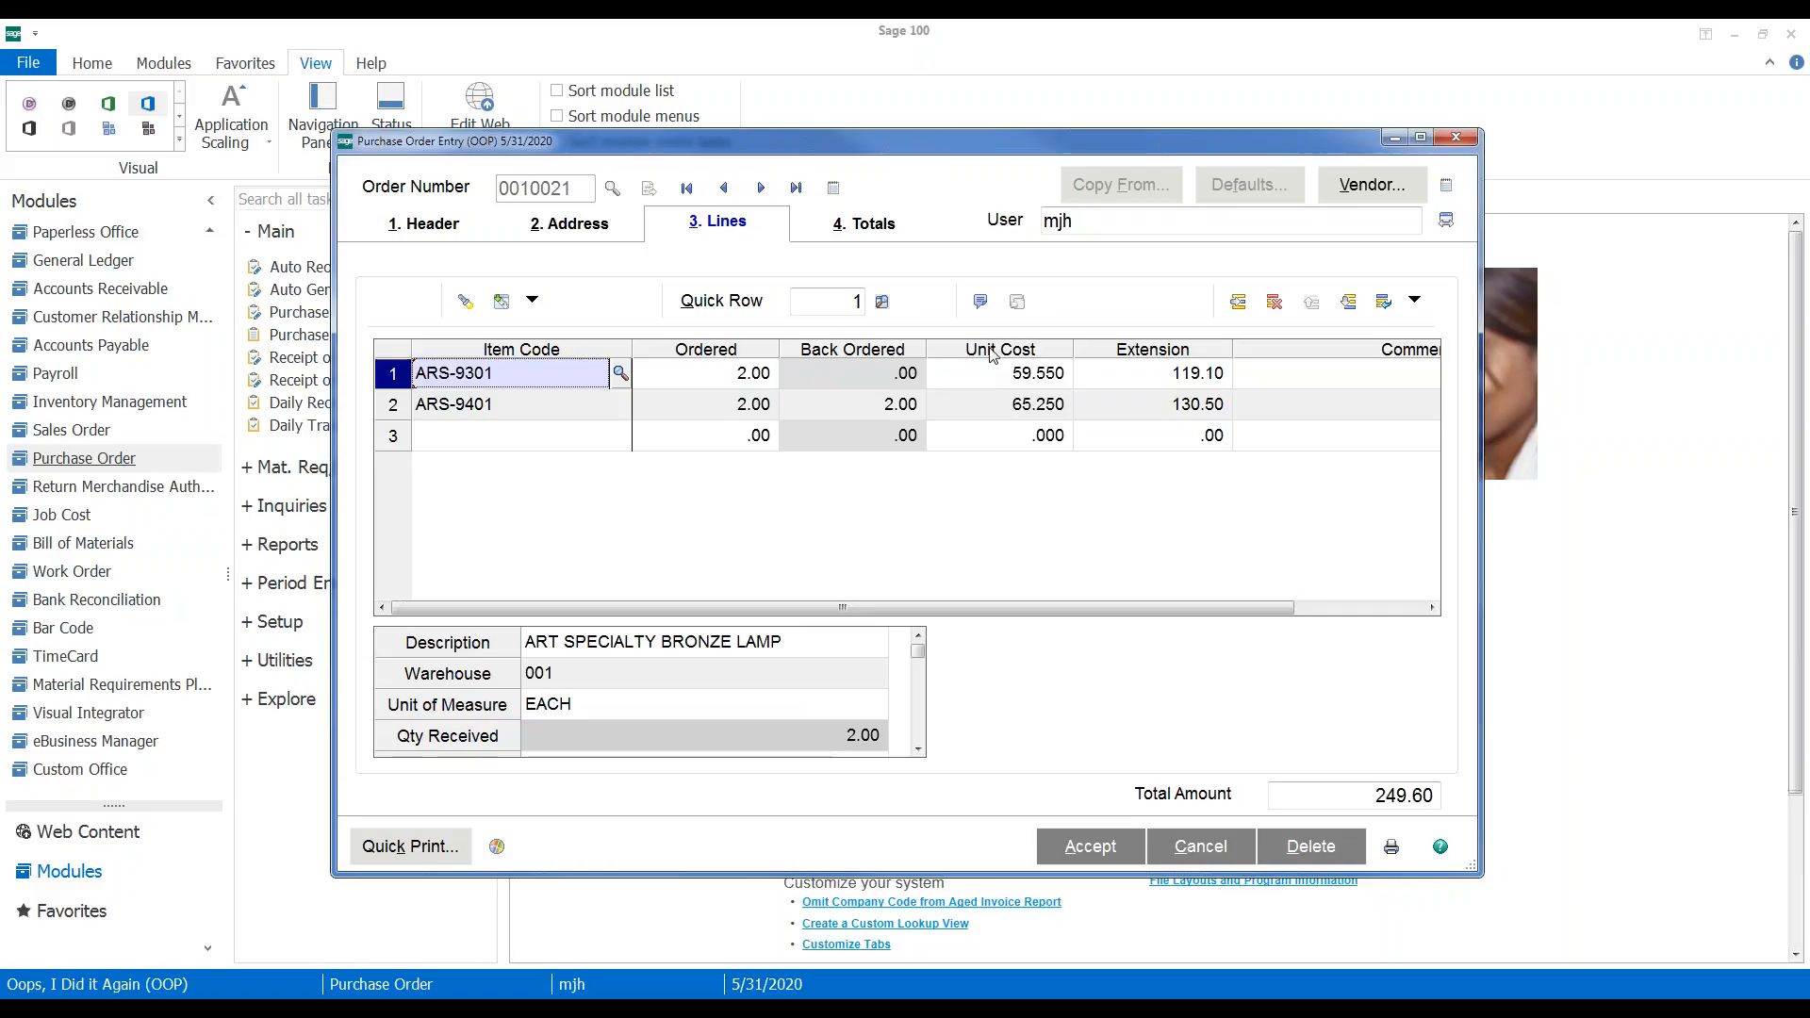
pyautogui.click(1455, 138)
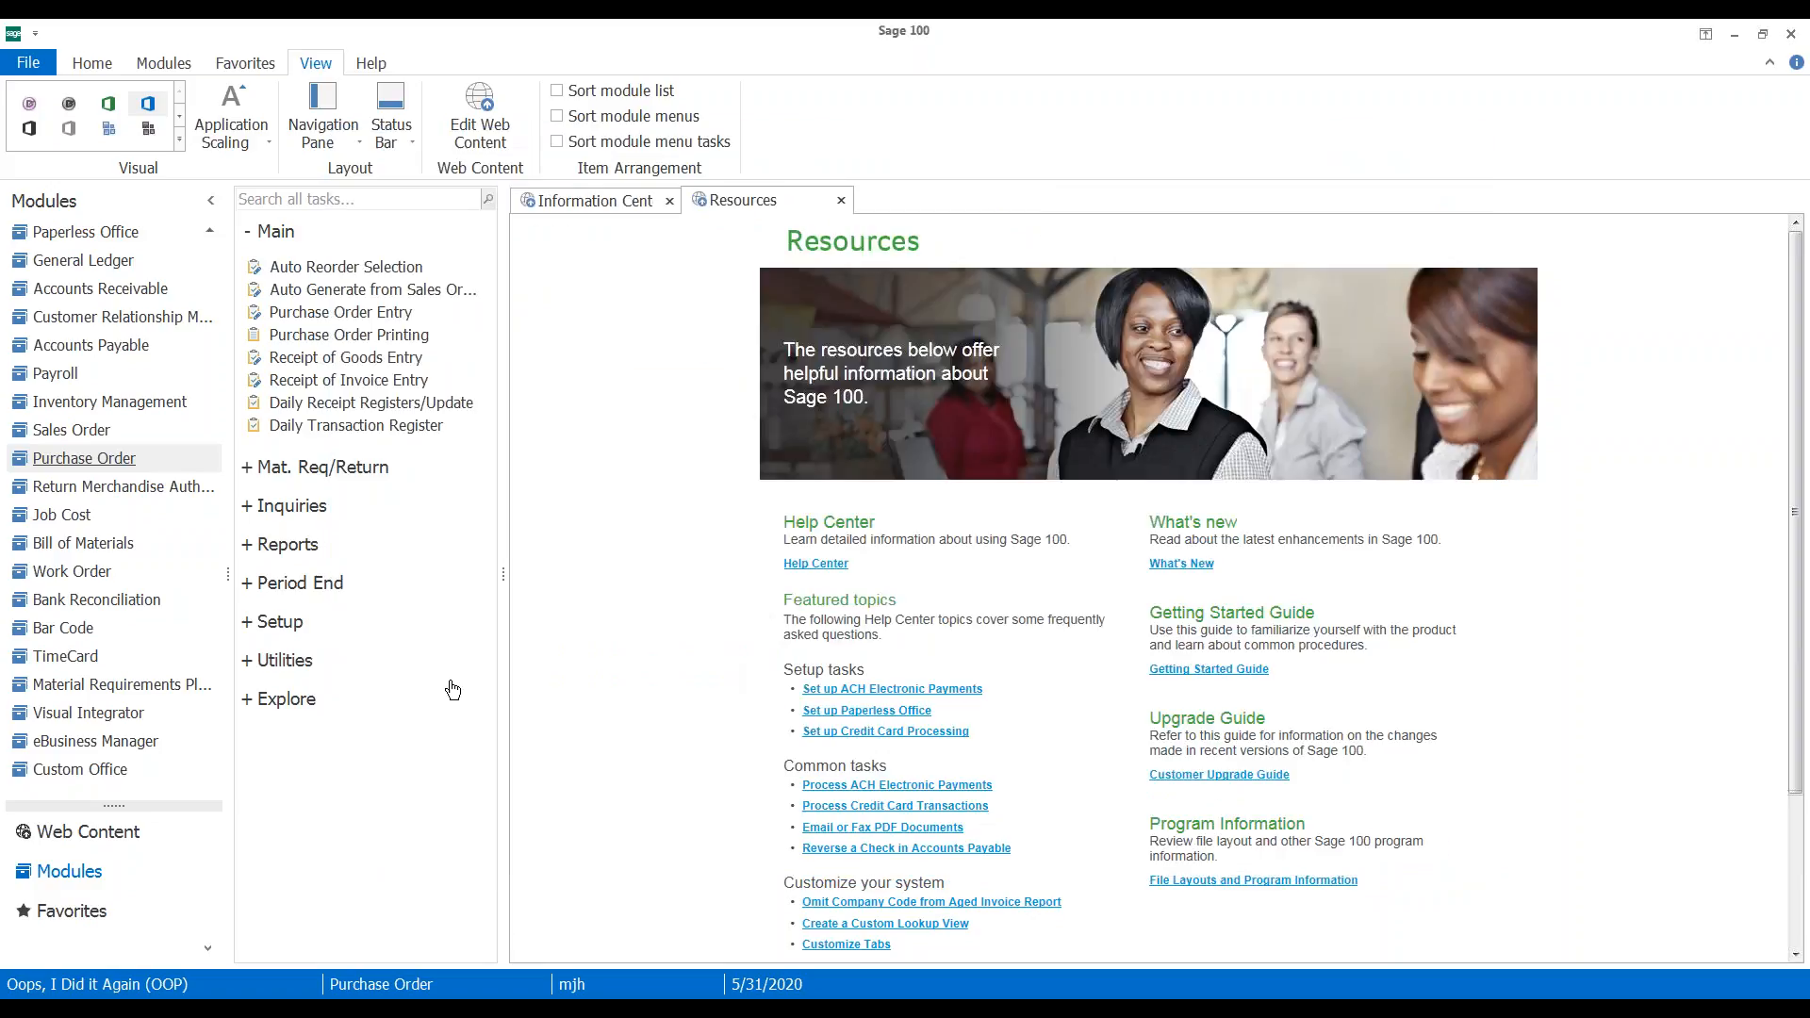
pyautogui.click(322, 468)
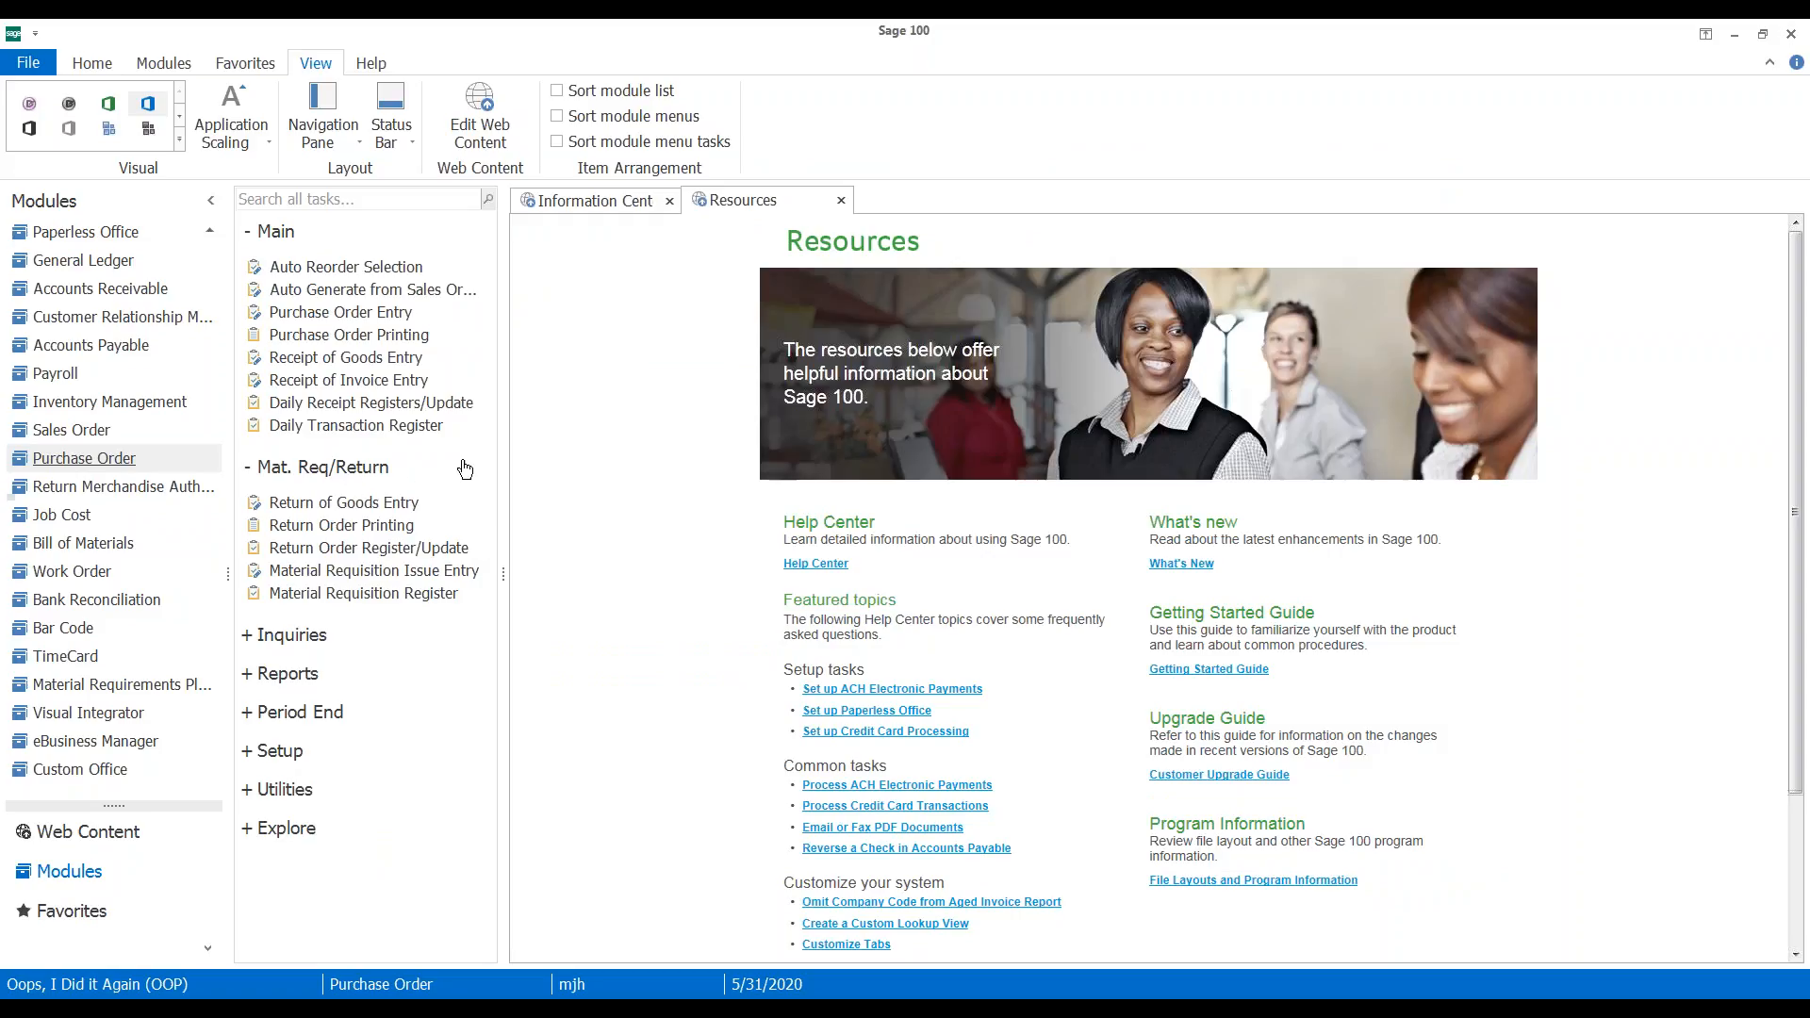
# Enter return 001006 against PO 0010021 for the complete order, 2 ARS-9301 at 119.10, and save
pyautogui.click(319, 506)
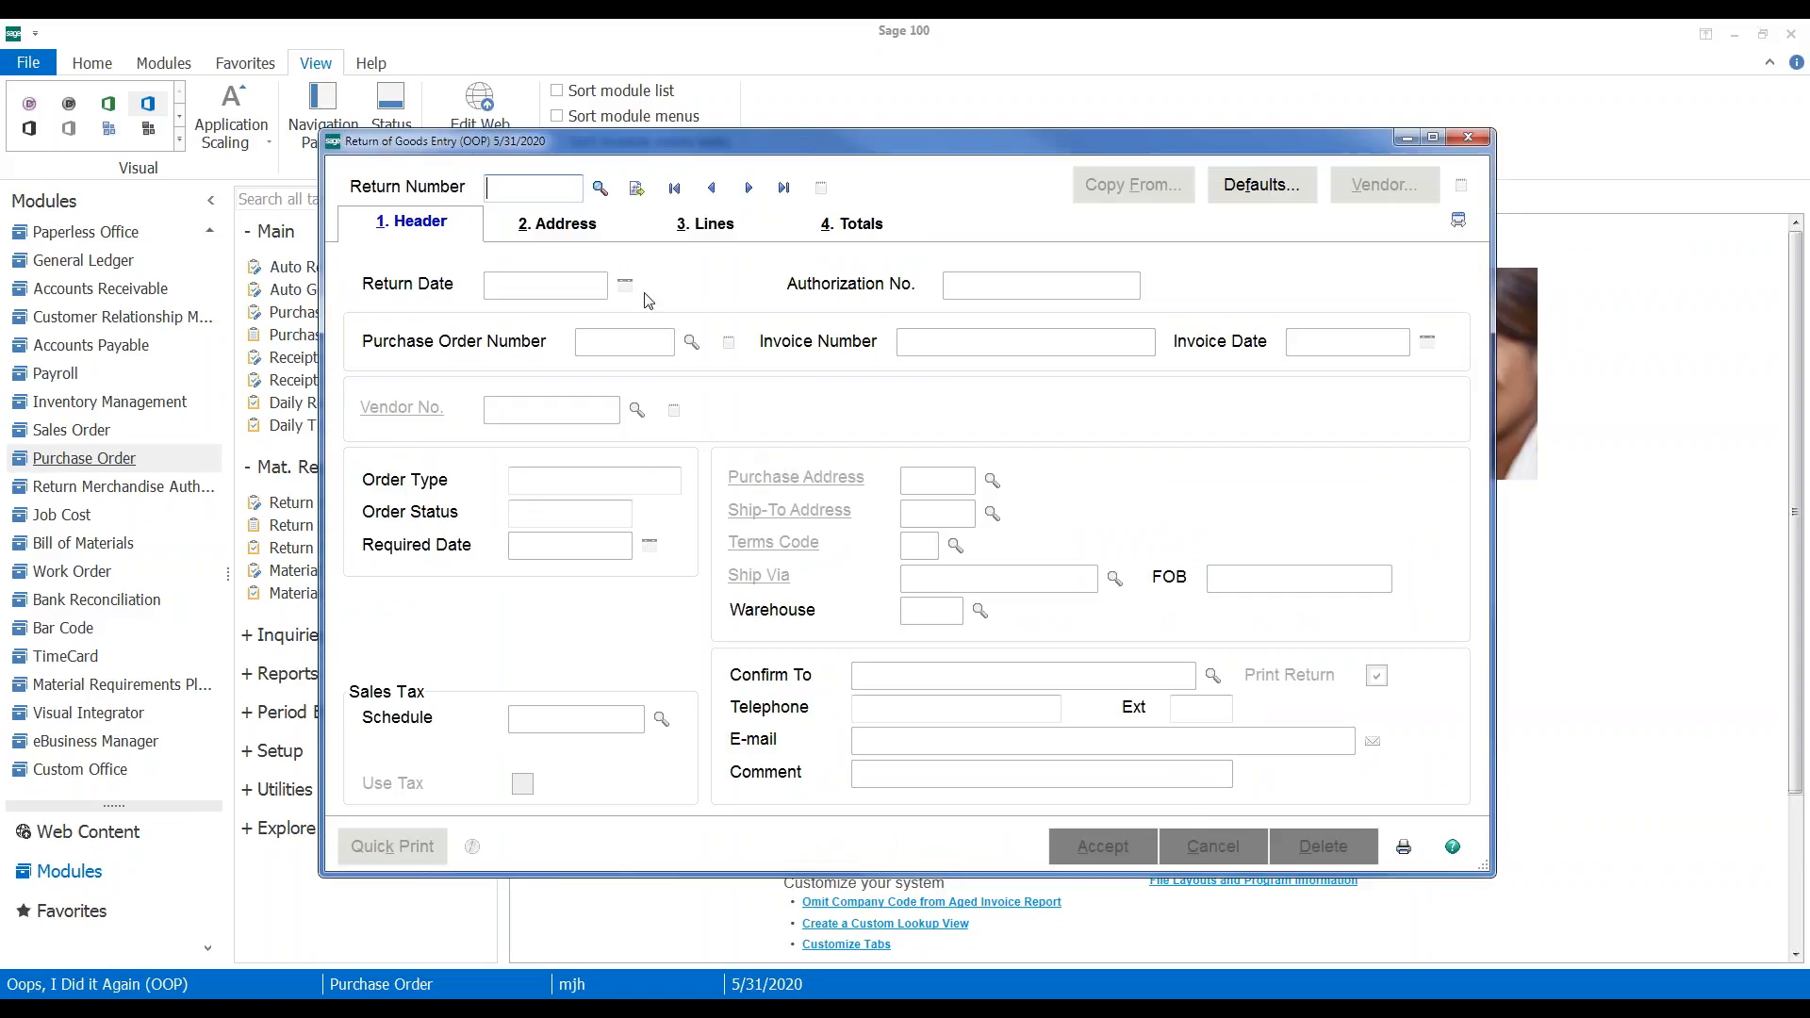
pyautogui.click(651, 188)
pyautogui.click(640, 345)
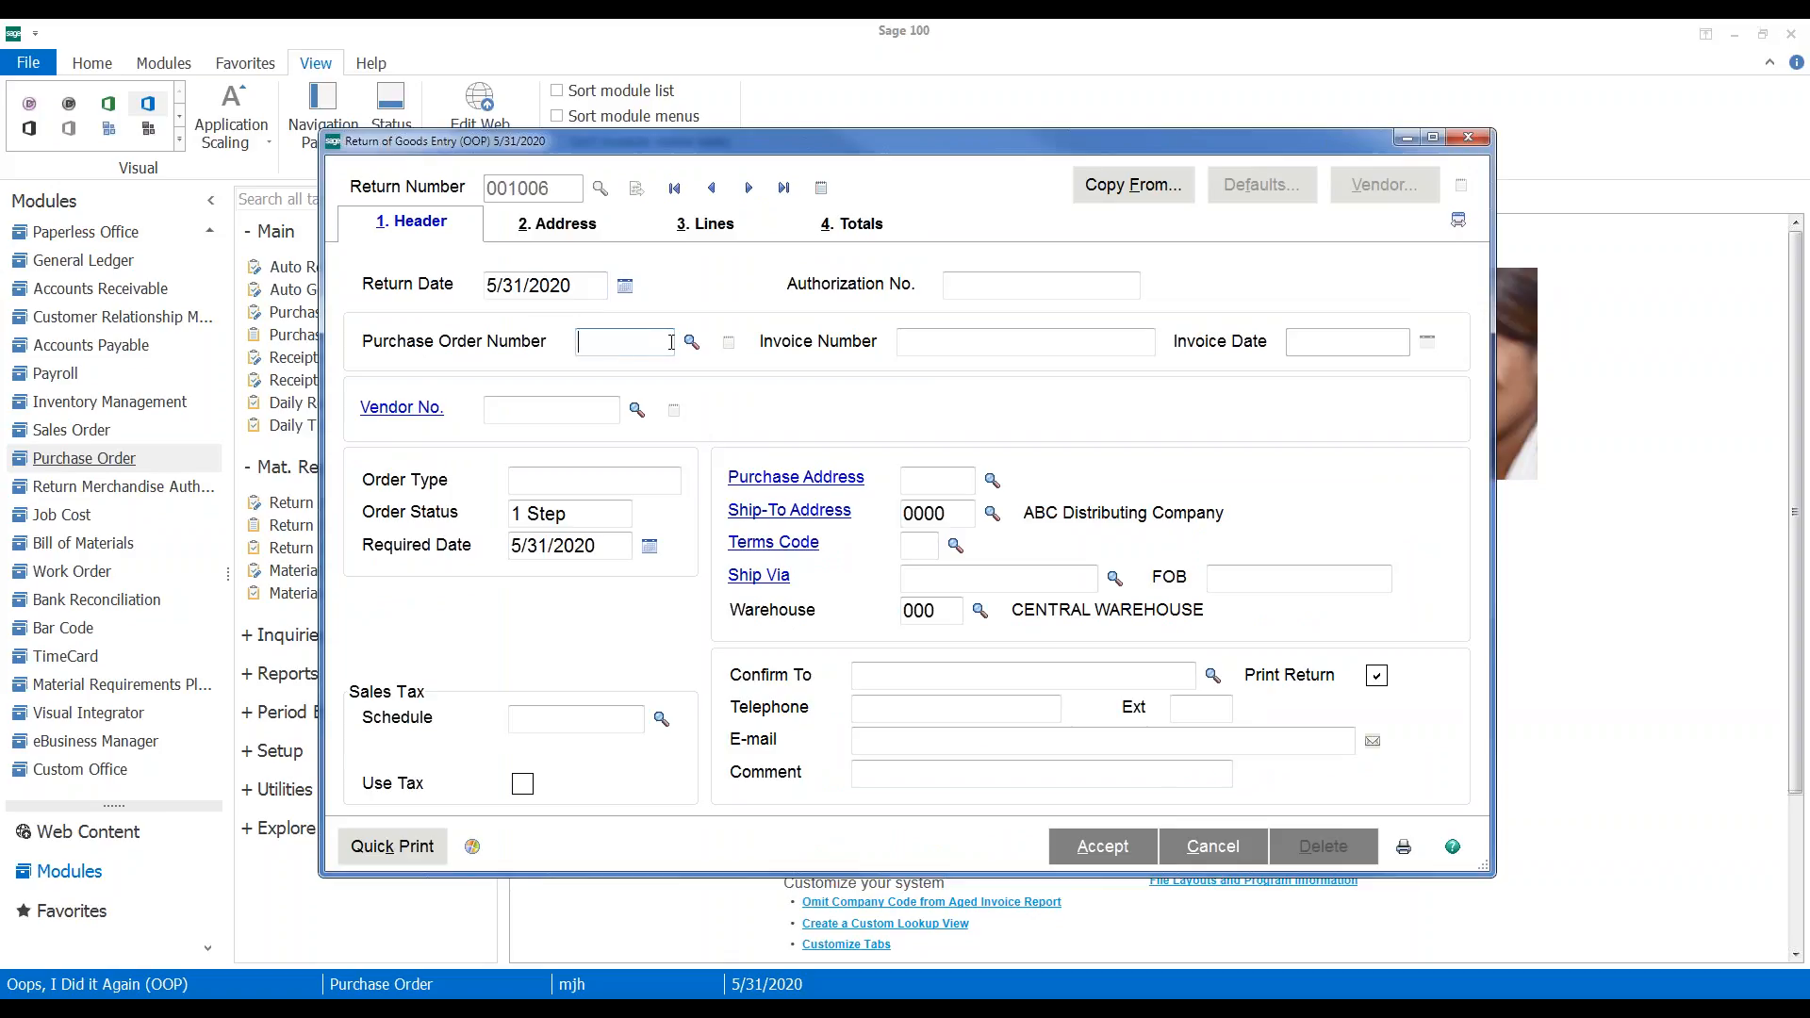
pyautogui.write('10021')
pyautogui.press('Tab')
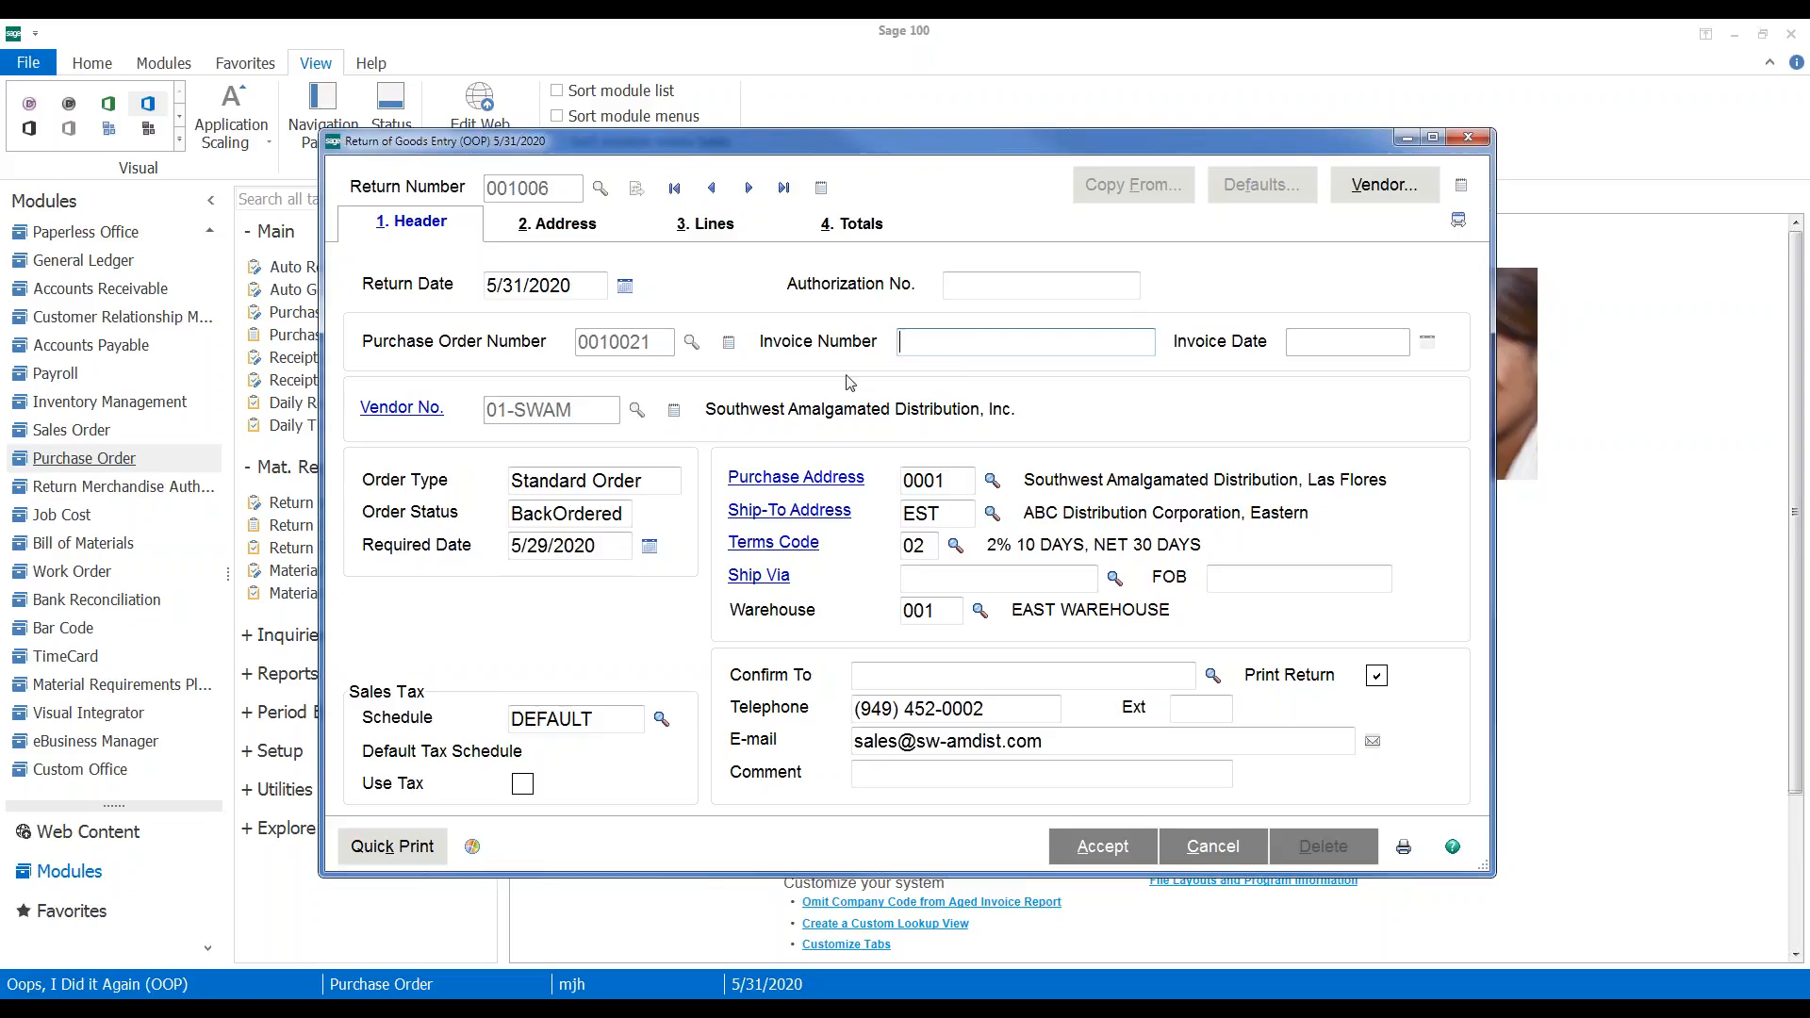
pyautogui.click(724, 232)
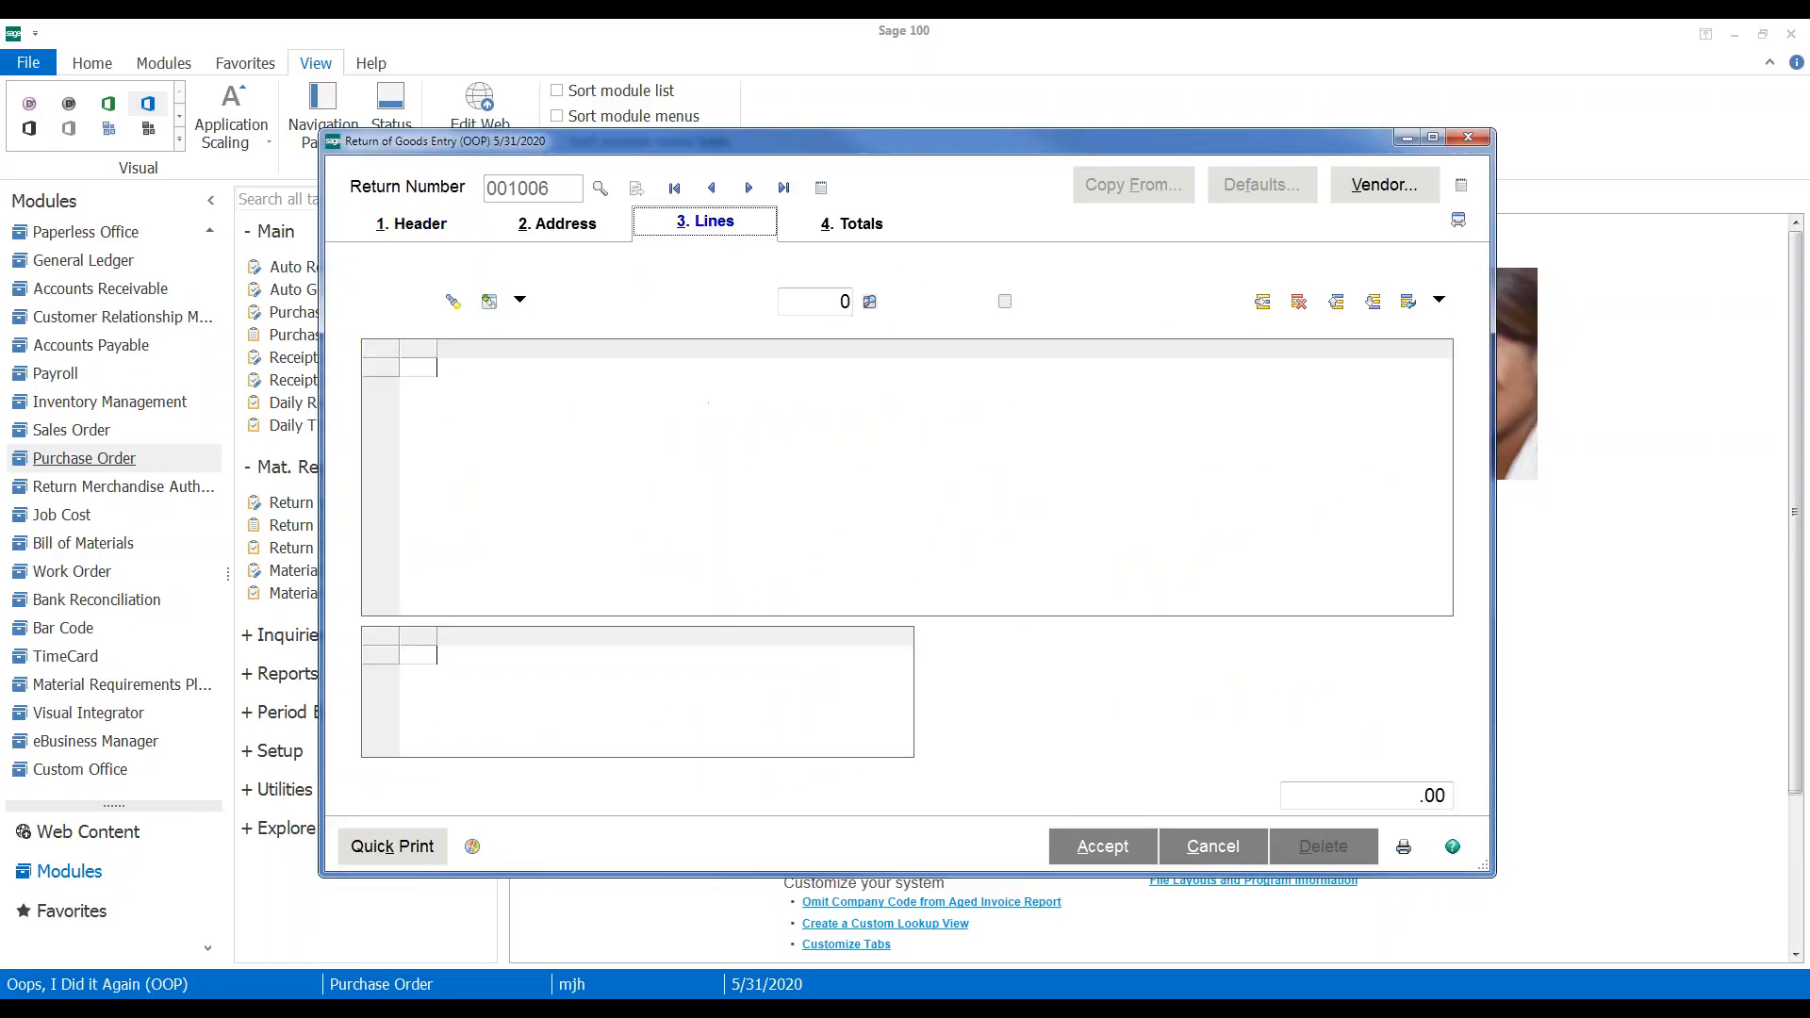
pyautogui.click(830, 405)
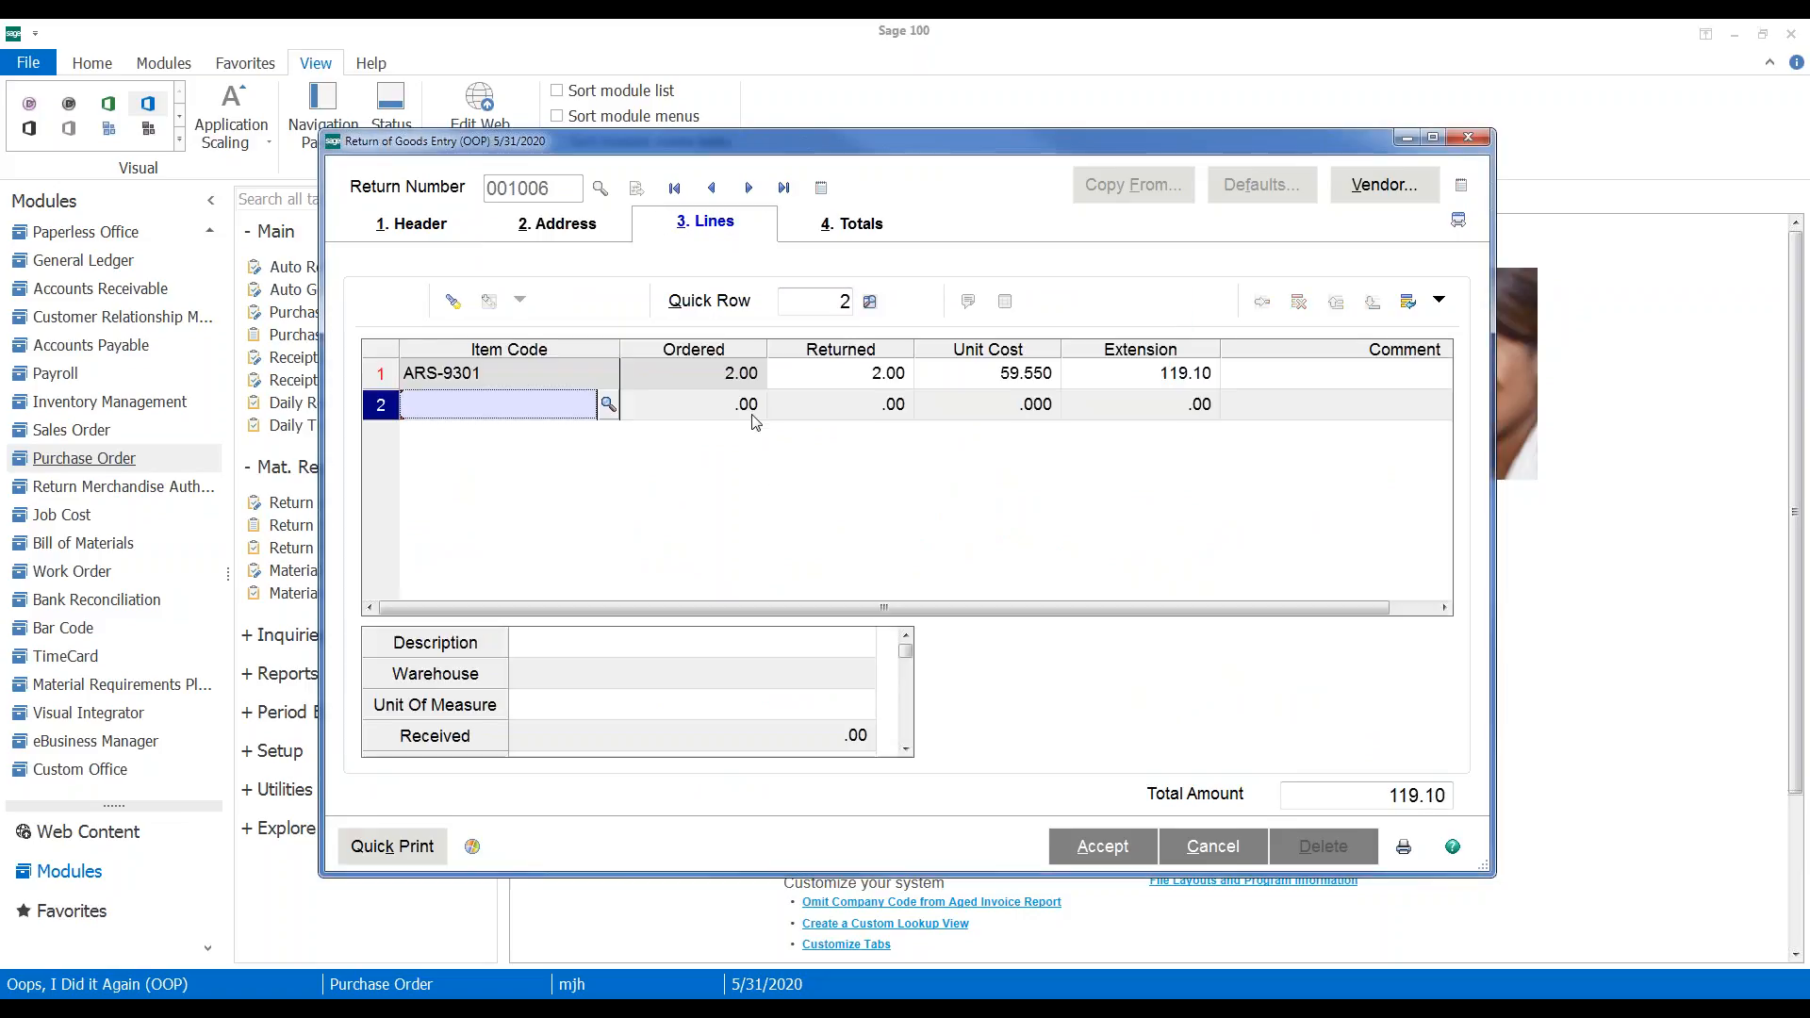
pyautogui.click(844, 379)
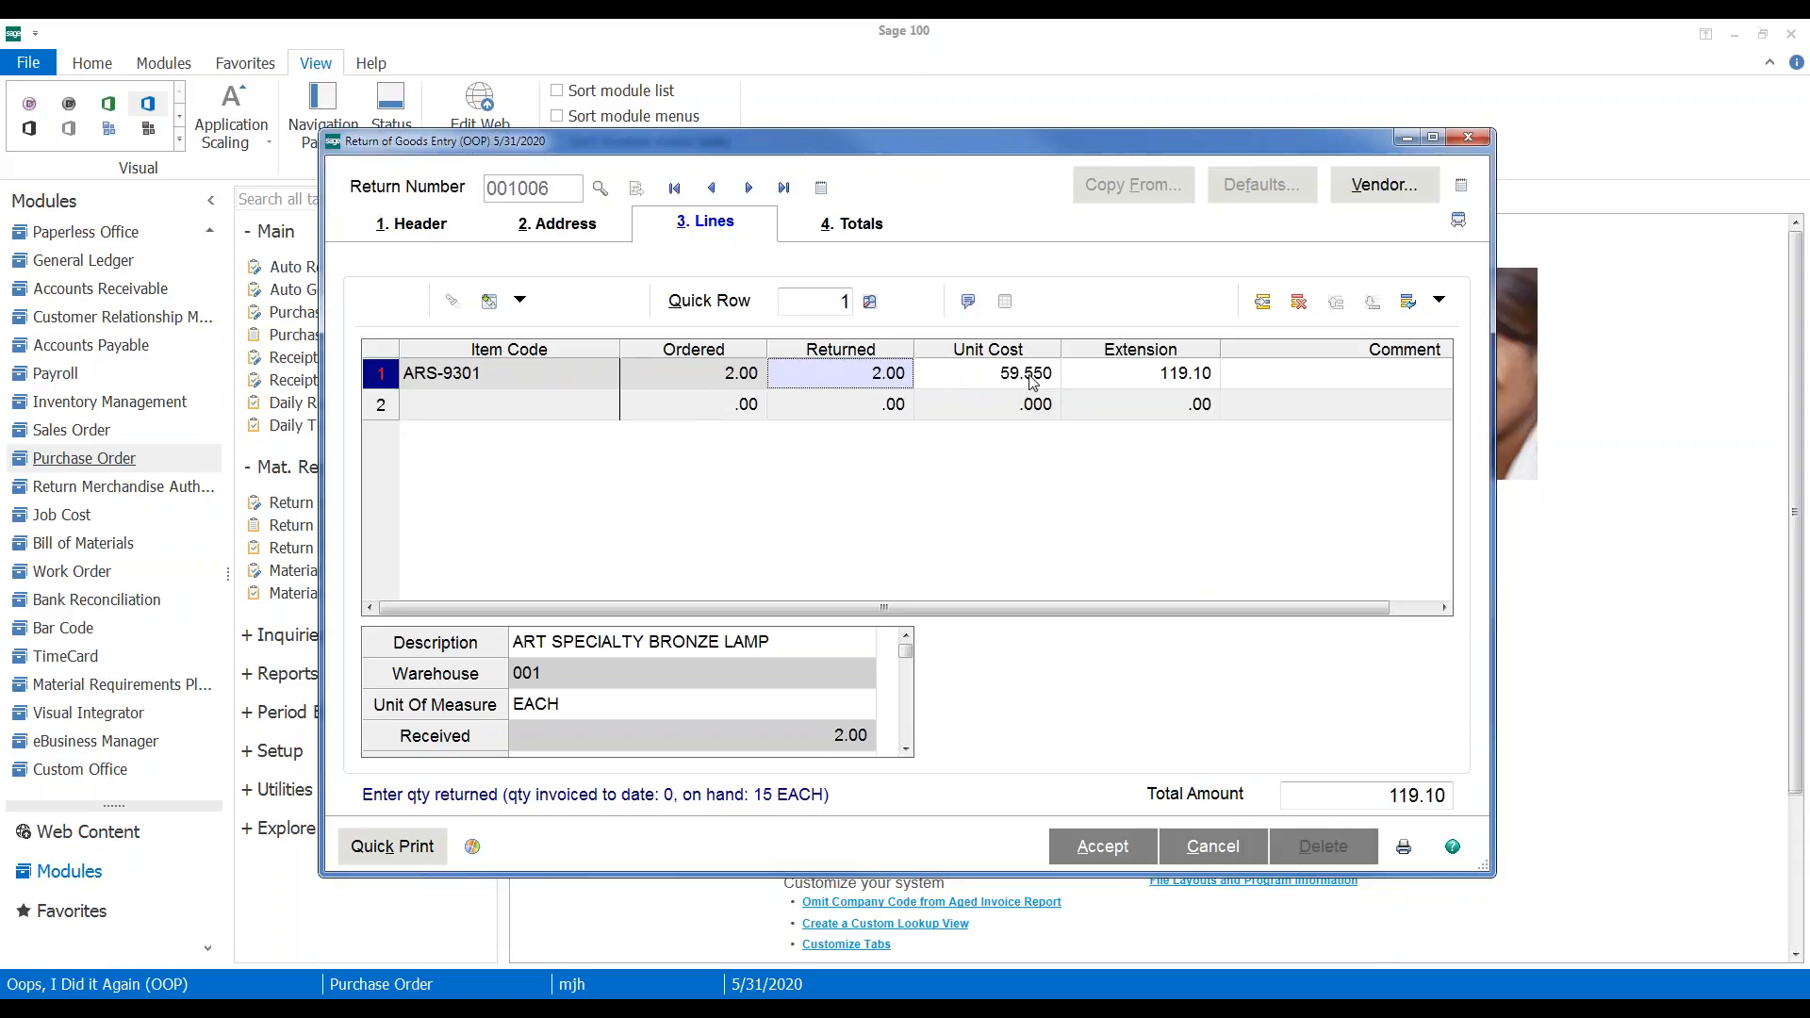
pyautogui.hotkey('alt', '4')
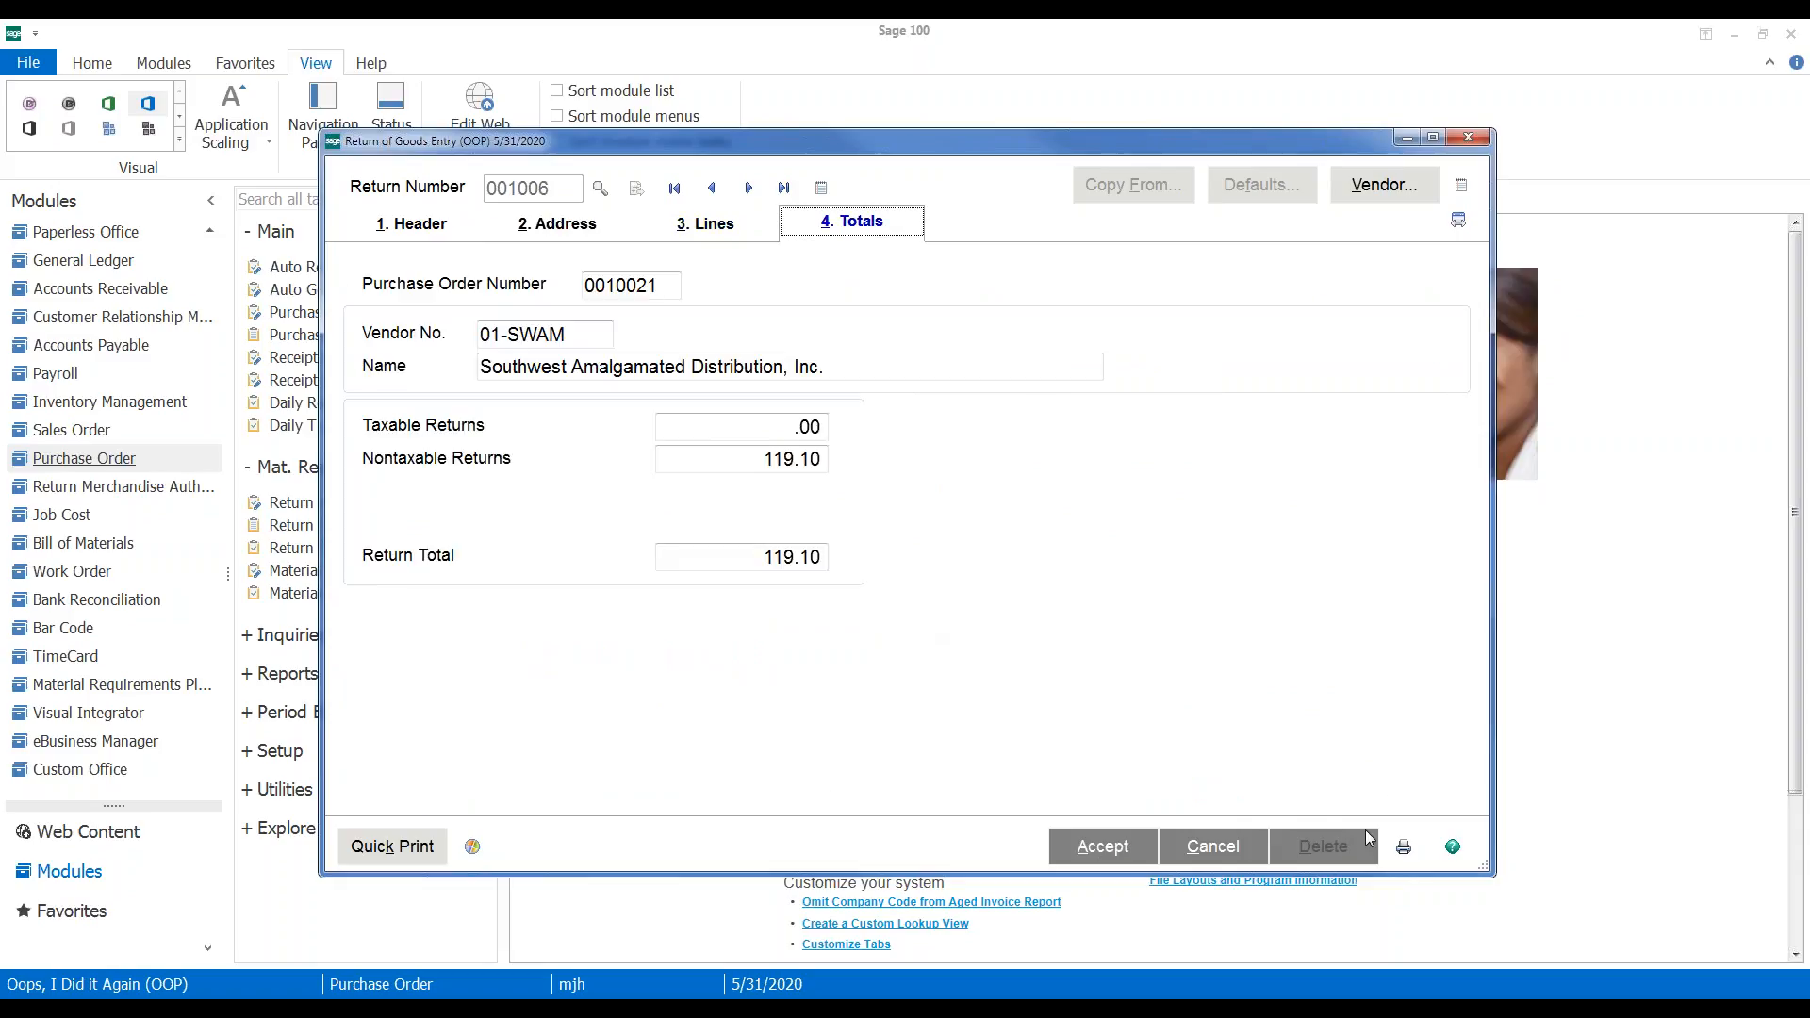
pyautogui.click(1468, 138)
pyautogui.click(775, 409)
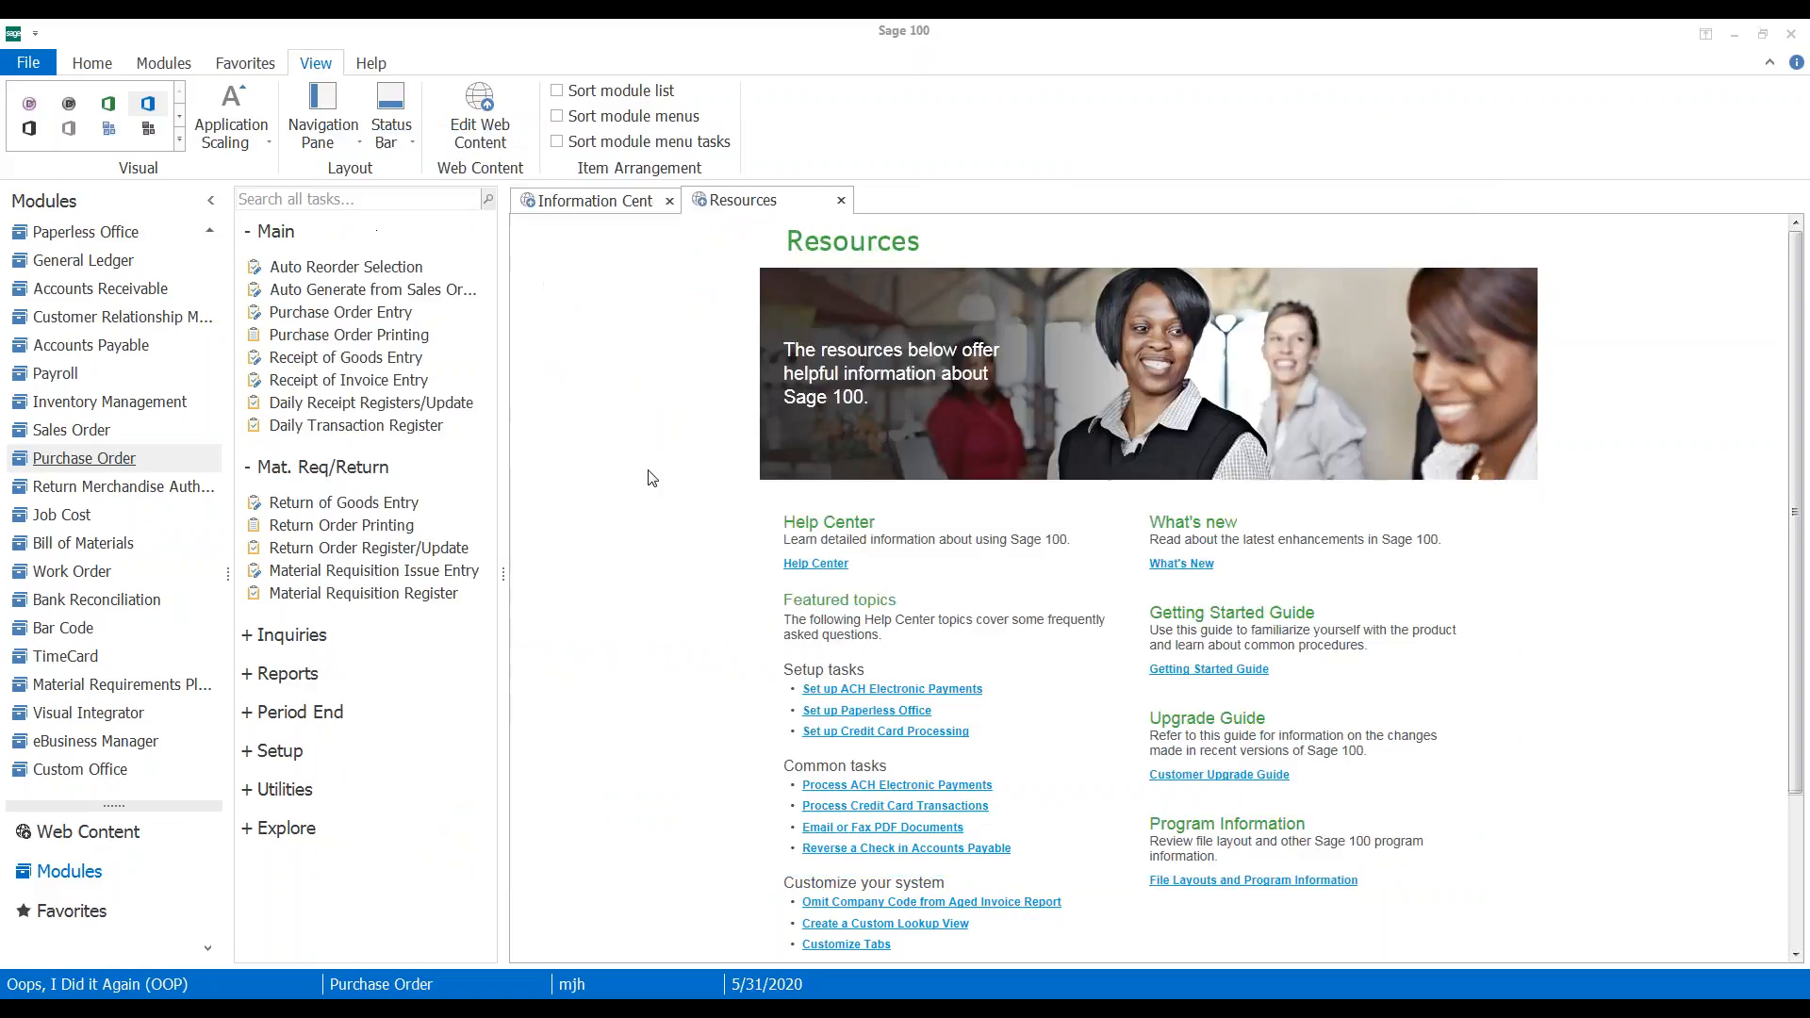
# Preview the return of goods register and tax journal summary, then update the register
pyautogui.click(316, 557)
pyautogui.click(1142, 681)
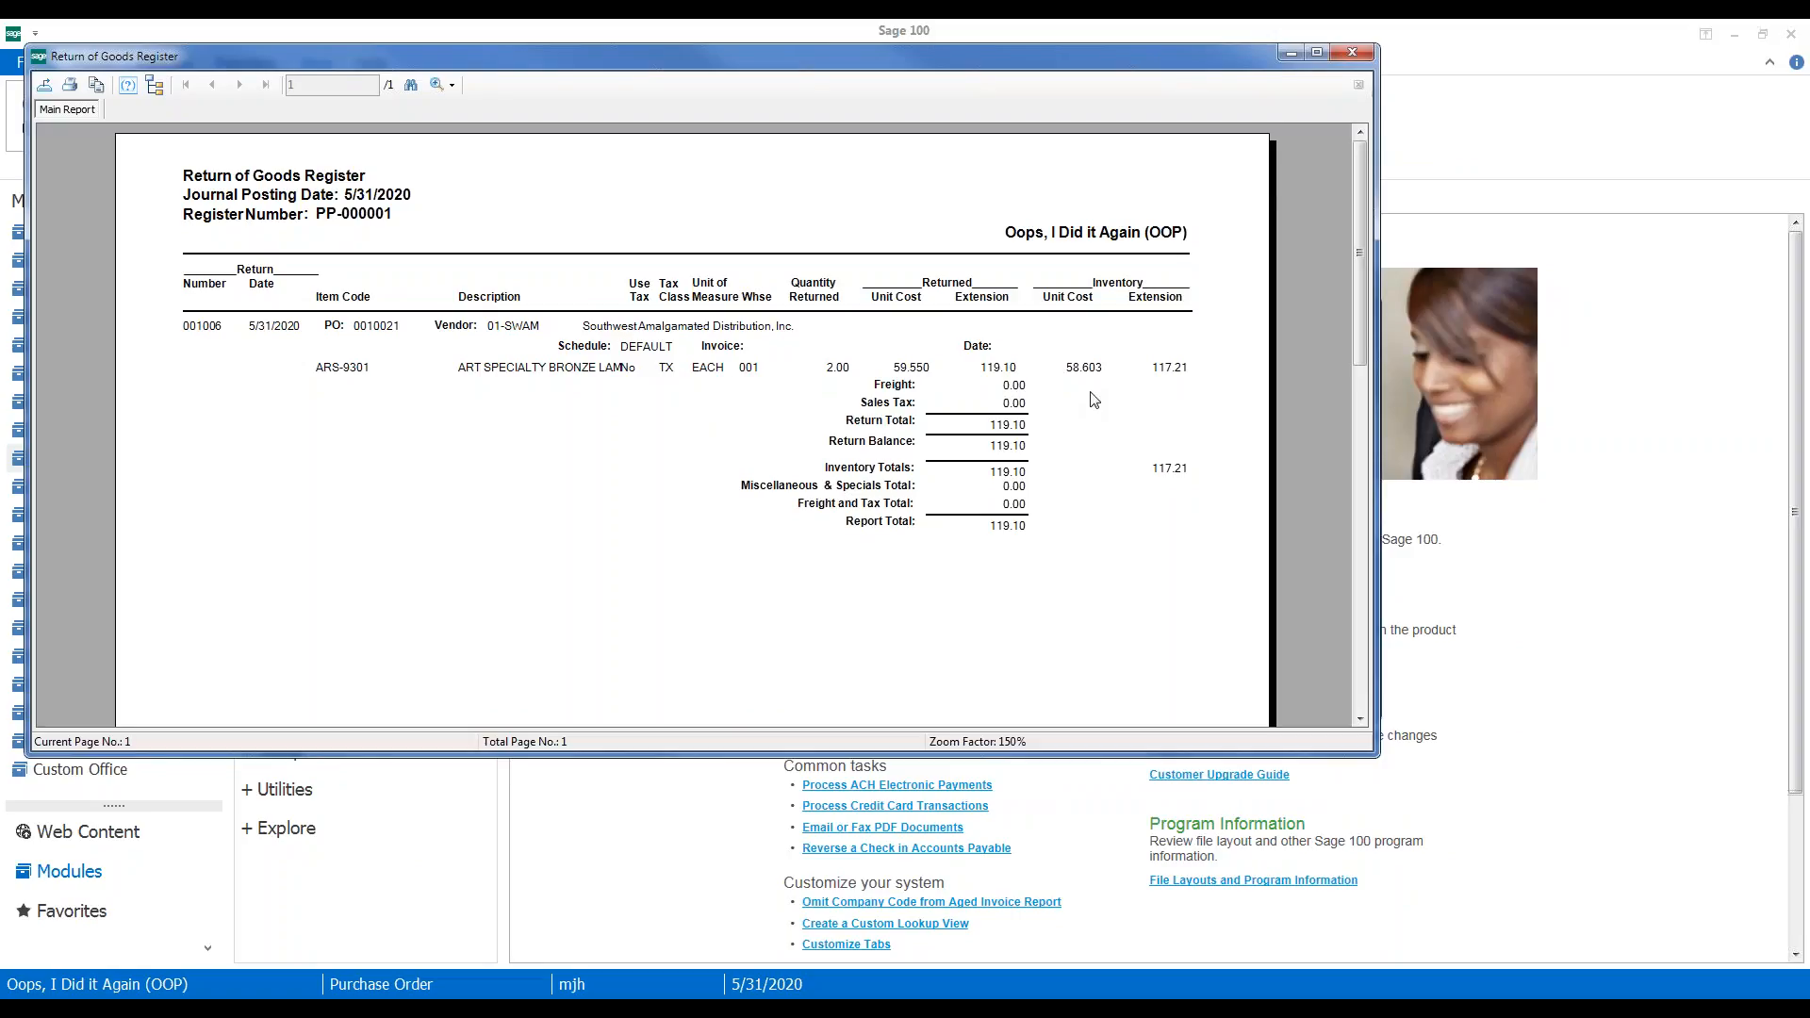
pyautogui.click(1339, 55)
pyautogui.click(1126, 669)
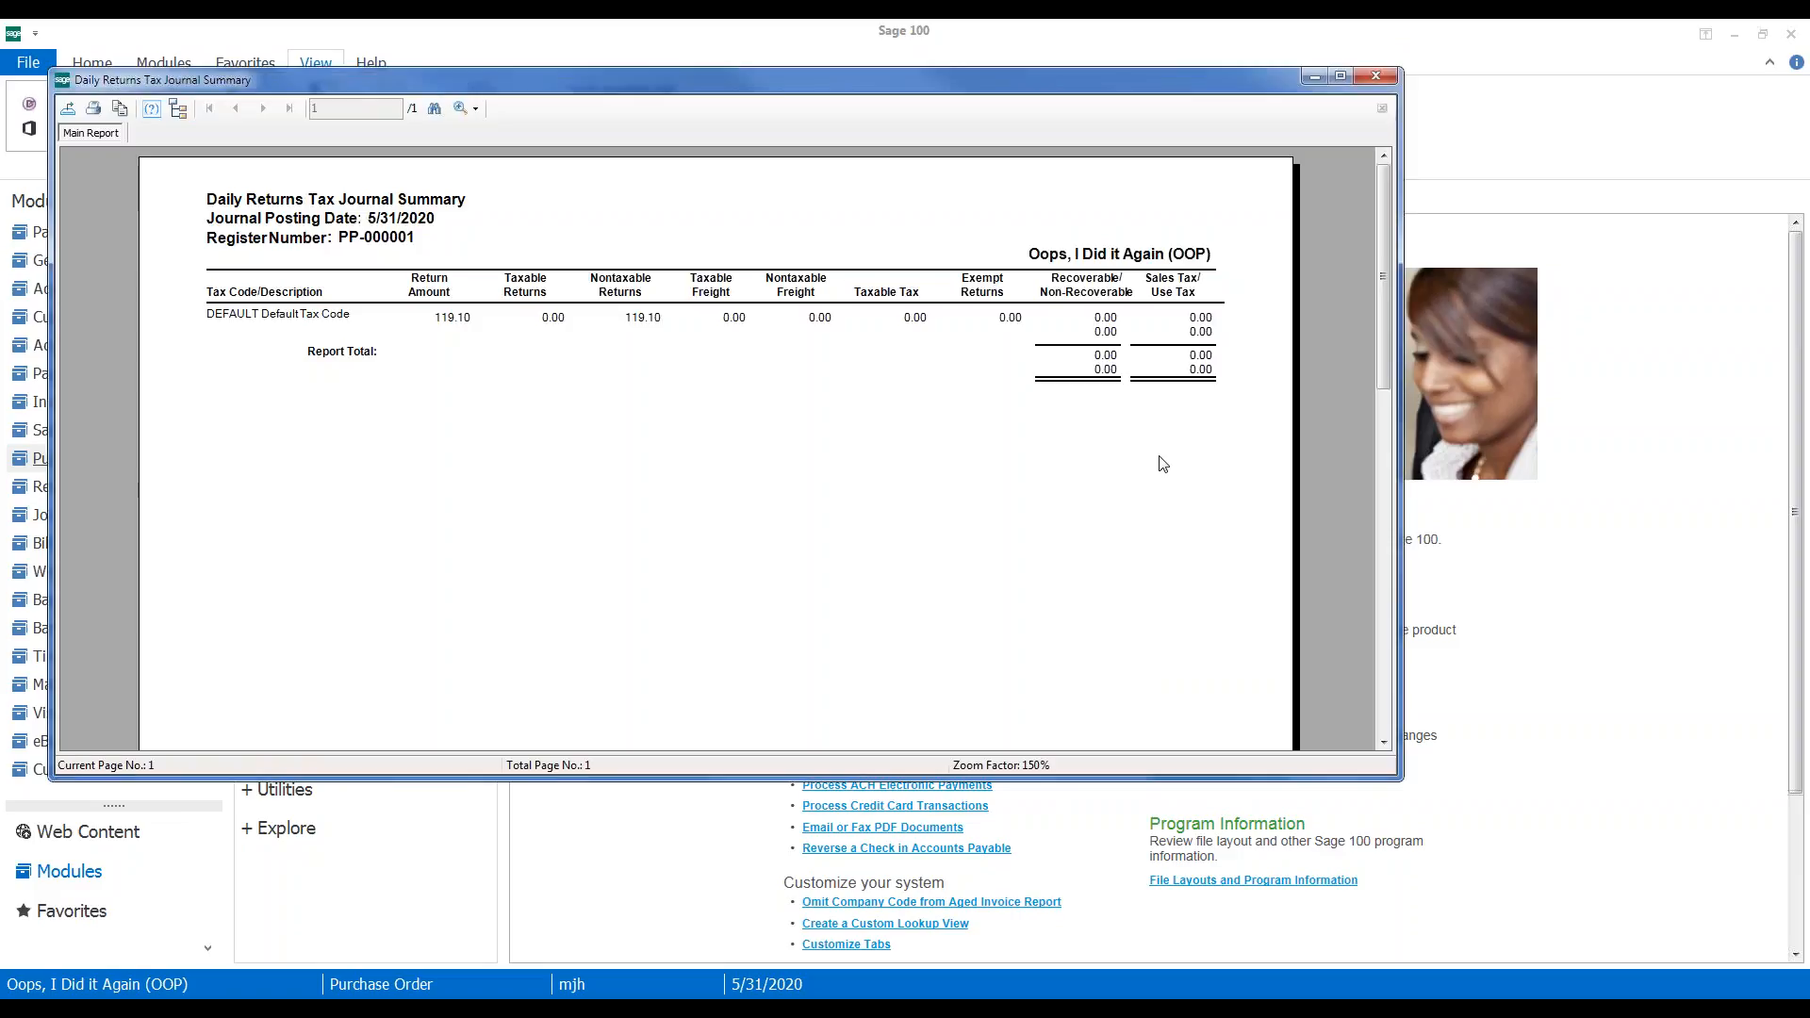
pyautogui.click(1376, 76)
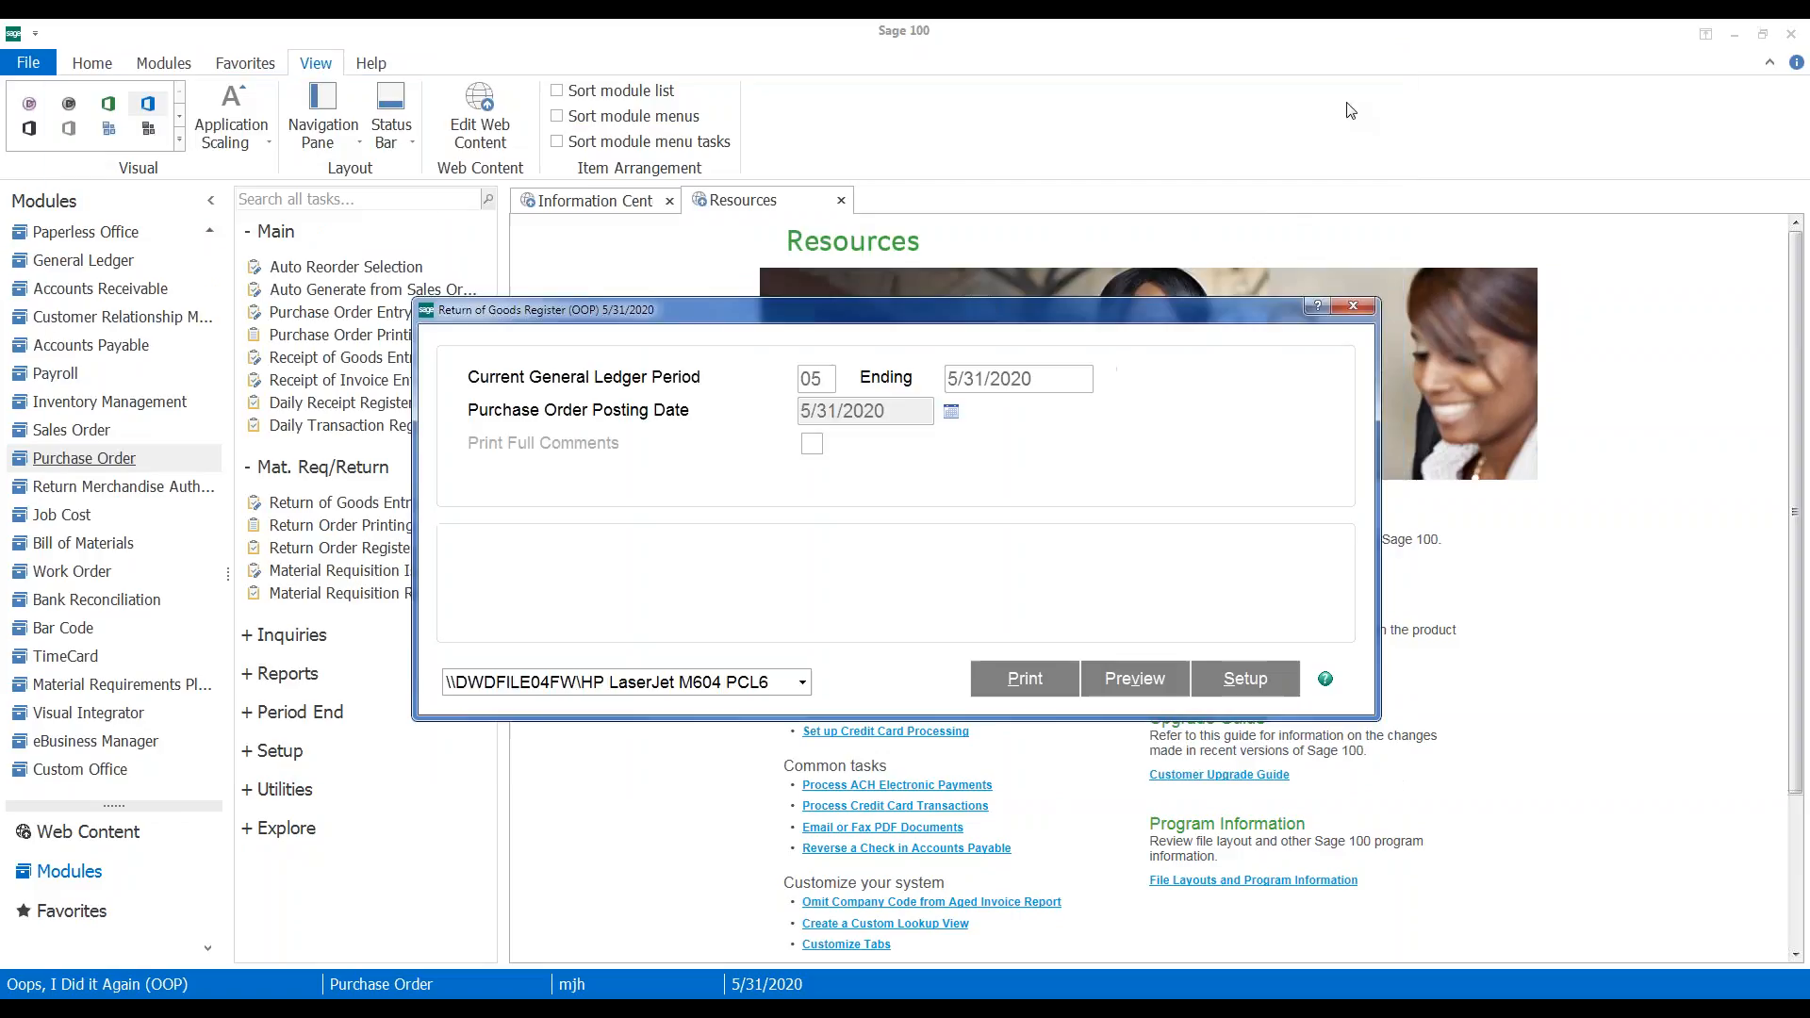
pyautogui.click(831, 405)
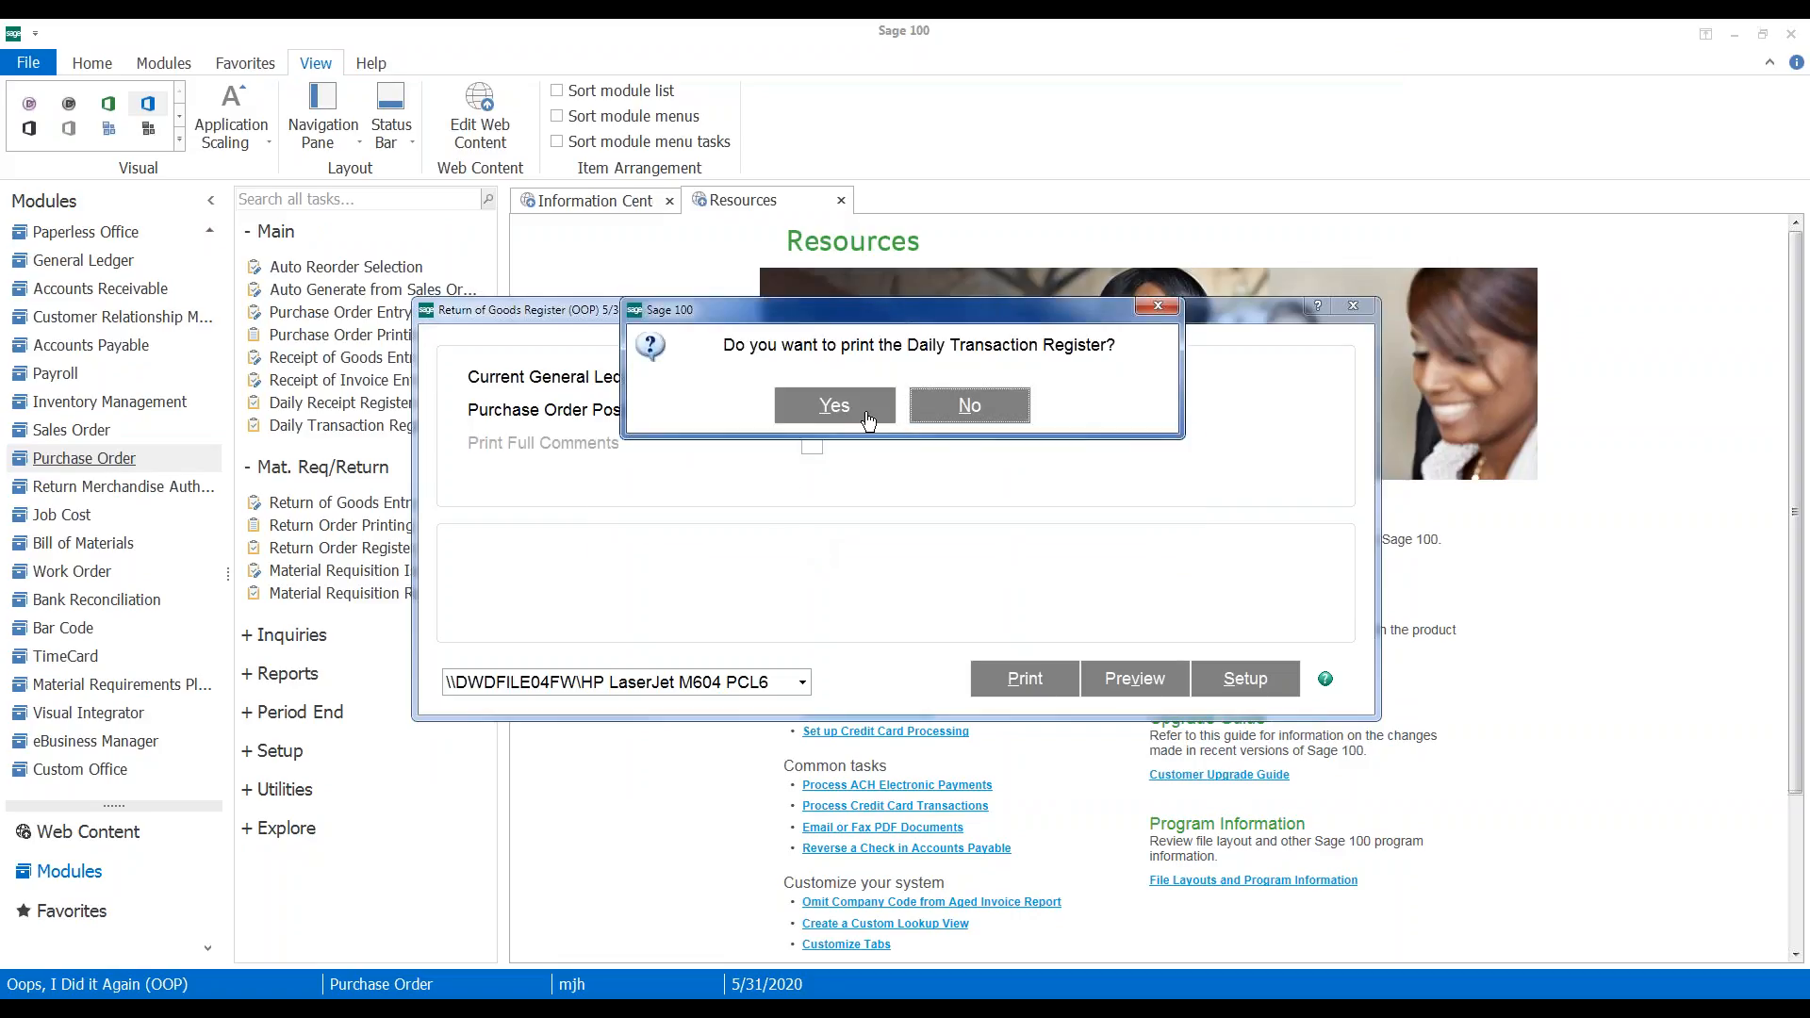
# Print and update the Daily Transaction Register, balanced at 119.10
pyautogui.click(839, 405)
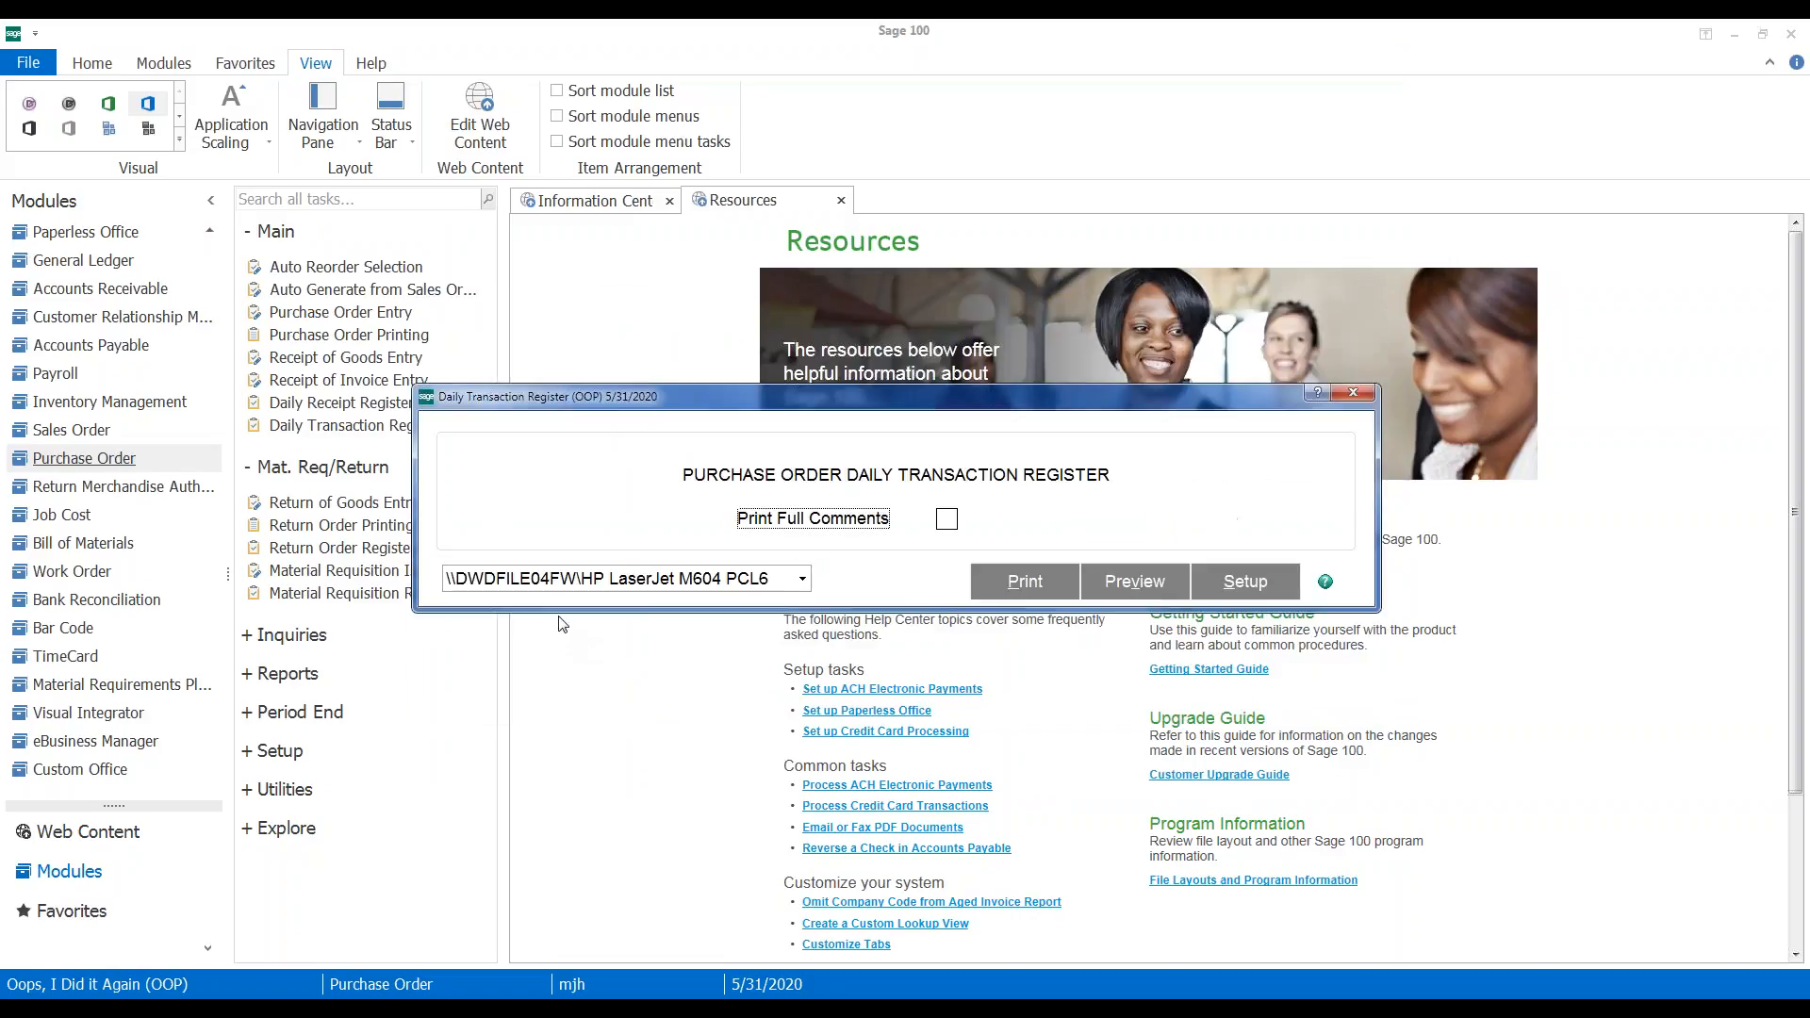
pyautogui.click(1024, 577)
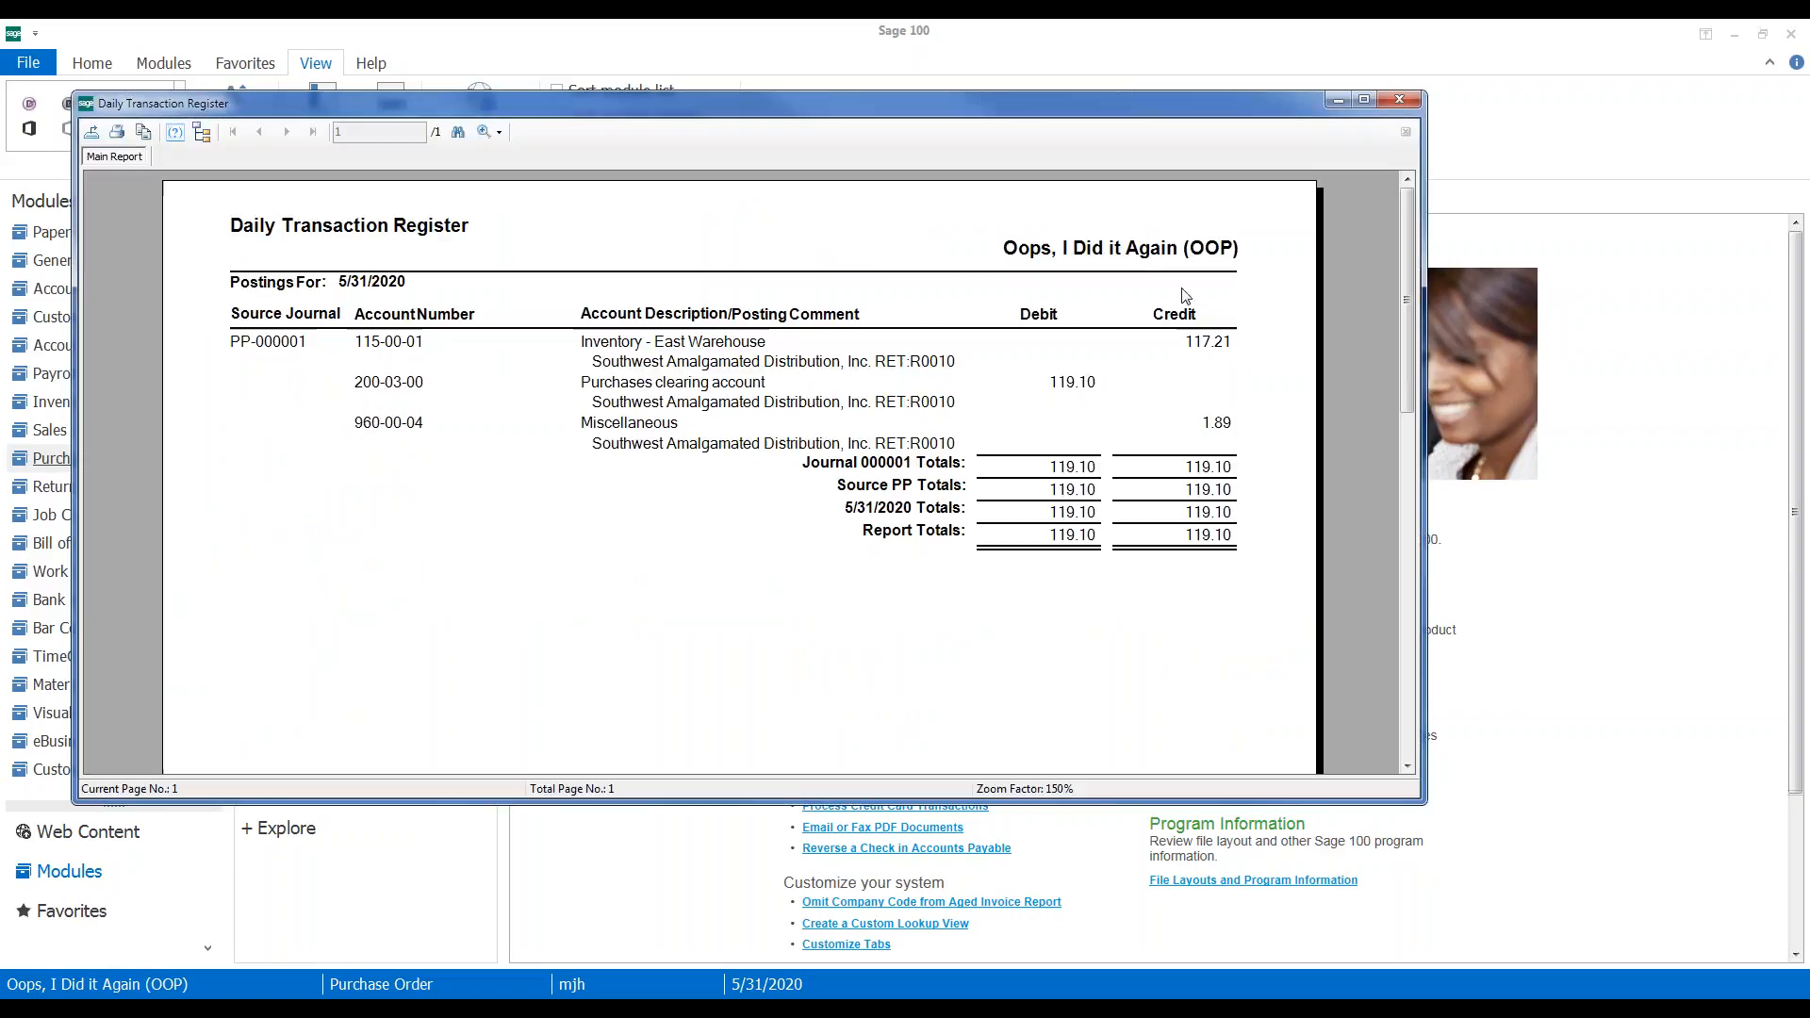
pyautogui.click(1401, 104)
pyautogui.click(844, 404)
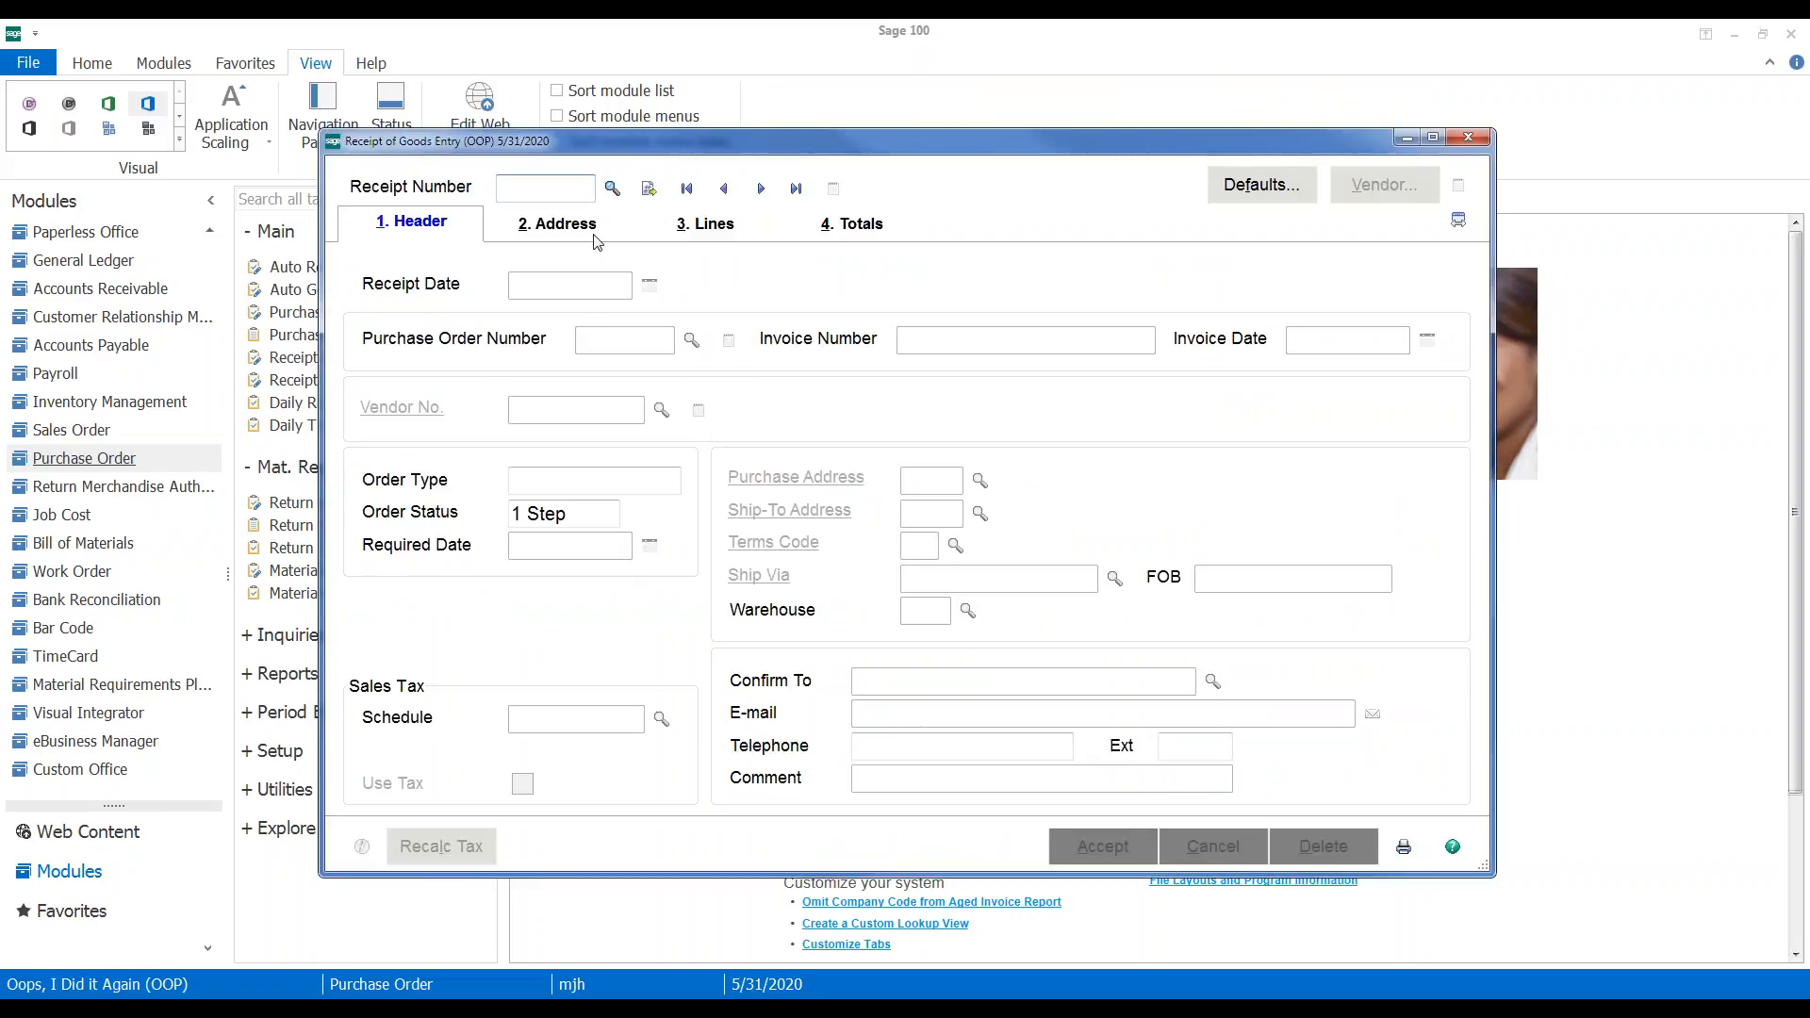
# Start receipt 001015 for PO 0010021 and receive the complete order
pyautogui.click(649, 189)
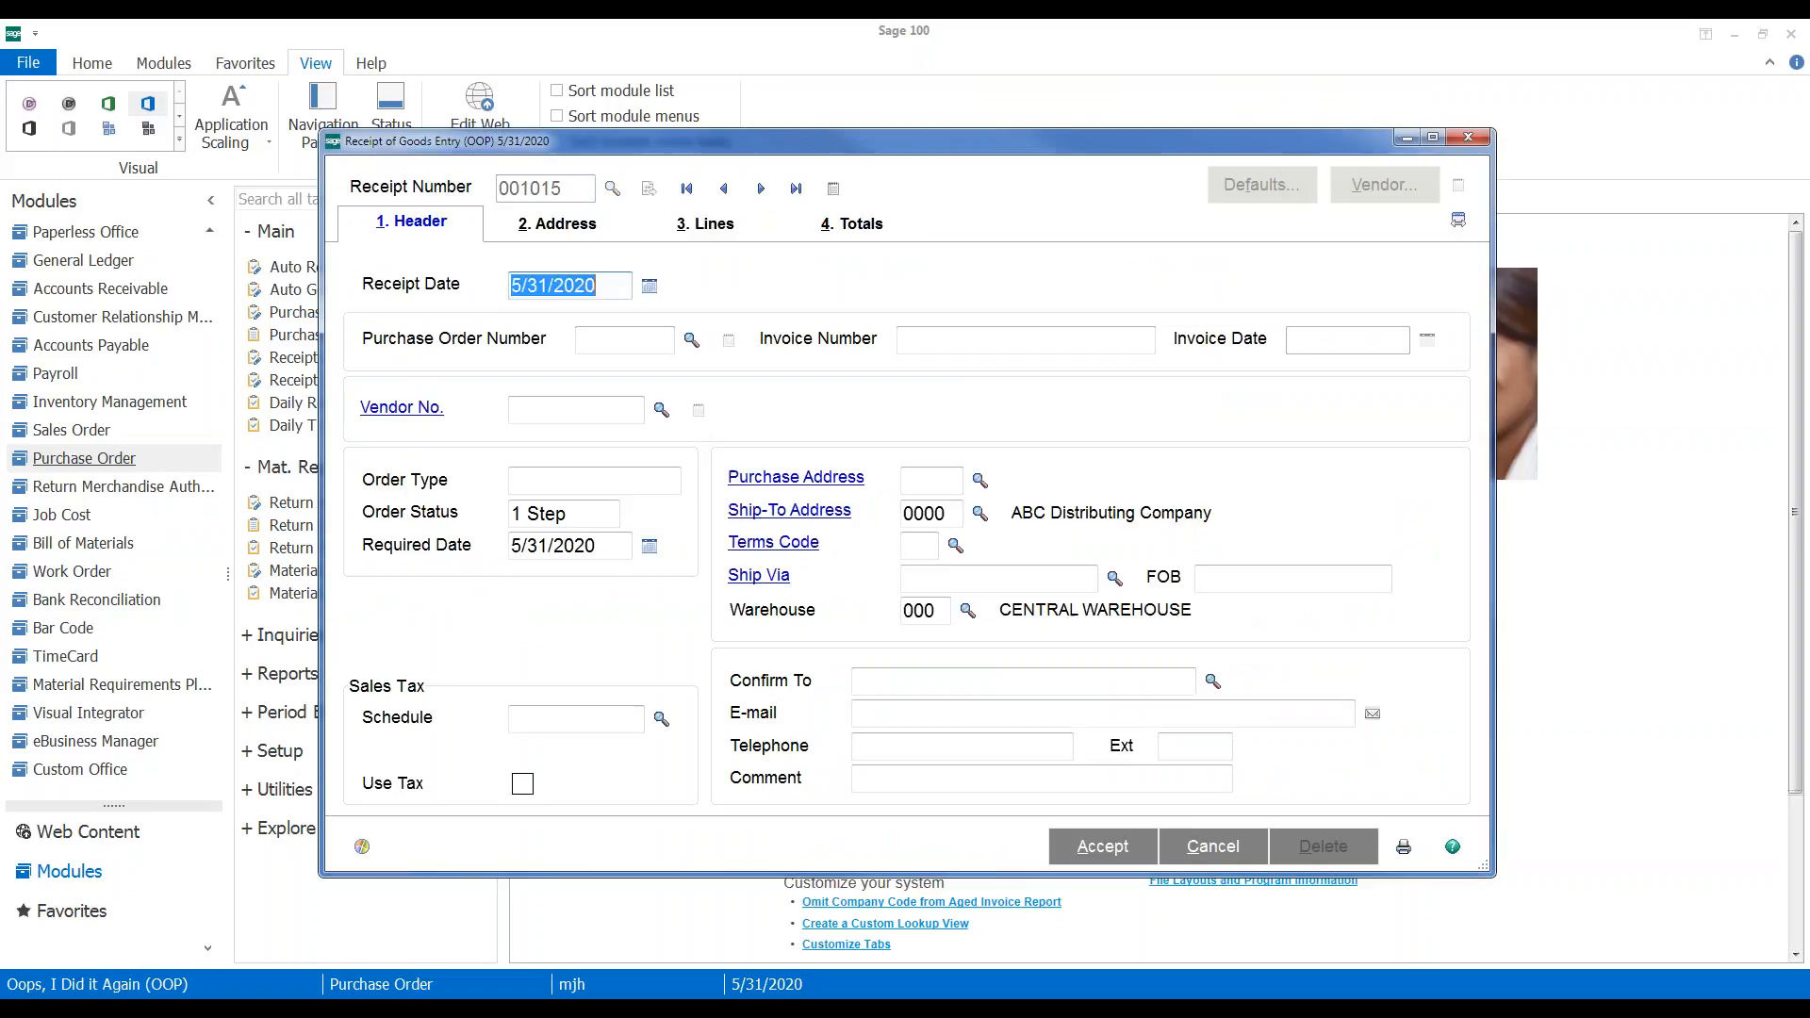
pyautogui.click(644, 340)
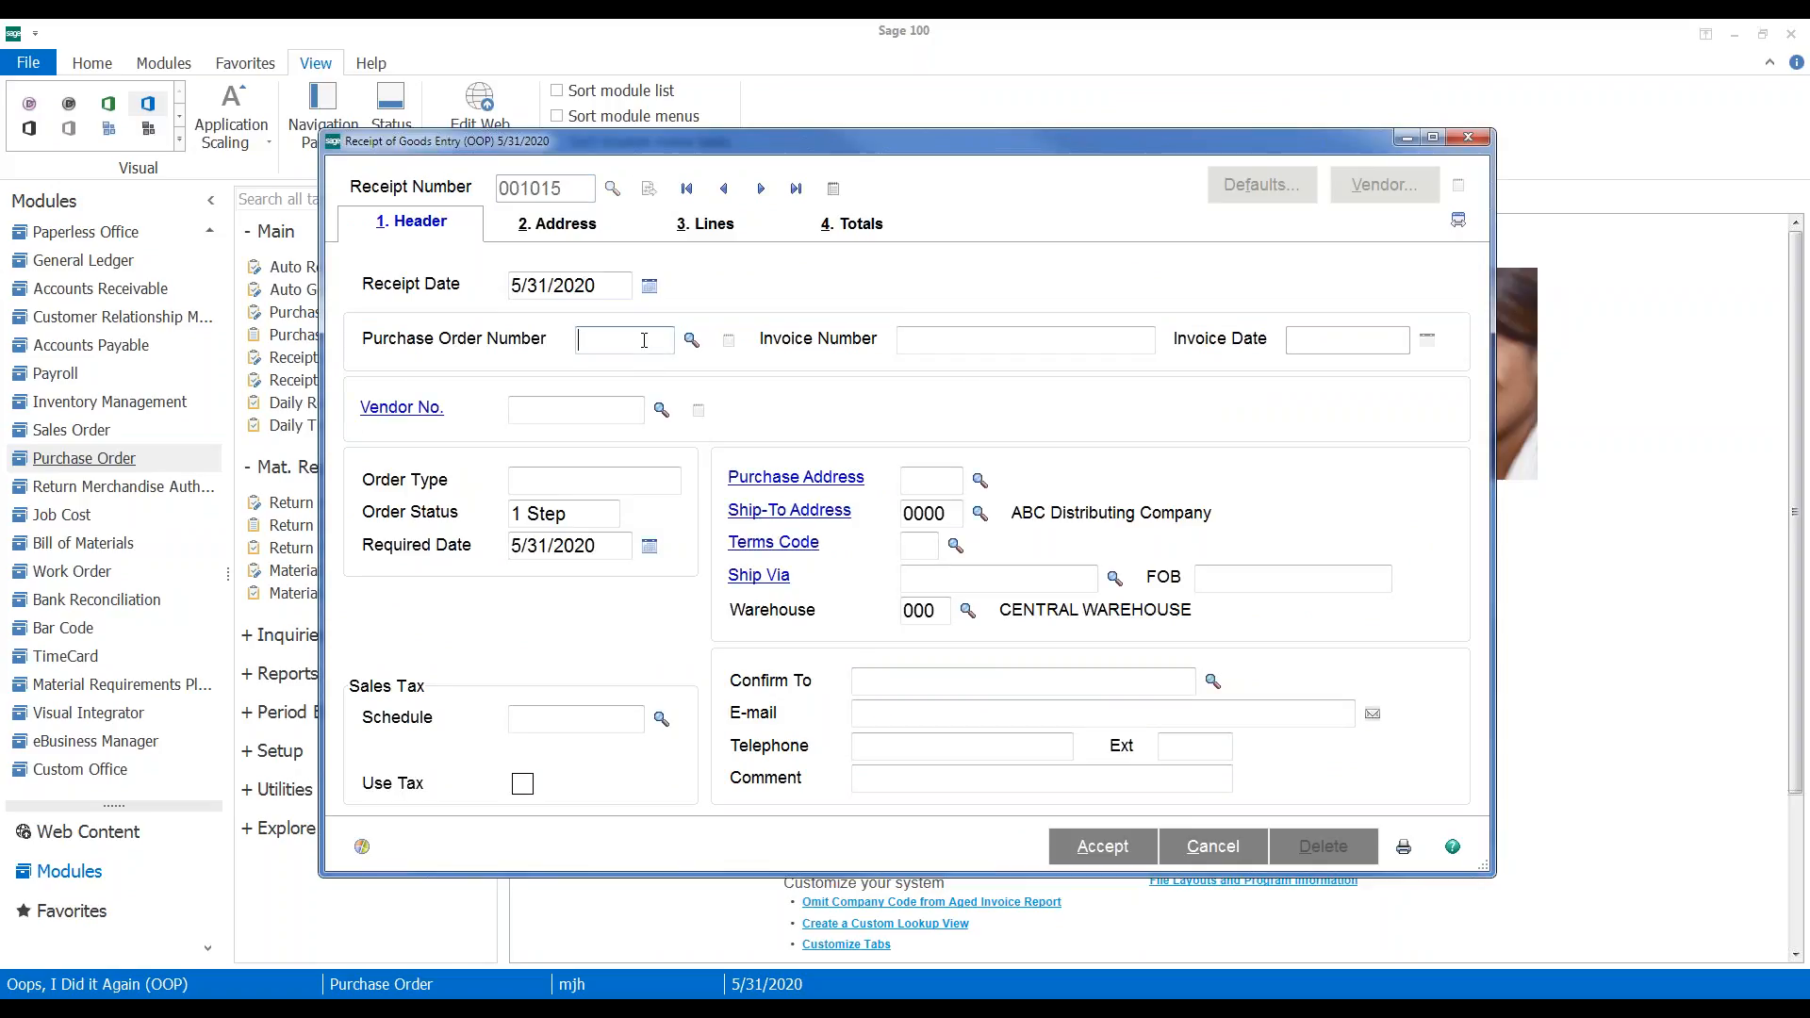
pyautogui.write('10021')
pyautogui.press('Tab')
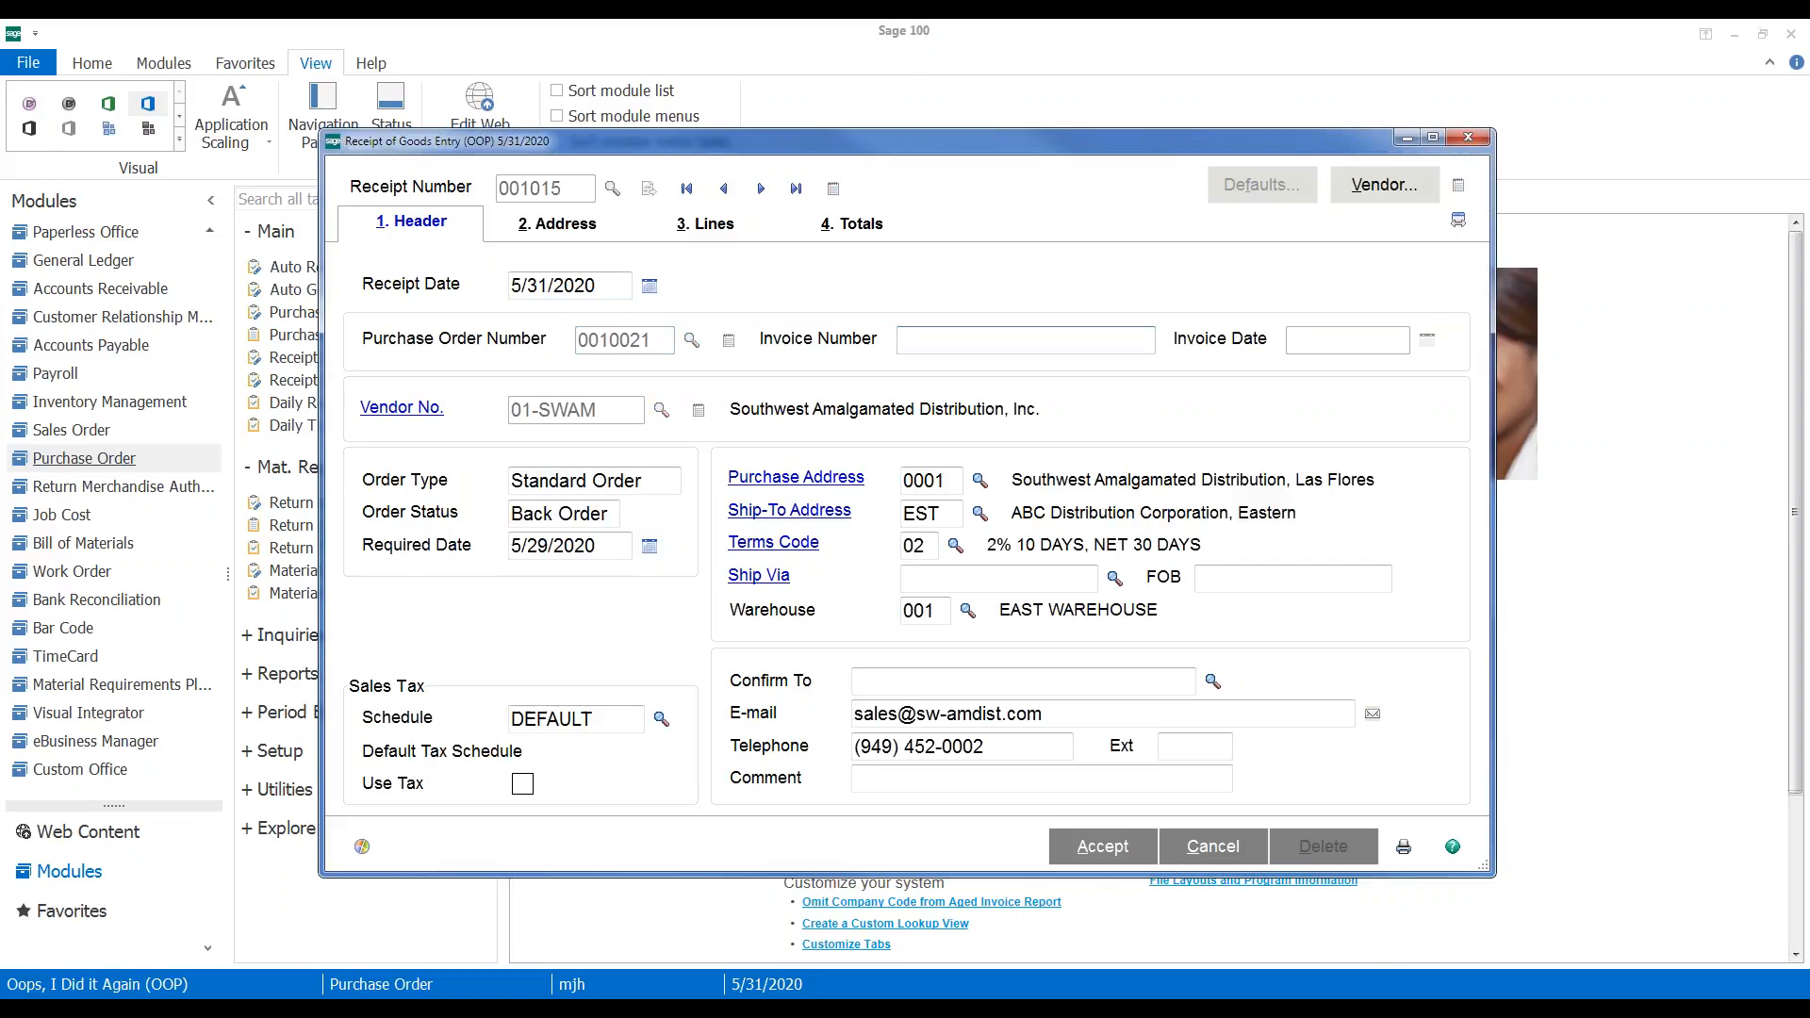
pyautogui.click(698, 224)
pyautogui.click(832, 406)
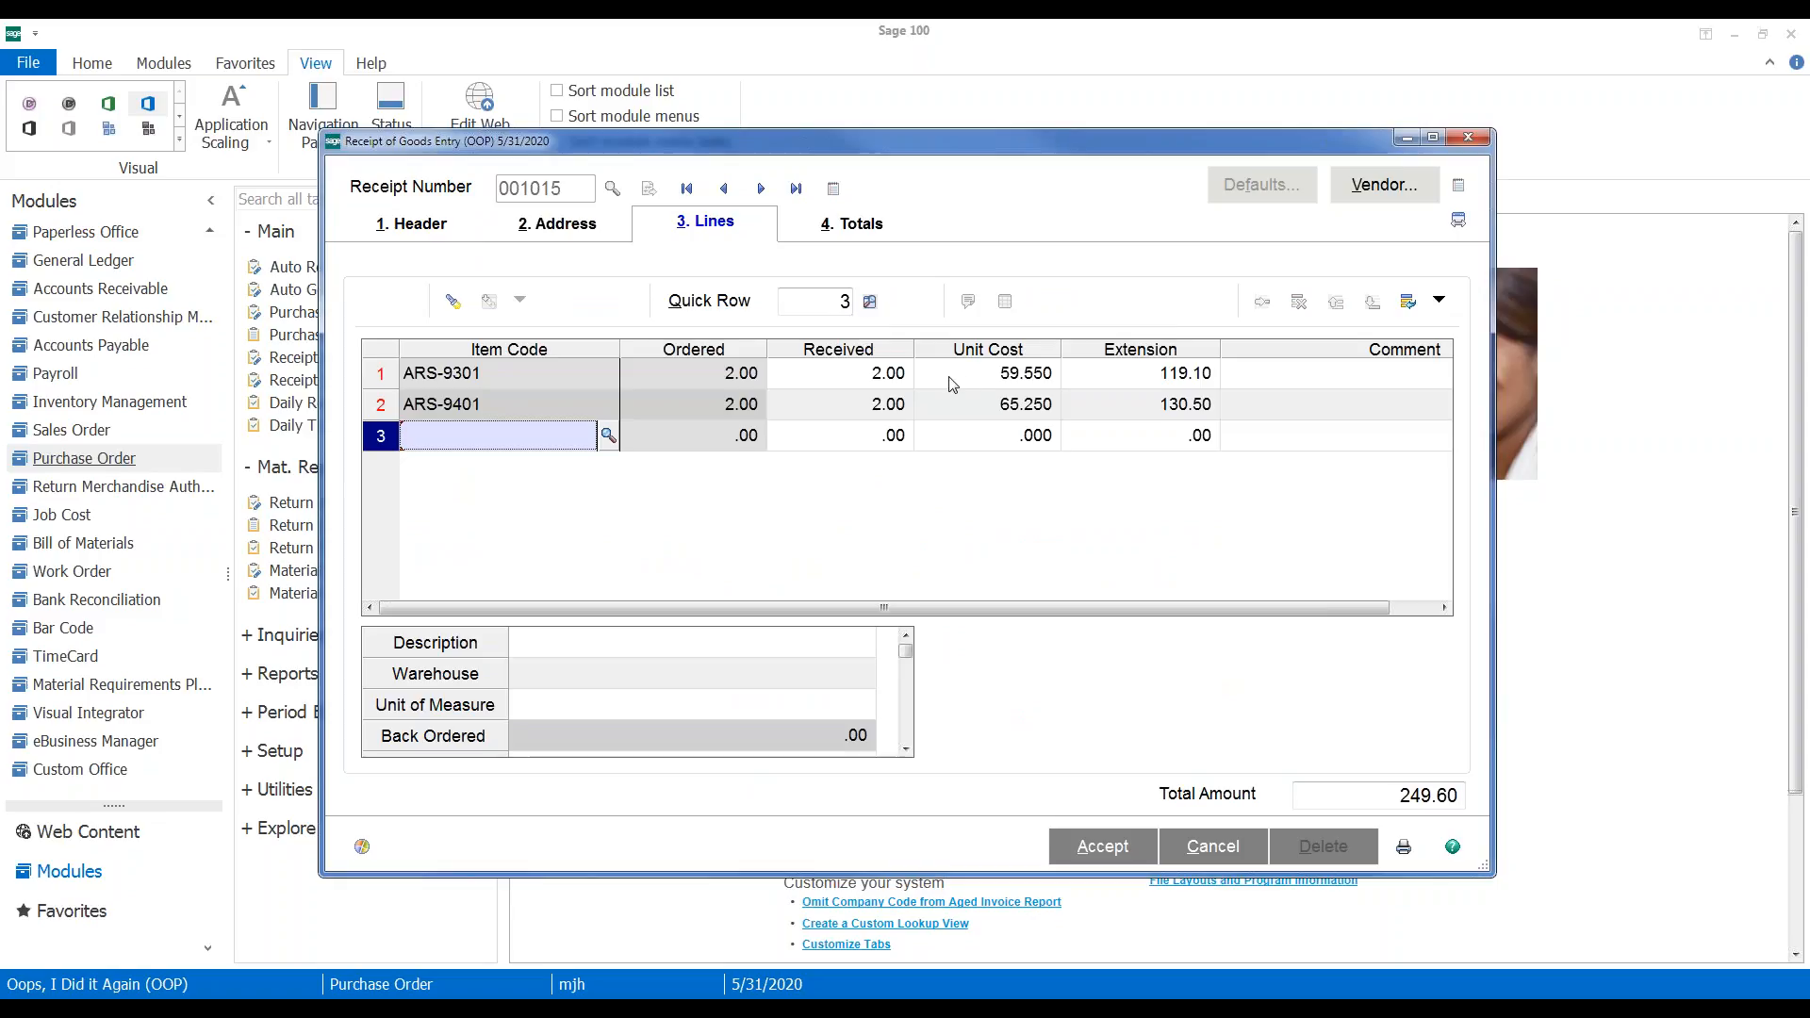
# Set ARS-9401 received quantity to 0 and ARS-9301 unit cost to 62.370
pyautogui.click(865, 407)
pyautogui.write('0')
pyautogui.press('Tab')
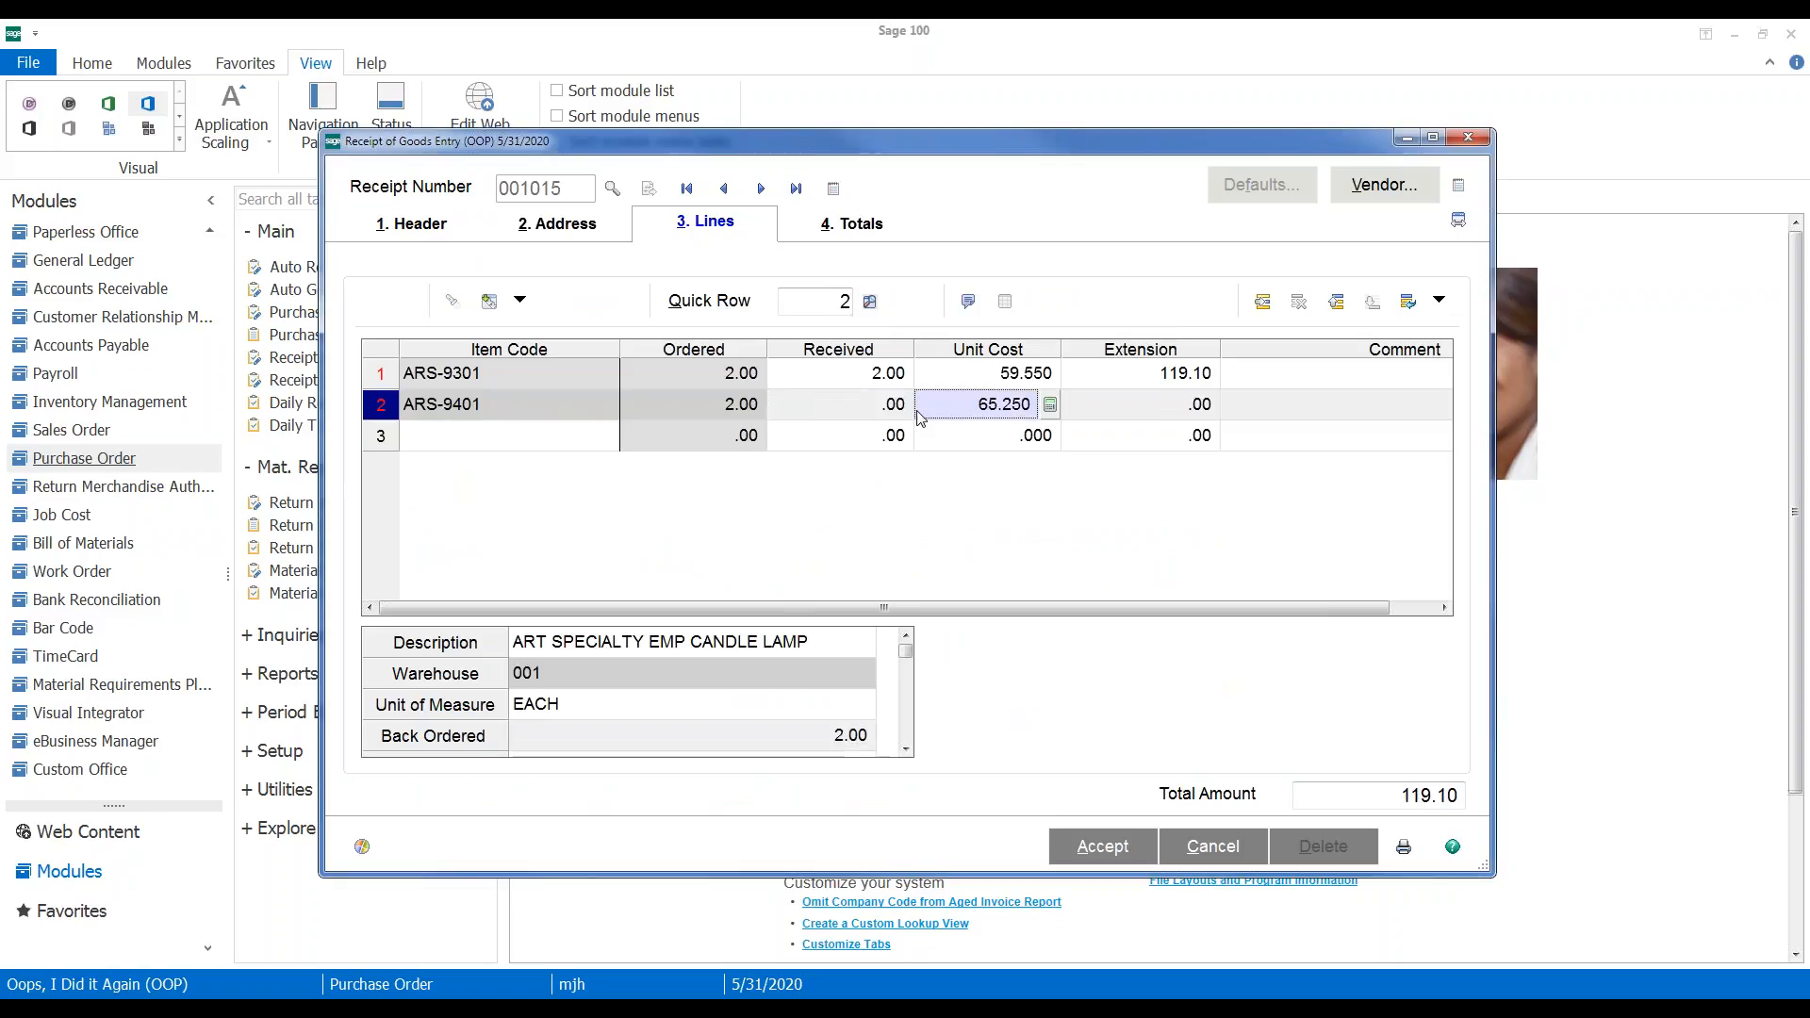
pyautogui.click(987, 377)
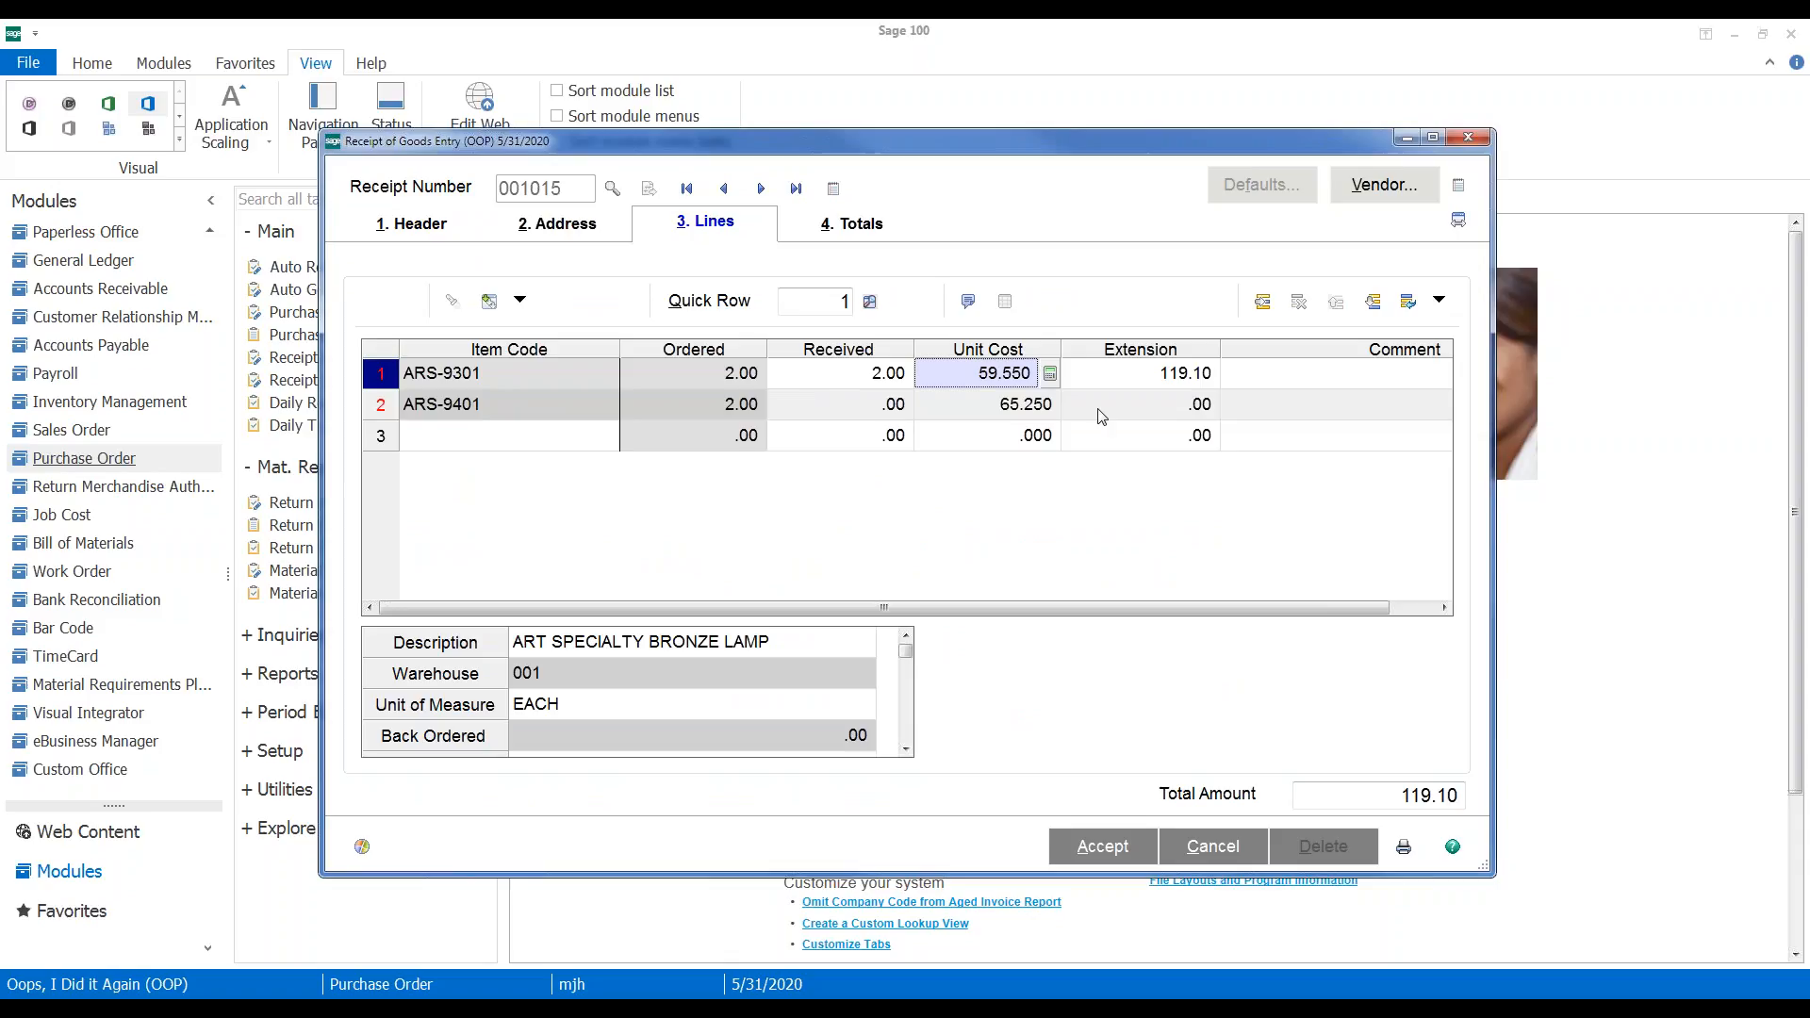
pyautogui.write('62.37')
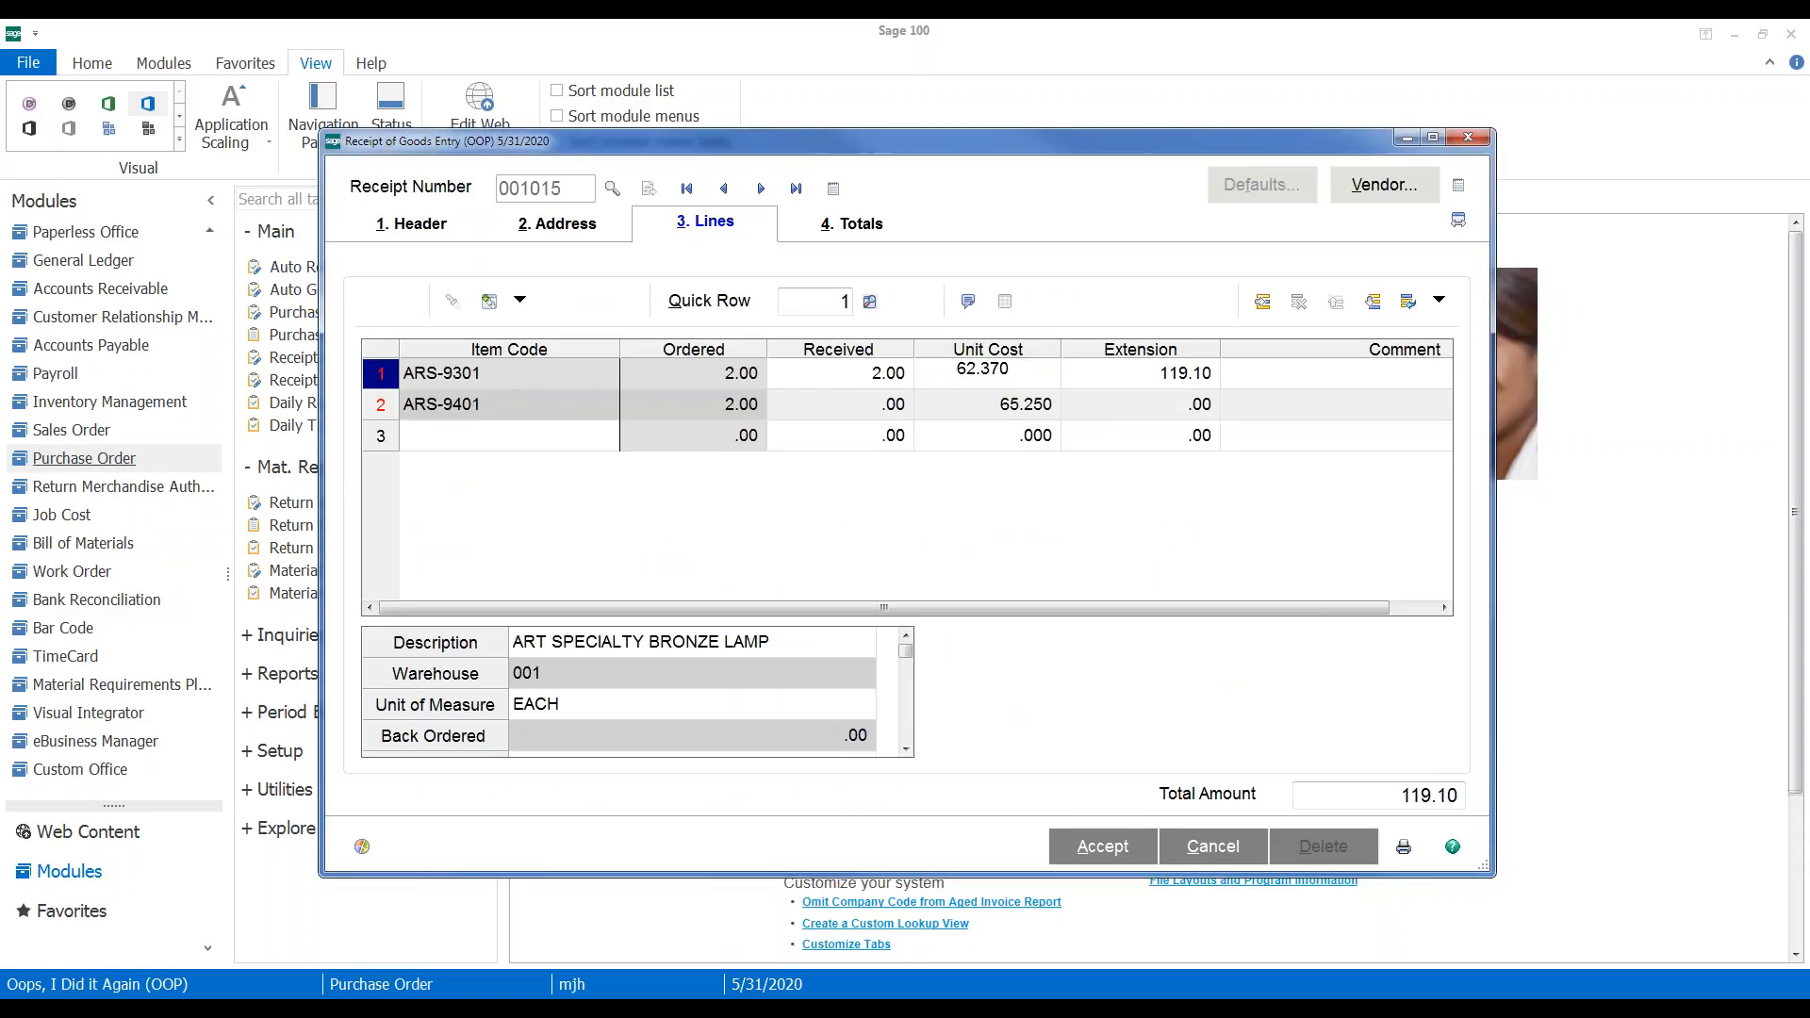
pyautogui.press('Tab')
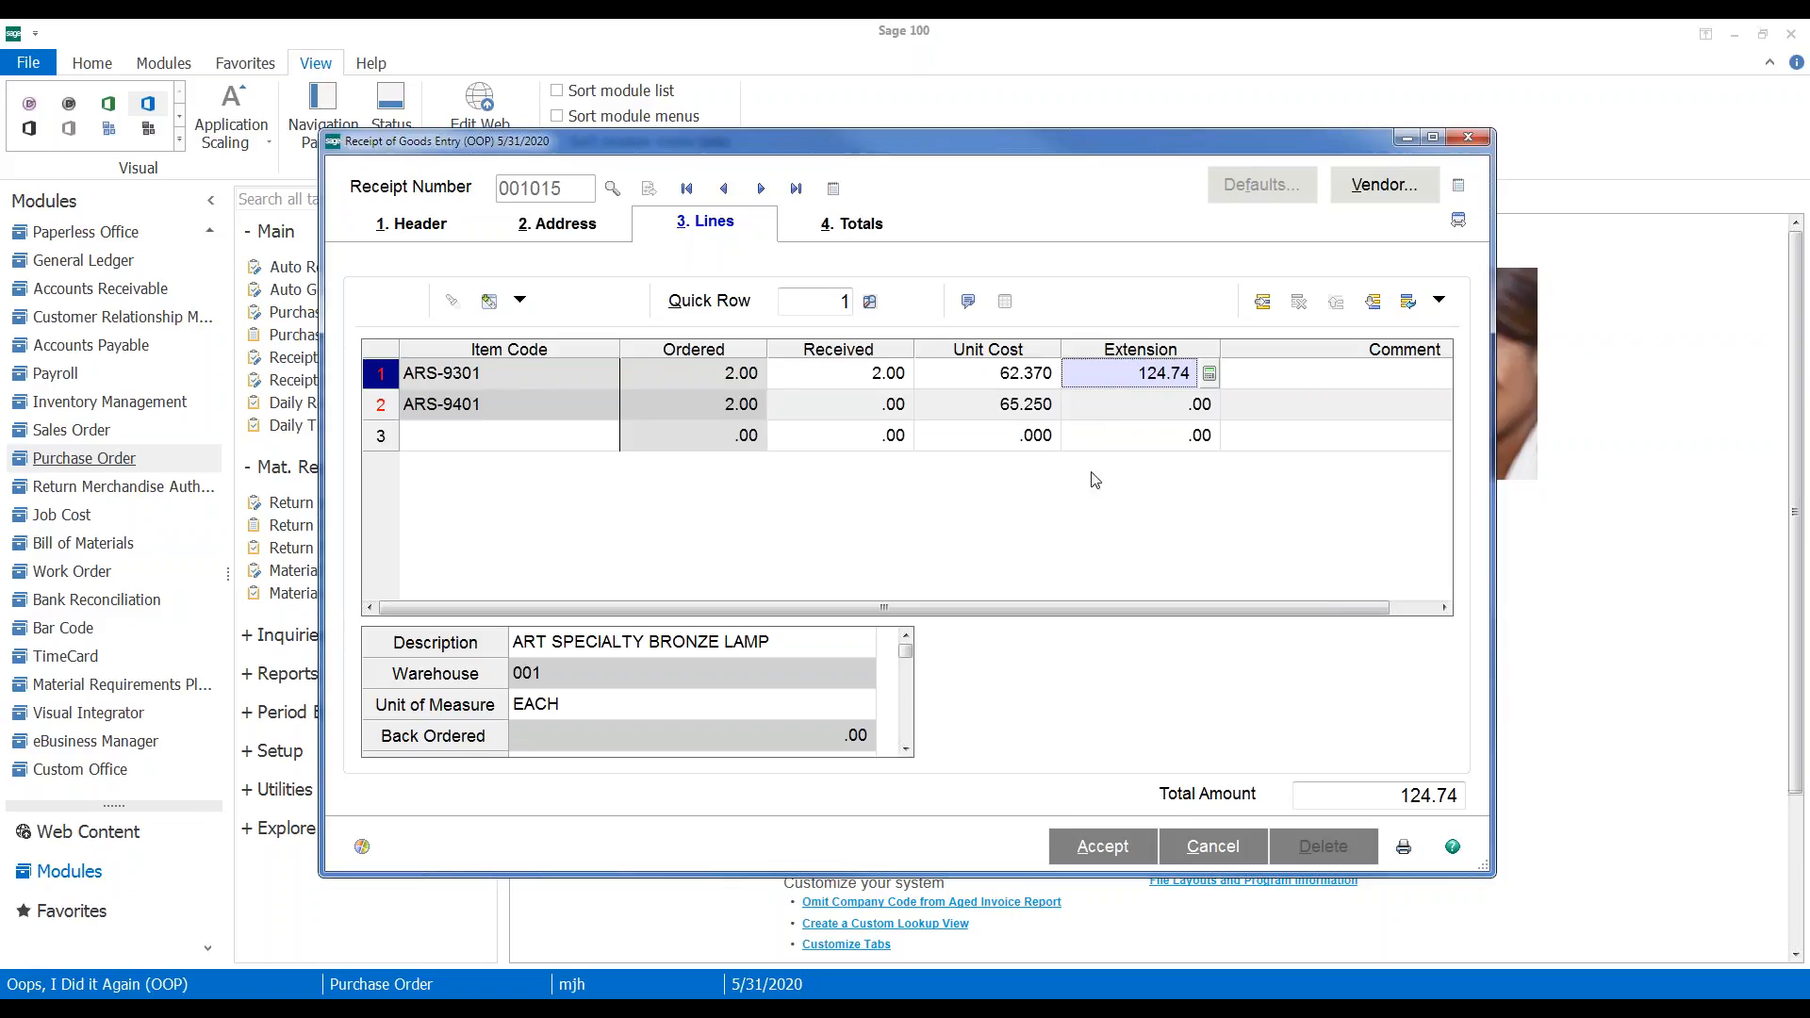
# Save receipt 001015 for a 124.74 total and close Receipt of Goods Entry
pyautogui.click(1096, 845)
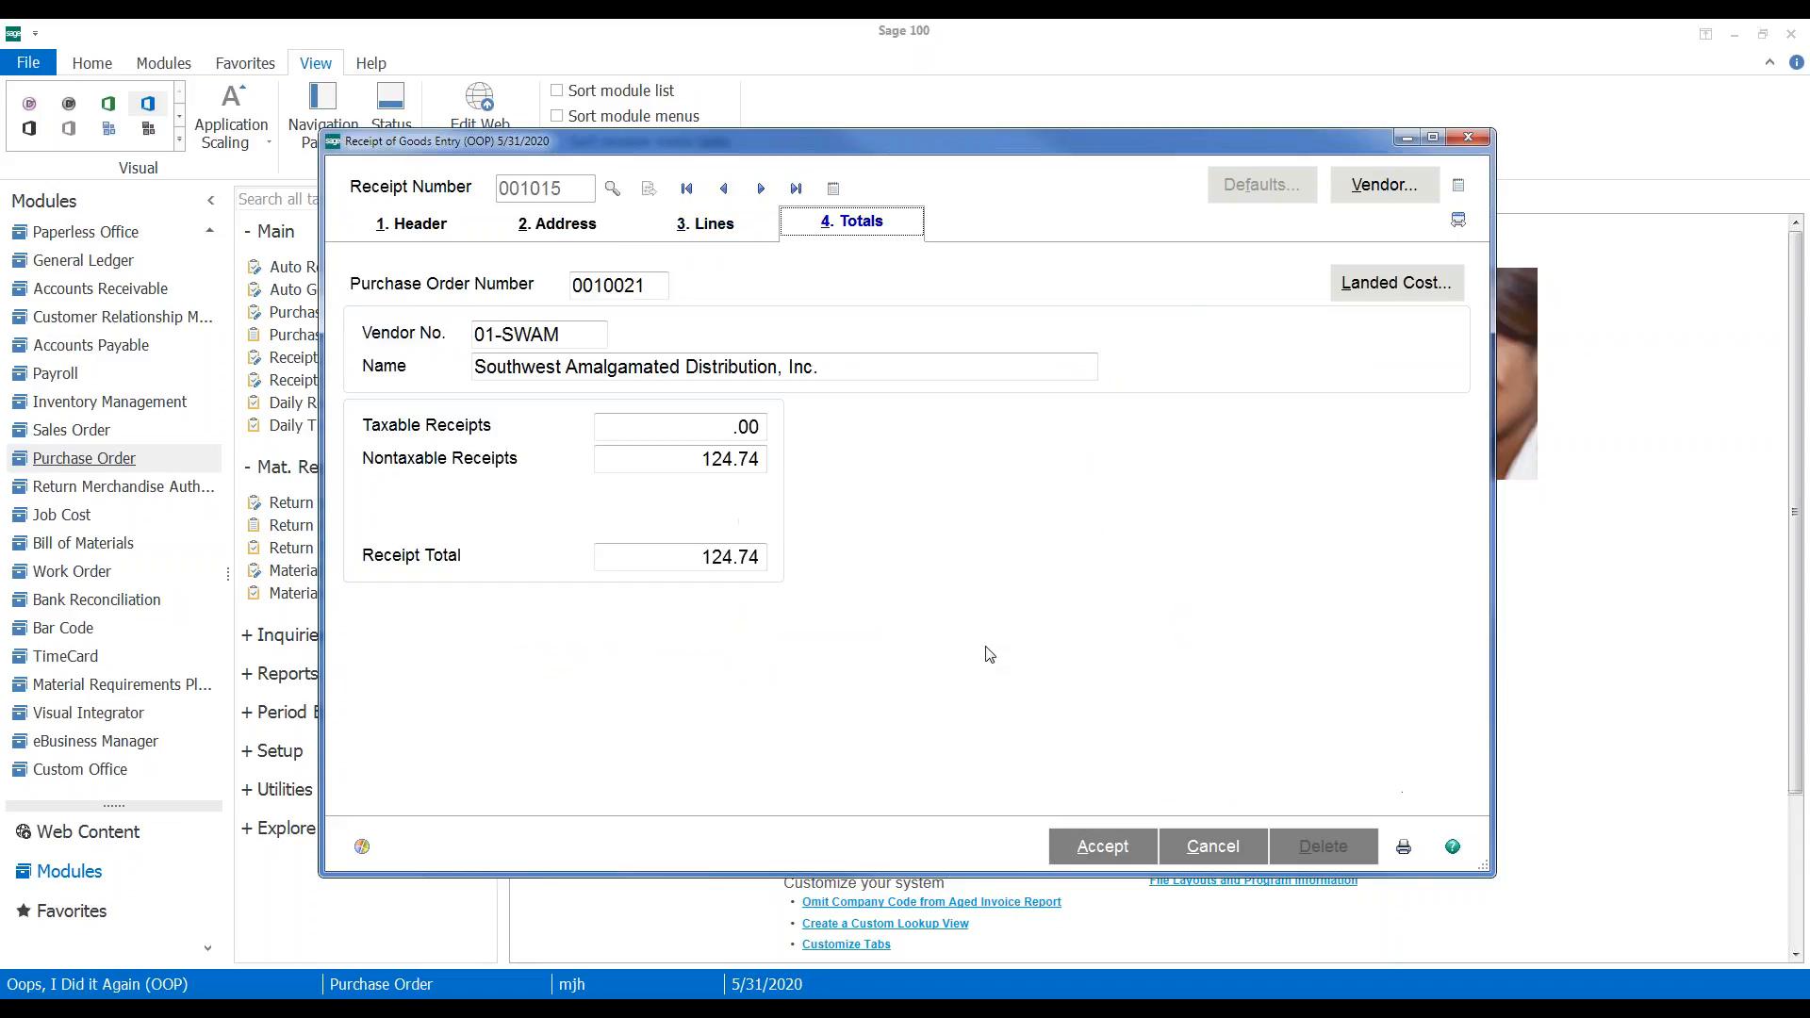
pyautogui.click(1099, 853)
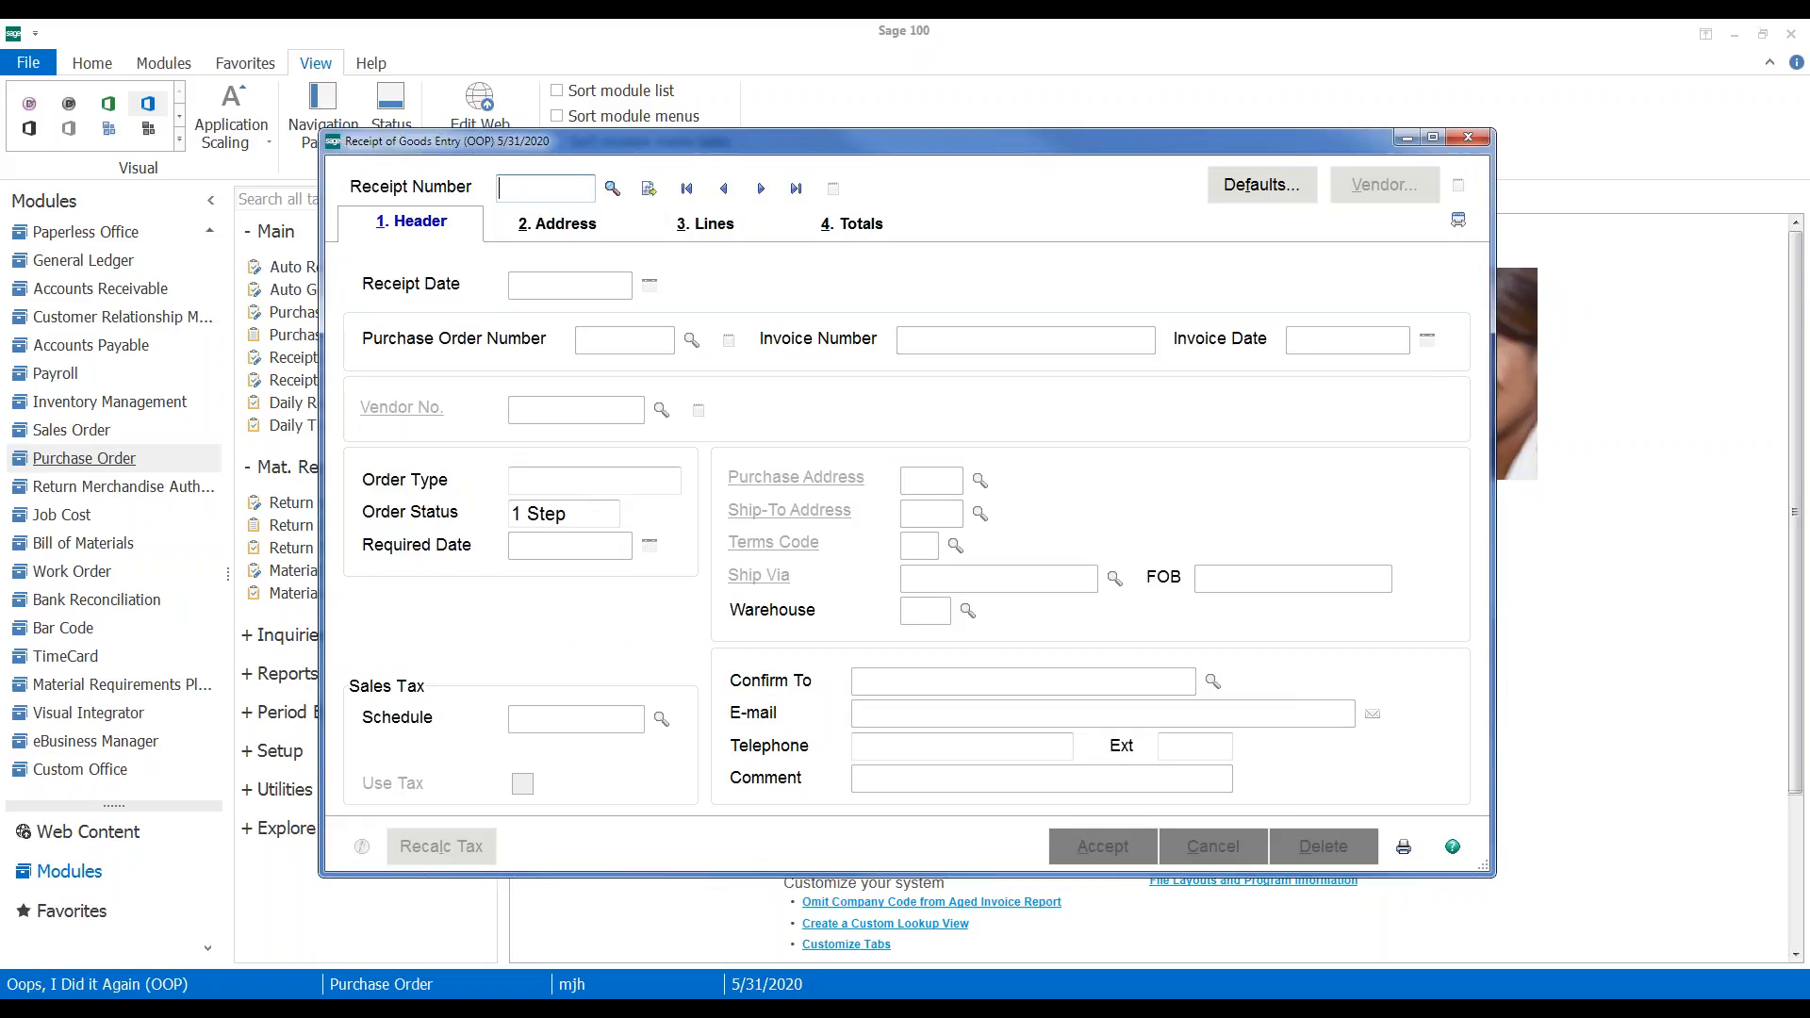
pyautogui.click(1468, 139)
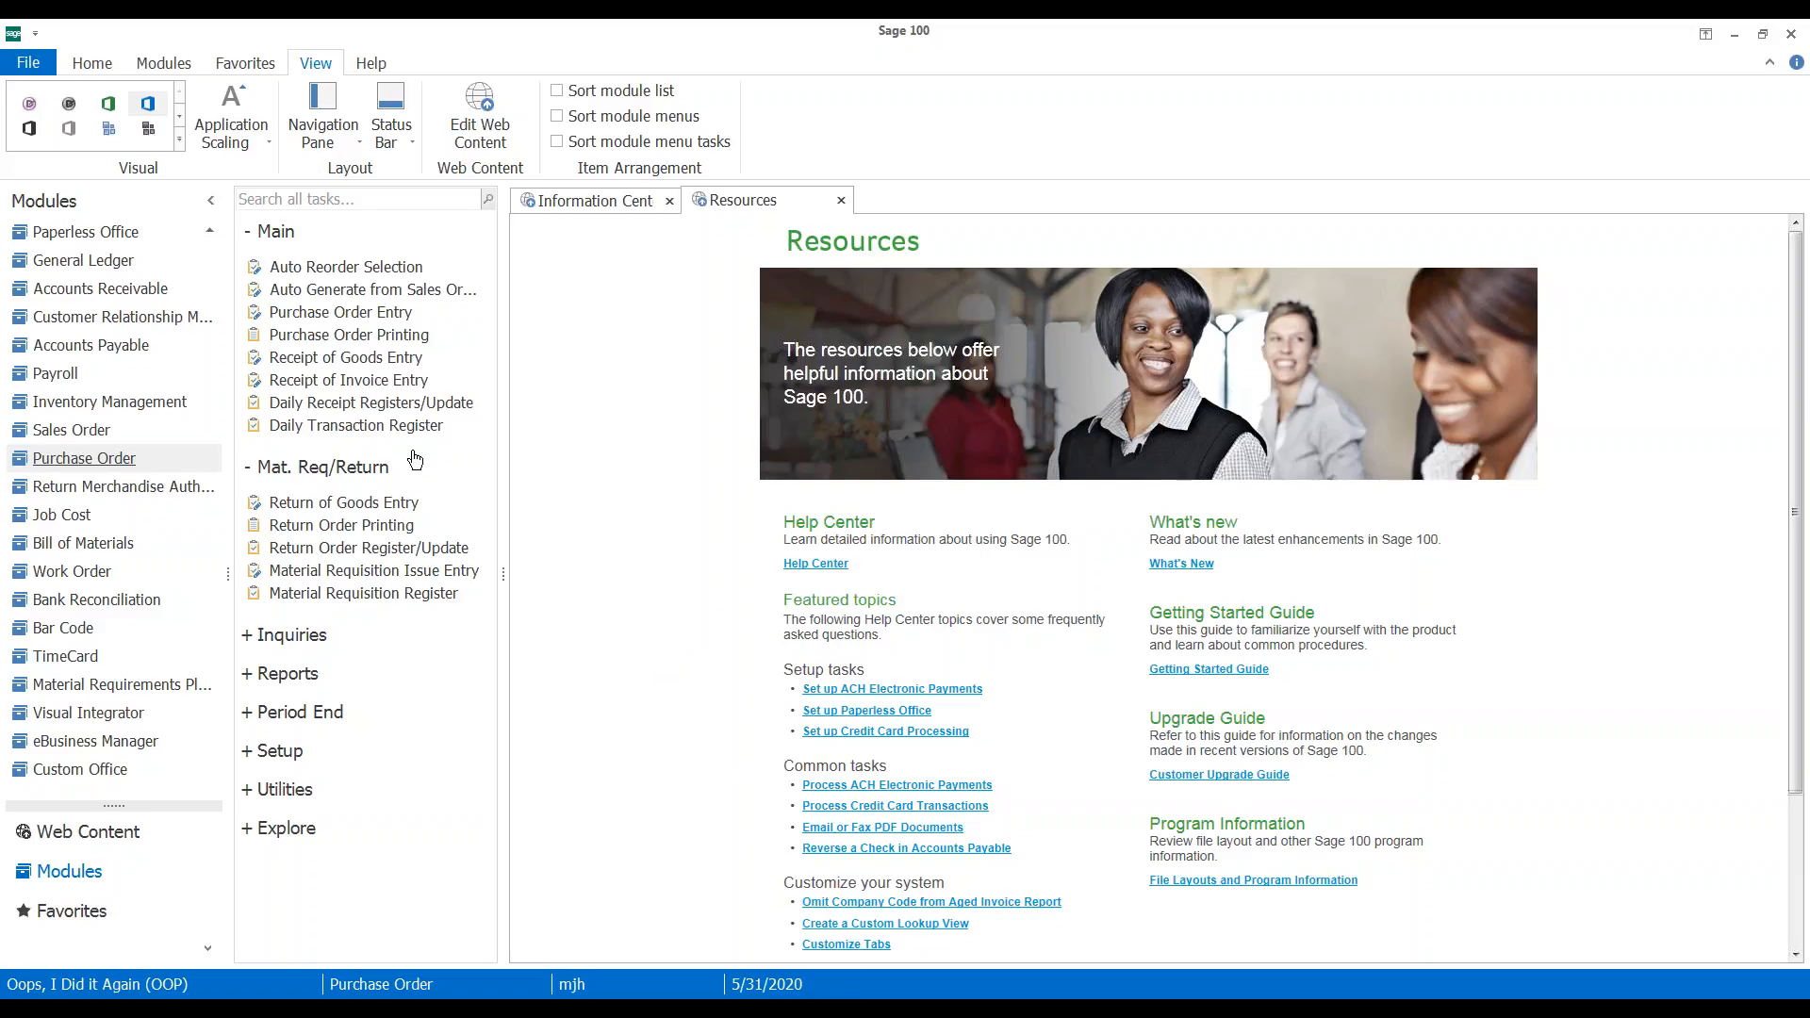
# Open a blank Receipt of Invoice Entry form dated 5/31/2020
pyautogui.click(301, 389)
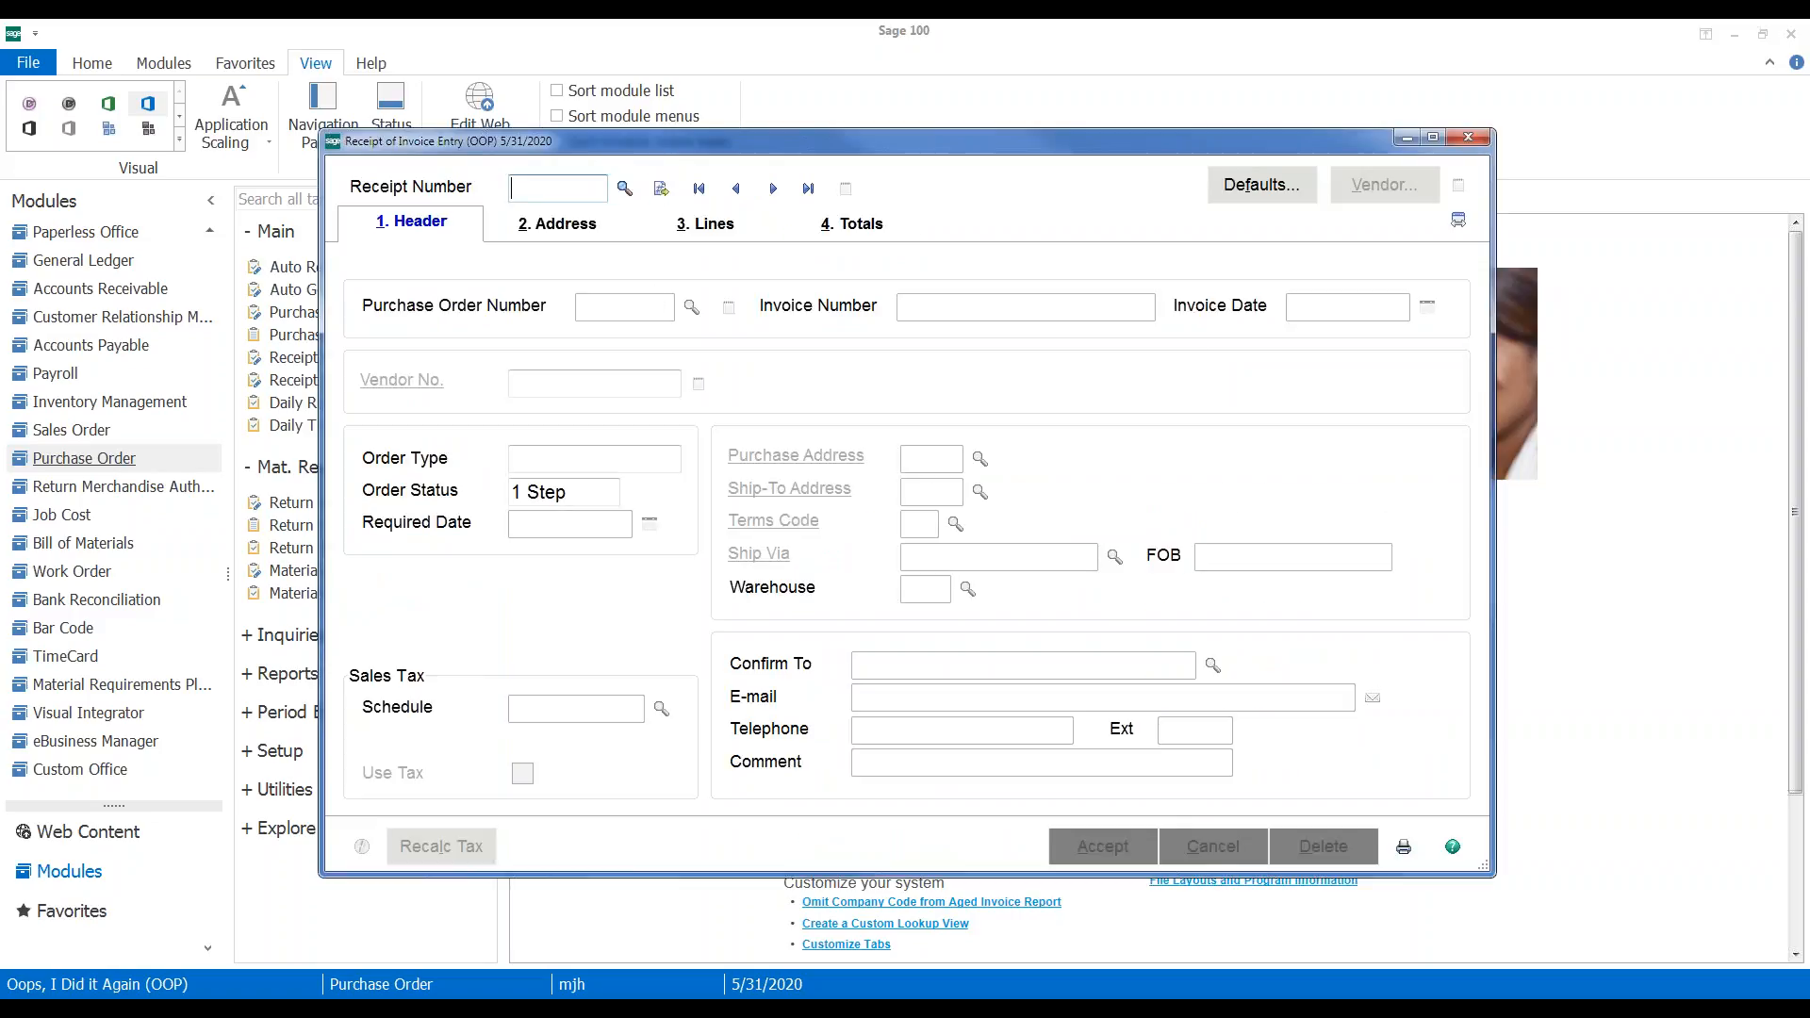
# Discard the mistaken invoice entry 001008 that loaded PO 0010012
pyautogui.click(663, 196)
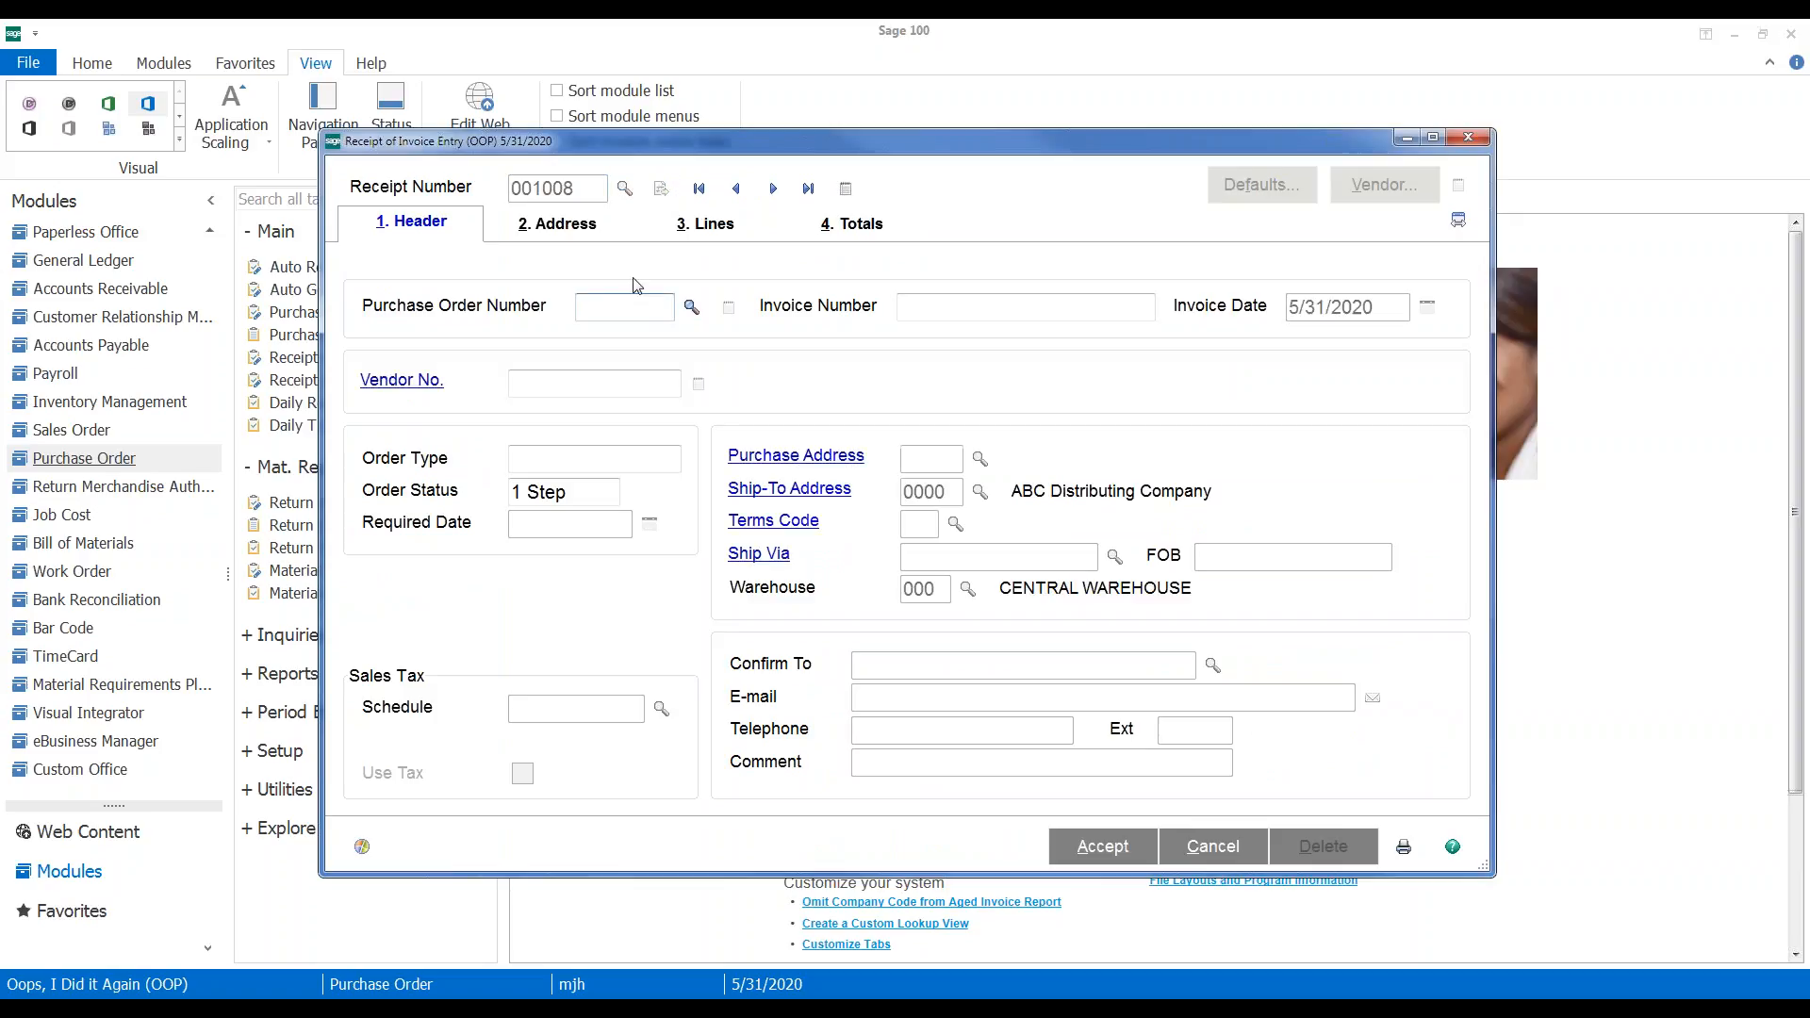
pyautogui.click(692, 307)
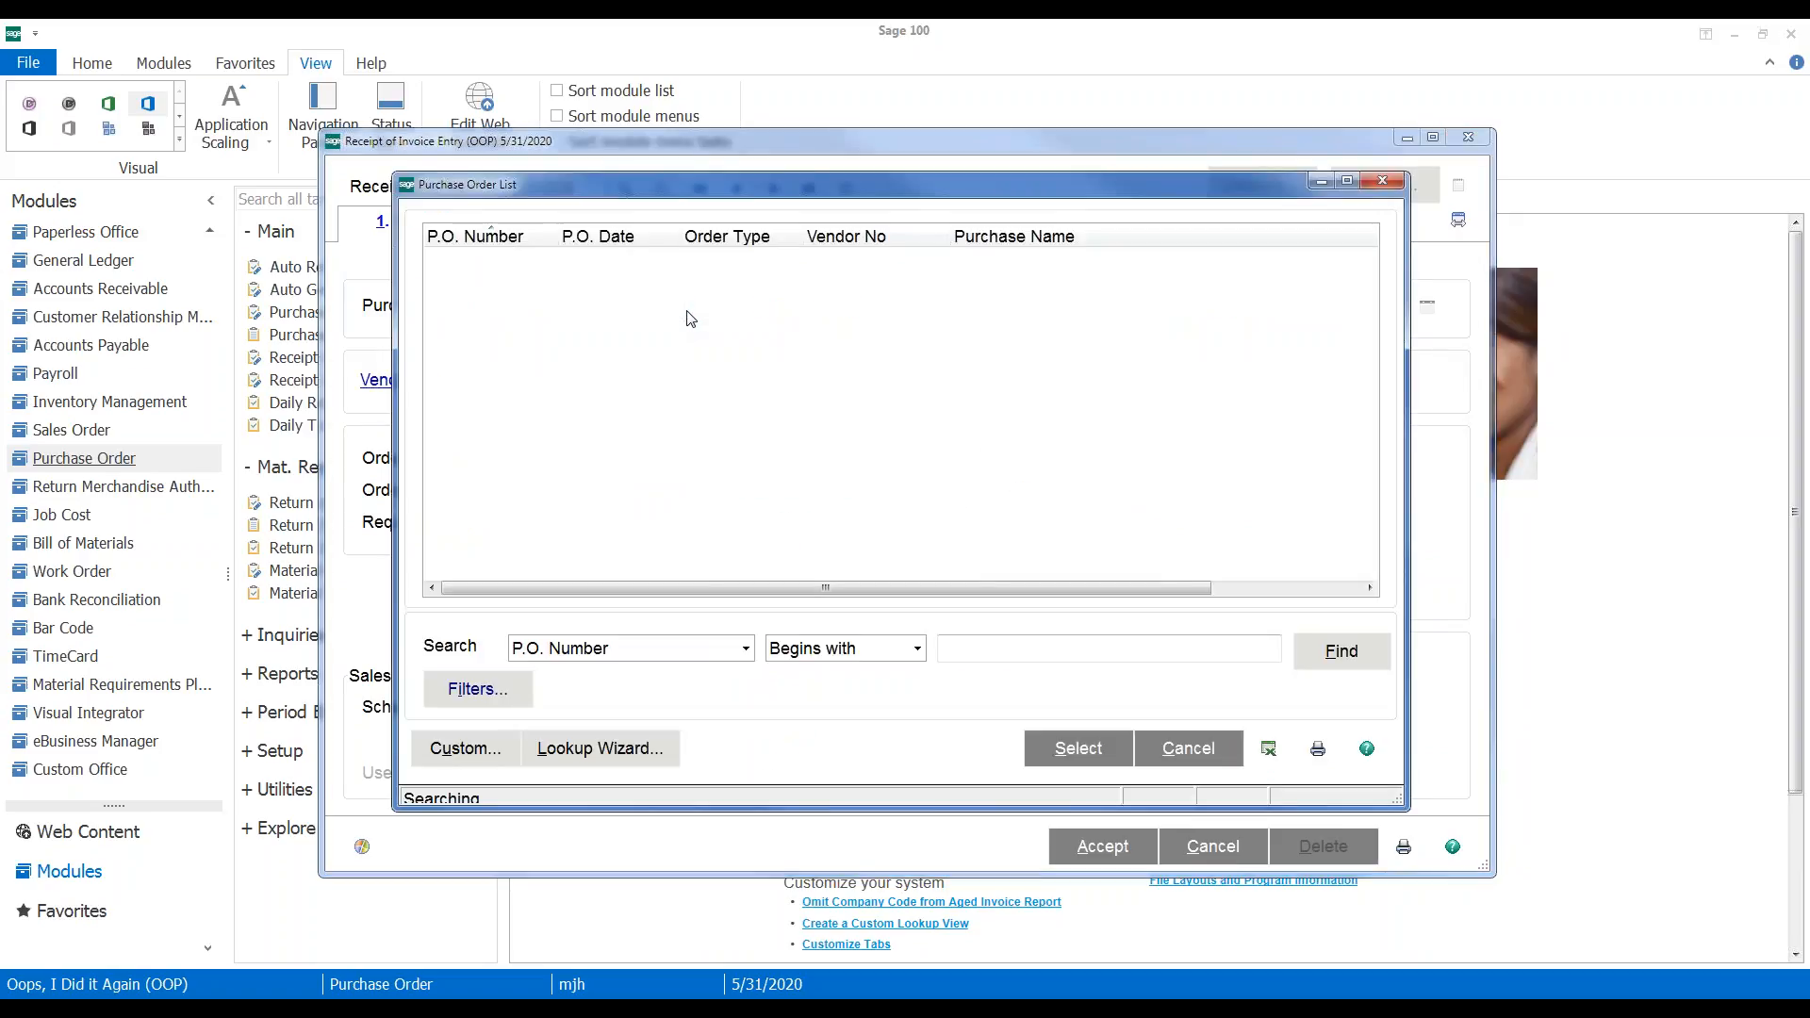
pyautogui.doubleClick(604, 363)
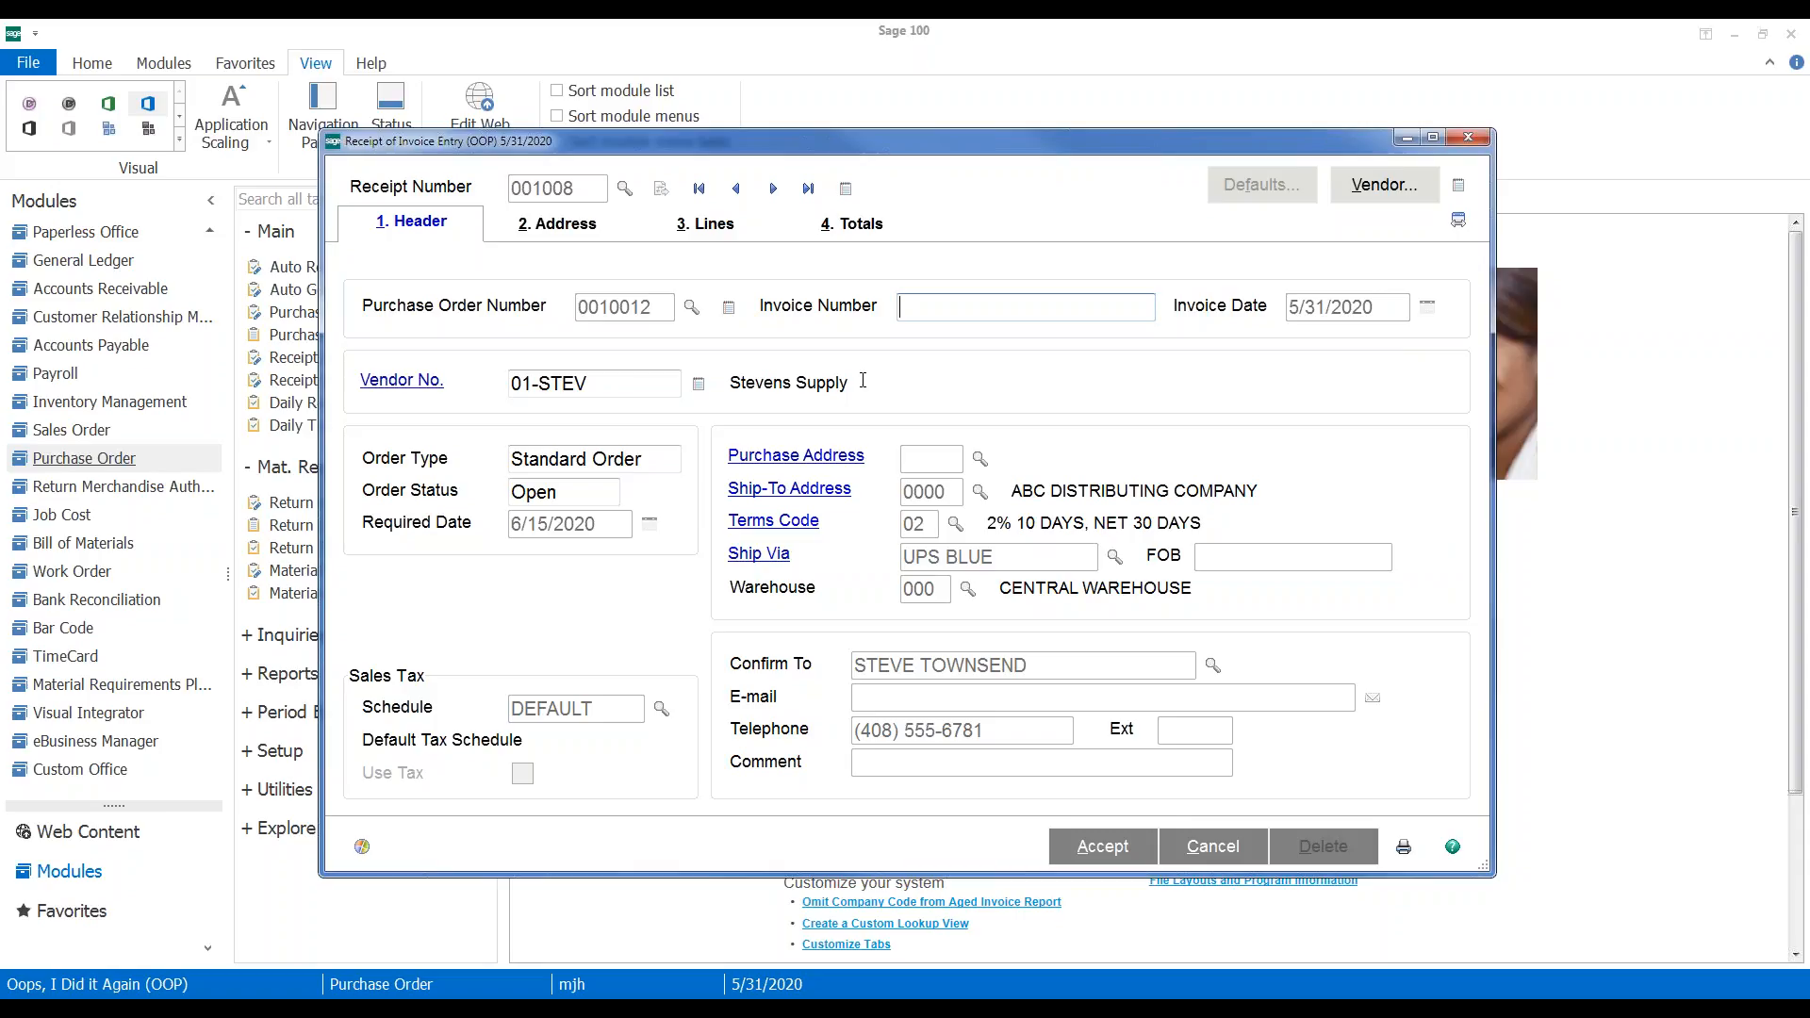
pyautogui.click(591, 383)
pyautogui.moveTo(591, 382); pyautogui.dragTo(499, 389)
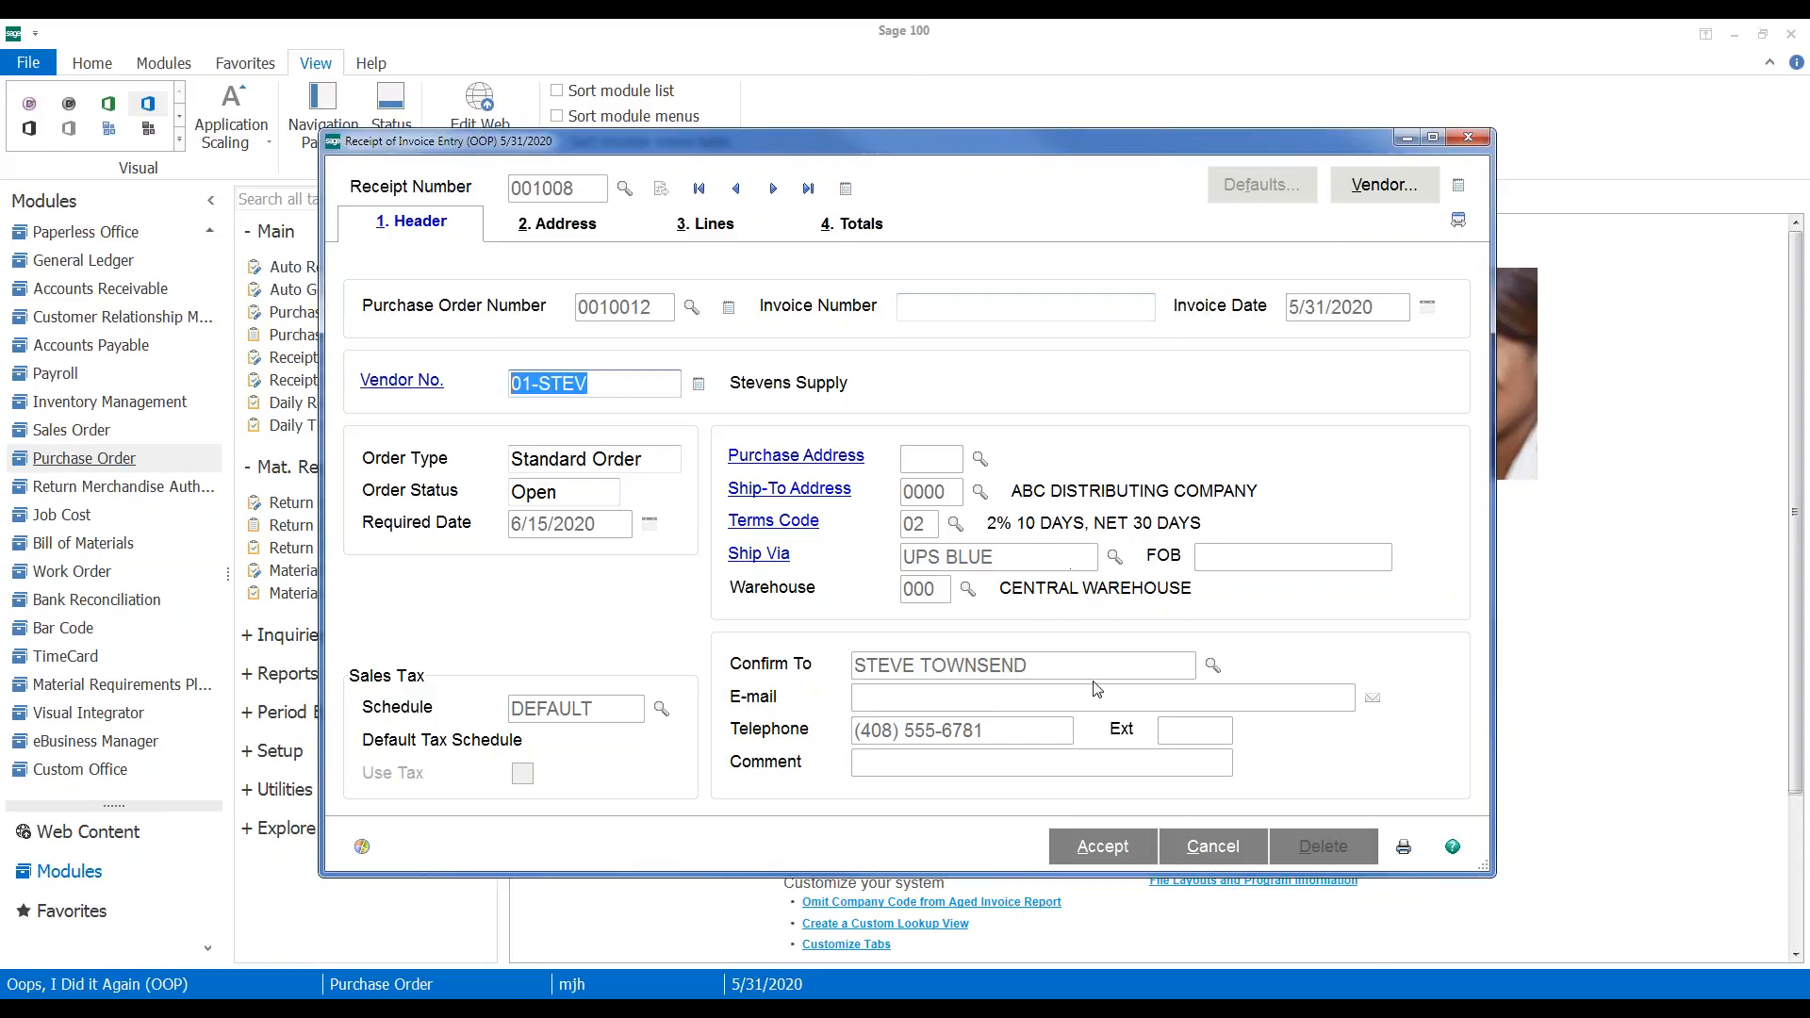
pyautogui.click(1213, 847)
pyautogui.click(848, 411)
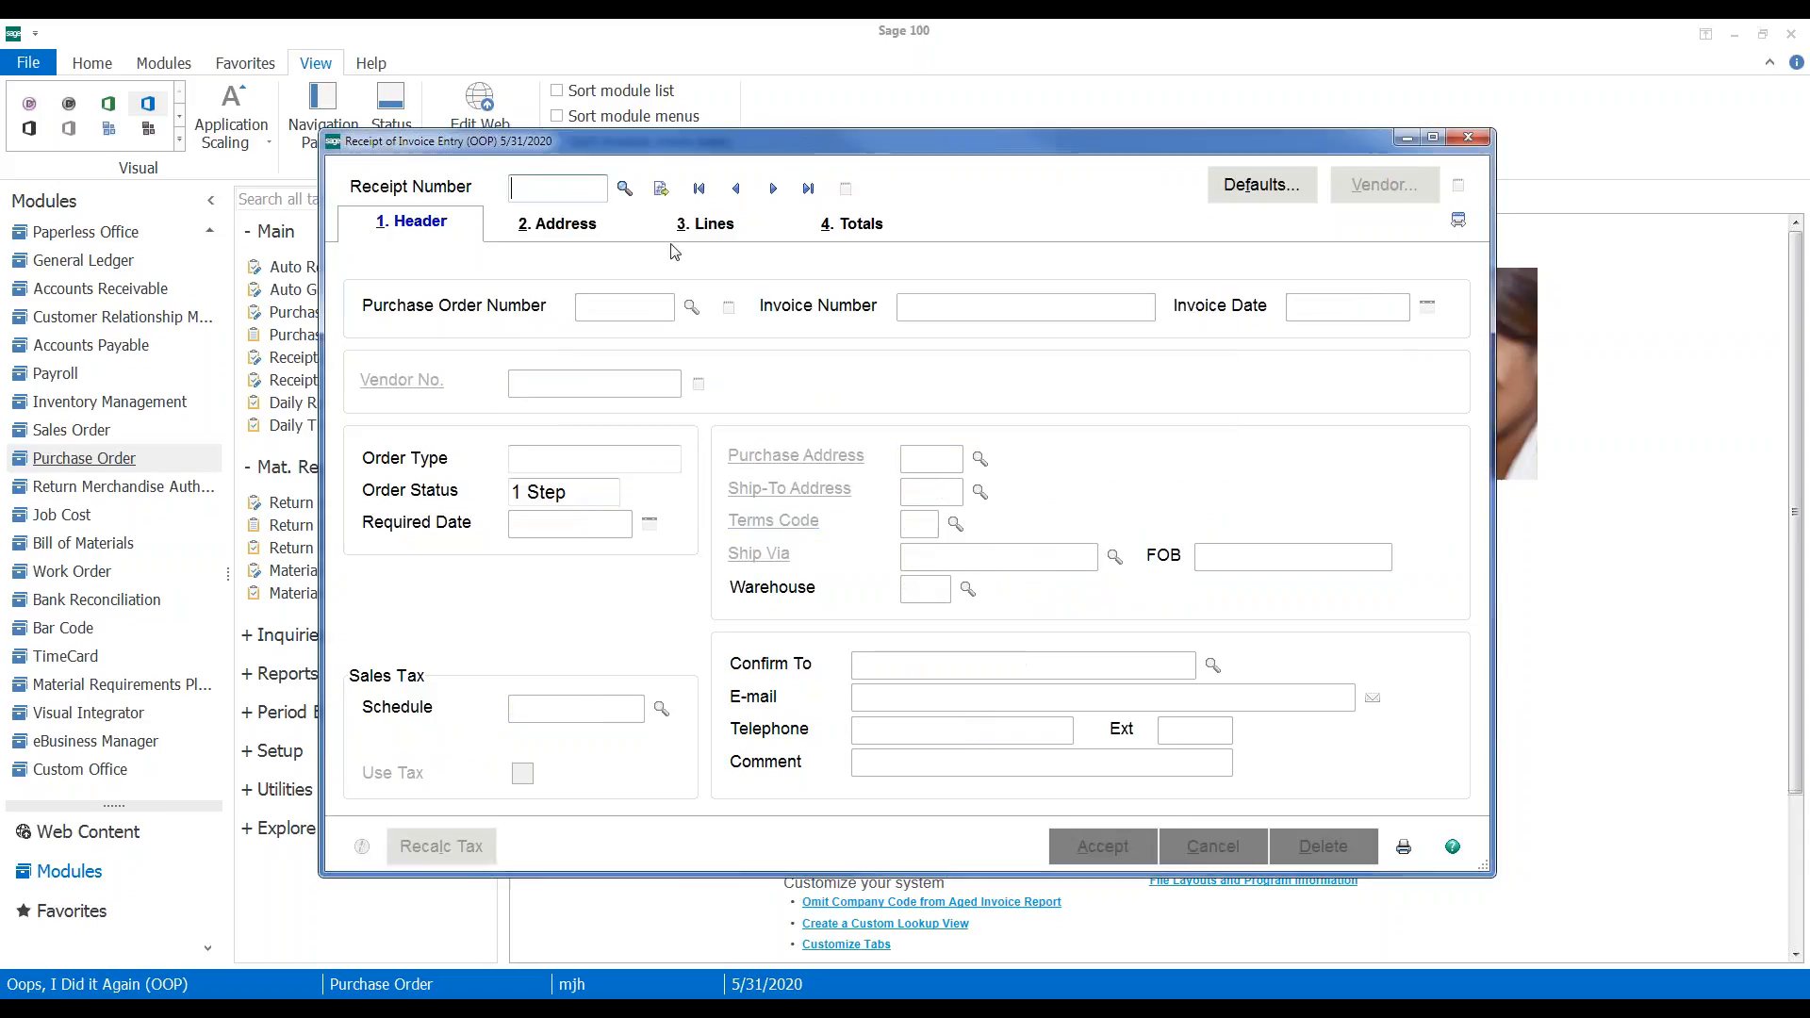
# Start invoice receipt 001009 for completed PO 0010010 from 01-UNITED
pyautogui.click(661, 187)
pyautogui.click(601, 377)
pyautogui.click(644, 306)
pyautogui.write('1001')
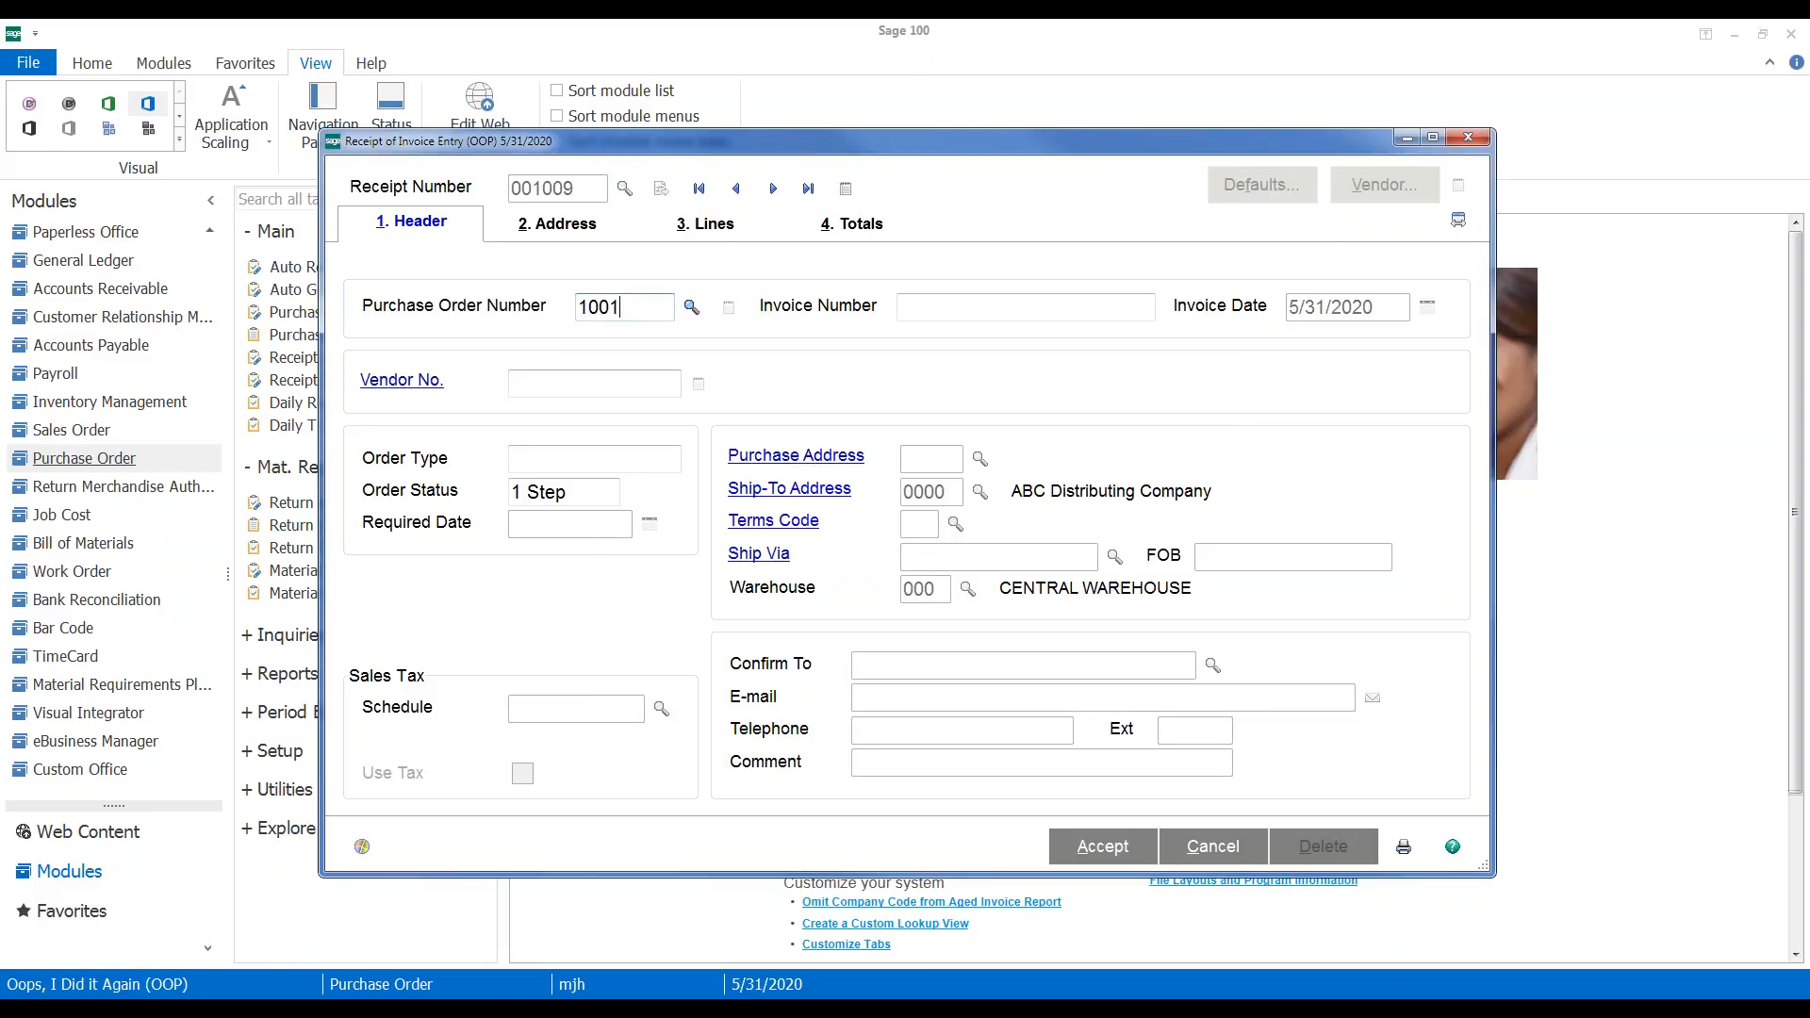
pyautogui.press('Tab')
pyautogui.click(860, 413)
# Enter invoice number 8327-LM-CM for the credit memo
pyautogui.write('83')
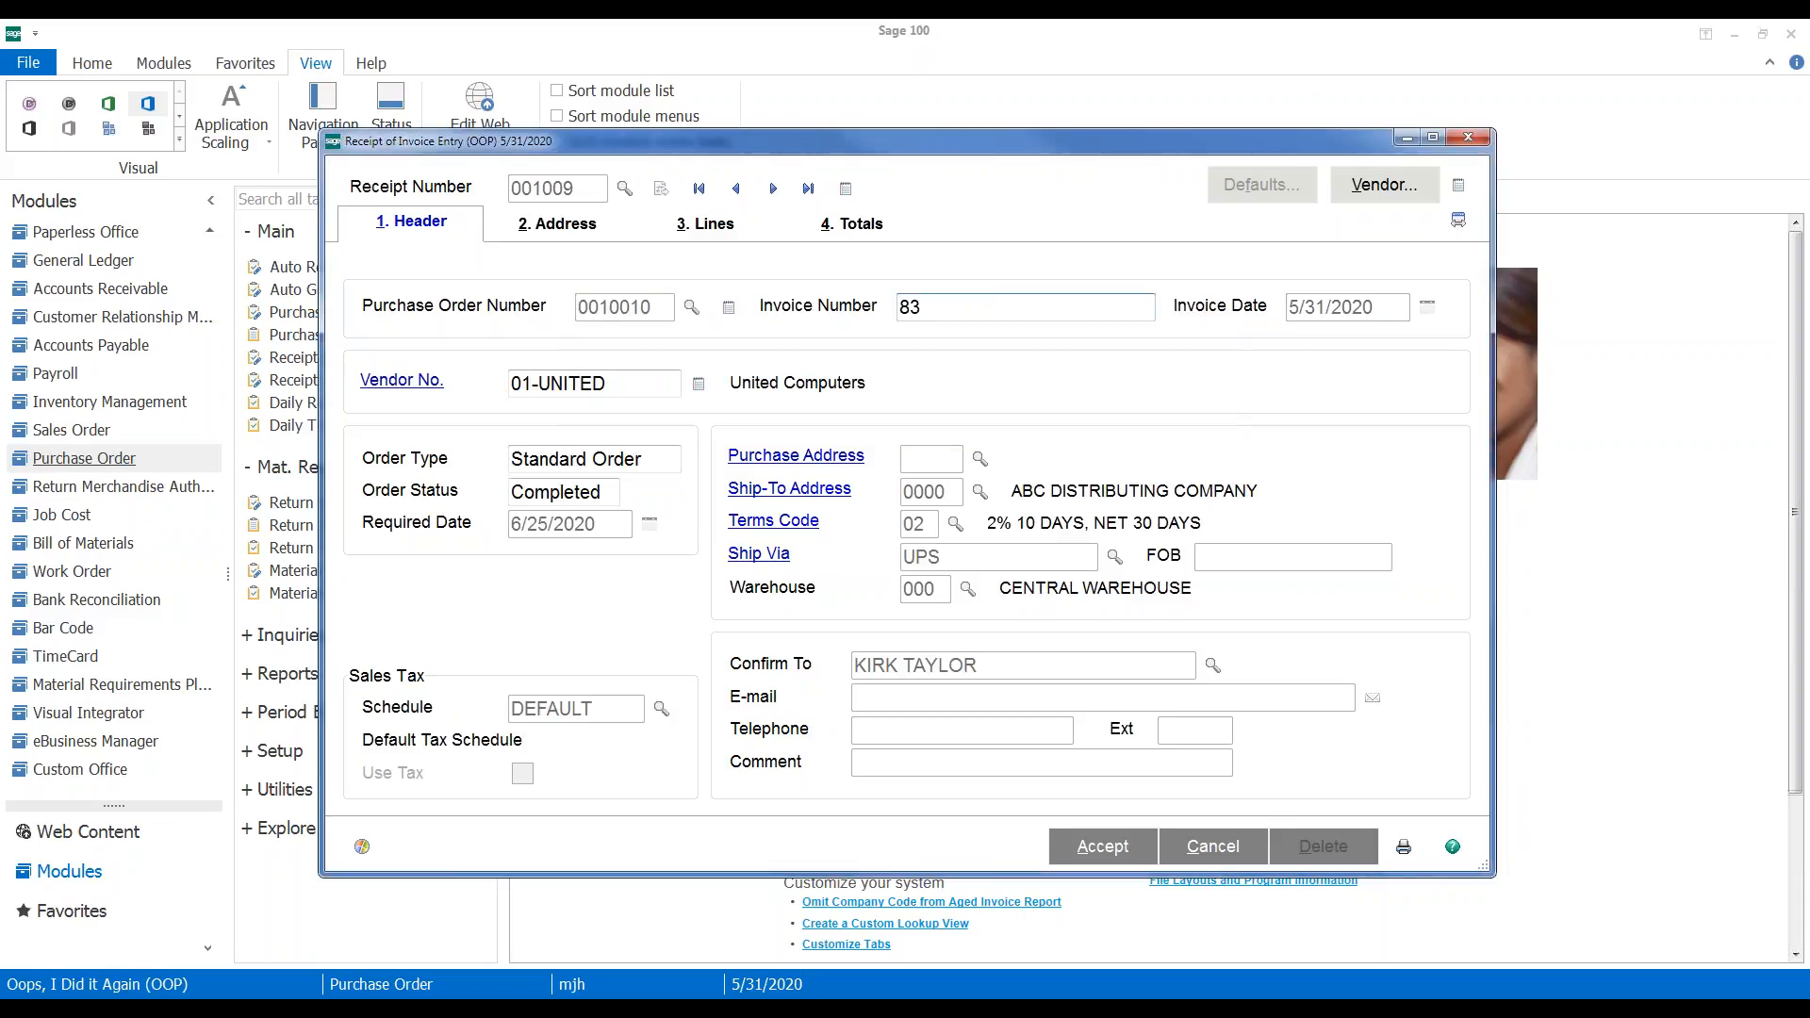
pyautogui.write('27-LM')
pyautogui.press('Tab')
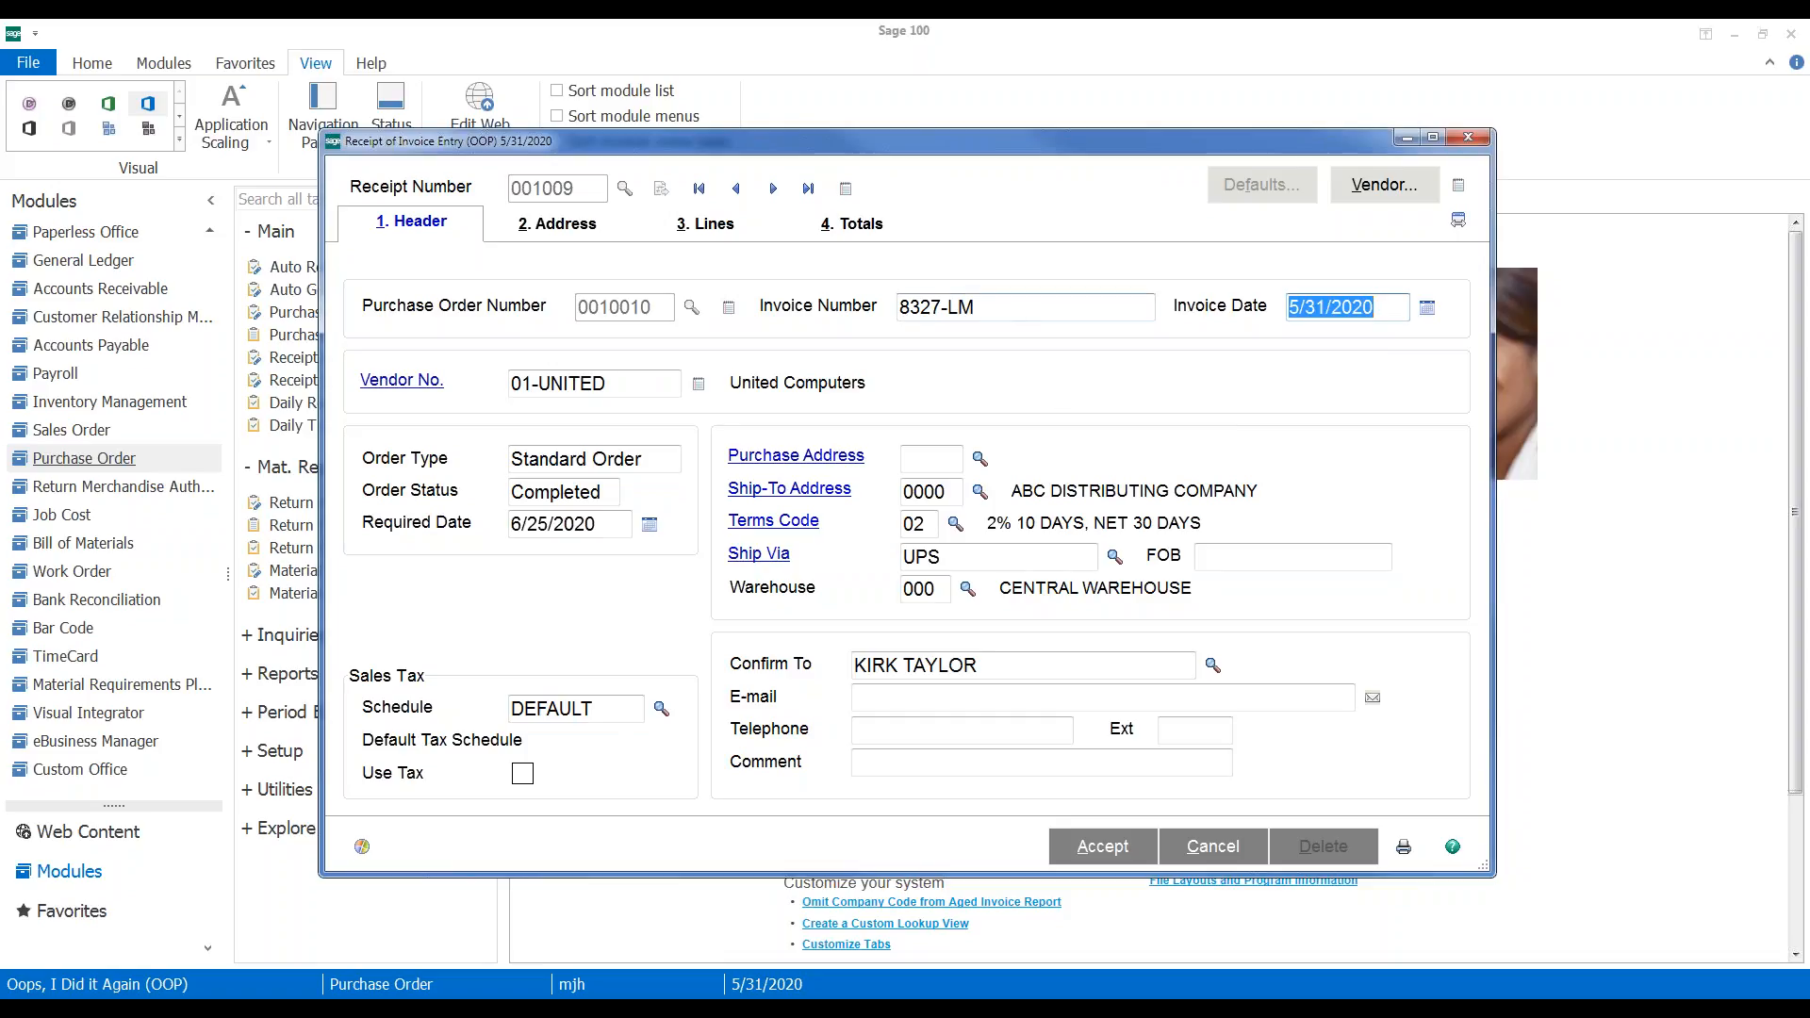
pyautogui.click(1011, 311)
pyautogui.write('-CM')
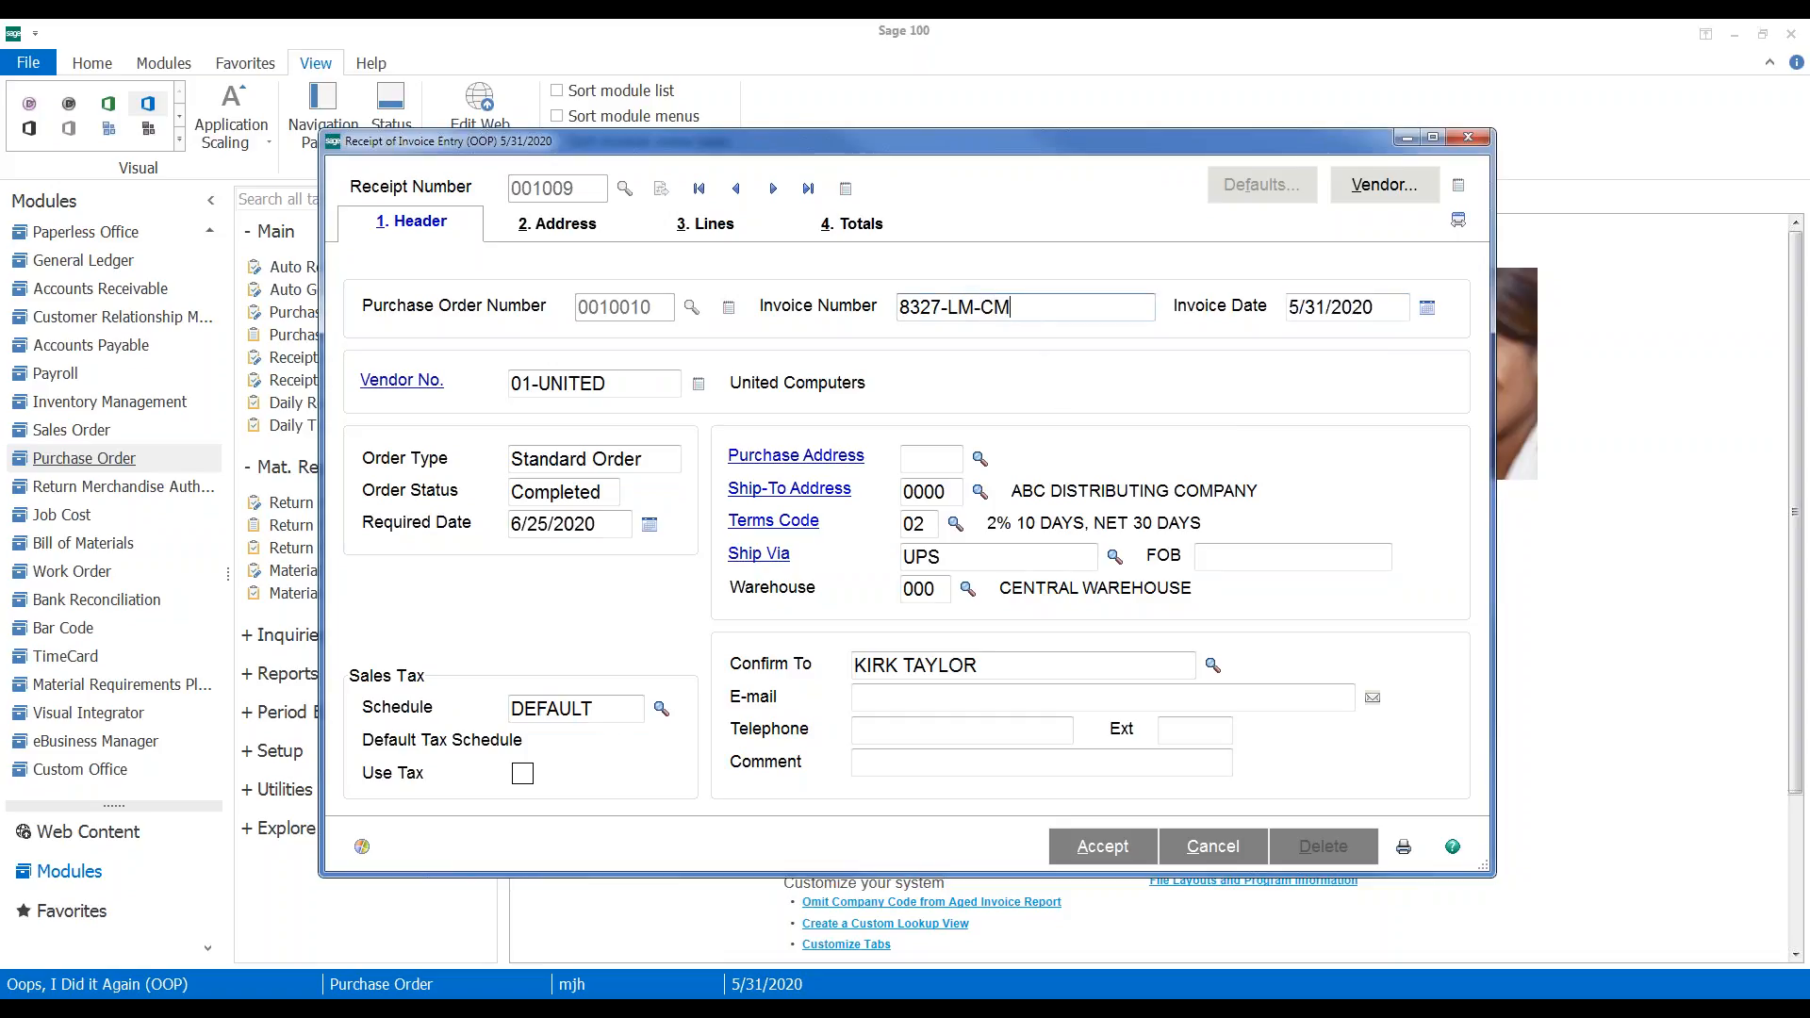
pyautogui.press('Tab')
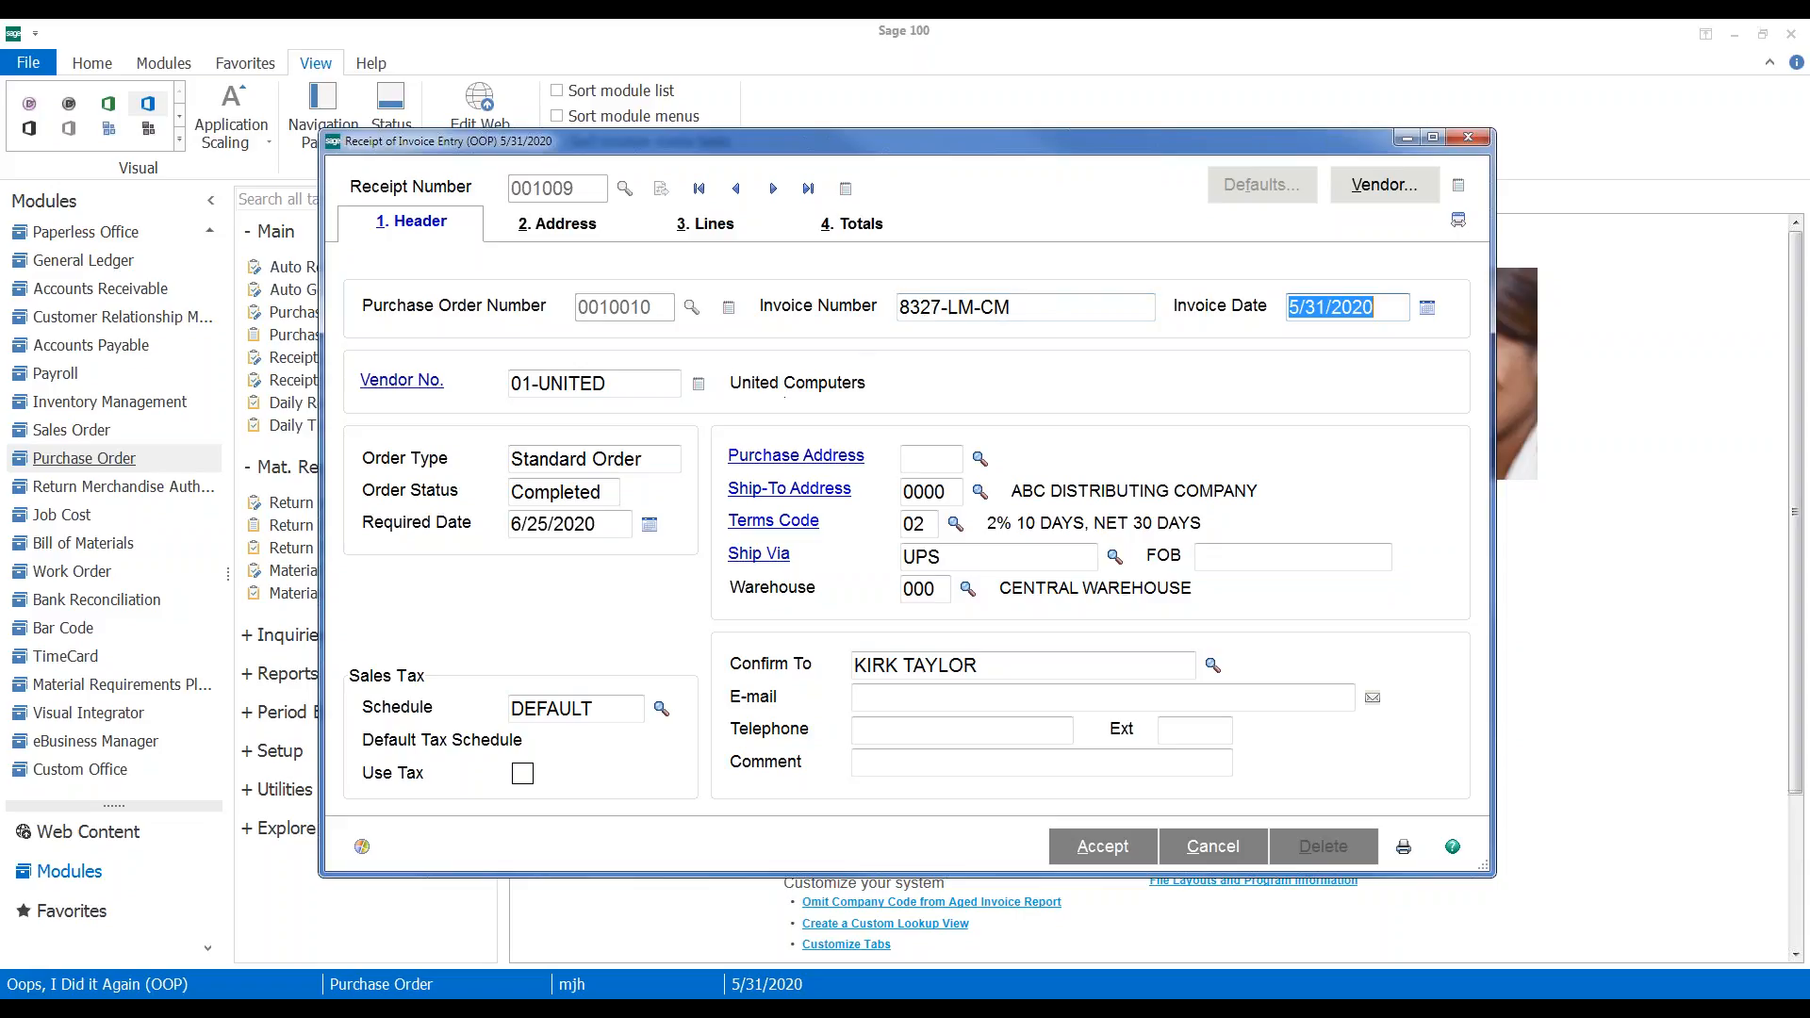
pyautogui.click(712, 229)
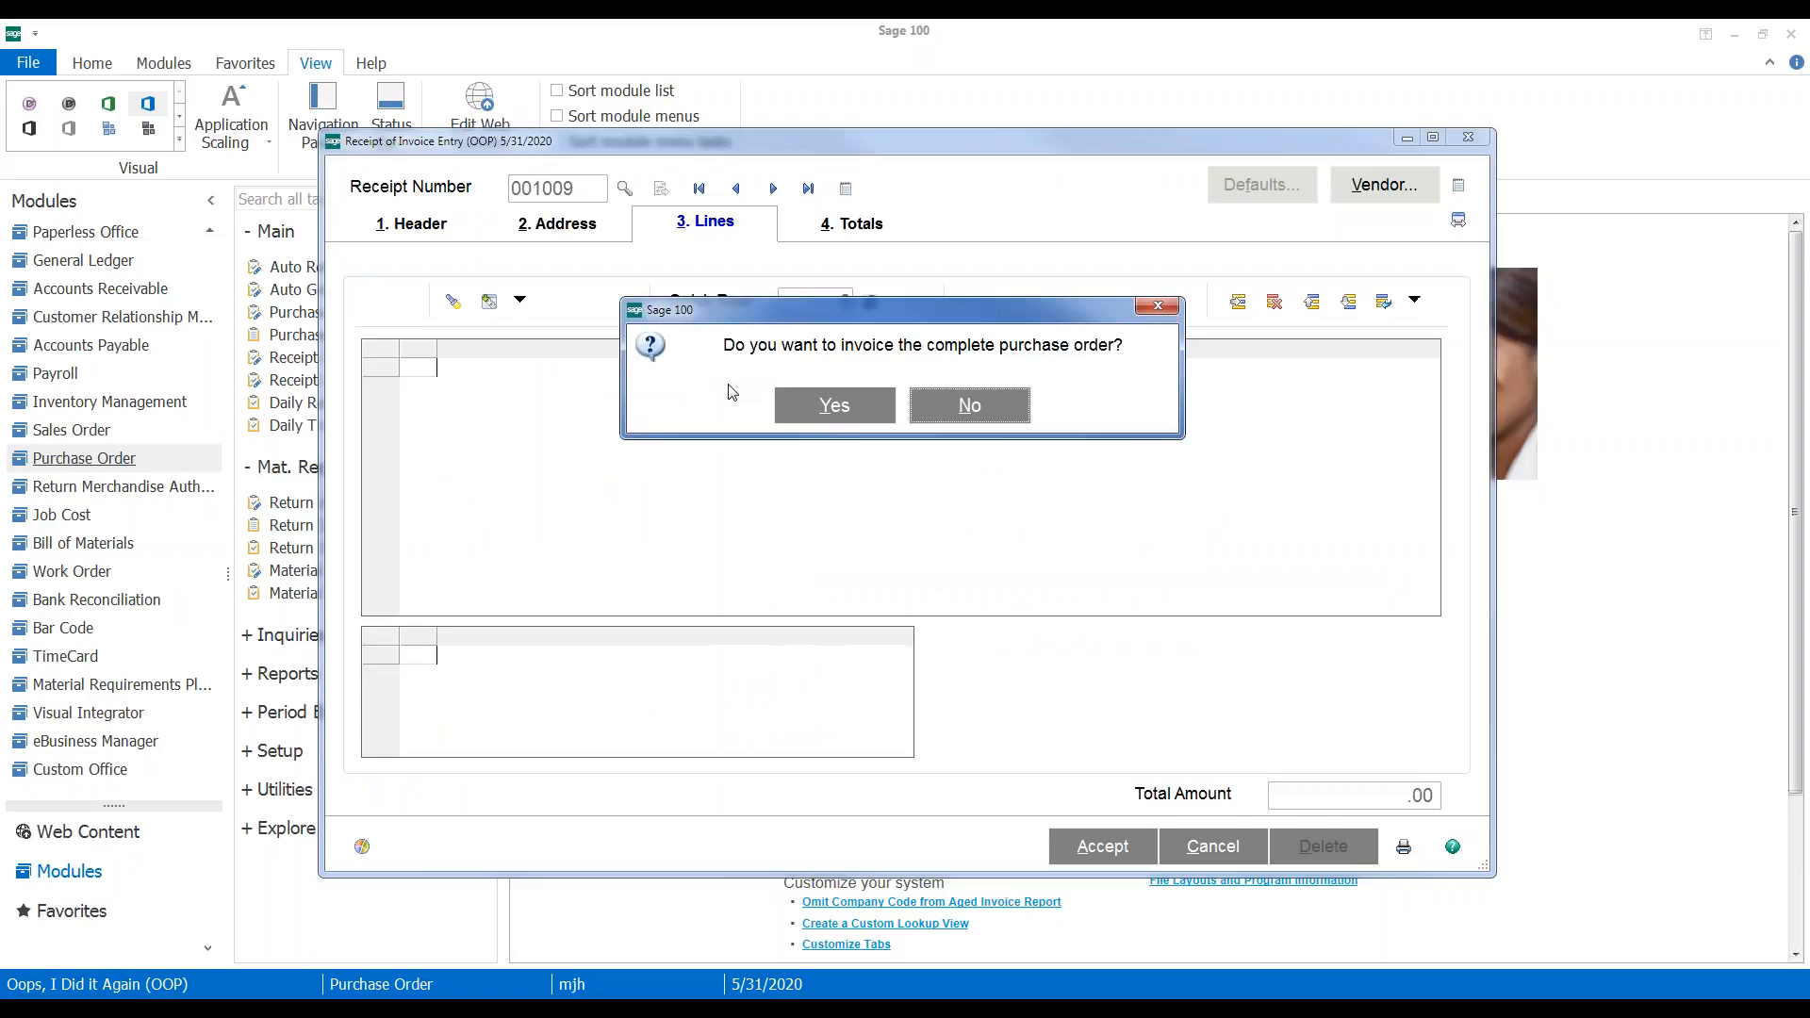
# Invoice GB-MD750 at -5 units and save the 6,379.25- credit memo
pyautogui.click(816, 401)
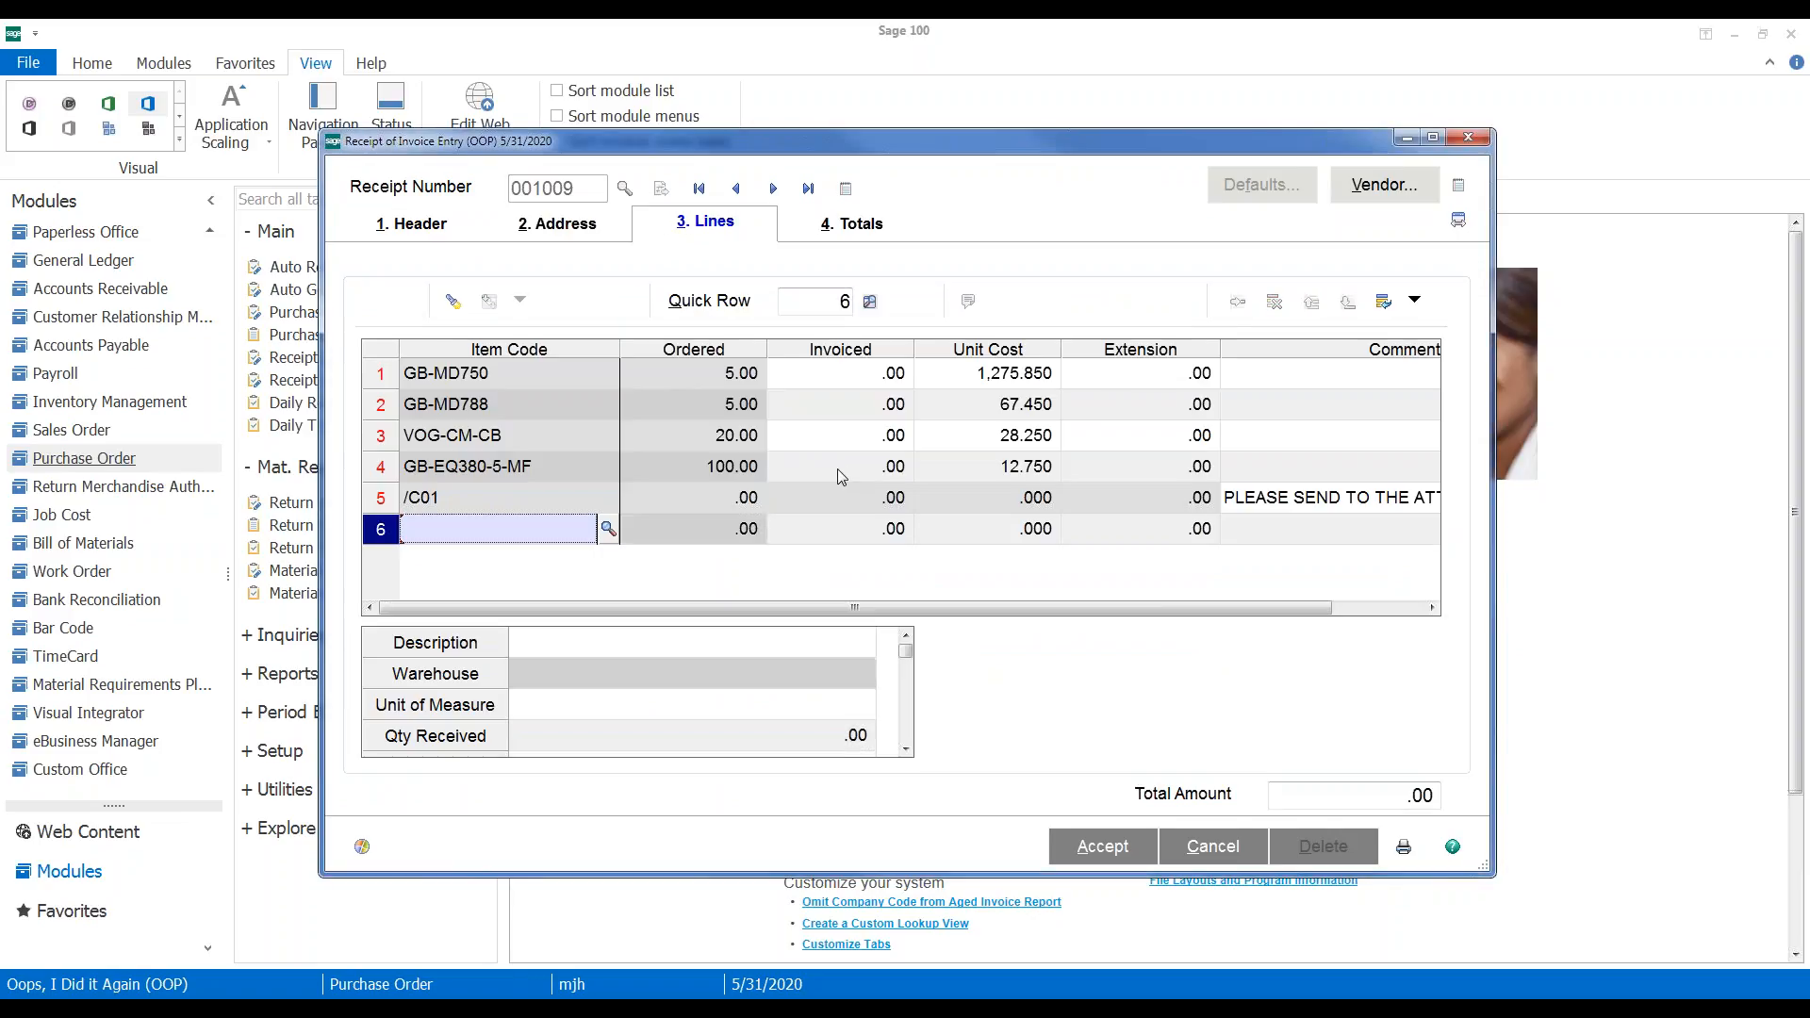
pyautogui.click(842, 377)
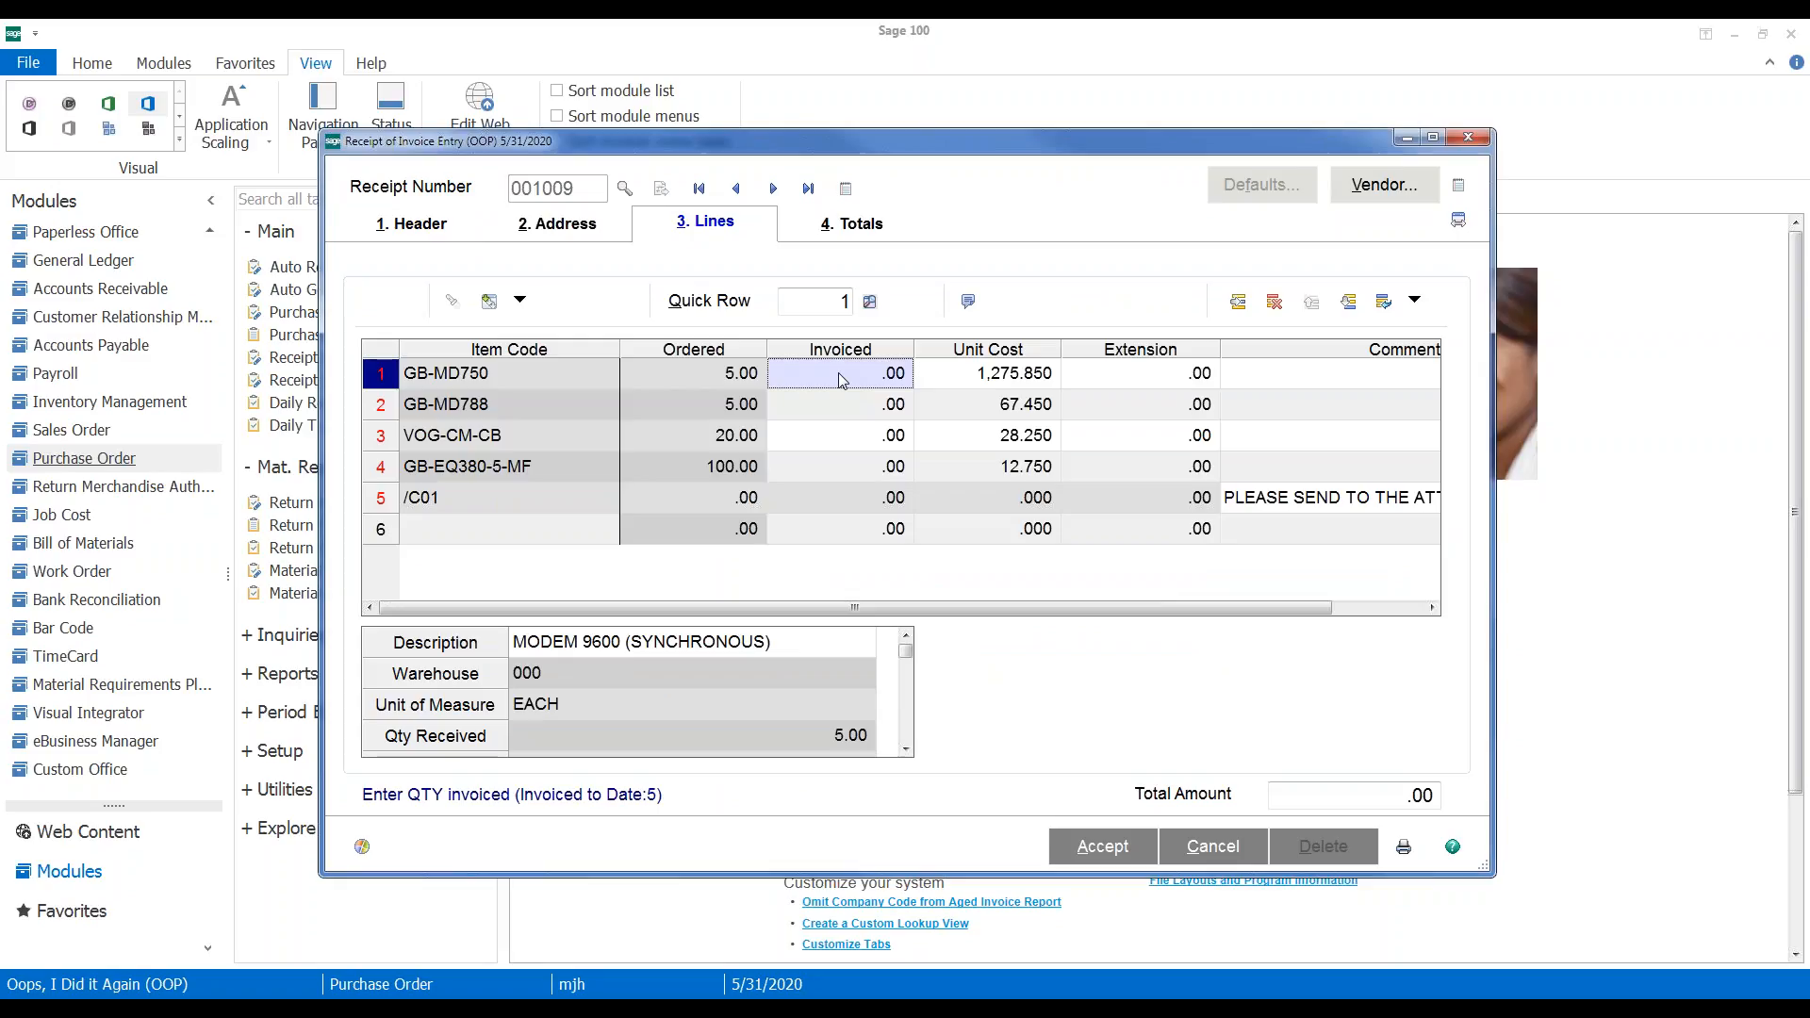
pyautogui.write('-')
pyautogui.write('5')
pyautogui.press('Tab')
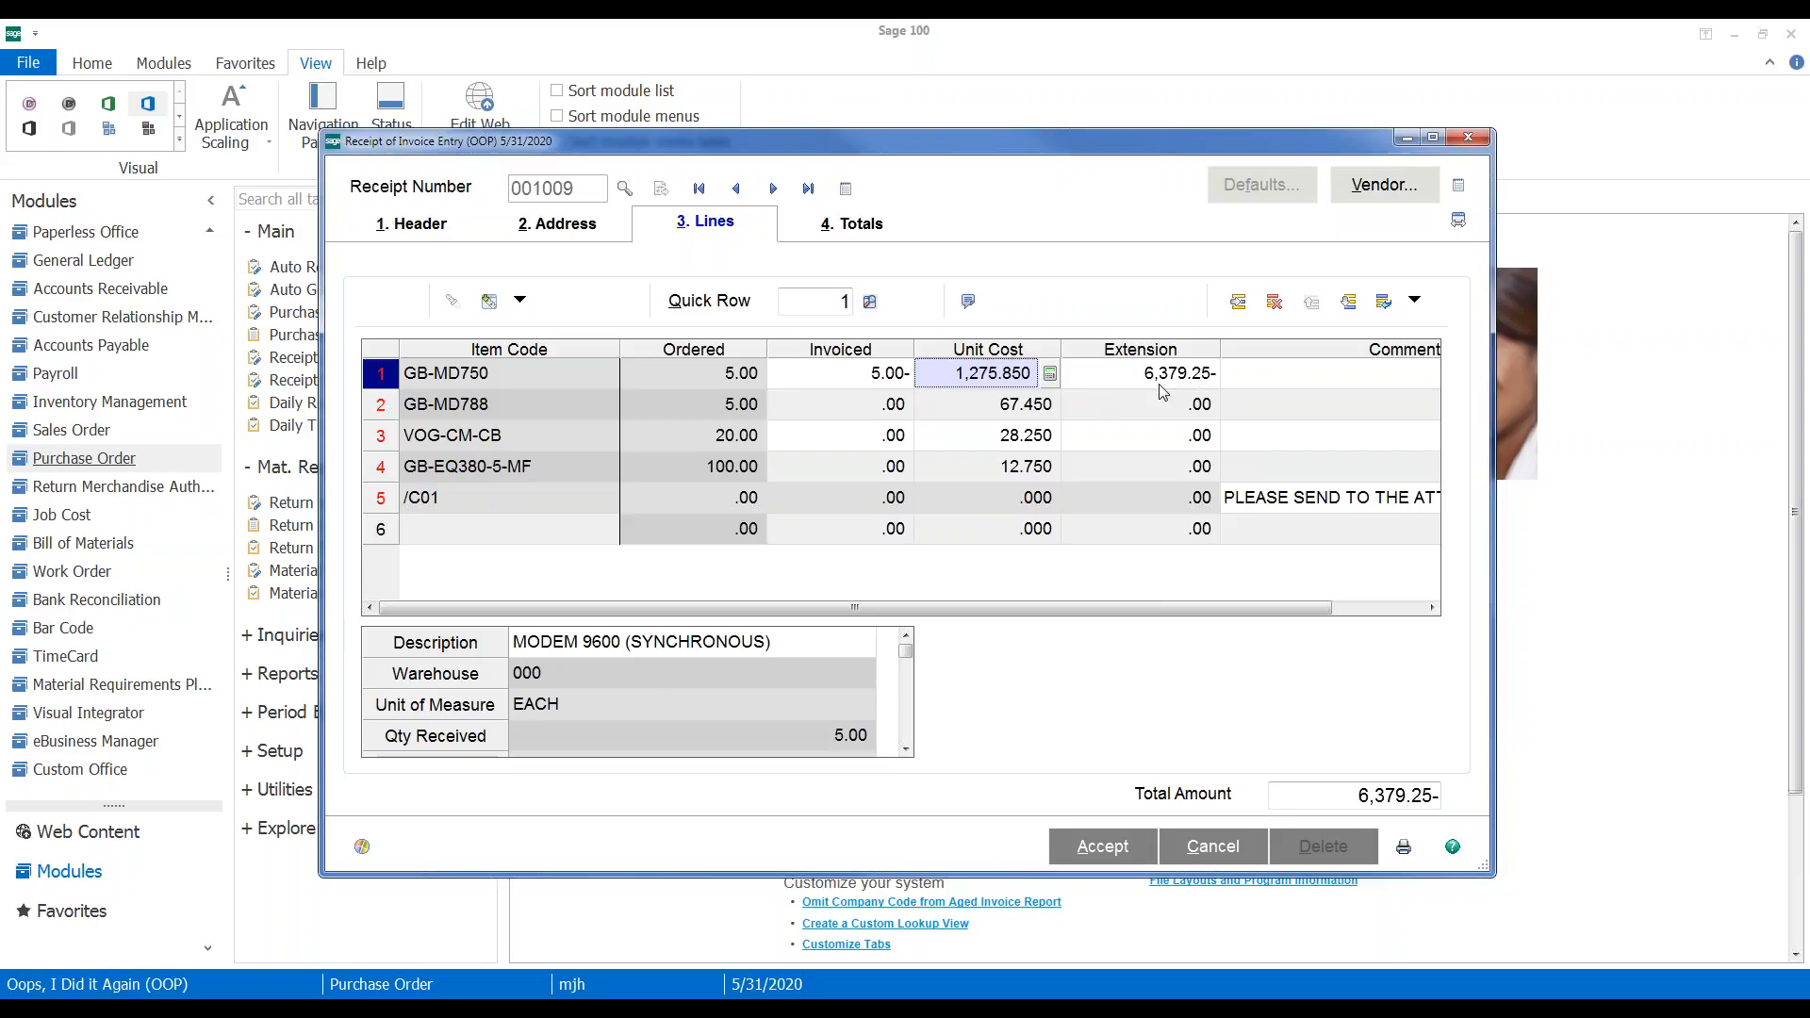
pyautogui.click(1103, 847)
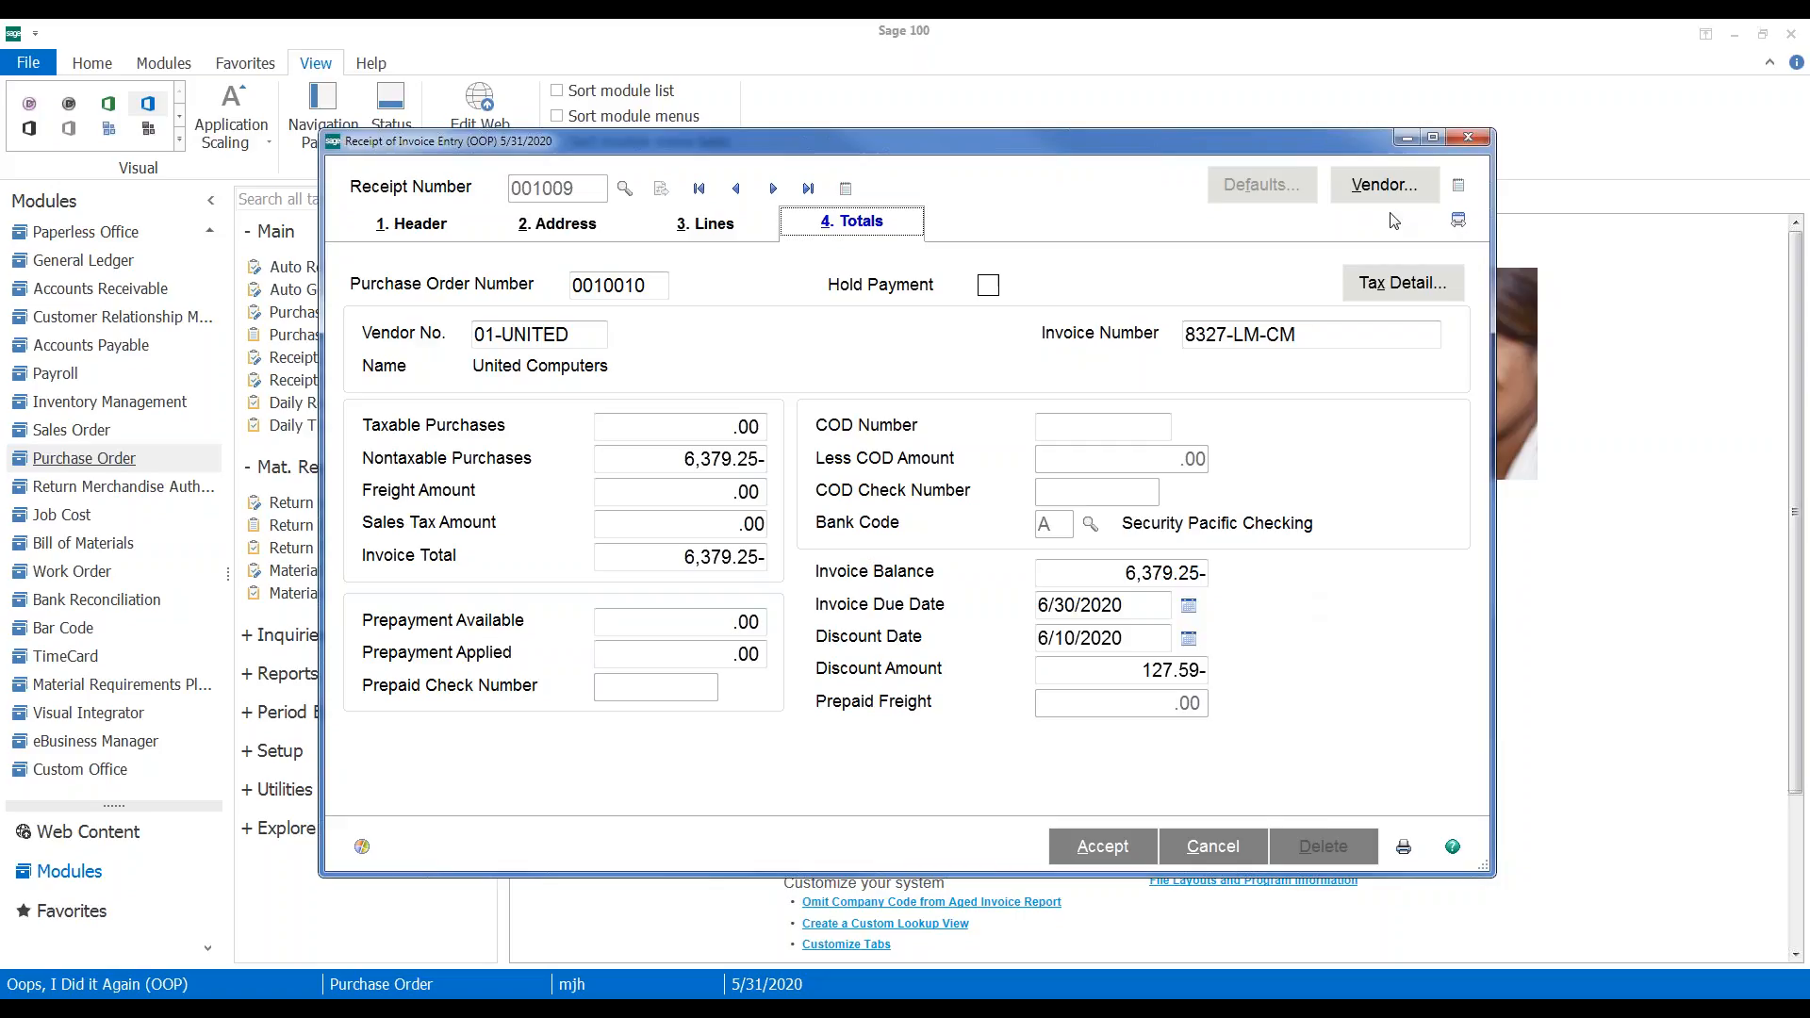
pyautogui.click(1145, 856)
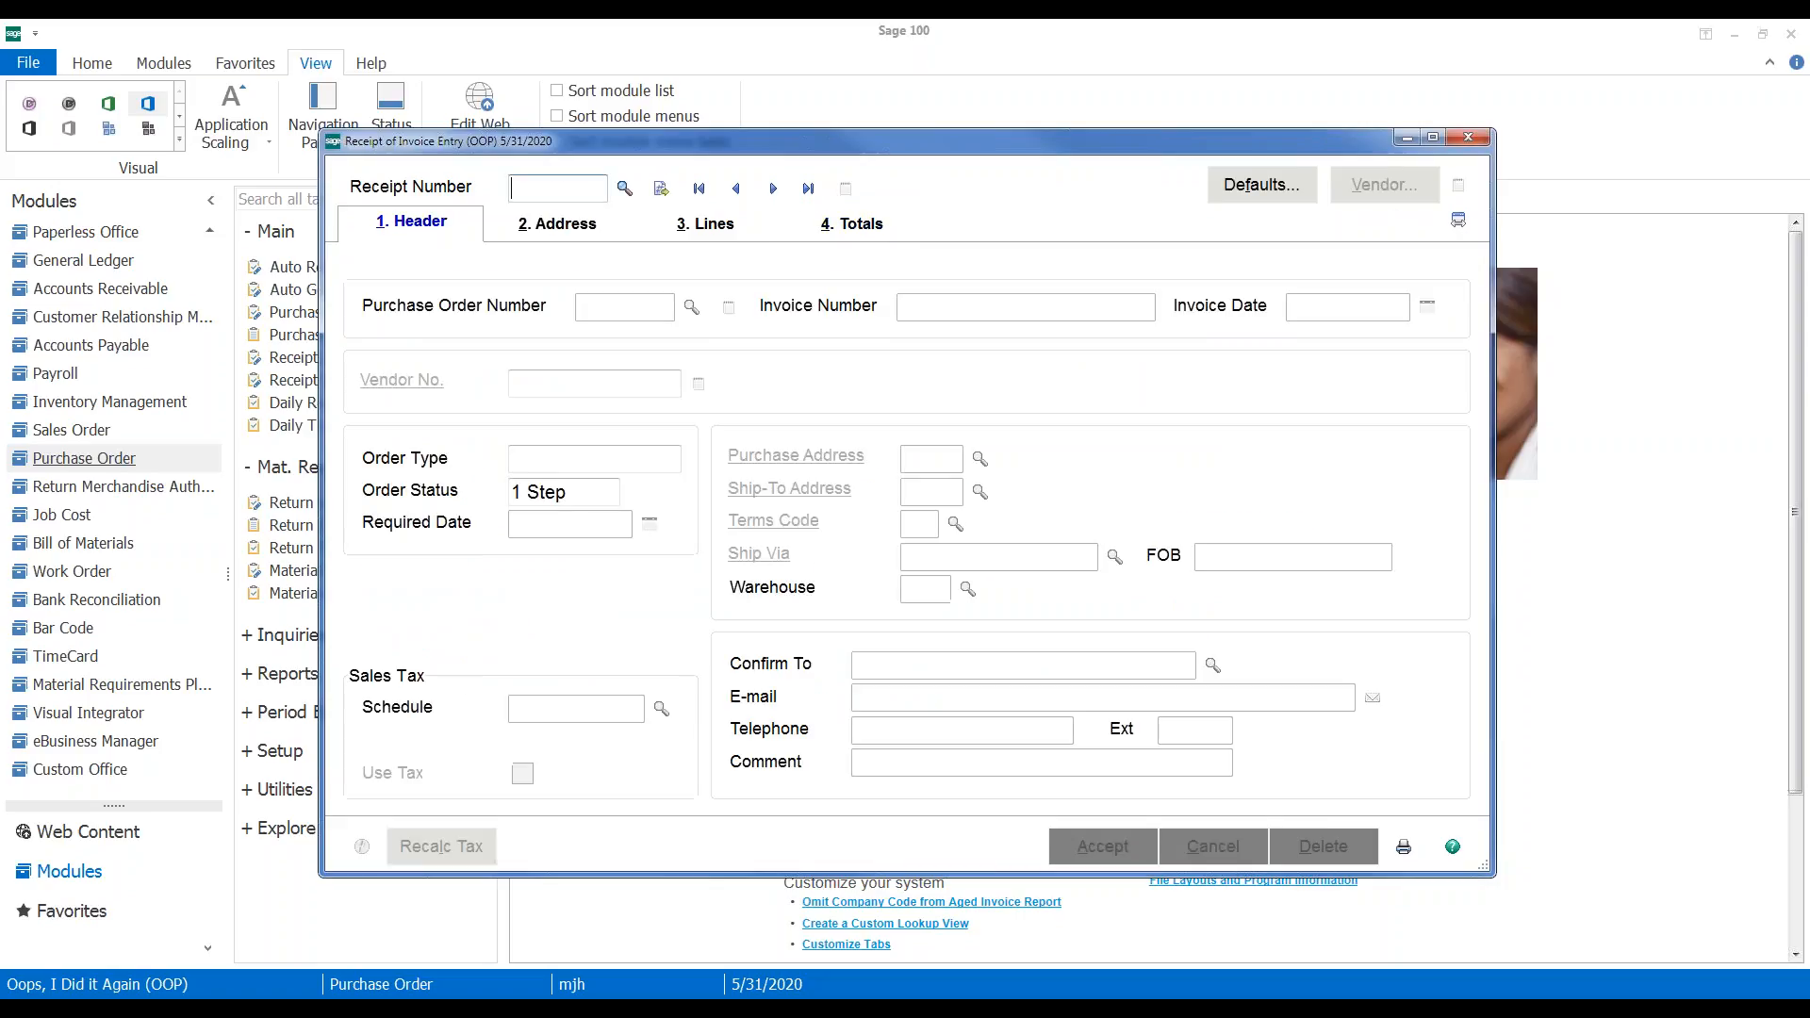
# Close Receipt of Invoice Entry and switch to the Payroll module
pyautogui.click(1467, 139)
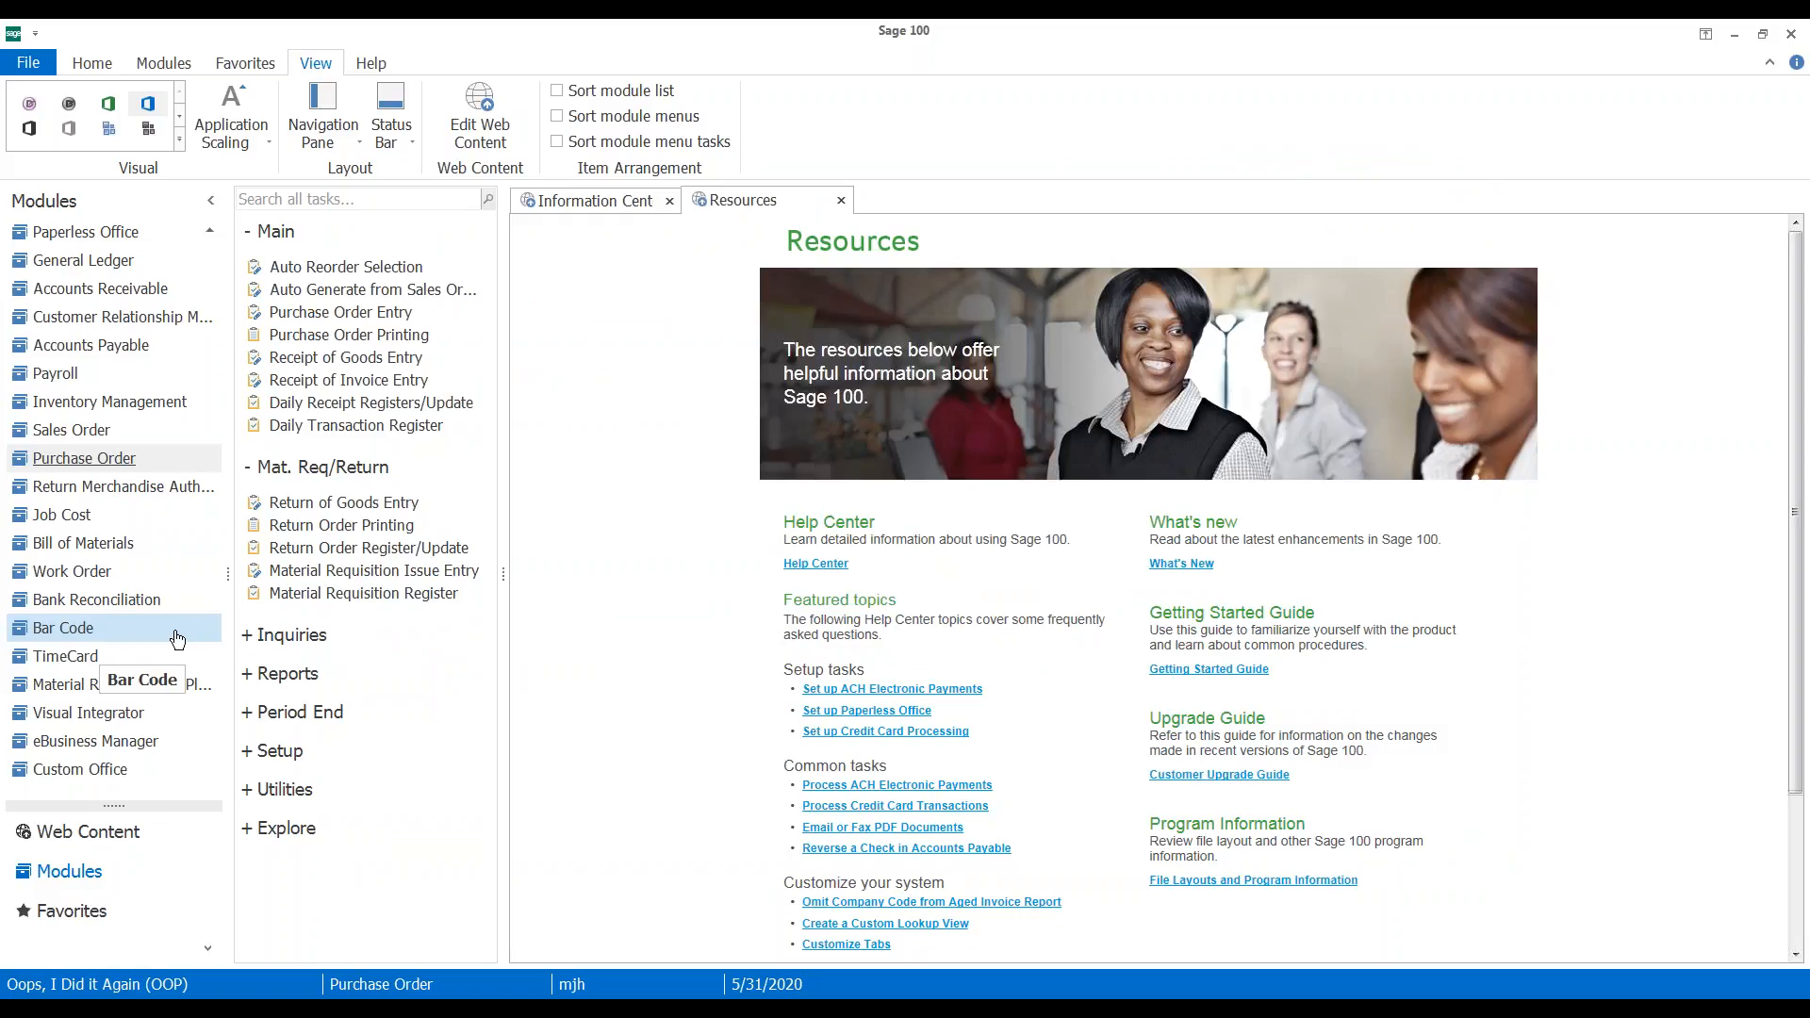
pyautogui.click(54, 382)
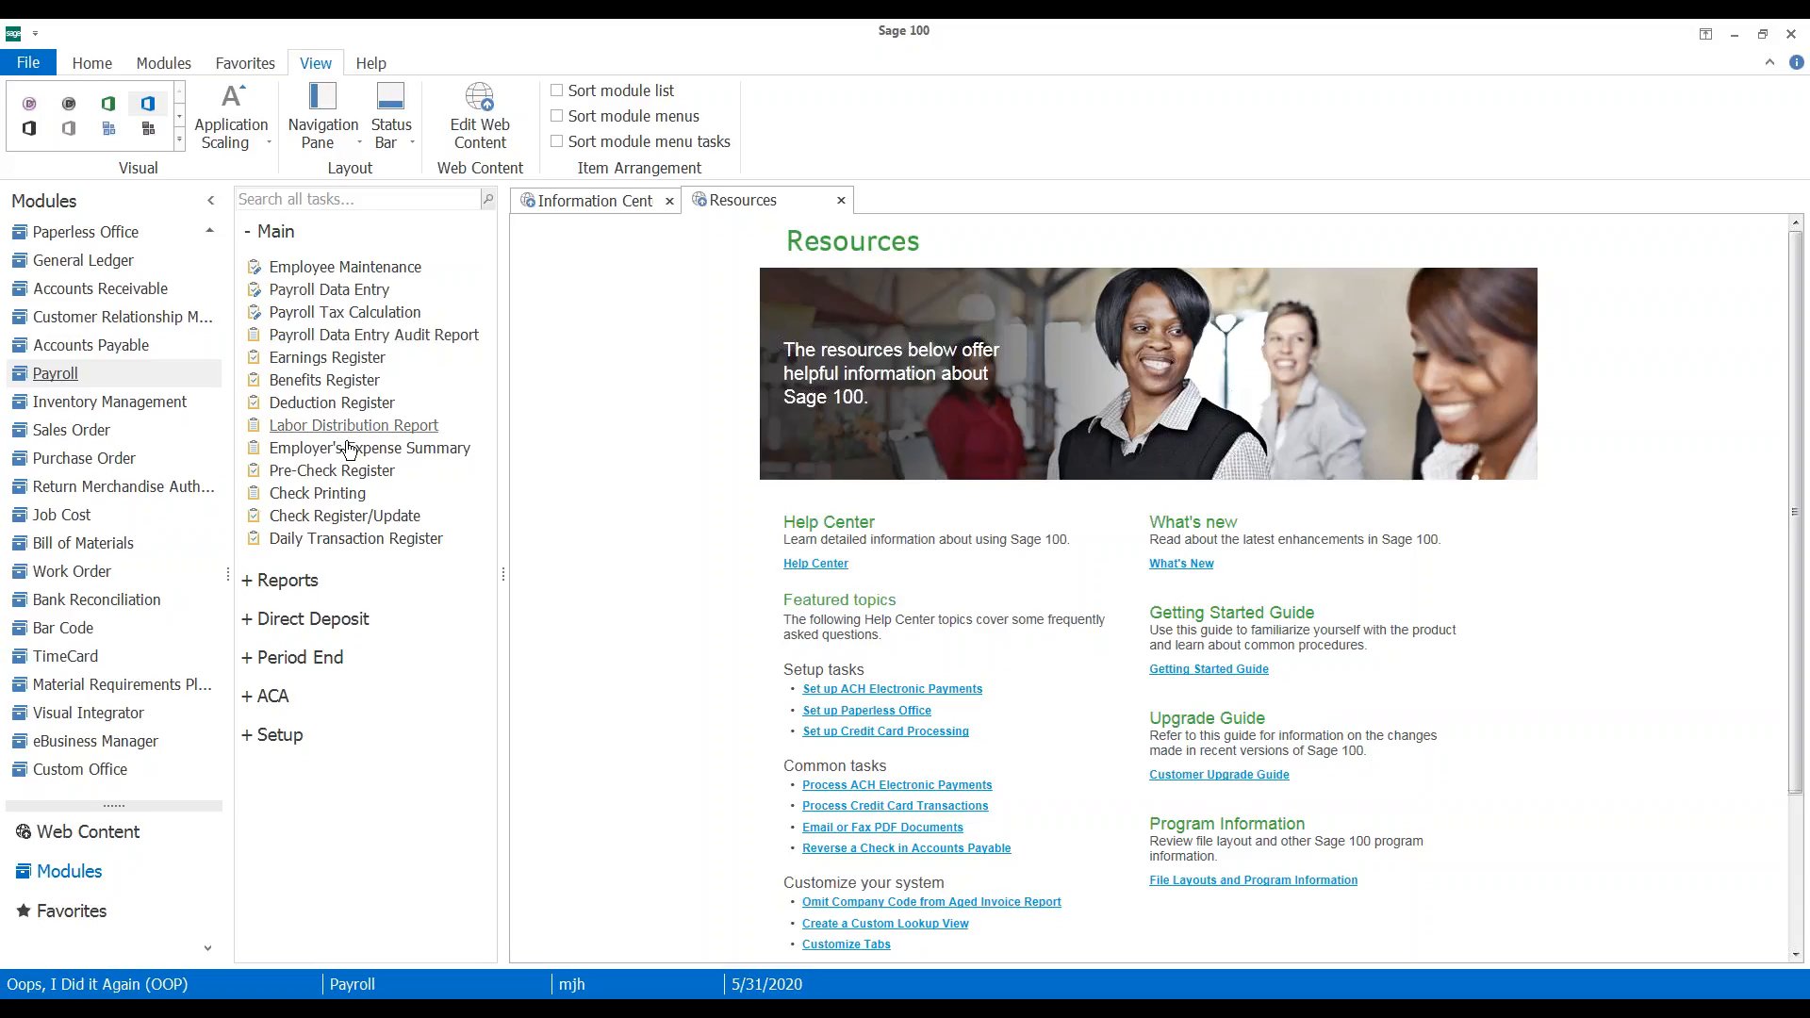
# Open and close Payroll Data Entry without entering anything, then switch to Accounts Payable
pyautogui.click(329, 291)
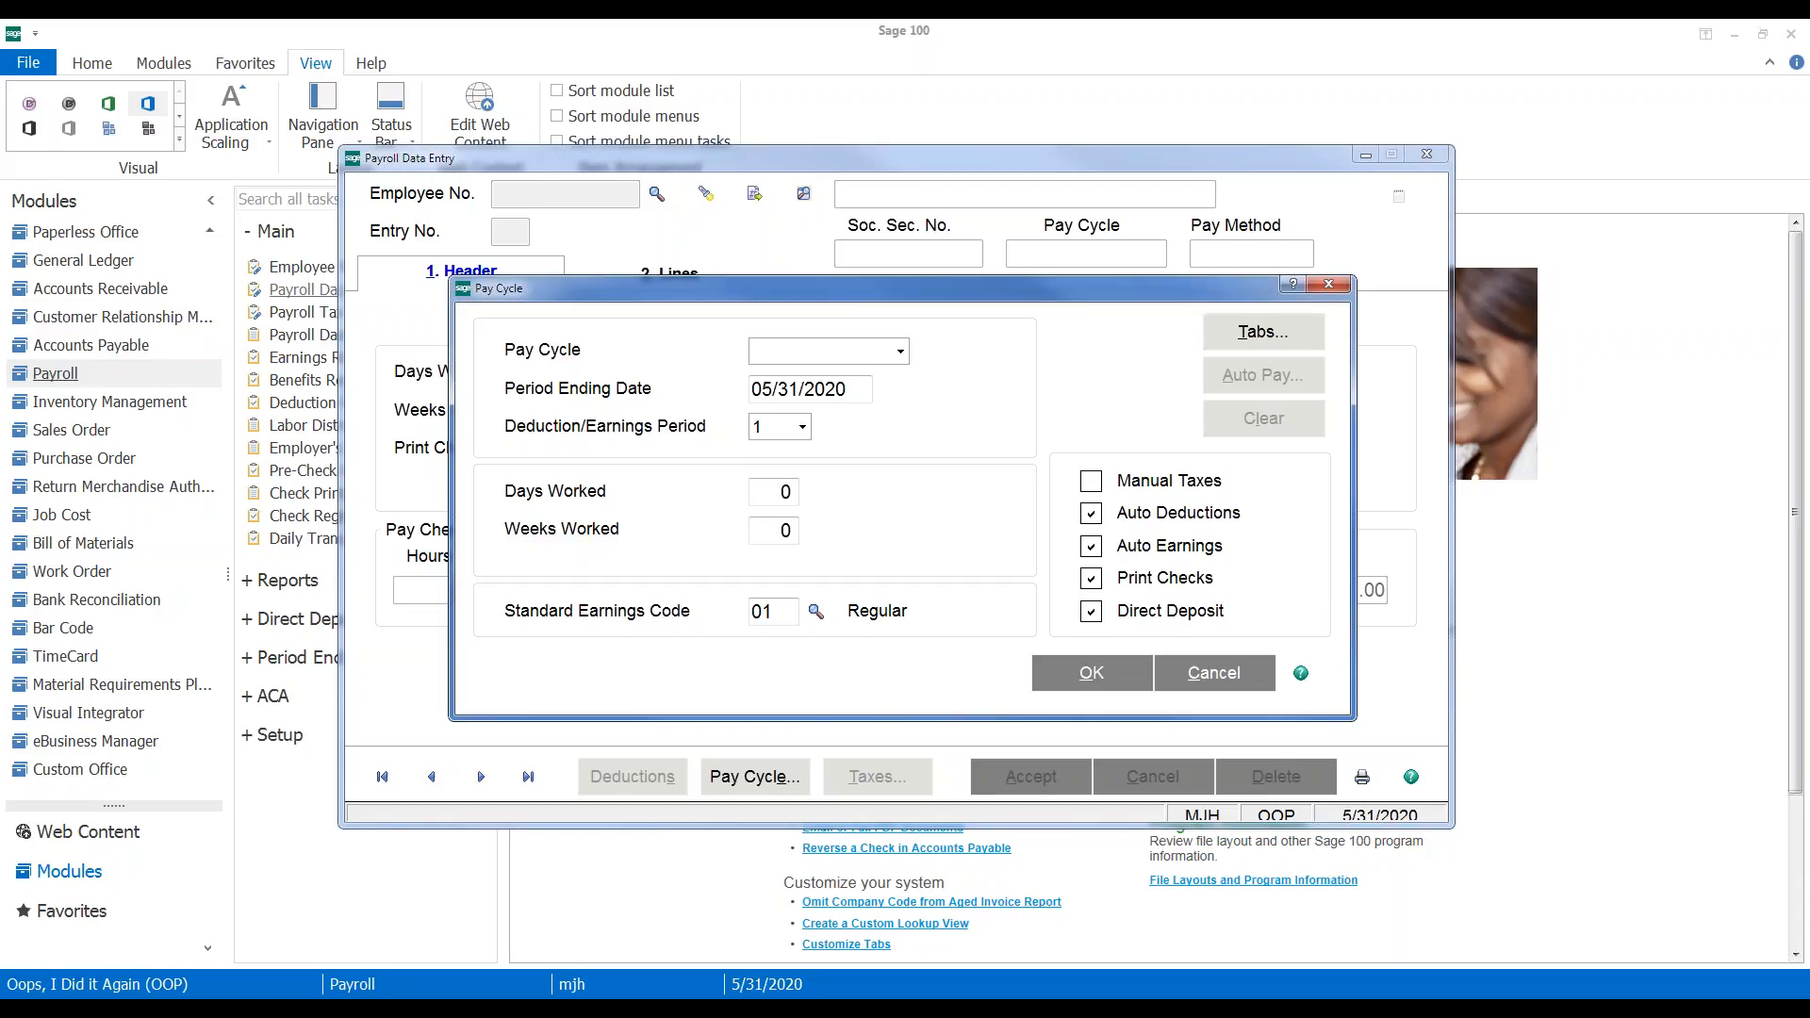
pyautogui.click(1329, 284)
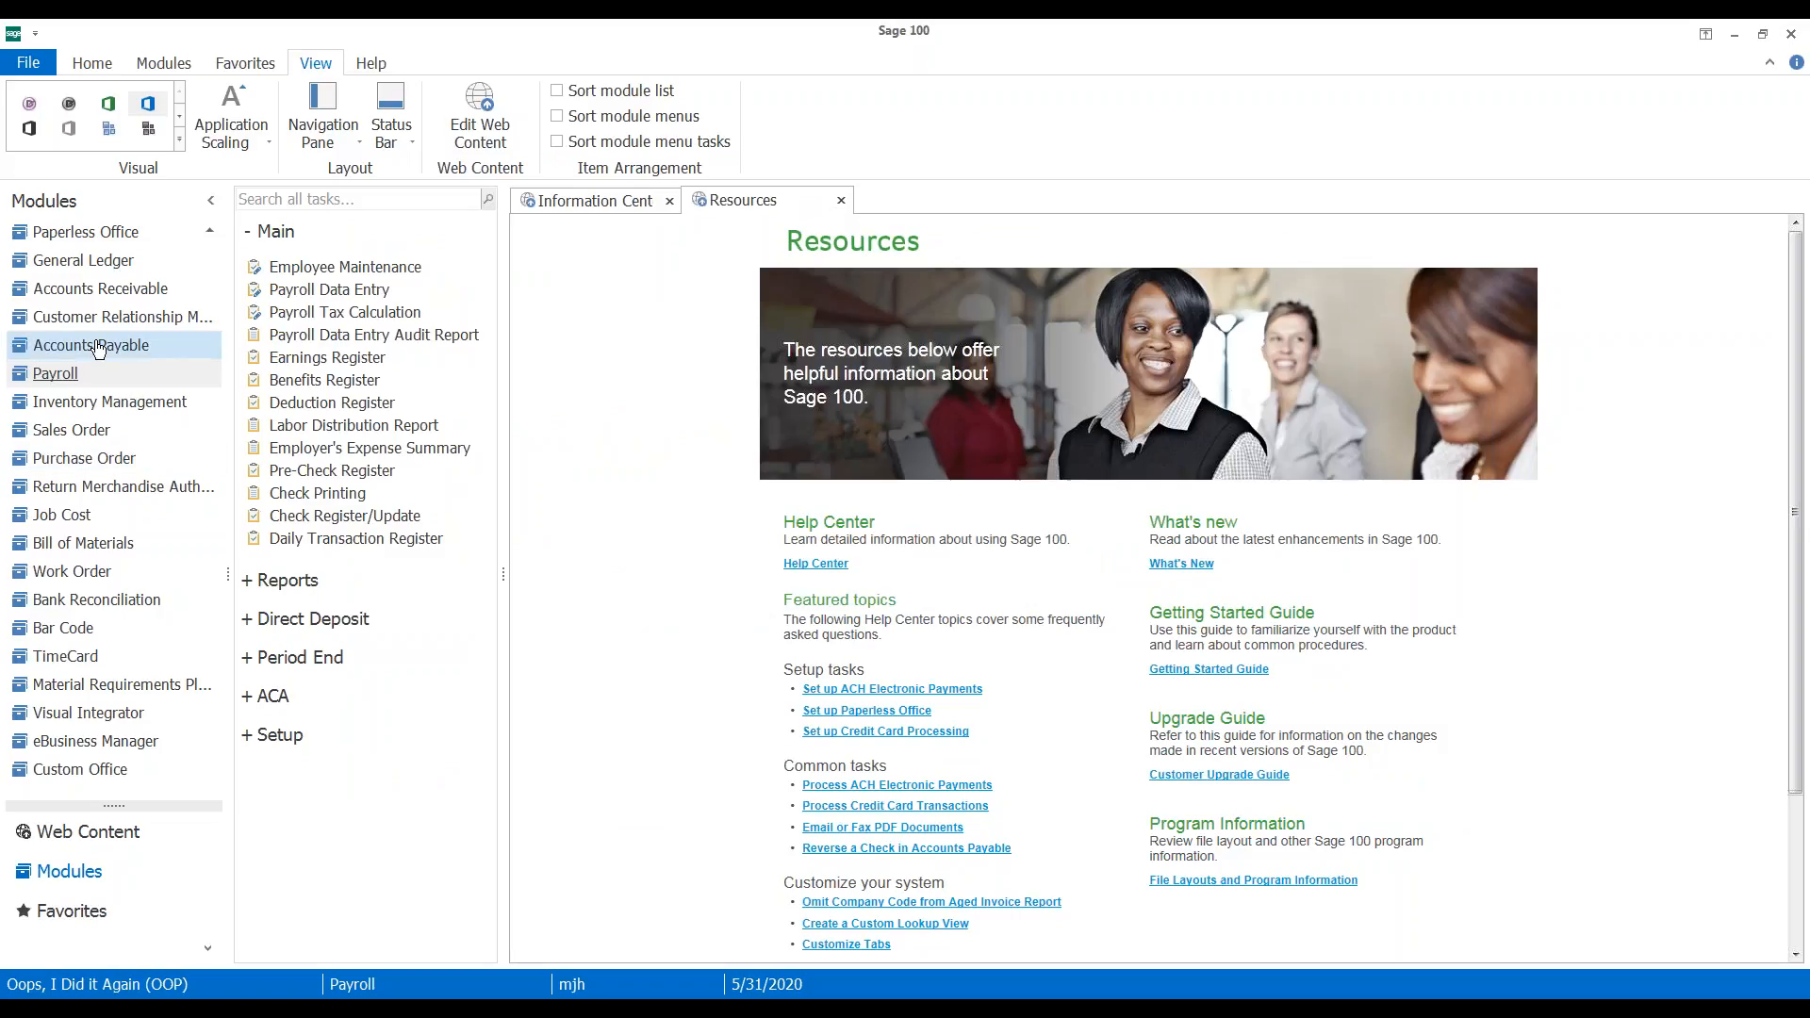
pyautogui.click(98, 347)
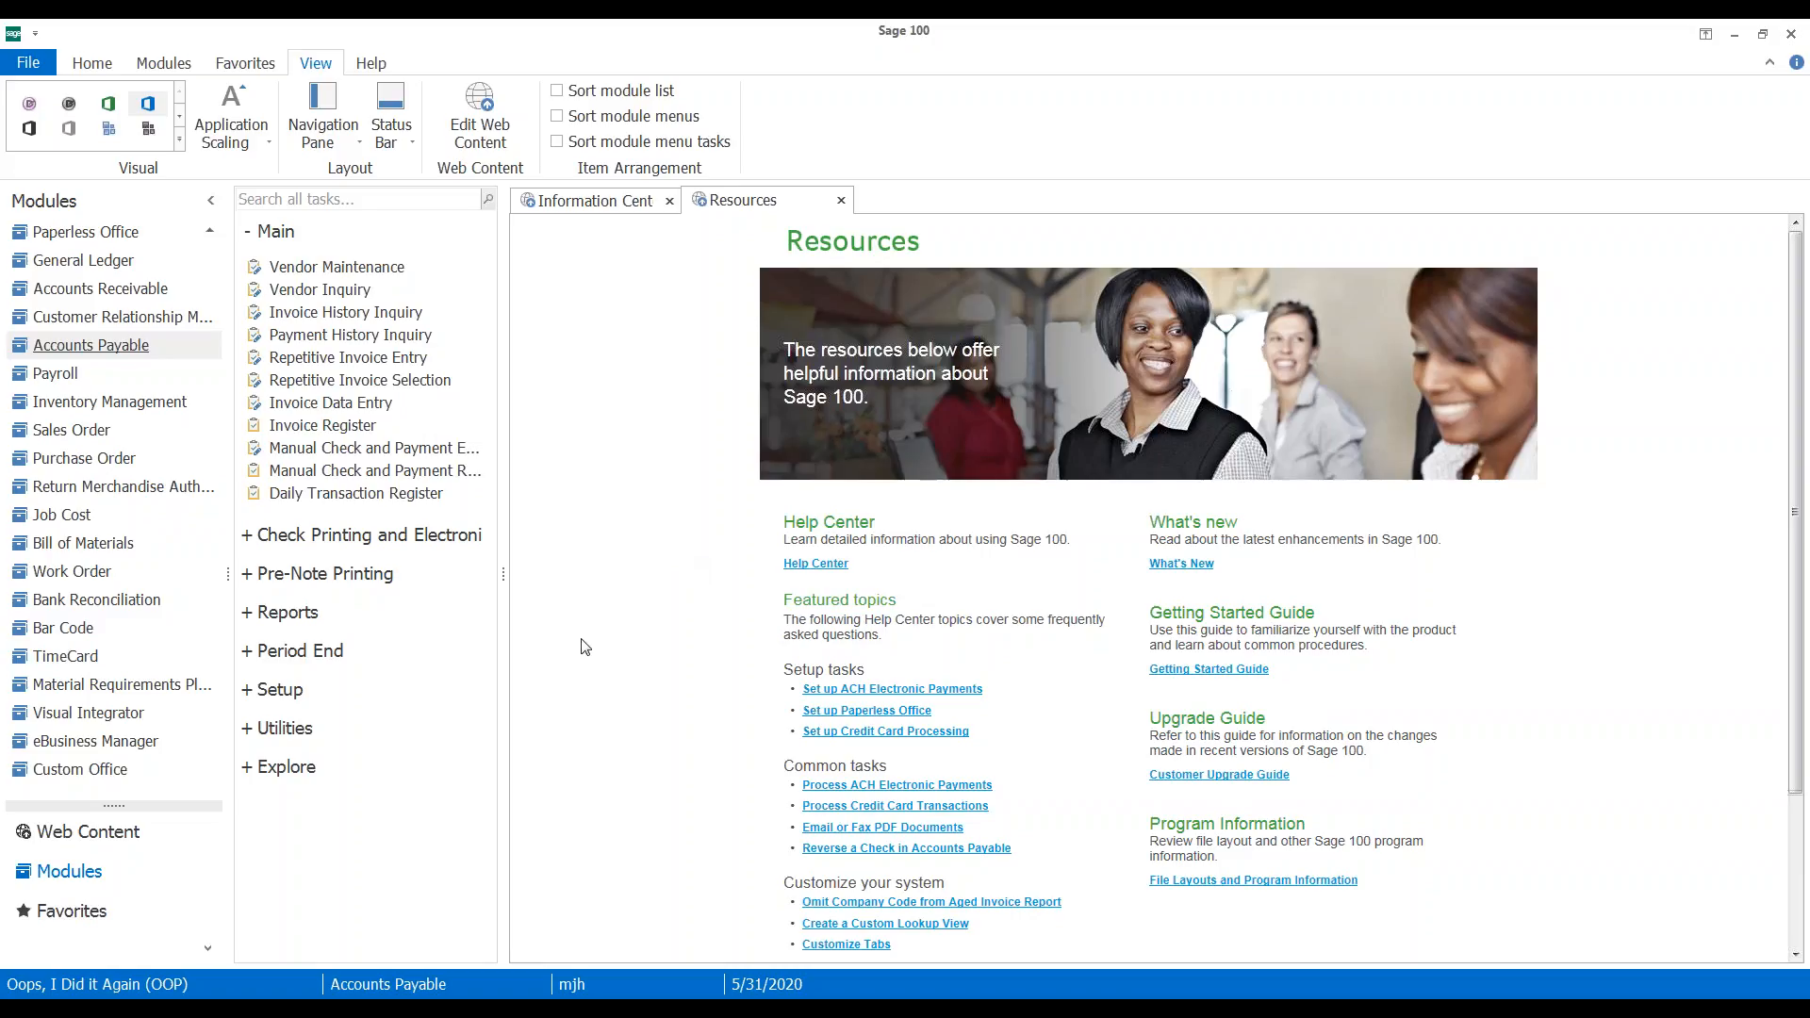
# Open Invoice Payment Selection under Check Printing and Electronic Payments
pyautogui.click(350, 536)
pyautogui.click(353, 571)
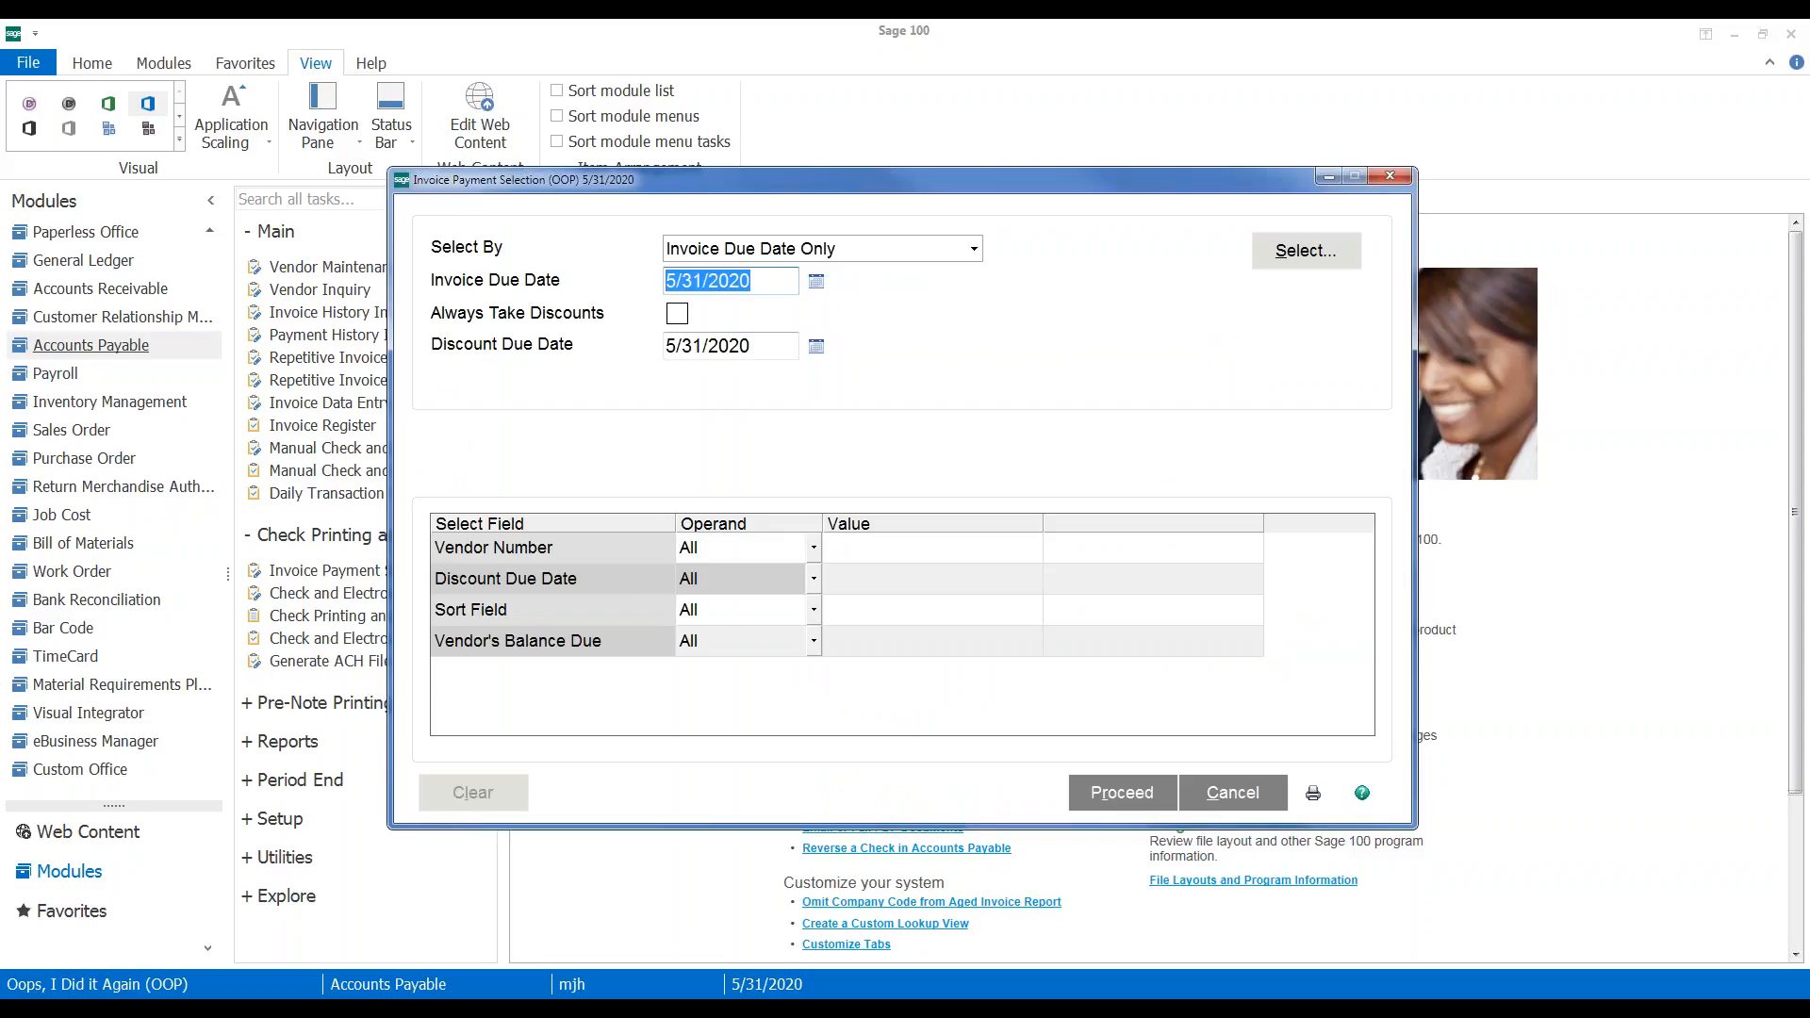
pyautogui.write('12/31/2999')
pyautogui.press('Tab')
pyautogui.click(1303, 250)
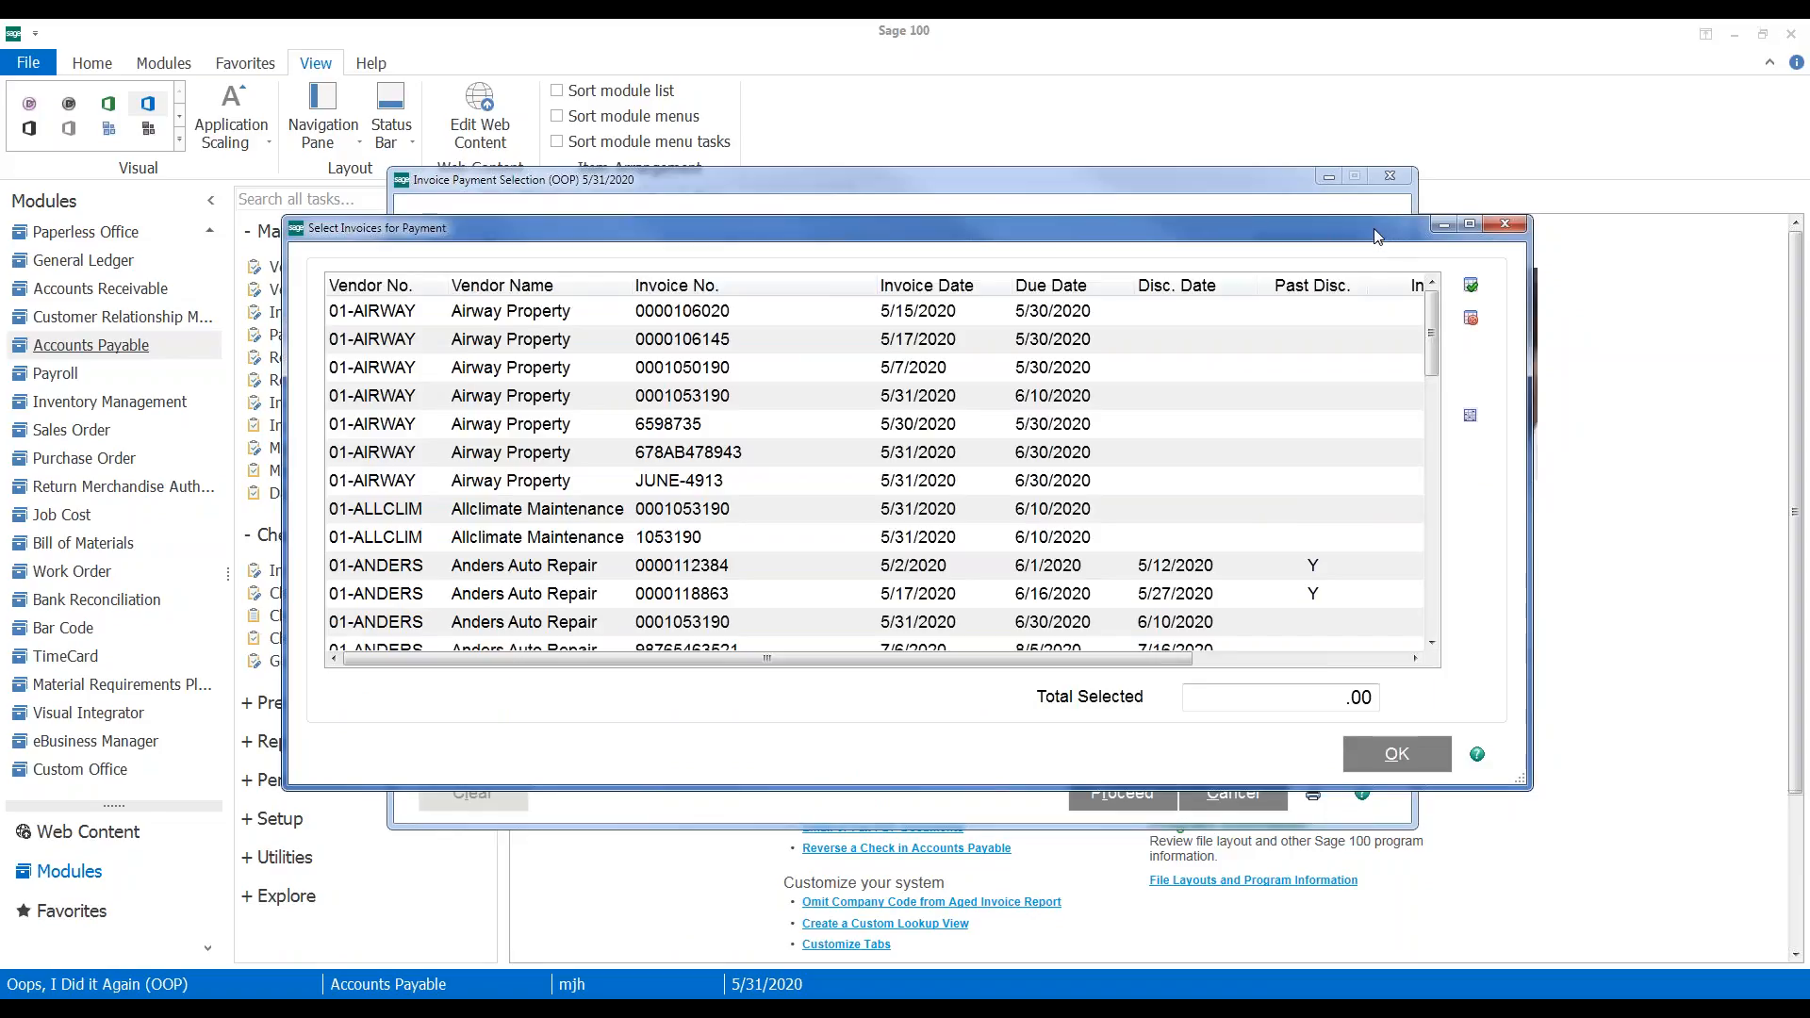
pyautogui.click(1472, 222)
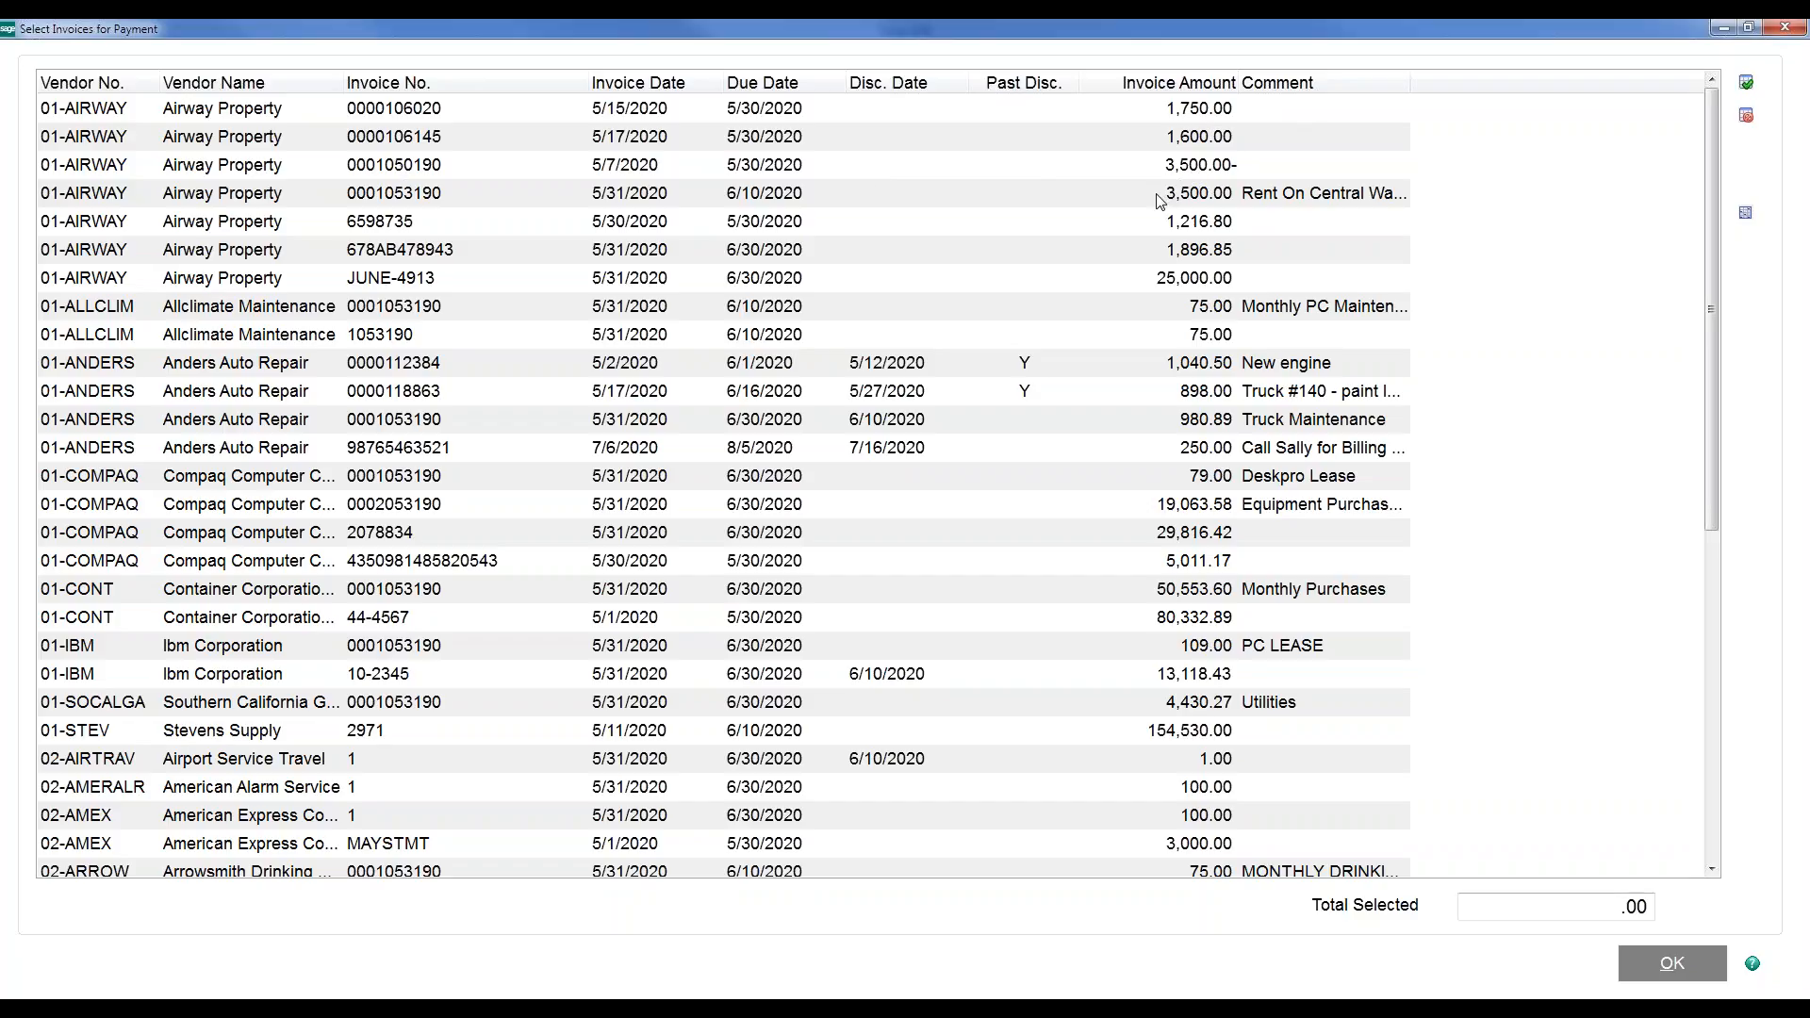
pyautogui.click(701, 172)
pyautogui.keyDown('ctrl'); pyautogui.click(695, 196); pyautogui.keyUp('ctrl')
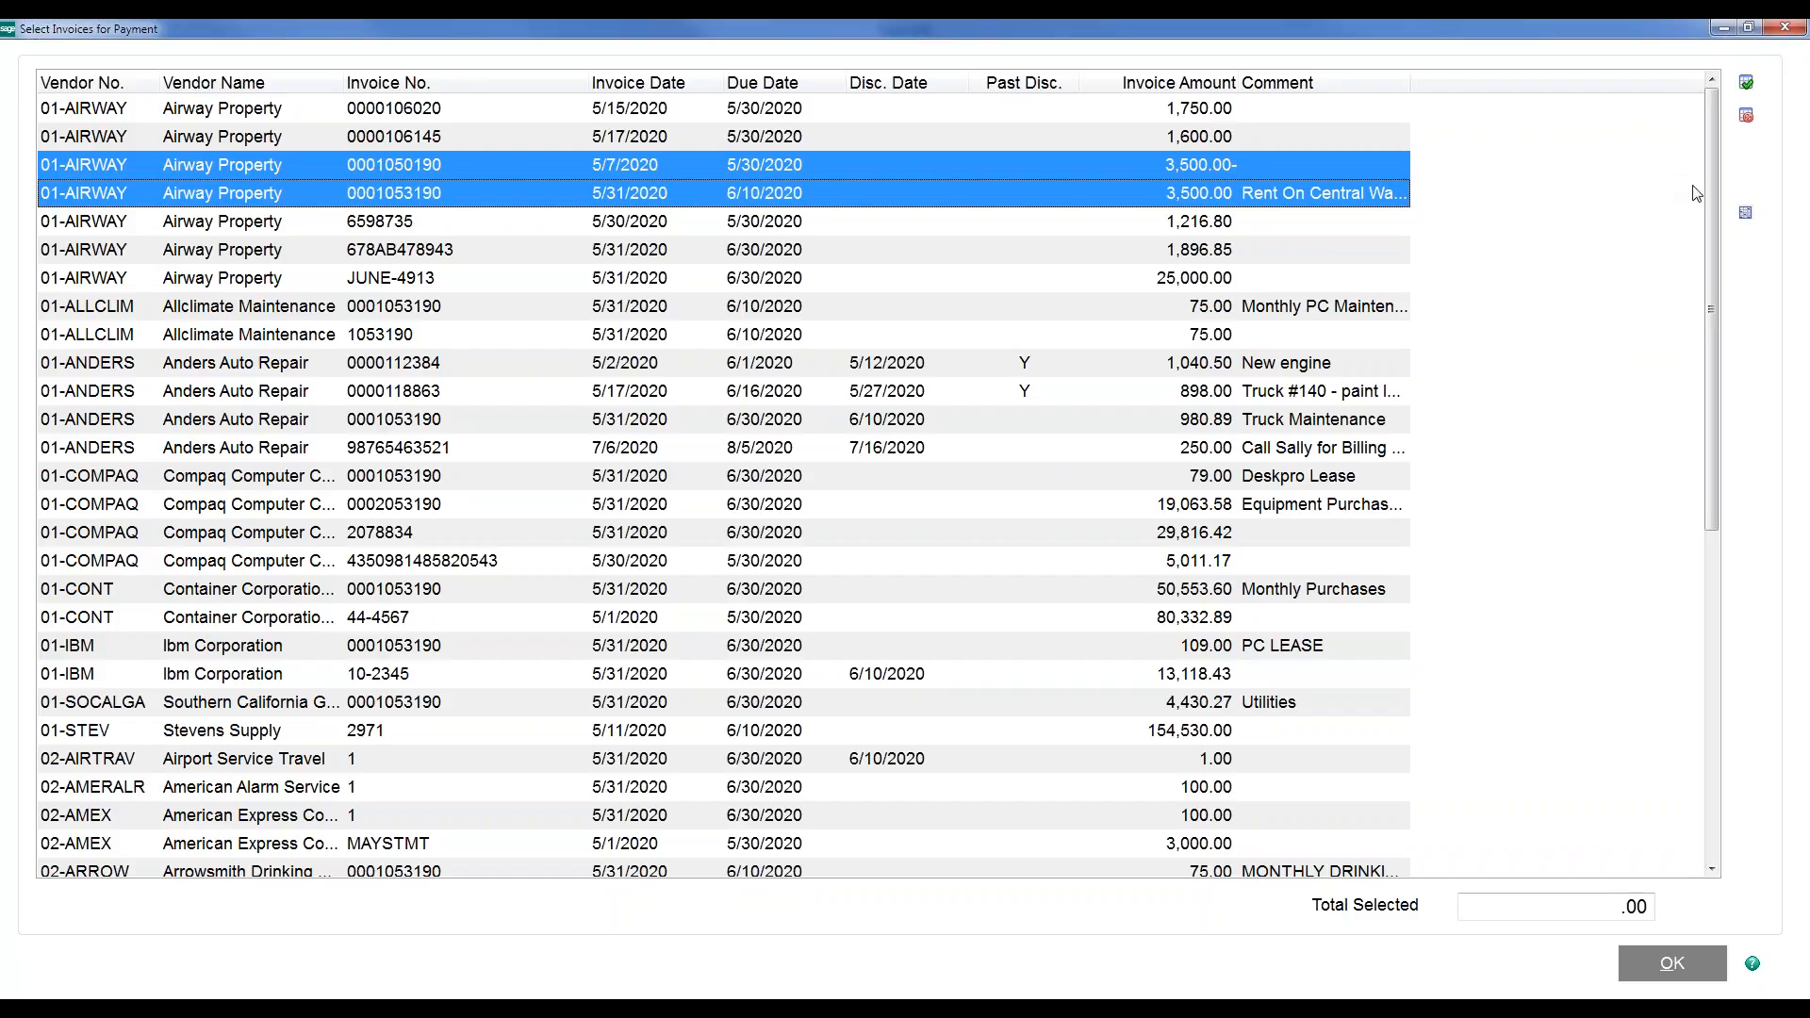
# Close the invoice selection windows and open Manual Check and Payment Entry
pyautogui.click(1786, 28)
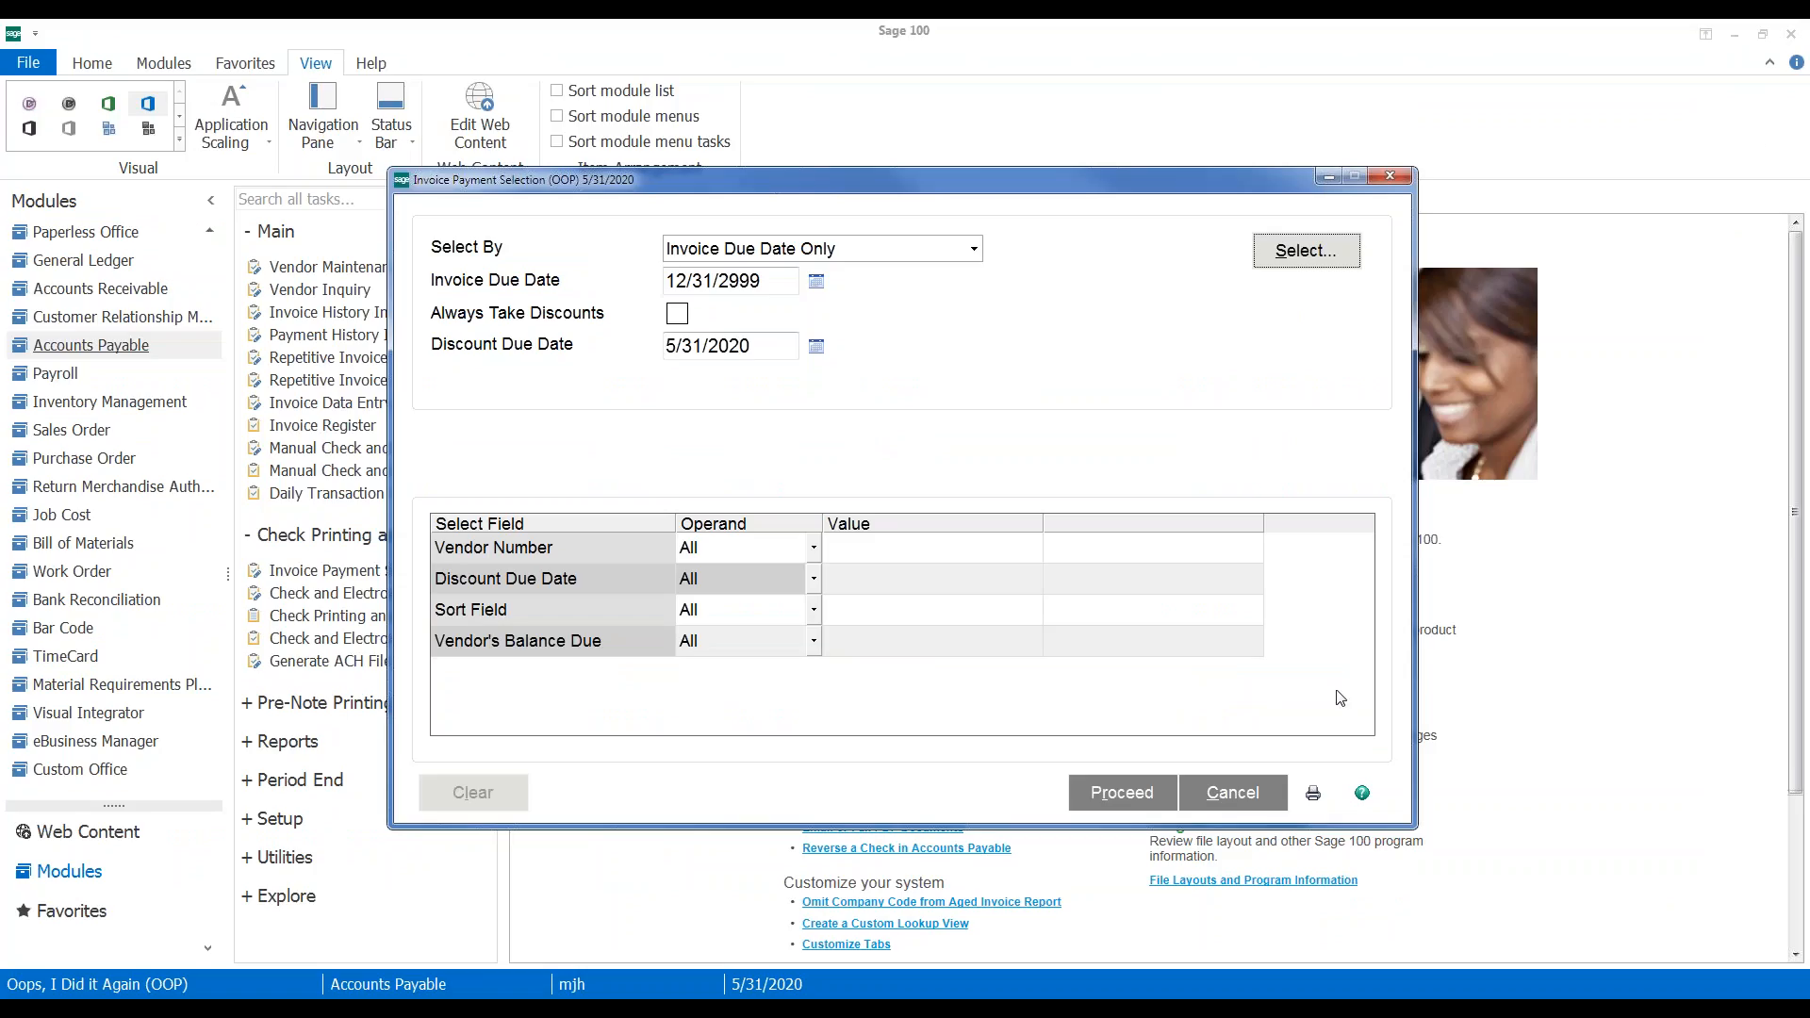
pyautogui.click(1390, 177)
pyautogui.click(358, 449)
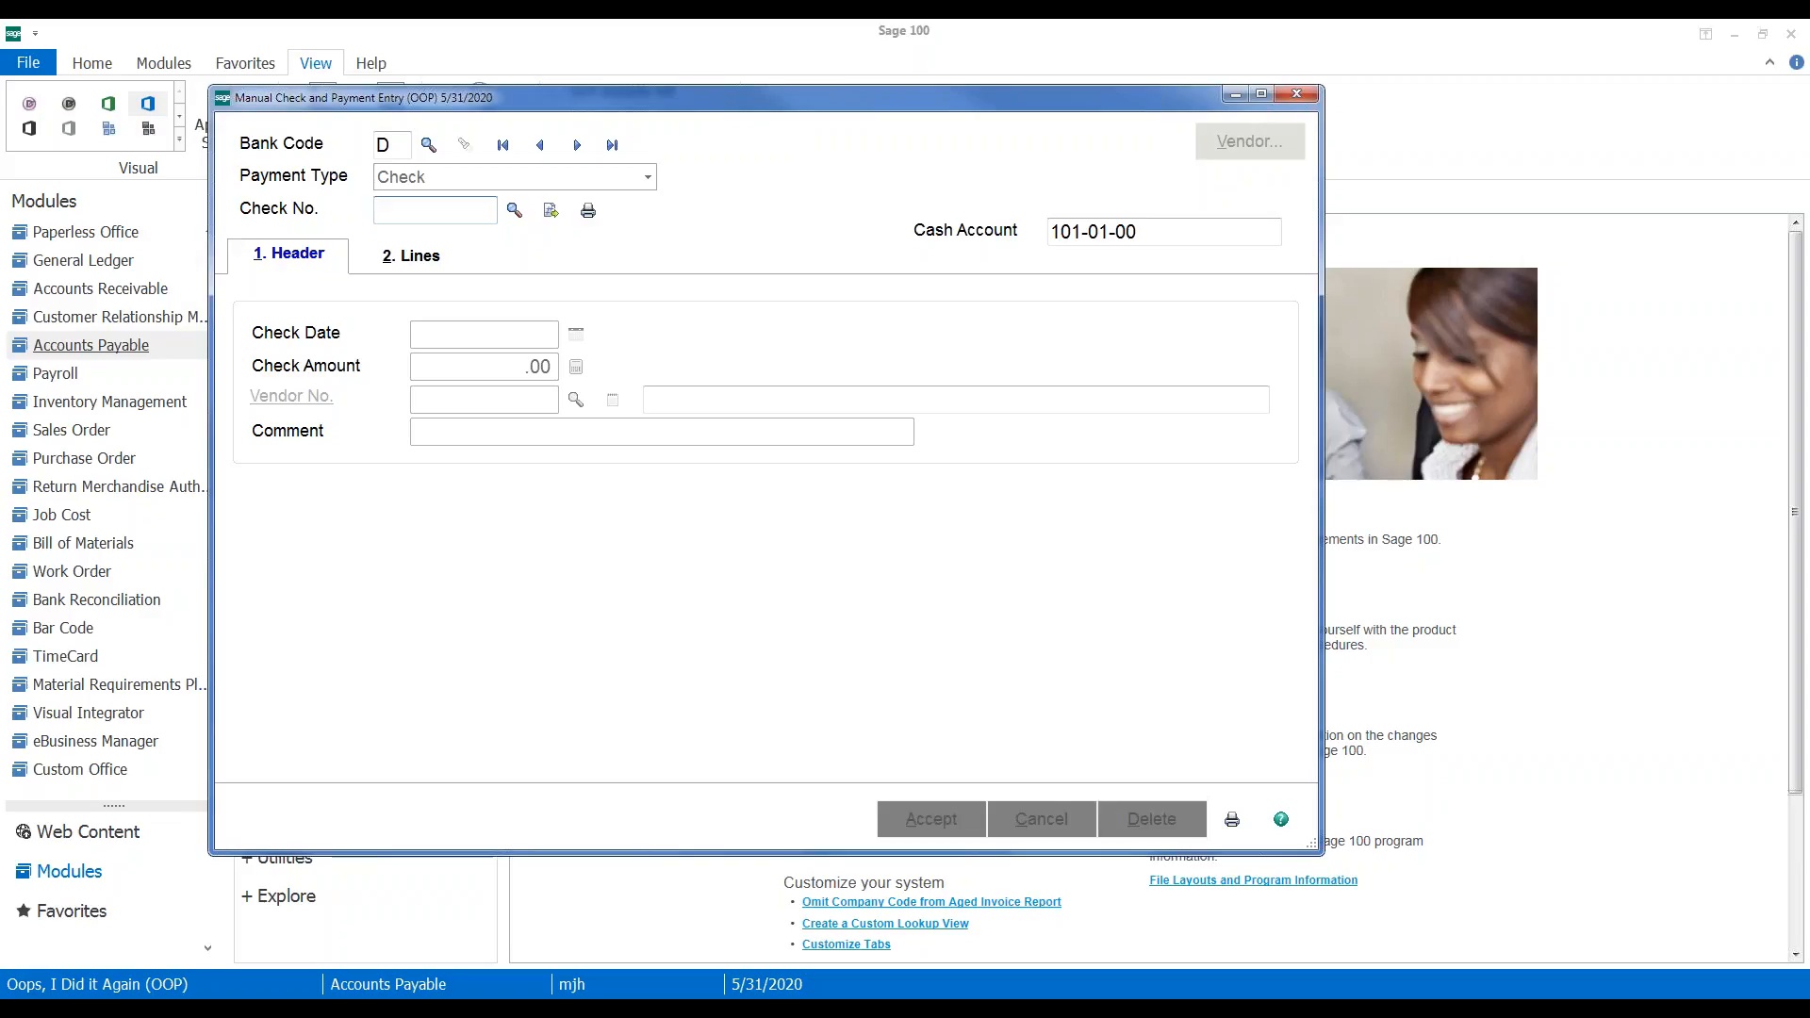
# Fill in bank code A, check number APP001 and vendor 01-AIRWAY, then show the Lines page
pyautogui.click(428, 144)
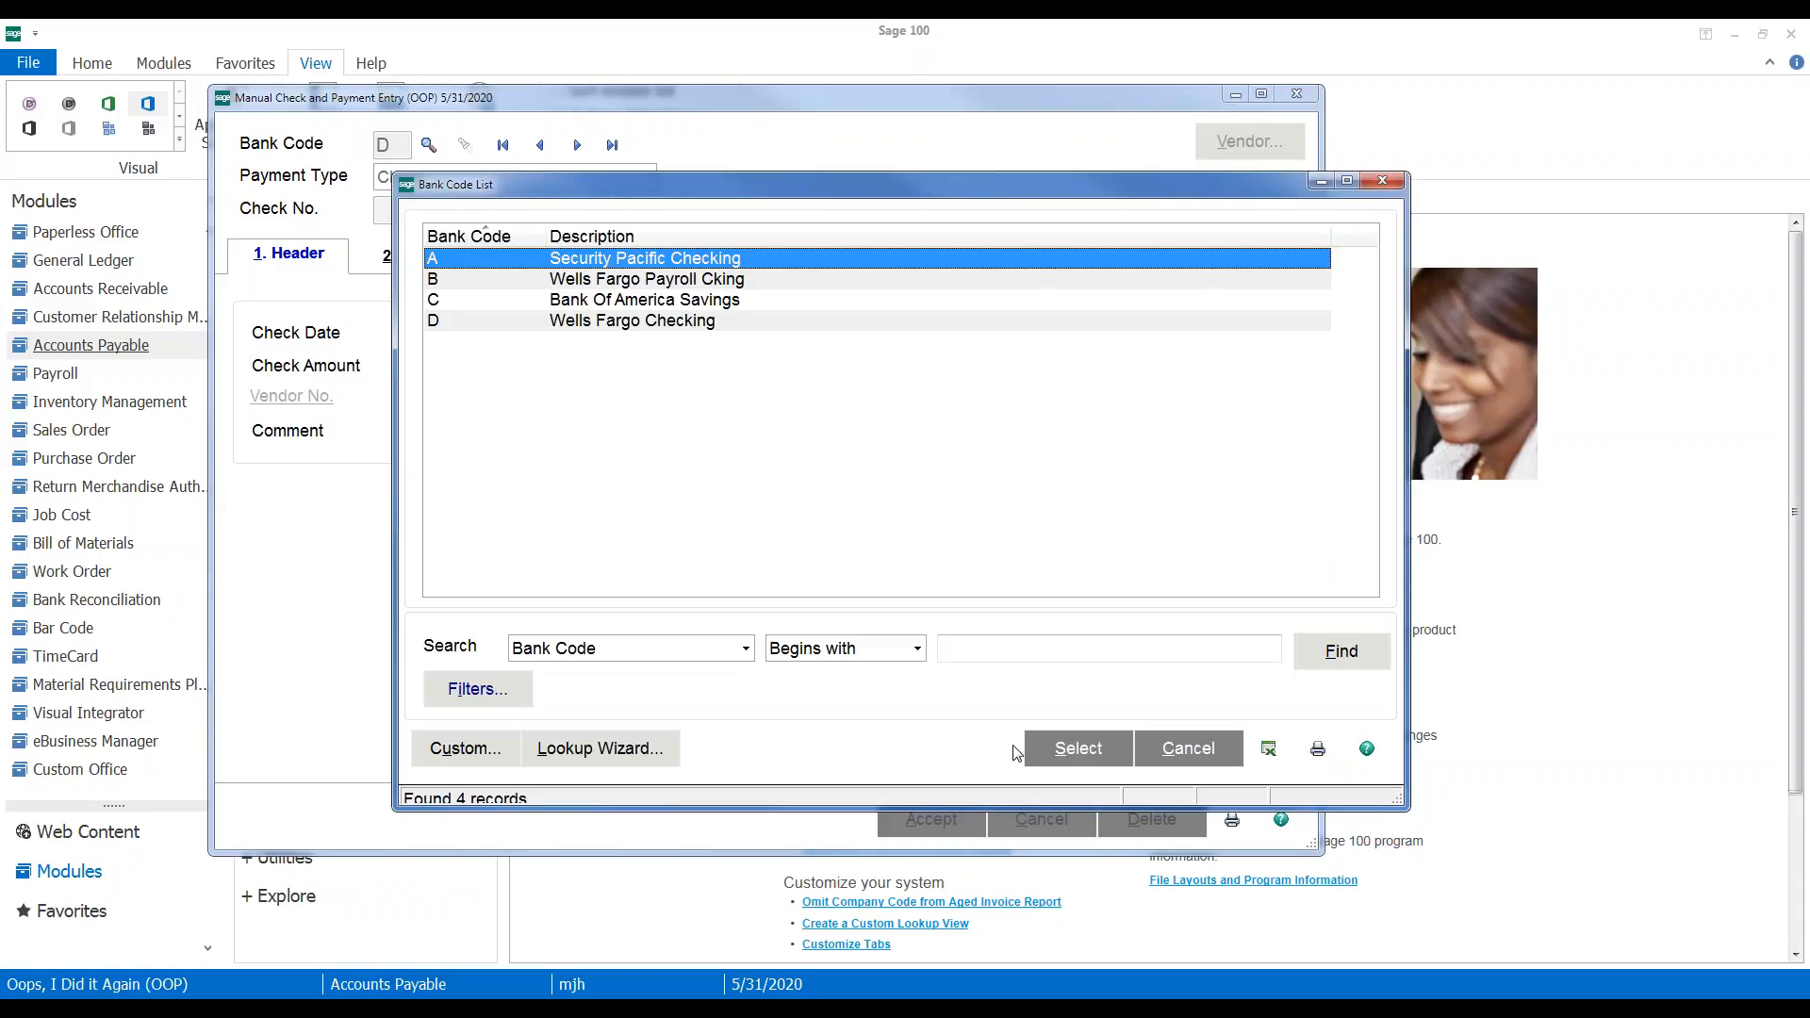
pyautogui.click(1027, 748)
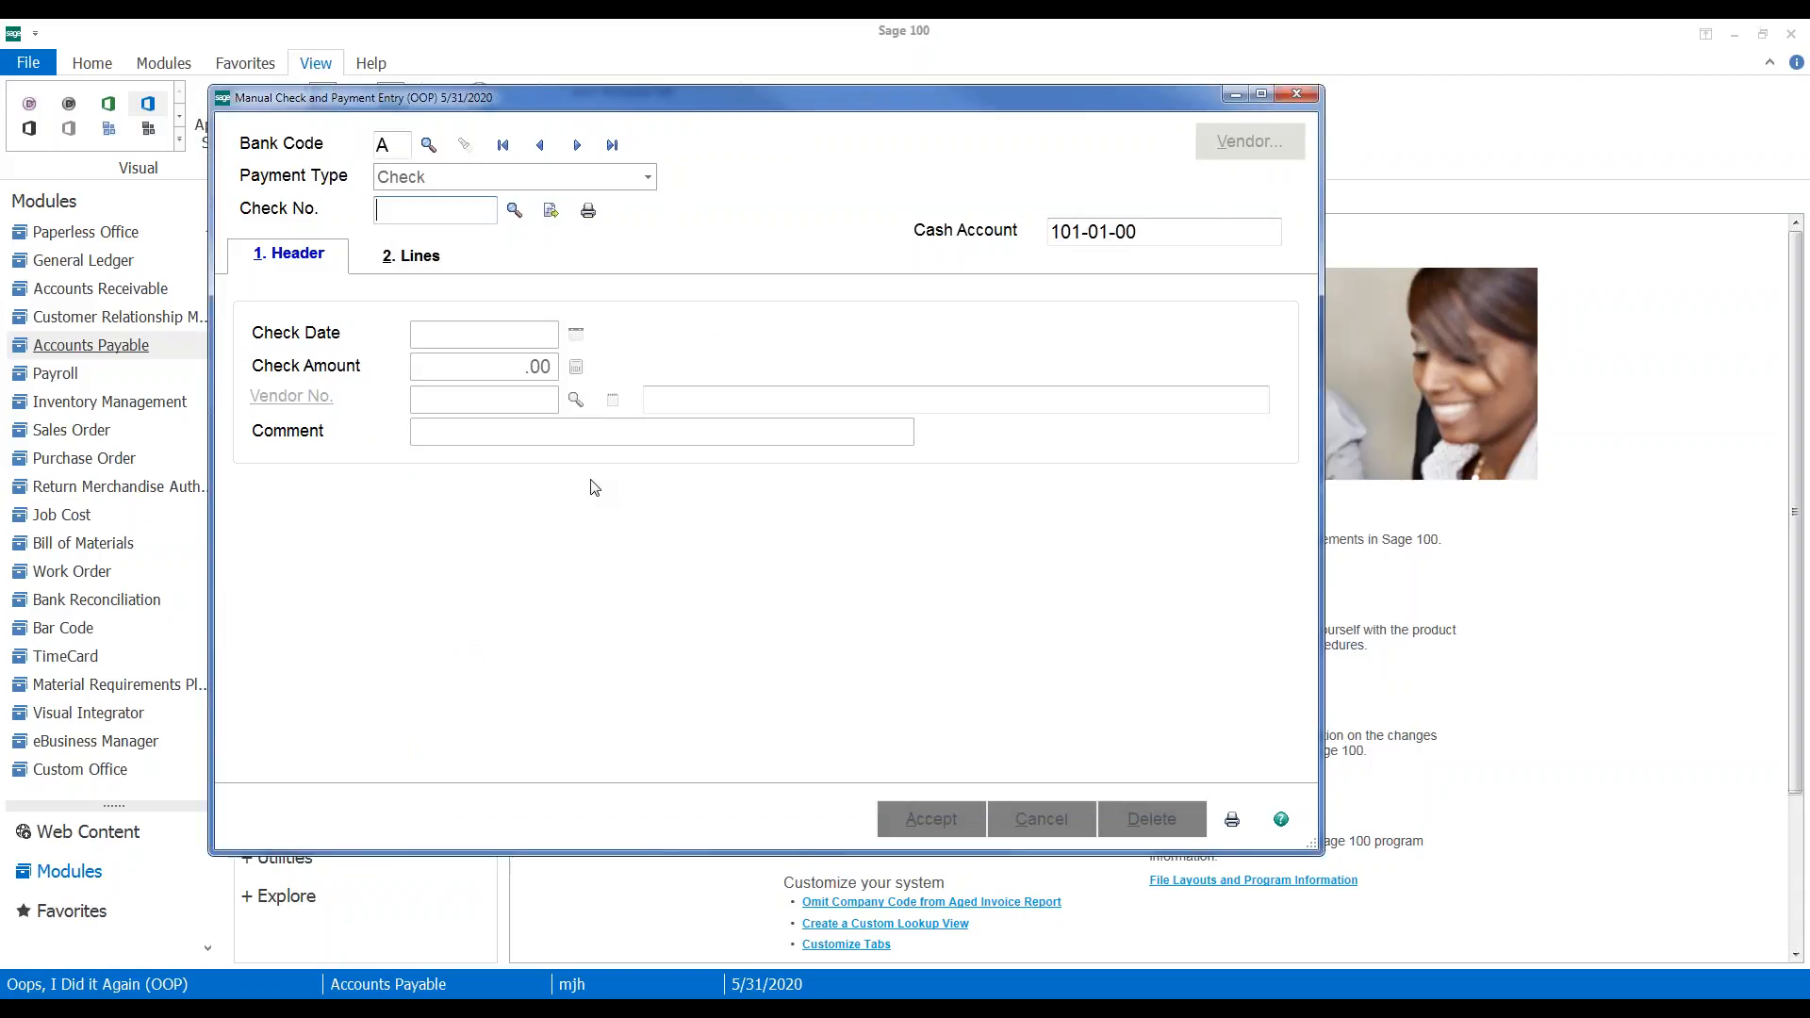
pyautogui.write('APP')
pyautogui.write('001')
pyautogui.press('Tab')
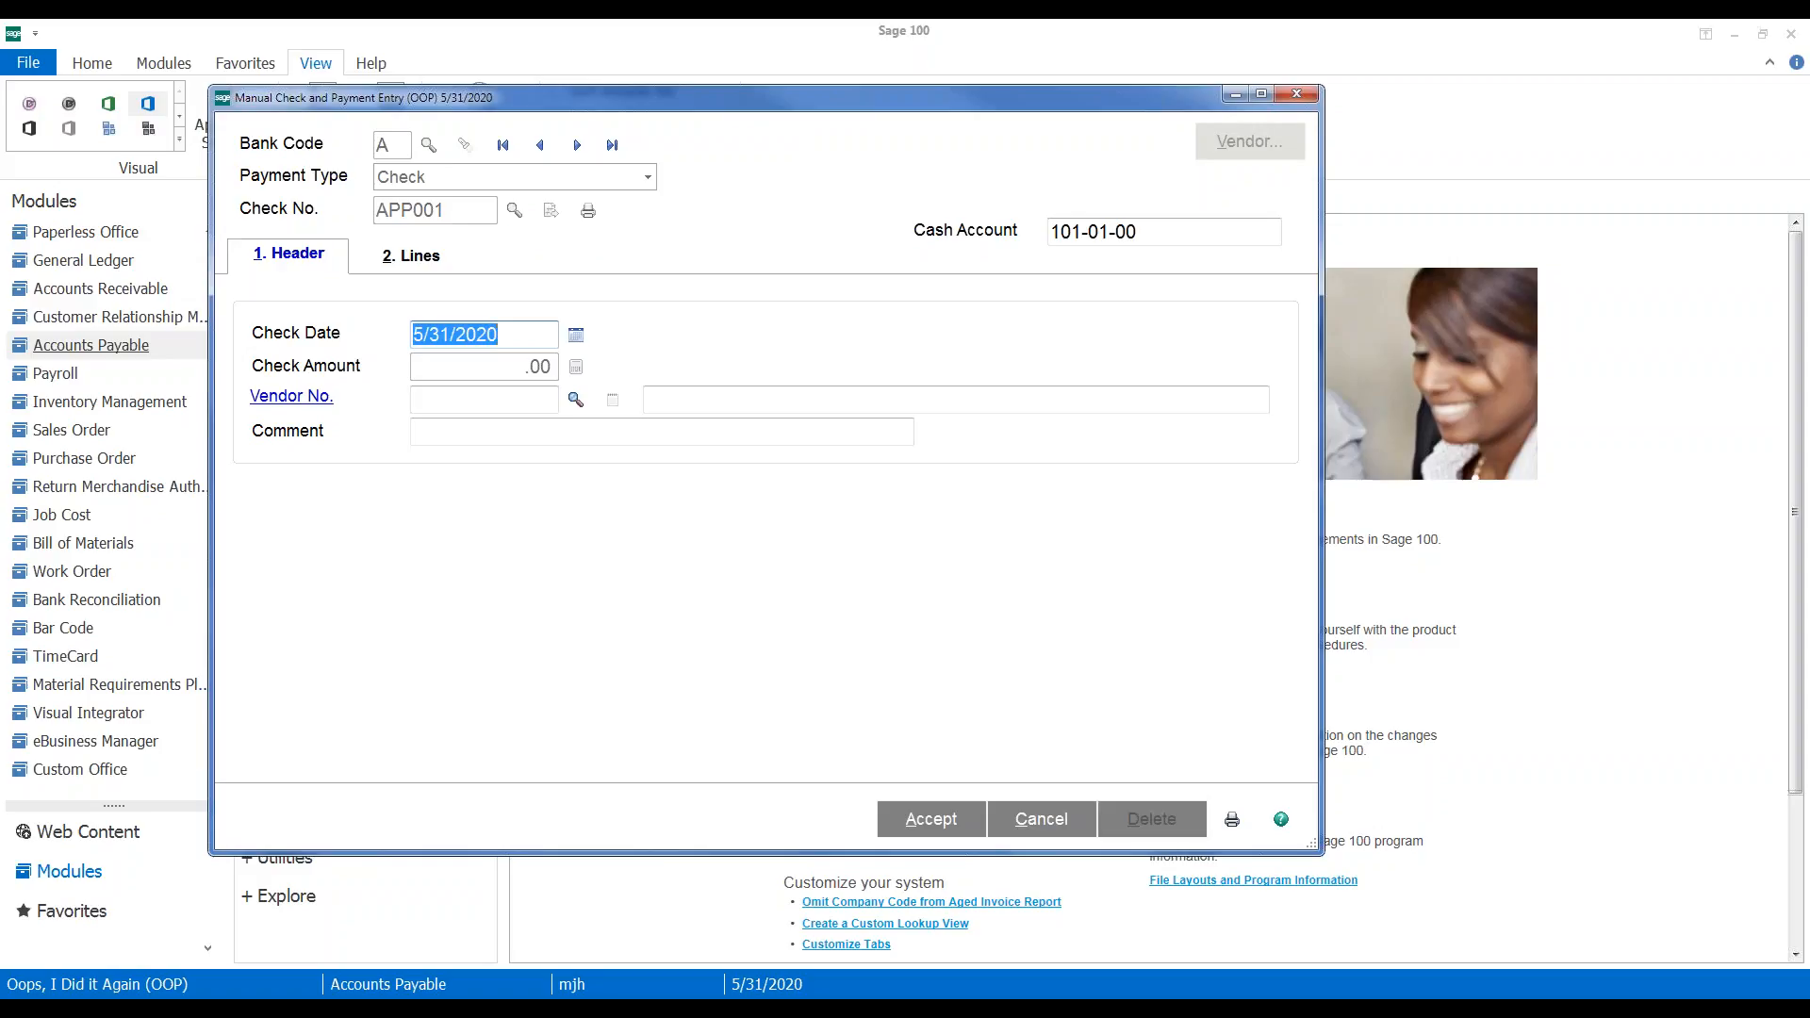
pyautogui.click(472, 399)
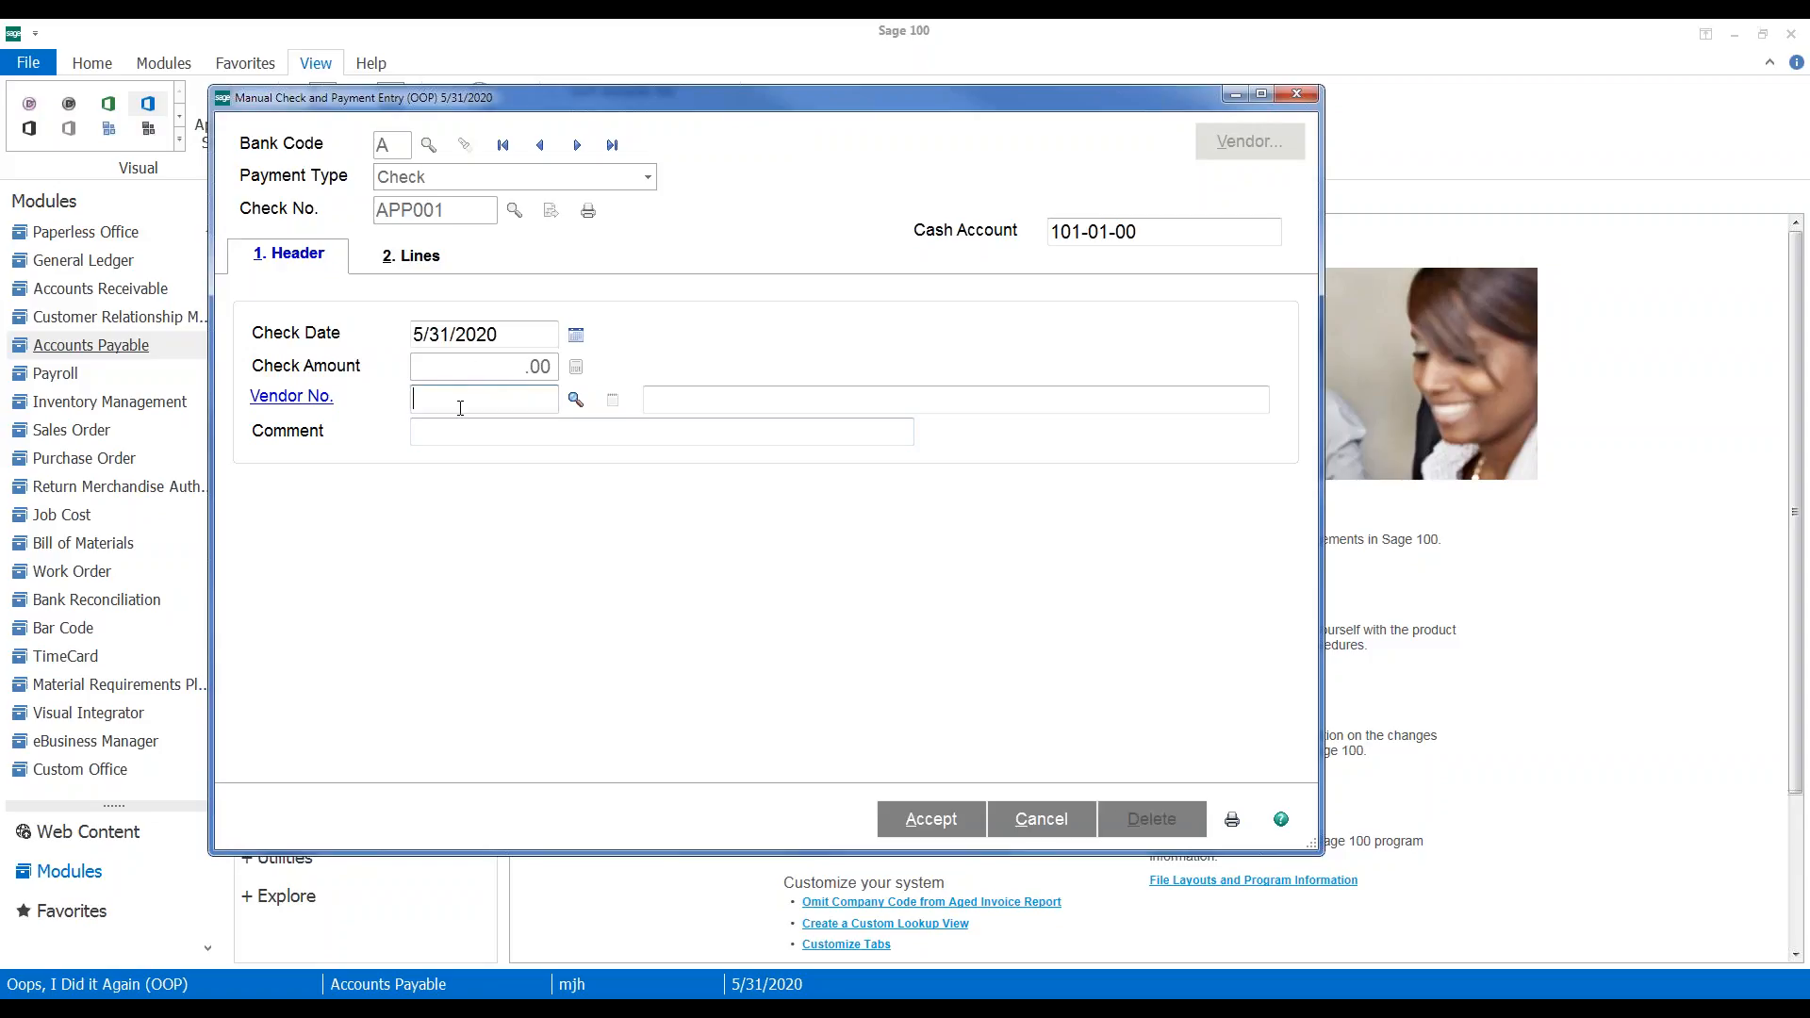
pyautogui.write('01-')
pyautogui.write('AIRWAY')
pyautogui.press('Tab')
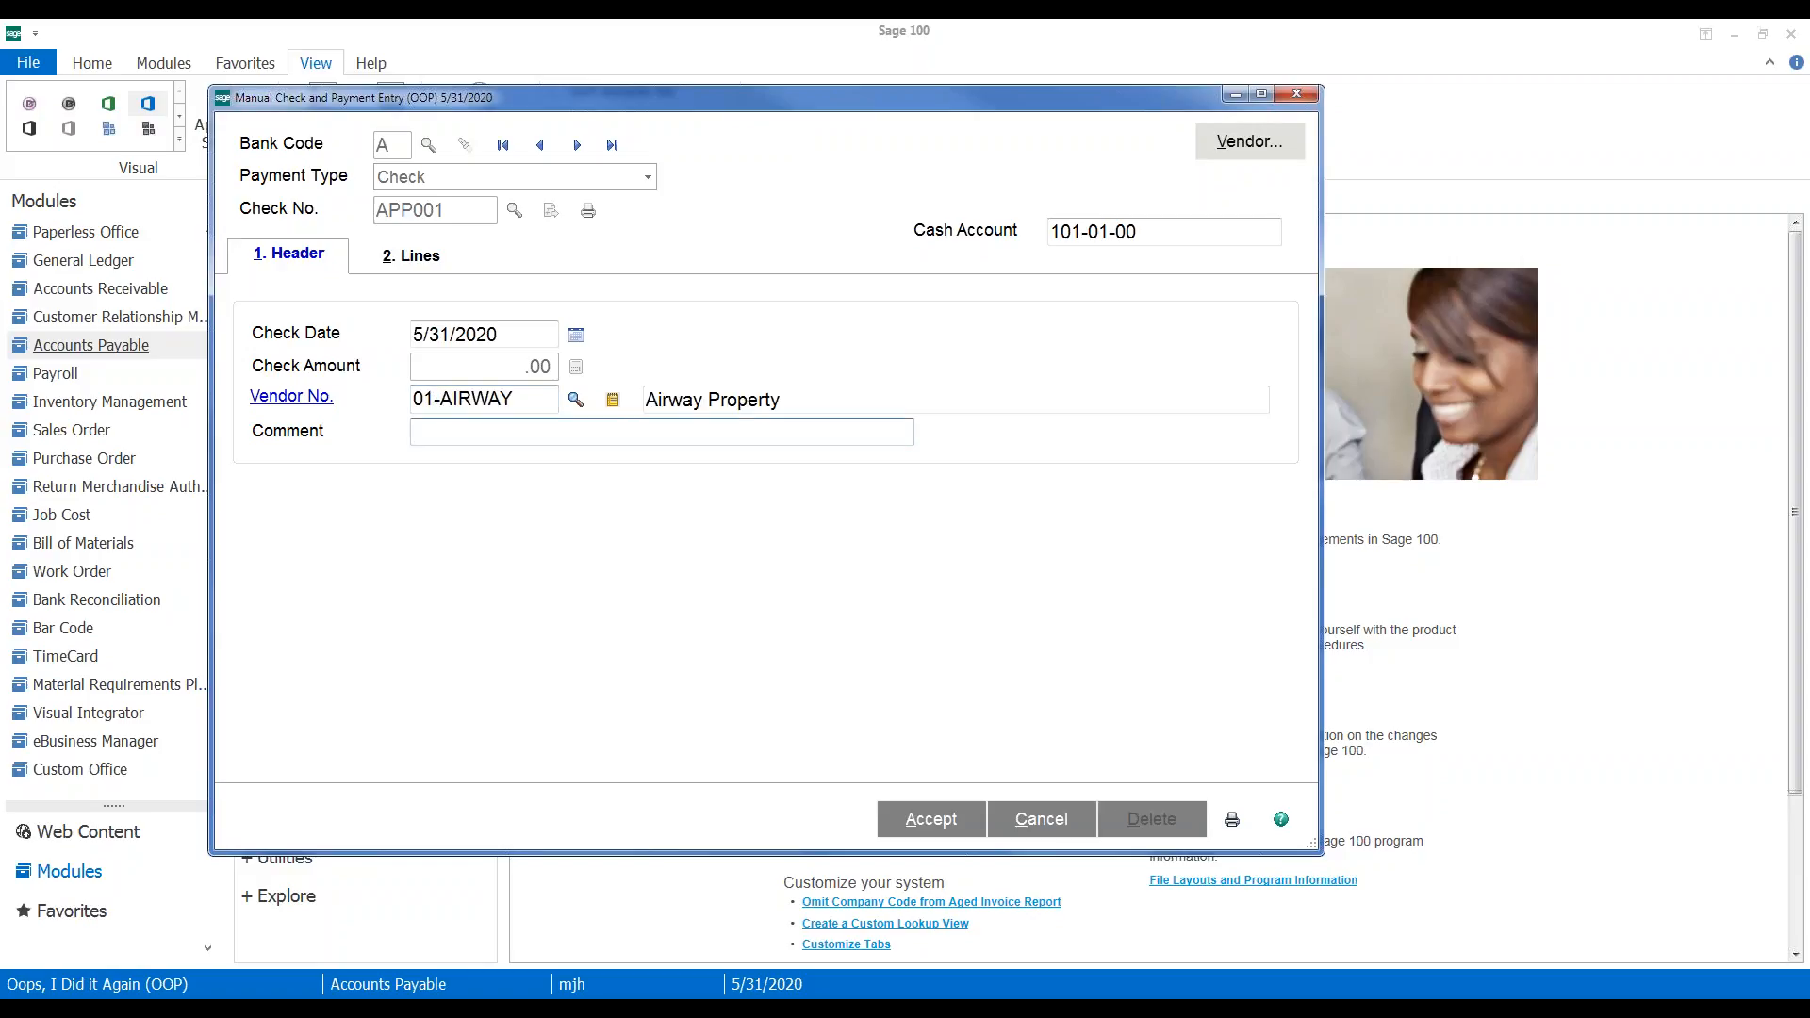
pyautogui.click(403, 259)
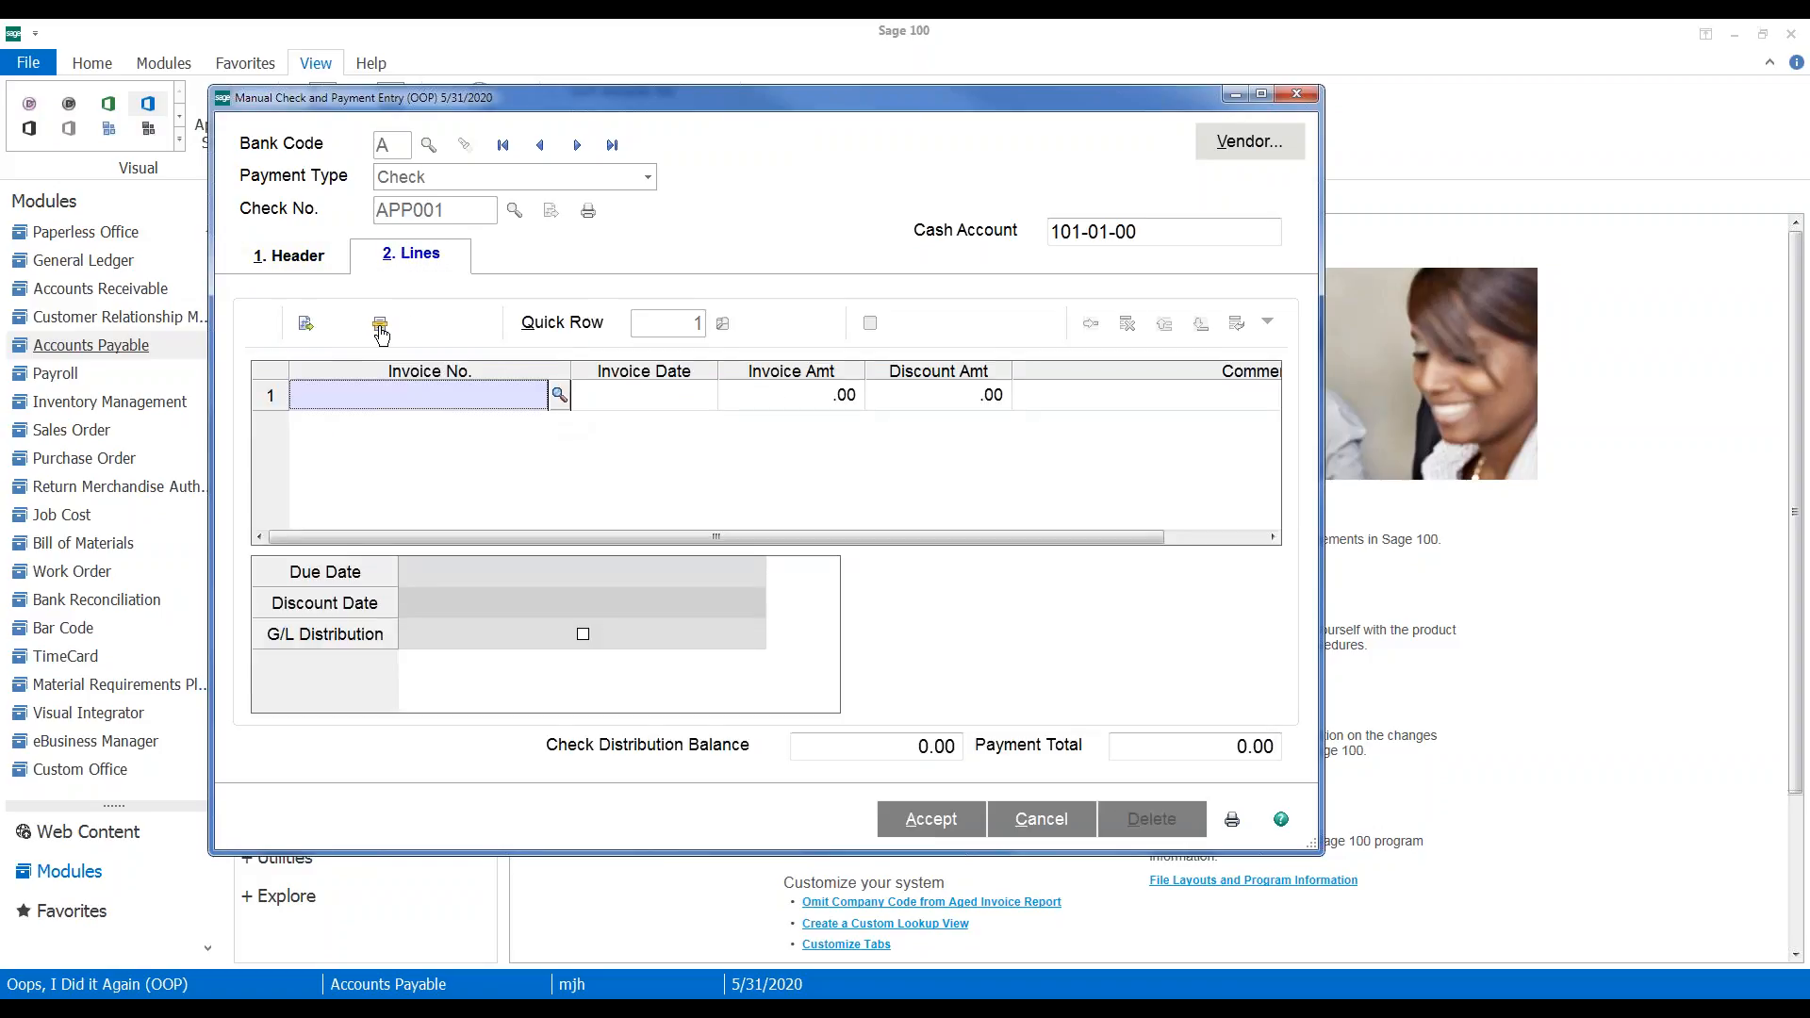
pyautogui.click(381, 330)
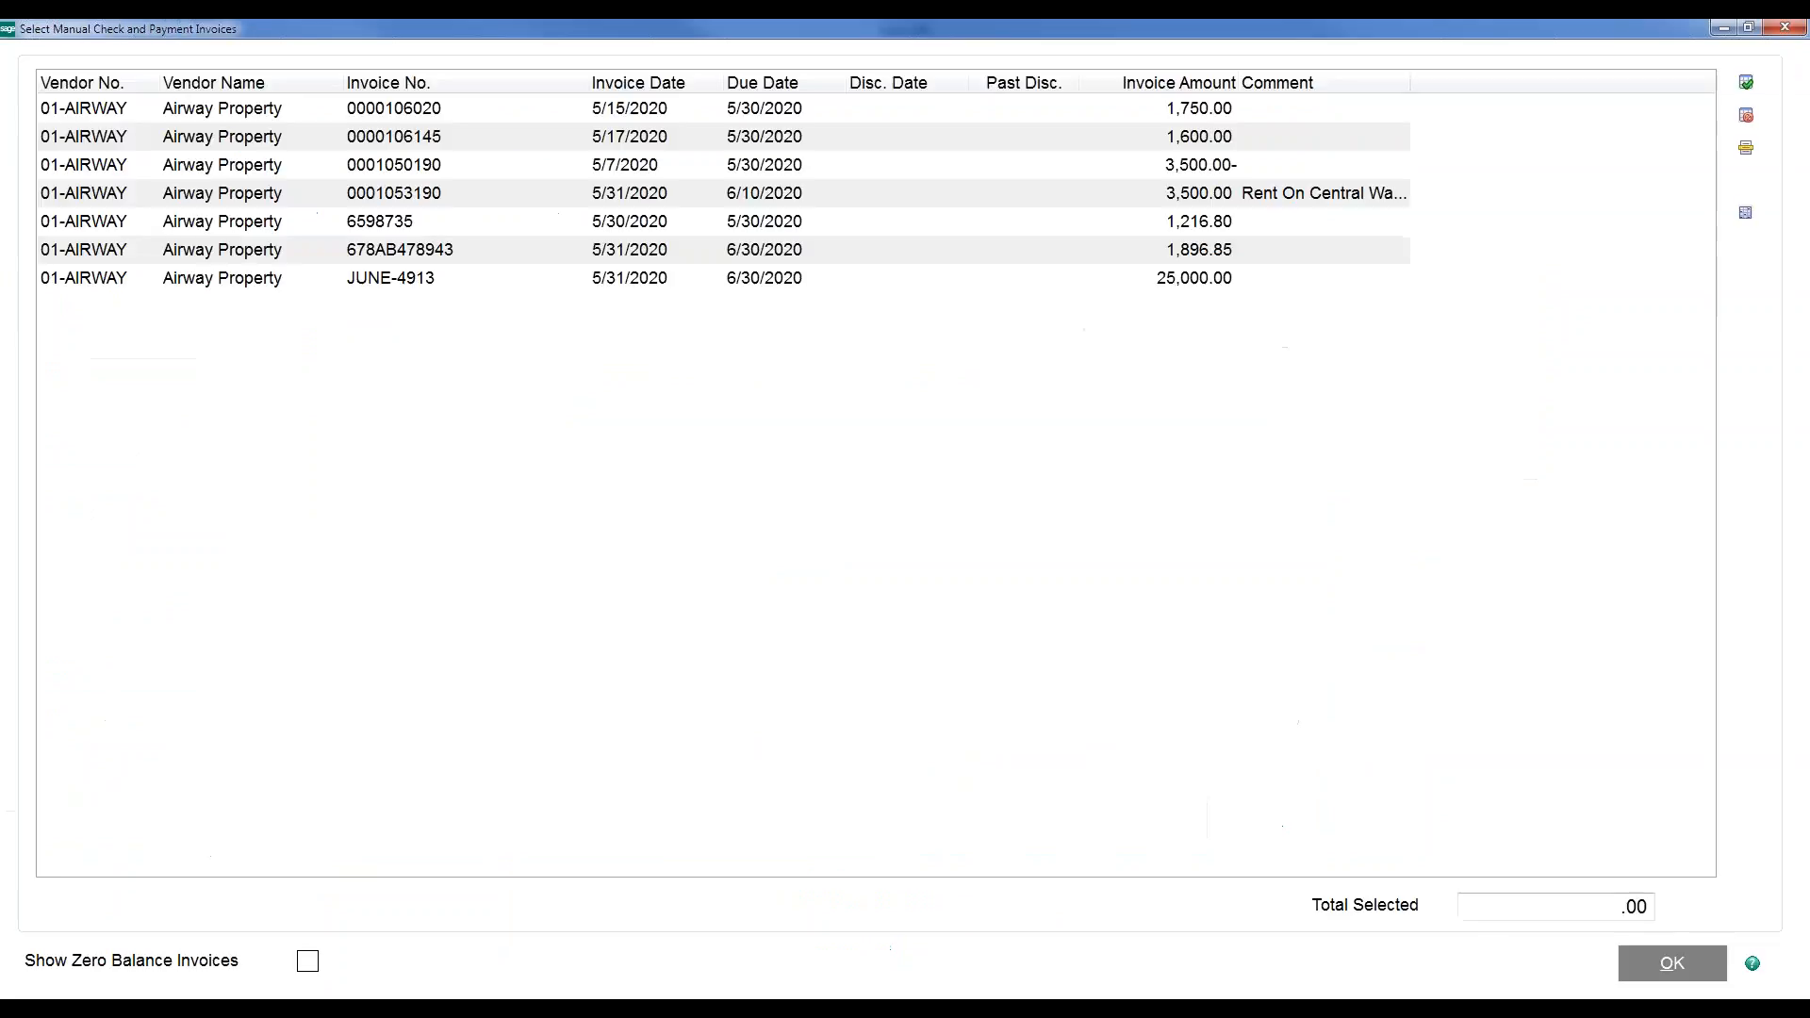
pyautogui.click(635, 171)
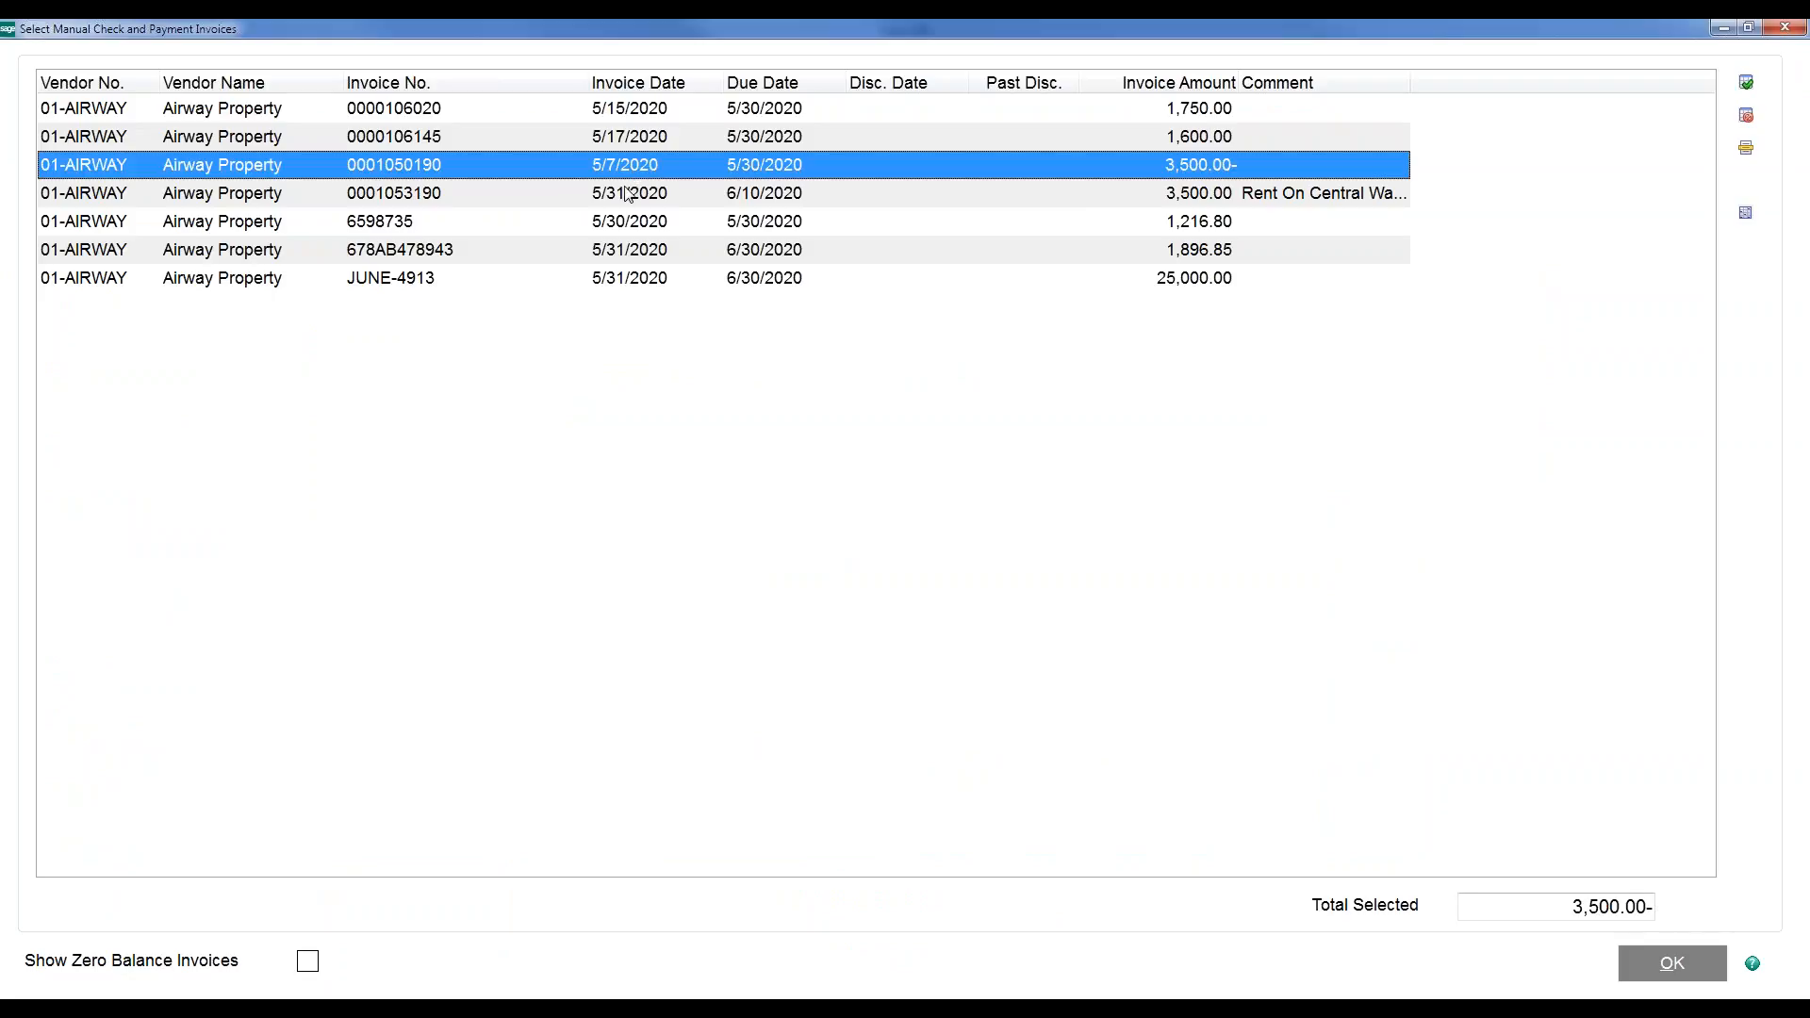
pyautogui.keyDown('ctrl'); pyautogui.click(618, 200); pyautogui.keyUp('ctrl')
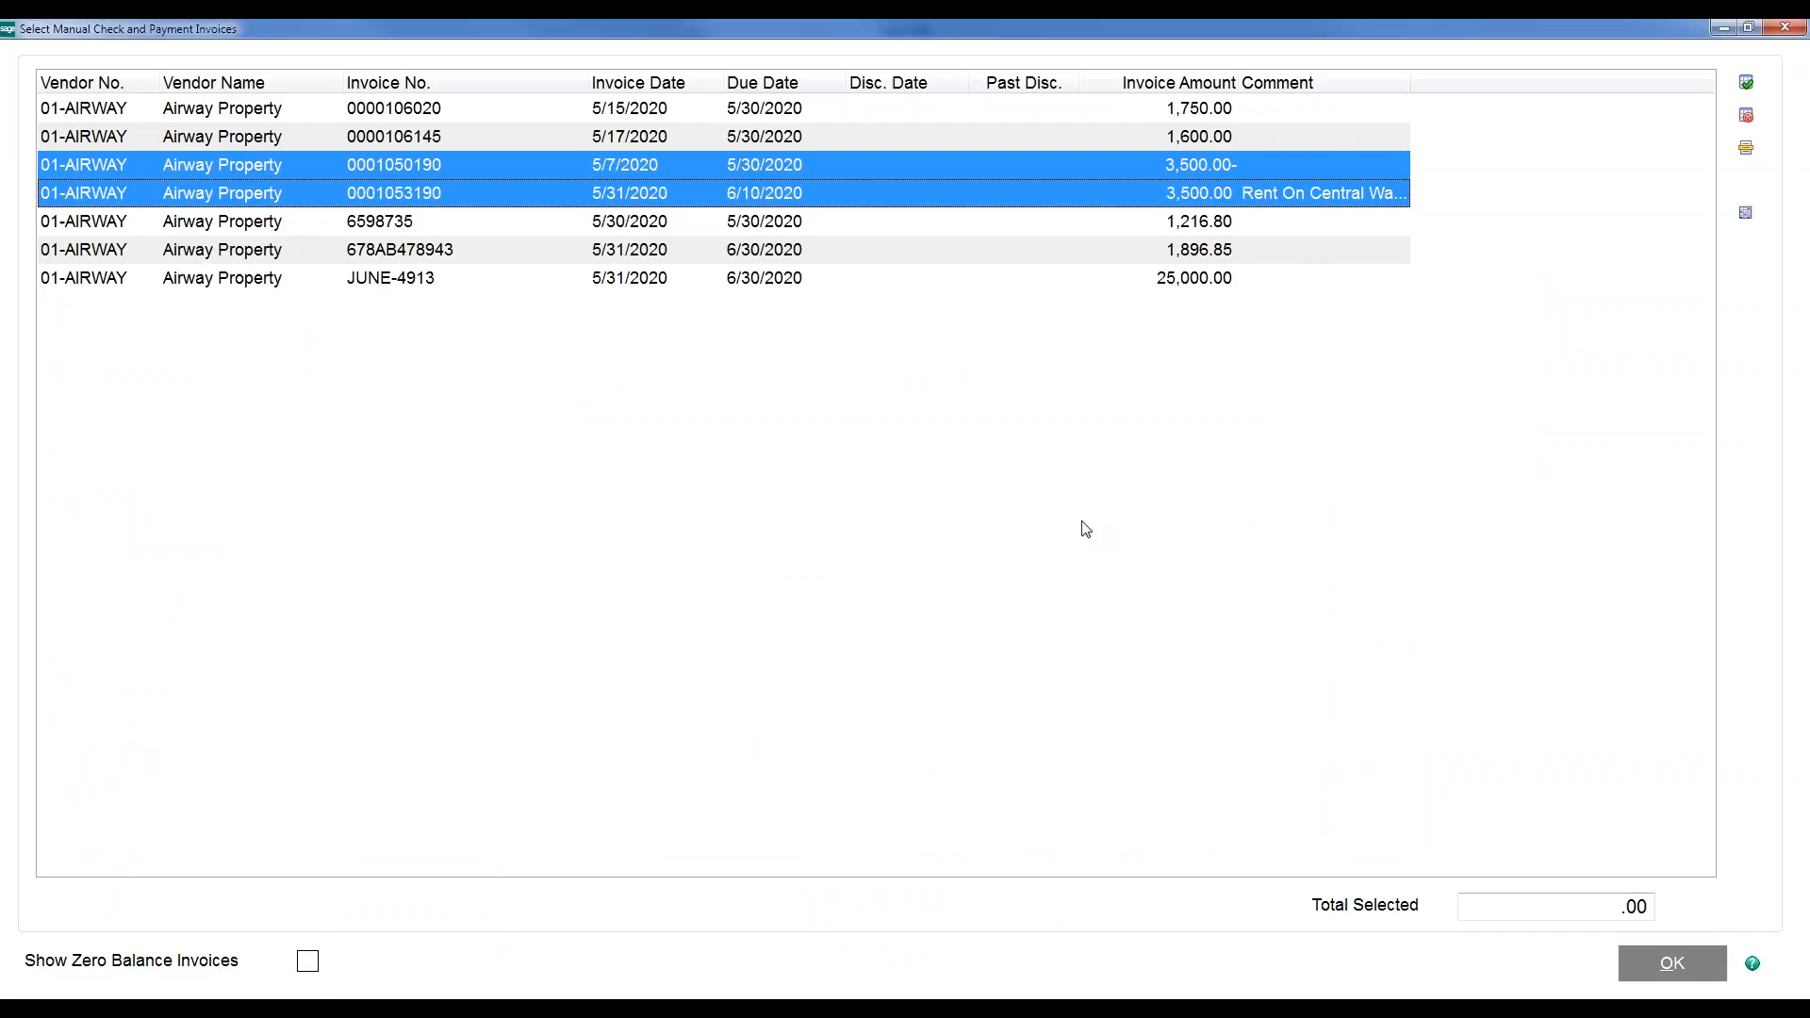
pyautogui.click(1672, 966)
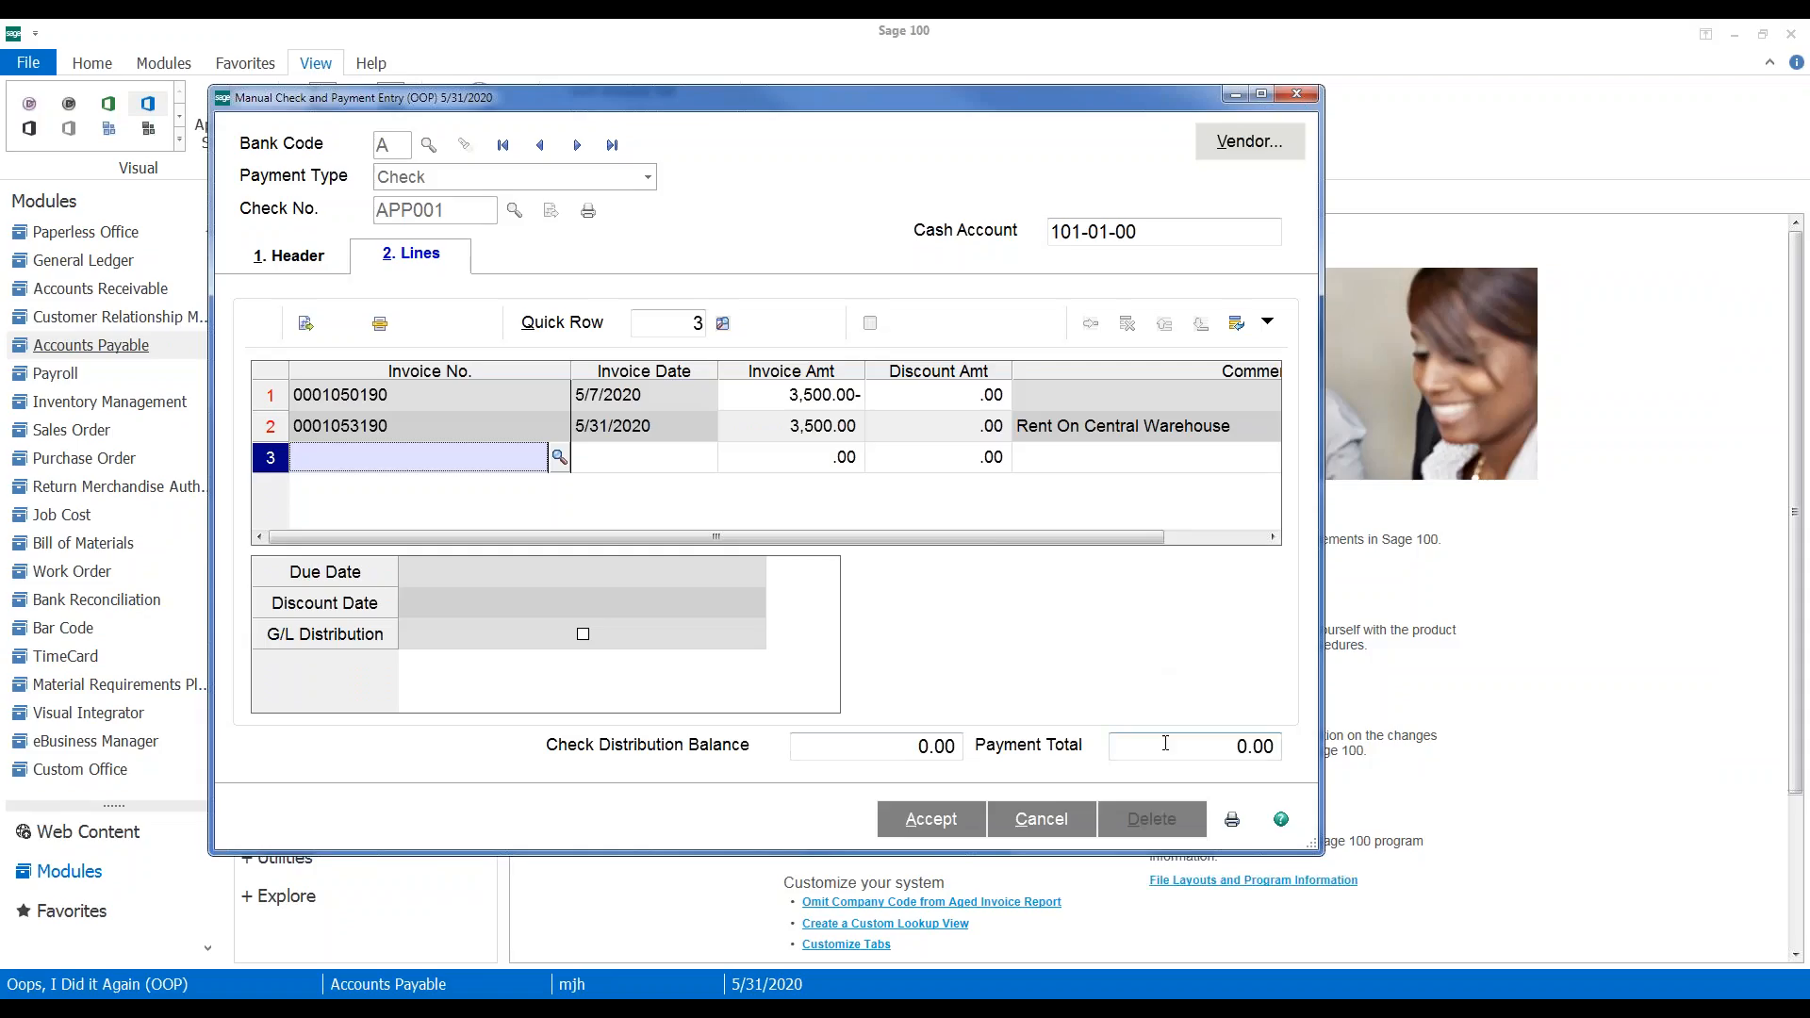
pyautogui.click(1166, 743)
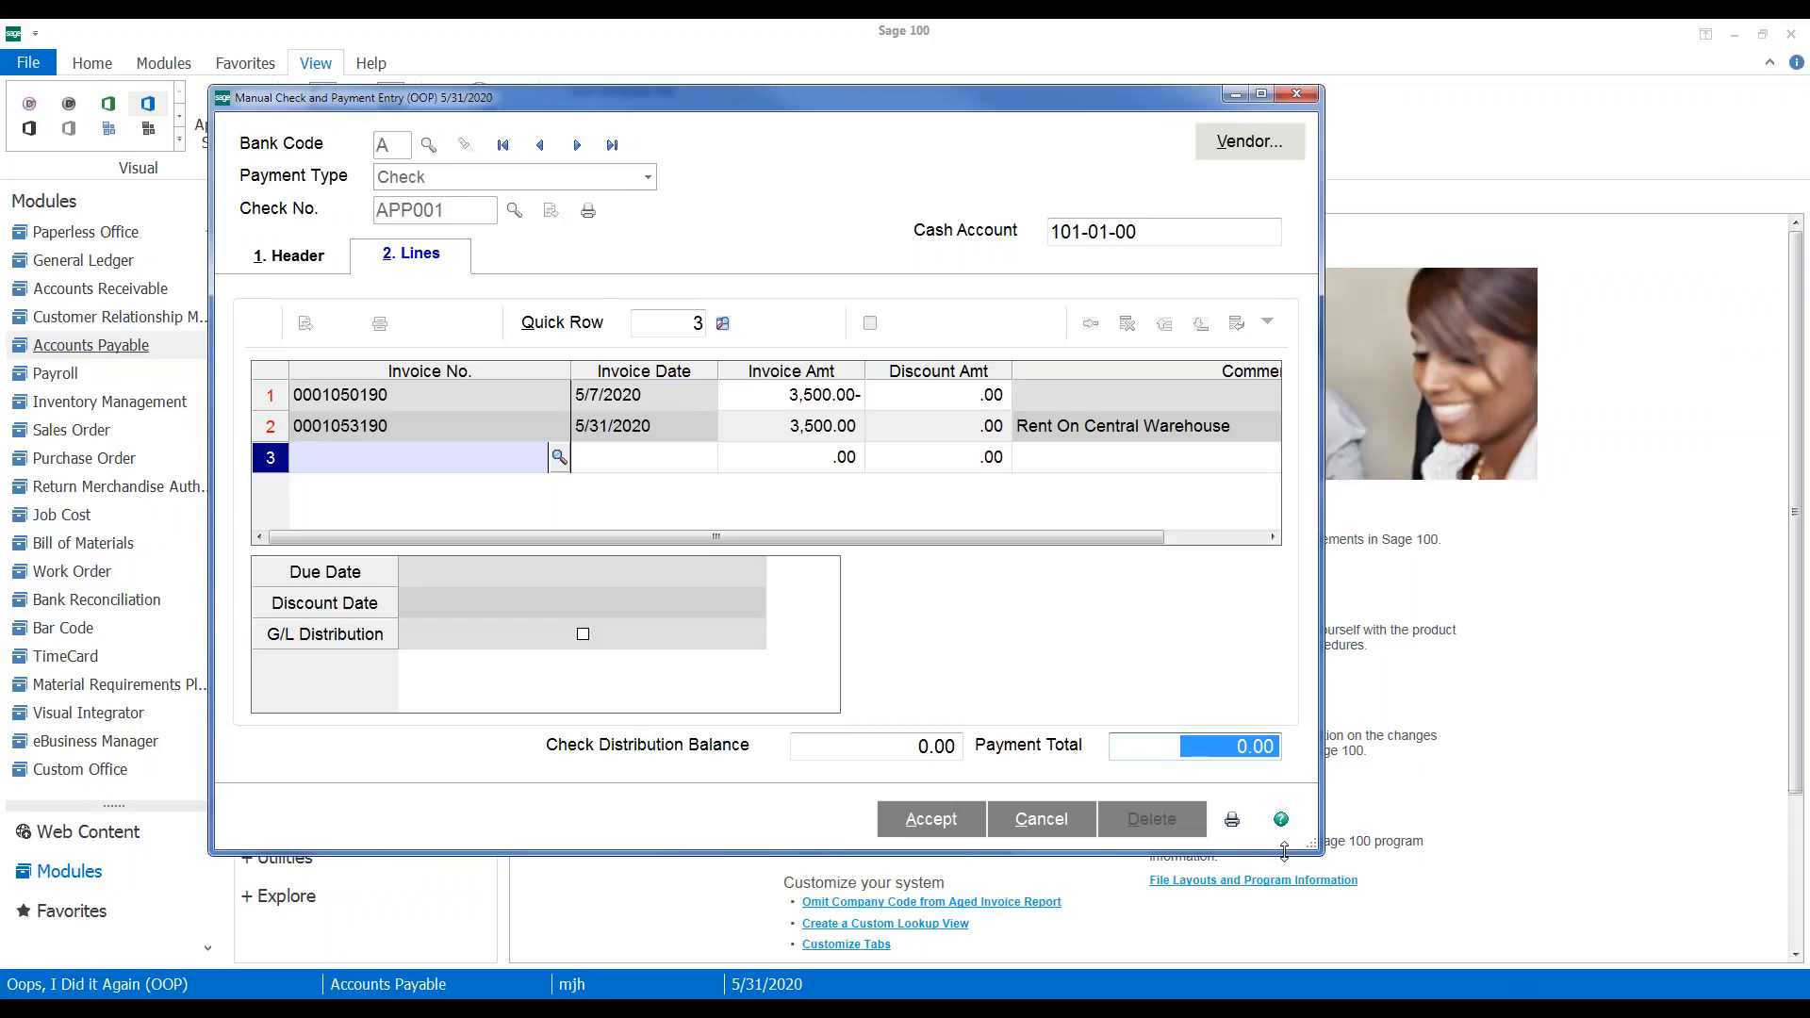
pyautogui.click(919, 834)
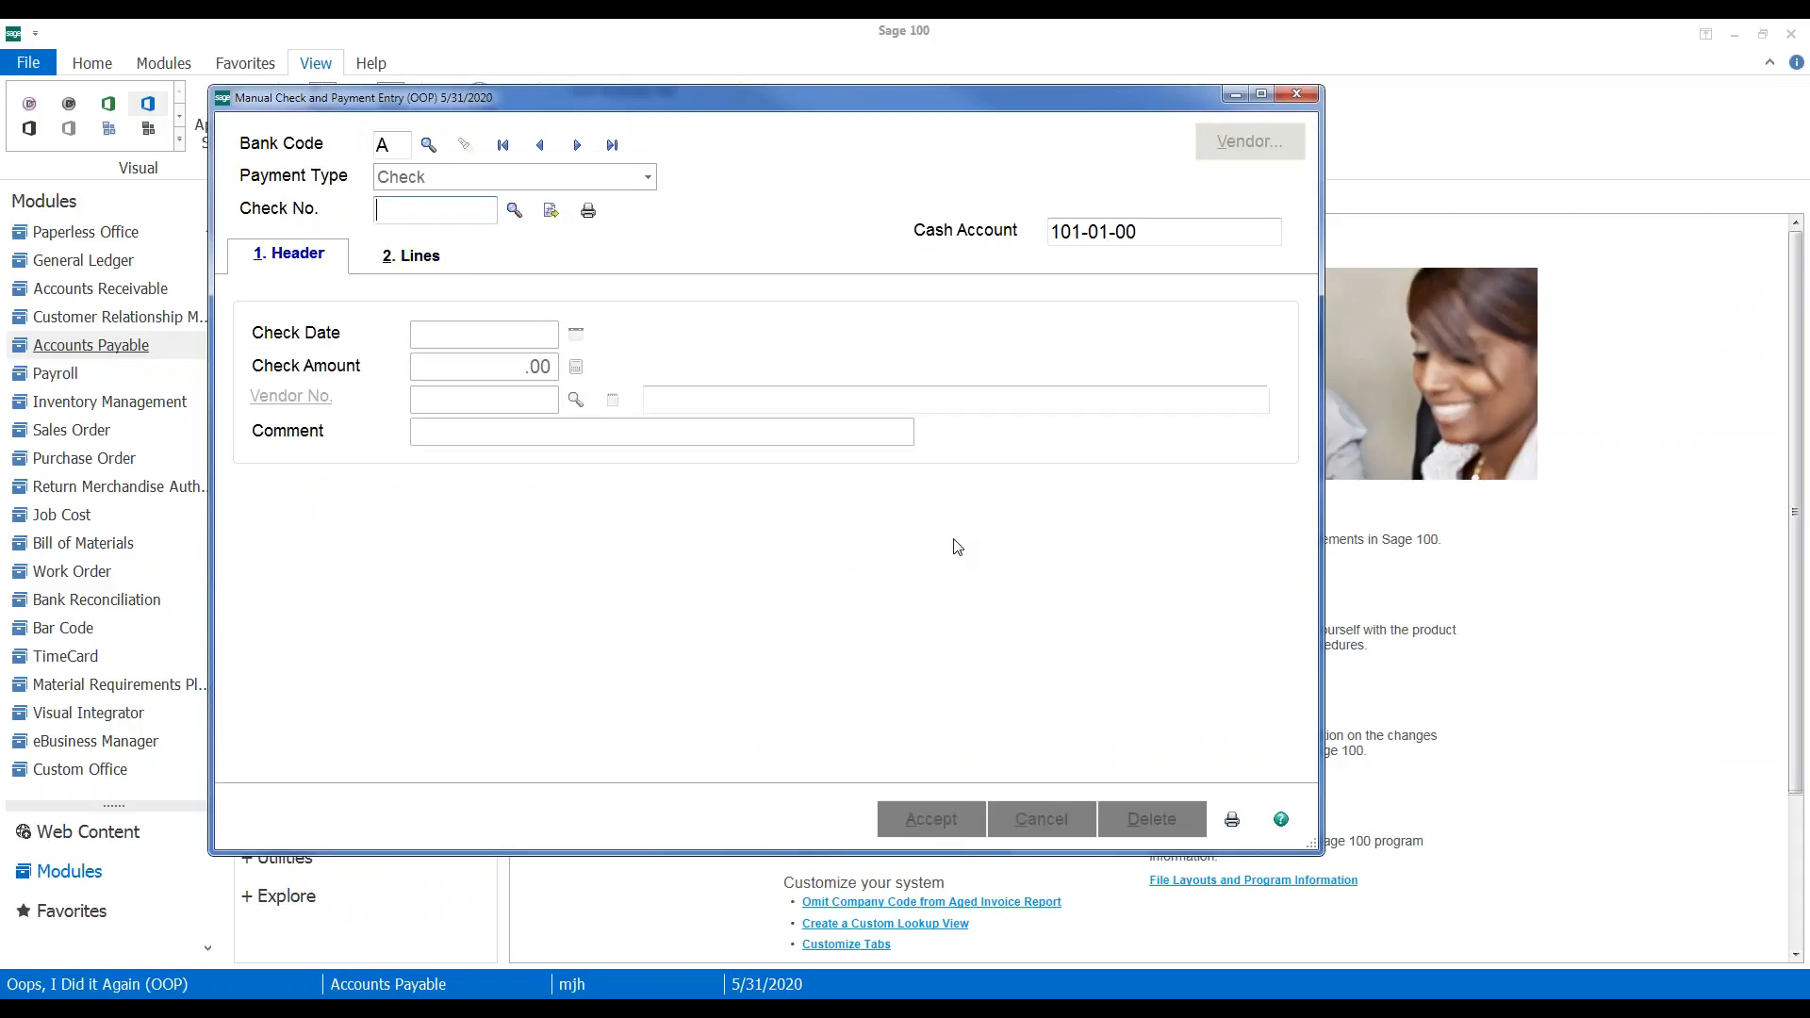
# Preview the Manual Check and Payment Register and its recap by division report
pyautogui.click(1229, 818)
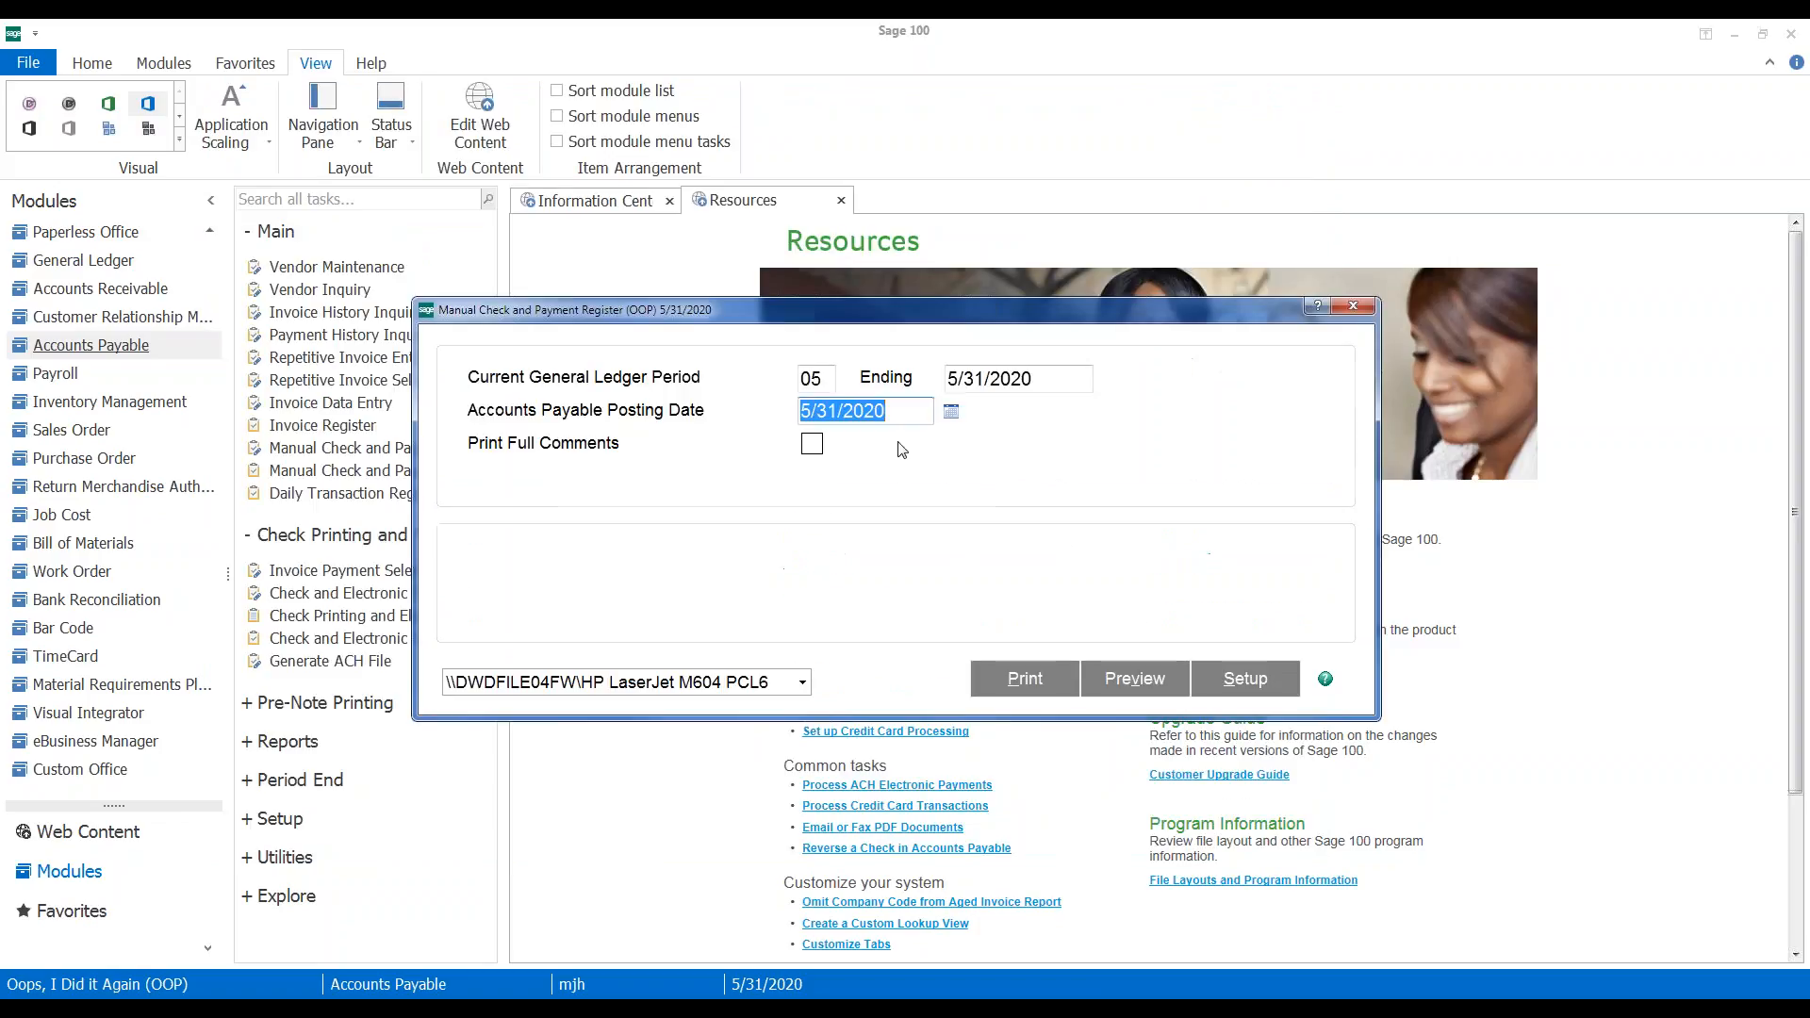
pyautogui.click(1135, 679)
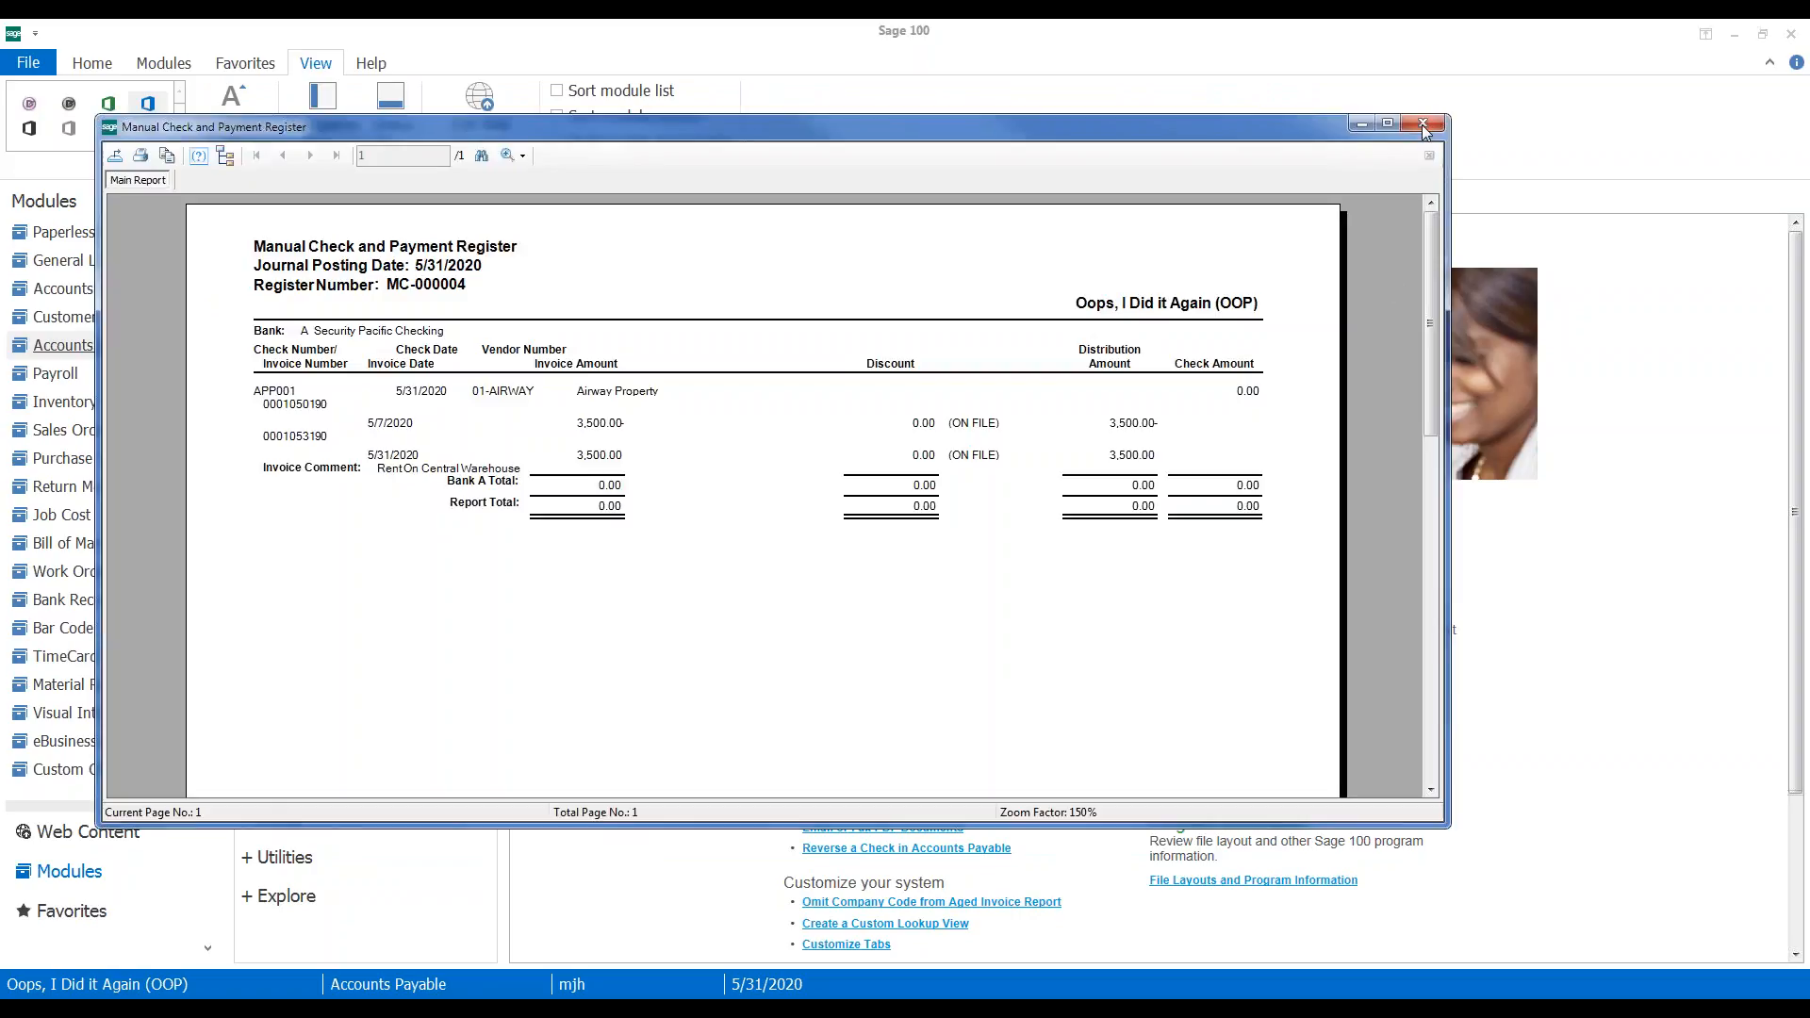
pyautogui.click(1423, 126)
pyautogui.click(1083, 672)
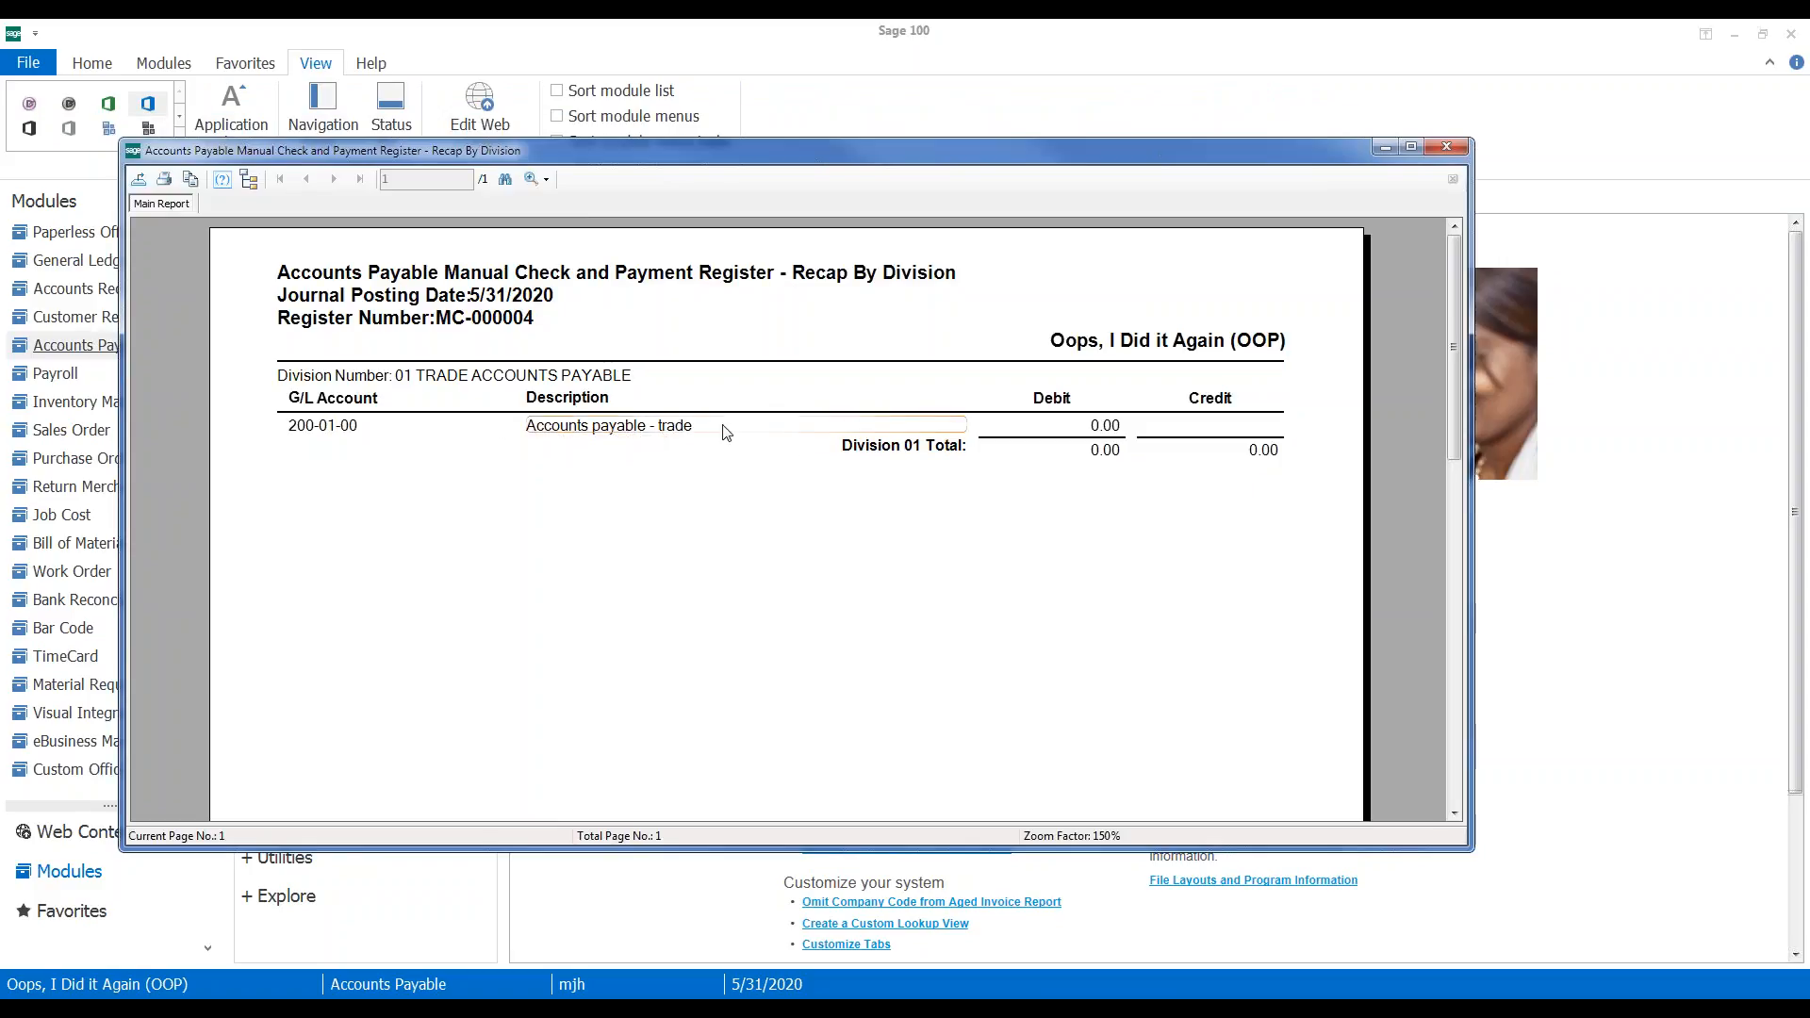
pyautogui.click(1447, 147)
# Update the register, then preview and dismiss the empty Daily Transaction Register
pyautogui.click(845, 415)
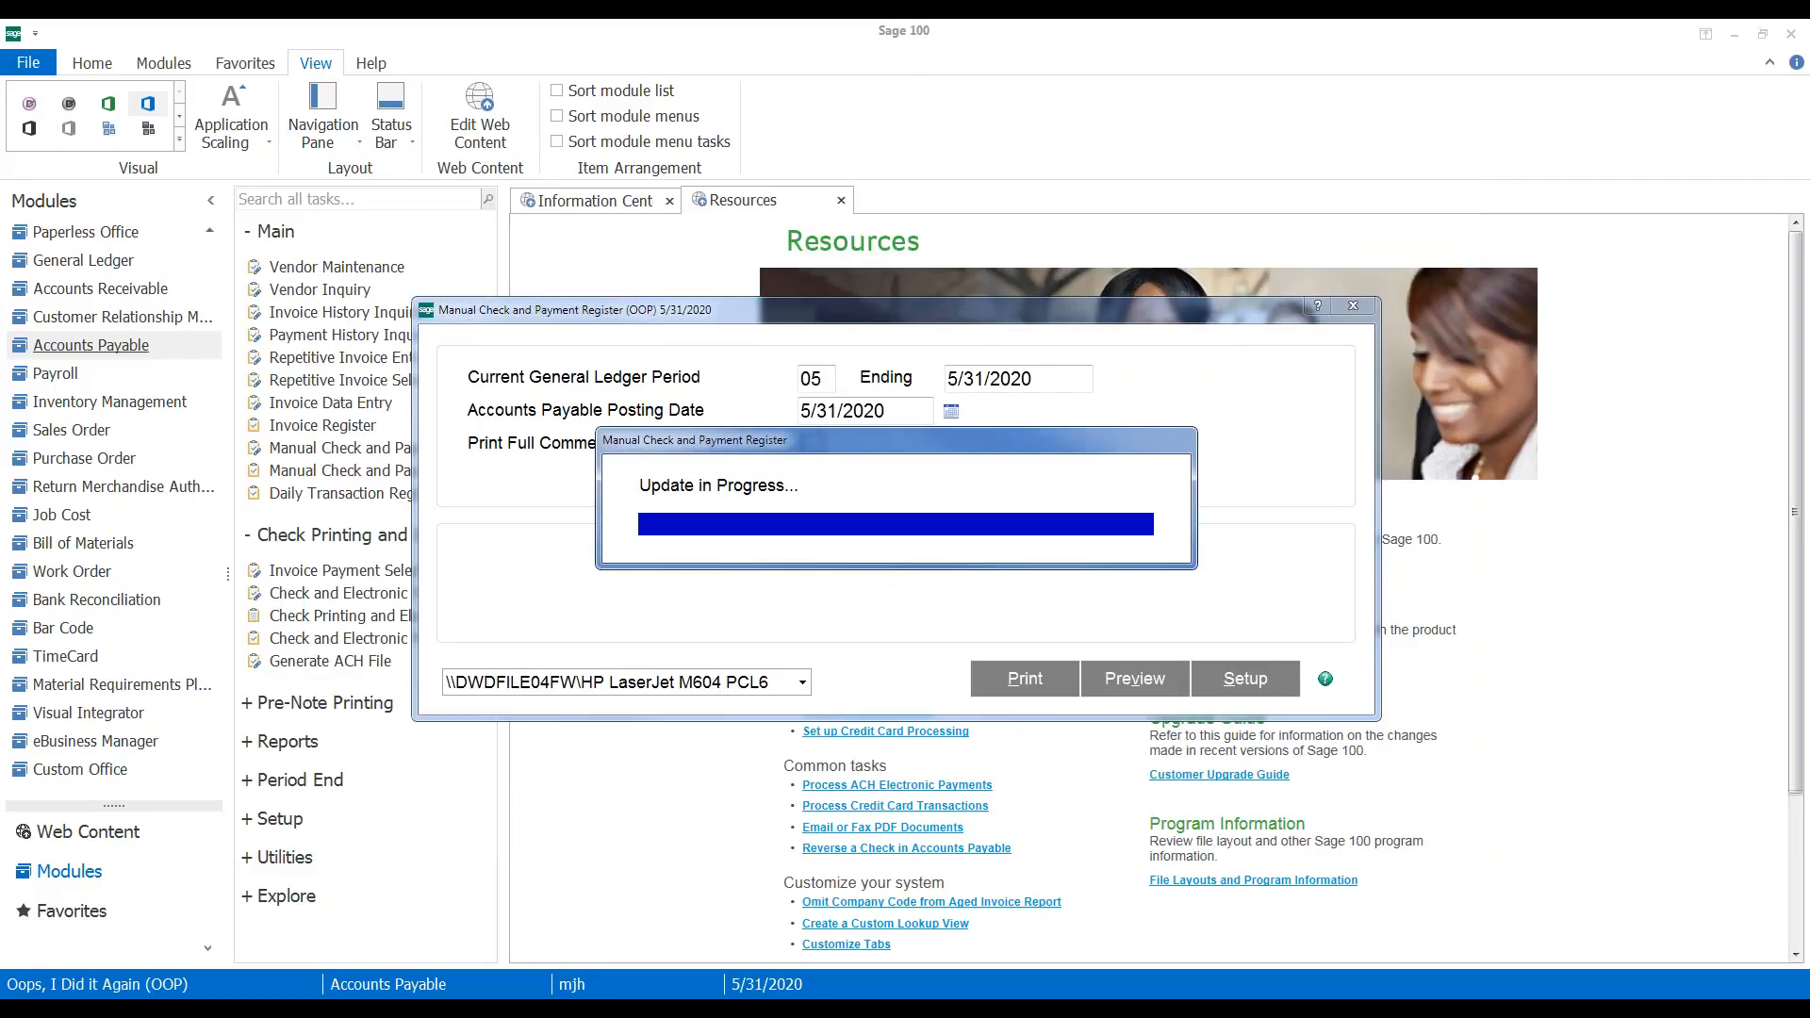
pyautogui.click(969, 406)
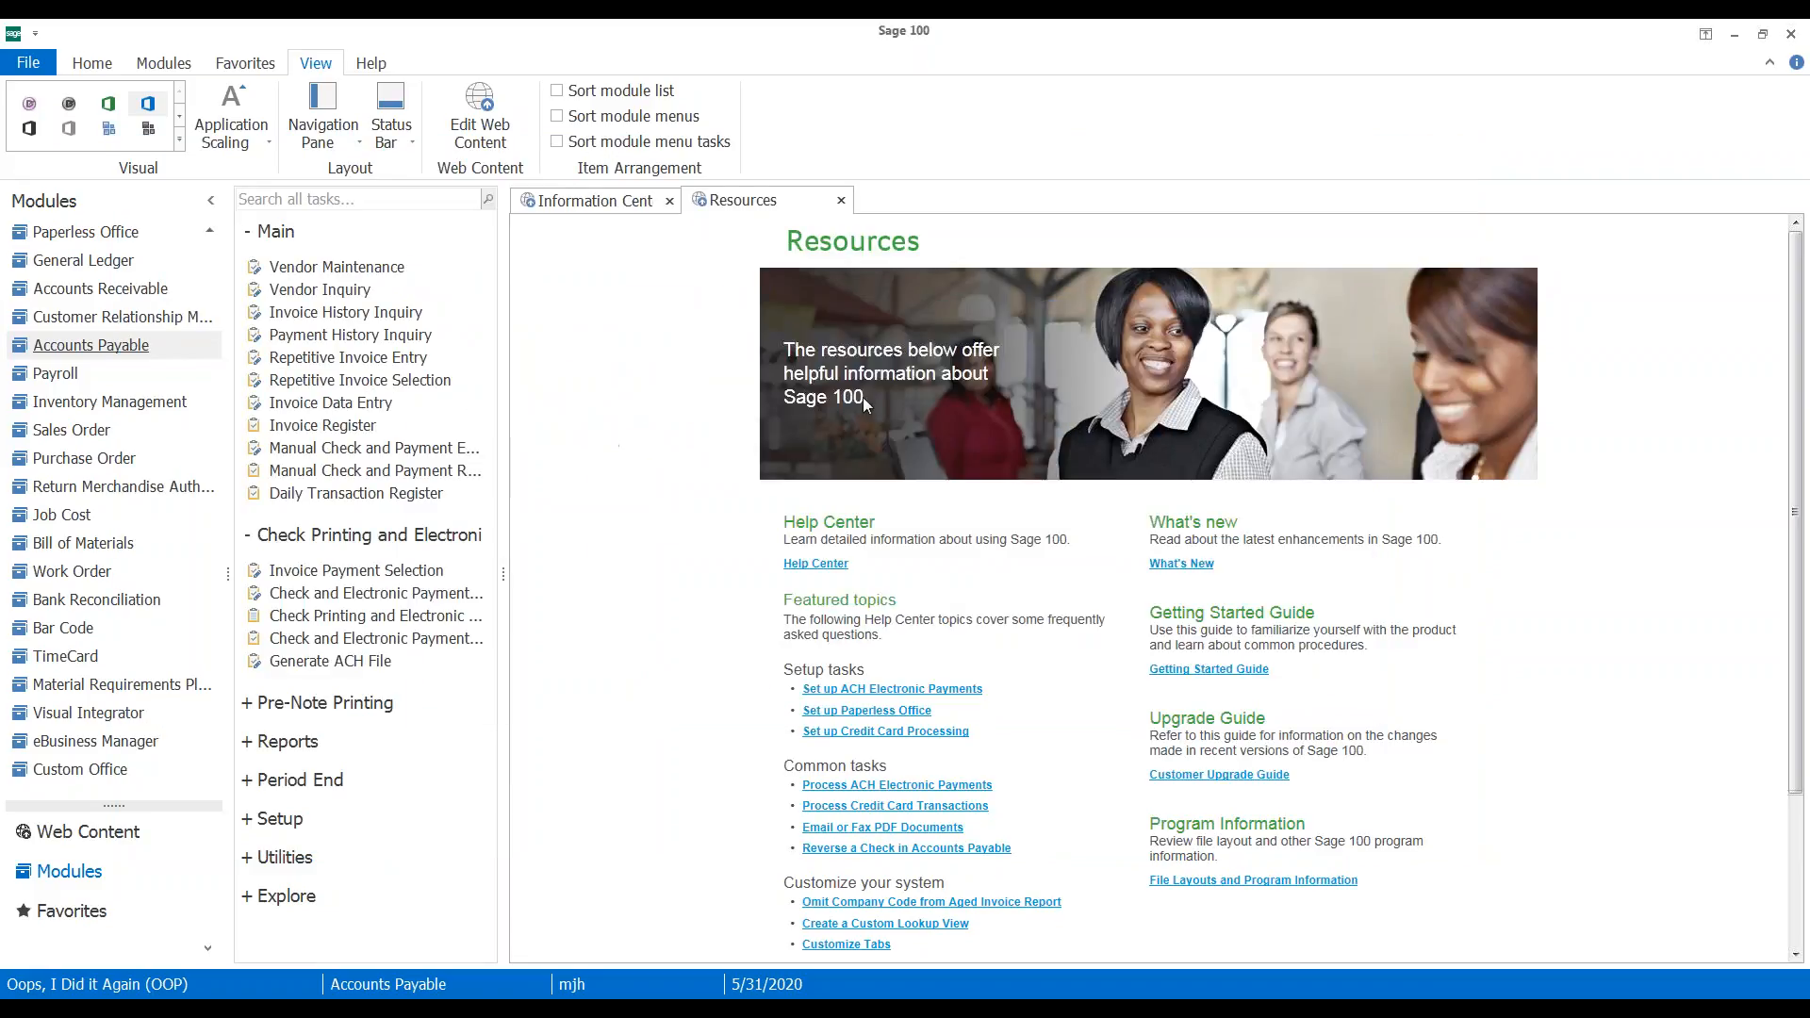
pyautogui.click(1108, 590)
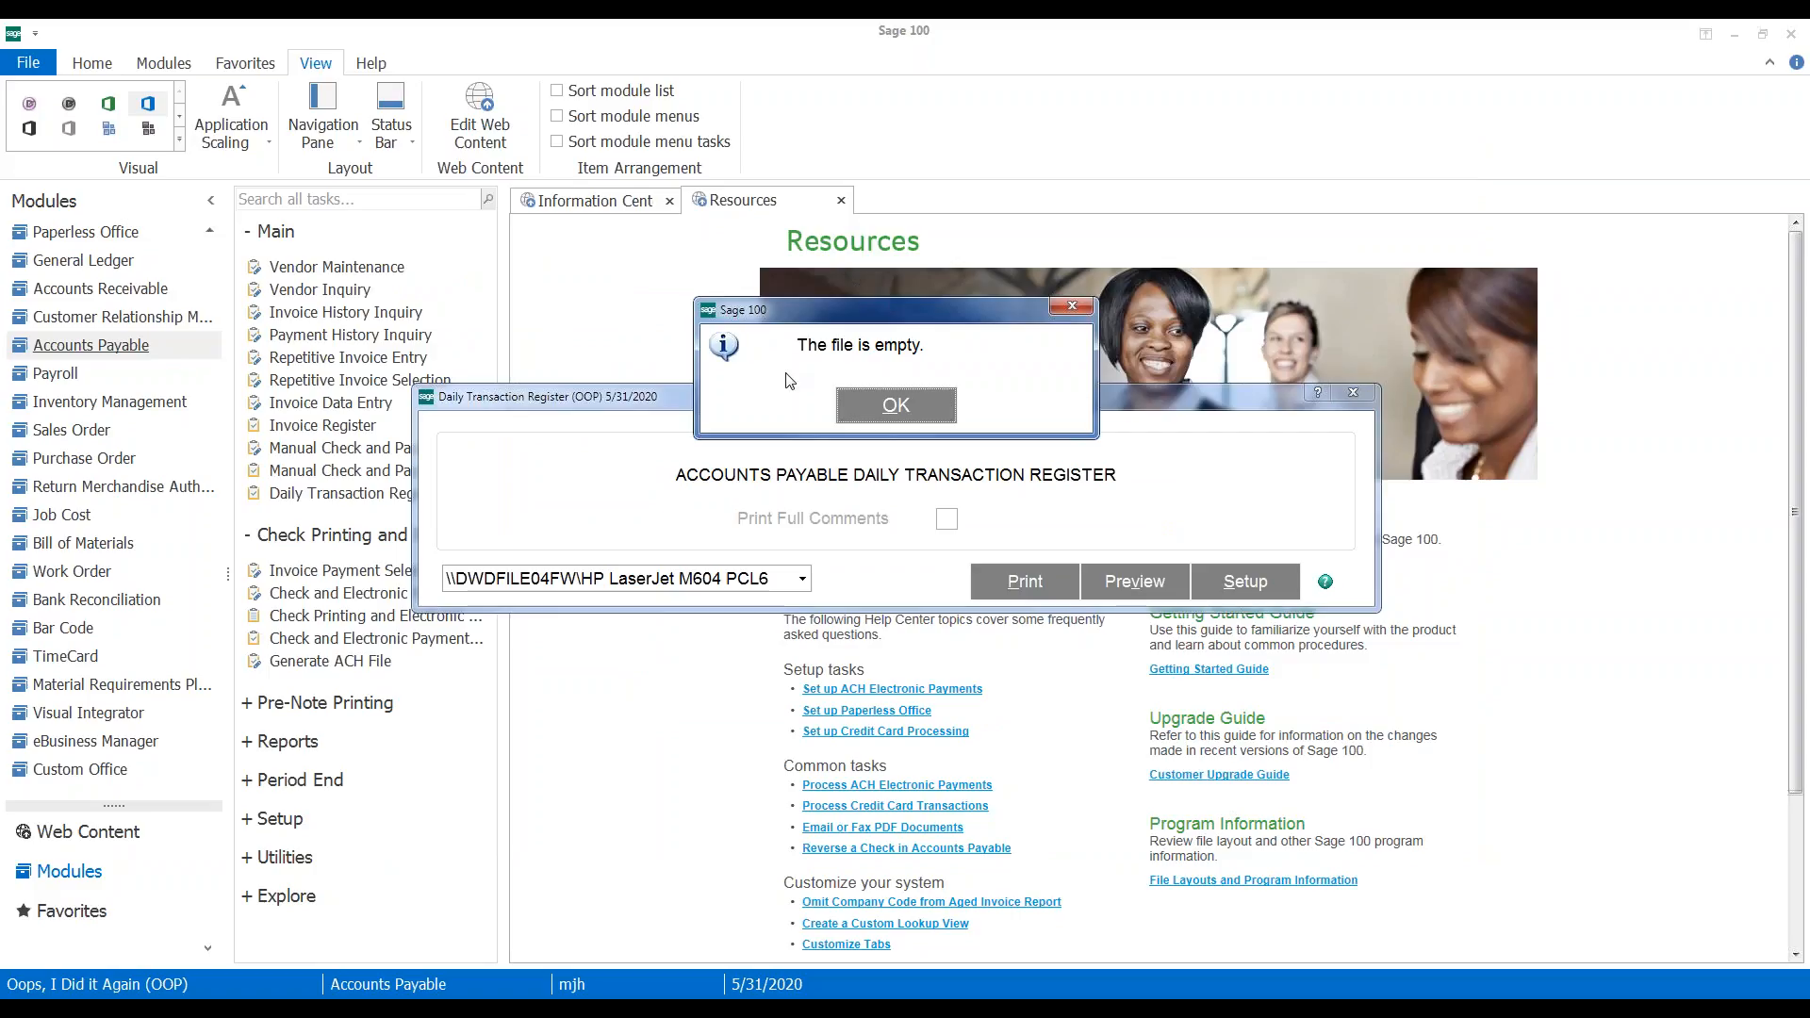
pyautogui.click(897, 407)
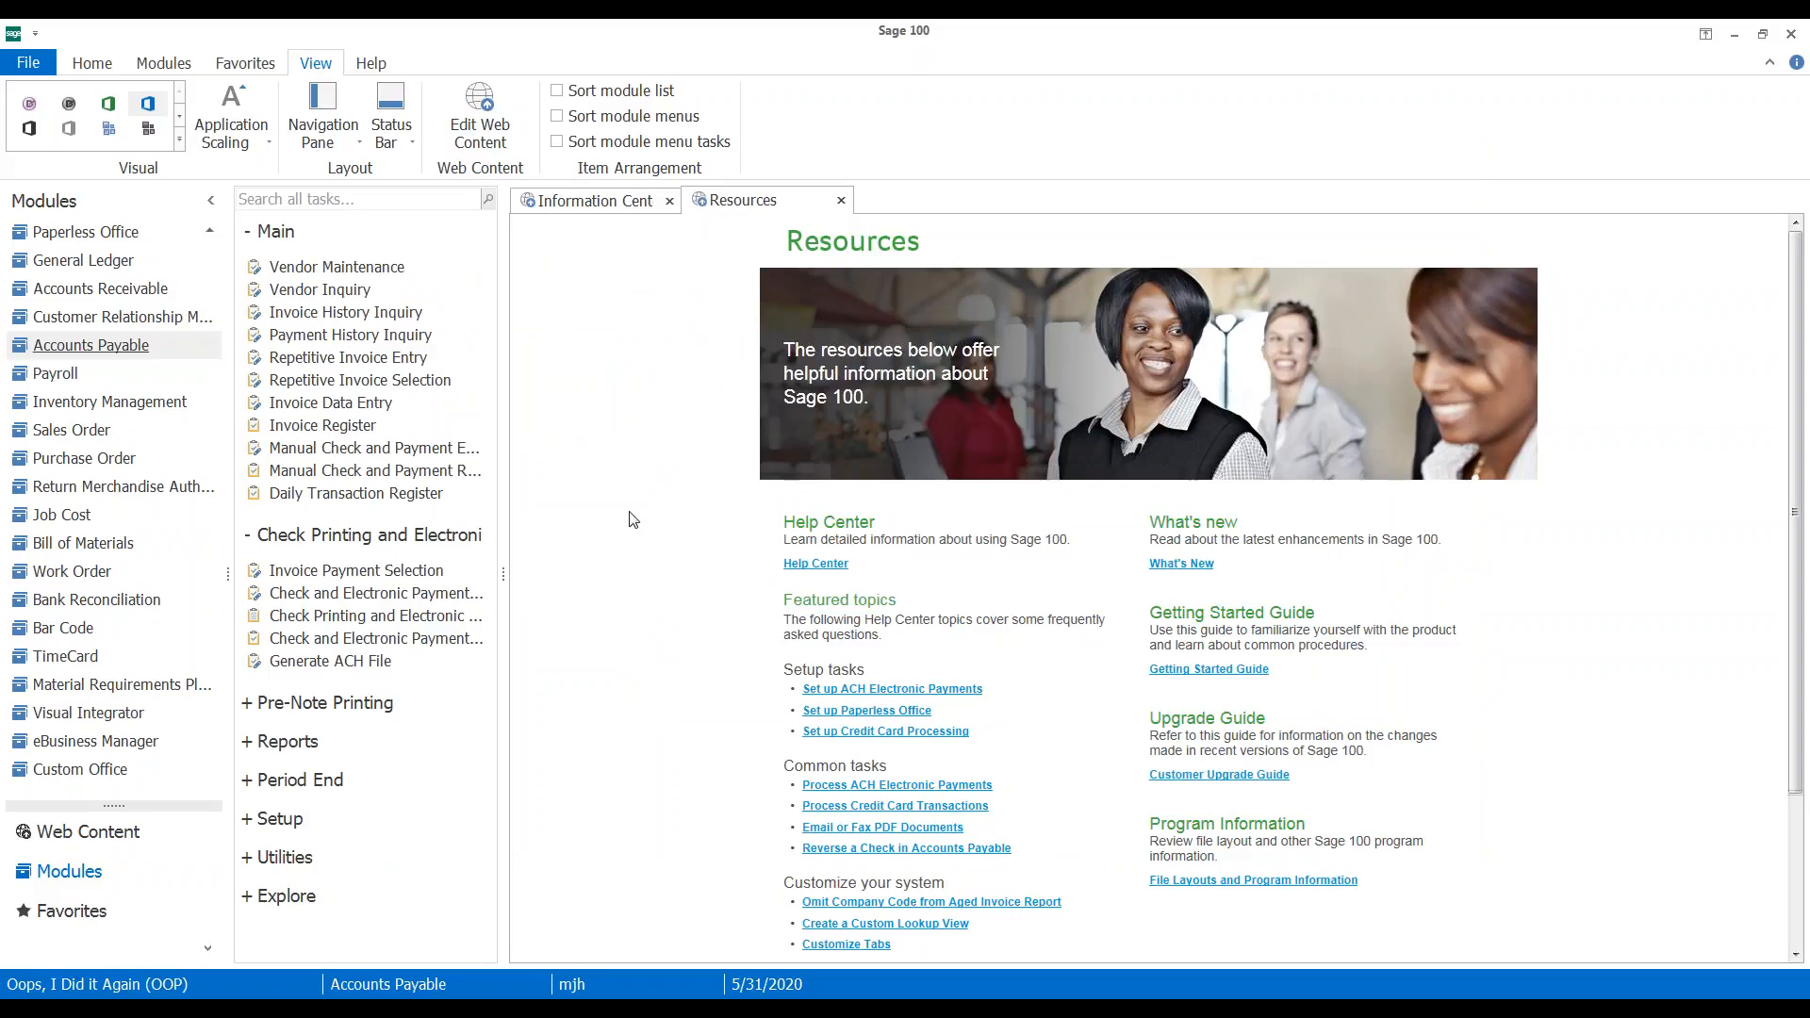
# Open Vendor Inquiry for 01-AIRWAY, show its invoices and widen the window
pyautogui.click(325, 289)
pyautogui.write('01-AIRWAY')
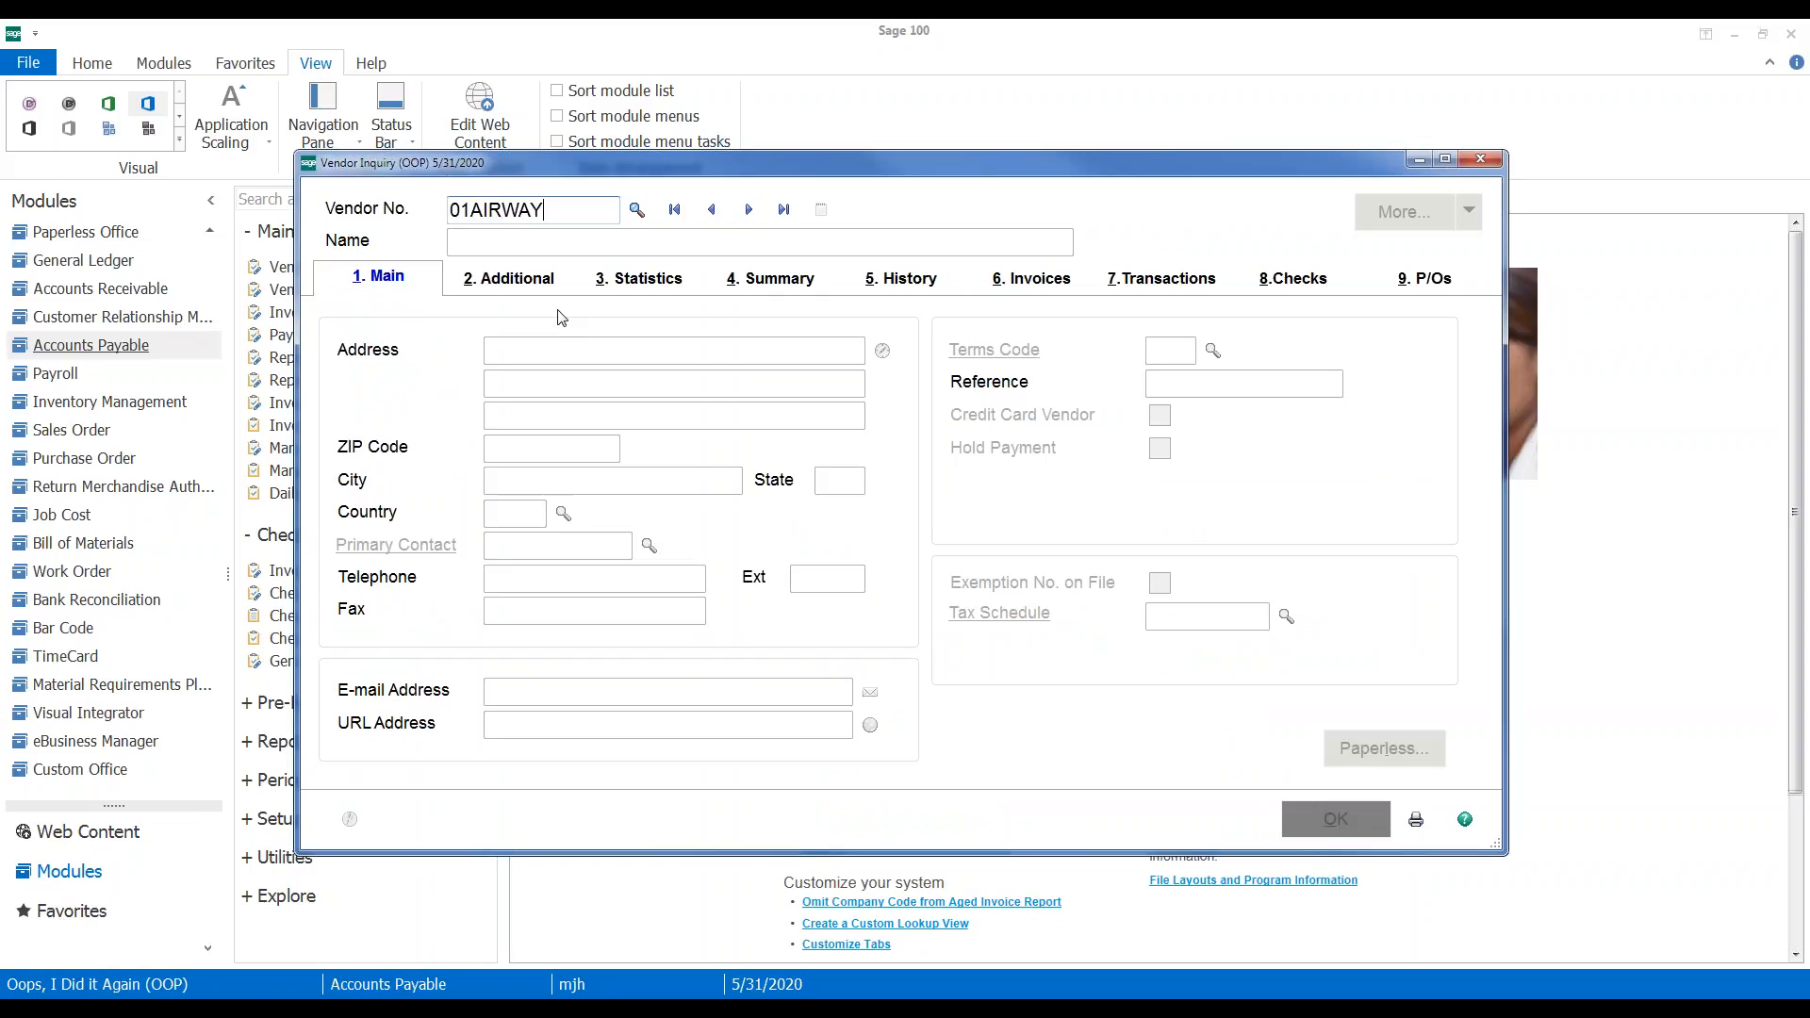
pyautogui.press('Tab')
pyautogui.click(1044, 282)
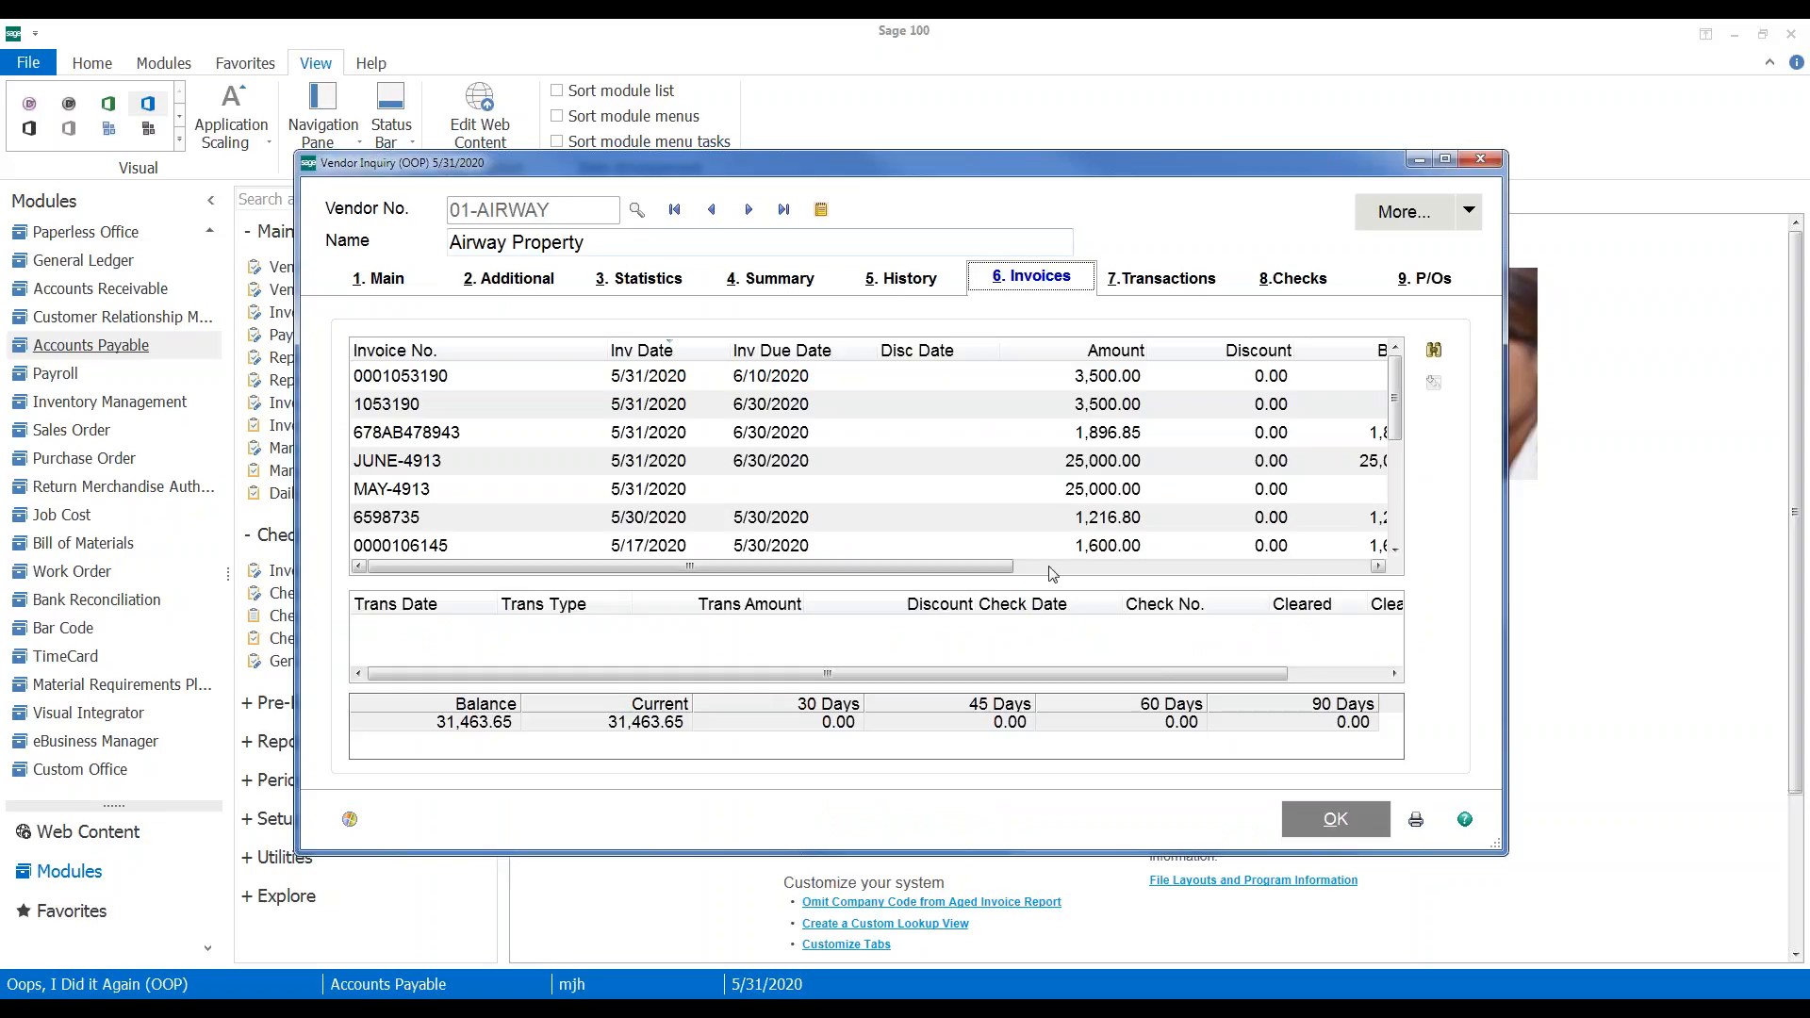
pyautogui.moveTo(999, 569)
pyautogui.mouseDown()
pyautogui.moveTo(1030, 579)
pyautogui.moveTo(986, 572)
pyautogui.mouseUp()
pyautogui.moveTo(296, 446); pyautogui.dragTo(37, 439)
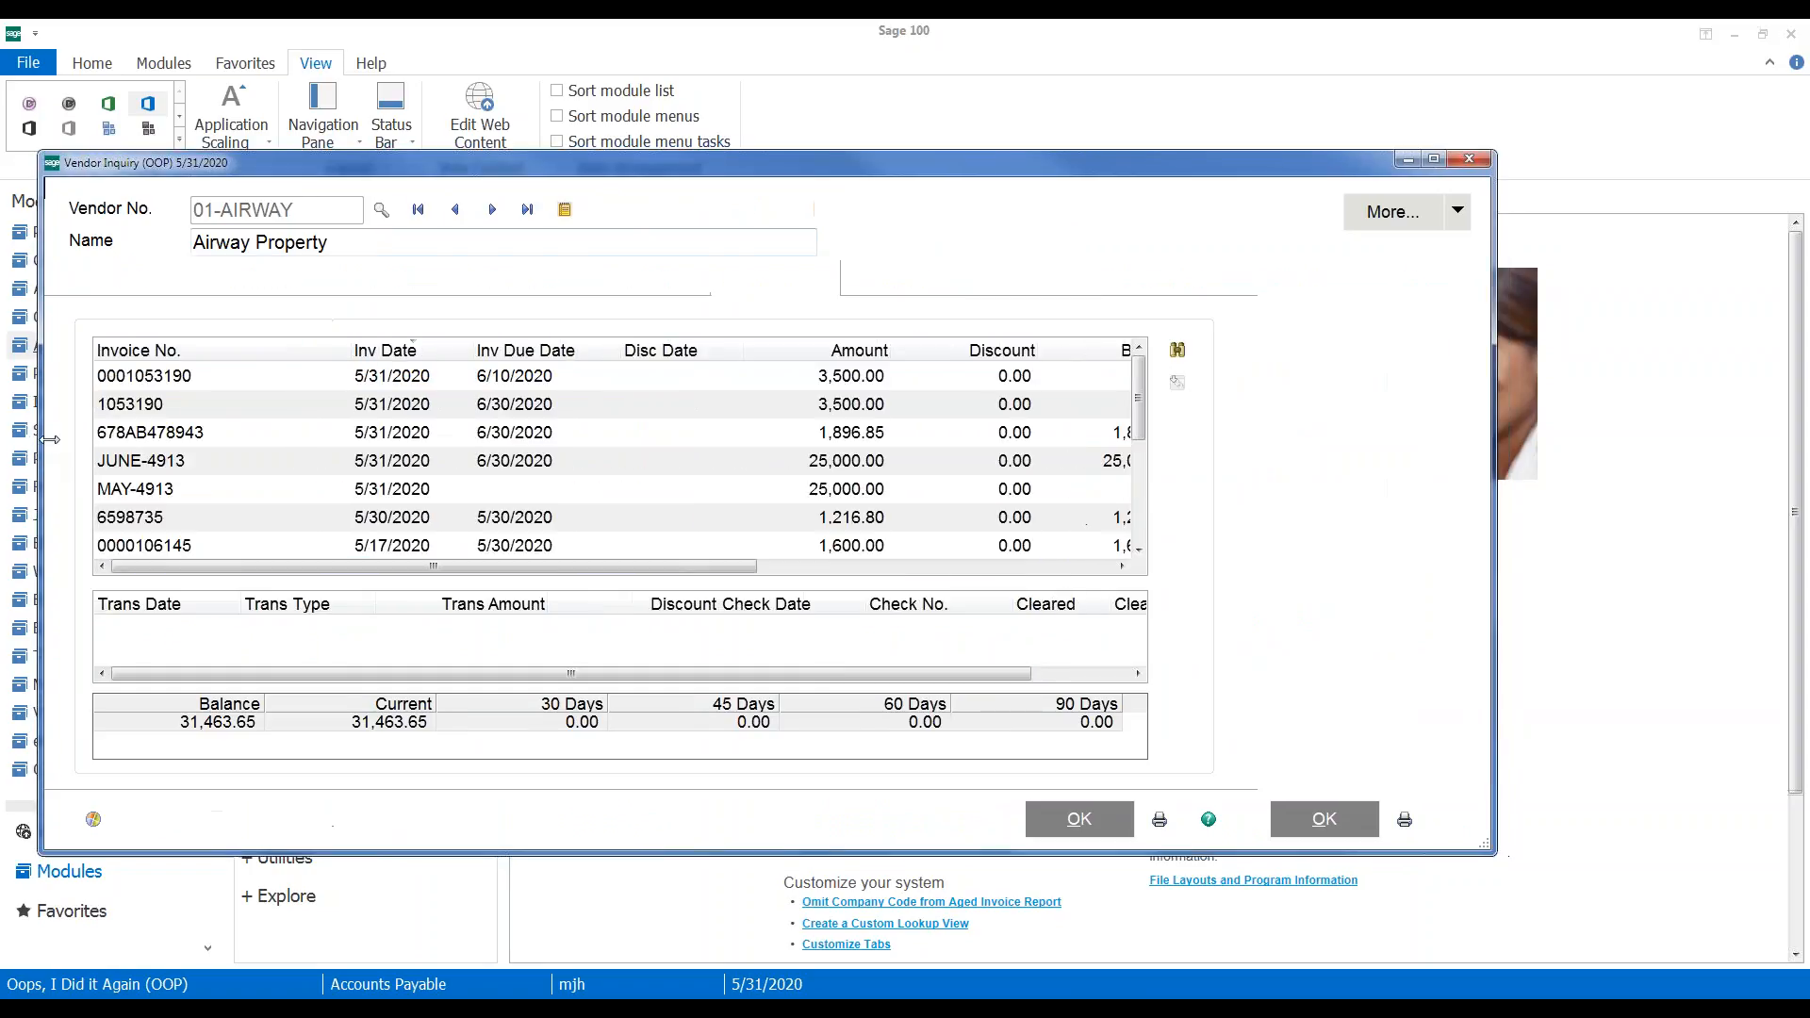
pyautogui.click(184, 379)
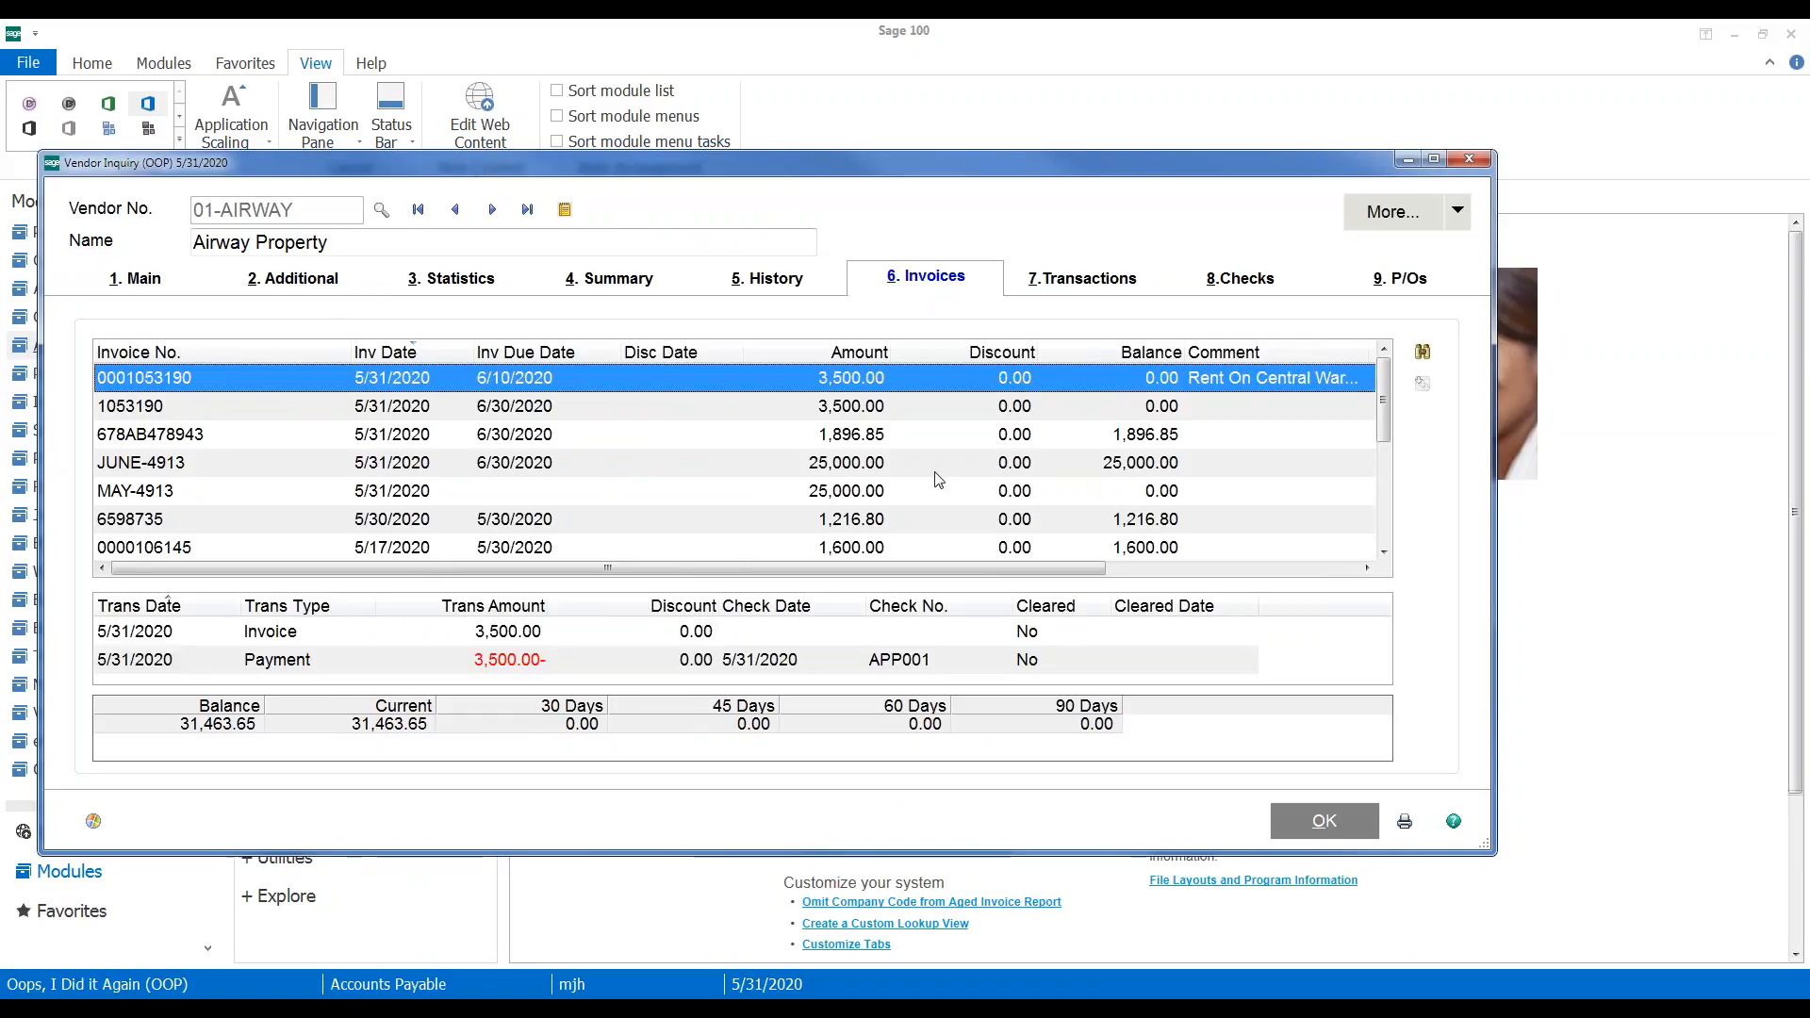
pyautogui.click(218, 360)
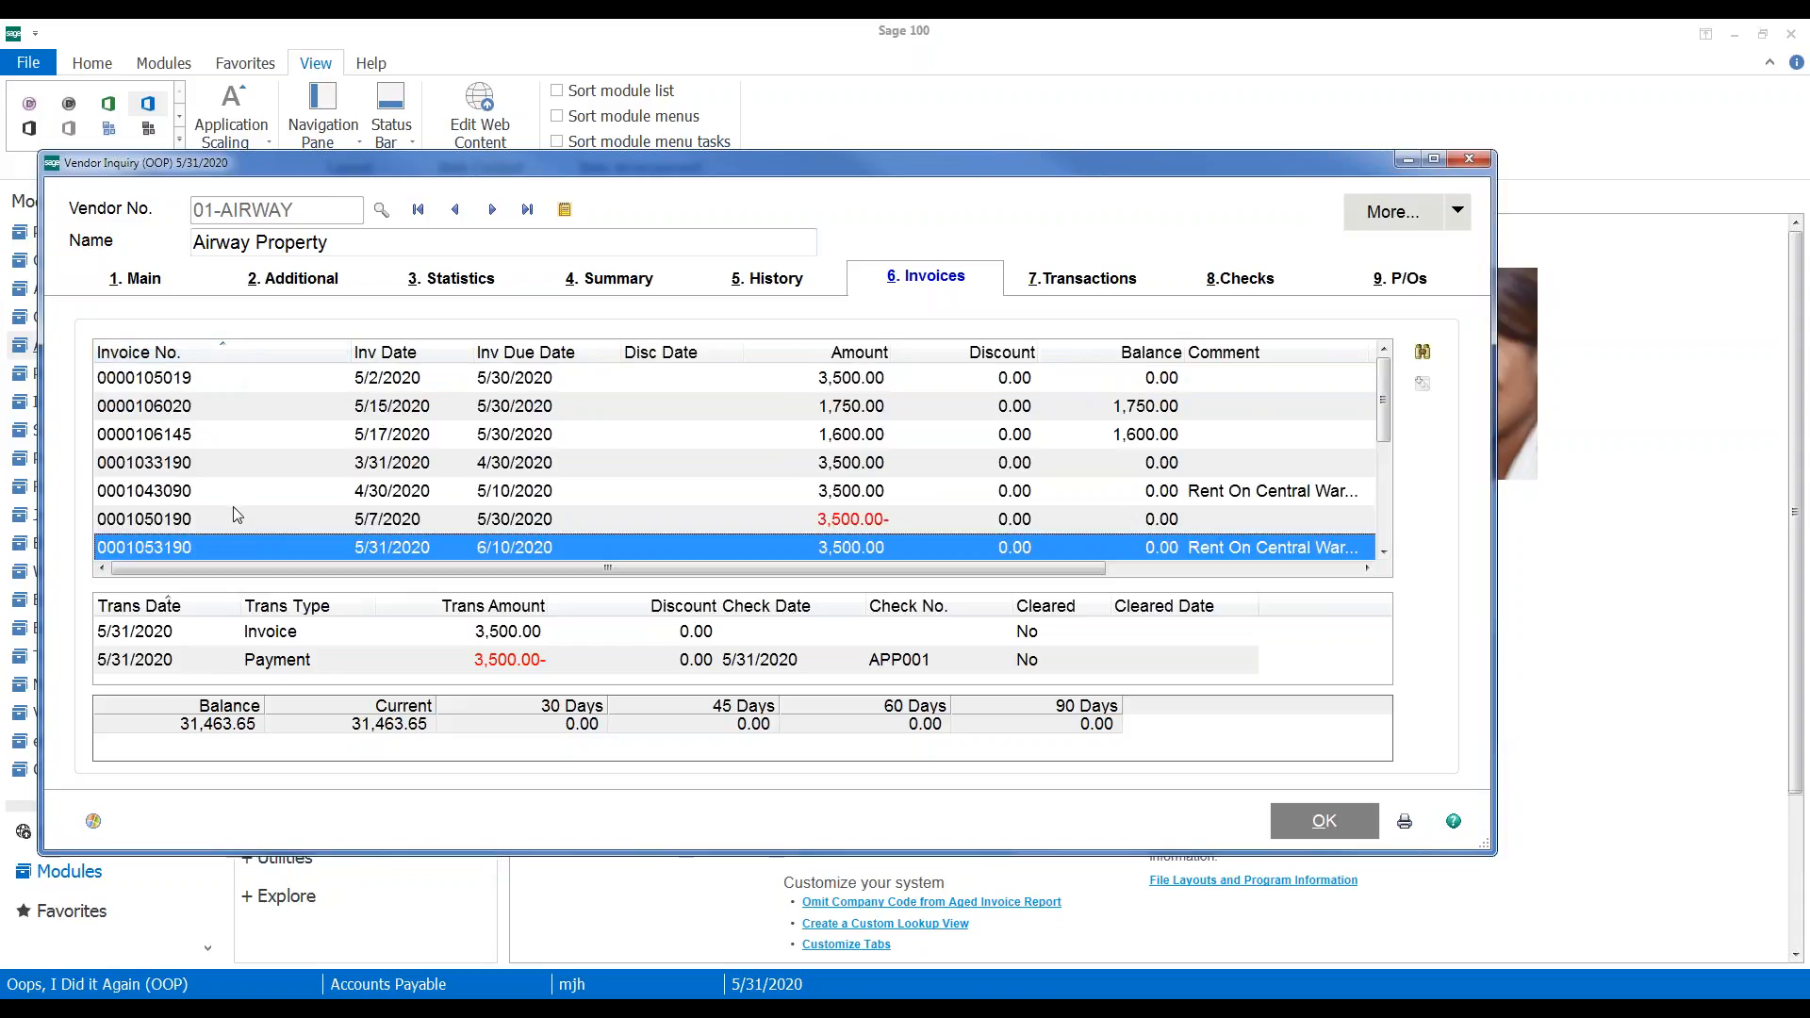
pyautogui.click(184, 520)
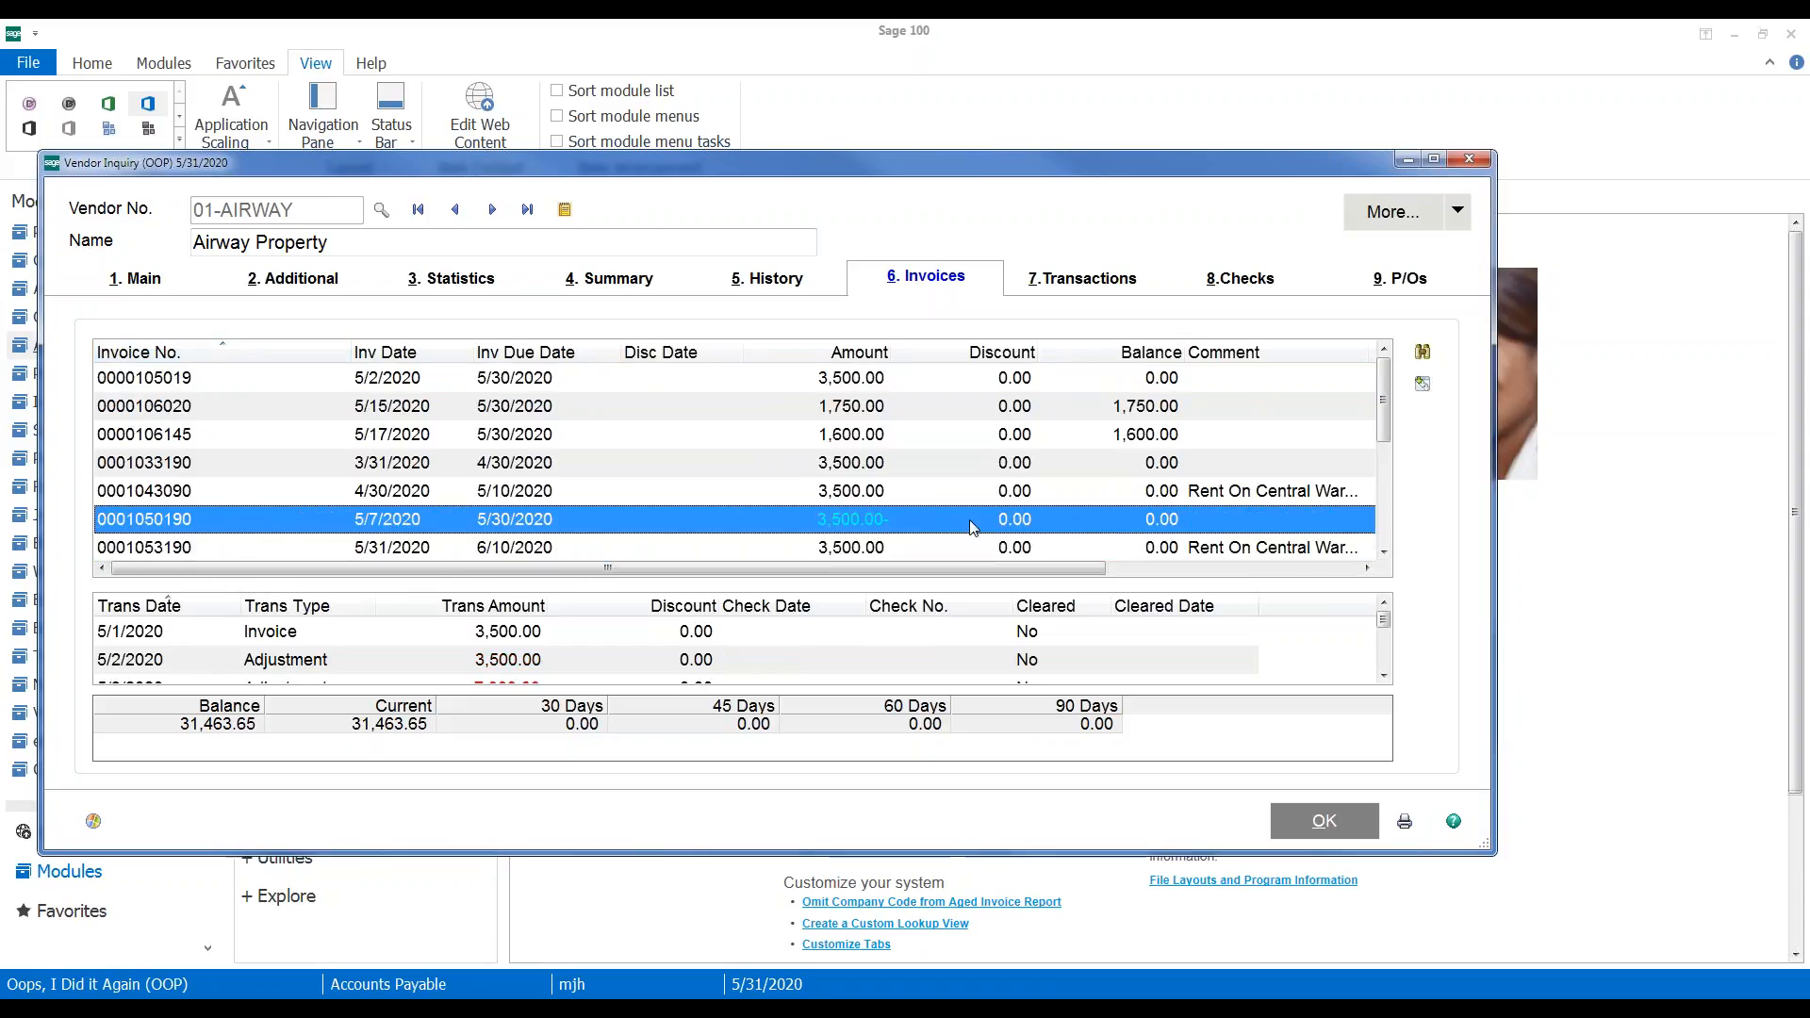
pyautogui.click(1136, 554)
pyautogui.scroll(-1, 1134, 526)
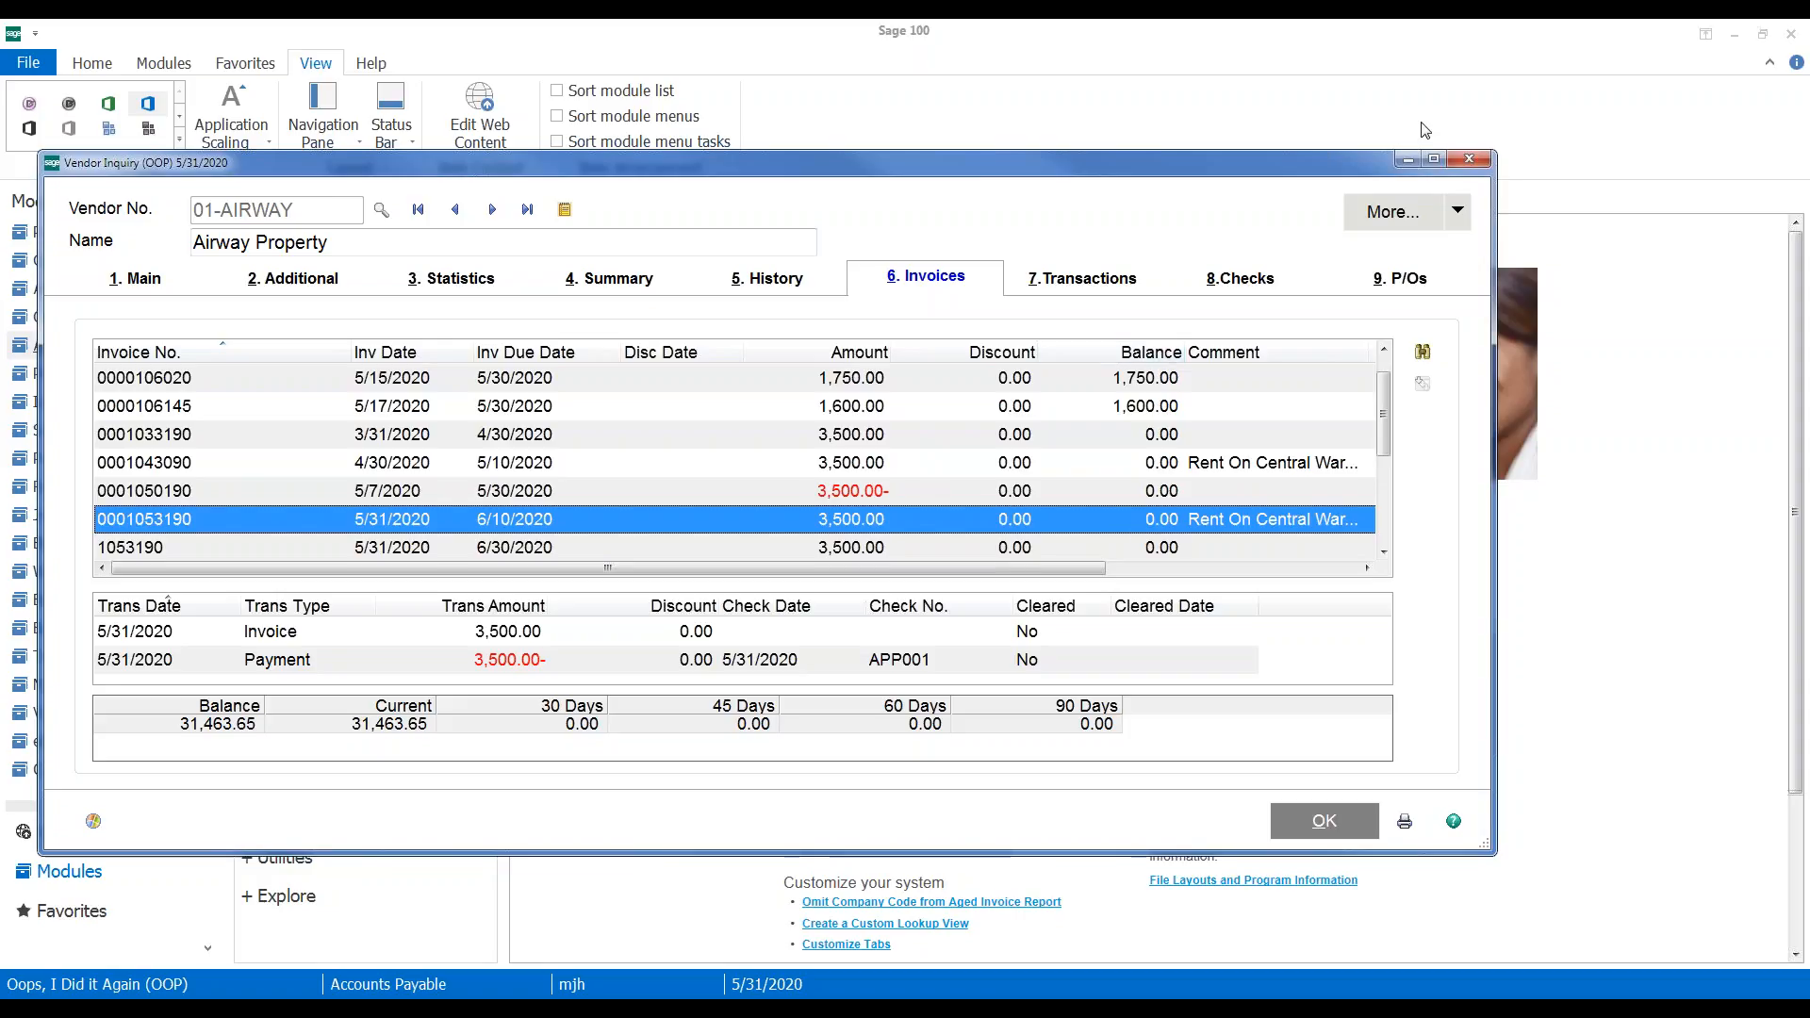
pyautogui.click(1475, 163)
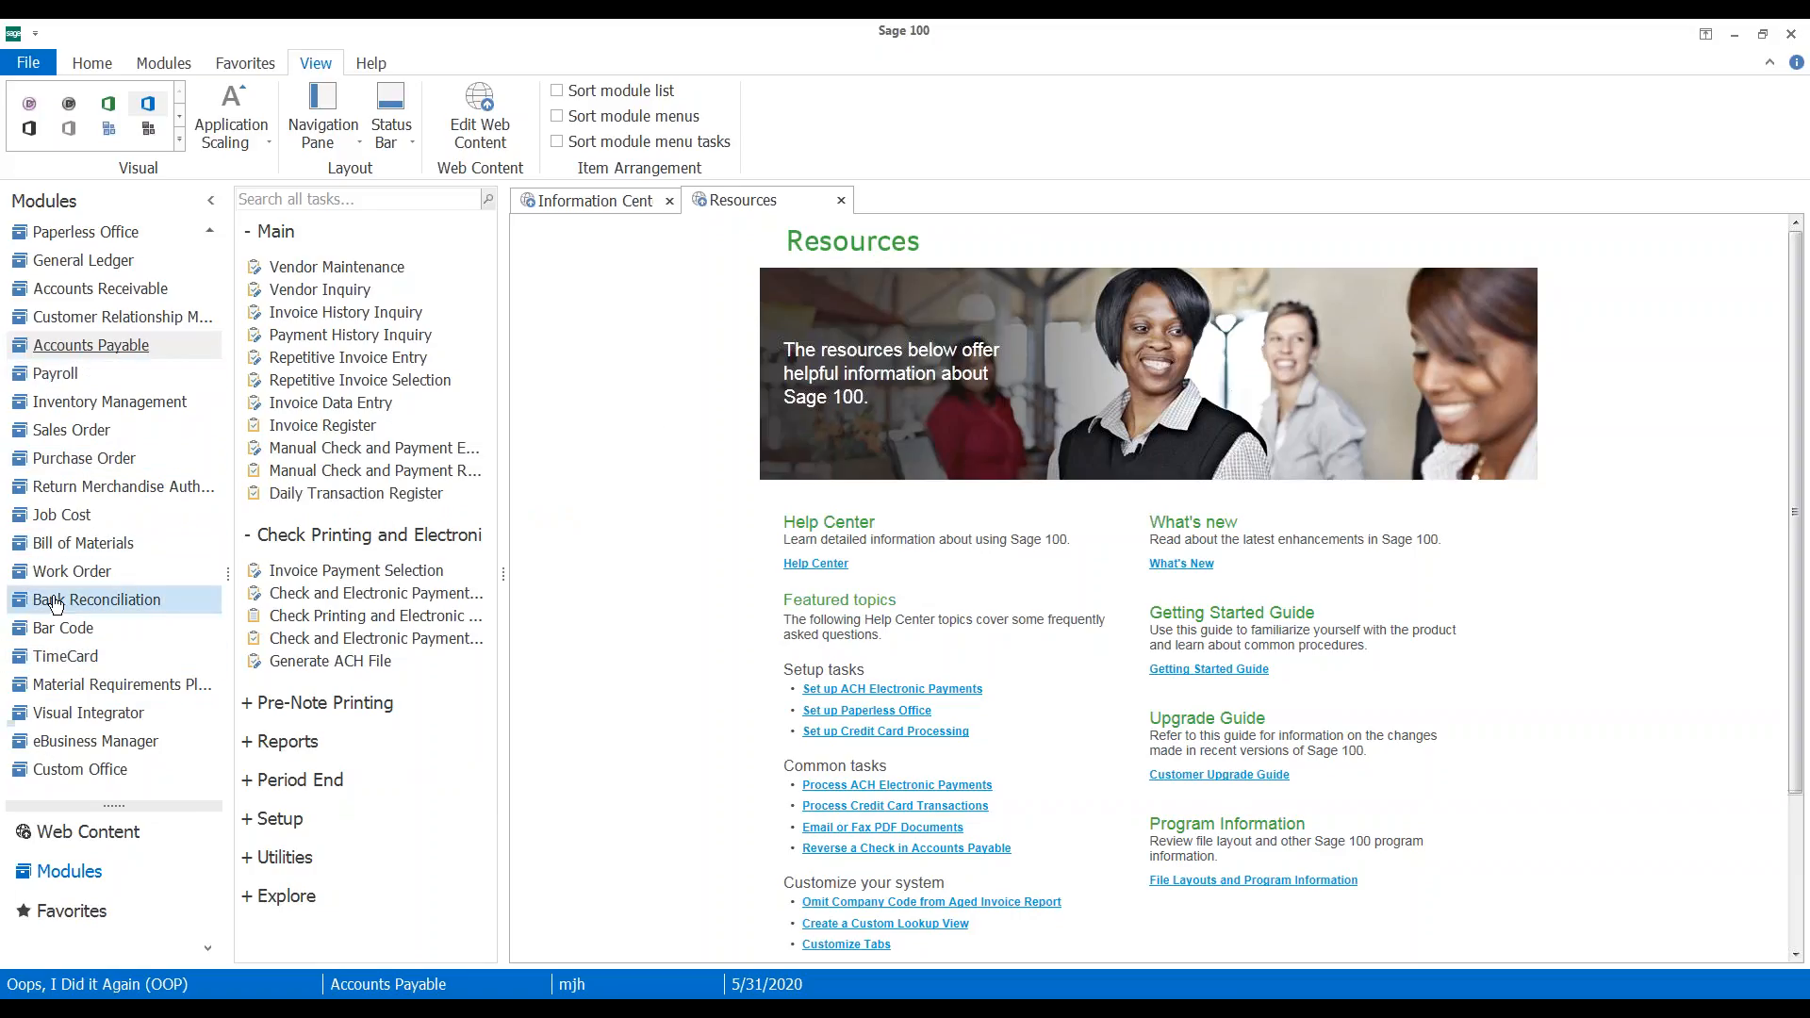
# Switch to the Payroll module and open Payroll Data Entry
pyautogui.click(52, 377)
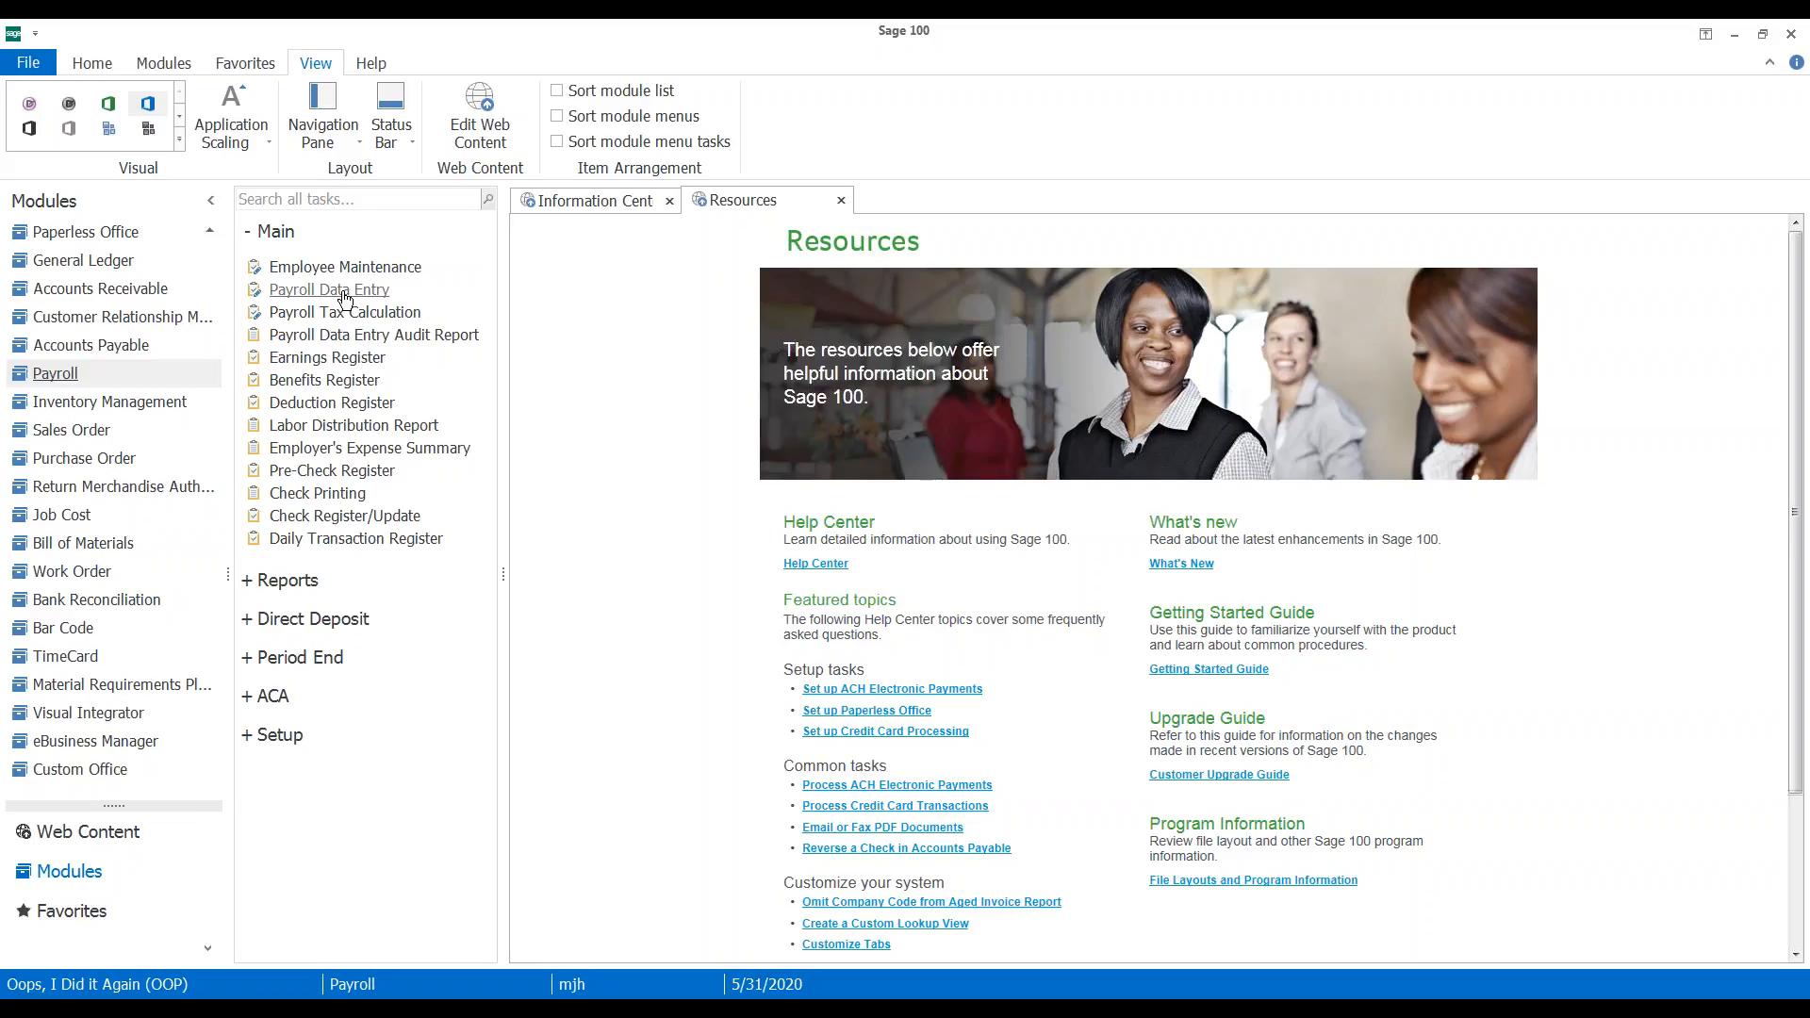
pyautogui.click(345, 292)
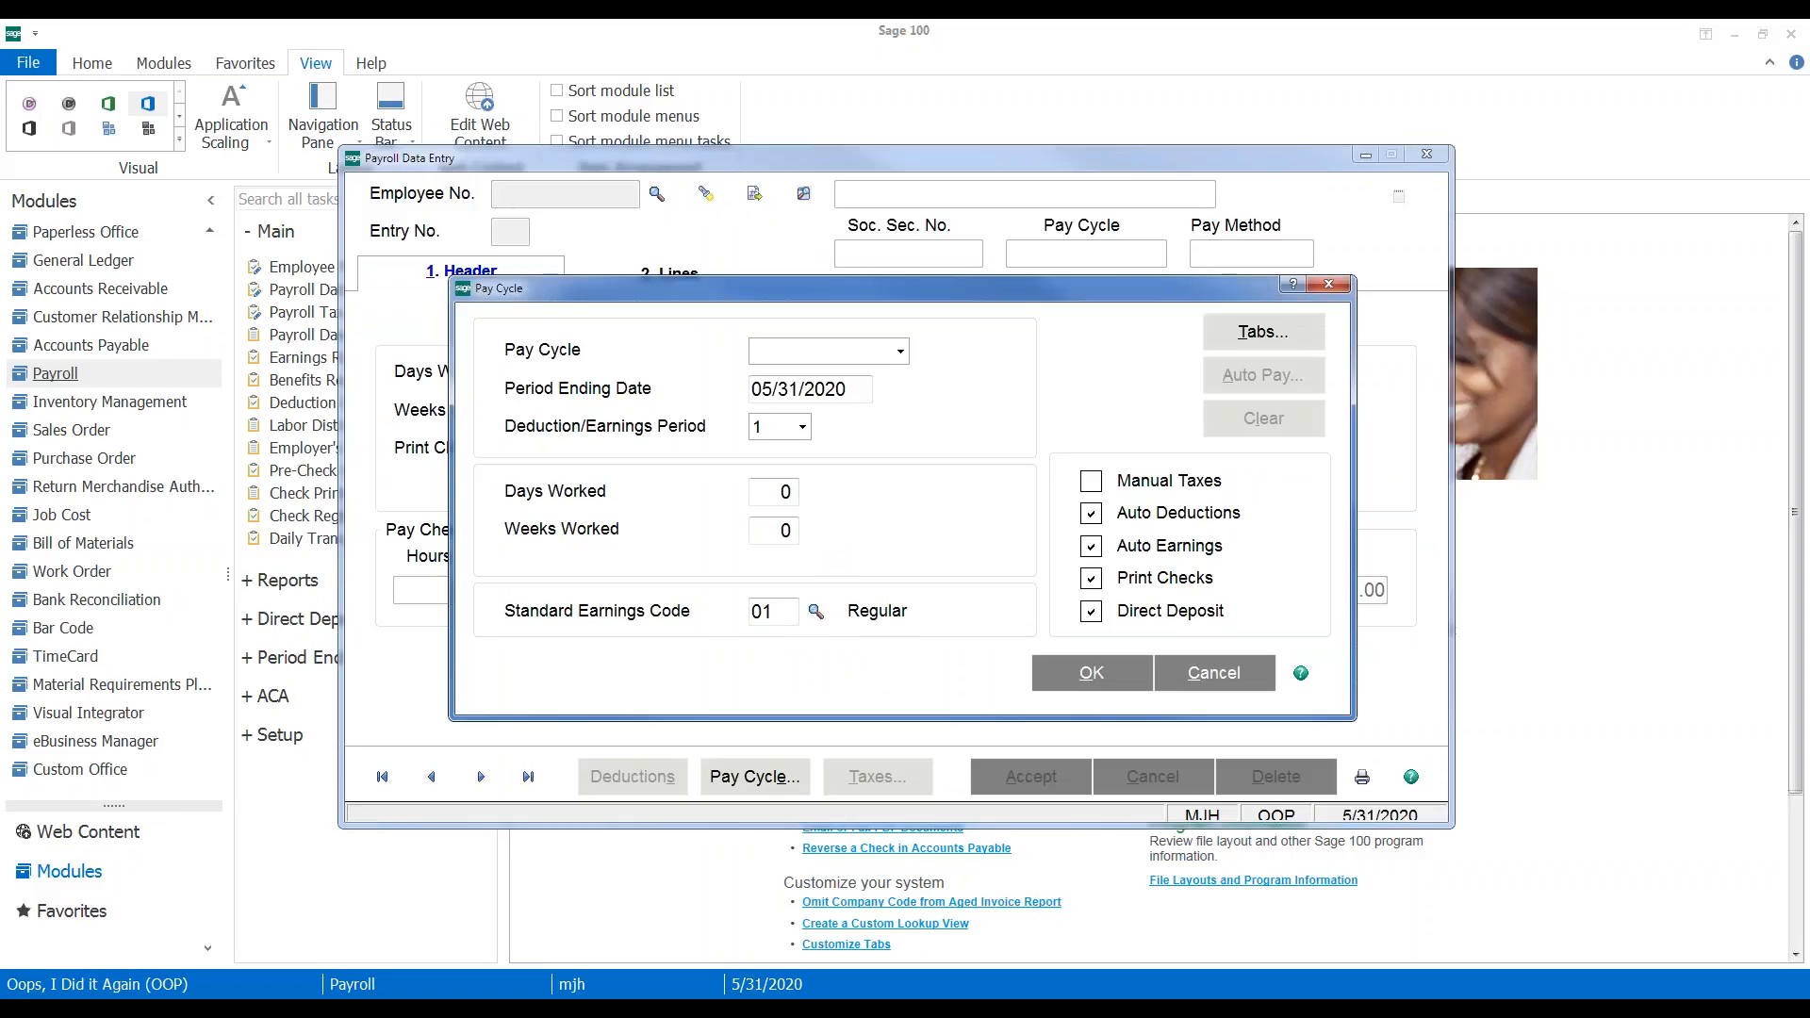
# Set the pay cycle to Weekly and decline automatically paying employees
pyautogui.click(902, 351)
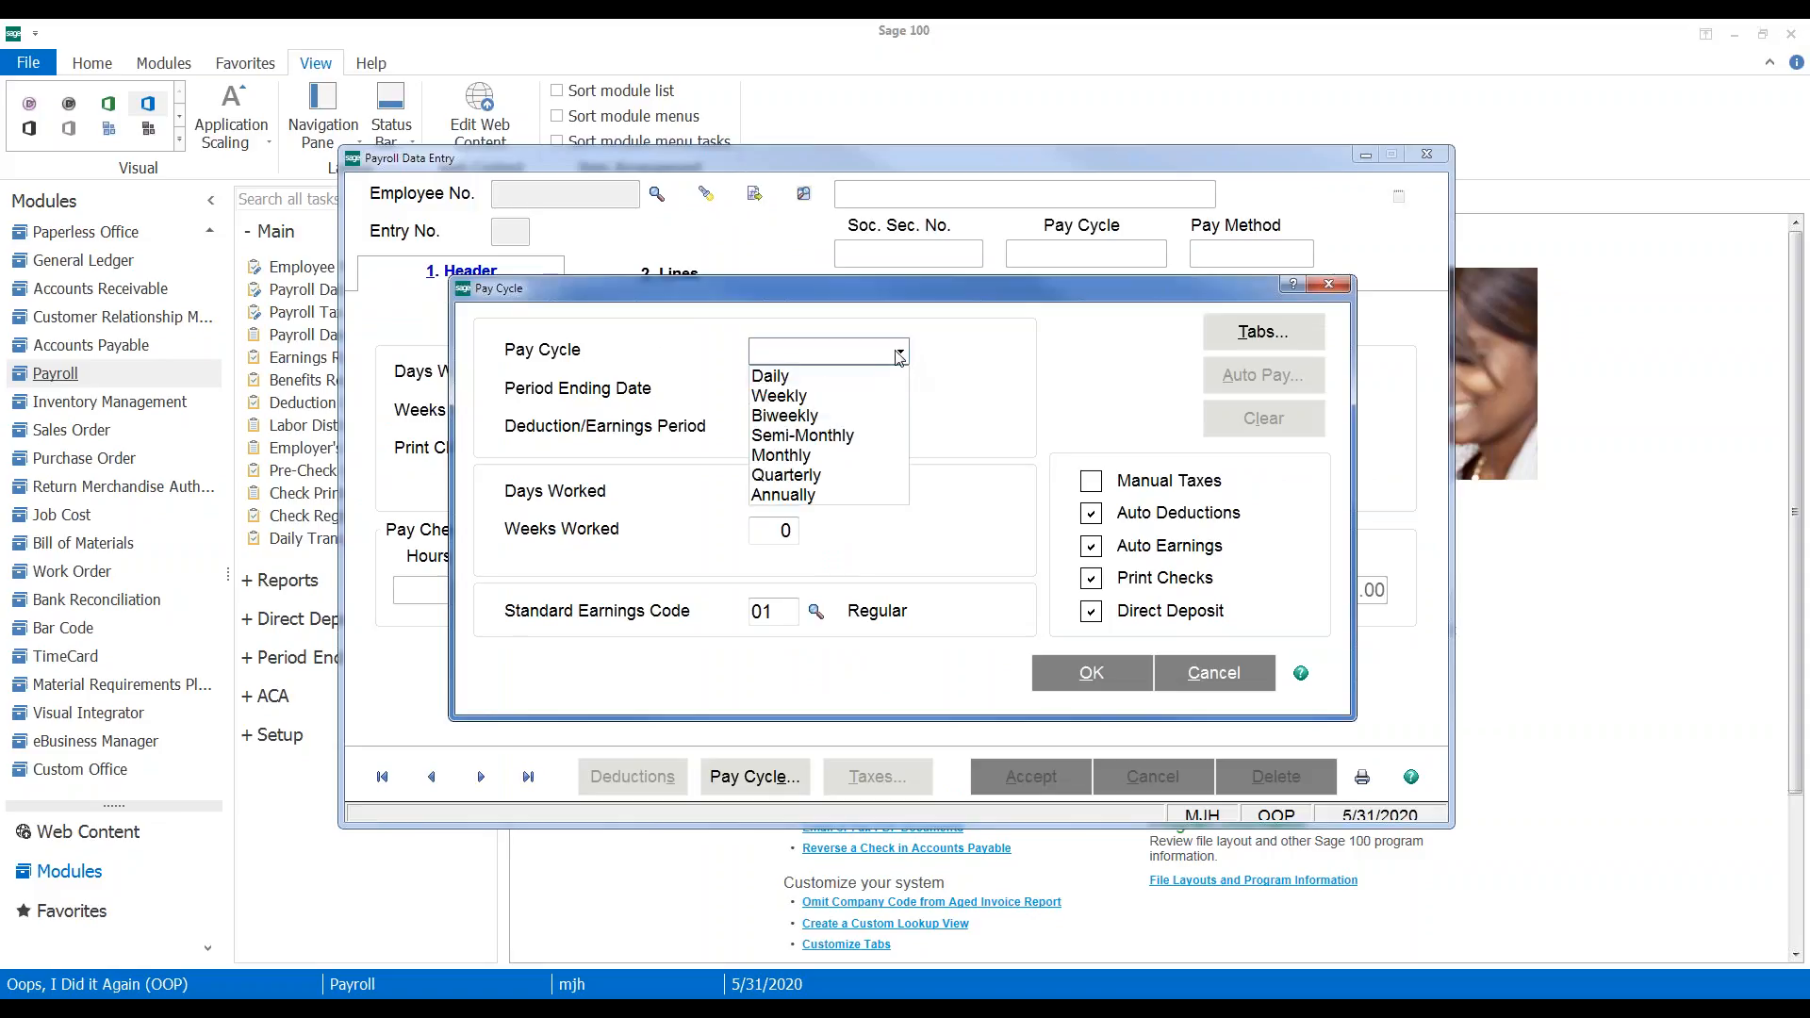
pyautogui.click(811, 398)
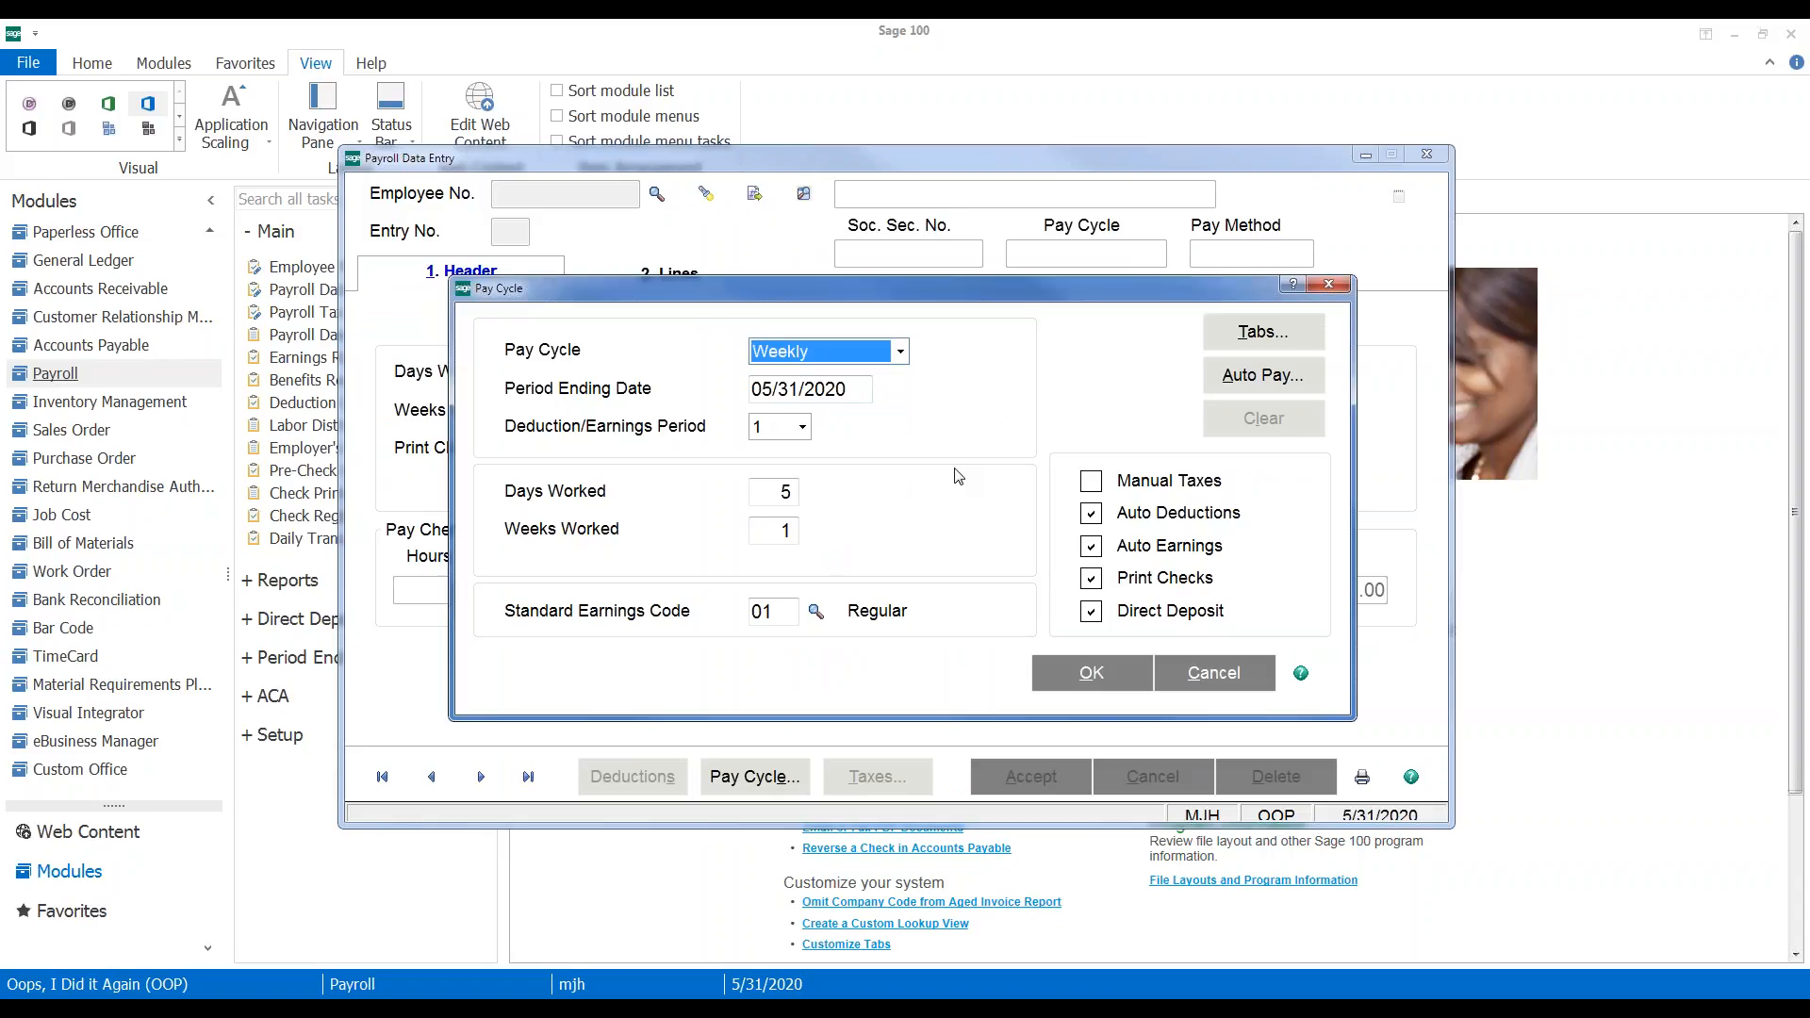
pyautogui.click(1058, 677)
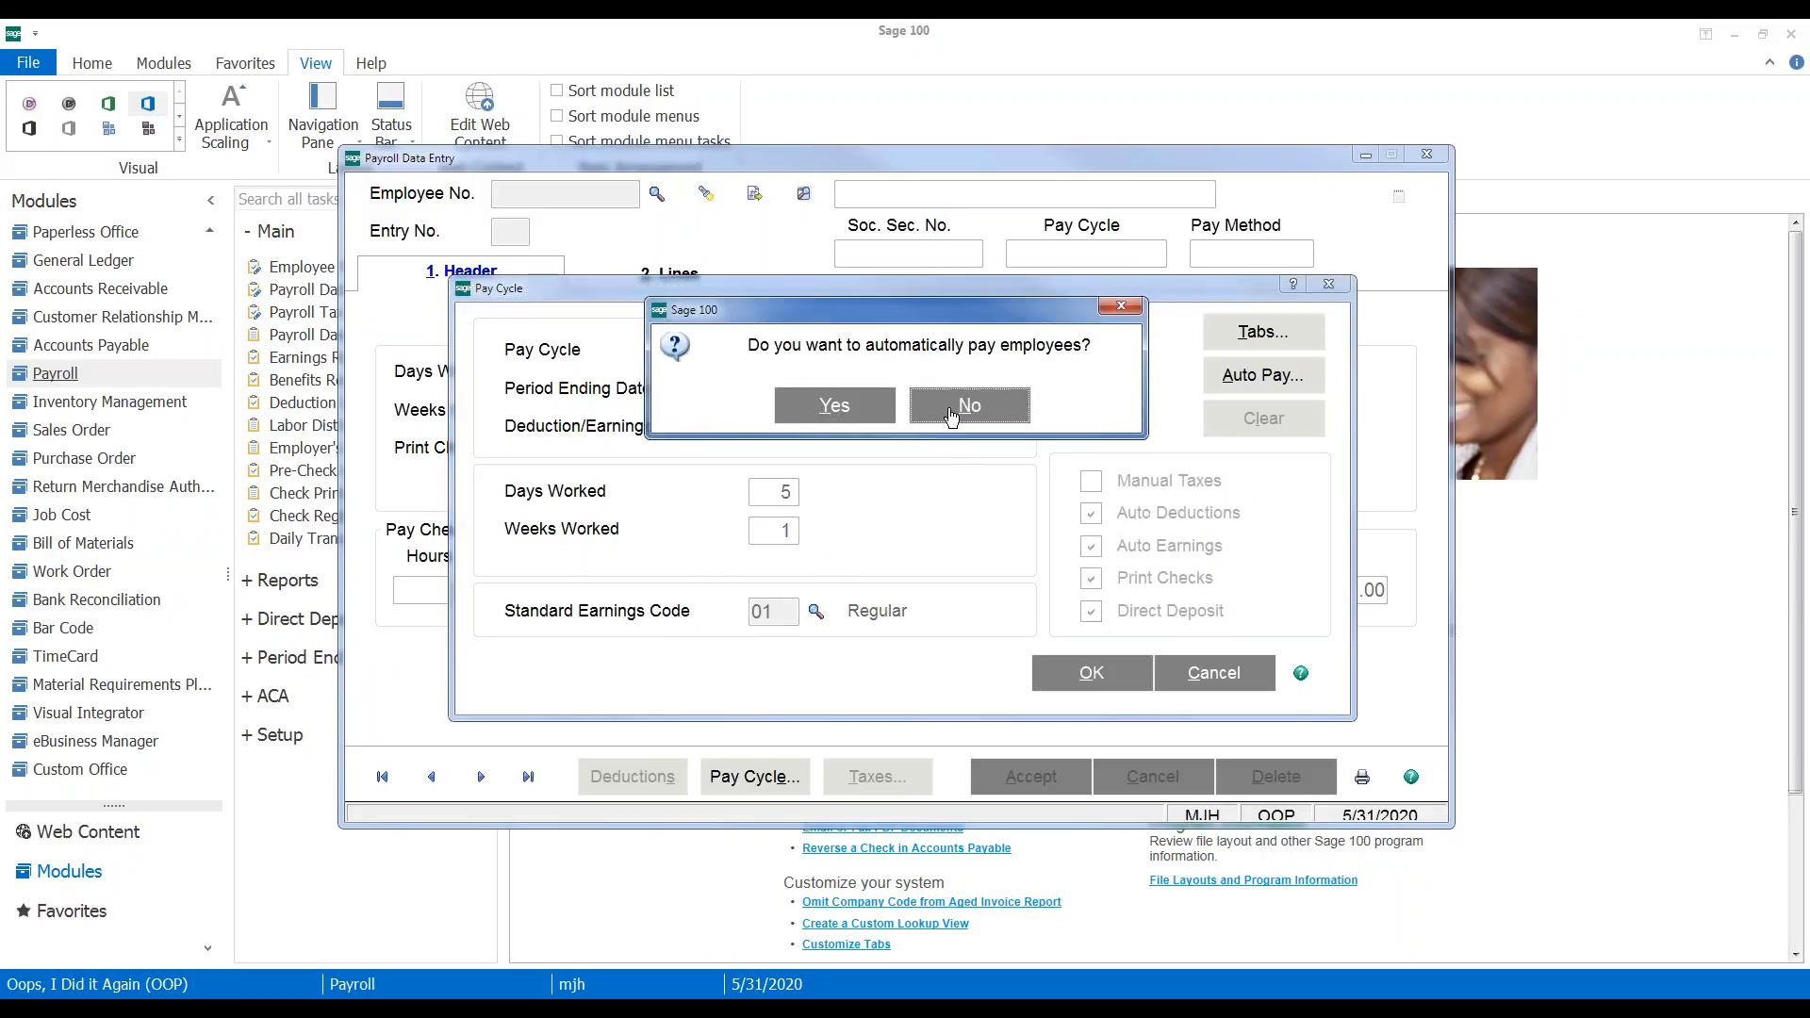
pyautogui.click(950, 417)
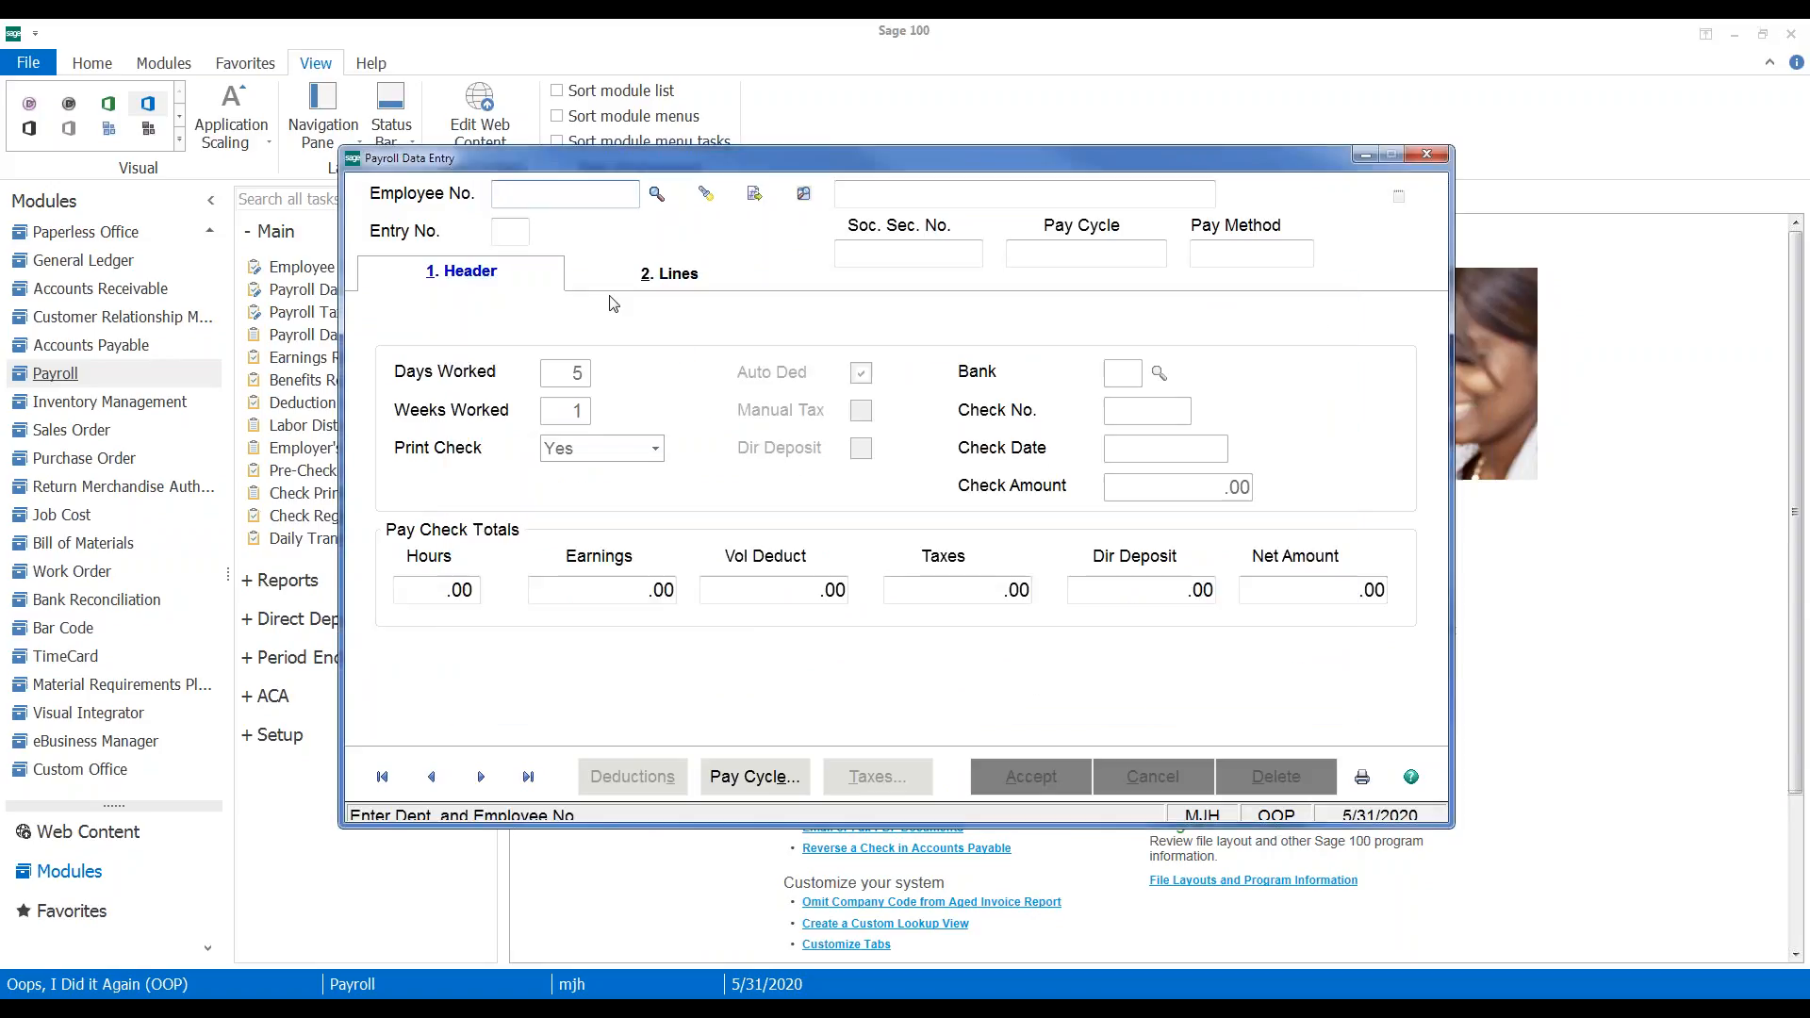
# Load the employee into entry 1 and set Print Check to No
pyautogui.click(657, 193)
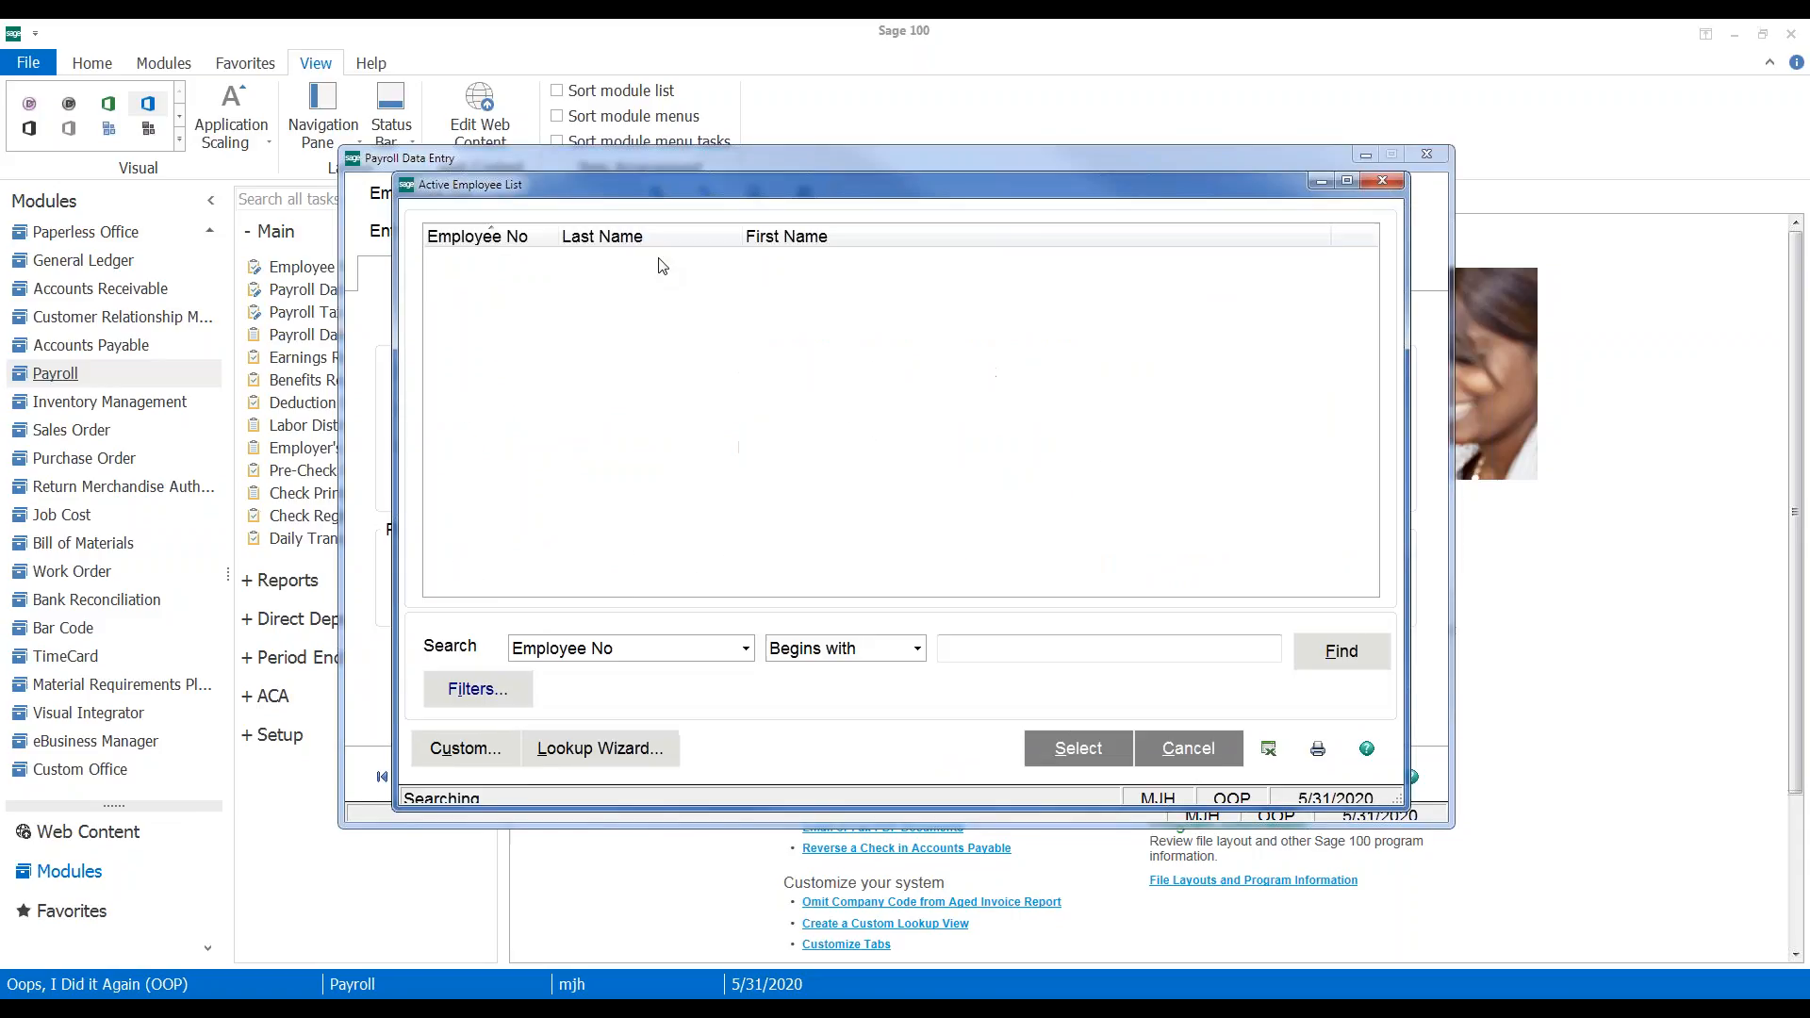
pyautogui.doubleClick(641, 260)
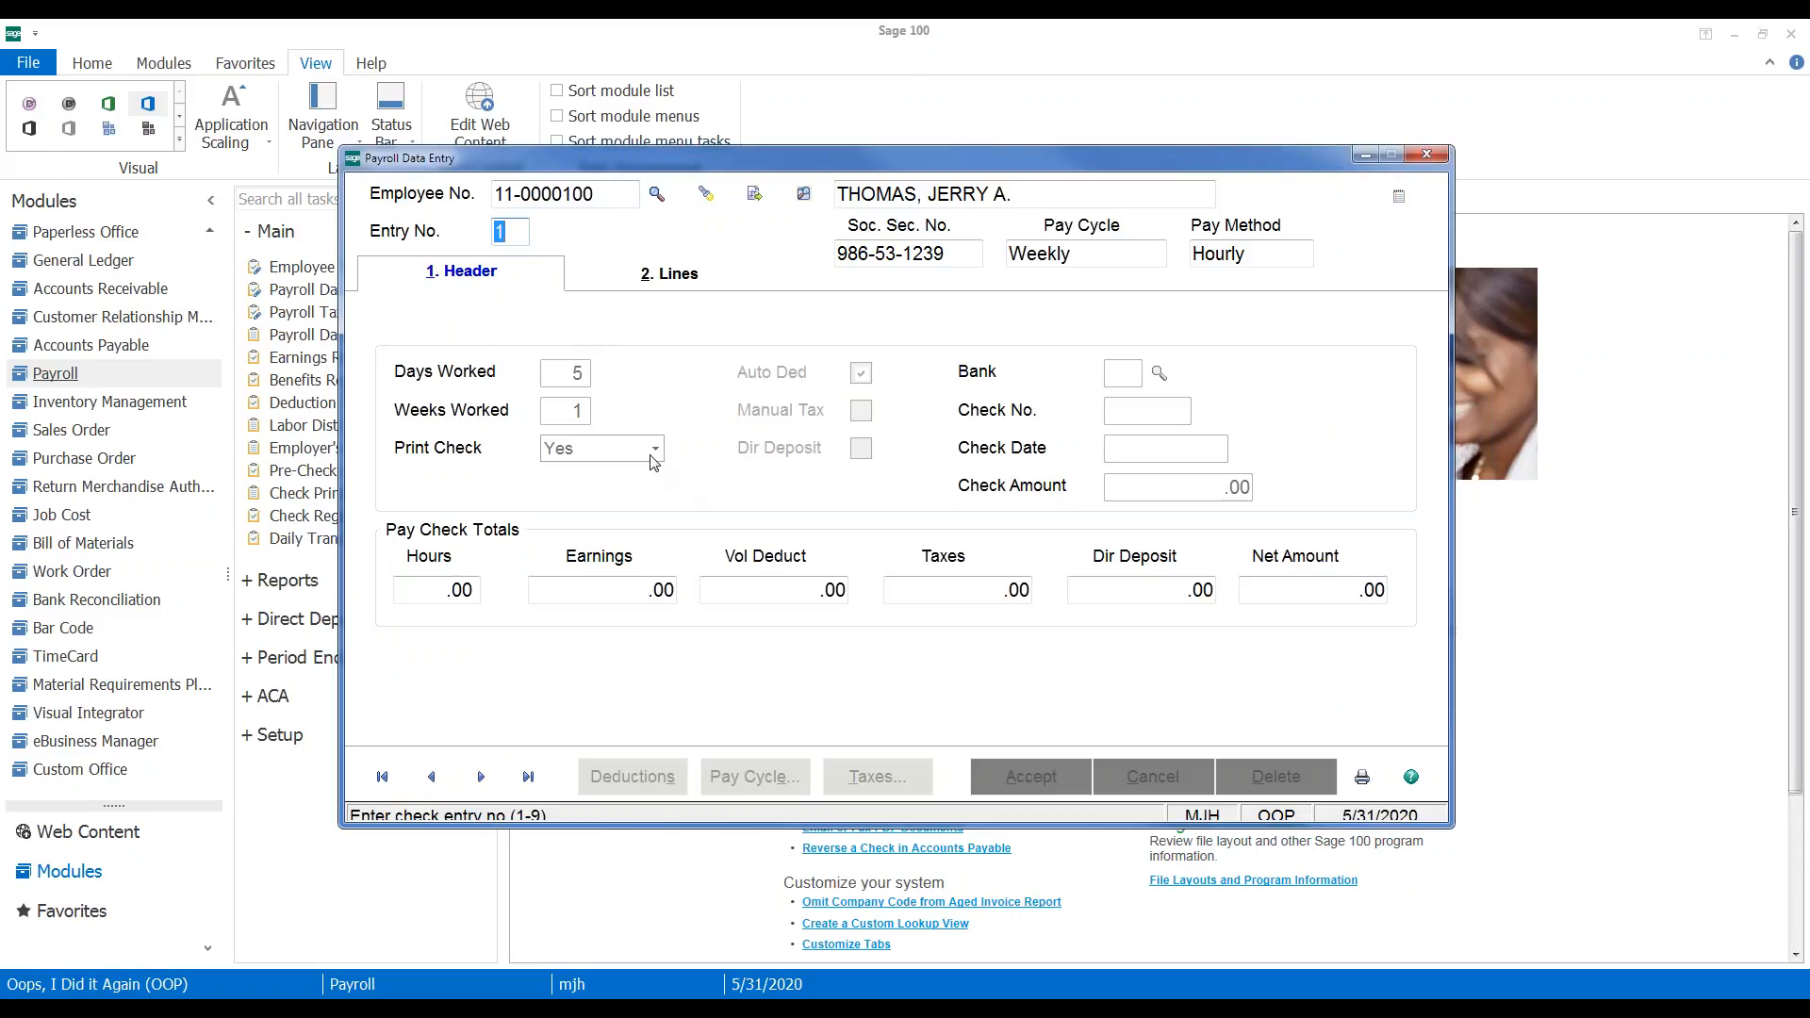
pyautogui.press('Tab')
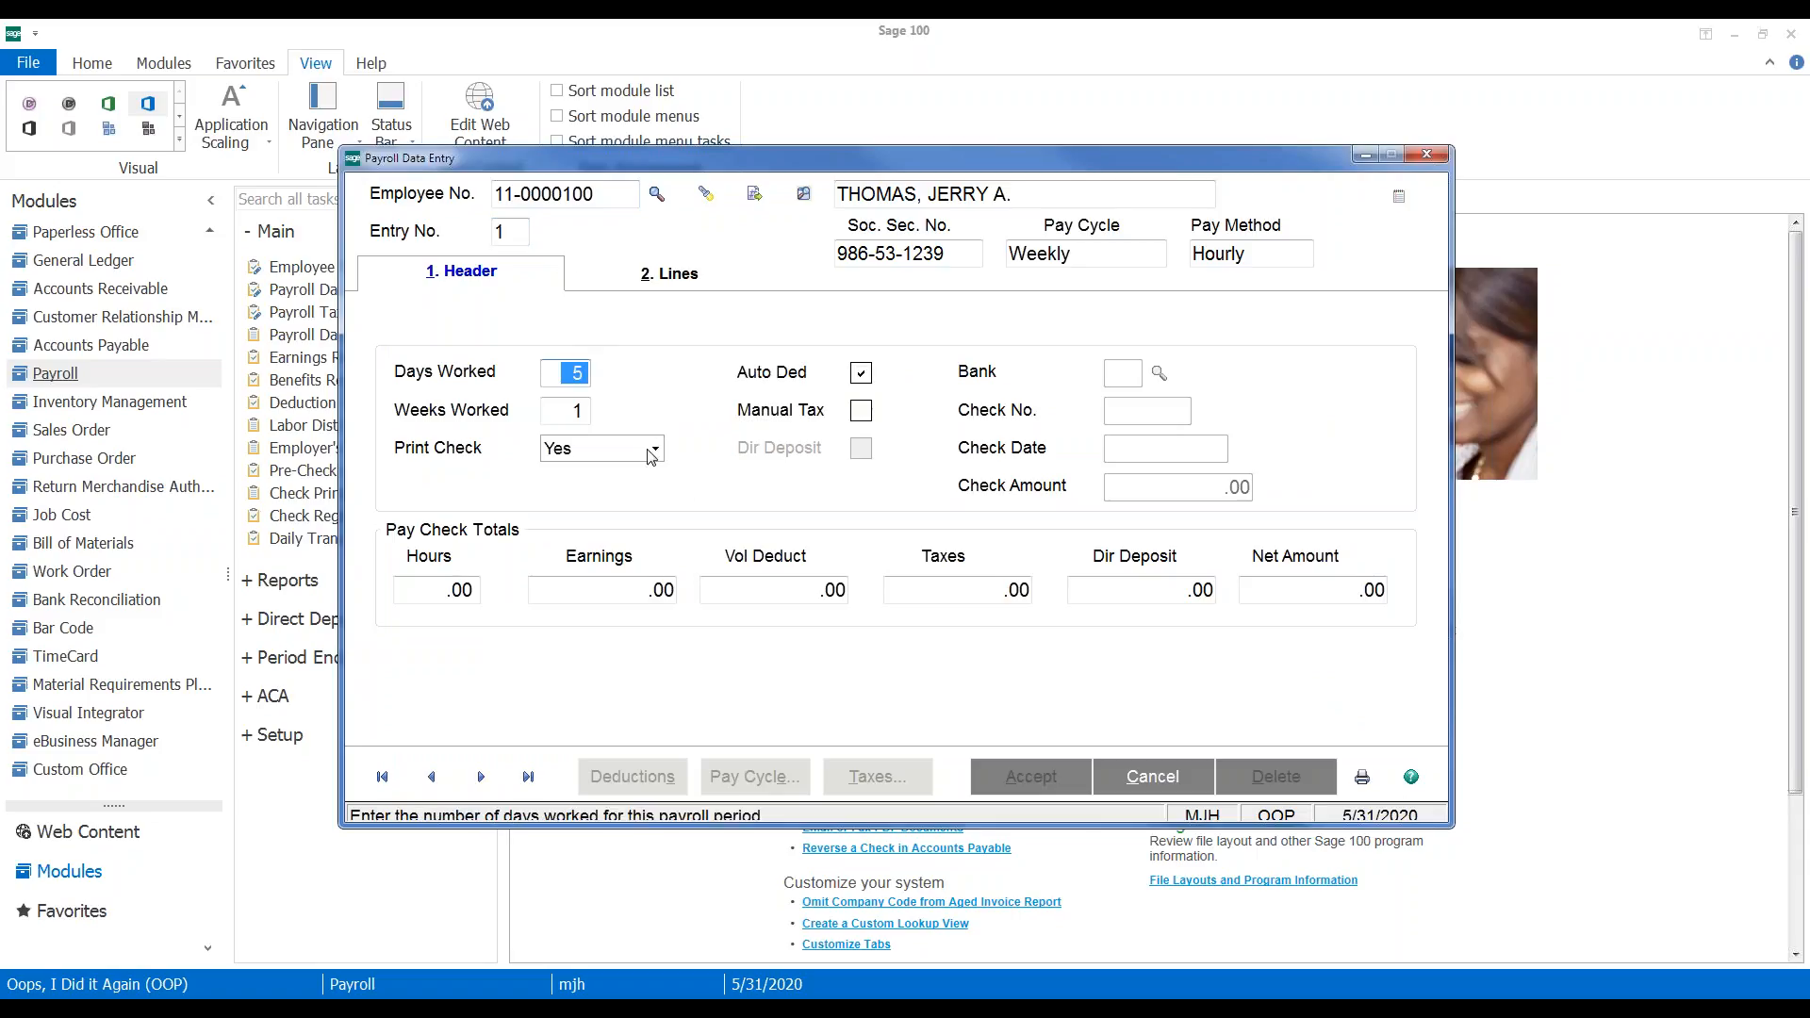
pyautogui.click(654, 450)
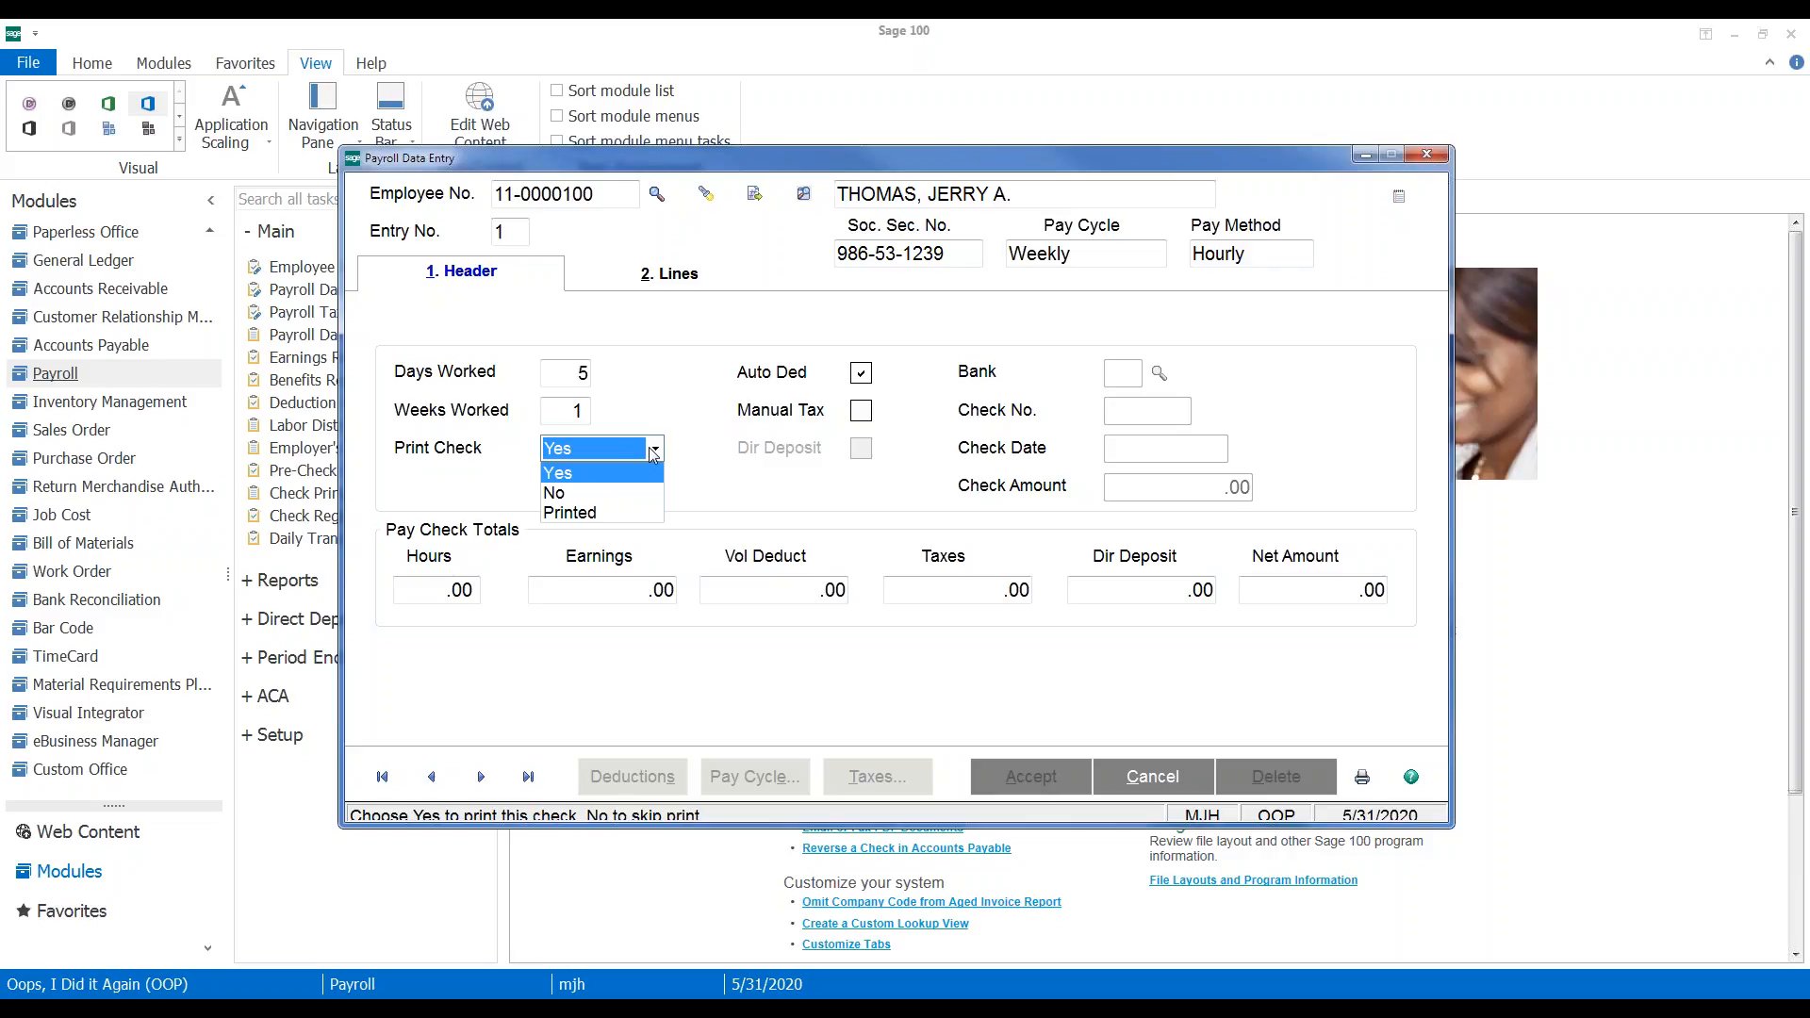
pyautogui.click(588, 498)
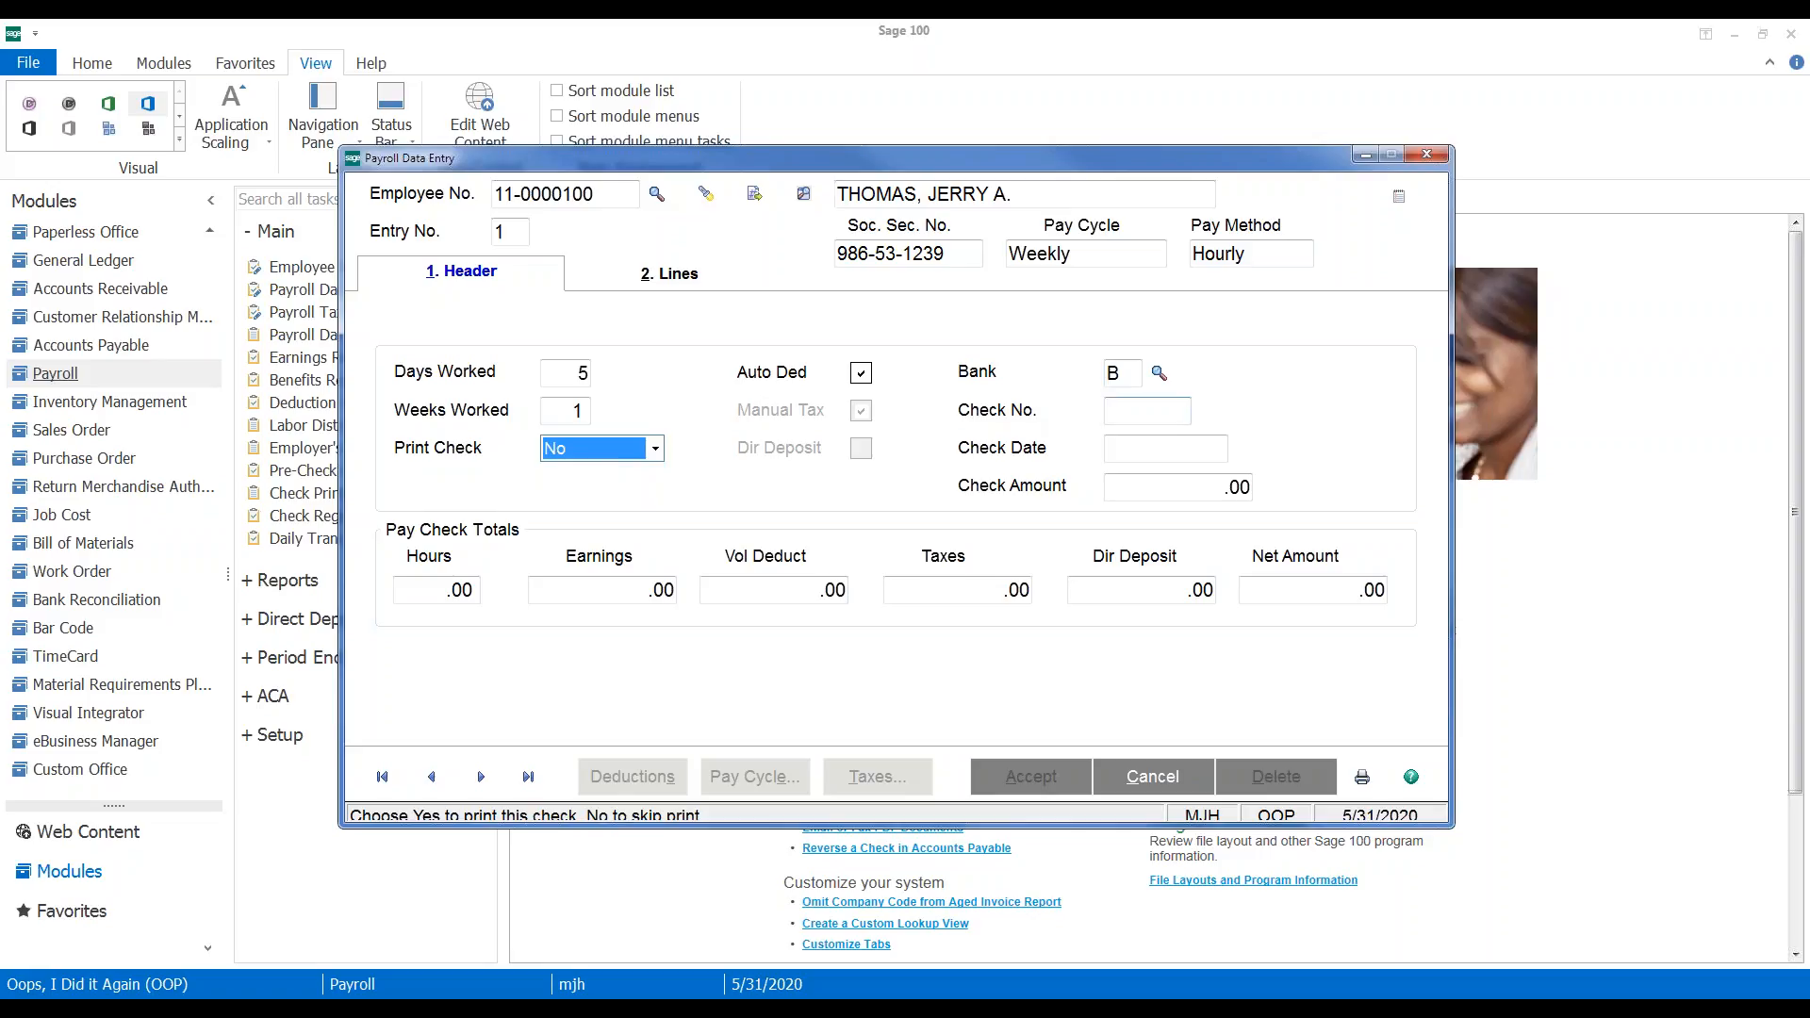
# Enter check number 4002 and check amount -.26156, keeping the default check date
pyautogui.click(1142, 415)
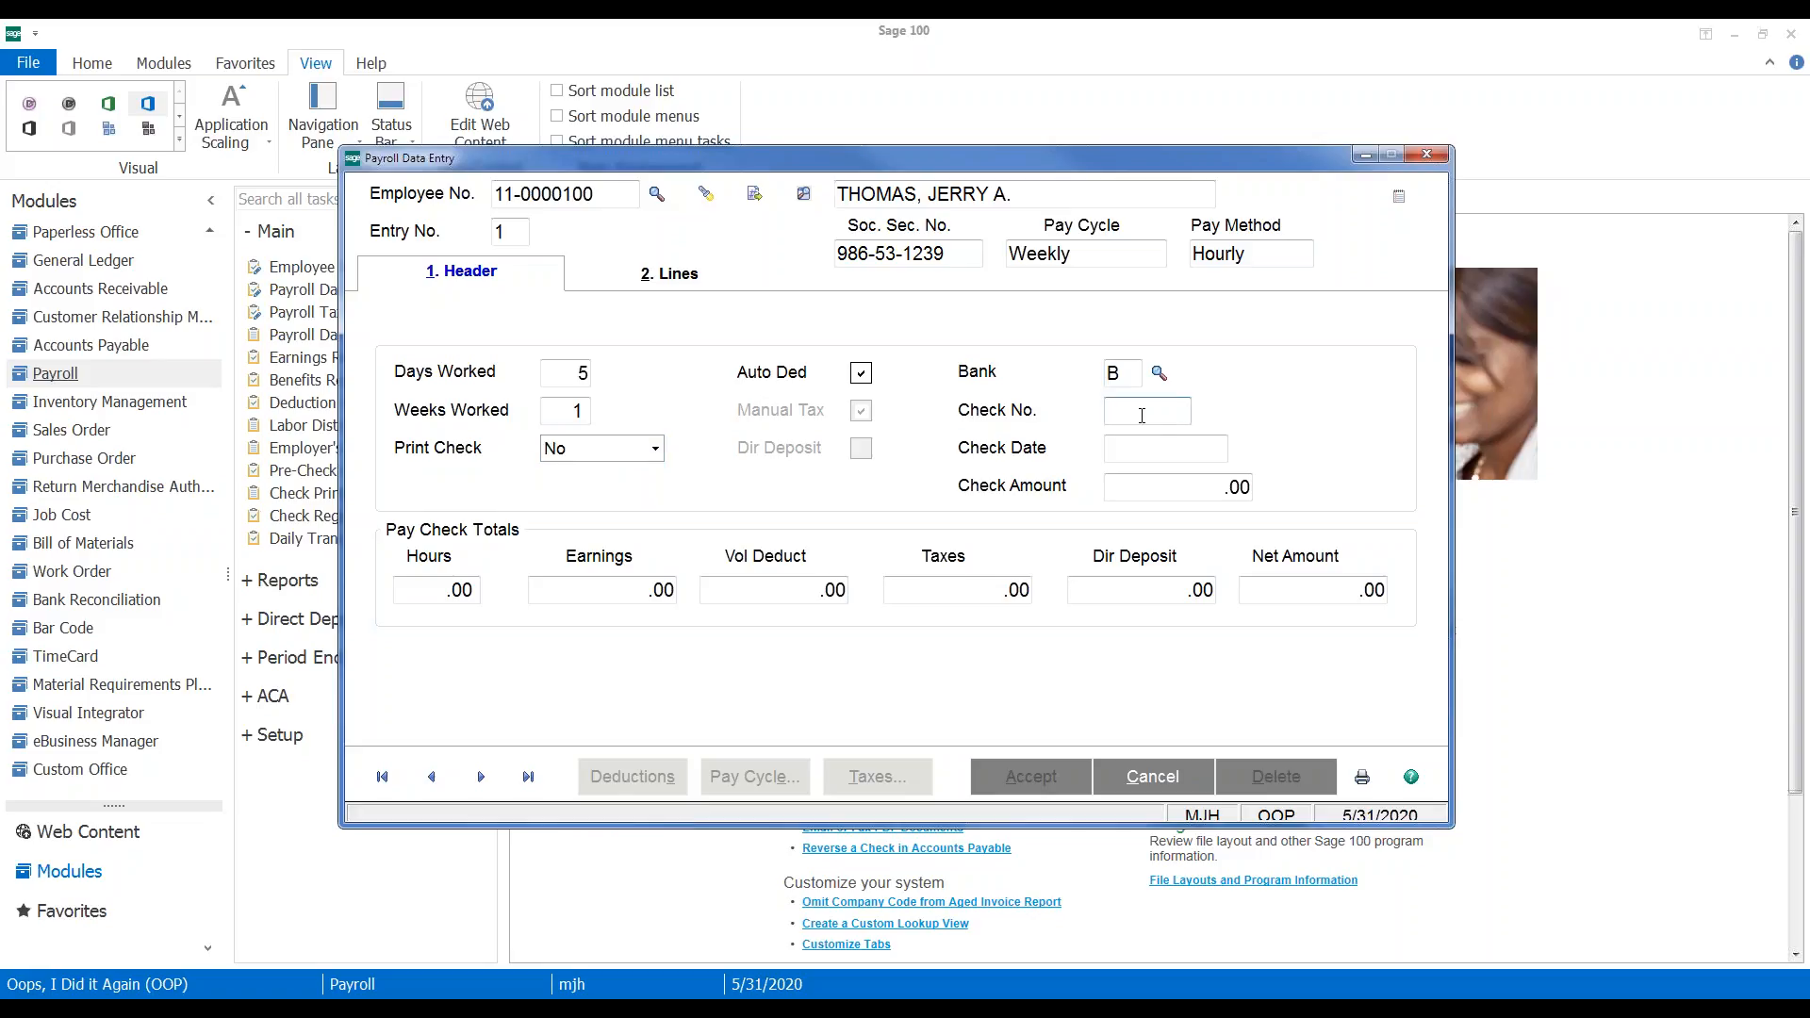
pyautogui.write('4002')
pyautogui.press('Tab')
pyautogui.click(1167, 486)
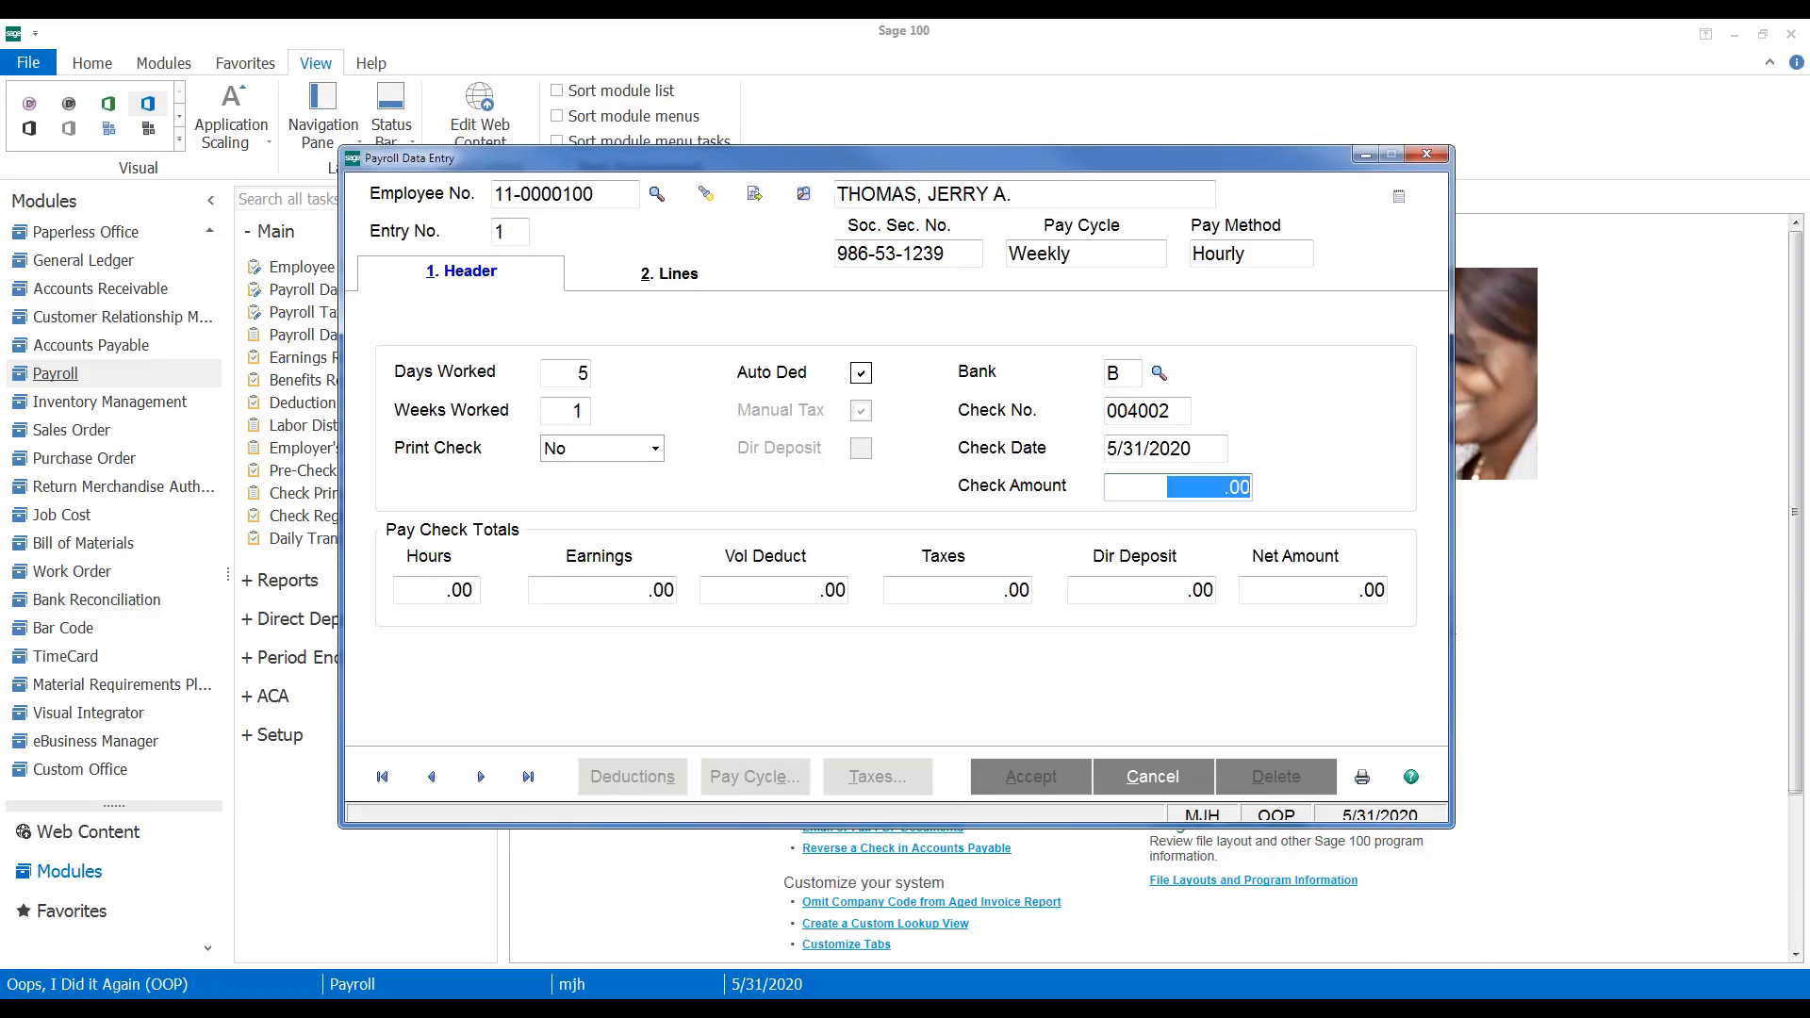
pyautogui.write('-.26')
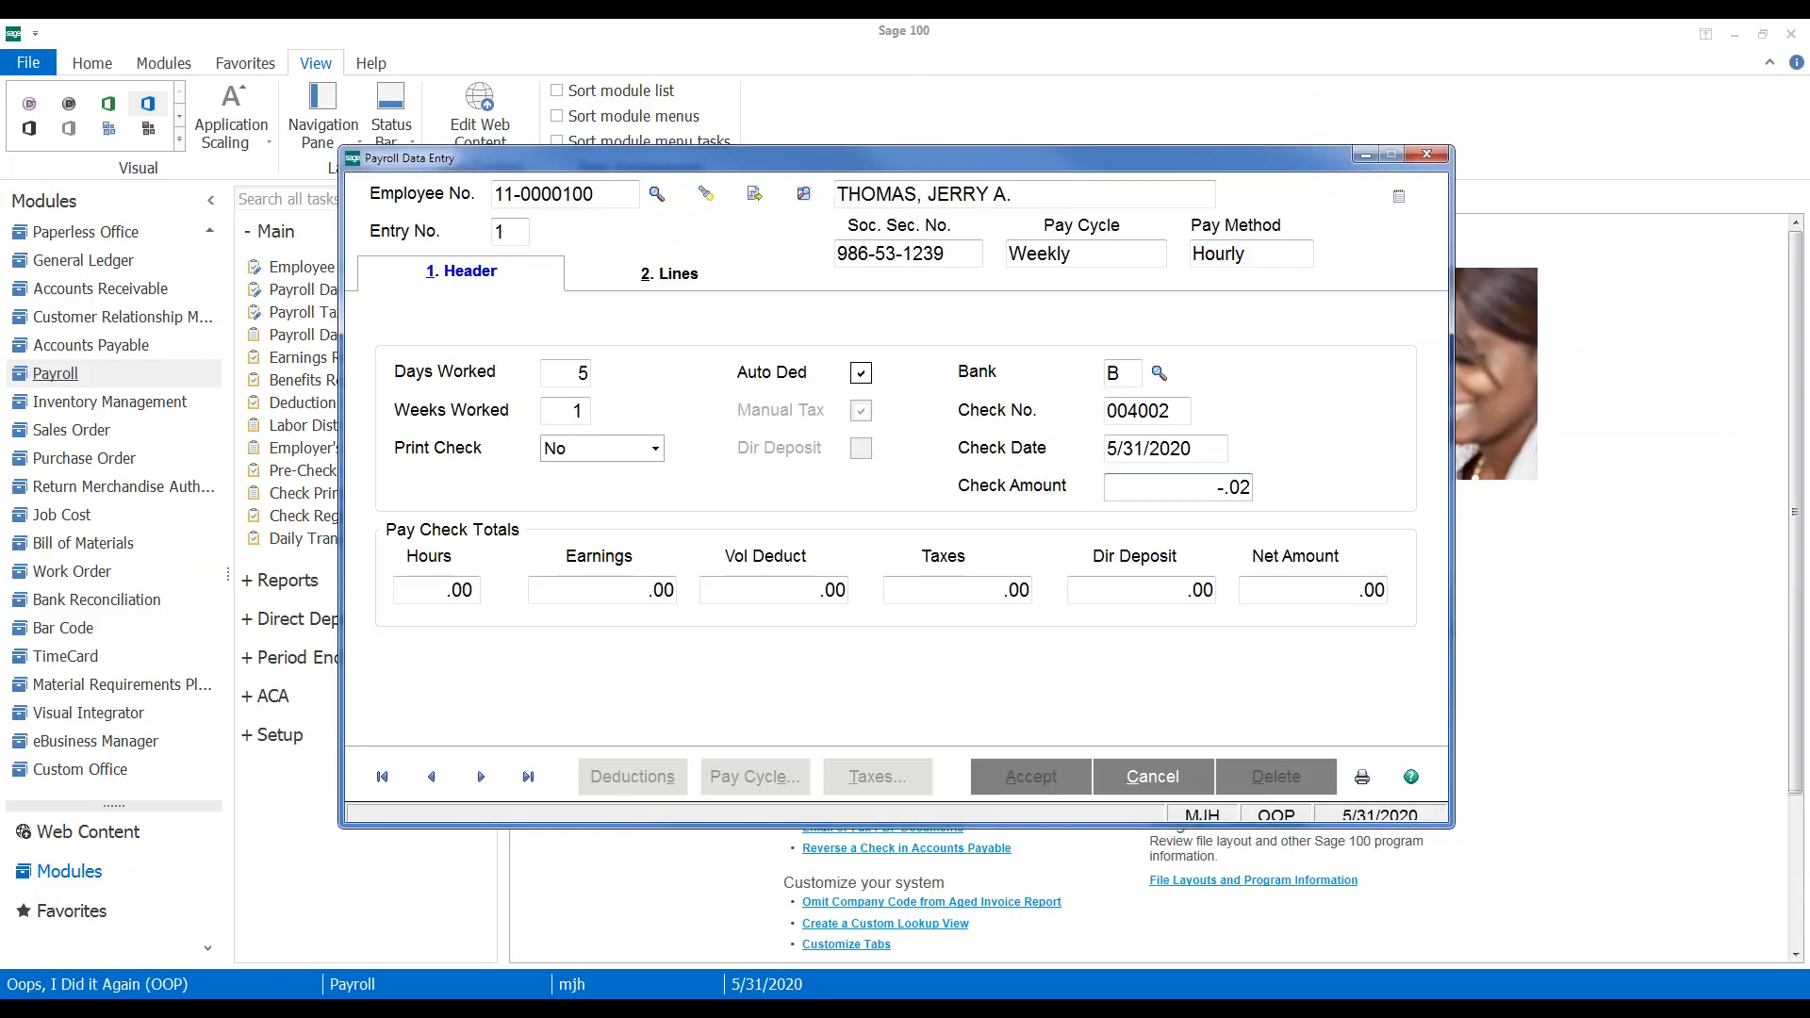
pyautogui.write('156')
pyautogui.press('Tab')
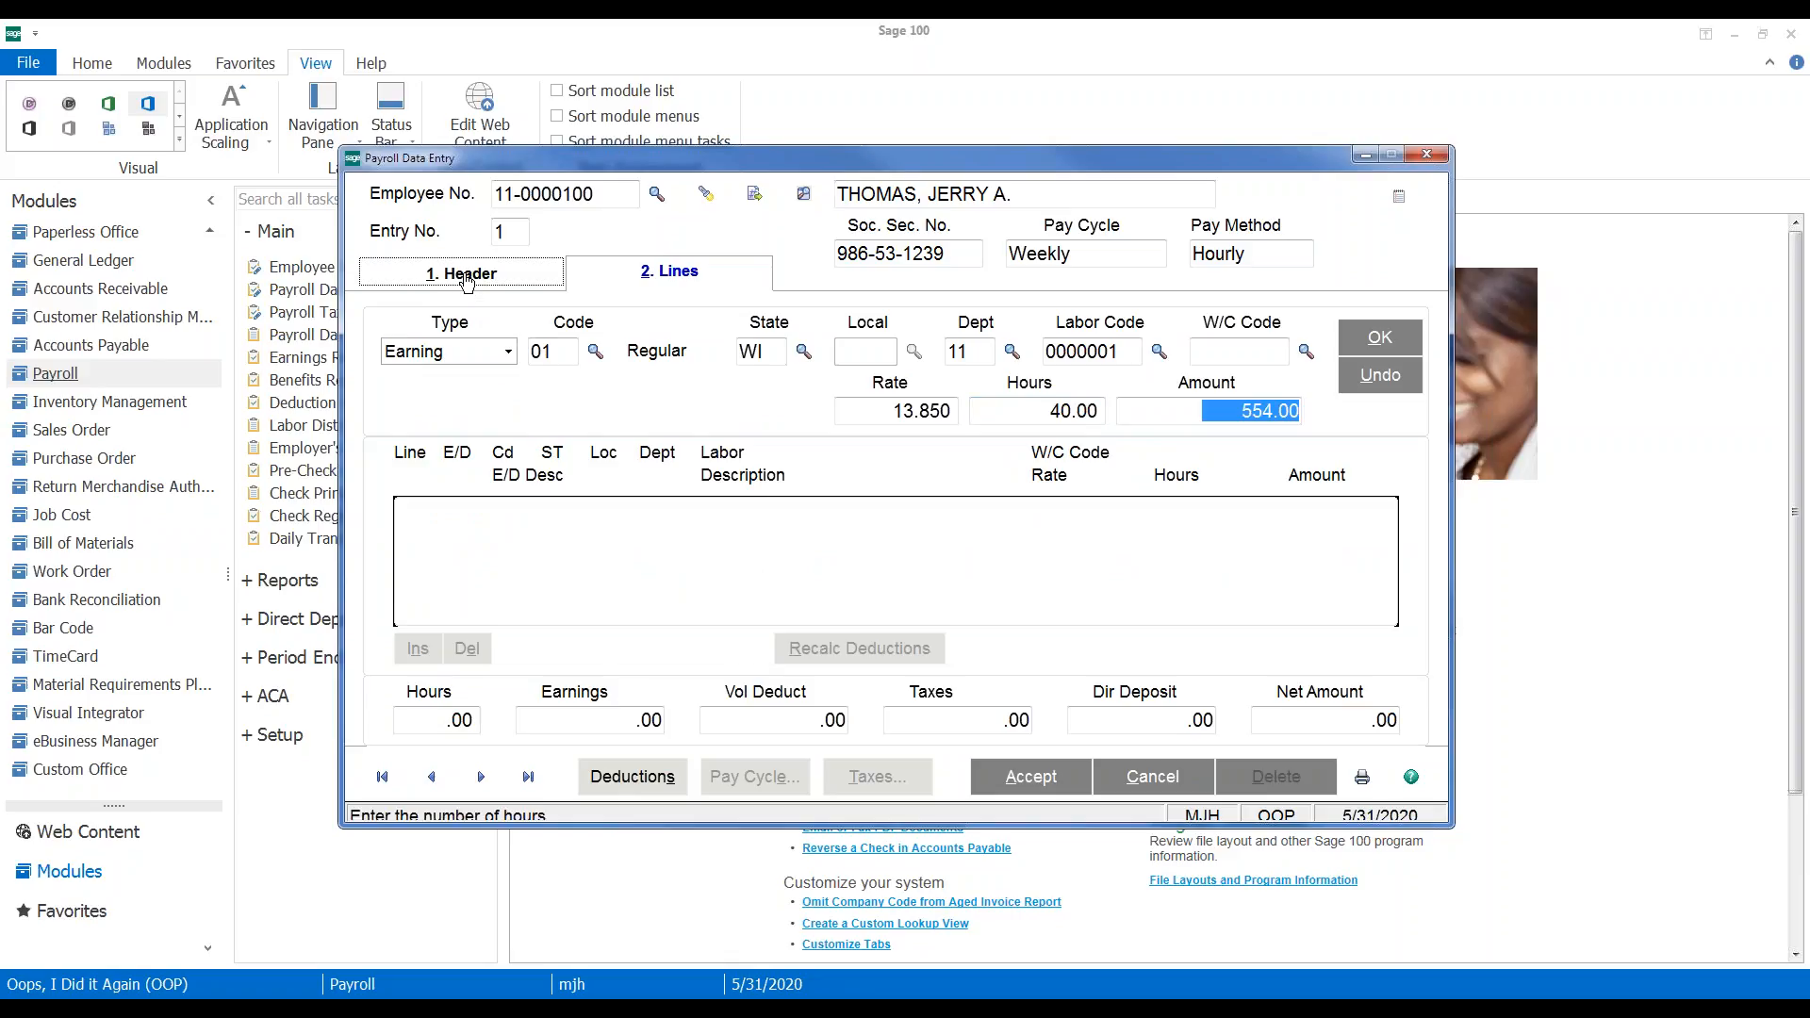
# Change the Regular earning line to 40.00- hours so it totals -554.00
pyautogui.click(451, 274)
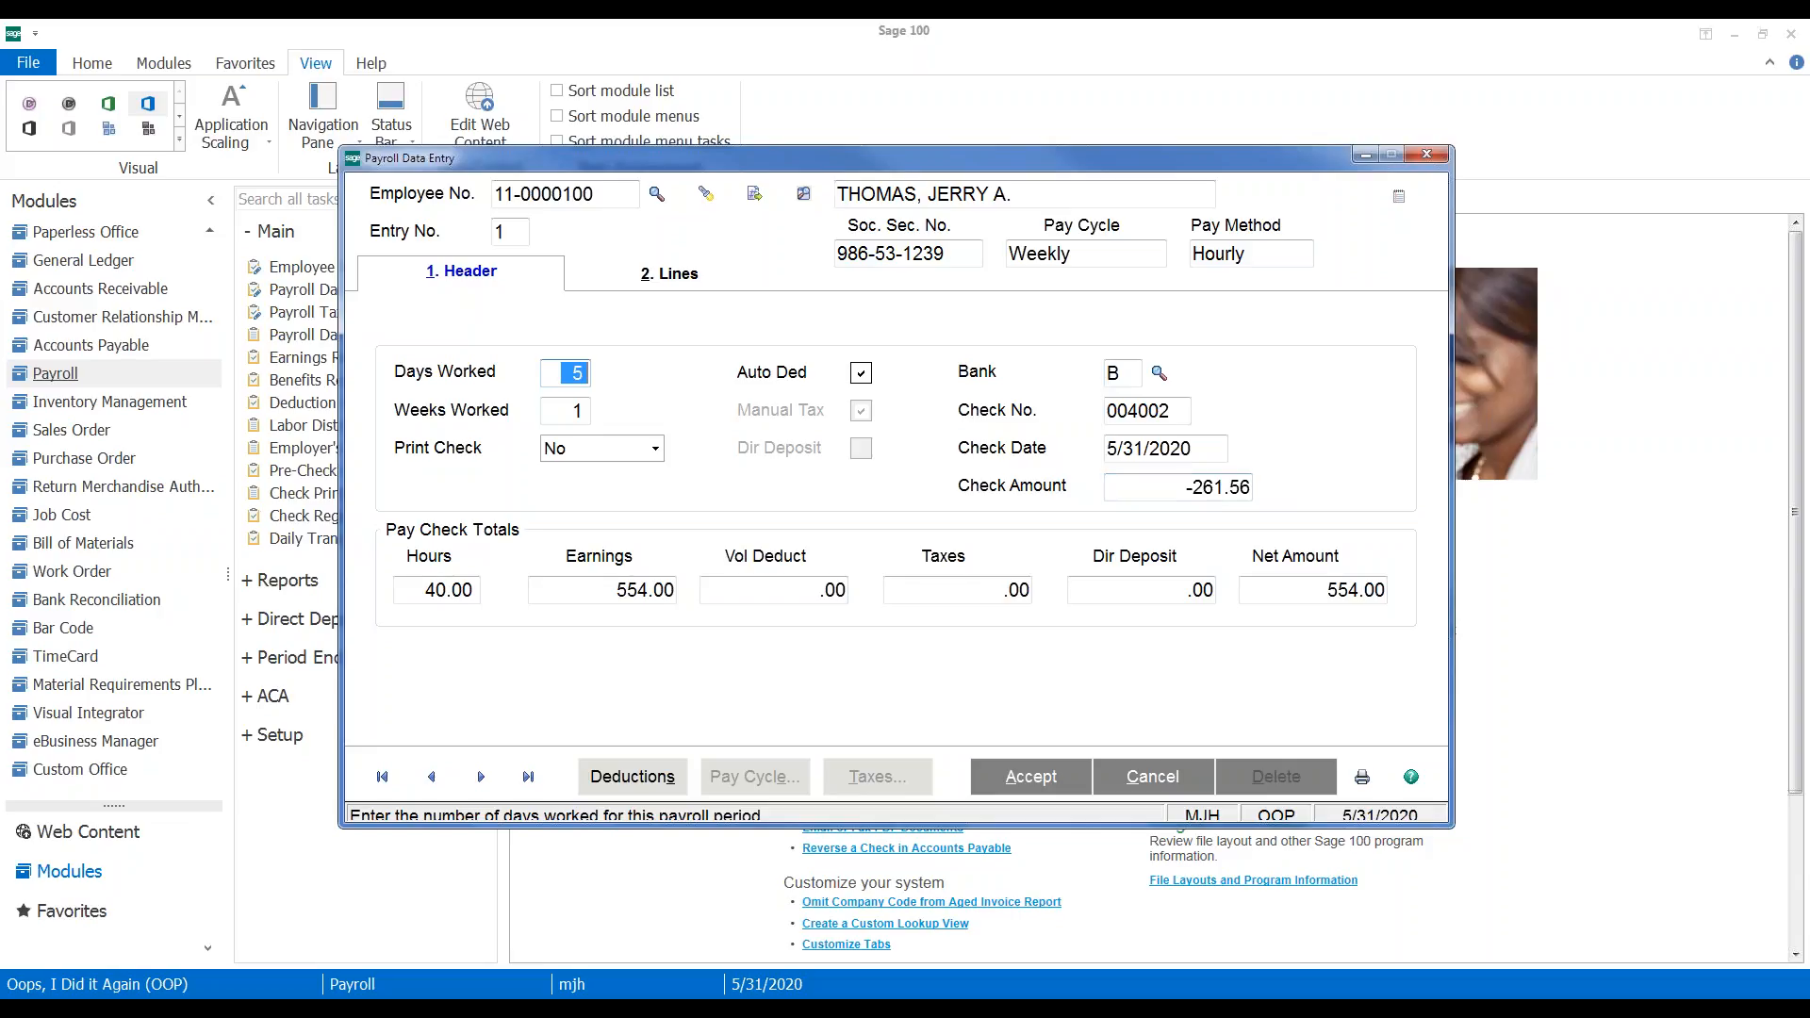
pyautogui.click(653, 286)
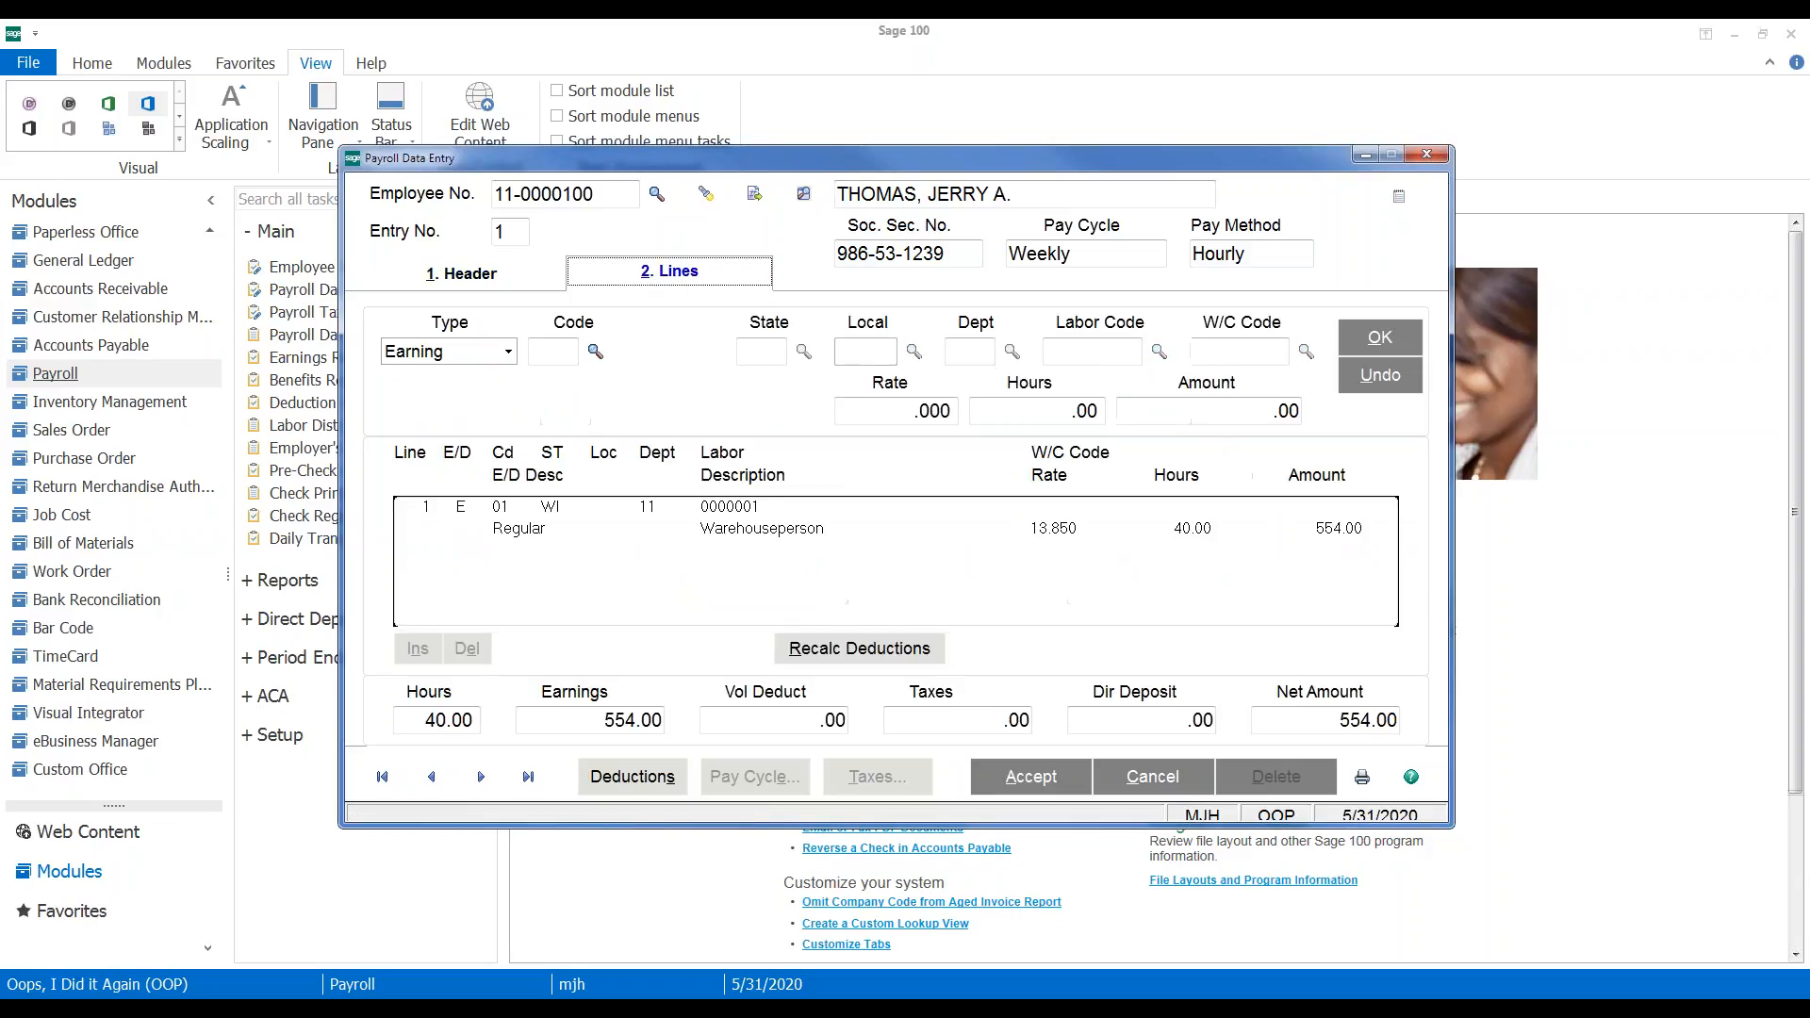
pyautogui.click(1091, 509)
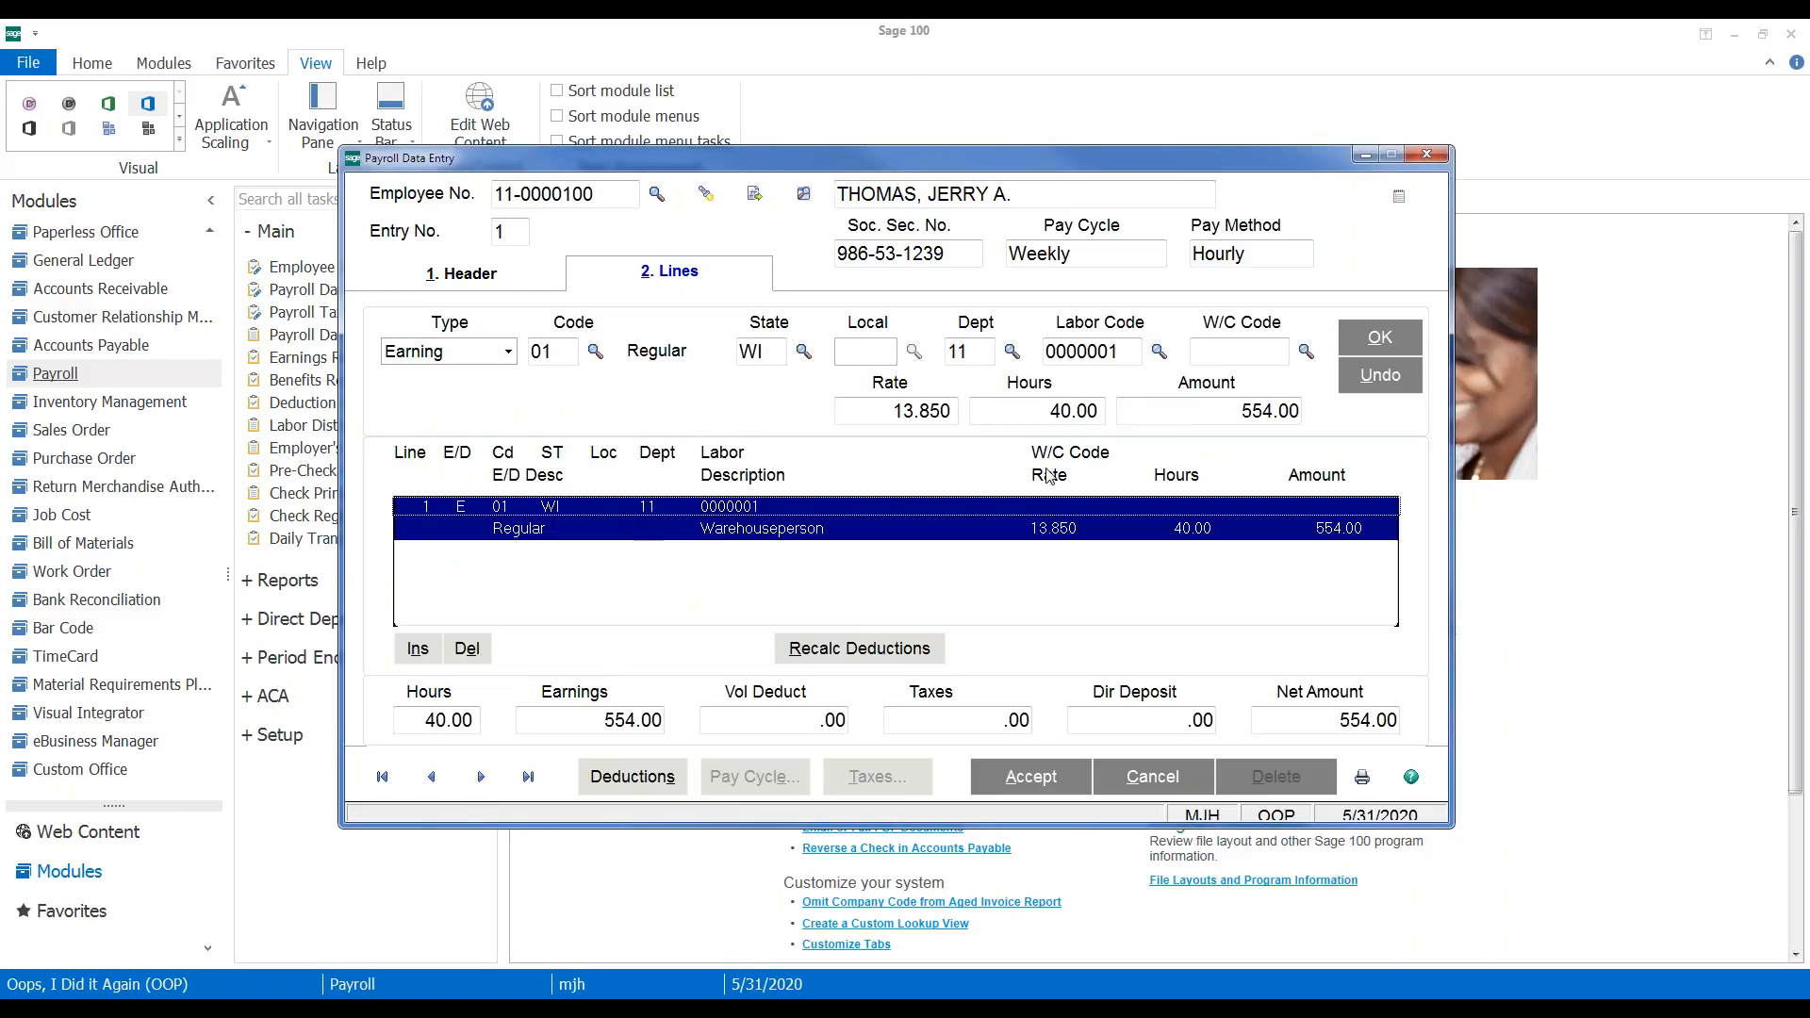
pyautogui.click(1030, 411)
pyautogui.write('-')
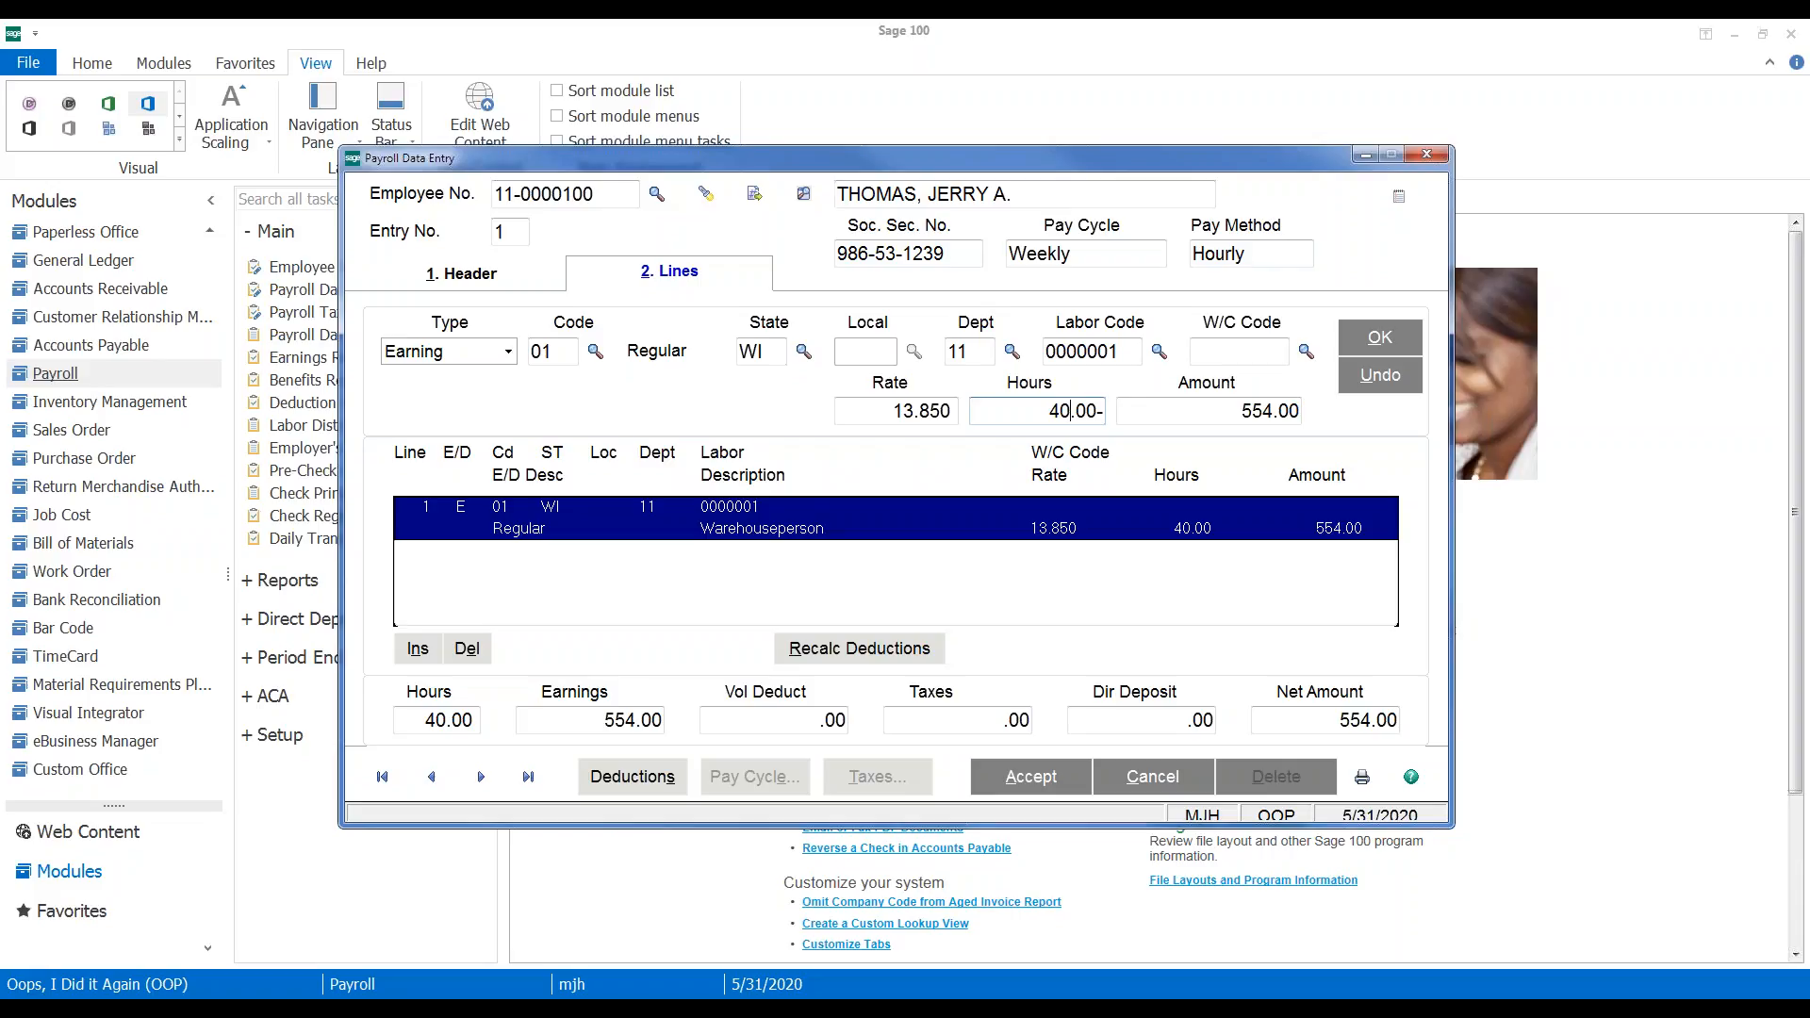
pyautogui.click(1369, 341)
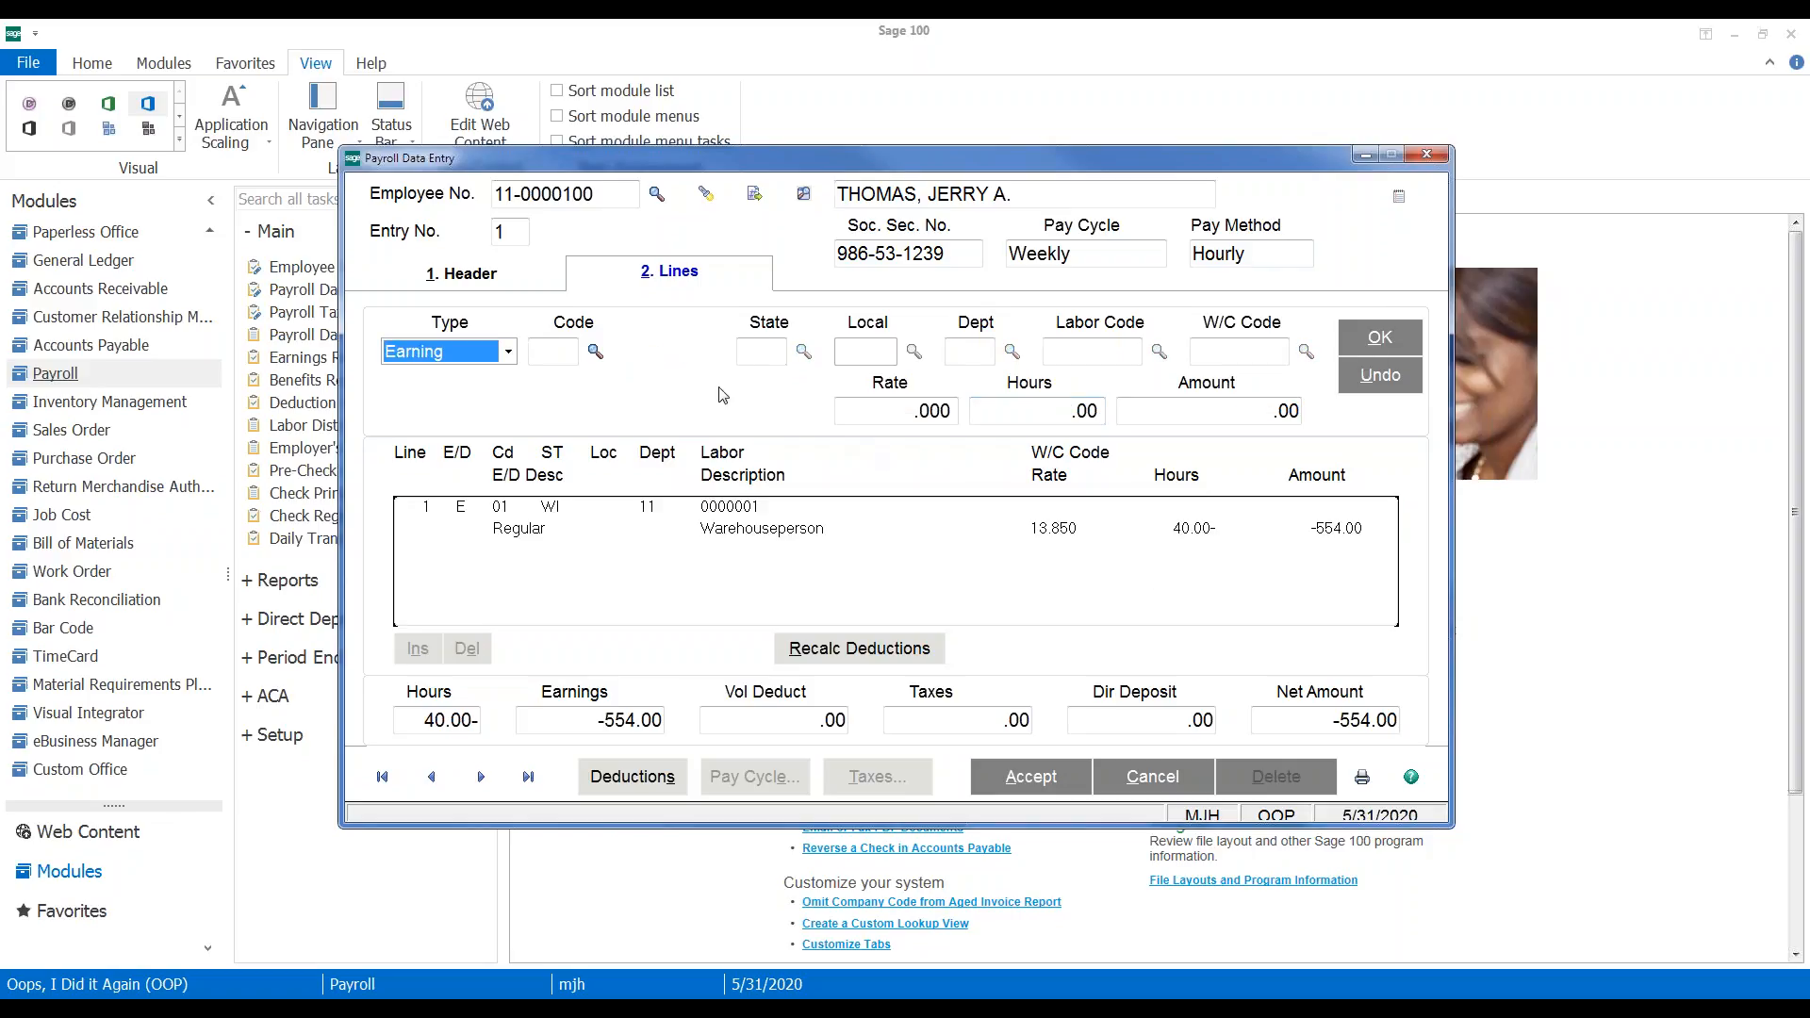
# Add the standard deduction lines and set the Health Insur deduction to -60.00
pyautogui.click(632, 776)
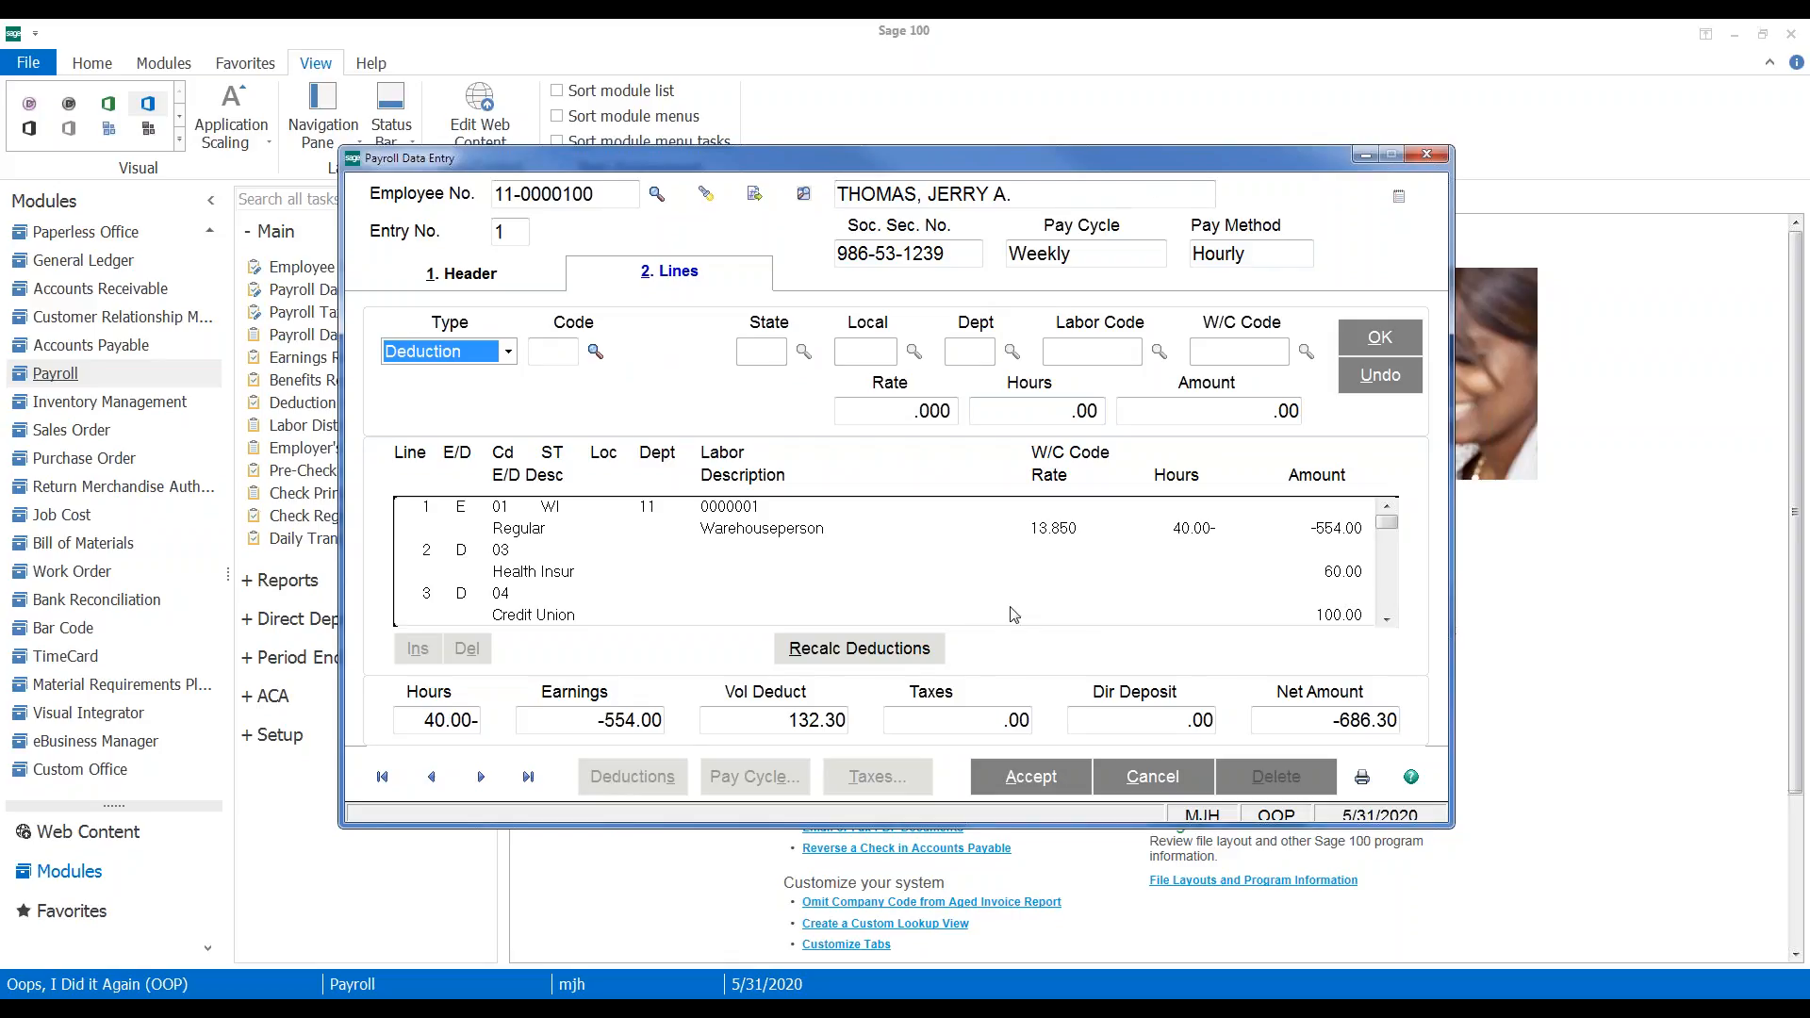
pyautogui.click(501, 563)
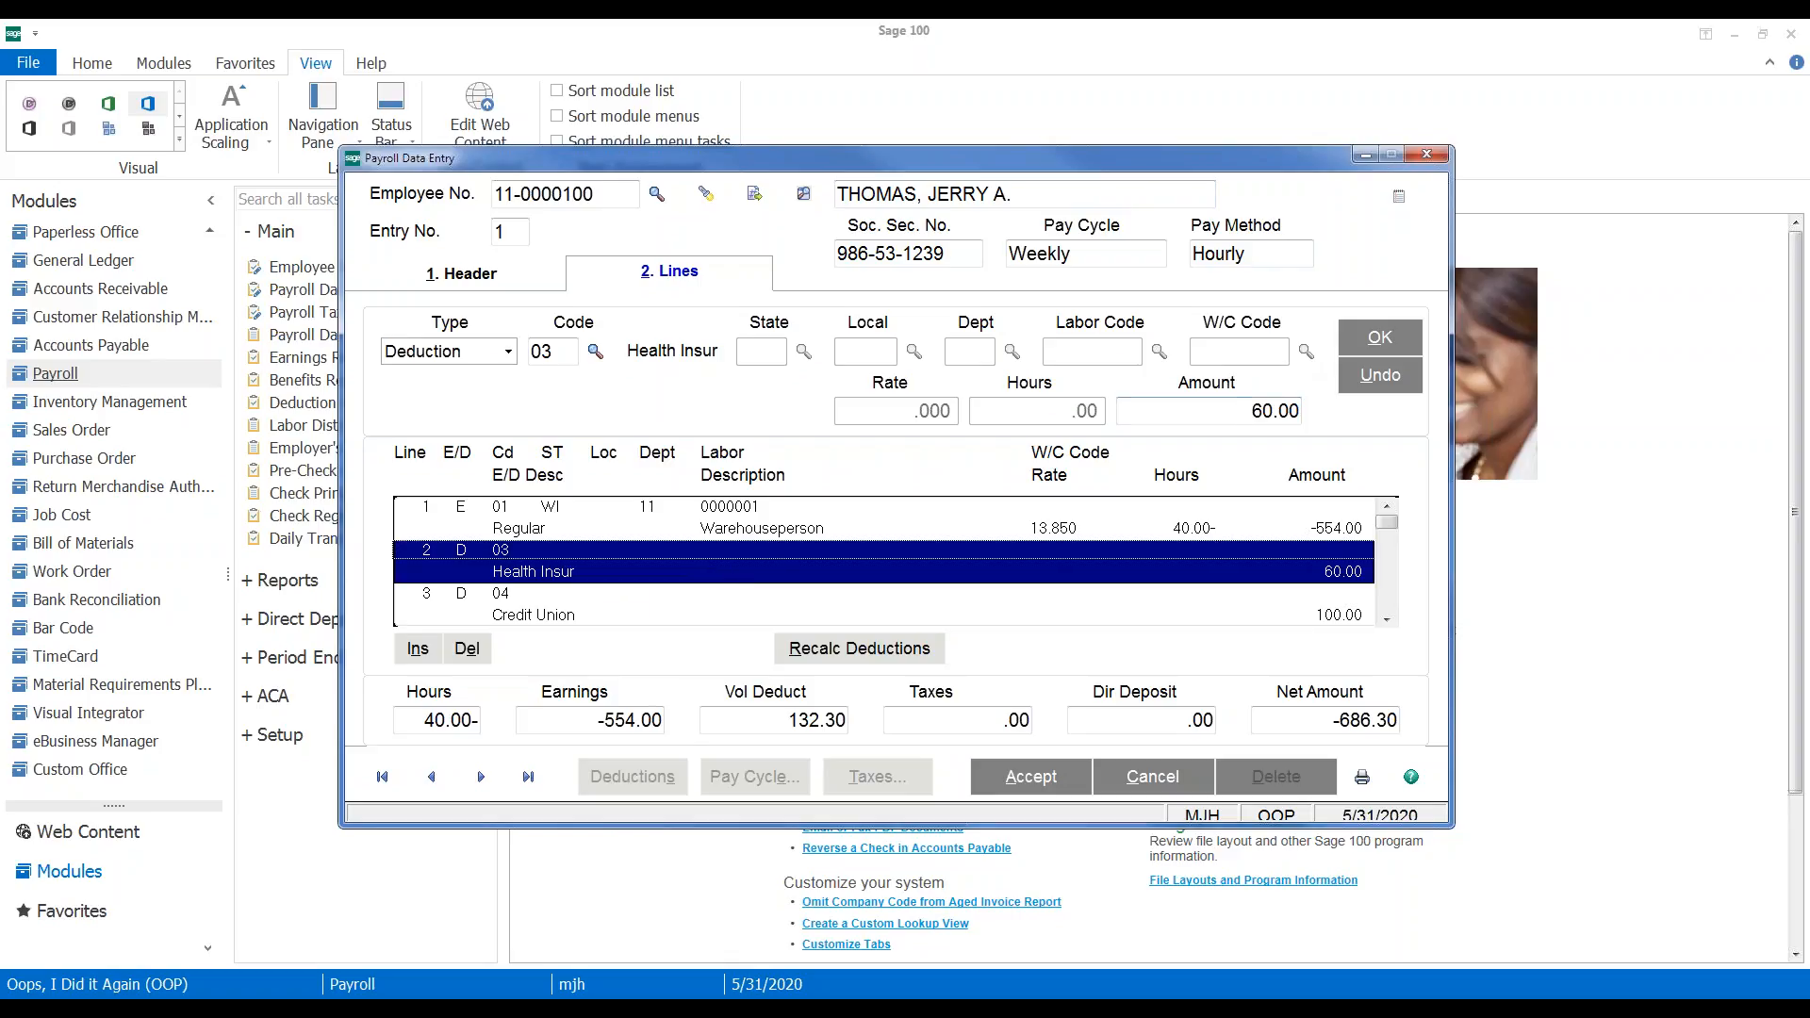
pyautogui.click(1237, 412)
pyautogui.write('-60')
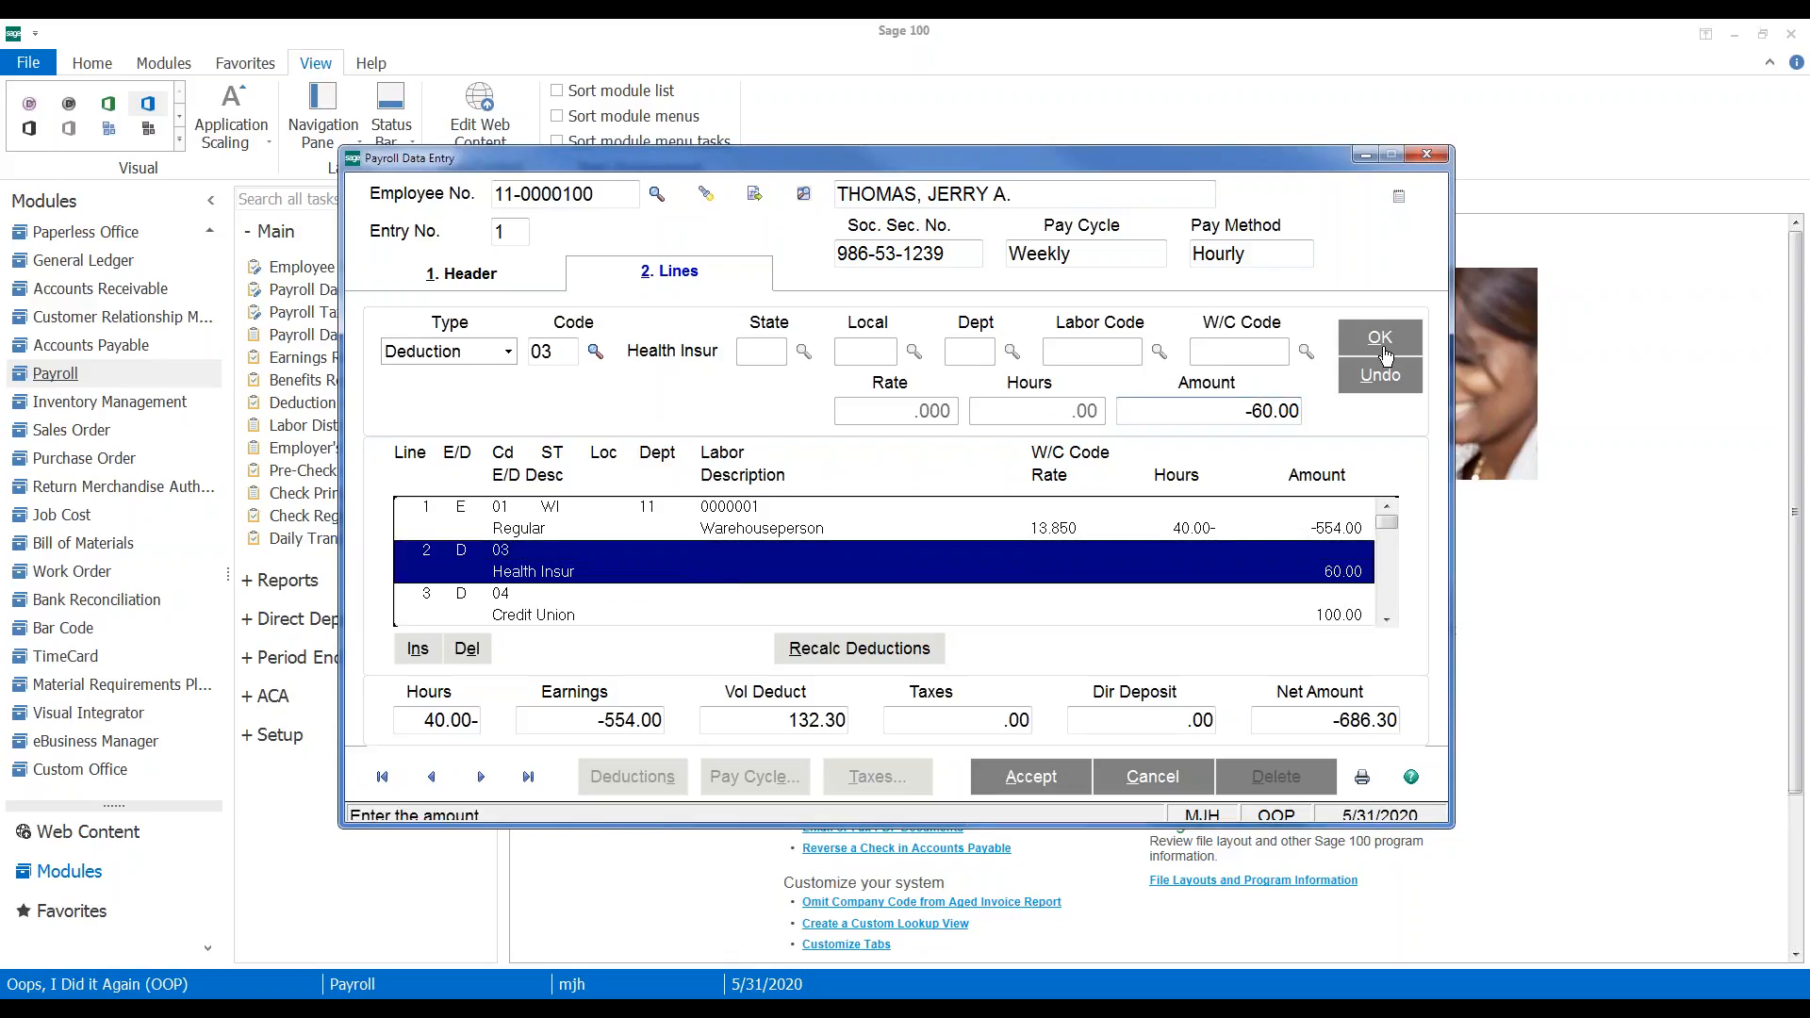
pyautogui.click(1379, 349)
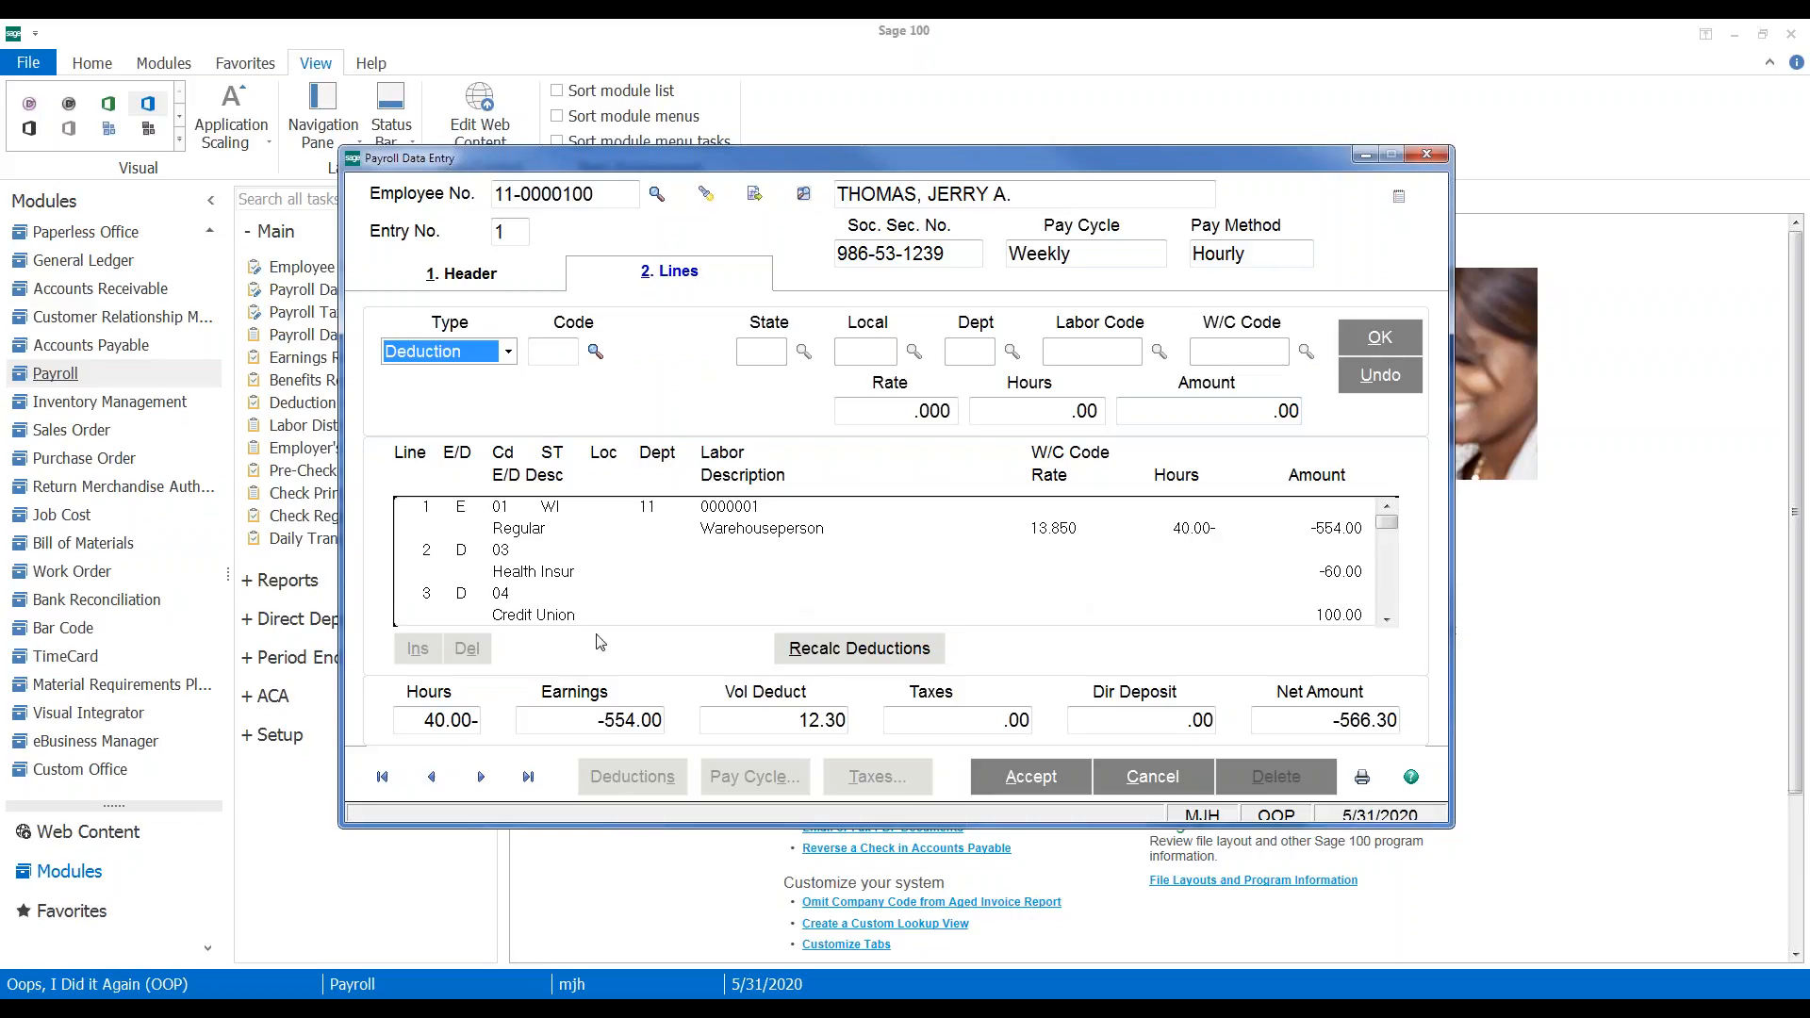
# Set the Credit Union deduction to -100.00, check the 401k line, and accept the entry
pyautogui.click(497, 605)
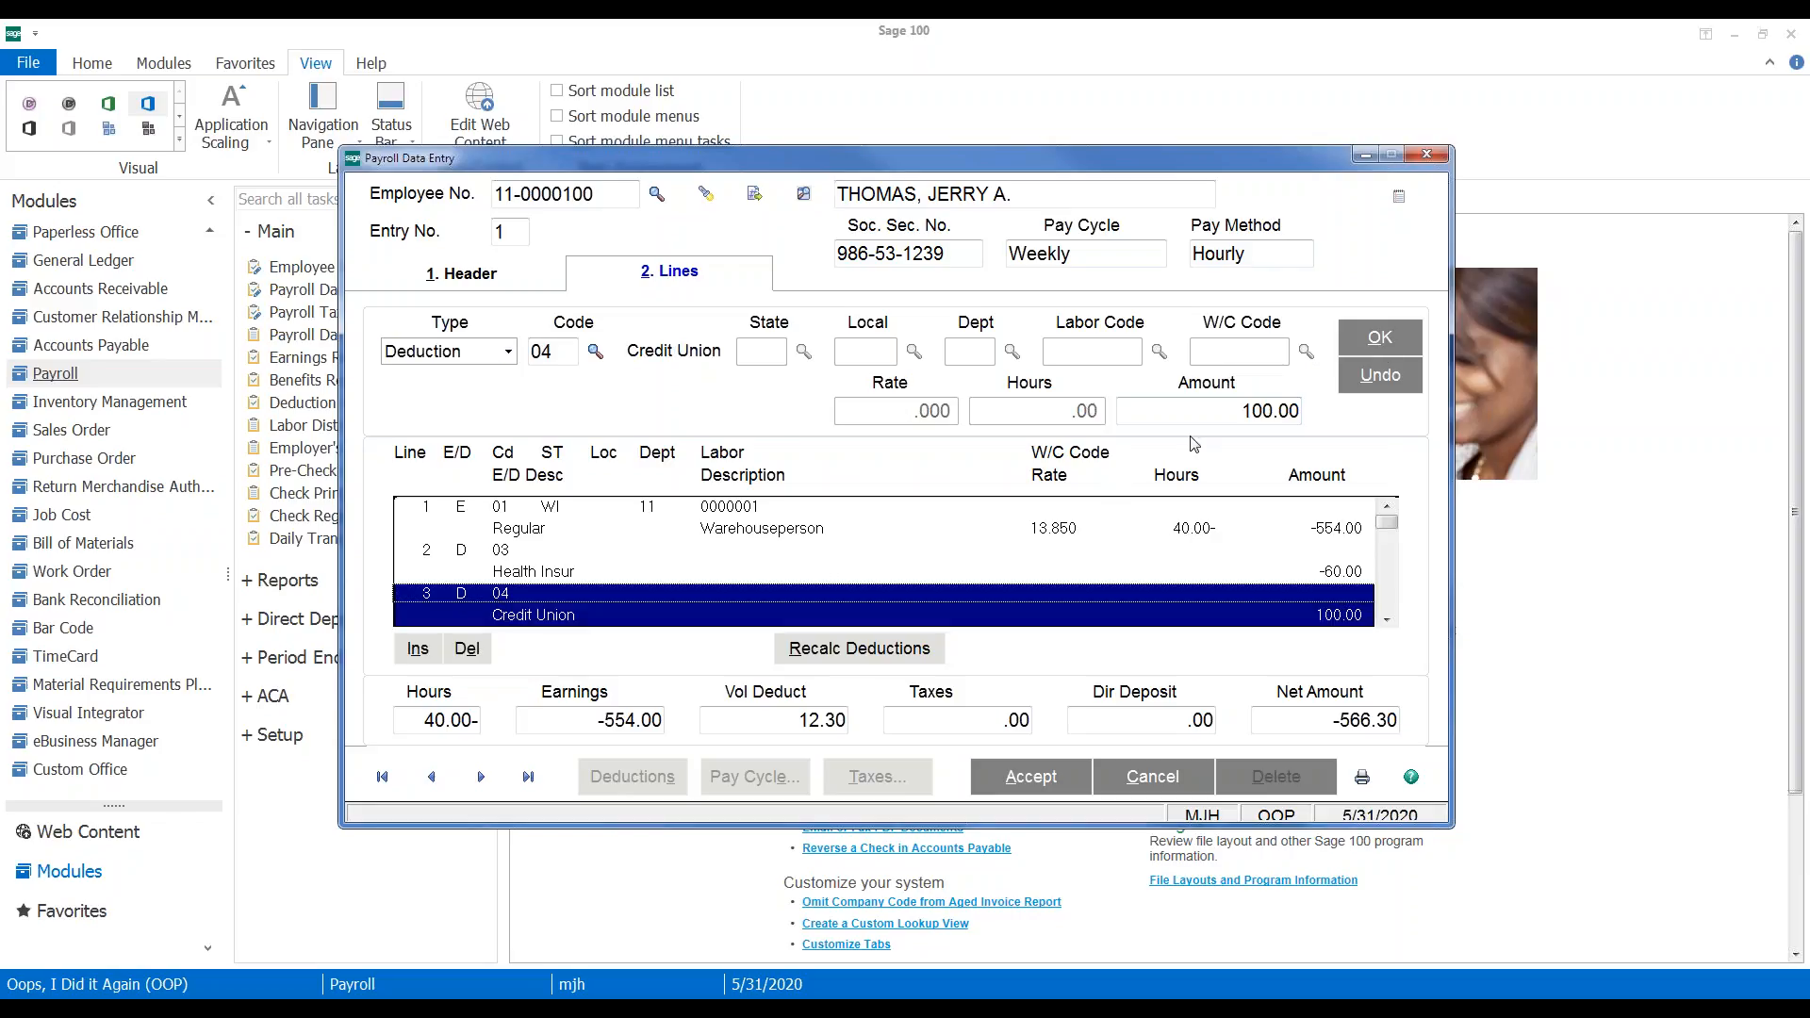
pyautogui.click(1201, 410)
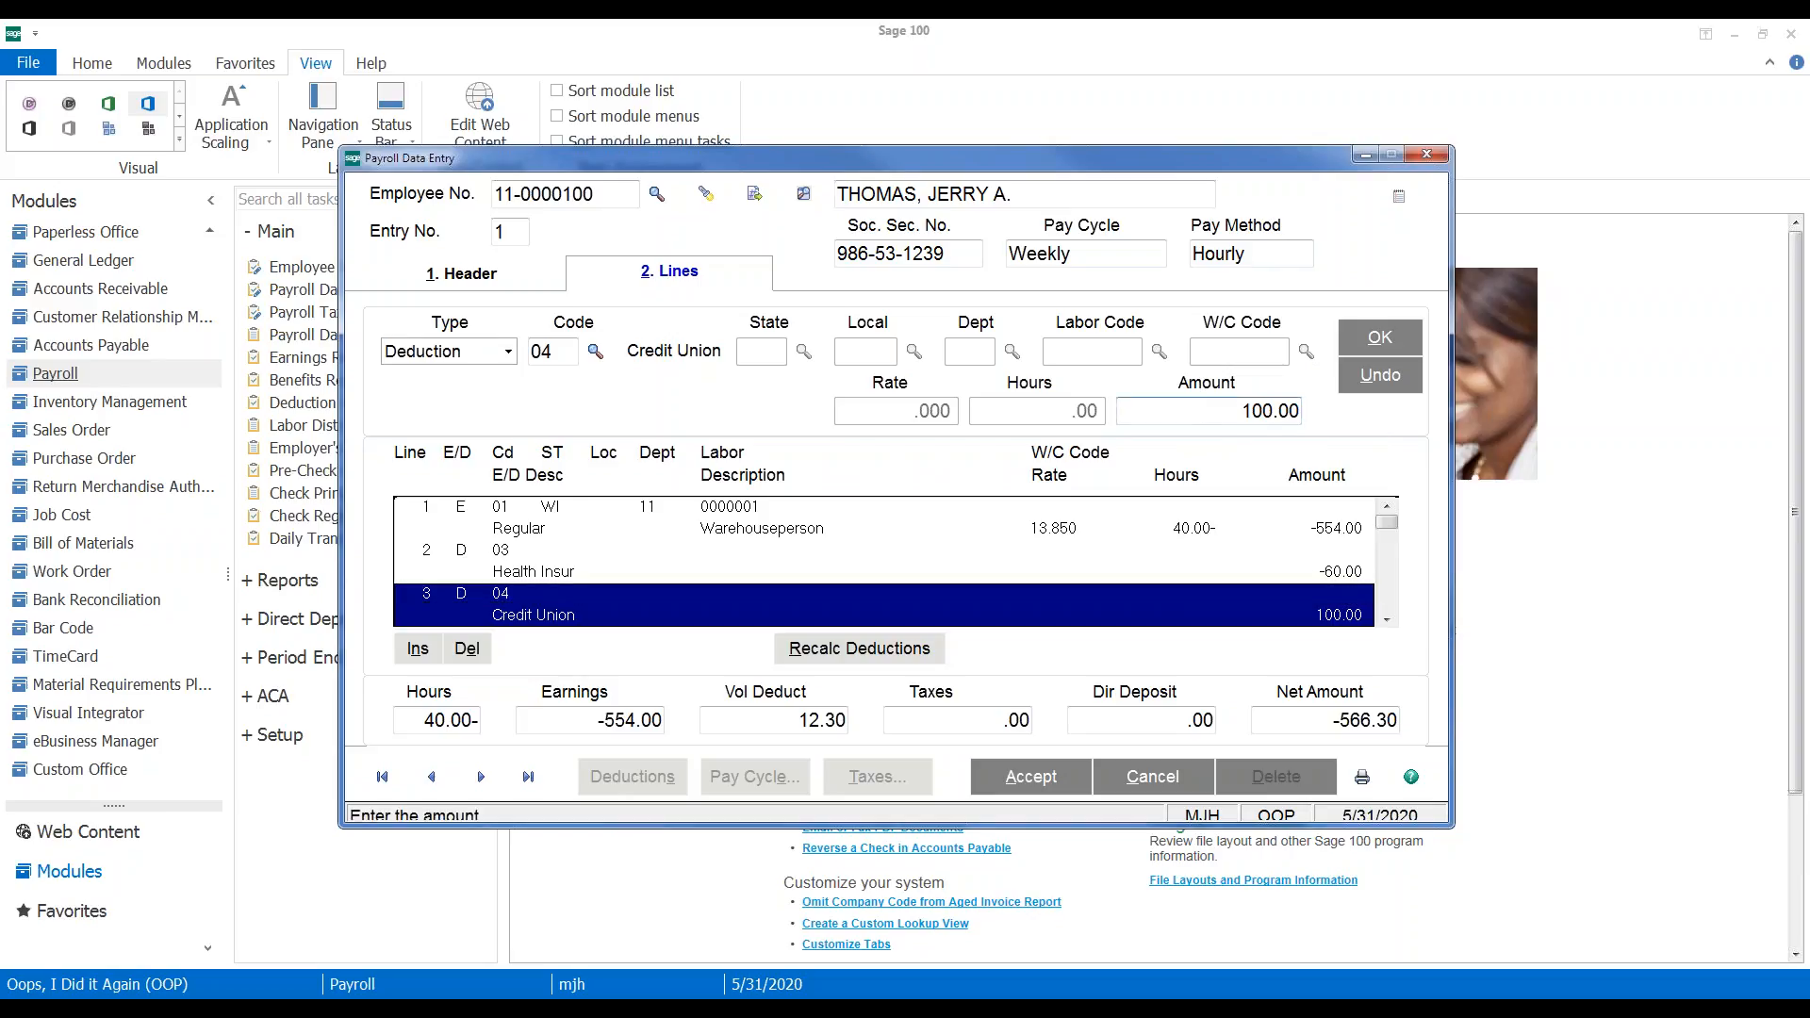
pyautogui.write('-100')
pyautogui.click(1379, 337)
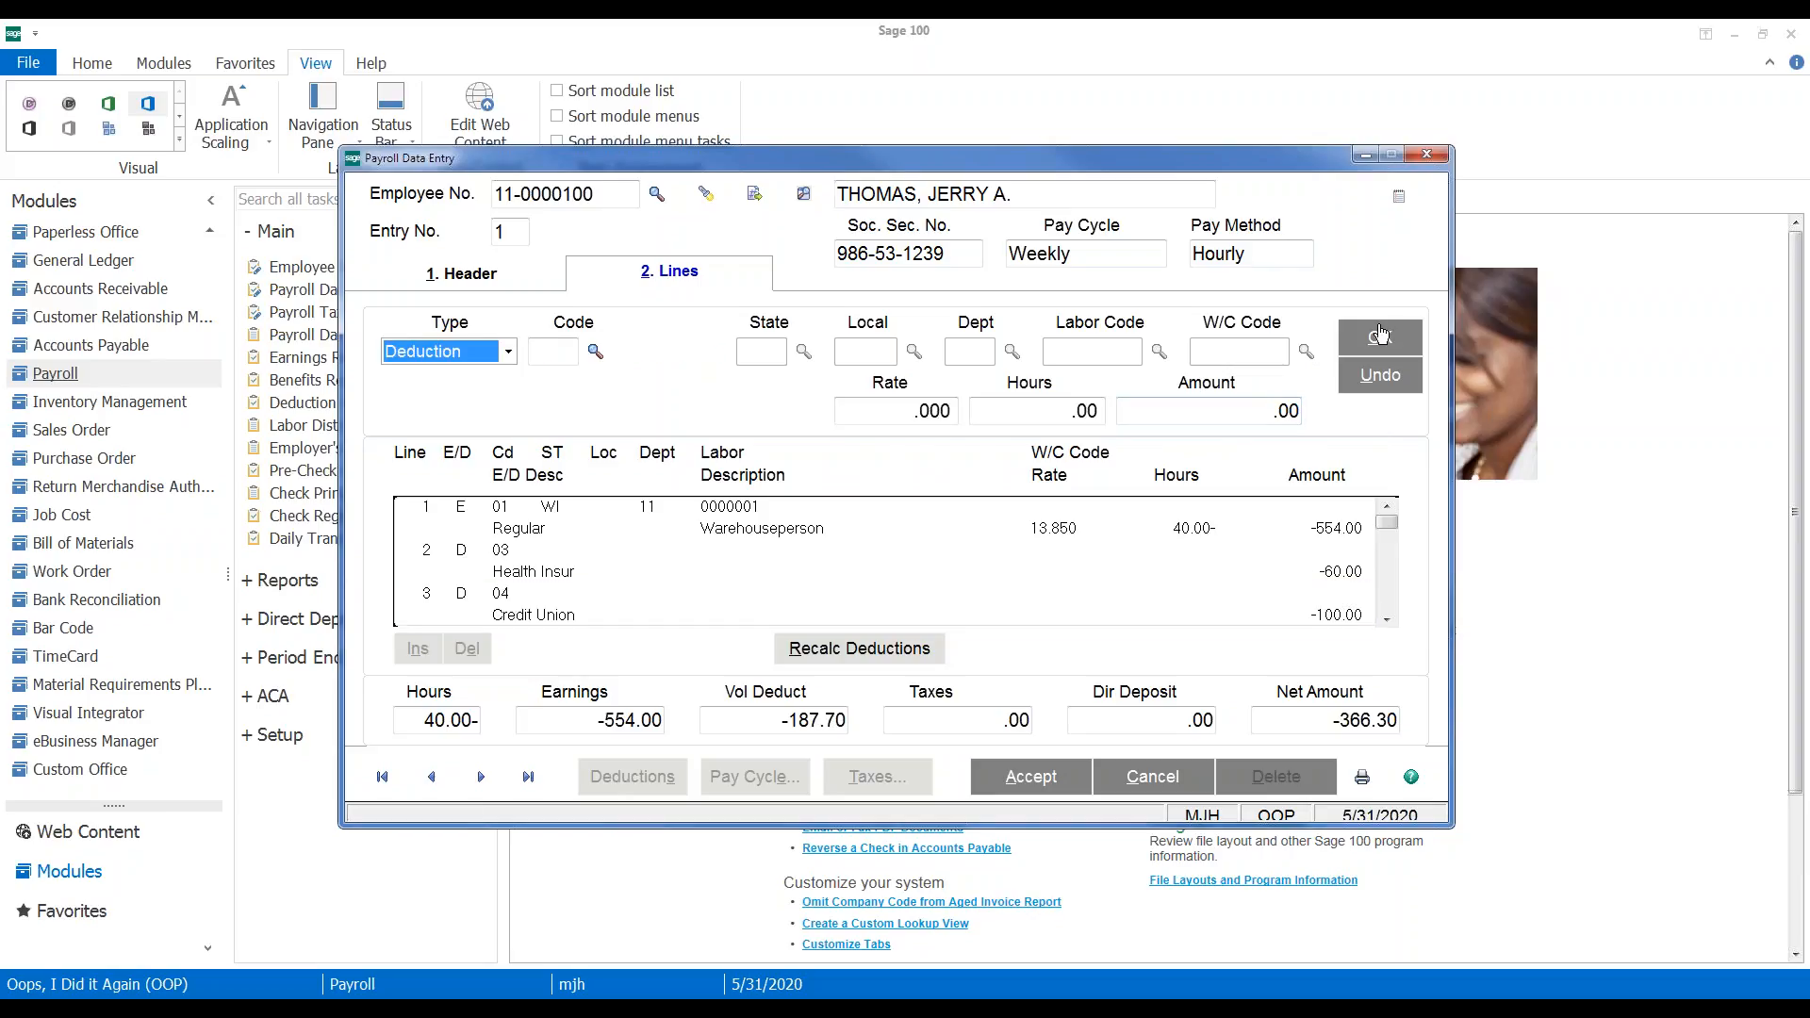
pyautogui.click(1388, 621)
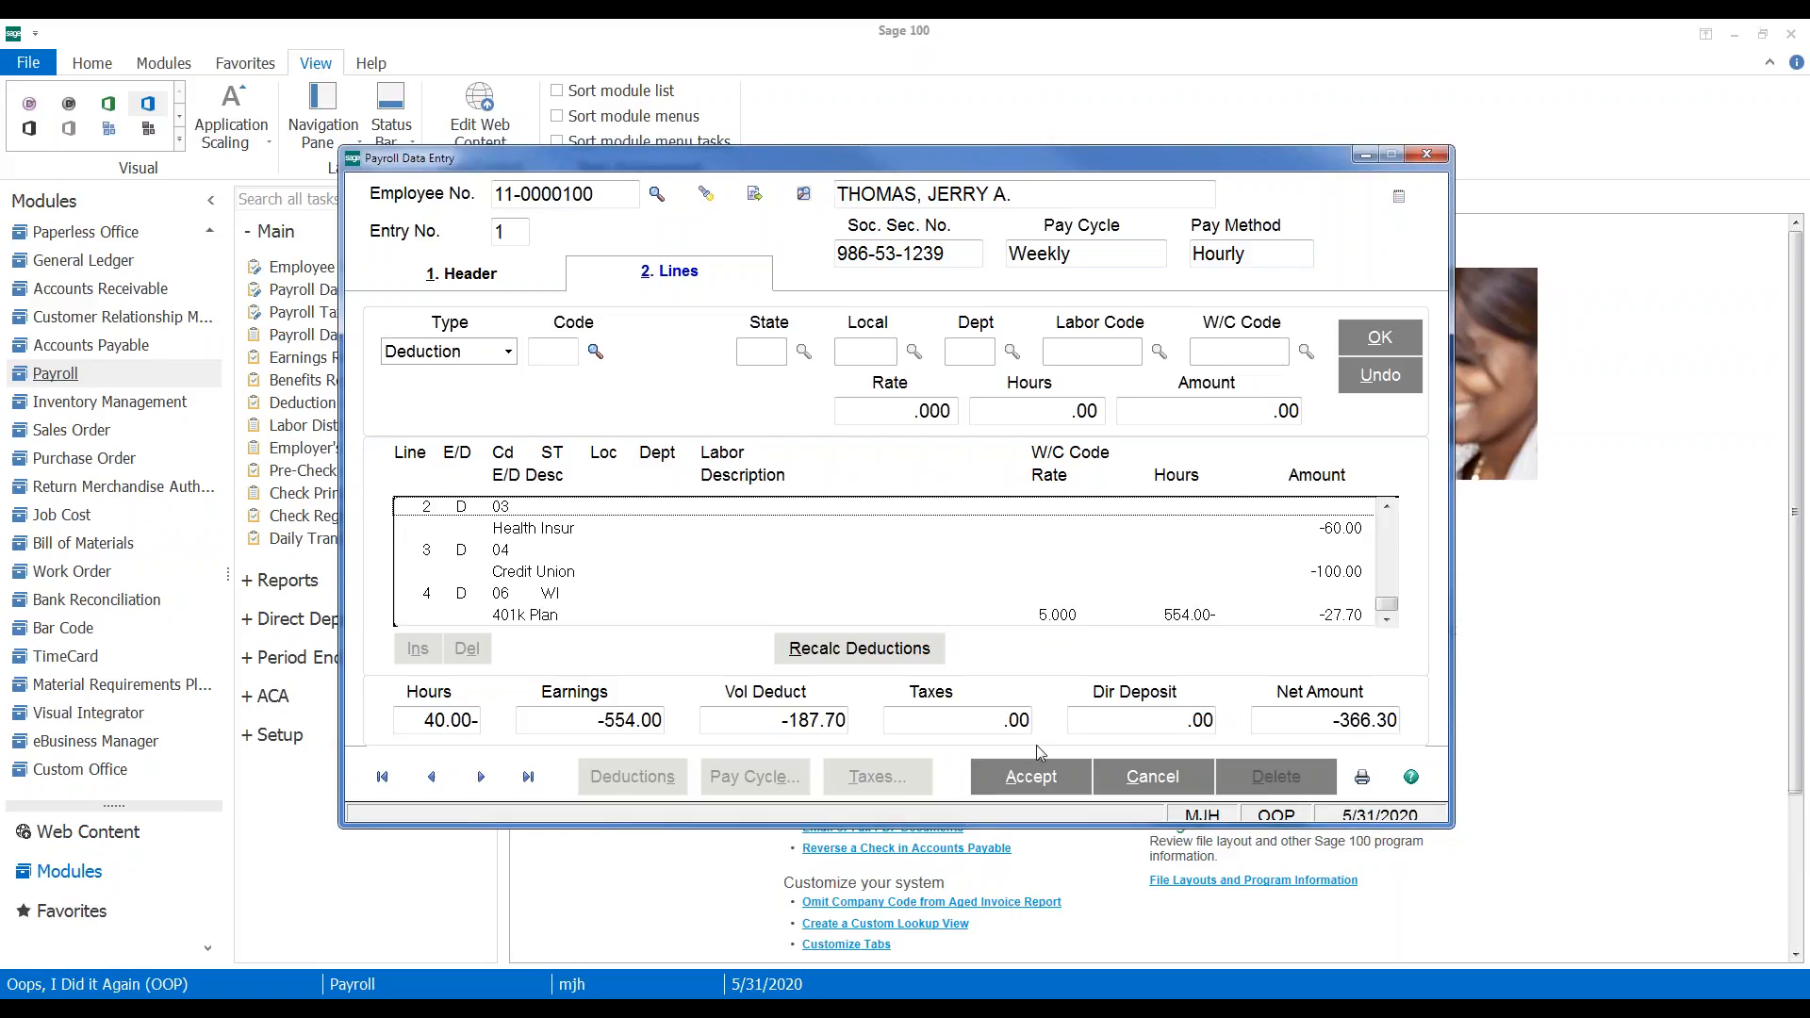
pyautogui.click(1029, 776)
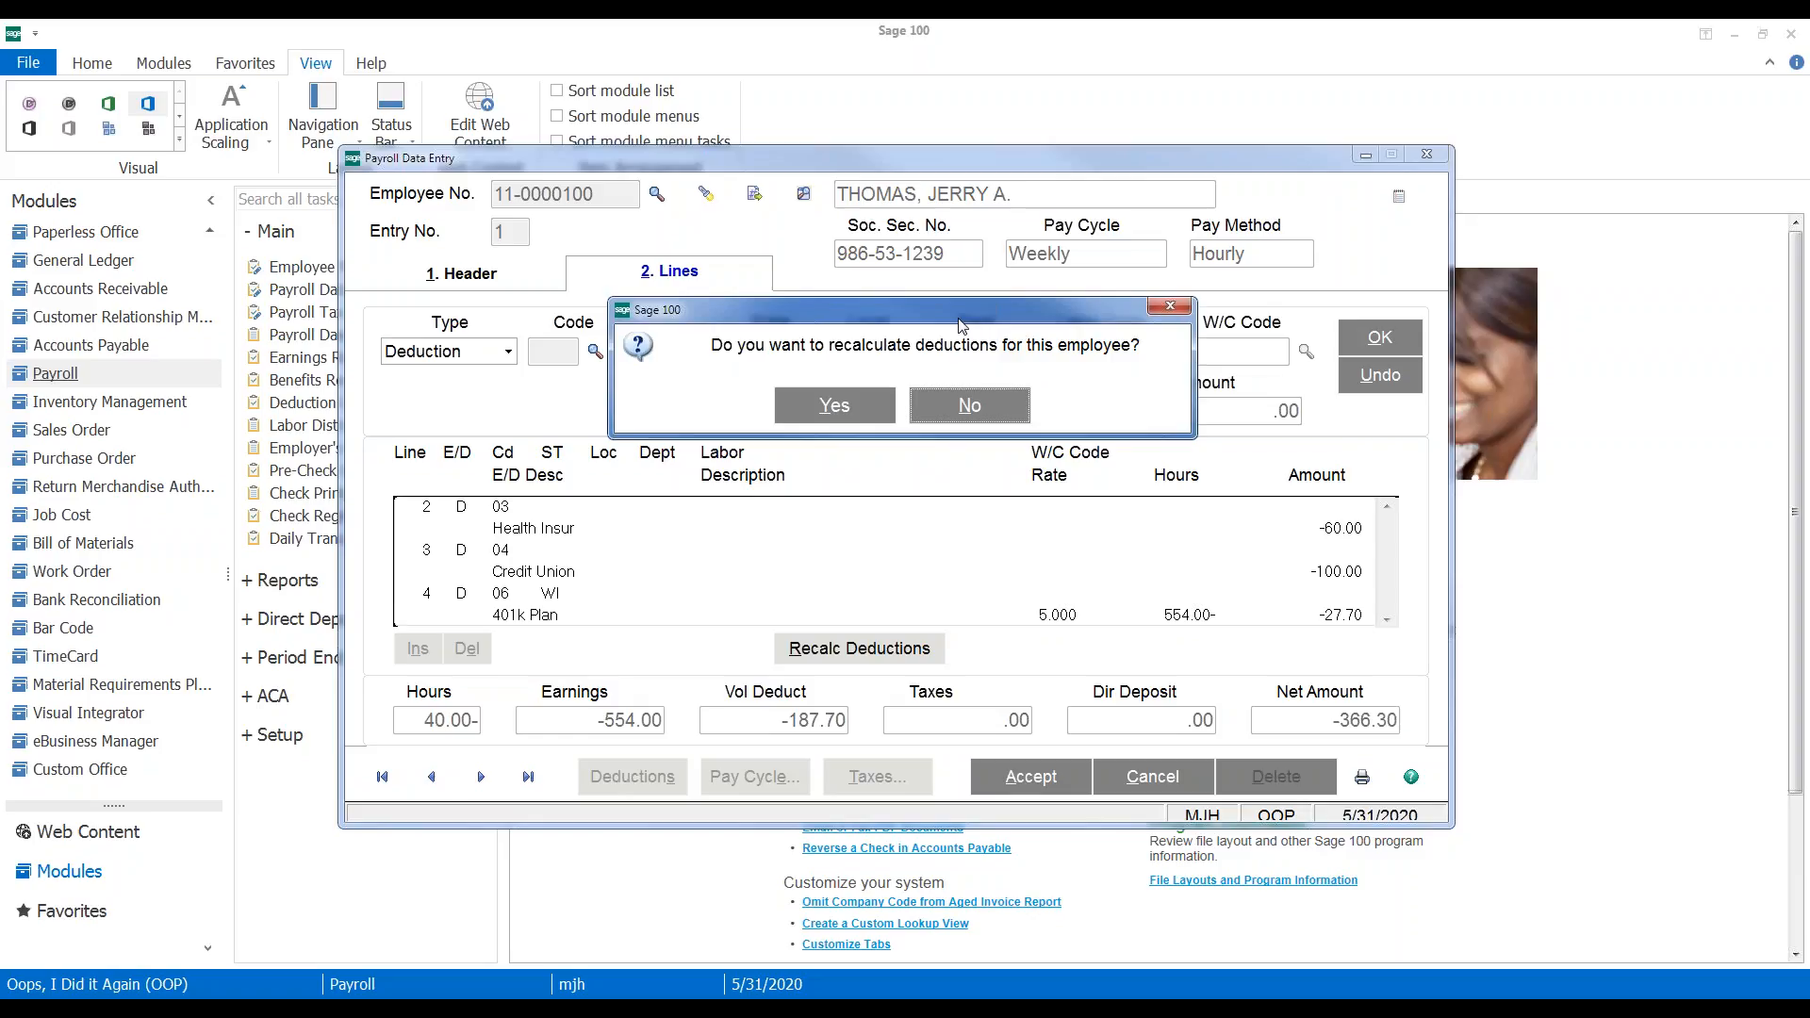
# Answer the recalculate prompt and enter -36.54 federal withholding and -32.63 FICA tax
pyautogui.moveTo(961, 325); pyautogui.dragTo(955, 210)
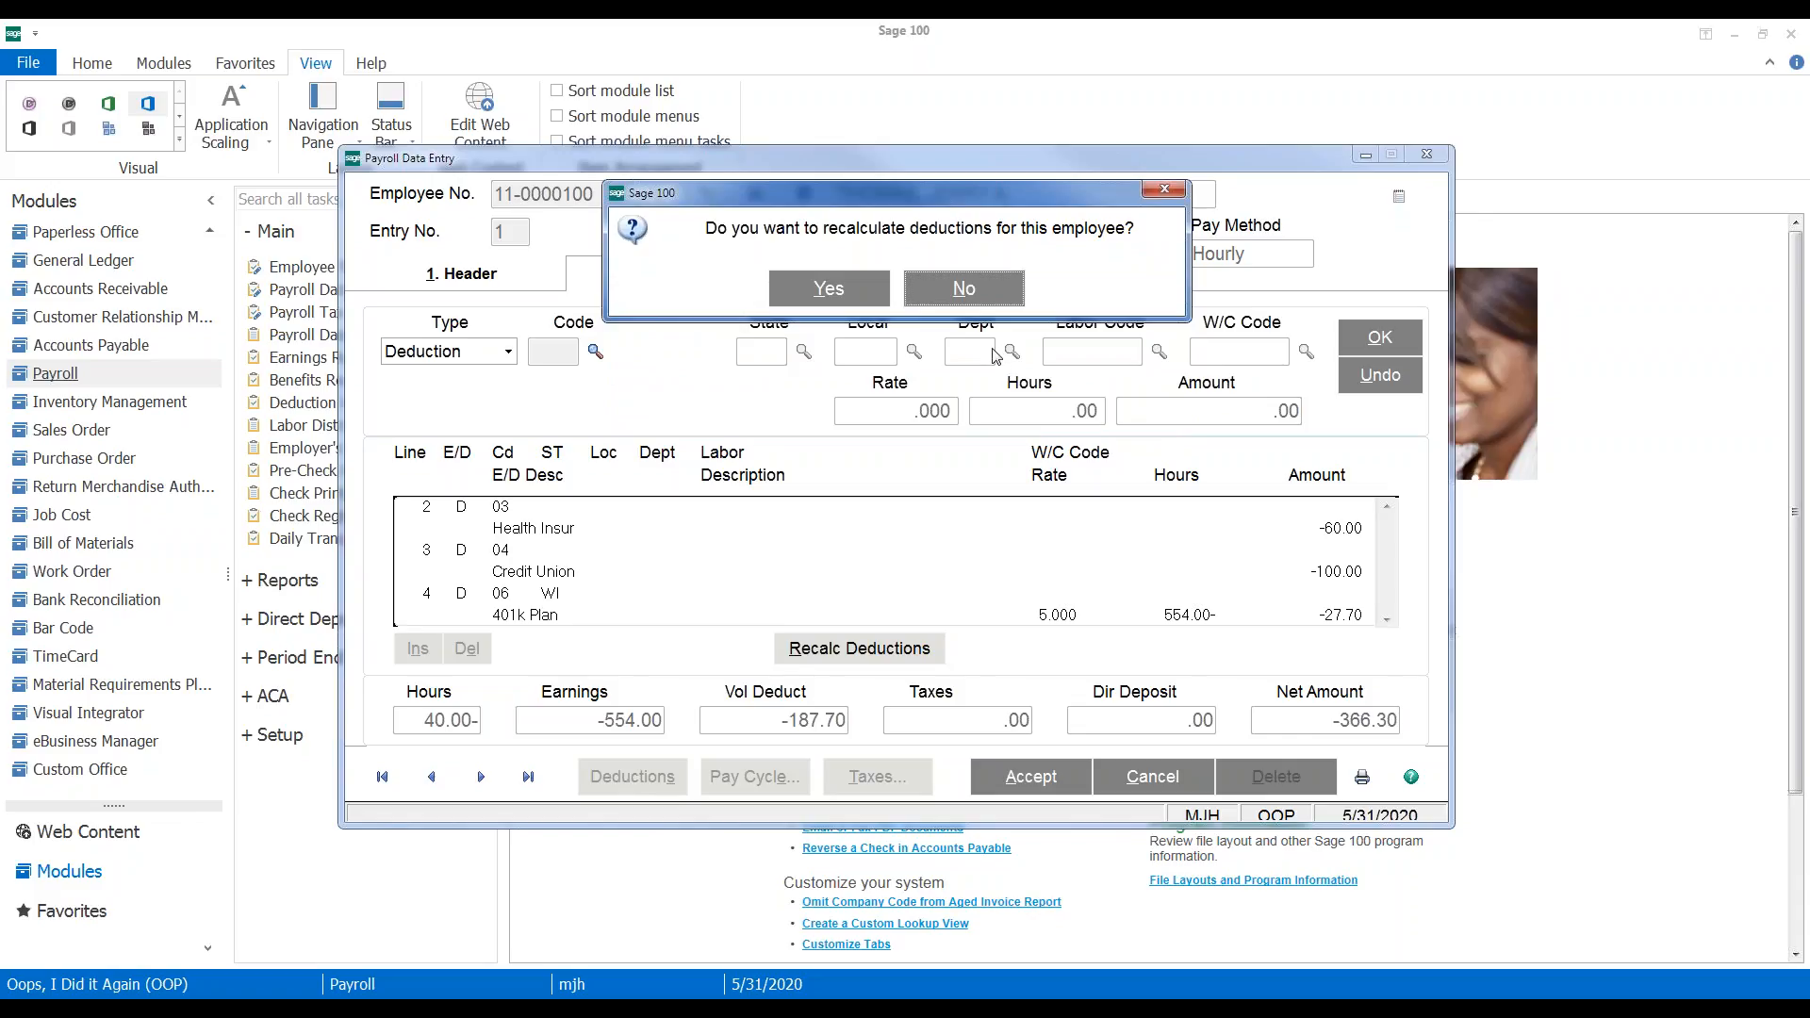
pyautogui.click(962, 292)
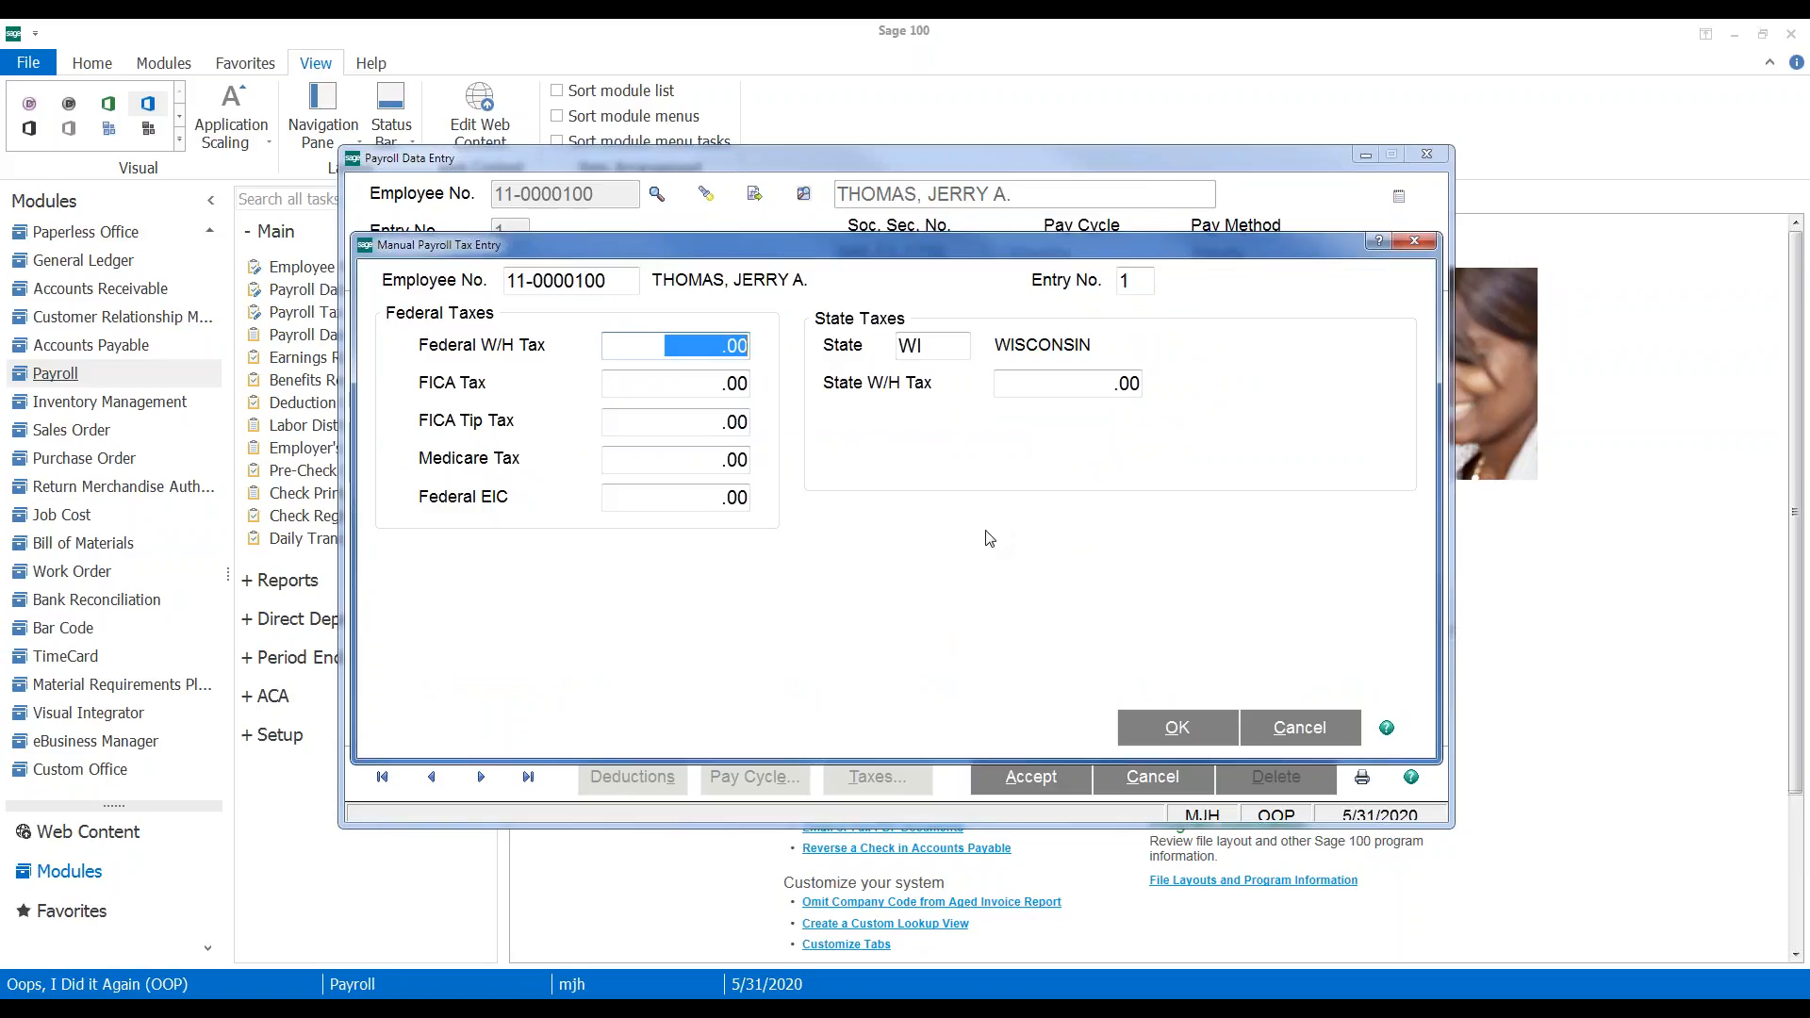
pyautogui.write('-')
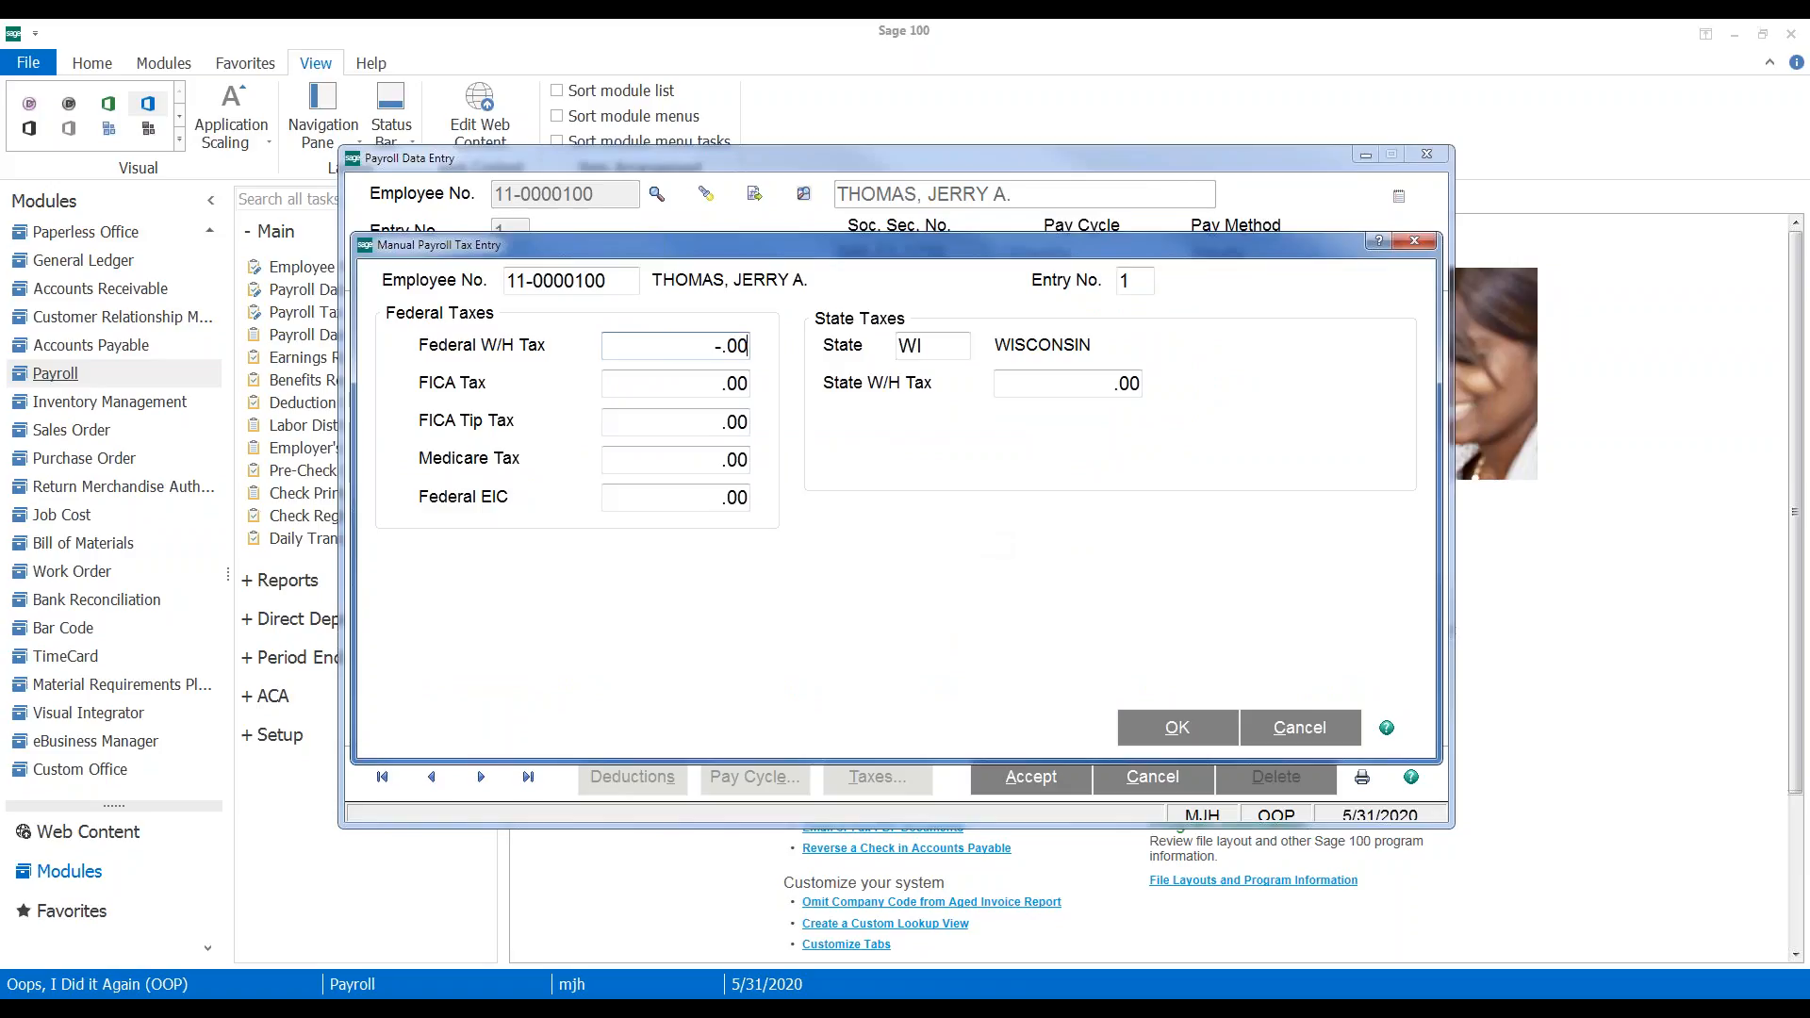
pyautogui.write('36.54')
pyautogui.press('Tab')
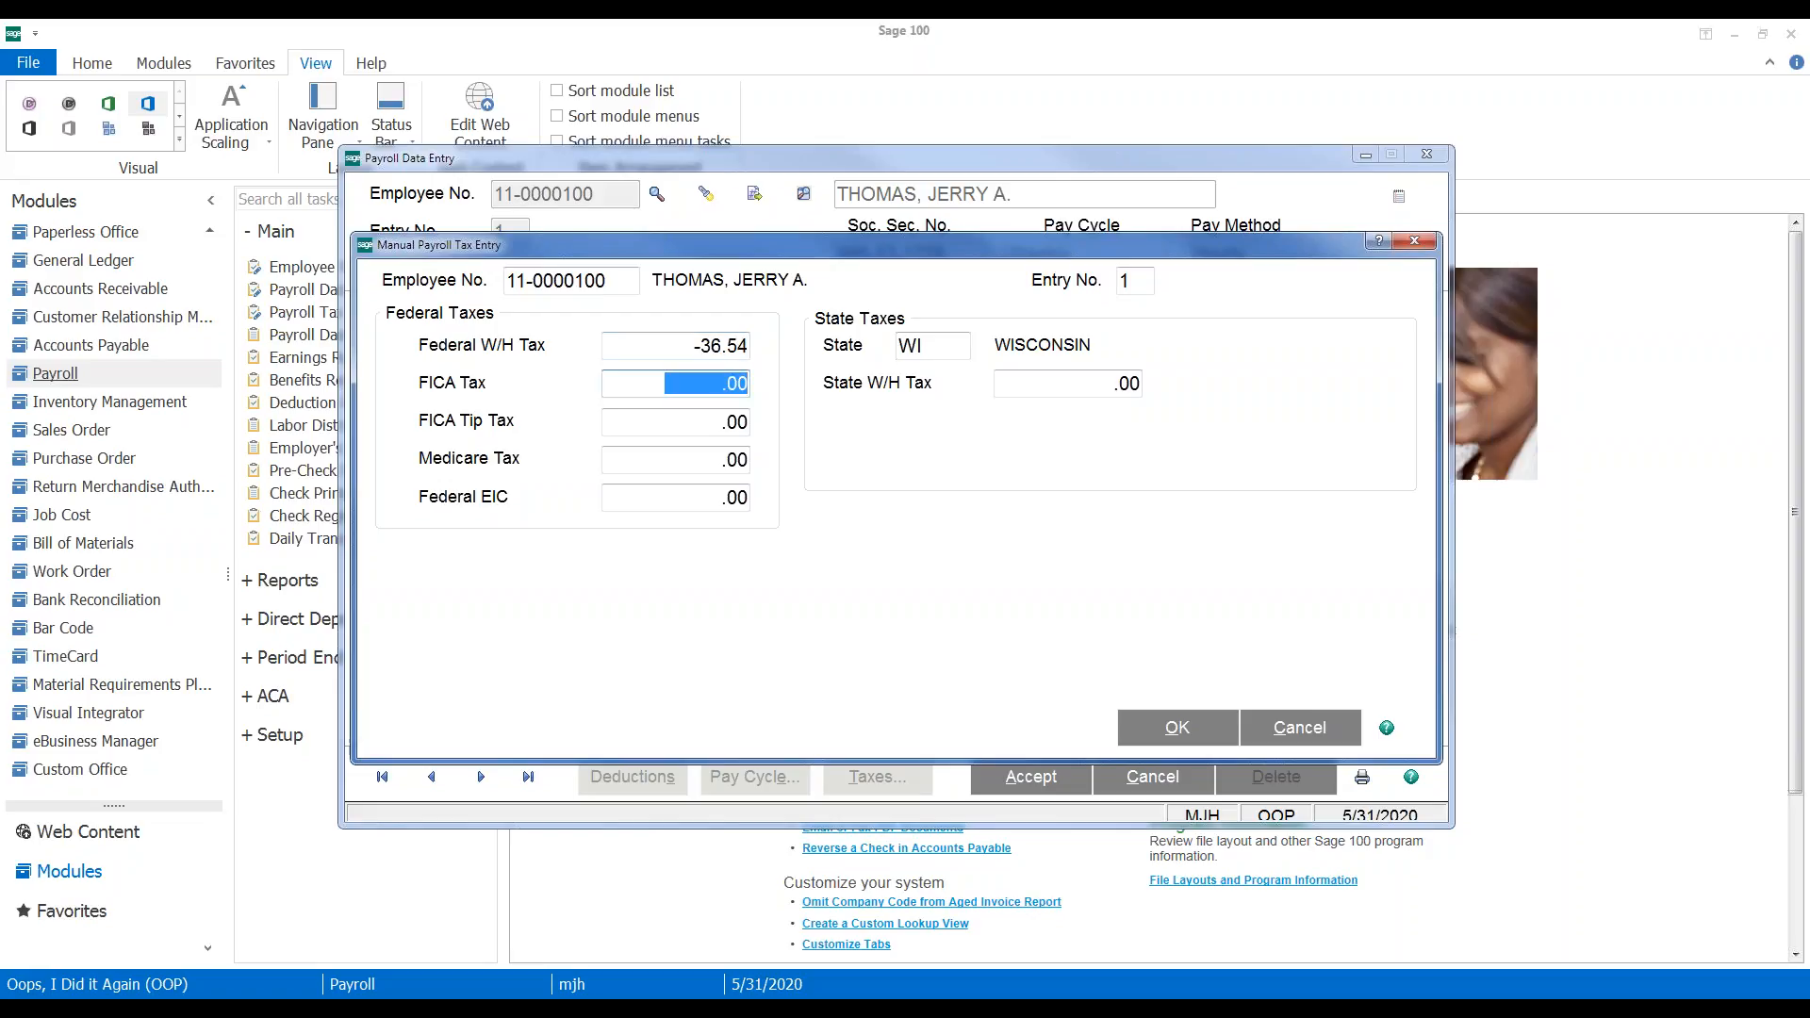
pyautogui.write('-32.63')
pyautogui.press('Tab')
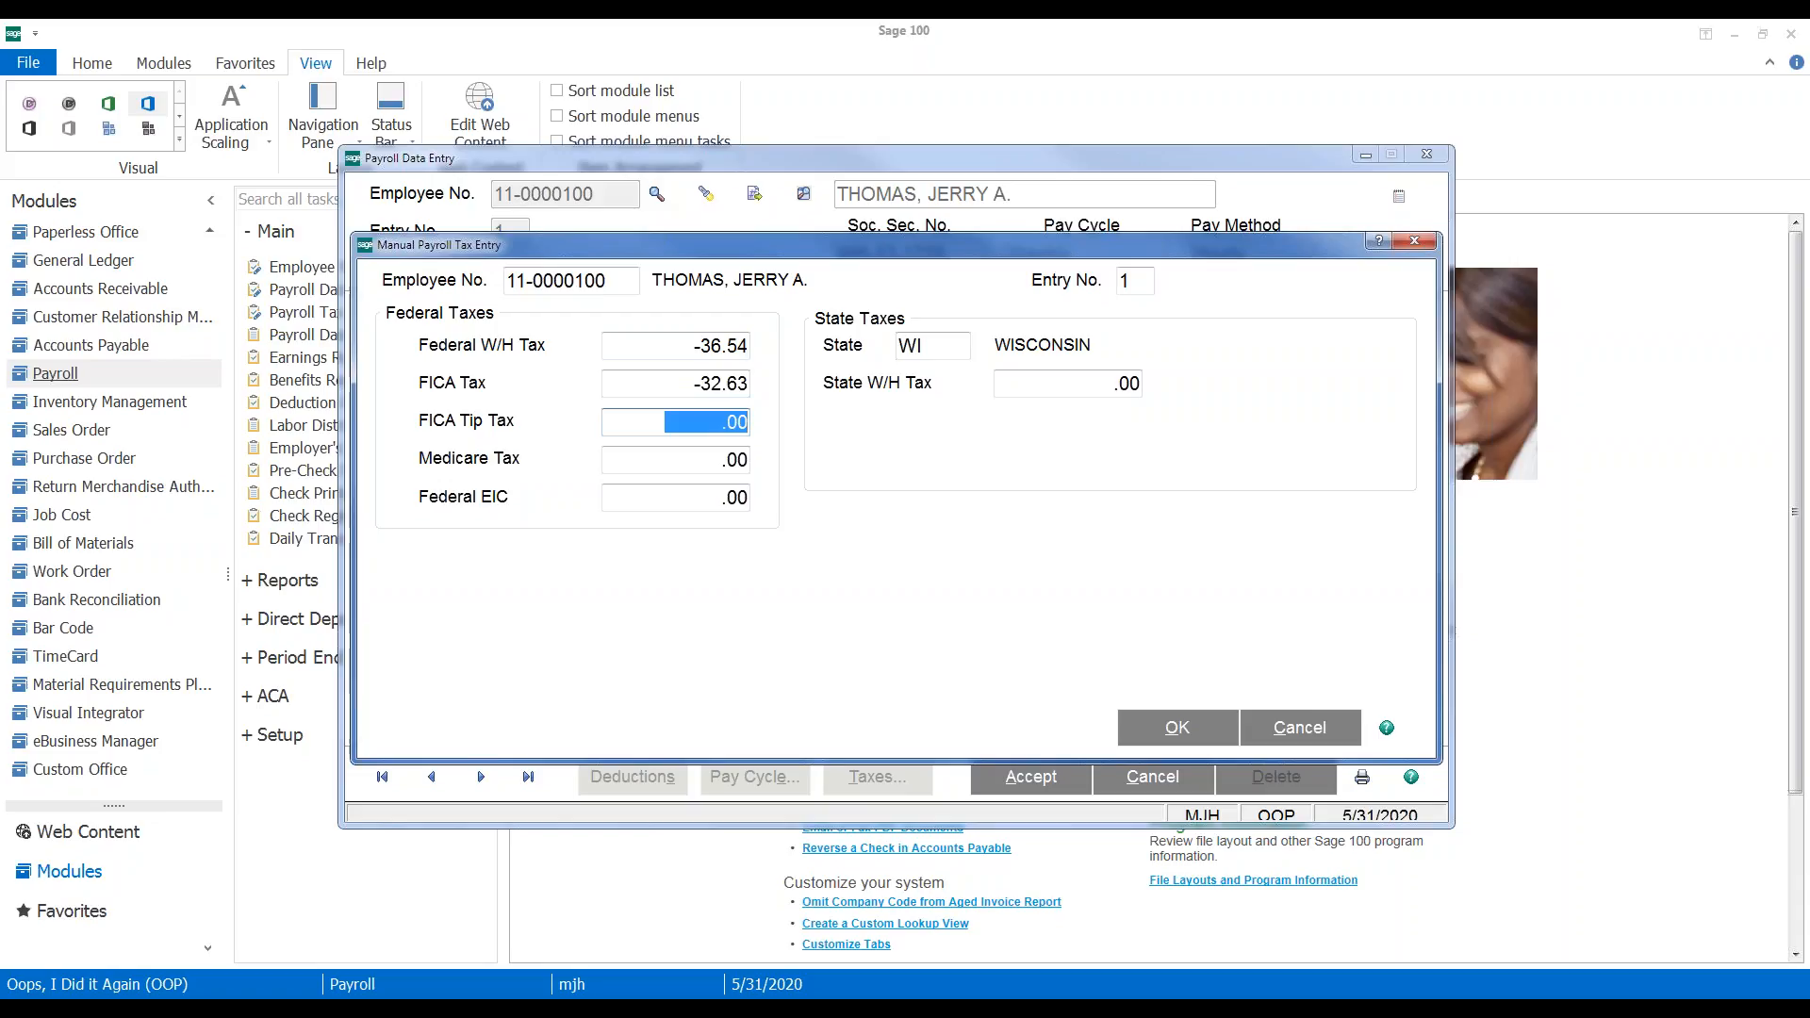
# Enter -7.63 Medicare and -27.94 state withholding, then save the payroll entry
pyautogui.press('Tab')
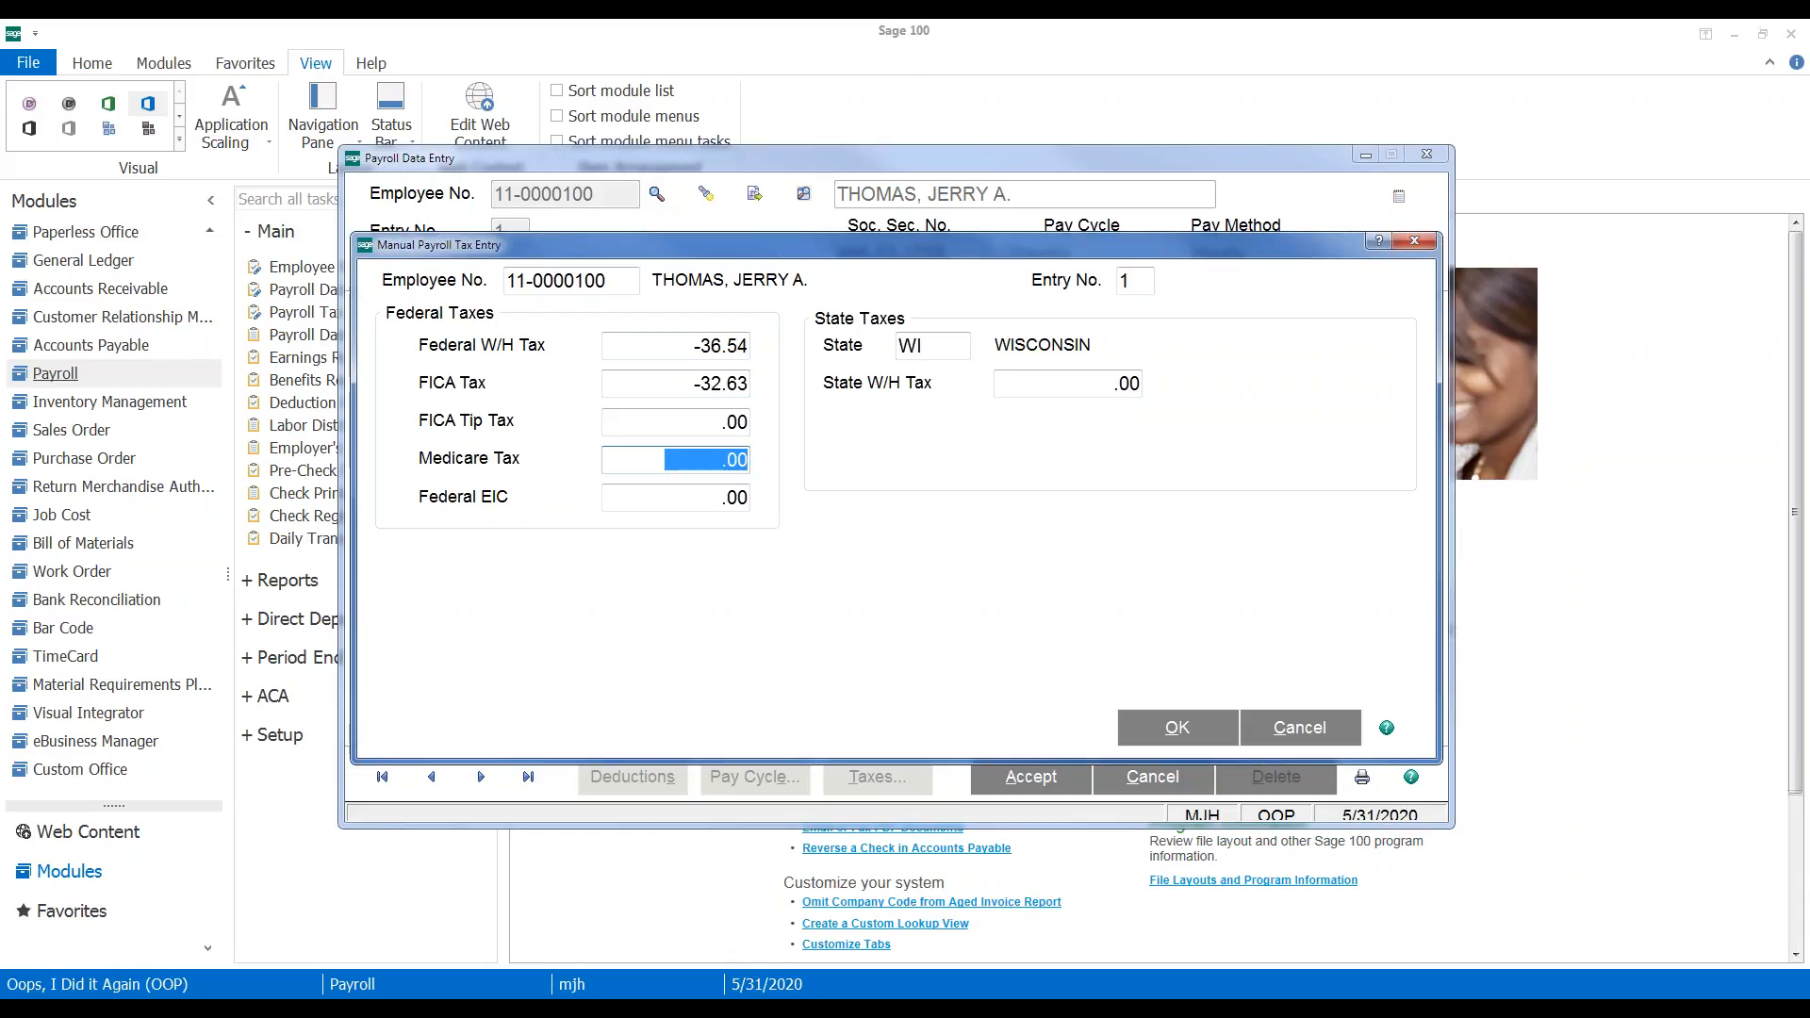
pyautogui.write('-7.63')
pyautogui.press('Tab')
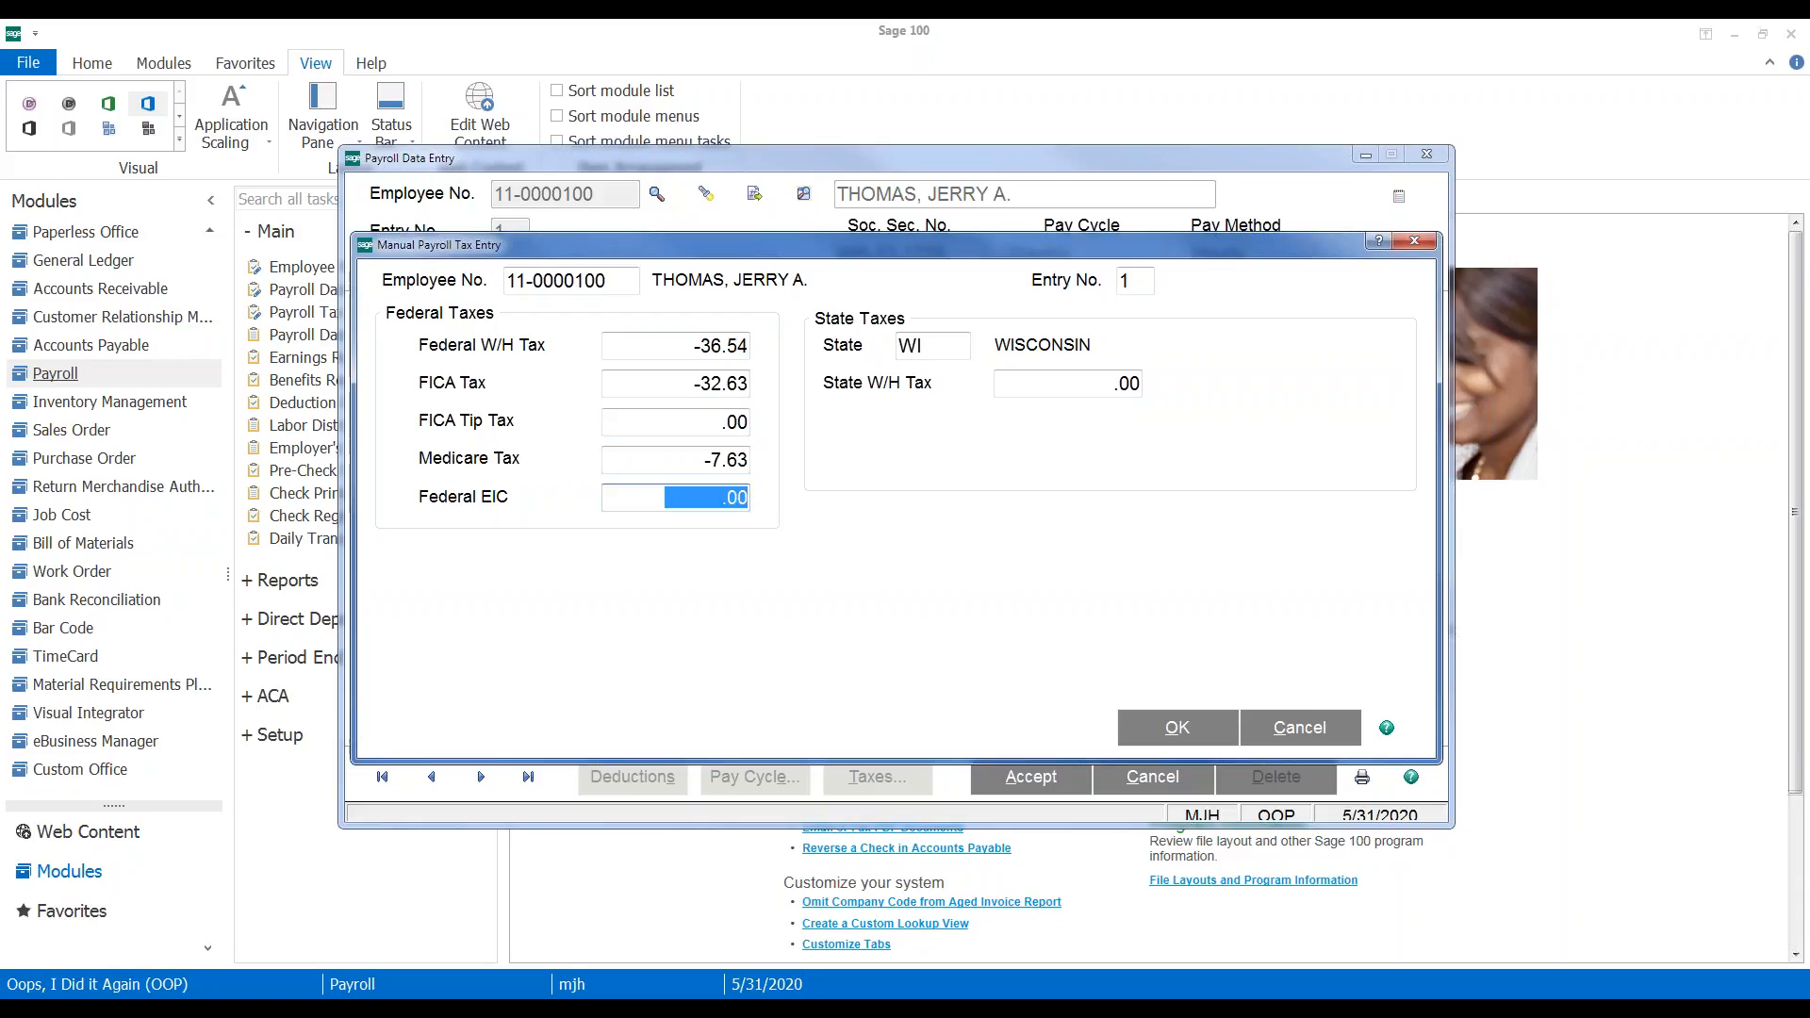
pyautogui.press('Tab')
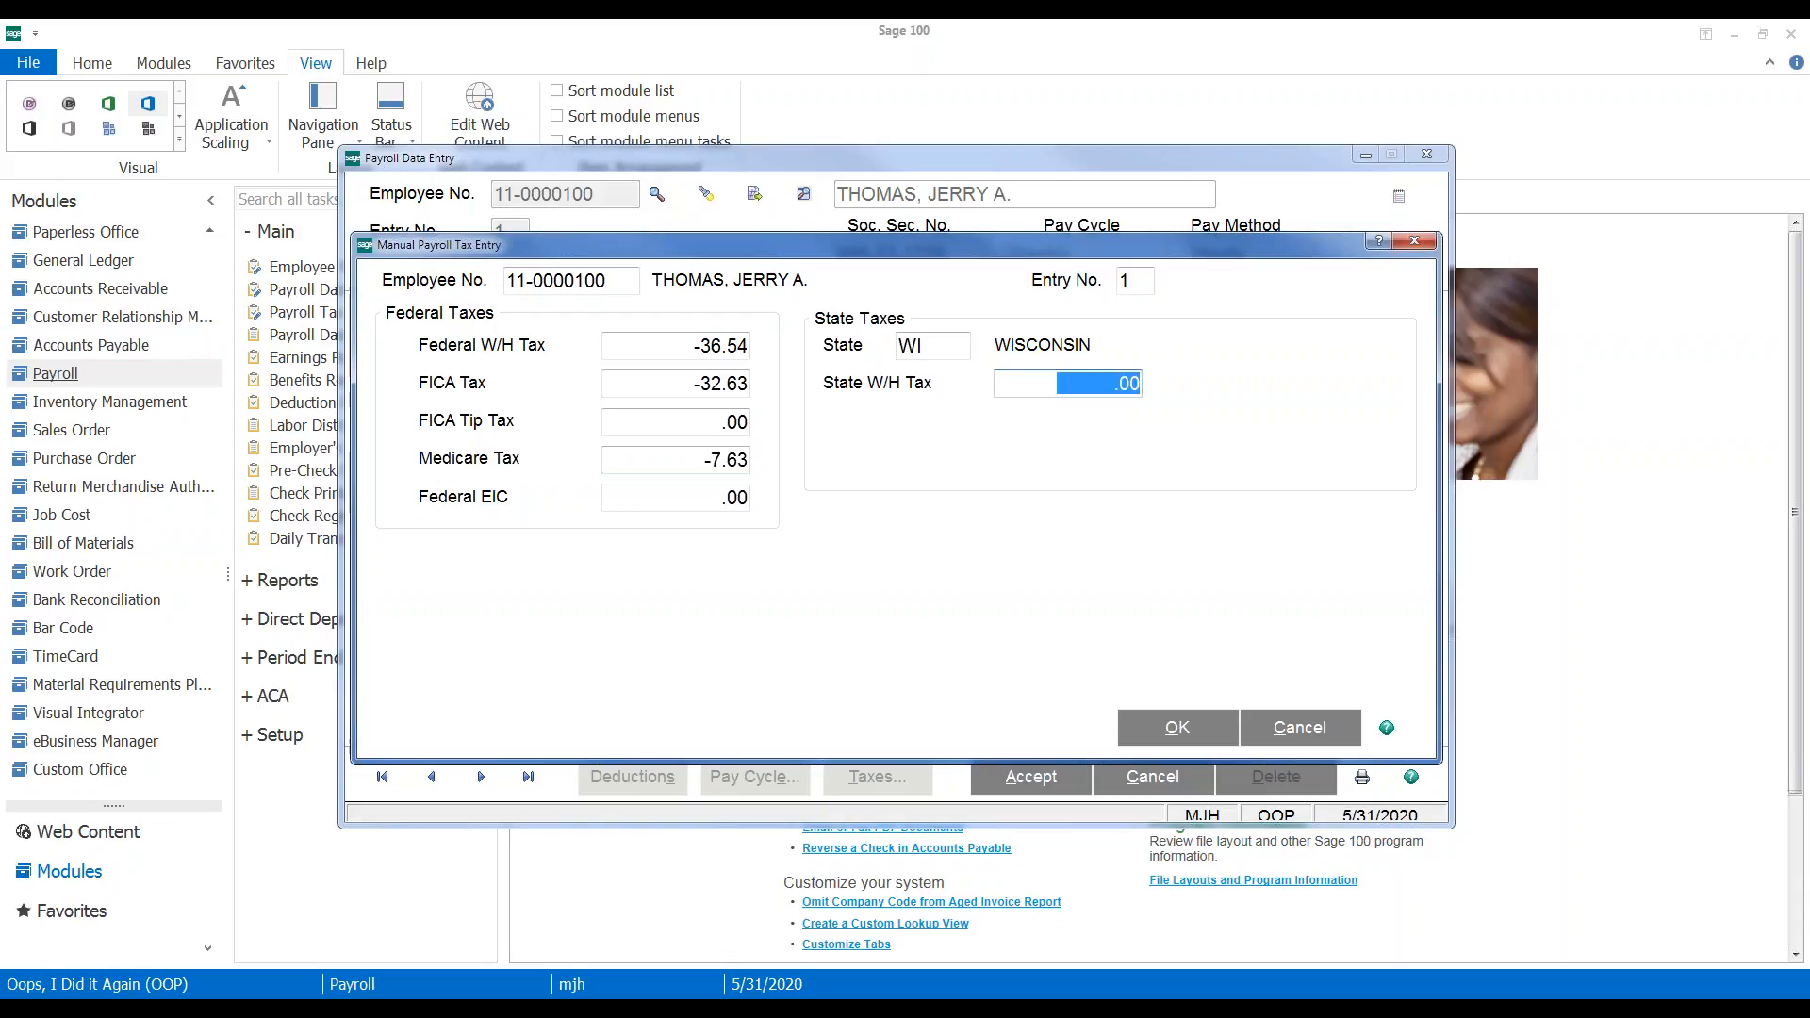
pyautogui.write('-.27')
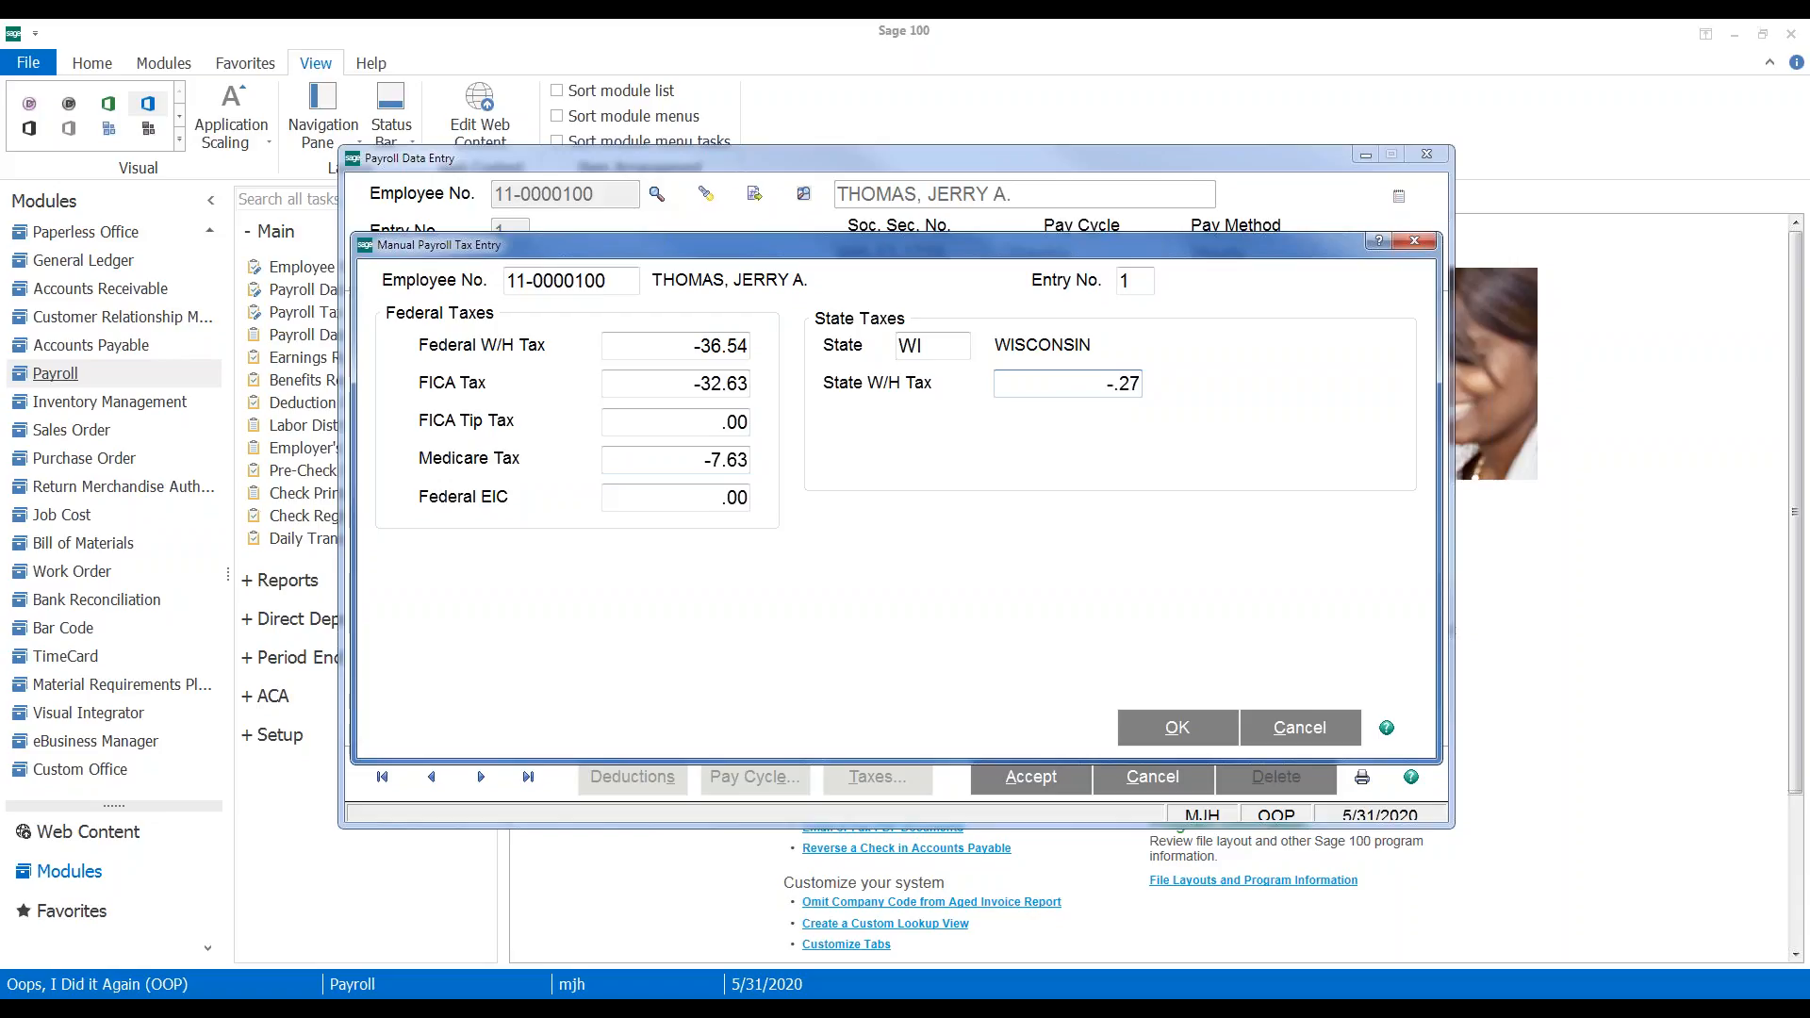
pyautogui.write('.94')
pyautogui.press('Tab')
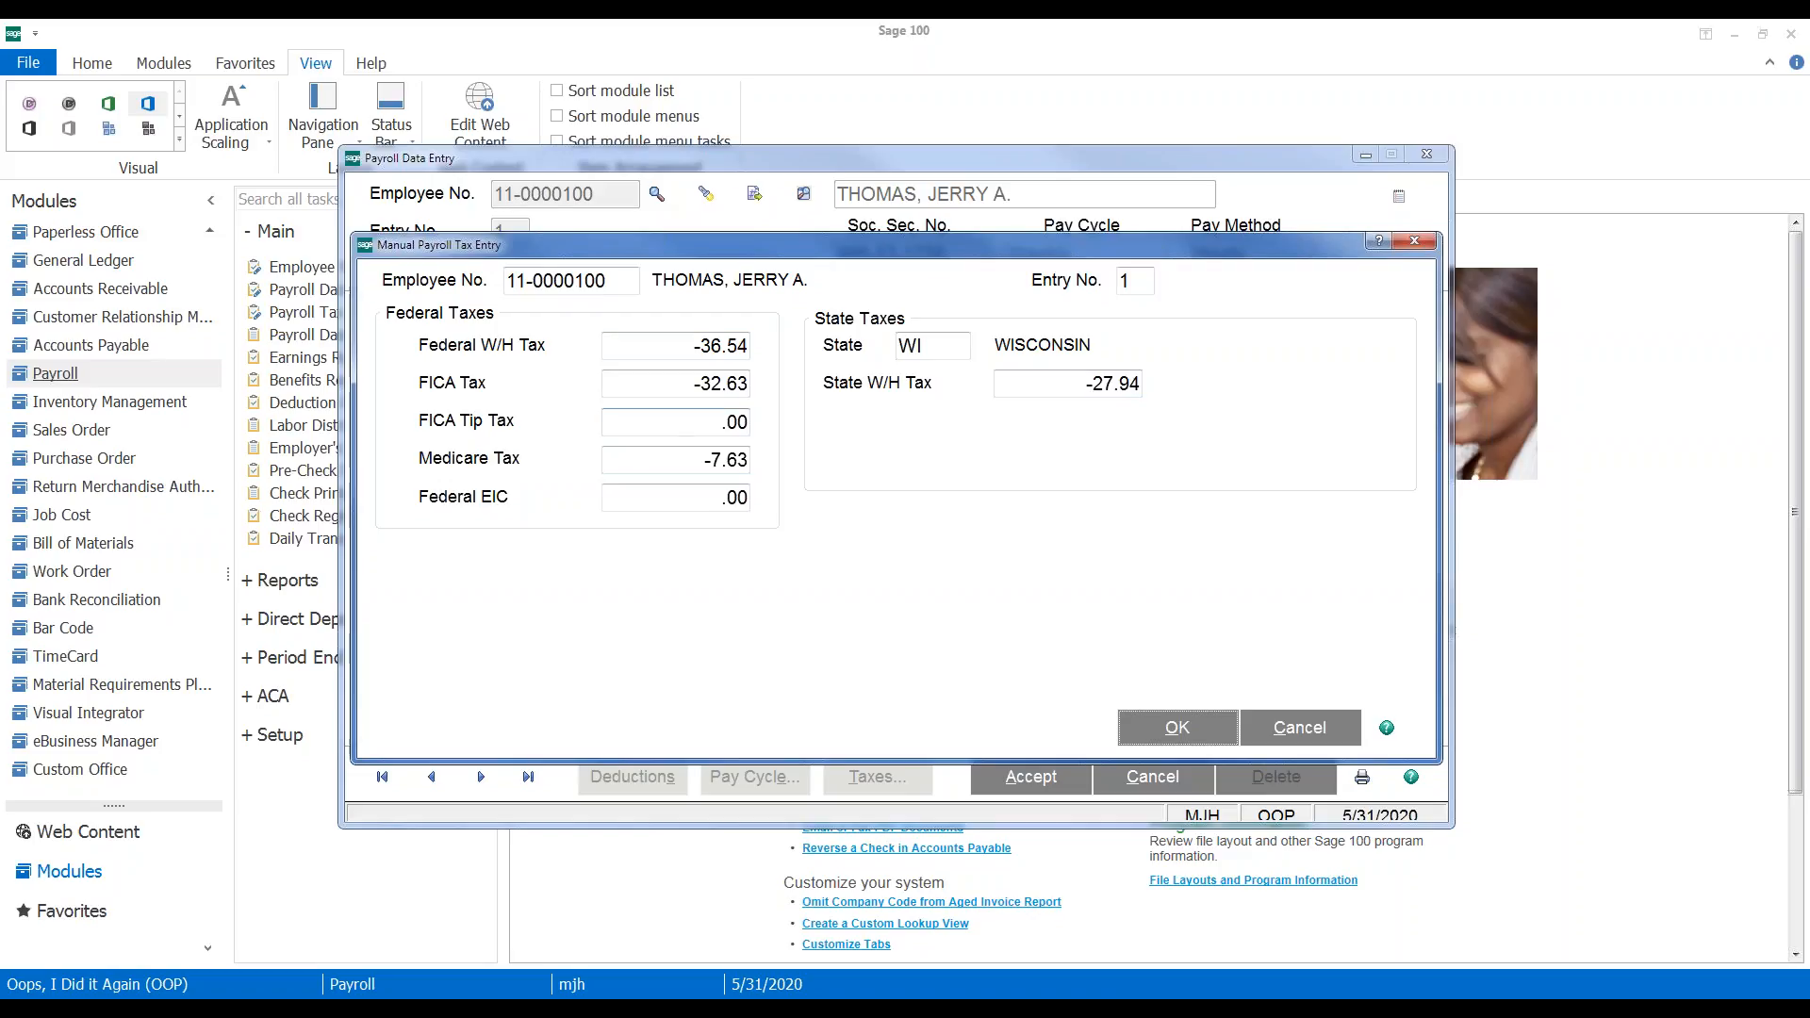
pyautogui.click(1169, 727)
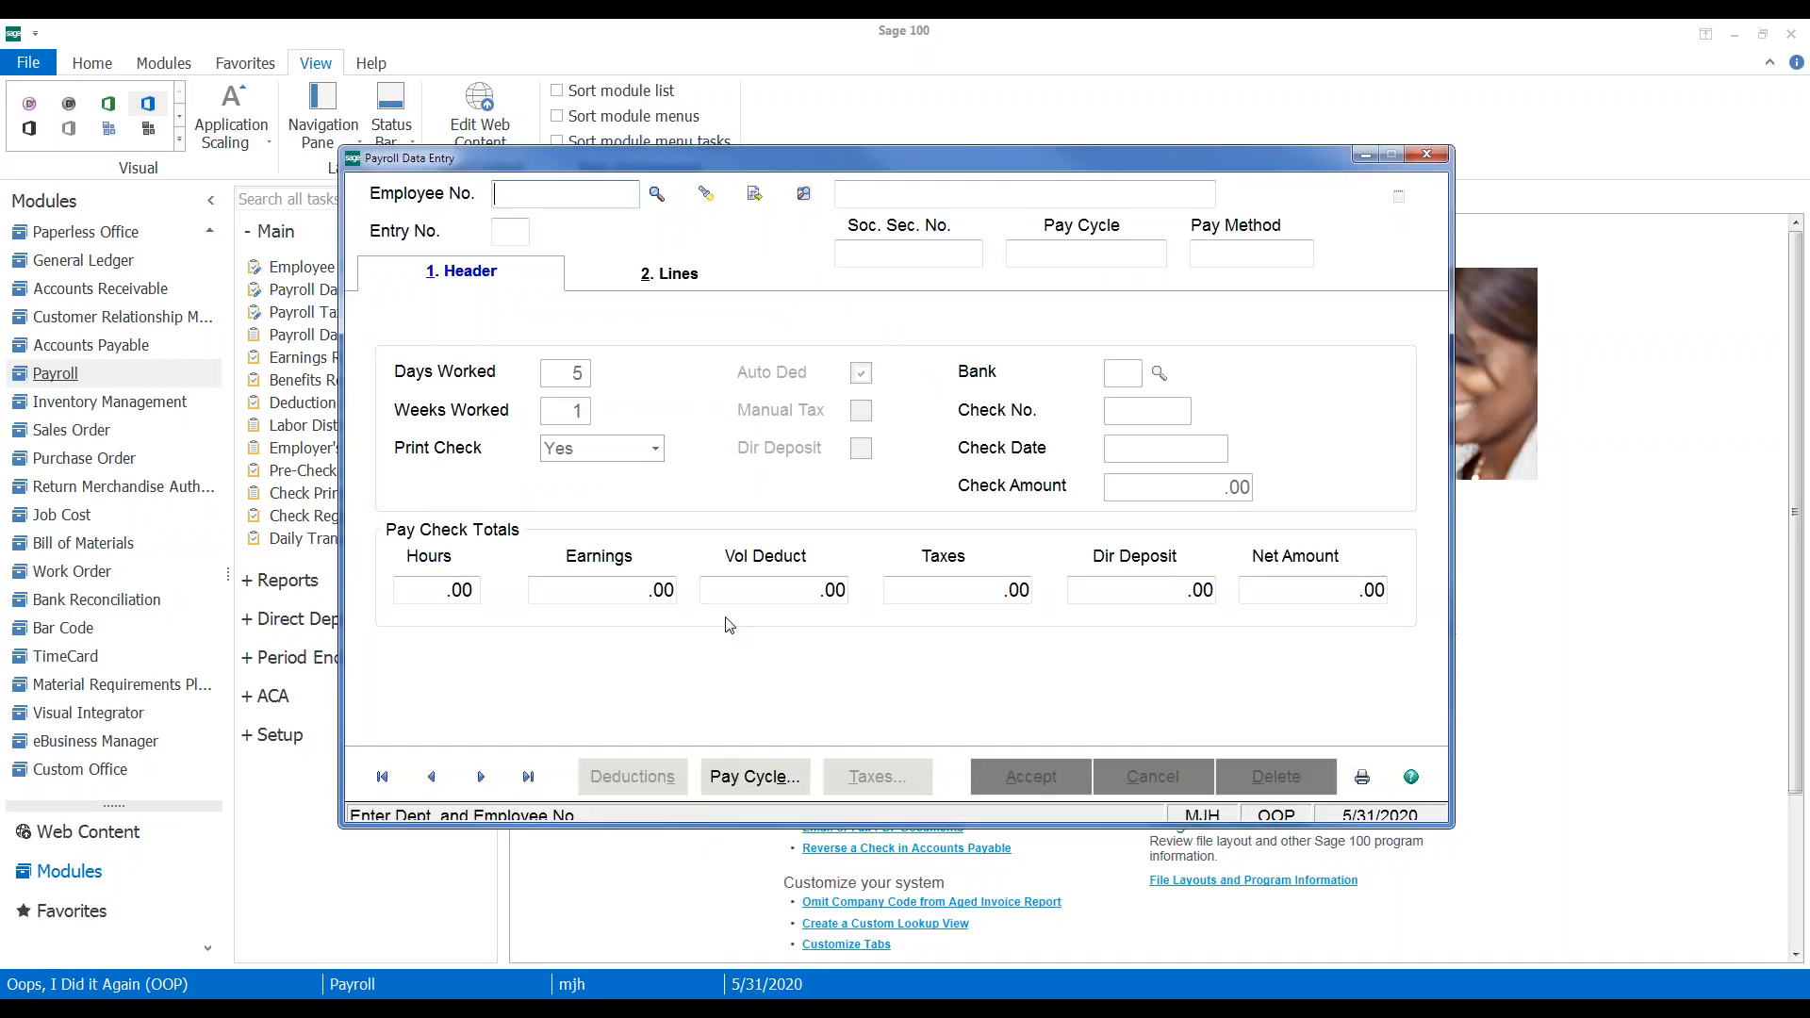
# Reopen the employee's payroll entry from the lookup to confirm its -261.56 net amount
pyautogui.click(669, 198)
pyautogui.doubleClick(561, 260)
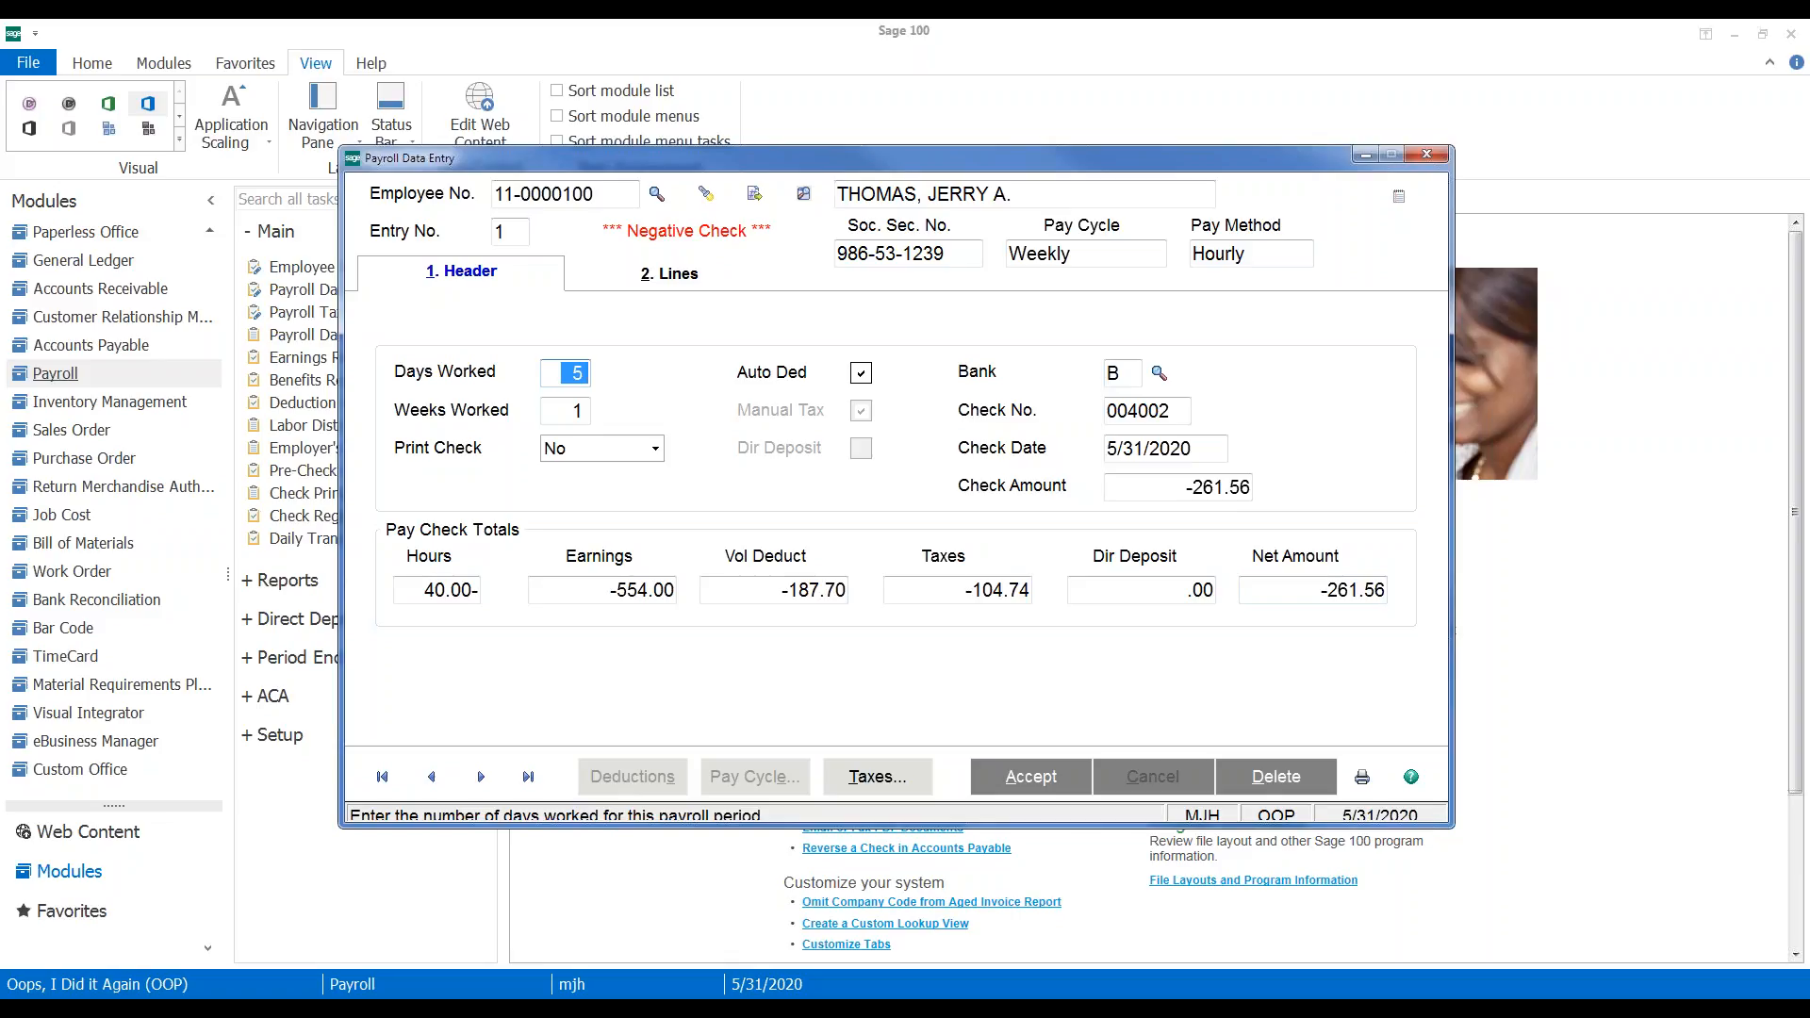
pyautogui.click(1363, 776)
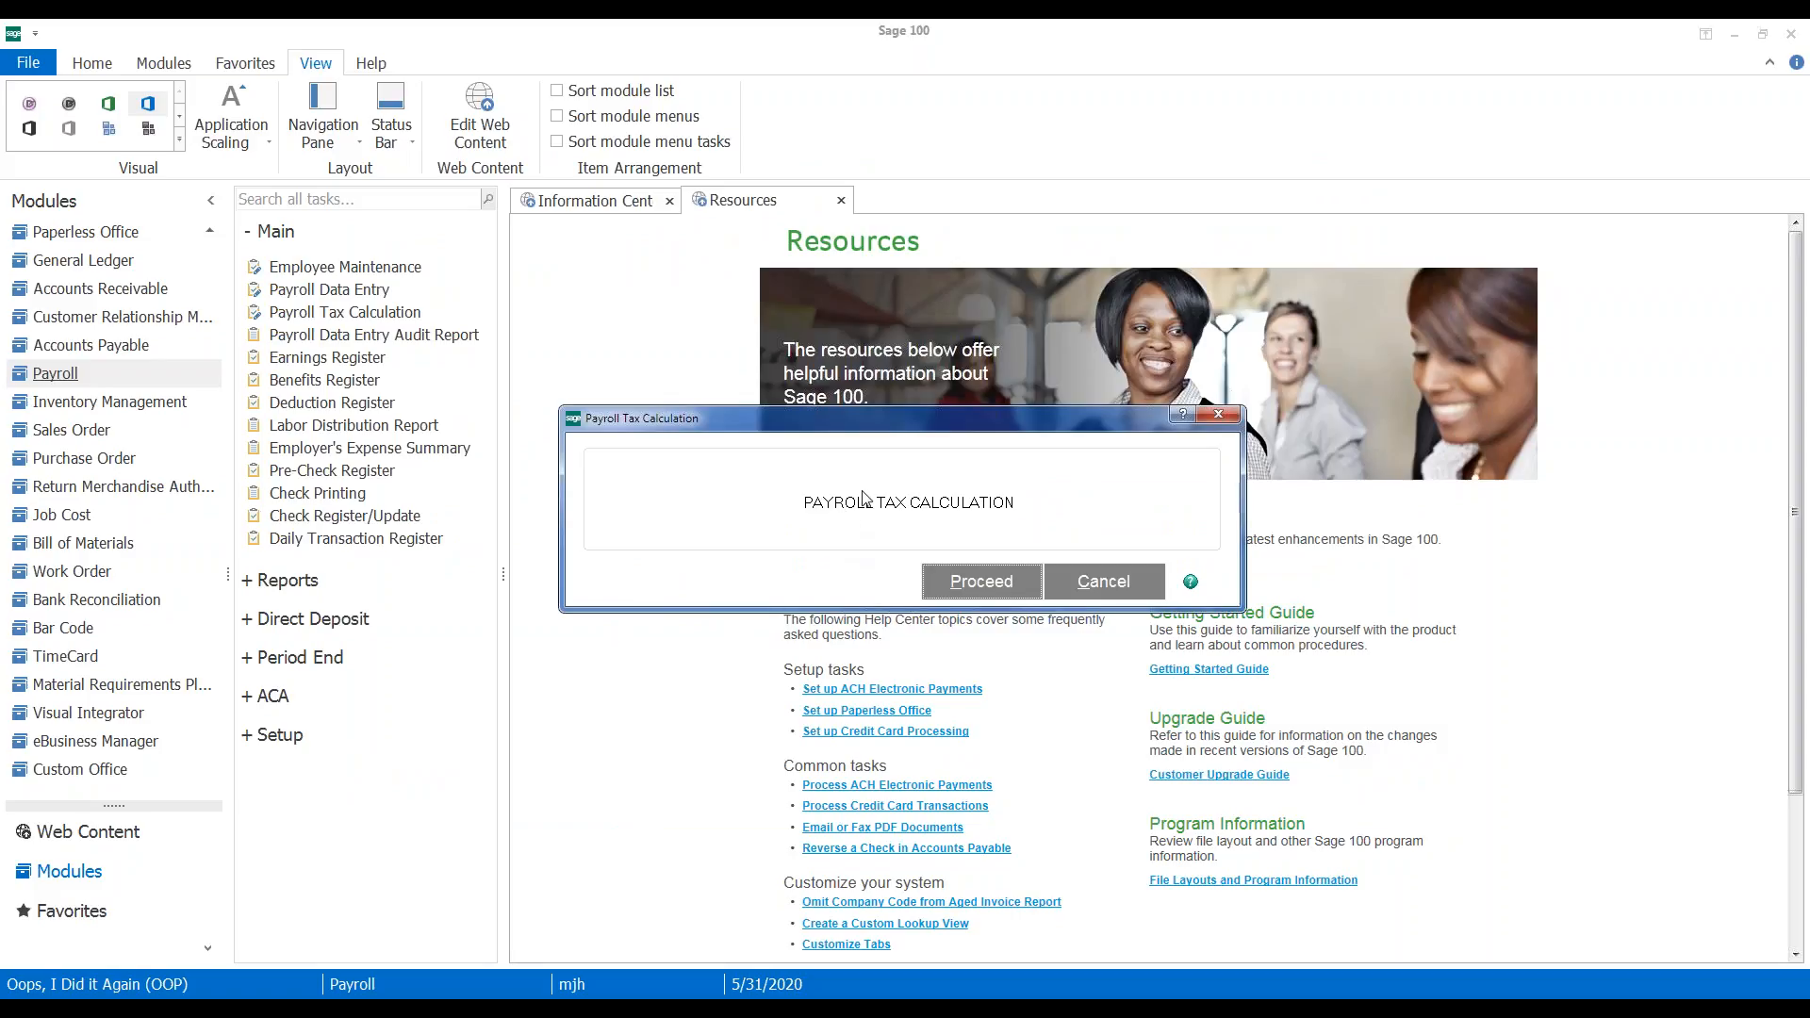
# Run the tax calculation and preview the Data Entry Audit Report showing 104.74- manual taxes, then close it
pyautogui.click(978, 581)
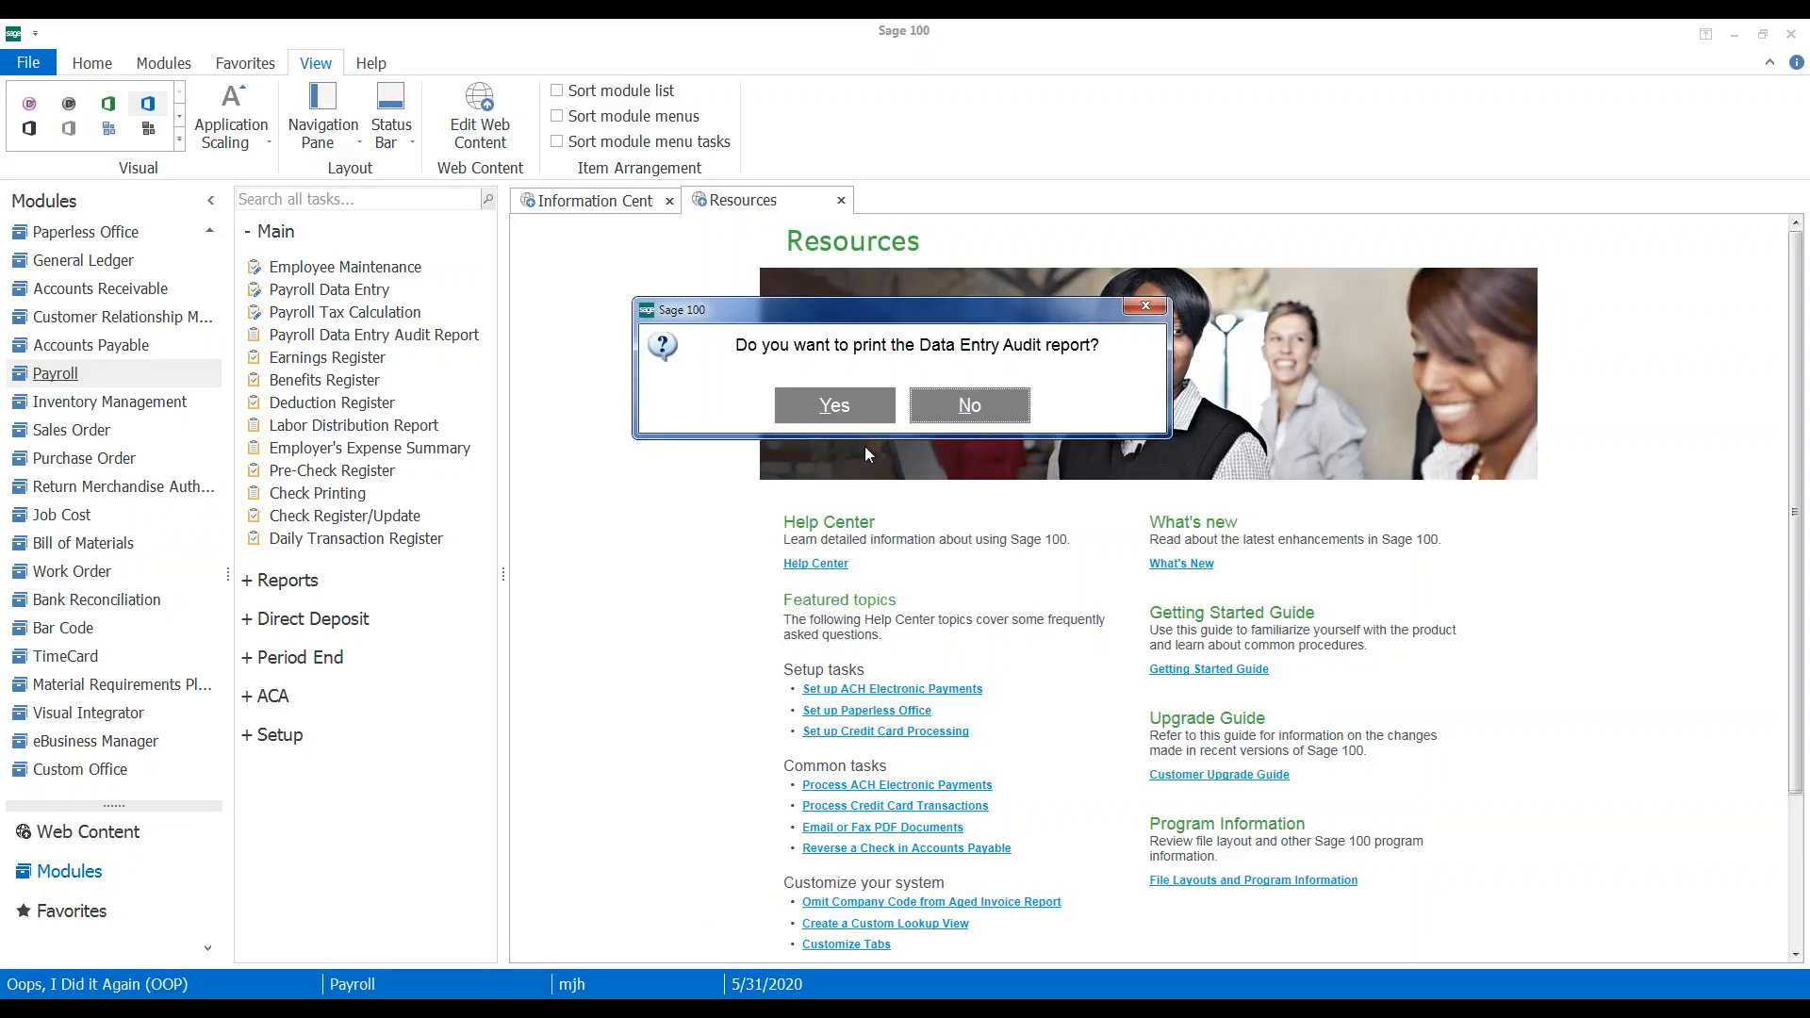
pyautogui.click(834, 405)
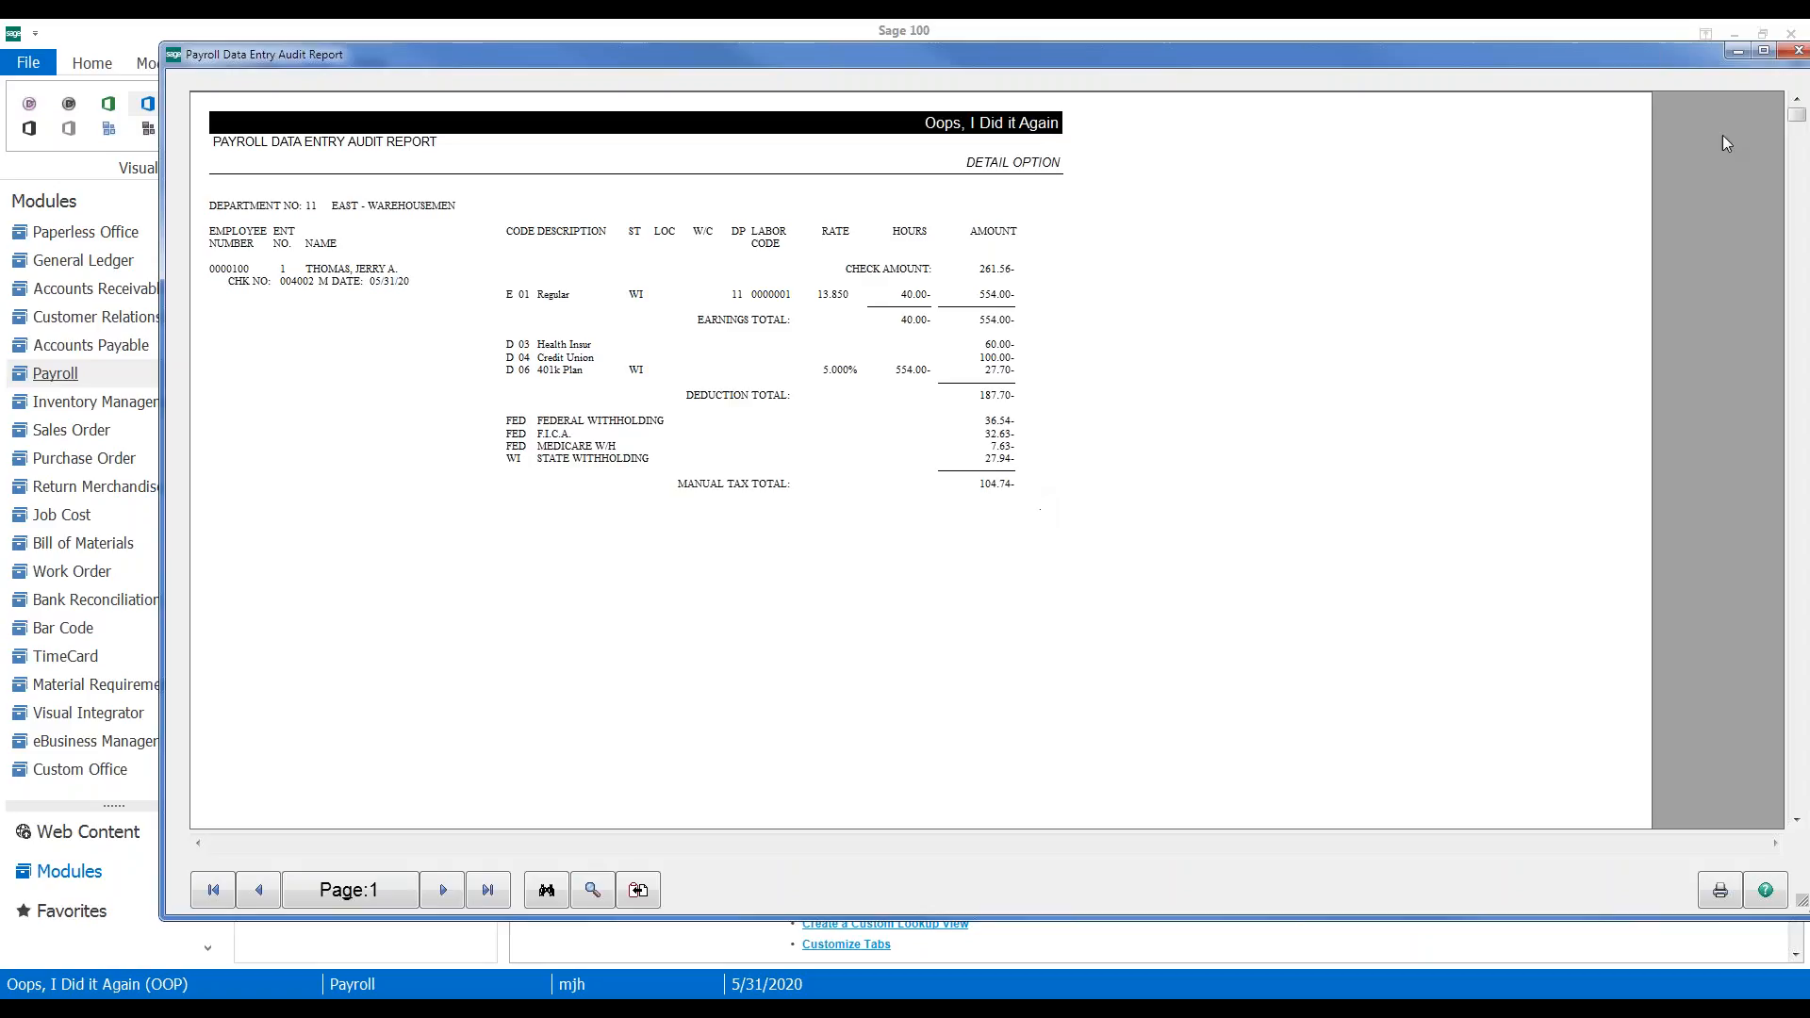
pyautogui.click(1797, 50)
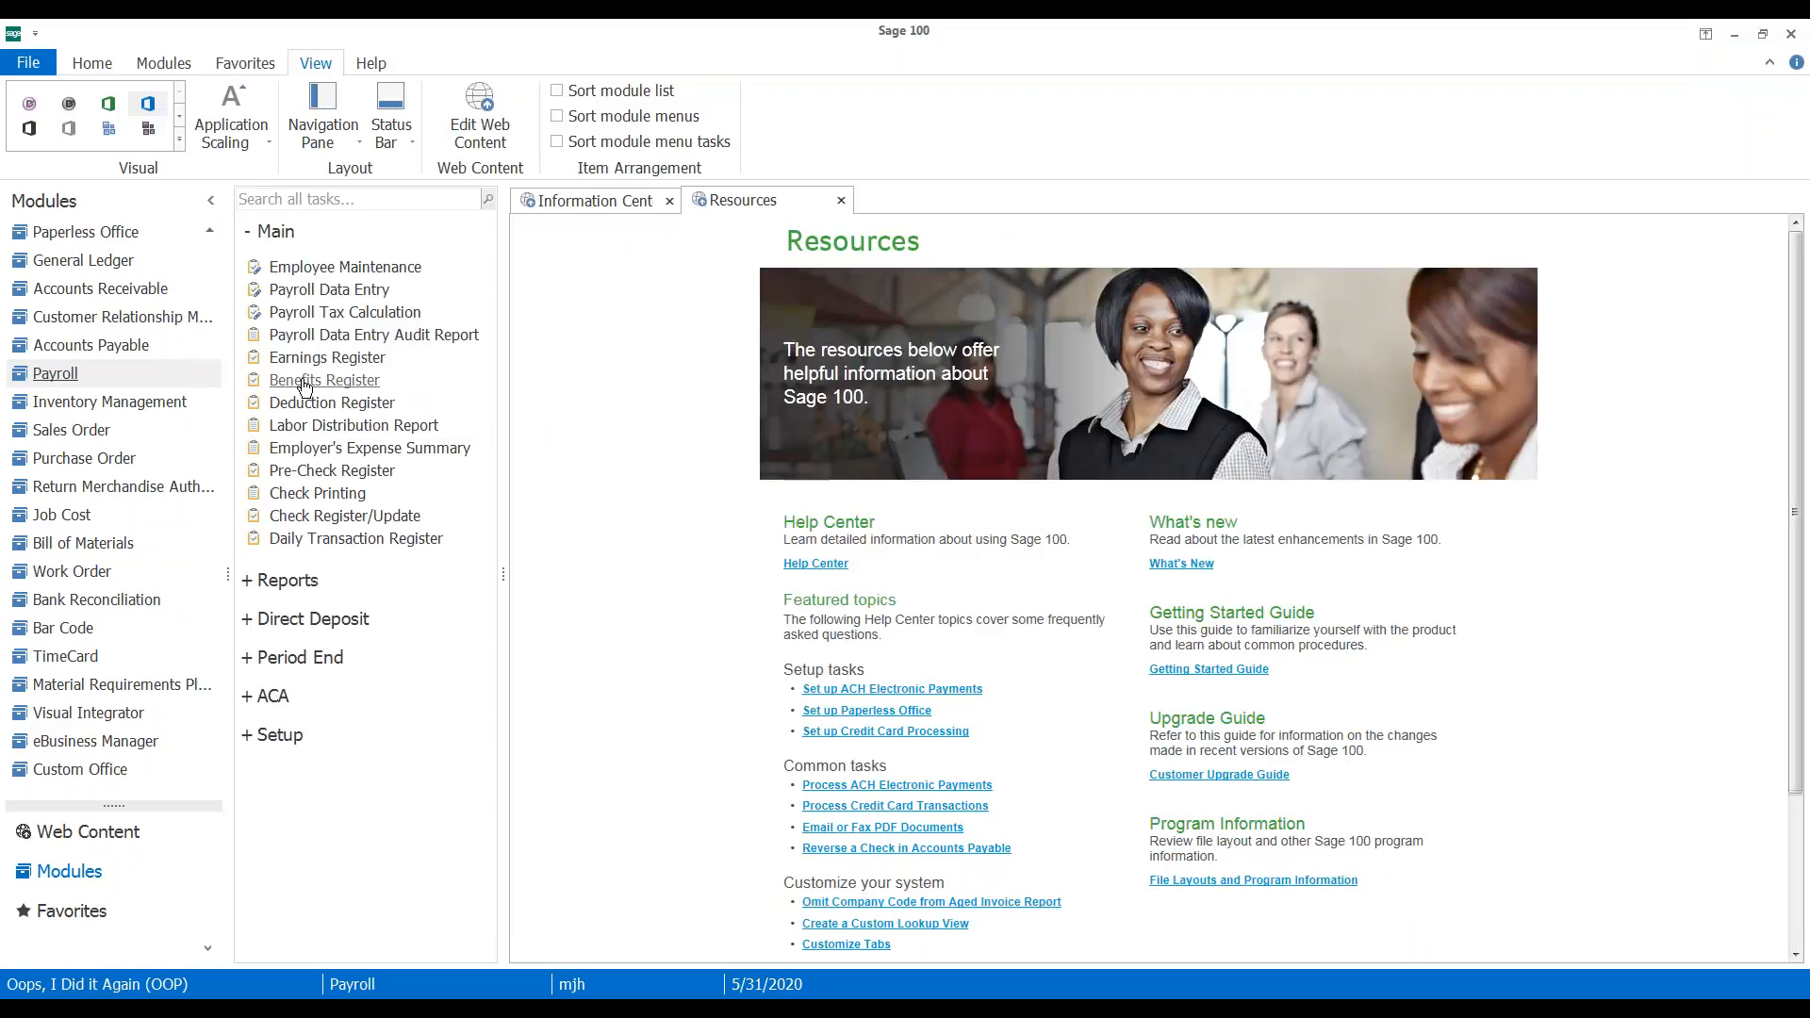
# Try check printing, dismiss the all-manual-checks notice, and open Check Register/Update for 05/31/2020
pyautogui.click(314, 499)
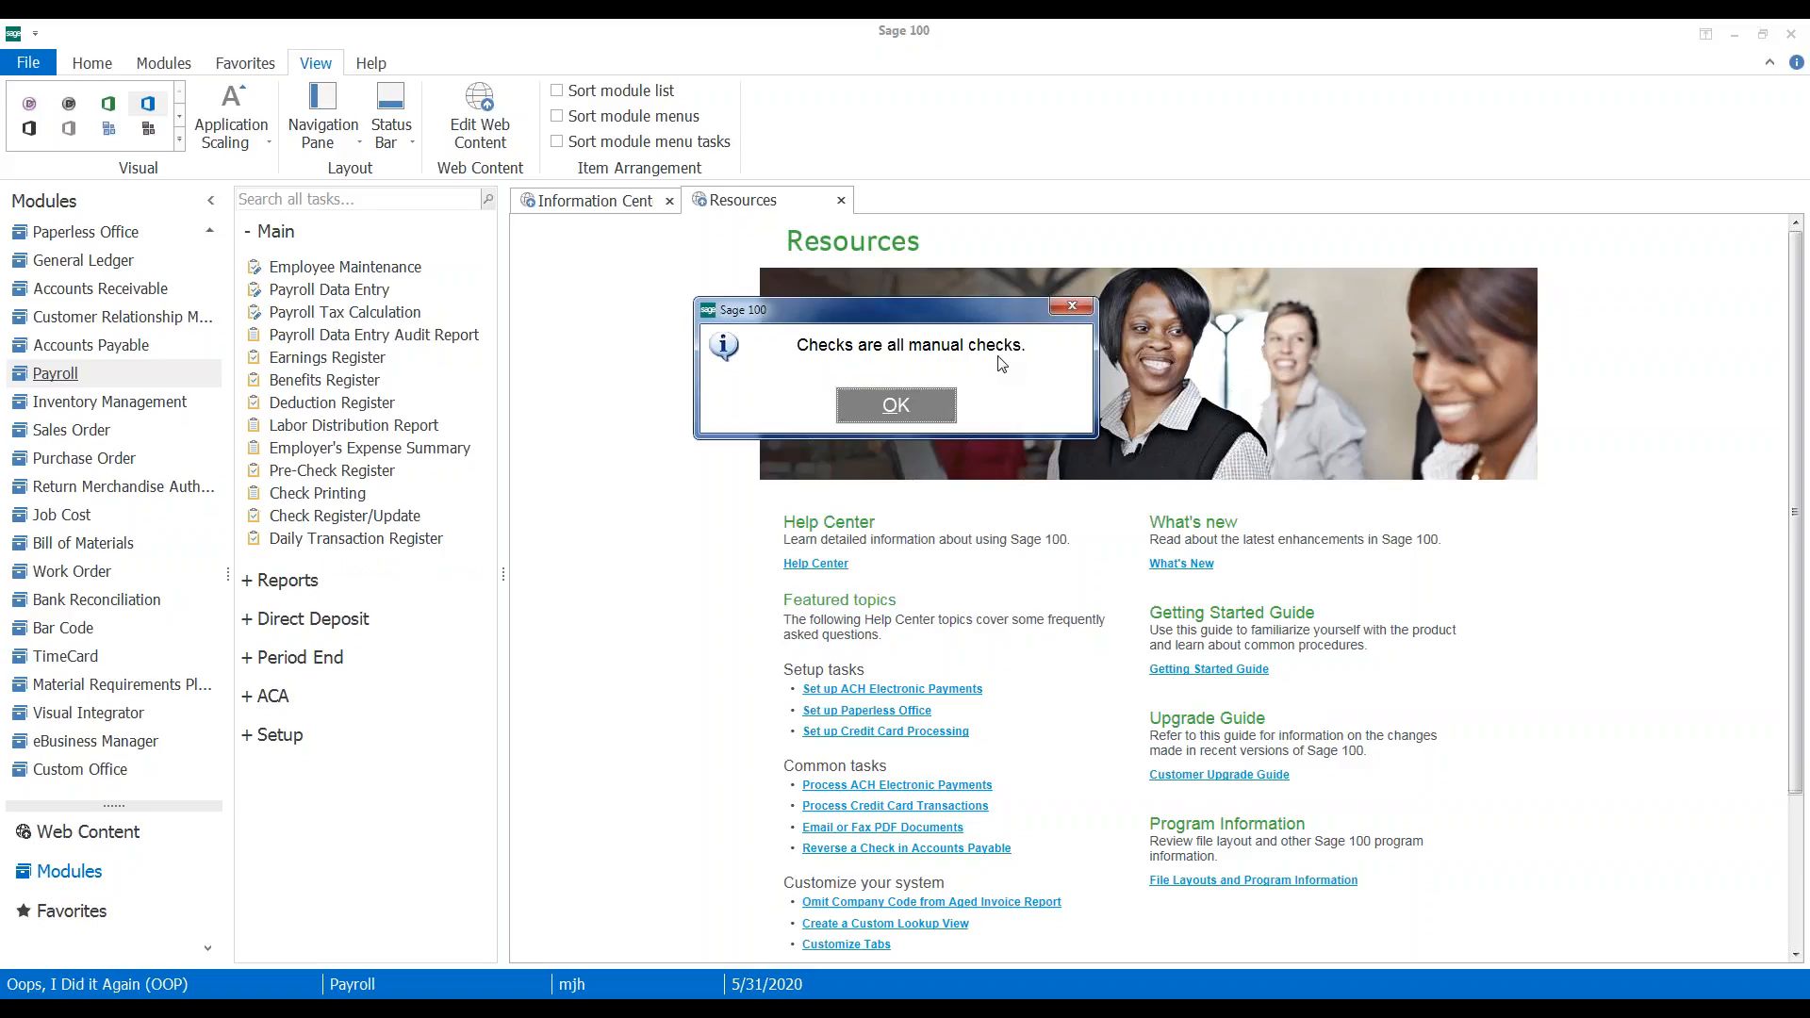
pyautogui.click(894, 405)
pyautogui.click(285, 518)
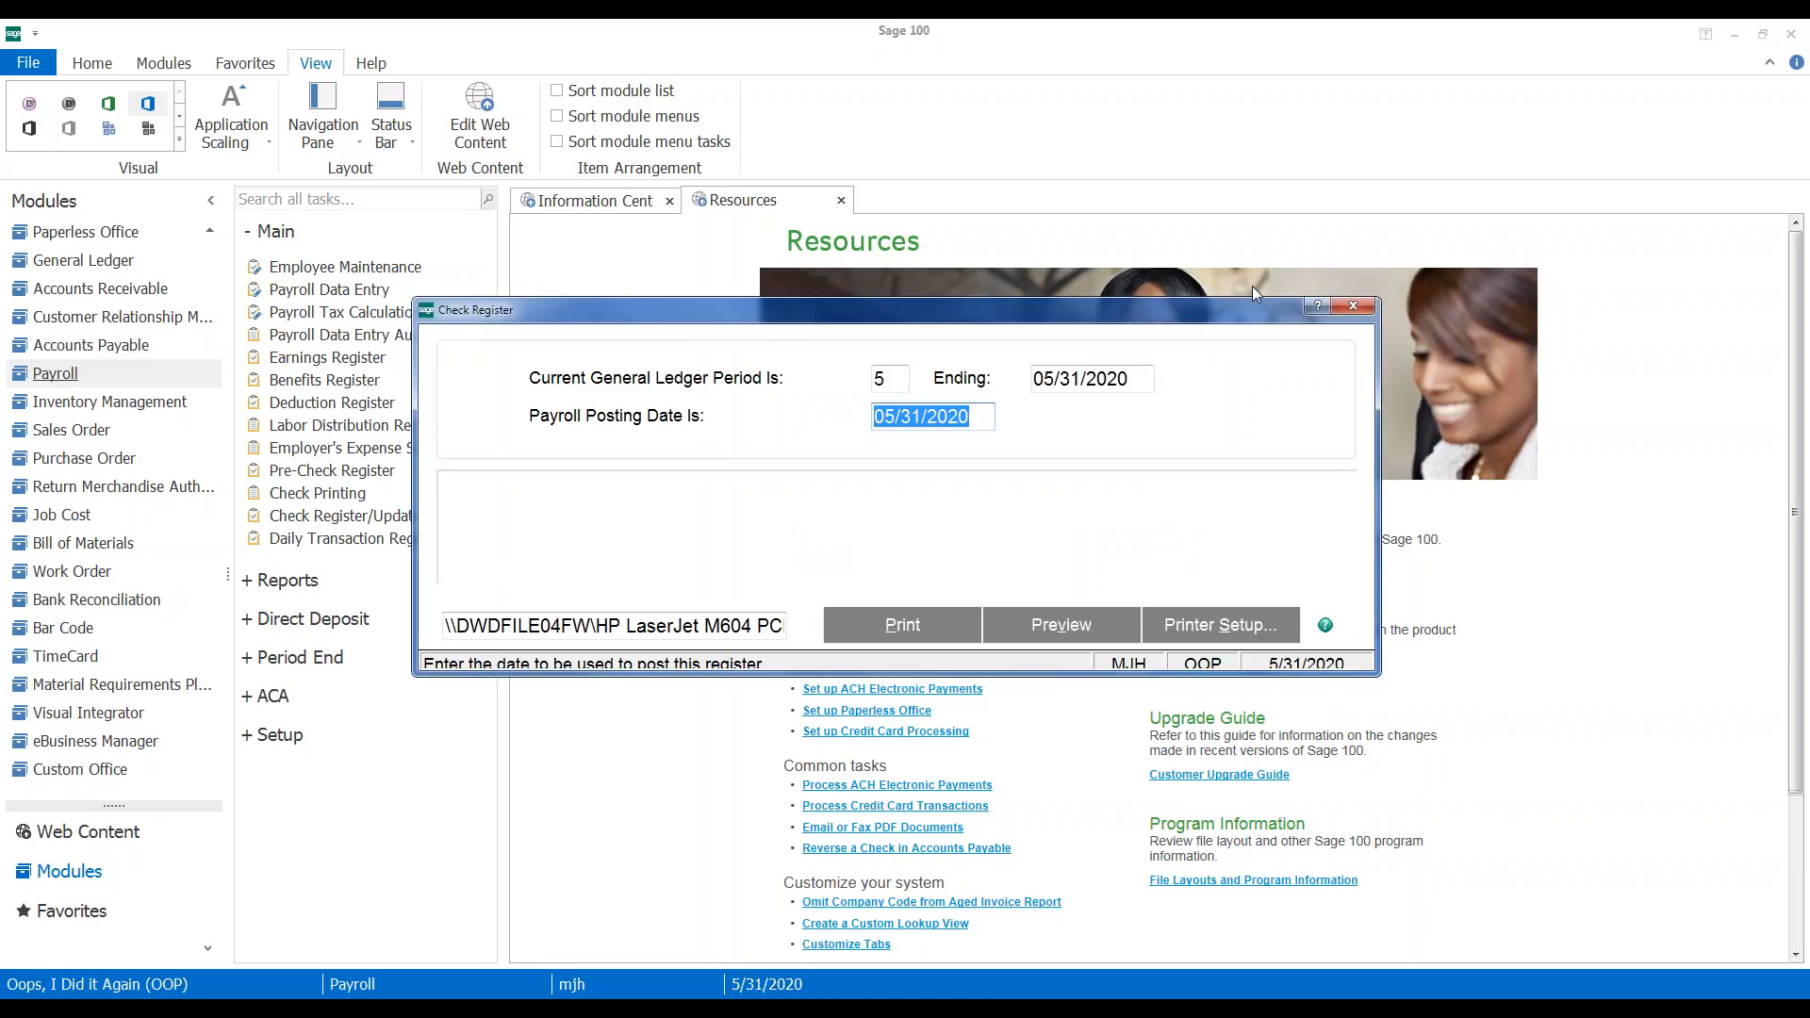
# Close the Check Register window without printing
pyautogui.click(1352, 306)
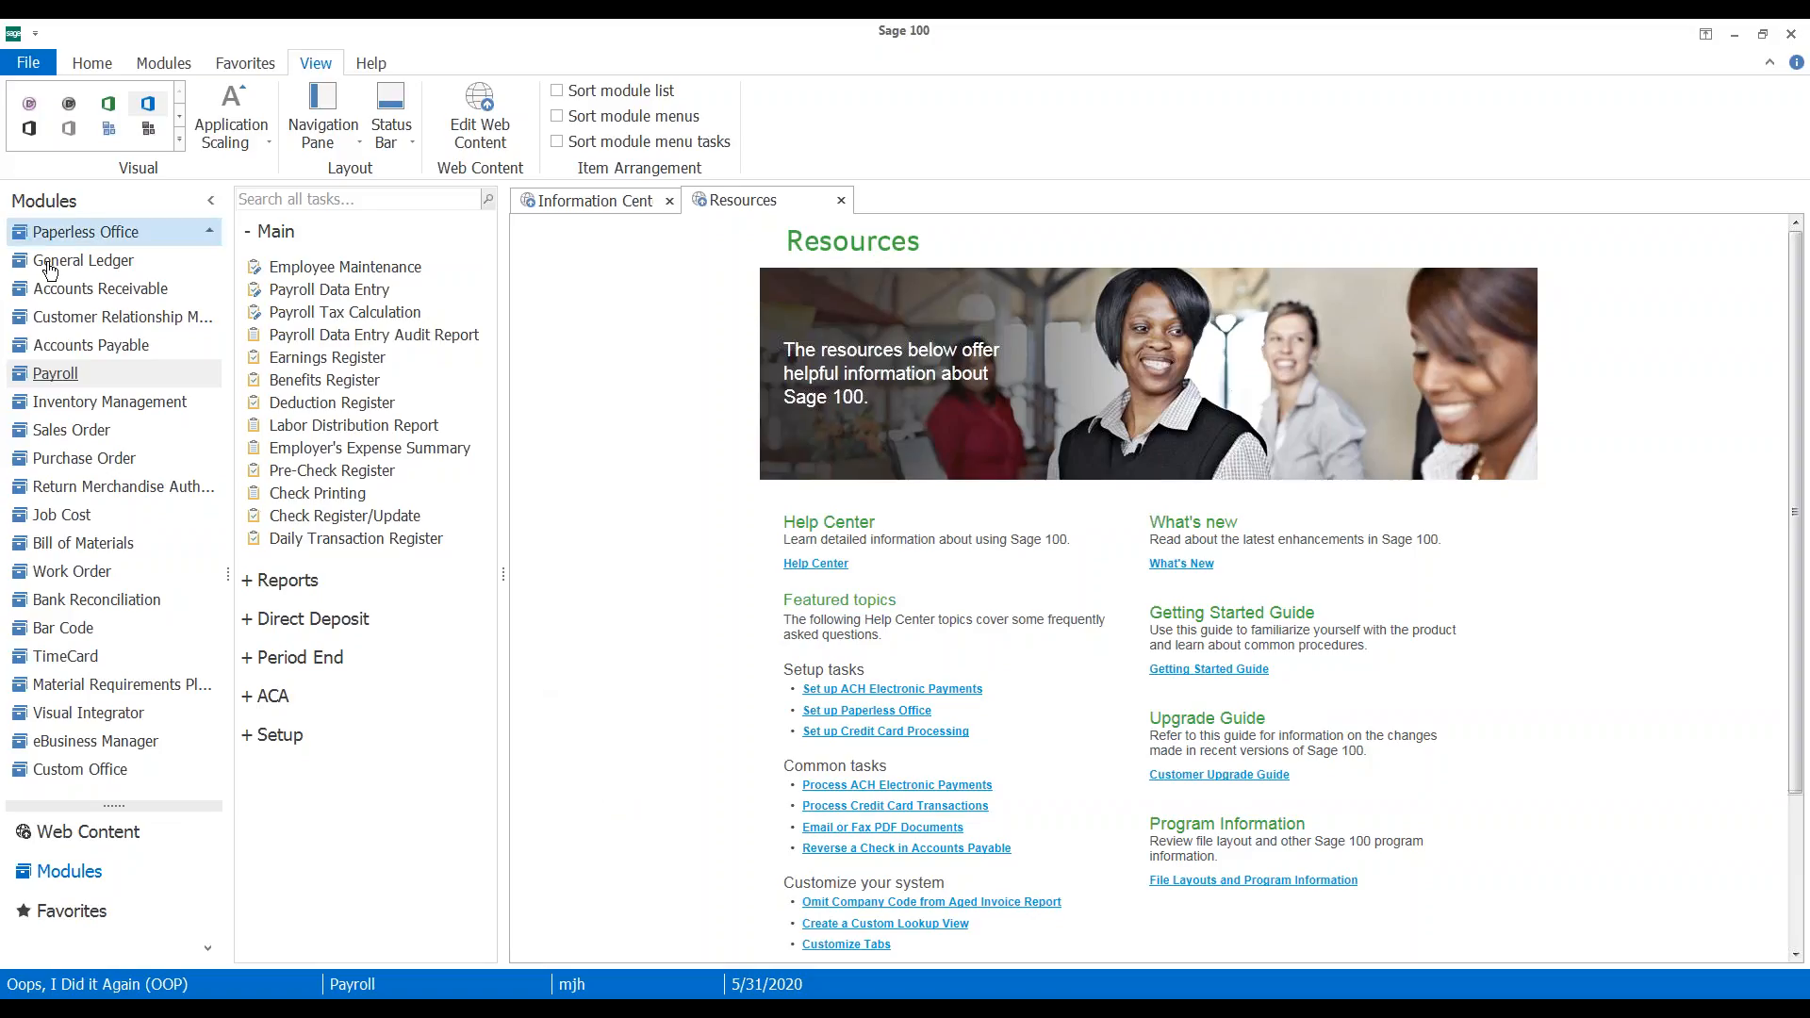
# Start Accounts Receivable cash receipts entry with new batch 00008
pyautogui.click(91, 300)
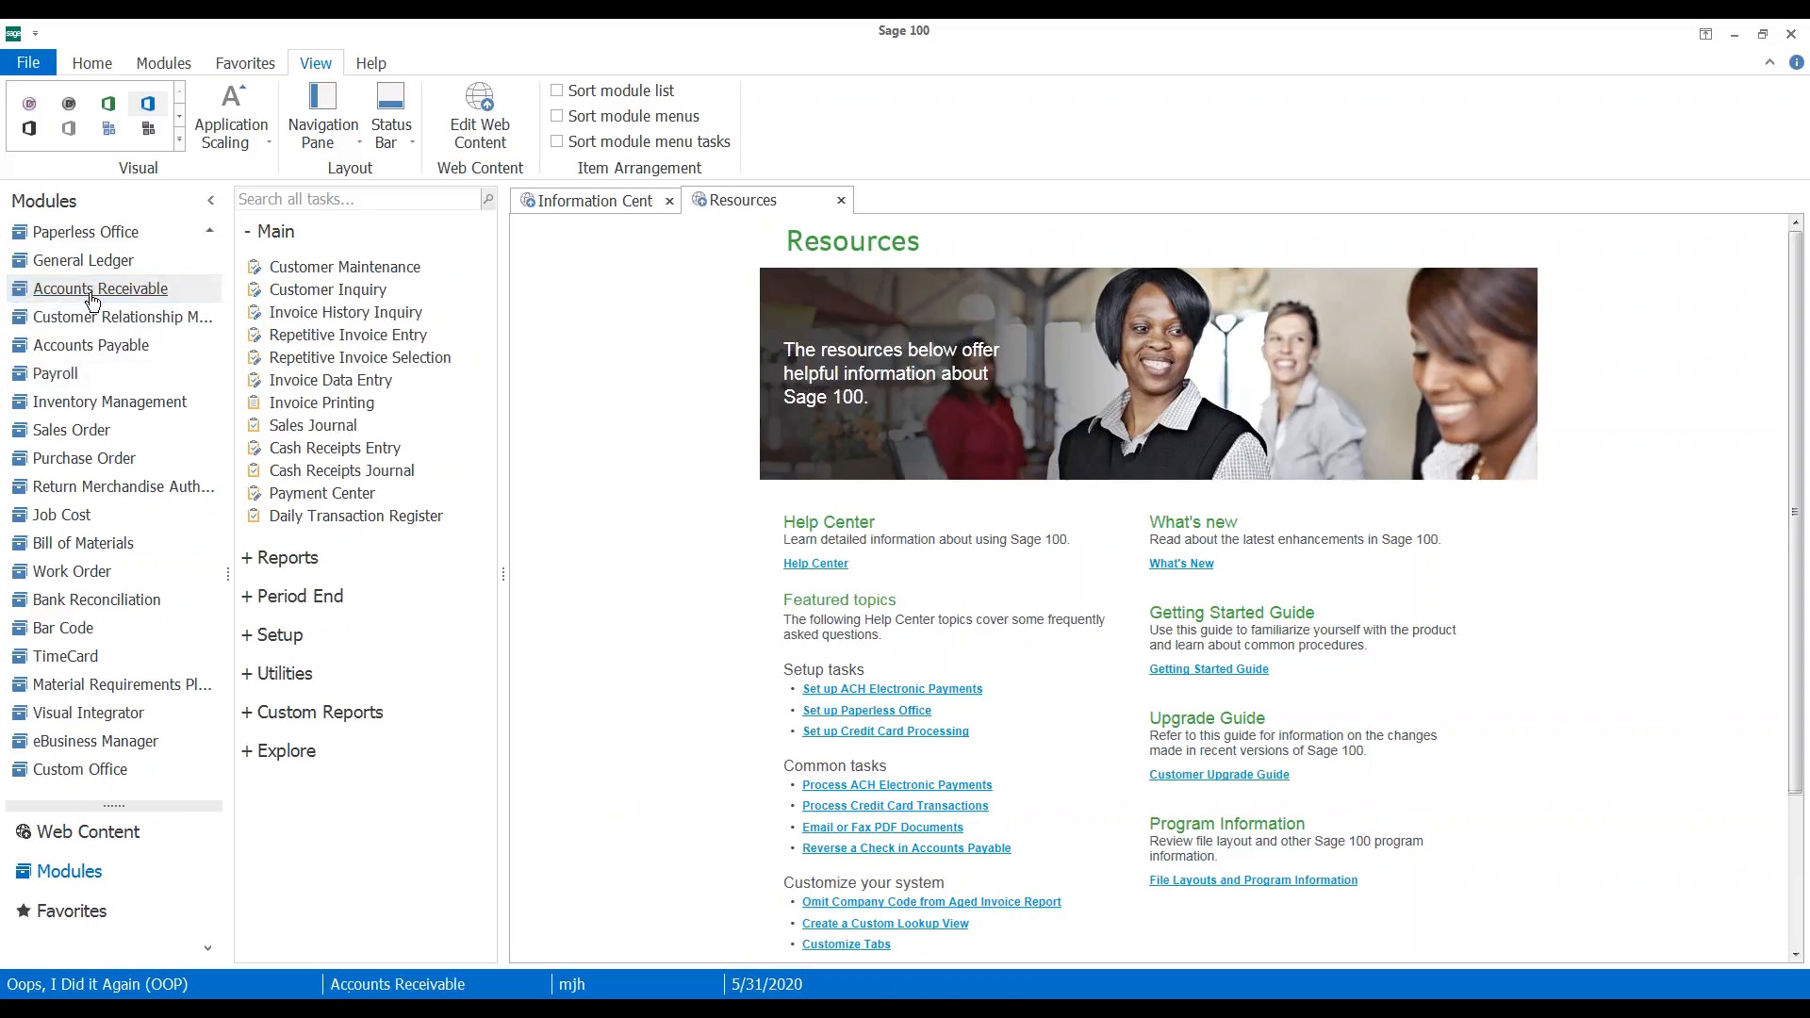
pyautogui.click(317, 452)
pyautogui.click(808, 254)
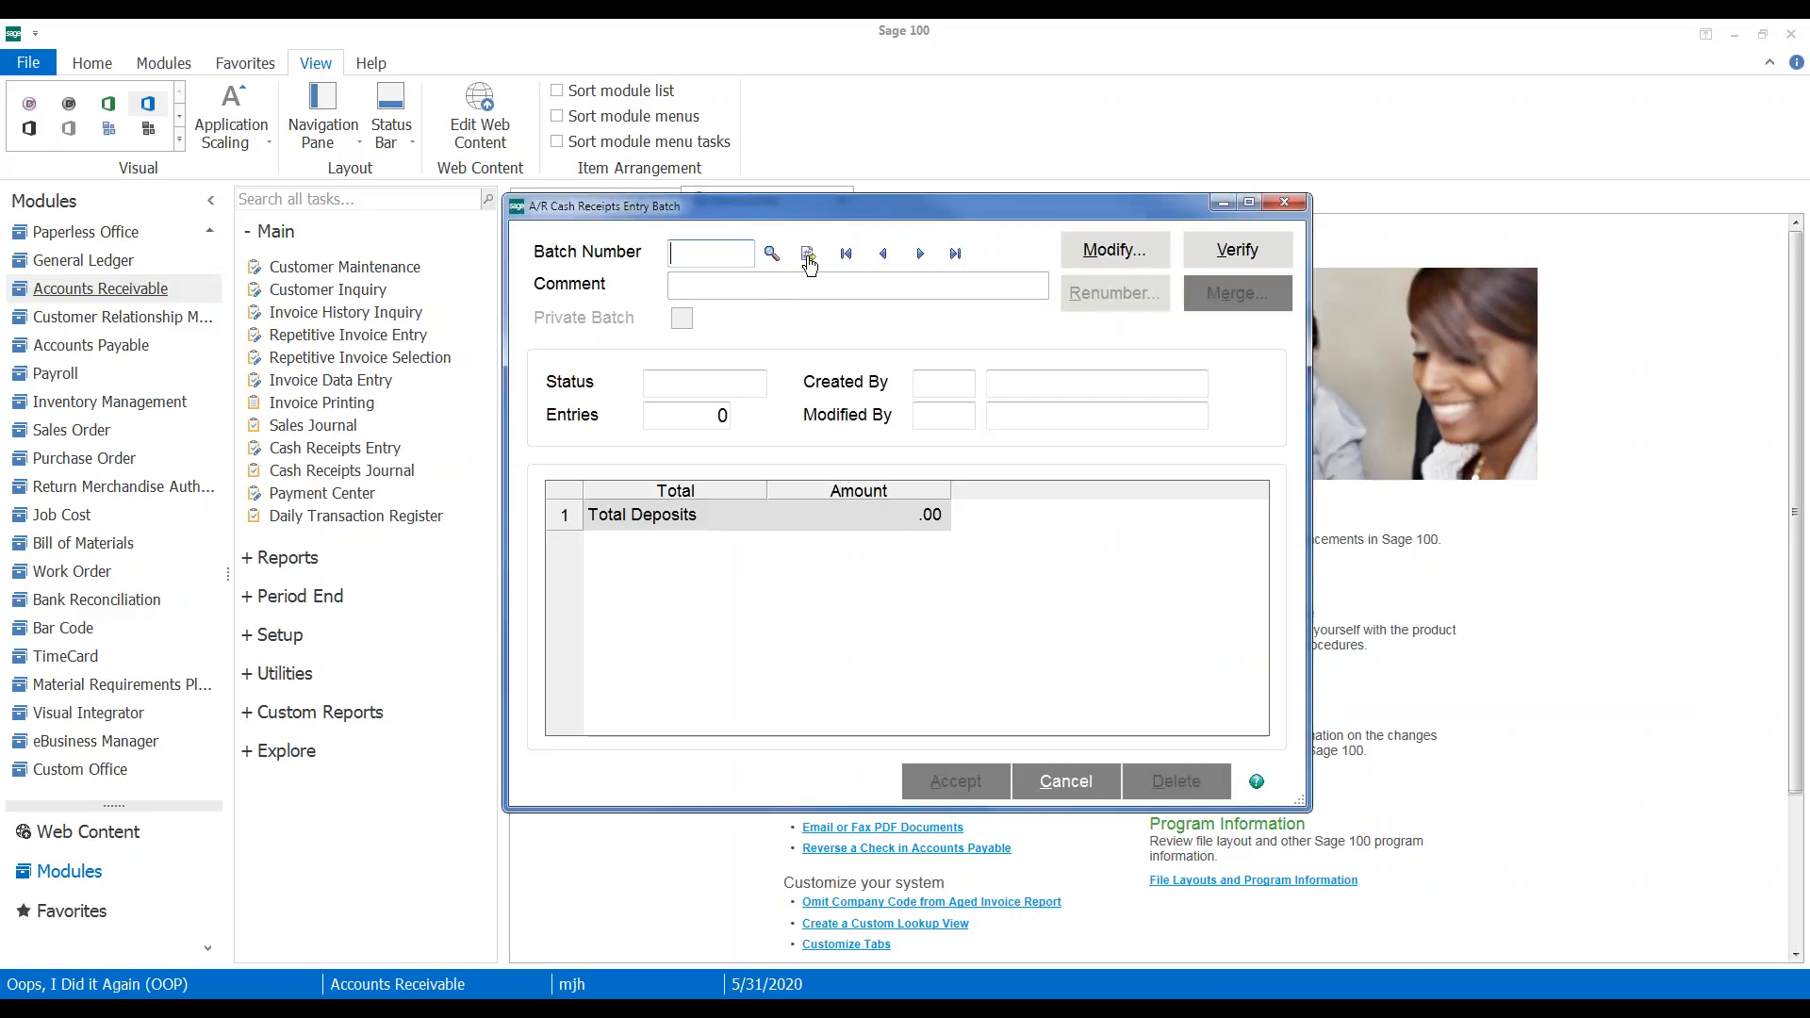
pyautogui.click(948, 781)
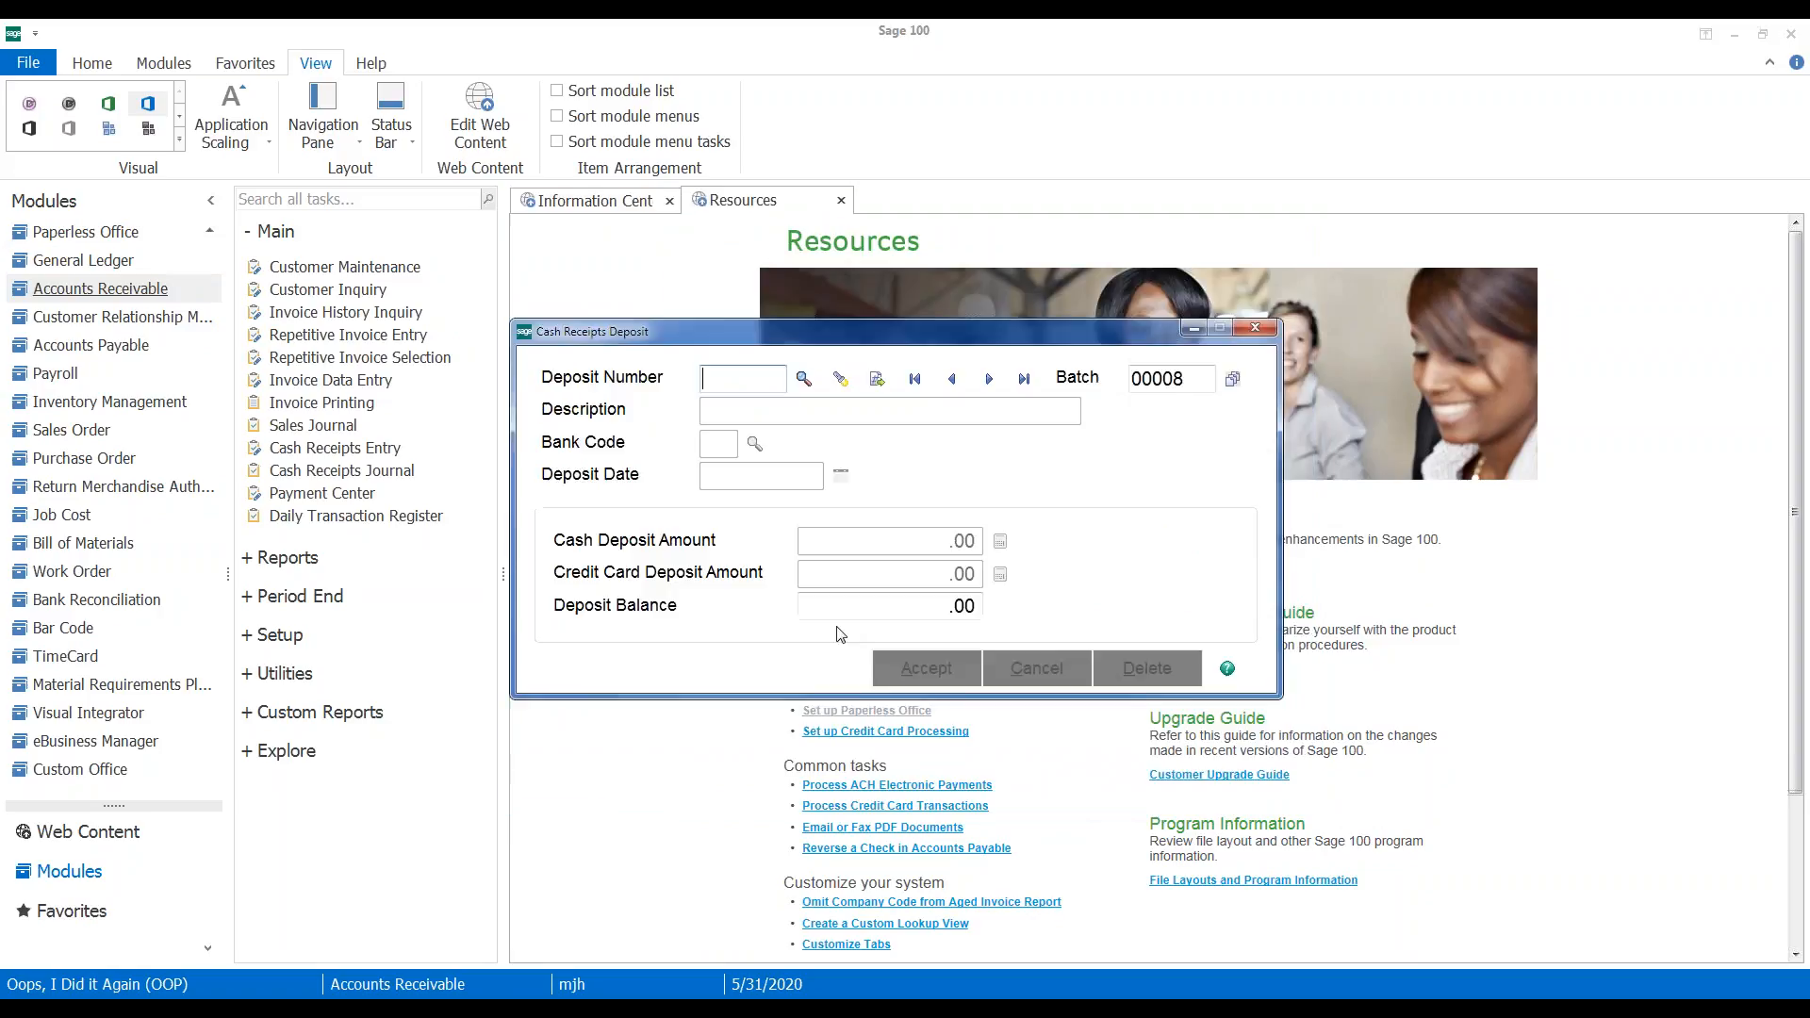
# Create deposit 00011 with a 261.54 cash deposit amount and accept it
pyautogui.click(894, 378)
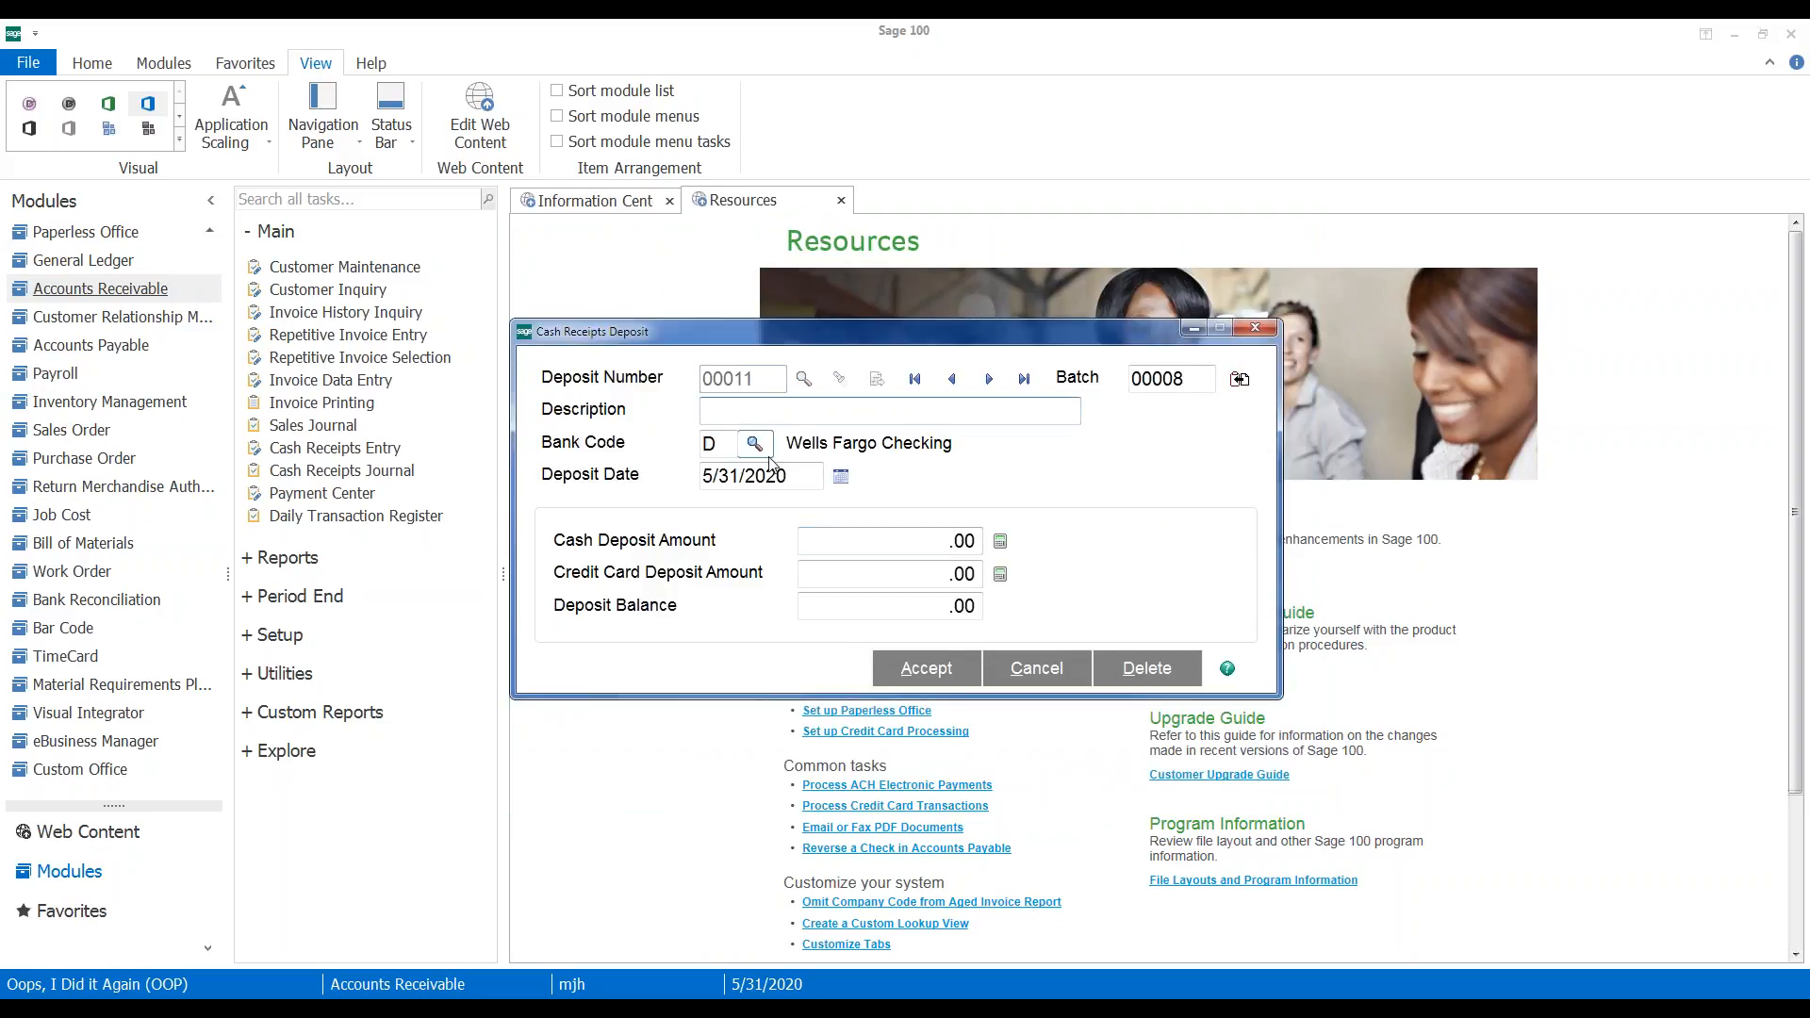
pyautogui.click(837, 536)
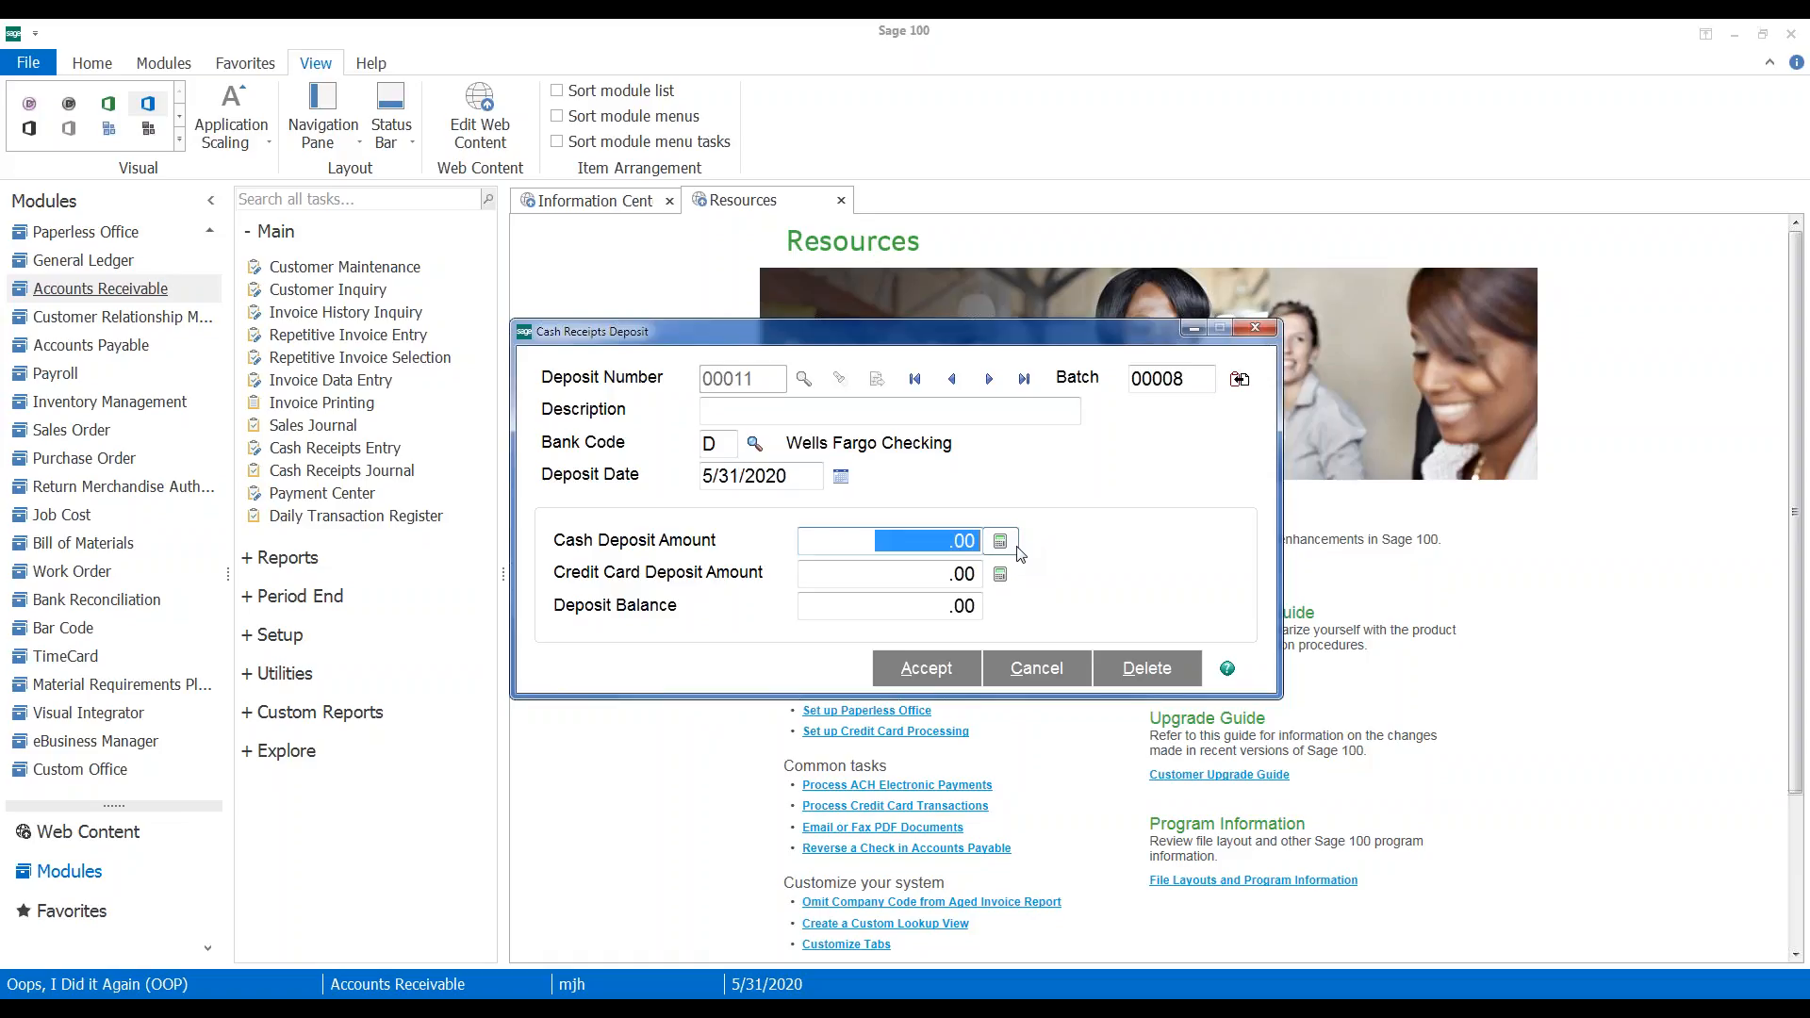
pyautogui.write('261.54')
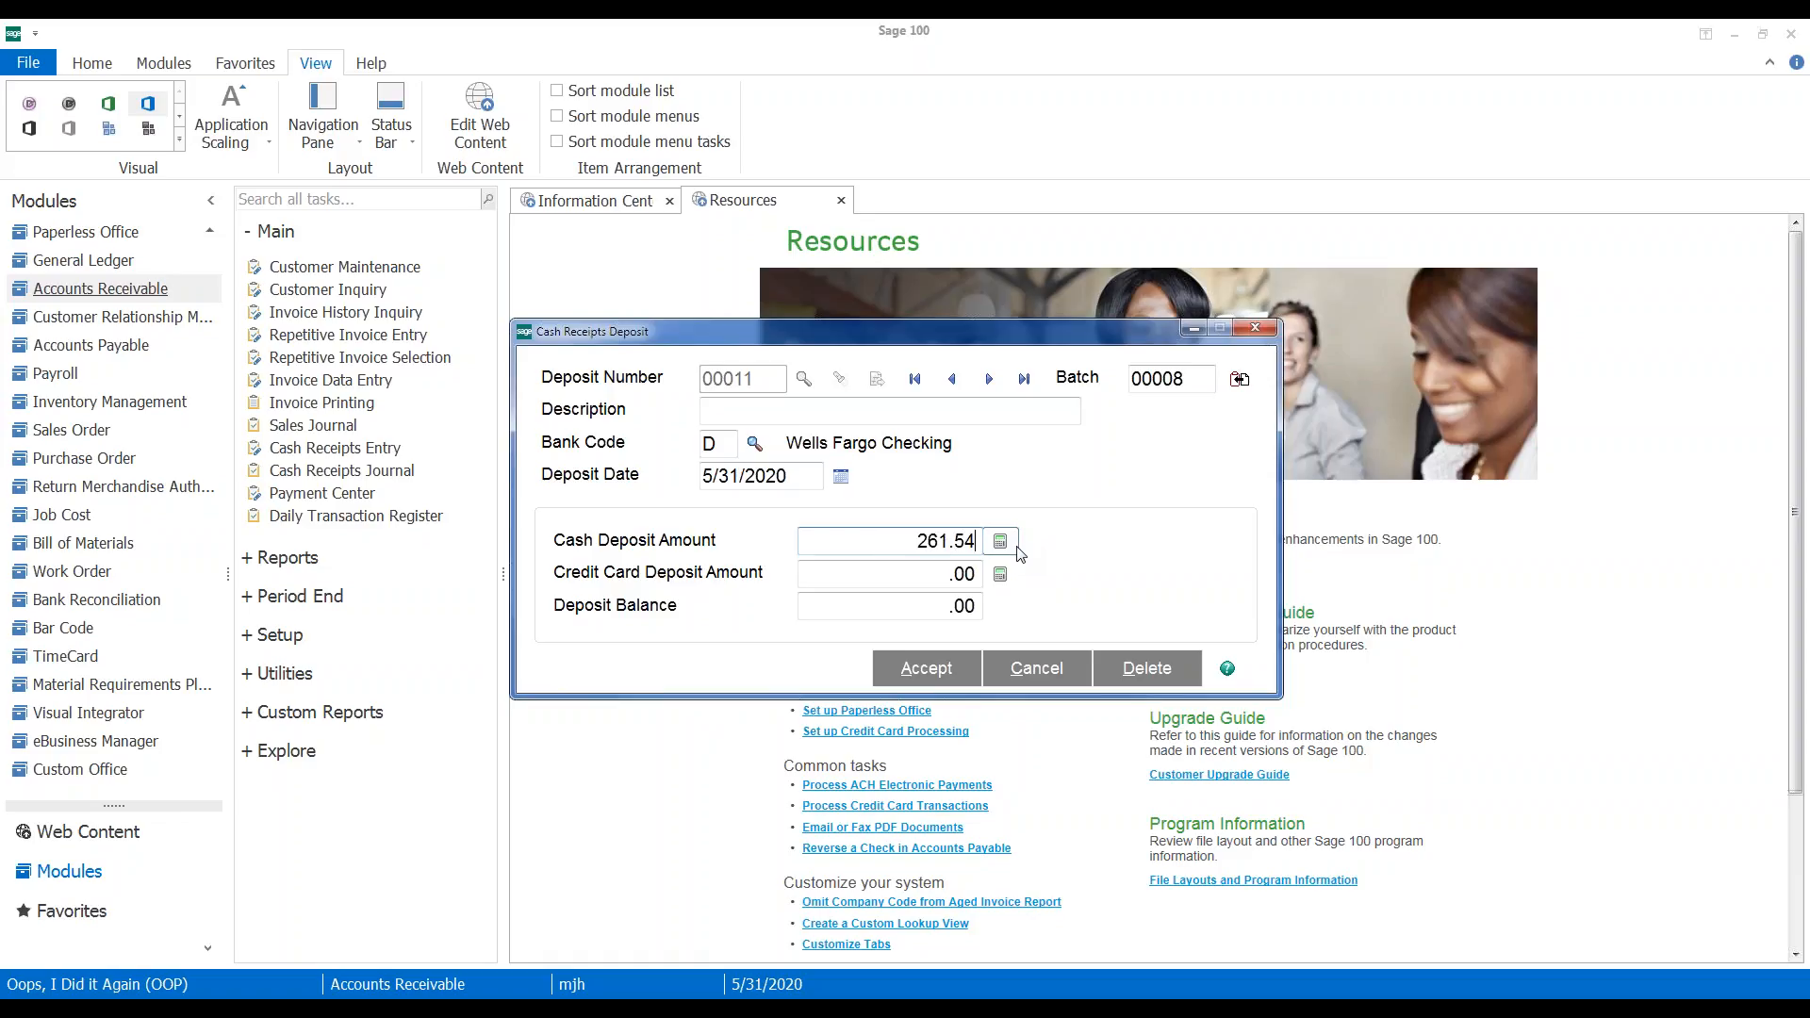
pyautogui.press('Tab')
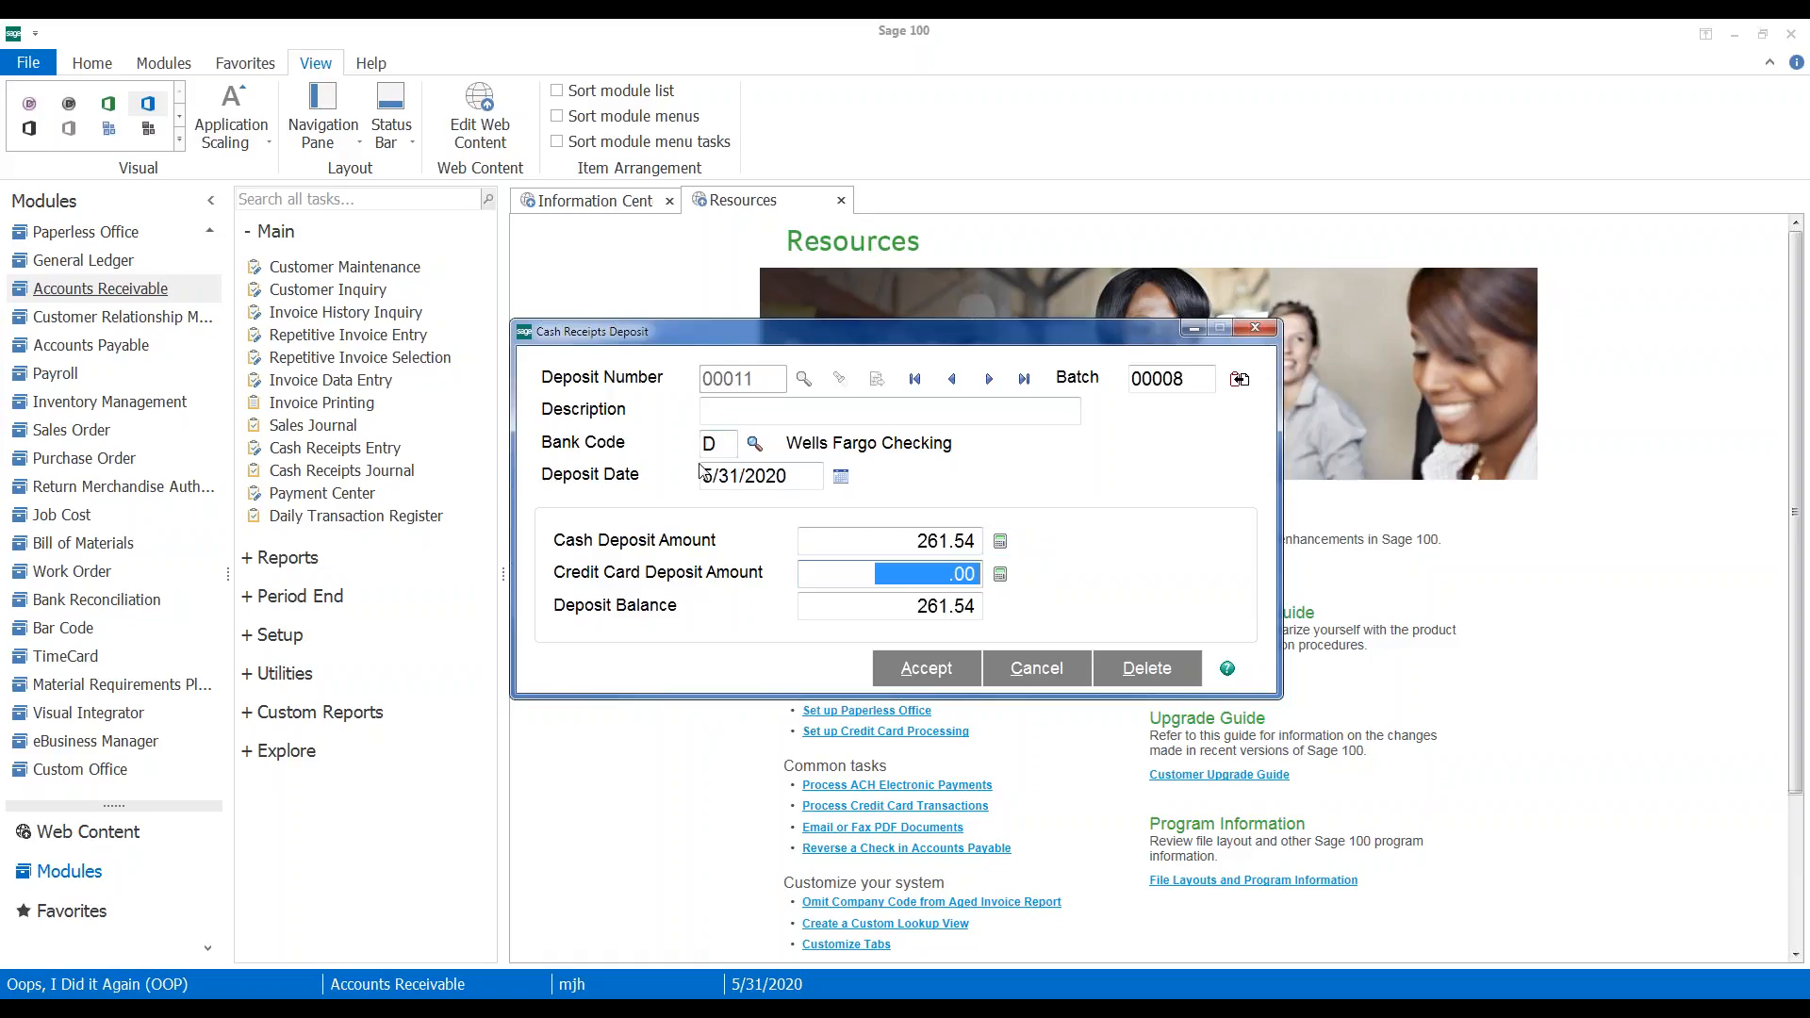
pyautogui.click(928, 664)
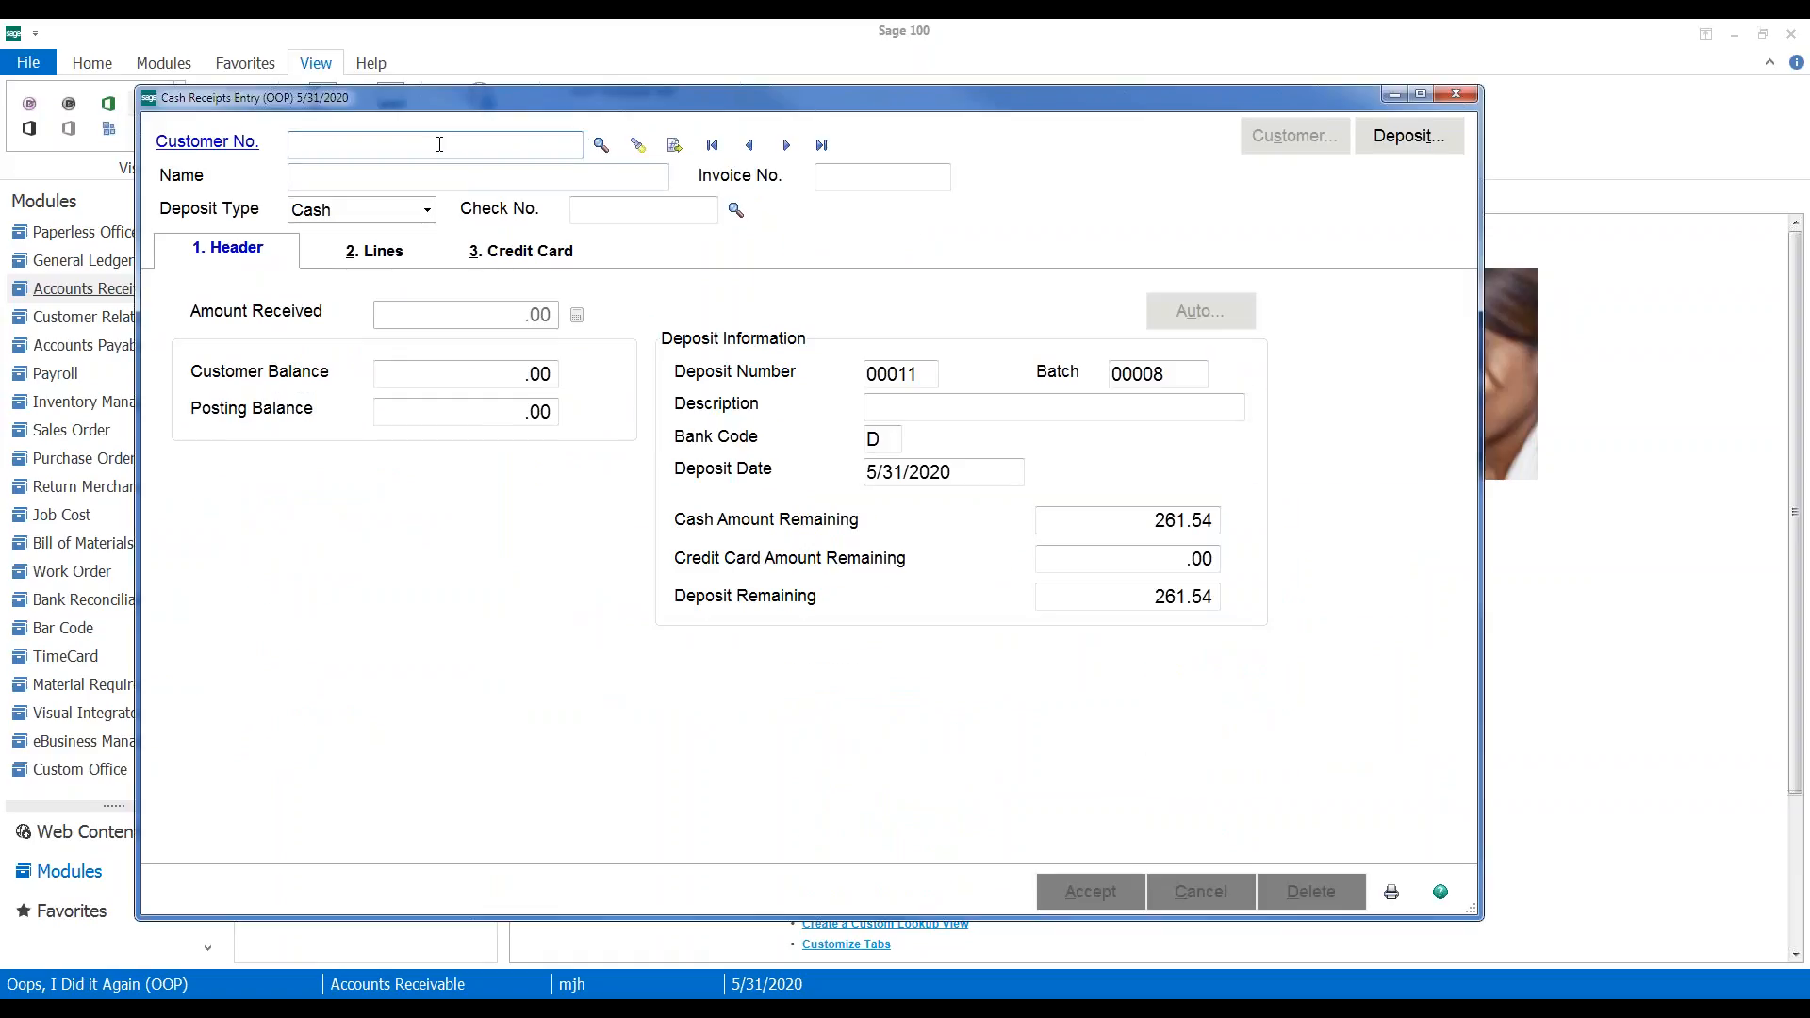
# Enter customer CASH, a lost payroll check description, check number XXXX and 261.54 received
pyautogui.write('CASH')
pyautogui.press('Tab')
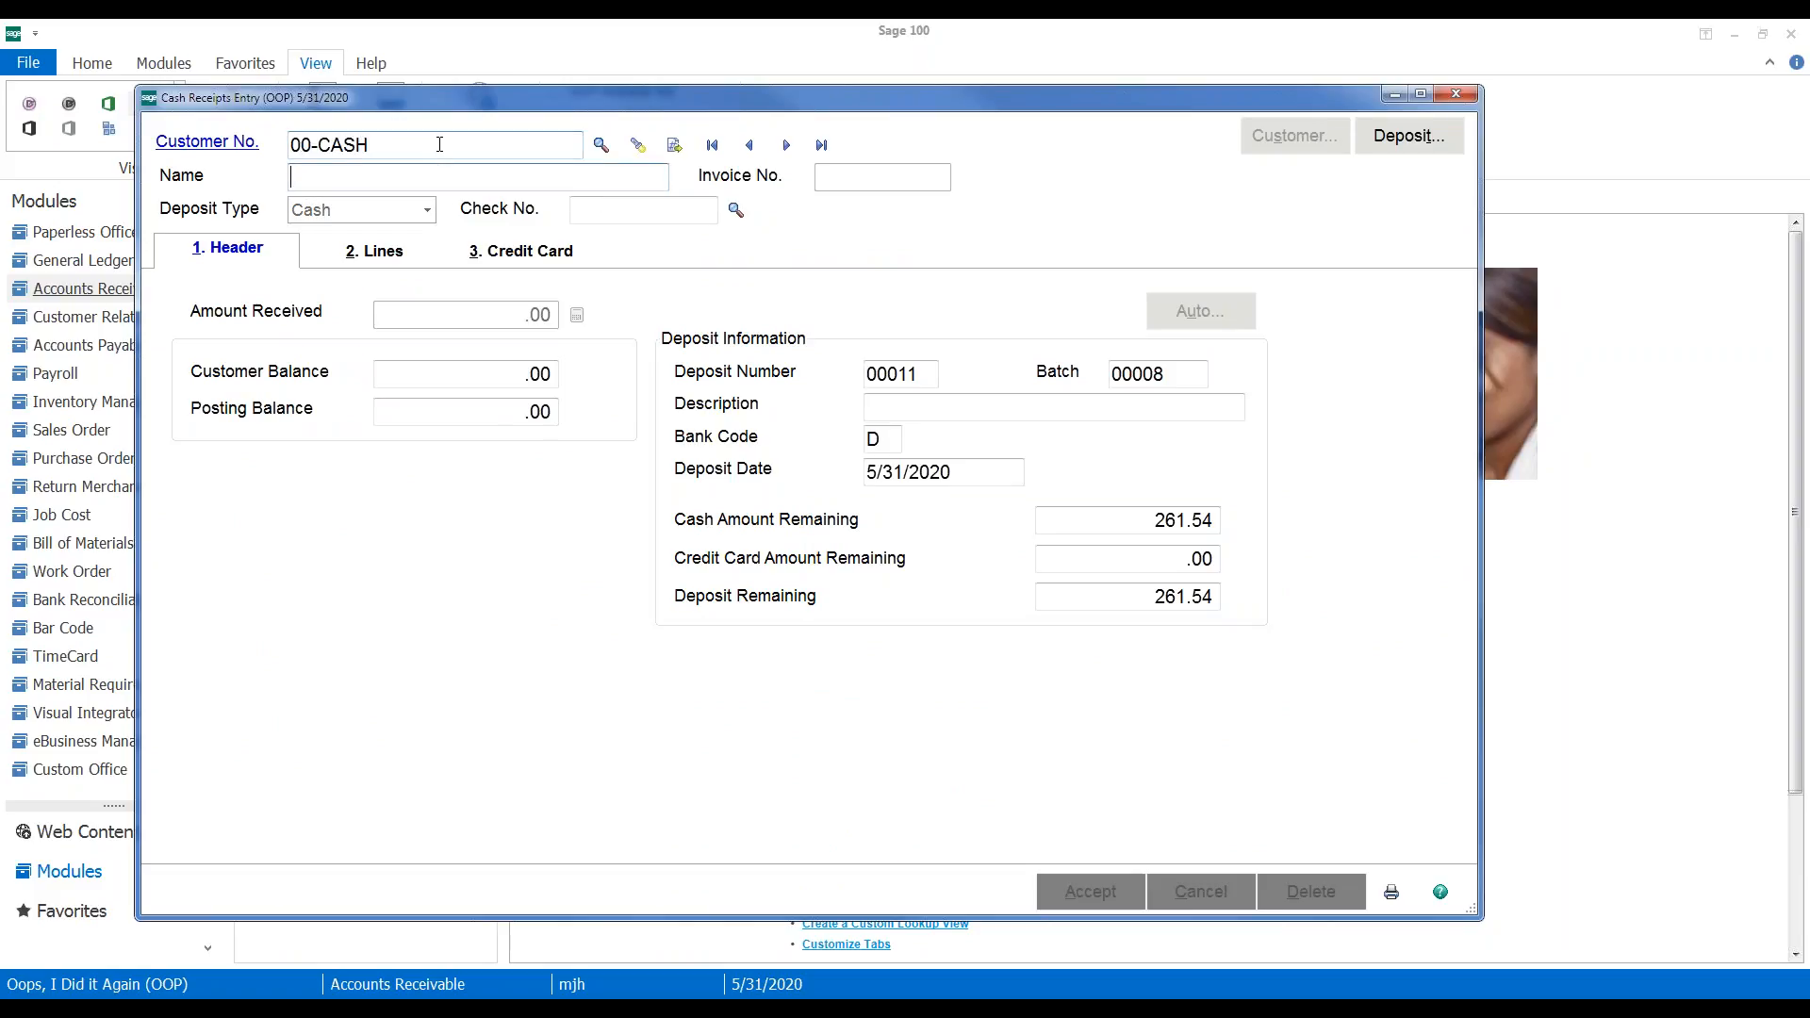
pyautogui.write('Lost Payroll Check for Jerry')
pyautogui.click(637, 206)
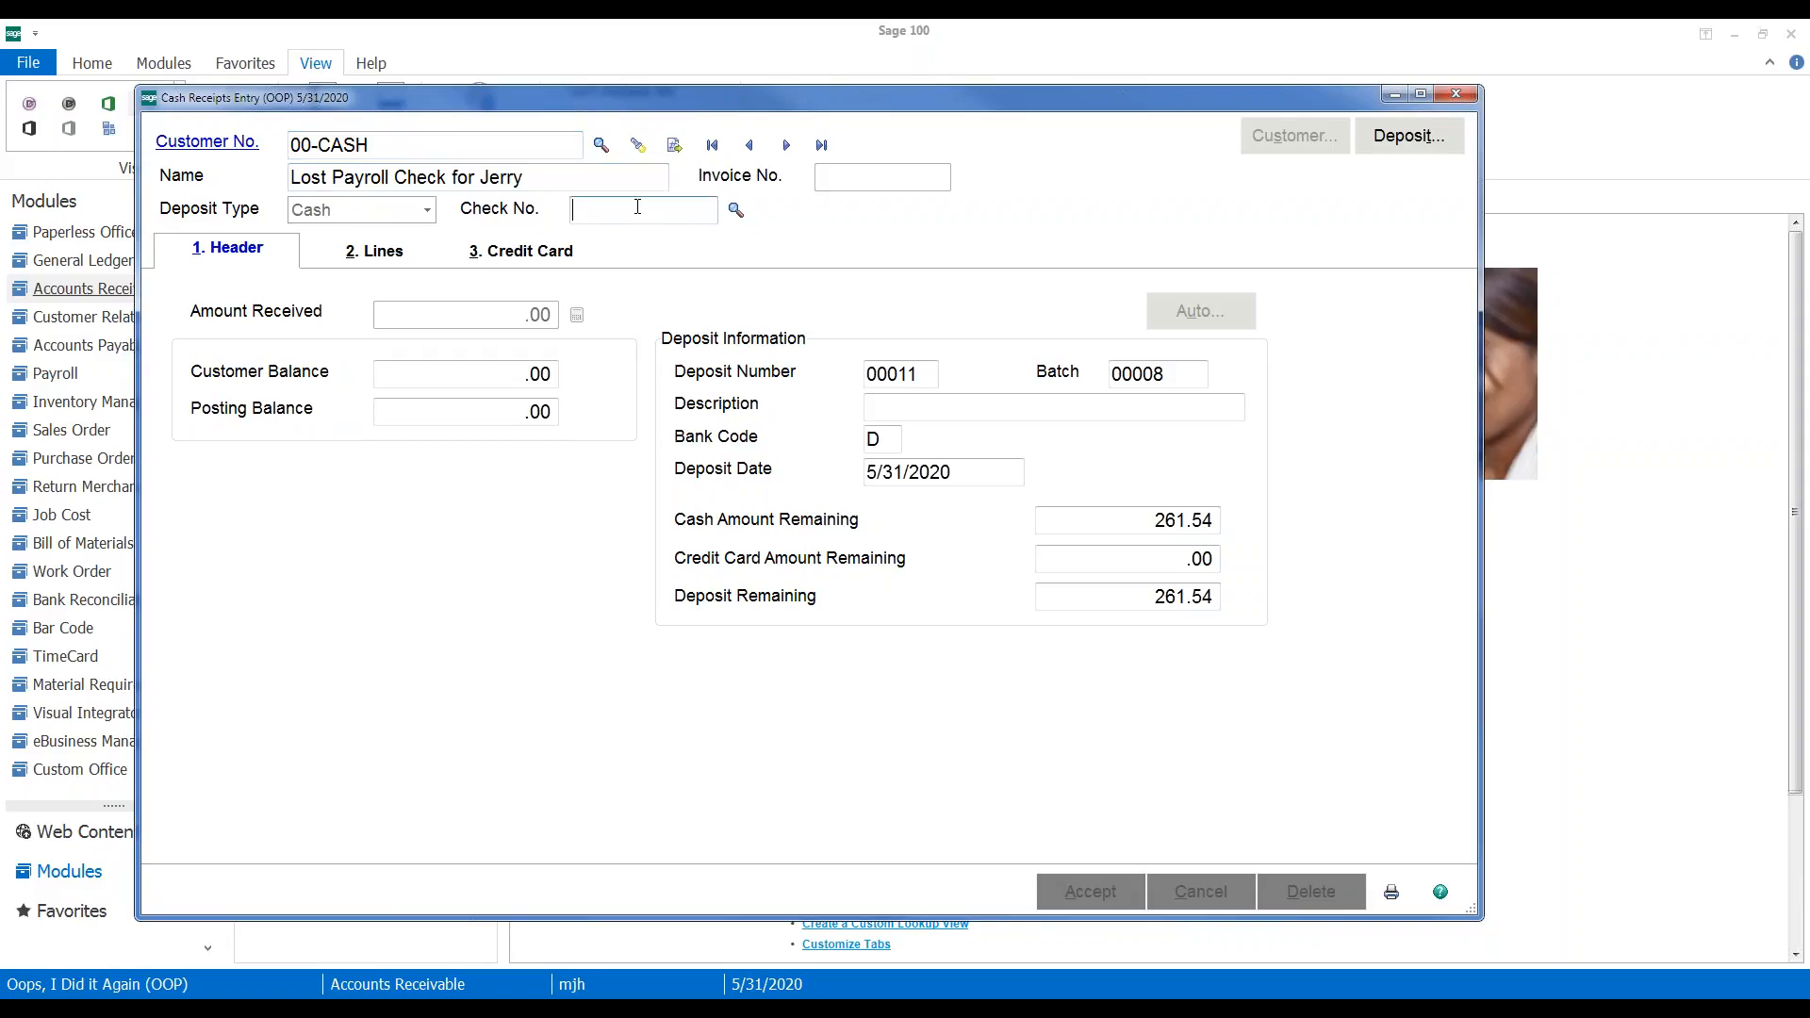
pyautogui.write('XXXX')
pyautogui.press('Tab')
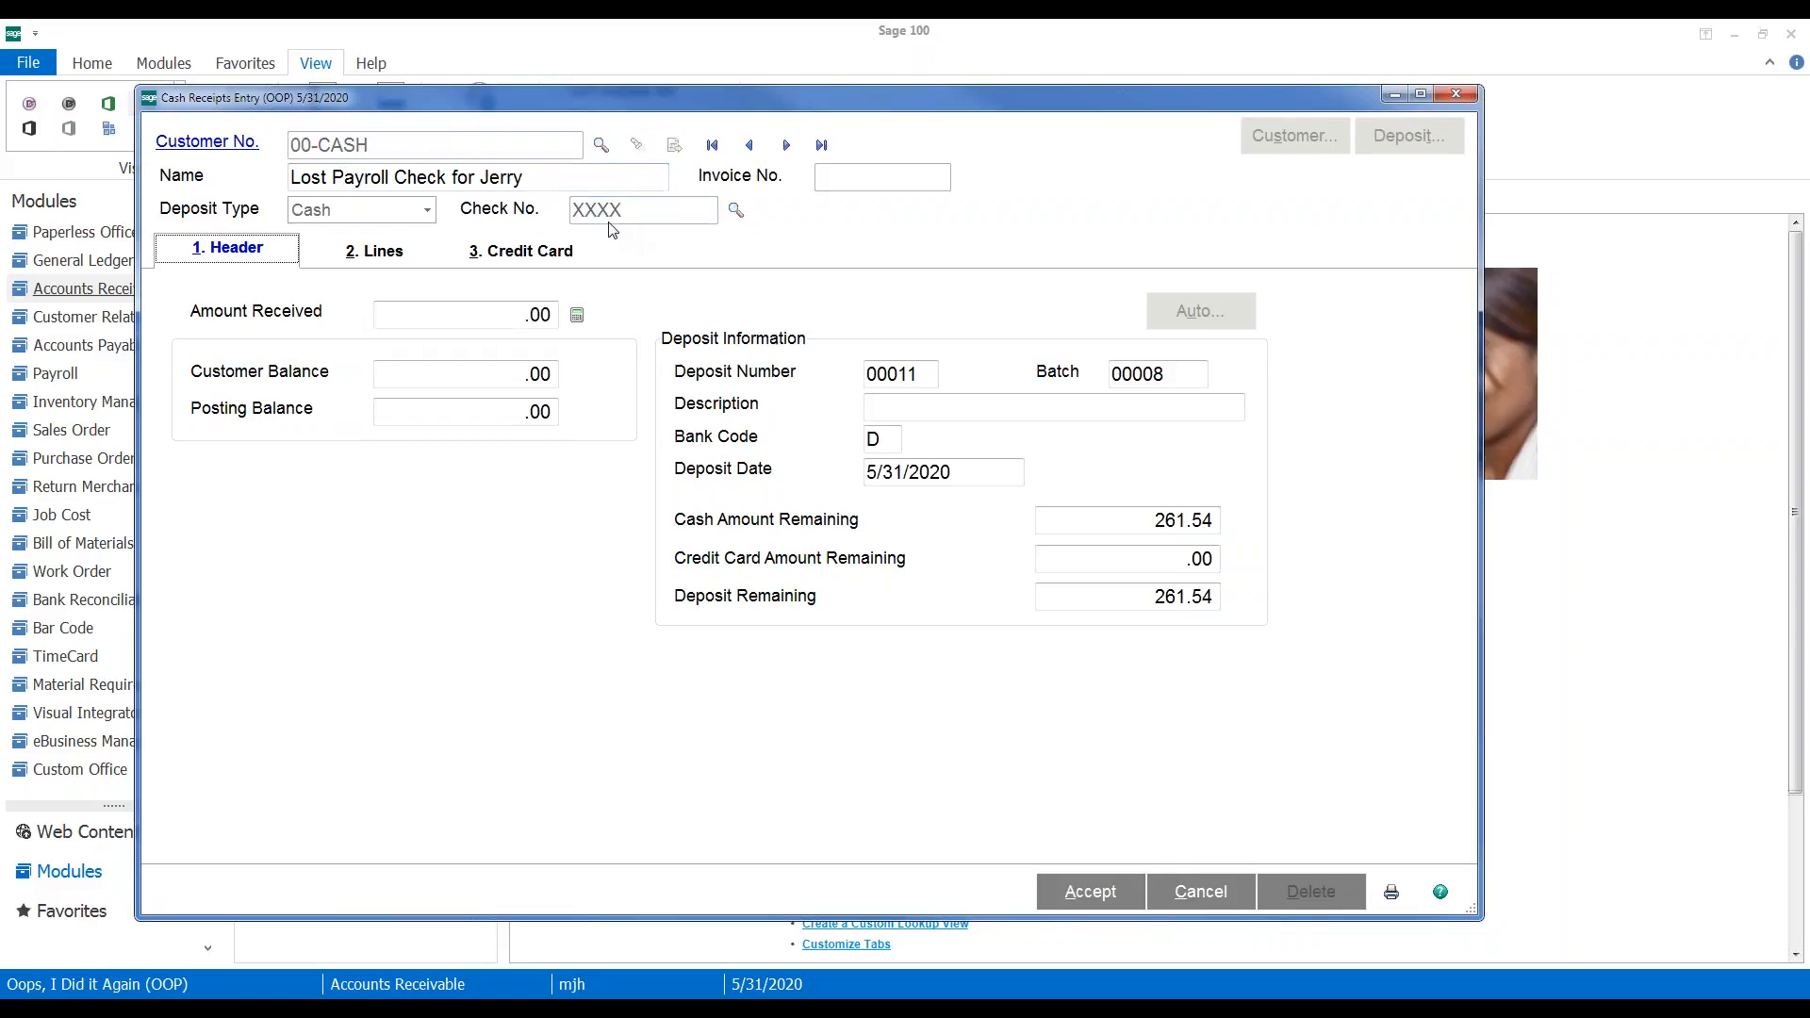
pyautogui.click(468, 311)
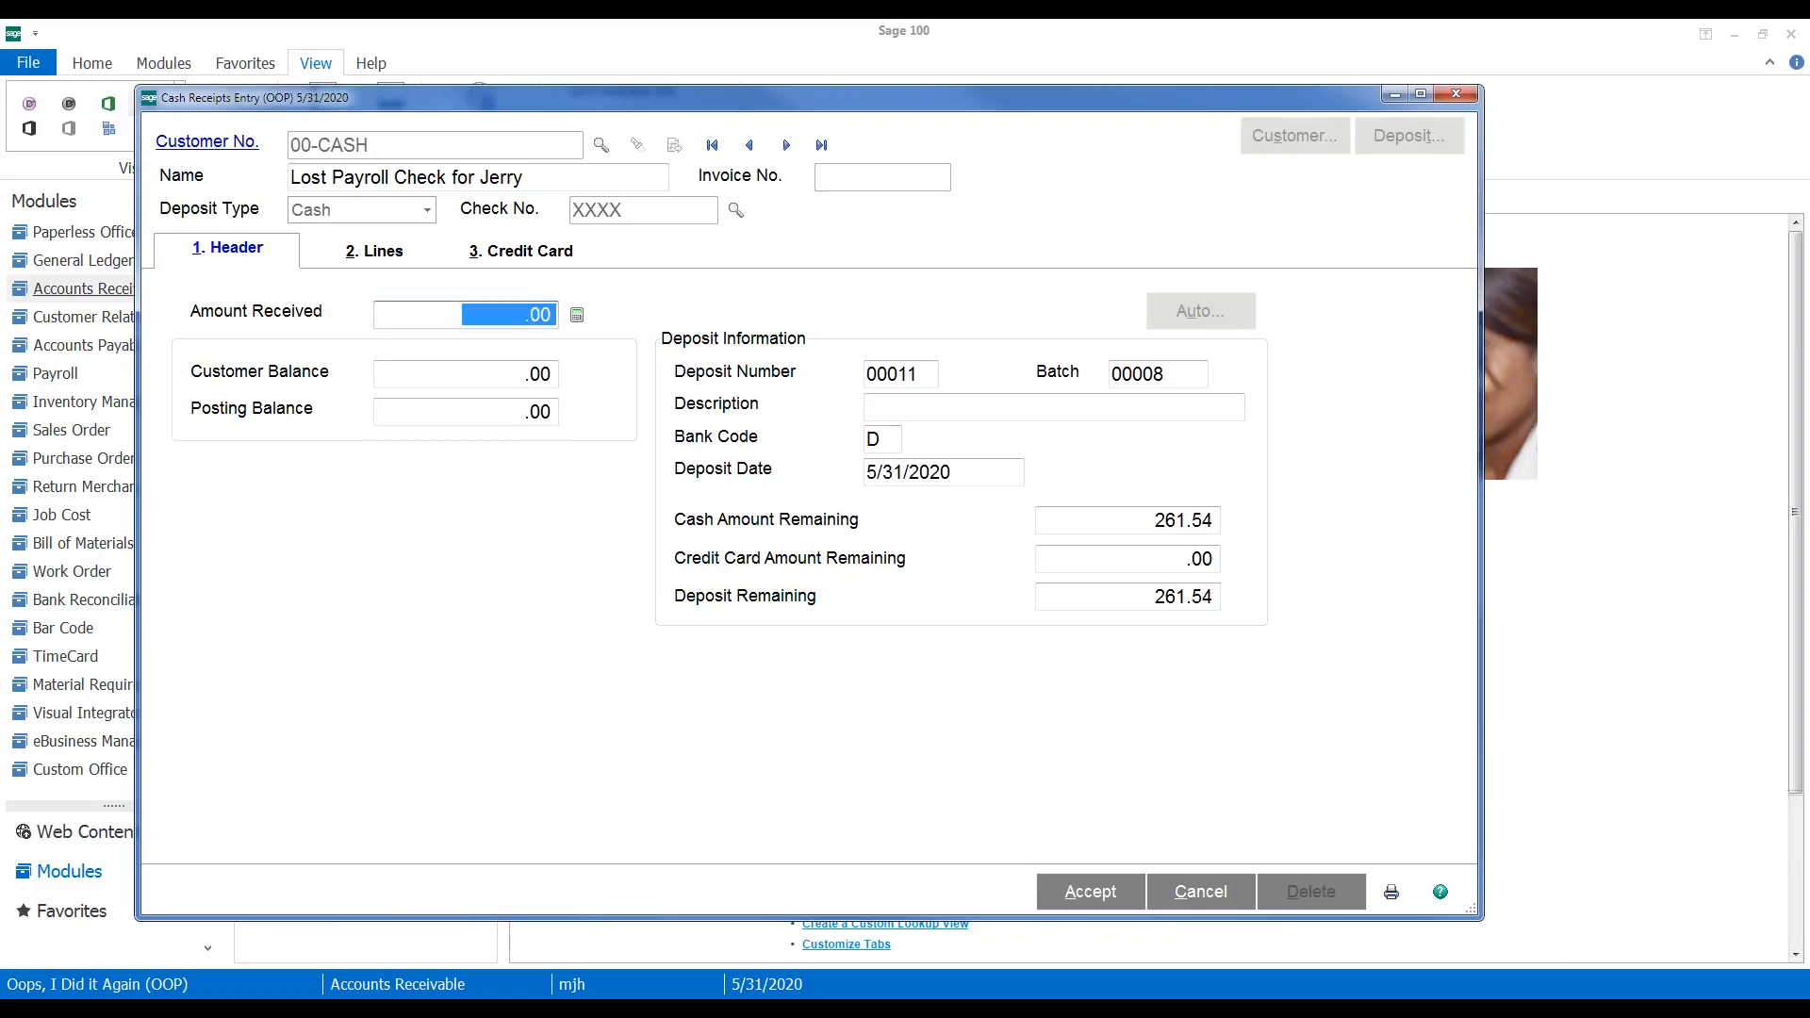
pyautogui.write('261.54')
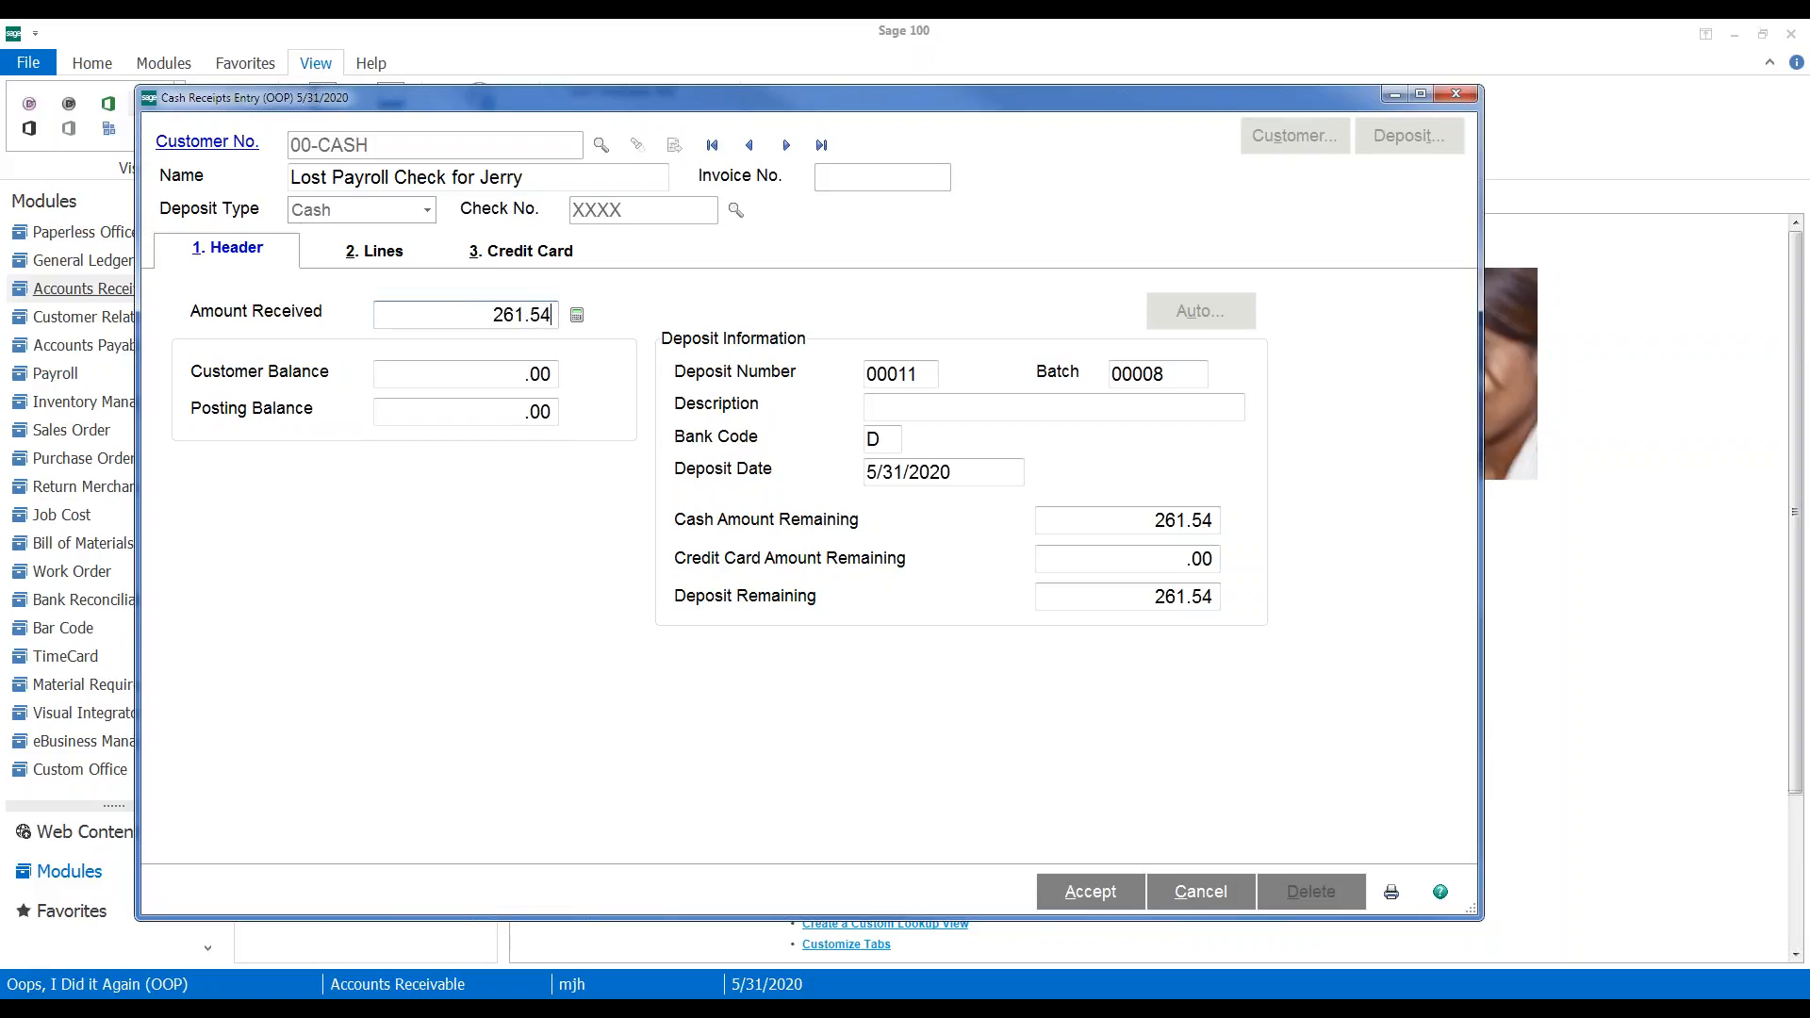
pyautogui.press('Tab')
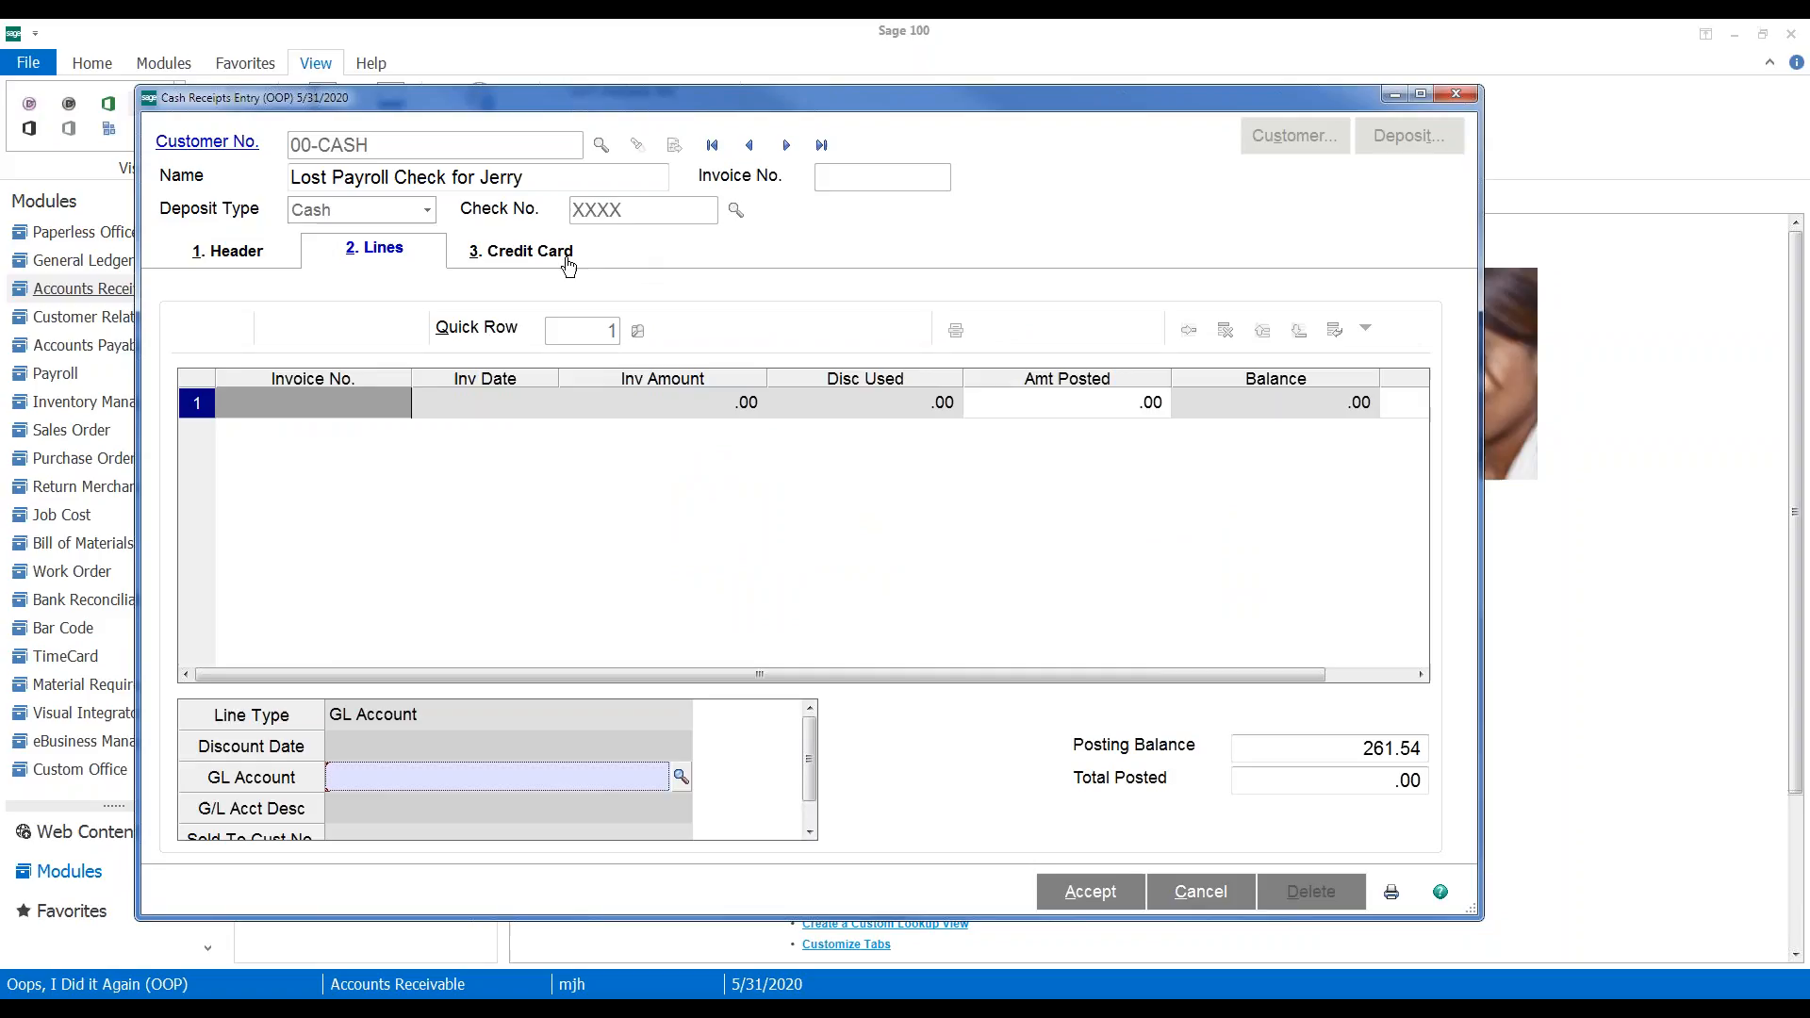
# Post the 261.54 receipt line to GL 600-01-01 Driver payroll - East and accept the receipt
pyautogui.click(249, 252)
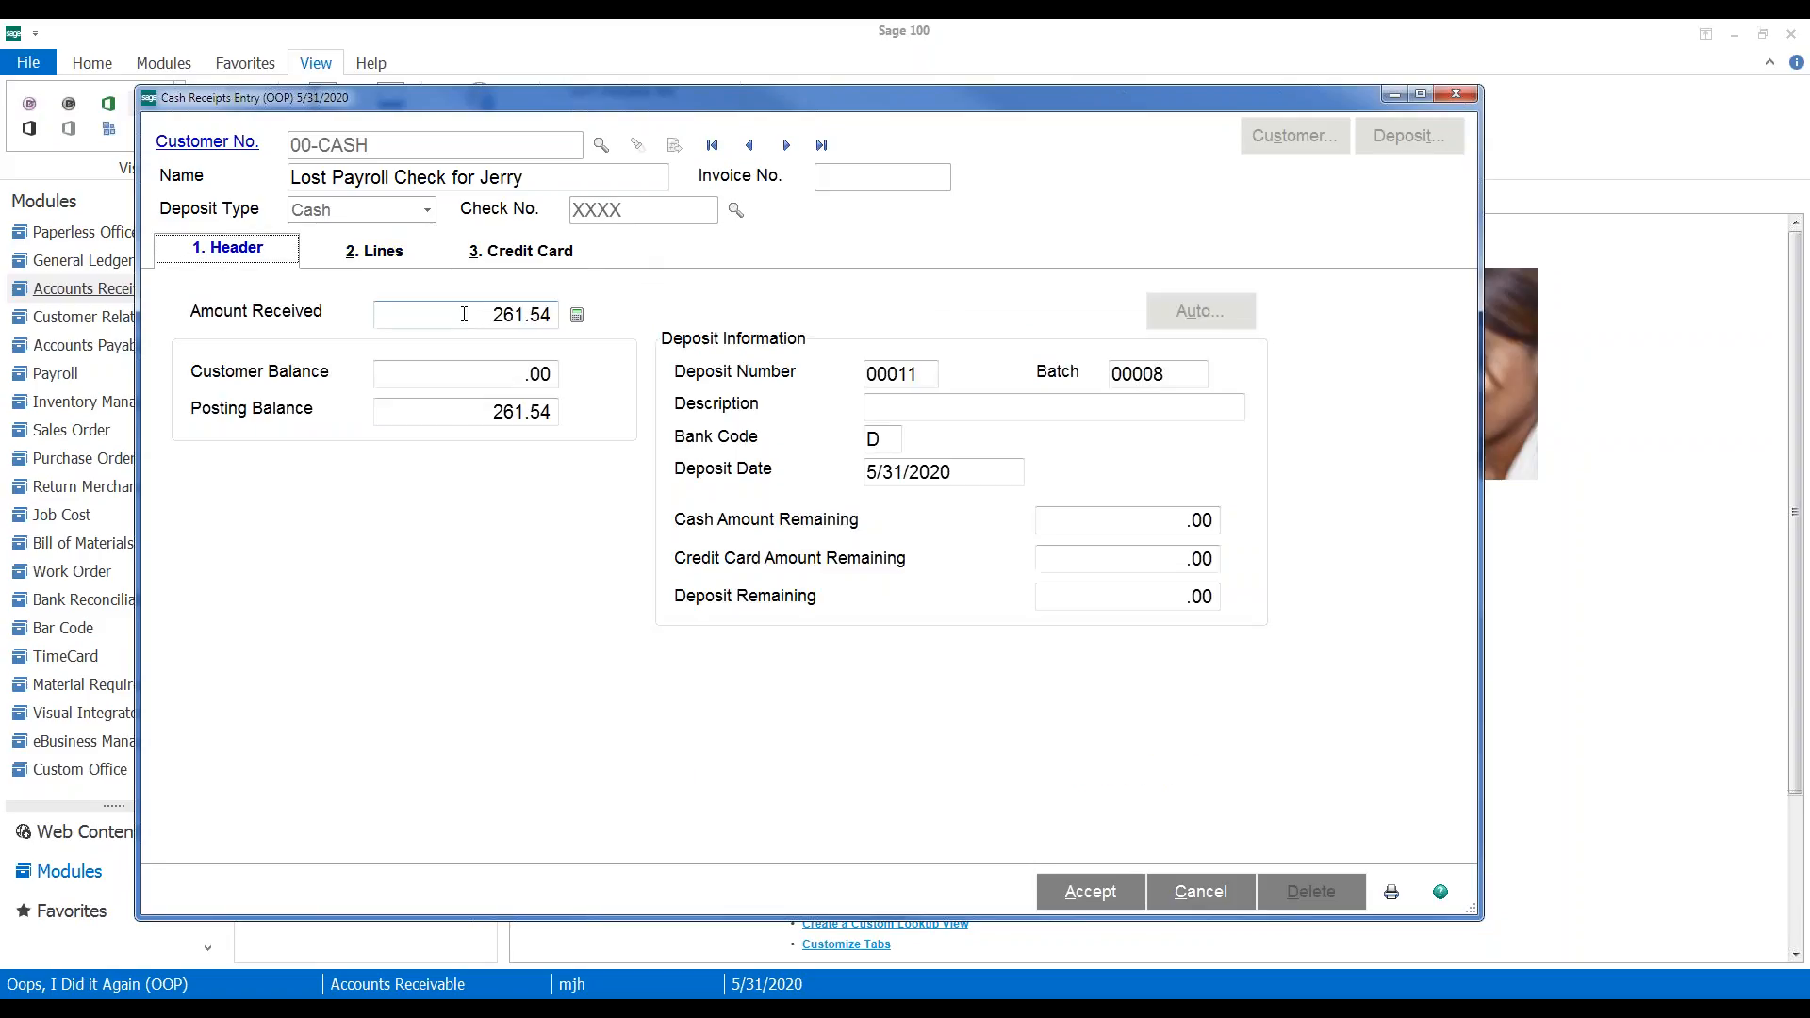
pyautogui.click(387, 259)
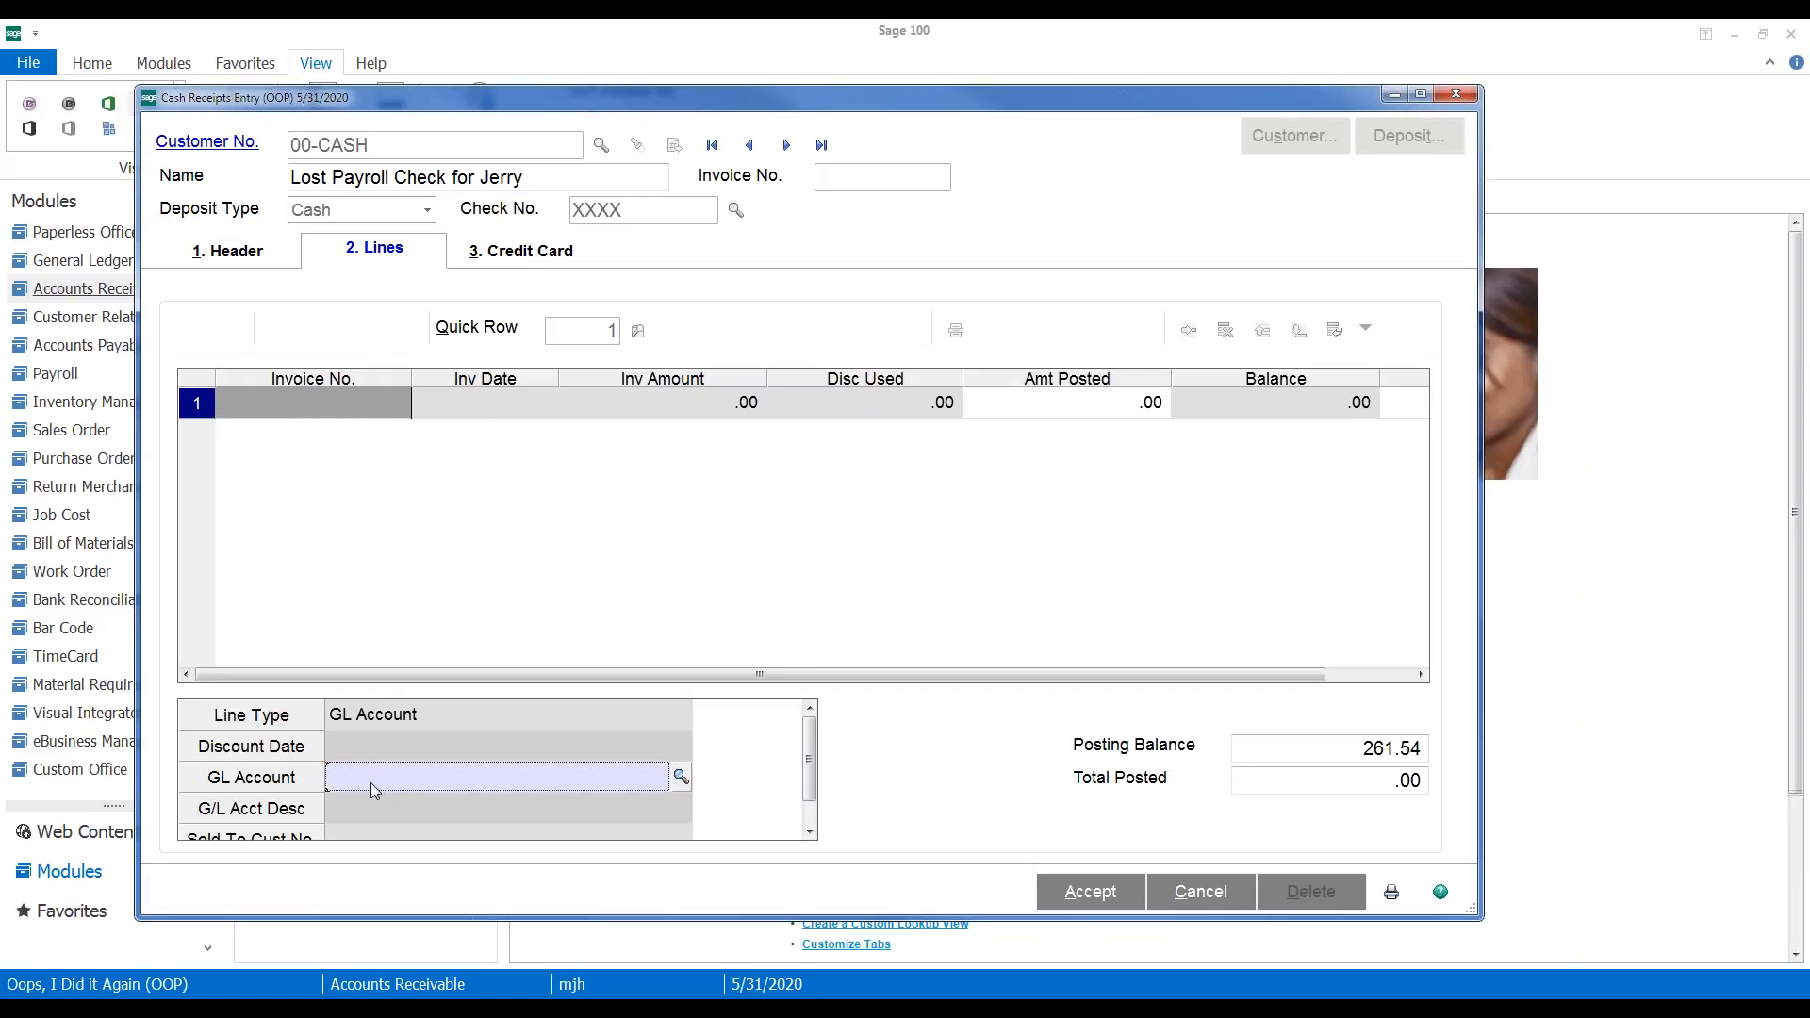
pyautogui.click(681, 777)
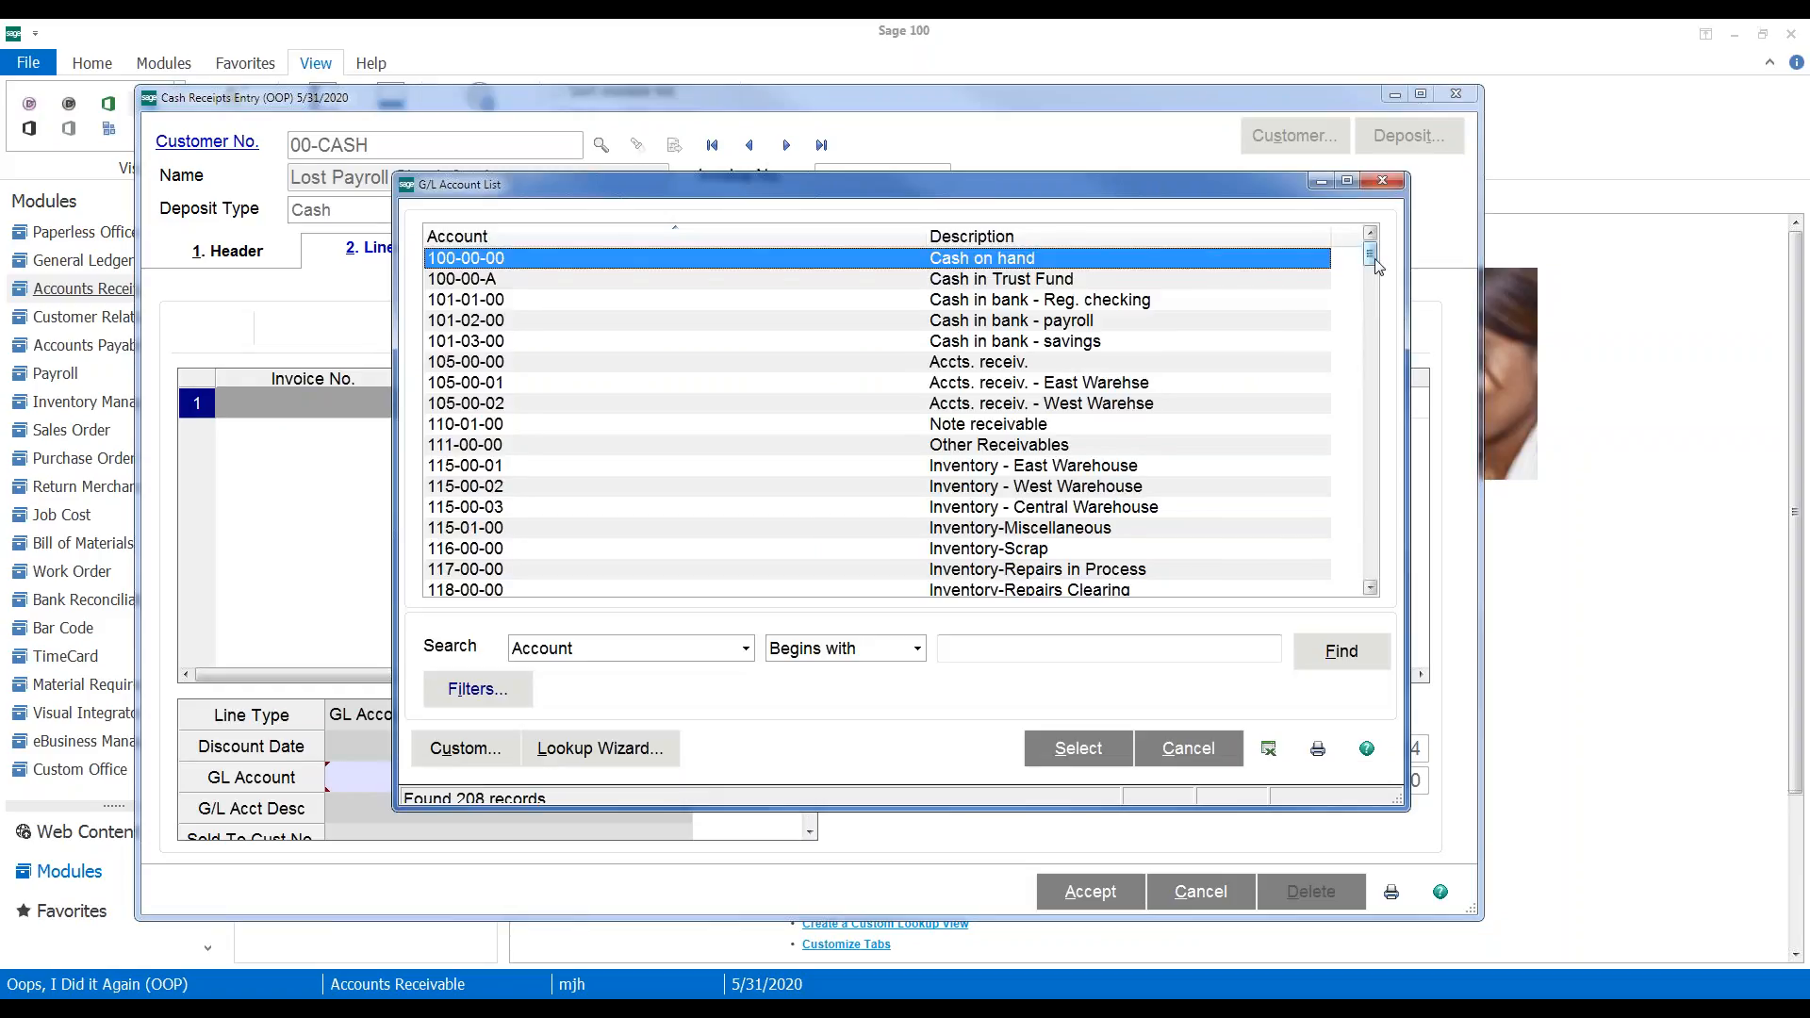
pyautogui.scroll(-3, 1372, 308)
pyautogui.moveTo(1371, 301); pyautogui.dragTo(1356, 487)
pyautogui.click(921, 386)
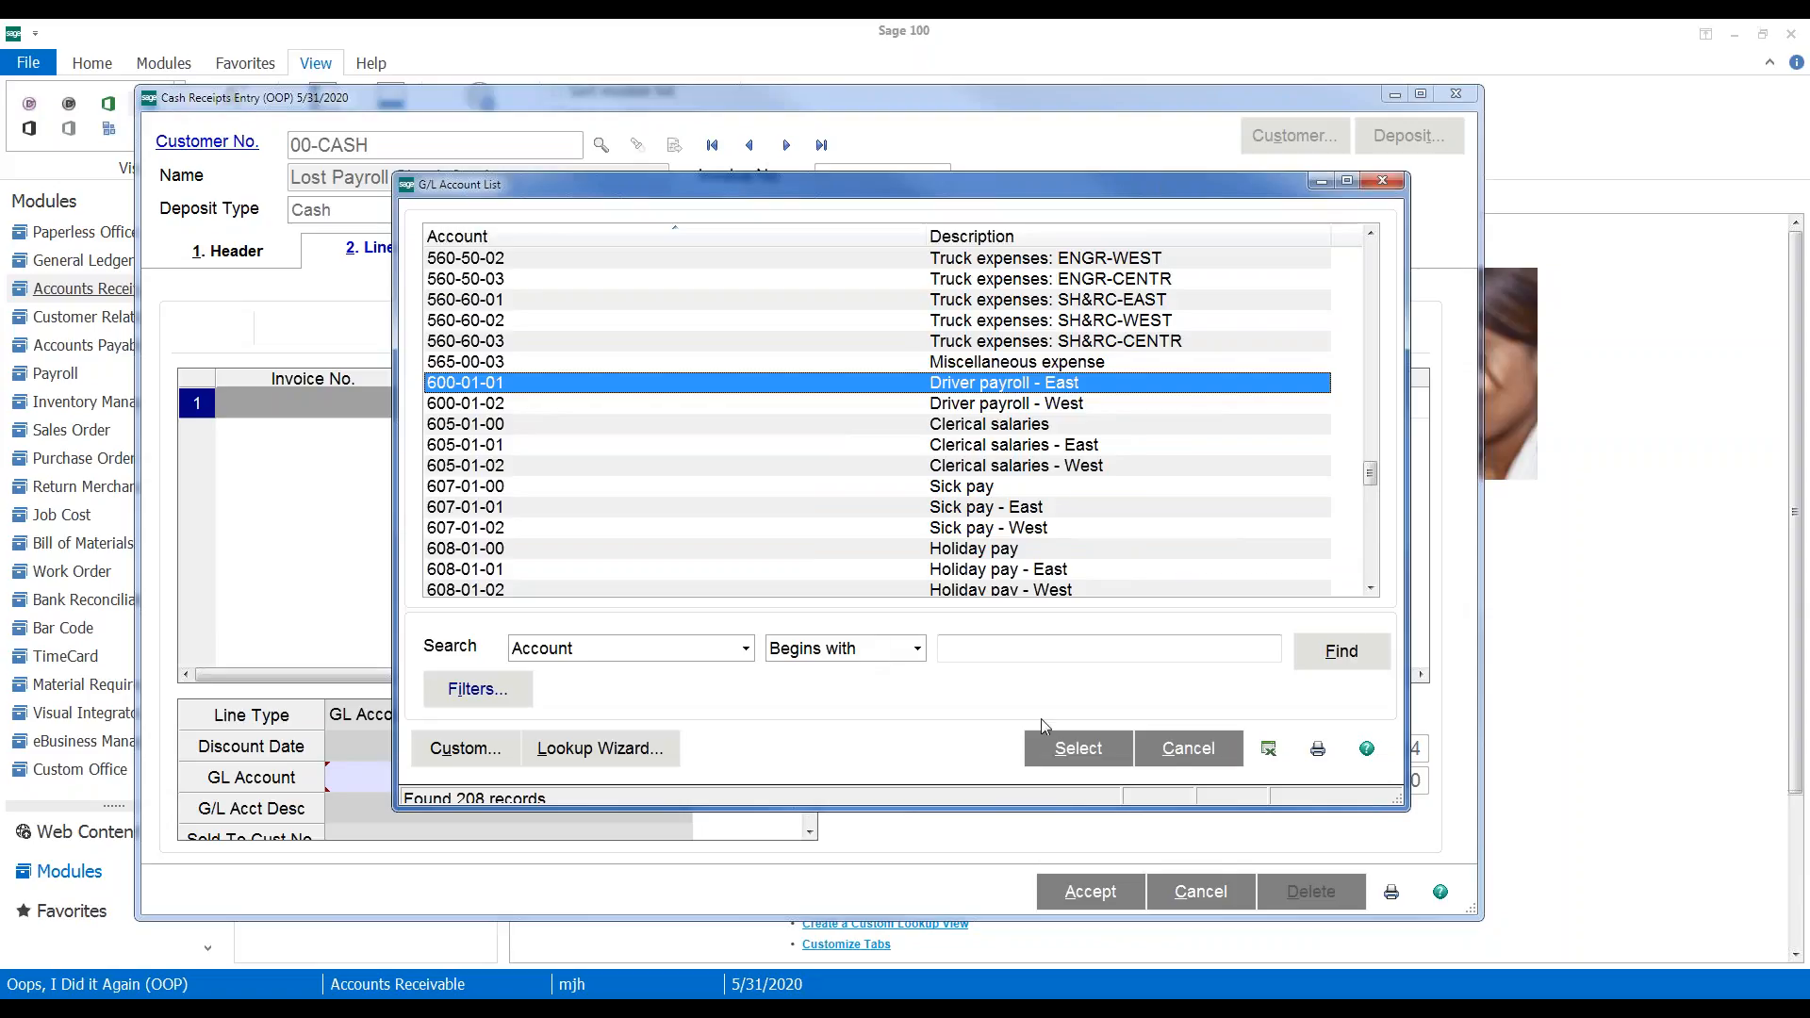
pyautogui.click(1063, 754)
pyautogui.click(1084, 894)
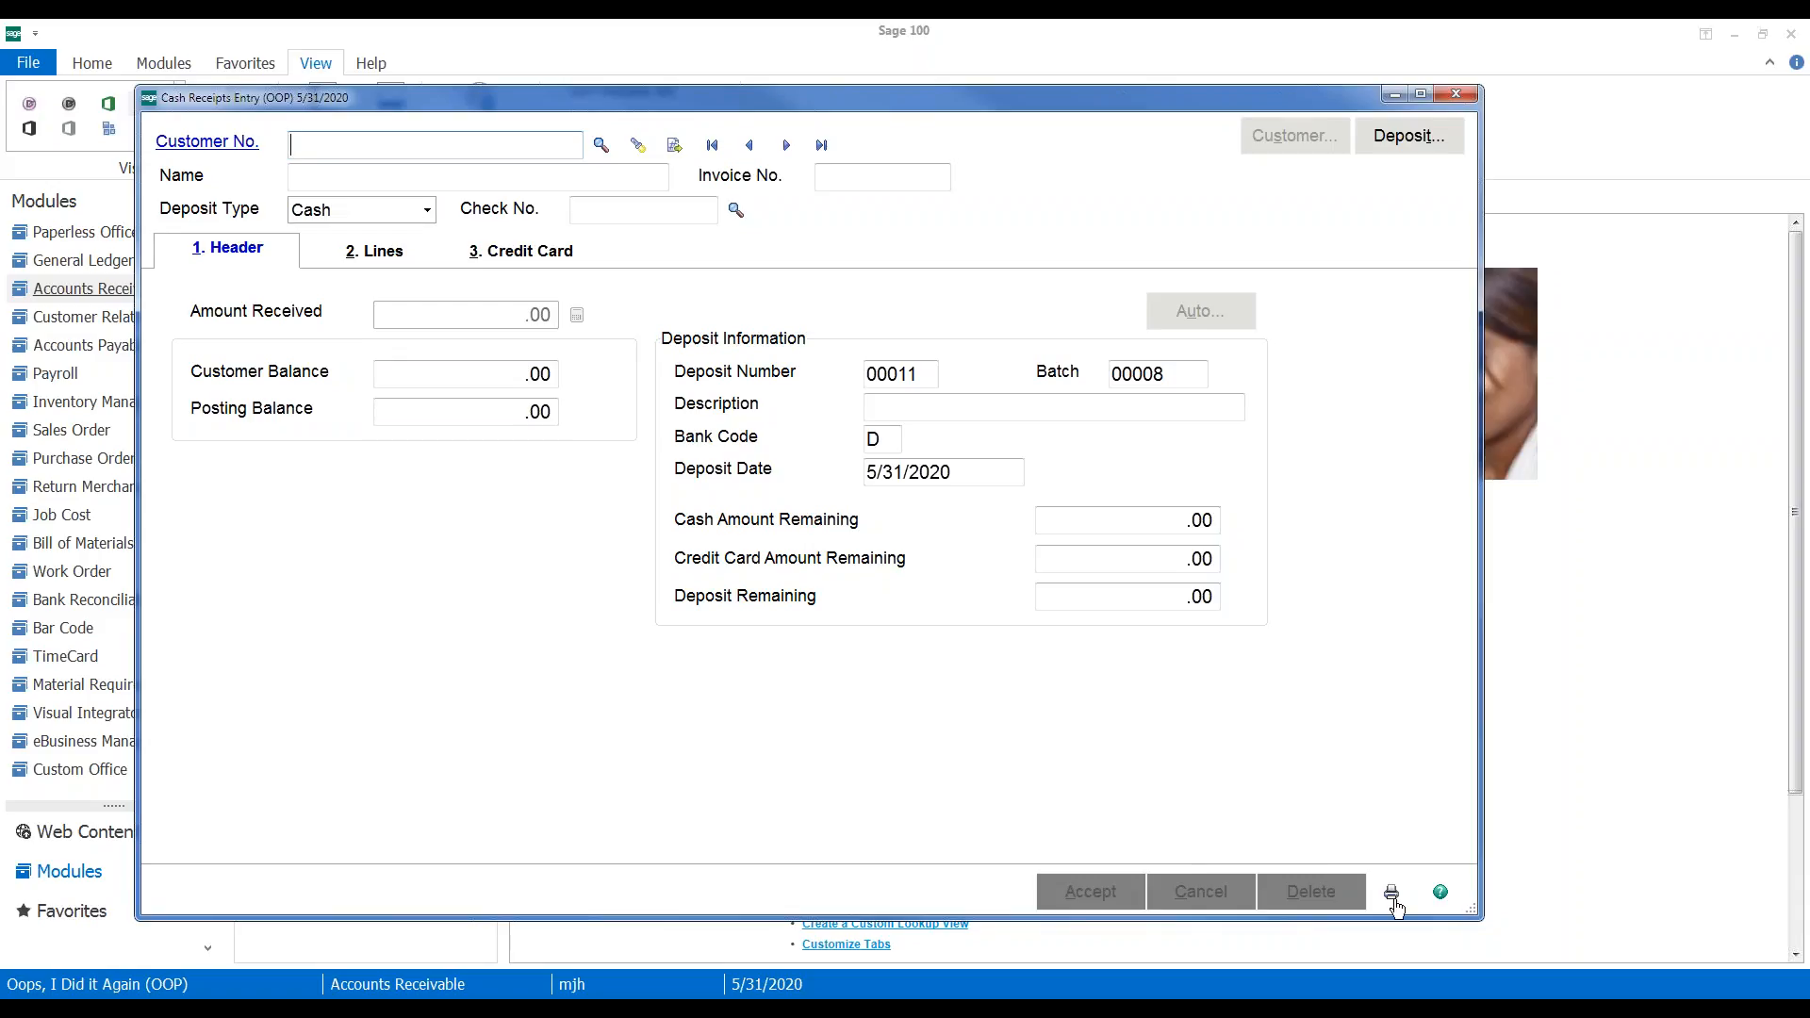
# Close Cash Receipts Entry and open Accounts Payable Manual Check and Payment Entry
pyautogui.click(1455, 94)
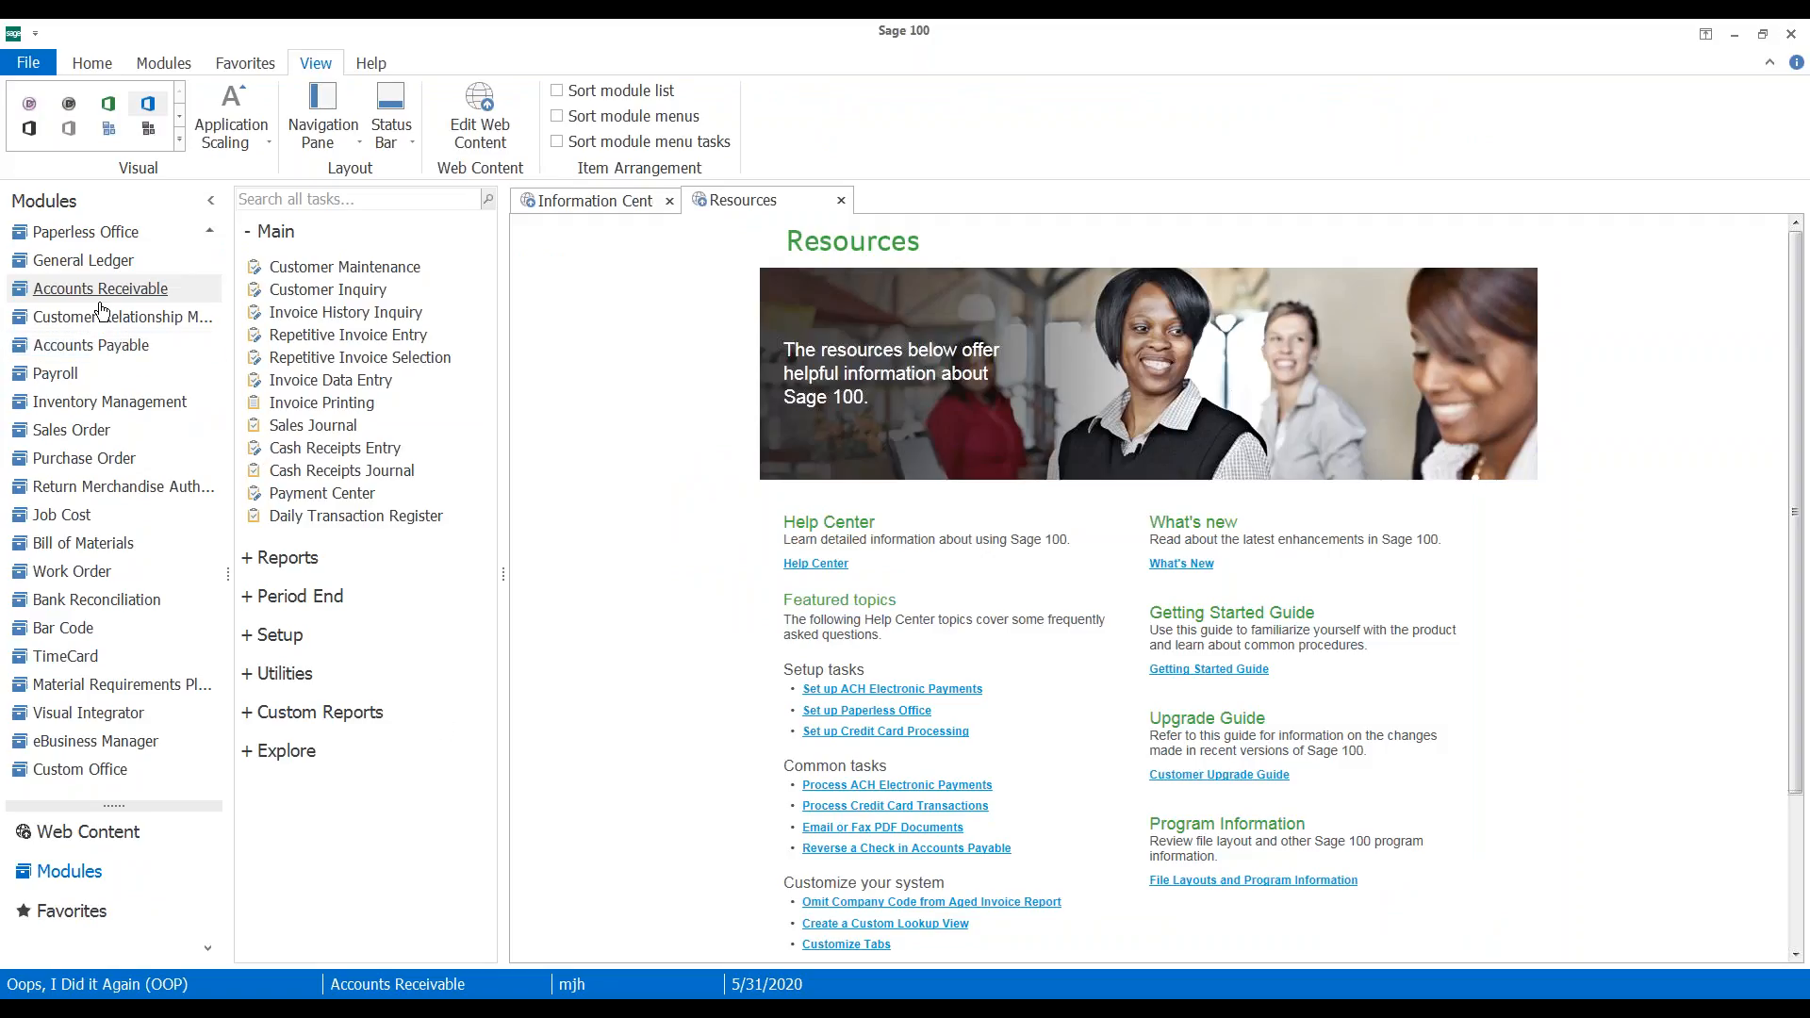
pyautogui.click(83, 347)
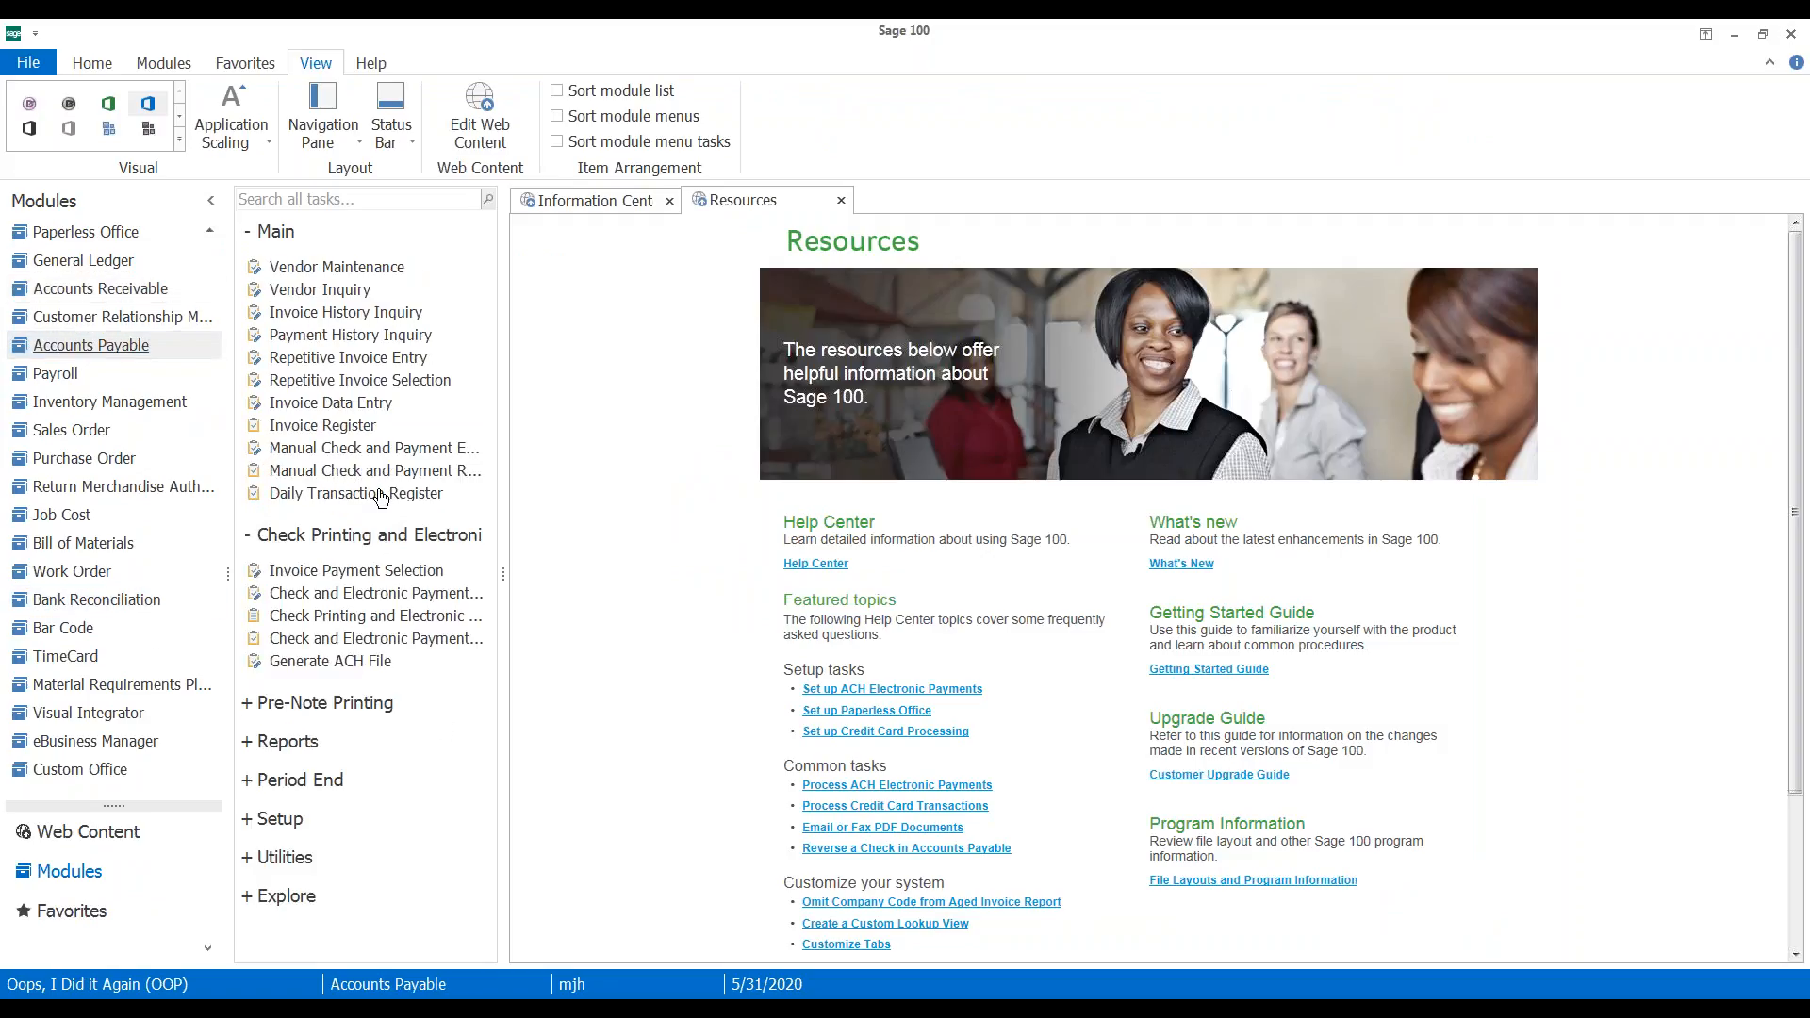
pyautogui.click(357, 570)
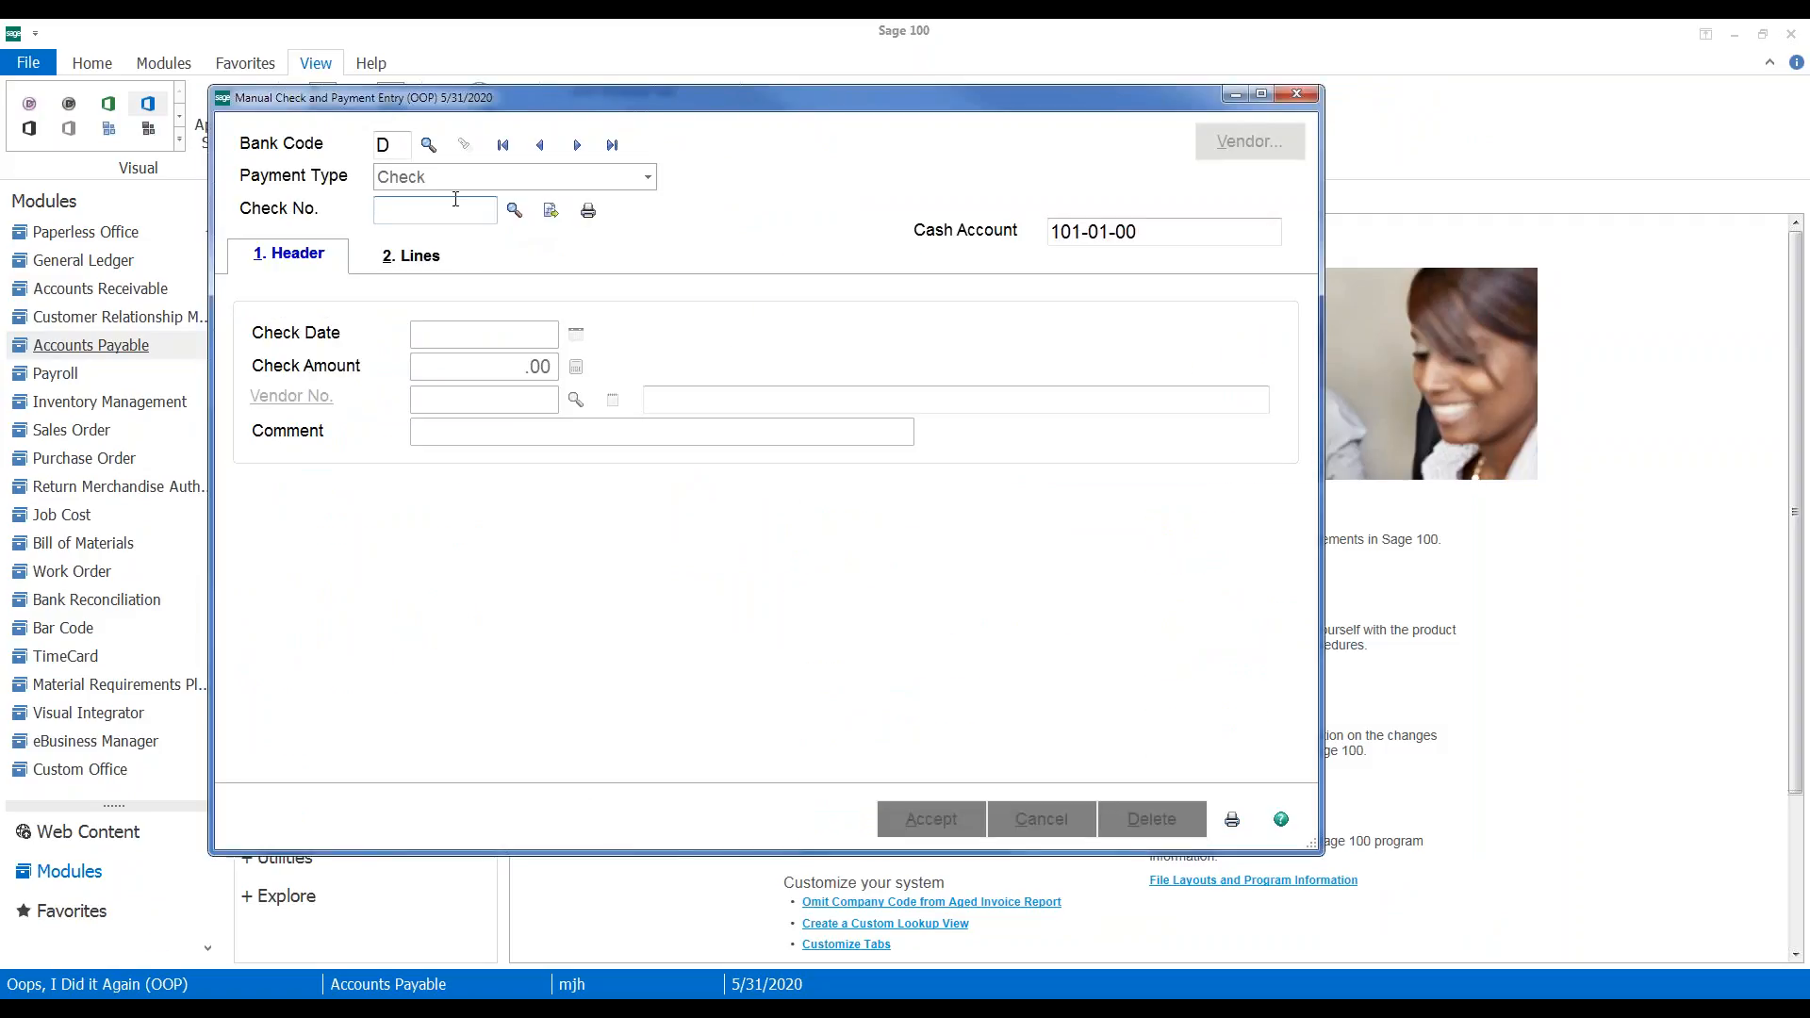
# Start a 261.54 check to vendor 00-NOF with the payee's name, and show its lines
pyautogui.click(589, 211)
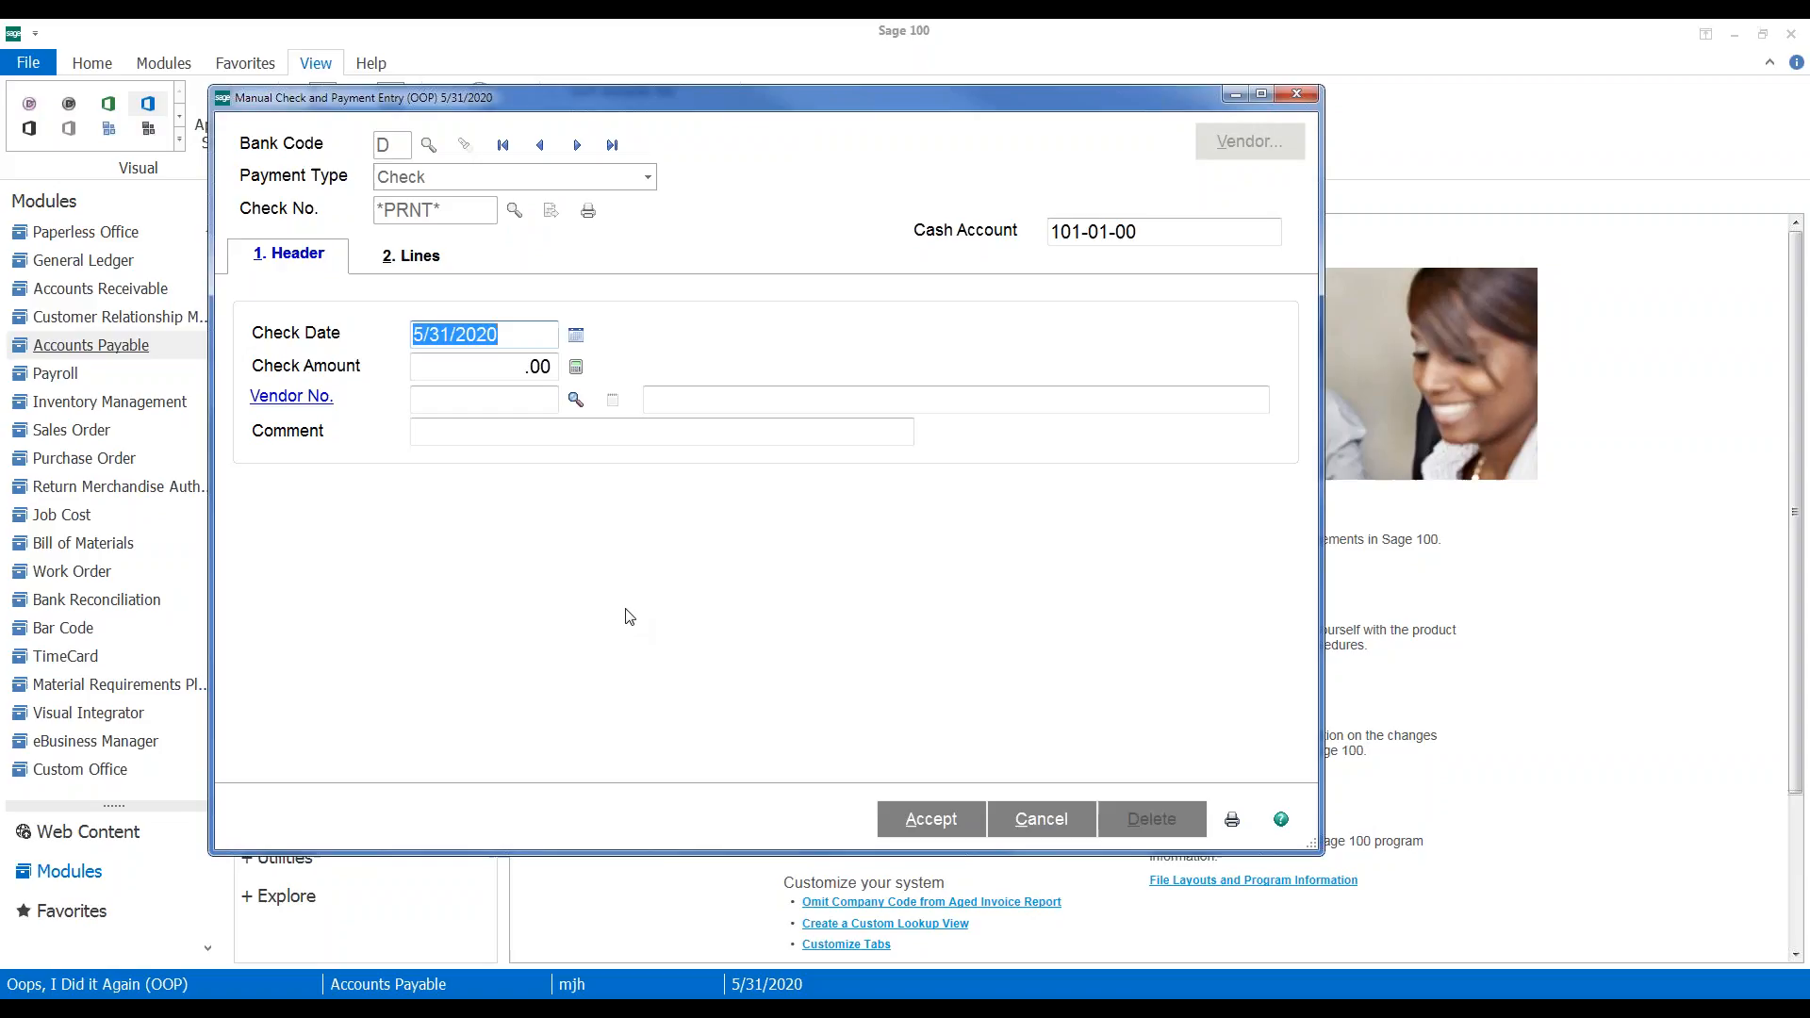
pyautogui.press('Tab')
pyautogui.write('.02')
pyautogui.write('6')
pyautogui.write('154')
pyautogui.press('Tab')
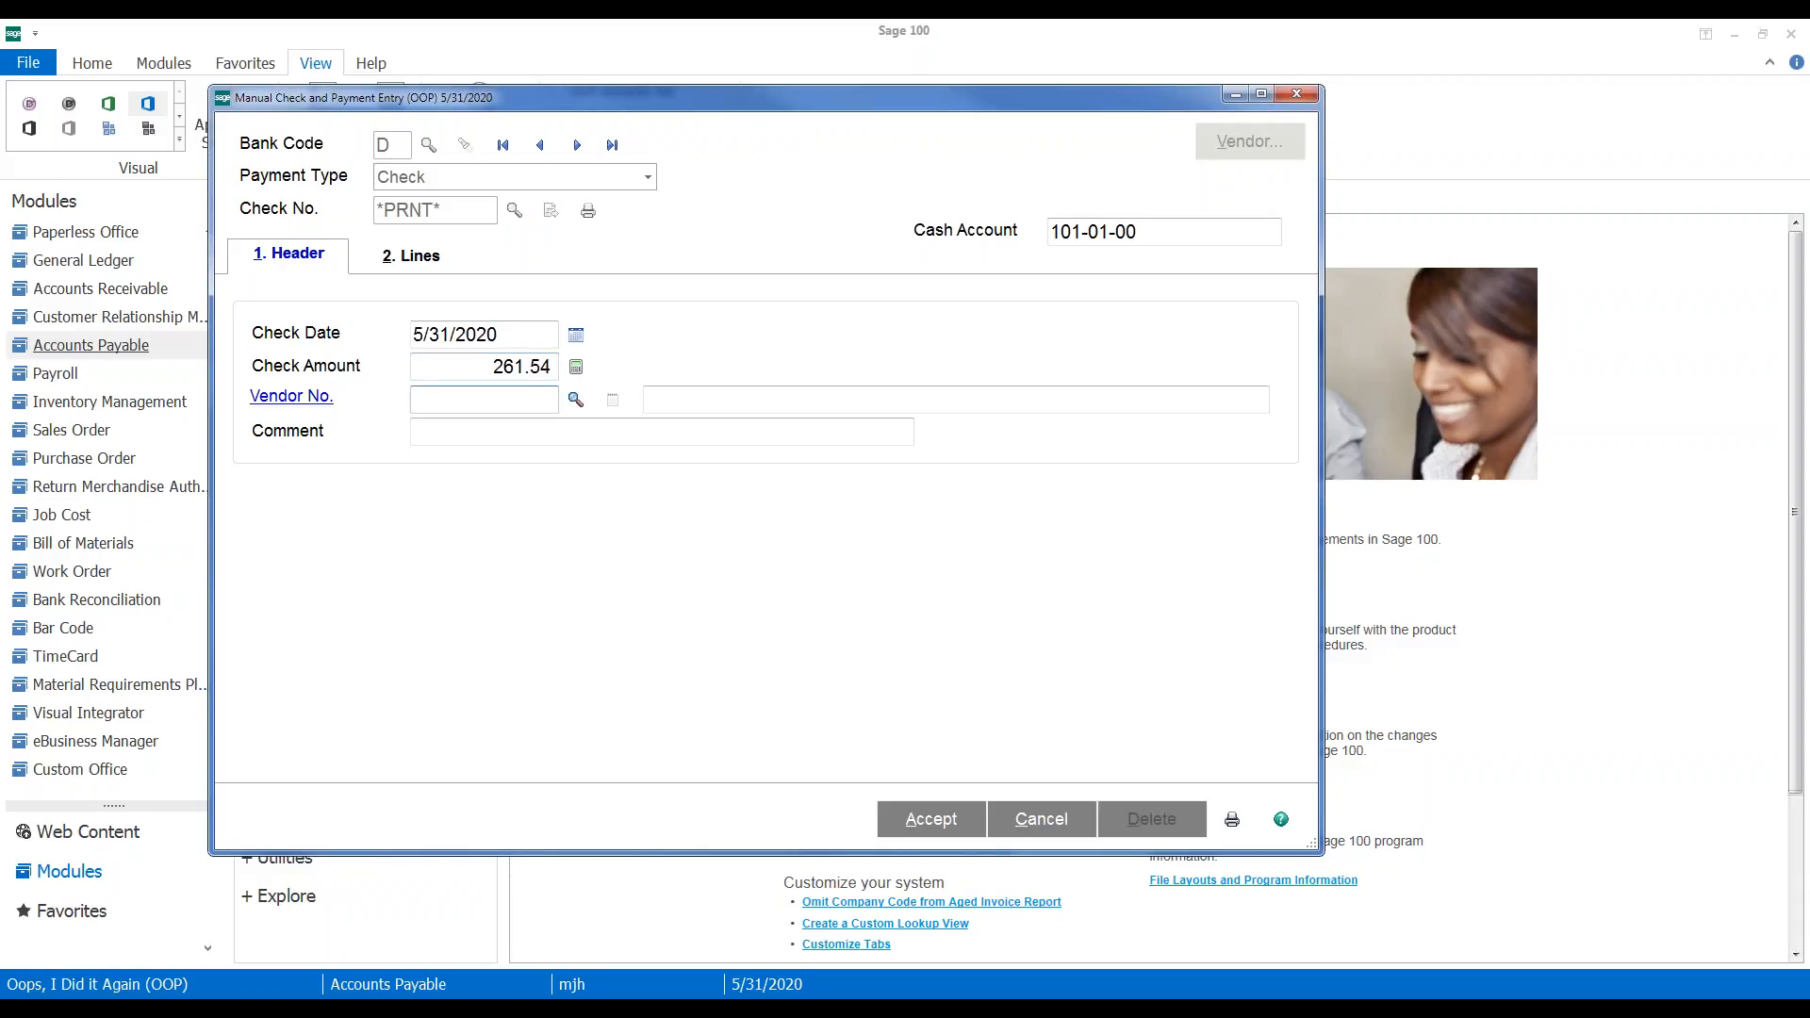
pyautogui.write('NOF')
pyautogui.press('Tab')
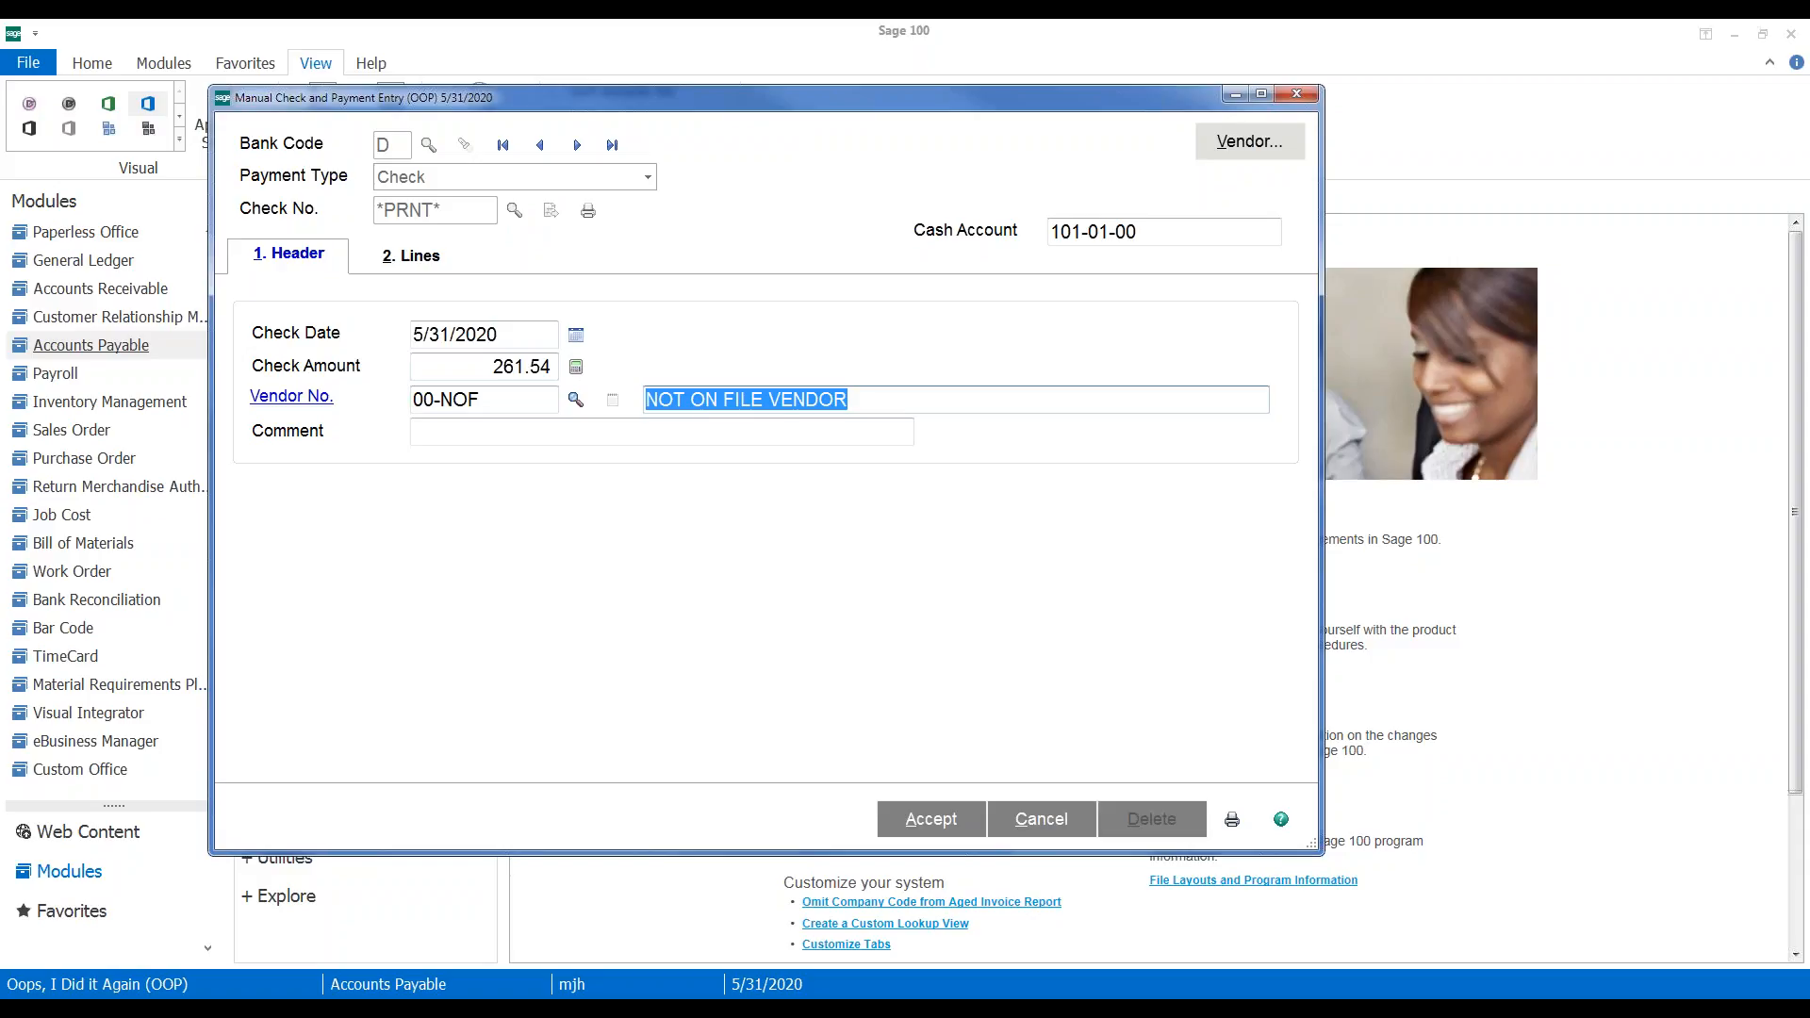
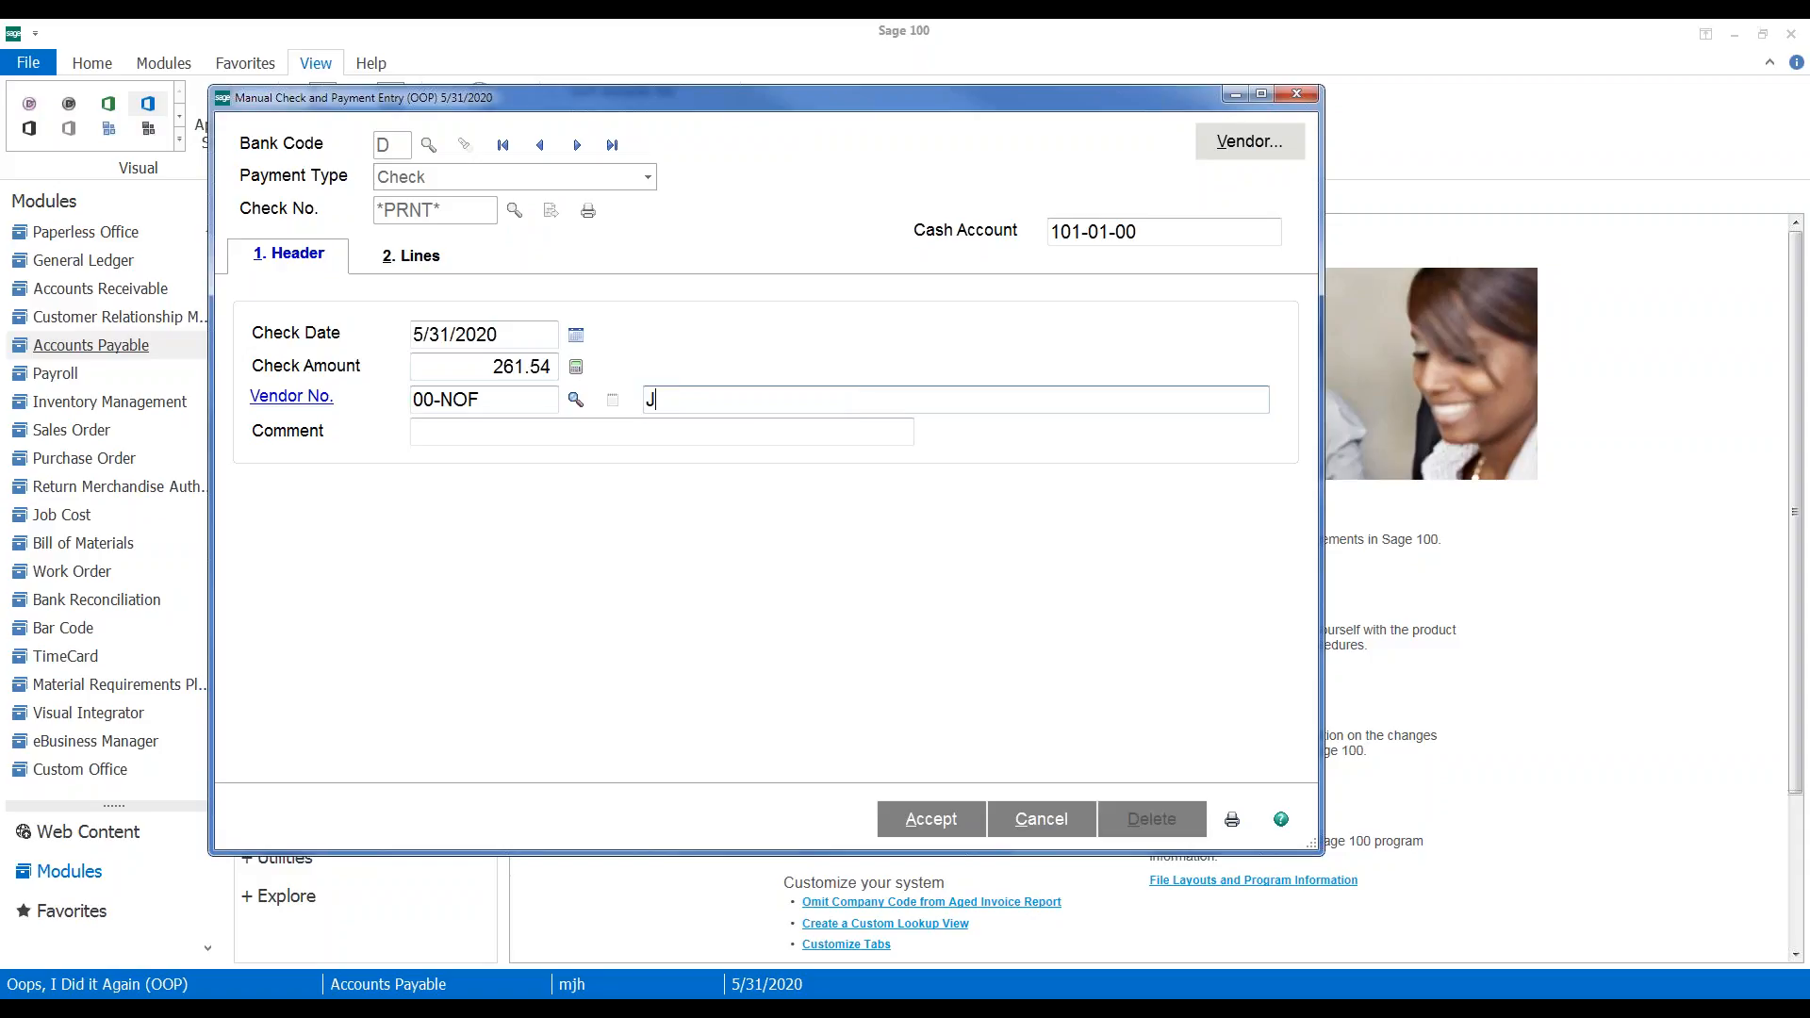
pyautogui.click(404, 259)
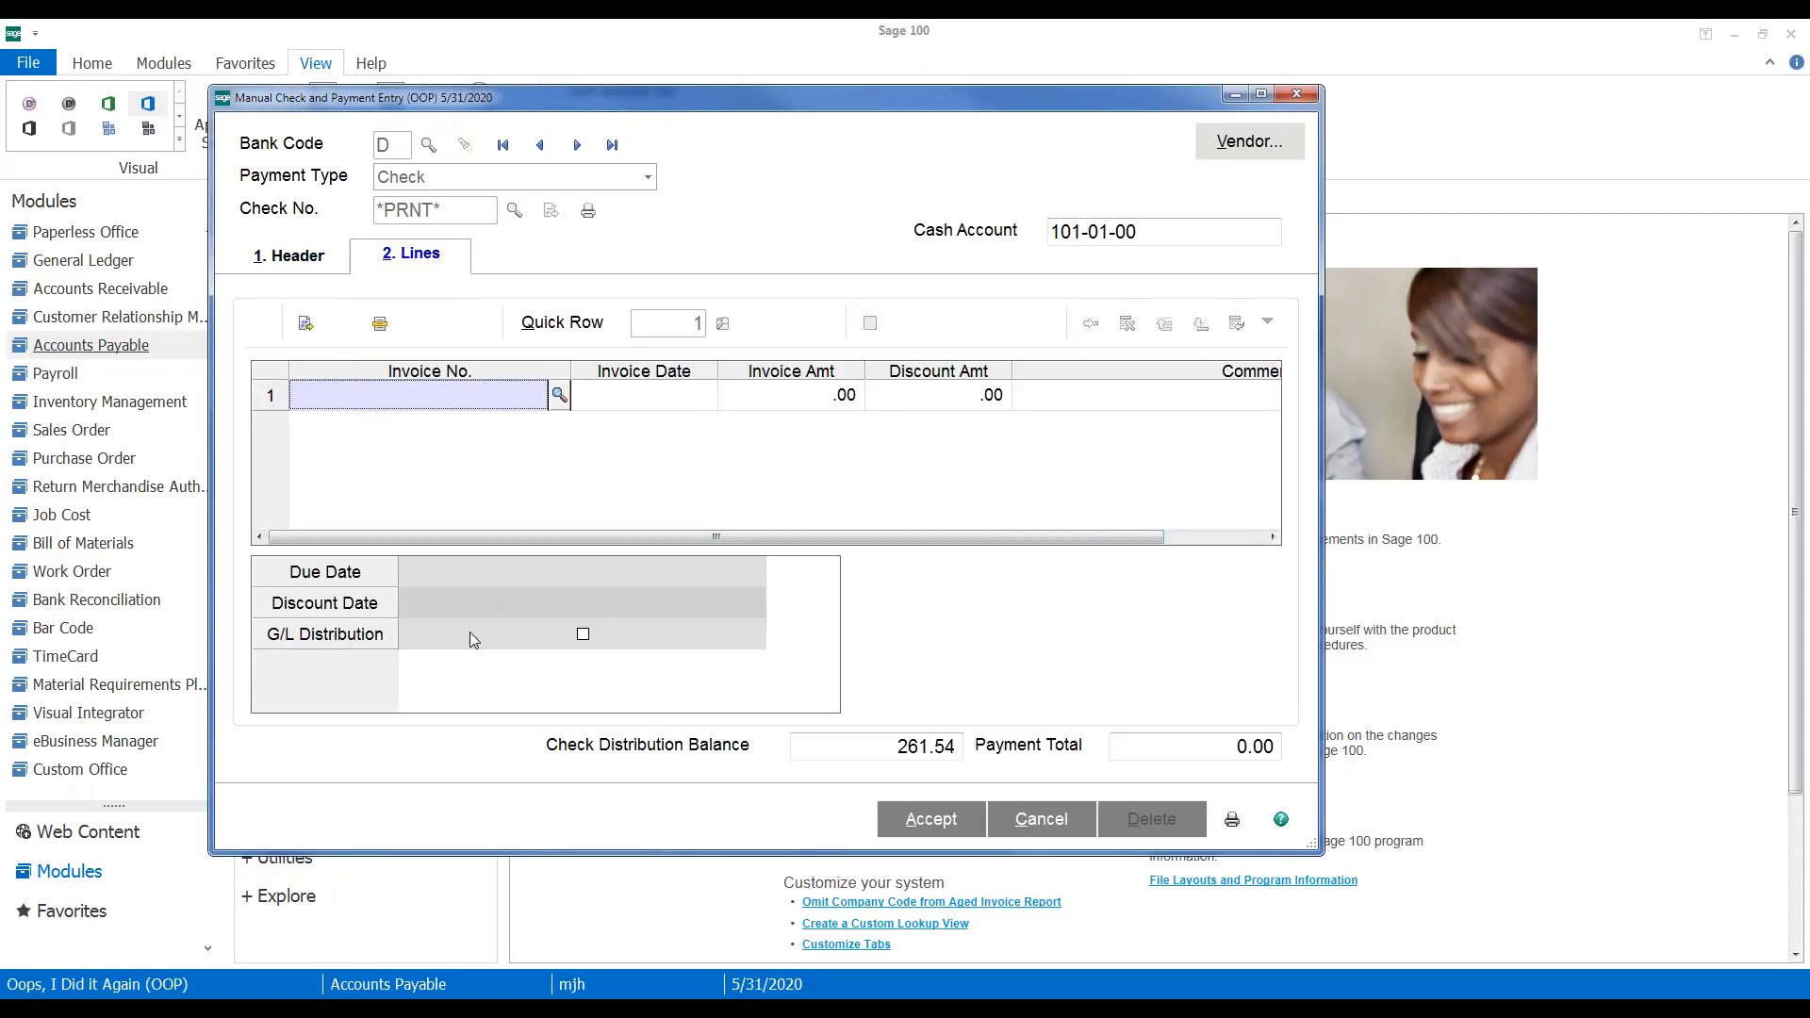
# Add a check line distributing 261.54 to account 600-01-01 Driver payroll - East
pyautogui.click(305, 324)
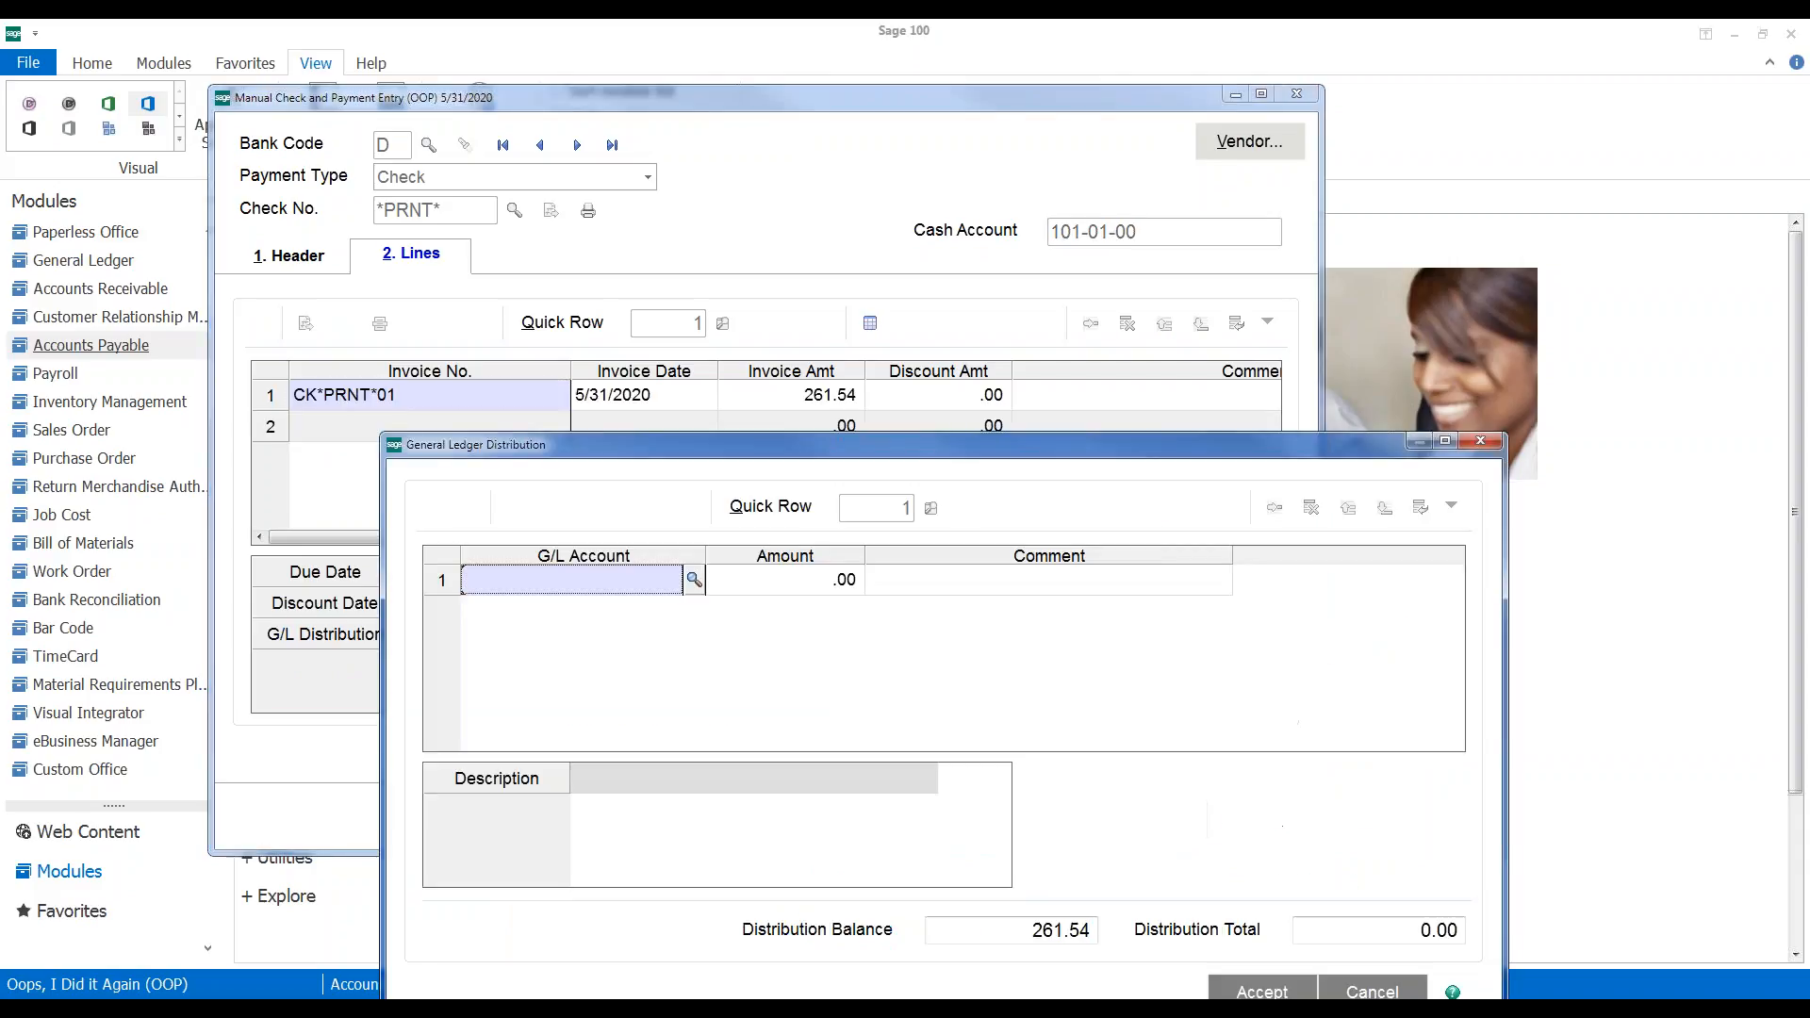
pyautogui.click(694, 580)
pyautogui.moveTo(1376, 264); pyautogui.dragTo(1322, 465)
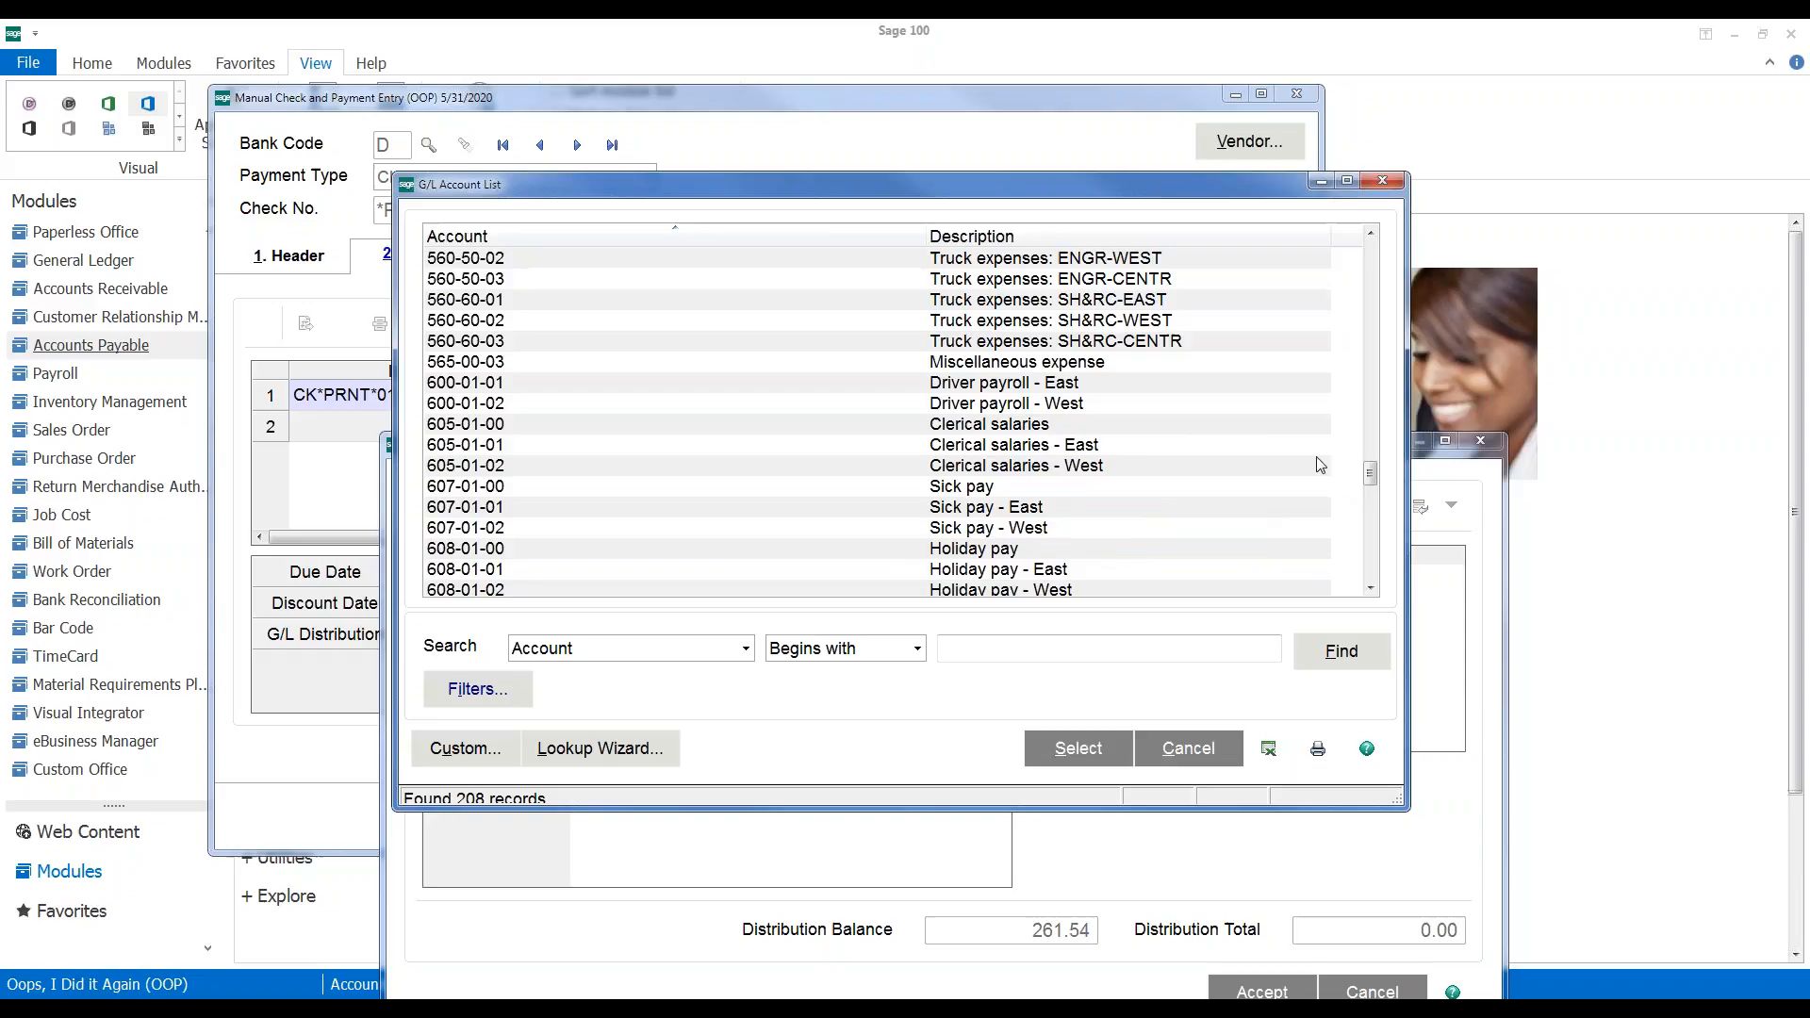
pyautogui.click(963, 390)
pyautogui.click(1086, 752)
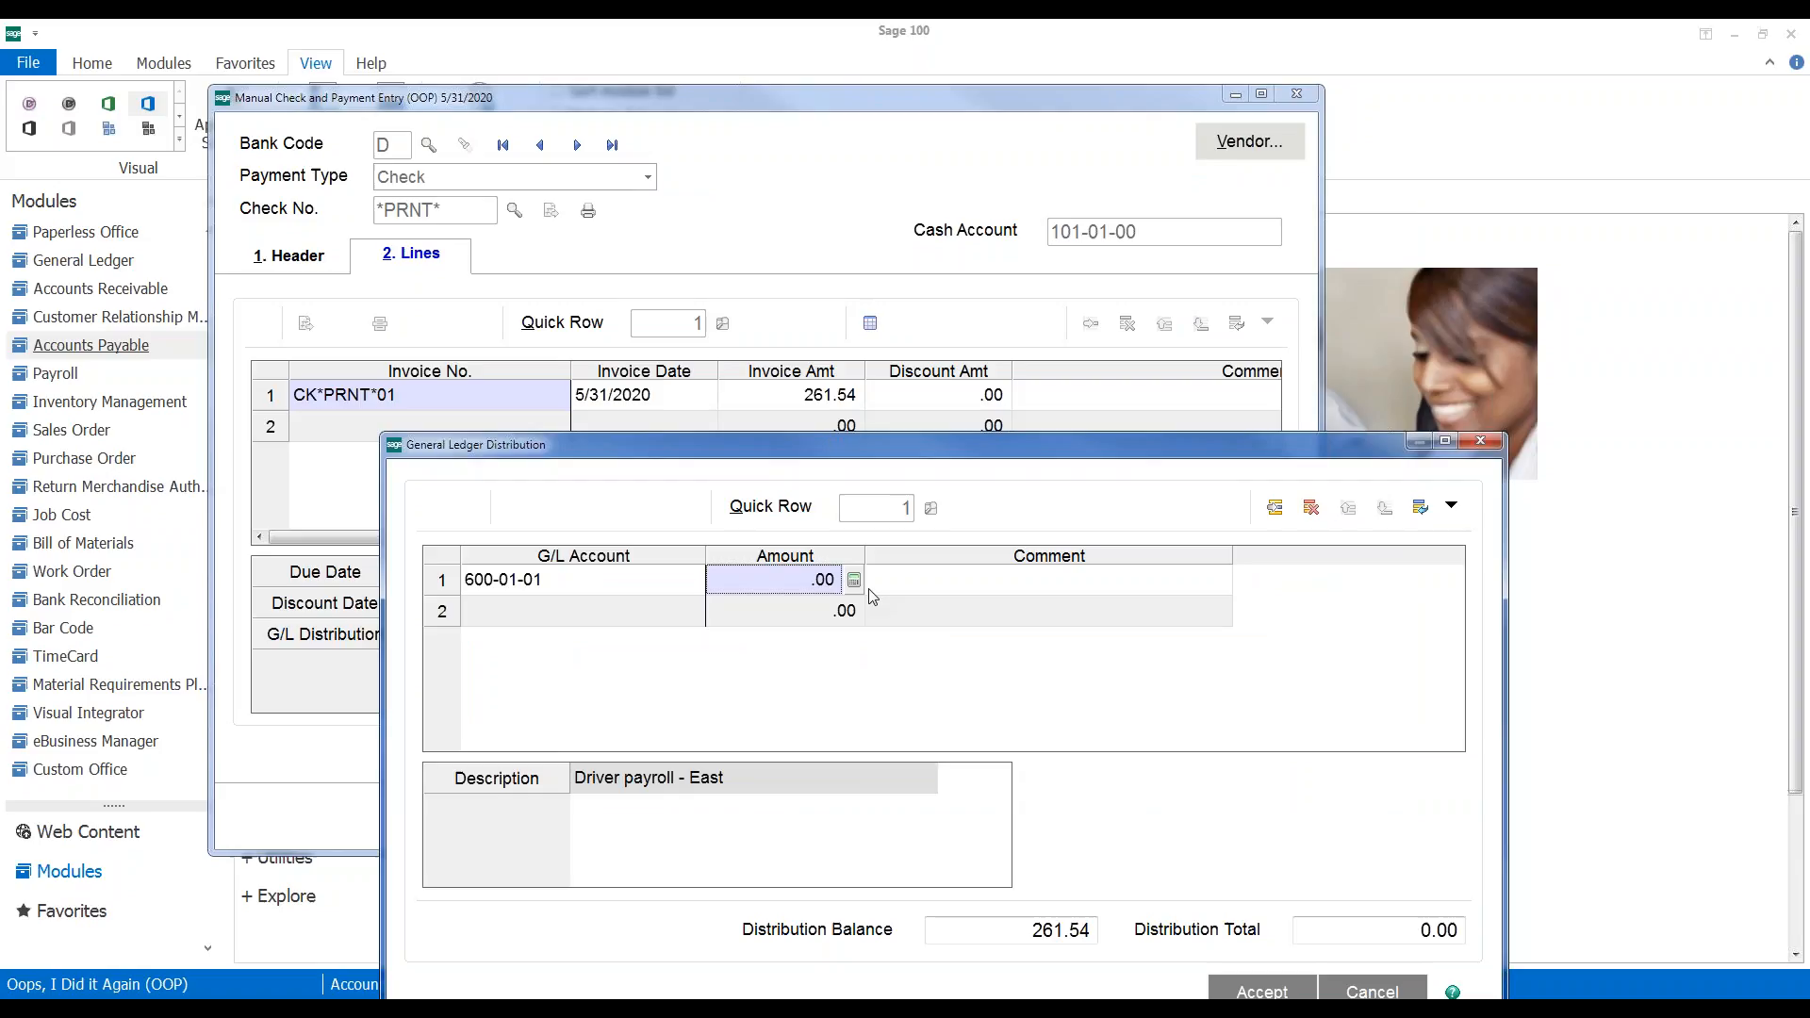
pyautogui.write('261.54')
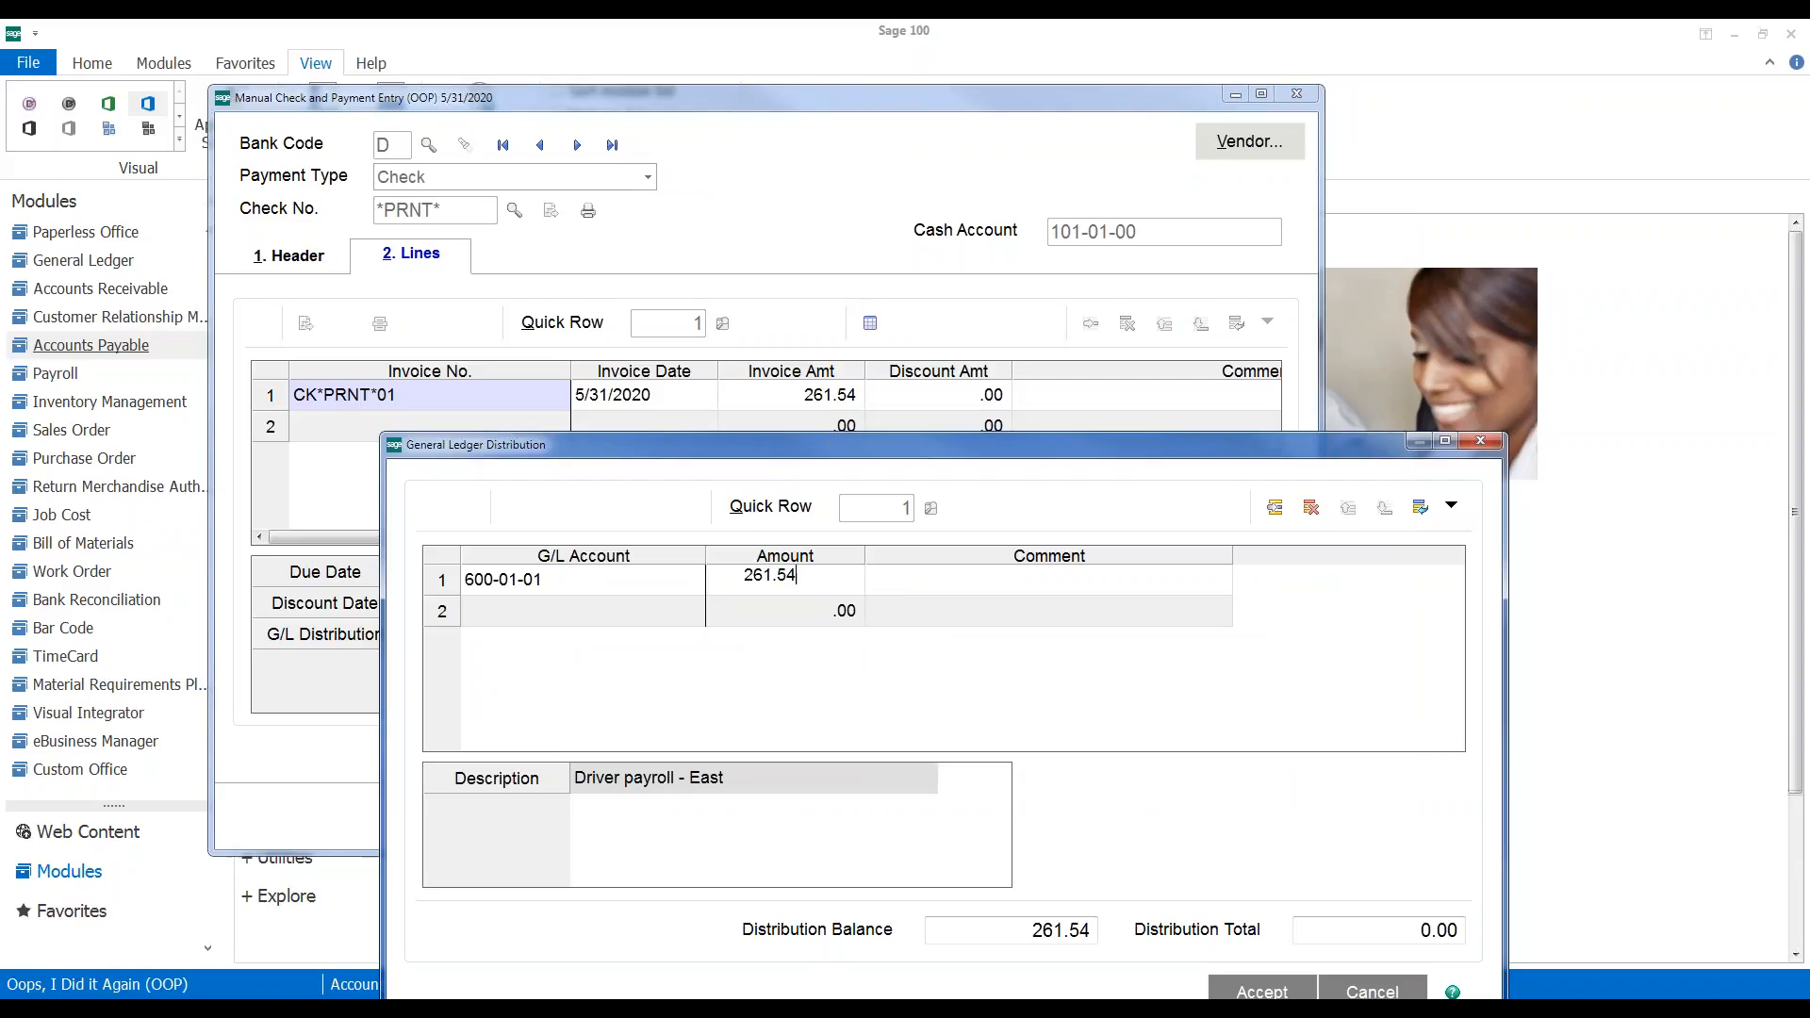
pyautogui.press('Tab')
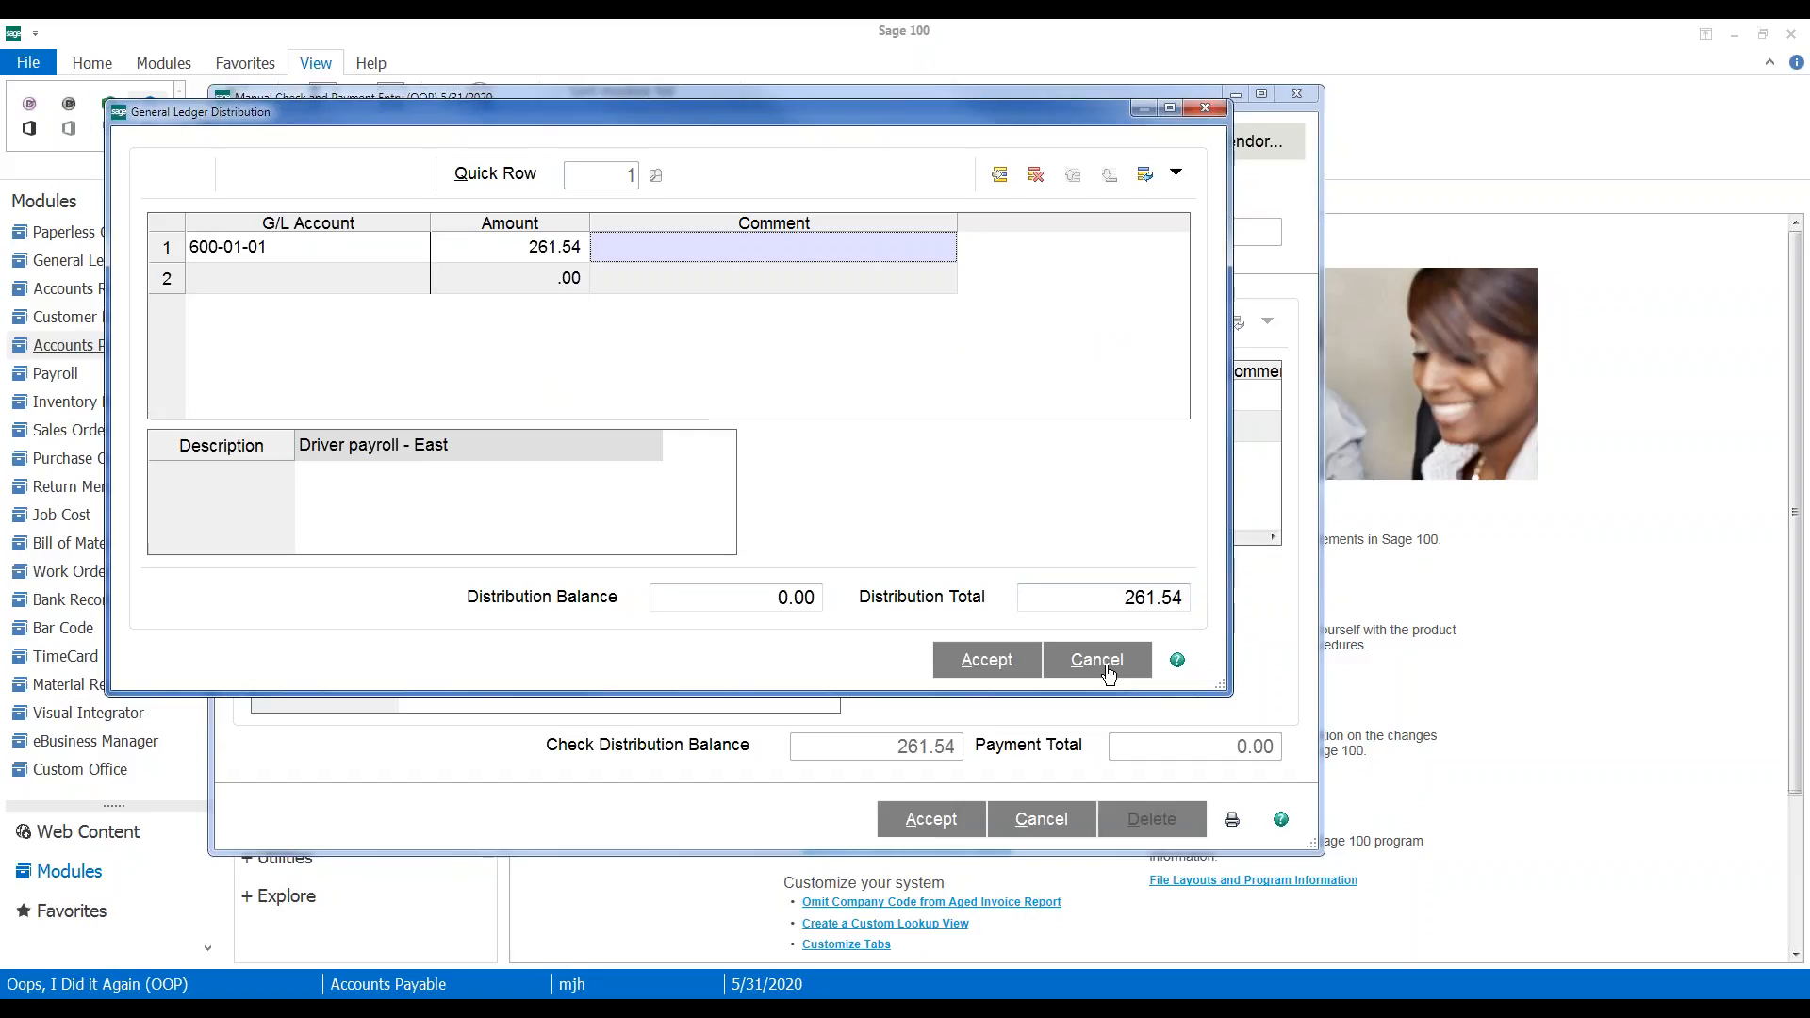
pyautogui.click(987, 660)
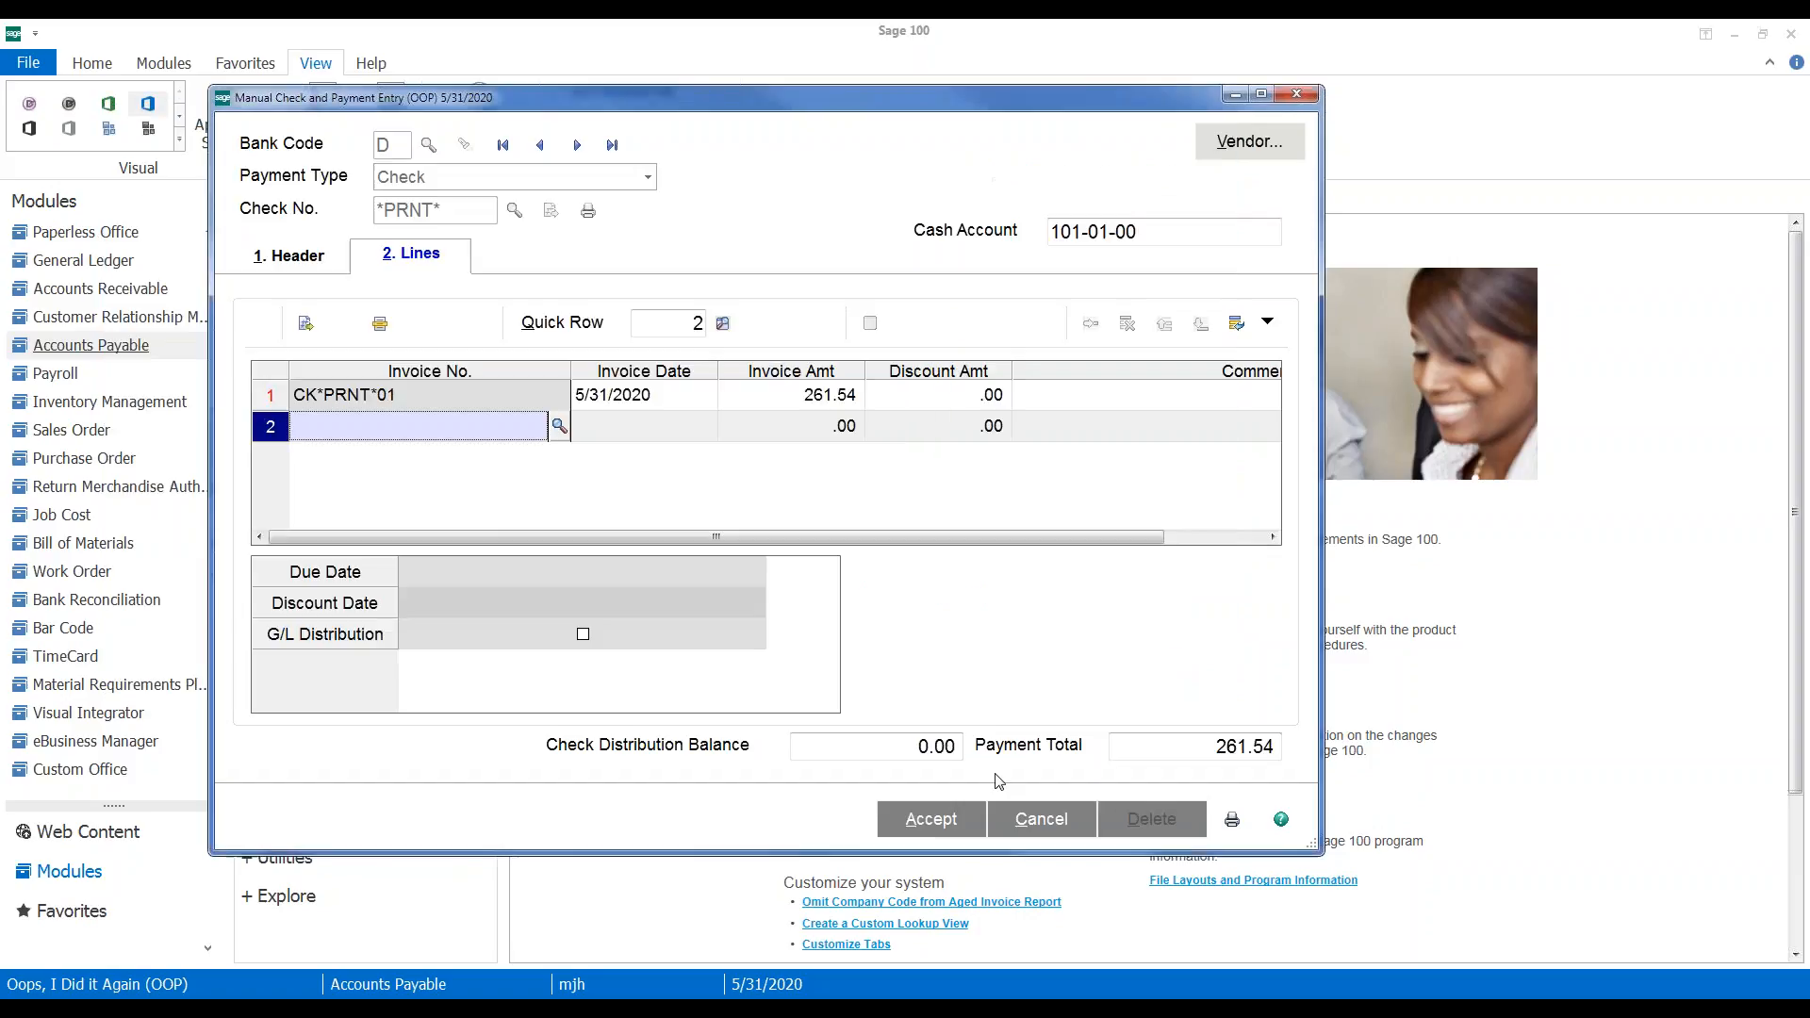
# Accept the manual check, confirm its form, then close check printing settings and the entry window
pyautogui.click(932, 818)
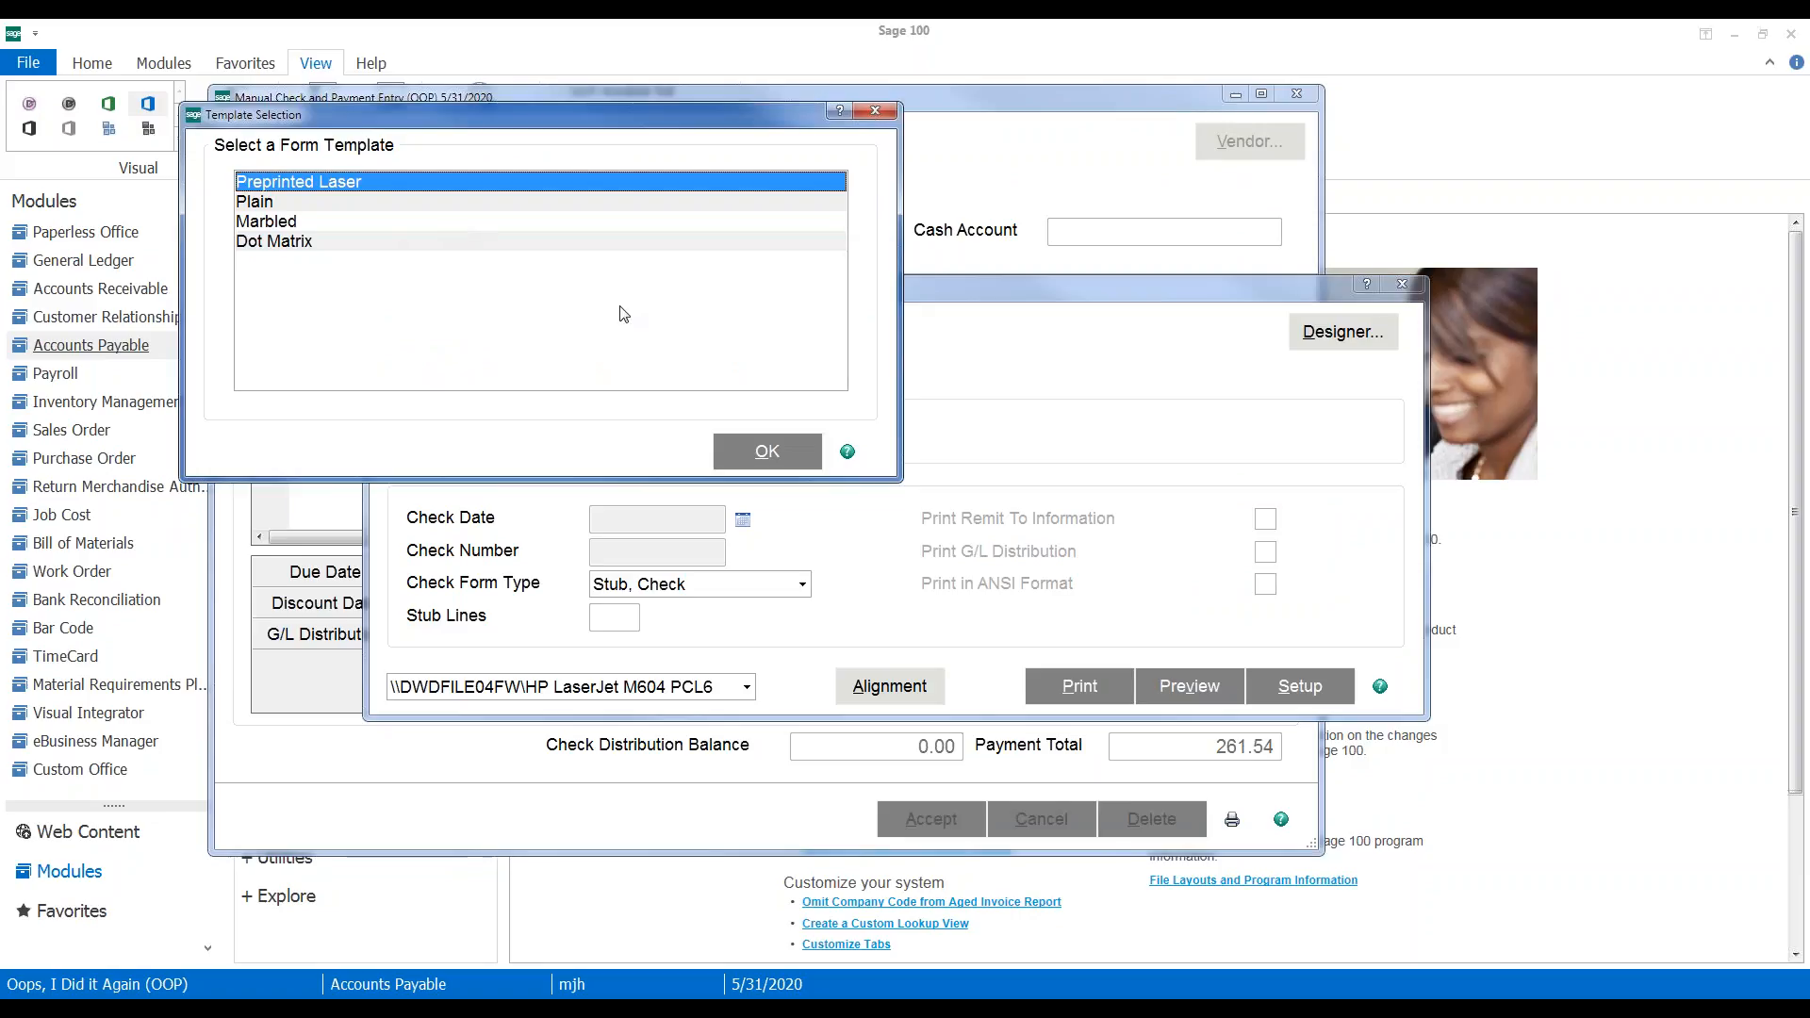
pyautogui.click(764, 450)
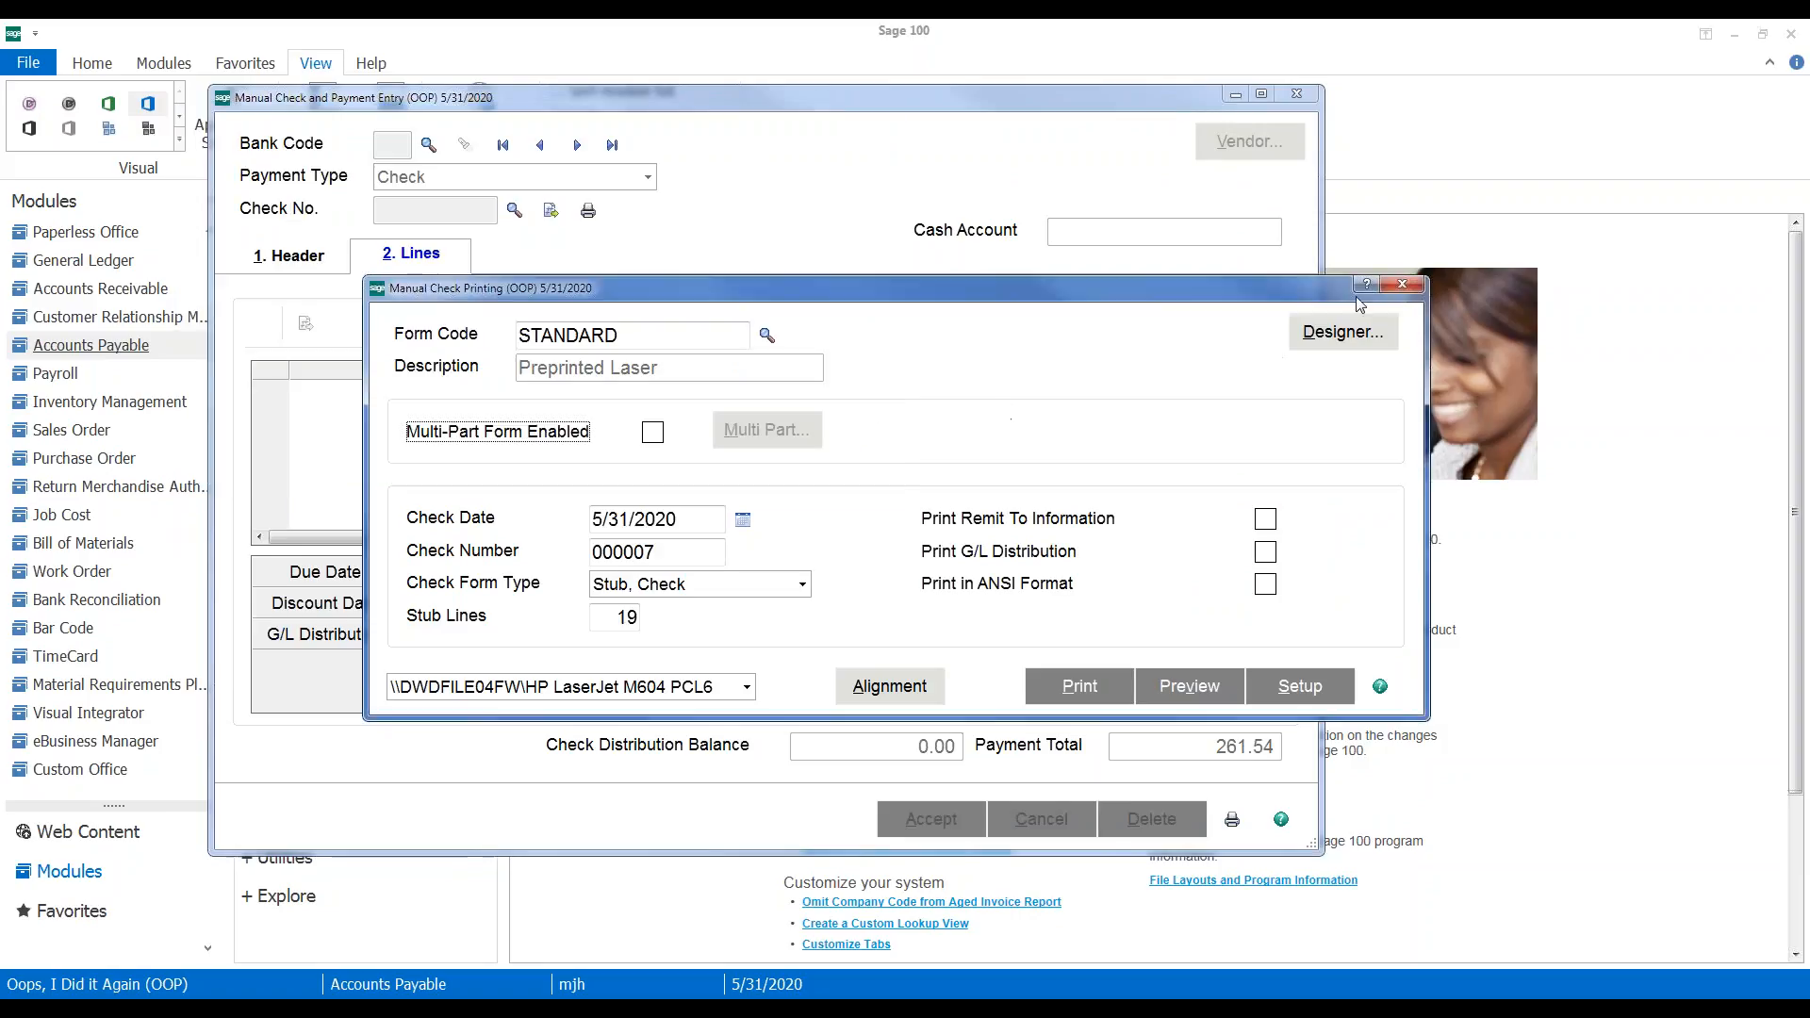
pyautogui.click(1402, 284)
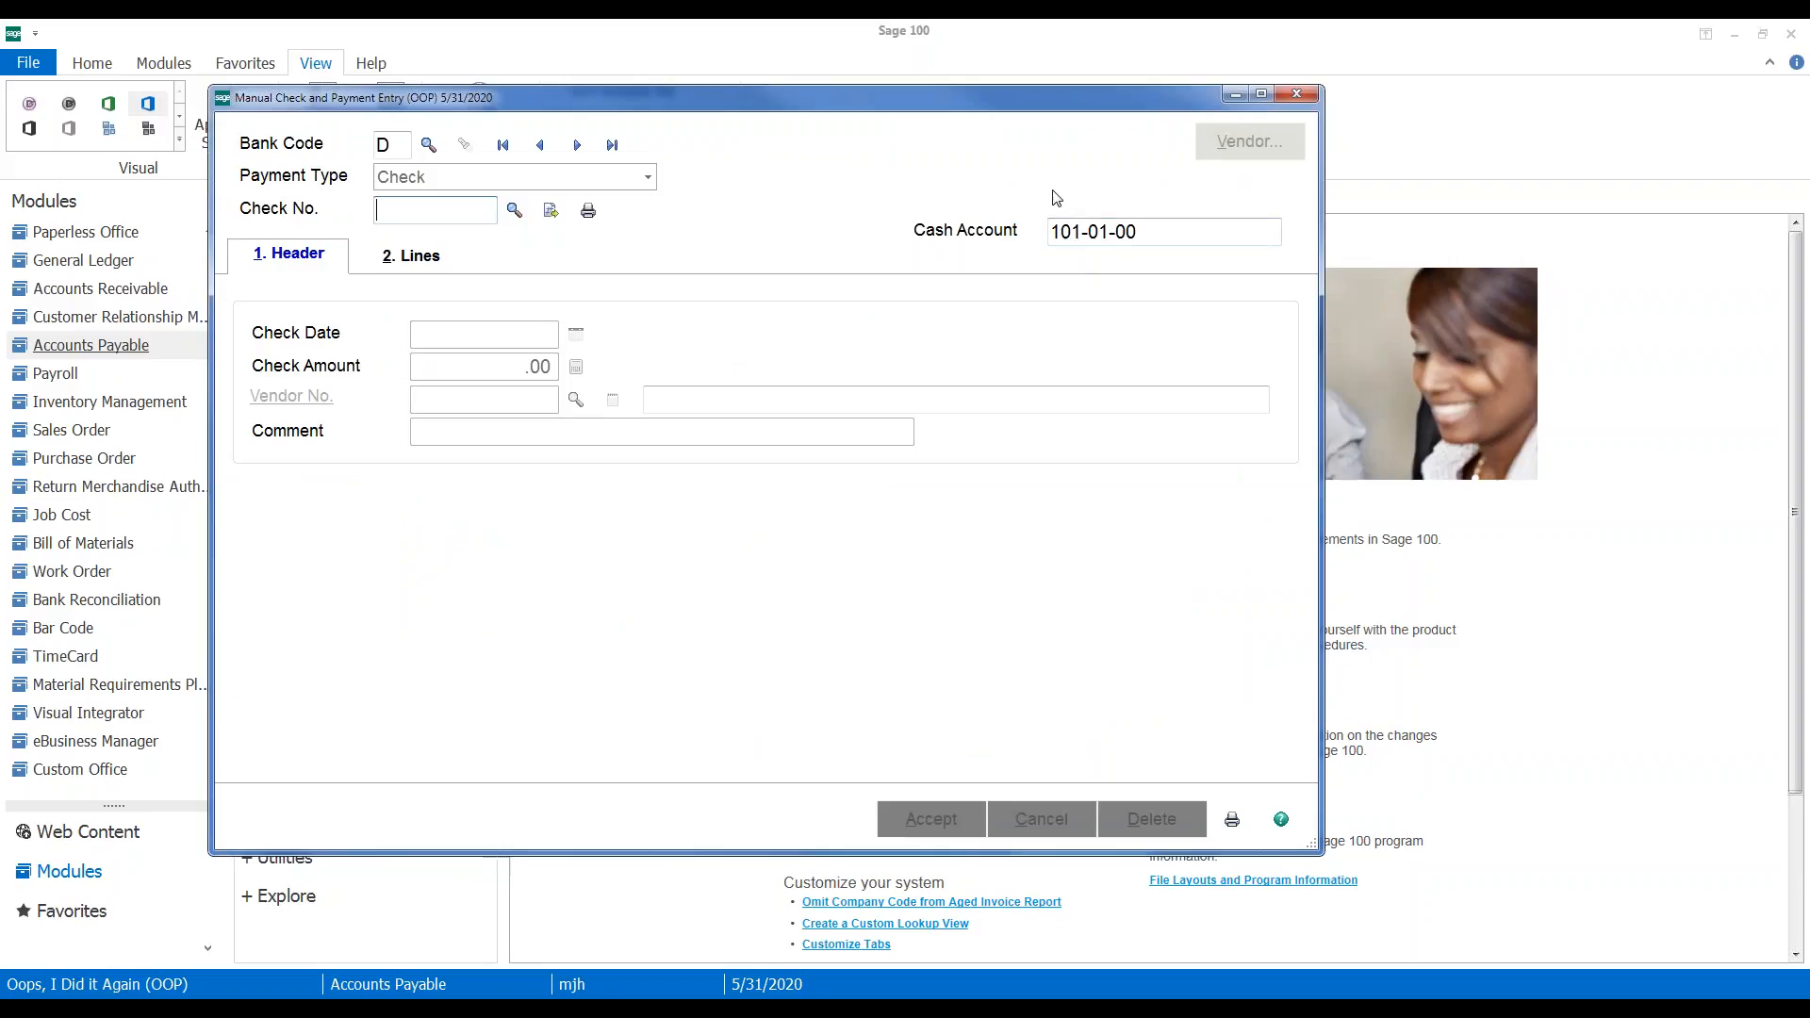
pyautogui.click(1297, 95)
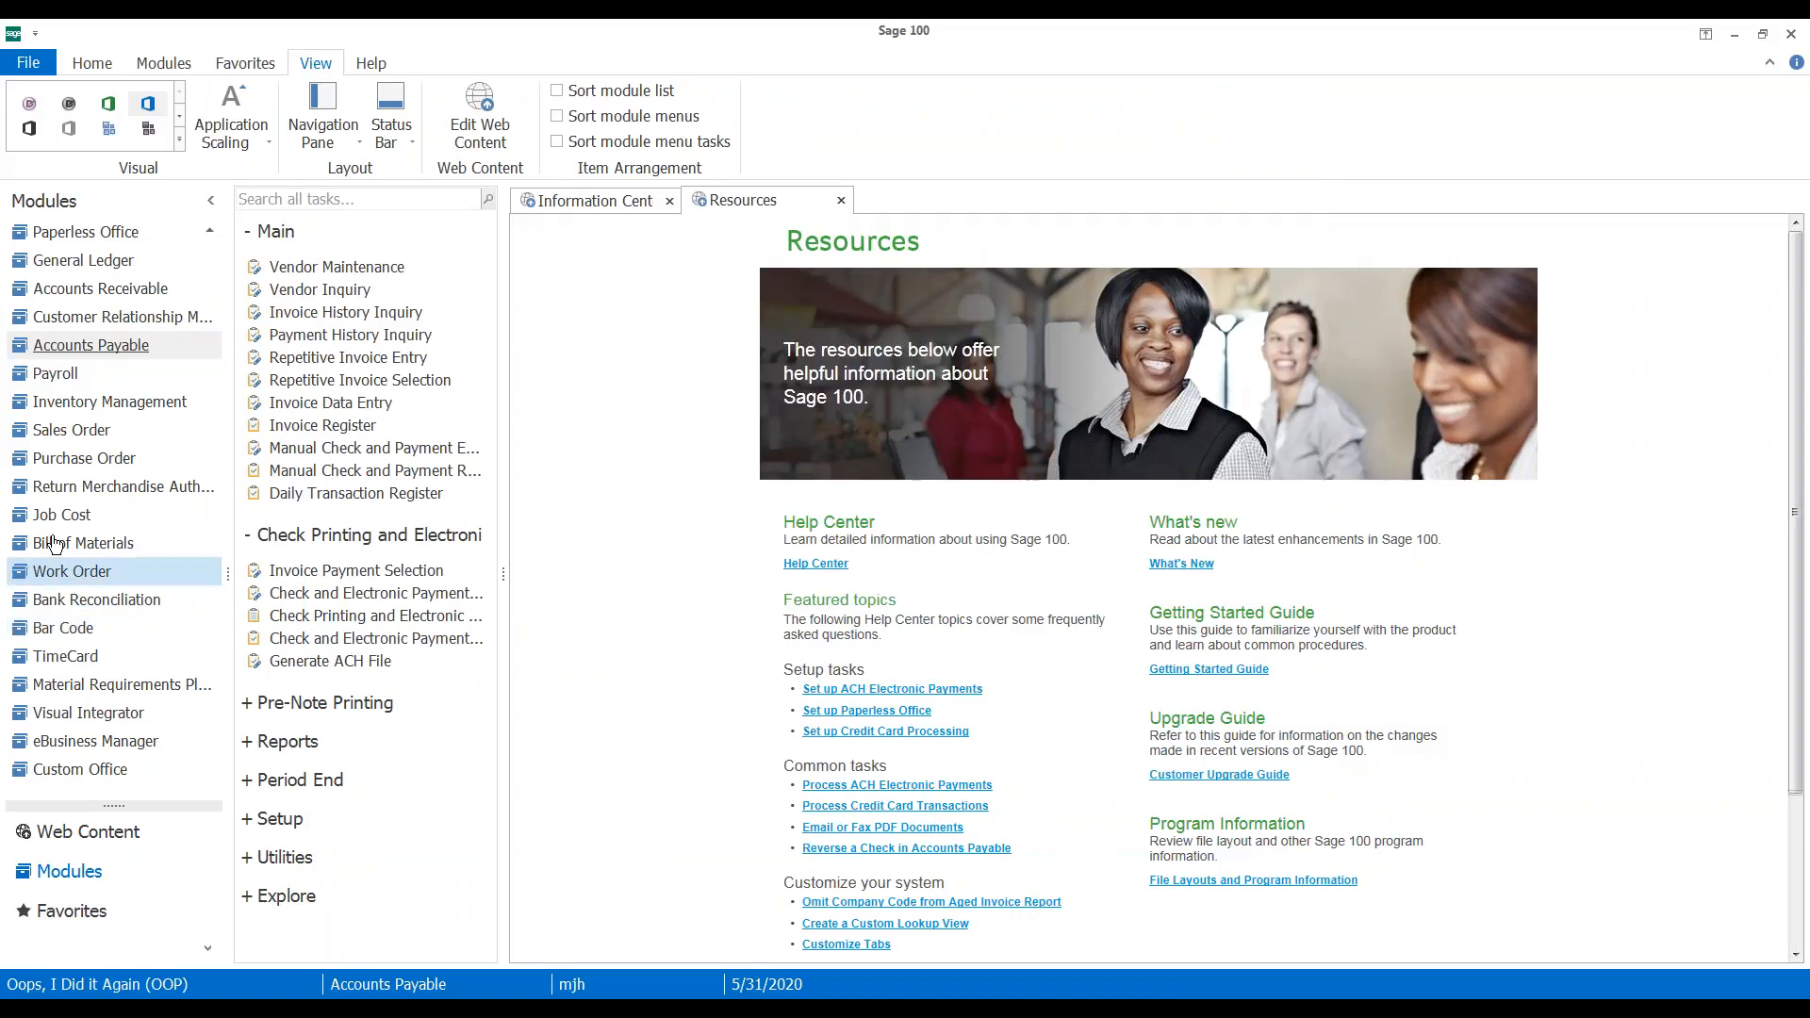
# Open Transaction Entry in the Inventory Management module
pyautogui.click(36, 405)
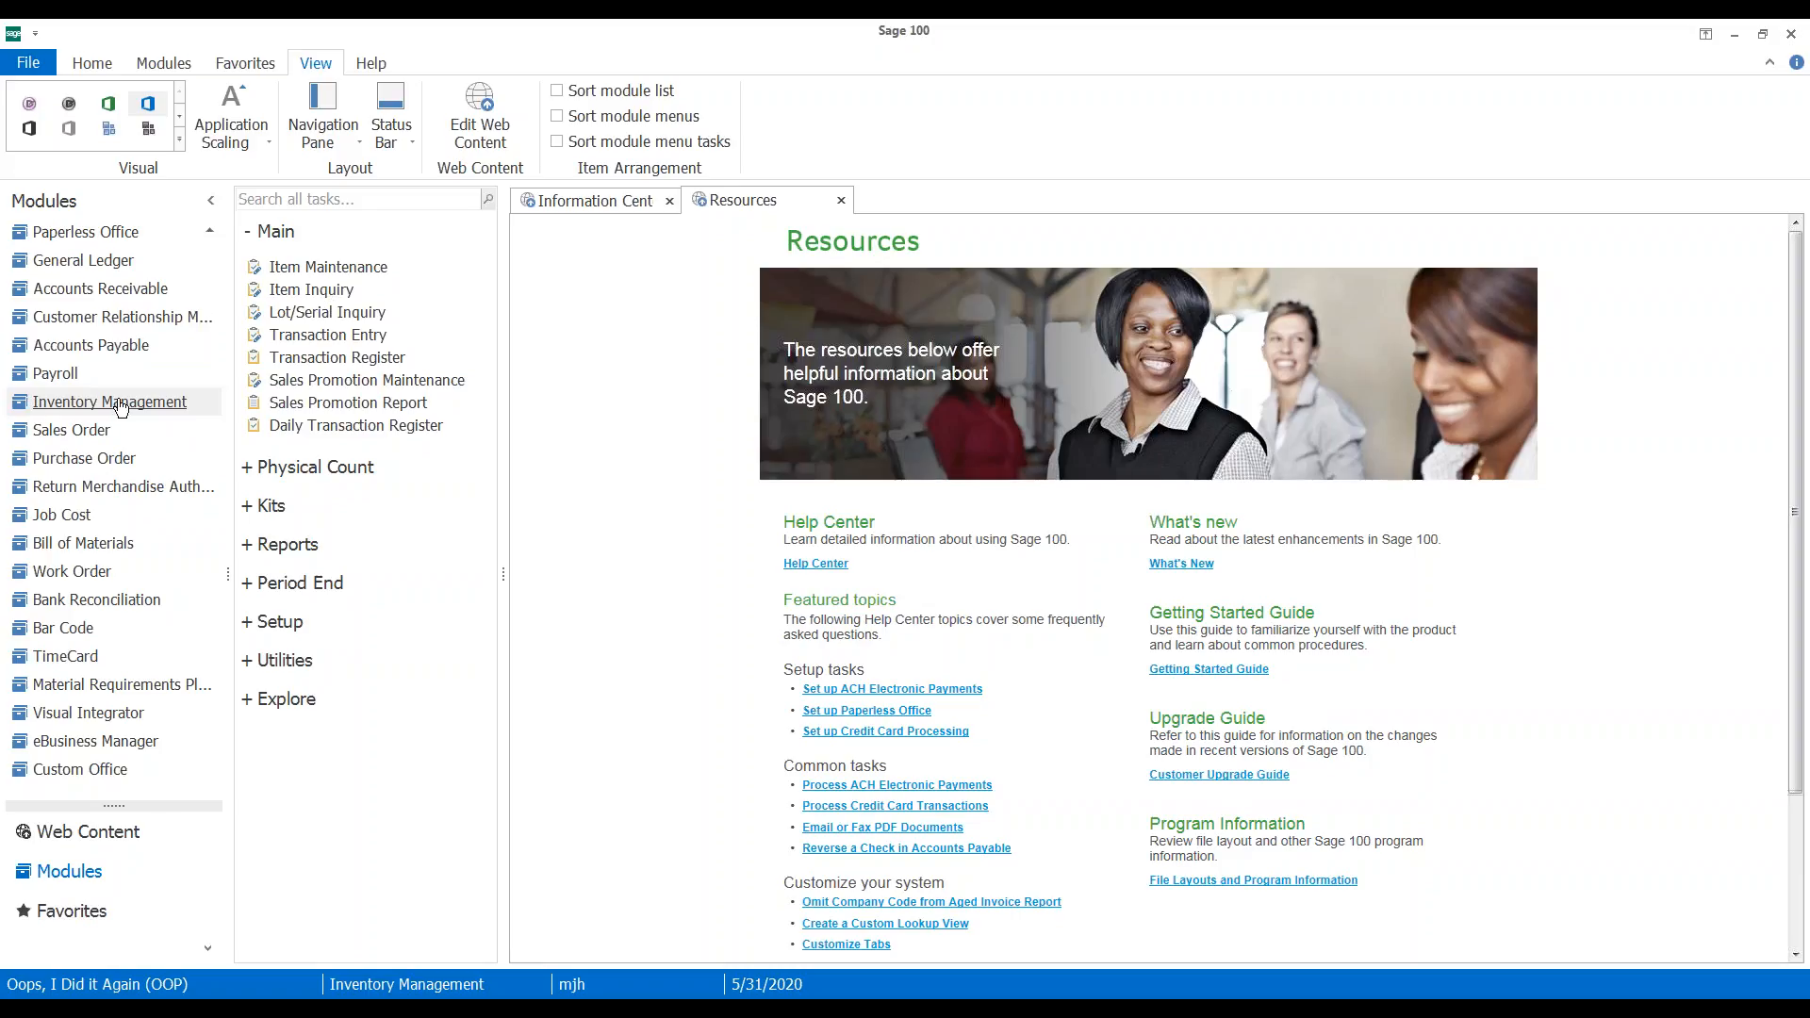
pyautogui.click(330, 337)
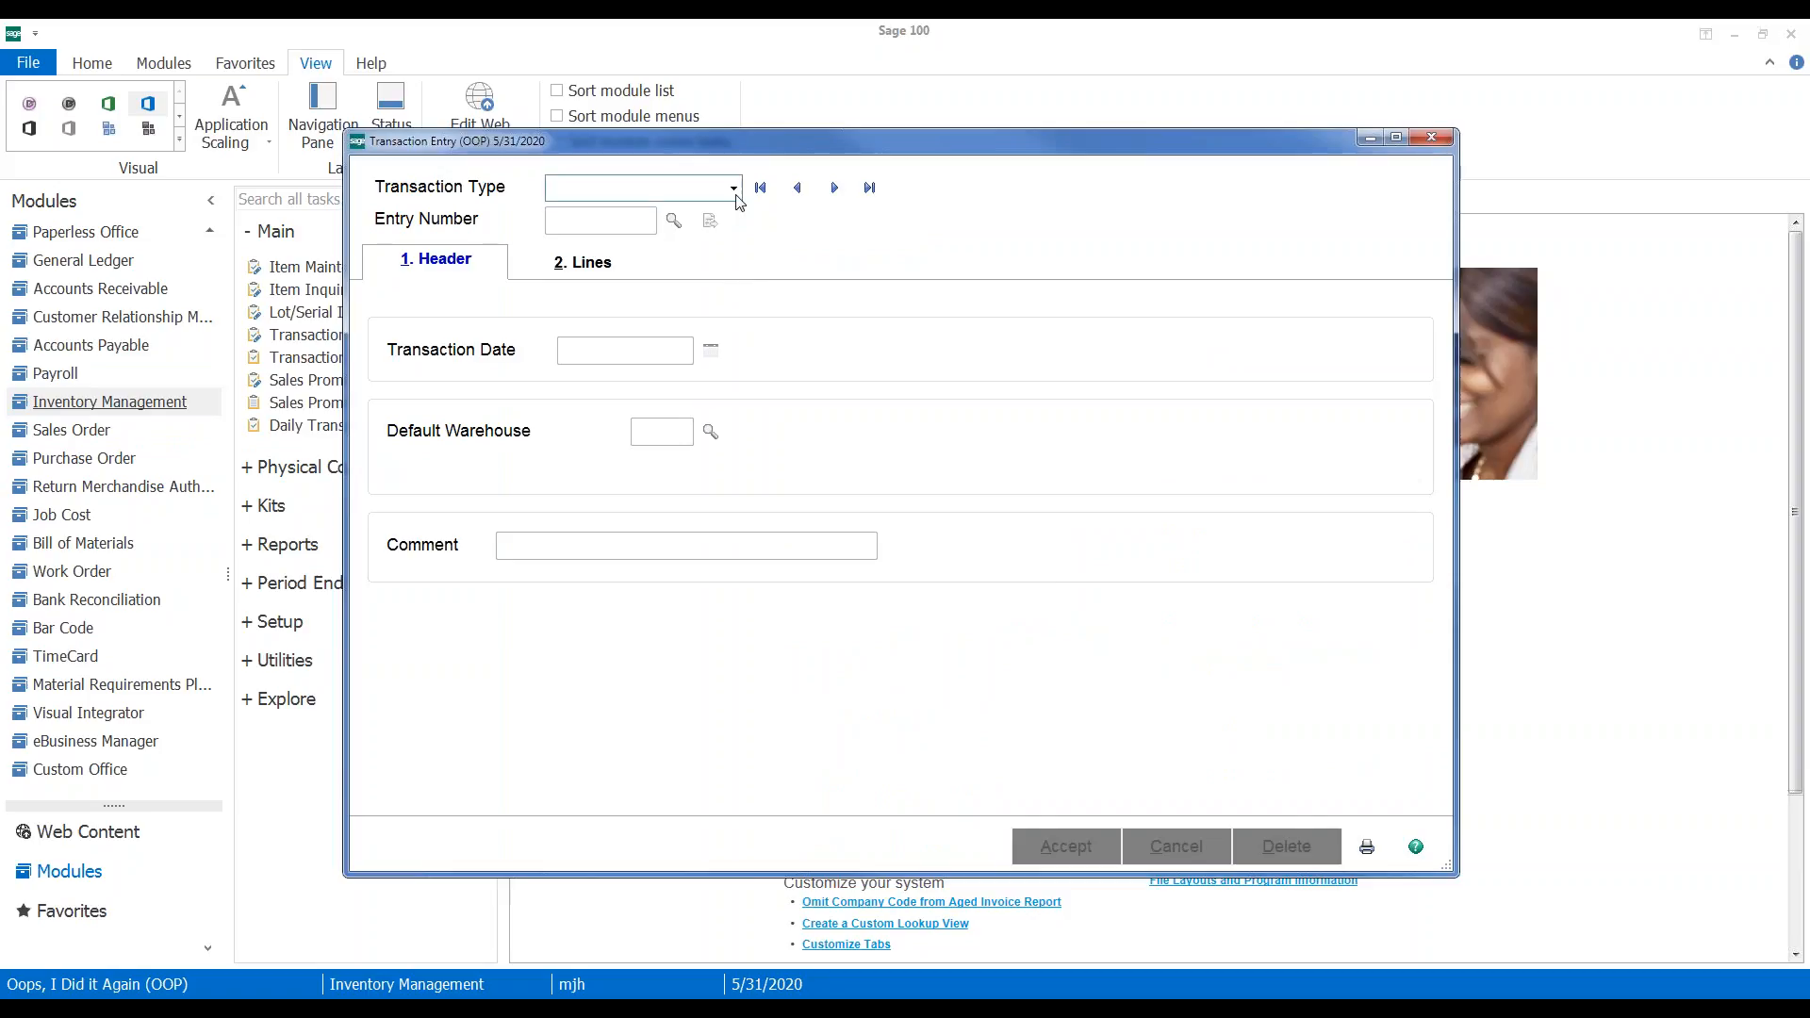
# List the transaction types: Sales, Issues, Transfers, Adjustments, Receipts
pyautogui.click(735, 189)
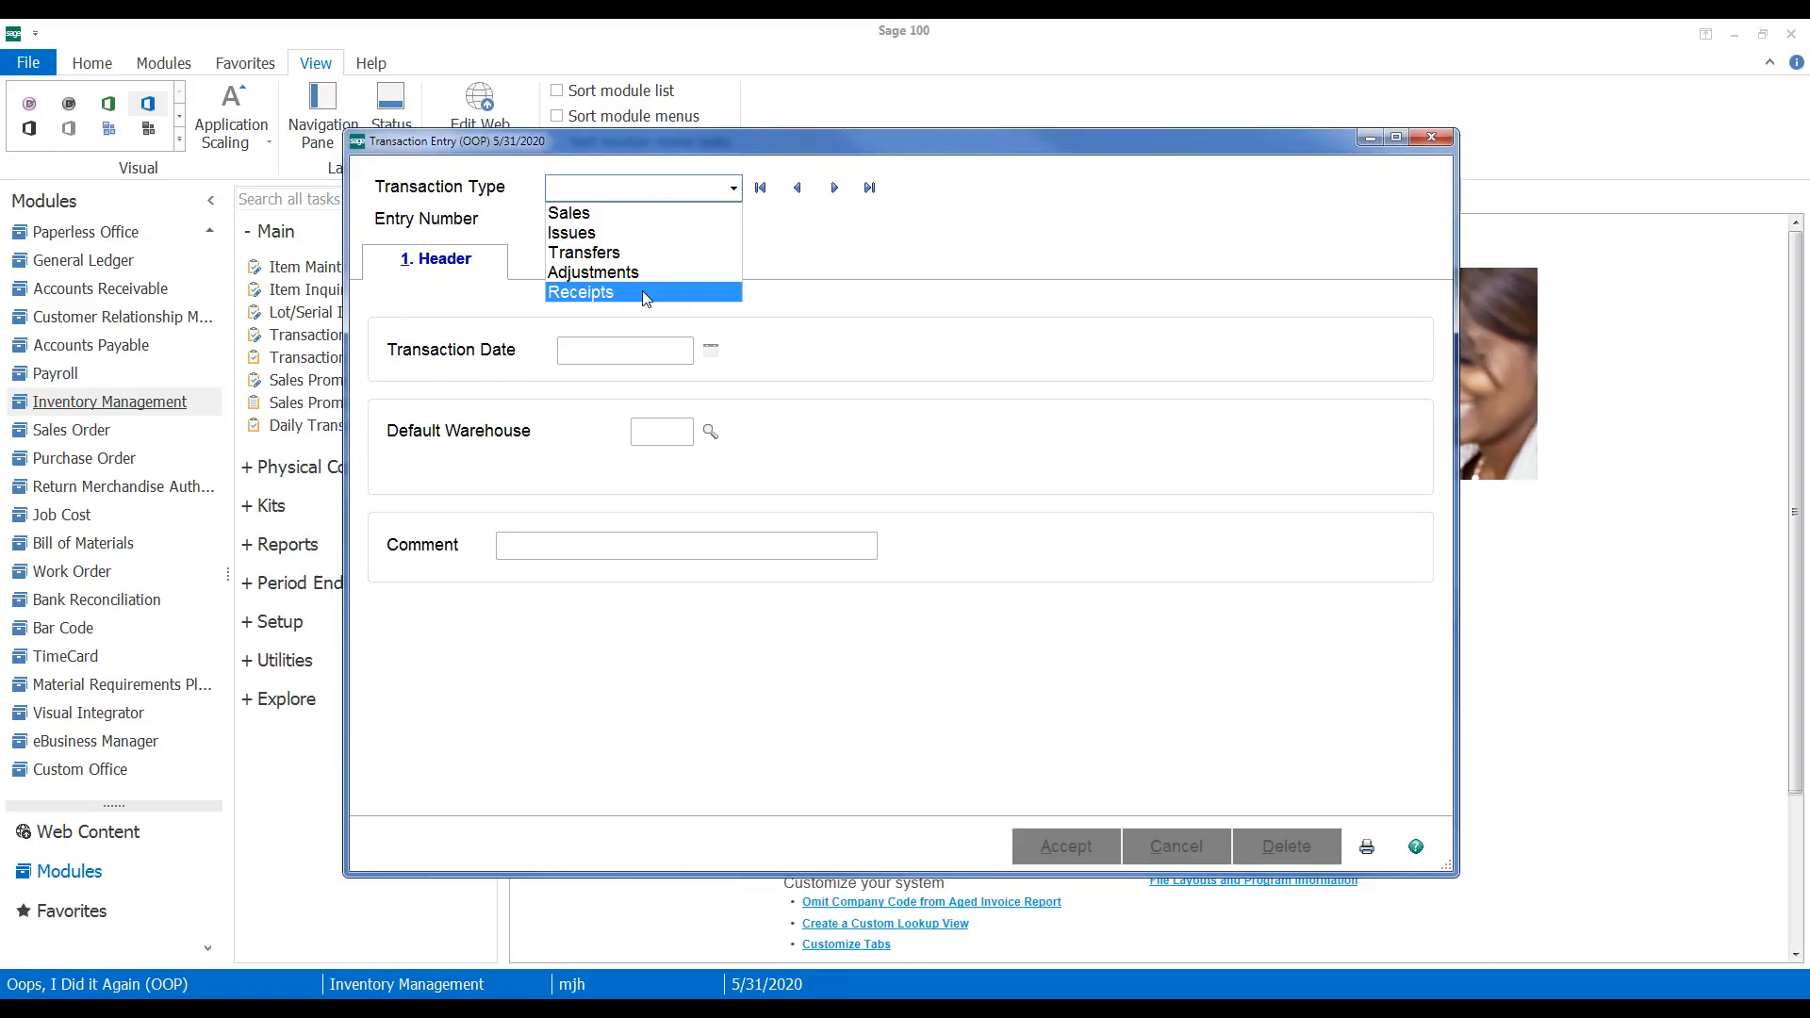
# Start Adjustments entry 00000010 for warehouse 000 and select item 2480-8-50 for its first line
pyautogui.click(710, 275)
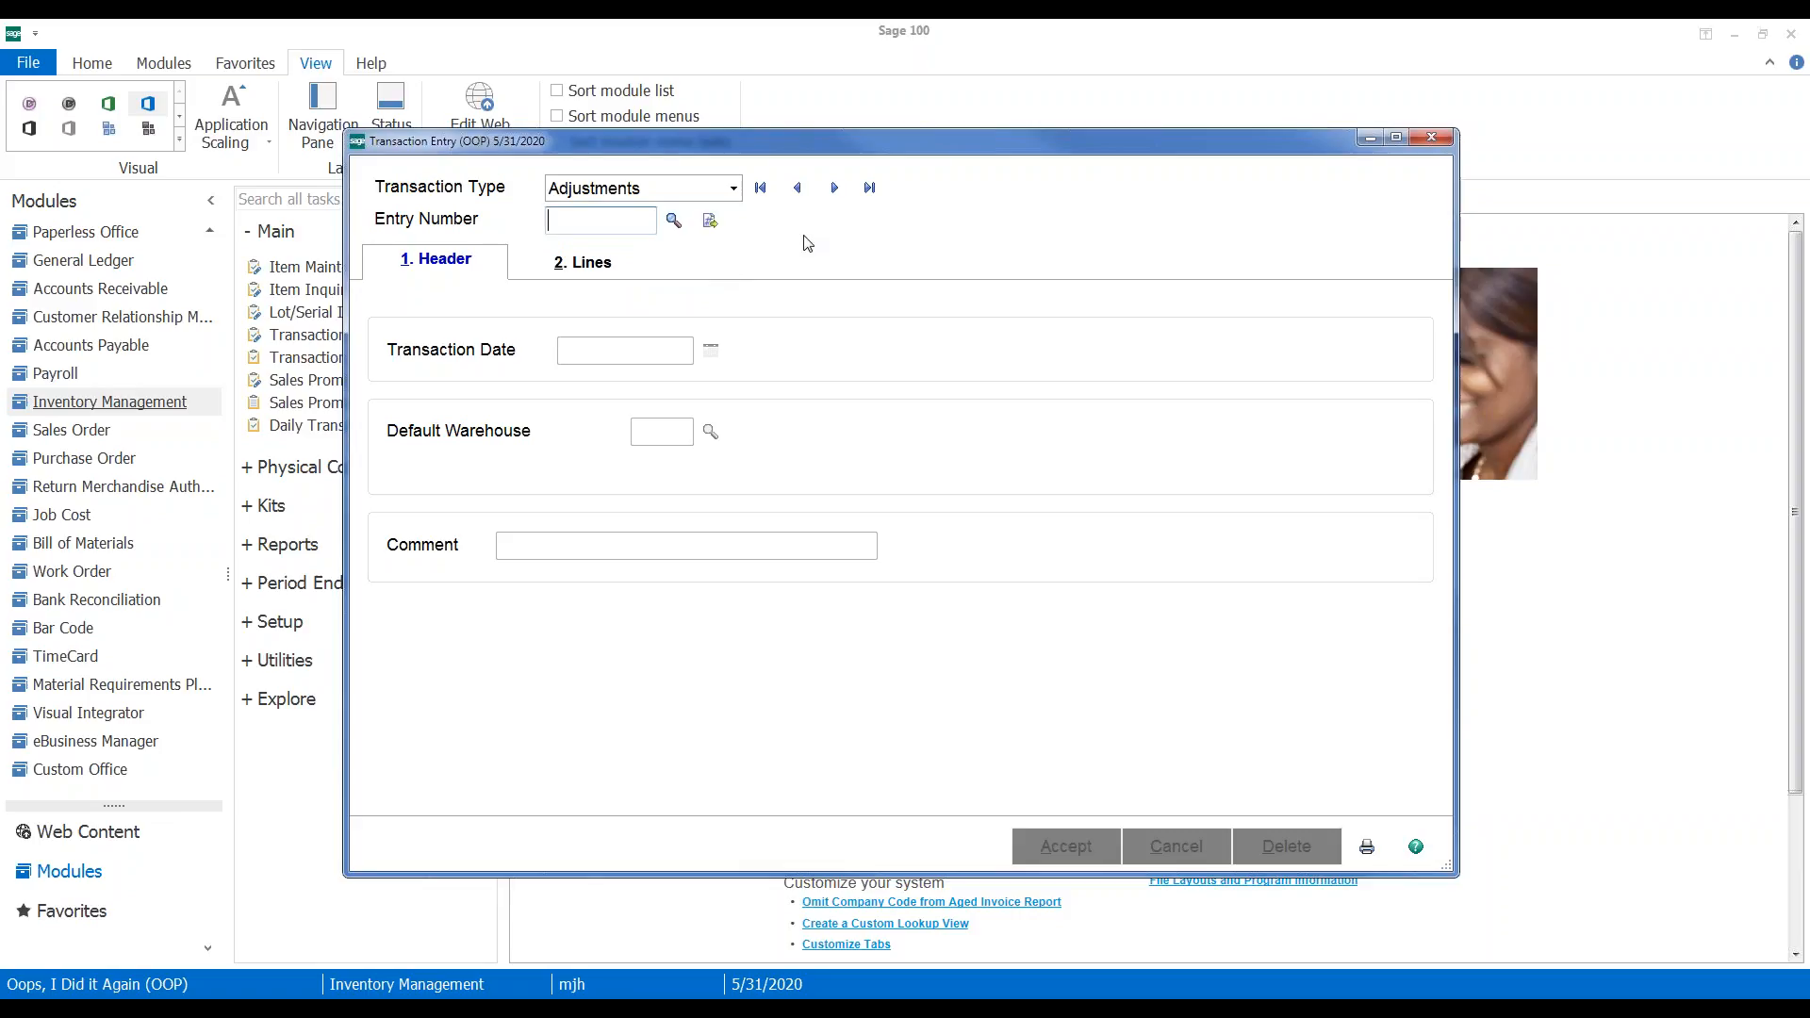
pyautogui.click(710, 221)
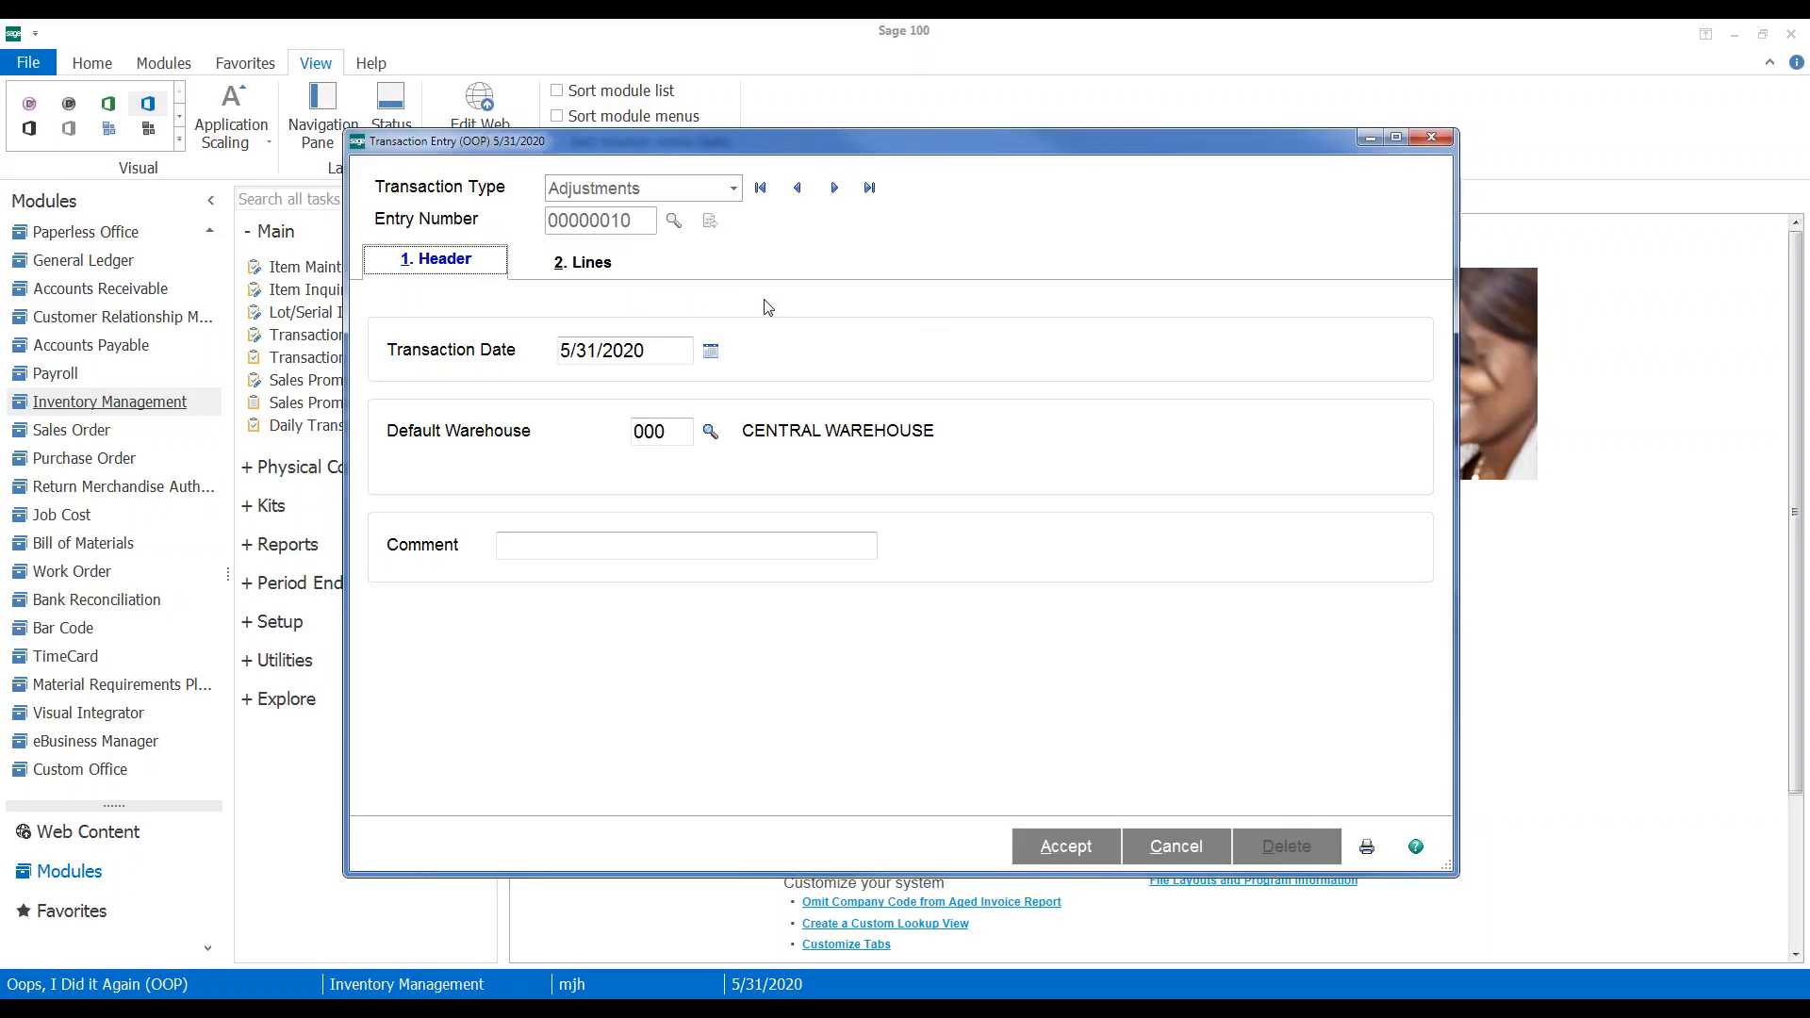
pyautogui.click(606, 276)
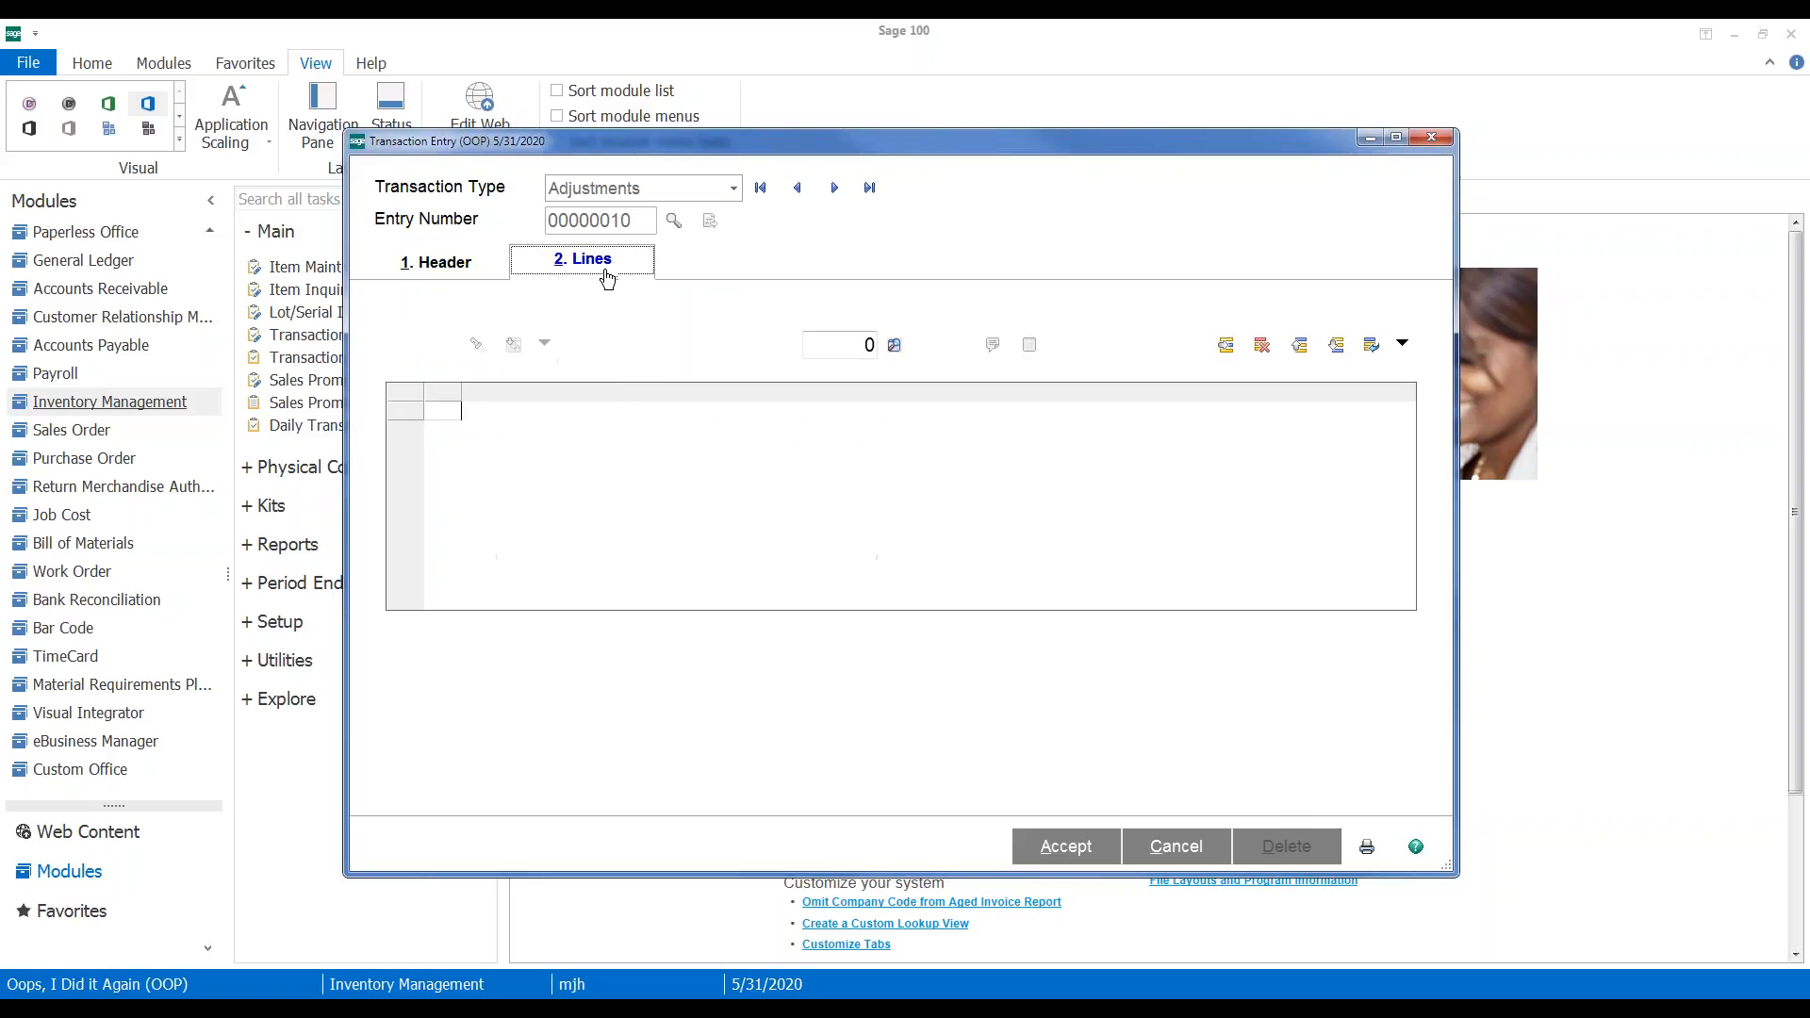
pyautogui.click(829, 418)
pyautogui.click(492, 343)
# Add line 1 for item 2480-8-50 with quantity -1, distributed to lot 101
pyautogui.doubleClick(492, 346)
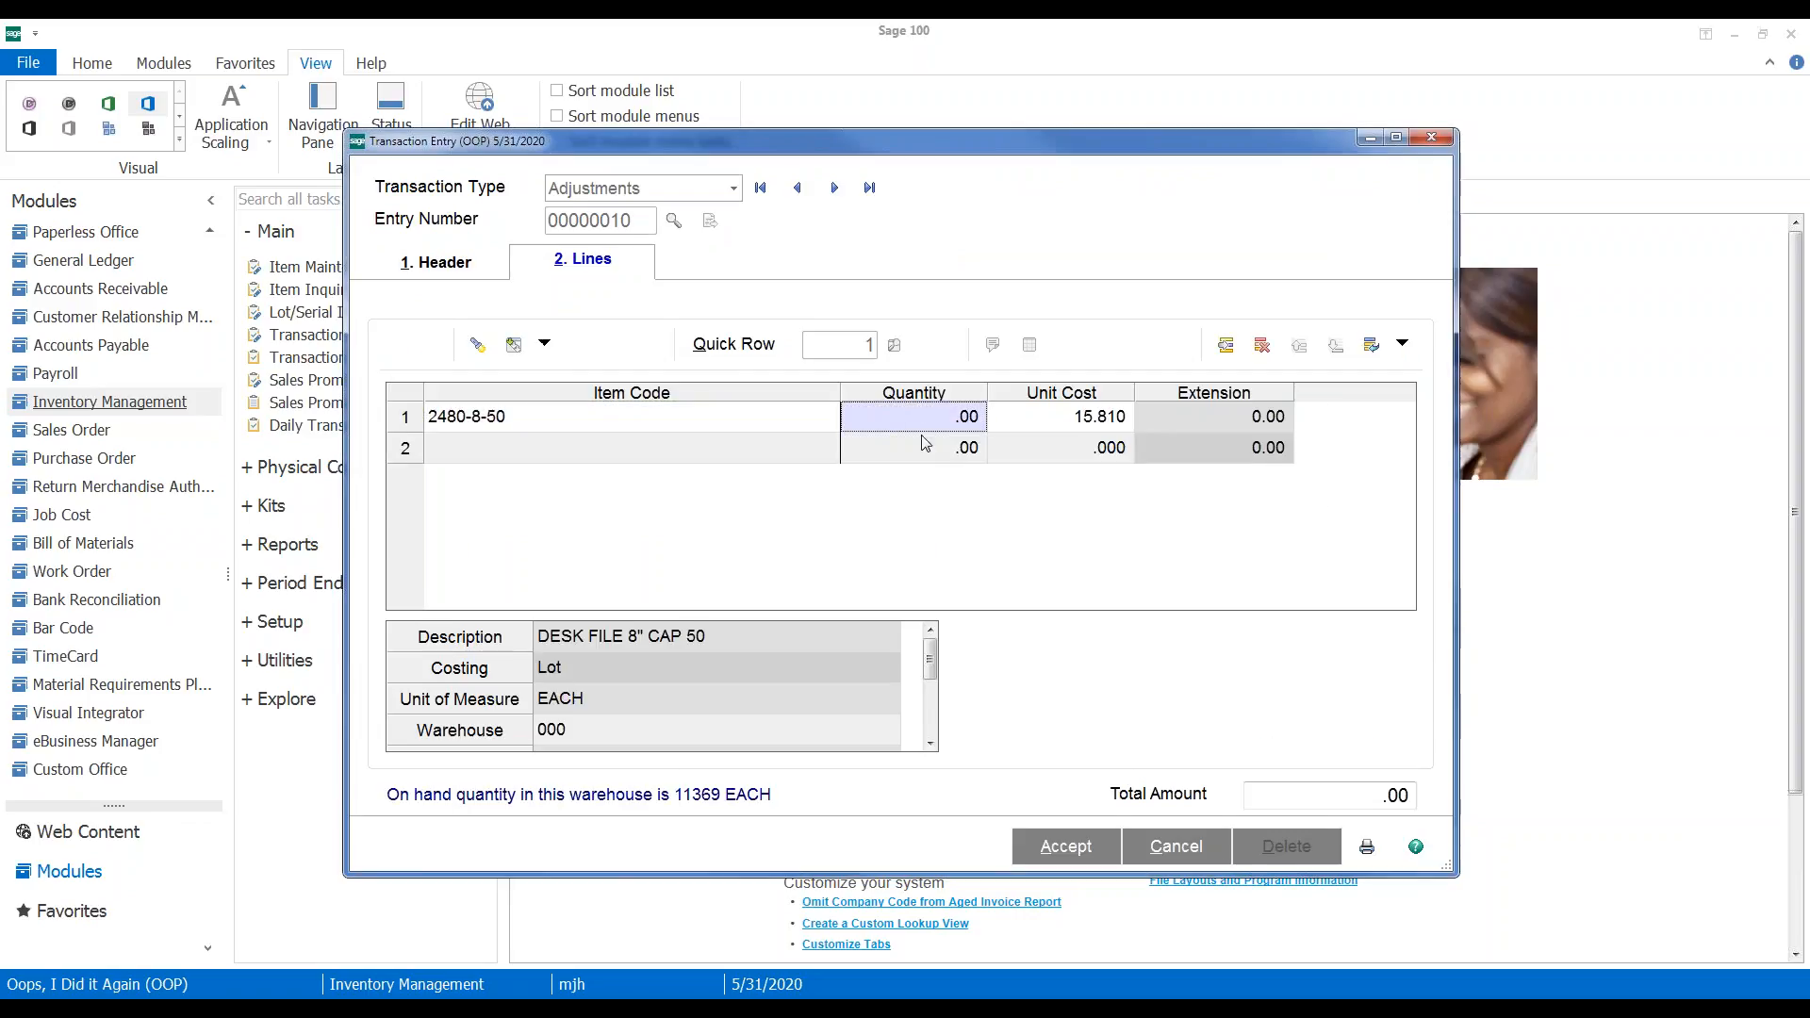
pyautogui.write('-1')
pyautogui.press('Tab')
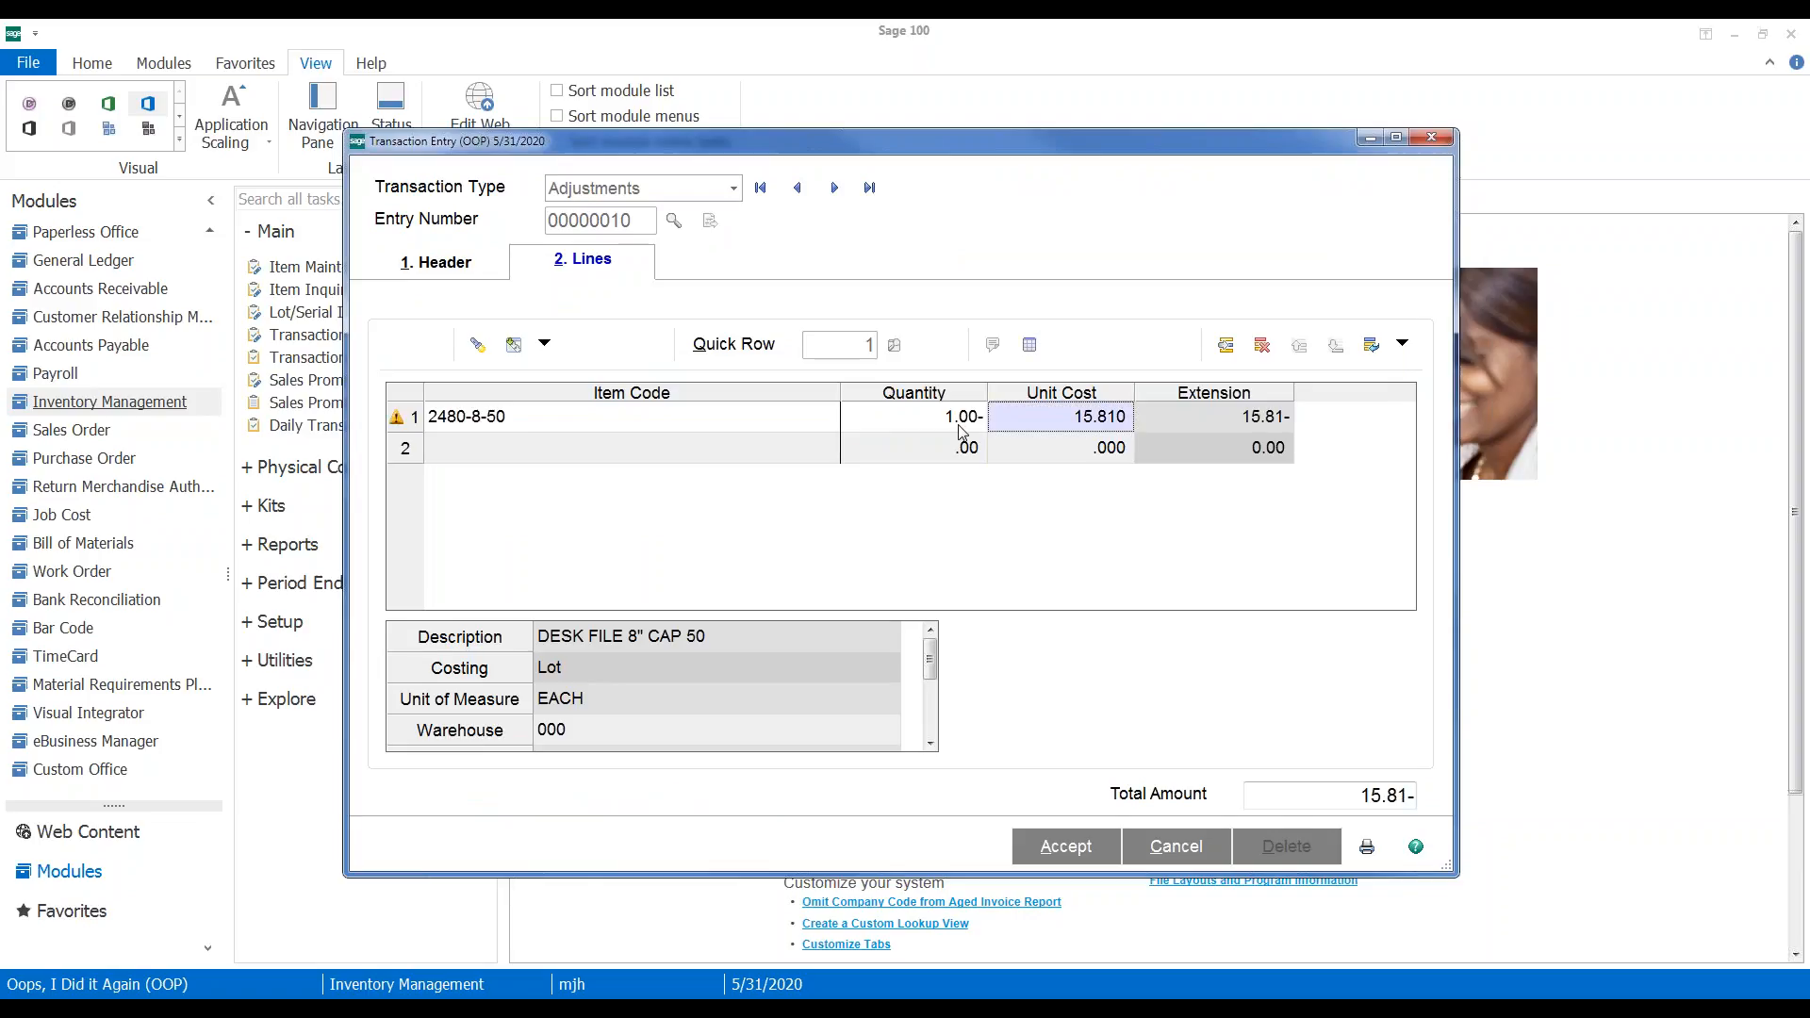
pyautogui.click(598, 454)
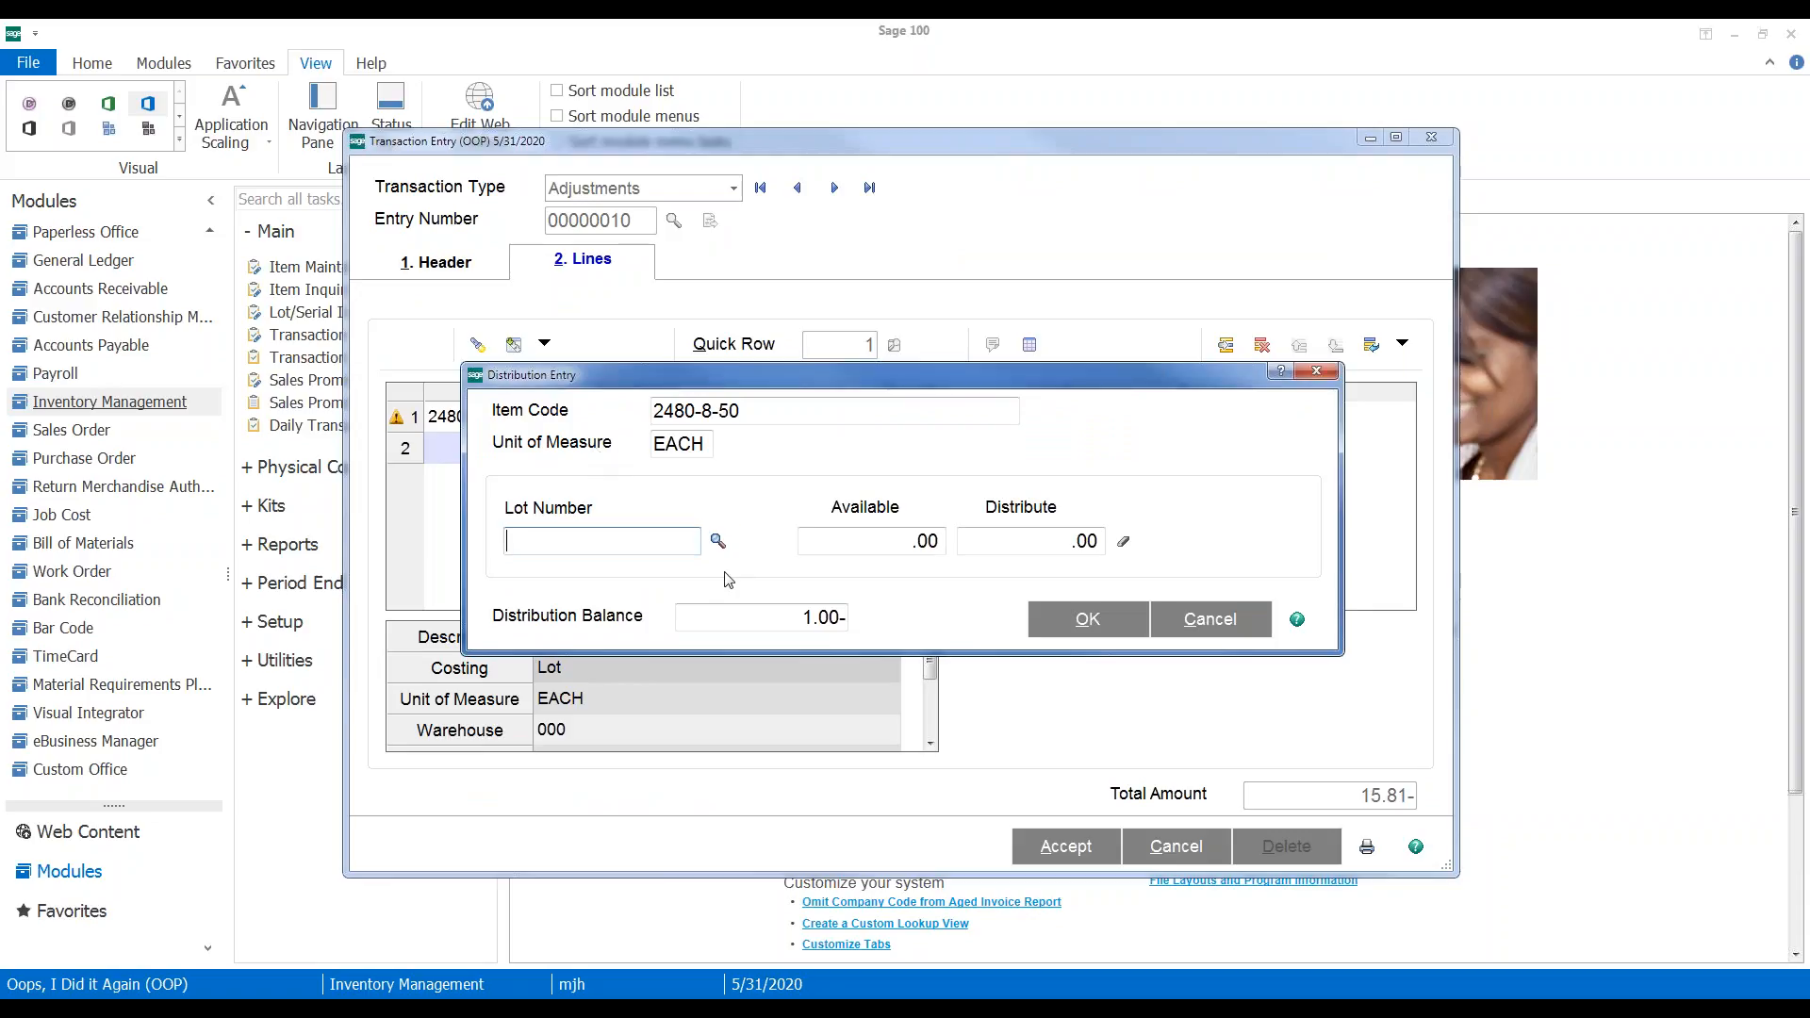
pyautogui.click(720, 539)
pyautogui.doubleClick(912, 262)
pyautogui.click(1057, 622)
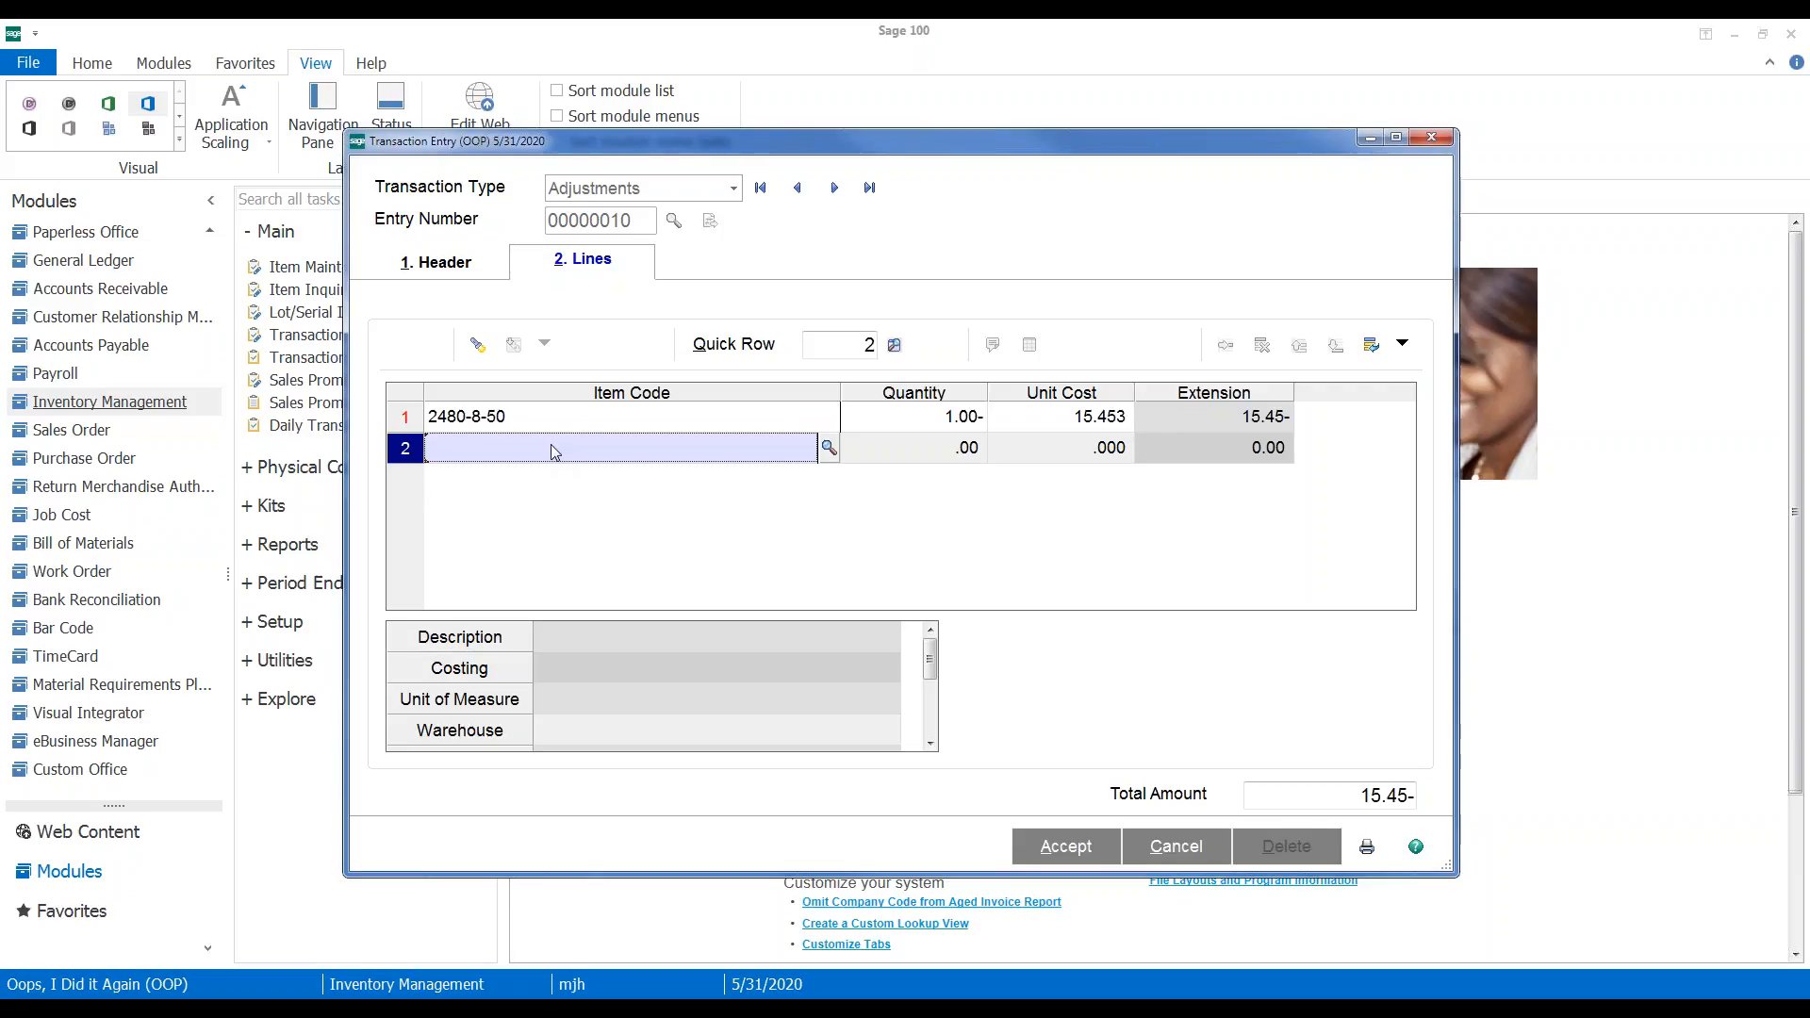
# Add line 2 for item 2480-8-50, quantity 1, at unit cost 19.23
pyautogui.write('248')
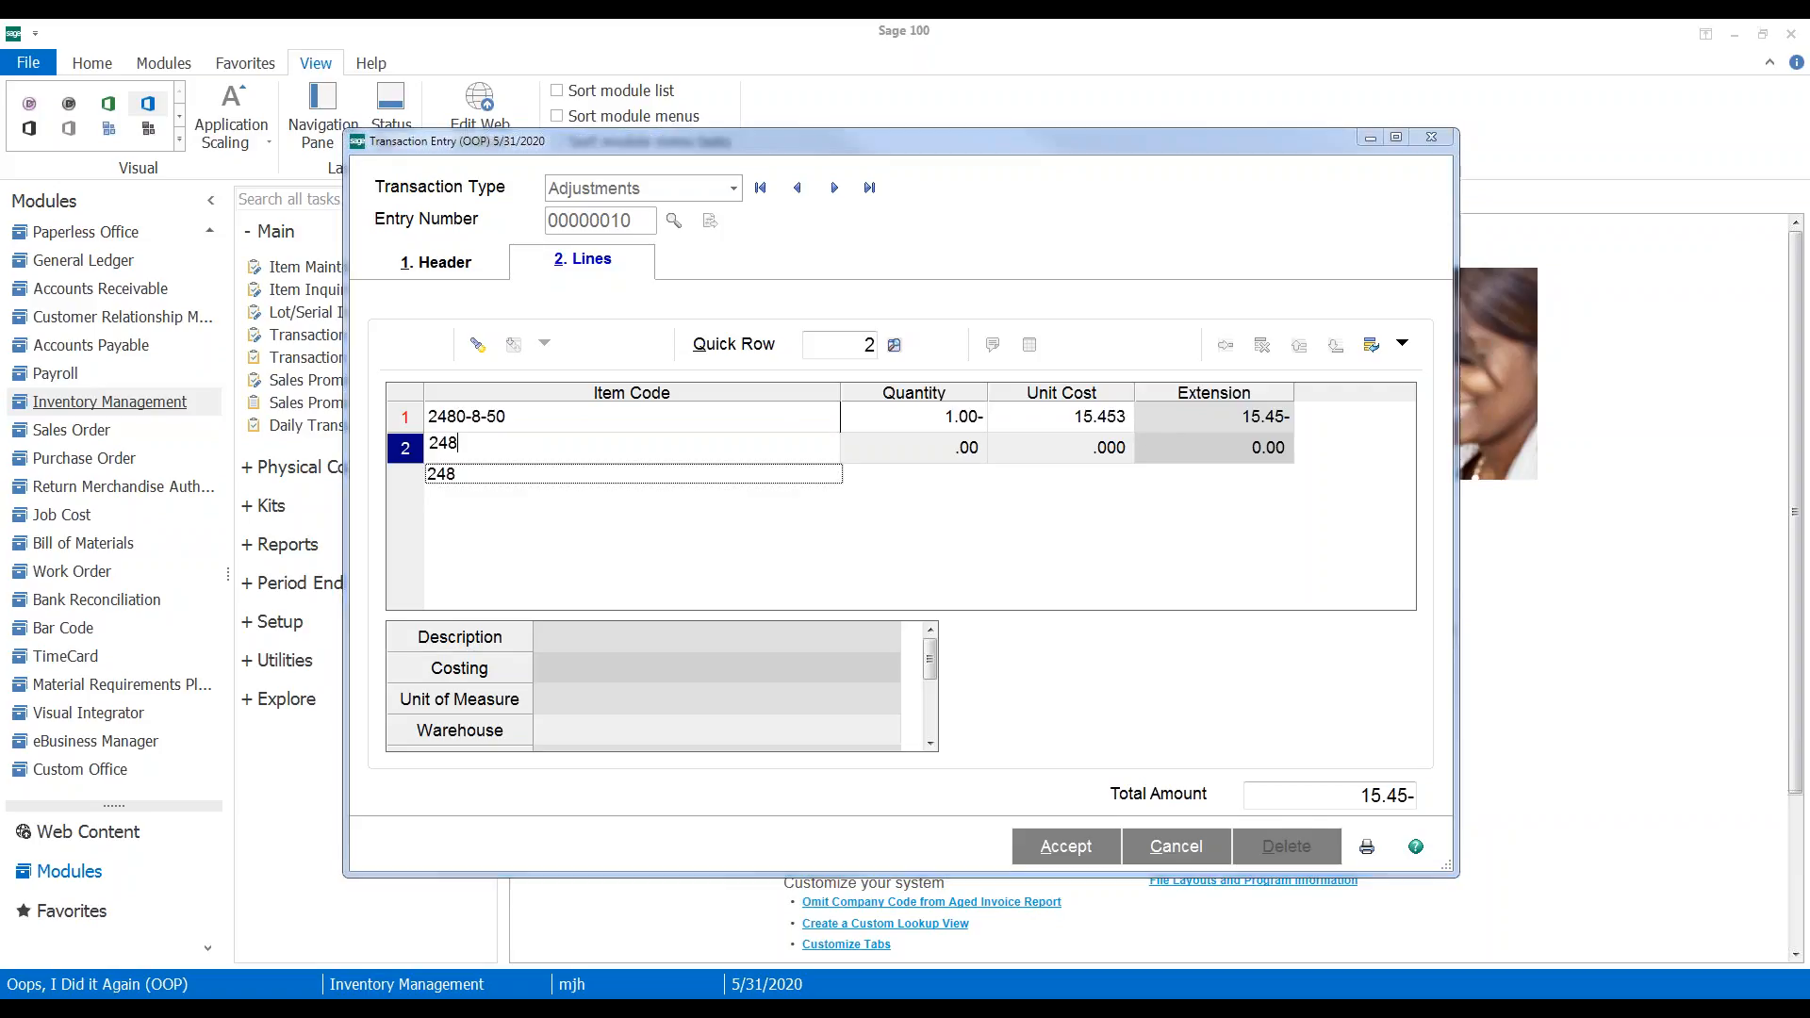
pyautogui.write('0-8-50')
pyautogui.press('Tab')
pyautogui.write('1')
pyautogui.press('Tab')
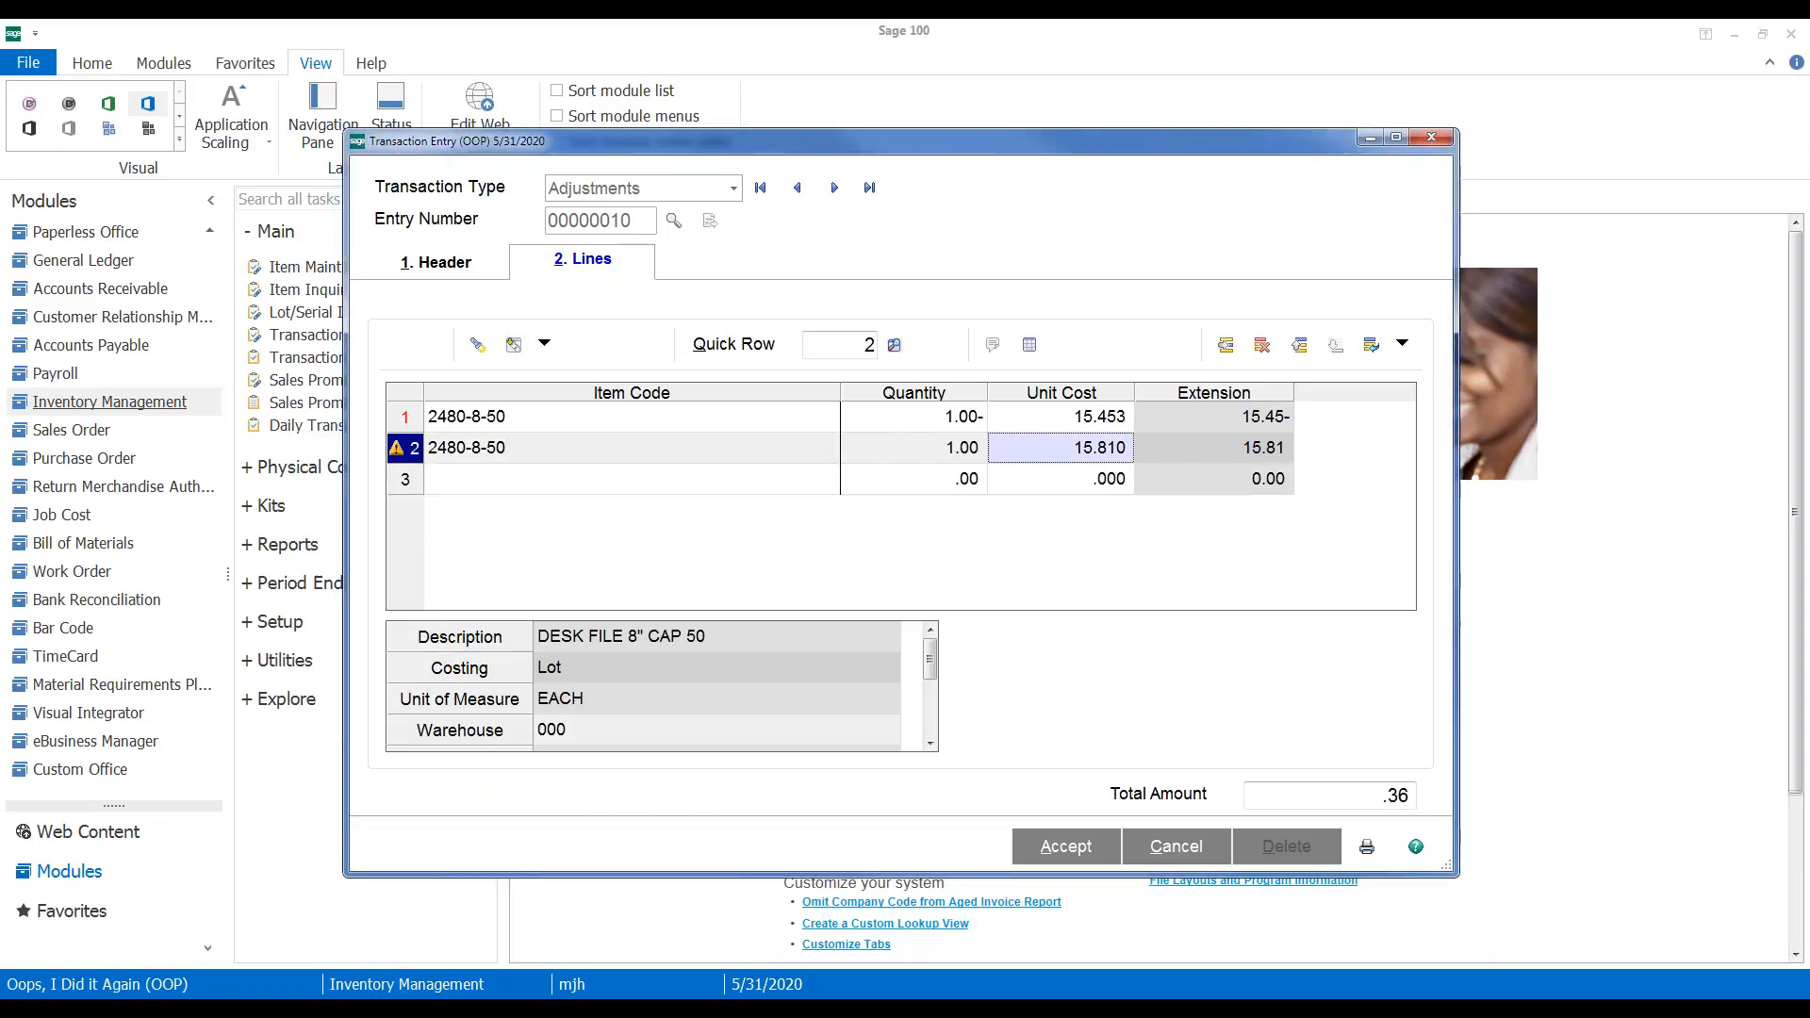
pyautogui.write('19.23')
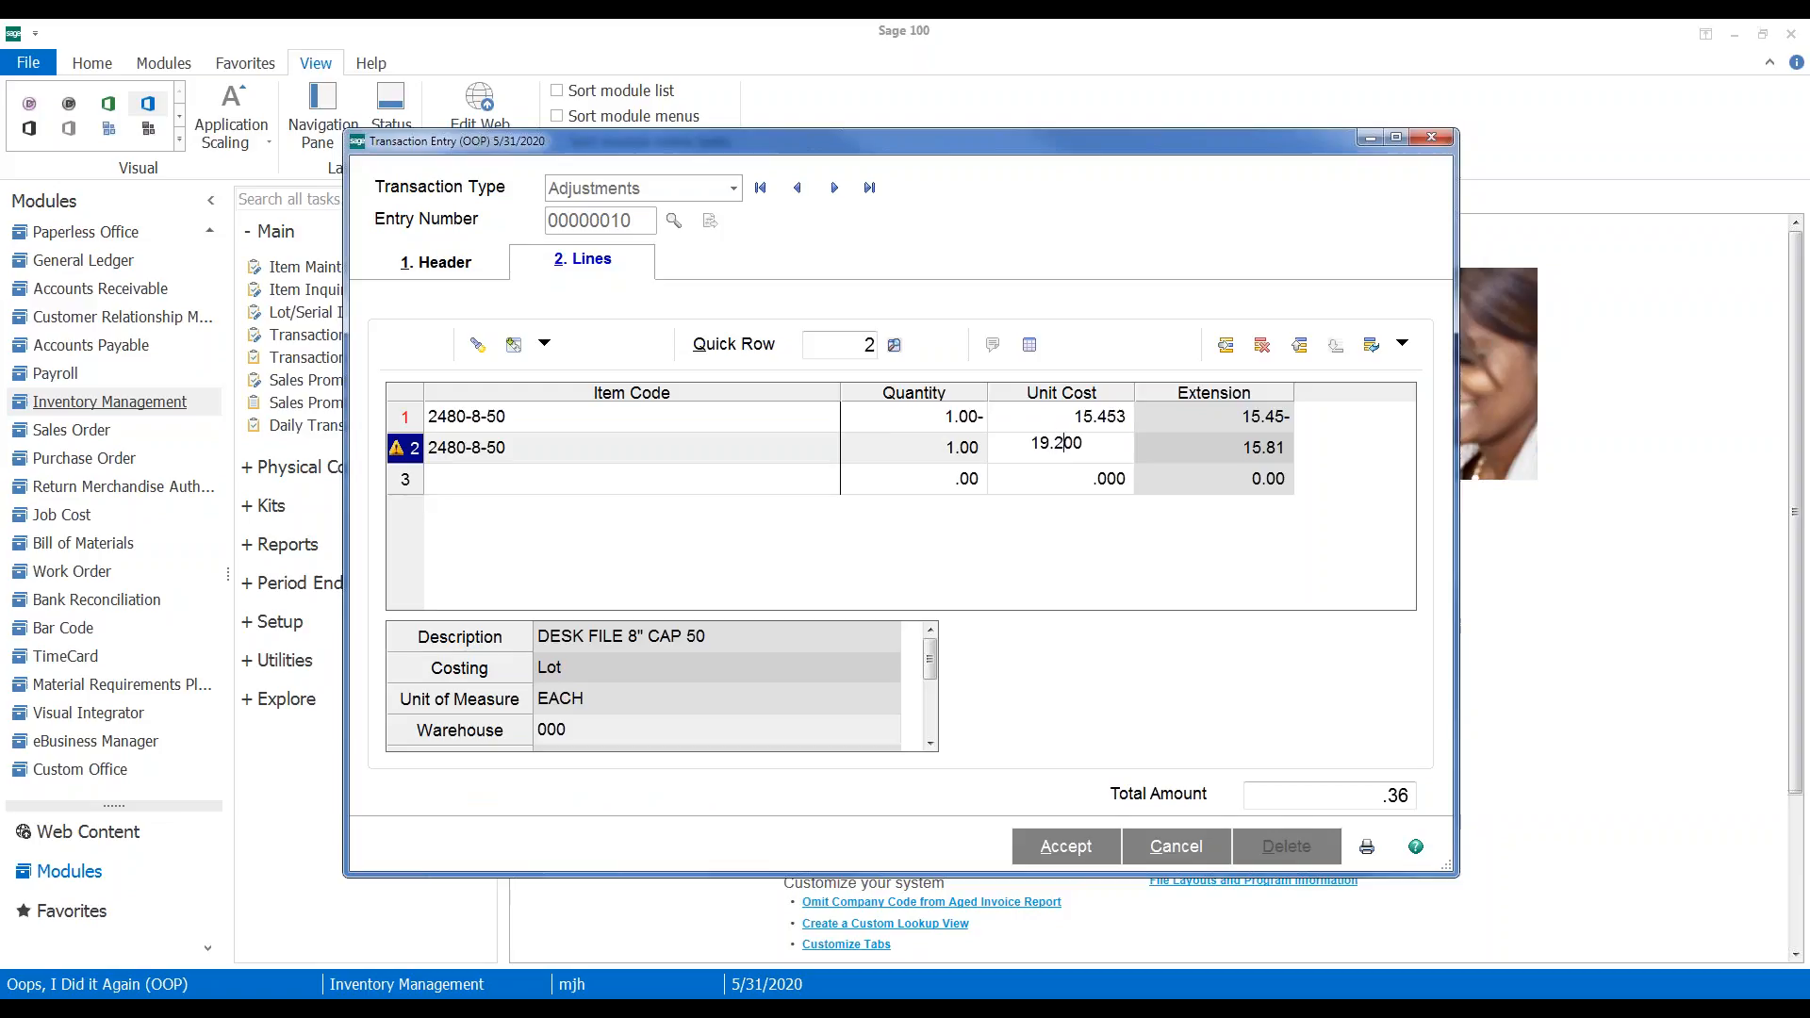
pyautogui.press('Tab')
pyautogui.click(719, 542)
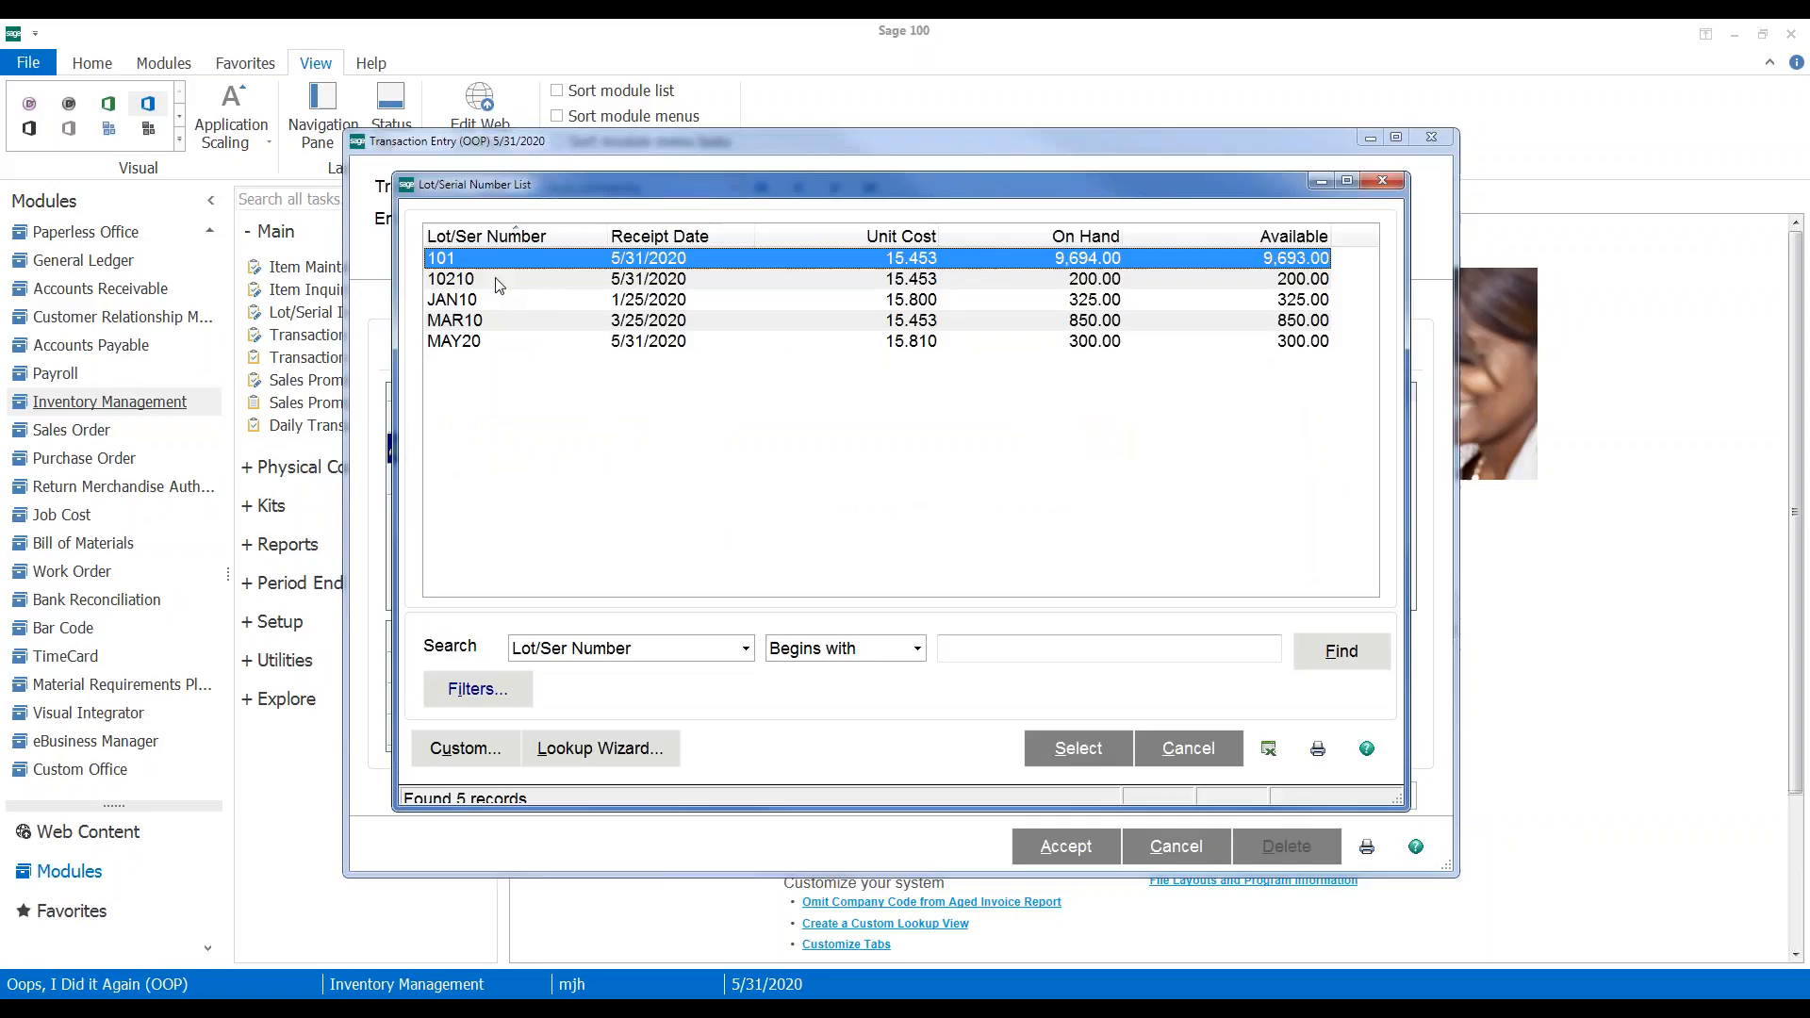
pyautogui.doubleClick(489, 259)
pyautogui.click(1074, 617)
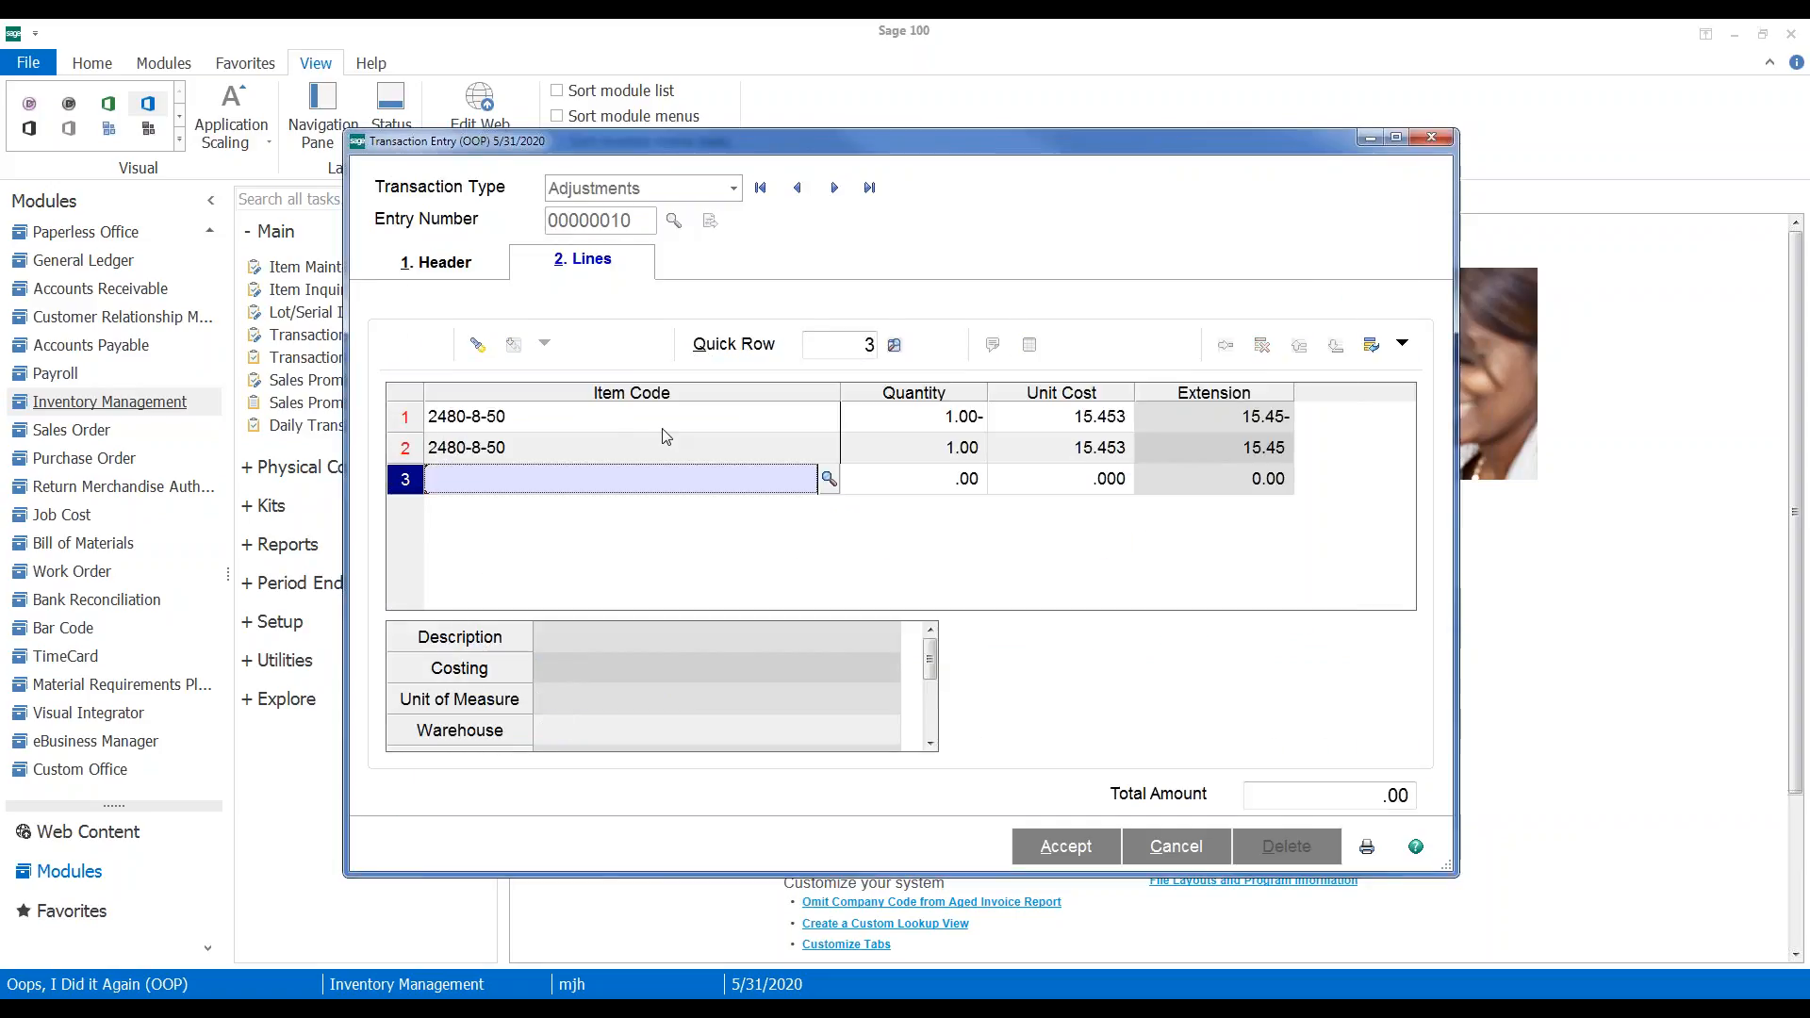
pyautogui.click(1080, 452)
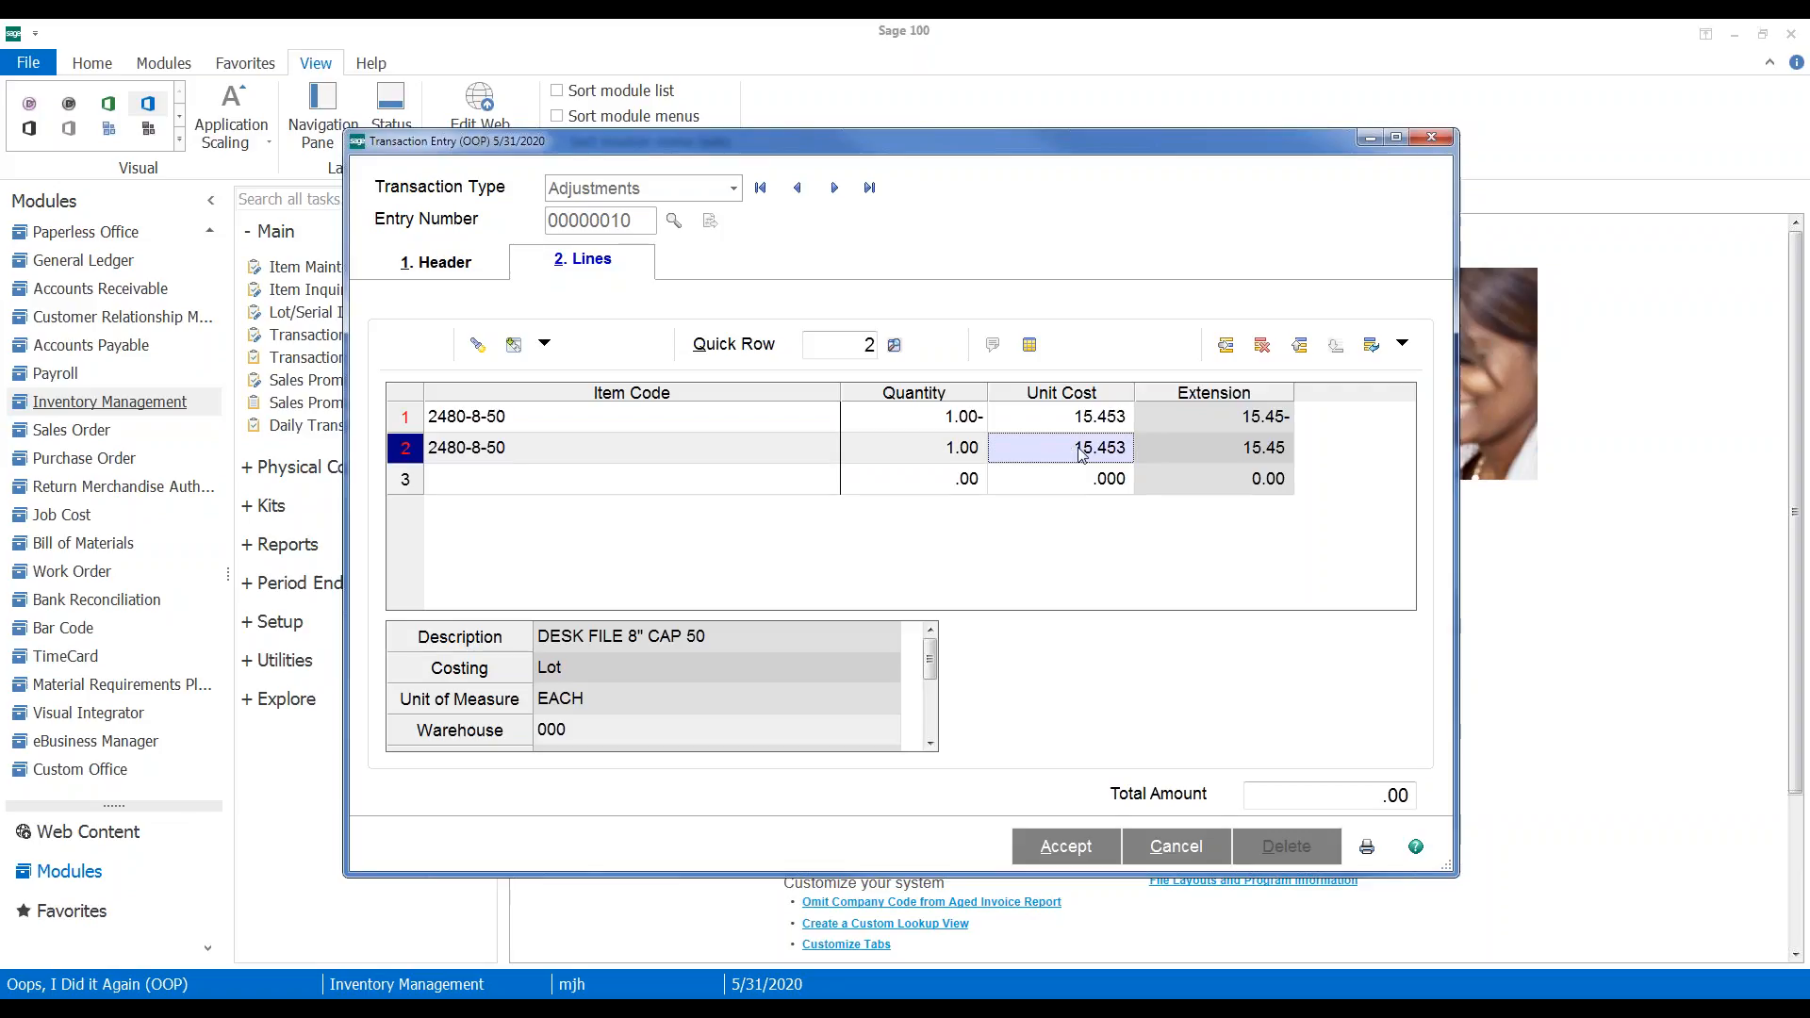
pyautogui.write('19.23')
pyautogui.press('Return')
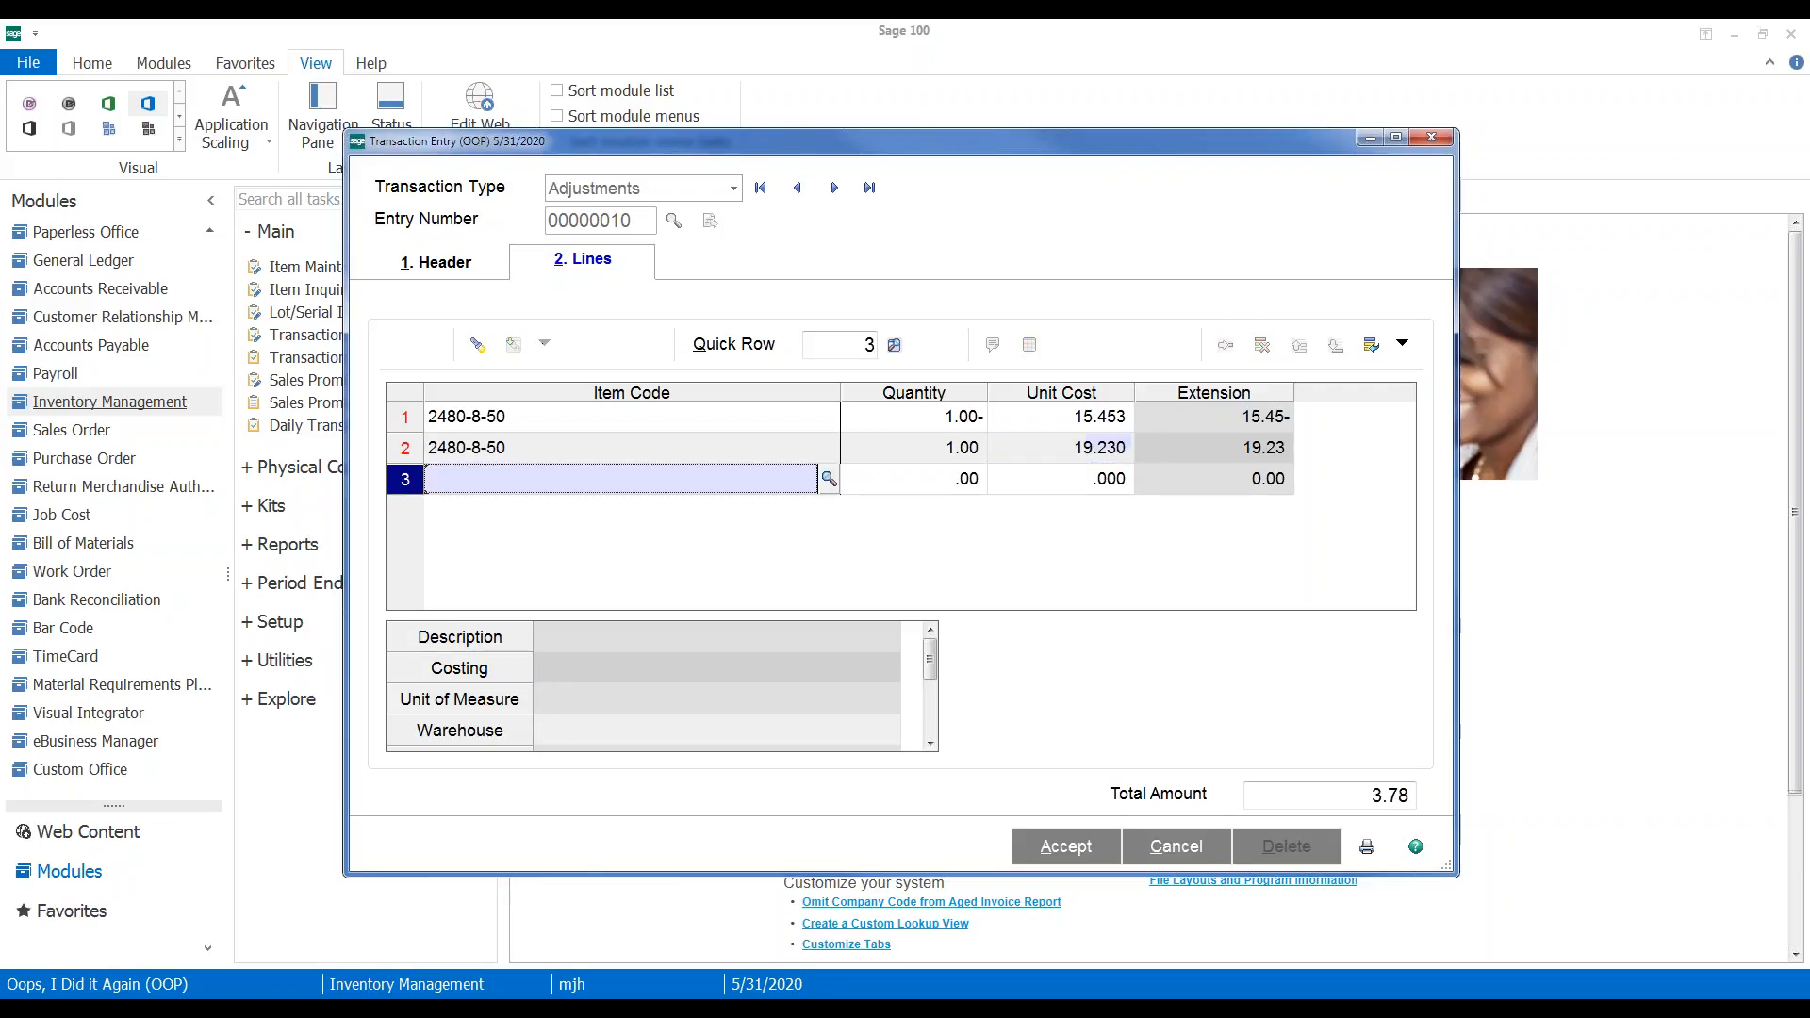
# Change line 2's lot from 101 to 11111 and save the adjustment entry
pyautogui.click(534, 447)
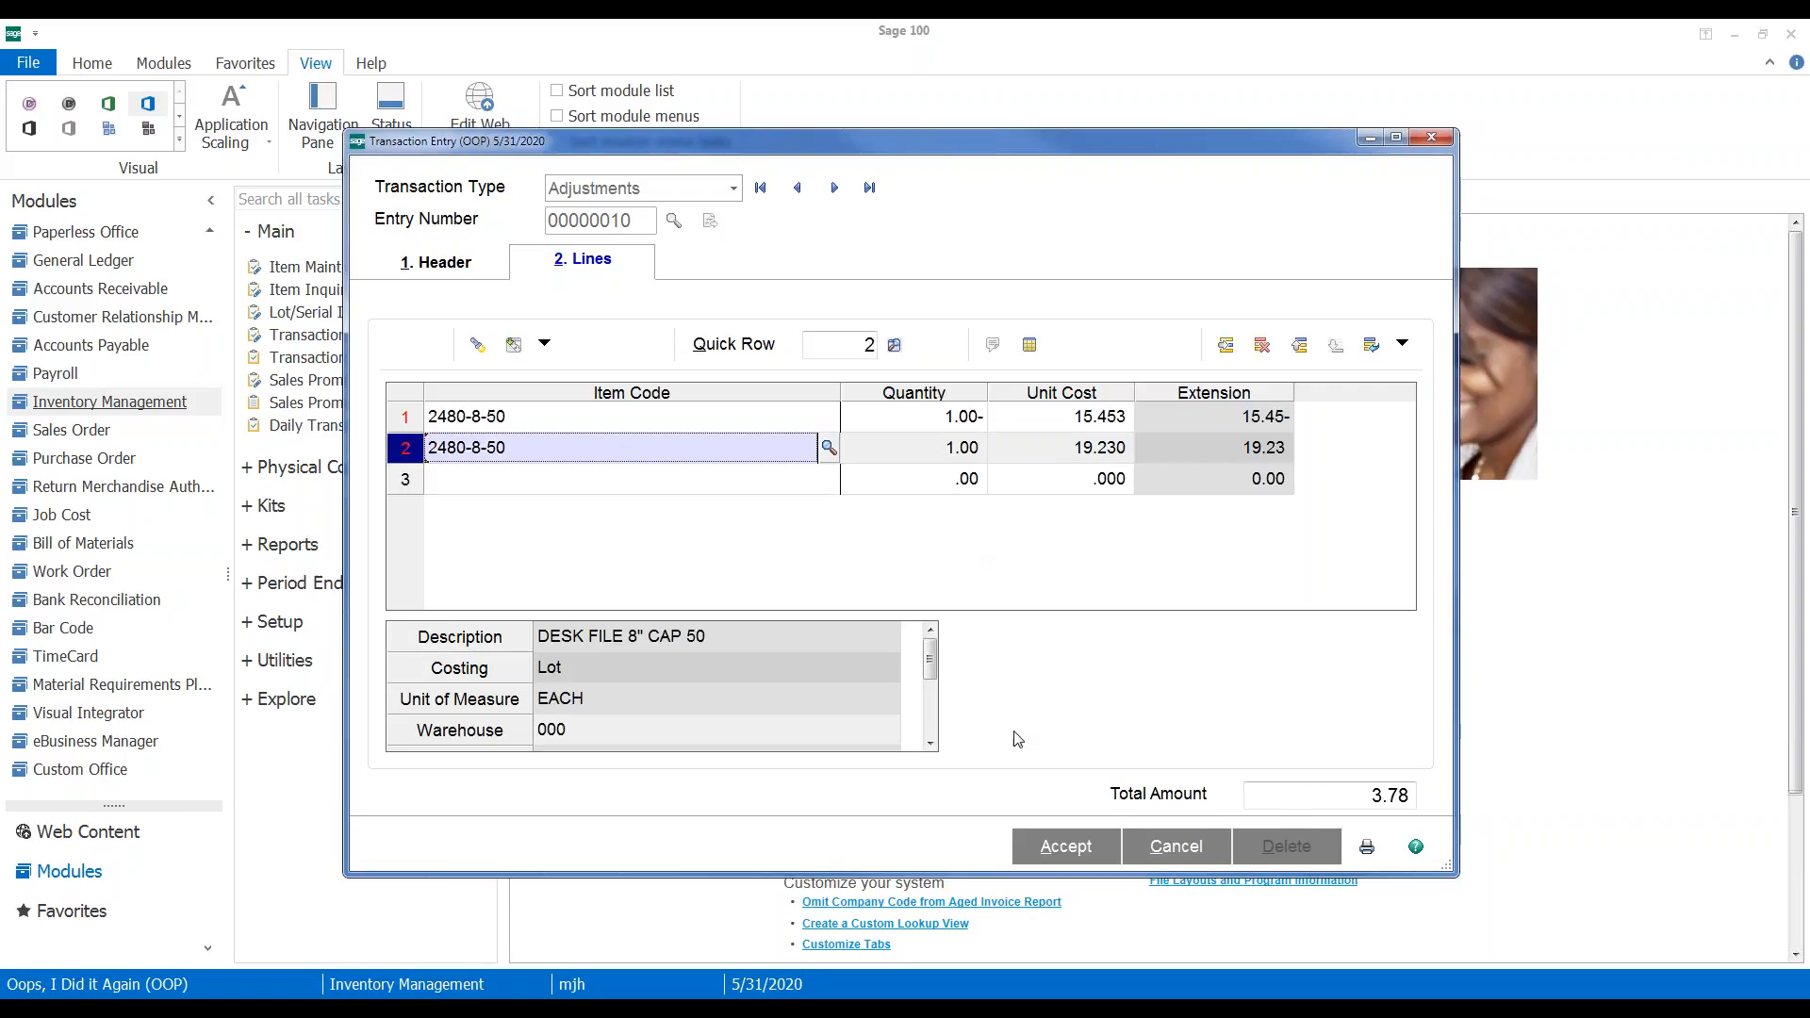
pyautogui.click(1030, 346)
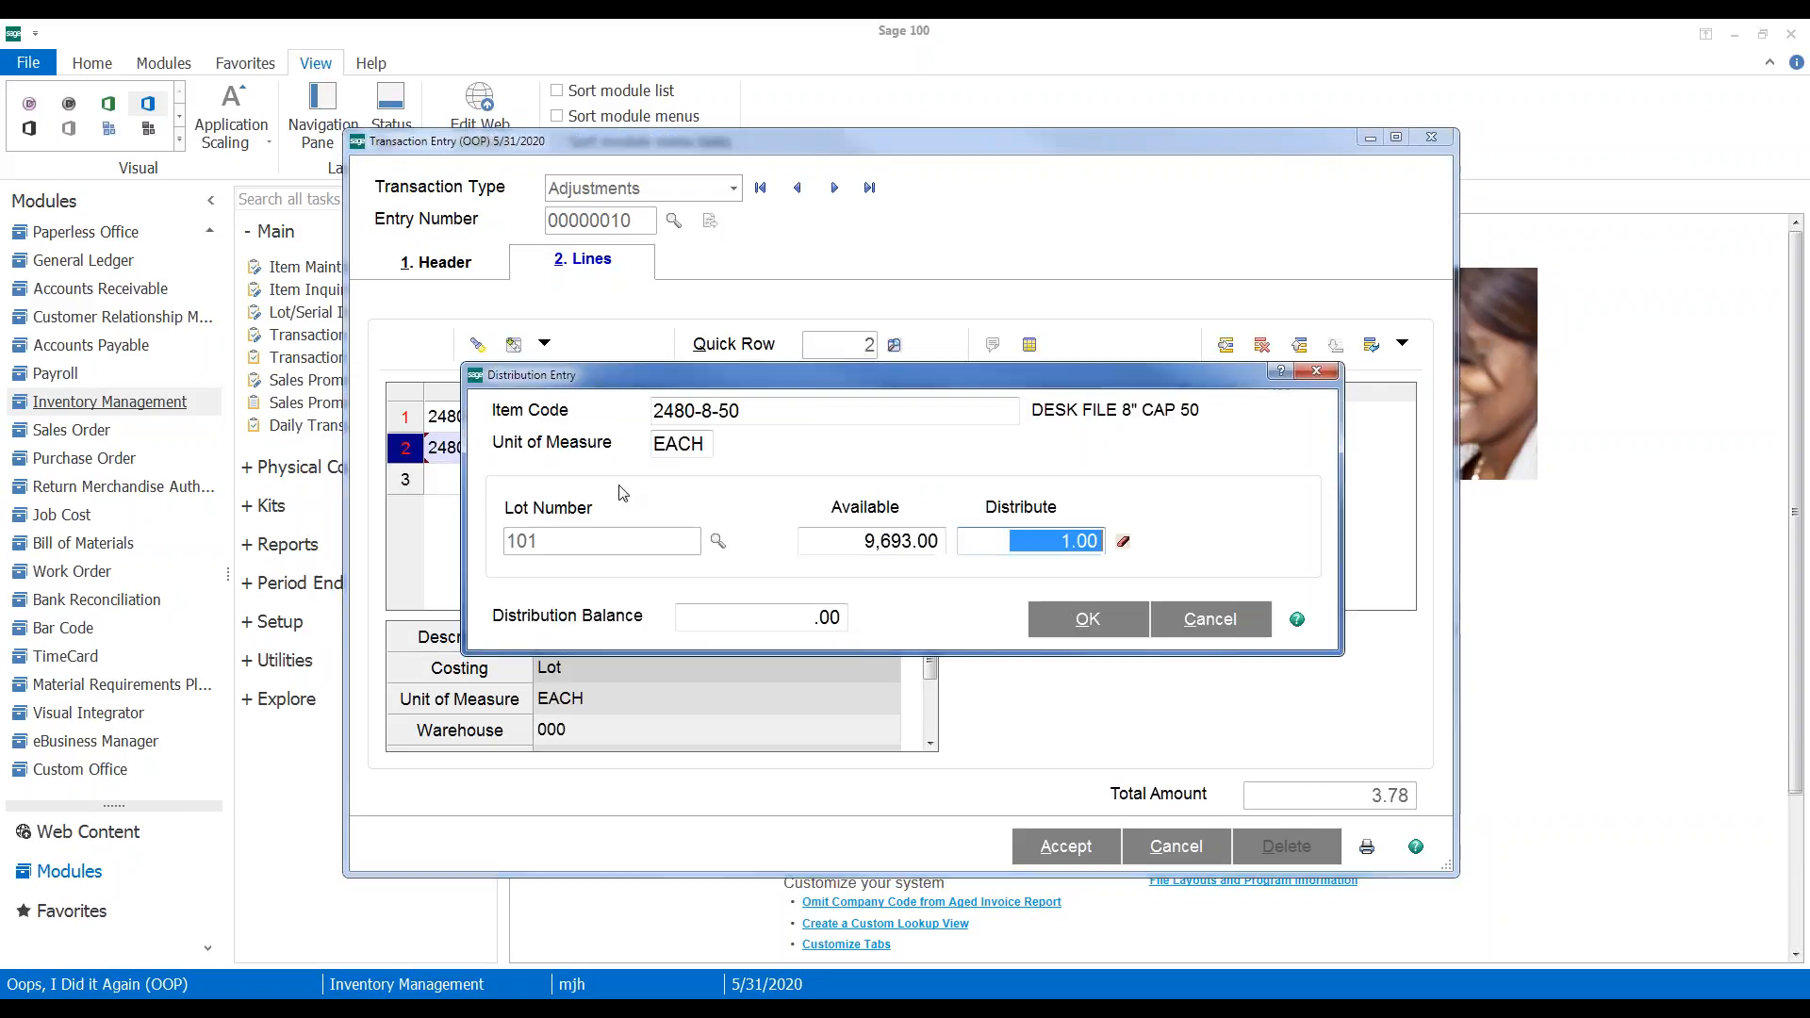
pyautogui.click(1123, 542)
pyautogui.write('11111')
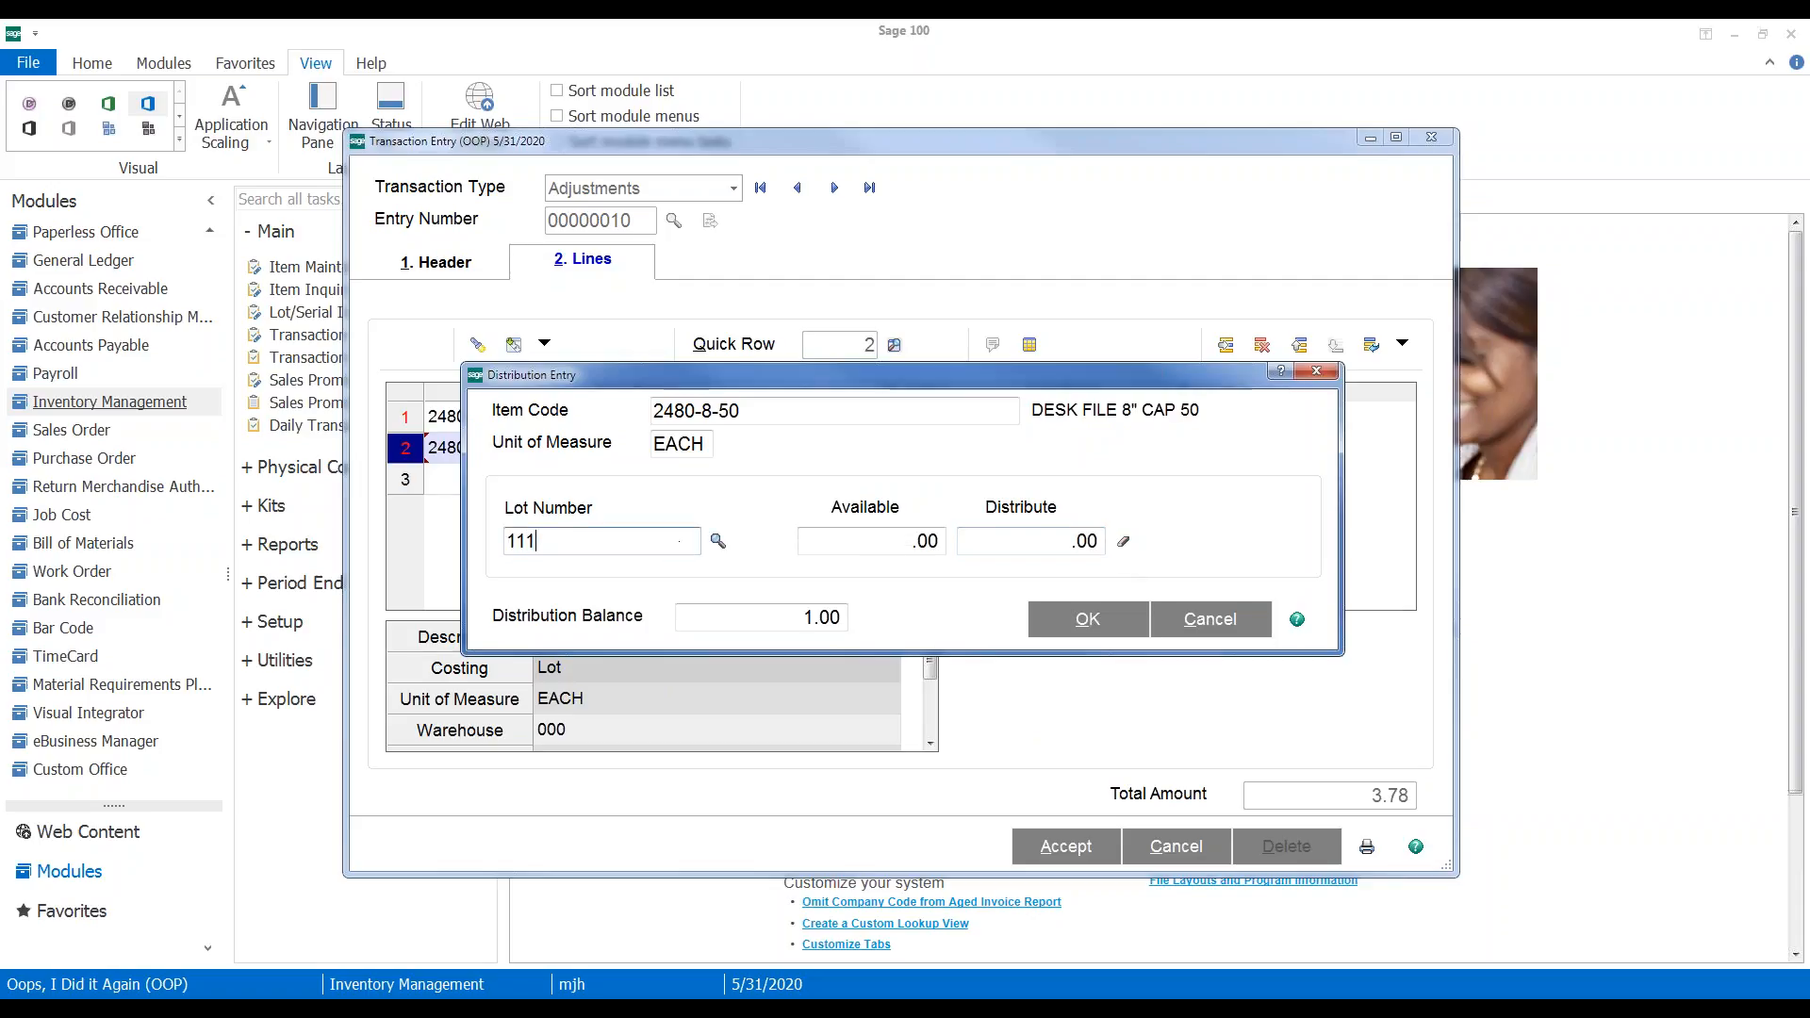
pyautogui.press('Tab')
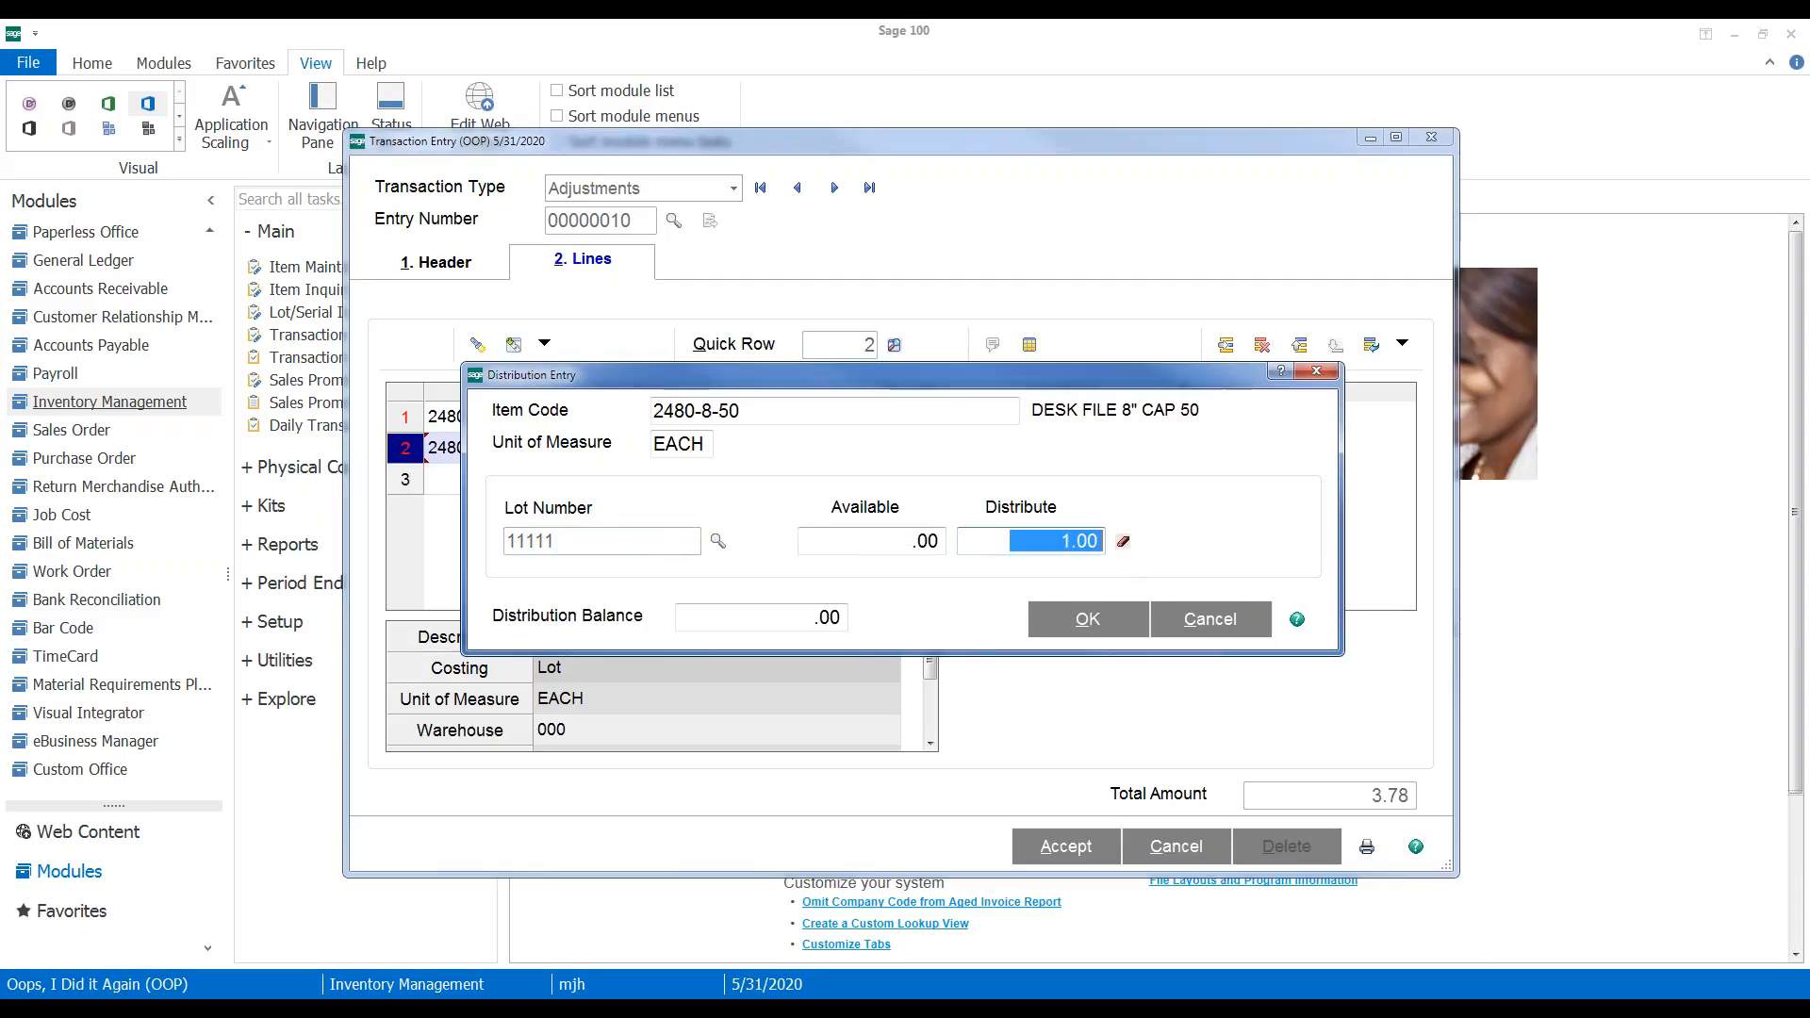
pyautogui.click(1089, 620)
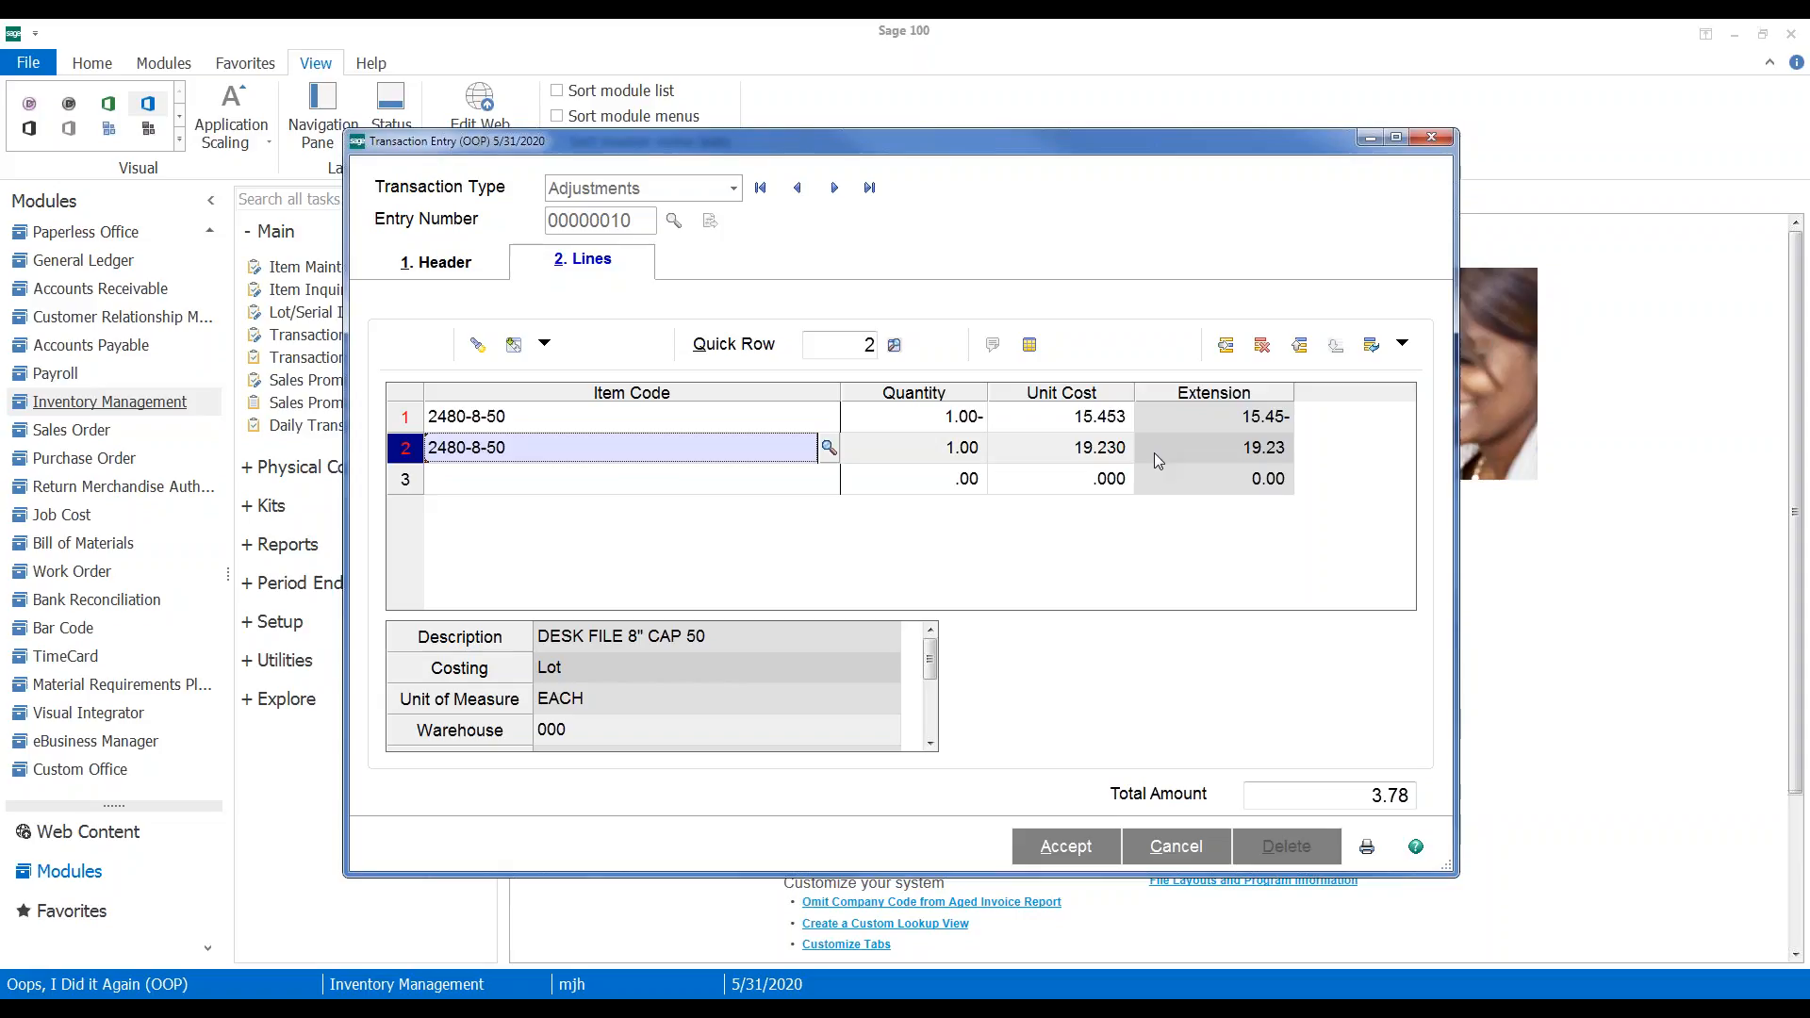
pyautogui.click(1047, 848)
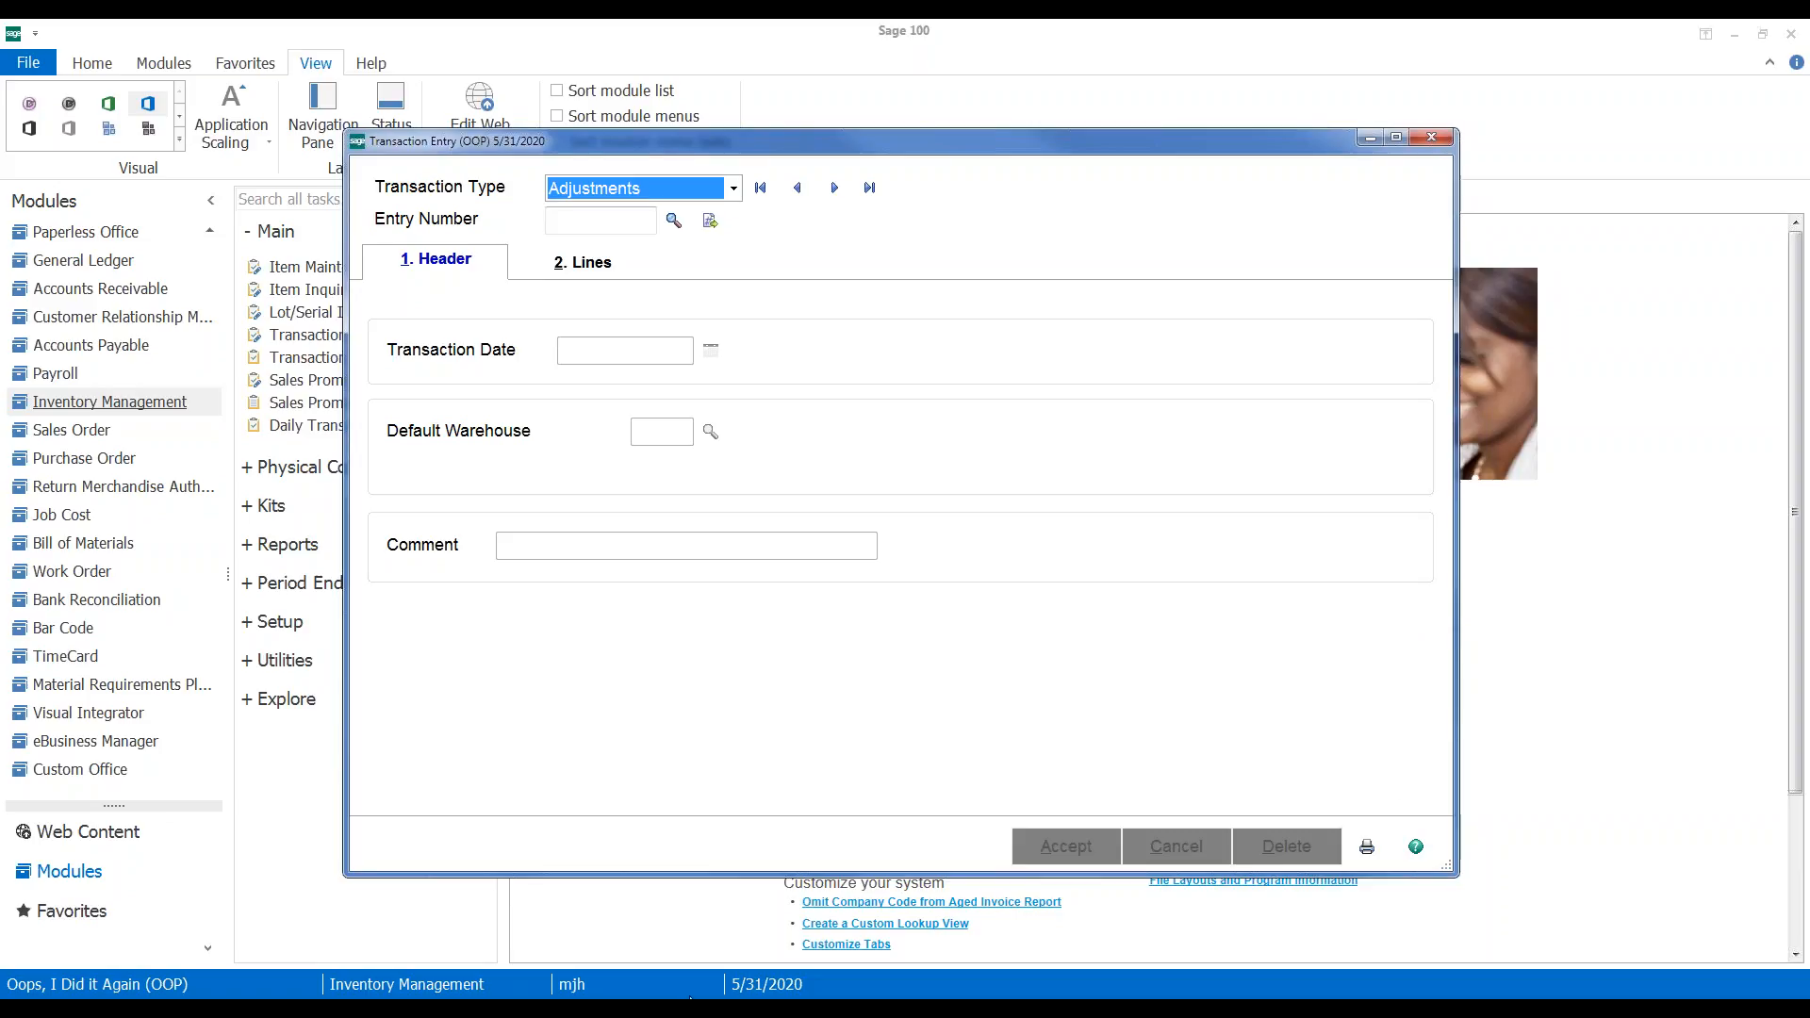
# Return to the slideshow and advance to the Fall Sage 100 User Group Meetings slide
pyautogui.click(690, 999)
pyautogui.click(741, 928)
pyautogui.press('Right')
pyautogui.press('Right')
pyautogui.press('Right')
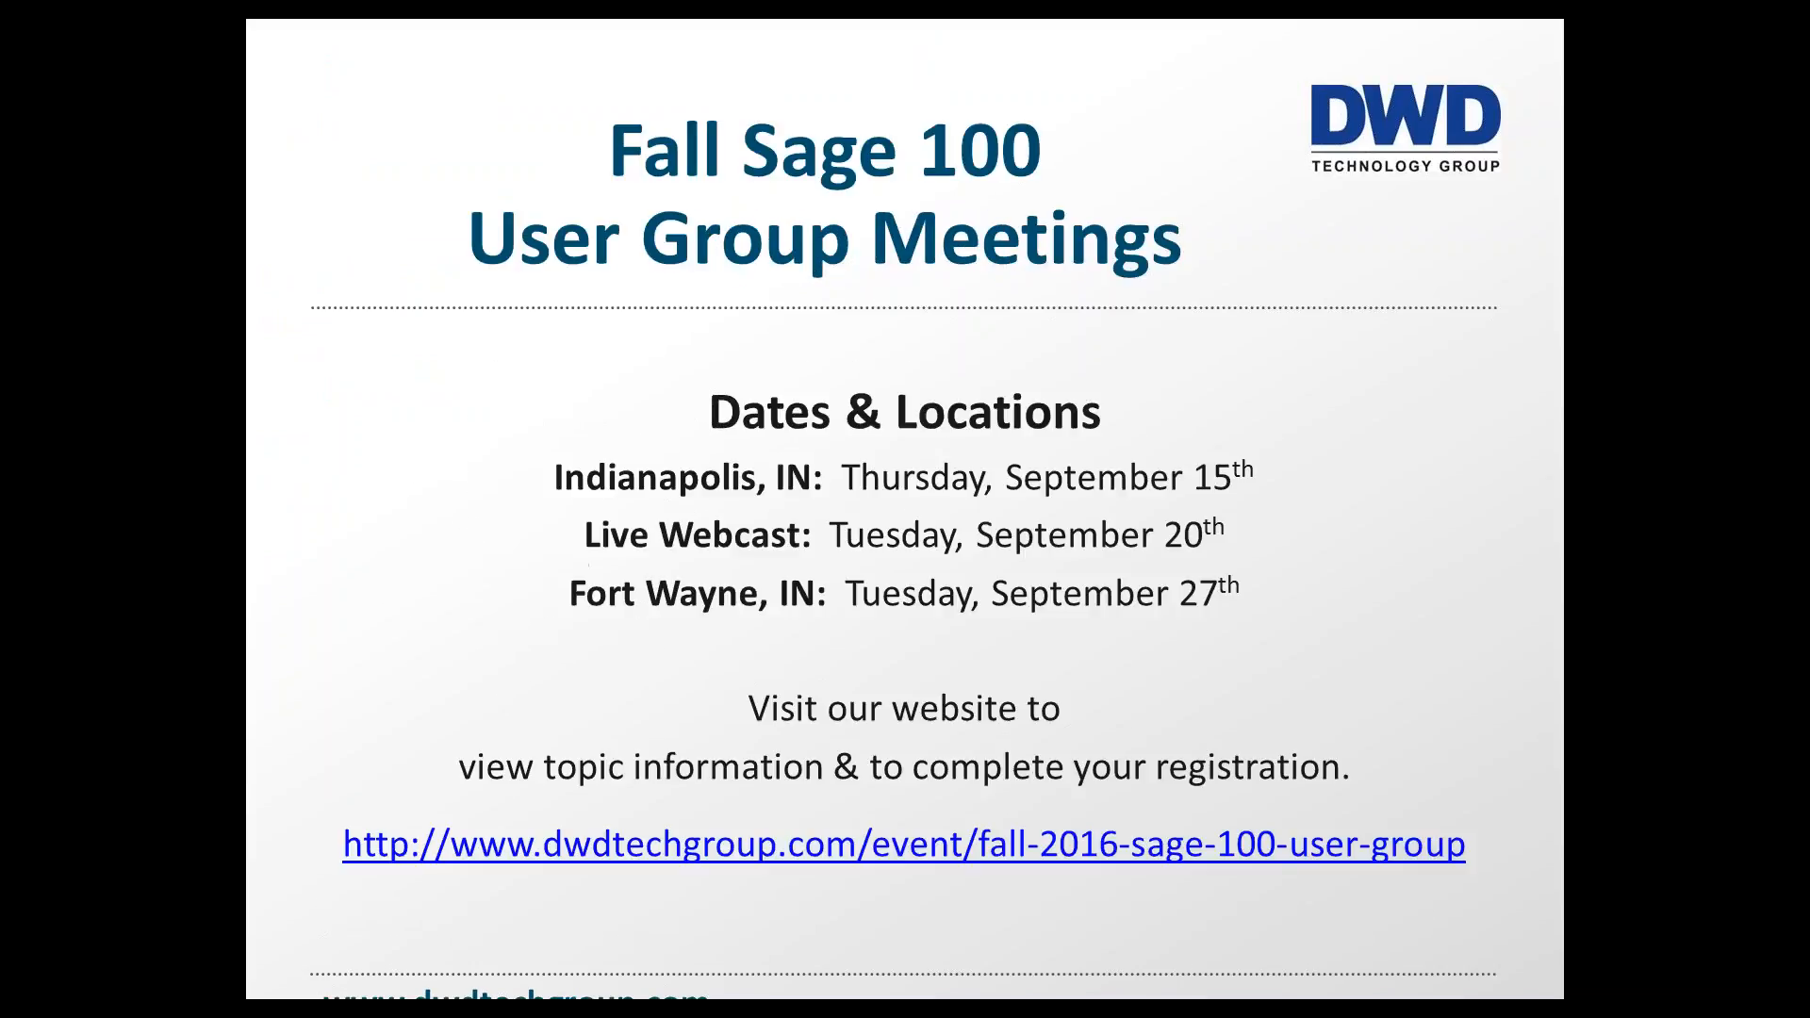